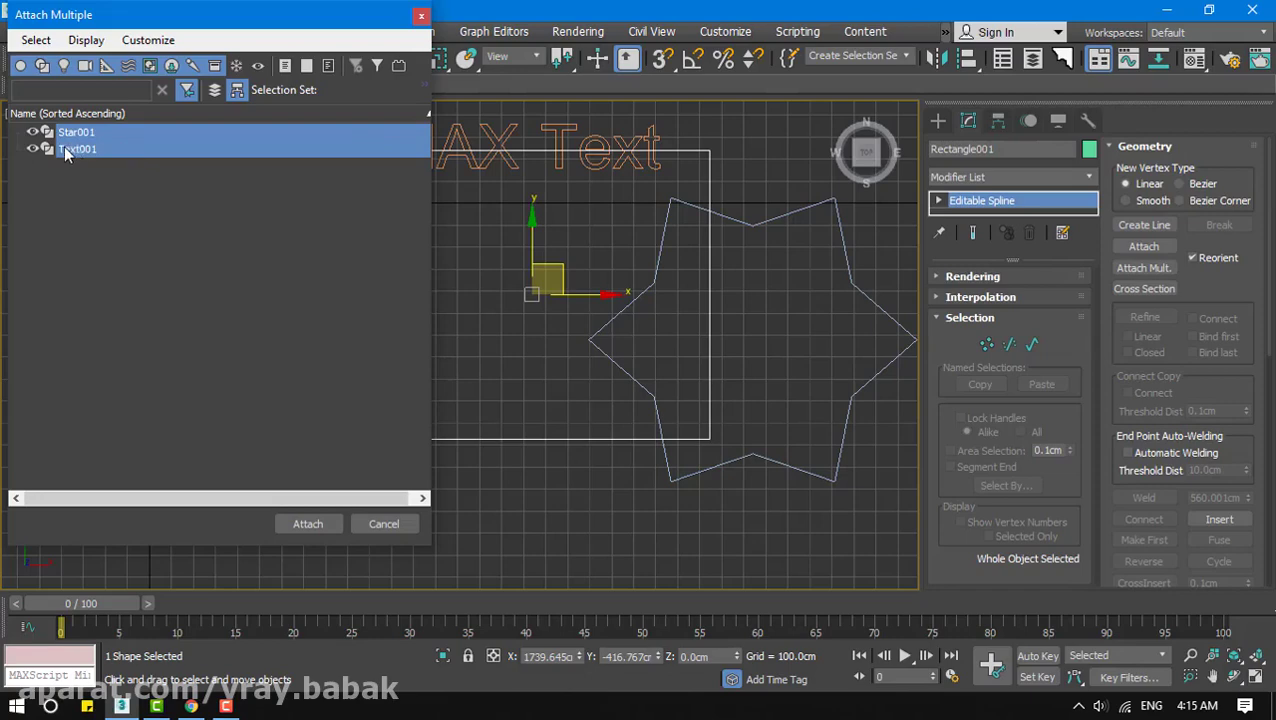
# Undo the reoriented attachment, and attach Star001 and Text001 to the rectangle with Reorient turned off
pyautogui.click(305, 524)
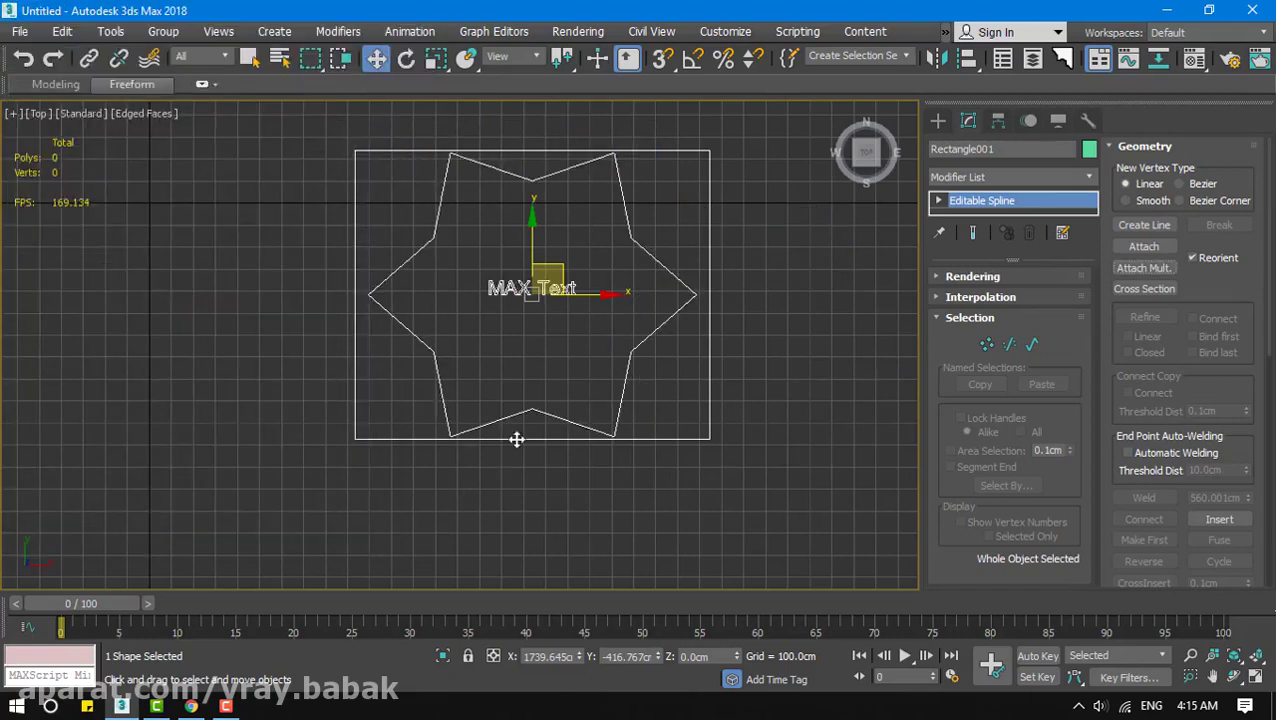
pyautogui.hotkey('ctrl', 'z')
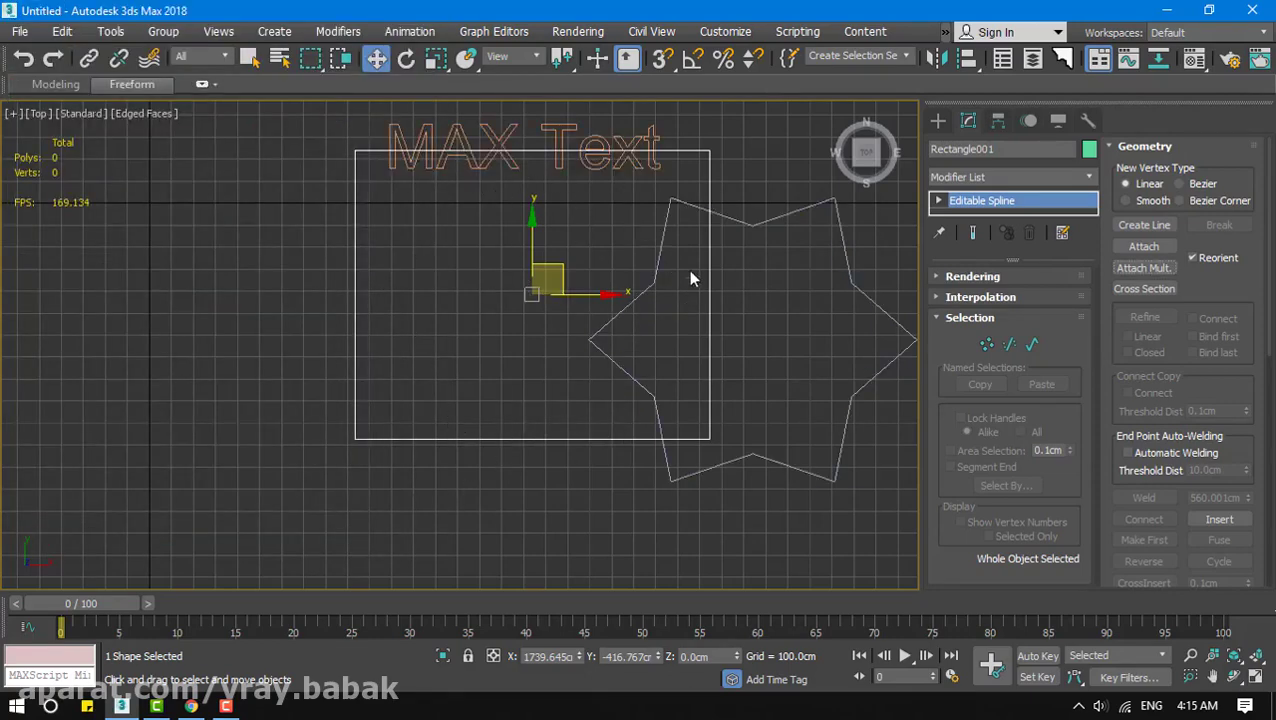
pyautogui.click(1195, 256)
pyautogui.click(1145, 268)
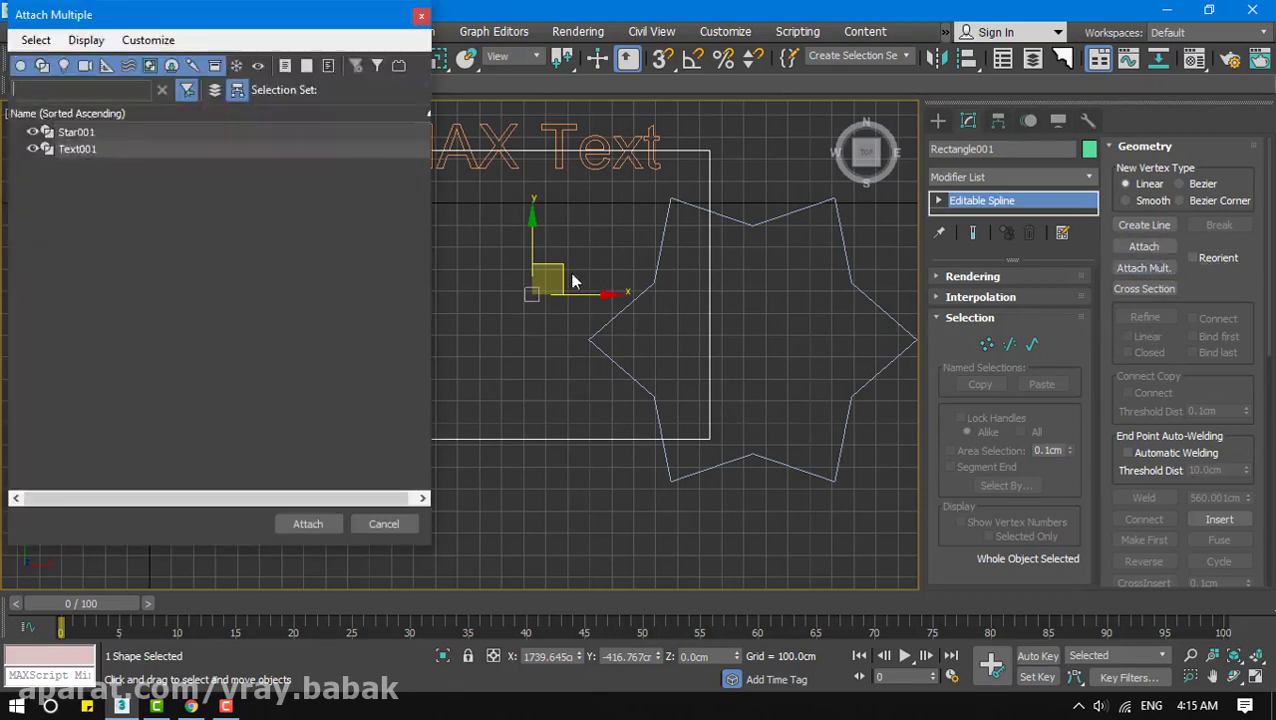
pyautogui.click(81, 136)
pyautogui.keyDown('ctrl'); pyautogui.click(77, 153); pyautogui.keyUp('ctrl')
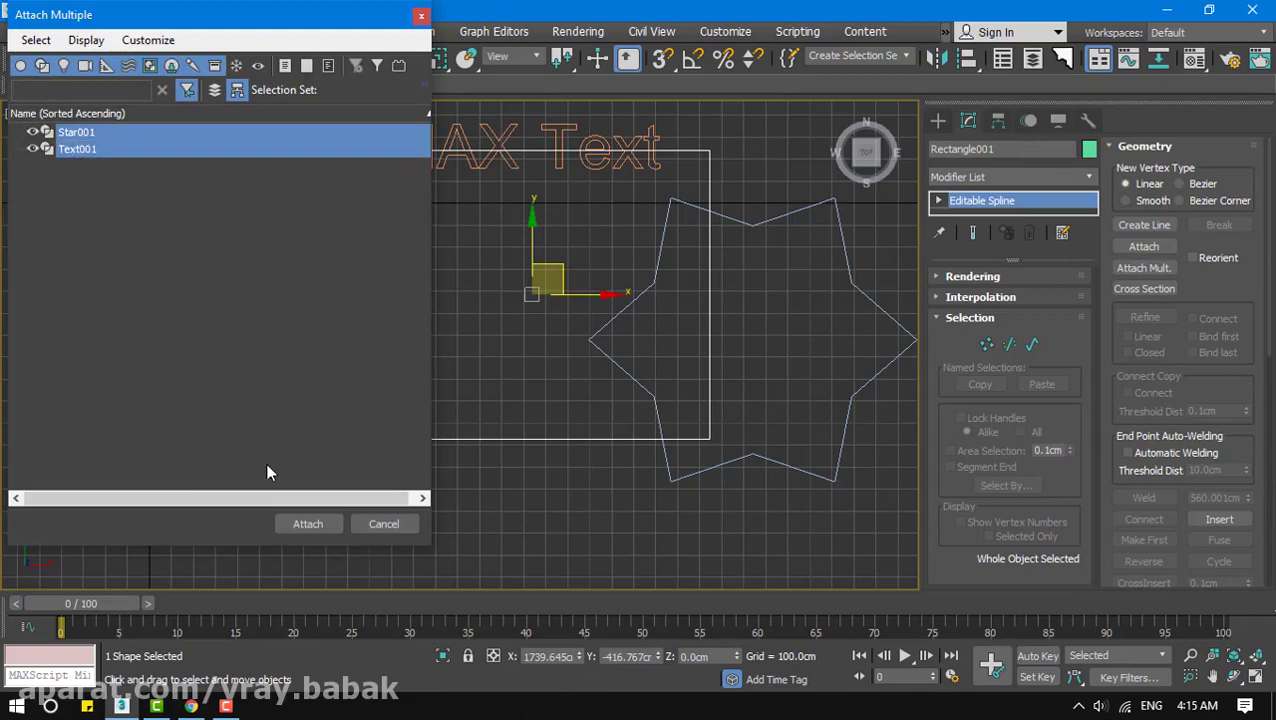
pyautogui.click(308, 523)
pyautogui.click(495, 420)
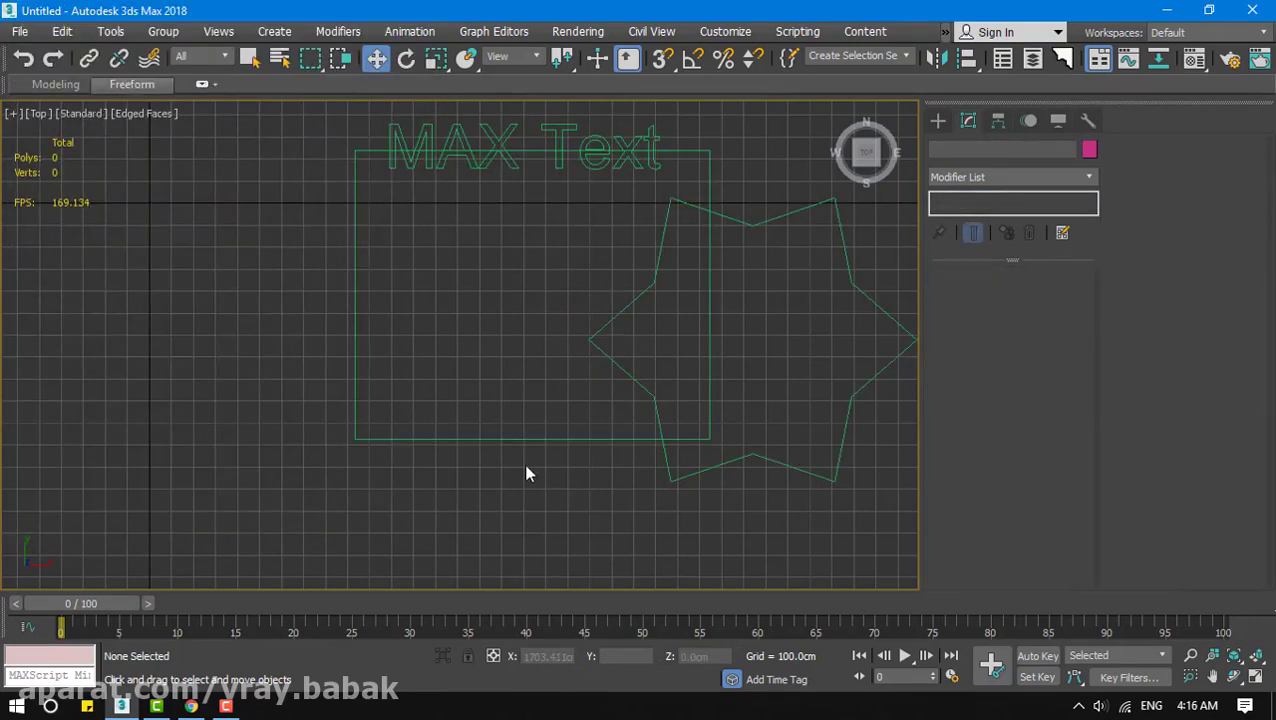
pyautogui.click(470, 458)
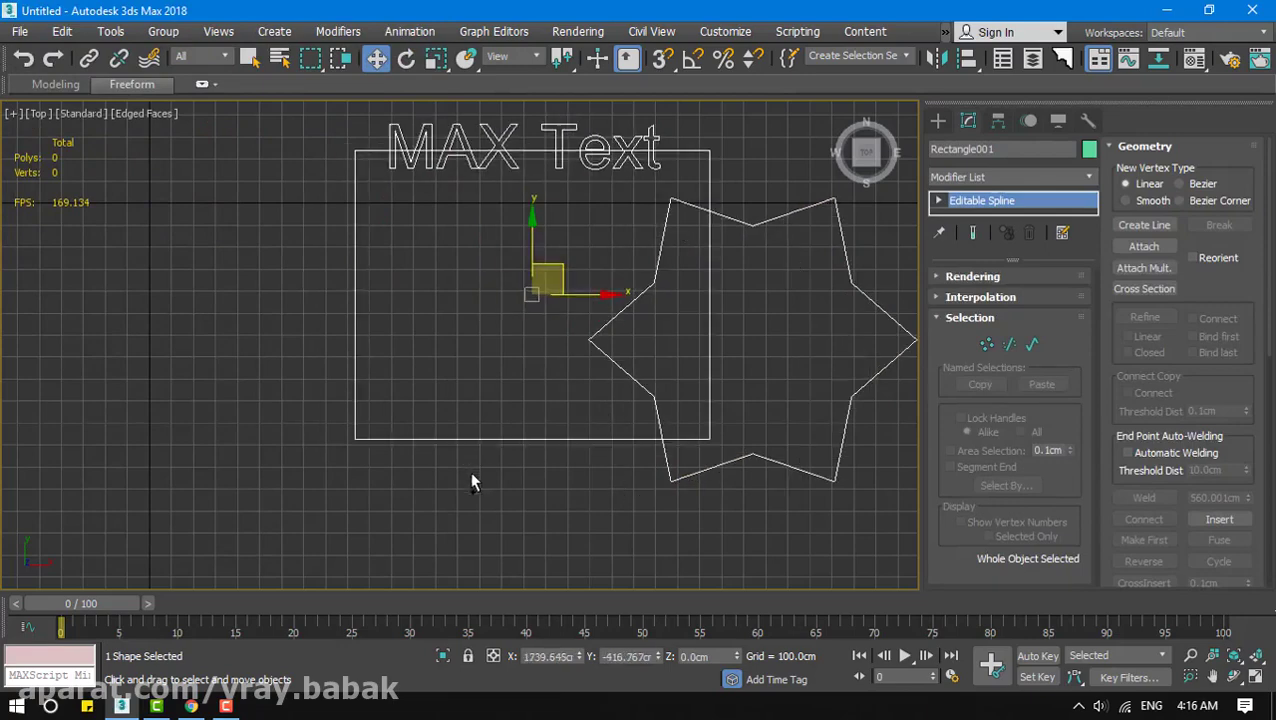
# Enter spline sub-object level, select the rectangle's spline, and turn off the Center option for Outline
pyautogui.click(1032, 340)
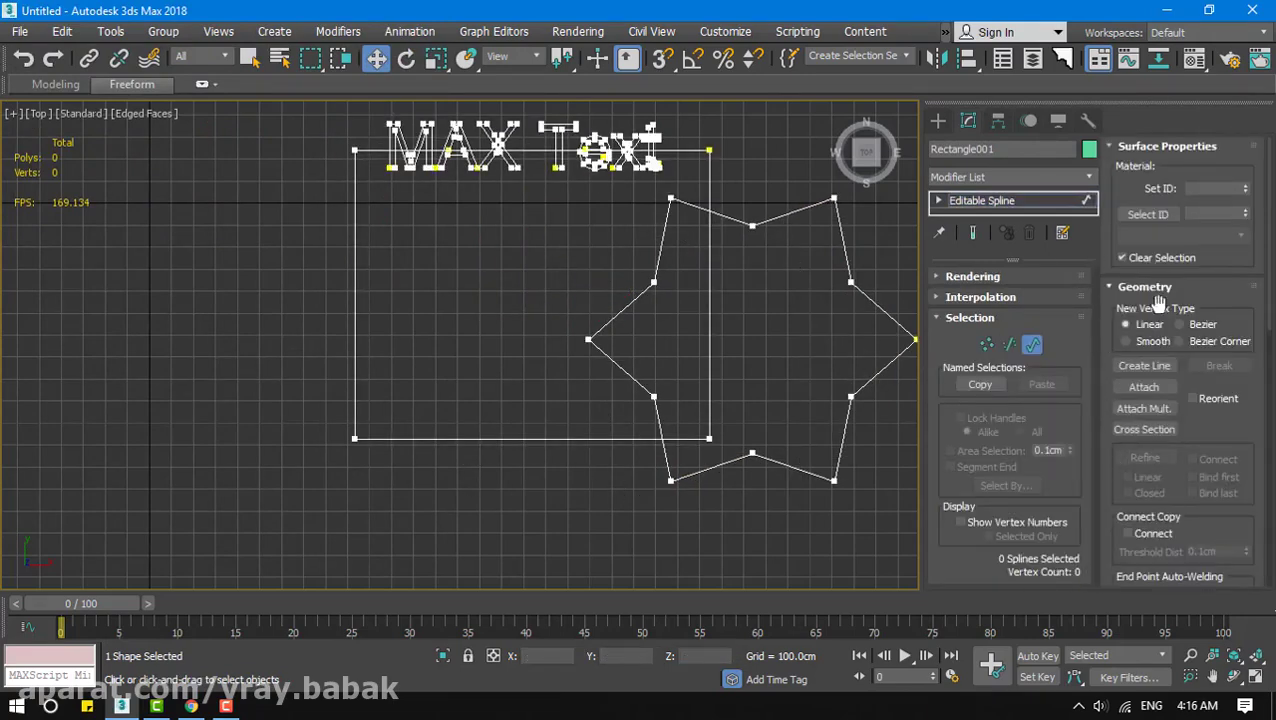
pyautogui.scroll(-5, 1100, 280)
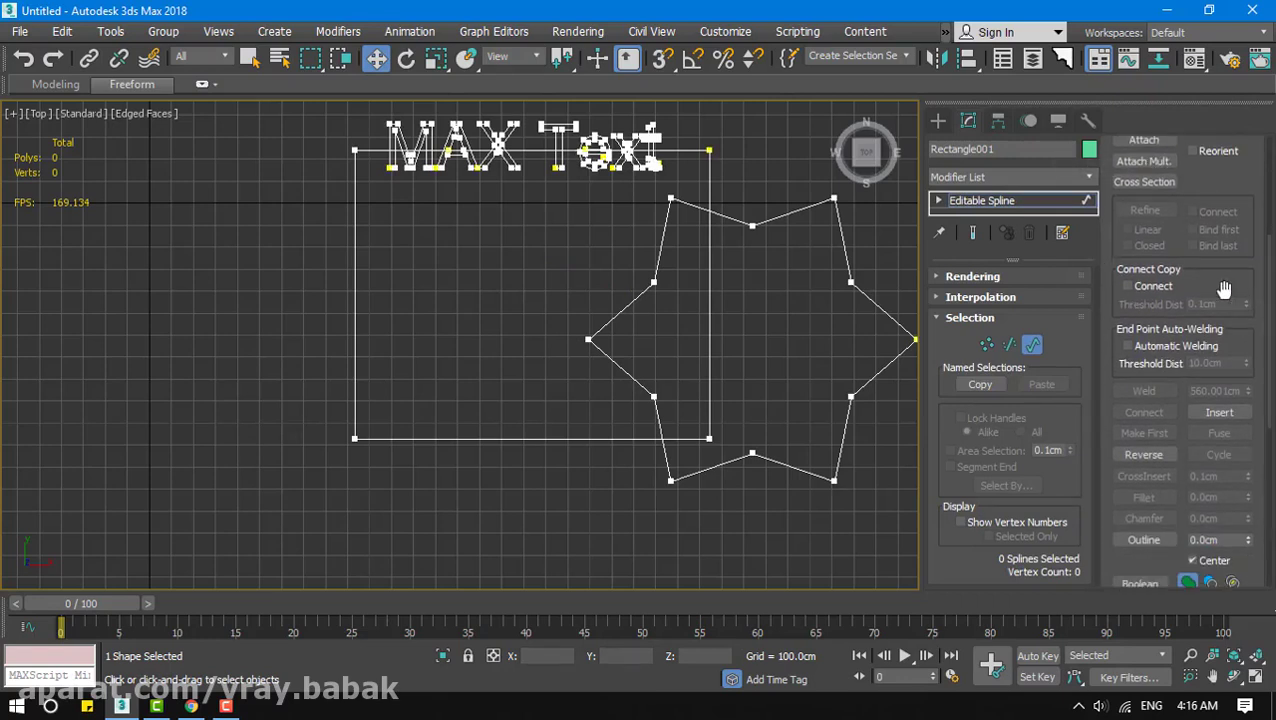
pyautogui.moveTo(1225, 285); pyautogui.dragTo(1231, 85)
pyautogui.click(1222, 208)
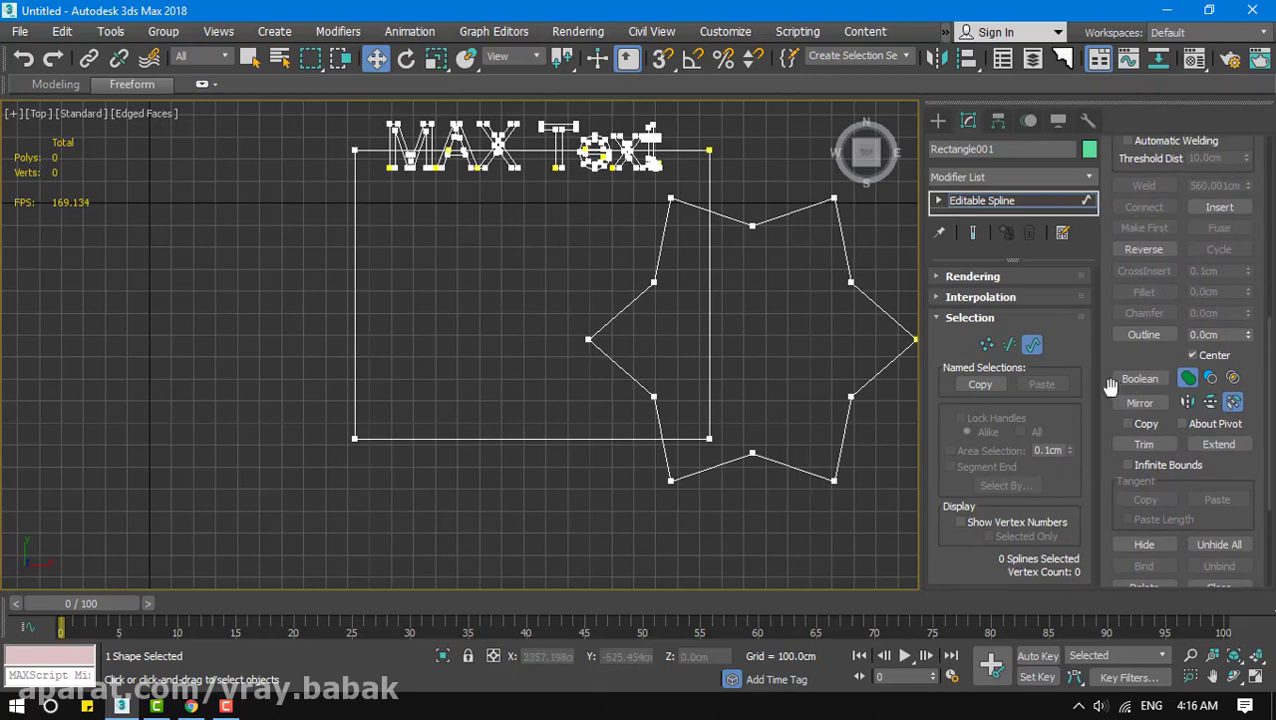
pyautogui.moveTo(1118, 348); pyautogui.dragTo(1142, 314)
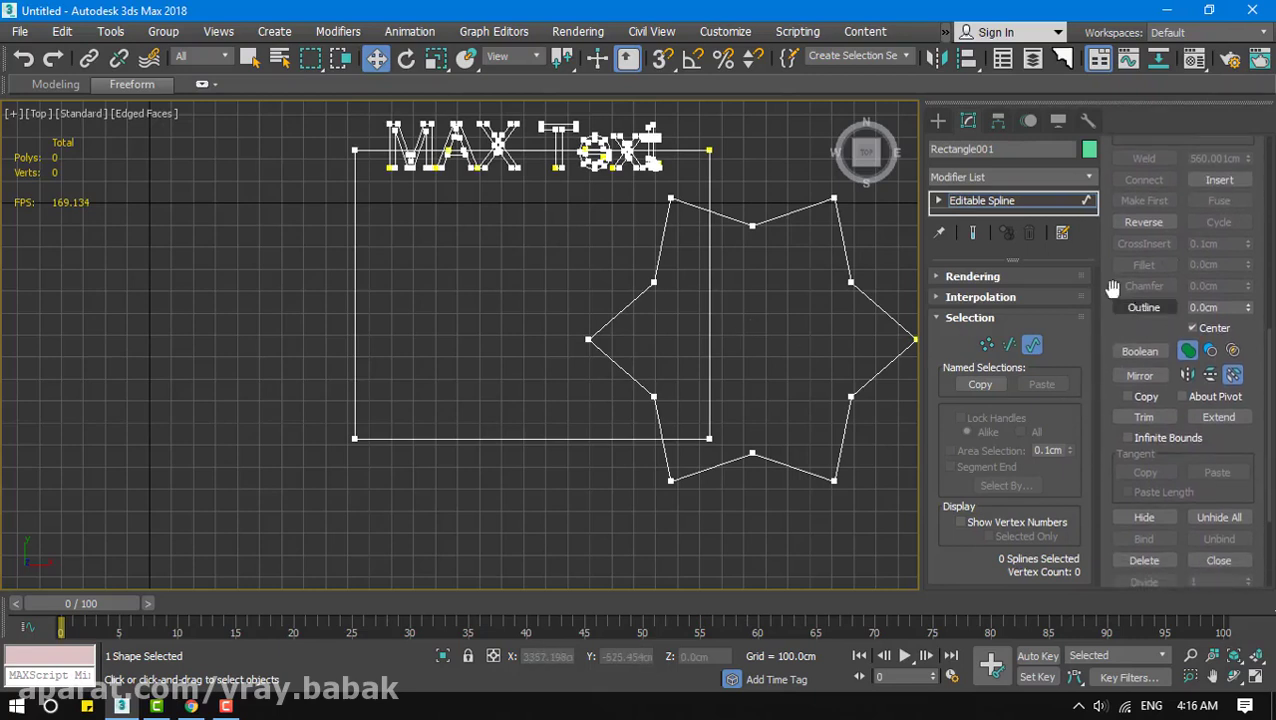
pyautogui.click(709, 297)
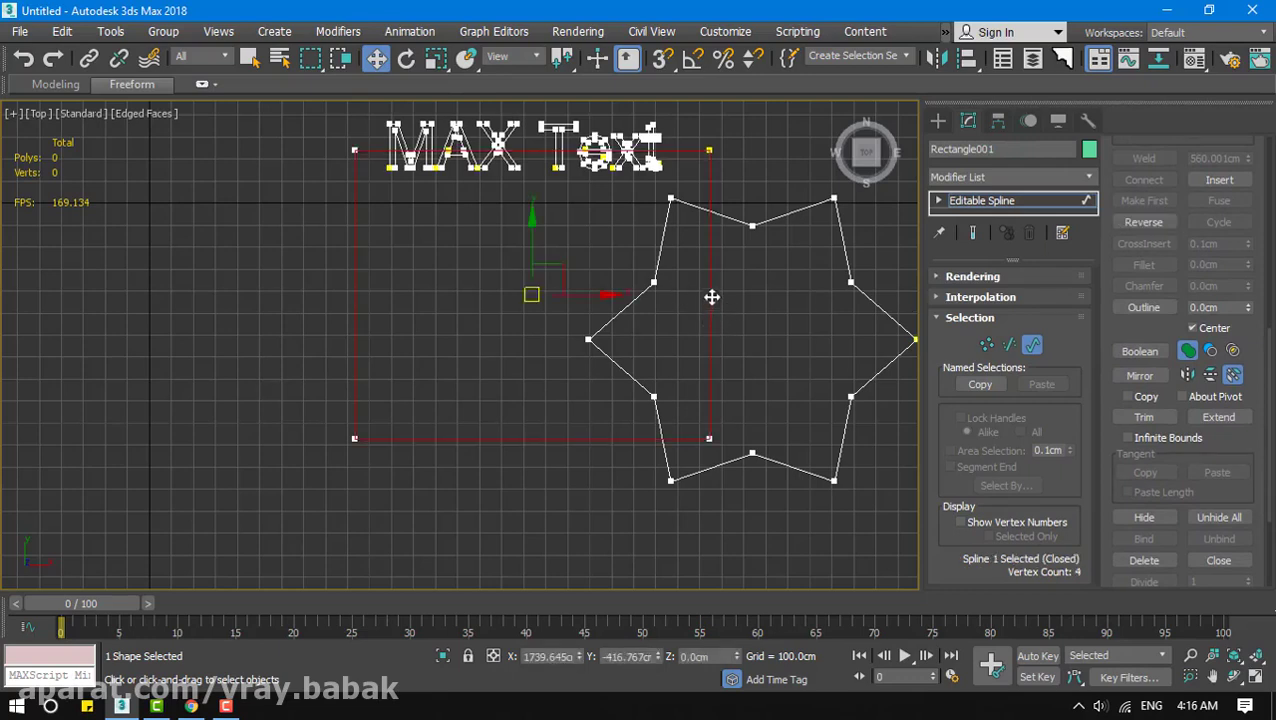
pyautogui.click(1133, 222)
pyautogui.scroll(-1, 1139, 333)
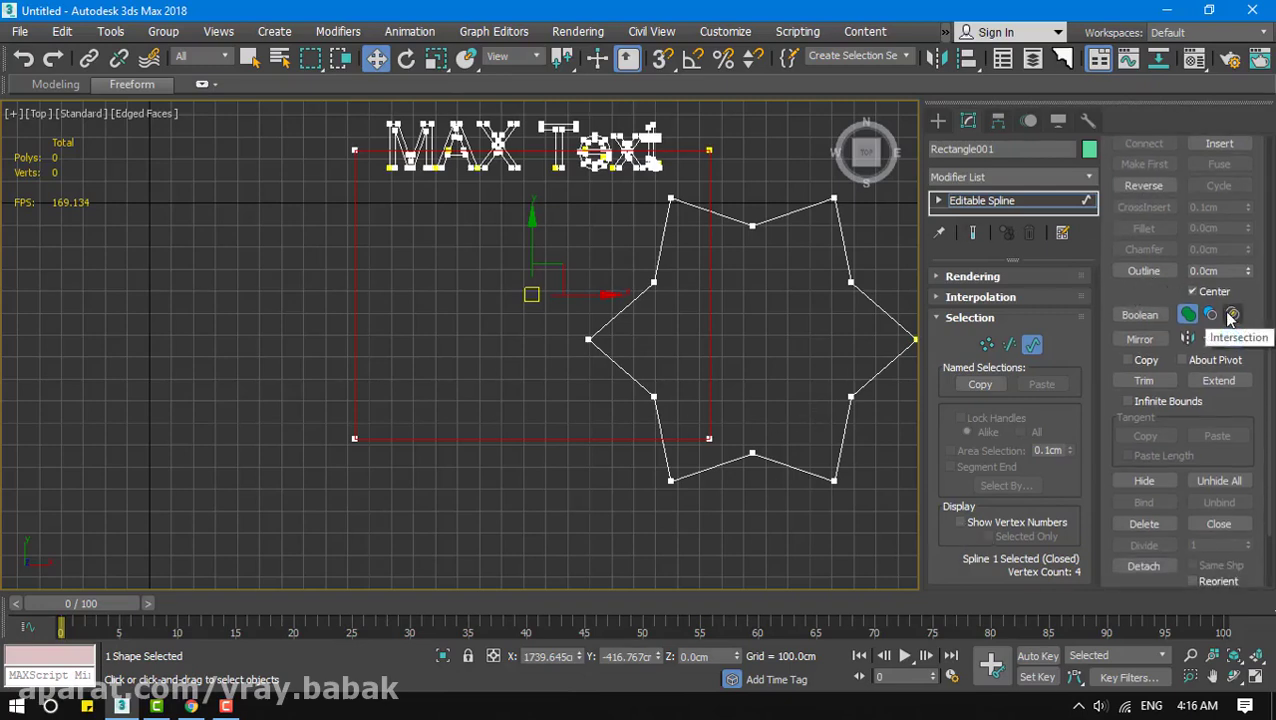
pyautogui.click(1191, 291)
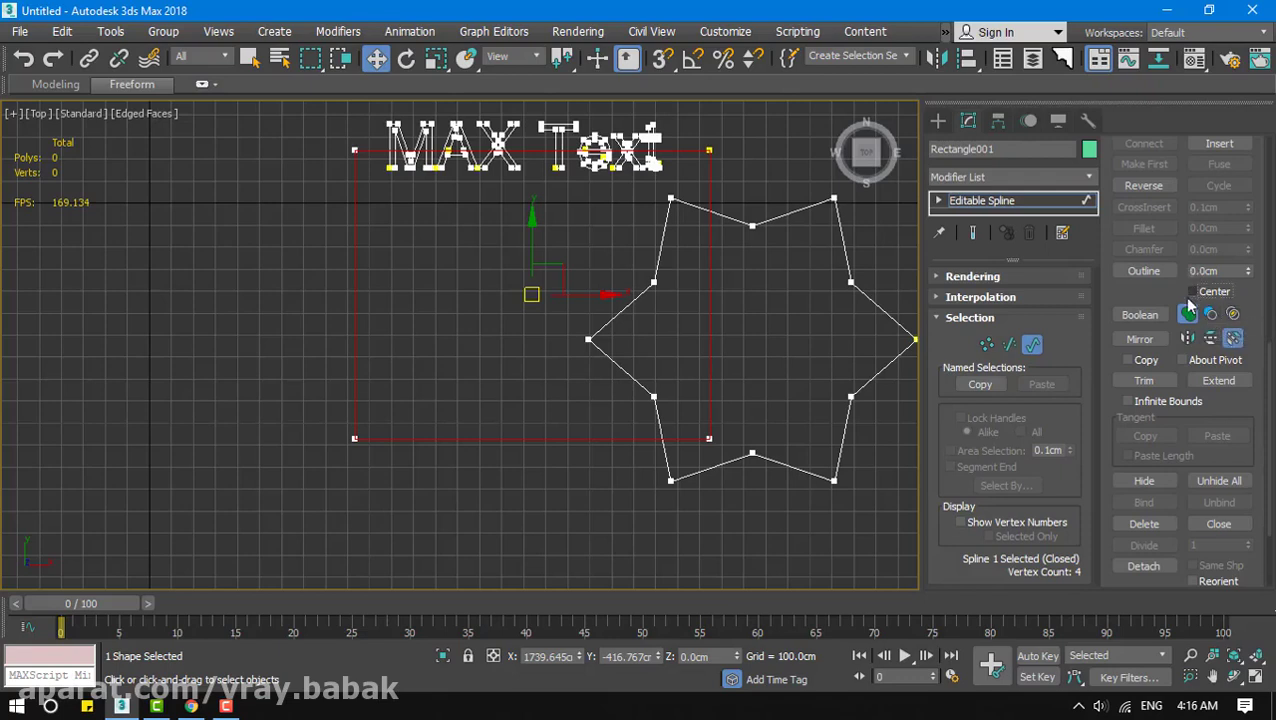
# Try a Boolean union of the rectangle spline with the star, and undo it
pyautogui.click(1136, 316)
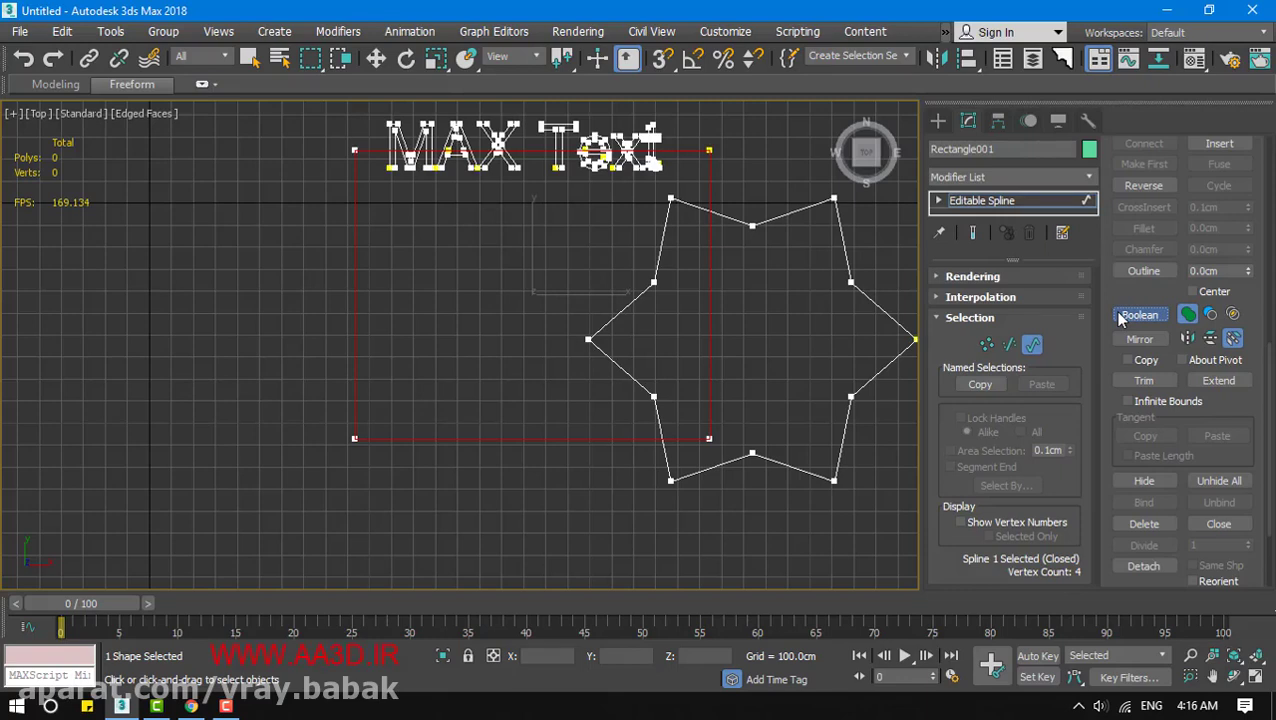
pyautogui.click(1121, 316)
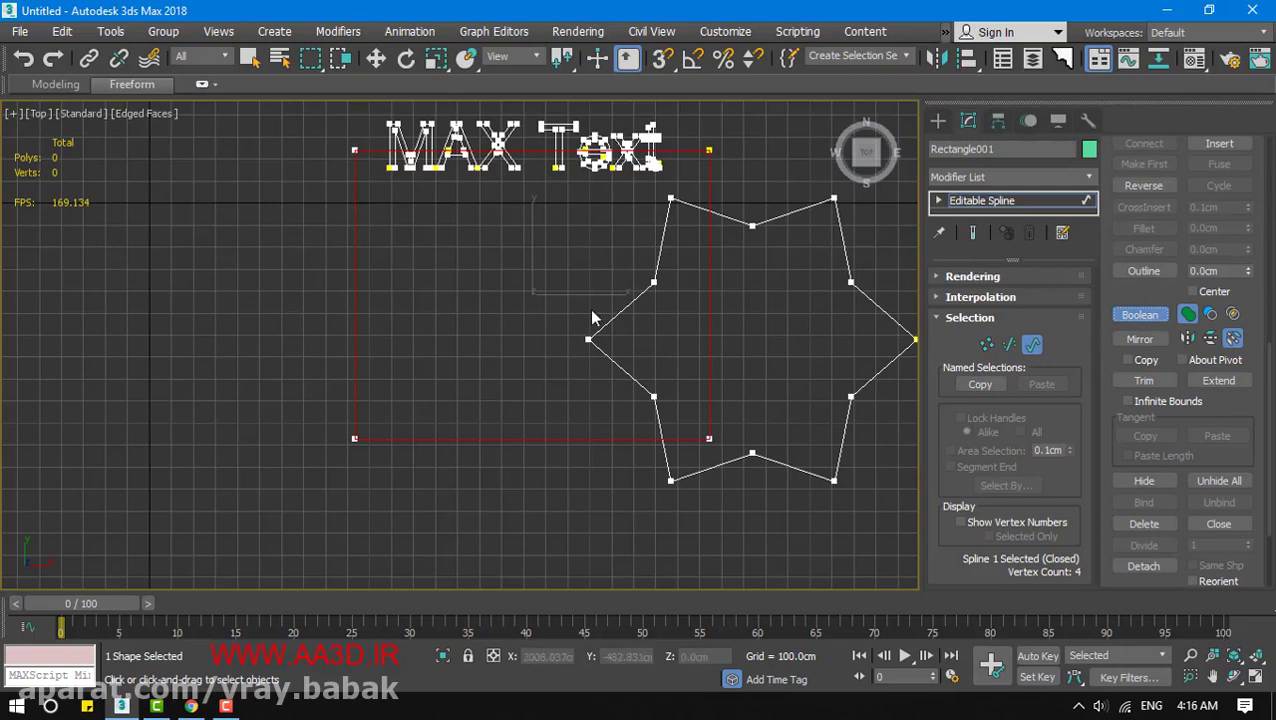
pyautogui.moveTo(573, 442); pyautogui.dragTo(545, 432, button='middle')
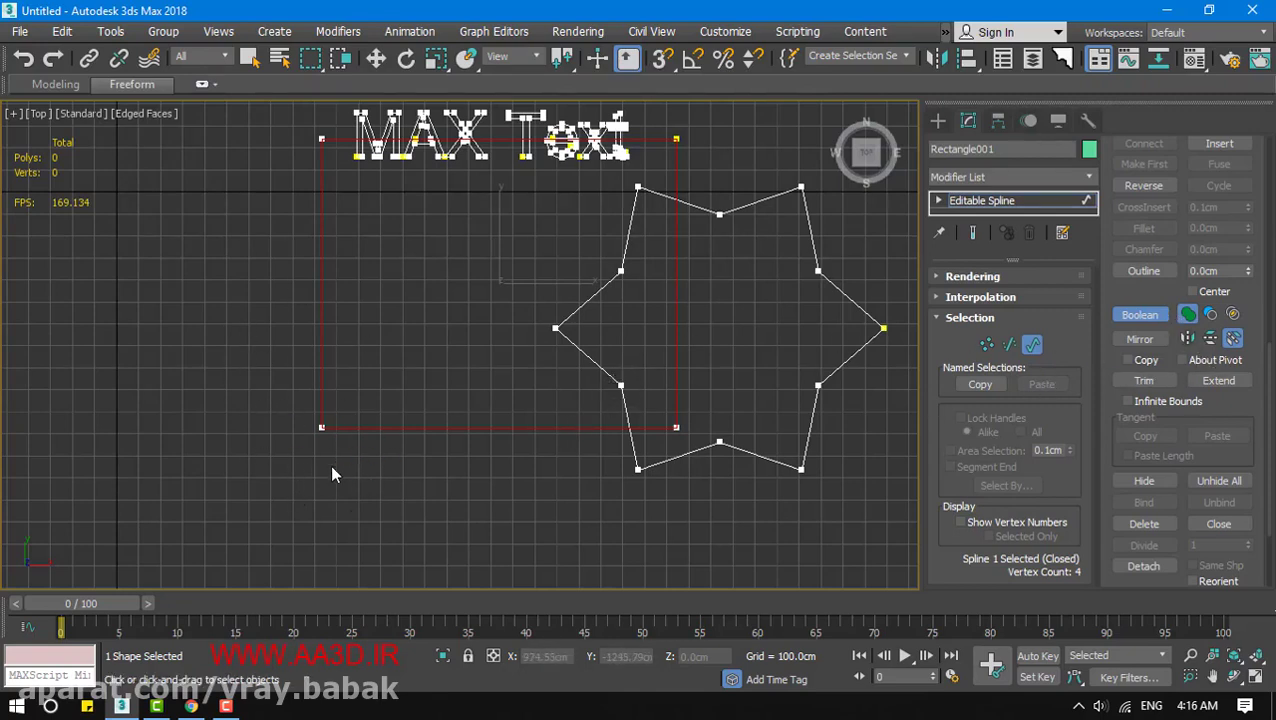
pyautogui.click(597, 369)
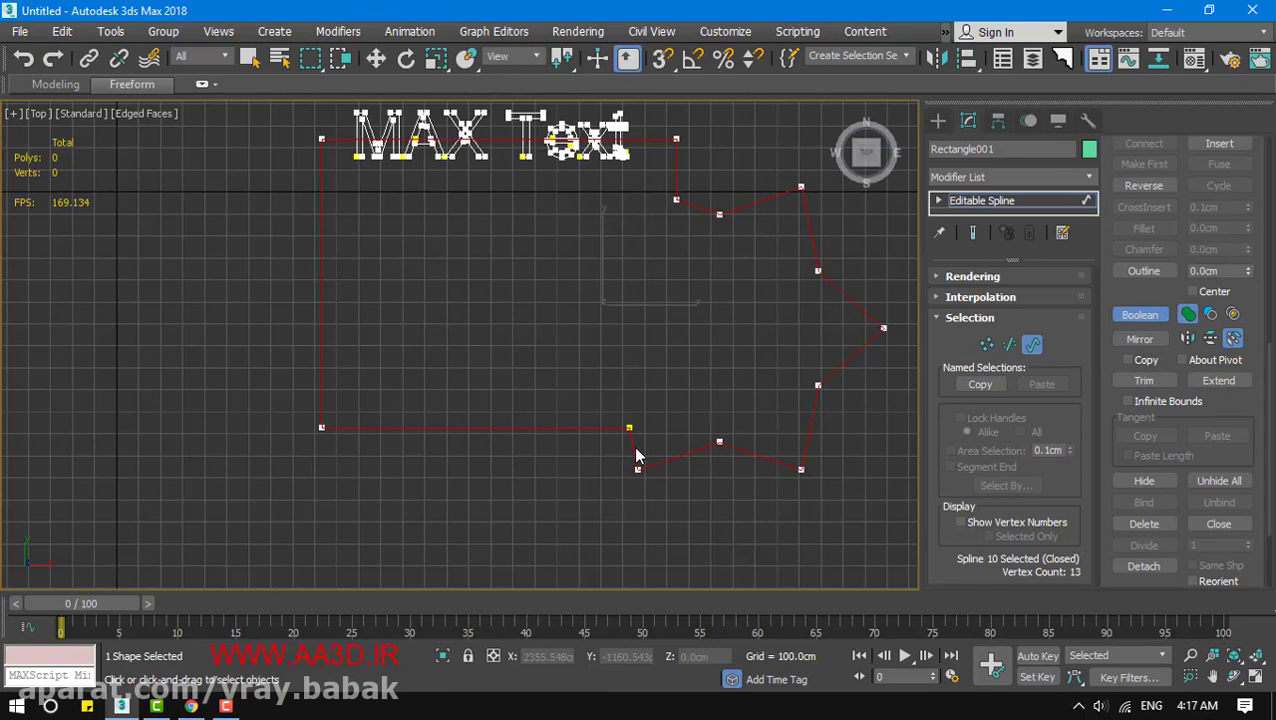
pyautogui.hotkey('ctrl', 'z')
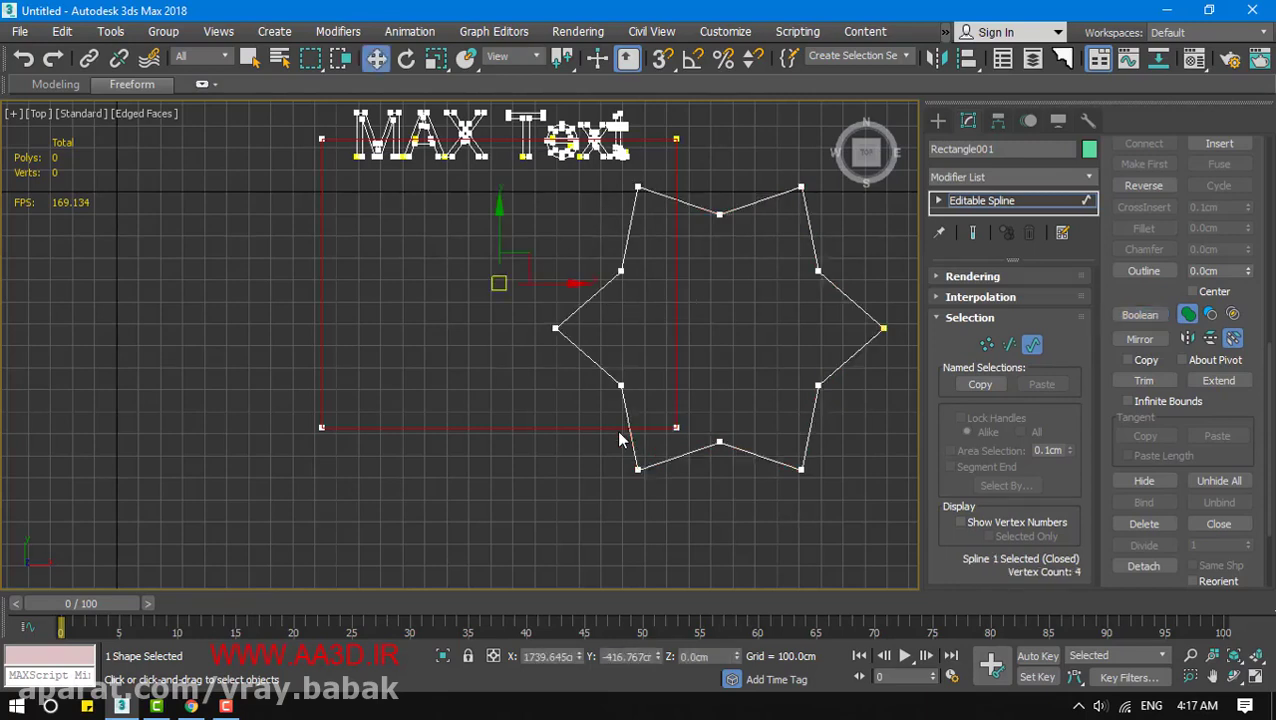
# Subtract the star from the rectangle spline with a Boolean subtraction
pyautogui.click(1210, 315)
pyautogui.click(610, 383)
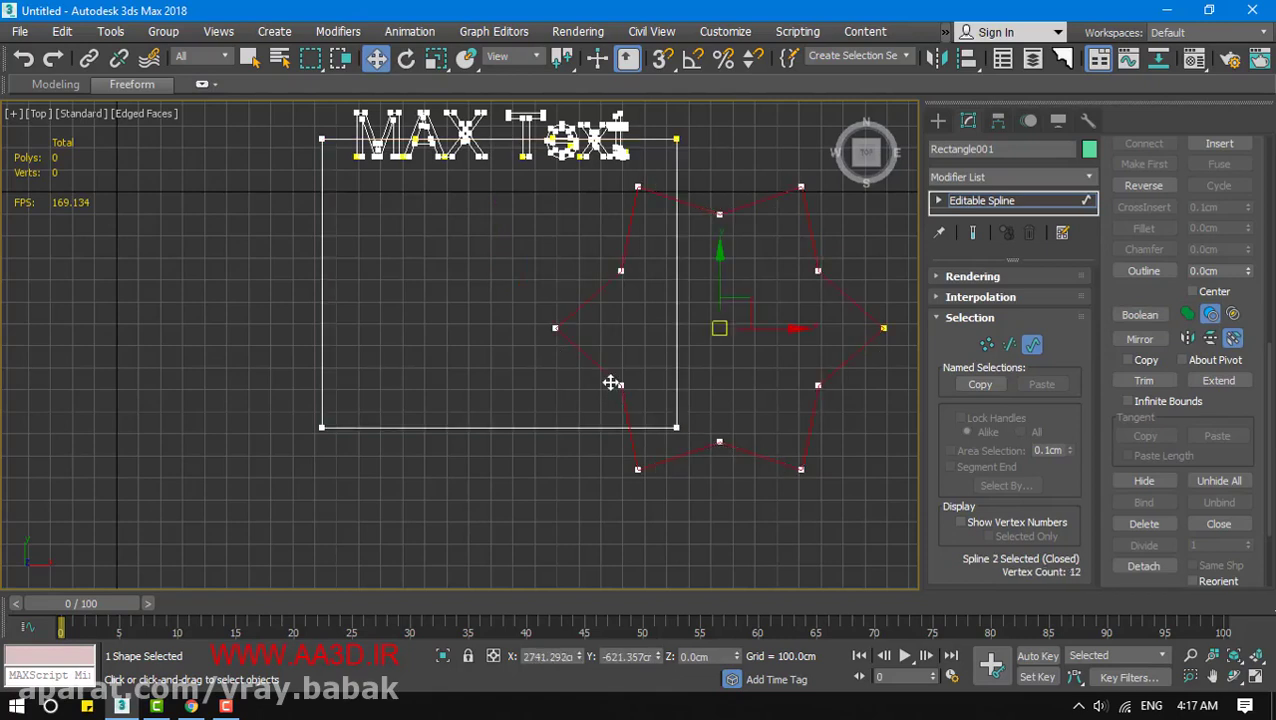
pyautogui.click(563, 430)
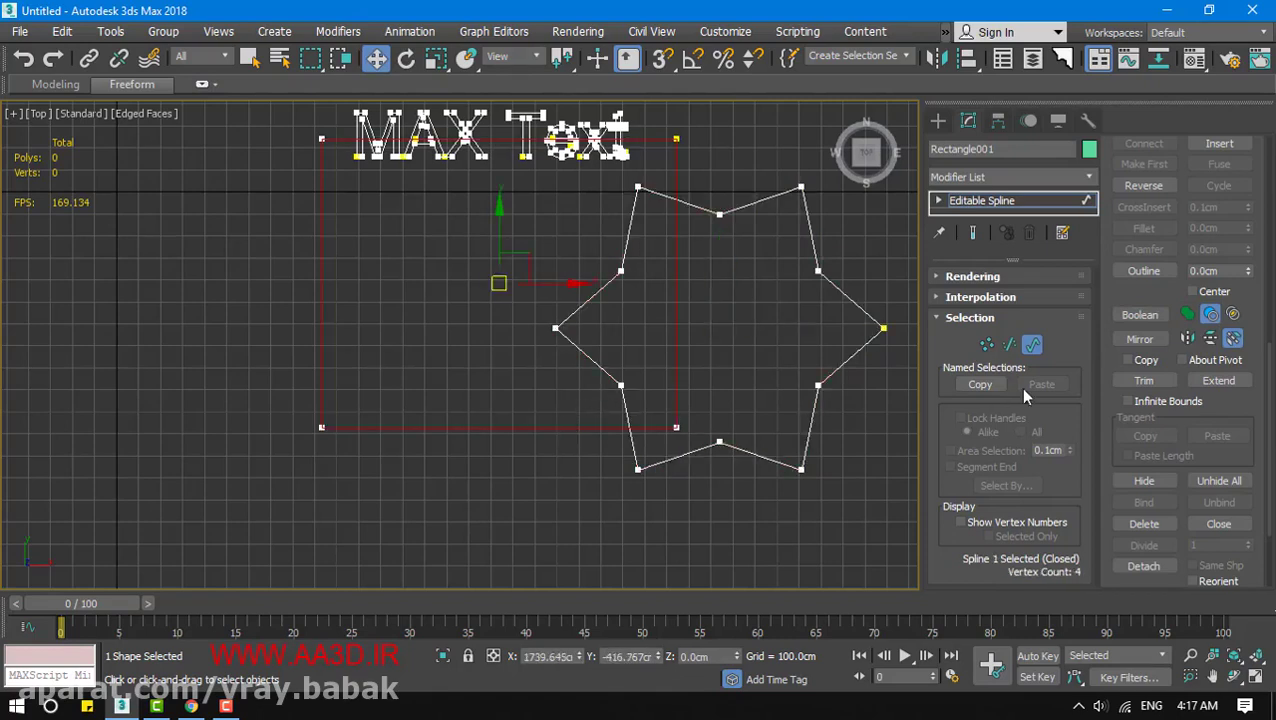
pyautogui.click(1140, 316)
pyautogui.click(1140, 316)
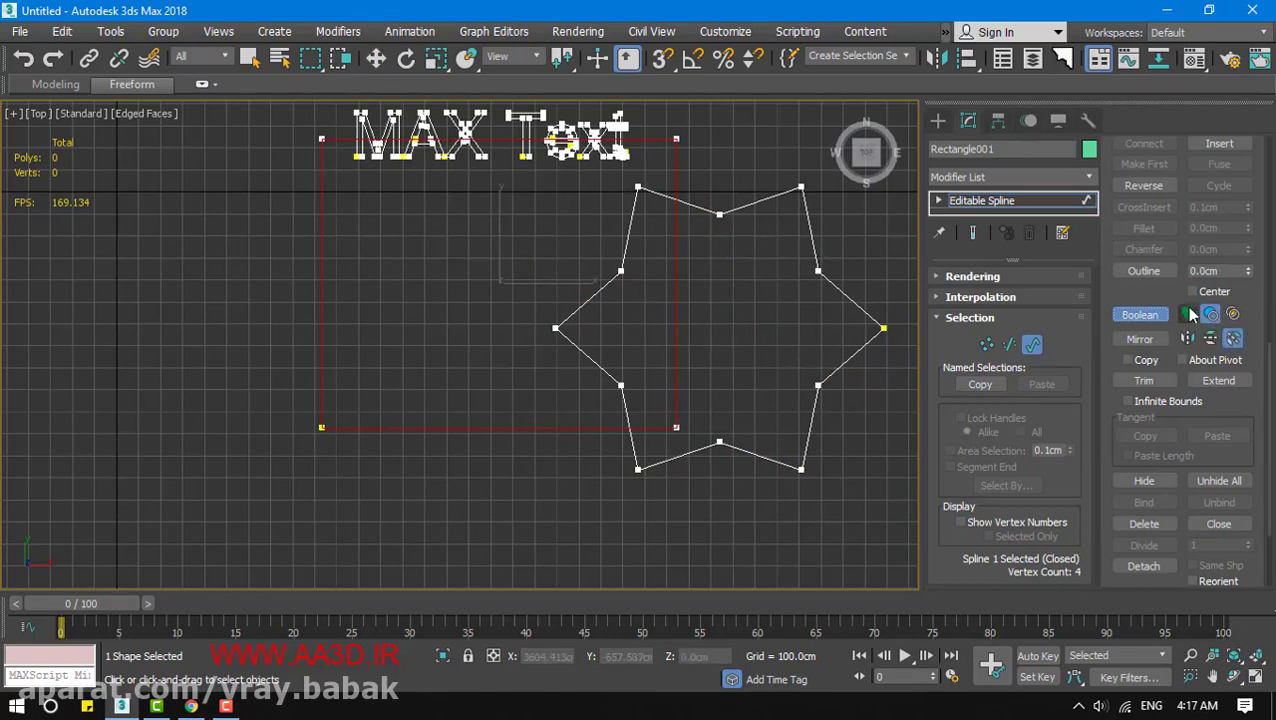
pyautogui.click(584, 355)
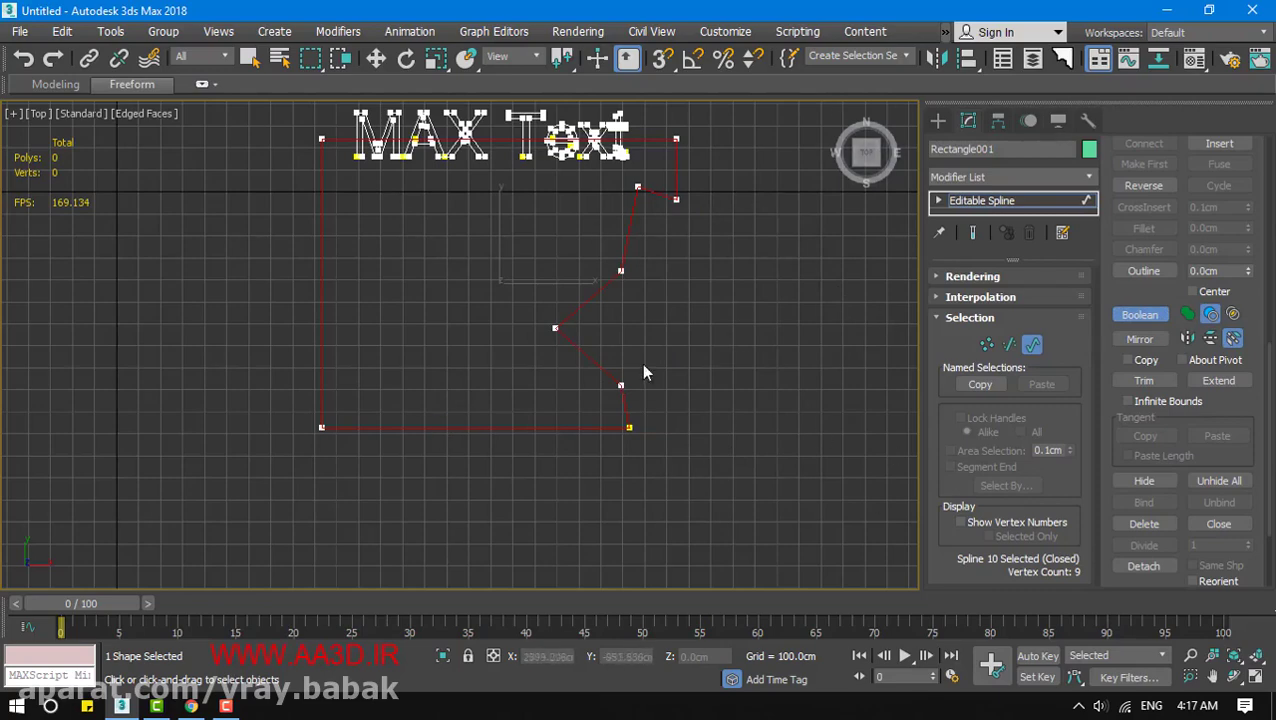
# Subtract the X of "MAX" and the T of "Text" from the rectangle spline
pyautogui.moveTo(530, 328); pyautogui.dragTo(615, 435, button='middle')
pyautogui.scroll(2, 572, 369)
pyautogui.scroll(2, 500, 294)
pyautogui.moveTo(500, 294); pyautogui.dragTo(575, 396, button='middle')
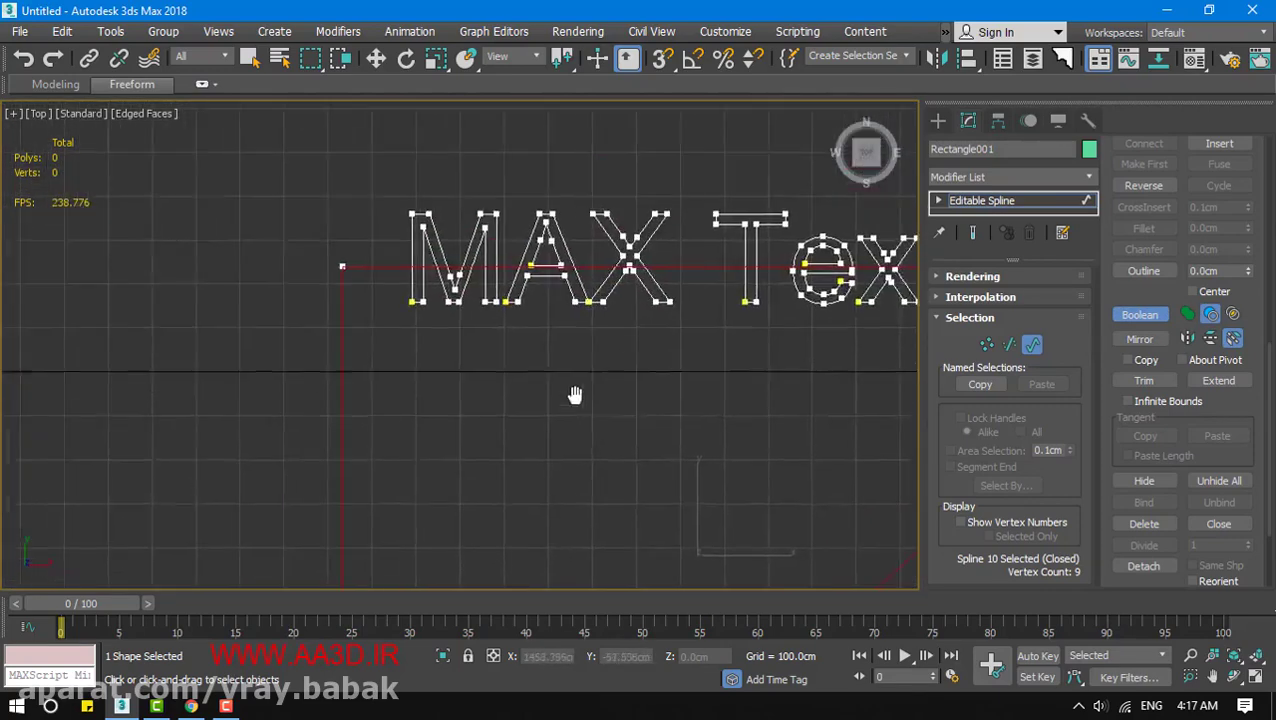
pyautogui.scroll(2, 585, 330)
pyautogui.moveTo(585, 330); pyautogui.dragTo(515, 341, button='middle')
pyautogui.click(677, 338)
pyautogui.click(823, 358)
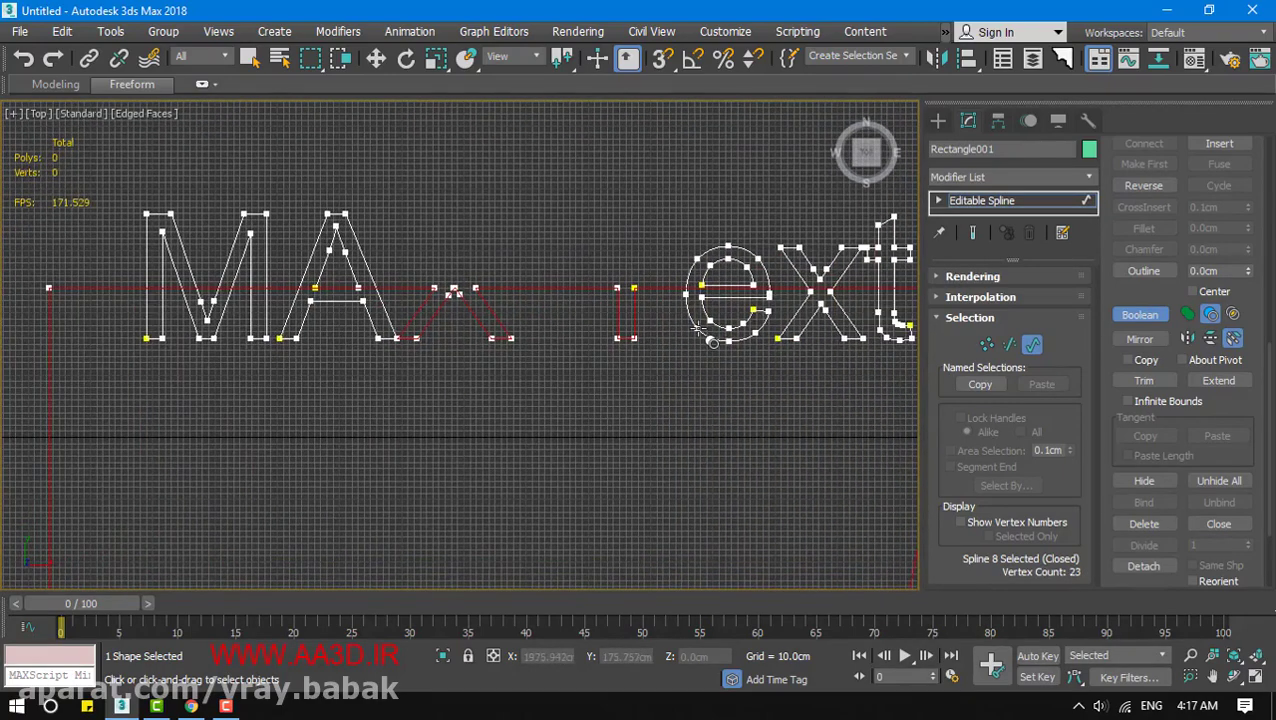
# Subtract the letters e and t of "Text" from the rectangle spline
pyautogui.click(704, 334)
pyautogui.moveTo(673, 357); pyautogui.dragTo(628, 379, button='middle')
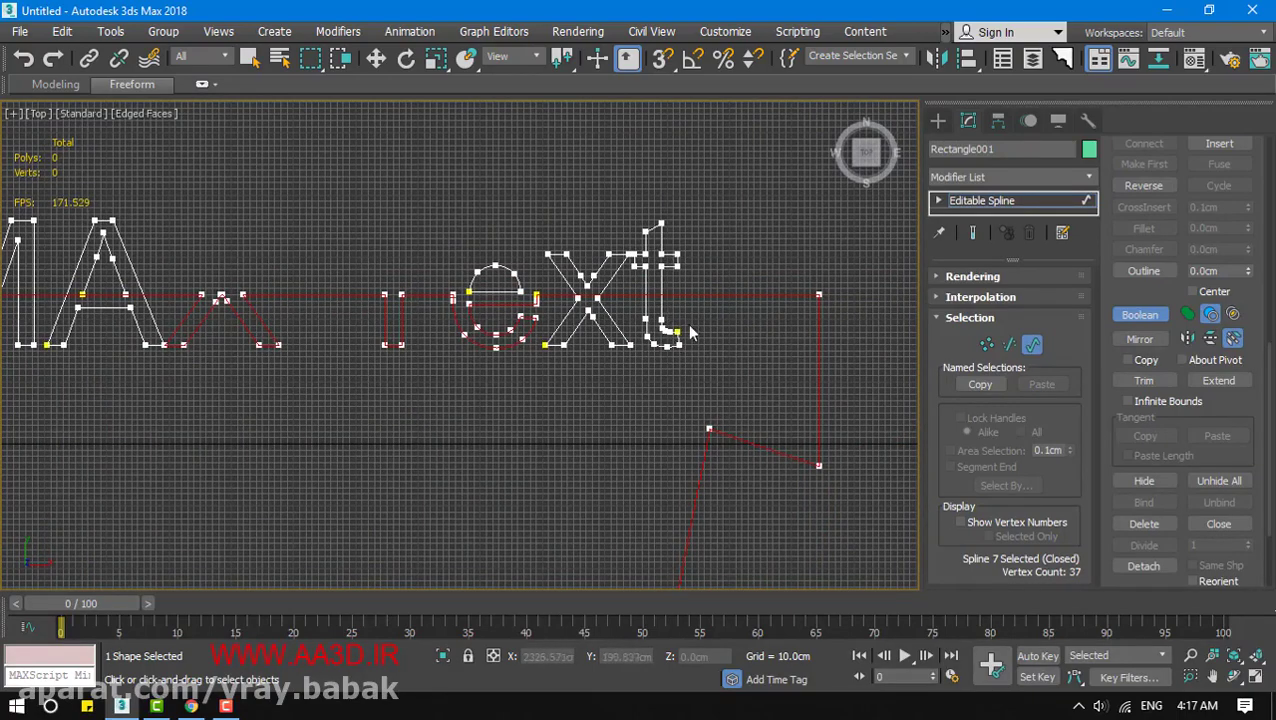
pyautogui.scroll(3, 668, 316)
pyautogui.moveTo(576, 311); pyautogui.dragTo(553, 280, button='middle')
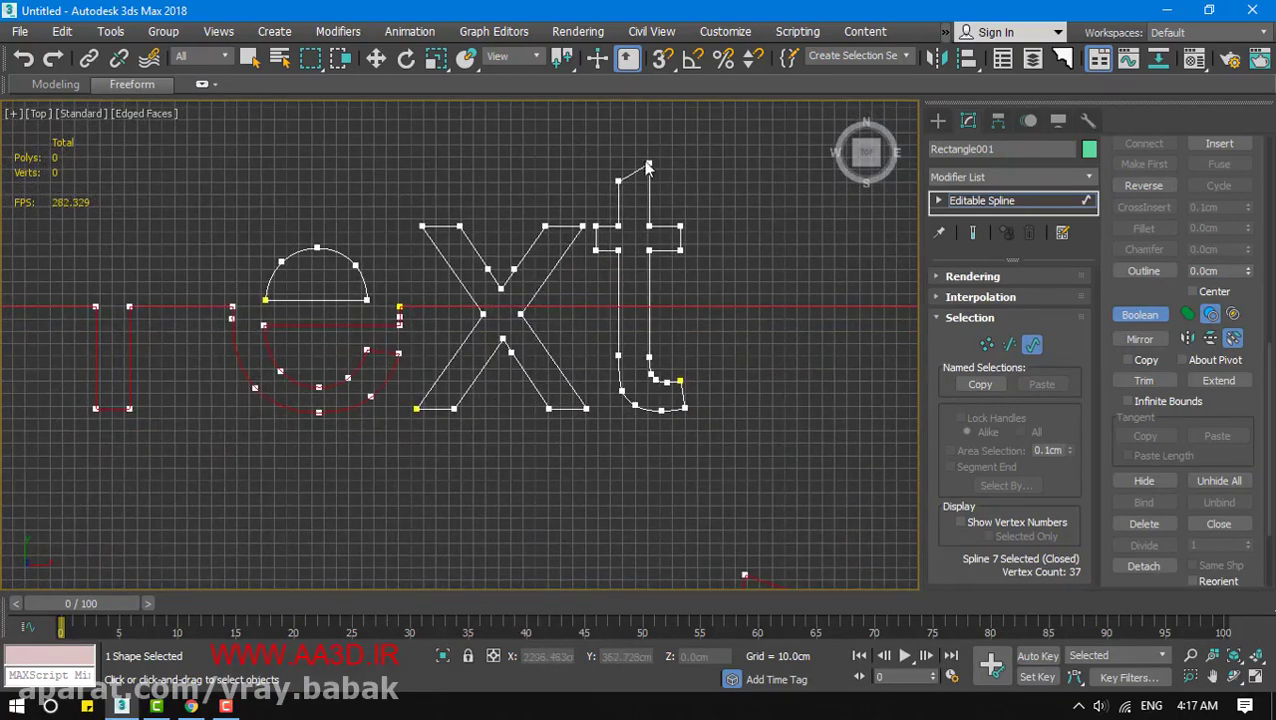
pyautogui.click(615, 340)
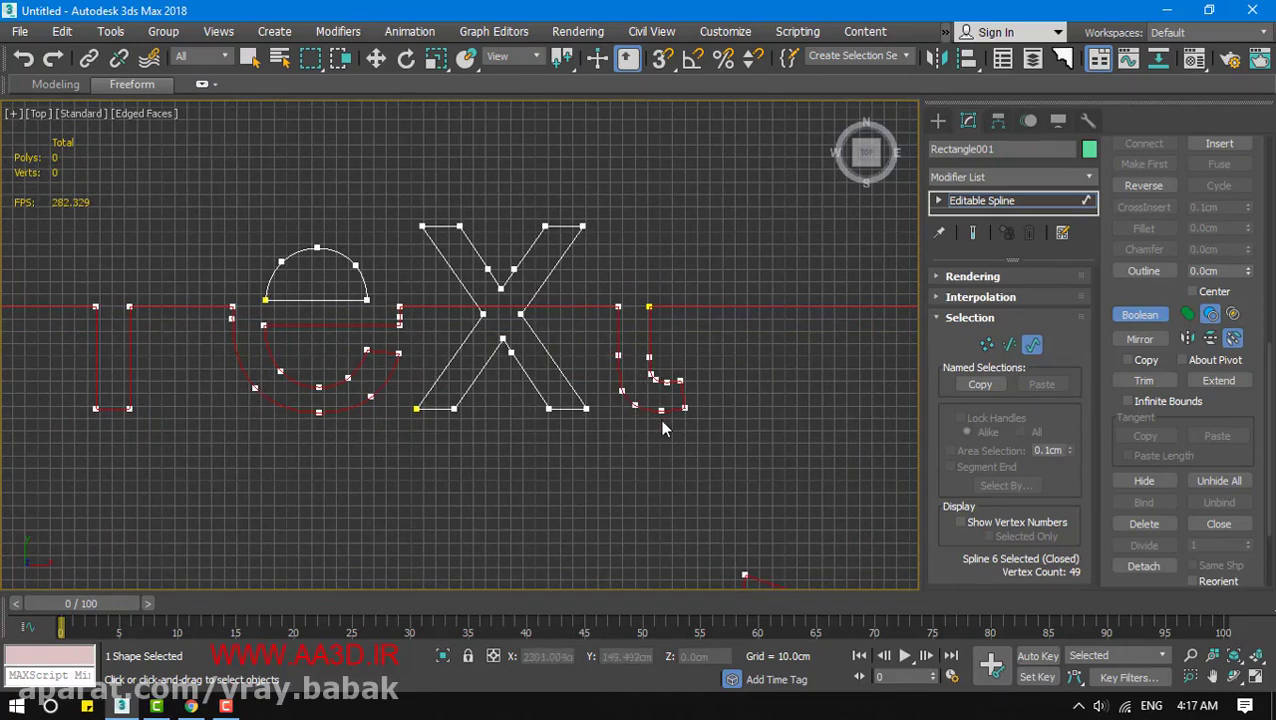
# Try a Boolean intersection of the rectangle spline with the x of "Text", and undo it
pyautogui.click(1232, 315)
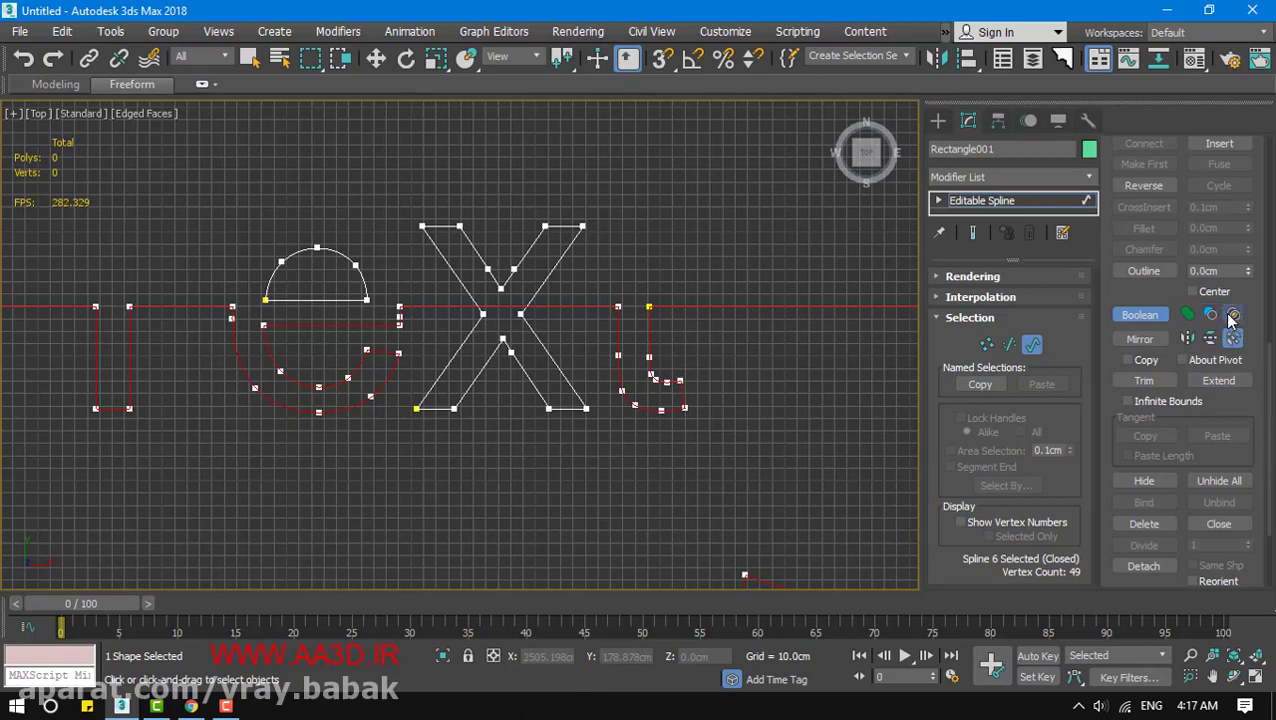
pyautogui.click(552, 360)
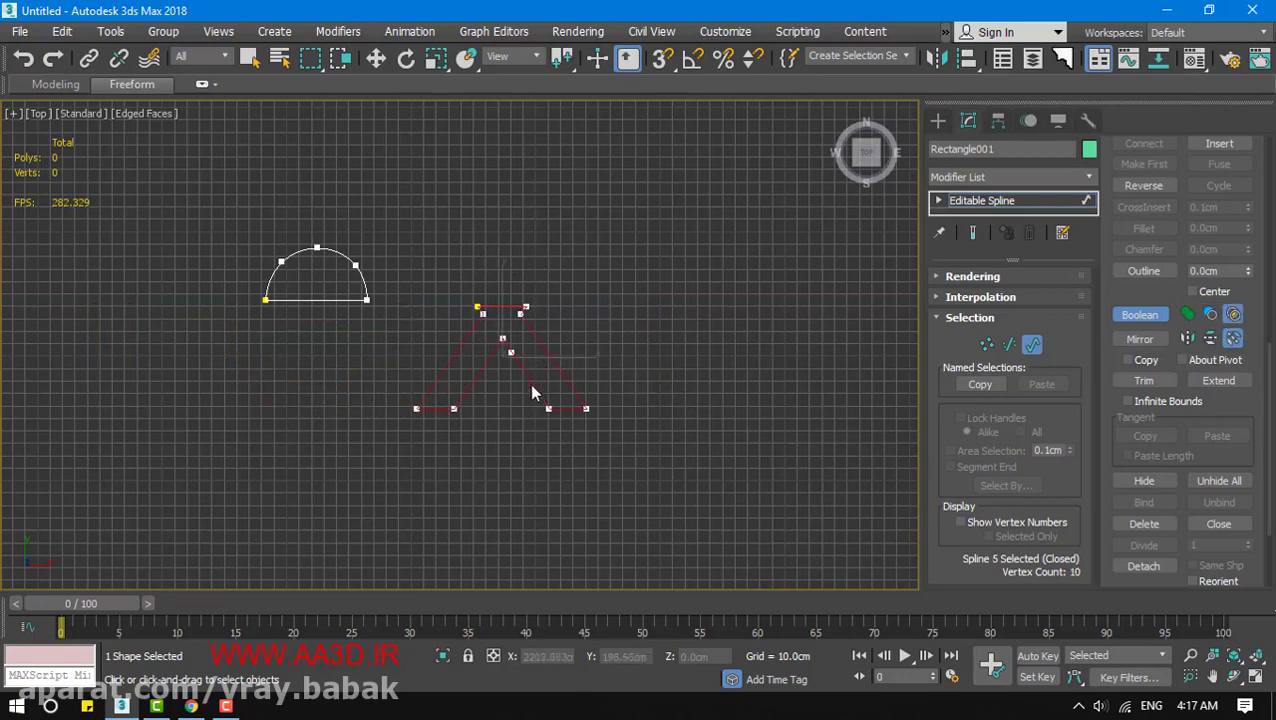
pyautogui.scroll(-5, 529, 383)
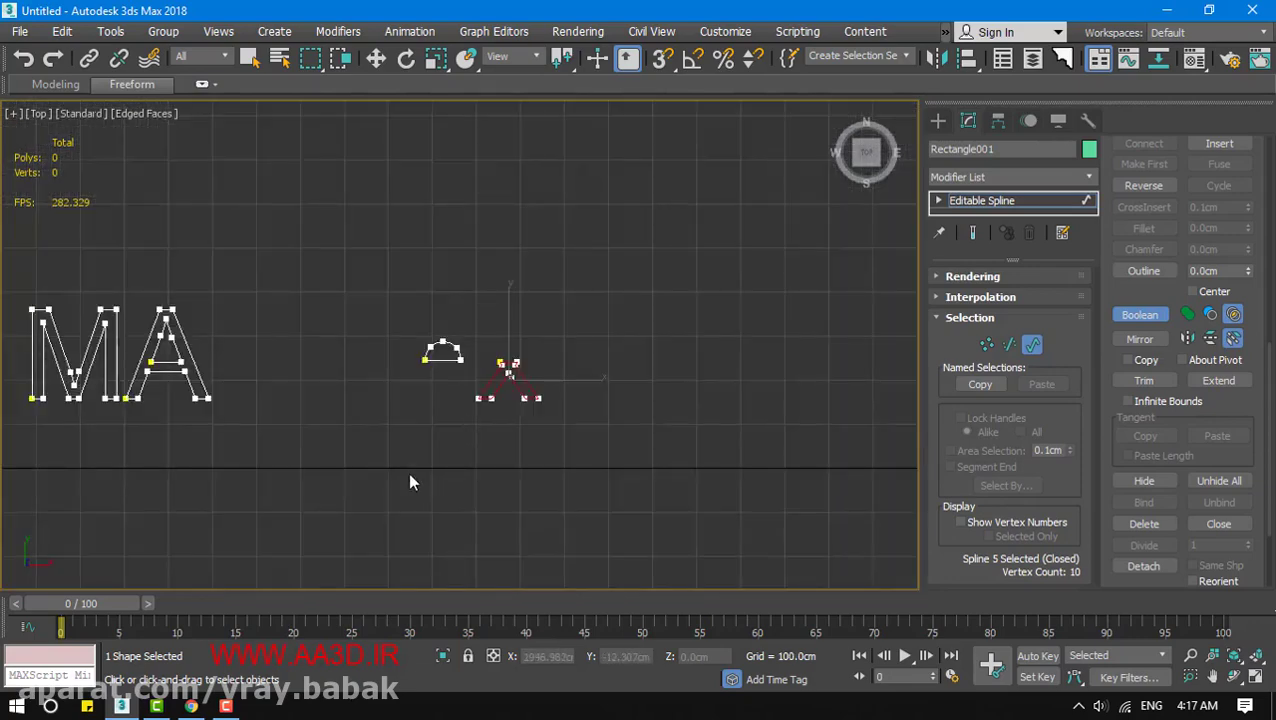
pyautogui.hotkey('ctrl', 'z')
# Merge the x of "Text" into the rectangle spline with a Boolean union
pyautogui.moveTo(409, 474); pyautogui.dragTo(582, 414, button='middle')
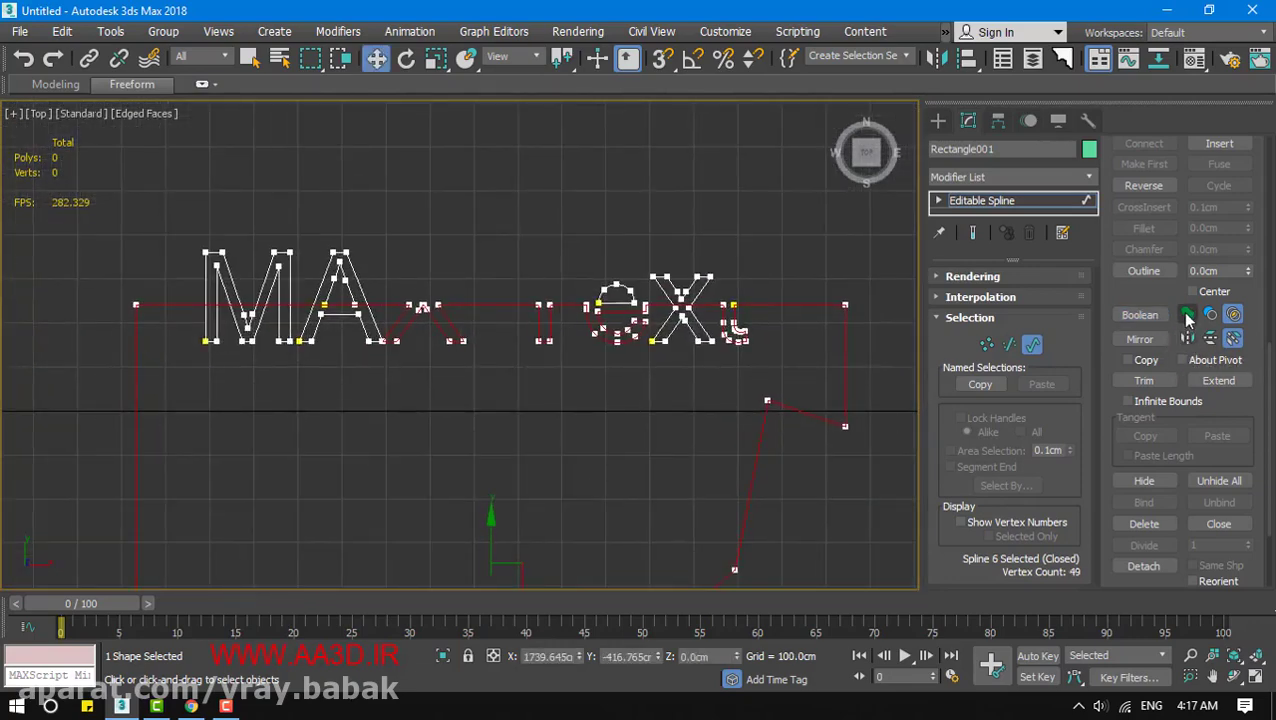
pyautogui.click(1187, 314)
pyautogui.scroll(2, 578, 325)
pyautogui.click(695, 333)
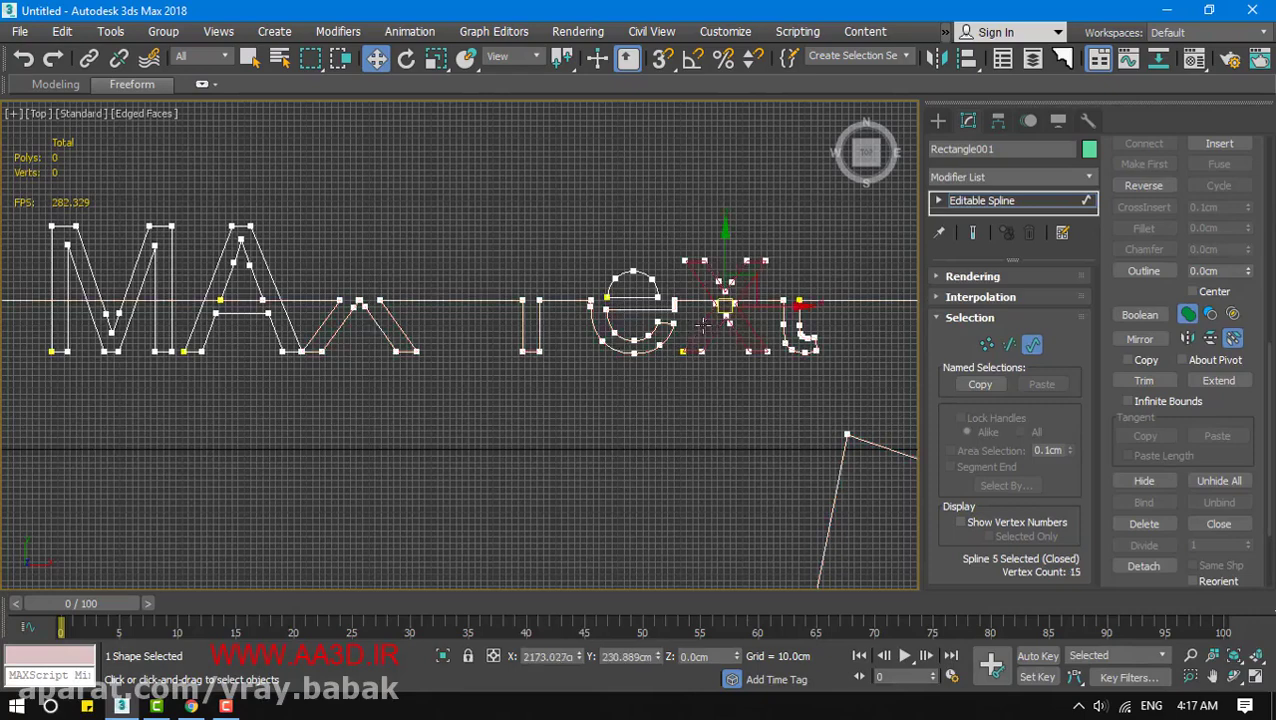
pyautogui.click(538, 306)
pyautogui.click(557, 300)
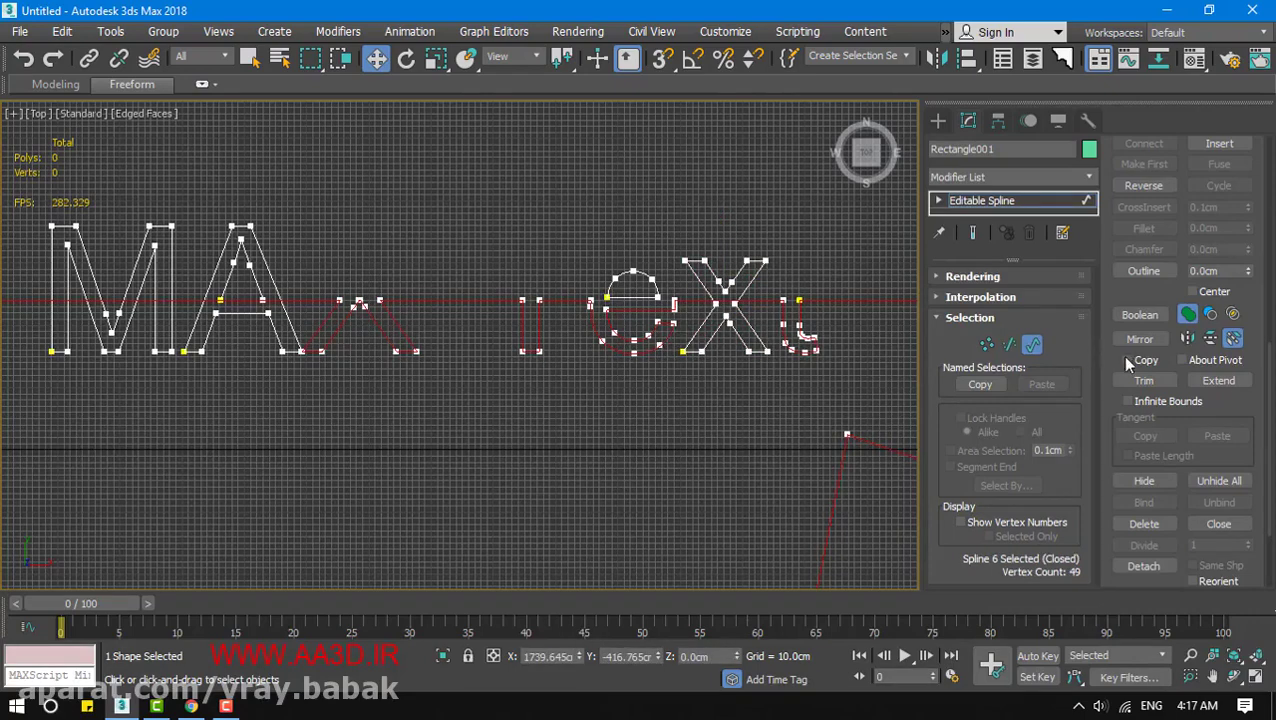
pyautogui.click(1140, 315)
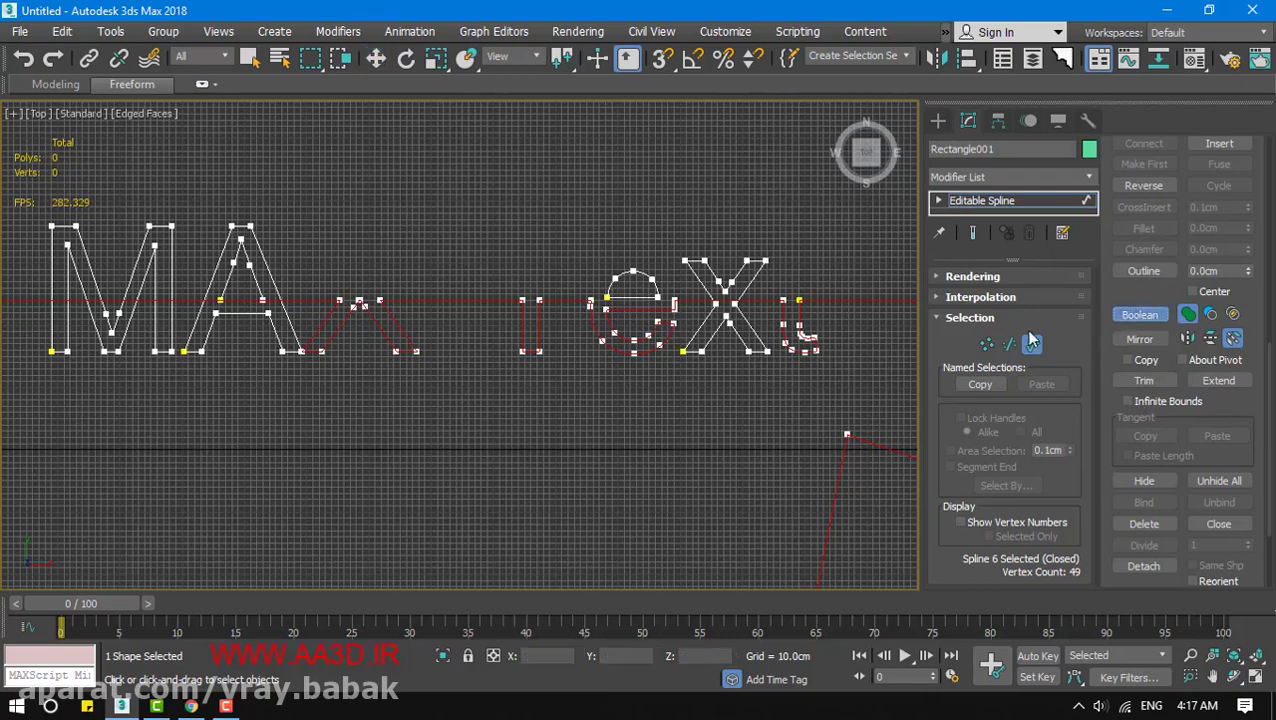
pyautogui.click(750, 352)
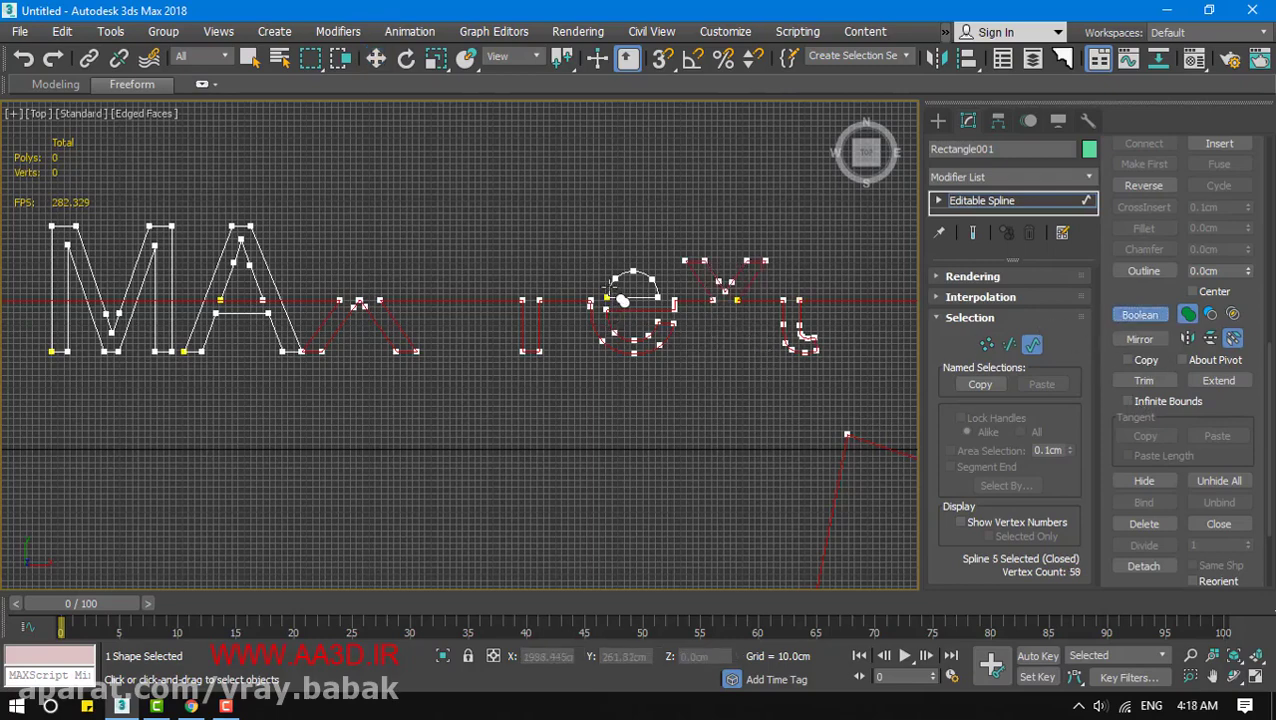
# Try a Boolean union of the rectangle spline with the inner contour of the e in "Text"
pyautogui.click(622, 300)
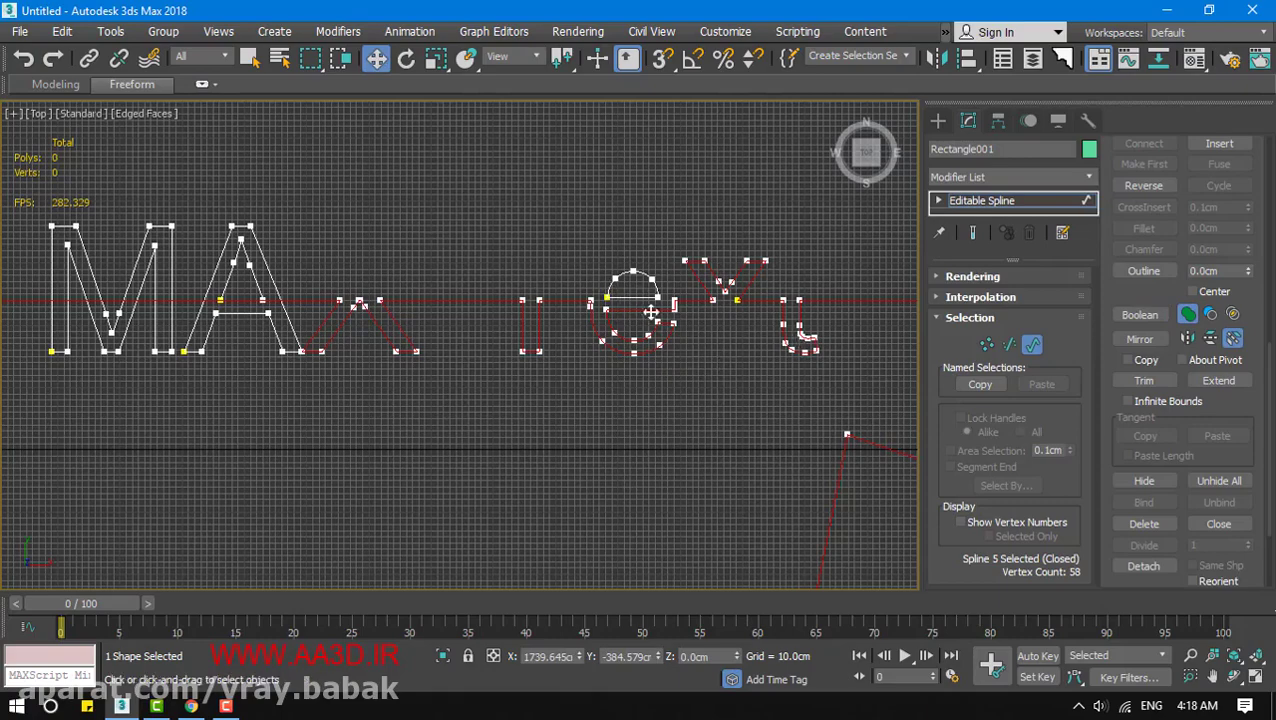
pyautogui.scroll(3, 640, 300)
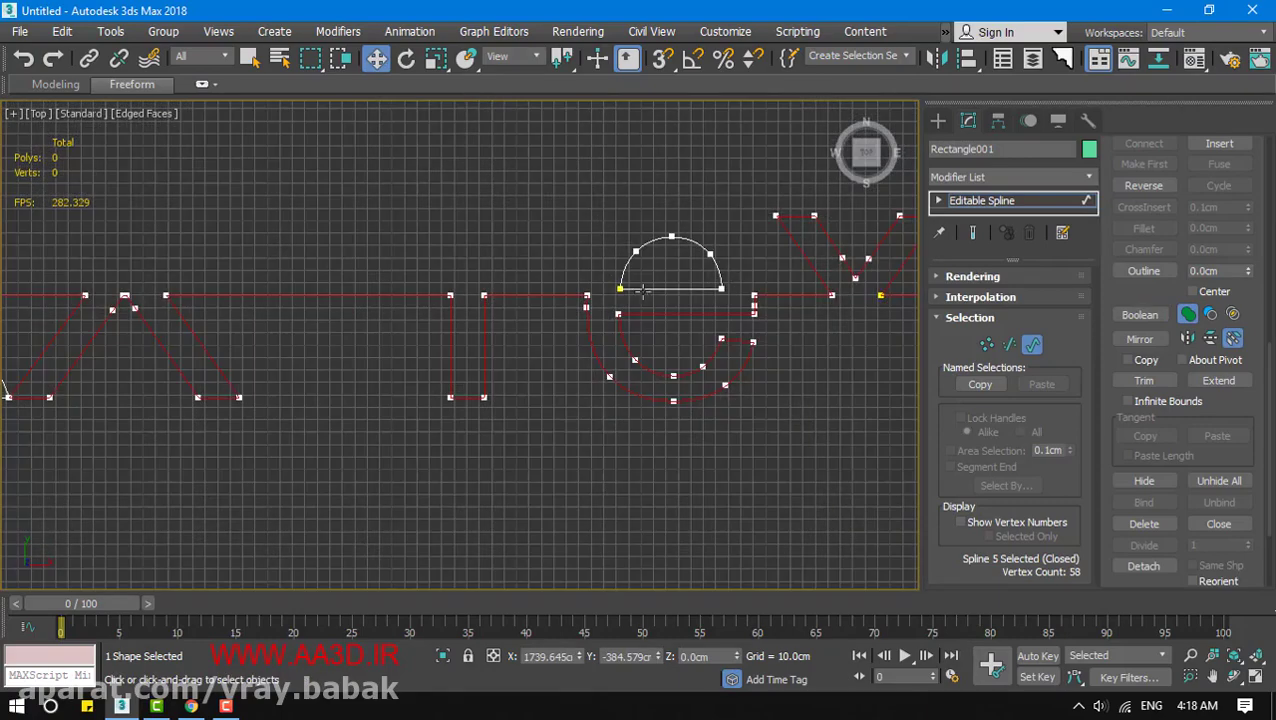
pyautogui.scroll(-5, 550, 296)
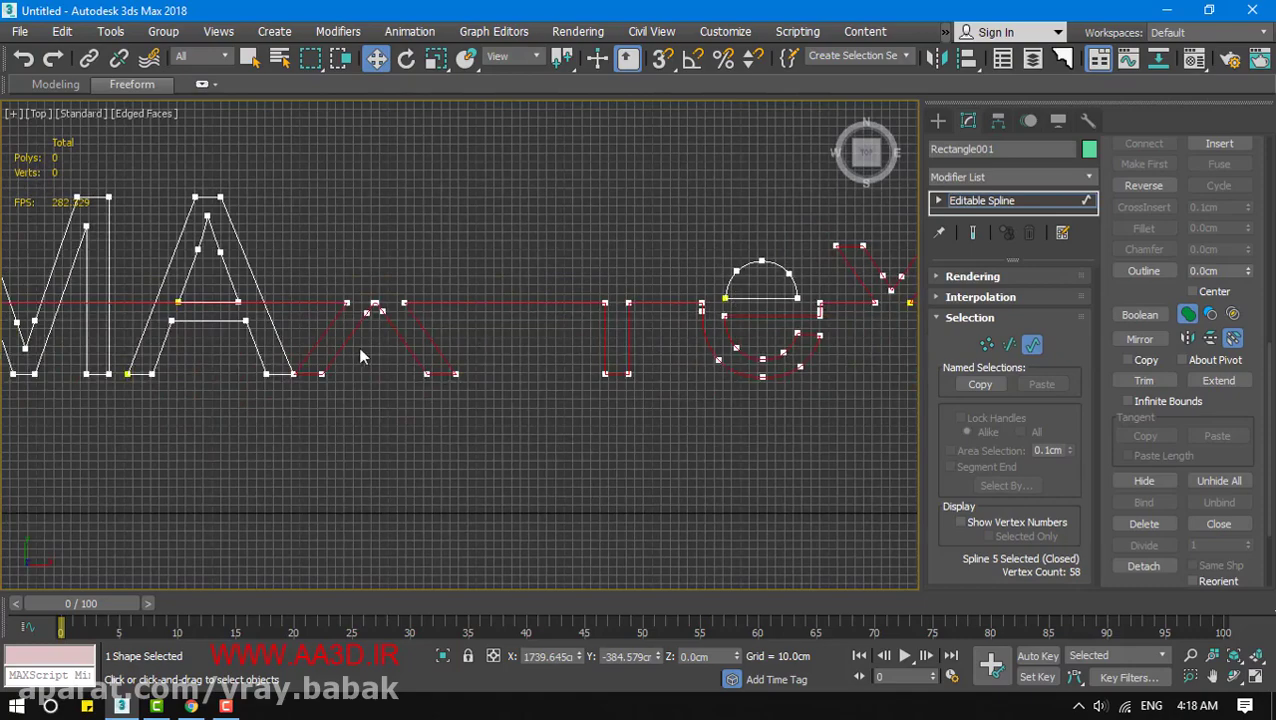
# Move the rectangle spline downward along Y, and undo the move
pyautogui.moveTo(358, 347); pyautogui.dragTo(483, 293, button='middle')
pyautogui.scroll(-5, 437, 318)
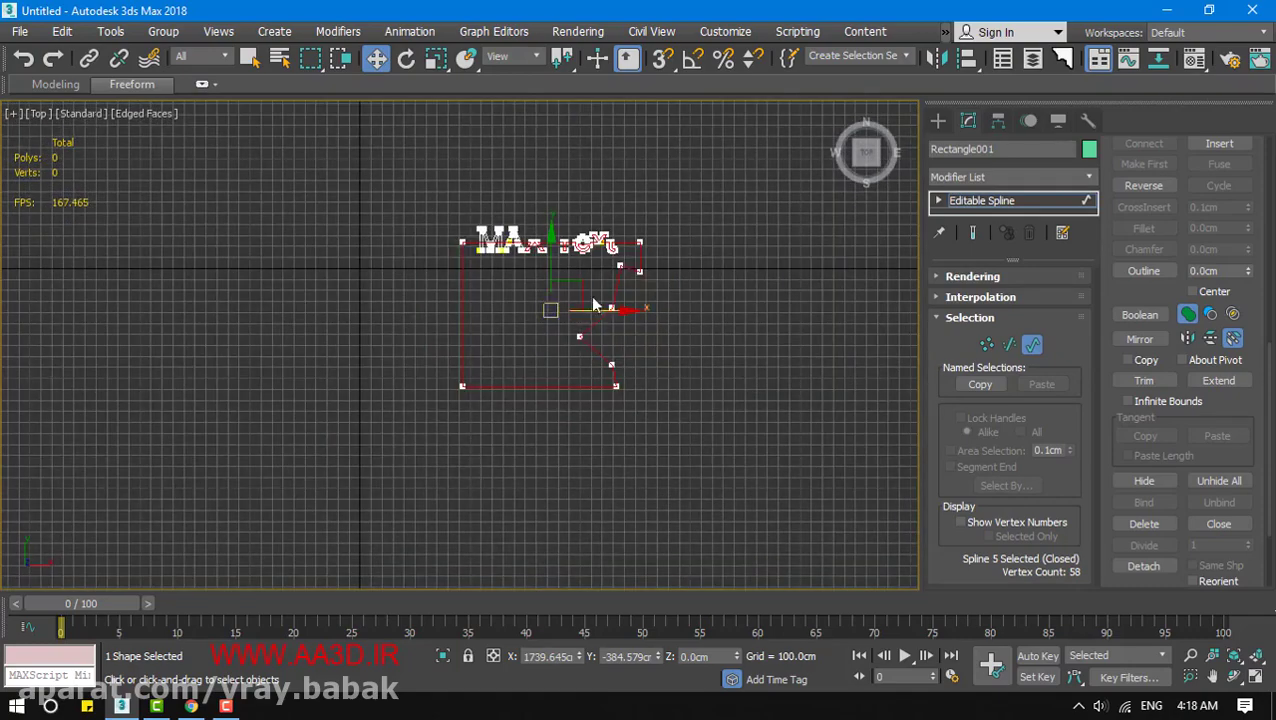
pyautogui.moveTo(587, 285); pyautogui.dragTo(595, 461)
pyautogui.hotkey('ctrl', 'z')
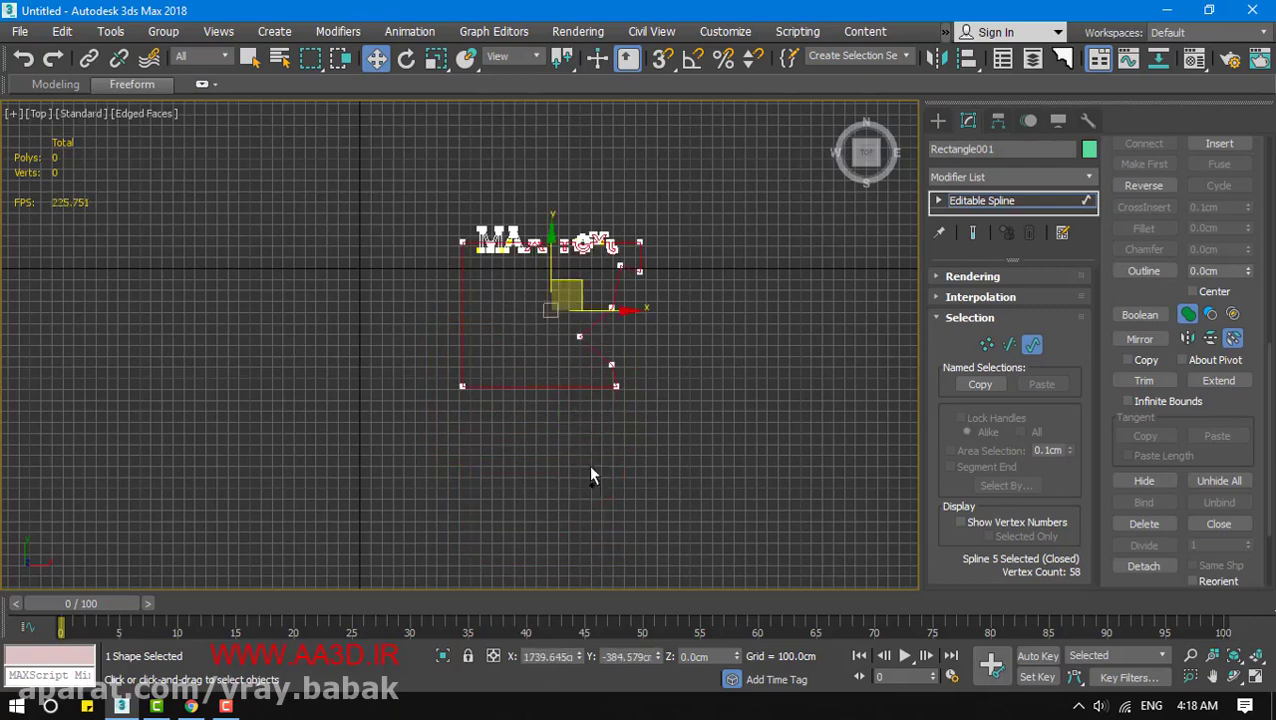
# Try a Boolean union of the outer contour of the A in "MAX" with its inner triangle
pyautogui.scroll(5, 564, 298)
pyautogui.moveTo(564, 298); pyautogui.dragTo(688, 395, button='middle')
pyautogui.scroll(3, 630, 290)
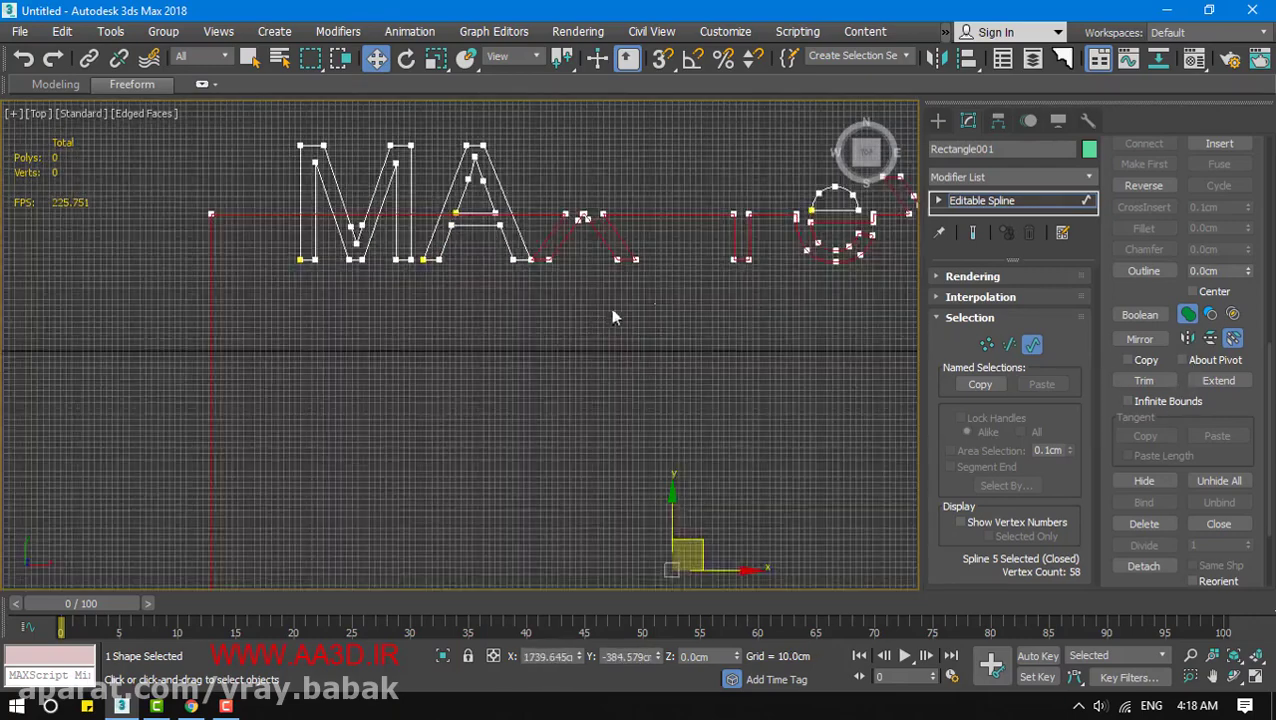
pyautogui.click(530, 243)
pyautogui.click(507, 243)
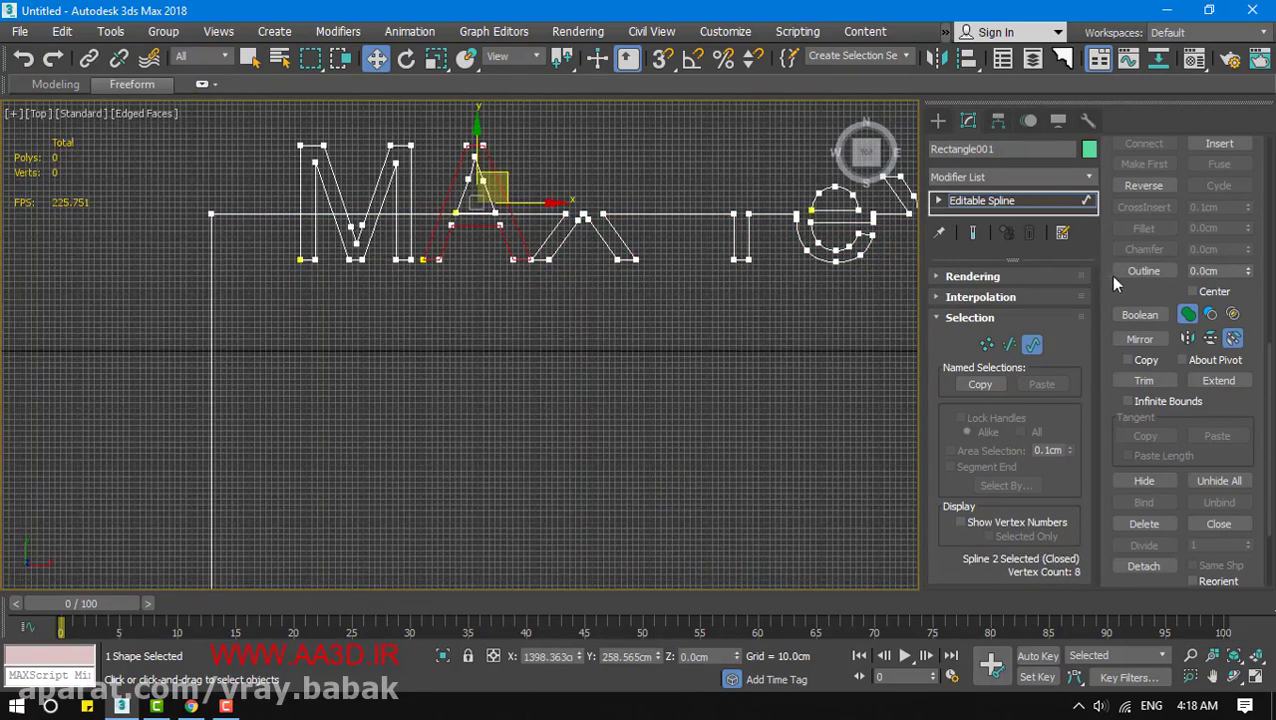
pyautogui.click(1140, 314)
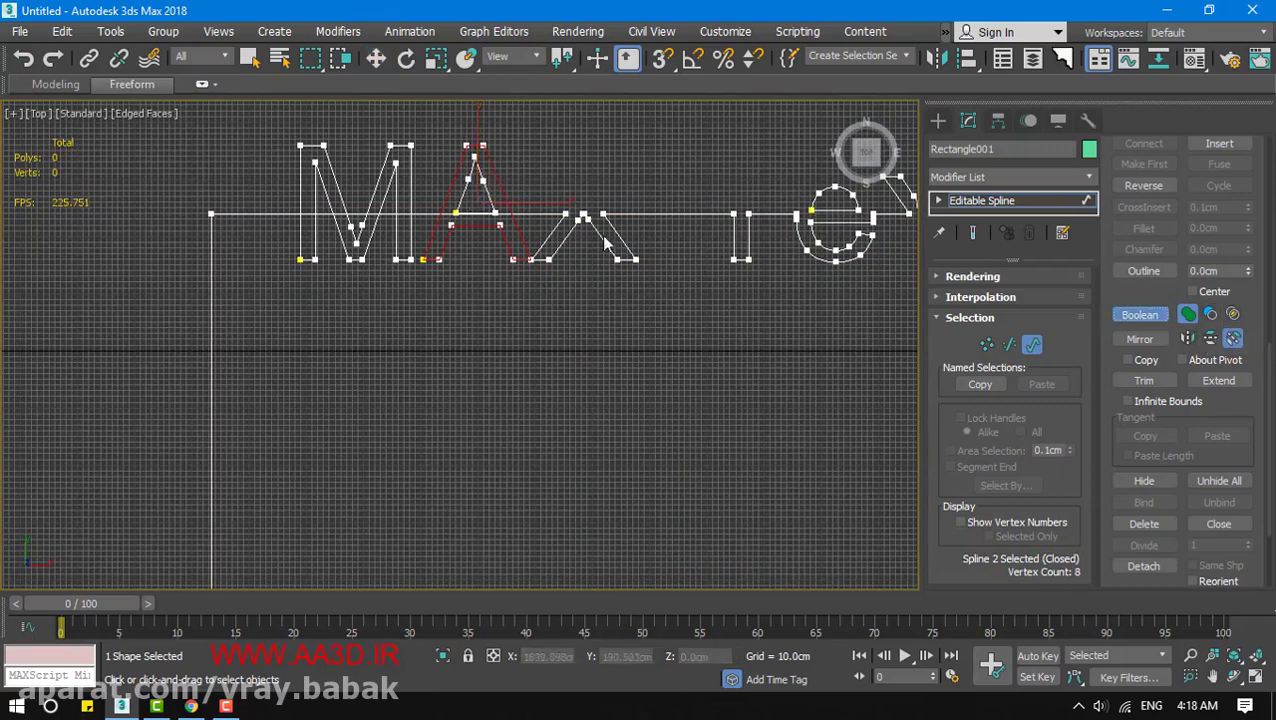
pyautogui.click(465, 203)
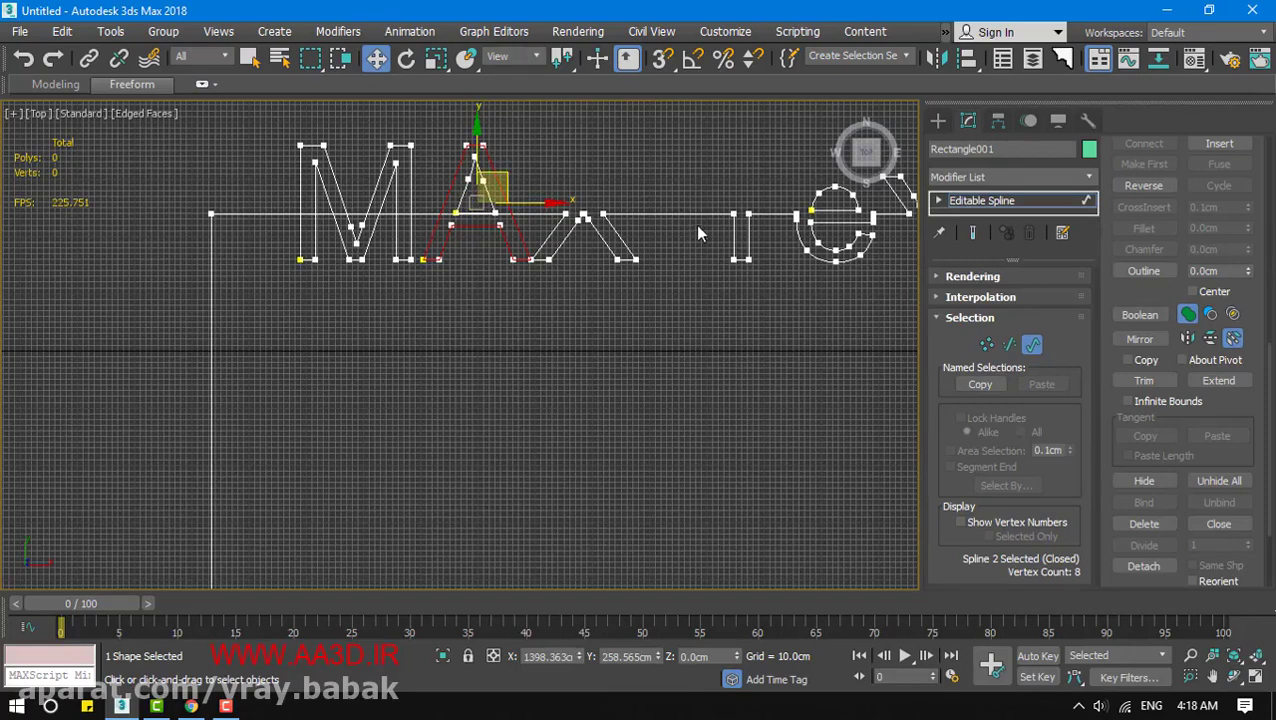
# Try a Boolean union of the rectangle spline with the inner triangle of the A in "MAX"
pyautogui.click(531, 215)
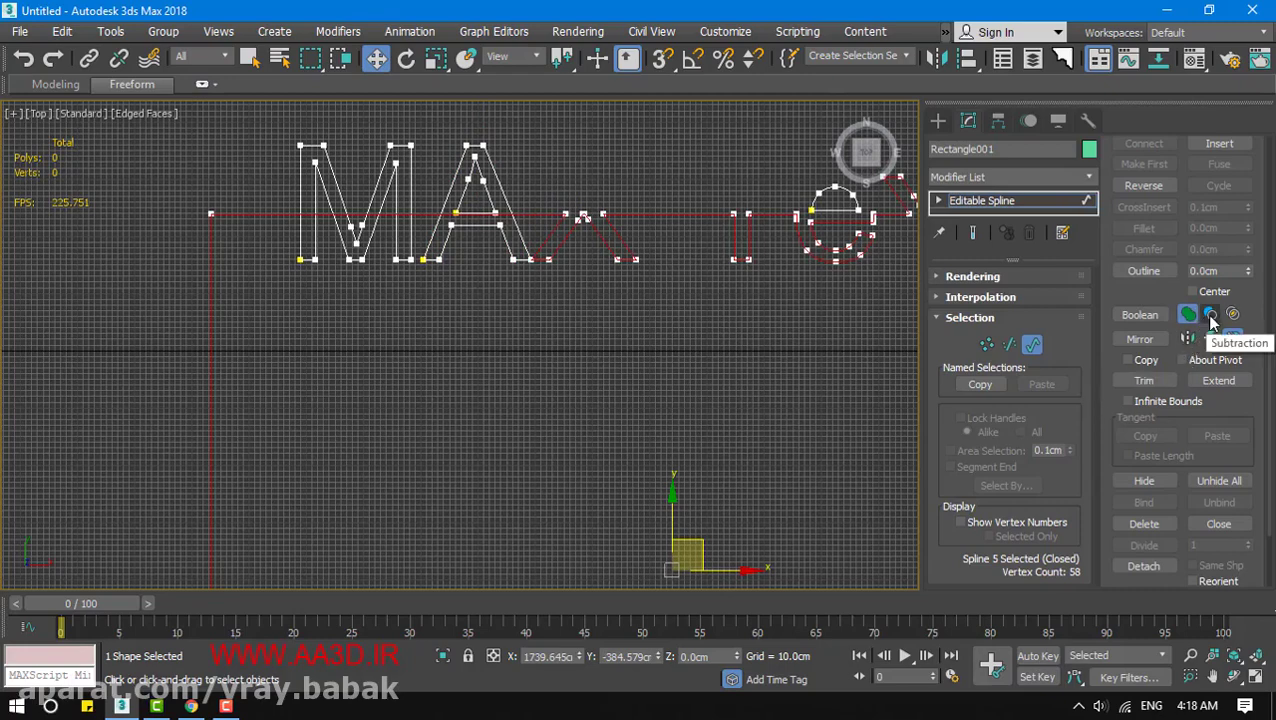
pyautogui.click(1140, 315)
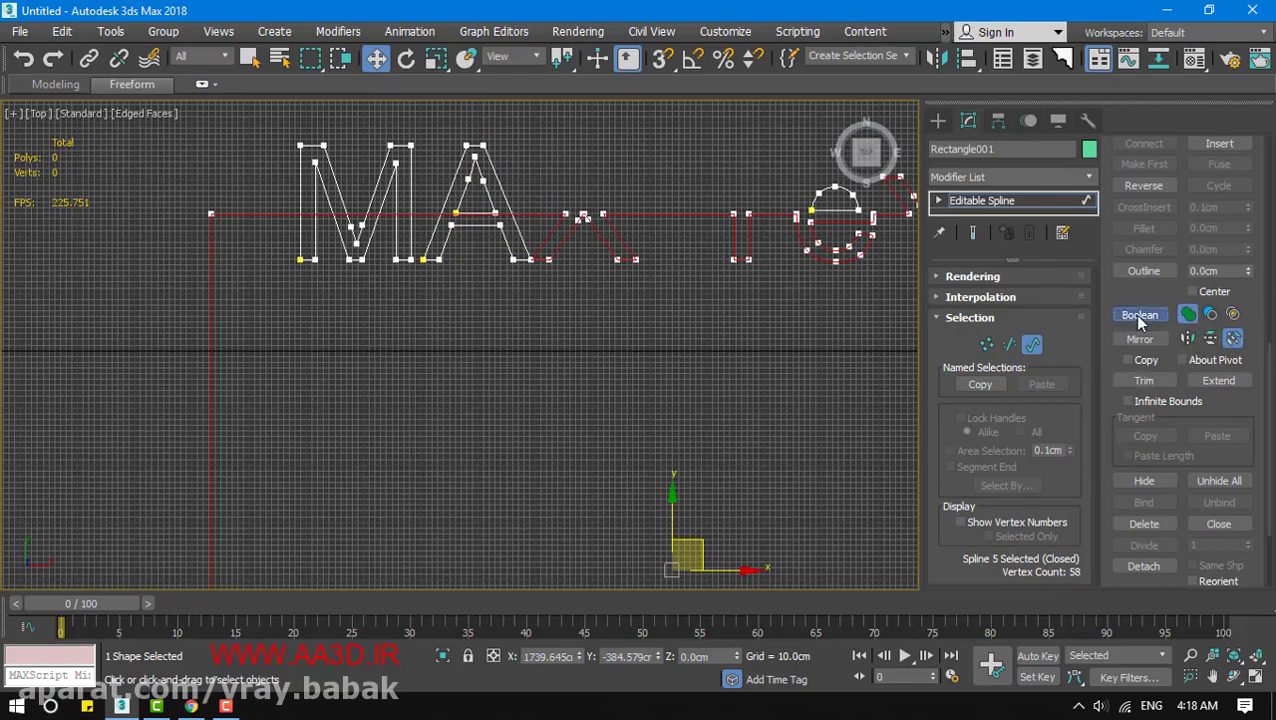
pyautogui.click(461, 198)
pyautogui.scroll(5, 464, 202)
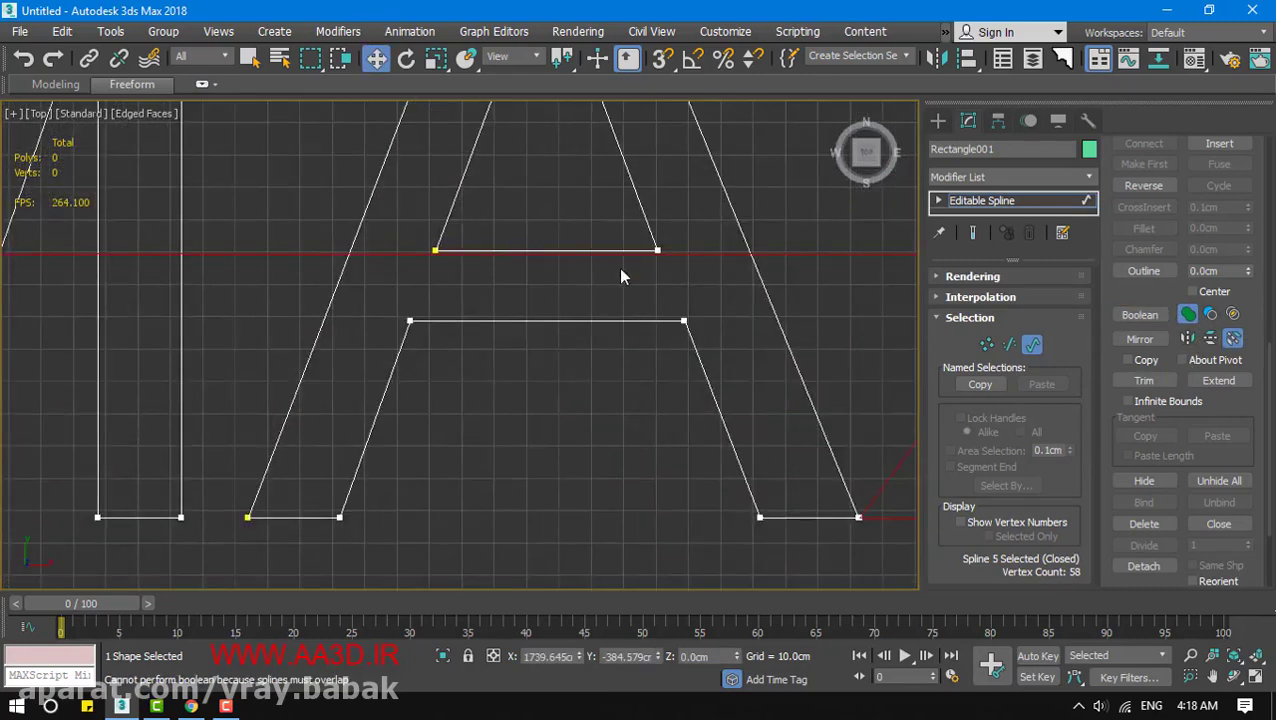
pyautogui.scroll(1, 266, 276)
# Merge the M of "MAX" into the rectangle spline with a Boolean union
pyautogui.moveTo(266, 276); pyautogui.dragTo(594, 297, button='middle')
pyautogui.scroll(-2, 594, 297)
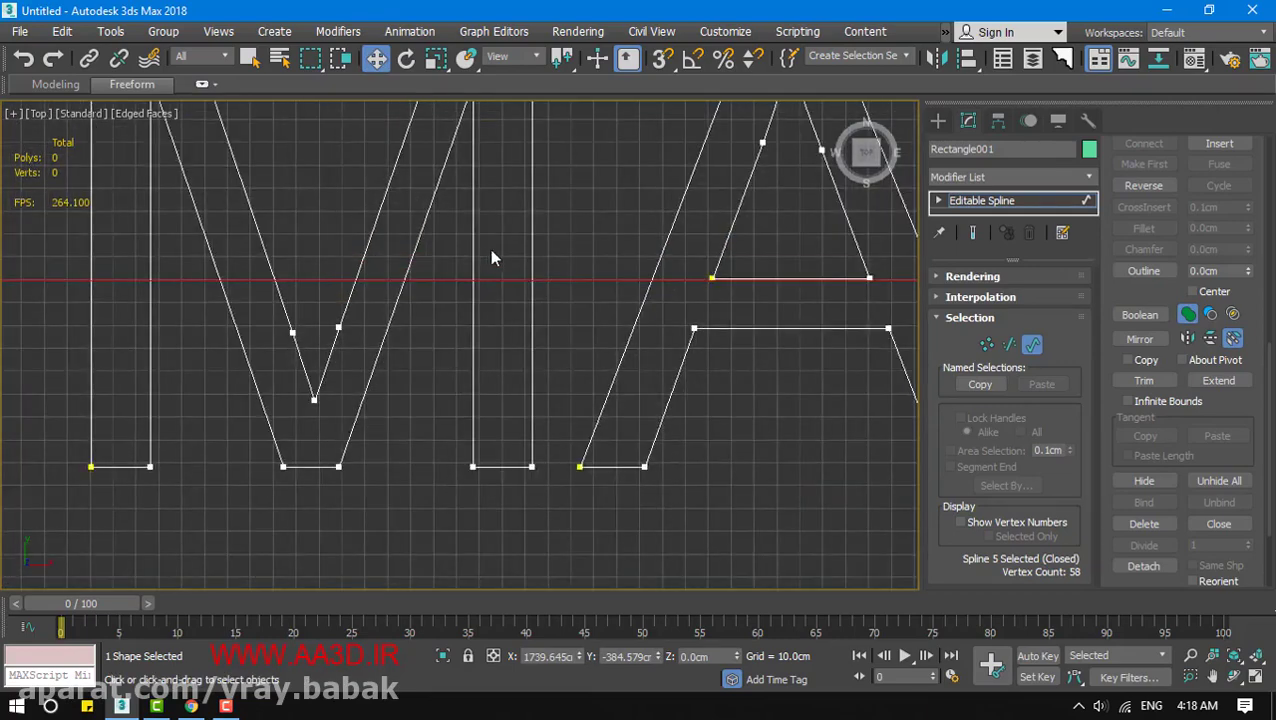
pyautogui.click(216, 308)
pyautogui.scroll(-2, 214, 308)
pyautogui.moveTo(214, 308); pyautogui.dragTo(443, 298, button='middle')
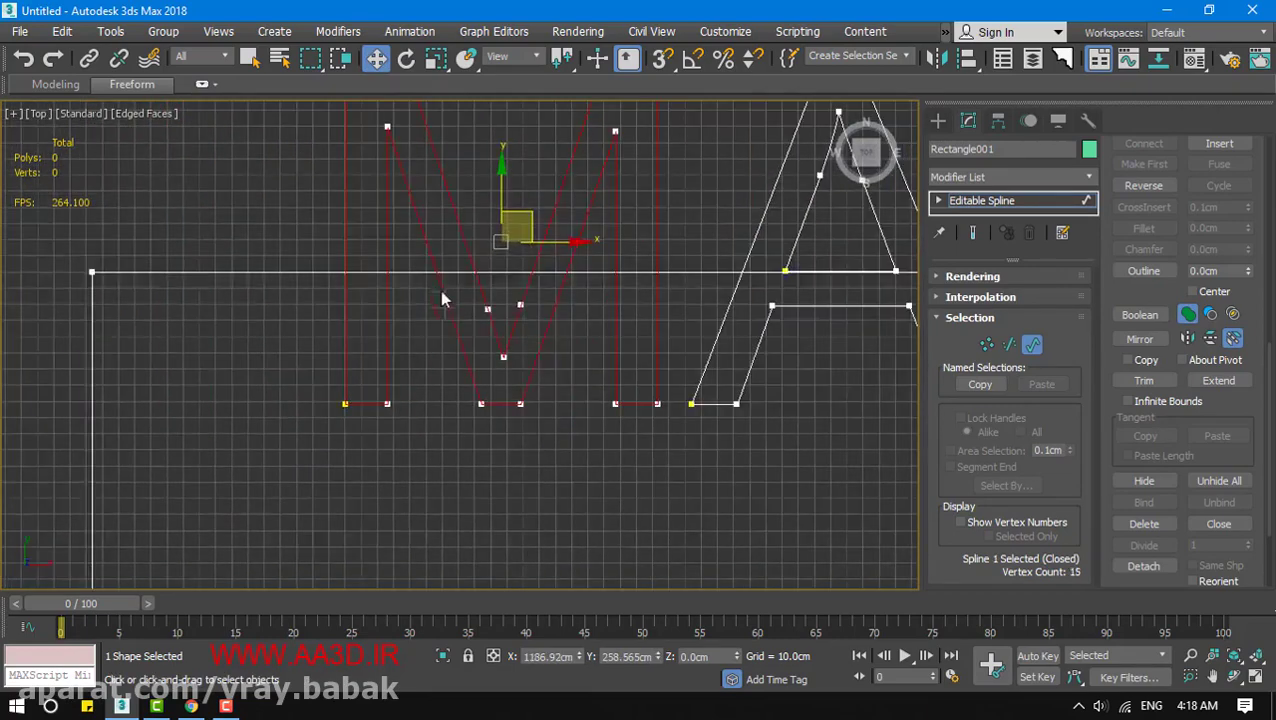
pyautogui.click(274, 272)
pyautogui.click(1140, 315)
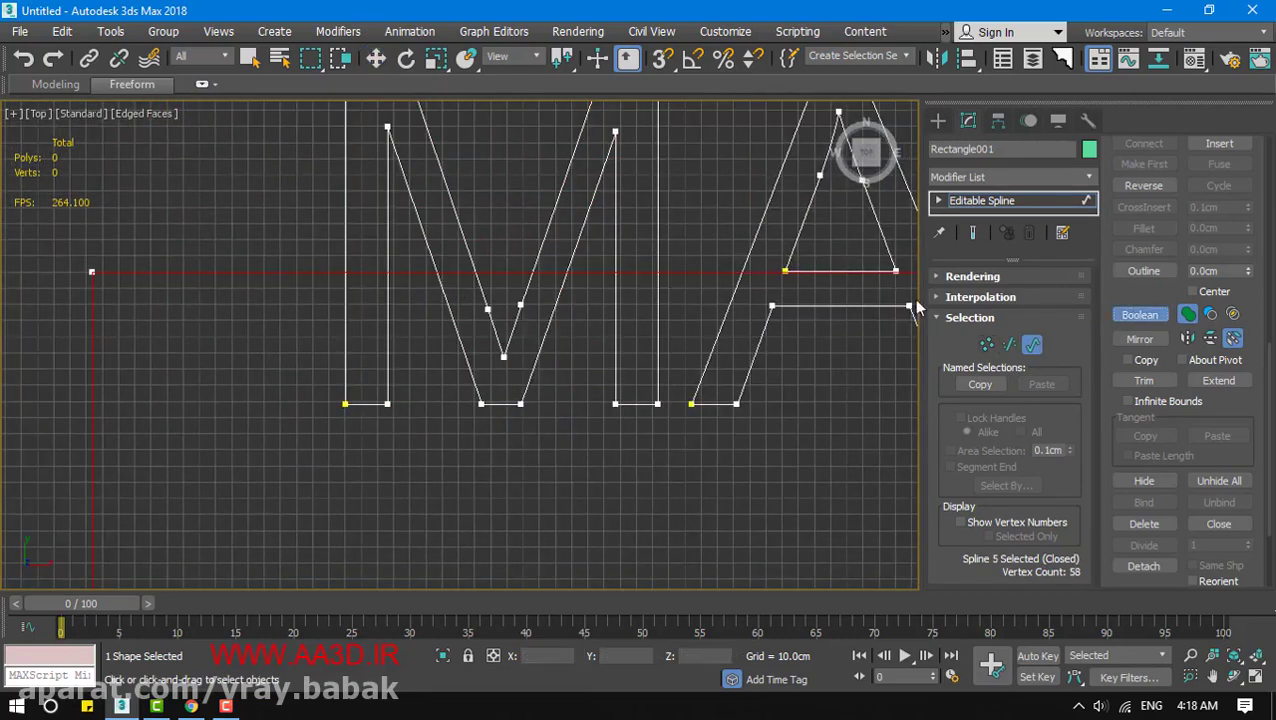
pyautogui.click(461, 233)
pyautogui.scroll(-2, 664, 371)
pyautogui.moveTo(672, 372); pyautogui.dragTo(445, 310, button='middle')
pyautogui.moveTo(743, 433); pyautogui.dragTo(442, 373, button='middle')
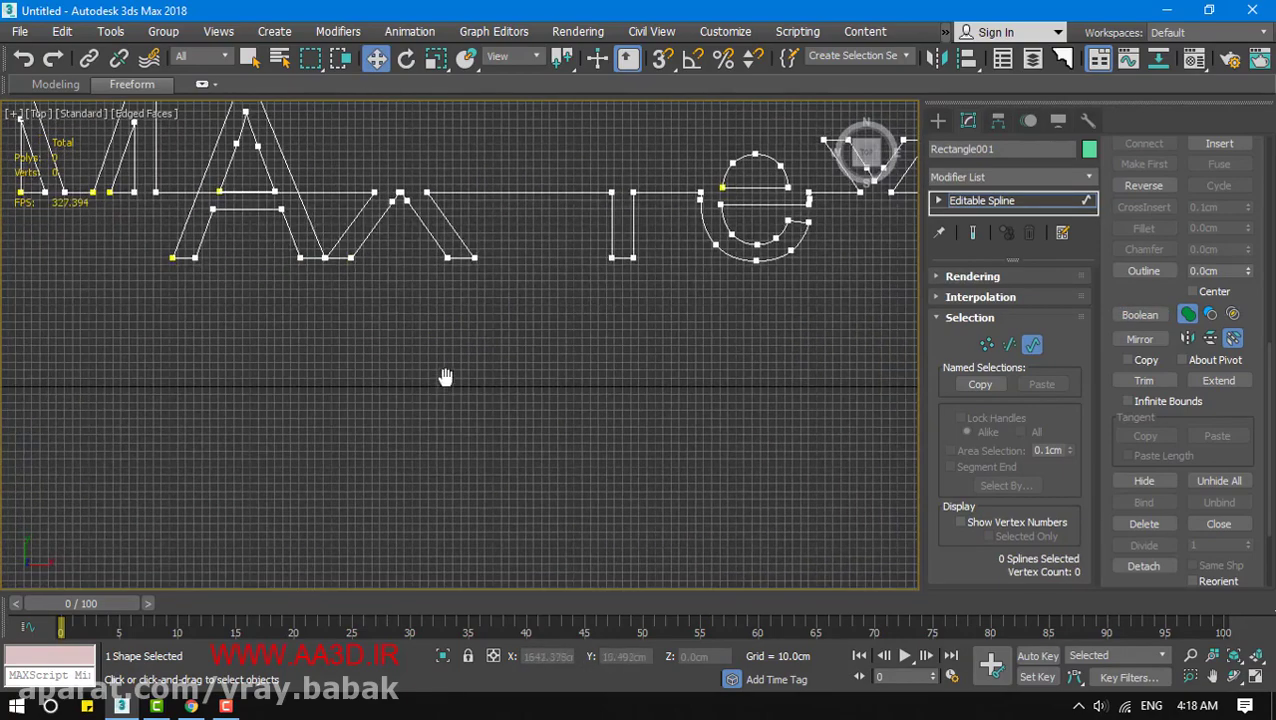
pyautogui.click(292, 240)
pyautogui.moveTo(316, 267); pyautogui.dragTo(339, 287, button='middle')
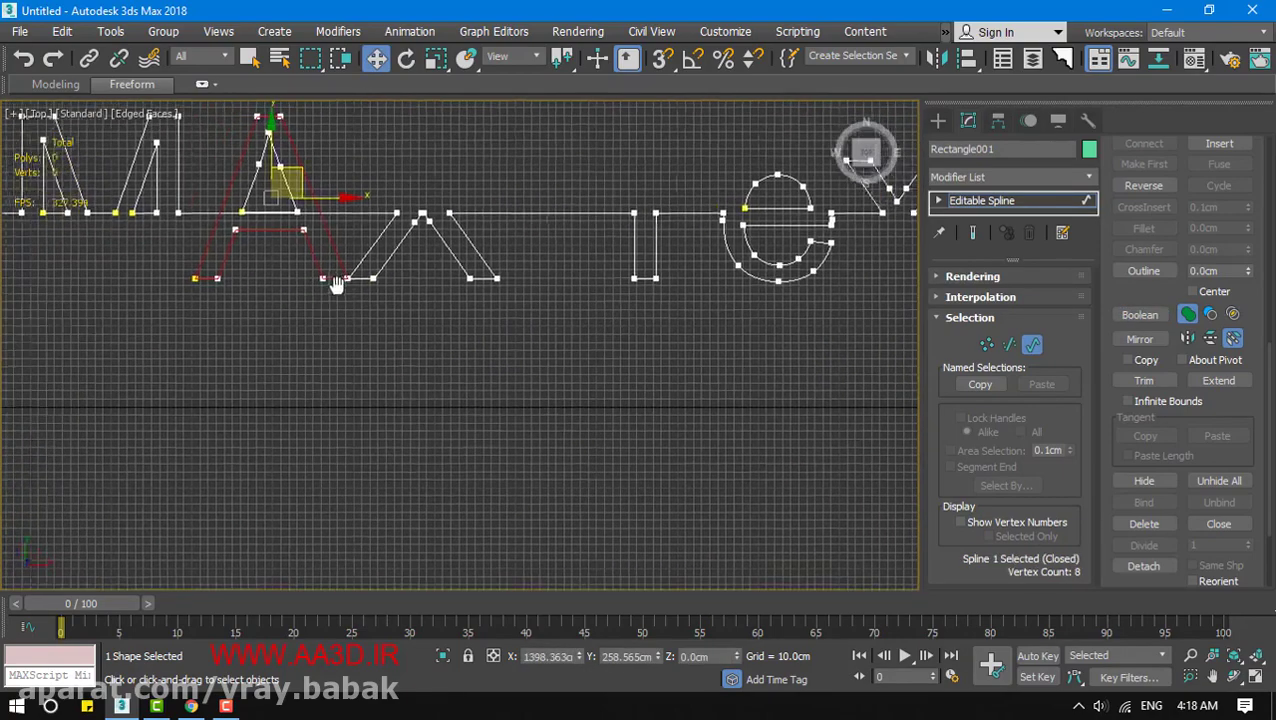
pyautogui.scroll(-3, 376, 312)
pyautogui.moveTo(580, 407); pyautogui.dragTo(560, 190, button='middle')
pyautogui.moveTo(681, 278); pyautogui.dragTo(542, 344, button='middle')
pyautogui.scroll(-1, 621, 391)
pyautogui.scroll(5, 316, 253)
pyautogui.click(560, 410)
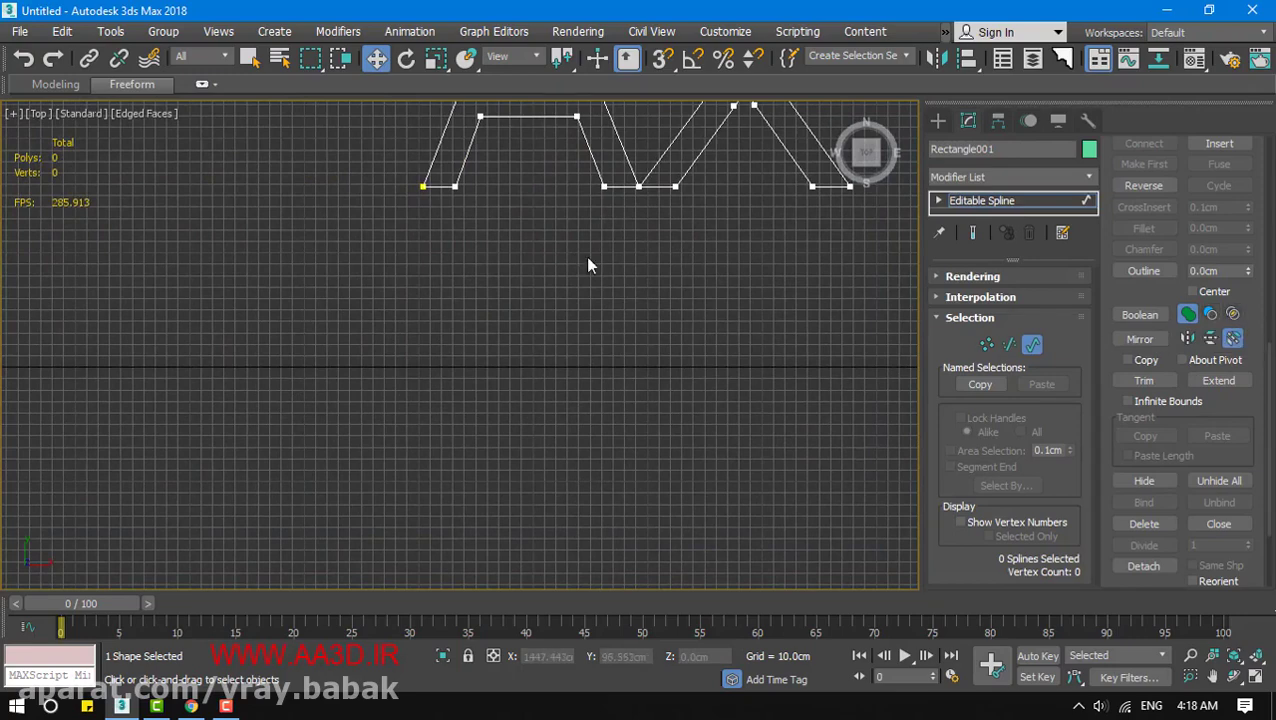
pyautogui.scroll(-3, 558, 498)
pyautogui.moveTo(581, 450); pyautogui.dragTo(562, 330, button='middle')
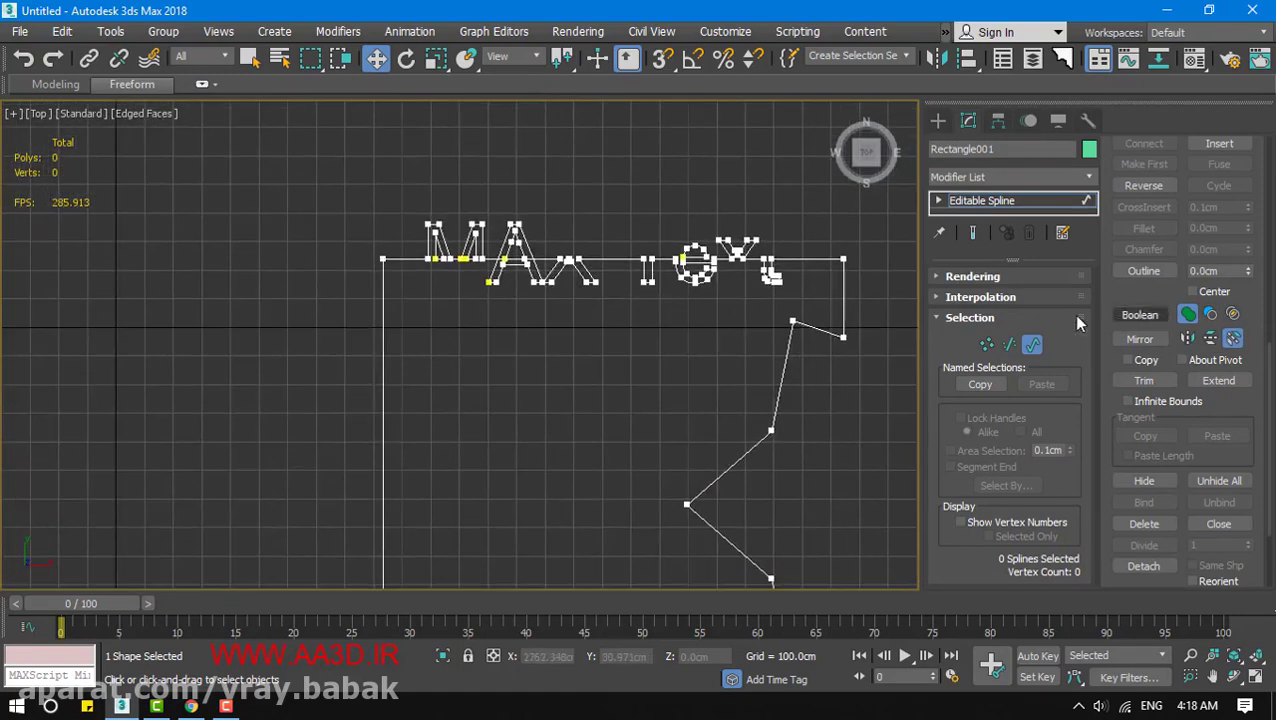
# Mirror the rectangle spline in both directions at once, and undo the mirror
pyautogui.click(1029, 346)
pyautogui.click(595, 272)
pyautogui.click(583, 258)
pyautogui.scroll(-4, 550, 353)
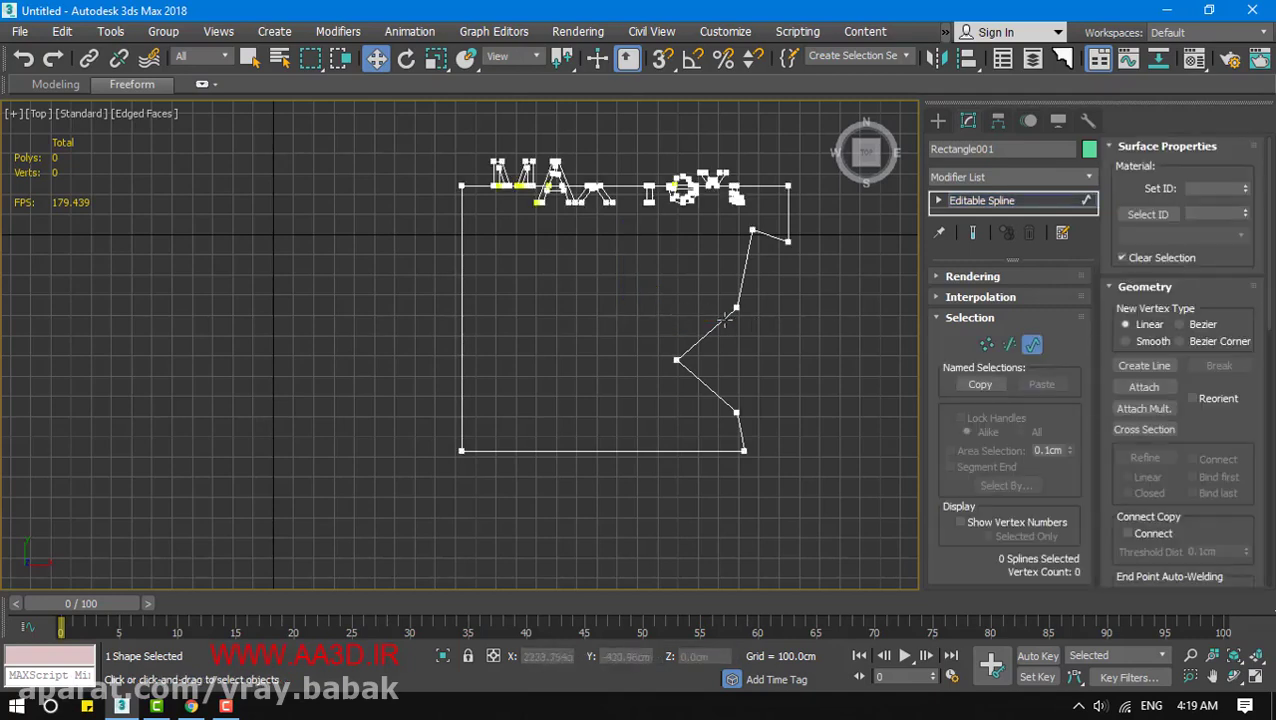
pyautogui.click(723, 319)
pyautogui.moveTo(1193, 423); pyautogui.dragTo(1192, 305)
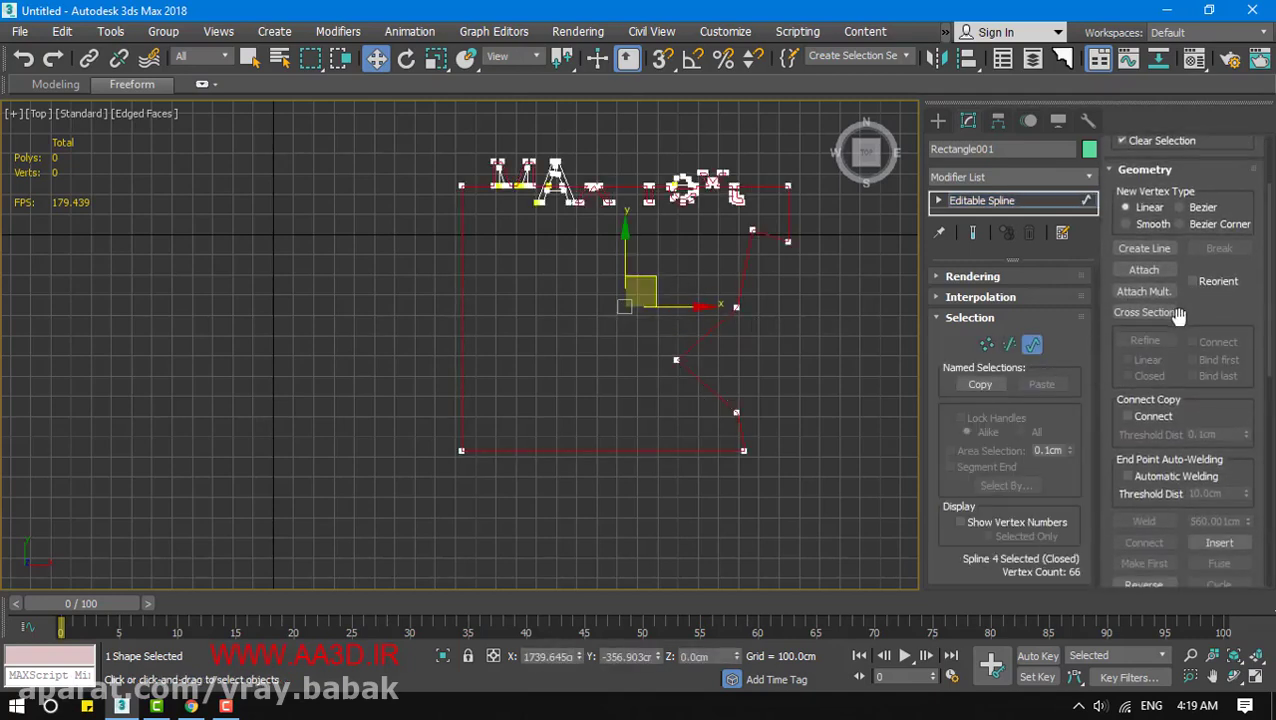
pyautogui.scroll(-5, 1200, 441)
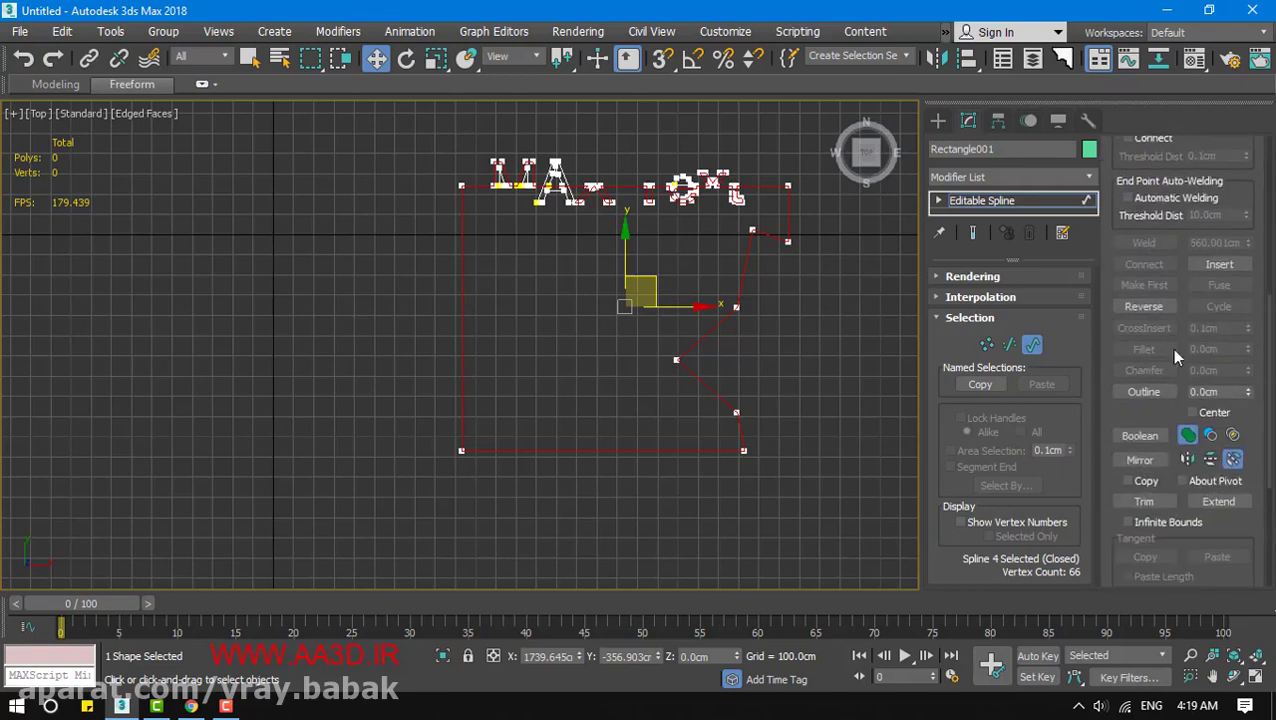
pyautogui.click(1140, 461)
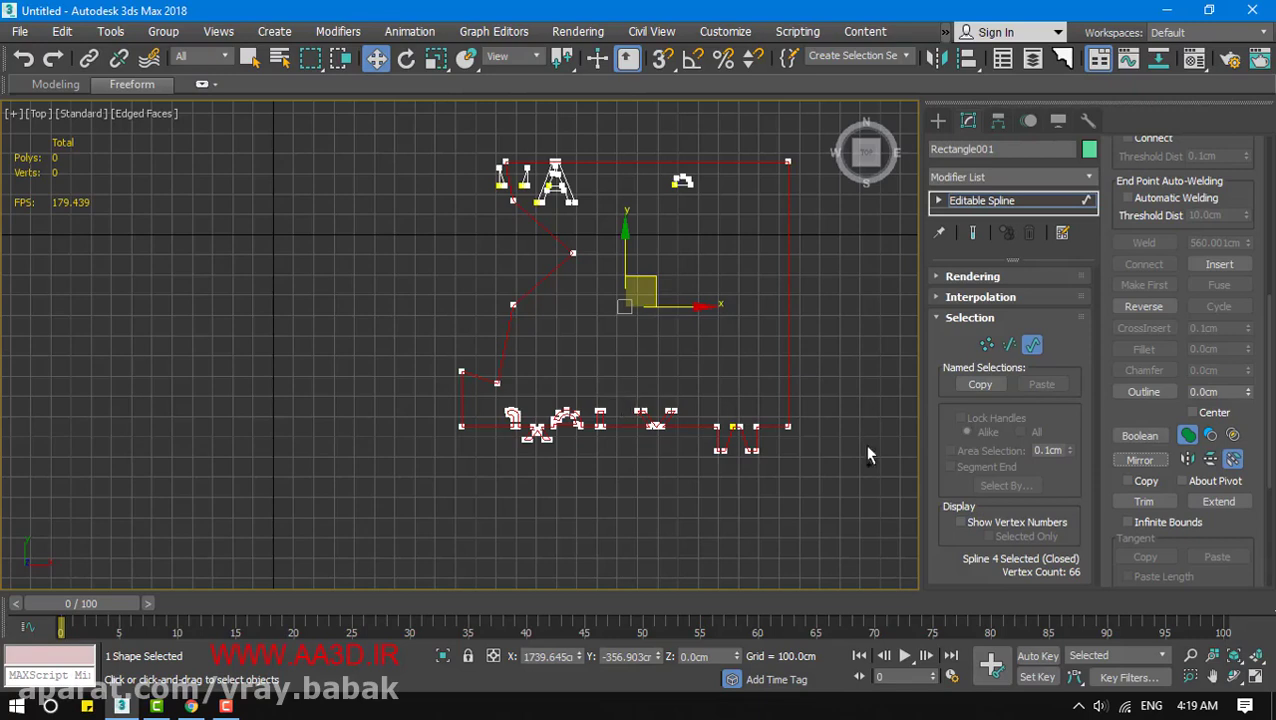
pyautogui.hotkey('ctrl', 'z')
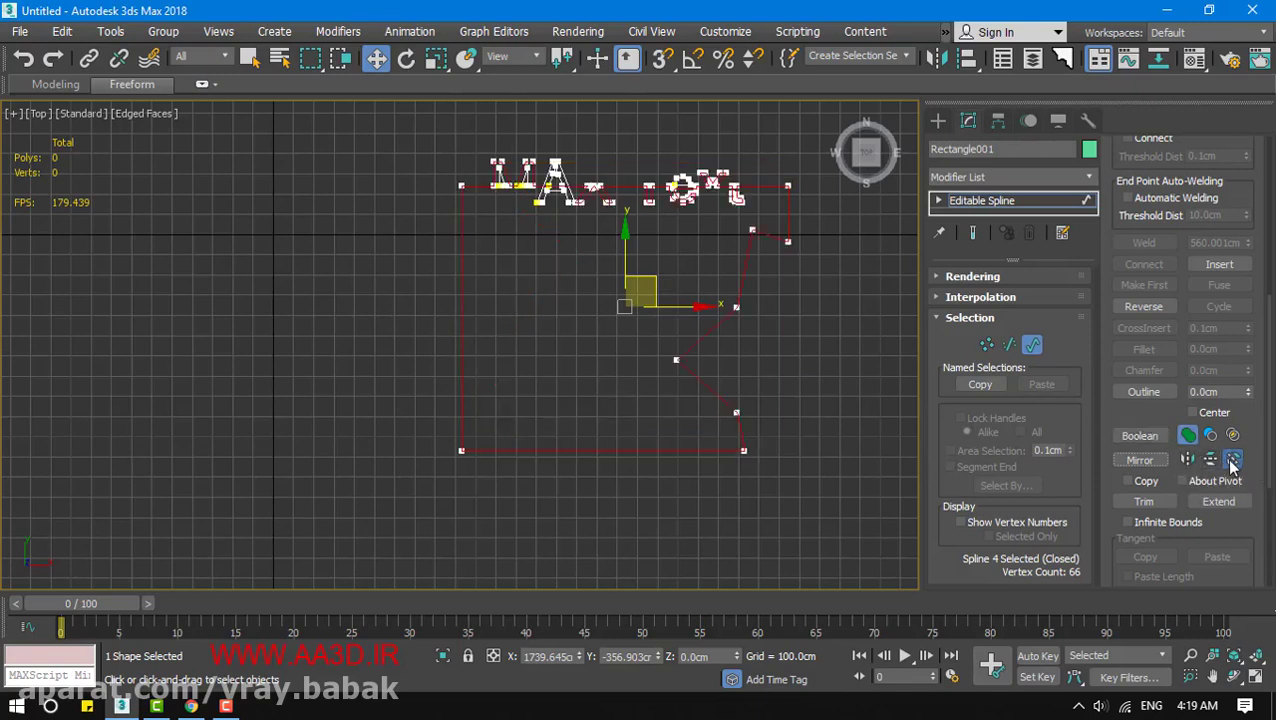
# Mirror the rectangle spline horizontally, and undo the mirror
pyautogui.click(1188, 461)
pyautogui.click(1138, 461)
pyautogui.hotkey('ctrl', 'z')
# Mirror the rectangle spline vertically, and undo the mirror
pyautogui.click(1209, 459)
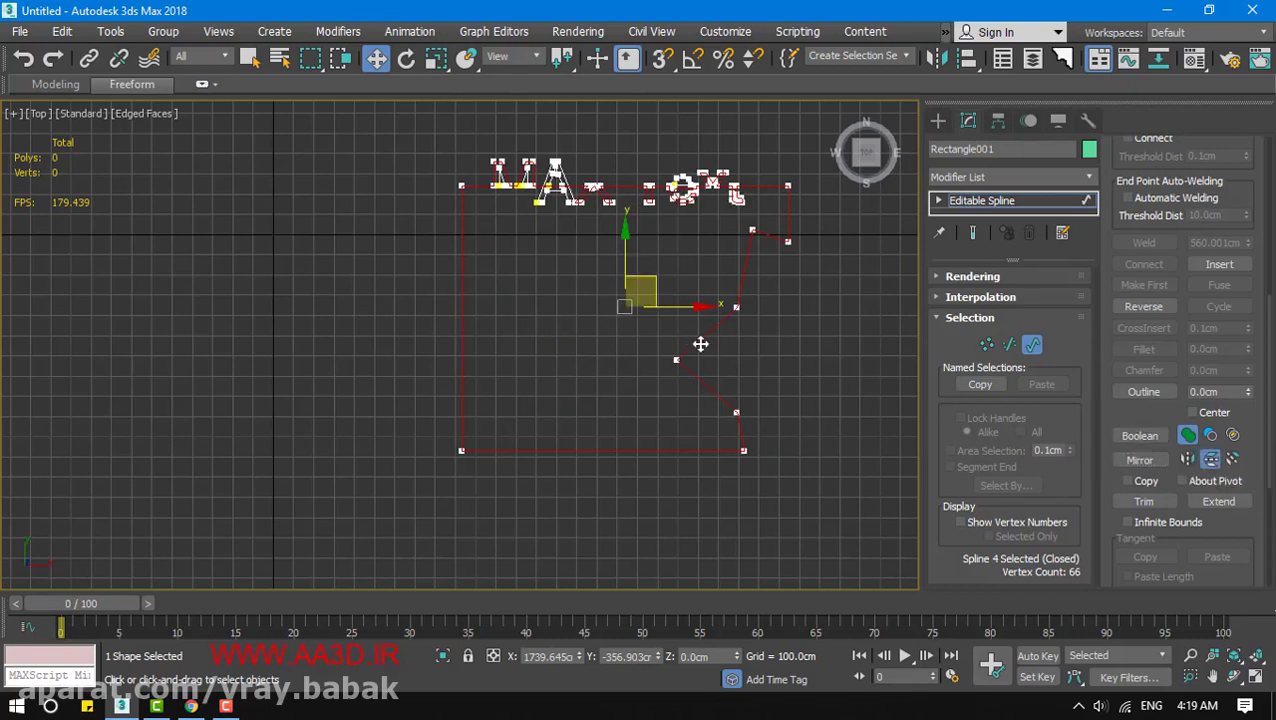
pyautogui.click(700, 343)
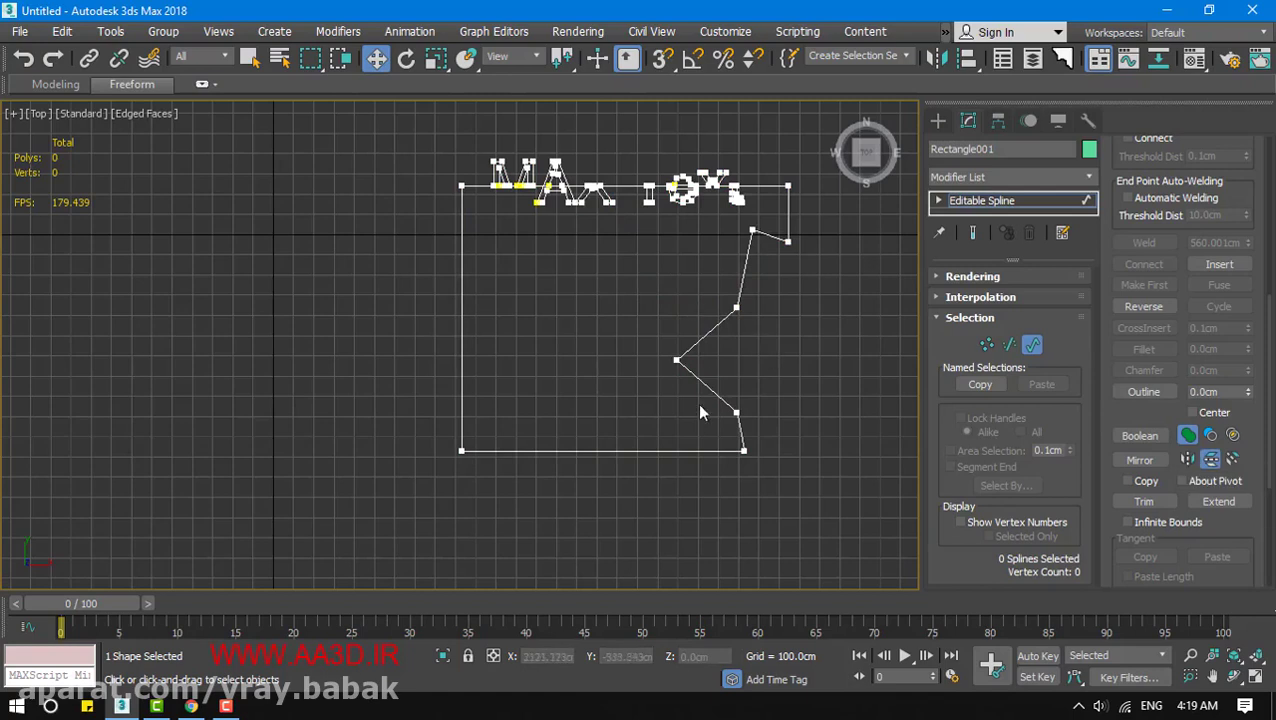
pyautogui.moveTo(700, 413); pyautogui.dragTo(718, 393, button='middle')
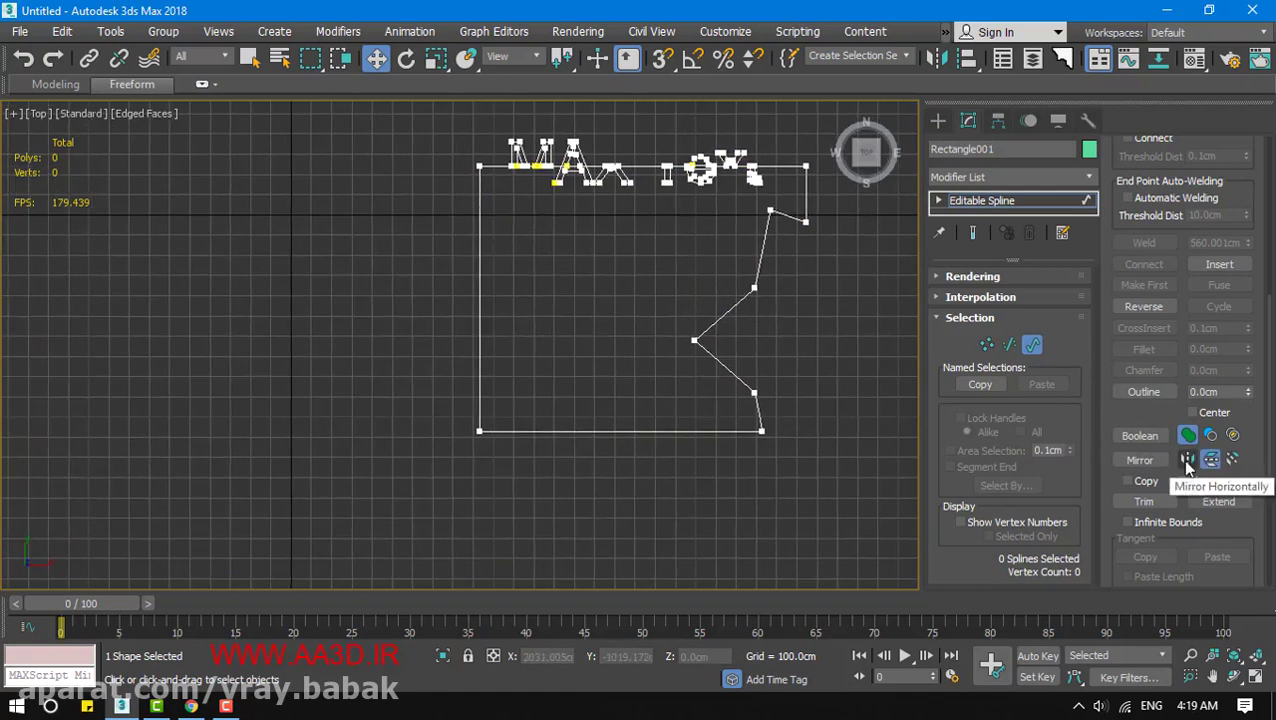
pyautogui.click(1140, 461)
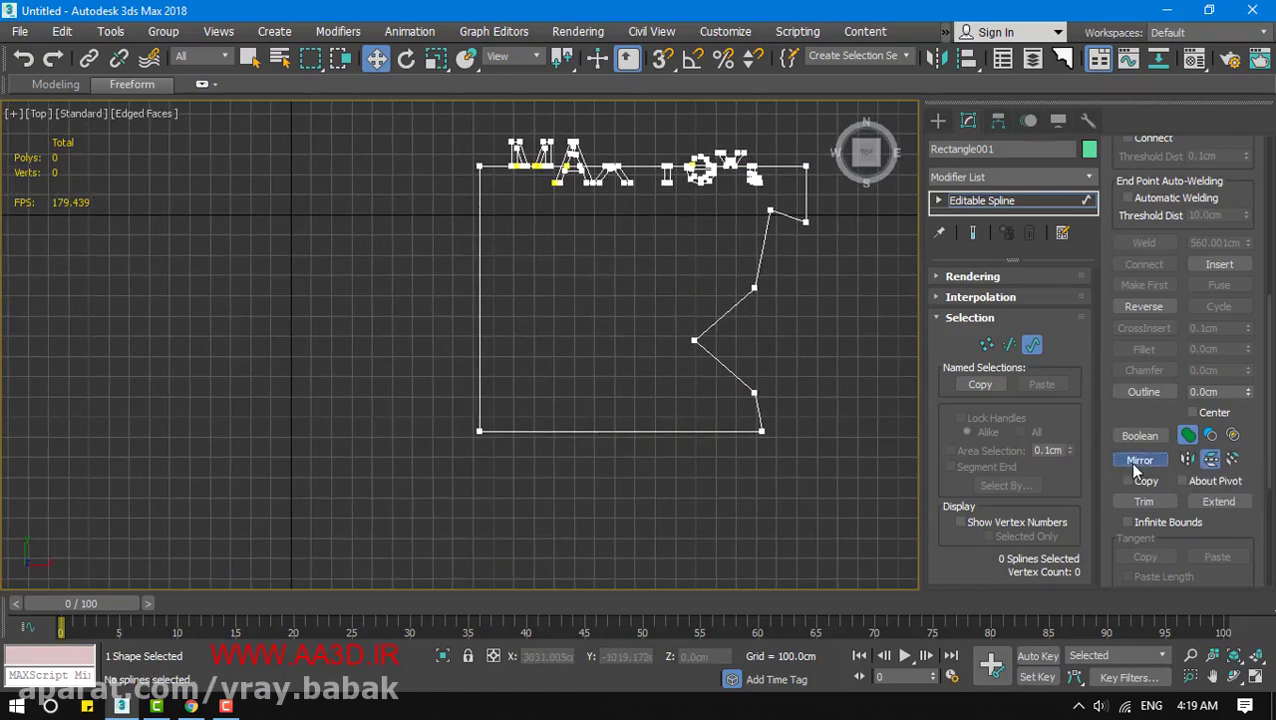
pyautogui.click(697, 343)
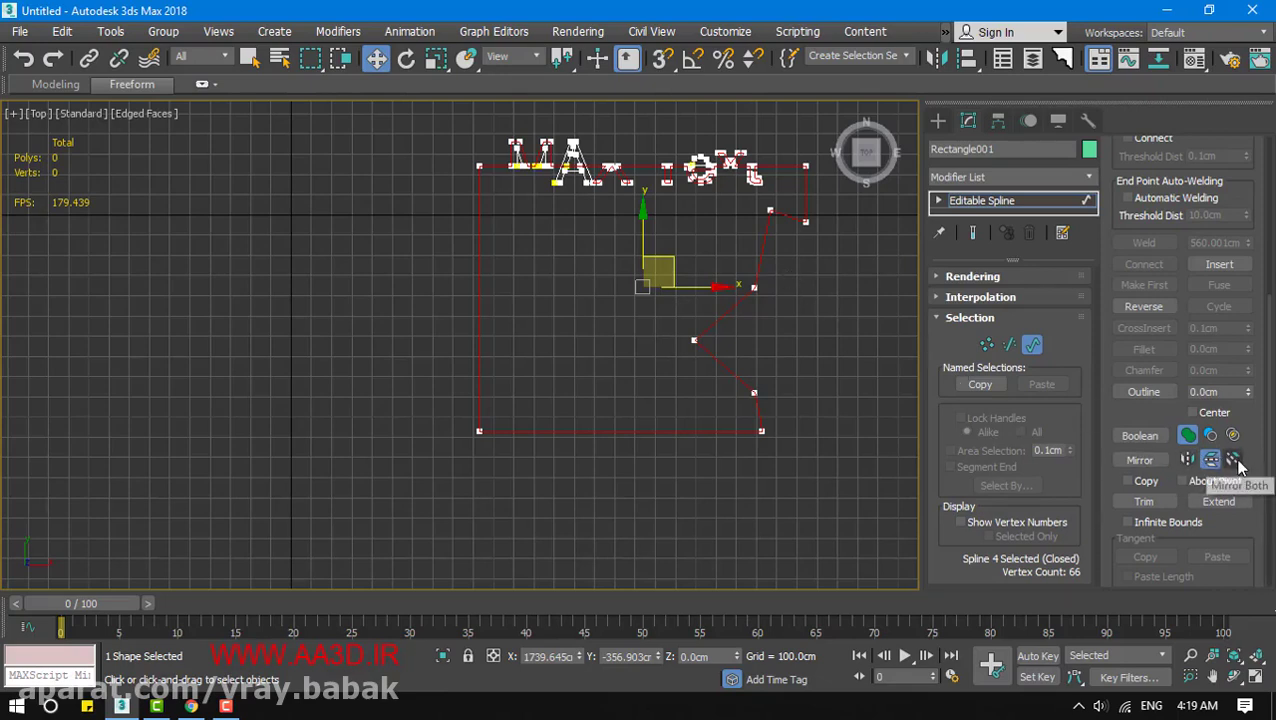
pyautogui.click(1138, 462)
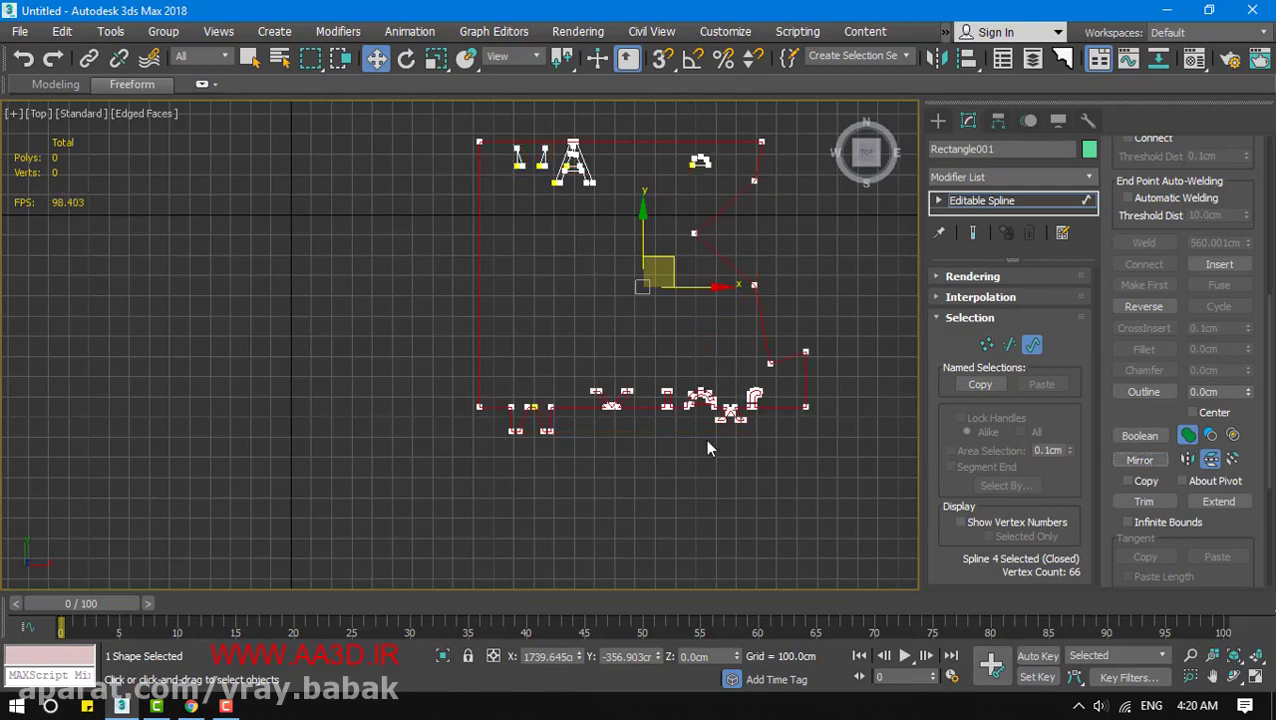
pyautogui.hotkey('ctrl', 'z')
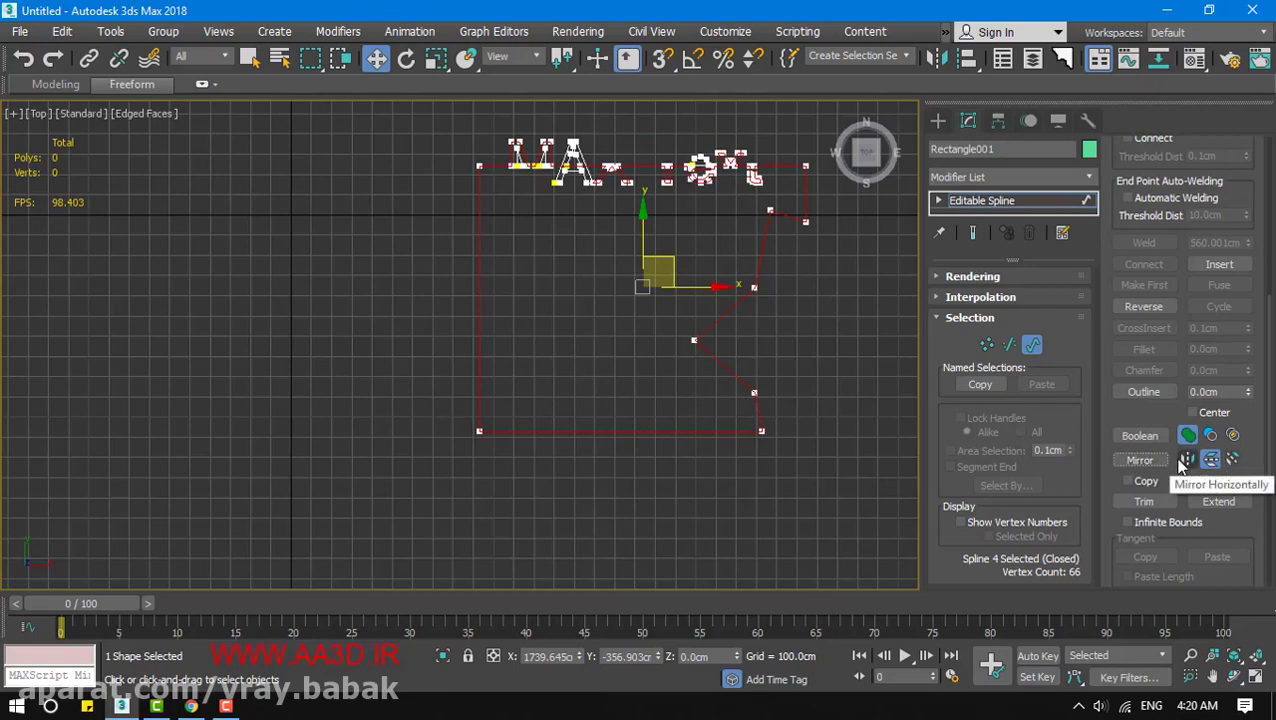
# Mirror the rectangle spline horizontally and vertically as separate operations, and set the mirror direction to Mirror Both
pyautogui.click(1186, 459)
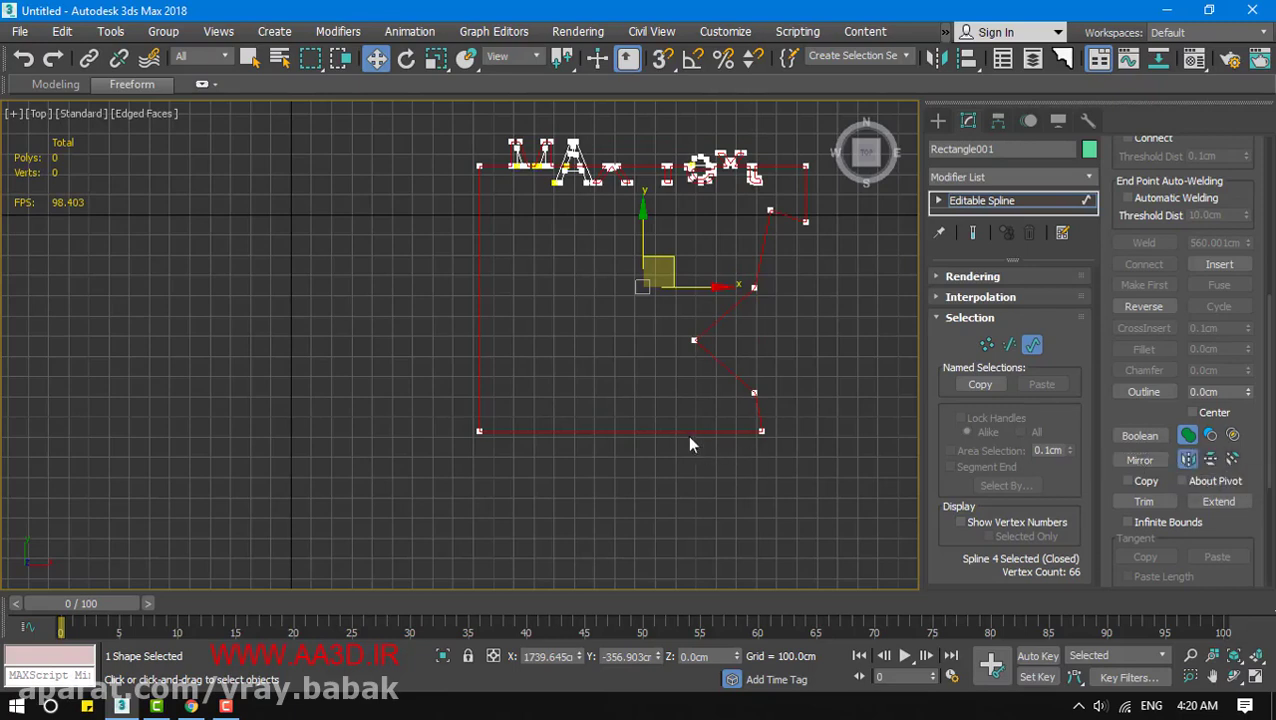
pyautogui.click(1139, 460)
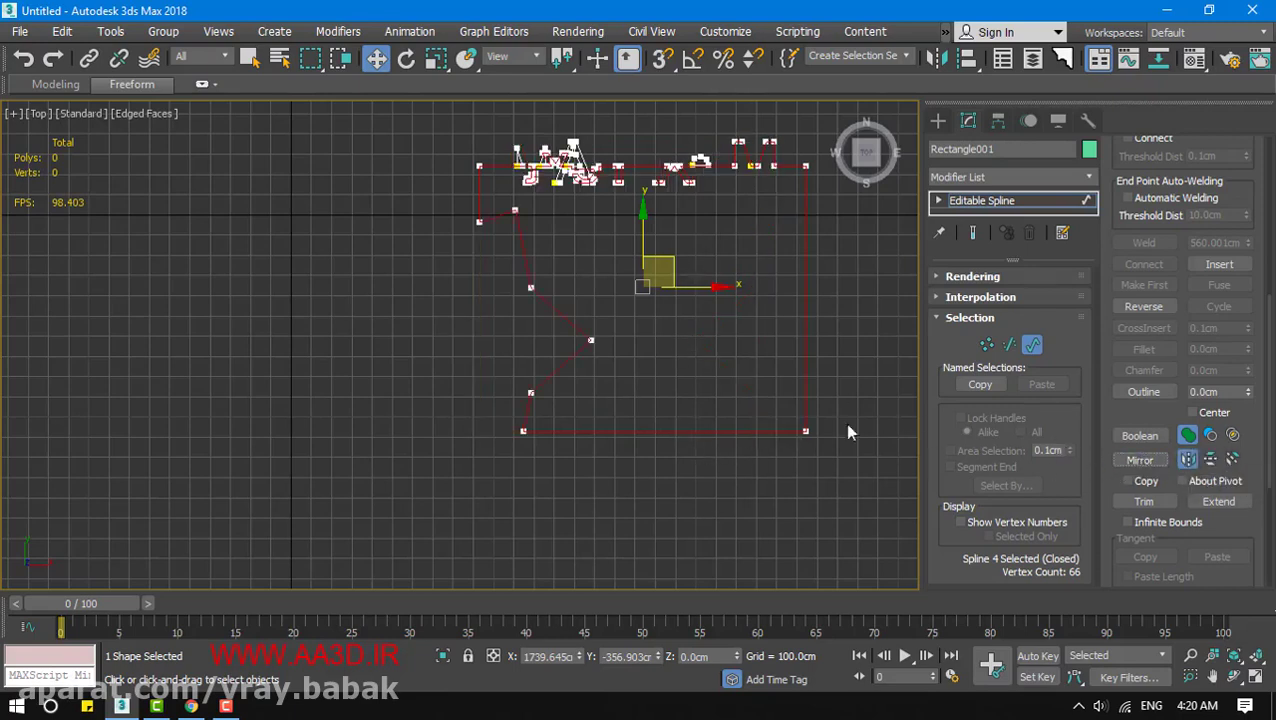
pyautogui.click(1210, 459)
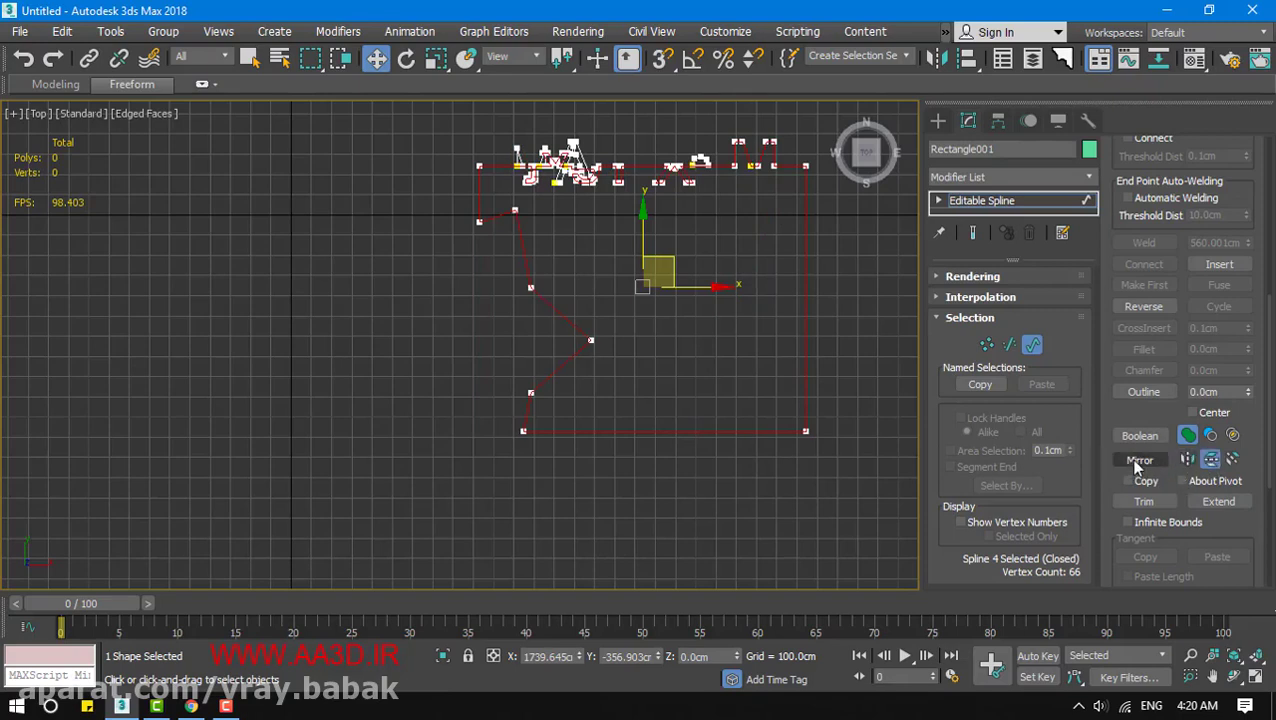
pyautogui.click(1139, 460)
pyautogui.click(1233, 459)
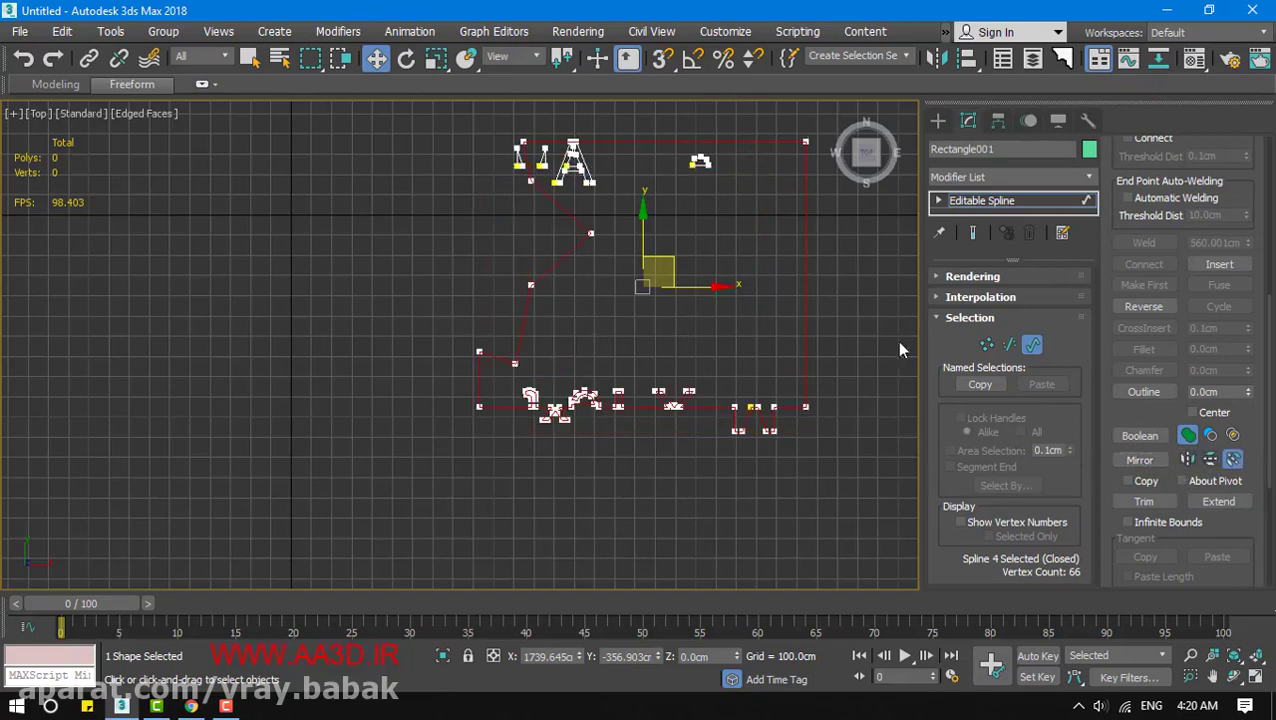
# Mirror the rectangle spline in both directions, and enable the Copy option for mirroring
pyautogui.click(1139, 460)
pyautogui.scroll(-3, 707, 404)
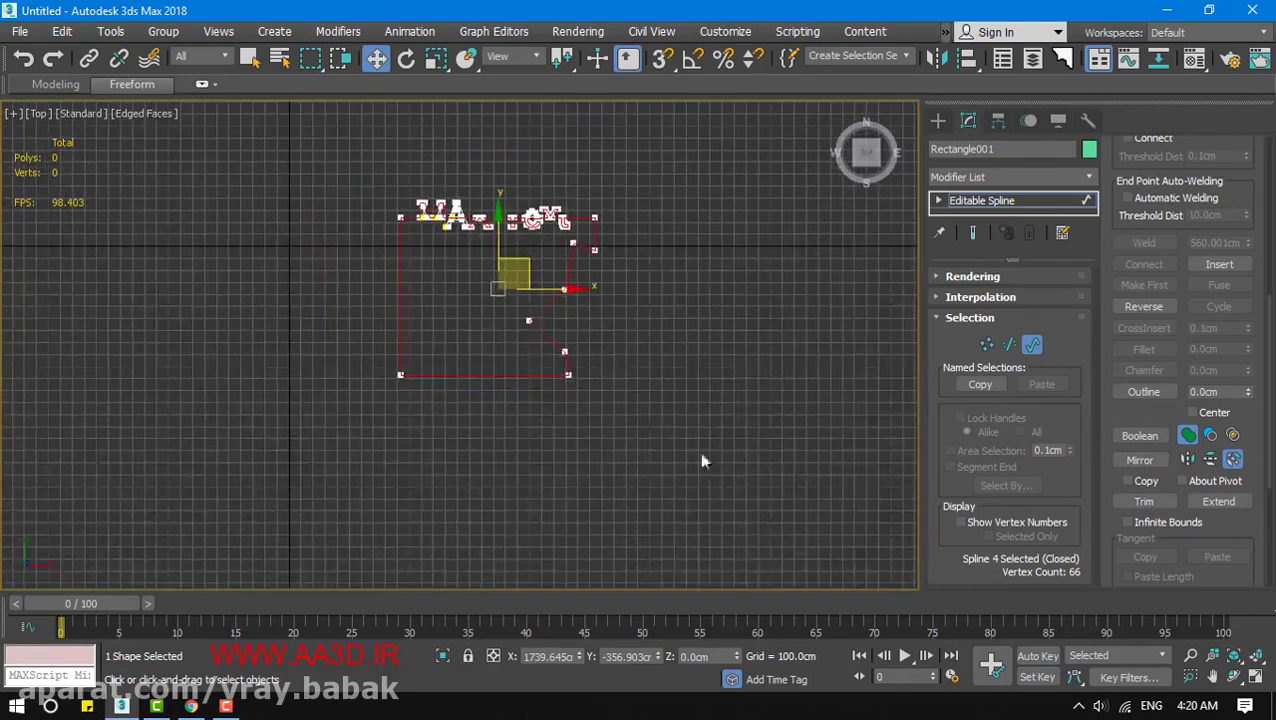
pyautogui.click(1143, 482)
pyautogui.scroll(-2, 870, 476)
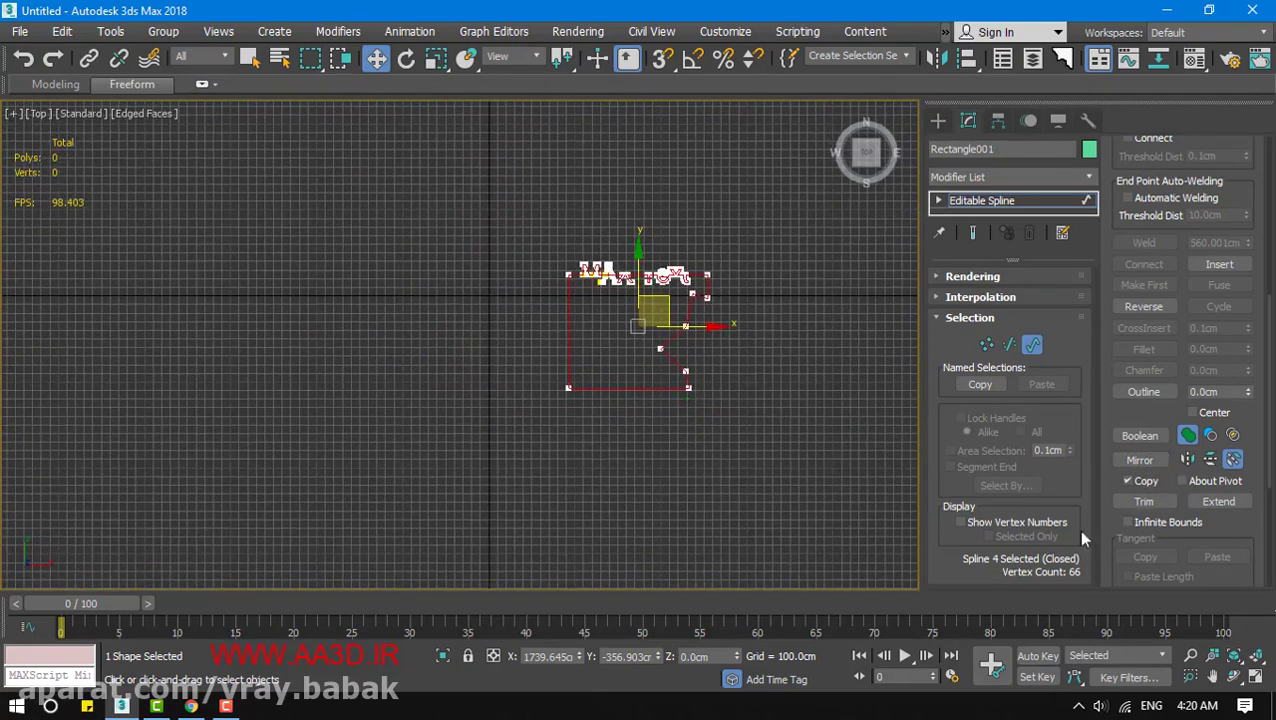
# Place a horizontally mirrored copy of the rectangle spline to its left, and delete the leftover letter splines
pyautogui.click(1188, 461)
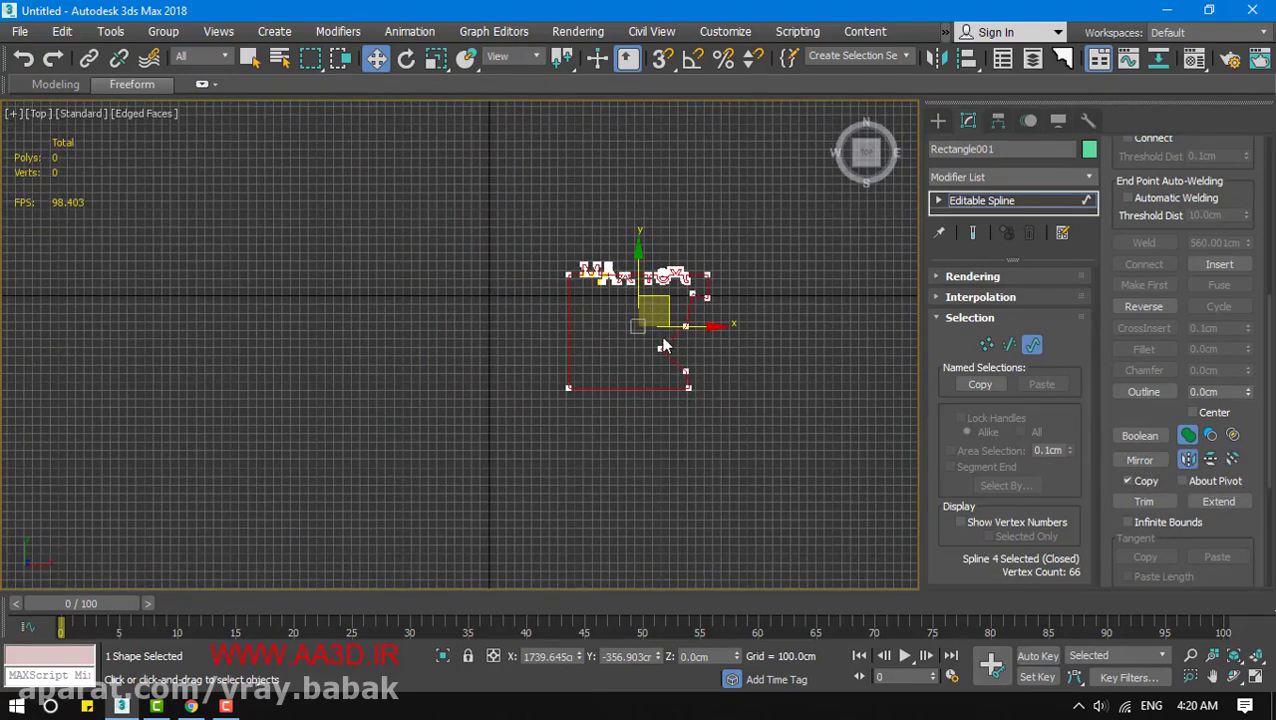
pyautogui.moveTo(663, 346); pyautogui.dragTo(441, 346)
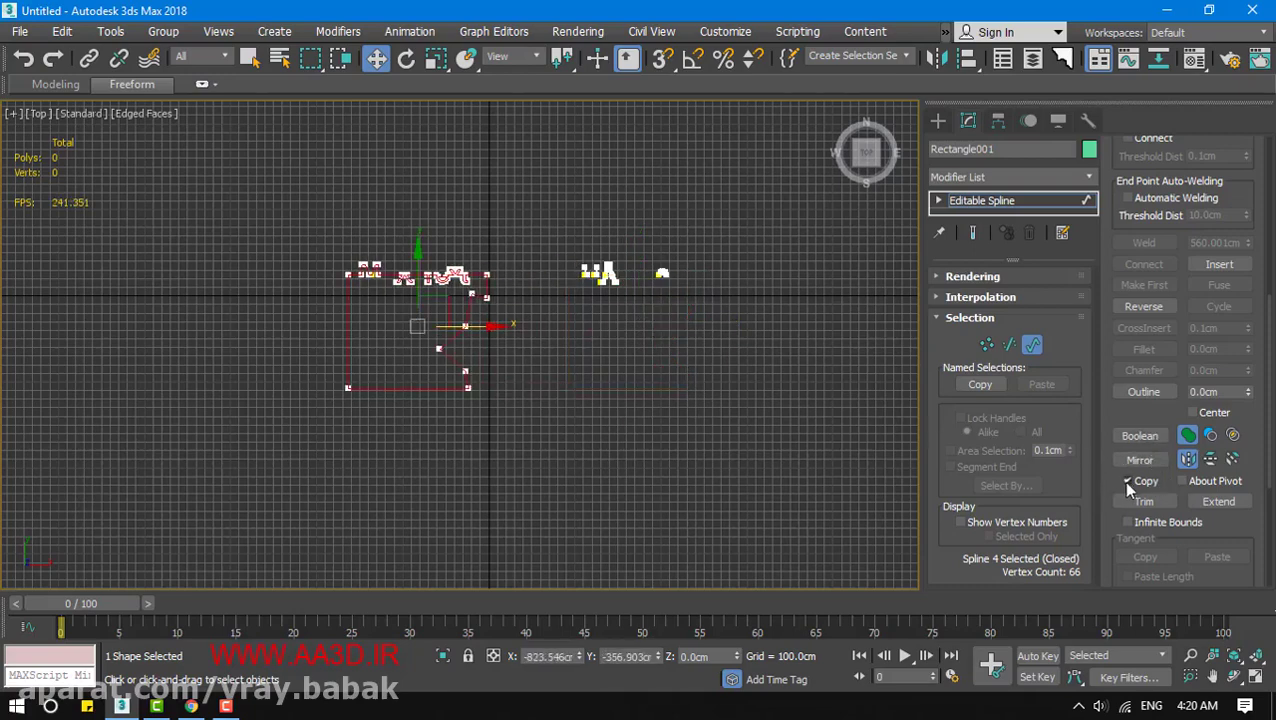
pyautogui.click(1141, 460)
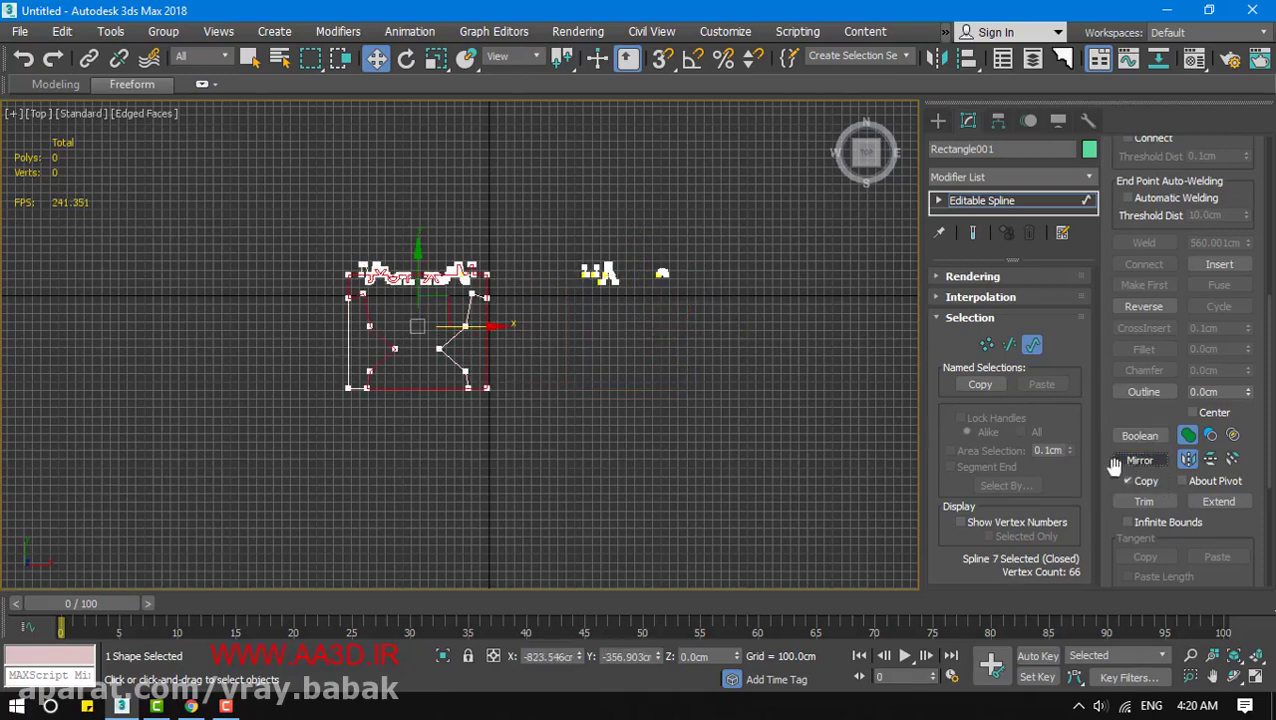
pyautogui.moveTo(467, 330); pyautogui.dragTo(197, 330)
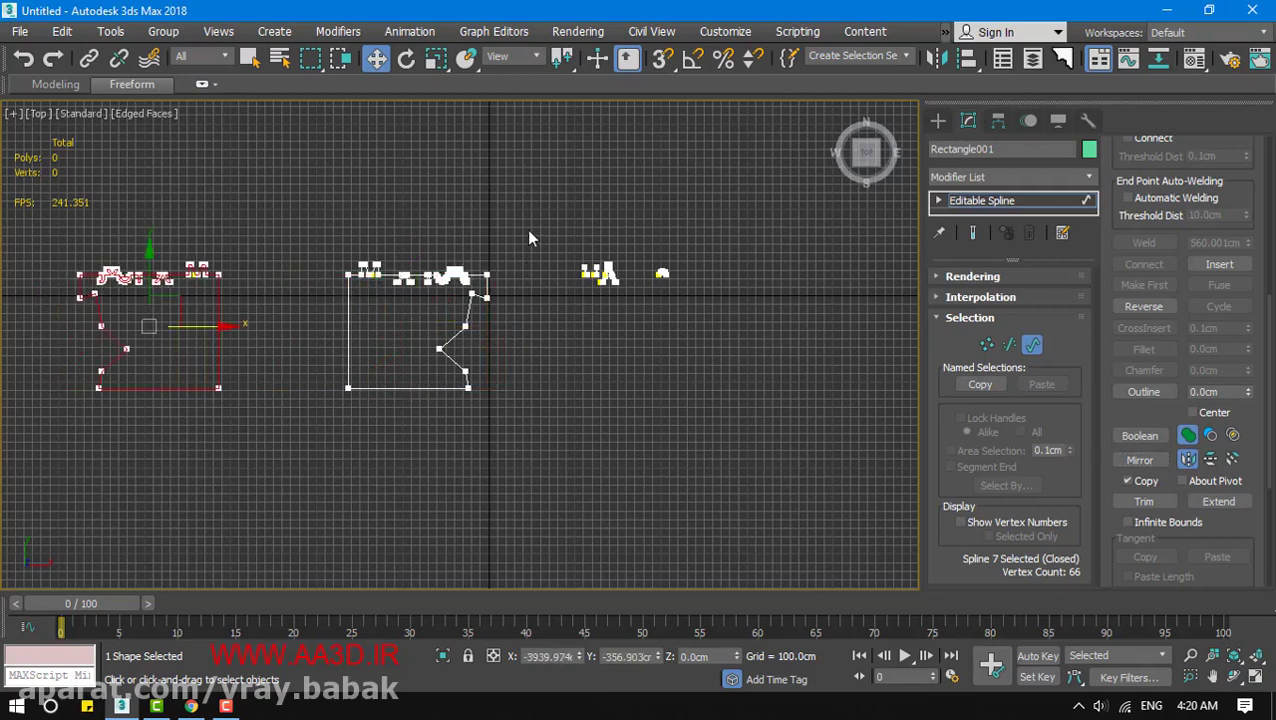
pyautogui.moveTo(526, 231); pyautogui.dragTo(736, 332)
pyautogui.press('Delete')
# Create a vertically mirrored copy of the original rectangle spline and place it to the right of the original
pyautogui.click(346, 341)
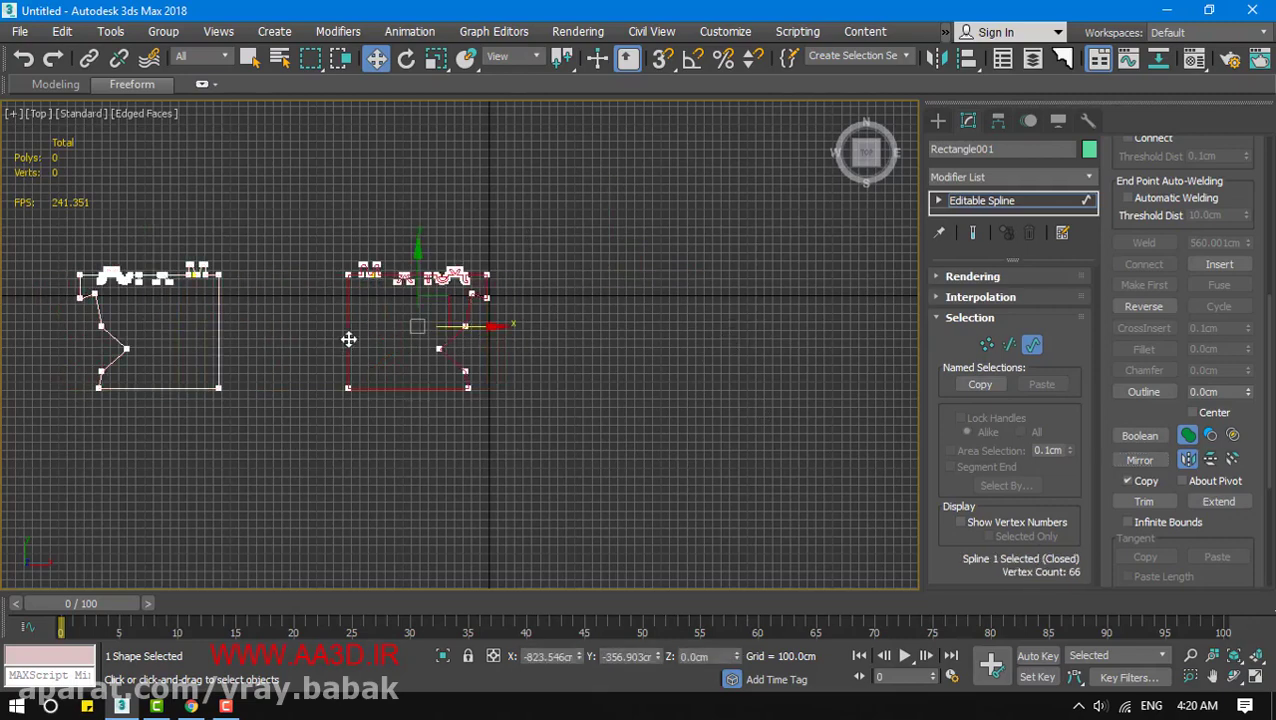
pyautogui.click(1212, 460)
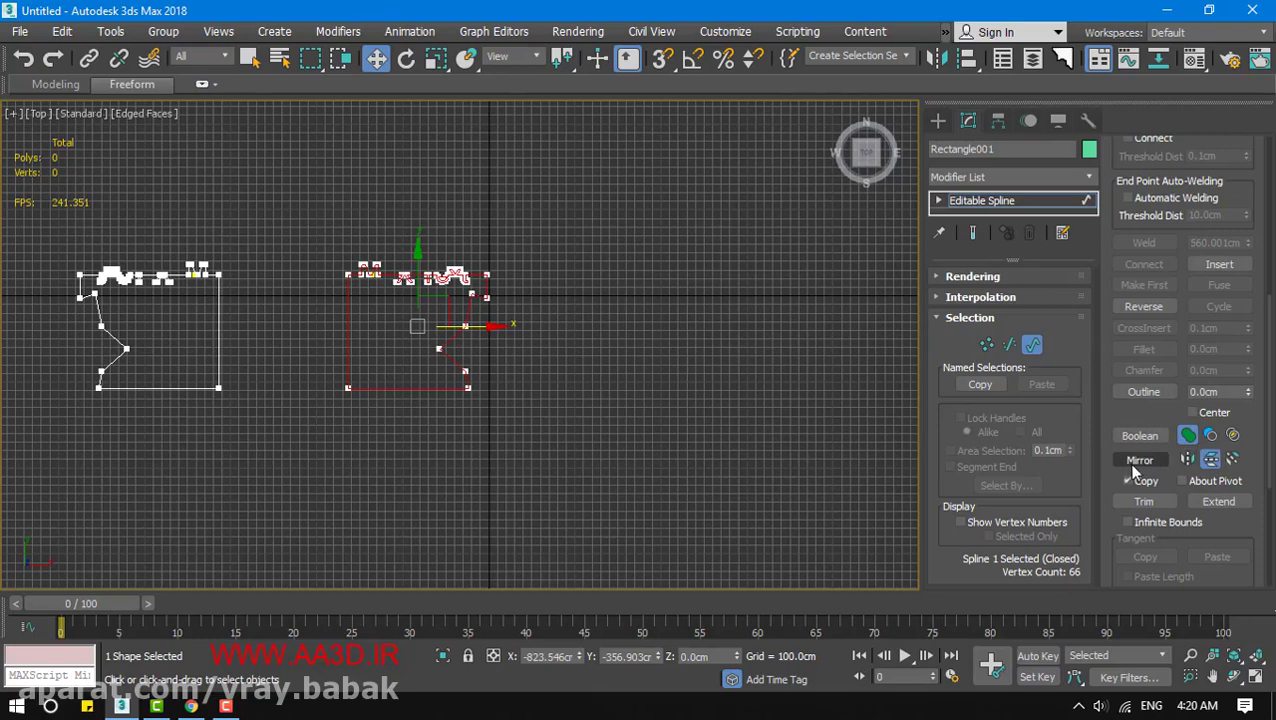
pyautogui.click(1140, 460)
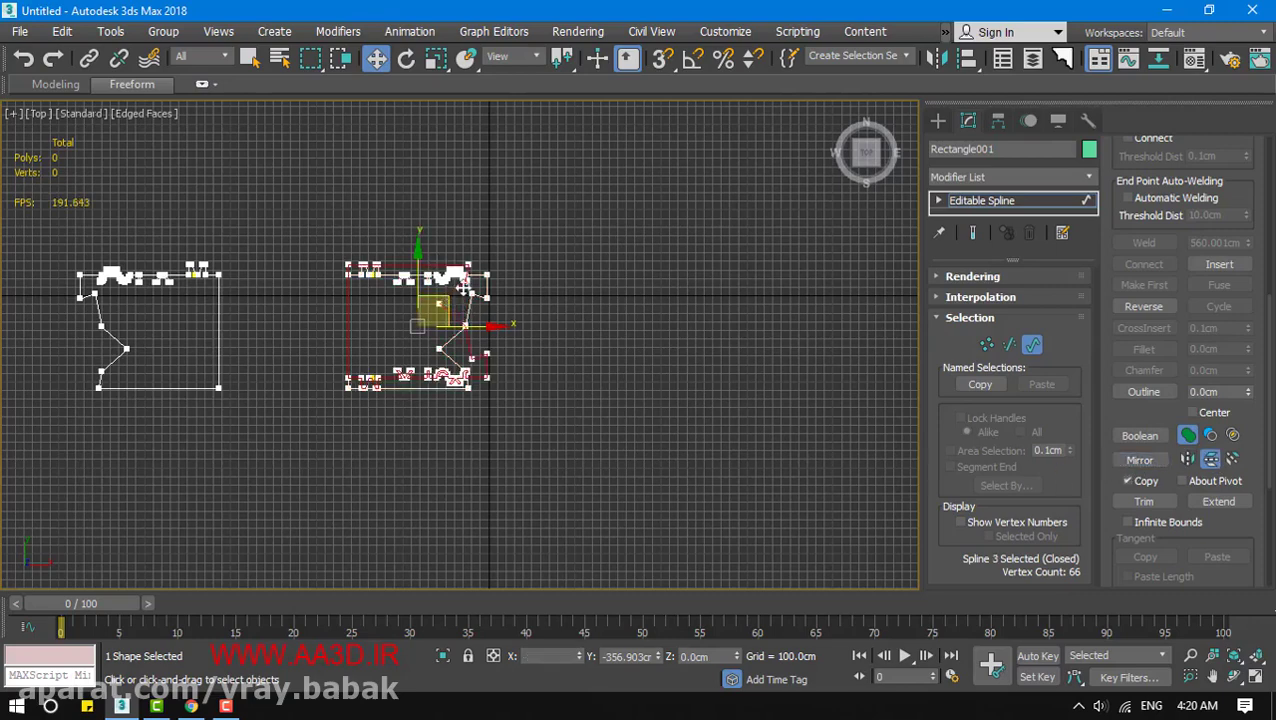
pyautogui.moveTo(440, 305); pyautogui.dragTo(447, 428)
pyautogui.hotkey('ctrl', 'z')
pyautogui.moveTo(575, 404); pyautogui.dragTo(613, 396, button='middle')
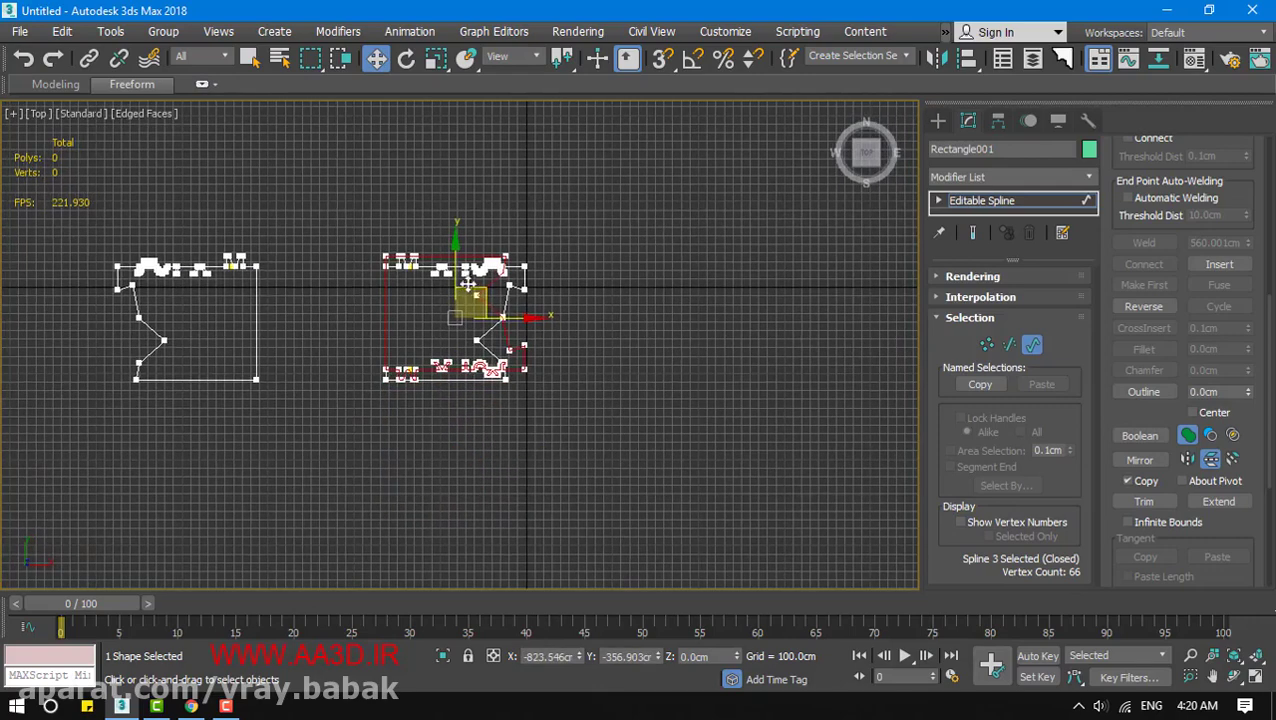
pyautogui.moveTo(470, 292); pyautogui.dragTo(788, 309)
# Mirror a copy of the rightmost spline in both directions, move it down to the right, and delete that copy
pyautogui.click(1232, 459)
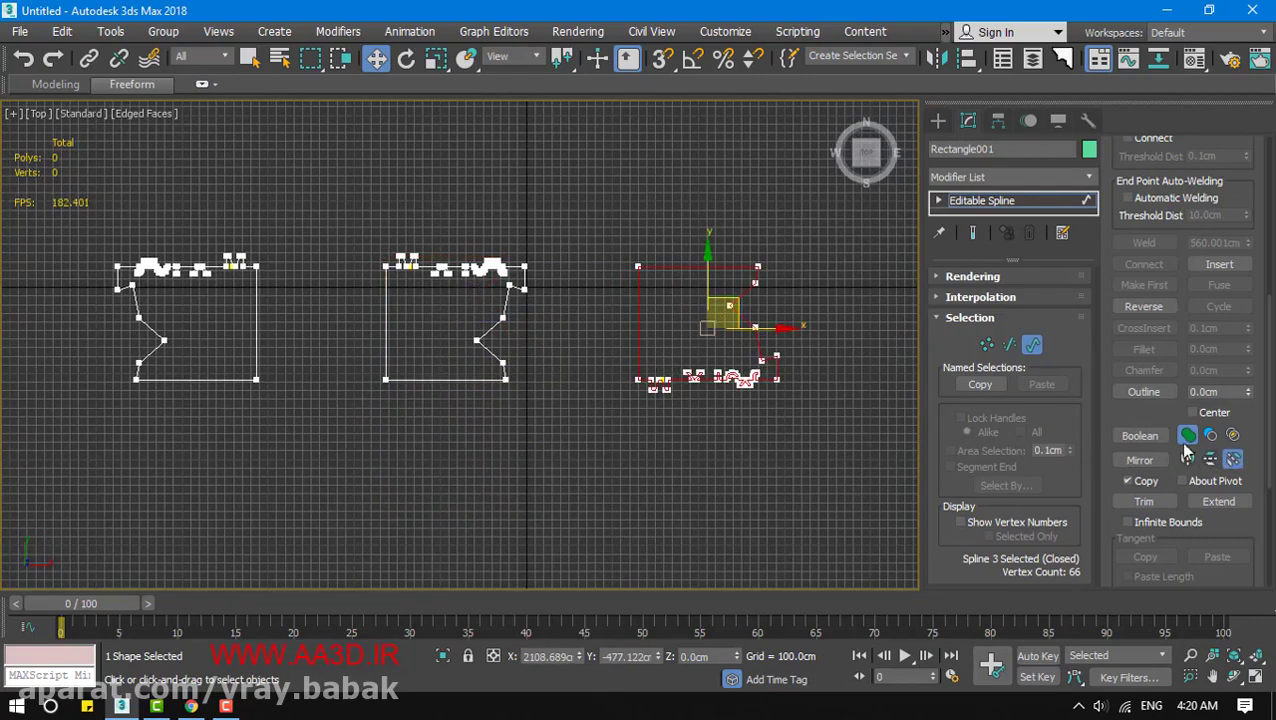
pyautogui.click(1140, 462)
pyautogui.moveTo(736, 316); pyautogui.dragTo(917, 426)
pyautogui.moveTo(790, 434); pyautogui.dragTo(612, 374, button='middle')
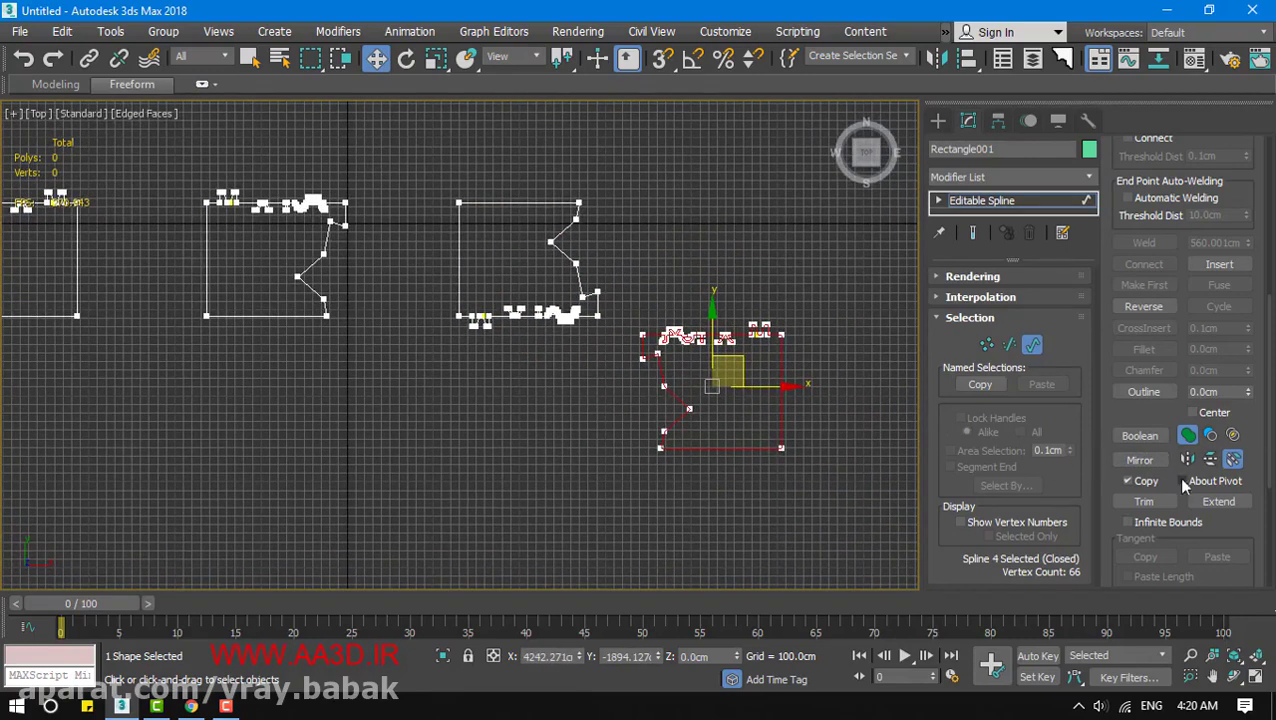
pyautogui.press('Delete')
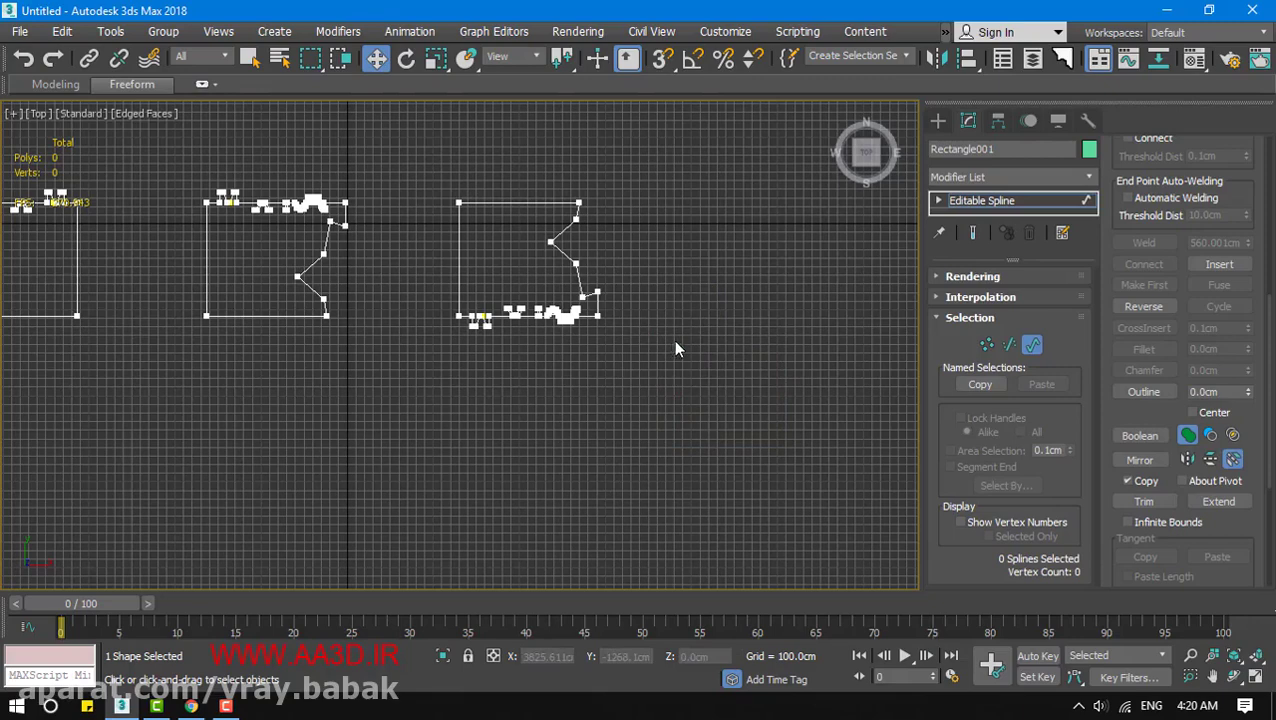
# Mirror a copy of the rightmost spline in both directions with About Pivot enabled, and move it to the right of the row
pyautogui.click(560, 258)
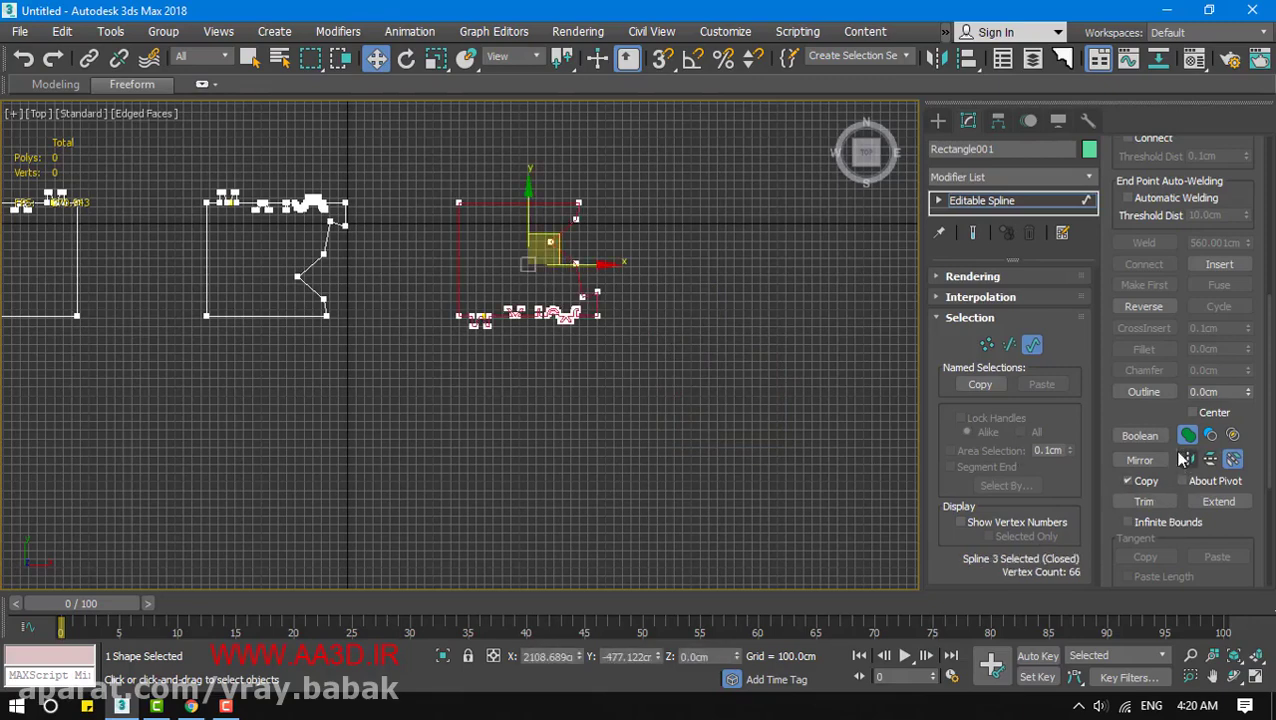
pyautogui.scroll(-1, 1200, 445)
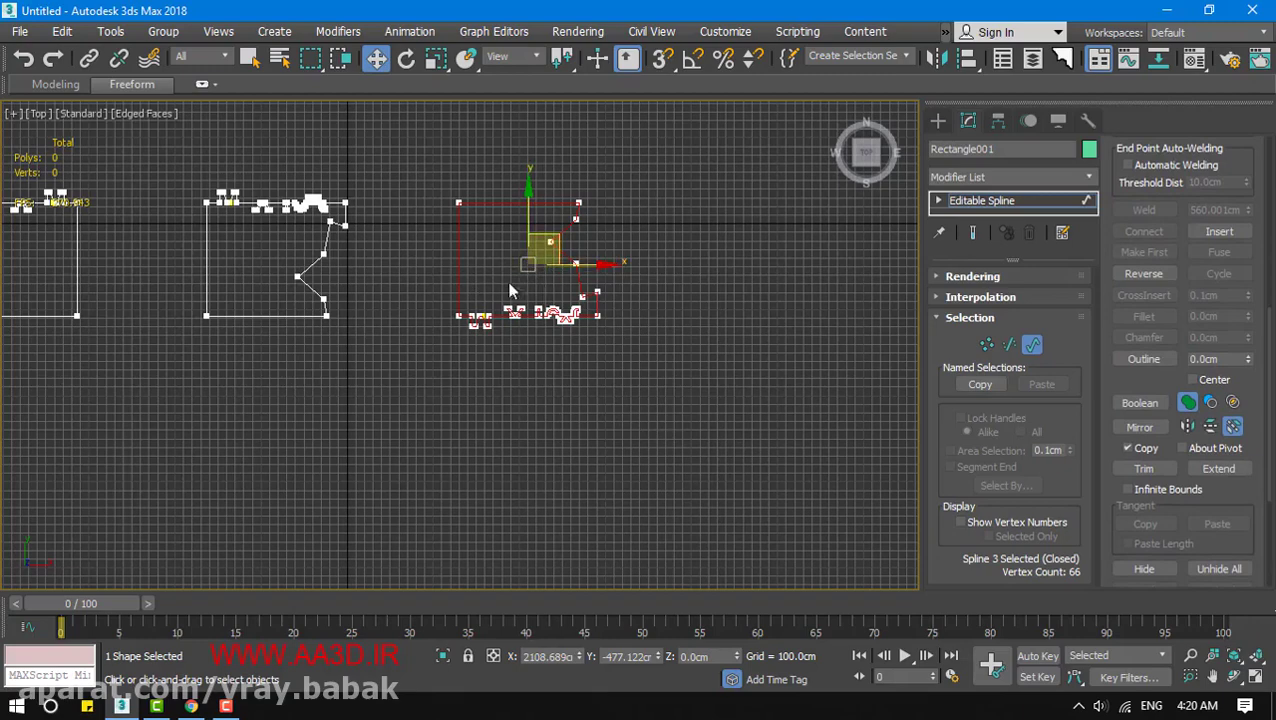
pyautogui.click(1206, 448)
pyautogui.click(1140, 427)
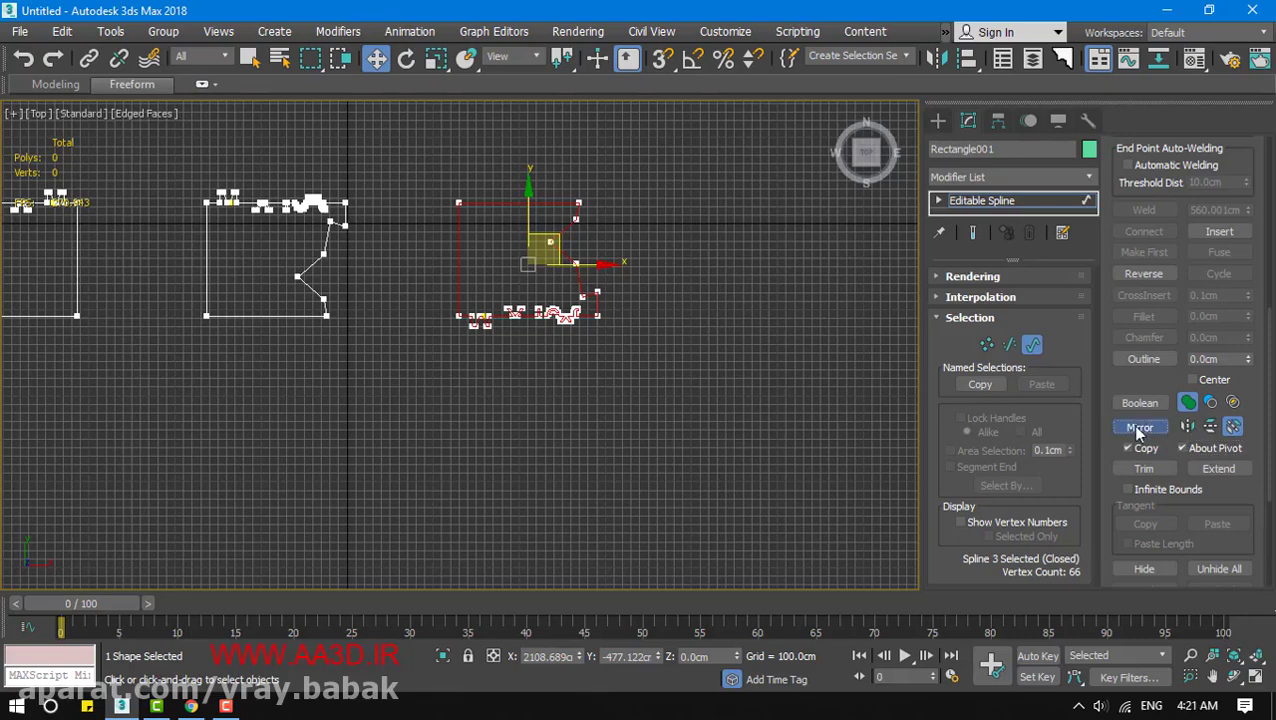
pyautogui.moveTo(486, 259); pyautogui.dragTo(886, 296)
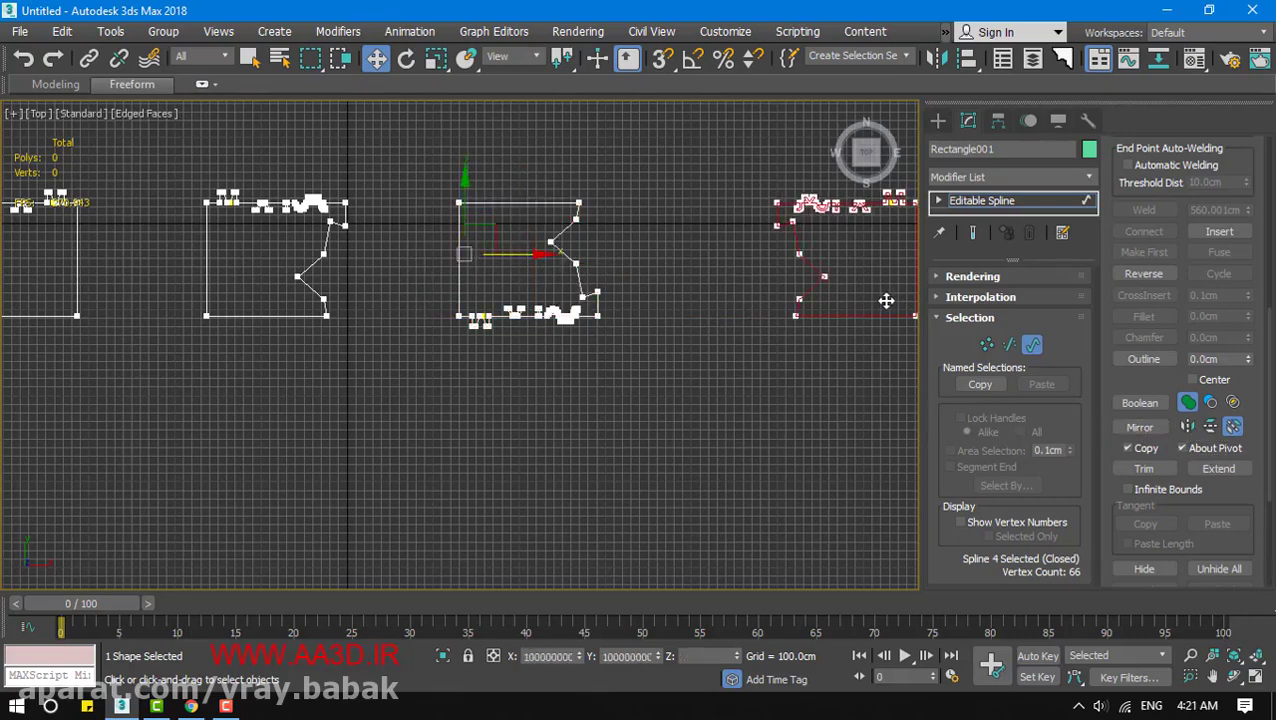
# Leave spline editing and select the whole shape to check its pivot position, and return to the spline level
pyautogui.click(1033, 344)
pyautogui.click(644, 411)
pyautogui.scroll(-5, 566, 400)
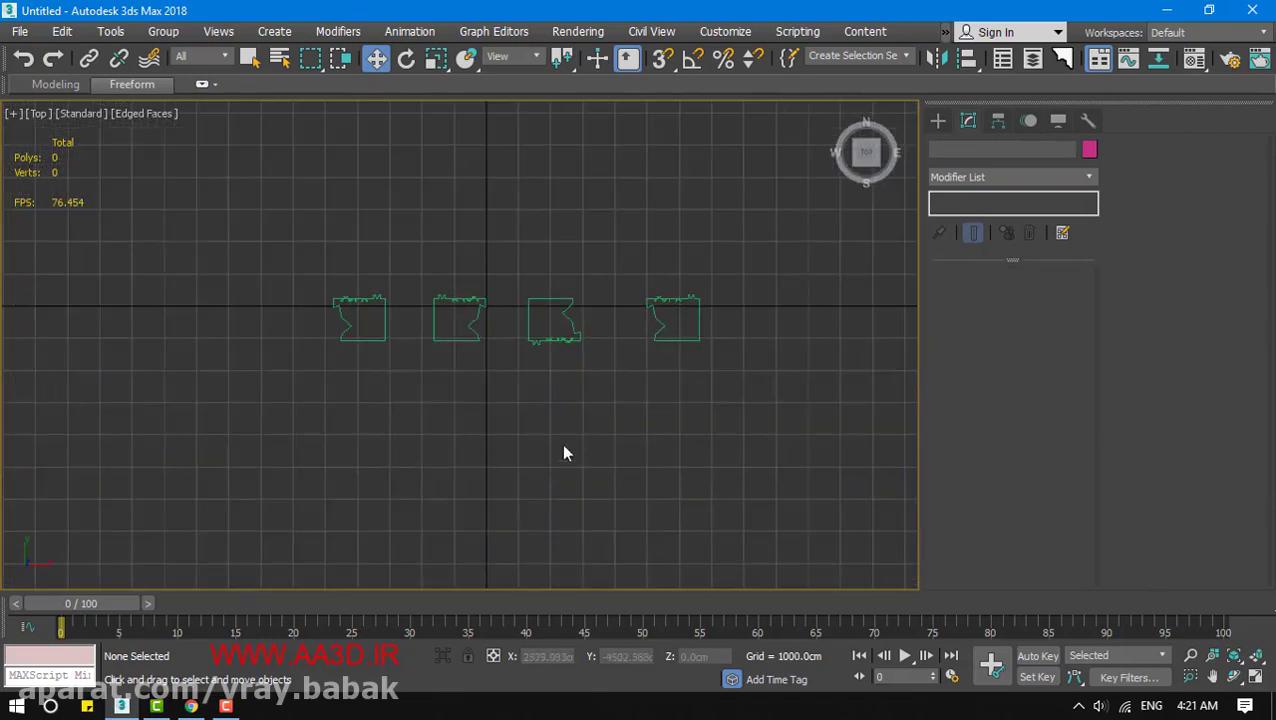
pyautogui.click(537, 343)
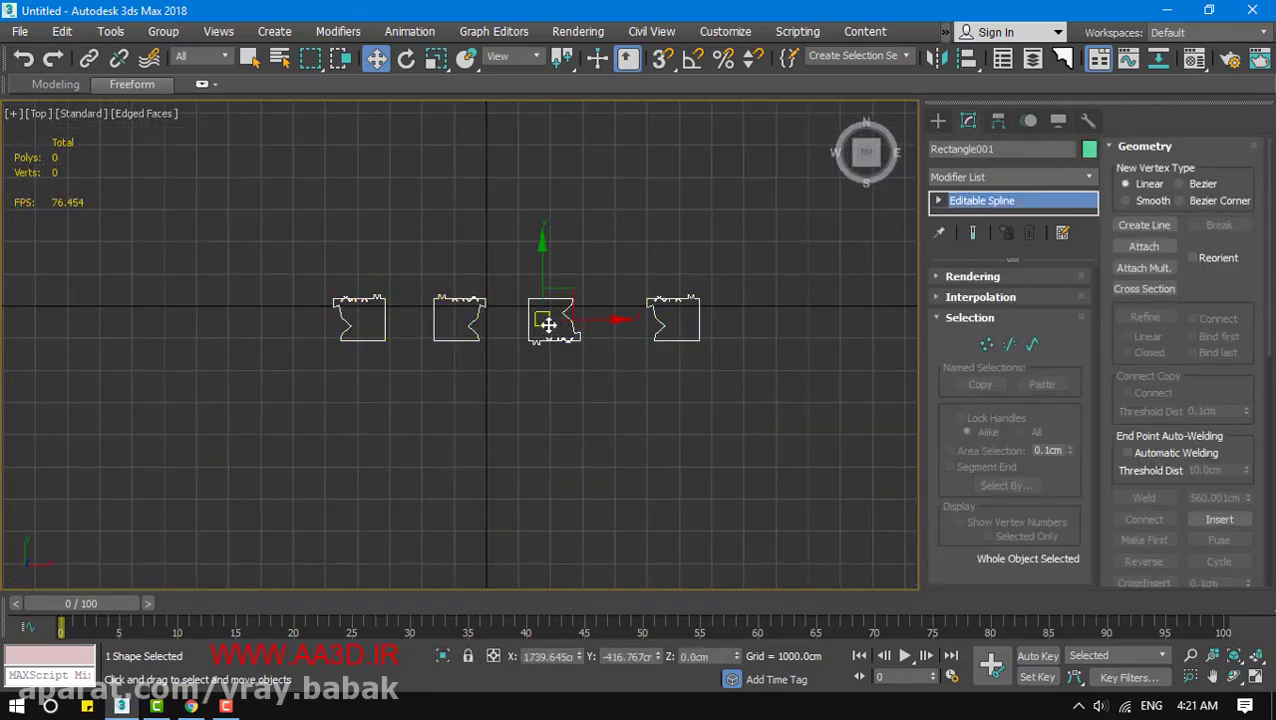
pyautogui.click(1033, 344)
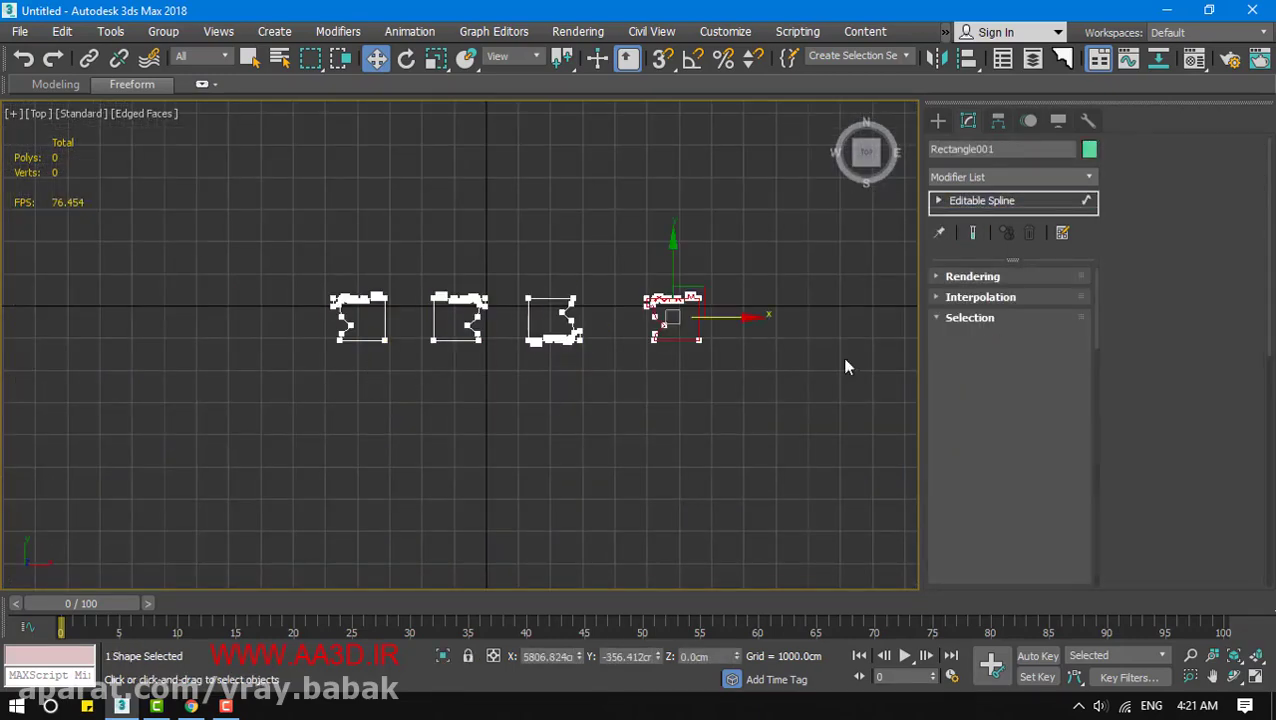
# Mirror a copy of the leftmost spline in both directions about the pivot, and move the copy above the row
pyautogui.click(362, 340)
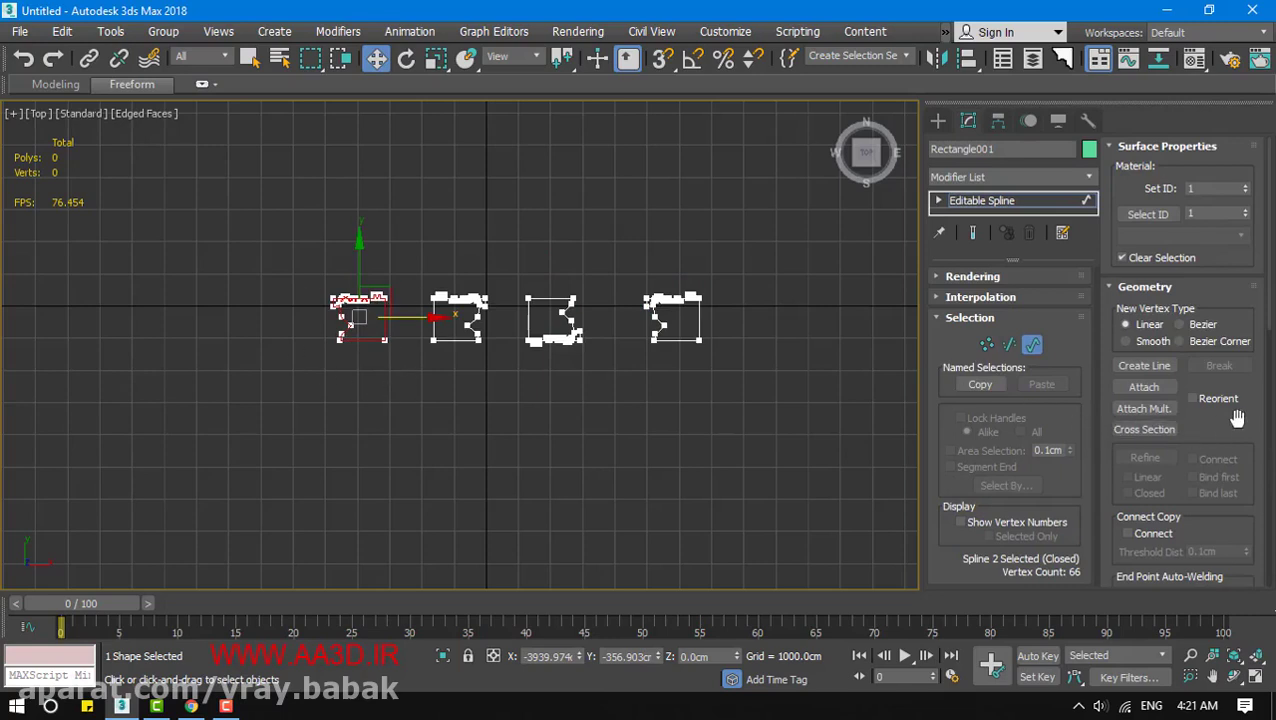
pyautogui.scroll(-10, 1153, 419)
pyautogui.scroll(-1, 1155, 360)
pyautogui.scroll(-1, 1154, 360)
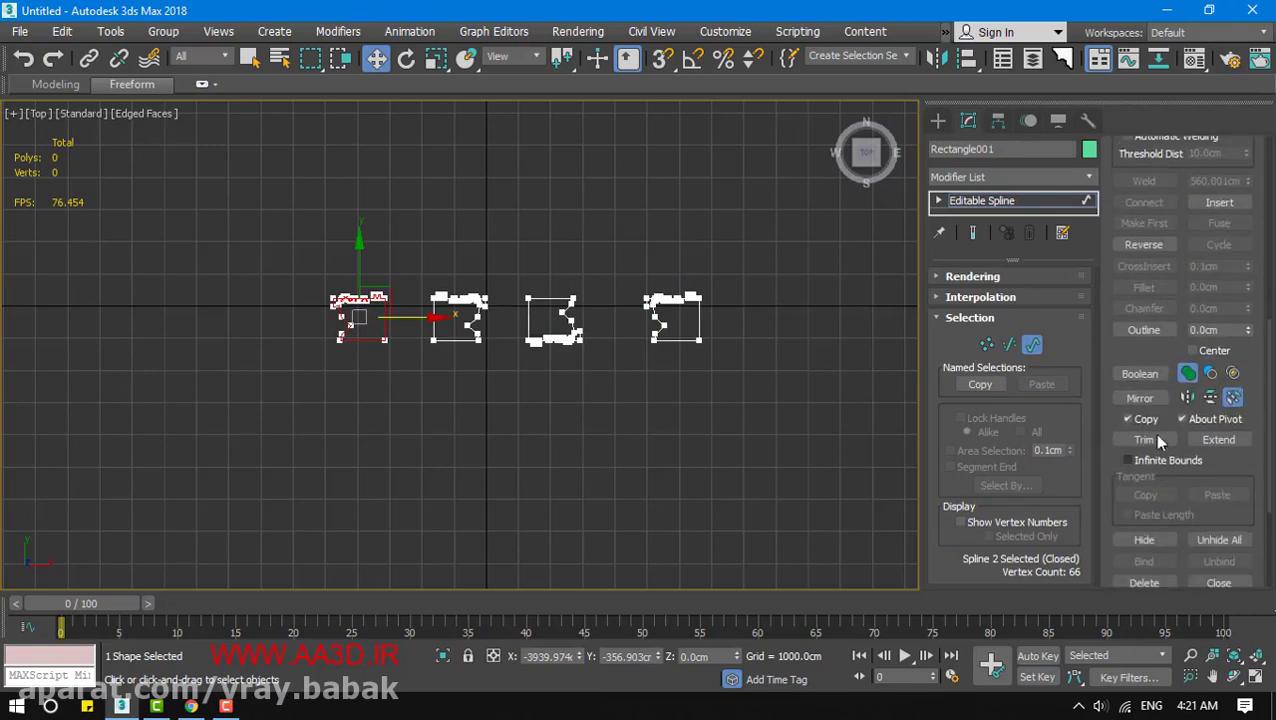
pyautogui.click(1150, 399)
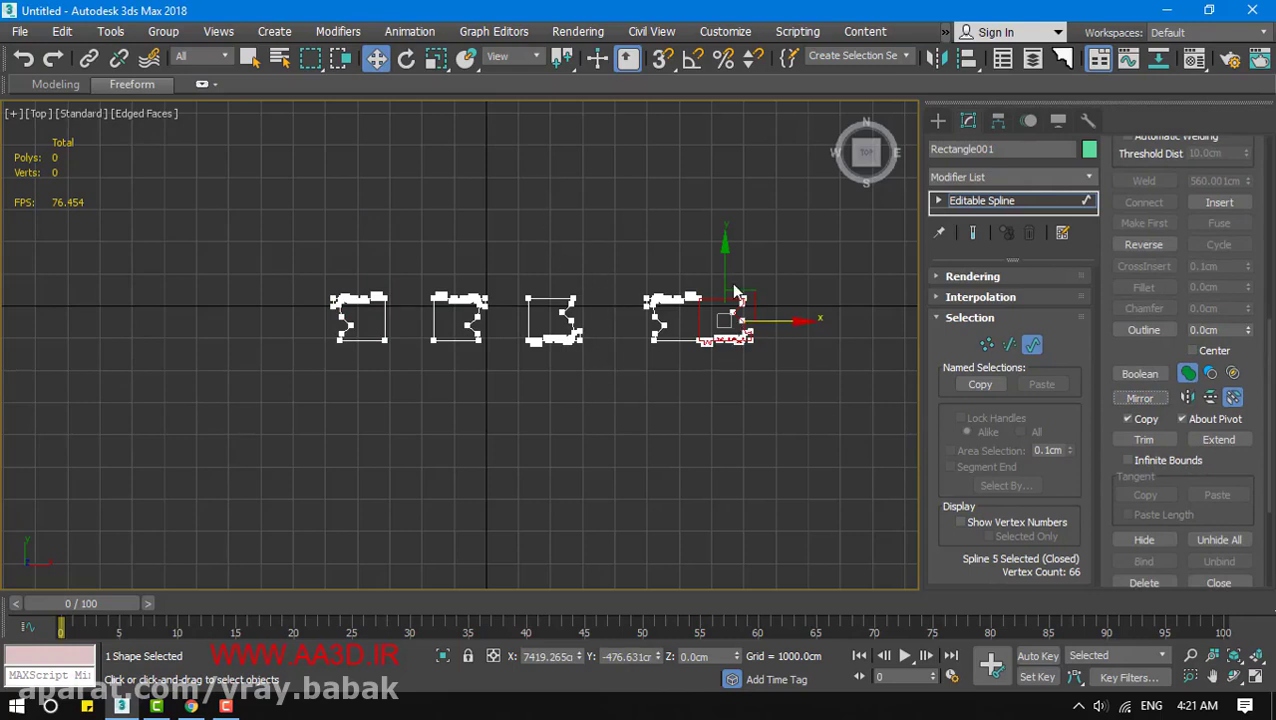
pyautogui.moveTo(740, 330); pyautogui.dragTo(671, 179)
# Delete all four splines in the row, keeping only the copy above it
pyautogui.hotkey('ctrl', 'i')
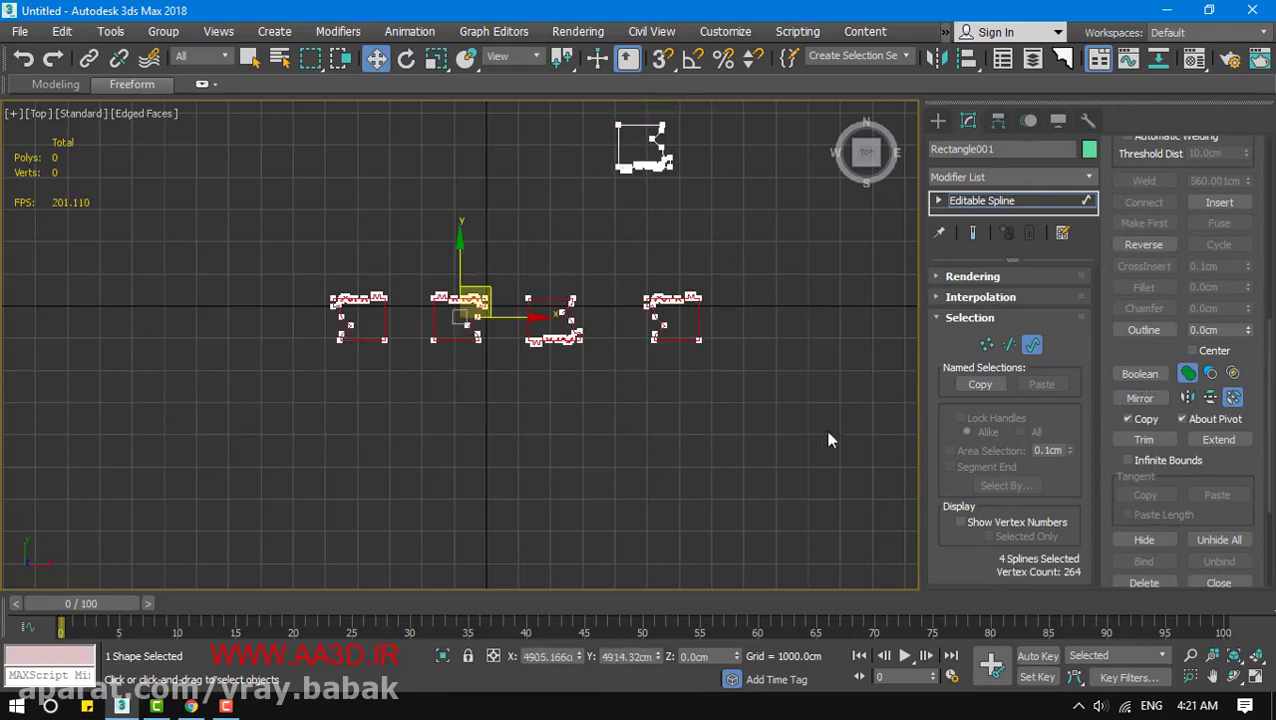
pyautogui.press('Delete')
pyautogui.moveTo(631, 253); pyautogui.dragTo(660, 330, button='middle')
pyautogui.scroll(1, 659, 395)
# Create a horizontally mirrored copy of the remaining spline about the object's pivot
pyautogui.click(1188, 397)
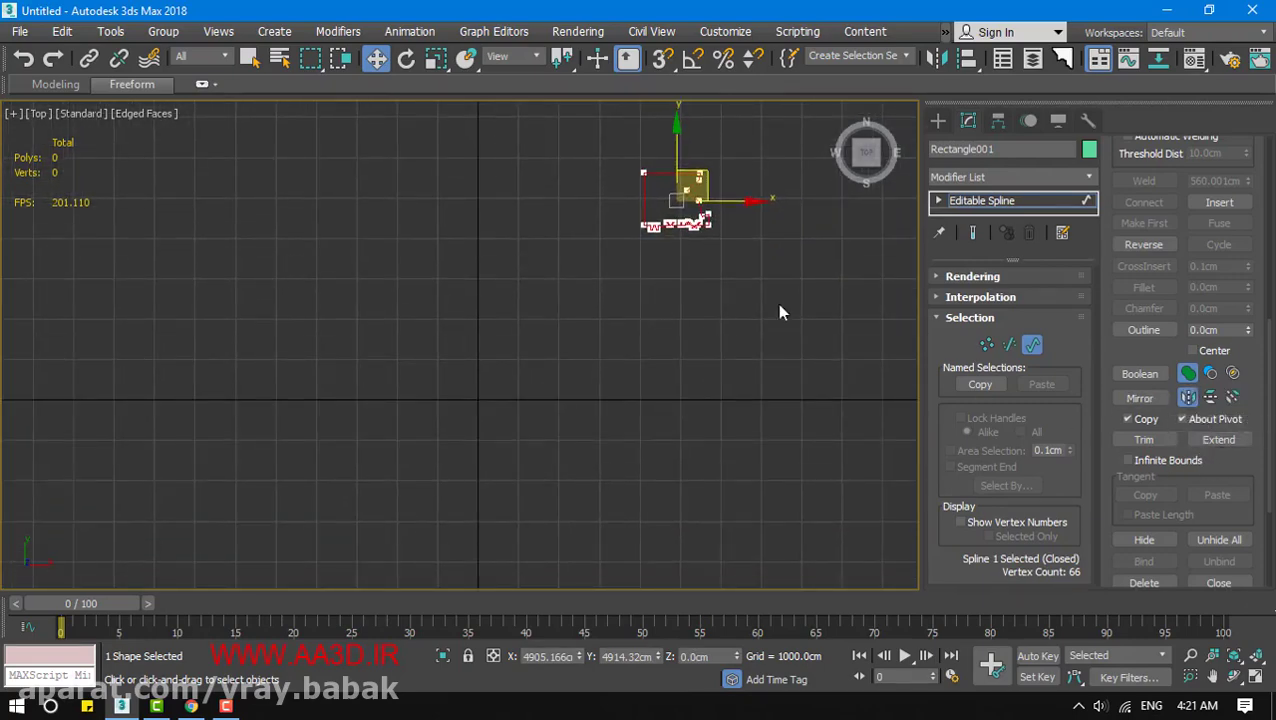
pyautogui.scroll(-1, 1220, 461)
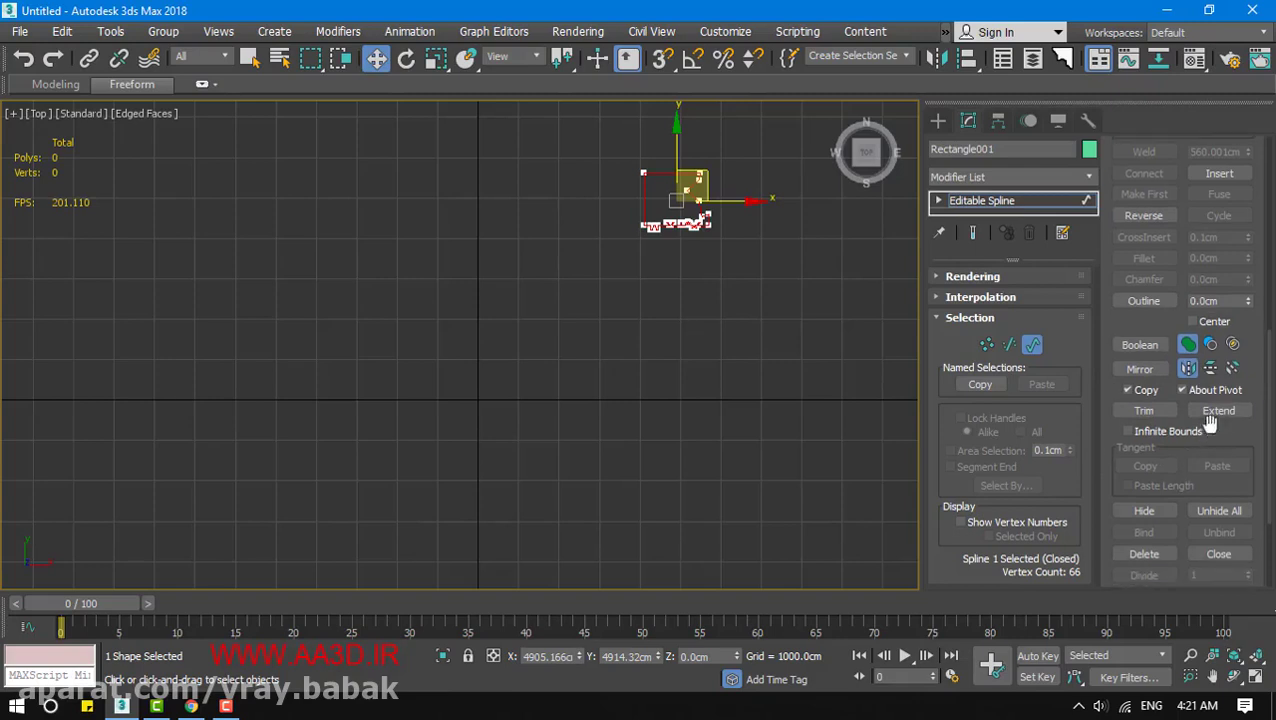
pyautogui.click(1153, 370)
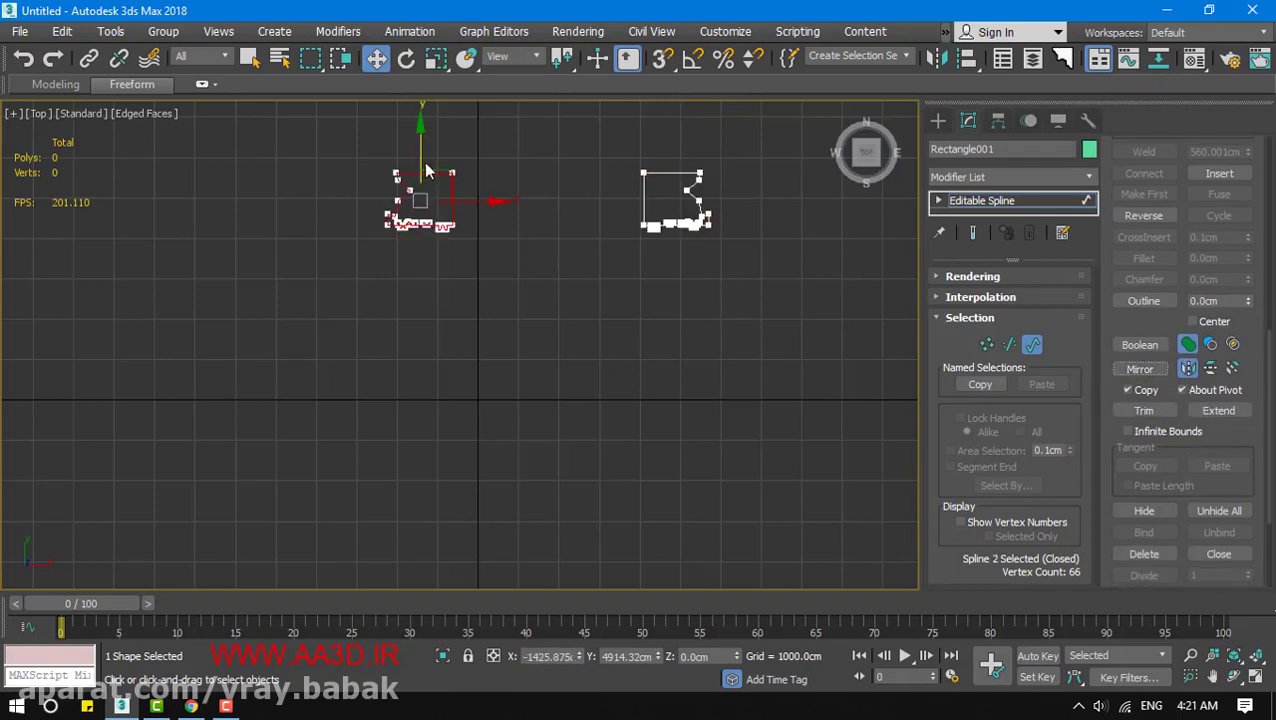
# Create a vertically mirrored copy of the newly mirrored spline about the object's pivot
pyautogui.click(1210, 368)
pyautogui.click(1140, 372)
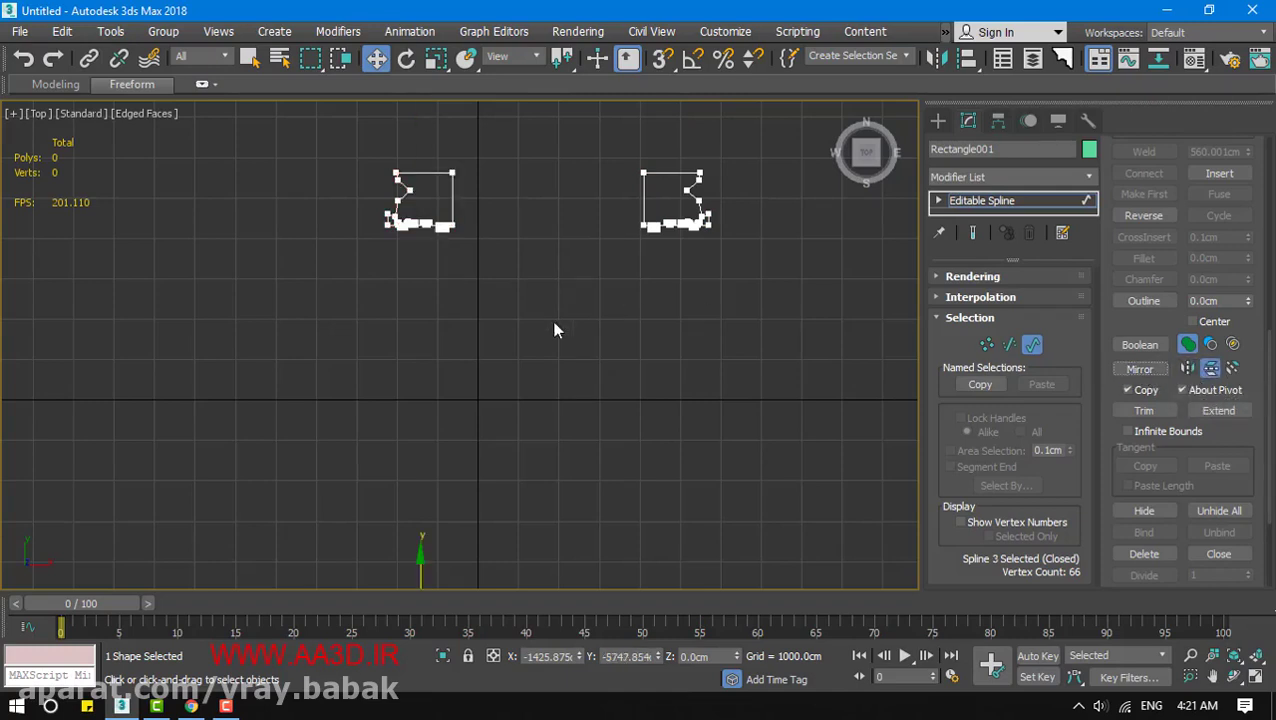
pyautogui.moveTo(537, 460); pyautogui.dragTo(553, 325, button='middle')
pyautogui.scroll(-2, 553, 325)
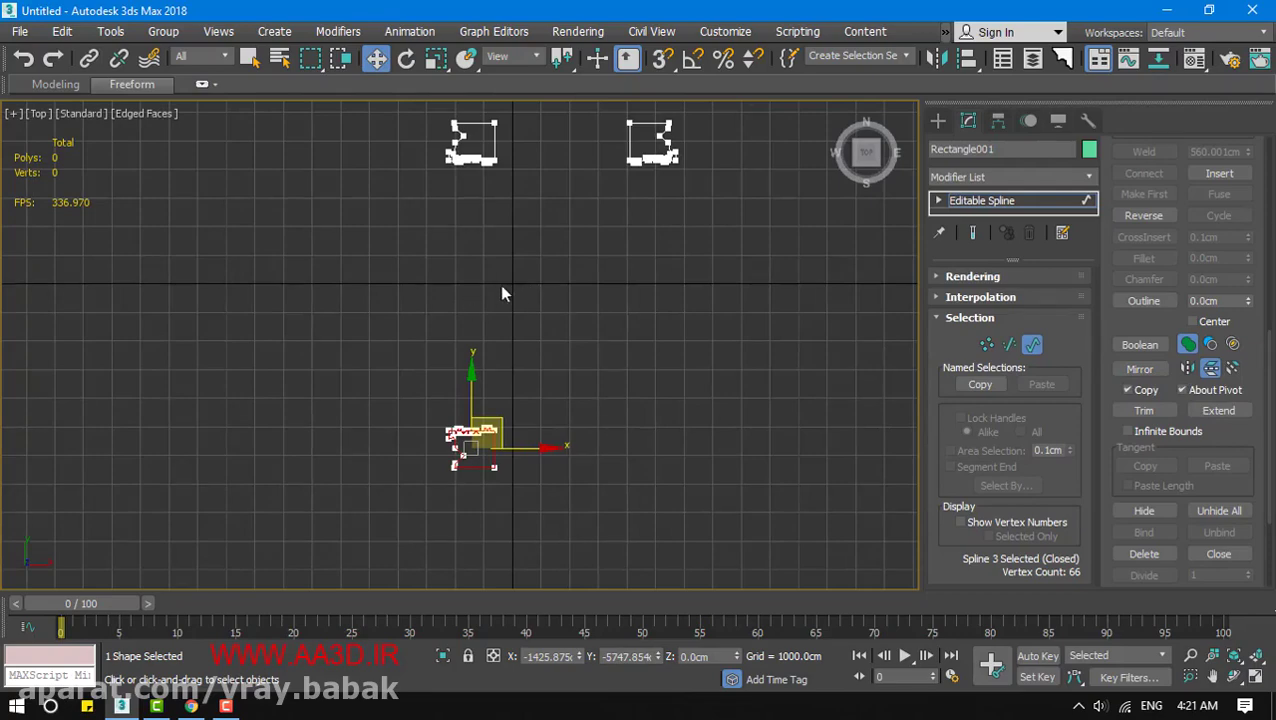
# Create a copy of the lower spline mirrored in both directions about the object's pivot
pyautogui.click(1232, 370)
pyautogui.scroll(-5, 497, 380)
pyautogui.moveTo(446, 344); pyautogui.dragTo(441, 384)
pyautogui.hotkey('ctrl', 'z')
pyautogui.moveTo(527, 333); pyautogui.dragTo(668, 268, button='middle')
pyautogui.scroll(5, 668, 268)
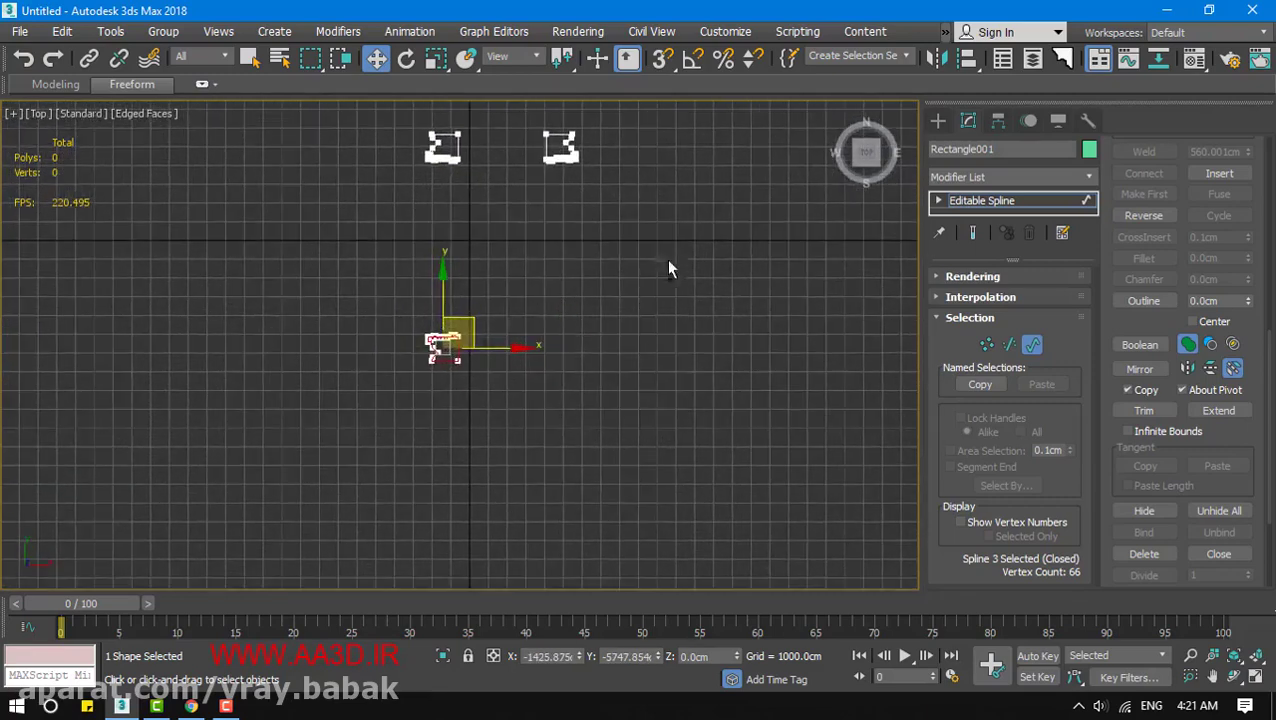
pyautogui.click(1150, 369)
pyautogui.moveTo(504, 244); pyautogui.dragTo(504, 302, button='middle')
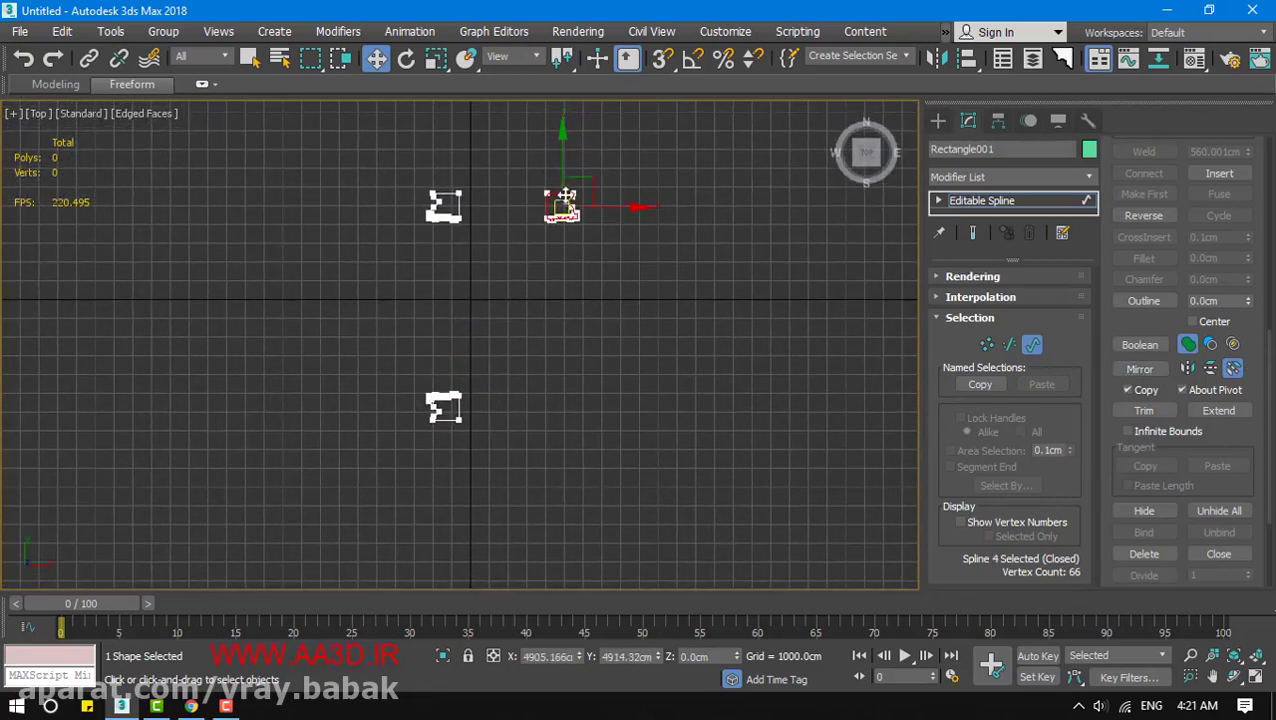
# Select all the mirrored splines in the shape and delete them
pyautogui.click(568, 192)
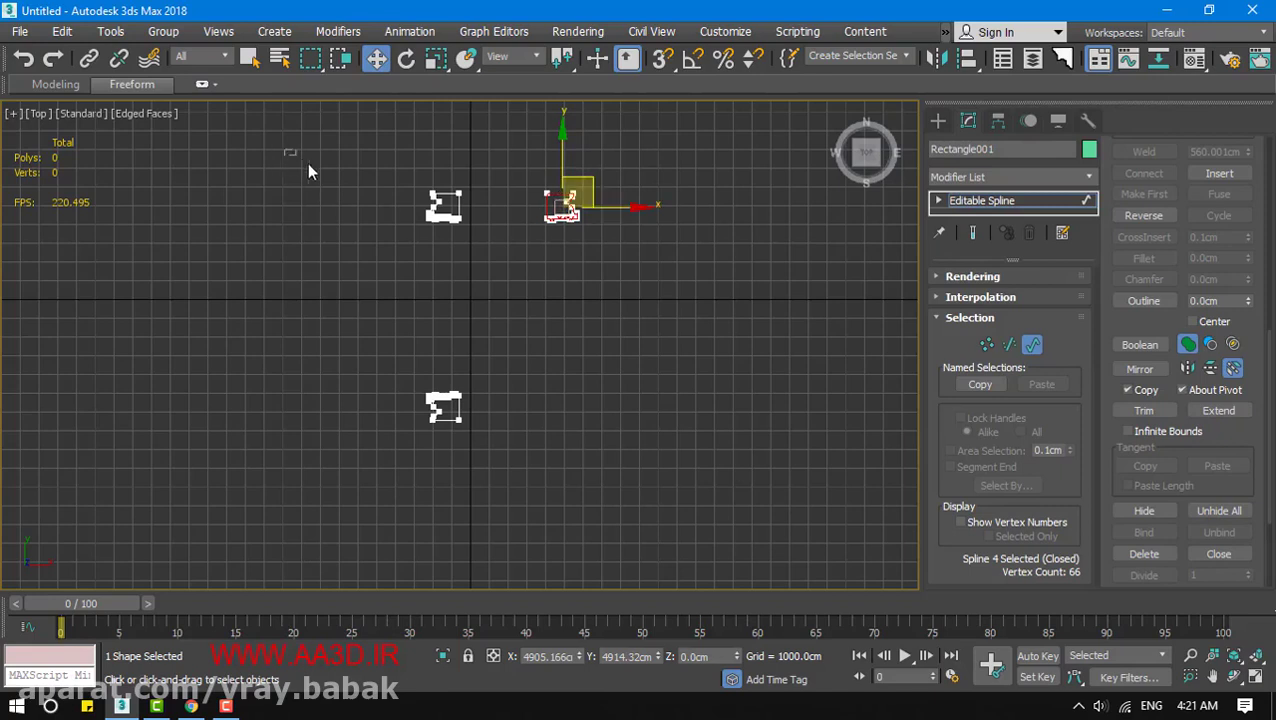
pyautogui.click(308, 182)
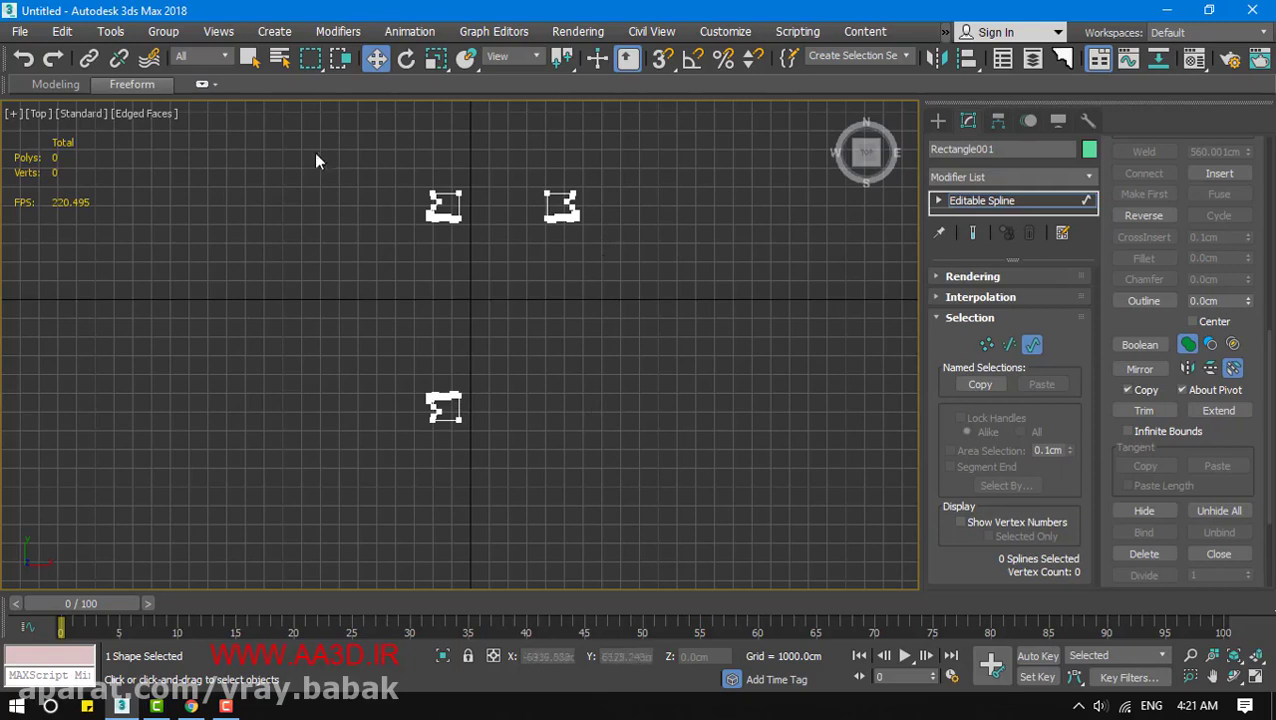
pyautogui.moveTo(315, 160); pyautogui.dragTo(714, 493)
pyautogui.press('Delete')
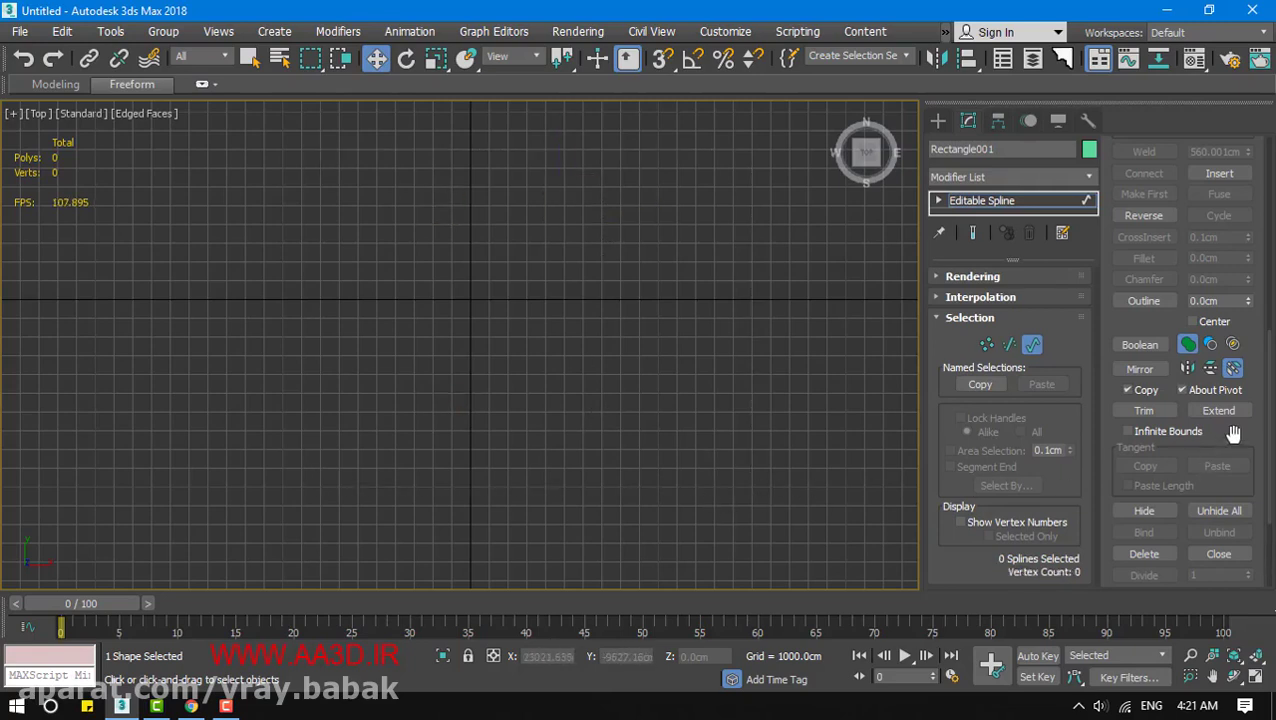
pyautogui.moveTo(1233, 432); pyautogui.dragTo(1190, 330)
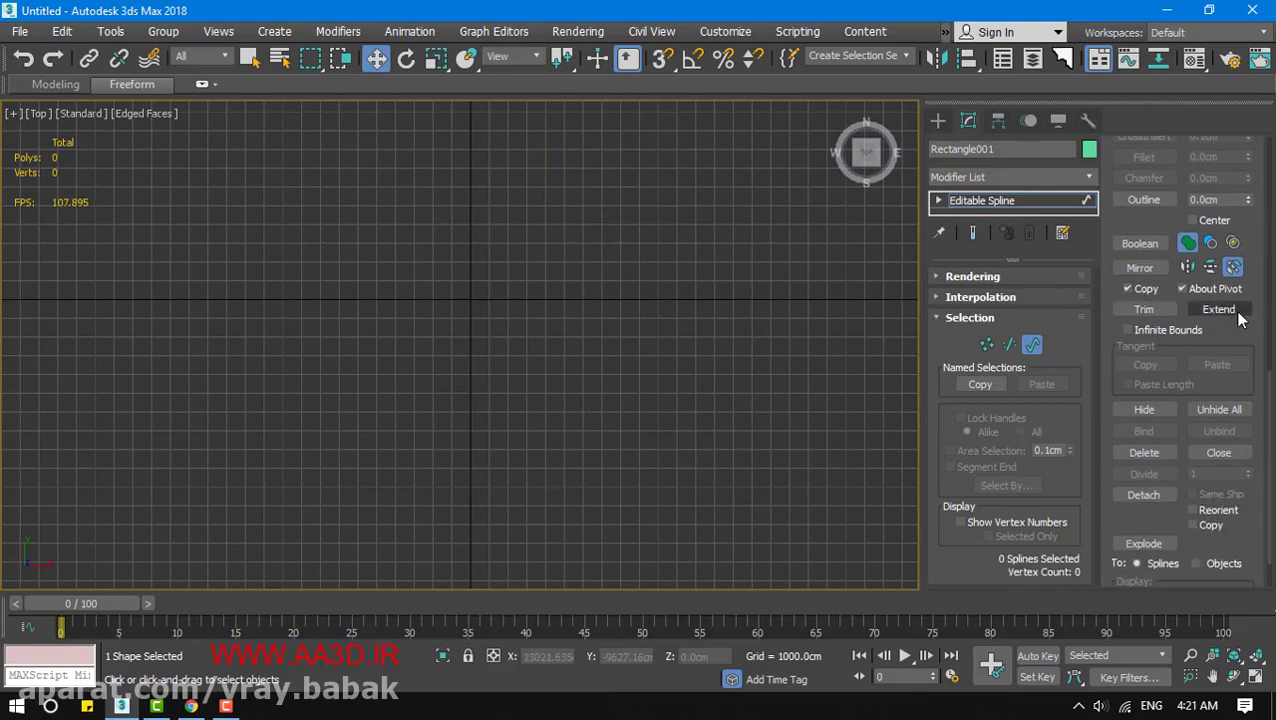
# Turn off the About Pivot and Copy options for mirroring splines
pyautogui.click(1195, 288)
pyautogui.click(1140, 288)
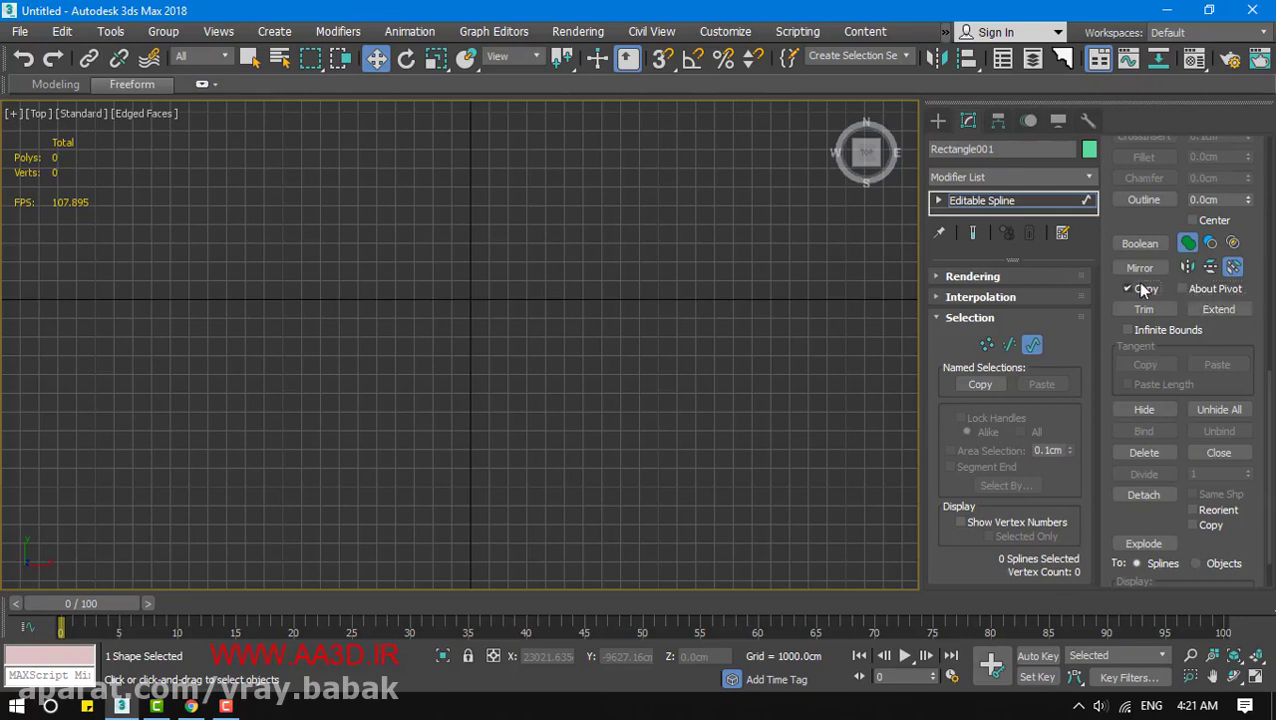
pyautogui.moveTo(1217, 340); pyautogui.dragTo(1227, 279)
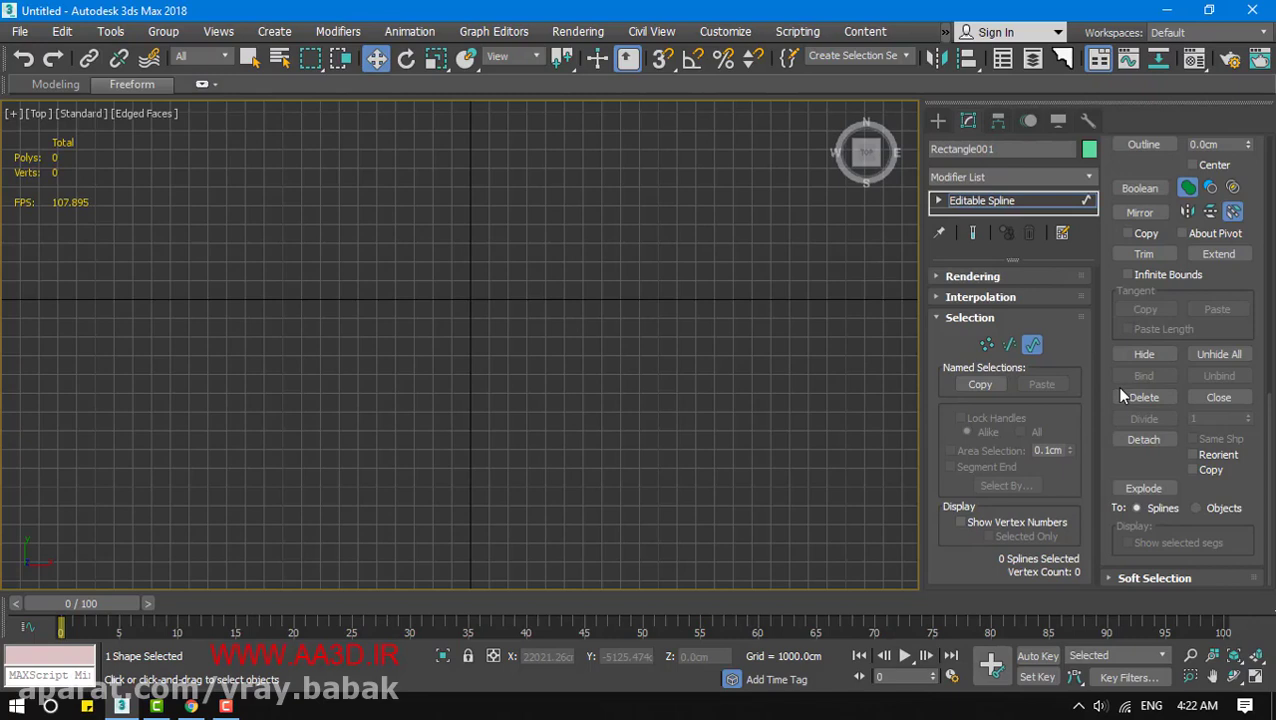
# Create a box about 9303 cm long, 10754 cm wide and 6502 cm high near the grid origin
pyautogui.moveTo(586, 358); pyautogui.dragTo(631, 350, button='middle')
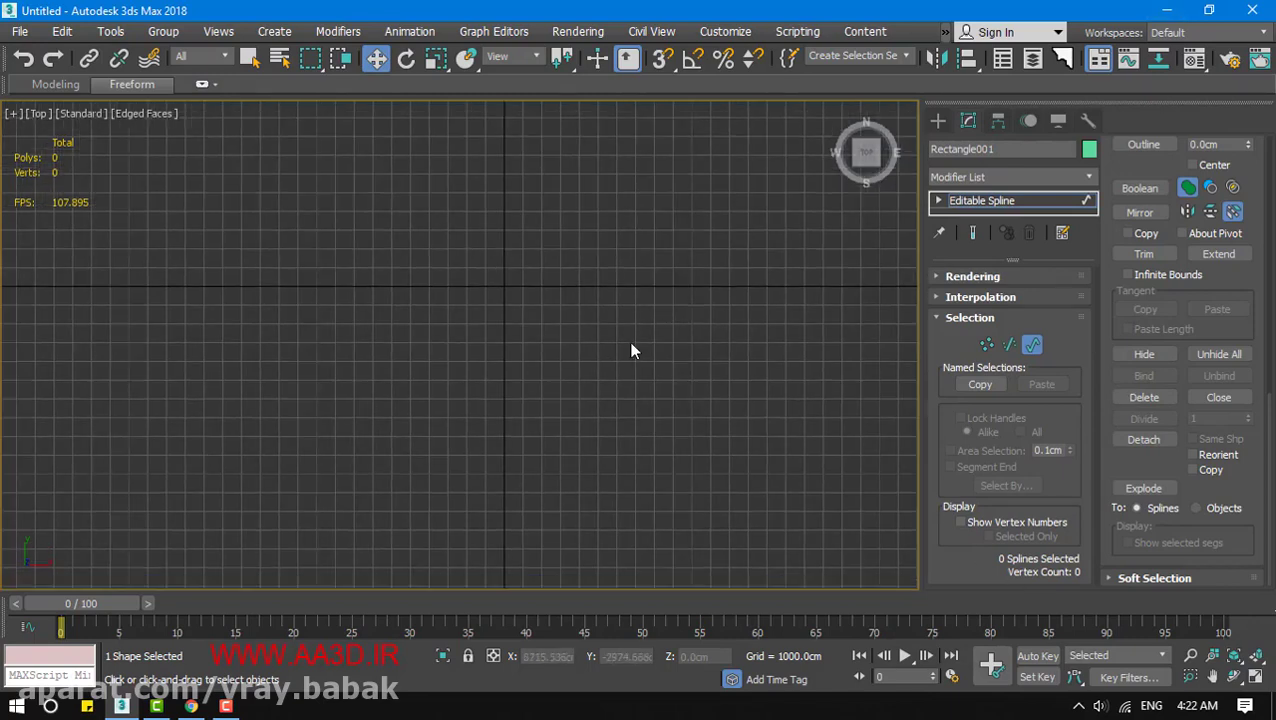
pyautogui.moveTo(717, 437); pyautogui.dragTo(641, 484, button='middle')
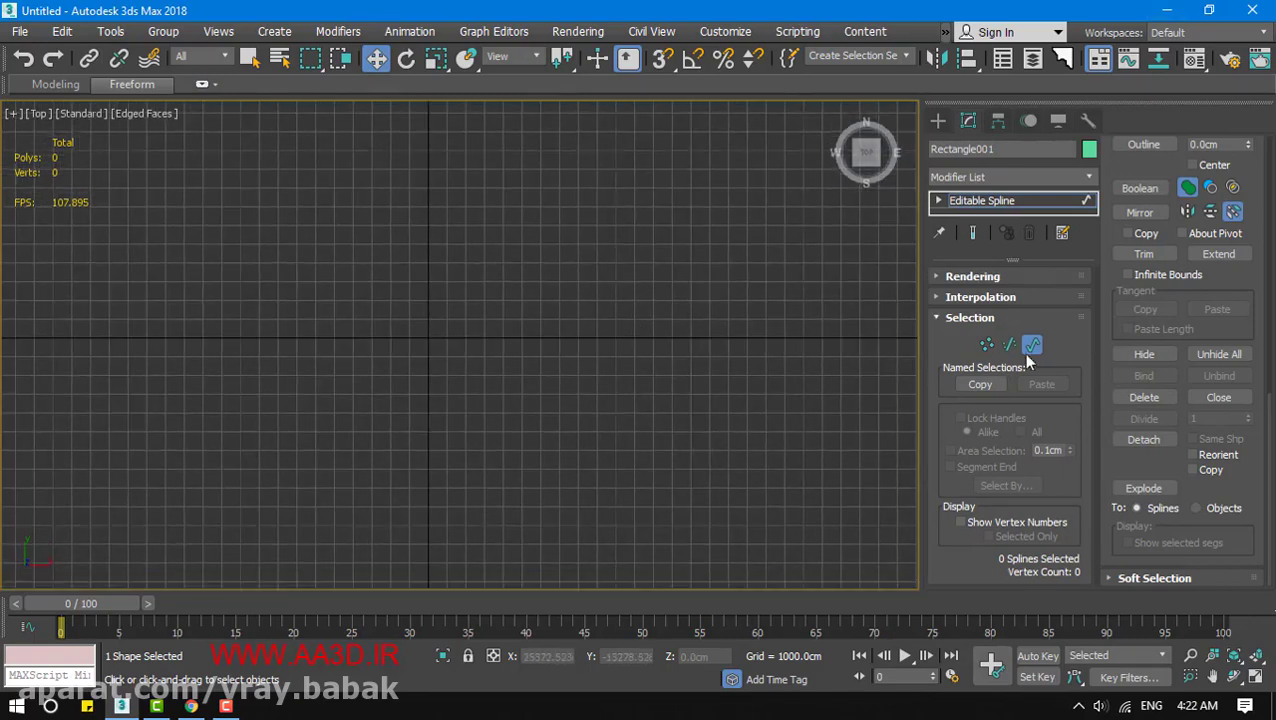
pyautogui.click(938, 120)
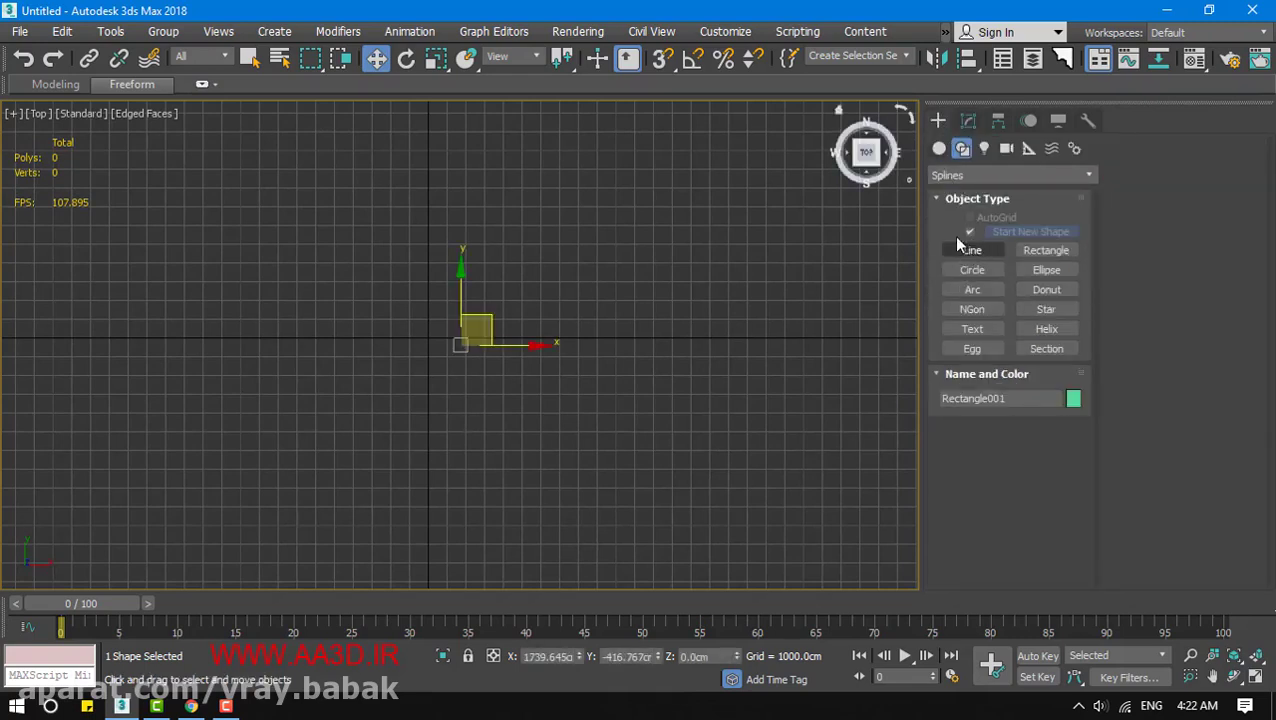
pyautogui.click(938, 149)
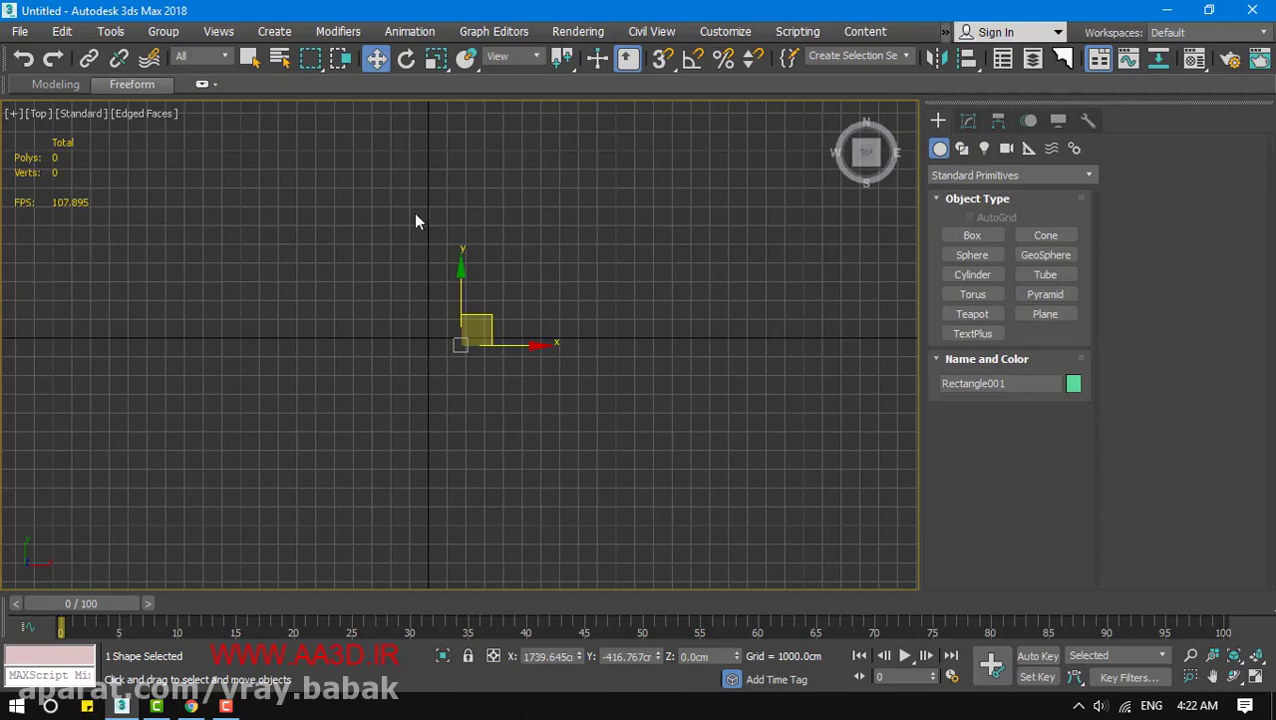
pyautogui.click(968, 235)
pyautogui.moveTo(324, 219); pyautogui.dragTo(526, 394)
pyautogui.click(526, 297)
pyautogui.keyDown('alt'); pyautogui.moveTo(526, 297); pyautogui.dragTo(581, 177, button='middle'); pyautogui.keyUp('alt')
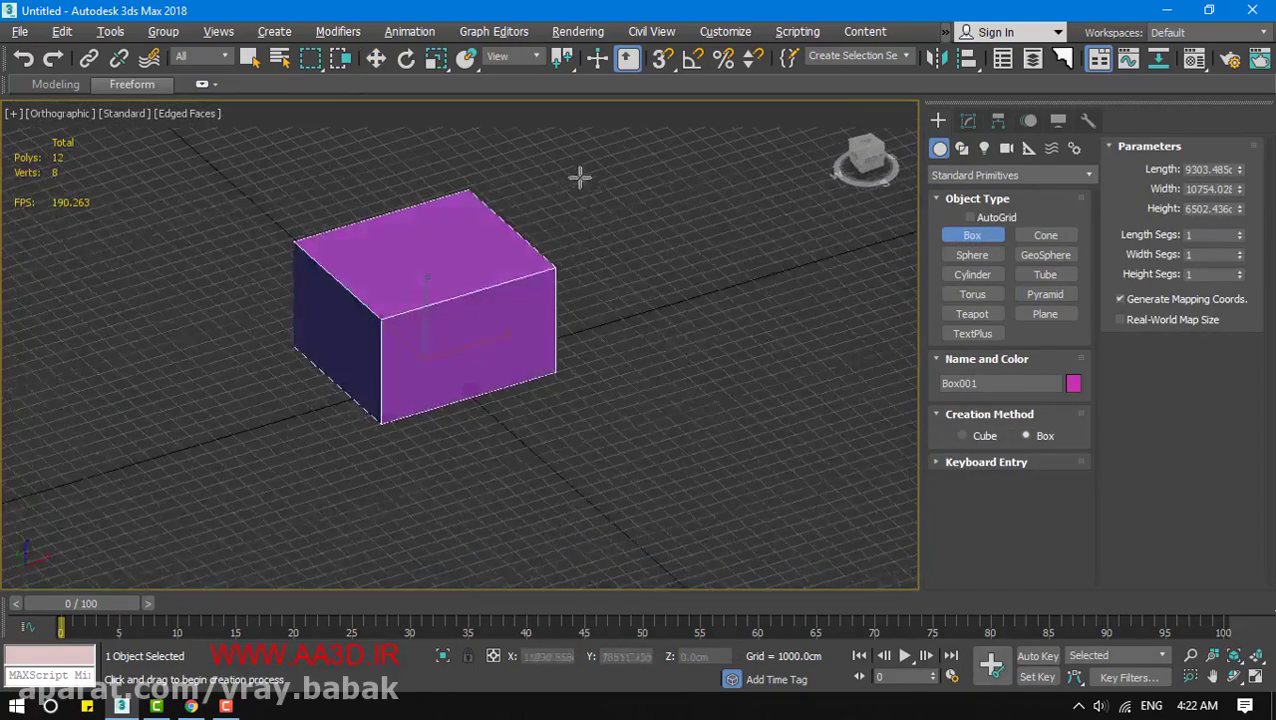
# Create a sphere with a radius of about 4377 cm beside the box
pyautogui.click(972, 255)
pyautogui.moveTo(820, 330); pyautogui.dragTo(792, 390)
pyautogui.moveTo(792, 390); pyautogui.dragTo(752, 330, button='middle')
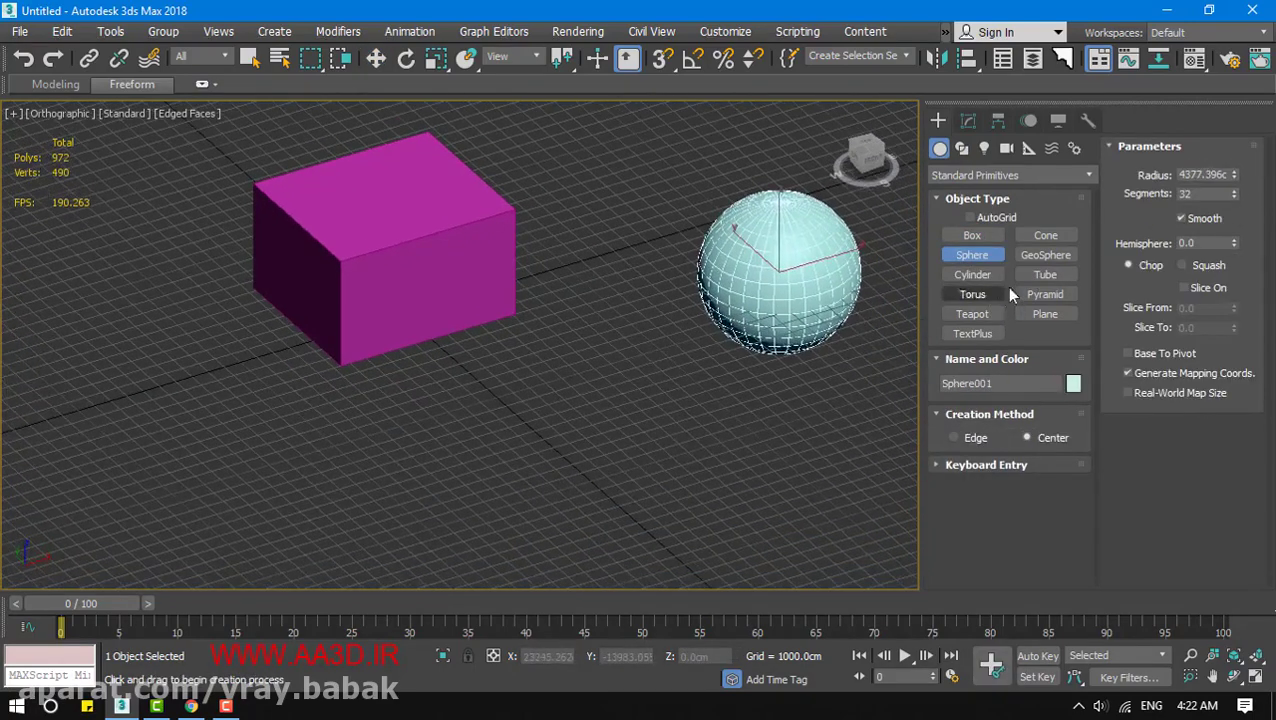
# Create a low tube with radii of about 4684 cm and 3610 cm in front of the sphere
pyautogui.click(1045, 274)
pyautogui.moveTo(683, 441); pyautogui.dragTo(664, 482)
pyautogui.click(664, 473)
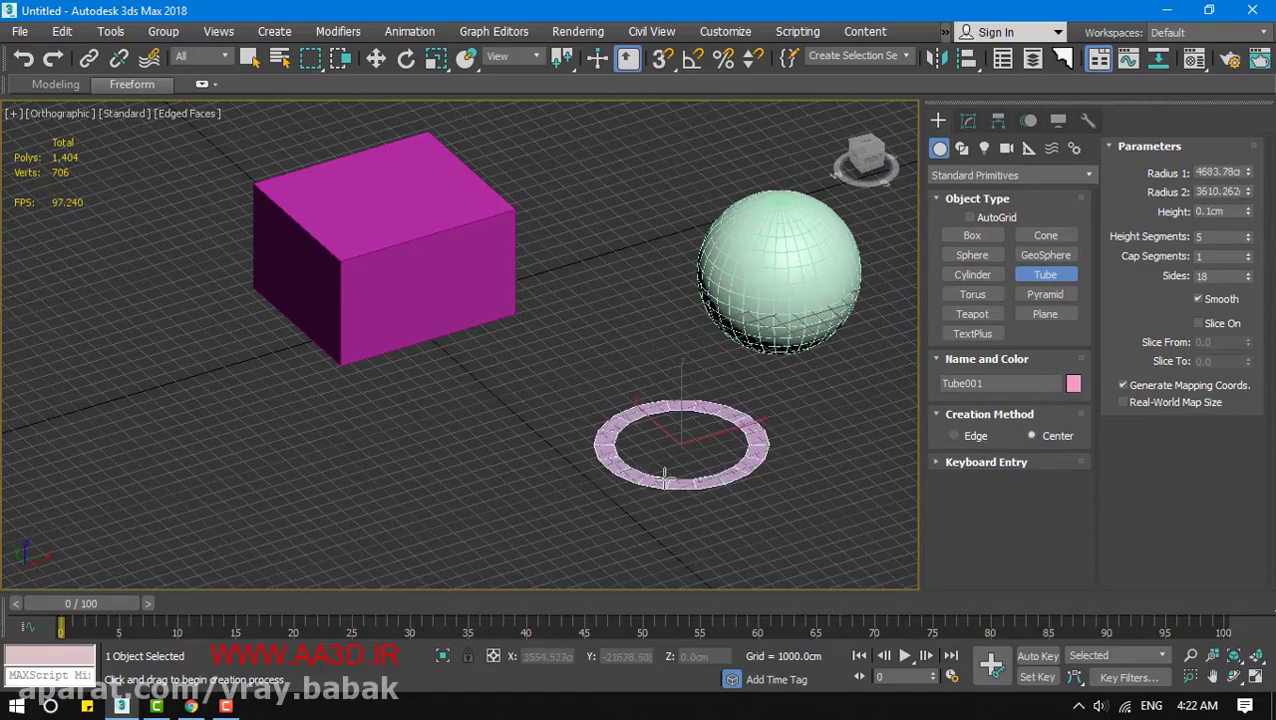
pyautogui.click(655, 452)
pyautogui.rightClick(581, 464)
pyautogui.scroll(-3, 581, 464)
pyautogui.moveTo(570, 458); pyautogui.dragTo(644, 443, button='middle')
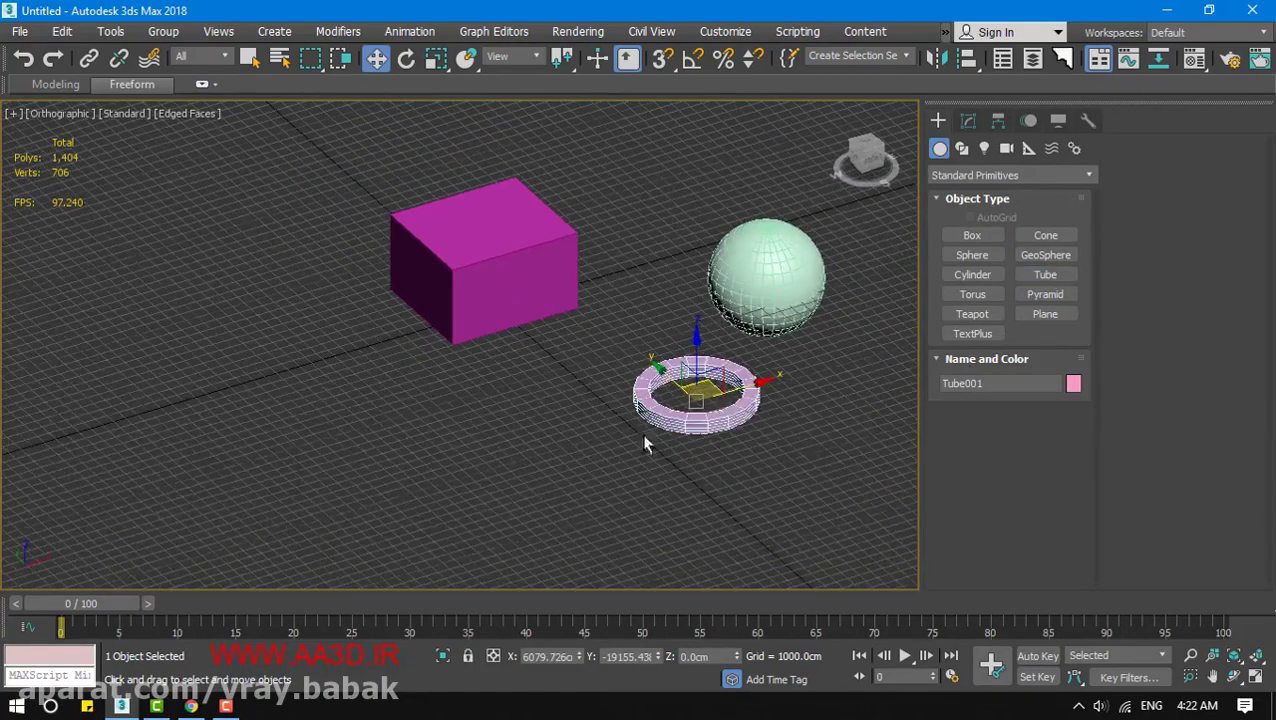
# Create a plane about 27355 cm long and 19668 cm wide in front of the box
pyautogui.click(1045, 314)
pyautogui.moveTo(356, 382); pyautogui.dragTo(310, 610)
pyautogui.moveTo(771, 447); pyautogui.dragTo(858, 350, button='middle')
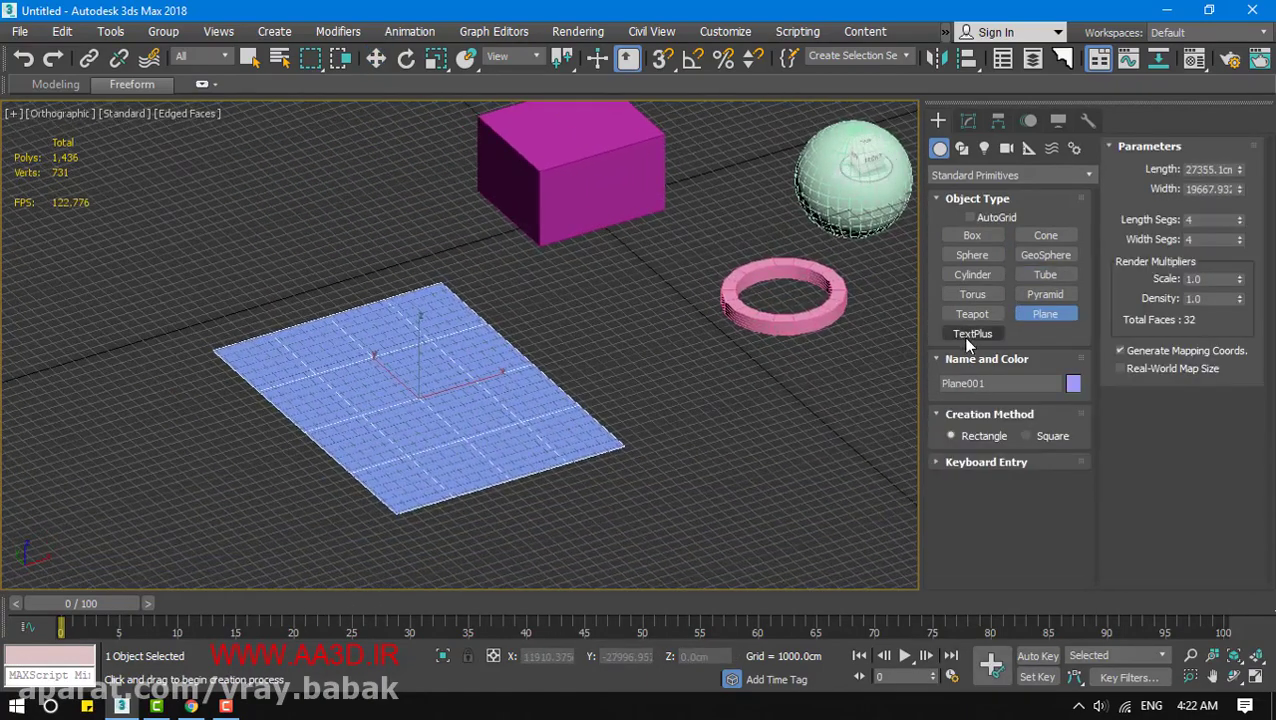
# Place two TextPlus objects on the grid in the empty area beside the plane
pyautogui.click(731, 516)
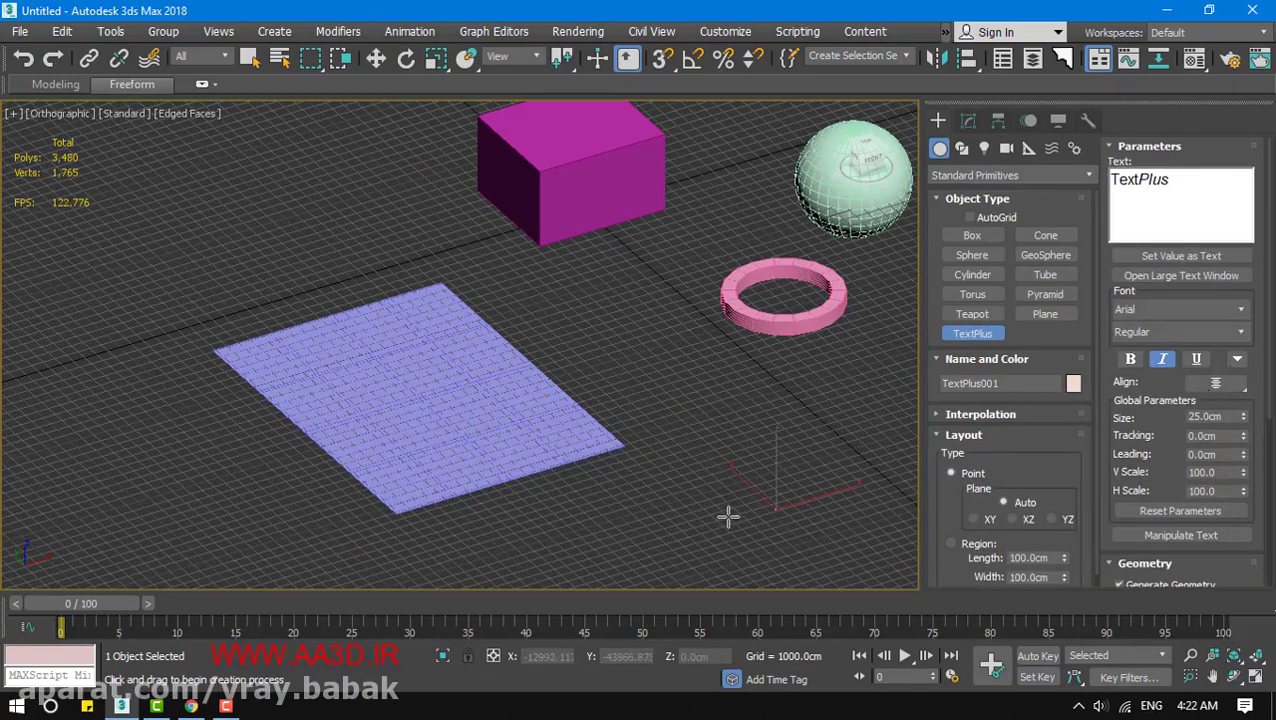
pyautogui.click(727, 516)
pyautogui.scroll(8, 757, 519)
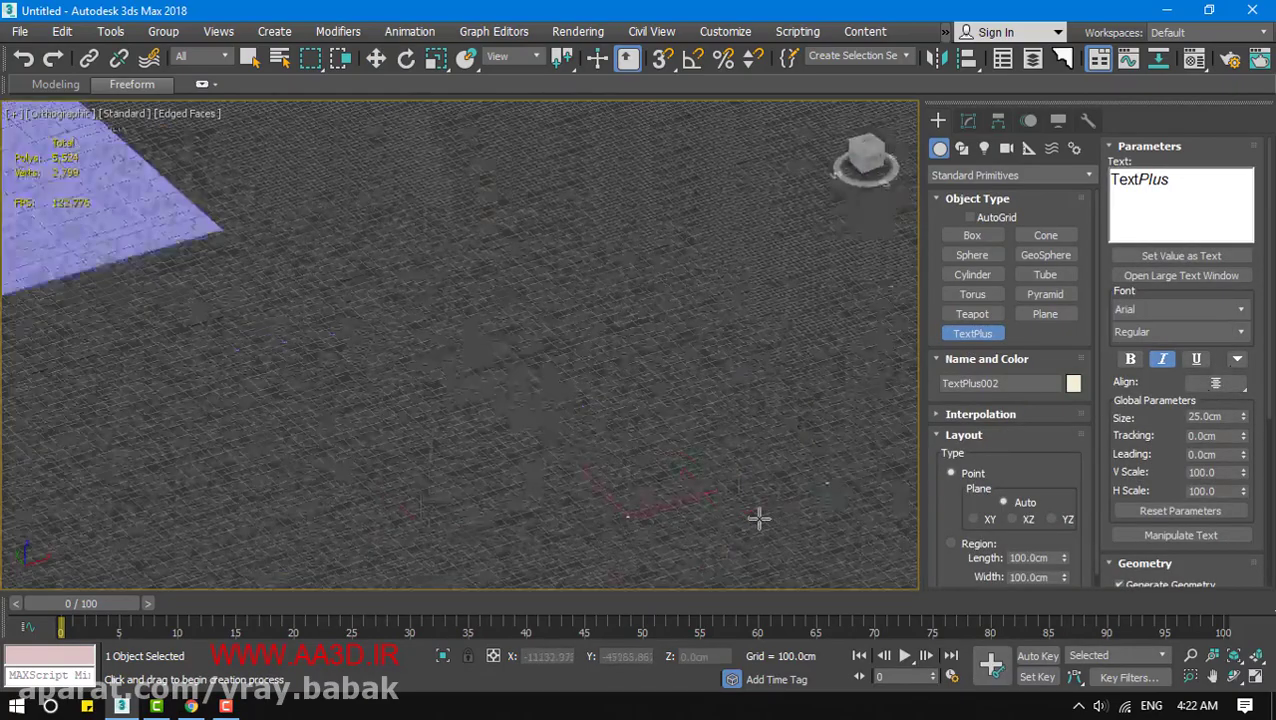
pyautogui.moveTo(620, 515); pyautogui.dragTo(582, 417, button='middle')
pyautogui.scroll(-8, 582, 417)
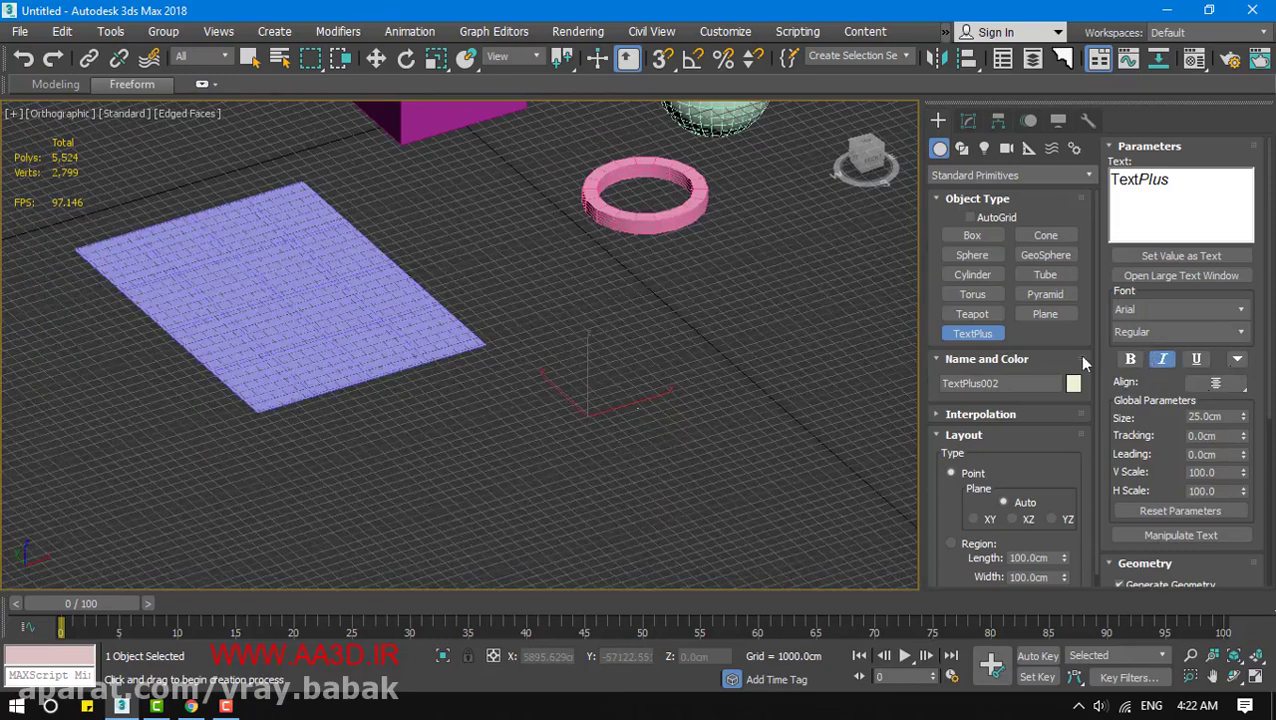
# Select both text objects and delete them
pyautogui.moveTo(804, 355); pyautogui.dragTo(800, 410, button='middle')
pyautogui.rightClick(616, 441)
pyautogui.moveTo(615, 342)
pyautogui.mouseDown()
pyautogui.moveTo(656, 540)
pyautogui.moveTo(470, 549)
pyautogui.mouseUp()
pyautogui.press('Delete')
pyautogui.click(580, 540)
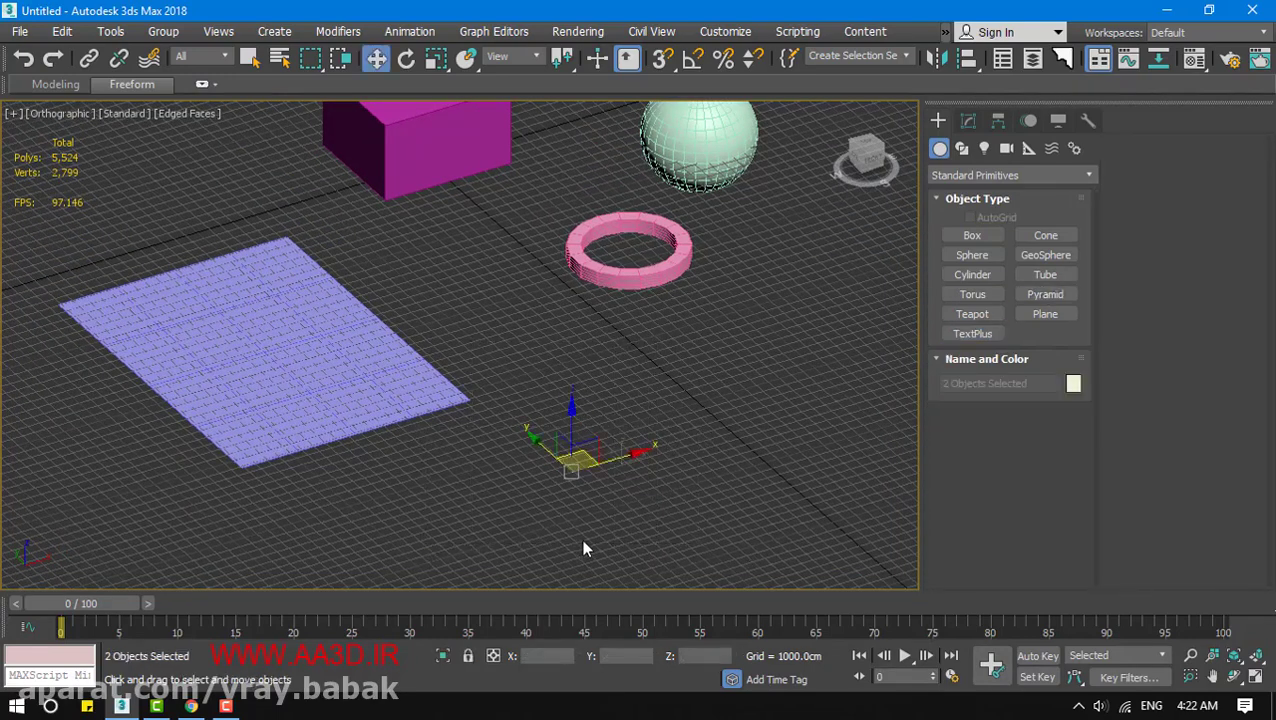
pyautogui.press('Delete')
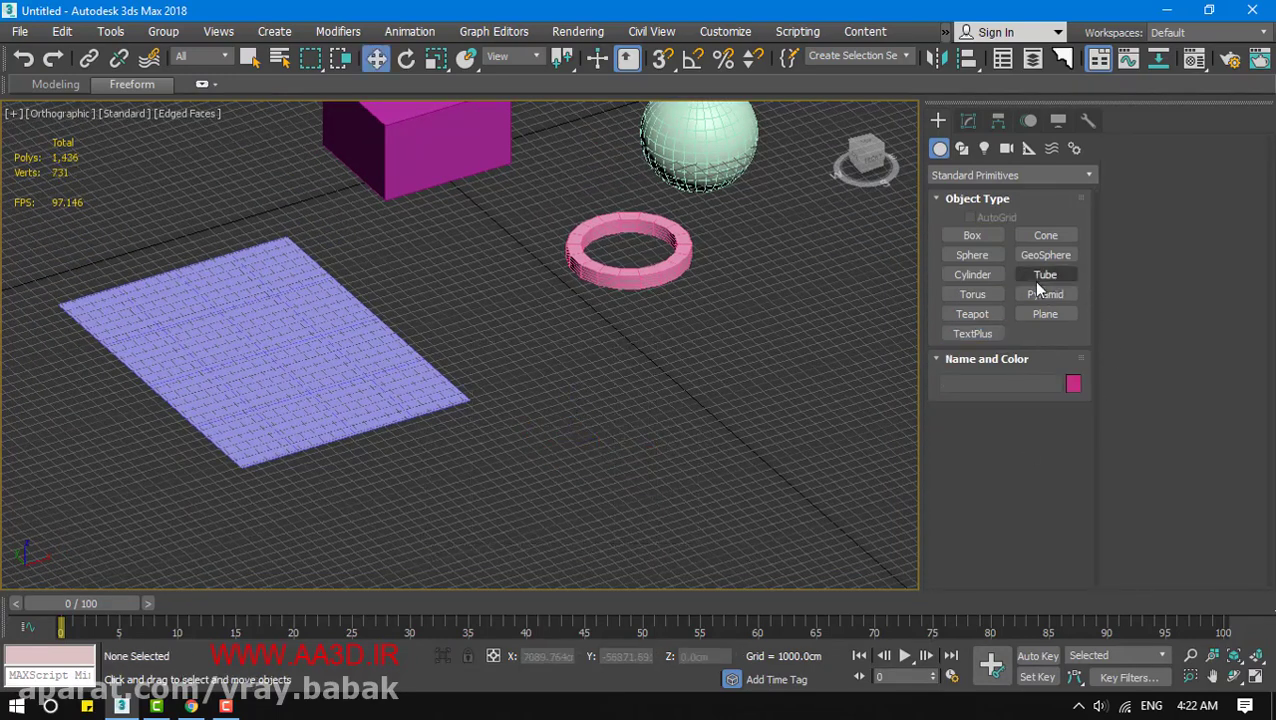
# Create a teapot in front of the tube, beside the plane
pyautogui.click(972, 314)
pyautogui.moveTo(726, 419); pyautogui.dragTo(729, 541)
pyautogui.rightClick(729, 541)
pyautogui.moveTo(523, 414); pyautogui.dragTo(563, 422, button='middle')
pyautogui.scroll(-3, 431, 437)
pyautogui.click(433, 521)
pyautogui.click(364, 430)
pyautogui.scroll(-1, 563, 422)
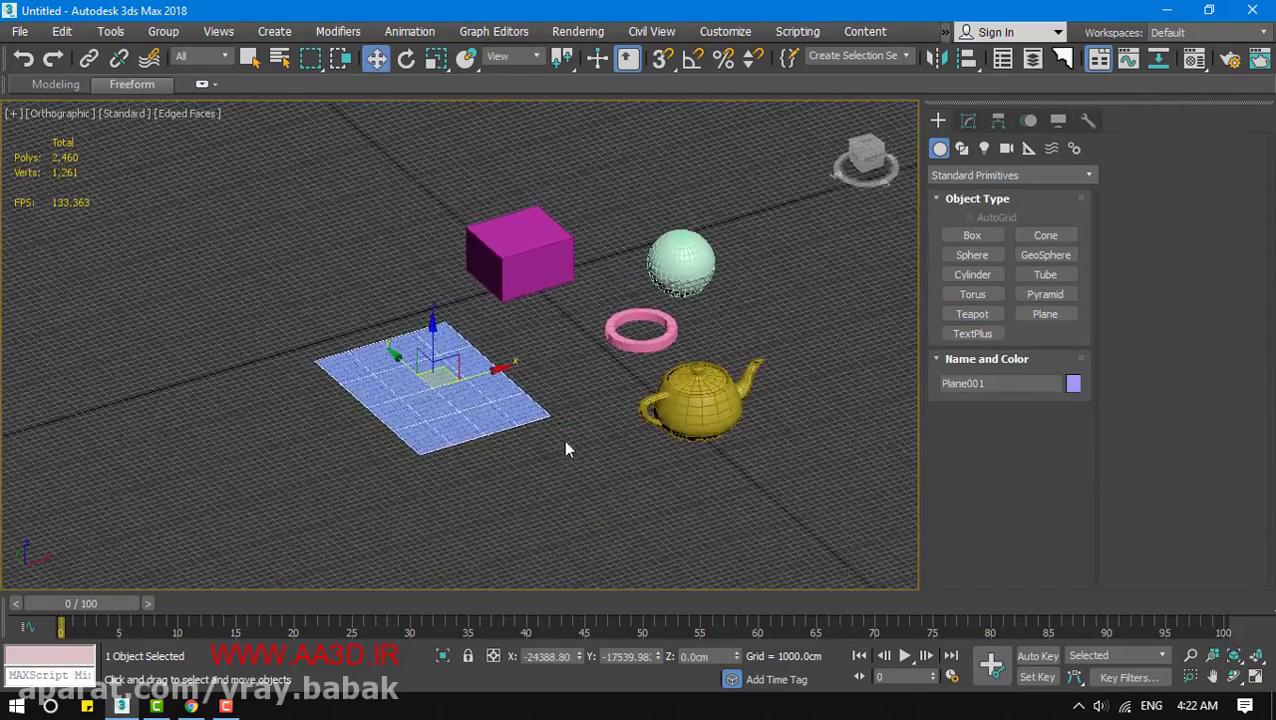
# Show all the objects in the top view and hide the grid
pyautogui.press('t')
pyautogui.press('z')
pyautogui.click(740, 484)
pyautogui.scroll(-6, 603, 384)
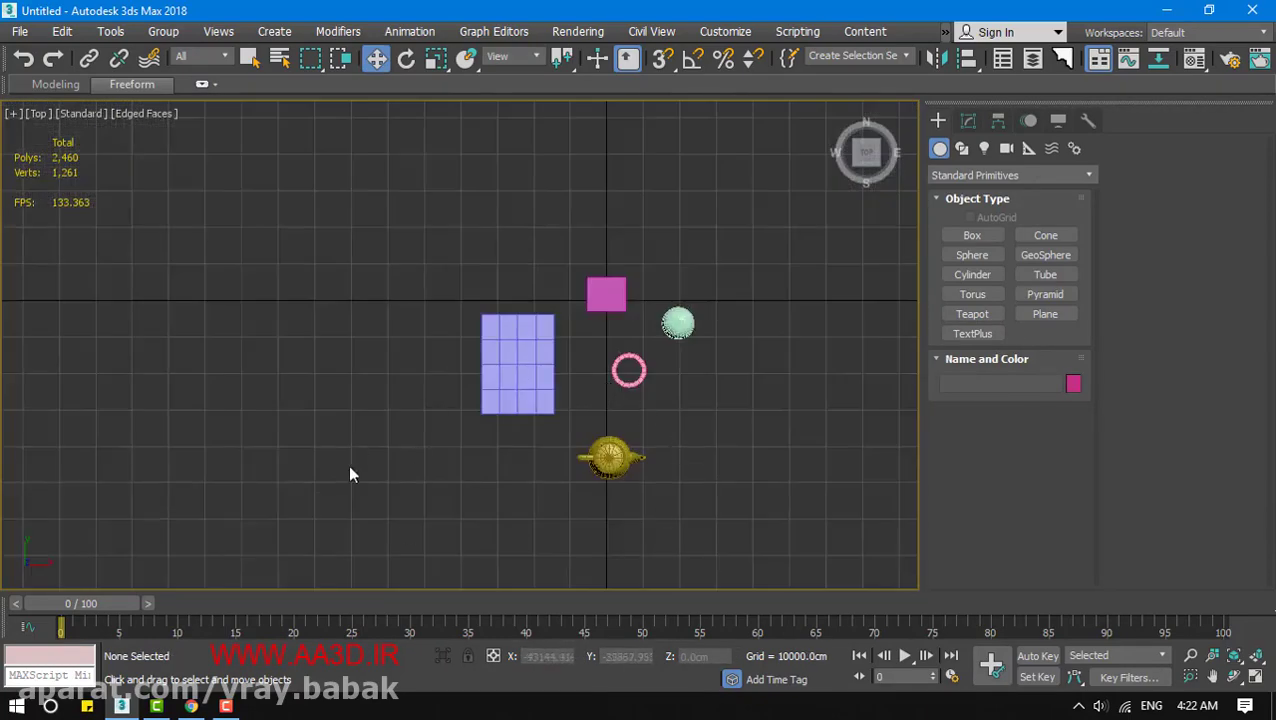
pyautogui.press('g')
# Move the plane to about X -1459 cm, Y -2303 cm so it lies beneath the box
pyautogui.click(495, 360)
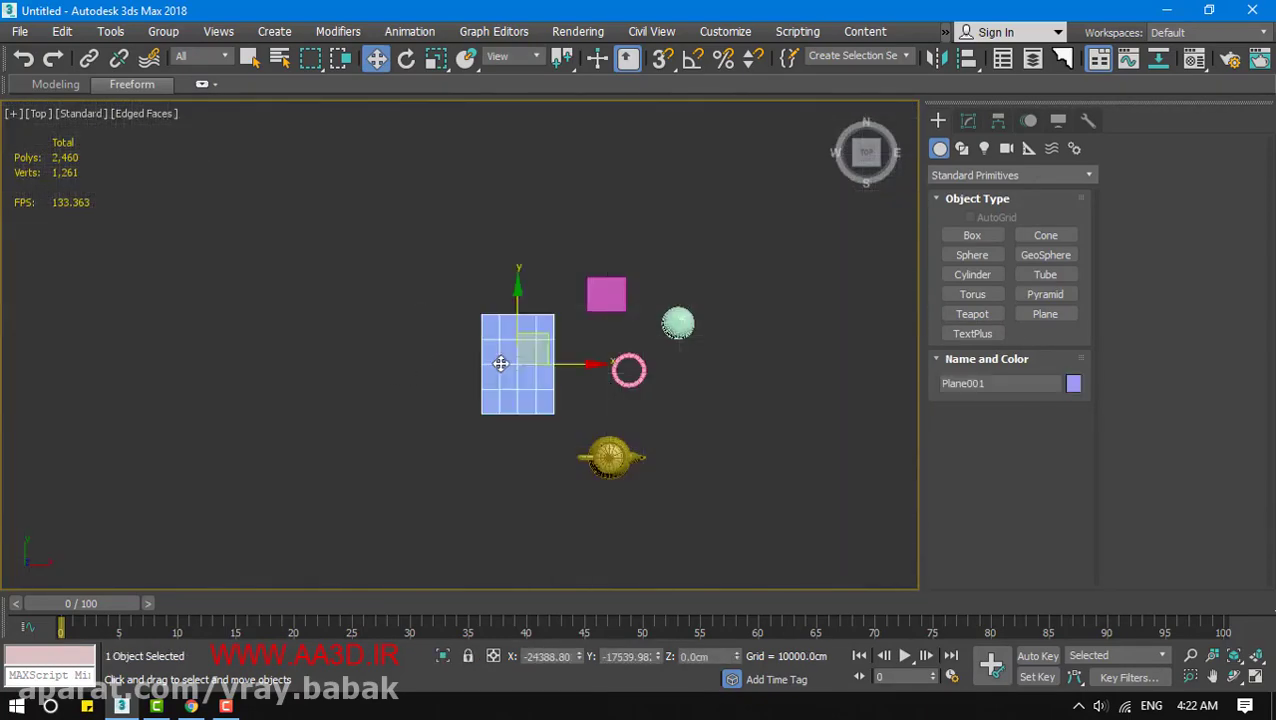
pyautogui.scroll(2, 506, 420)
pyautogui.moveTo(541, 317); pyautogui.dragTo(664, 236)
pyautogui.click(655, 229)
pyautogui.click(625, 307)
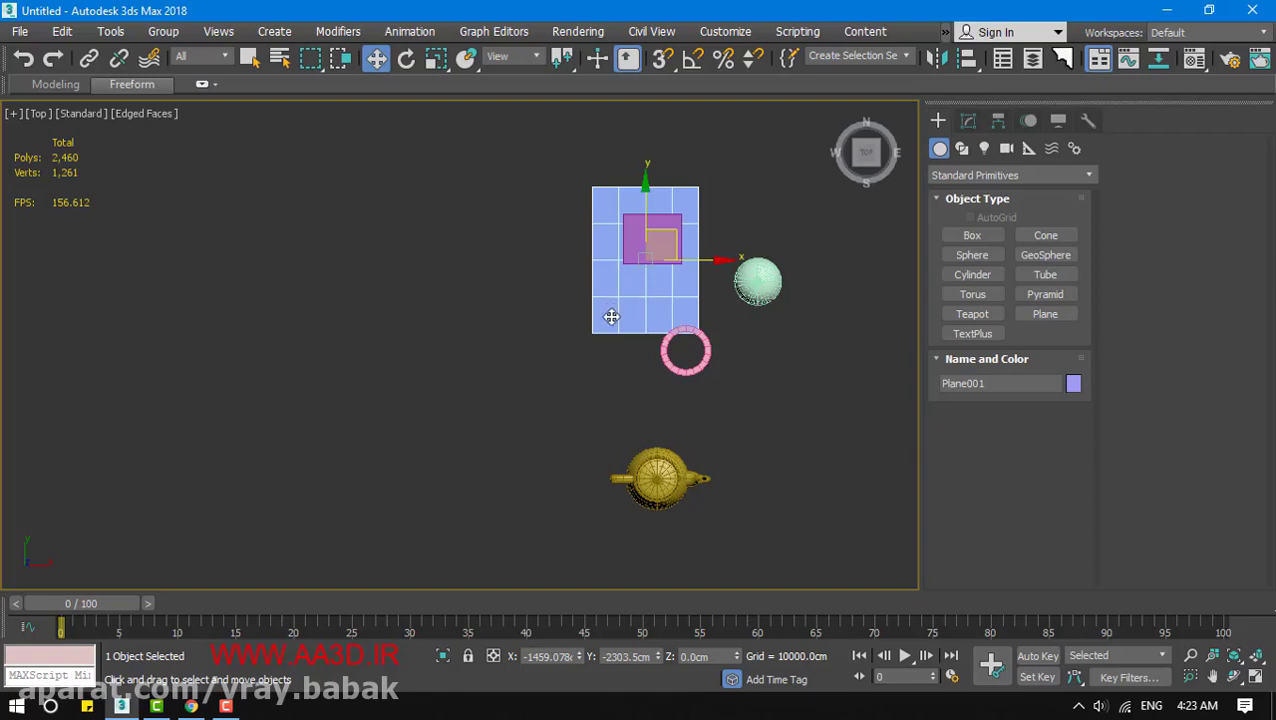
# Select the plane beneath the box and hide it with Hide Selection
pyautogui.click(556, 326)
pyautogui.click(643, 288)
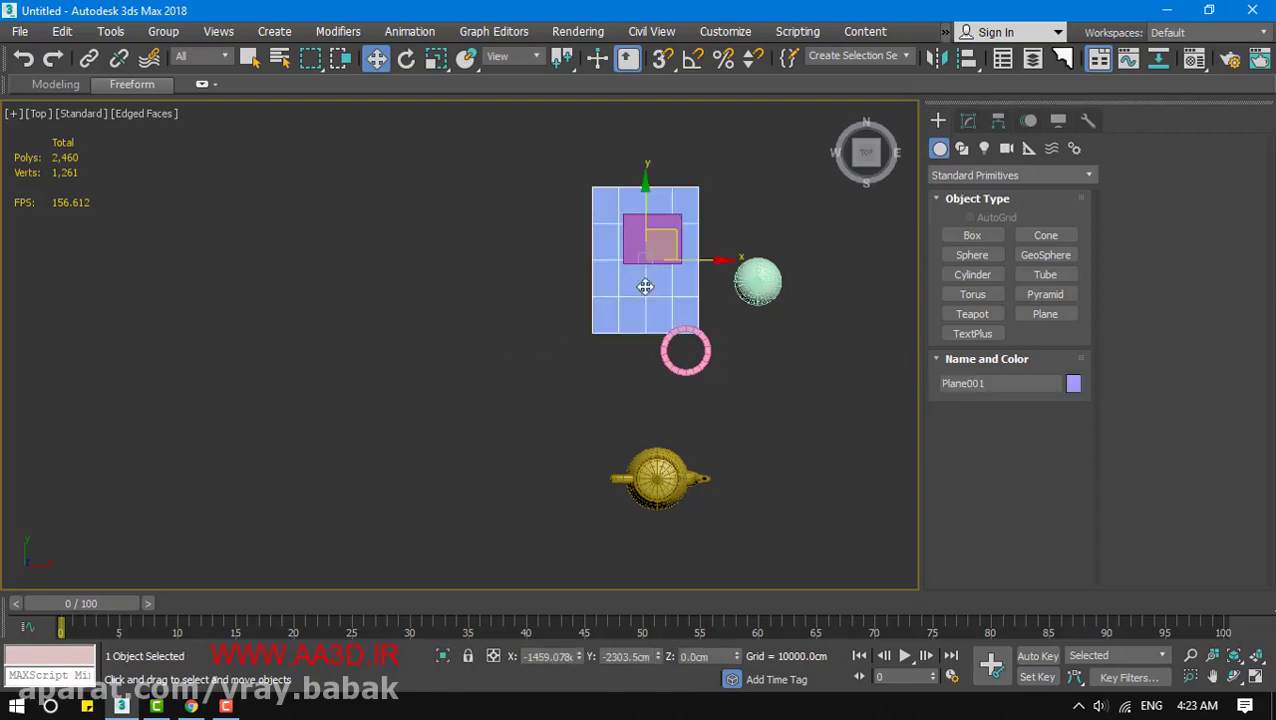
pyautogui.click(454, 371)
pyautogui.click(660, 298)
pyautogui.rightClick(635, 296)
pyautogui.click(535, 262)
pyautogui.rightClick(605, 292)
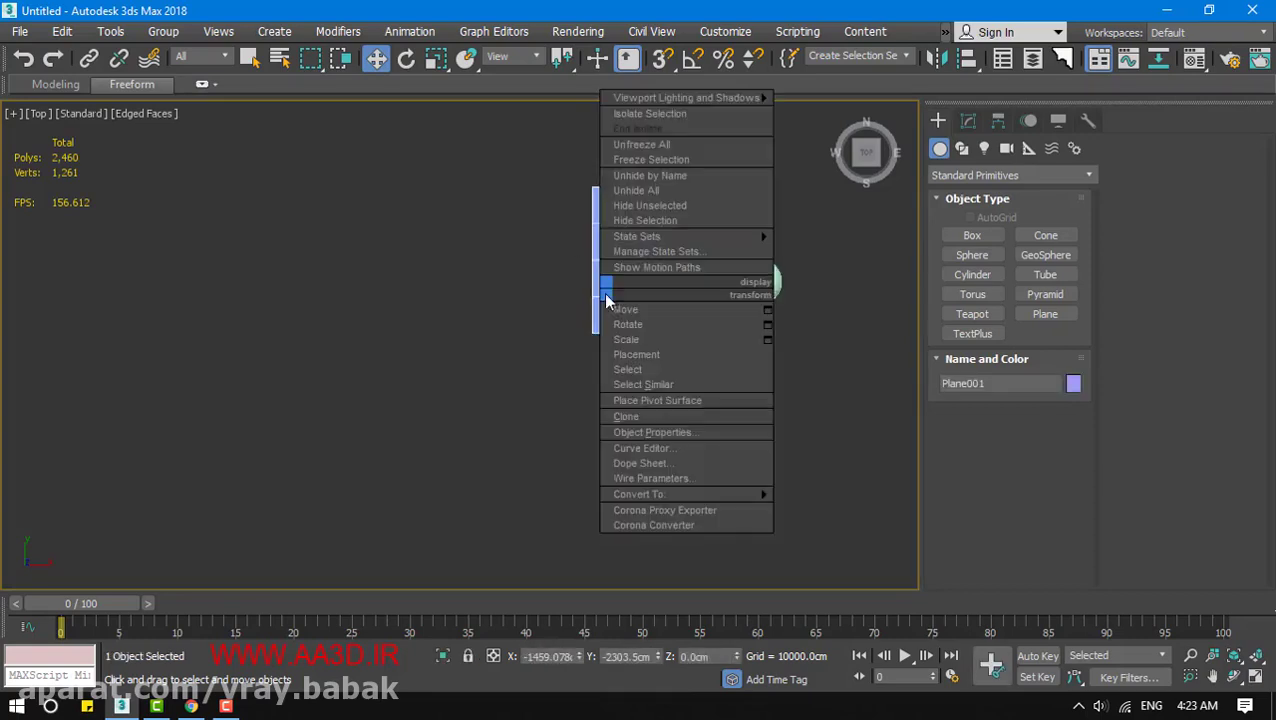
pyautogui.click(626, 221)
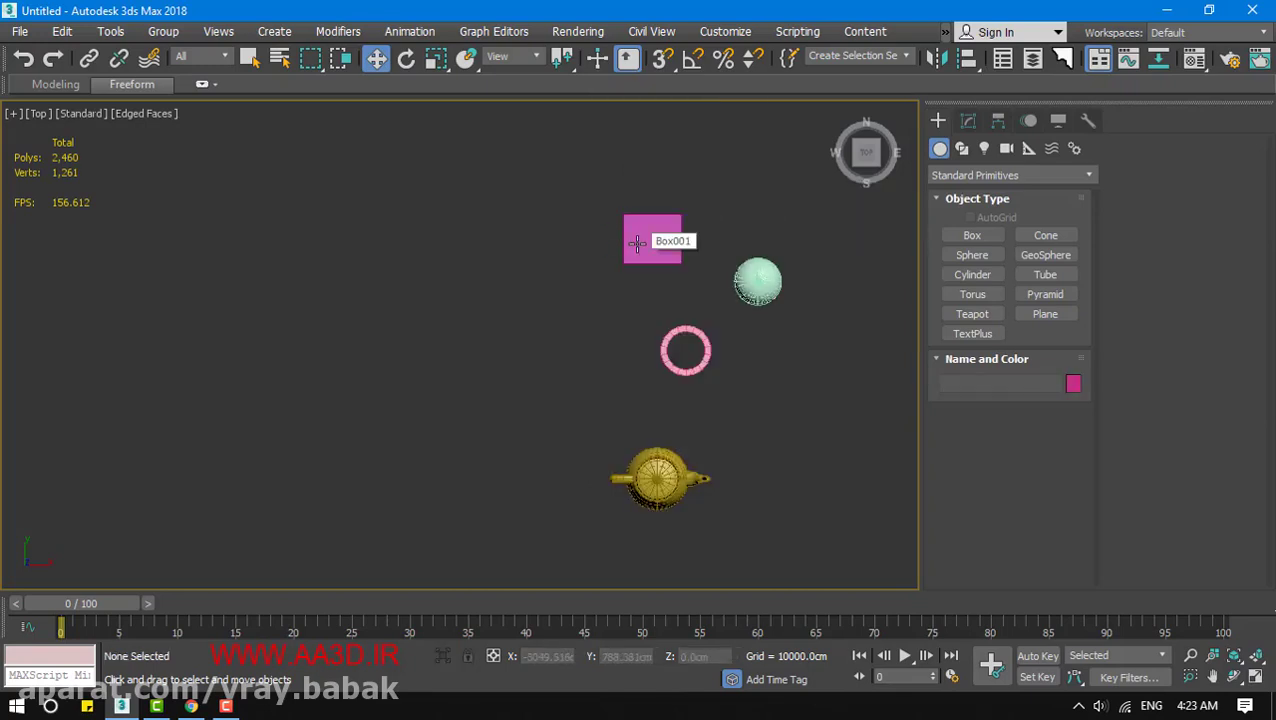
# Hide the box, and unhide all the hidden objects in the scene
pyautogui.rightClick(565, 225)
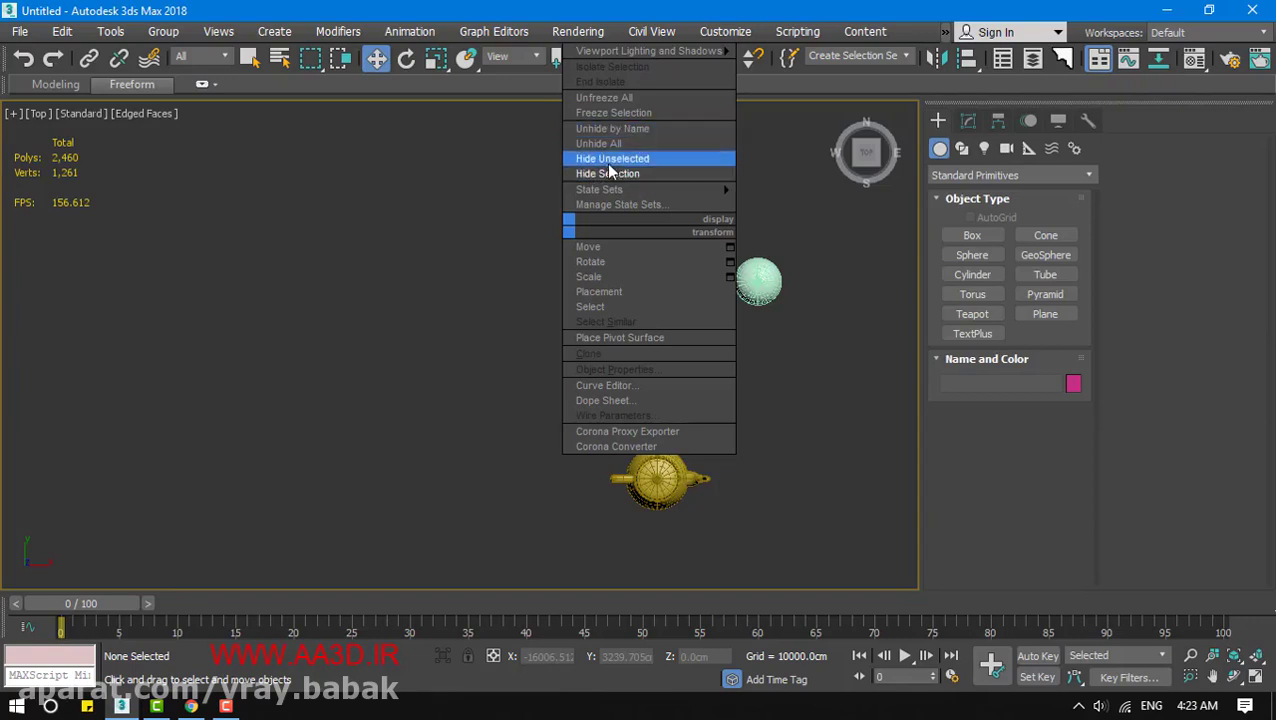
pyautogui.click(602, 158)
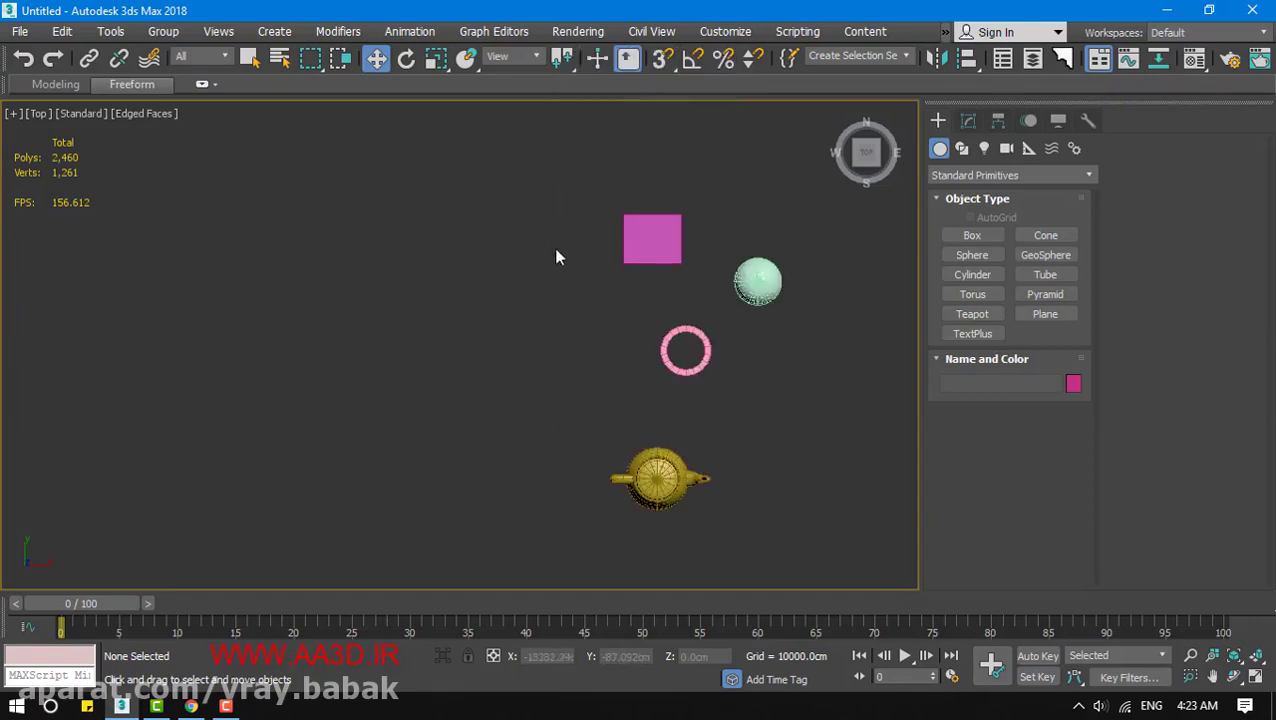
pyautogui.click(650, 233)
pyautogui.rightClick(653, 238)
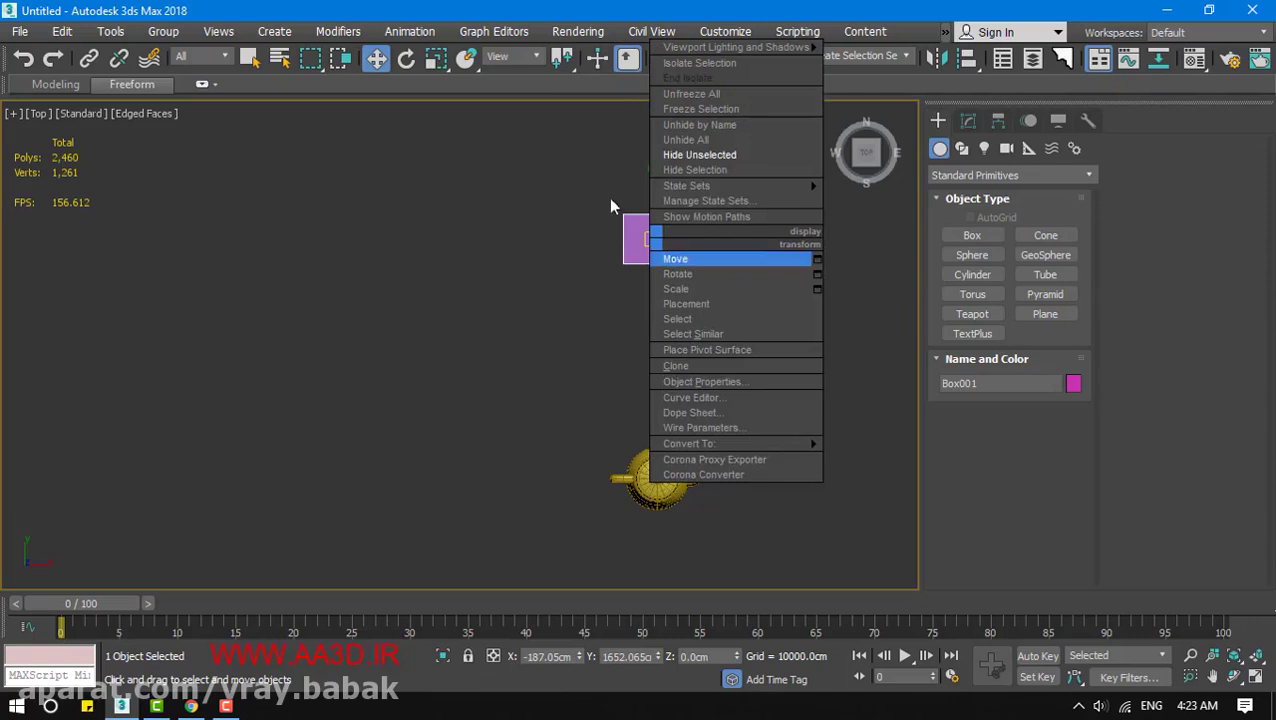
pyautogui.click(692, 170)
pyautogui.rightClick(620, 256)
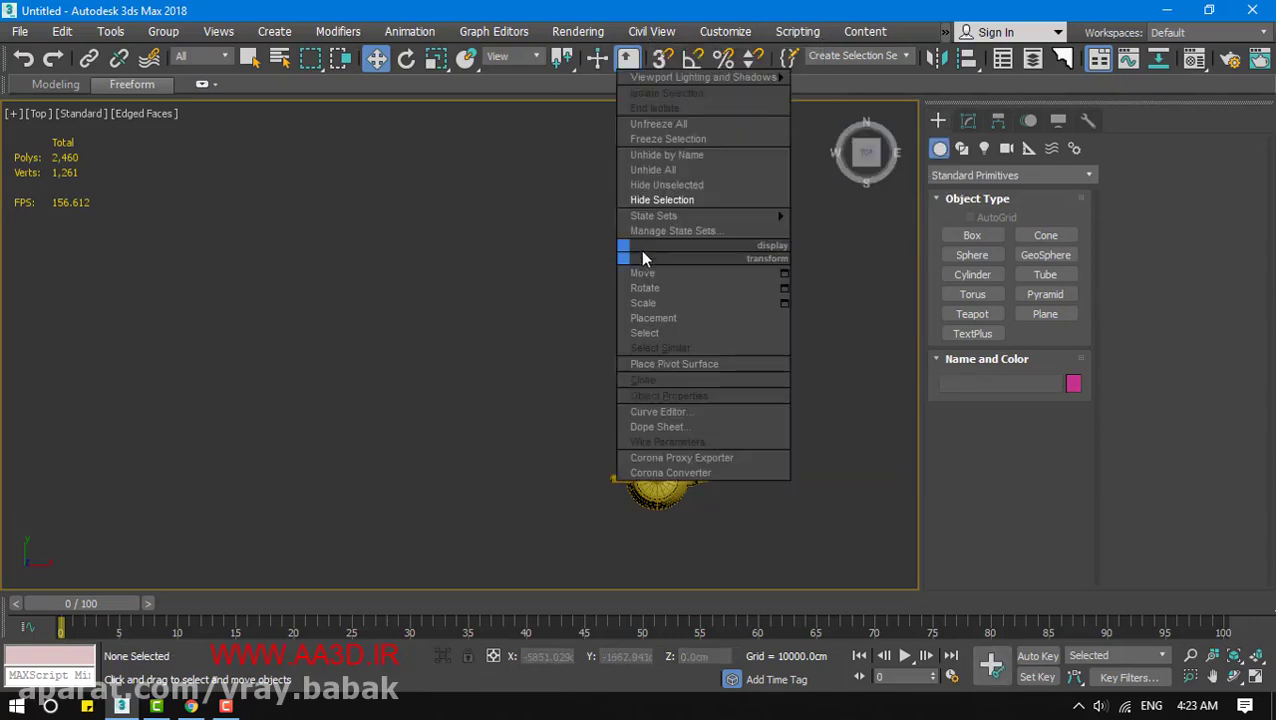
pyautogui.click(655, 172)
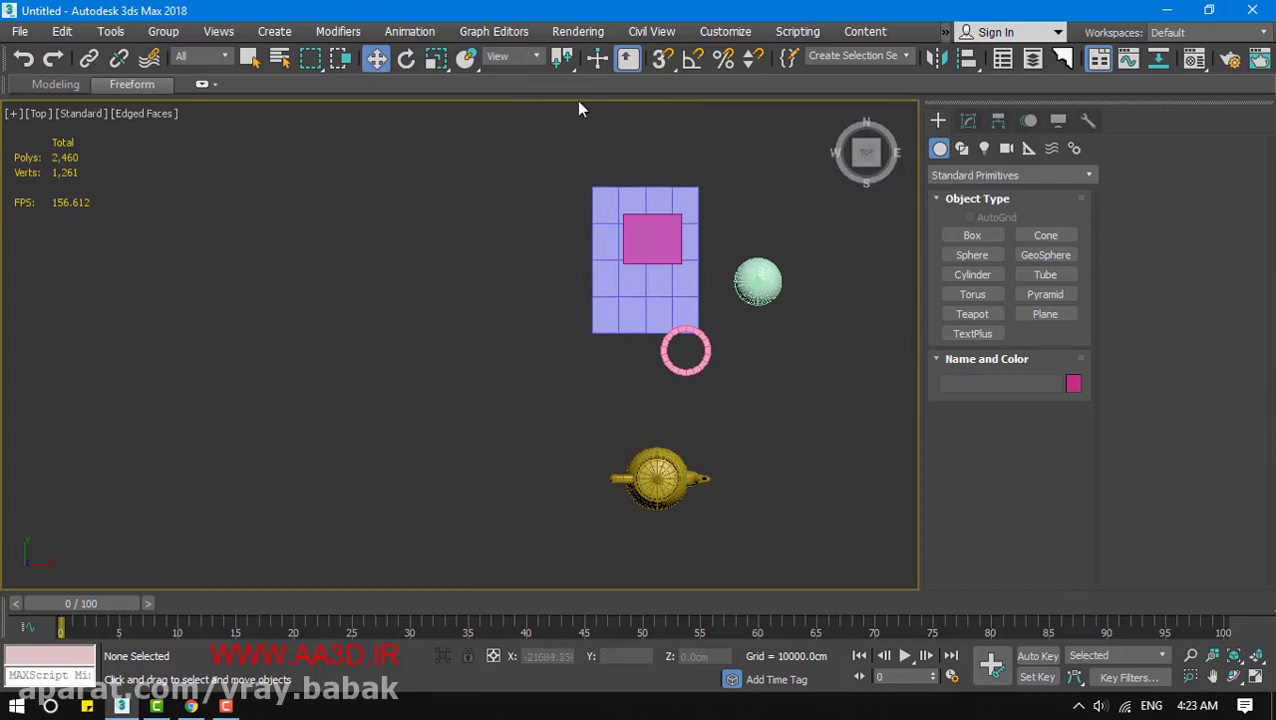
# Select every object except the teapot and hide the selection
pyautogui.moveTo(779, 358); pyautogui.dragTo(775, 362)
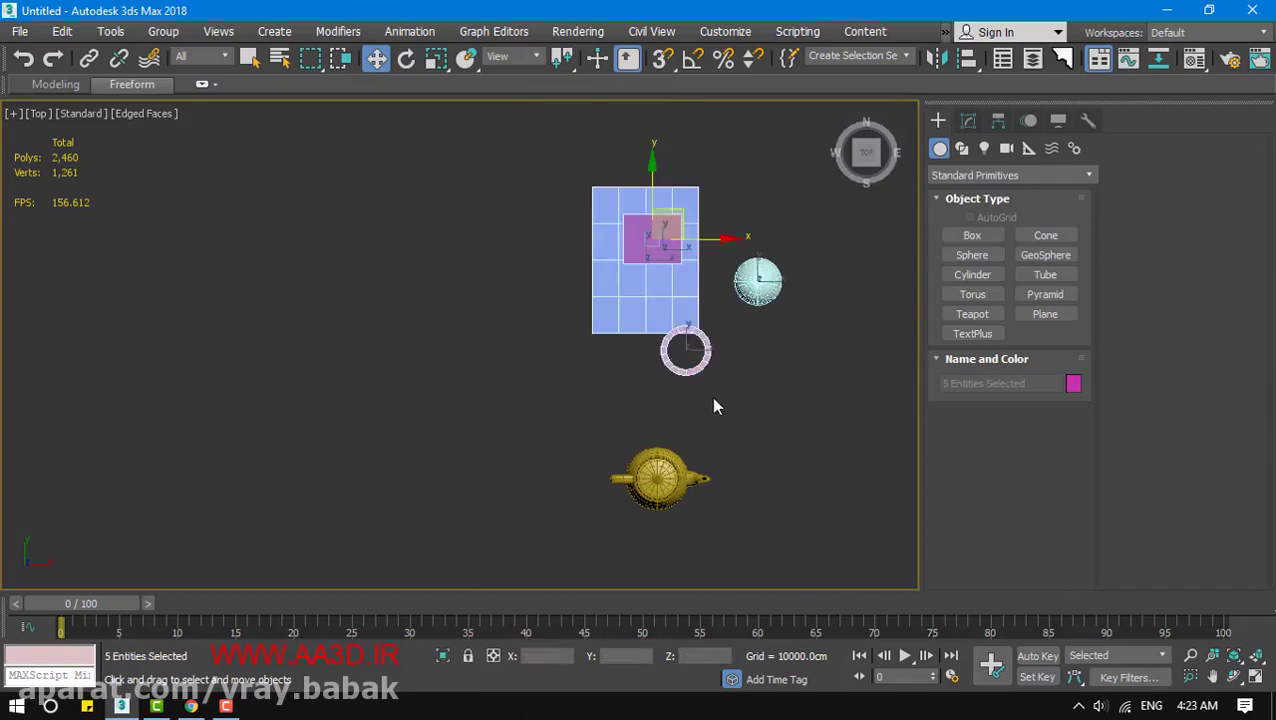
pyautogui.rightClick(676, 350)
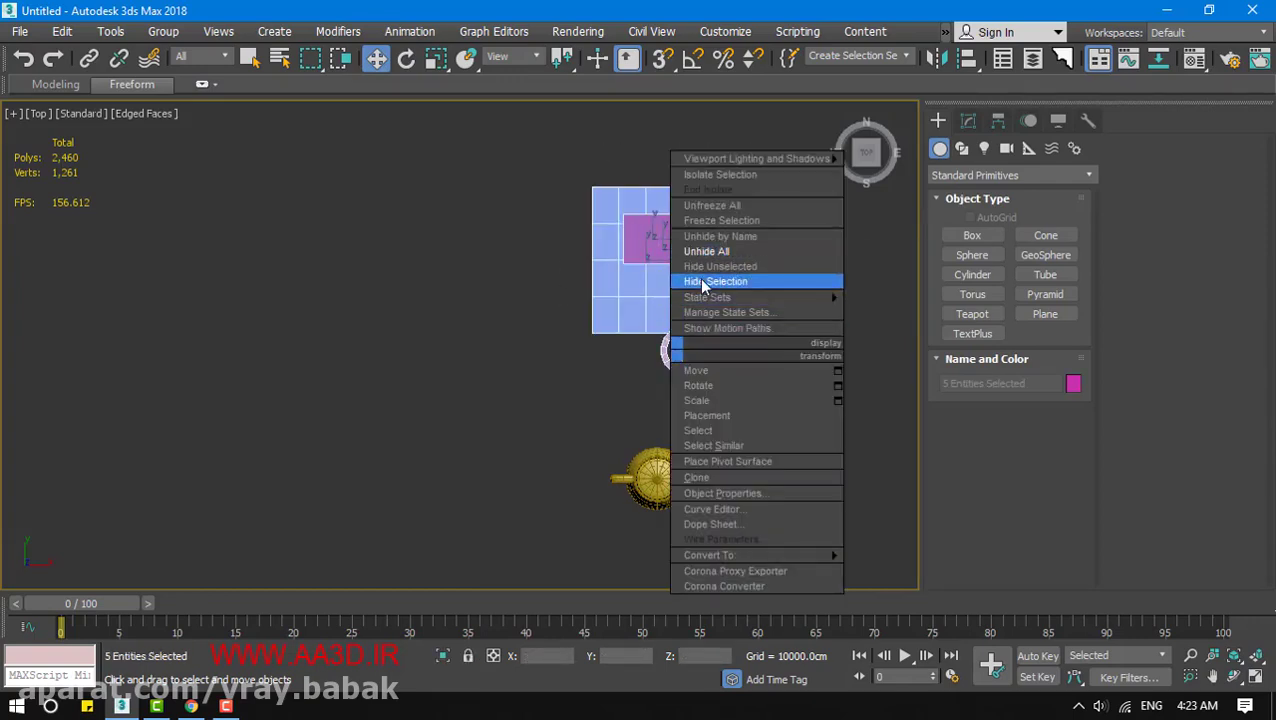
pyautogui.click(688, 281)
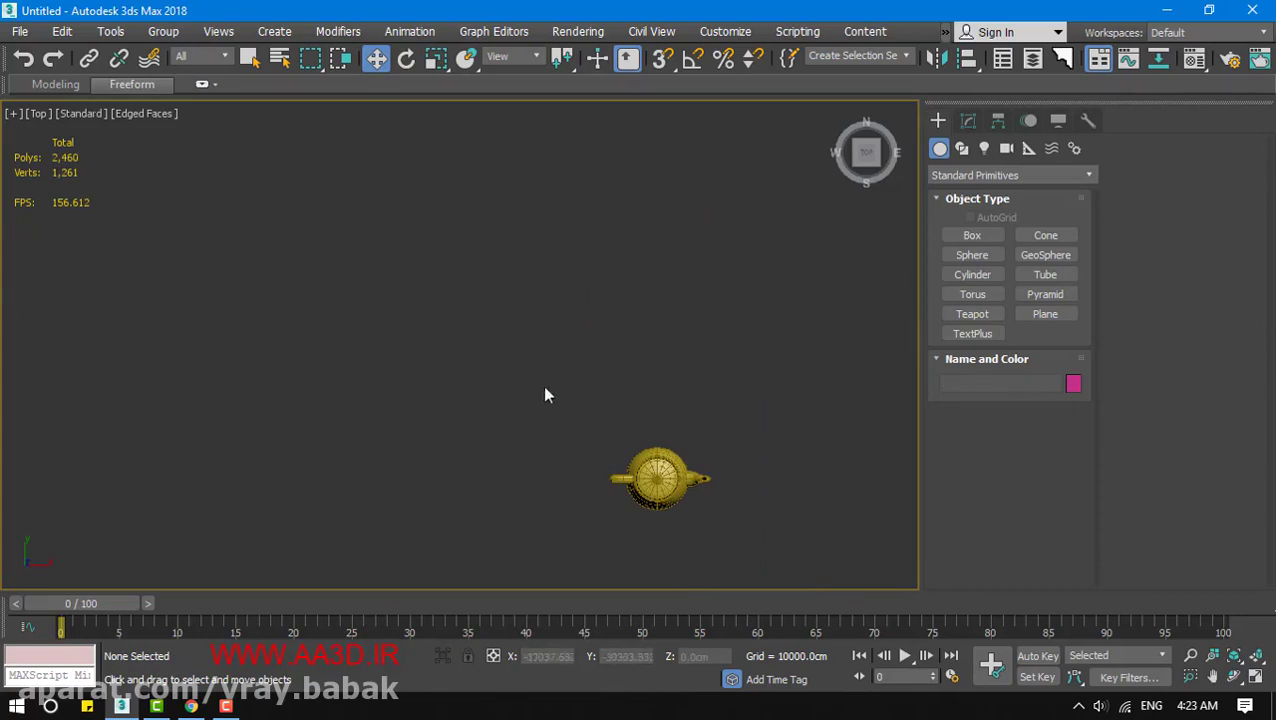
# Use Unhide by Name to make Plane001 and Box001 visible again
pyautogui.rightClick(567, 295)
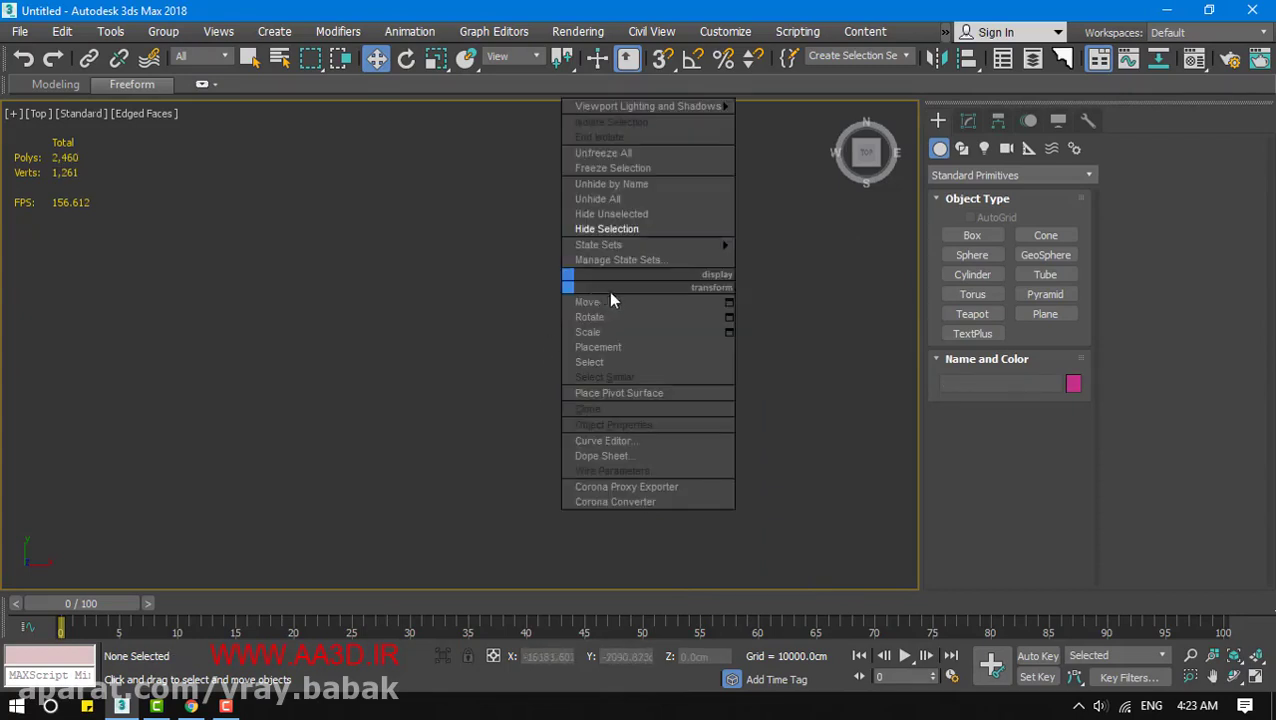
pyautogui.click(607, 186)
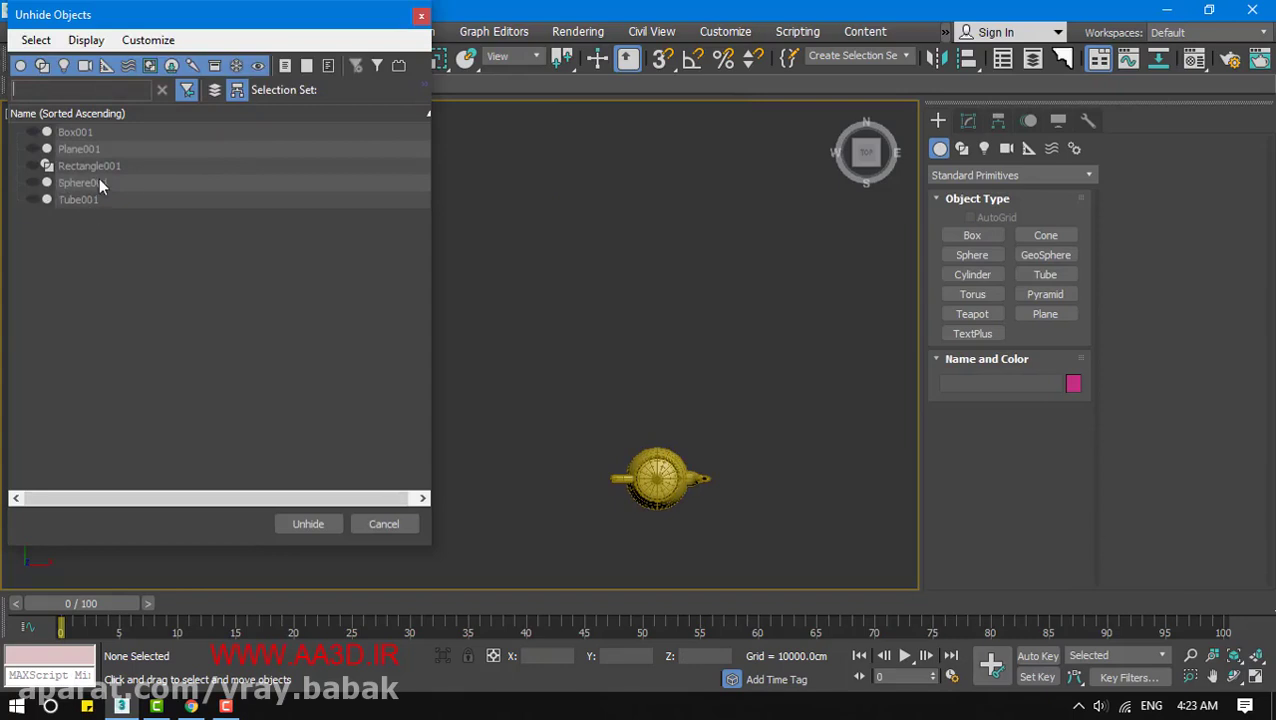
pyautogui.click(33, 149)
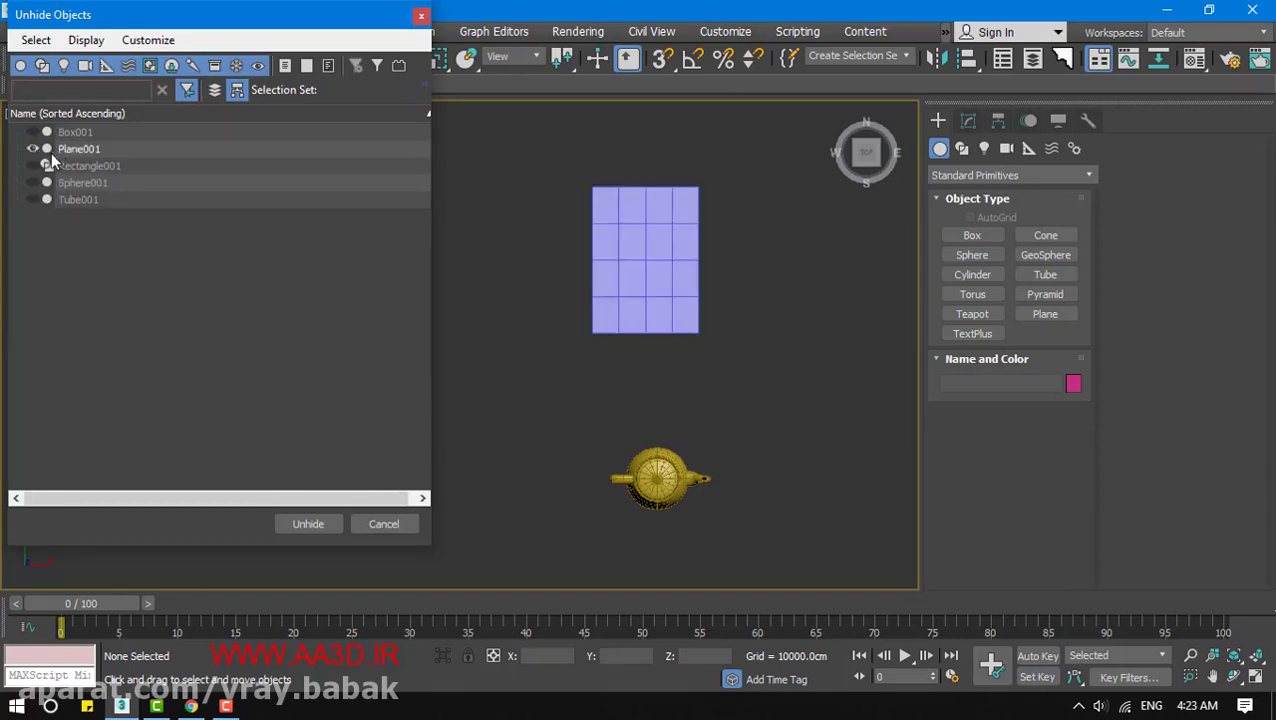
pyautogui.click(33, 132)
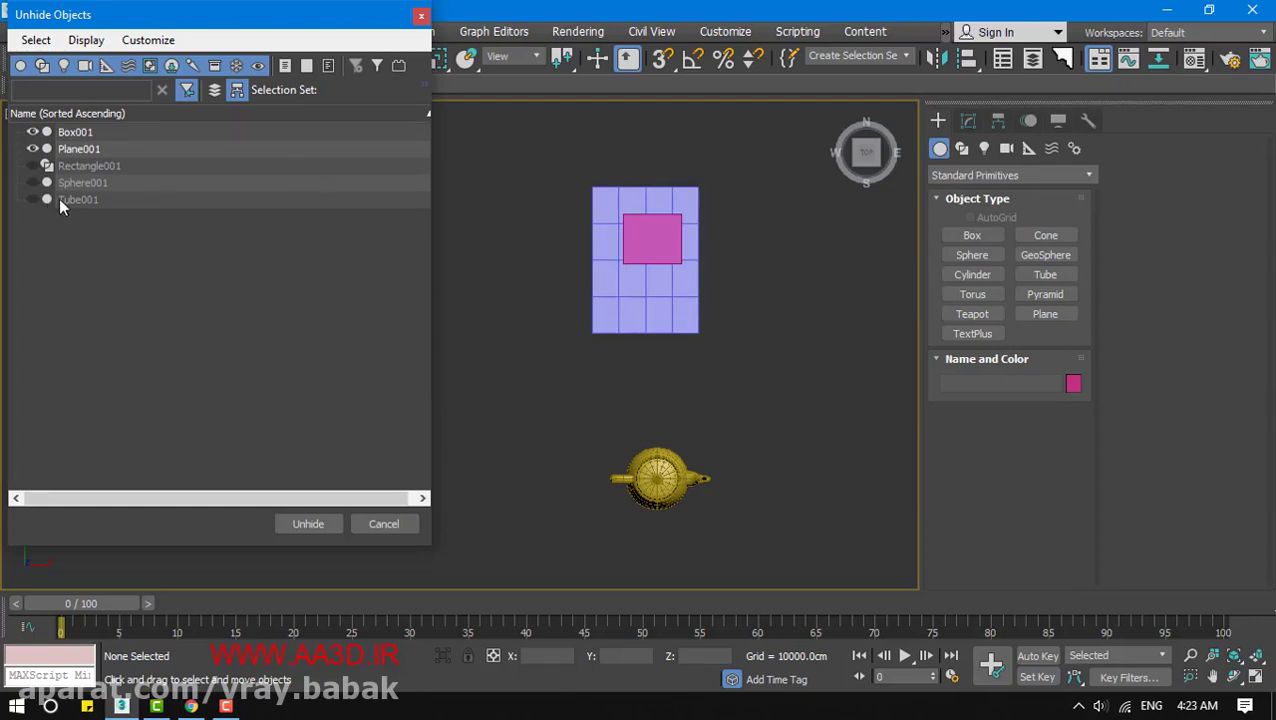
# Close the unhide dialog and clone the box into three copies stepping diagonally down the plane
pyautogui.click(330, 523)
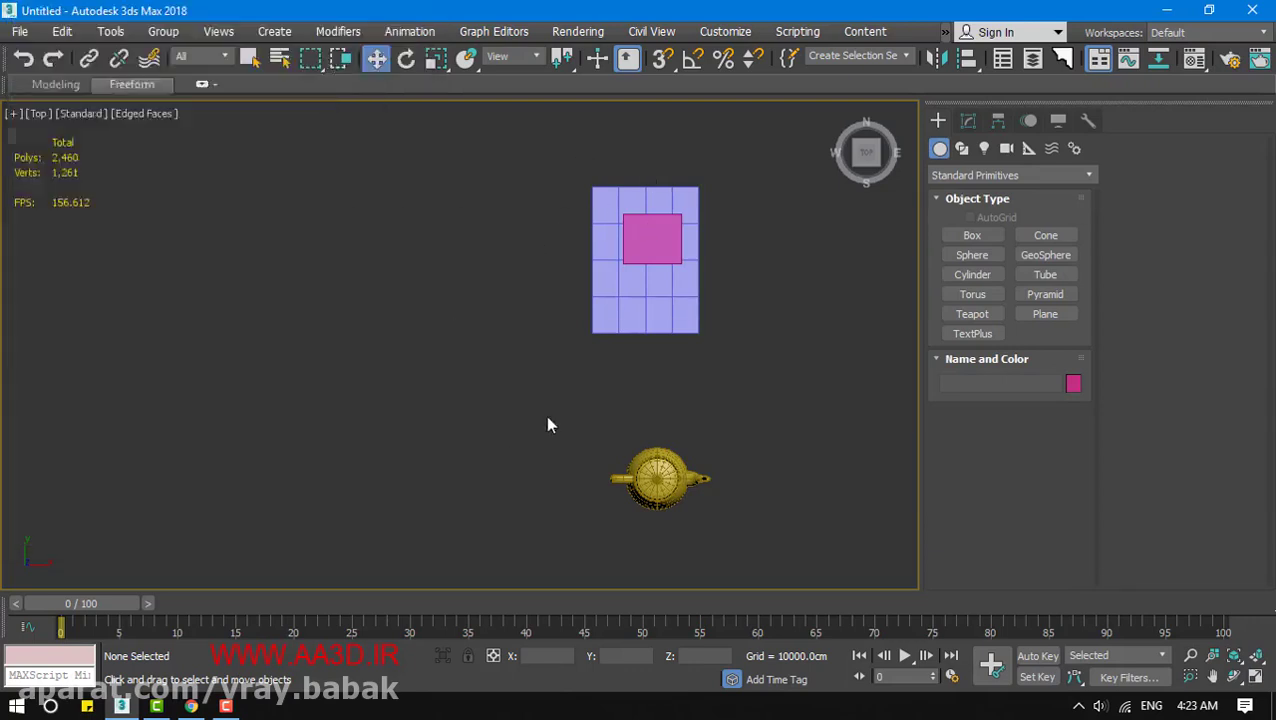
pyautogui.click(682, 230)
pyautogui.keyDown('shift'); pyautogui.moveTo(682, 230); pyautogui.dragTo(663, 276); pyautogui.keyUp('shift')
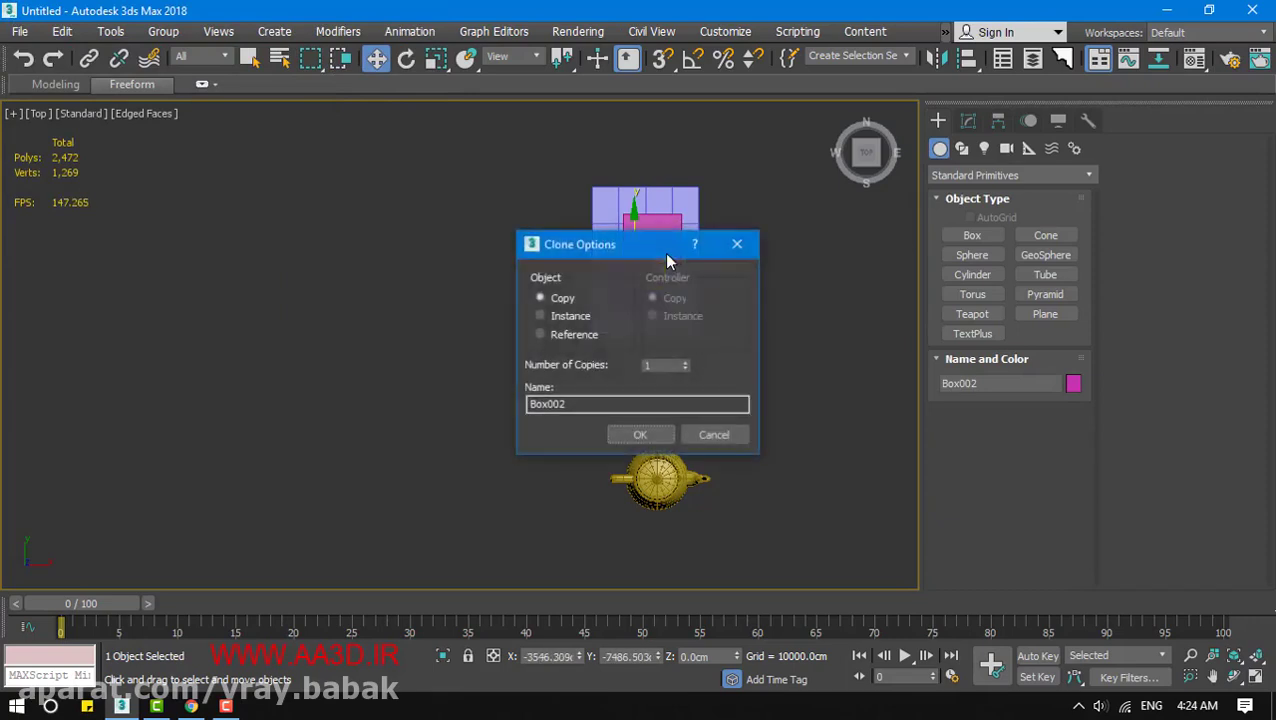
pyautogui.click(685, 363)
pyautogui.click(685, 363)
pyautogui.click(654, 434)
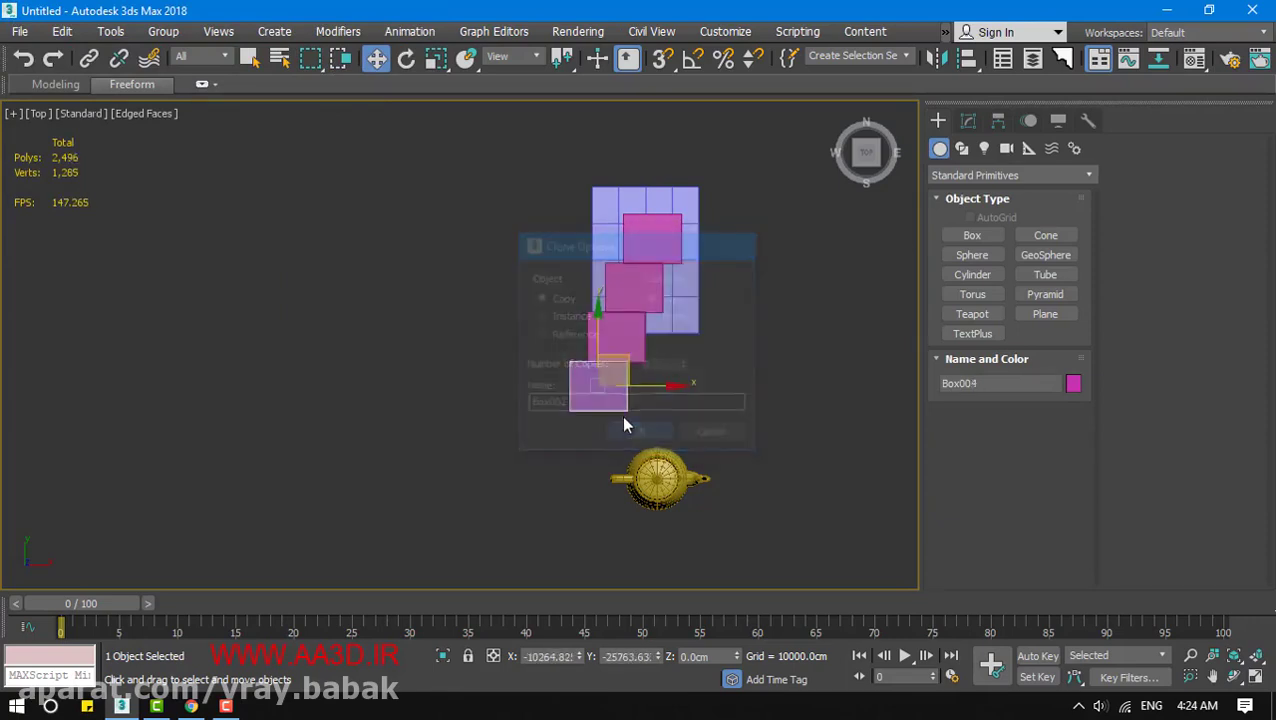
# Move the plane beneath the four boxes and scale it uniformly to about 176 percent
pyautogui.click(511, 377)
pyautogui.moveTo(669, 323); pyautogui.dragTo(640, 410)
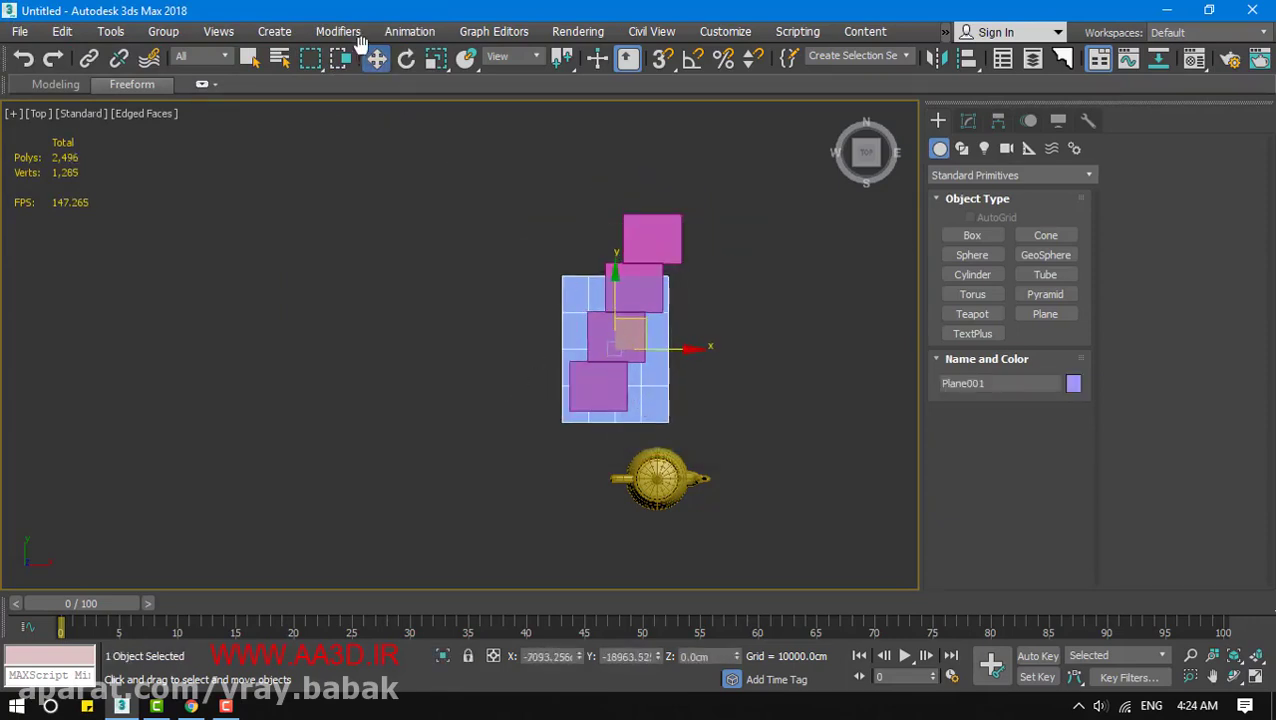
pyautogui.click(436, 57)
pyautogui.moveTo(633, 334); pyautogui.dragTo(725, 255)
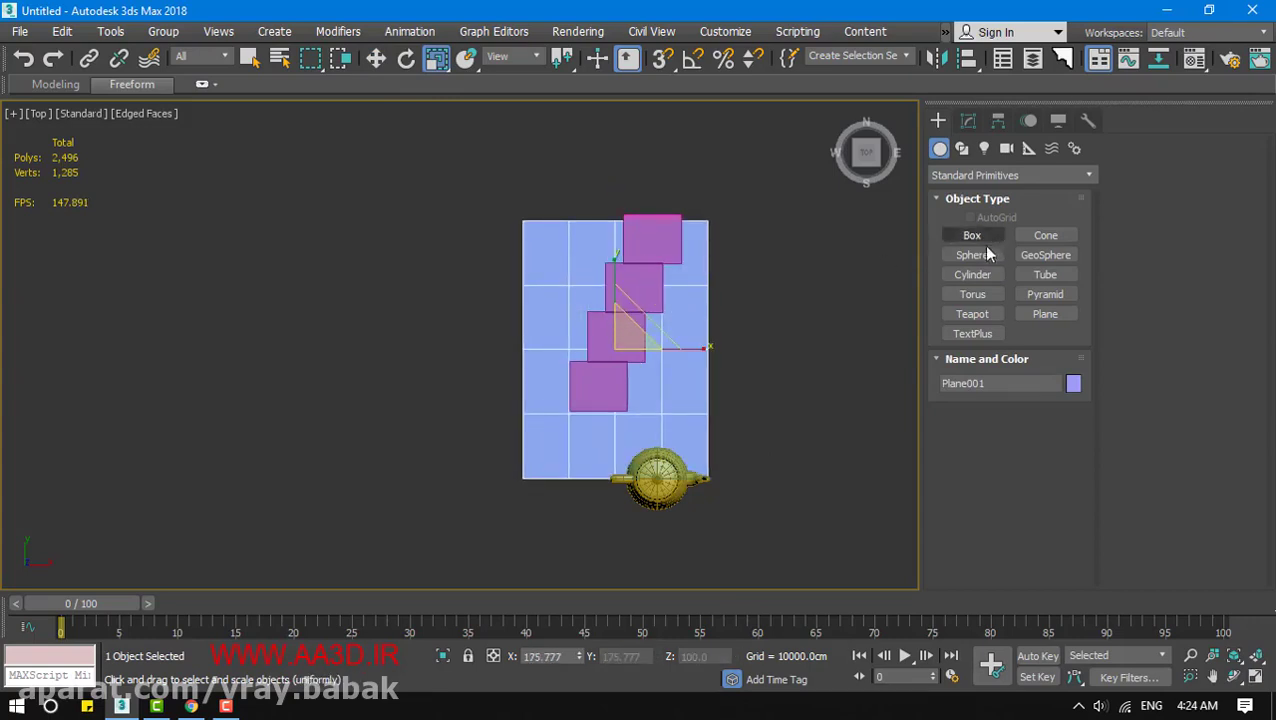
# Select the plane, the four boxes and the teapot together and hide them with Hide Selection
pyautogui.click(644, 299)
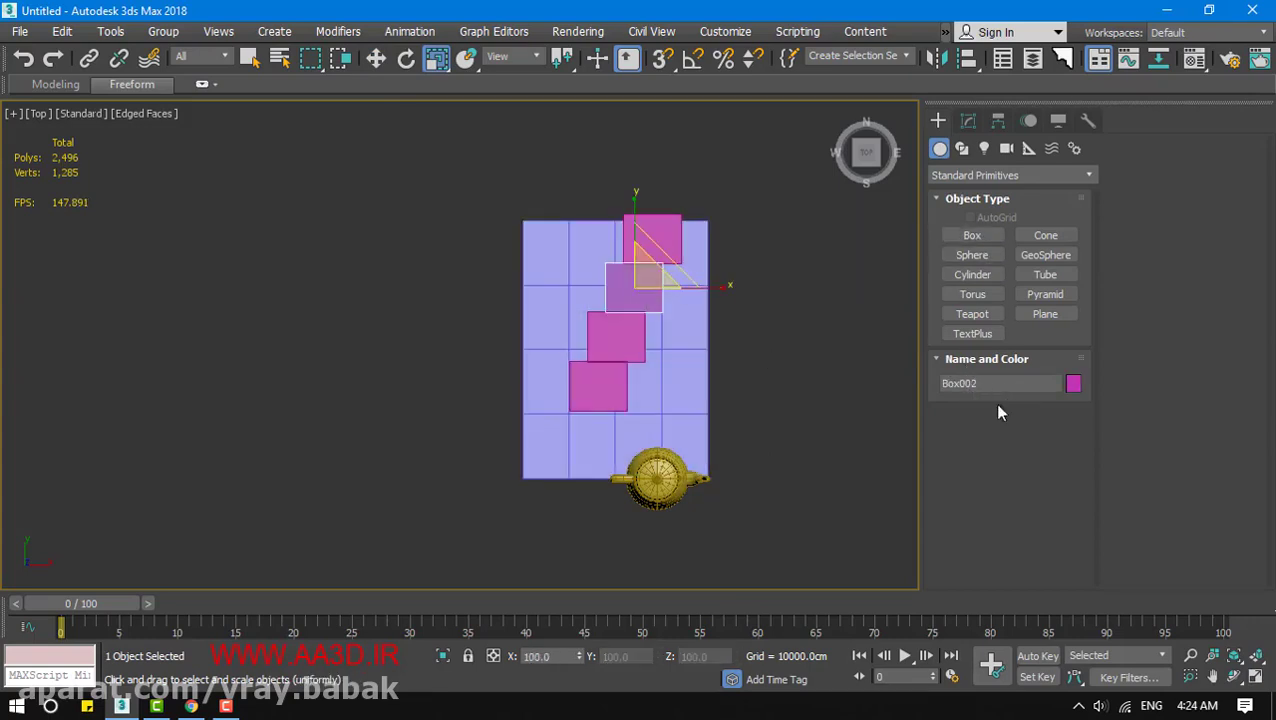
pyautogui.click(607, 433)
pyautogui.moveTo(441, 165); pyautogui.dragTo(783, 561)
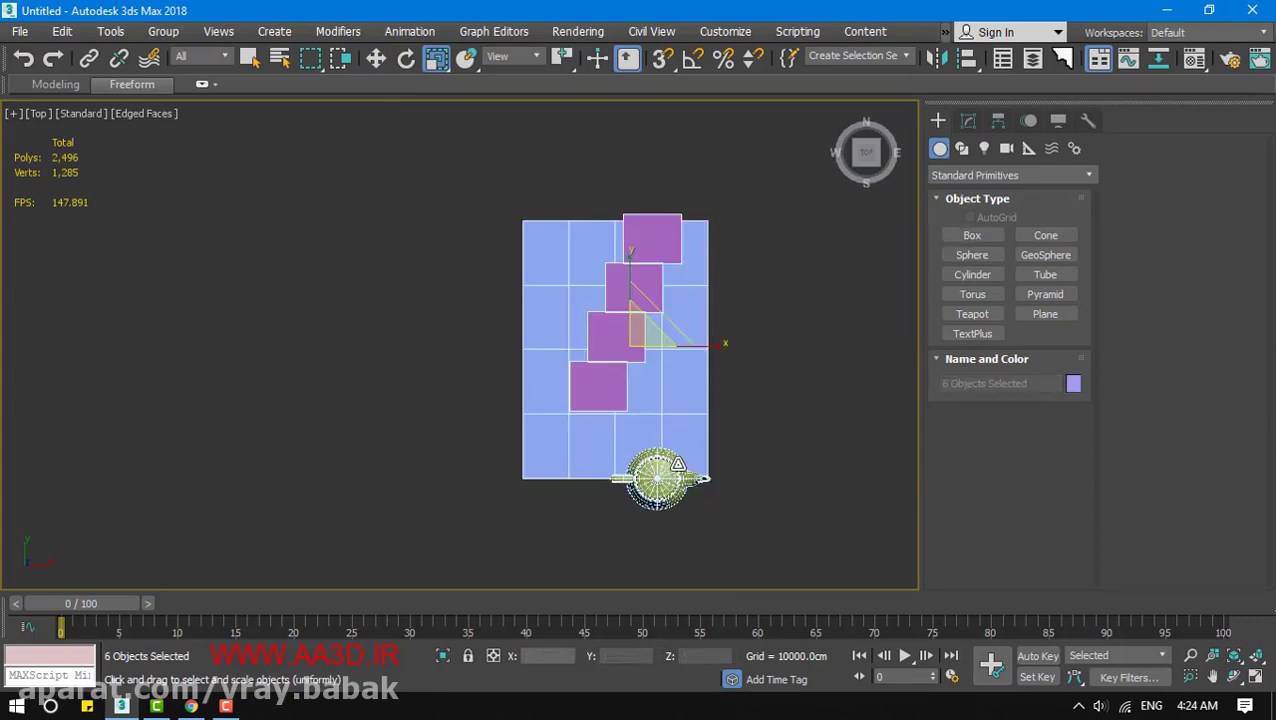
pyautogui.rightClick(655, 425)
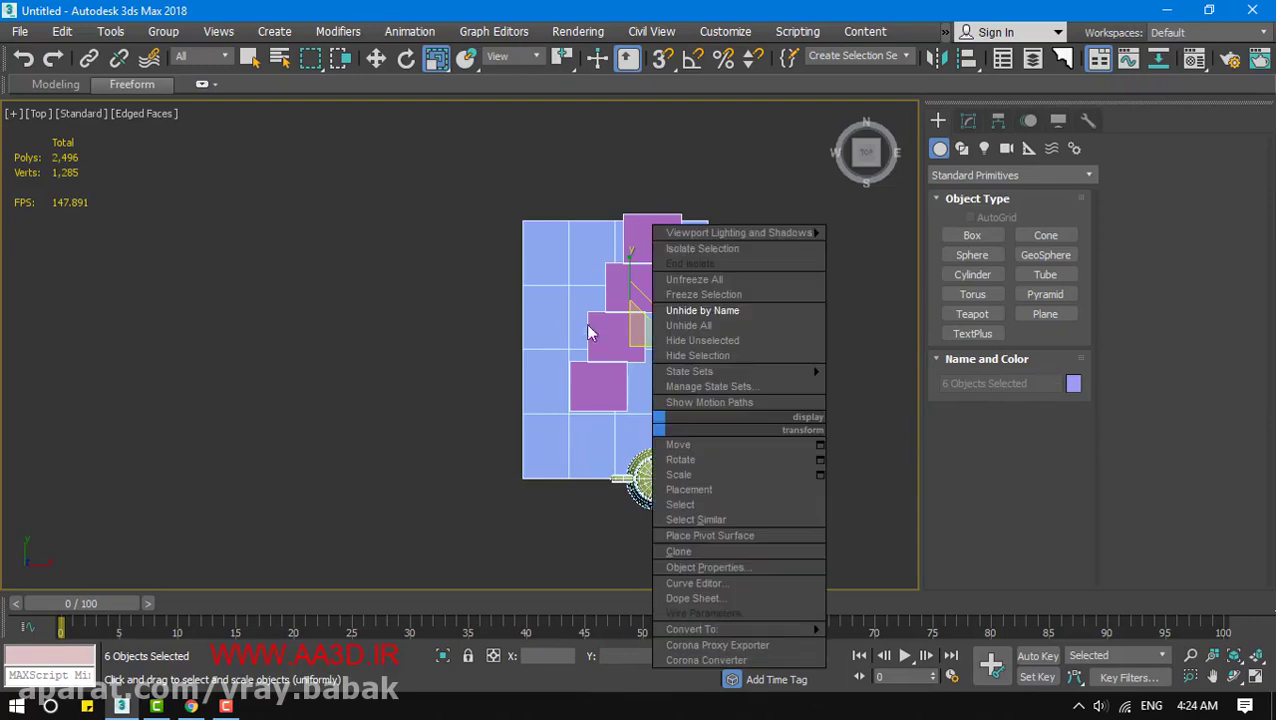
pyautogui.click(730, 357)
# Use Unhide by Name to show Box001 to Box004, Plane001, Rectangle001, Sphere001, Teapot001 and Tube001, and close the dialog
pyautogui.rightClick(587, 409)
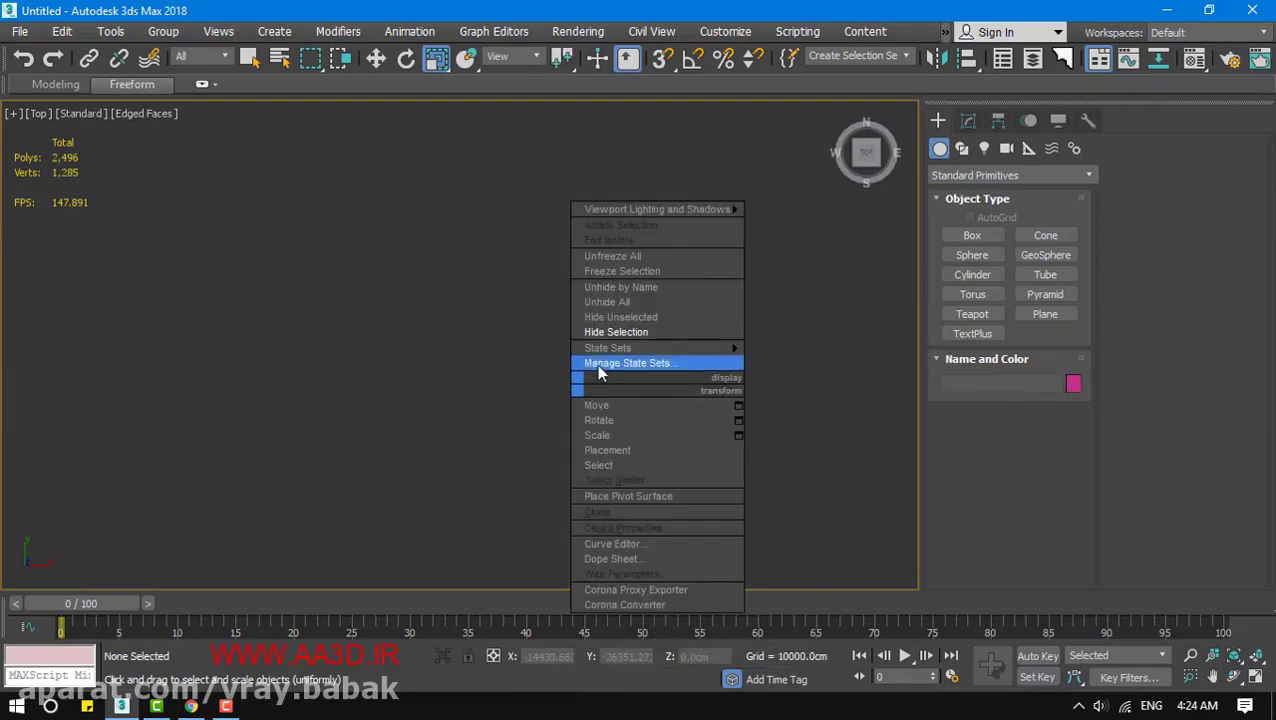
pyautogui.click(612, 285)
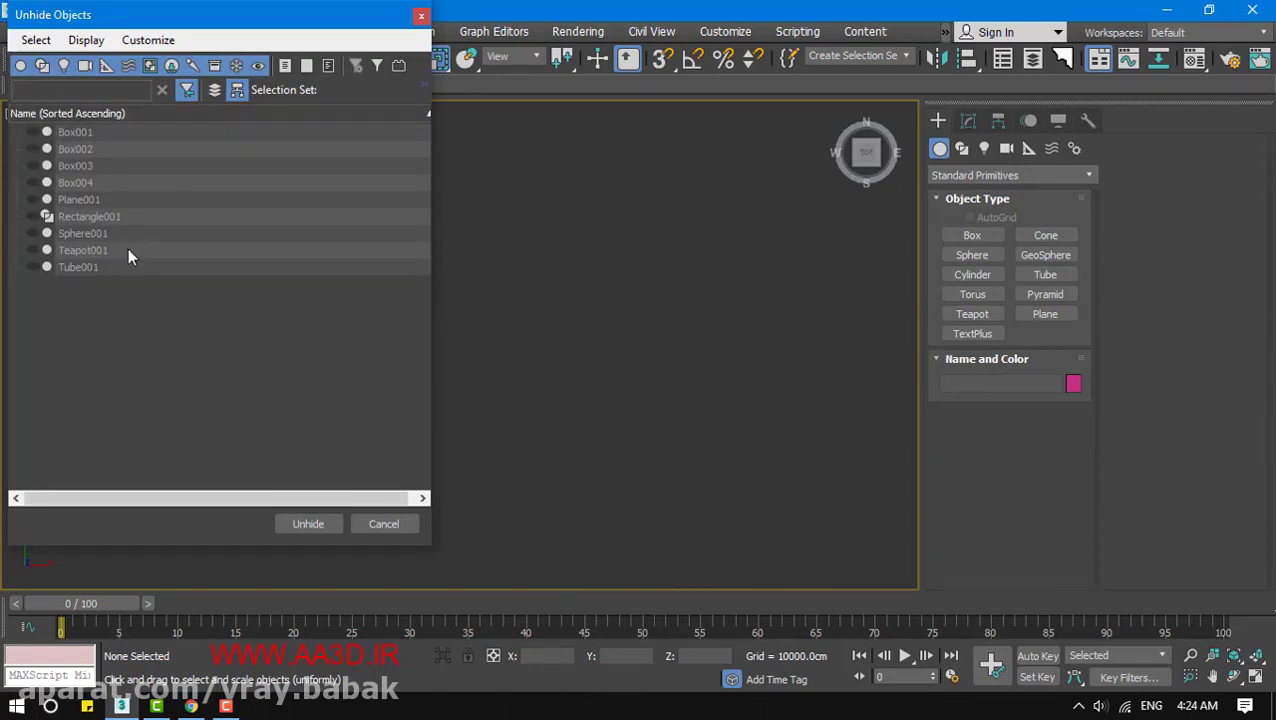
pyautogui.click(32, 132)
pyautogui.click(32, 149)
pyautogui.click(32, 166)
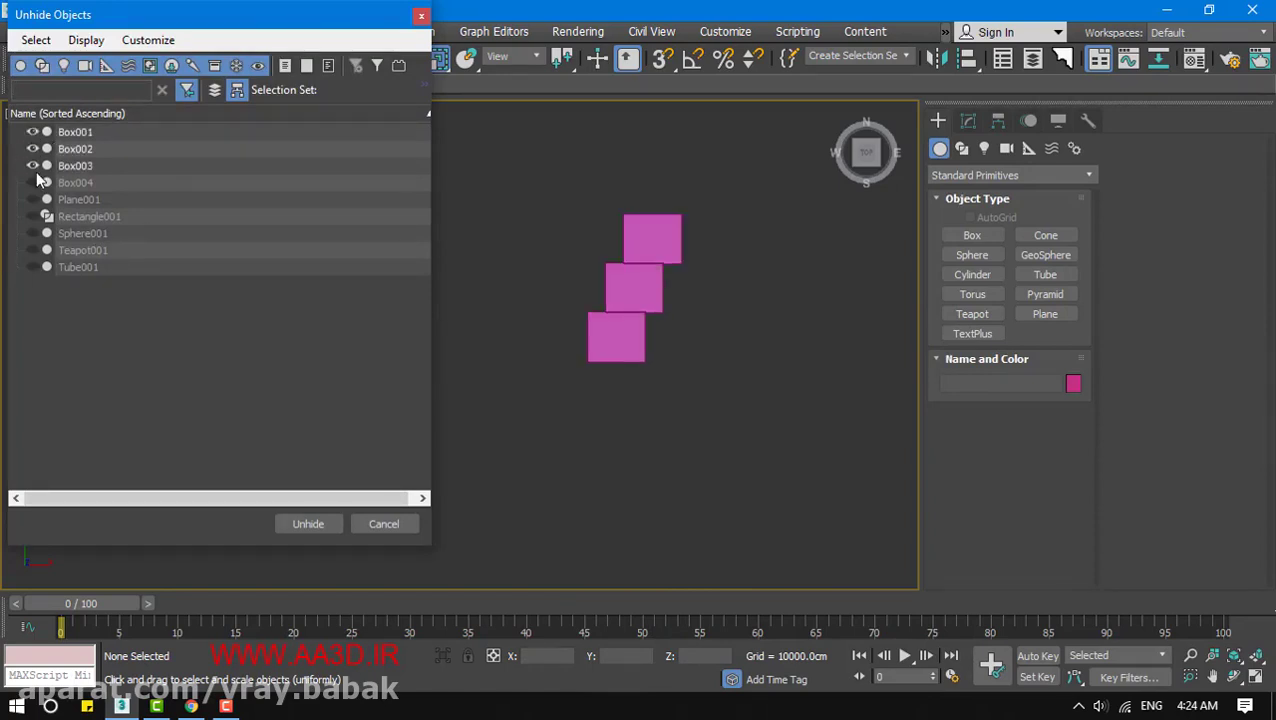
pyautogui.click(33, 183)
pyautogui.click(34, 200)
pyautogui.click(32, 216)
pyautogui.click(32, 233)
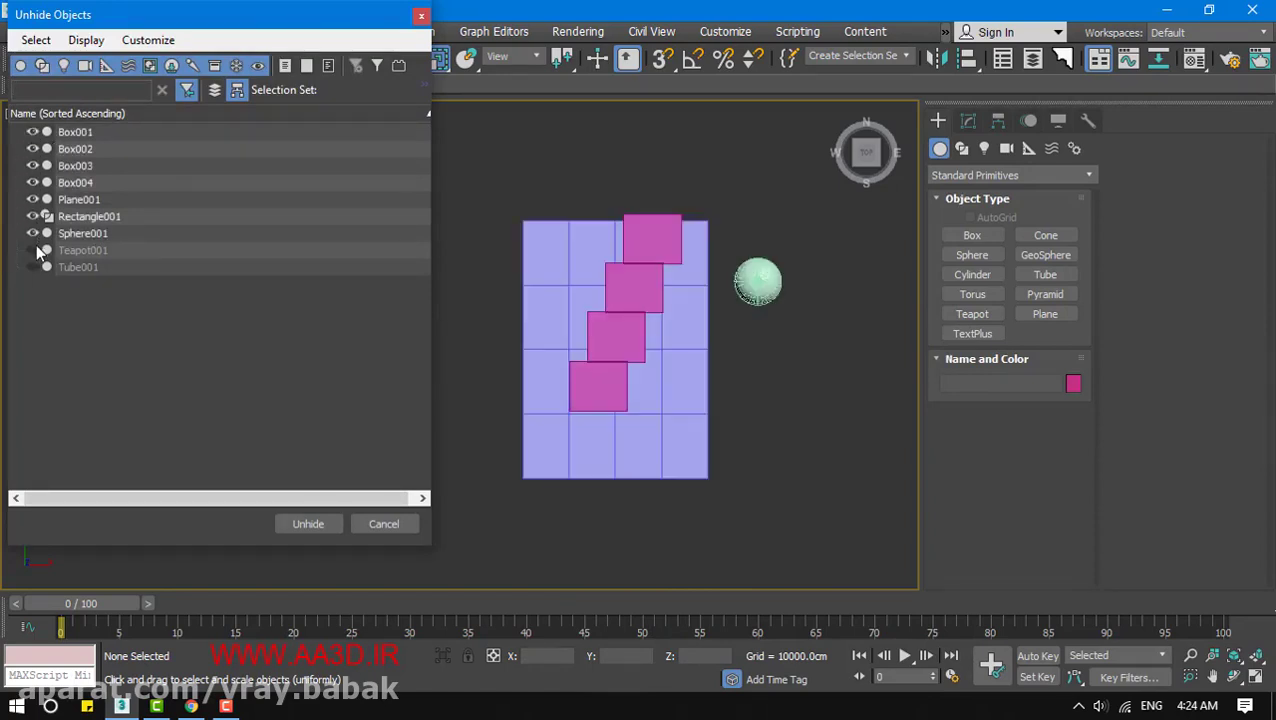
pyautogui.click(32, 250)
pyautogui.click(32, 267)
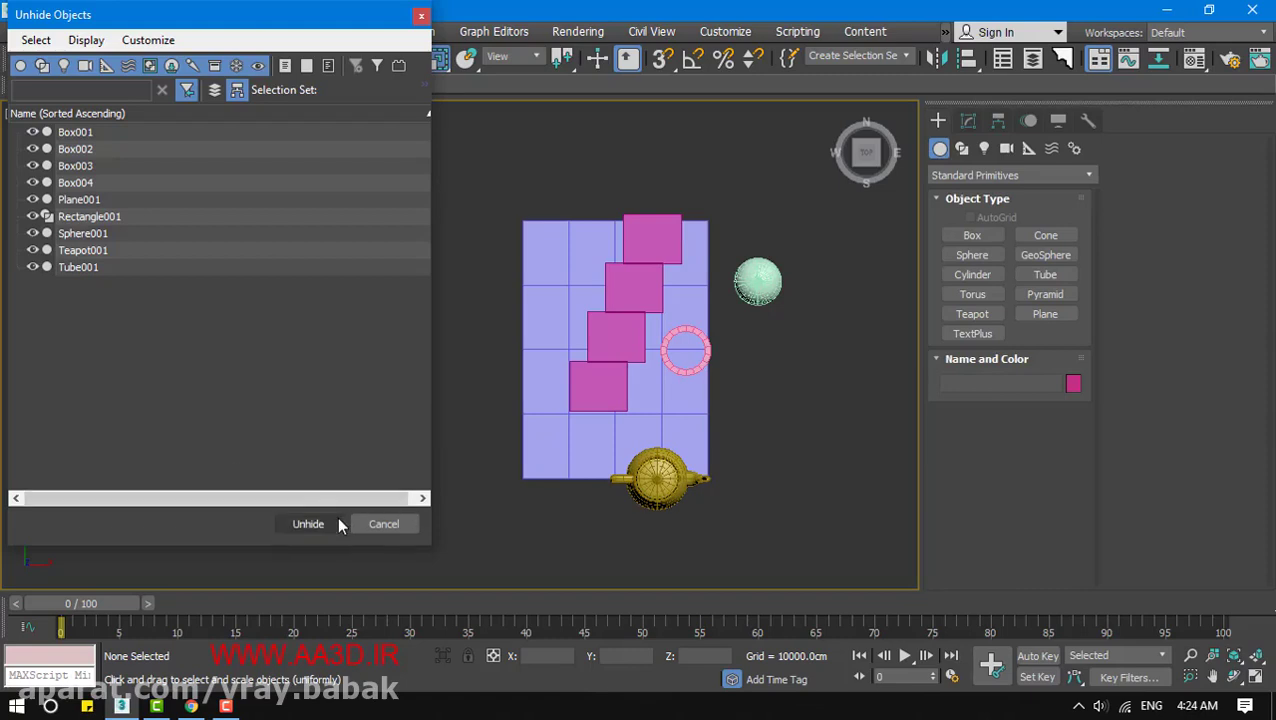
pyautogui.click(388, 527)
# Select all objects in the scene and hide them, and restore them with Unhide All
pyautogui.moveTo(397, 222); pyautogui.dragTo(807, 527)
pyautogui.rightClick(608, 405)
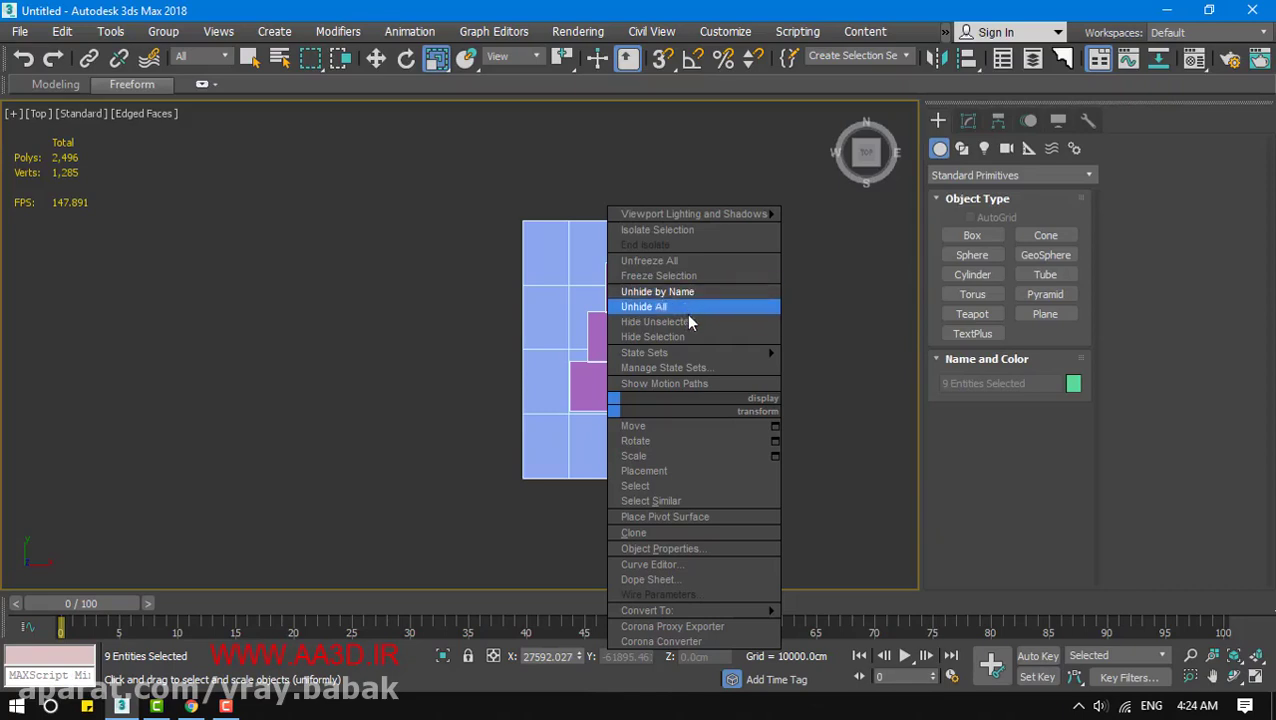
pyautogui.click(688, 339)
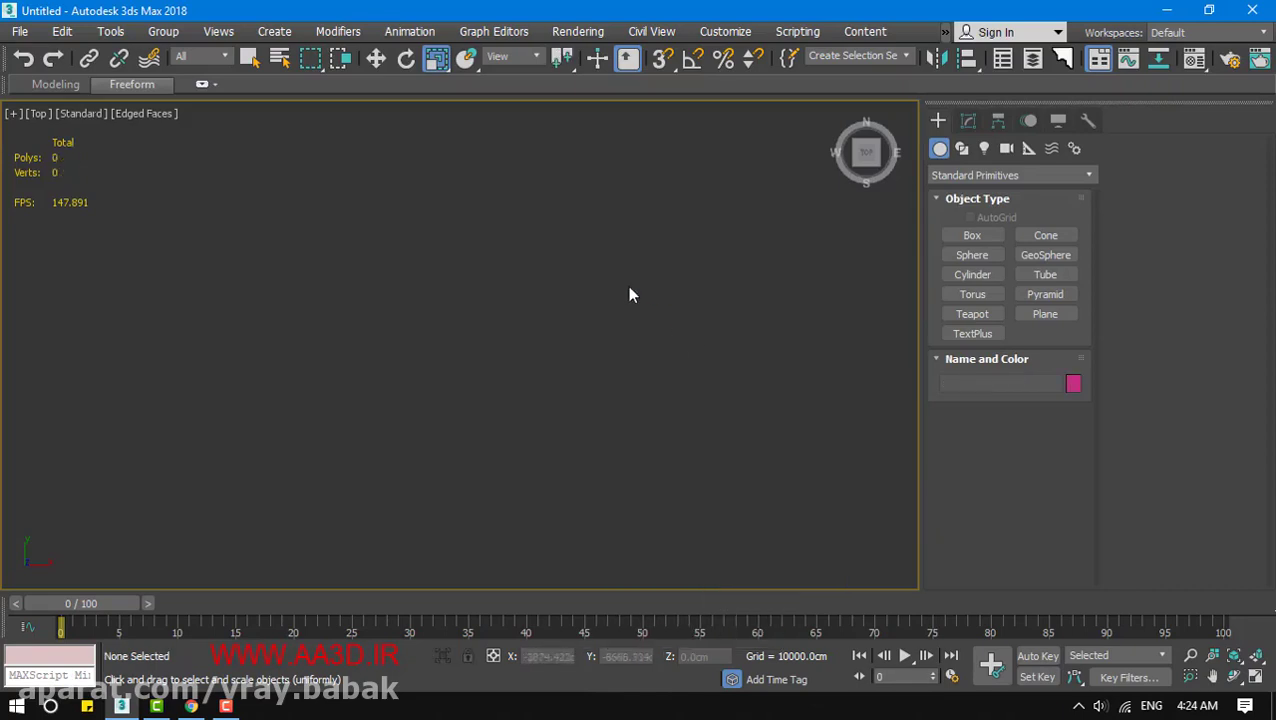
pyautogui.rightClick(575, 272)
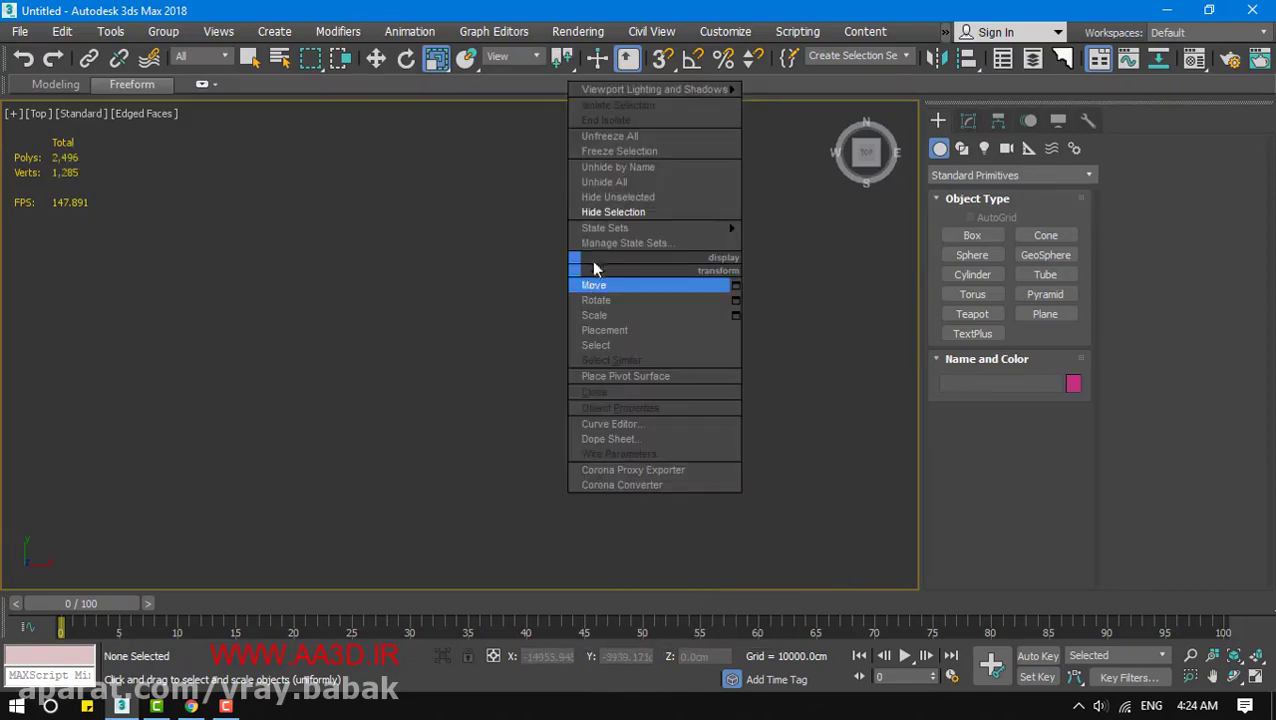
pyautogui.click(604, 182)
pyautogui.rightClick(586, 260)
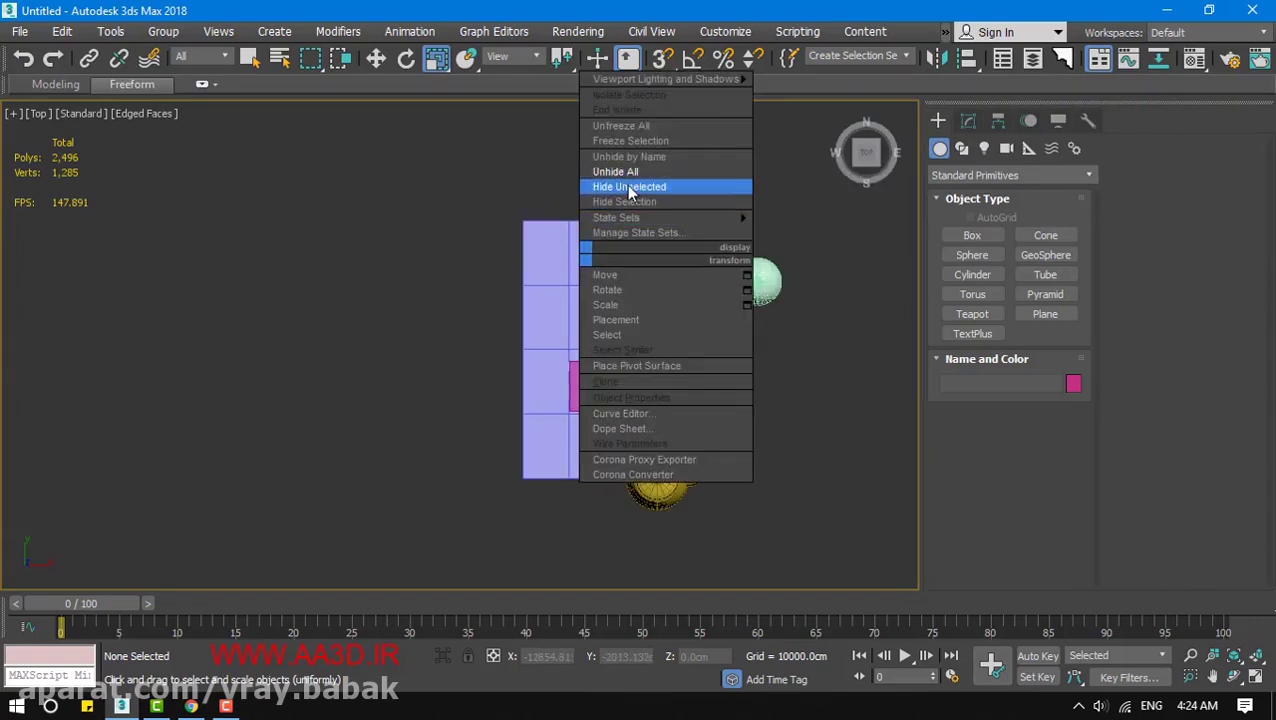
pyautogui.click(442, 254)
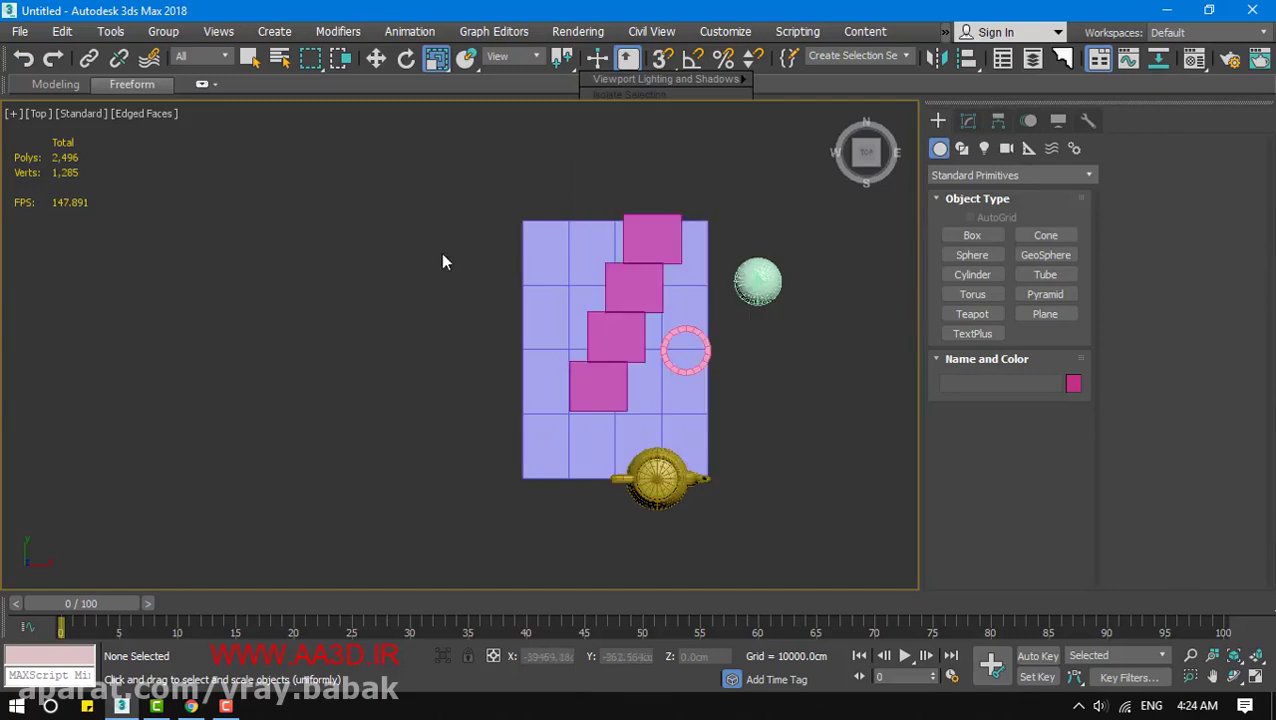
pyautogui.rightClick(368, 330)
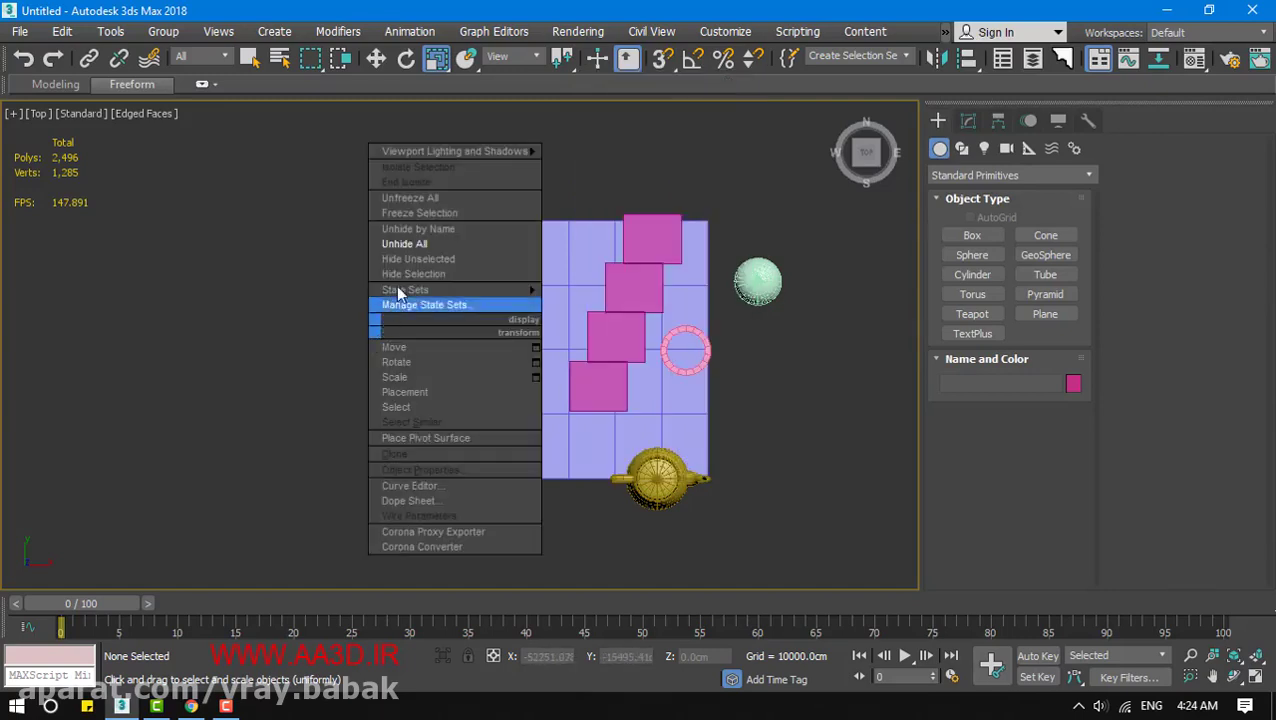
pyautogui.click(366, 310)
# Scale the teapot to about 124 percent and move it clear of the plane, to the plane's left side
pyautogui.click(655, 467)
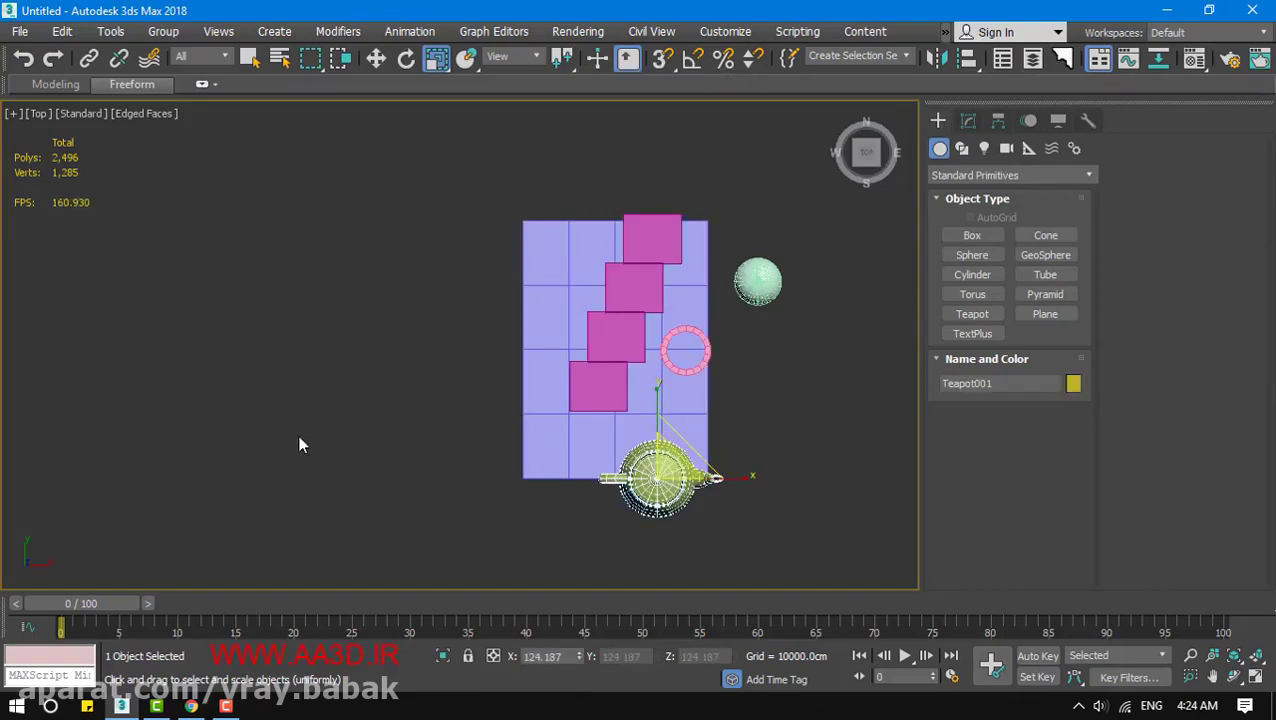
pyautogui.click(376, 57)
pyautogui.moveTo(668, 468); pyautogui.dragTo(360, 303)
# Hide every object except the teapot with Hide Unselected, and undo the hiding
pyautogui.rightClick(360, 303)
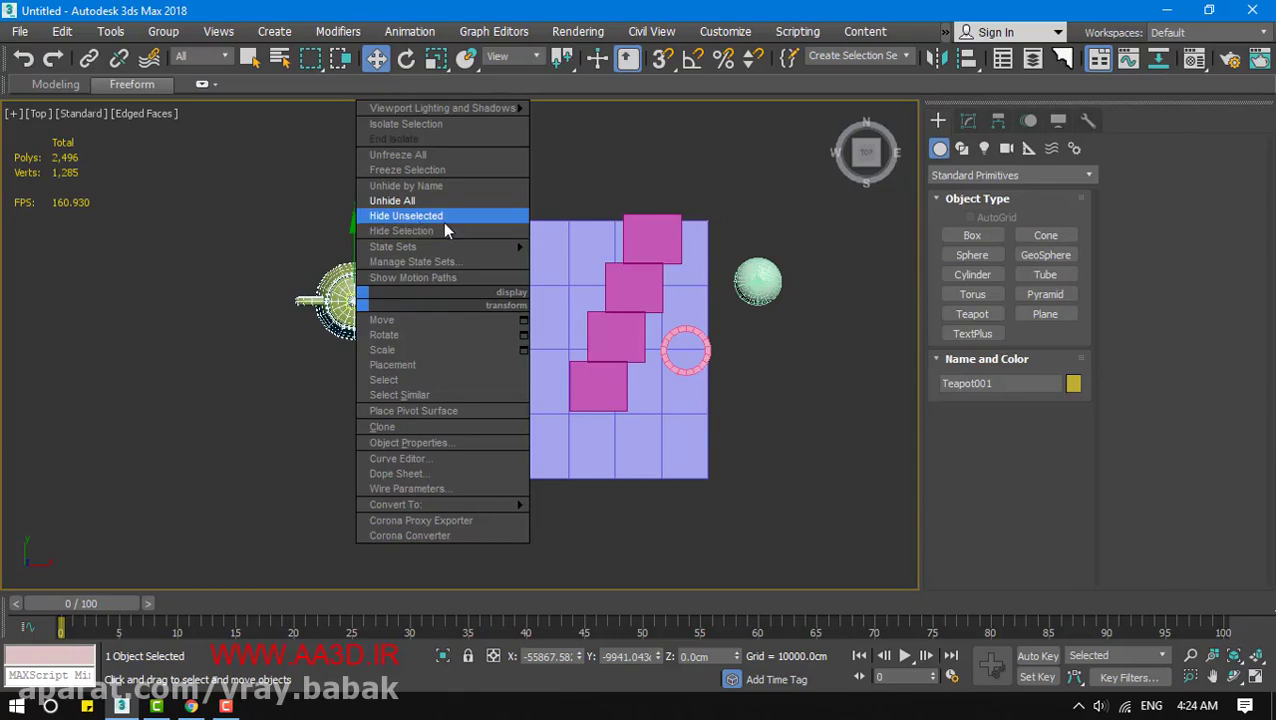
pyautogui.click(406, 216)
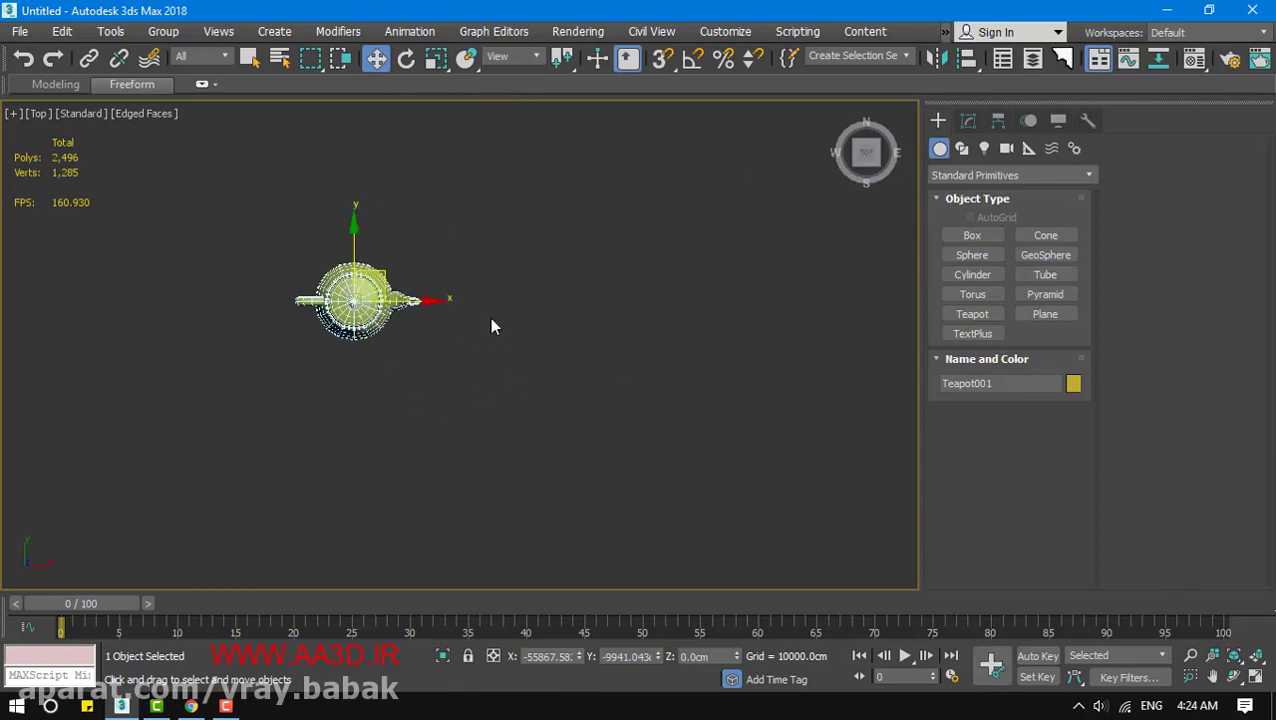
pyautogui.hotkey('ctrl', 'z')
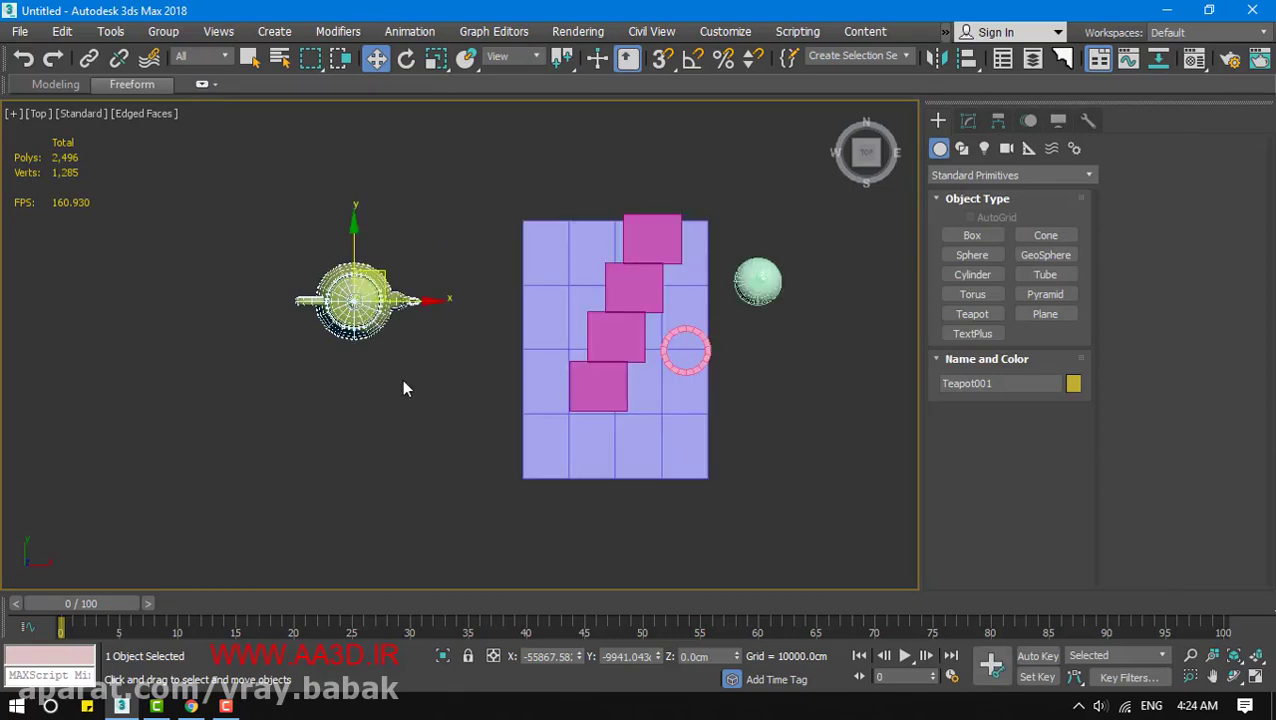
# Switch to Expert Mode with an angled view of the scene, and frame the selected teapot in the viewport
pyautogui.keyDown('alt'); pyautogui.moveTo(433, 436); pyautogui.dragTo(497, 441, button='middle'); pyautogui.keyUp('alt')
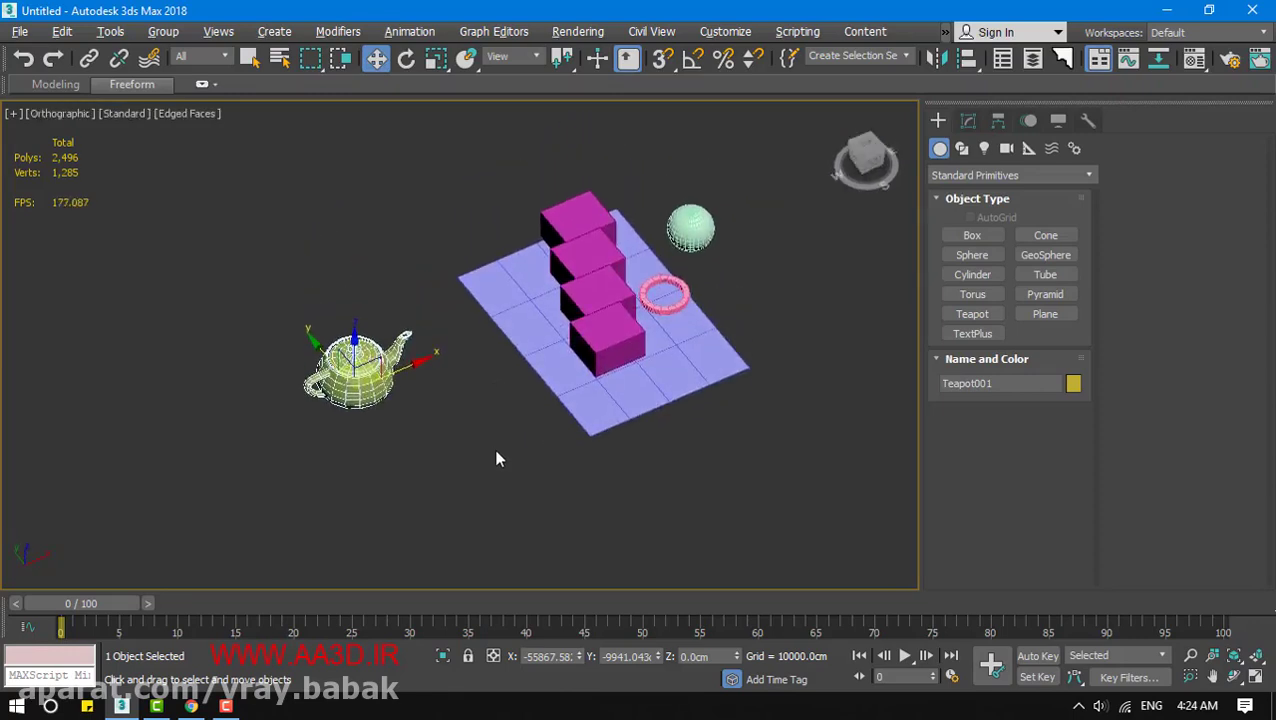
pyautogui.click(382, 481)
pyautogui.hotkey('ctrl', 'x')
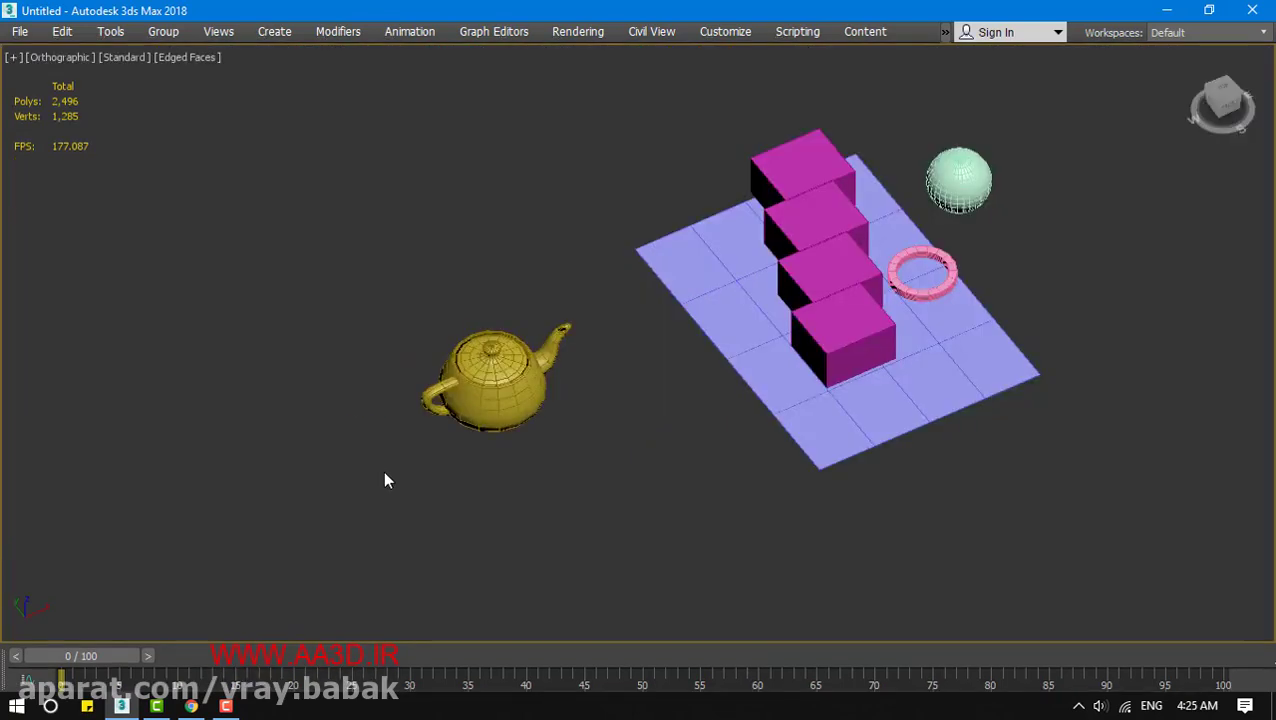
pyautogui.moveTo(545, 462); pyautogui.dragTo(505, 502, button='middle')
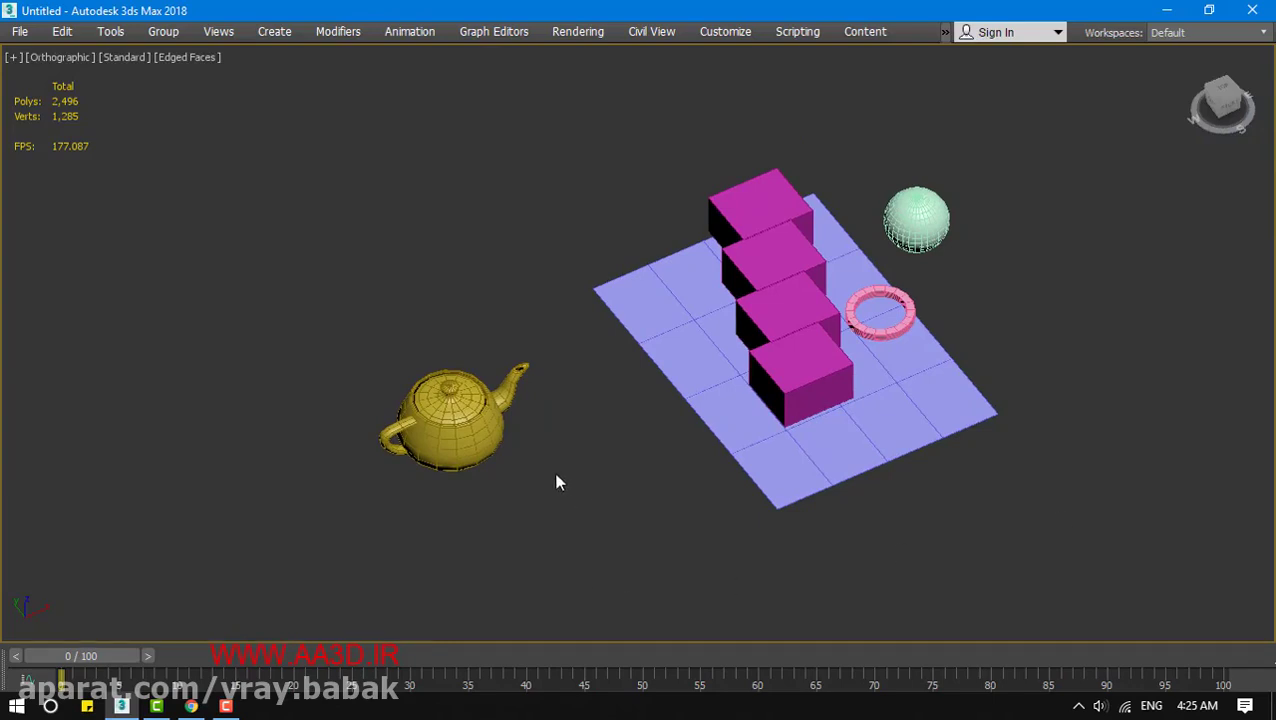
pyautogui.click(462, 442)
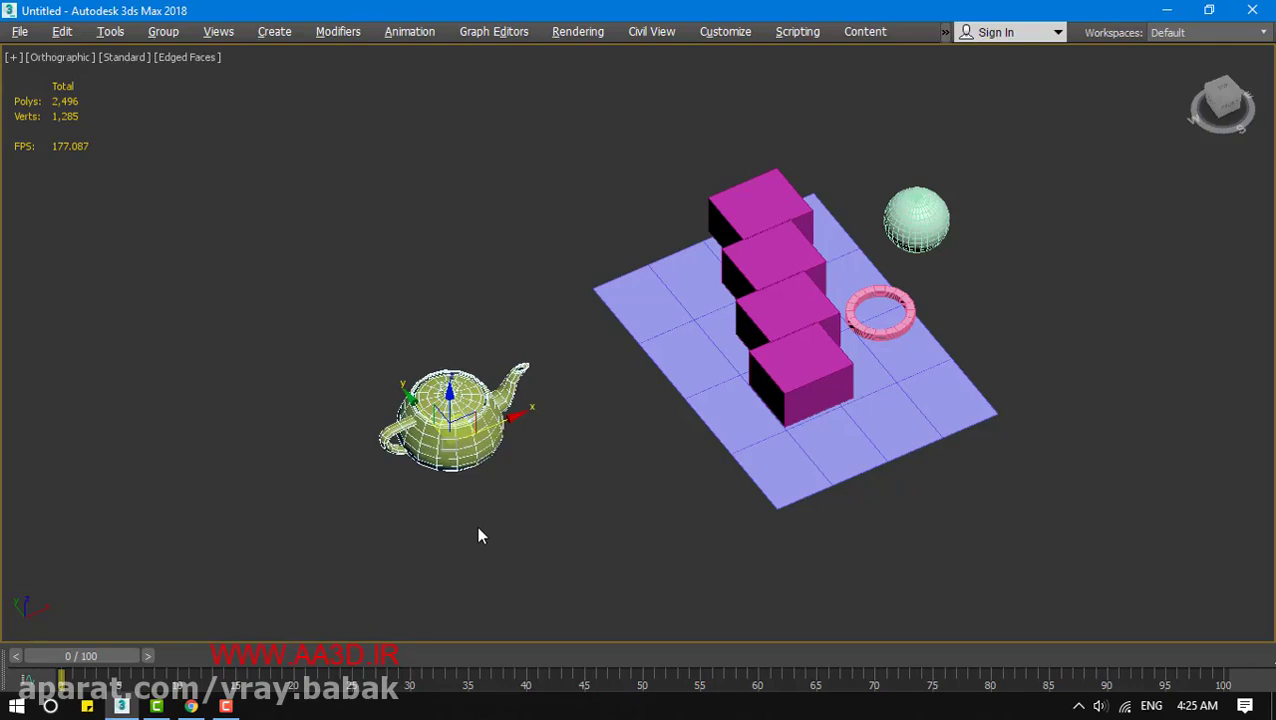
pyautogui.press('z')
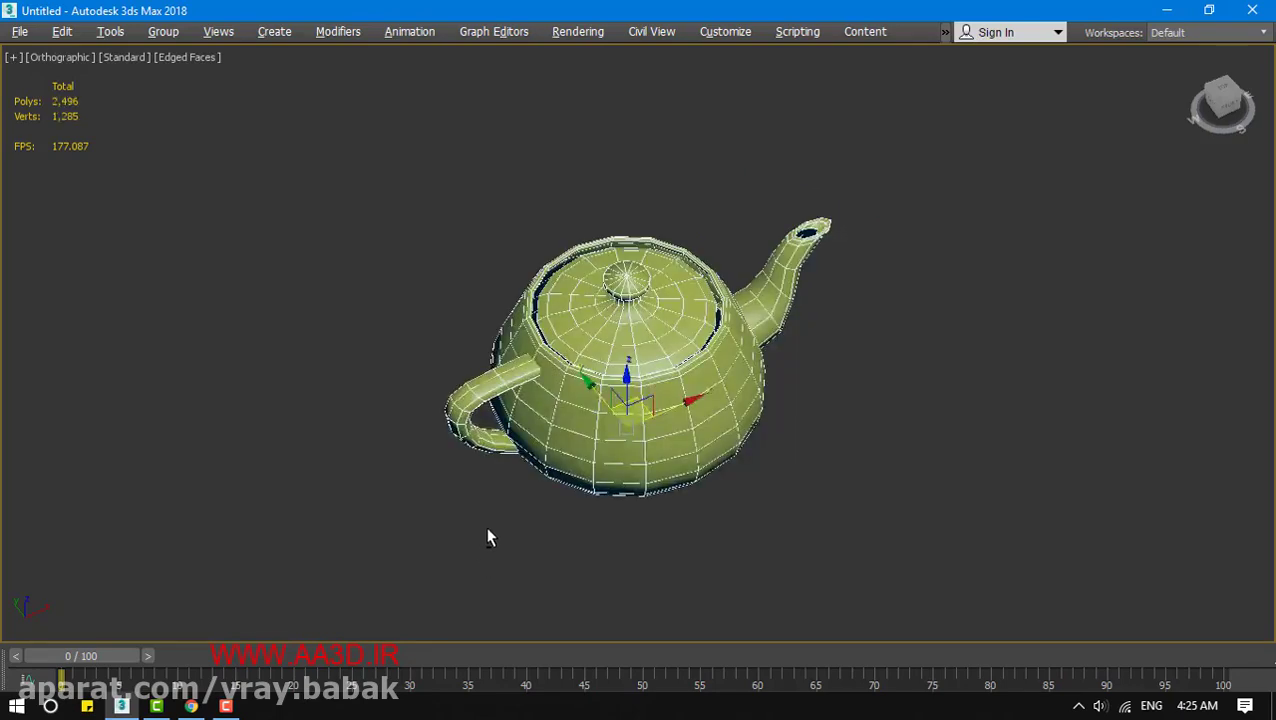
pyautogui.rightClick(657, 350)
pyautogui.click(922, 371)
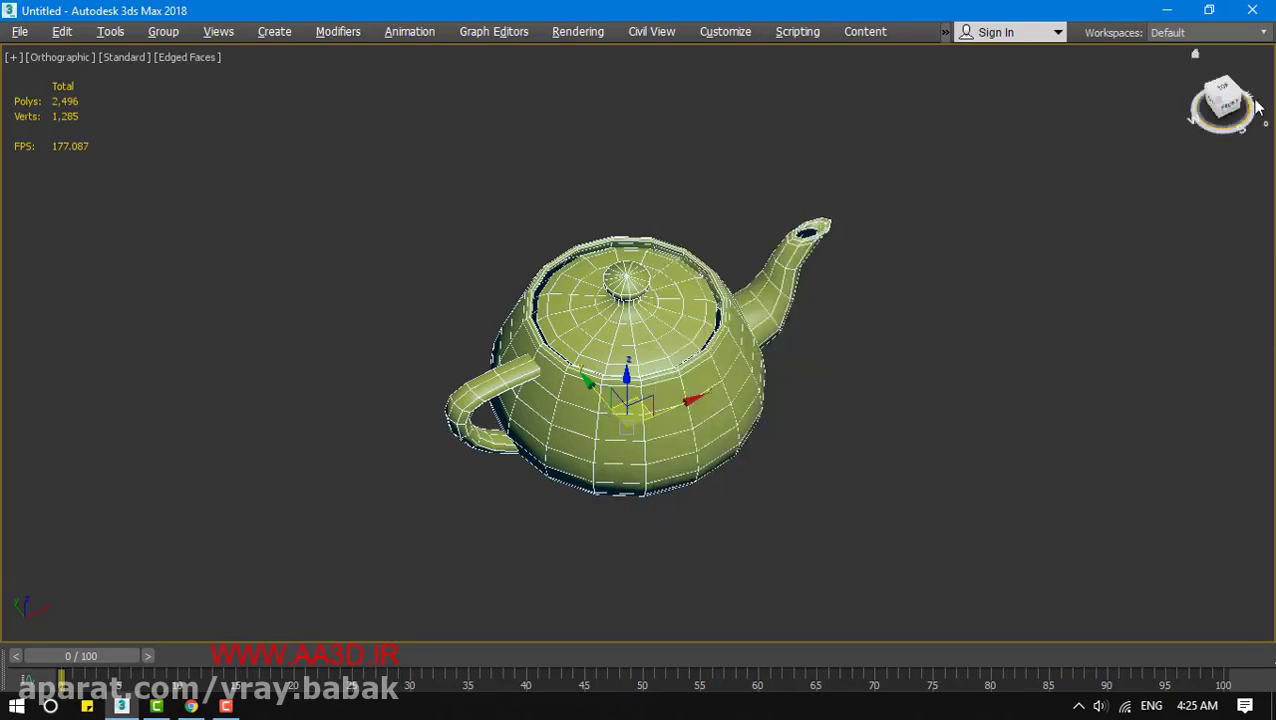
pyautogui.rightClick(616, 358)
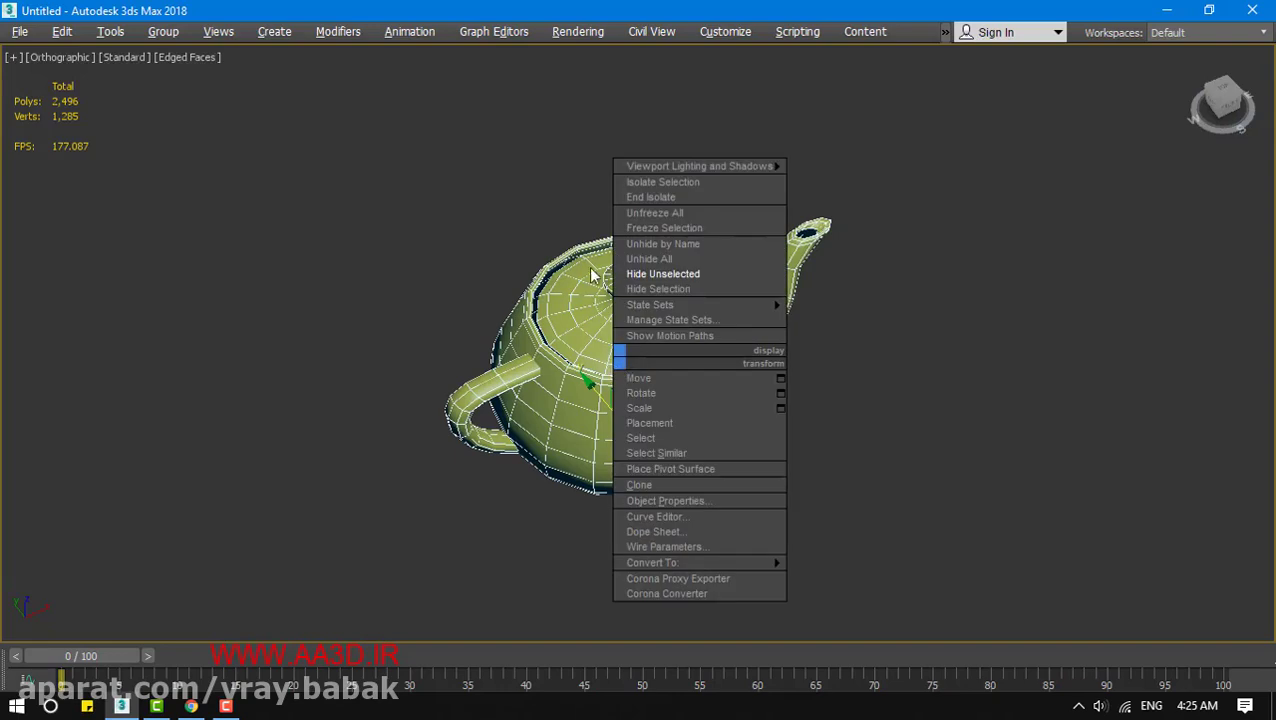
pyautogui.moveTo(697, 565)
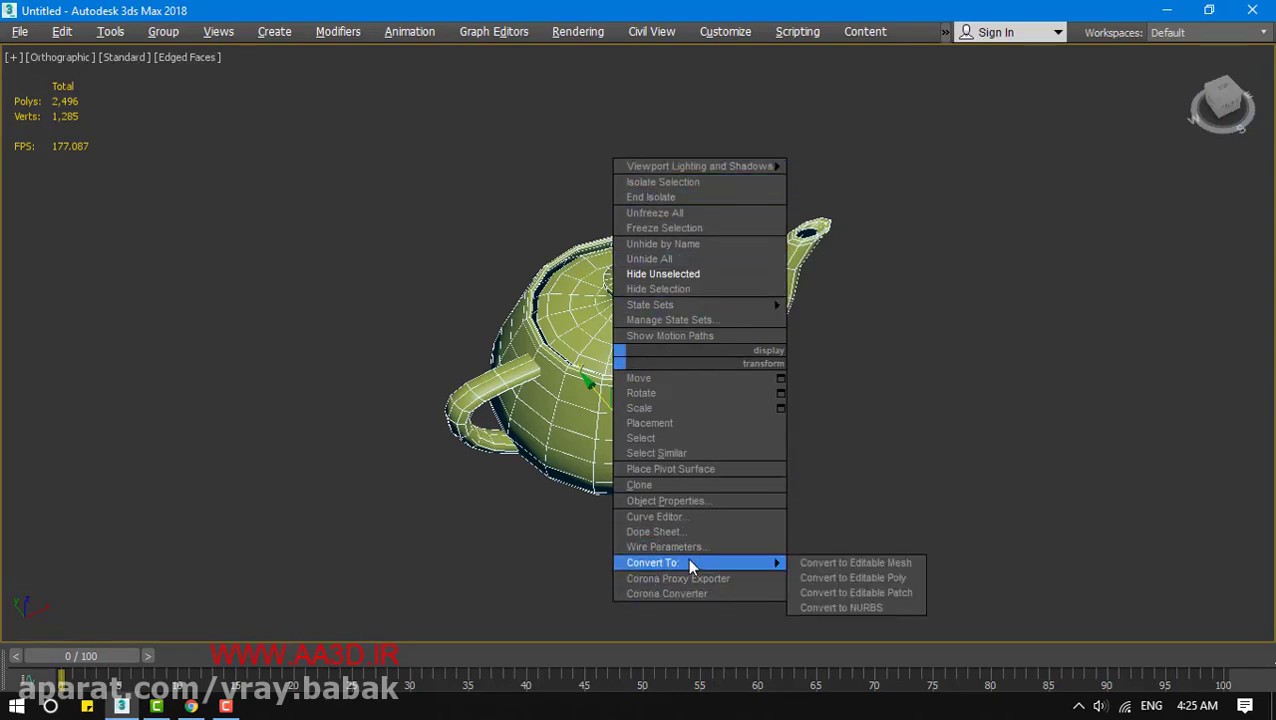
pyautogui.click(472, 296)
pyautogui.keyDown('alt'); pyautogui.rightClick(472, 296); pyautogui.keyUp('alt')
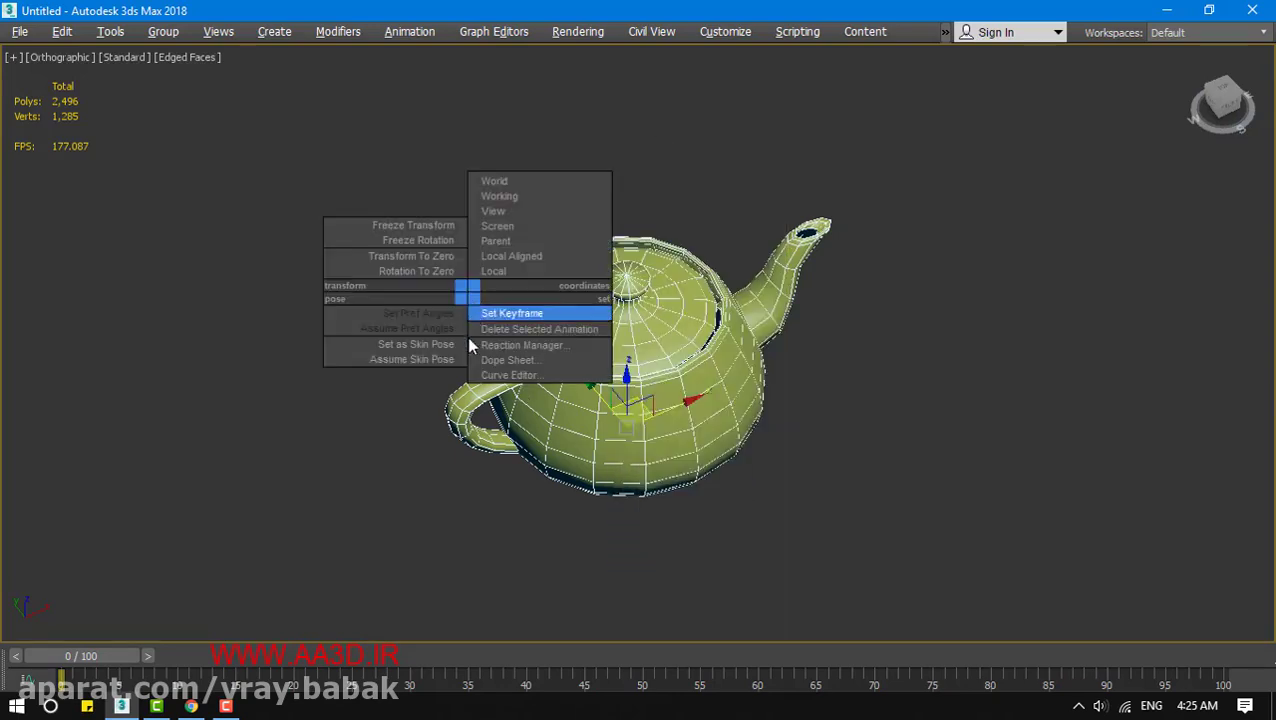
pyautogui.click(441, 489)
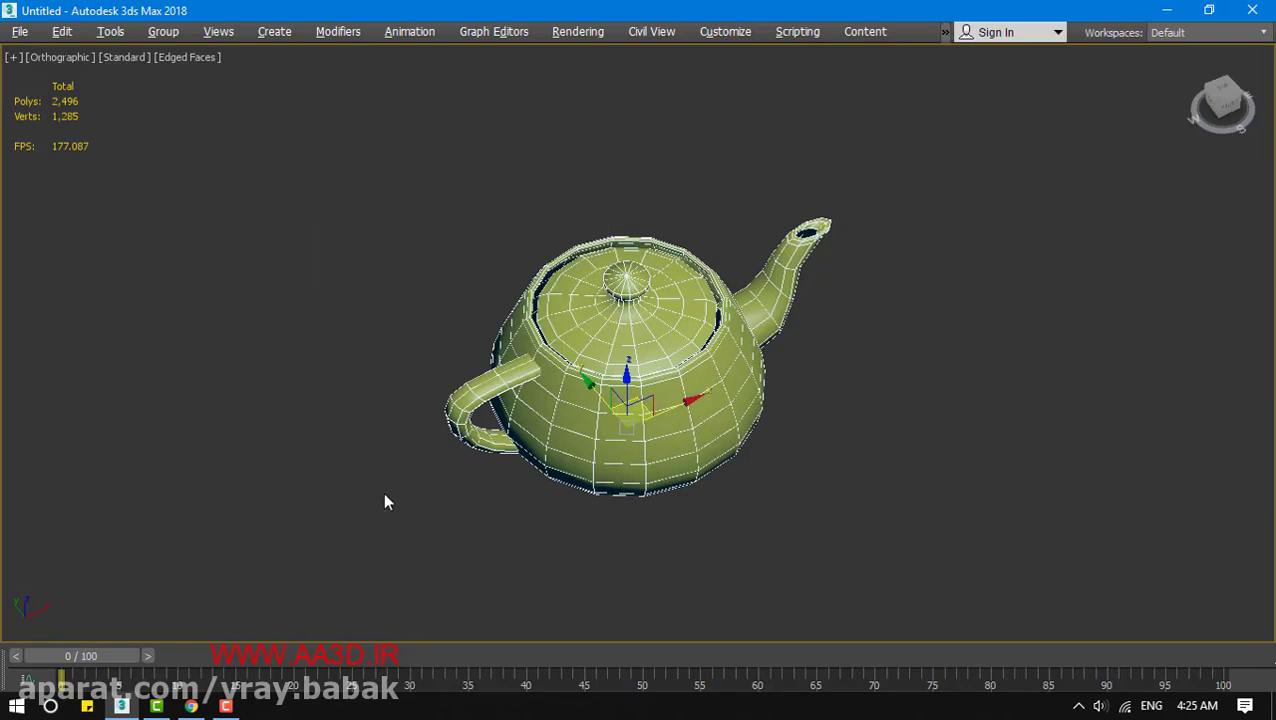
# Deselect the teapot and move the time slider to frame 100
pyautogui.click(810, 521)
pyautogui.moveTo(808, 533); pyautogui.dragTo(750, 521, button='middle')
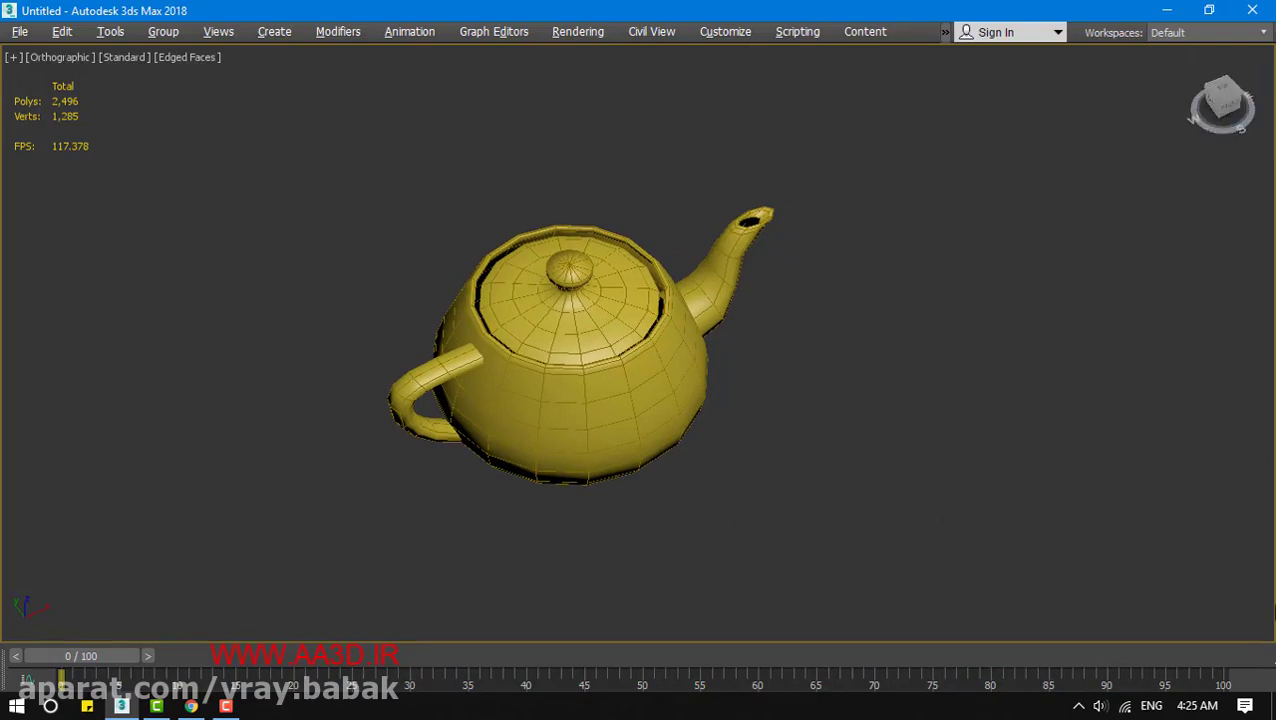
pyautogui.press('End')
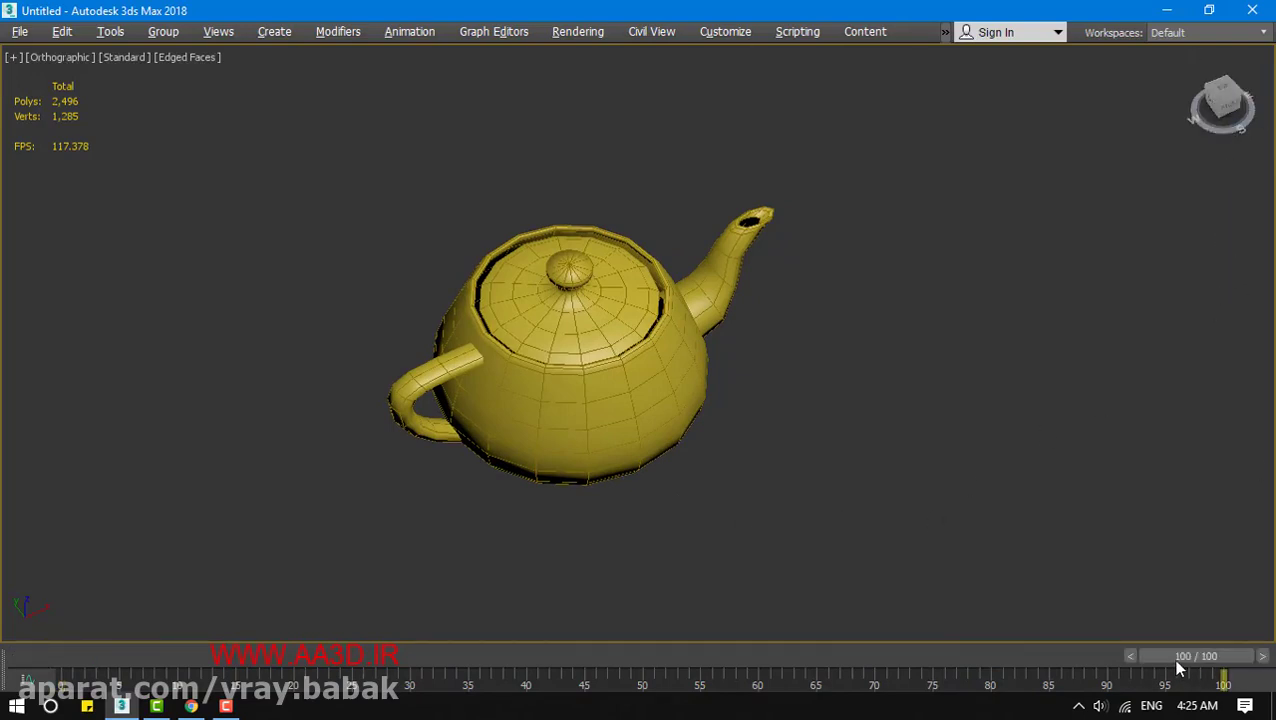
# Return the time slider to frame 0 and move the teapot a short distance to the right
pyautogui.moveTo(1177, 662); pyautogui.dragTo(5, 657)
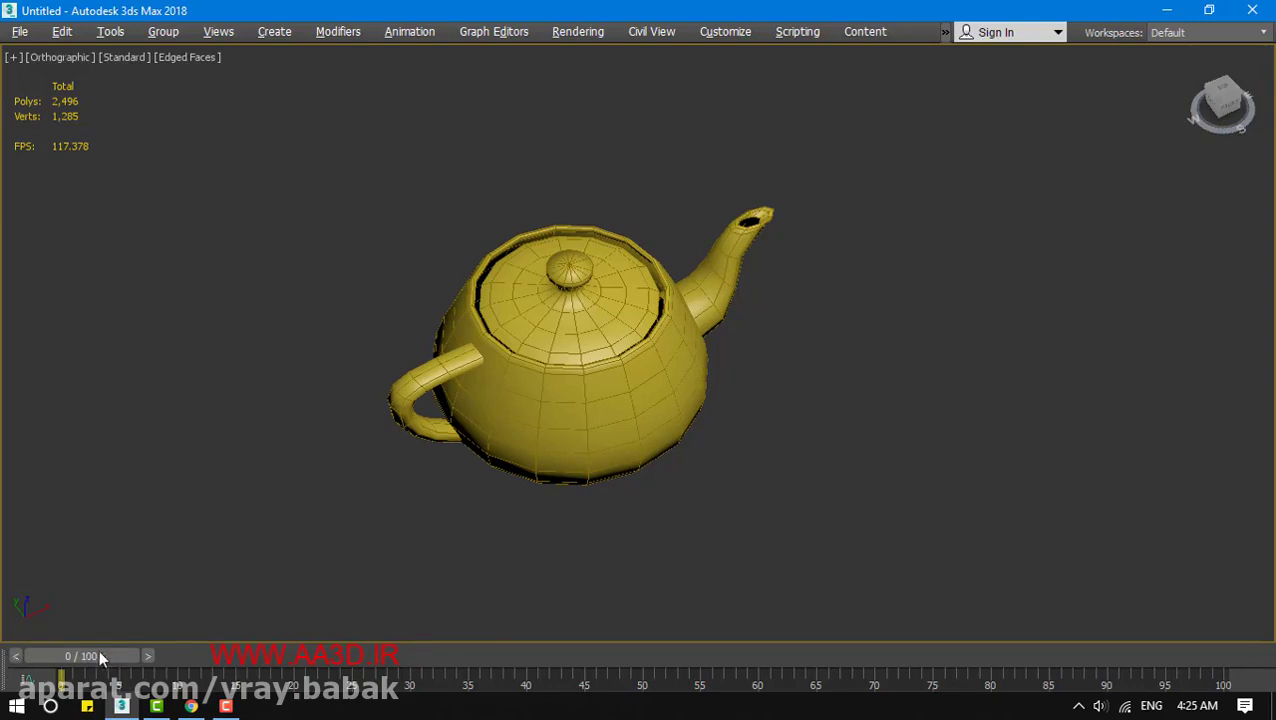
pyautogui.moveTo(506, 429); pyautogui.dragTo(563, 437)
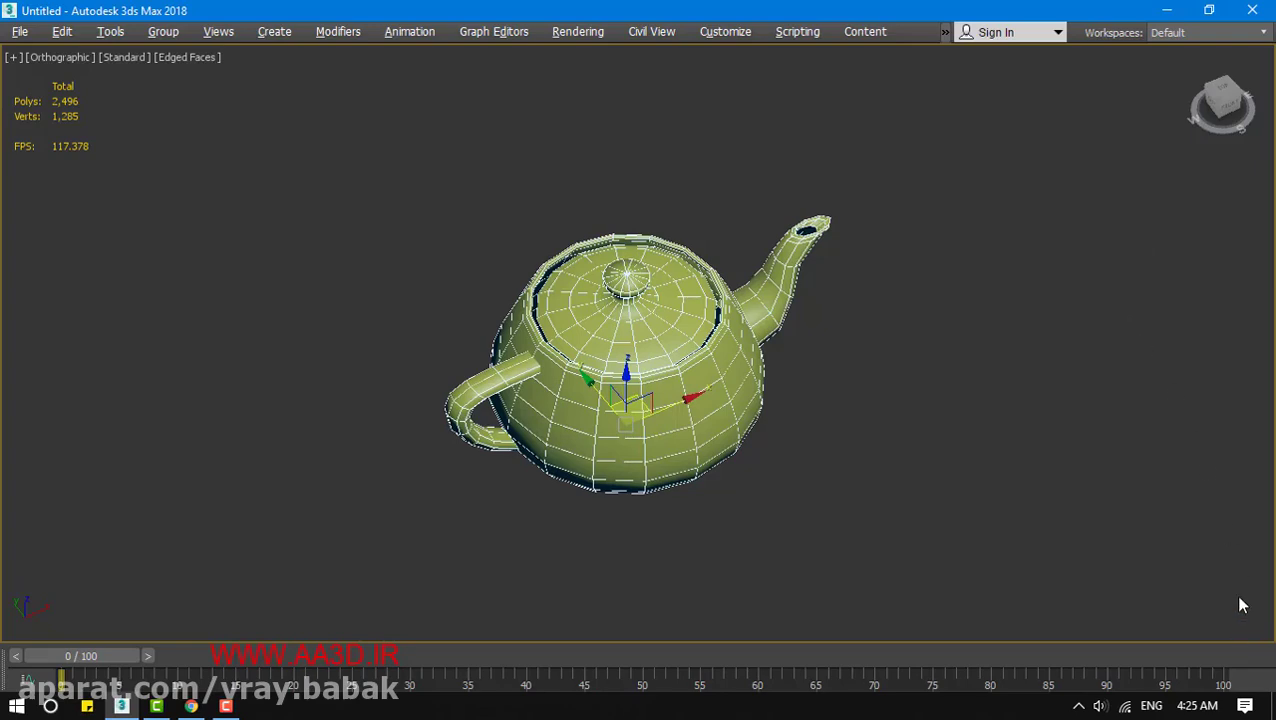
pyautogui.click(226, 706)
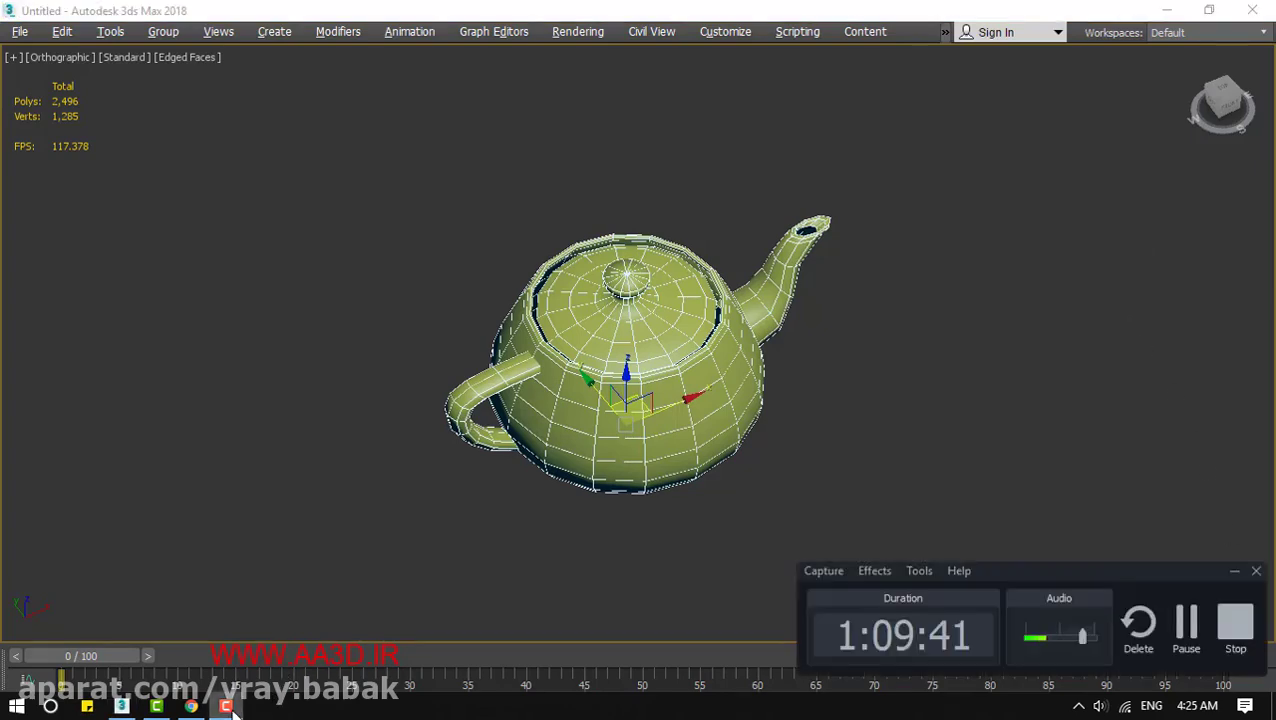
pyautogui.click(226, 706)
pyautogui.click(1209, 9)
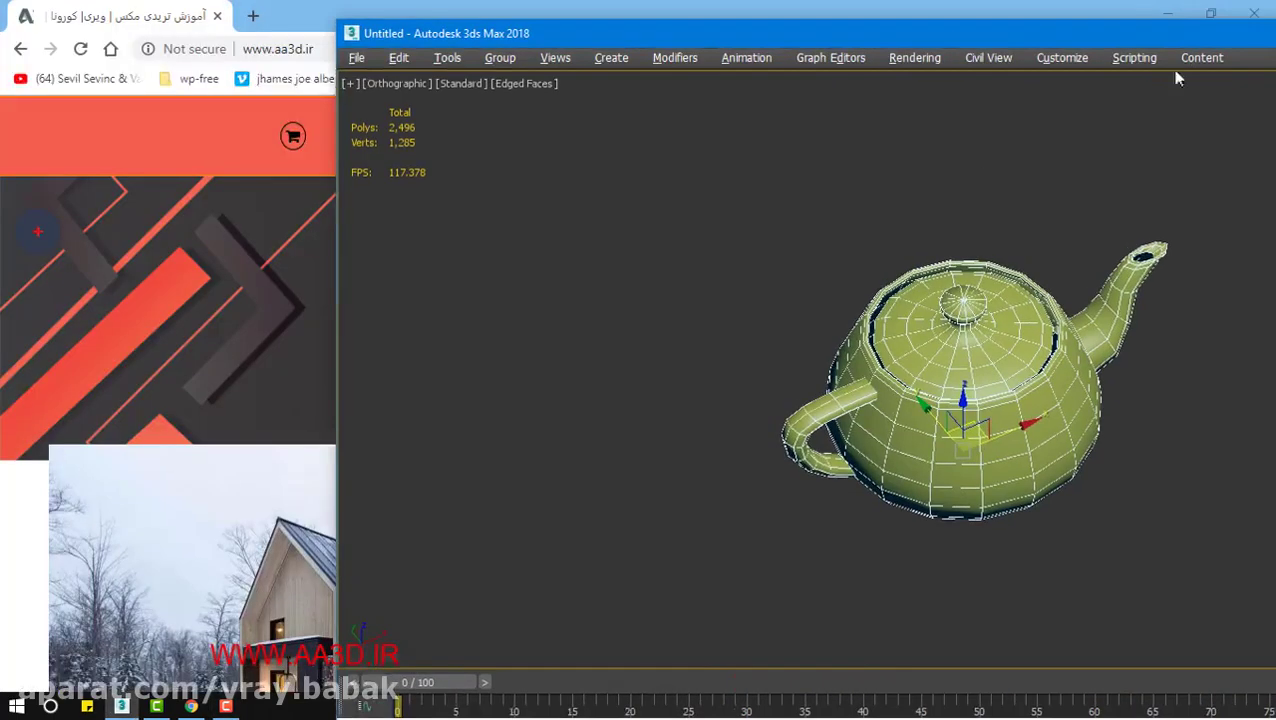
pyautogui.moveTo(1040, 38); pyautogui.dragTo(720, 8)
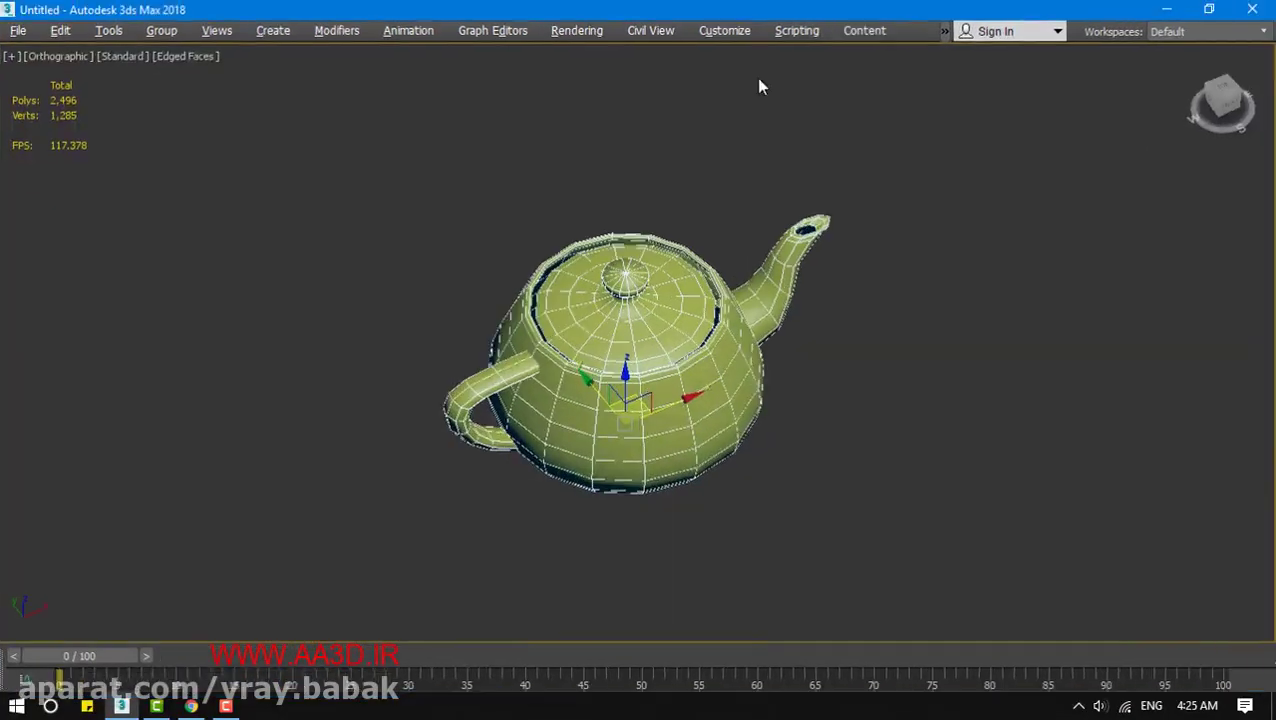
# Scrub the time slider to frame 100 and back to frame 0, and deselect the teapot
pyautogui.press('End')
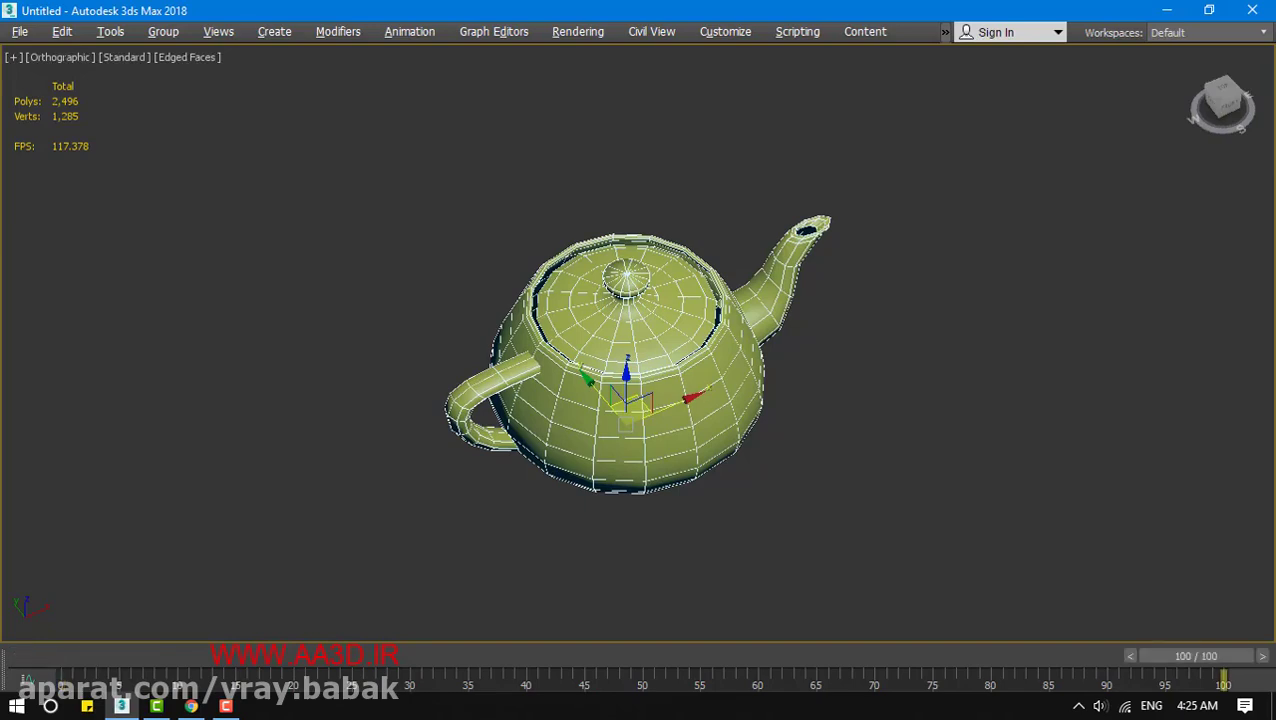
pyautogui.moveTo(1266, 662); pyautogui.dragTo(30, 656)
pyautogui.click(341, 473)
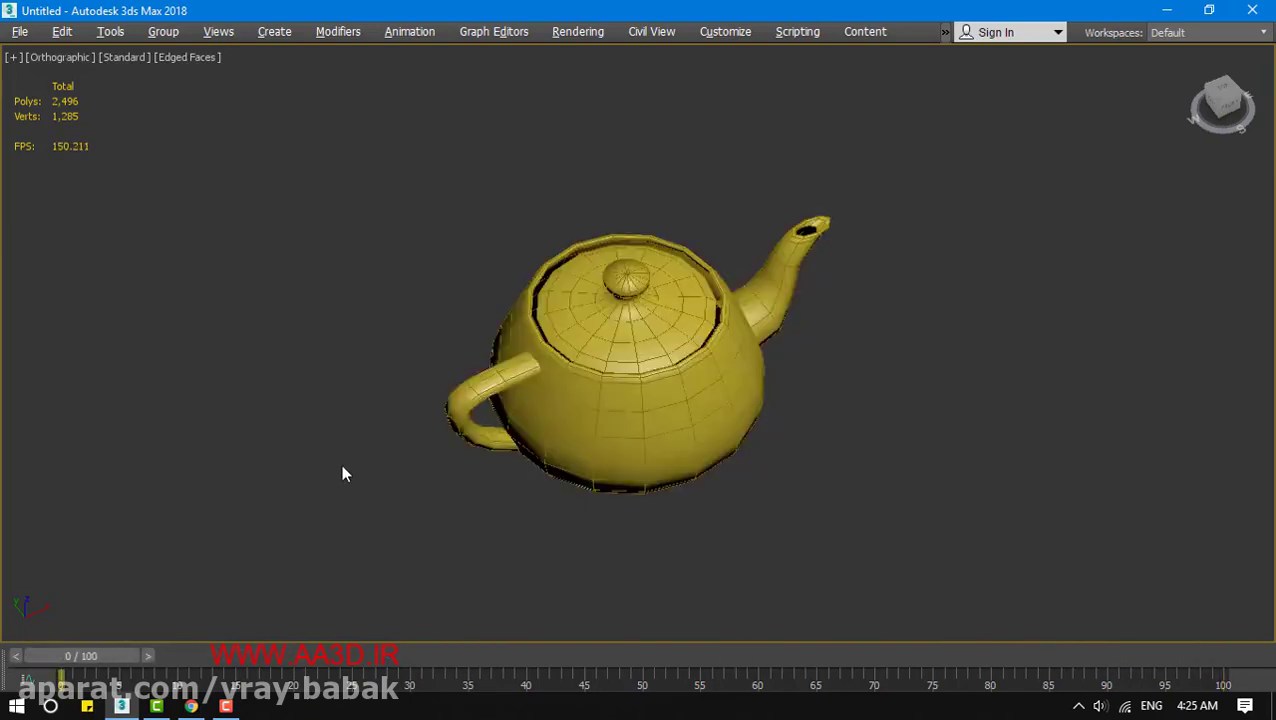
# Bring back the rest of the scene around the teapot with End Isolate
pyautogui.click(10, 12)
pyautogui.click(391, 6)
pyautogui.rightClick(377, 198)
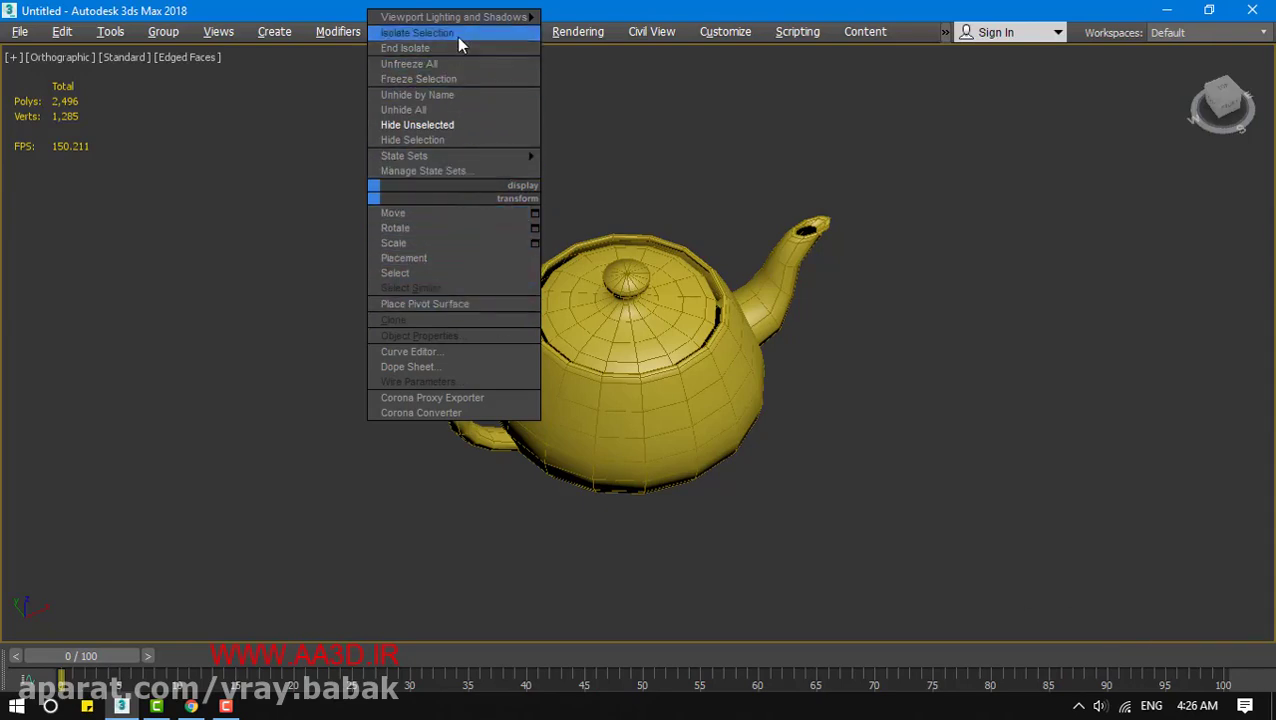
pyautogui.click(415, 42)
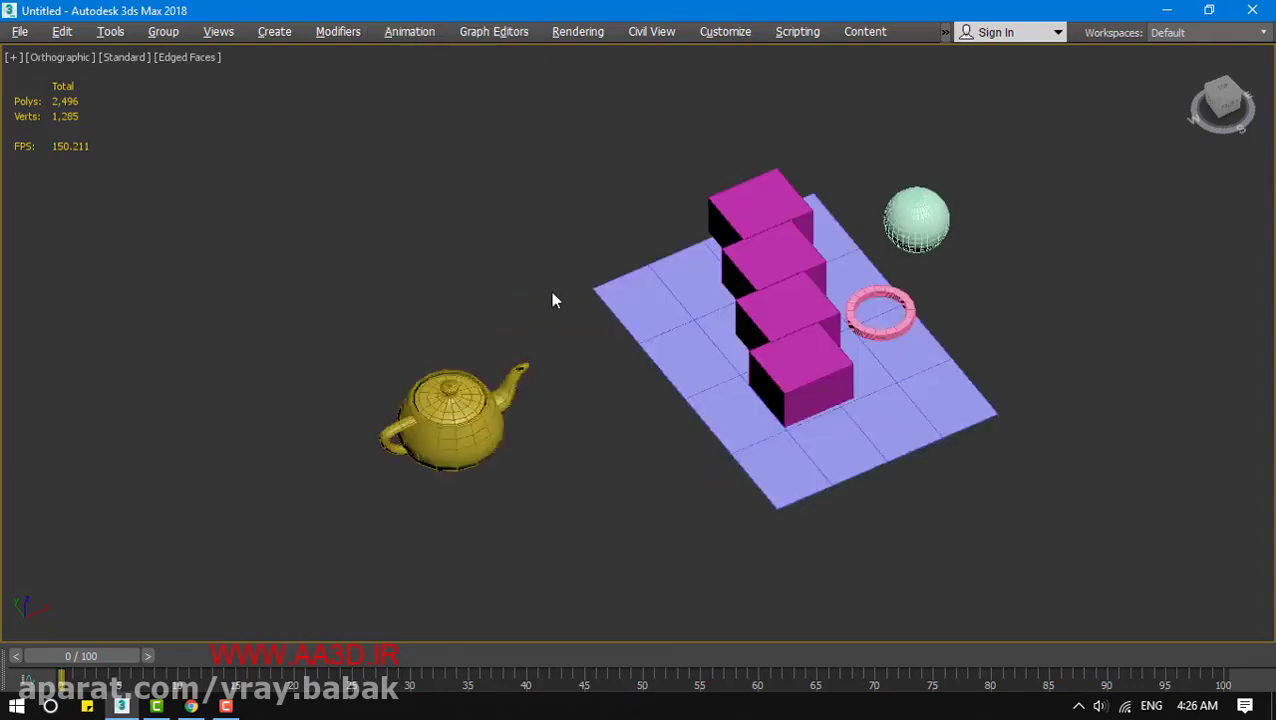
# Exit Expert Mode to restore the full interface around the angled view of the scene
pyautogui.keyDown('alt'); pyautogui.moveTo(553, 296); pyautogui.dragTo(500, 390, button='middle'); pyautogui.keyUp('alt')
pyautogui.scroll(-2, 536, 408)
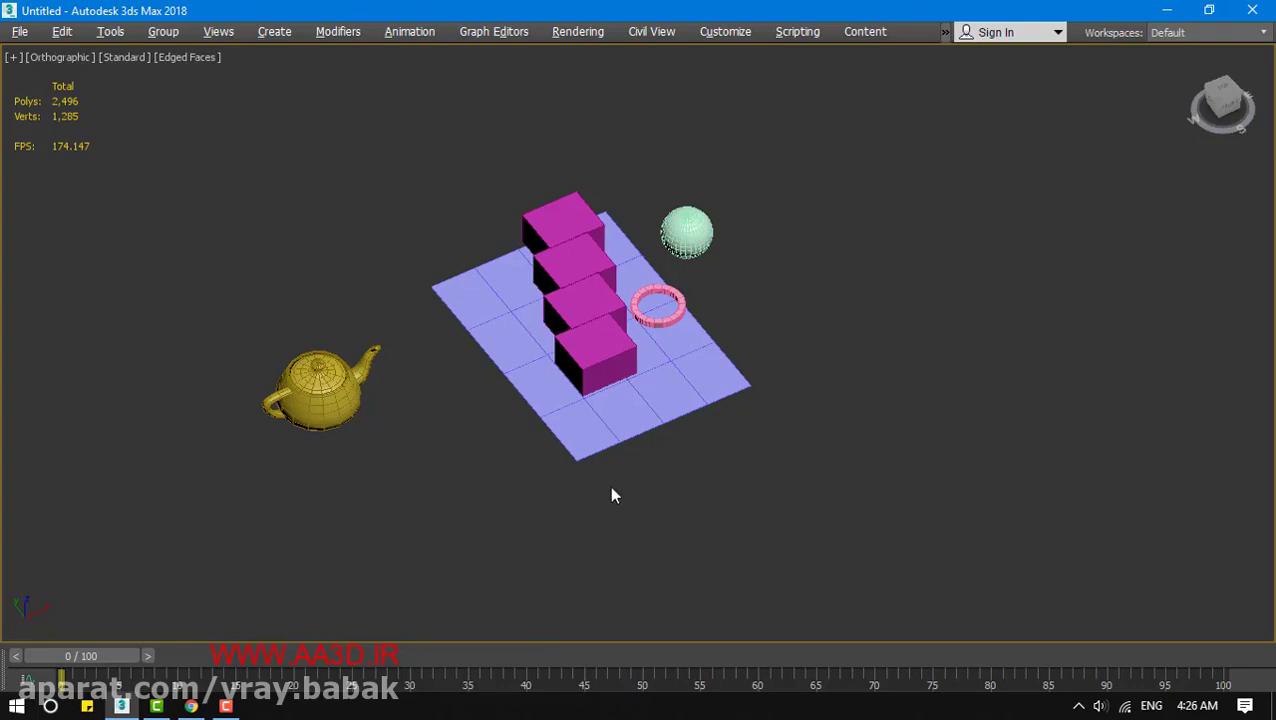
pyautogui.hotkey('ctrl', 'x')
pyautogui.moveTo(549, 394); pyautogui.dragTo(826, 420, button='middle')
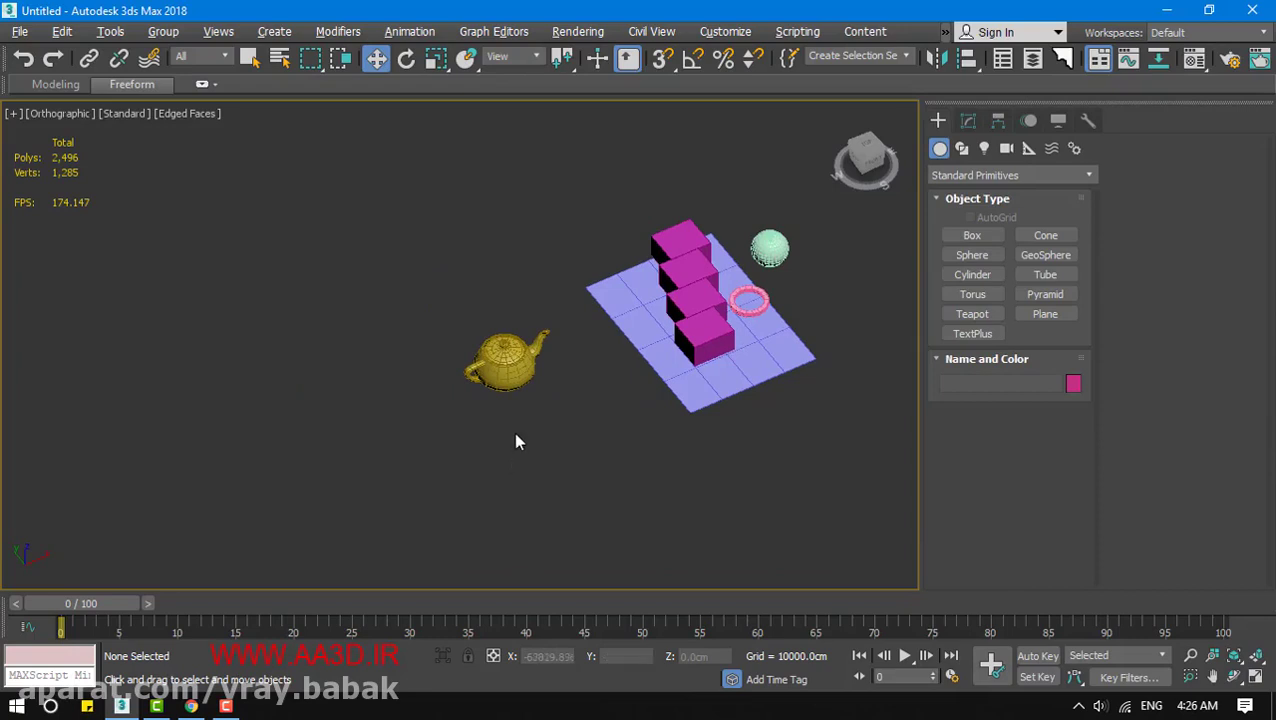
# Isolate the teapot with Isolate Selection, and end the isolation again
pyautogui.click(509, 385)
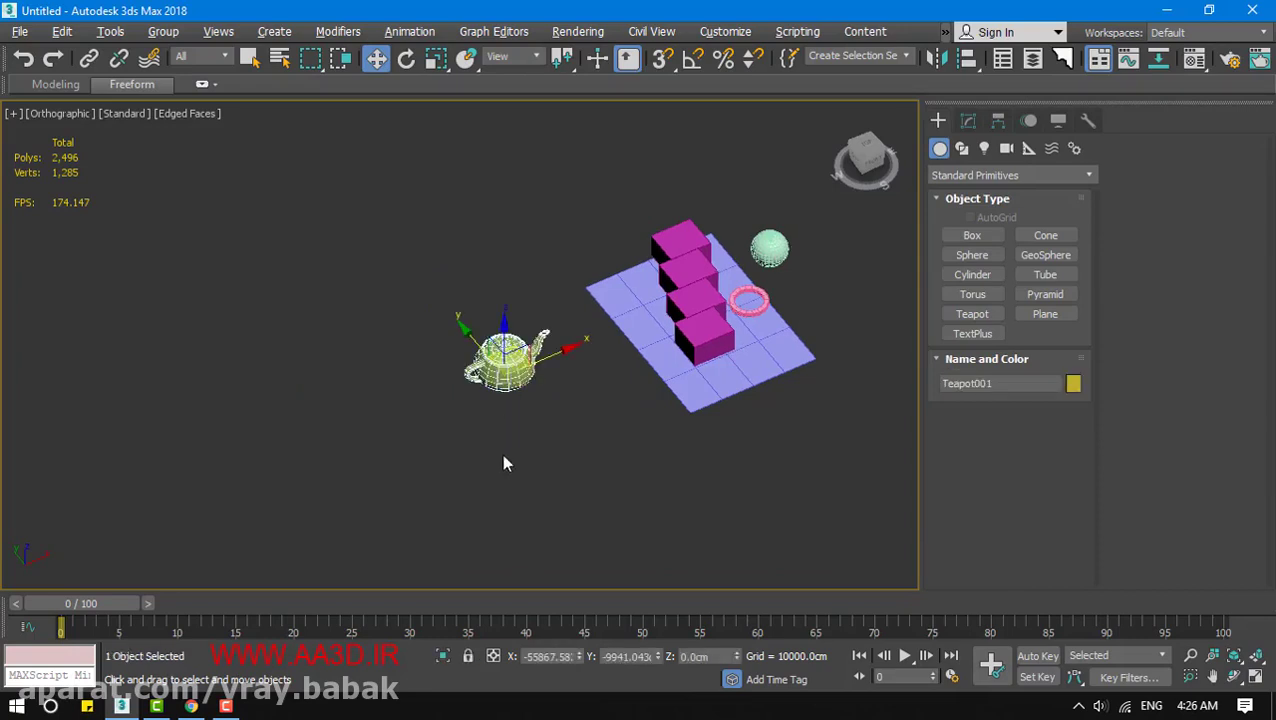
pyautogui.hotkey('alt', 'q')
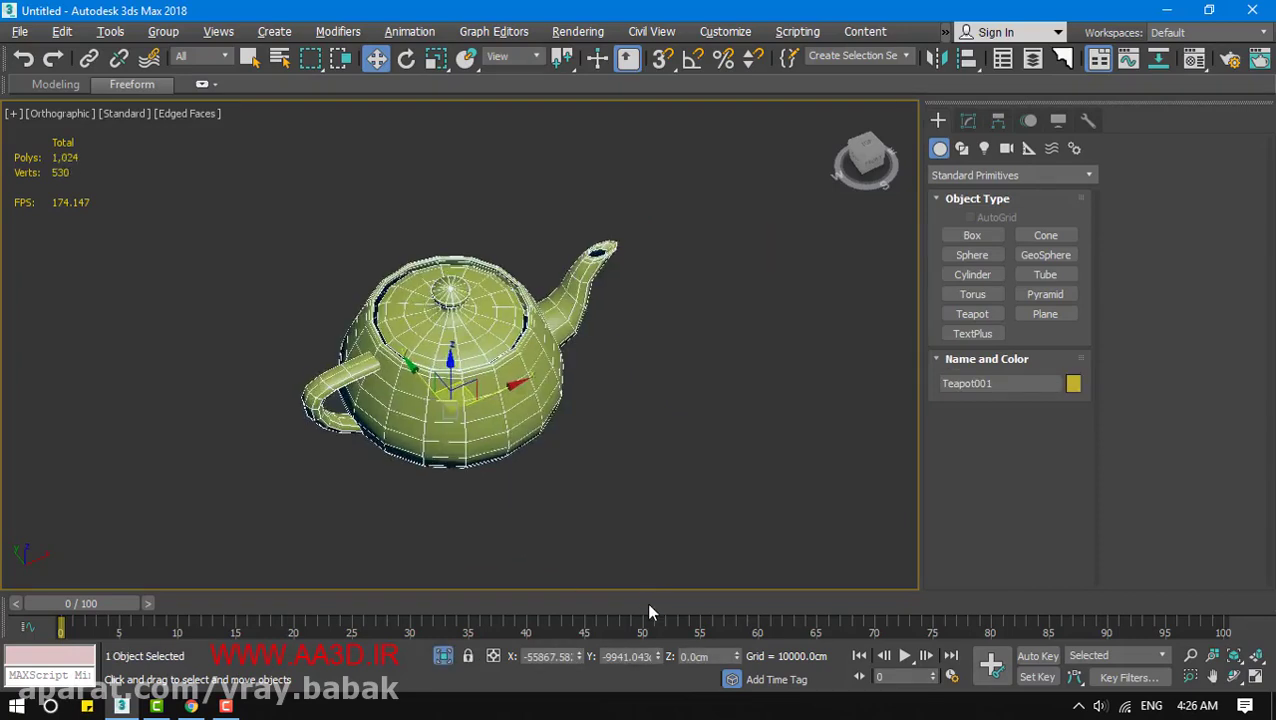
pyautogui.click(543, 463)
pyautogui.click(484, 424)
pyautogui.click(443, 656)
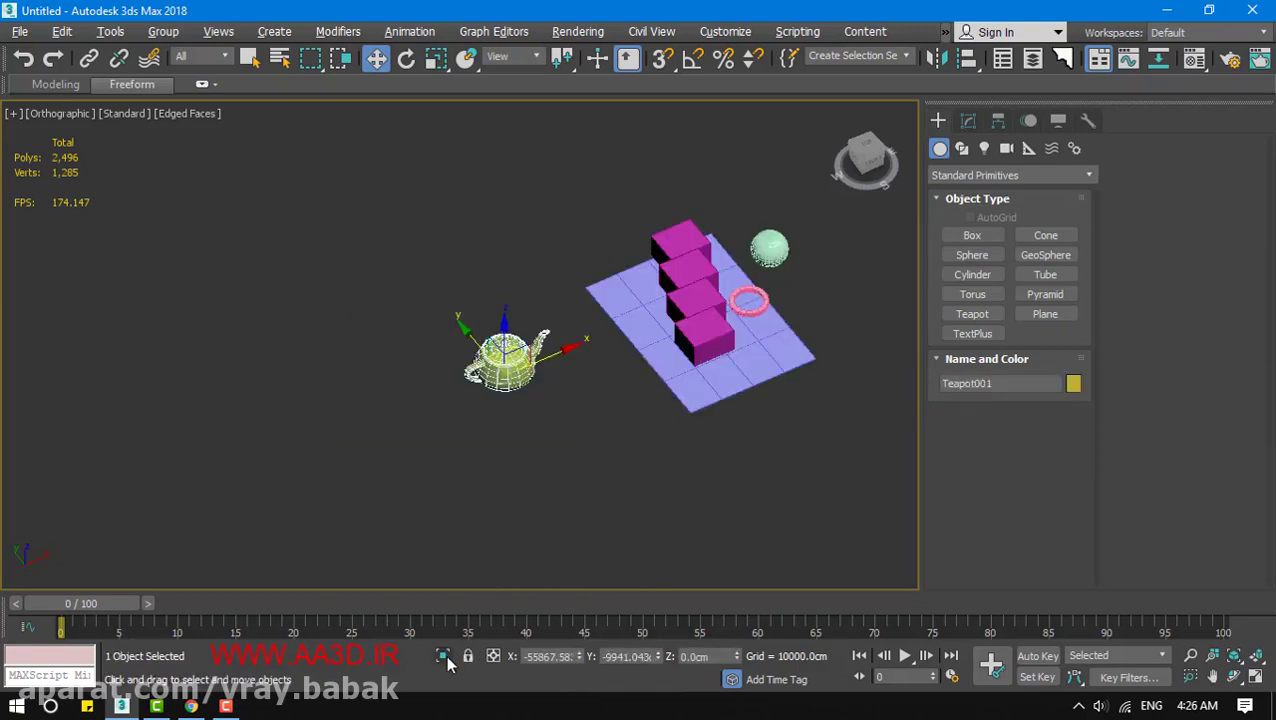
# Toggle the isolation of the teapot on and off three more times, ending with all objects shown
pyautogui.hotkey('alt', 'q')
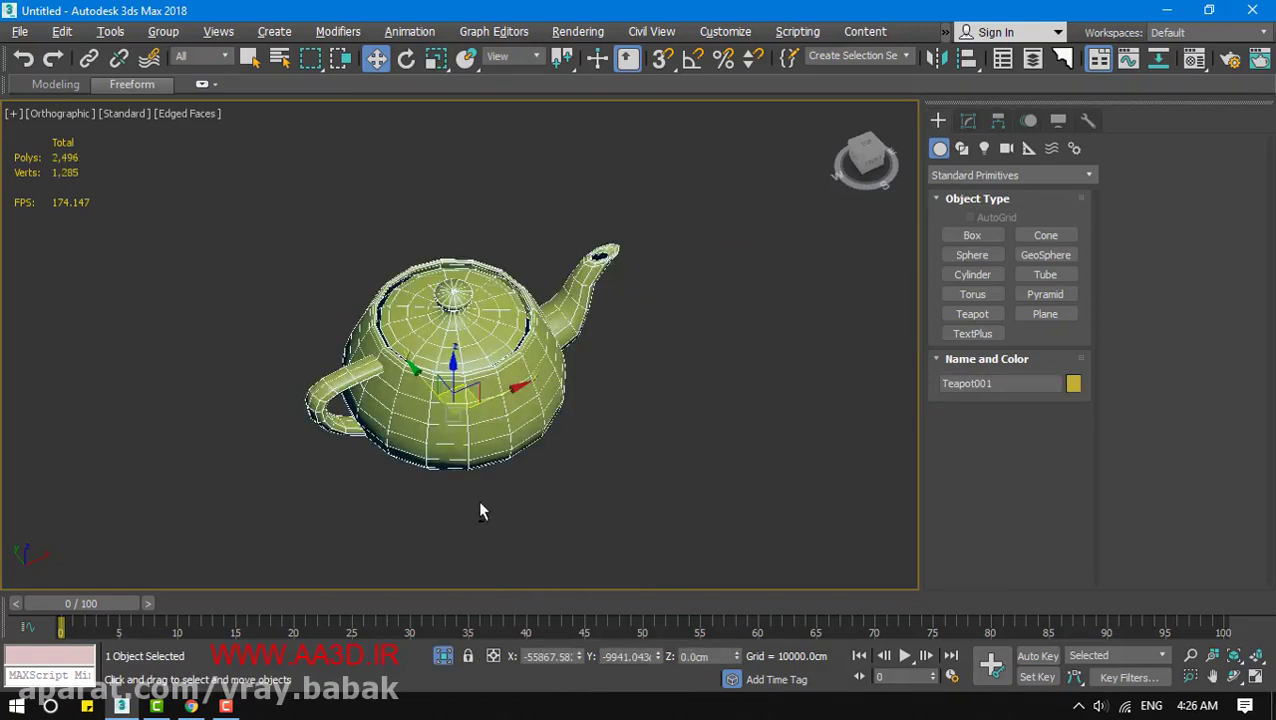
pyautogui.click(443, 656)
pyautogui.hotkey('alt', 'q')
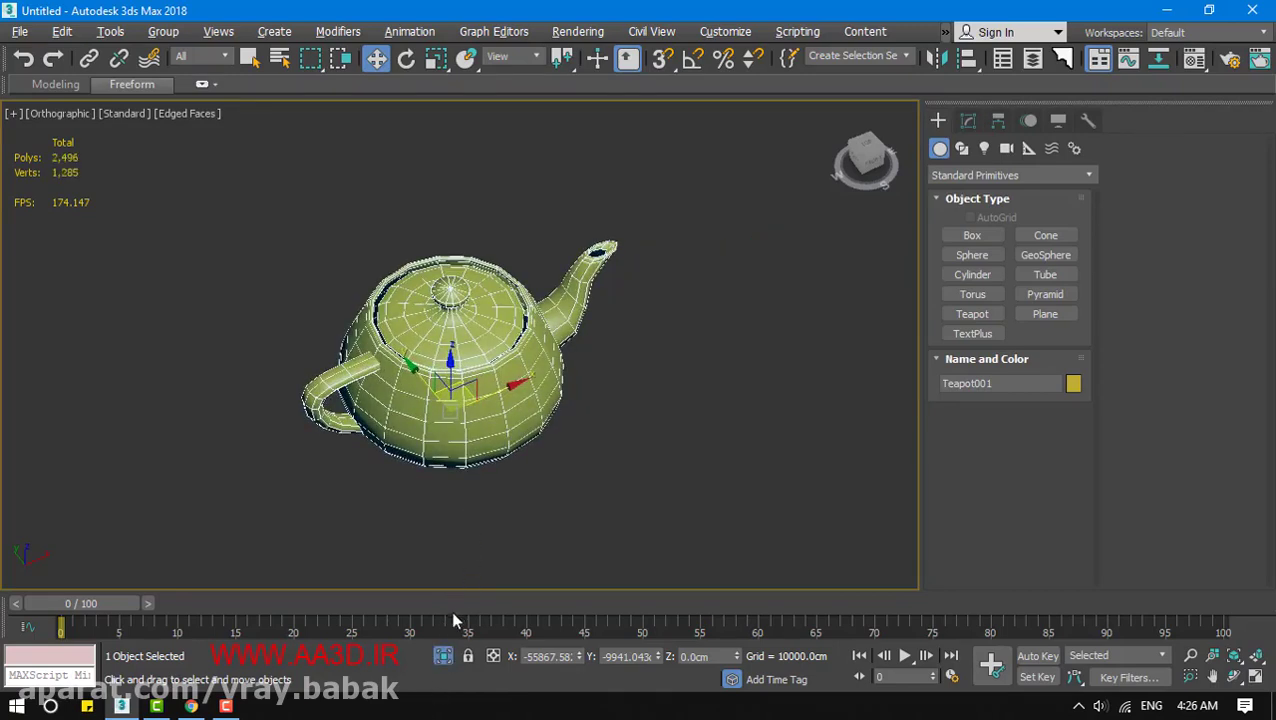
pyautogui.click(443, 656)
pyautogui.click(447, 433)
pyautogui.click(394, 384)
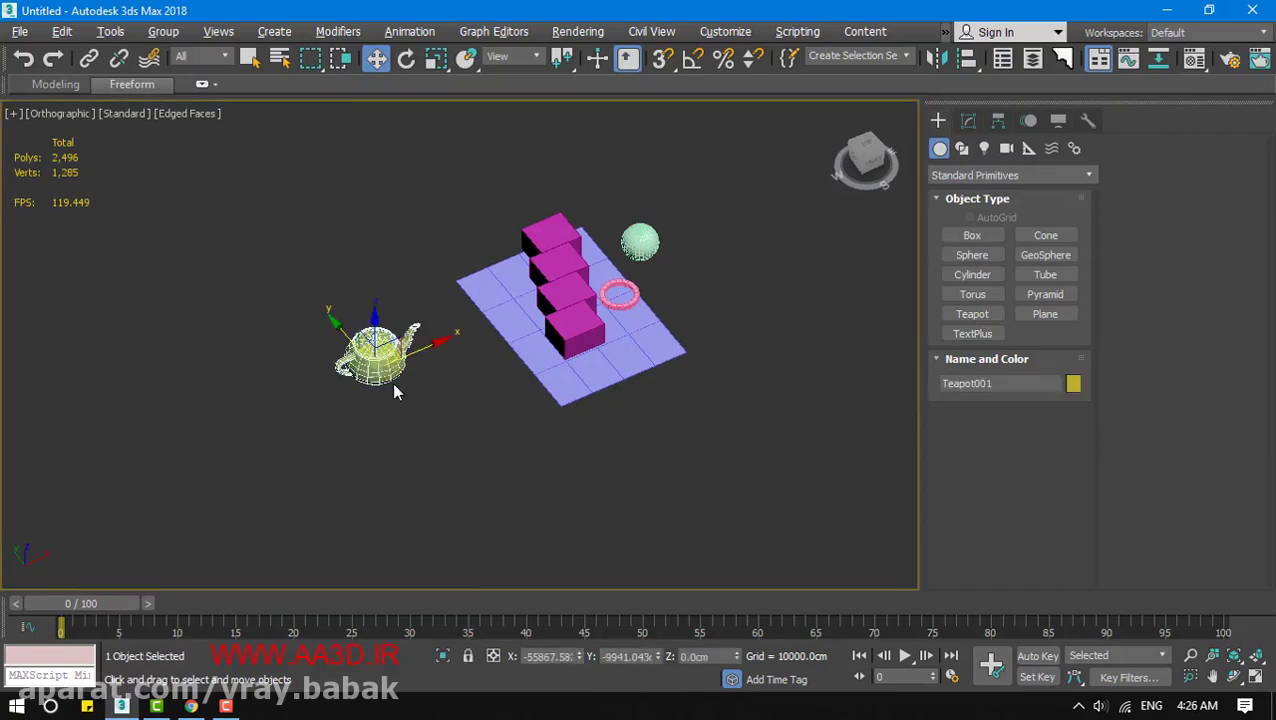
pyautogui.hotkey('alt', 'q')
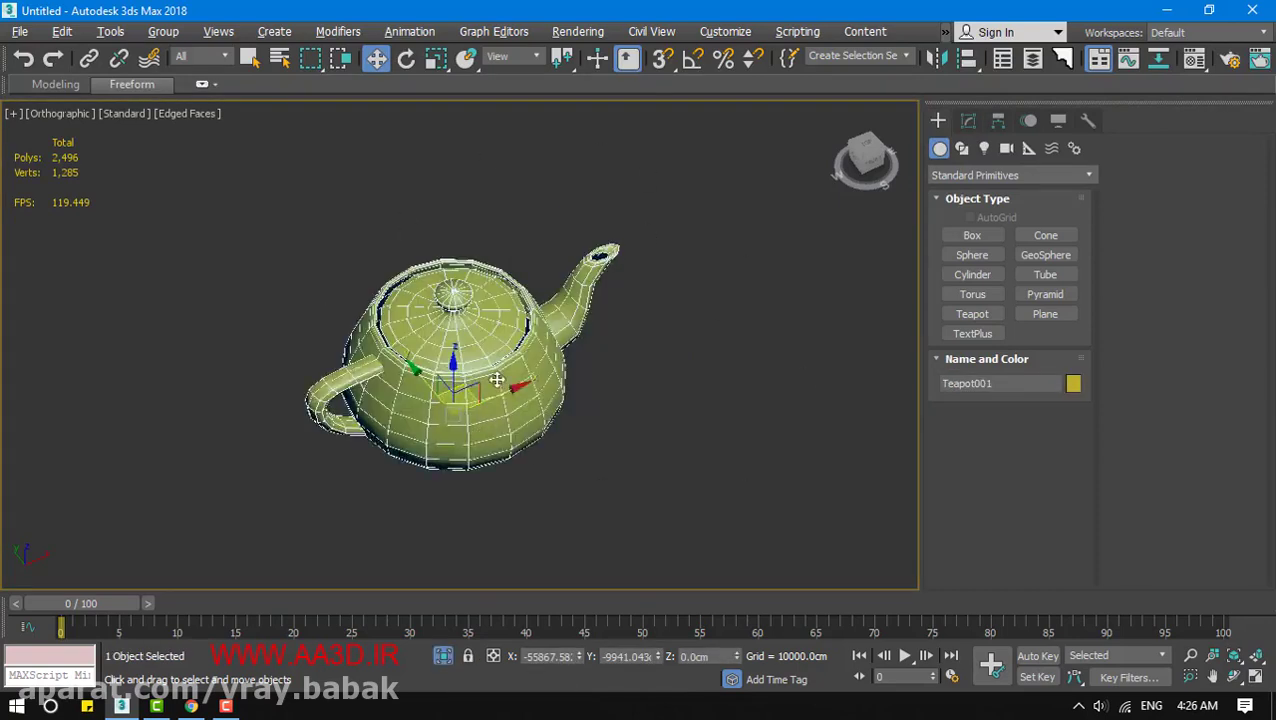
pyautogui.click(441, 656)
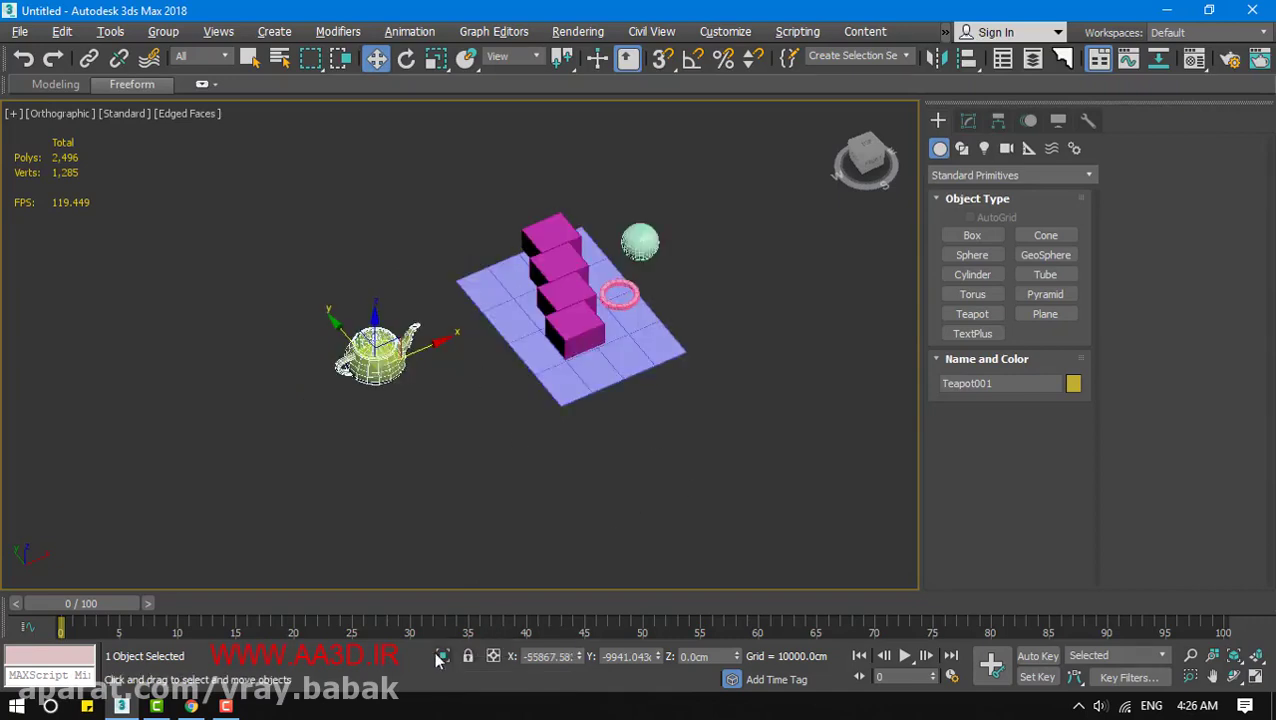
# Isolate the plane using the Isolate Selection Toggle, end the isolation, and deselect the plane
pyautogui.click(547, 385)
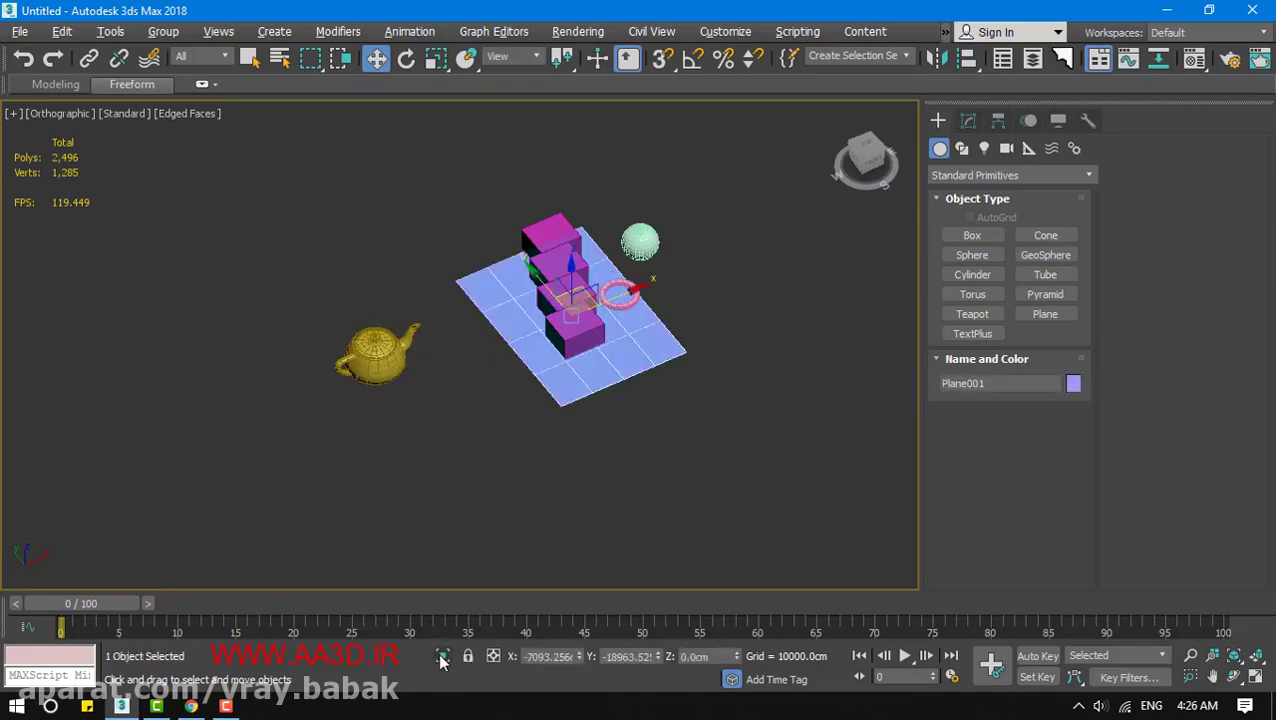
pyautogui.click(443, 656)
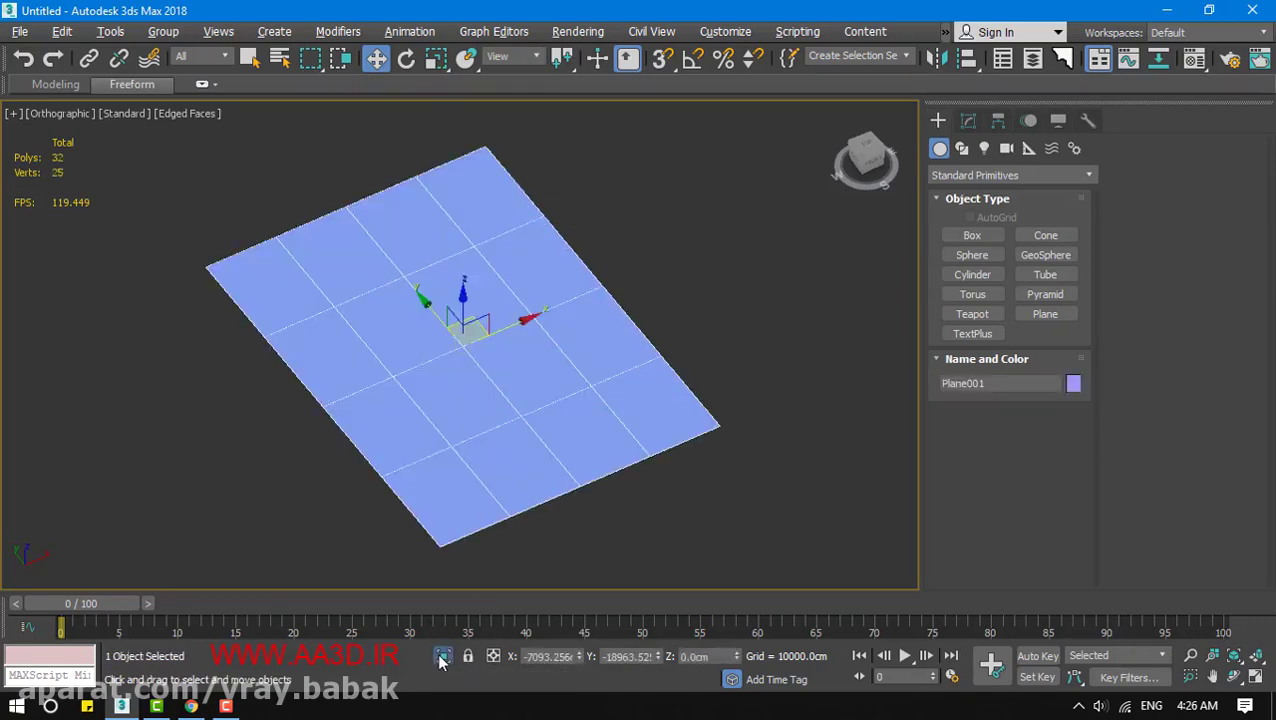
pyautogui.click(443, 656)
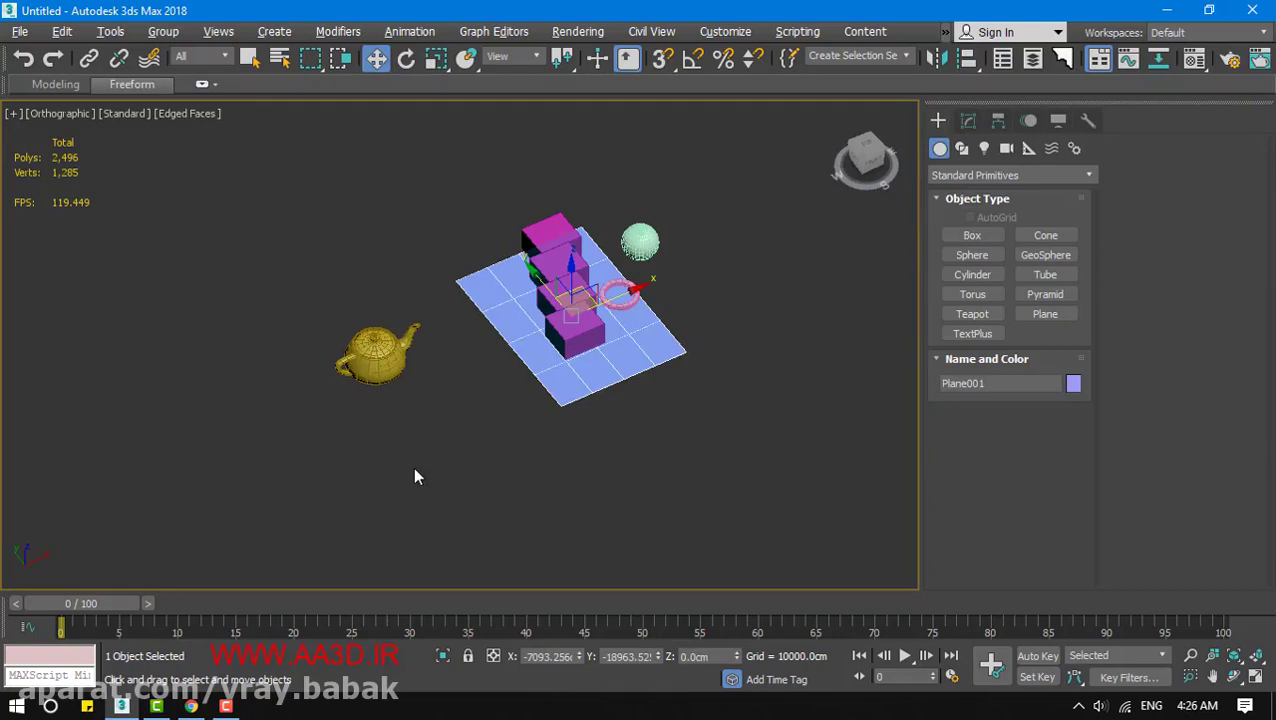
pyautogui.click(416, 440)
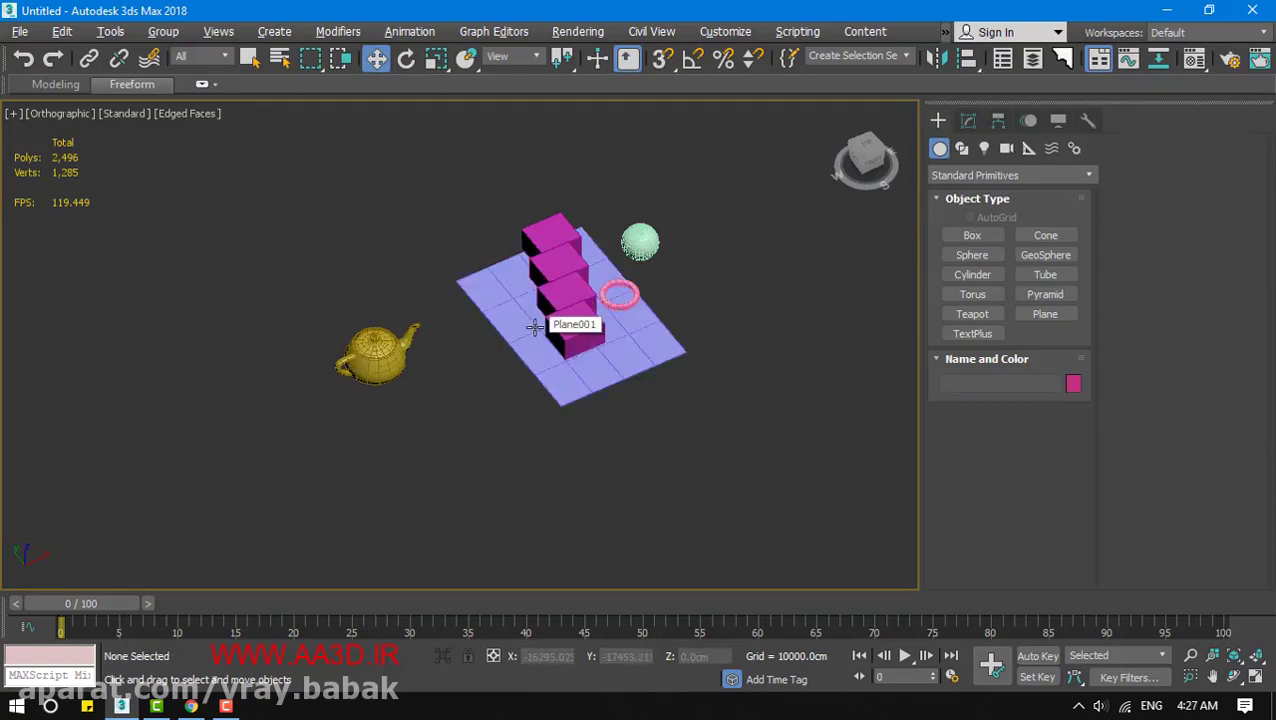
# Isolate the teapot and leave the isolation with the End Isolate command
pyautogui.click(381, 348)
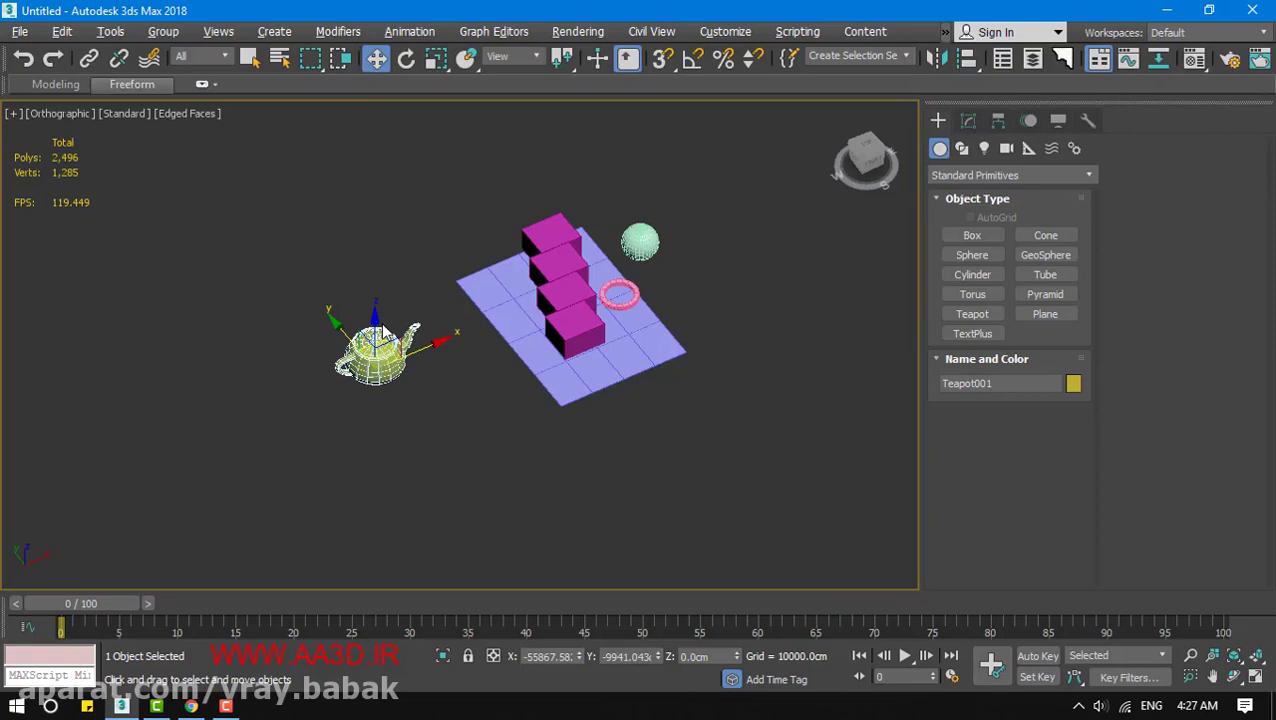
pyautogui.hotkey('alt', 'q')
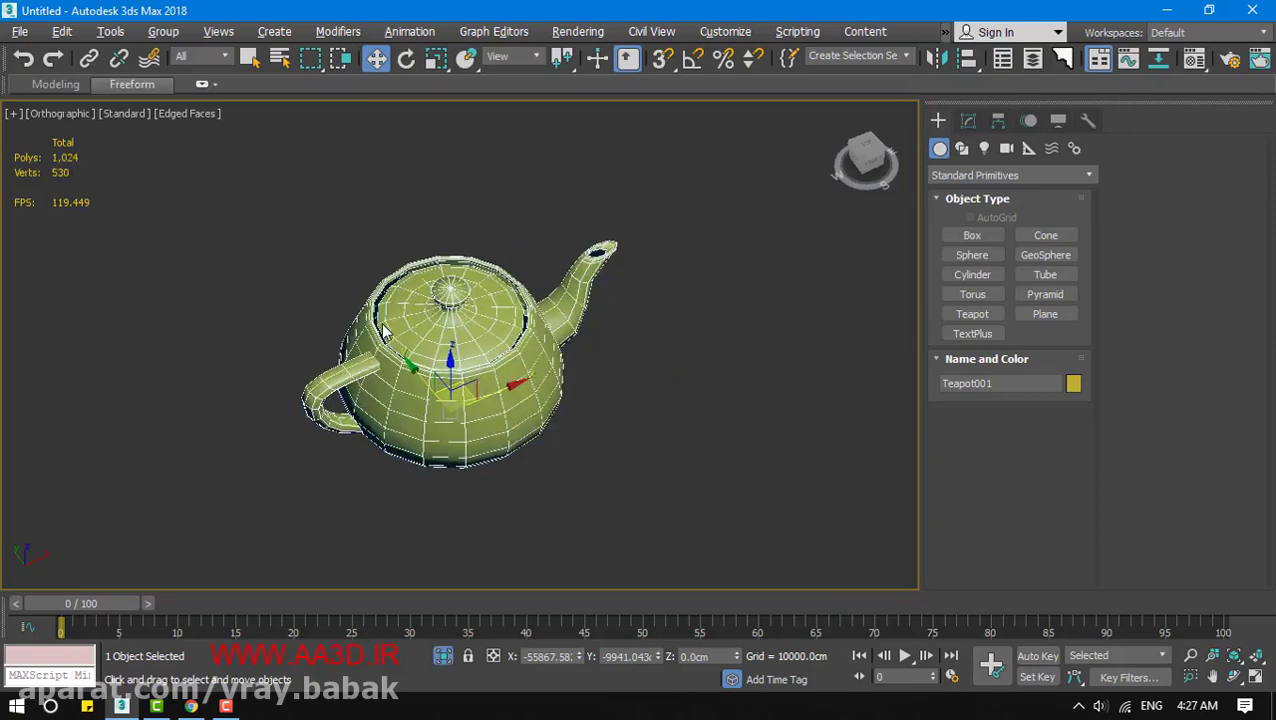
pyautogui.rightClick(410, 346)
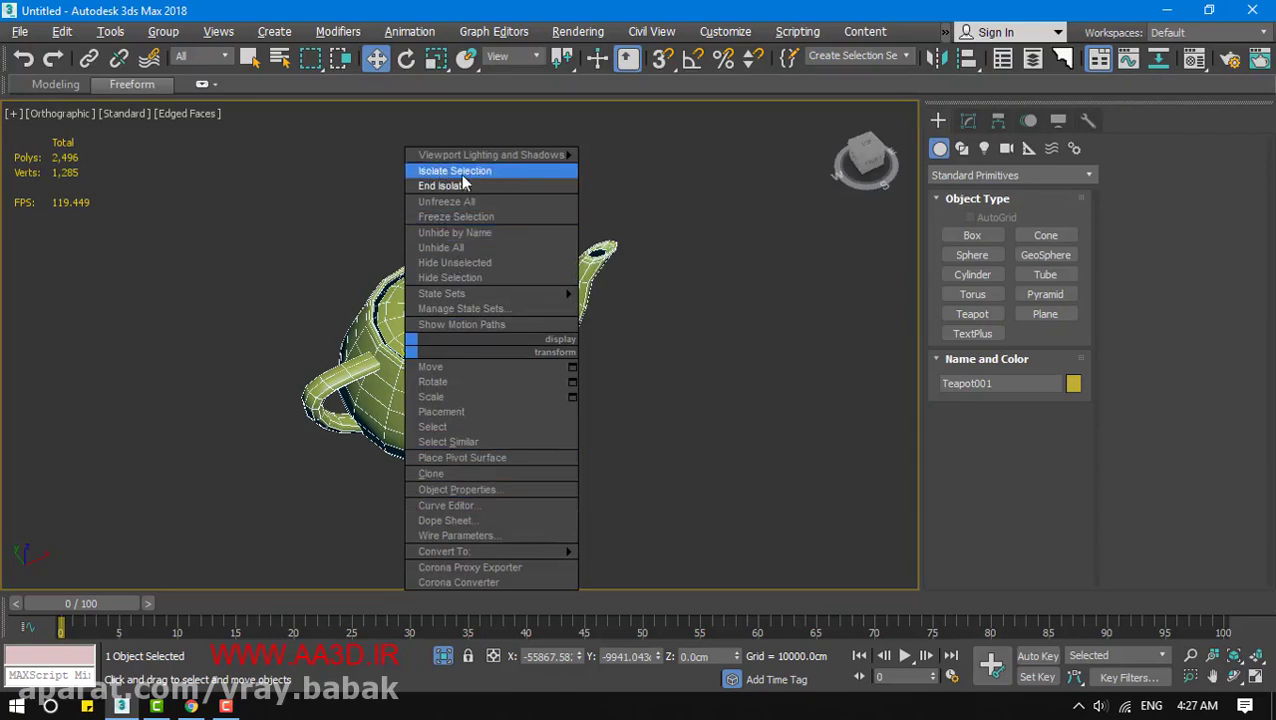
pyautogui.click(450, 187)
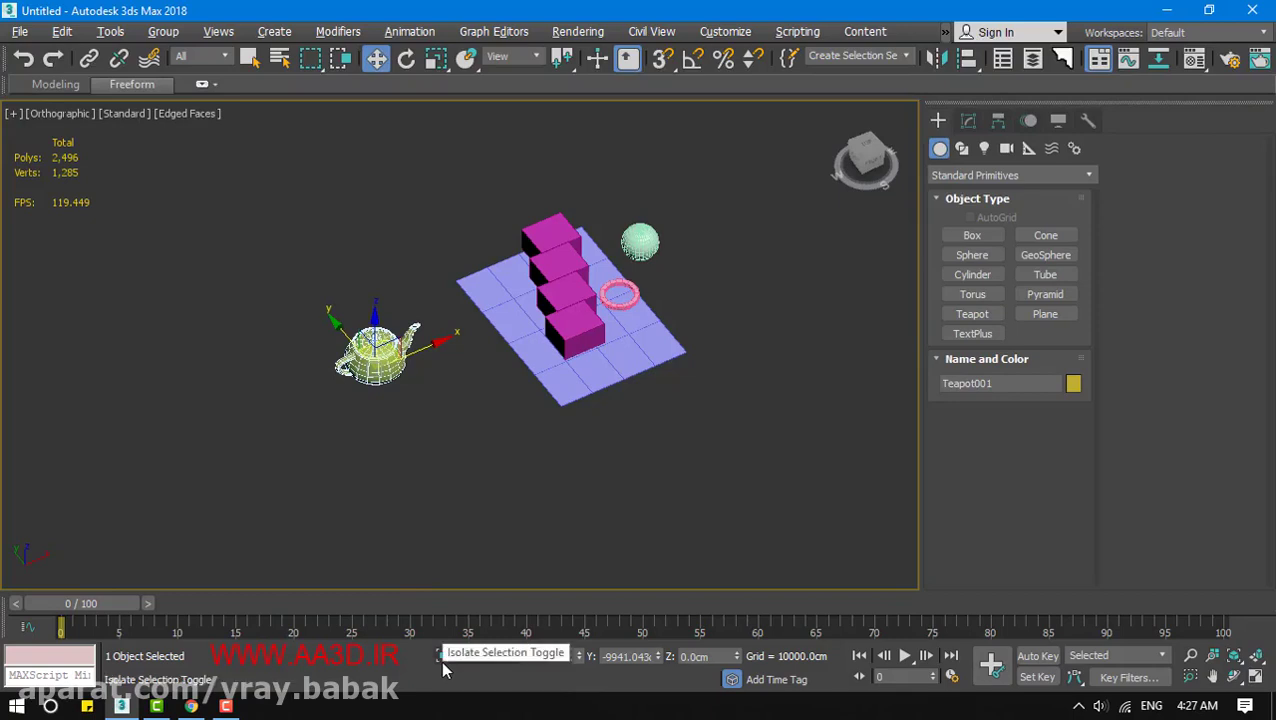
# Select the plane and switch to the Top view with the whole scene framed
pyautogui.rightClick(378, 356)
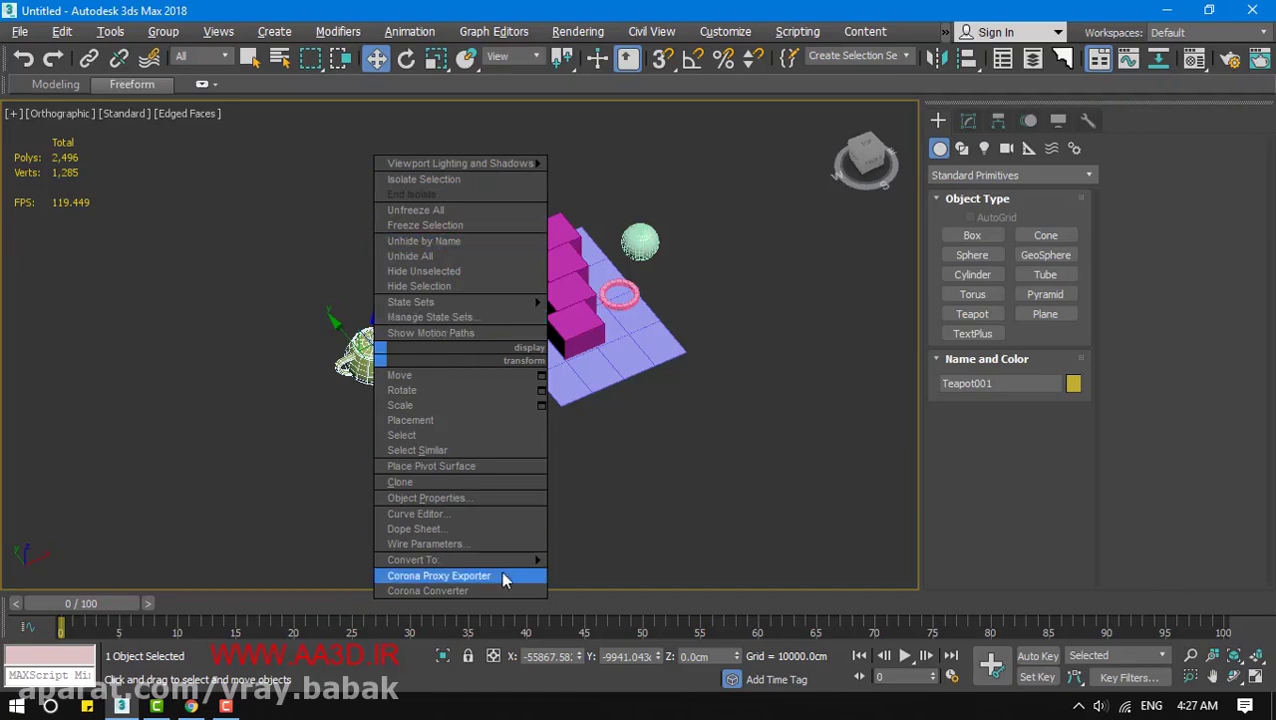
pyautogui.moveTo(481, 555)
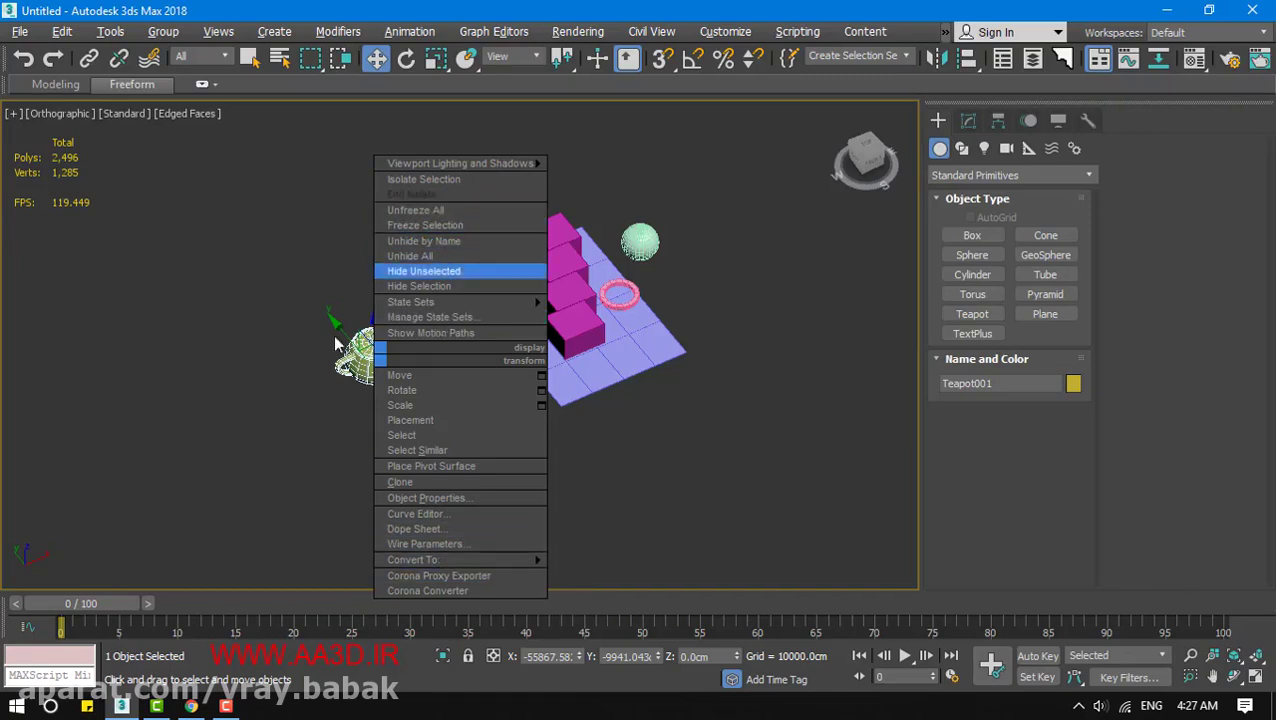
pyautogui.click(565, 392)
pyautogui.click(567, 398)
pyautogui.moveTo(568, 399); pyautogui.dragTo(562, 418, button='middle')
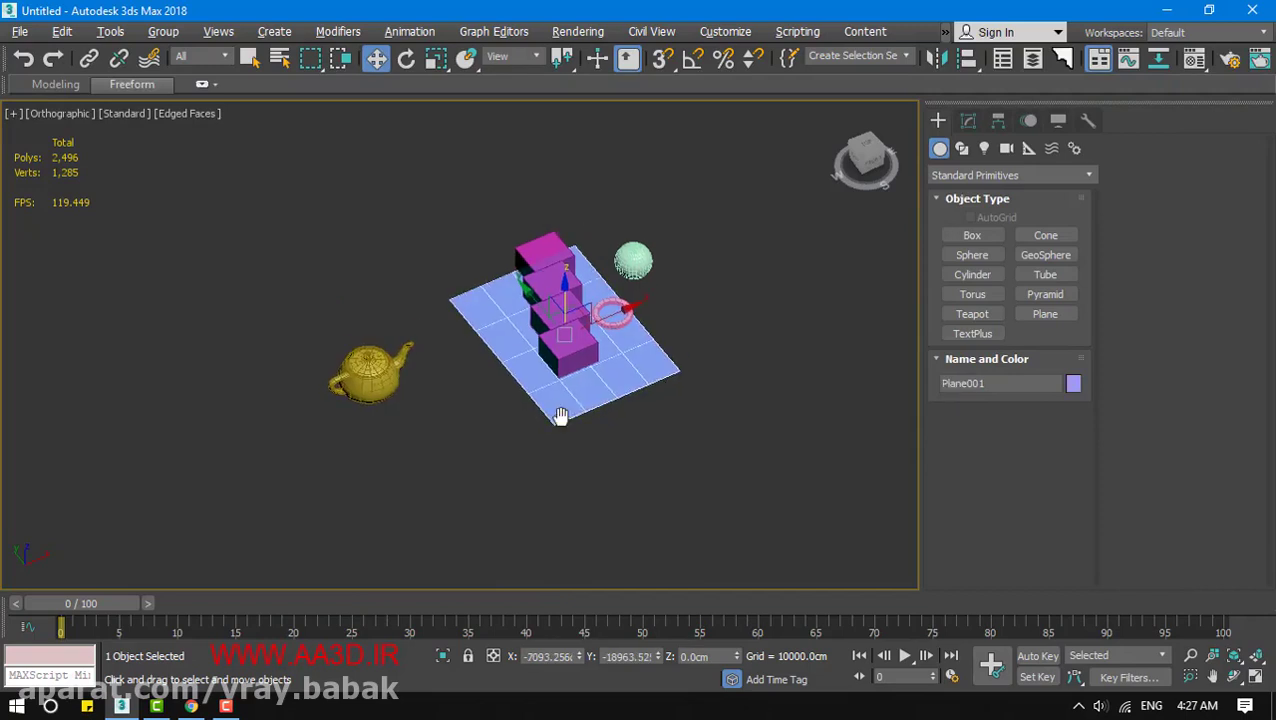
pyautogui.press('t')
pyautogui.press('z')
pyautogui.moveTo(560, 322); pyautogui.dragTo(579, 288, button='middle')
pyautogui.scroll(-3, 567, 400)
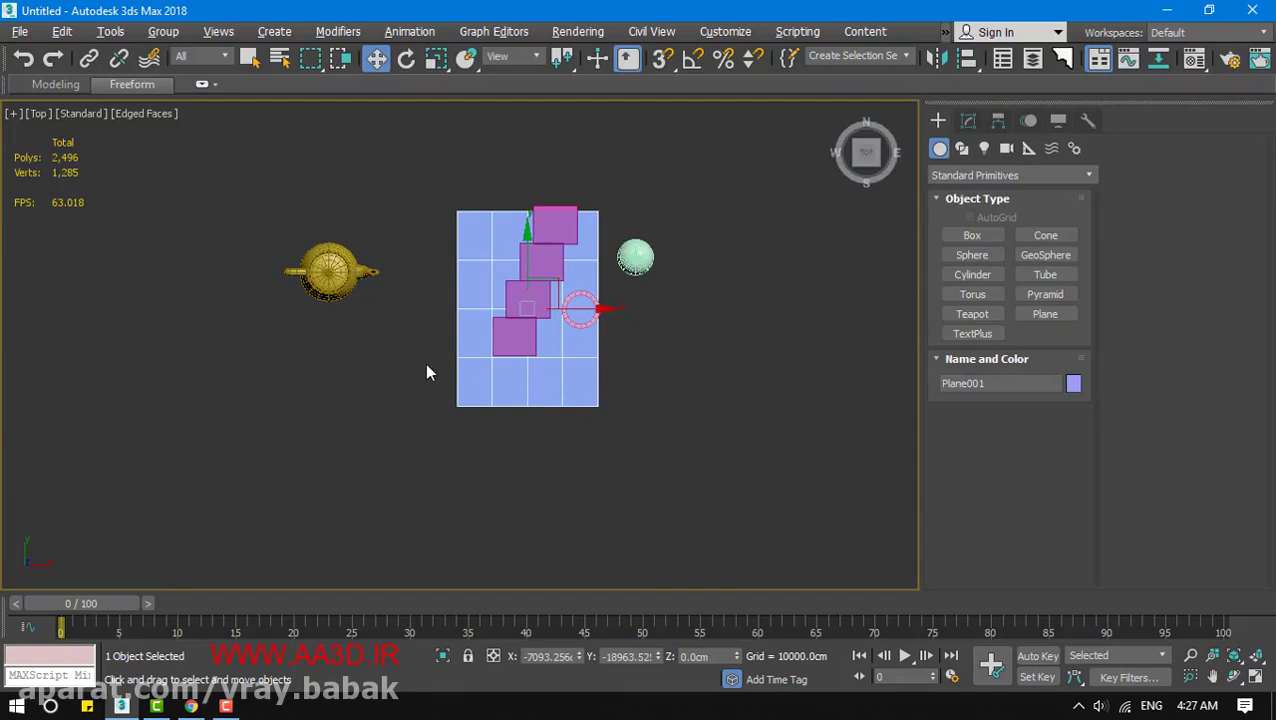
# Freeze the plane beneath the four boxes with Freeze Selection
pyautogui.moveTo(553, 288); pyautogui.dragTo(578, 407)
pyautogui.rightClick(578, 407)
pyautogui.rightClick(540, 382)
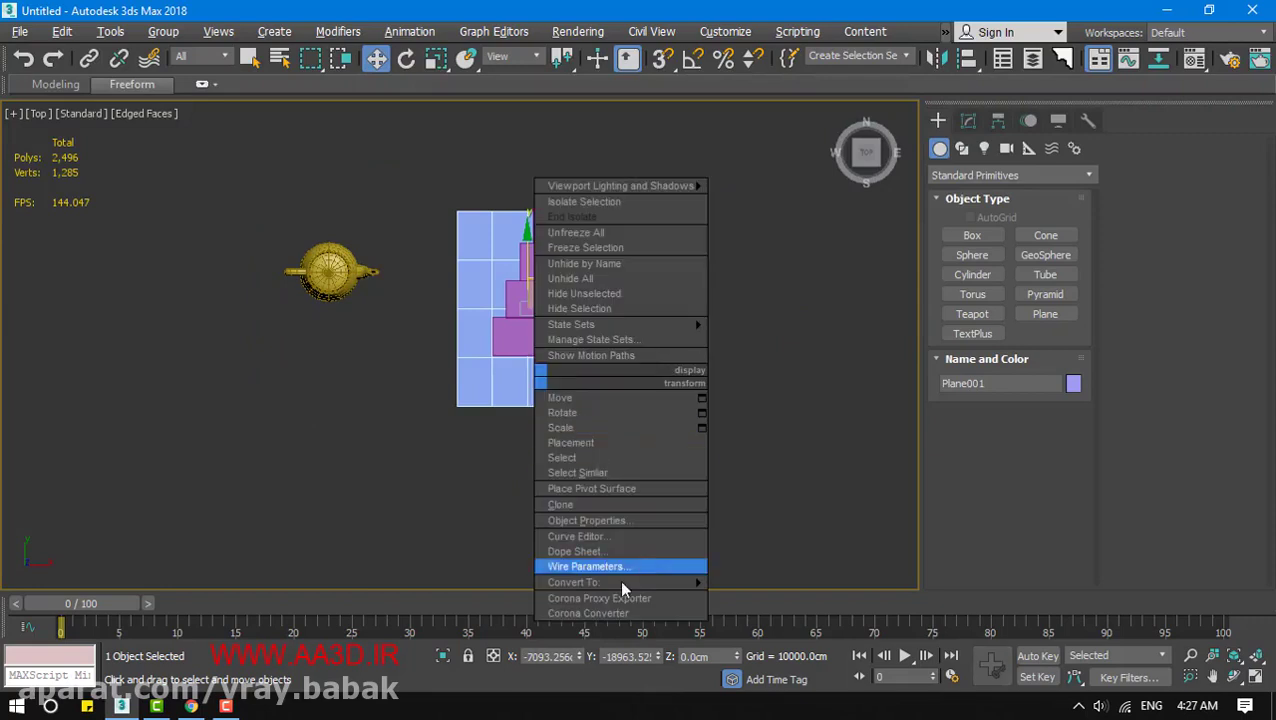
pyautogui.click(572, 251)
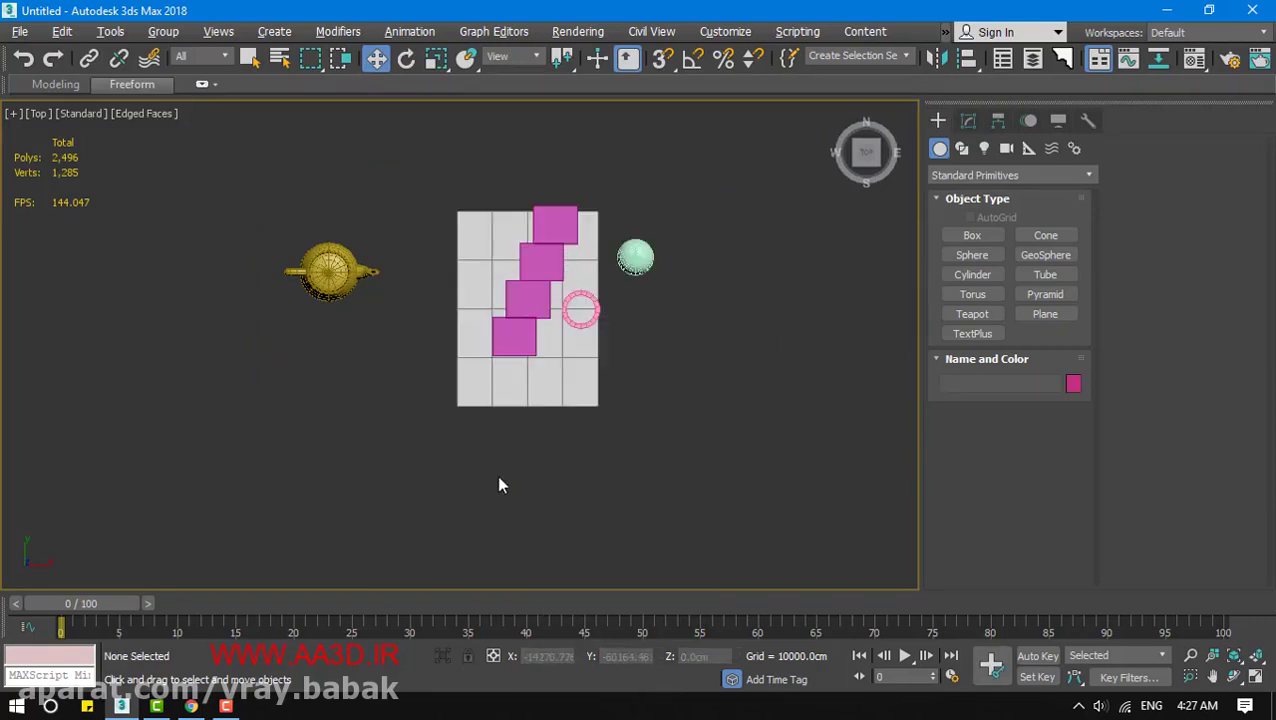
# Select all unfrozen objects and move them together off the frozen plane, to its left
pyautogui.hotkey('ctrl', 'a')
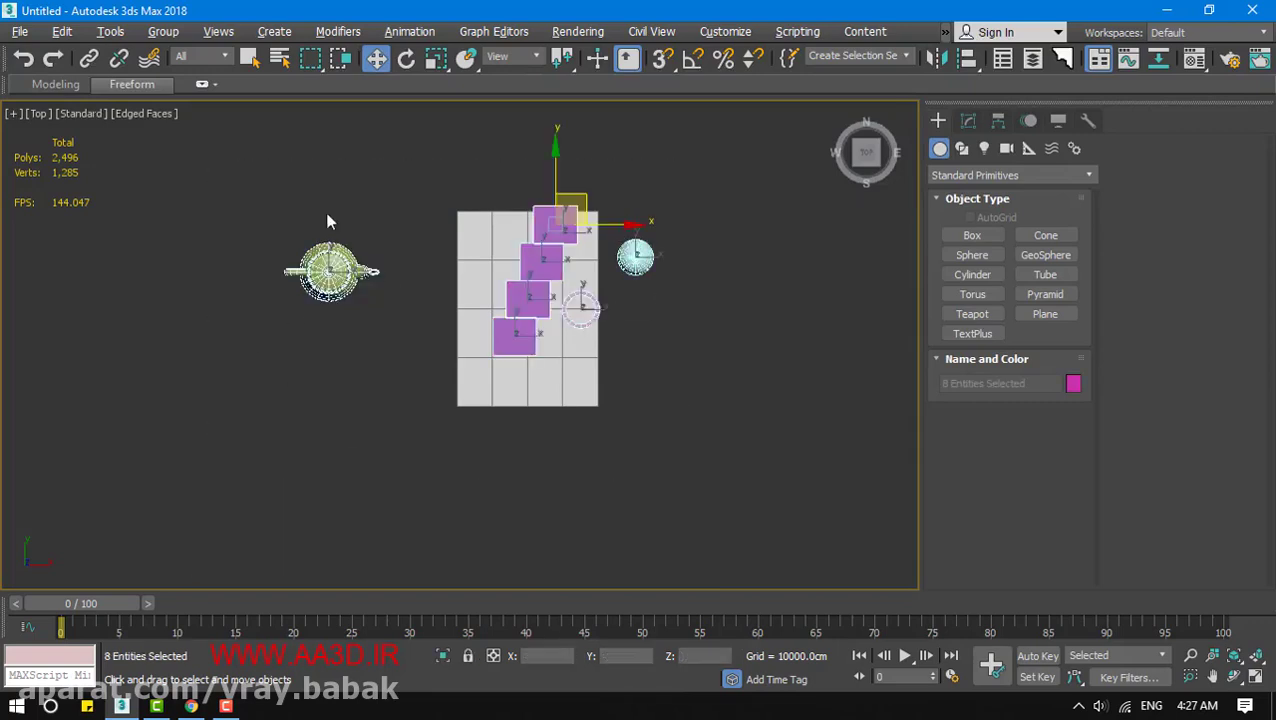
pyautogui.moveTo(260, 192); pyautogui.dragTo(749, 594)
pyautogui.moveTo(581, 201); pyautogui.dragTo(451, 457)
pyautogui.rightClick(451, 457)
pyautogui.click(596, 190)
pyautogui.hotkey('ctrl', 'a')
pyautogui.moveTo(583, 188); pyautogui.dragTo(198, 271)
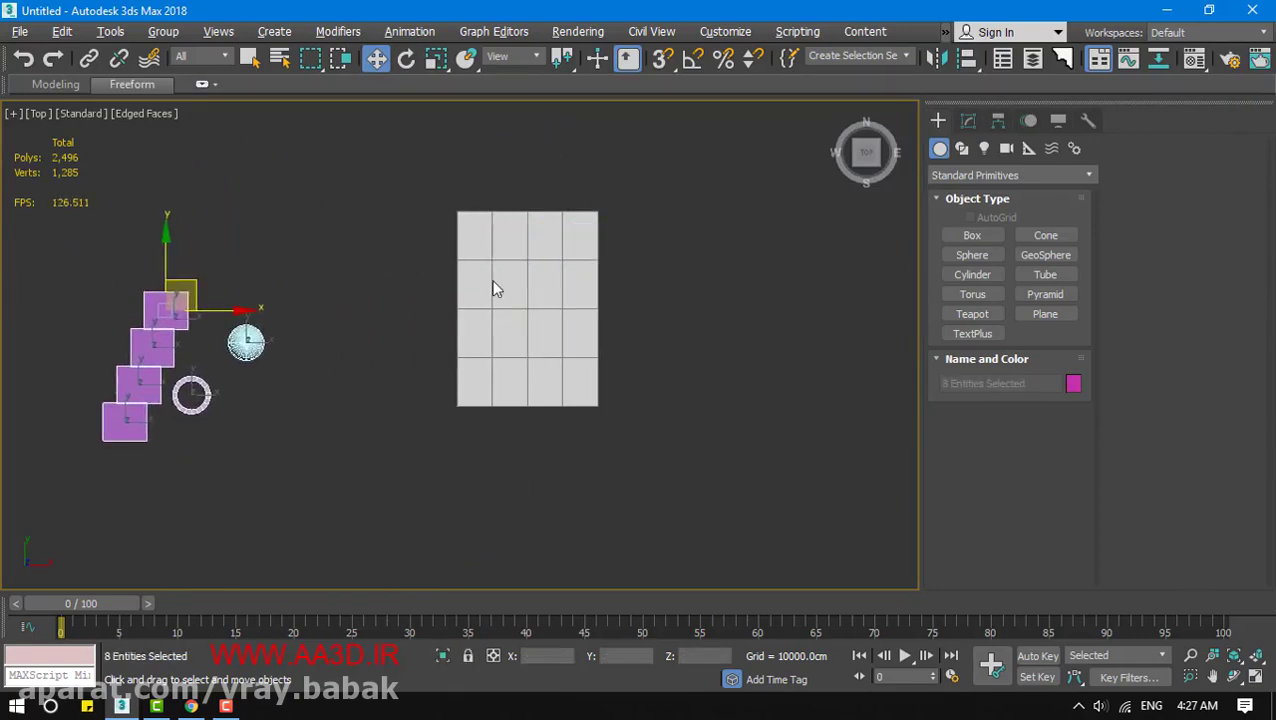
# Select all the unfrozen objects, including the teapot, boxes, sphere and ring, and delete them around the frozen plane
pyautogui.click(462, 290)
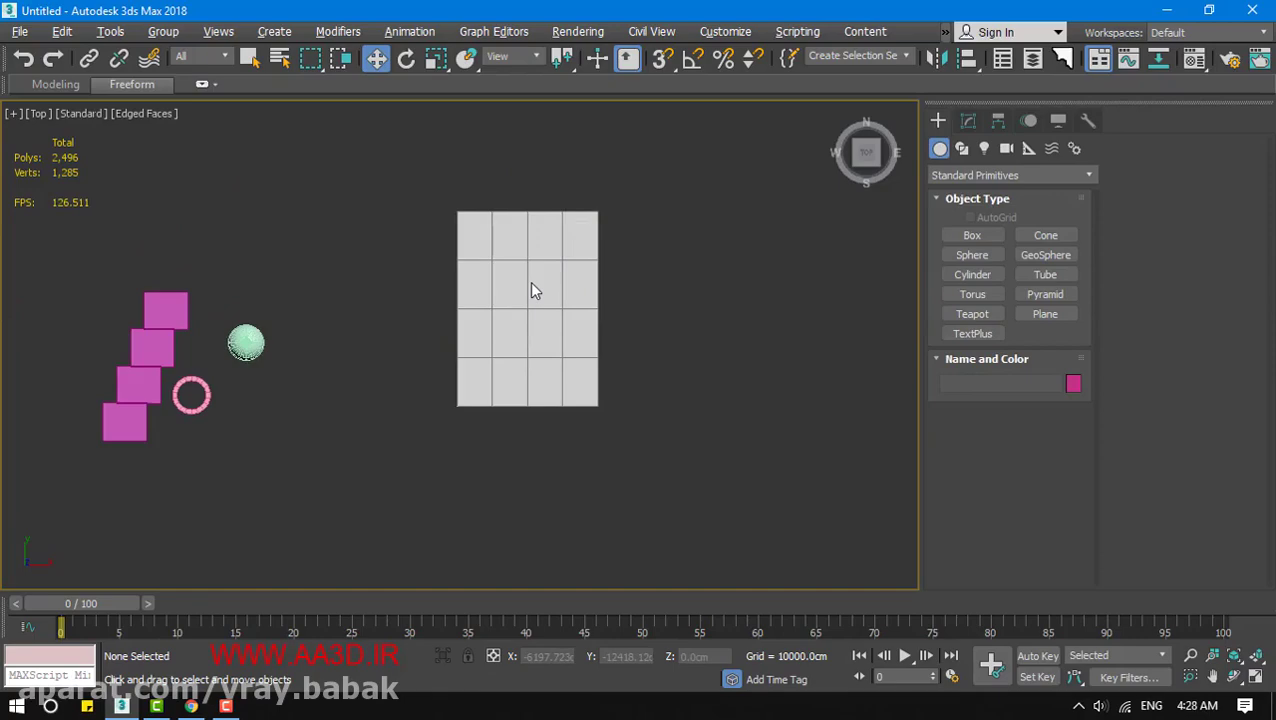
pyautogui.moveTo(564, 9); pyautogui.dragTo(648, 2)
pyautogui.scroll(2, 500, 242)
pyautogui.scroll(-6, 558, 196)
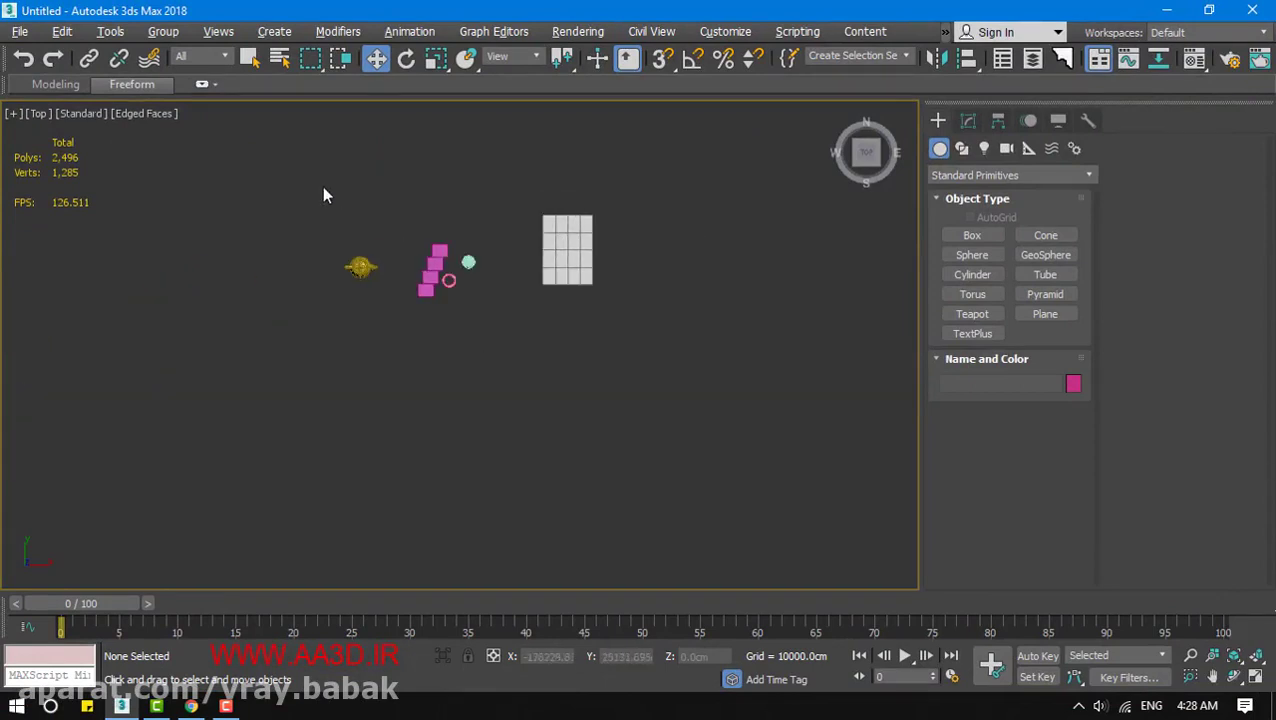
pyautogui.moveTo(322, 194); pyautogui.dragTo(473, 378)
pyautogui.moveTo(473, 378); pyautogui.dragTo(500, 404, button='middle')
pyautogui.press('Delete')
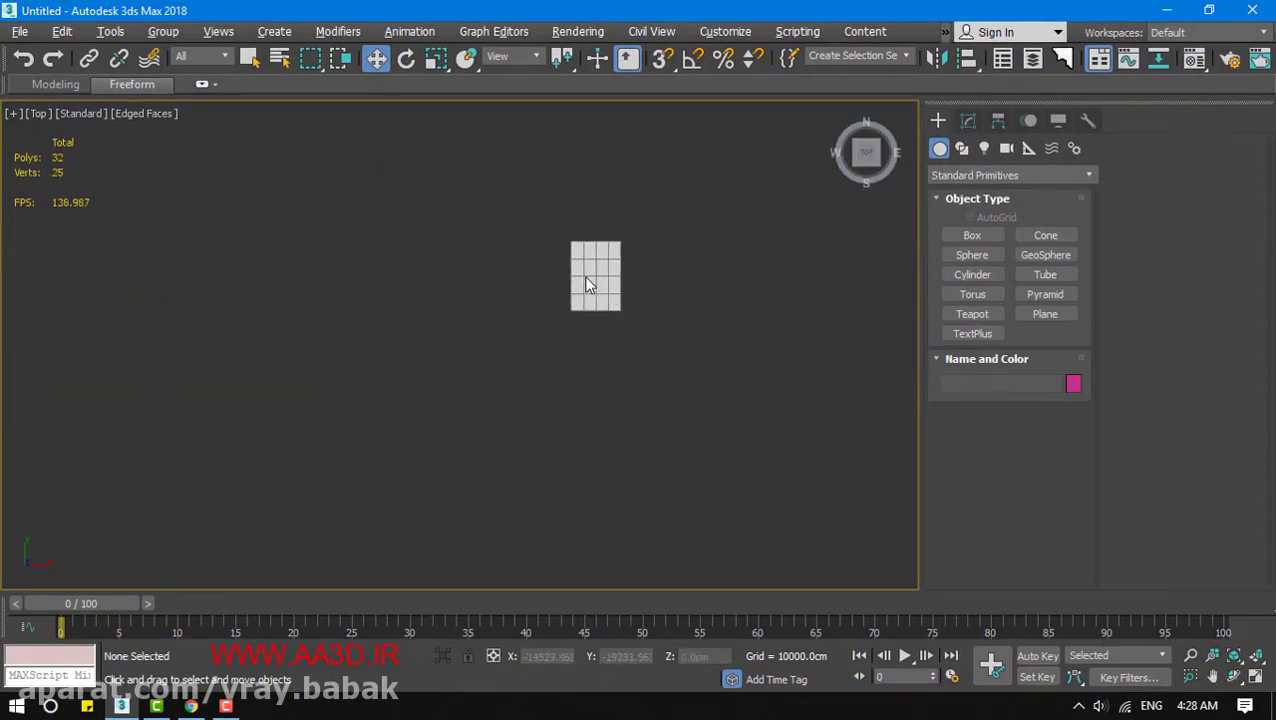
# Release the plane with Unfreeze All and check that it can be selected with the Rotate tool active
pyautogui.scroll(3, 643, 229)
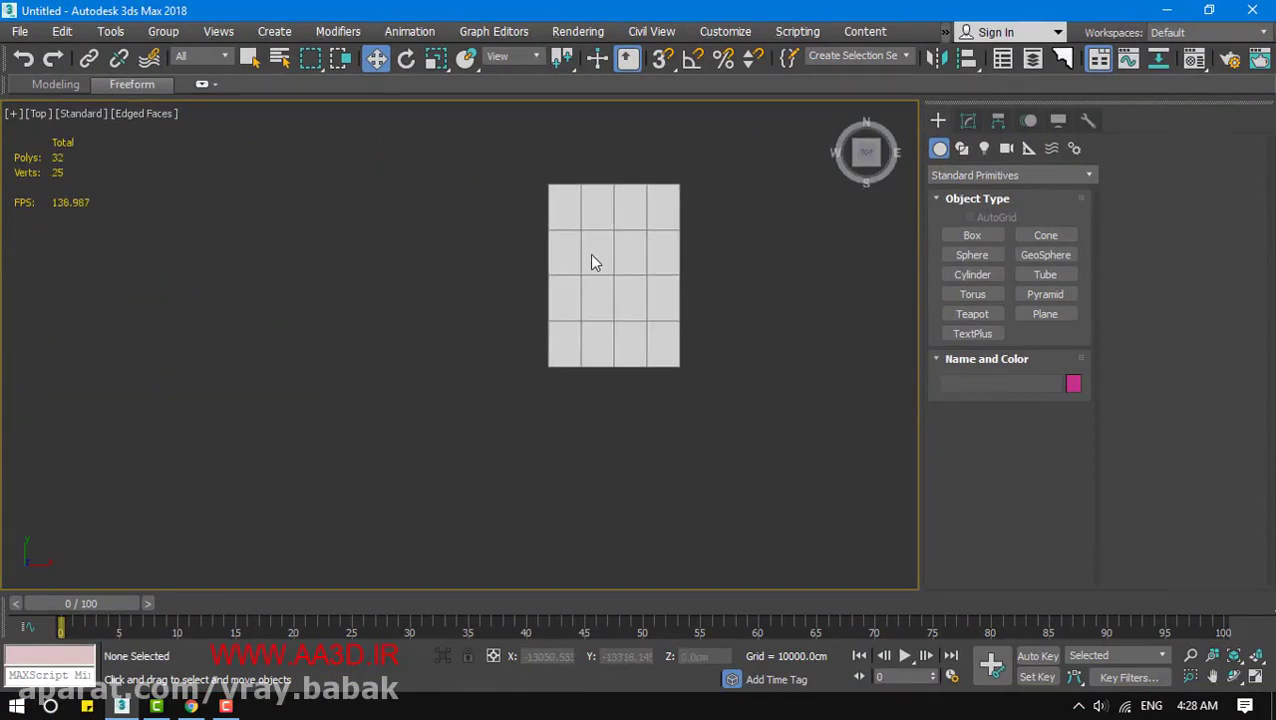
pyautogui.press('e')
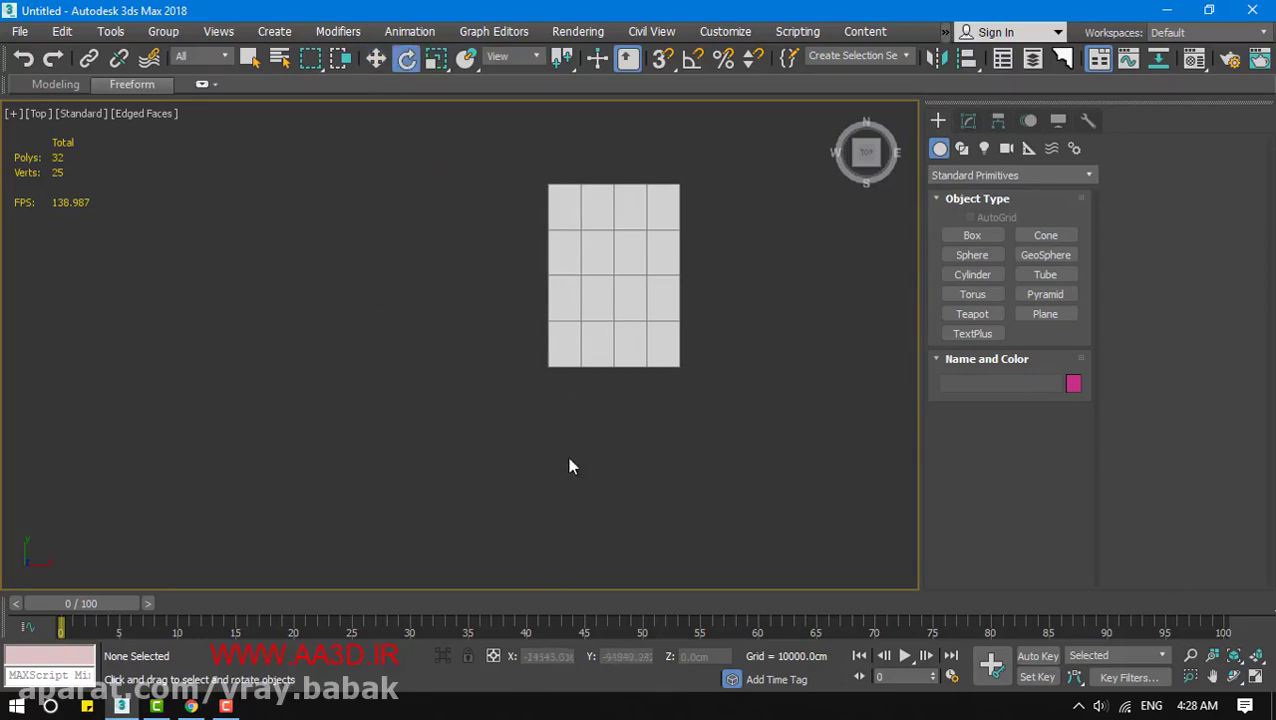
pyautogui.rightClick(607, 305)
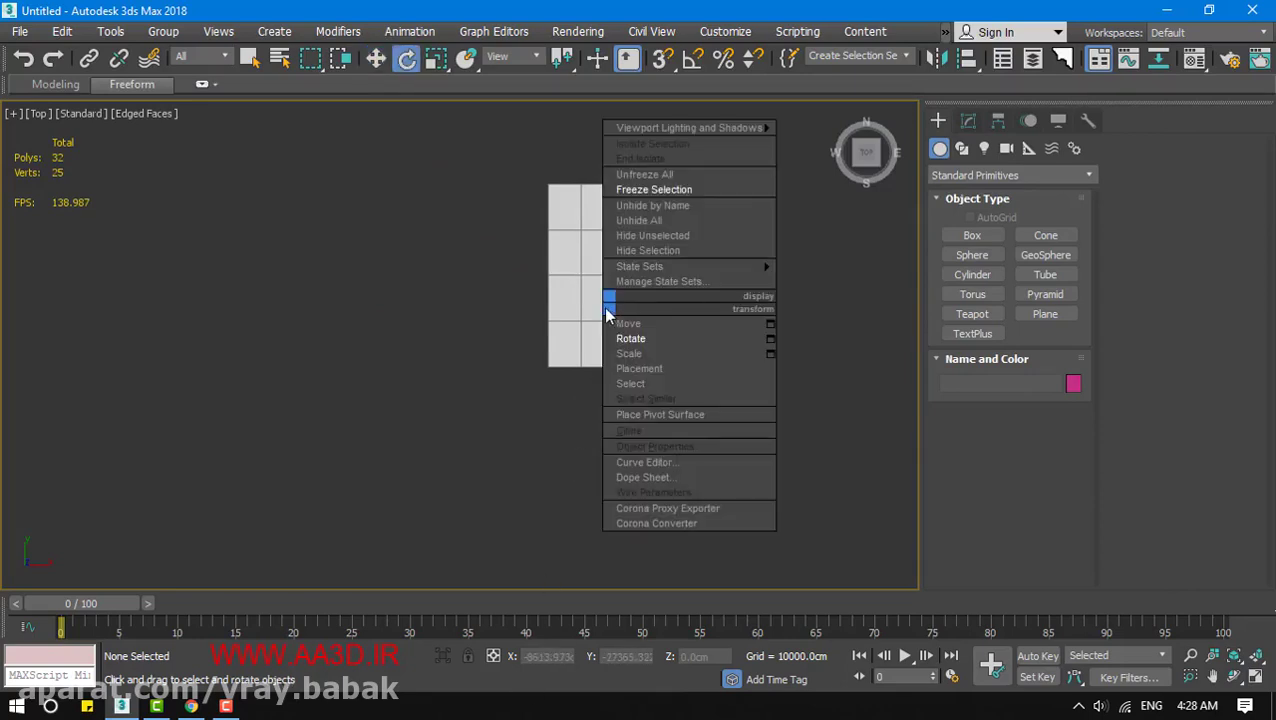
pyautogui.click(637, 176)
pyautogui.click(628, 205)
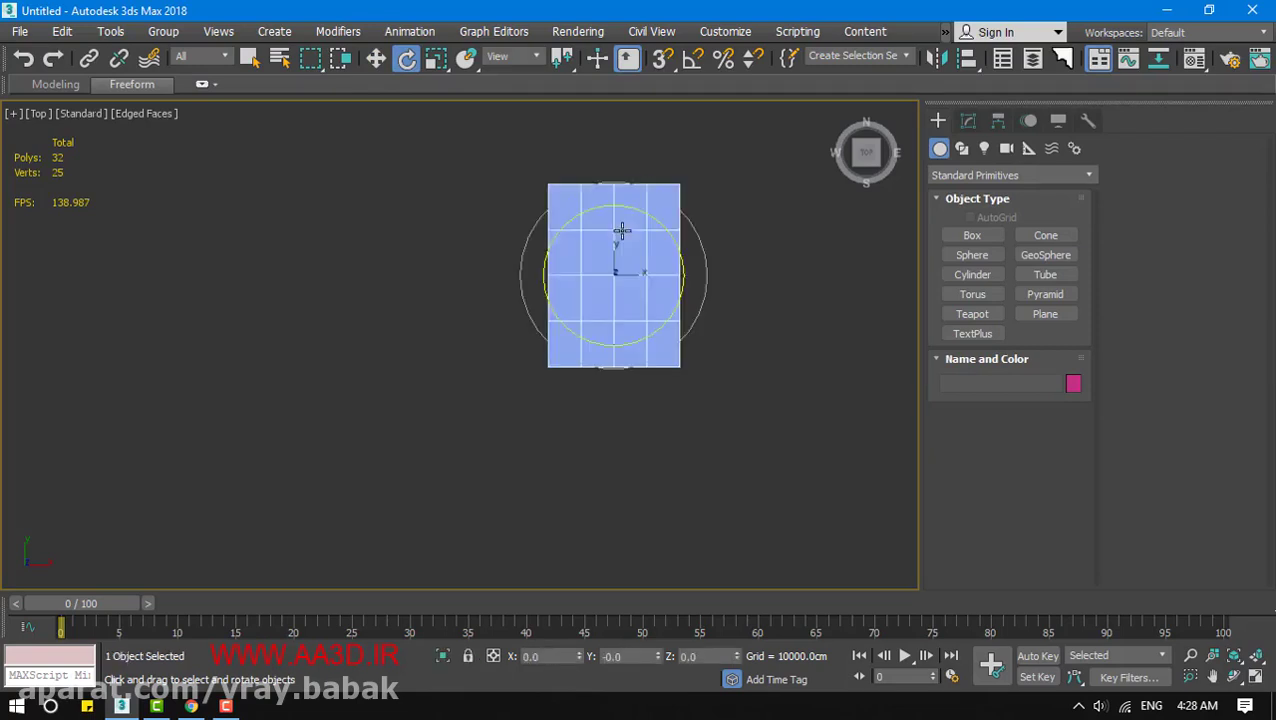
pyautogui.click(781, 323)
pyautogui.moveTo(557, 279); pyautogui.dragTo(507, 282, button='middle')
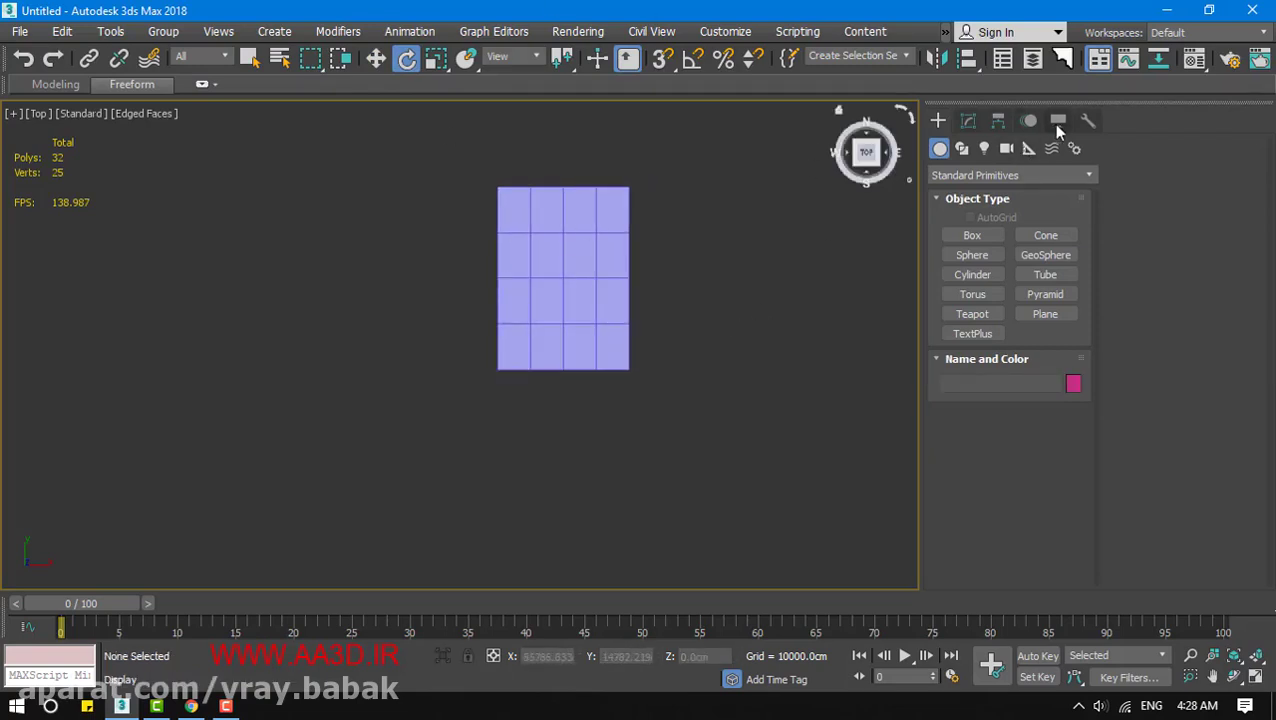
# Show the hide, freeze and display property options and select the plane
pyautogui.click(1059, 122)
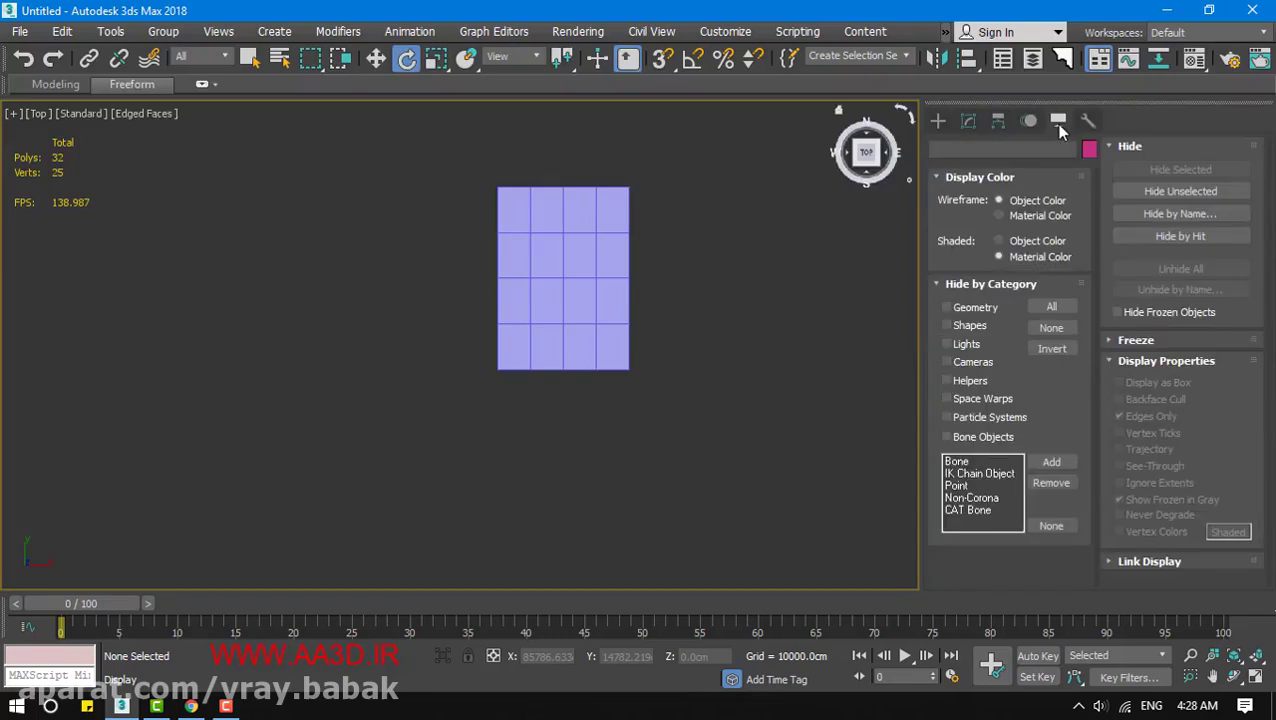
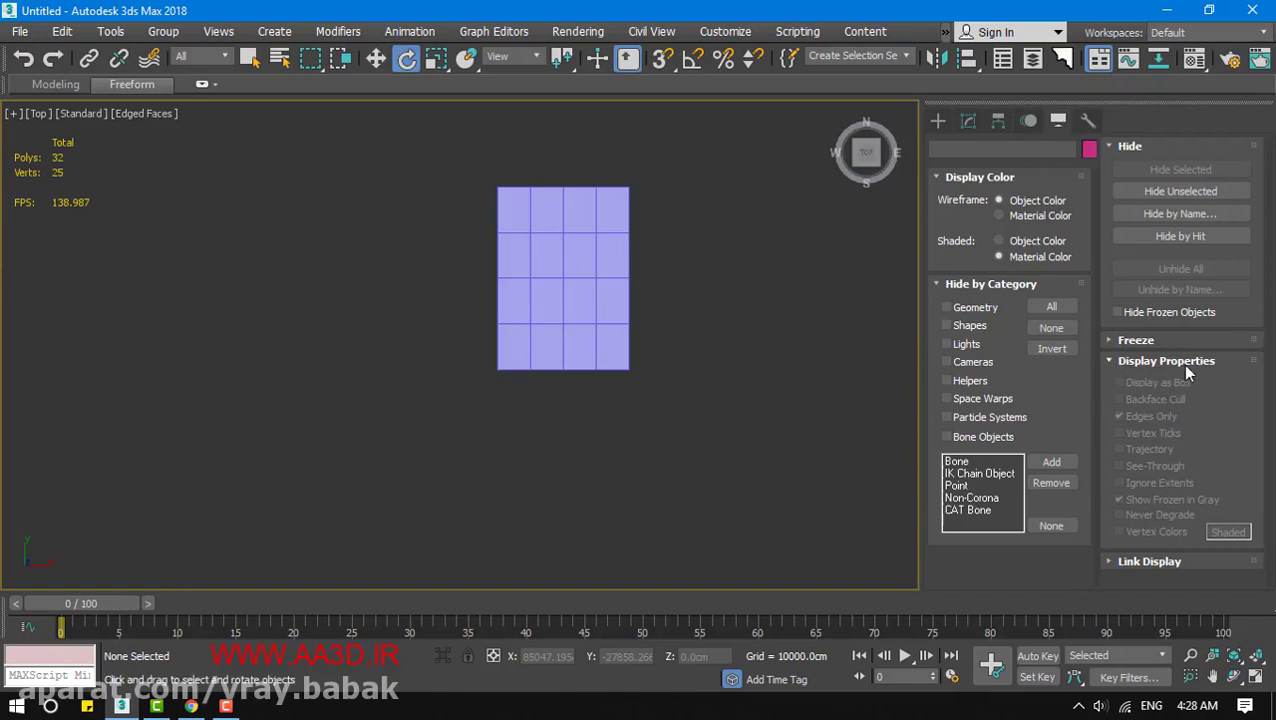
pyautogui.click(530, 304)
pyautogui.moveTo(700, 317); pyautogui.dragTo(668, 329, button='middle')
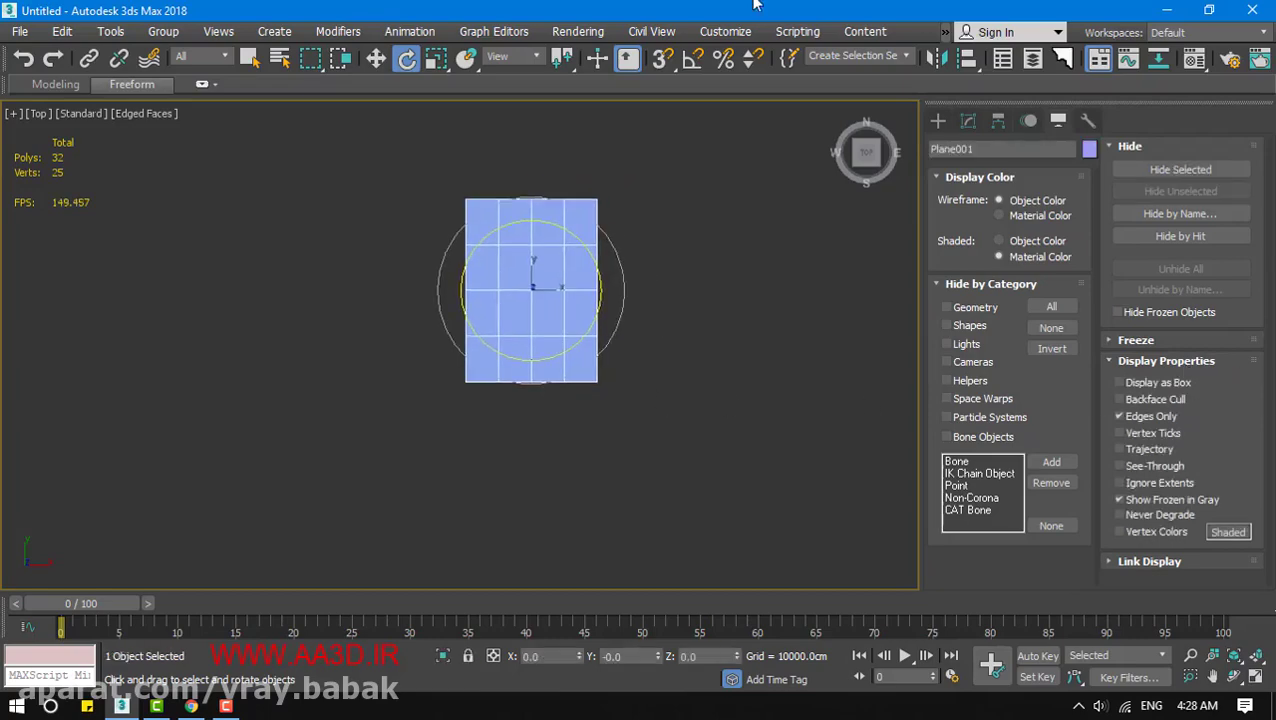
# Apply the building image whose name starts with HAC_Exteri from the Windows desktop onto the plane
pyautogui.click(17, 711)
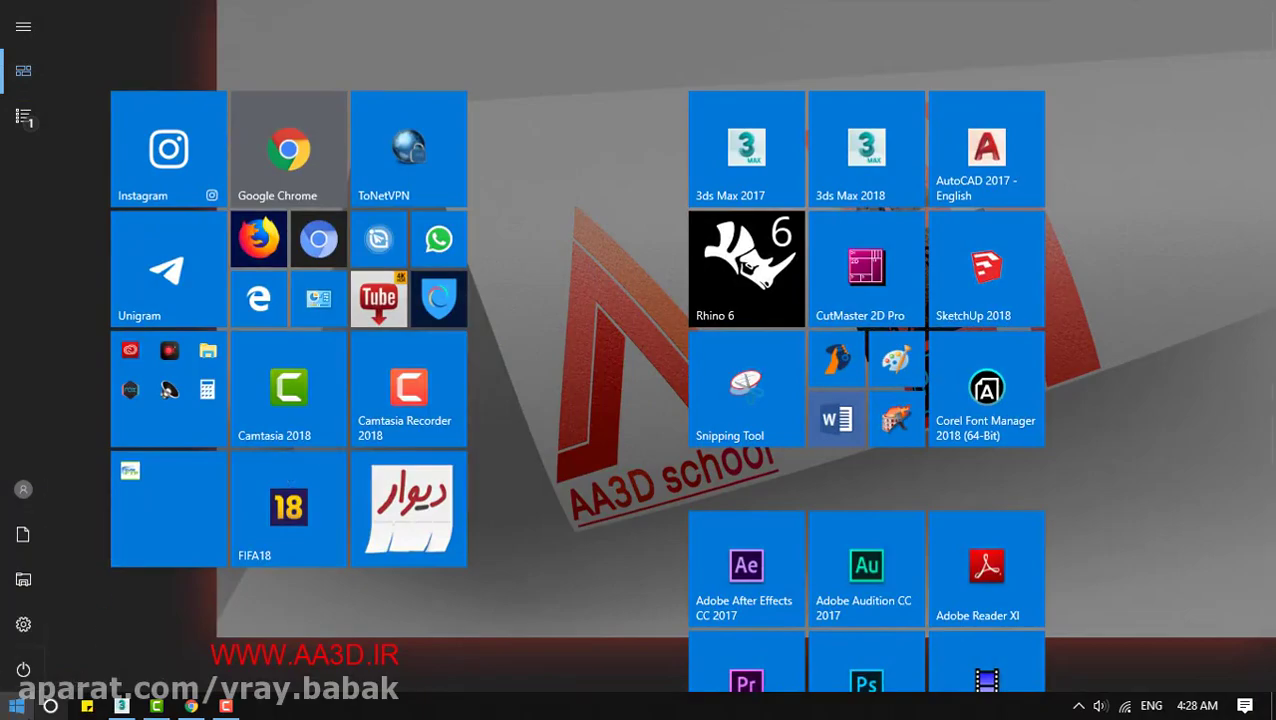
pyautogui.click(17, 706)
pyautogui.click(1272, 708)
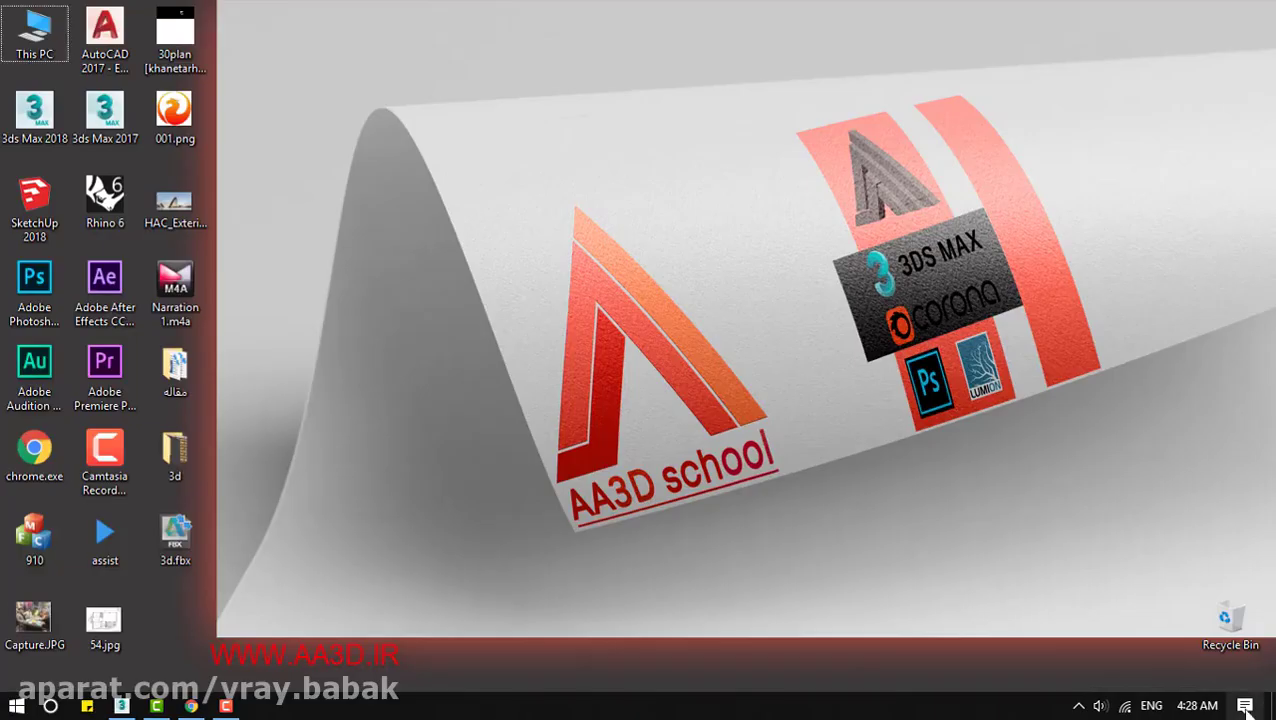
pyautogui.moveTo(164, 200); pyautogui.dragTo(493, 303)
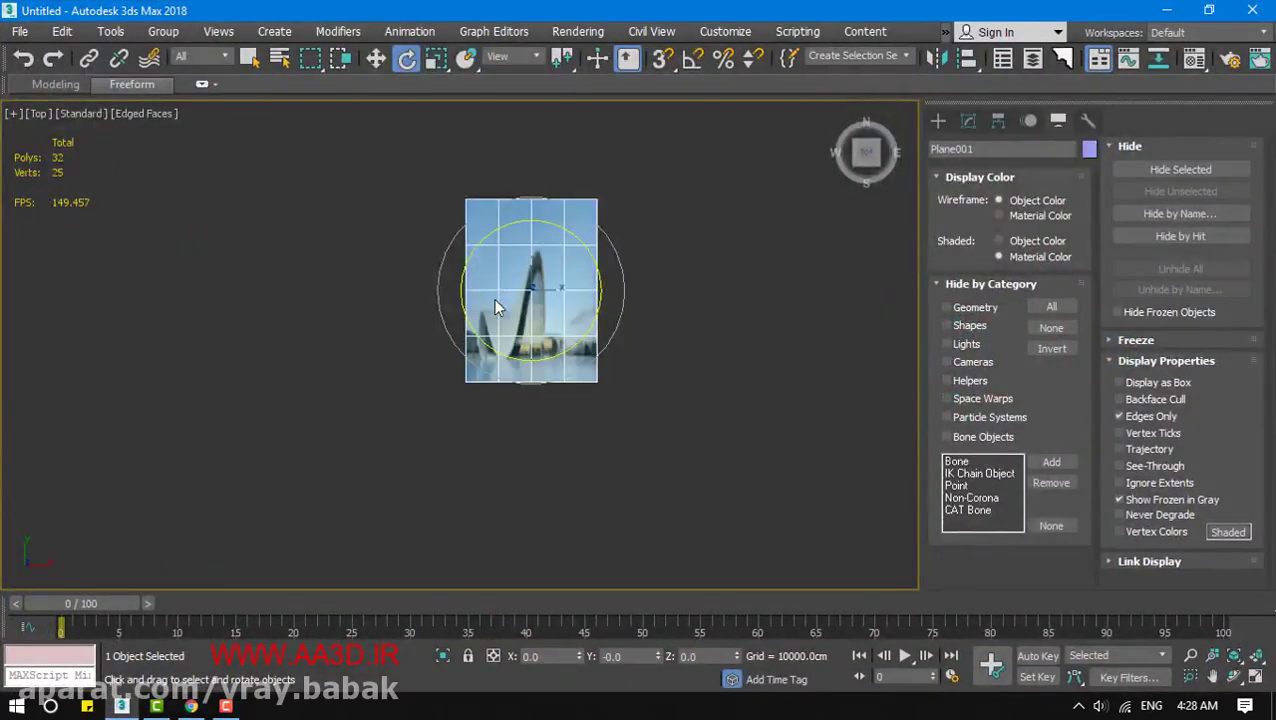
# Scale the plane to about 521% along X and stretch it along Y to widen the building picture
pyautogui.moveTo(547, 351); pyautogui.dragTo(512, 417, button='middle')
pyautogui.scroll(2, 512, 417)
pyautogui.click(436, 58)
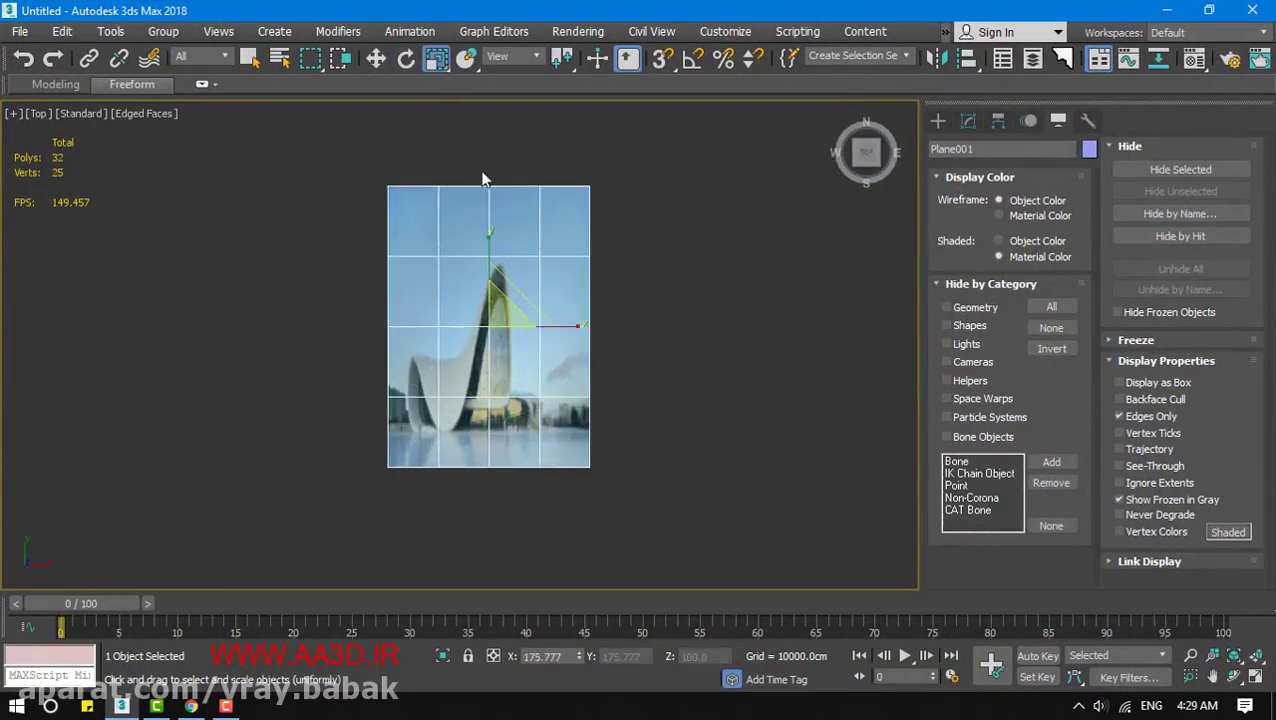
pyautogui.moveTo(575, 325); pyautogui.dragTo(706, 329)
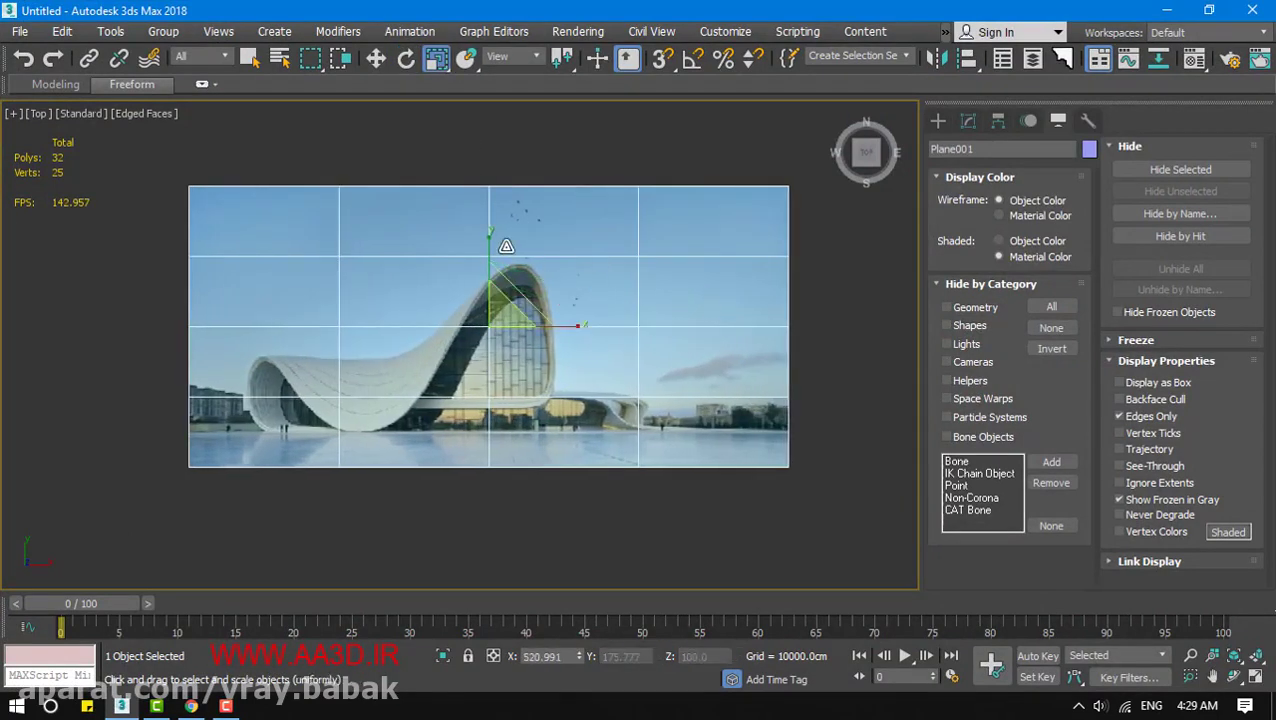
pyautogui.moveTo(490, 240); pyautogui.dragTo(484, 165)
pyautogui.click(380, 59)
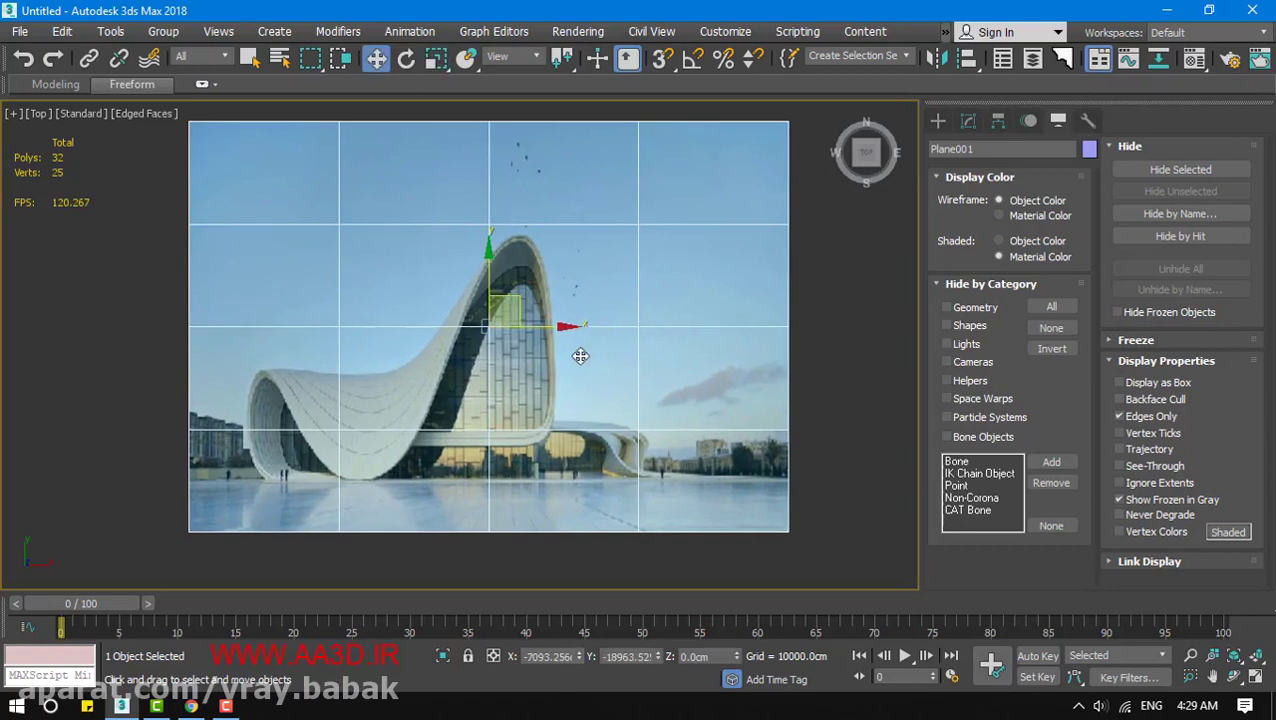
pyautogui.scroll(-3, 473, 441)
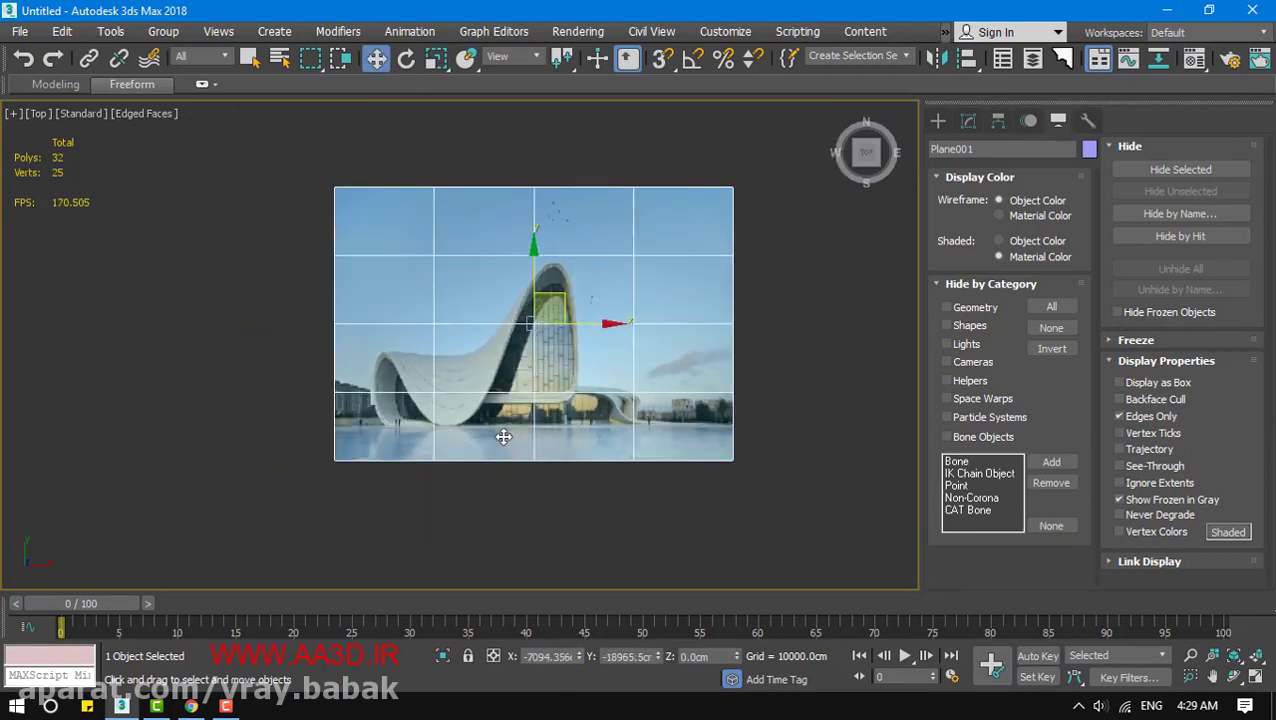
# Reduce the plane's length segments and width segments to 1 each
pyautogui.click(968, 120)
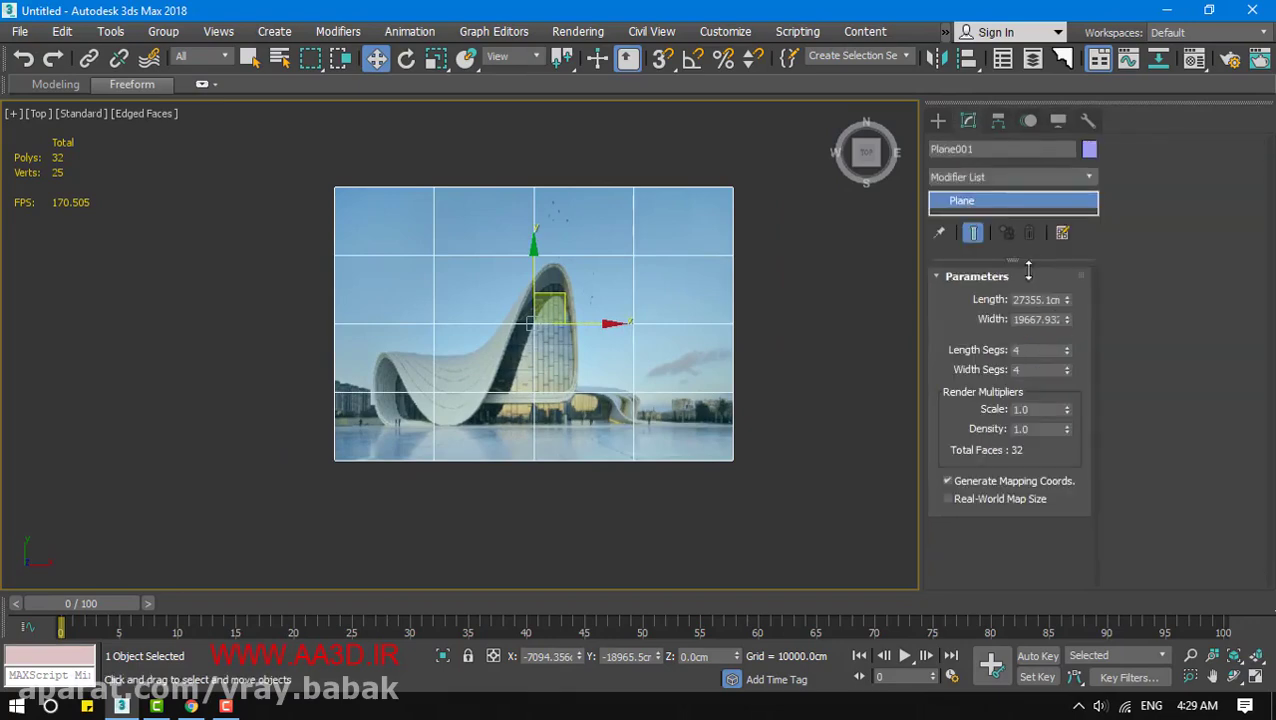
pyautogui.rightClick(1050, 350)
pyautogui.click(1060, 342)
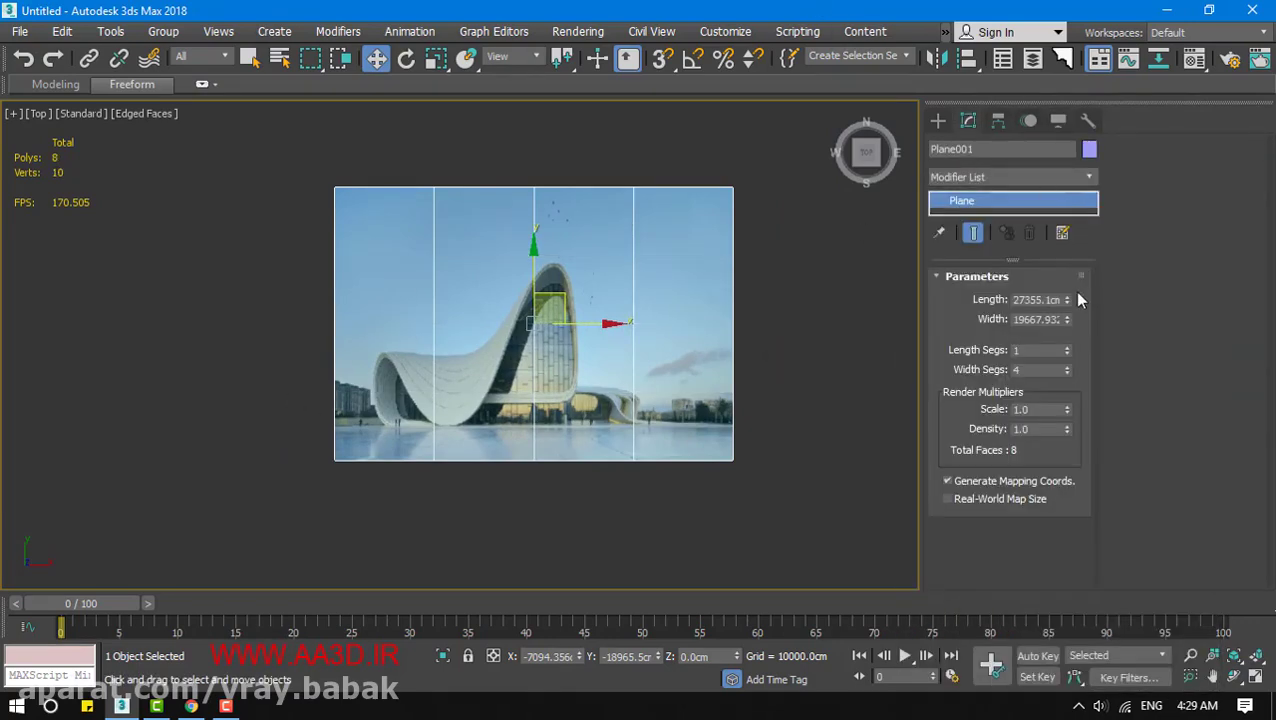
pyautogui.rightClick(1066, 372)
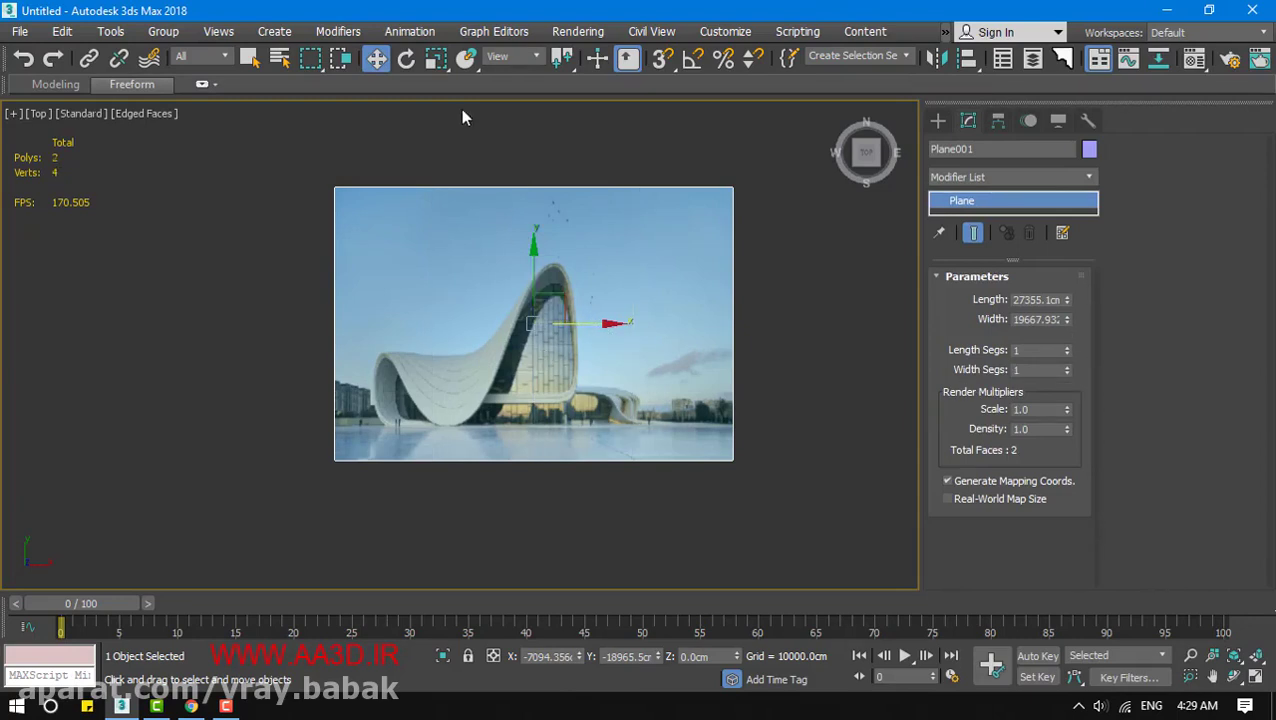
# Scale the plane uniformly by about 106%, stretch it to about 737% along X, and enlarge the modifier stack list
pyautogui.click(442, 60)
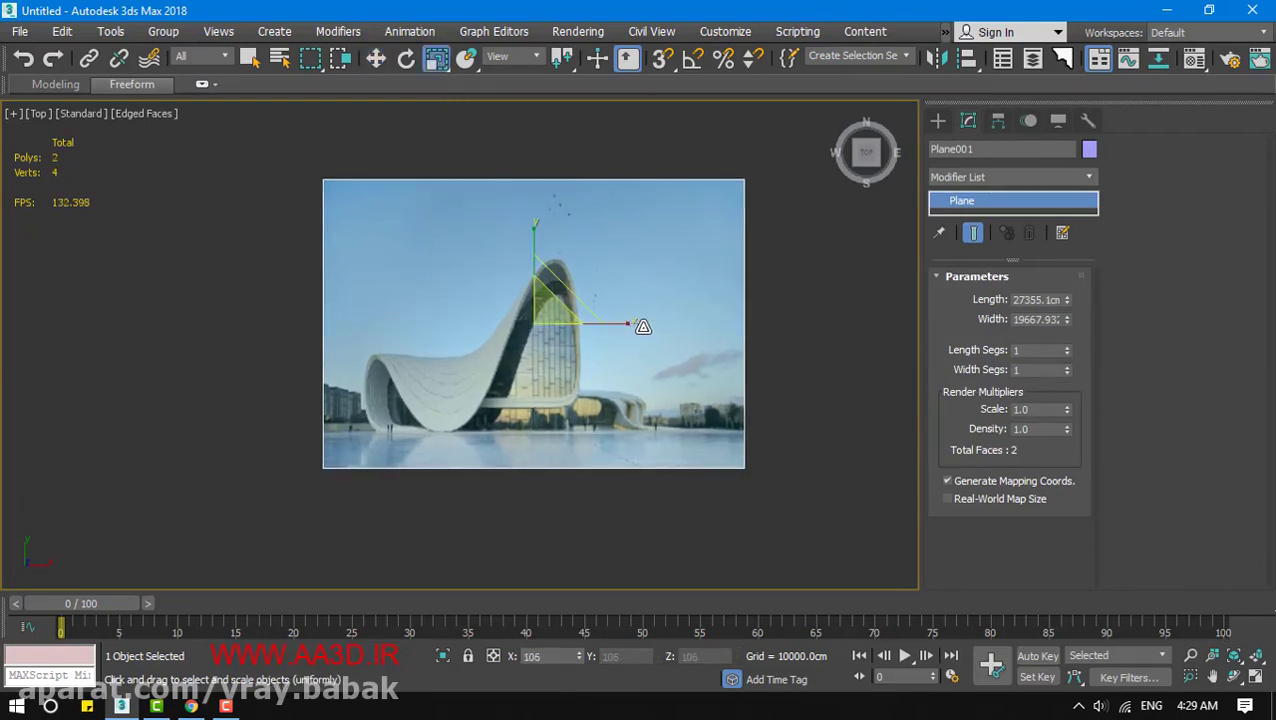
pyautogui.moveTo(624, 322)
pyautogui.mouseDown()
pyautogui.moveTo(652, 327)
pyautogui.moveTo(639, 335)
pyautogui.mouseUp()
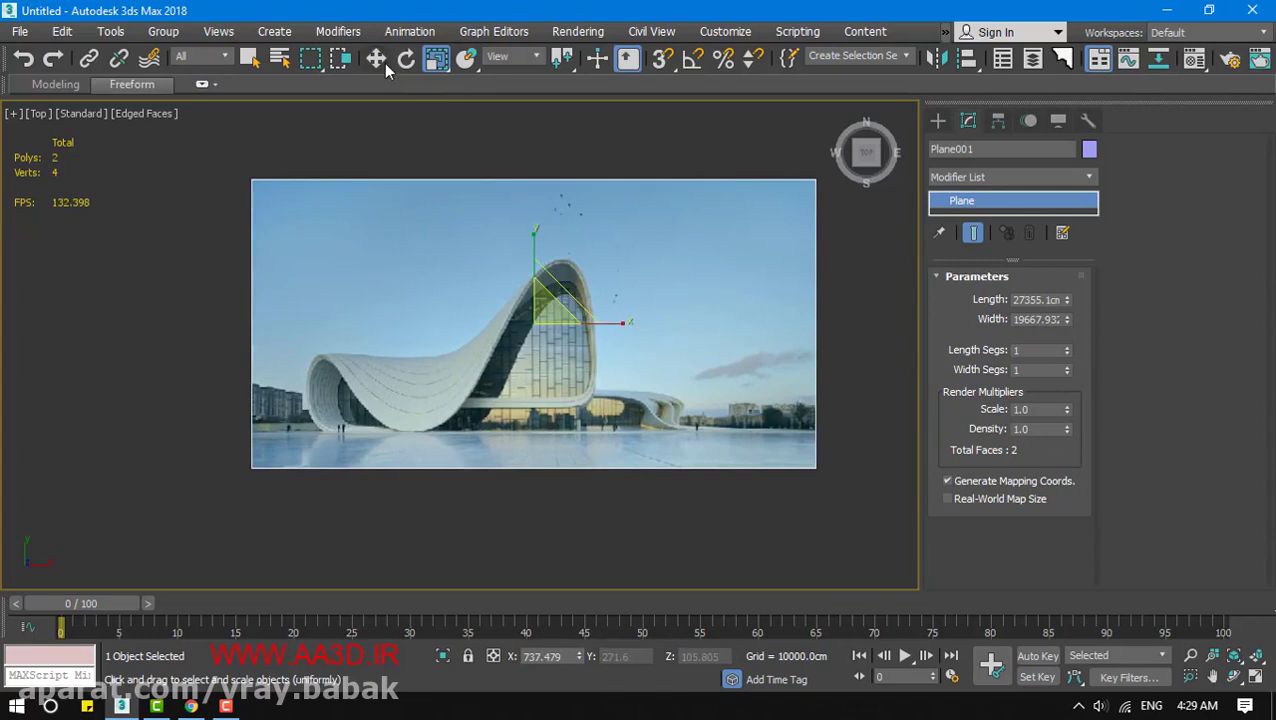
pyautogui.press('w')
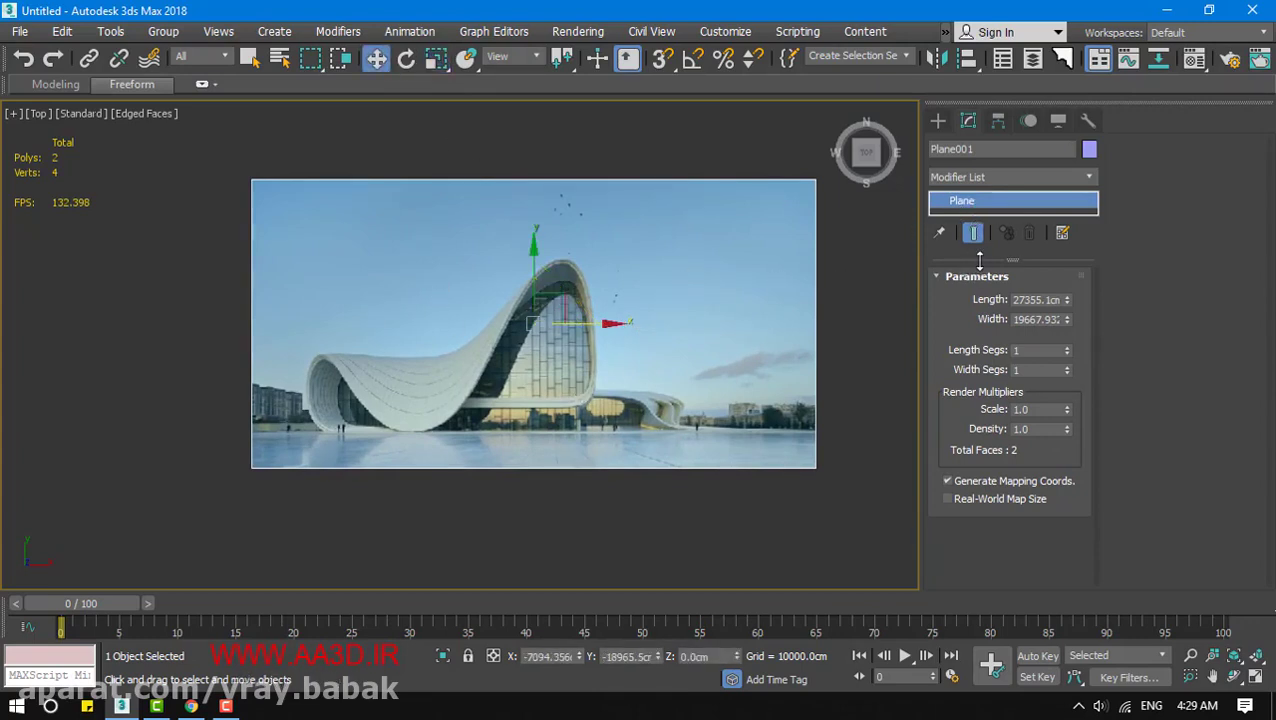
pyautogui.moveTo(979, 260); pyautogui.dragTo(979, 341)
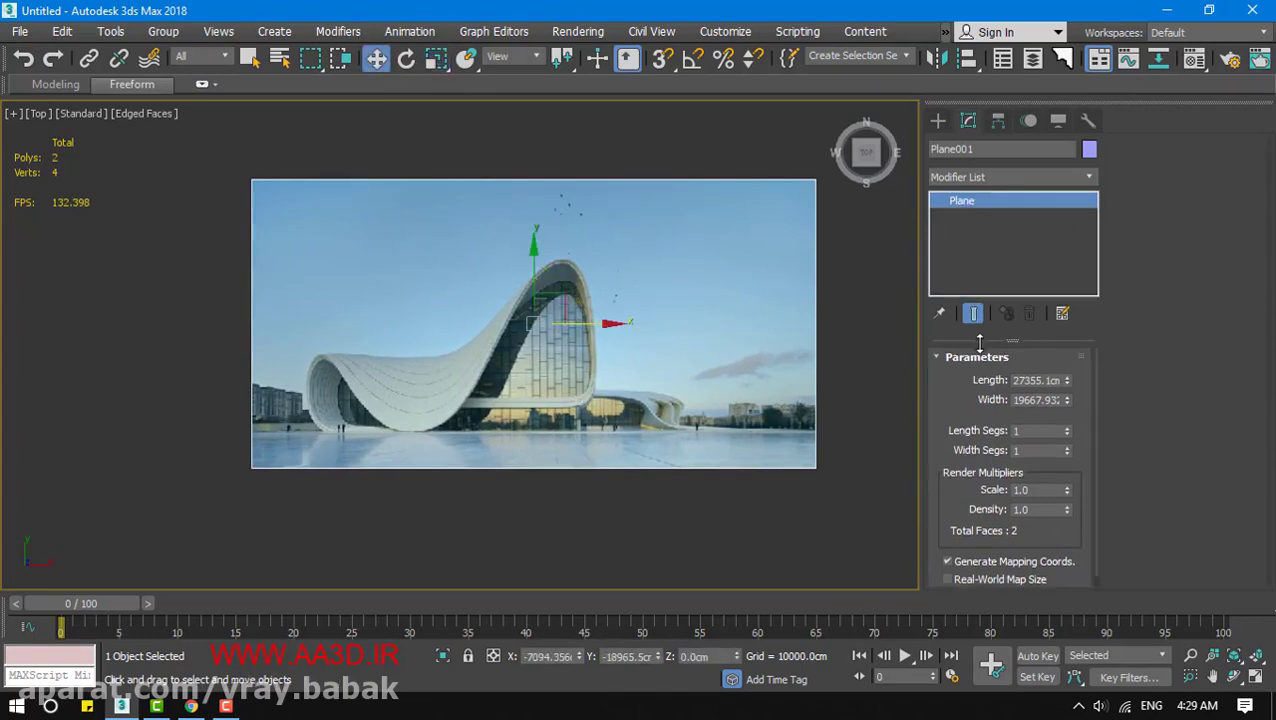
# Draw an open Line spline over the picture, tracing the building's base and its outer edge up to the roof peak
pyautogui.rightClick(557, 397)
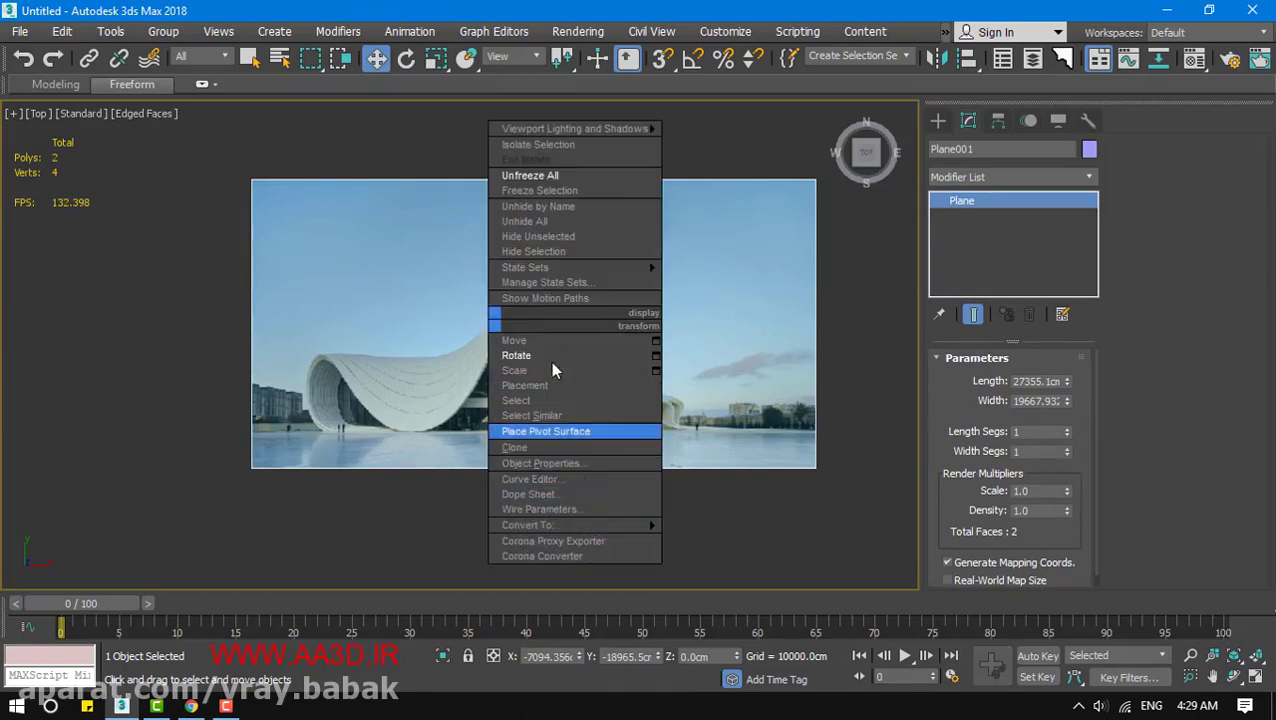
pyautogui.click(938, 121)
pyautogui.click(962, 149)
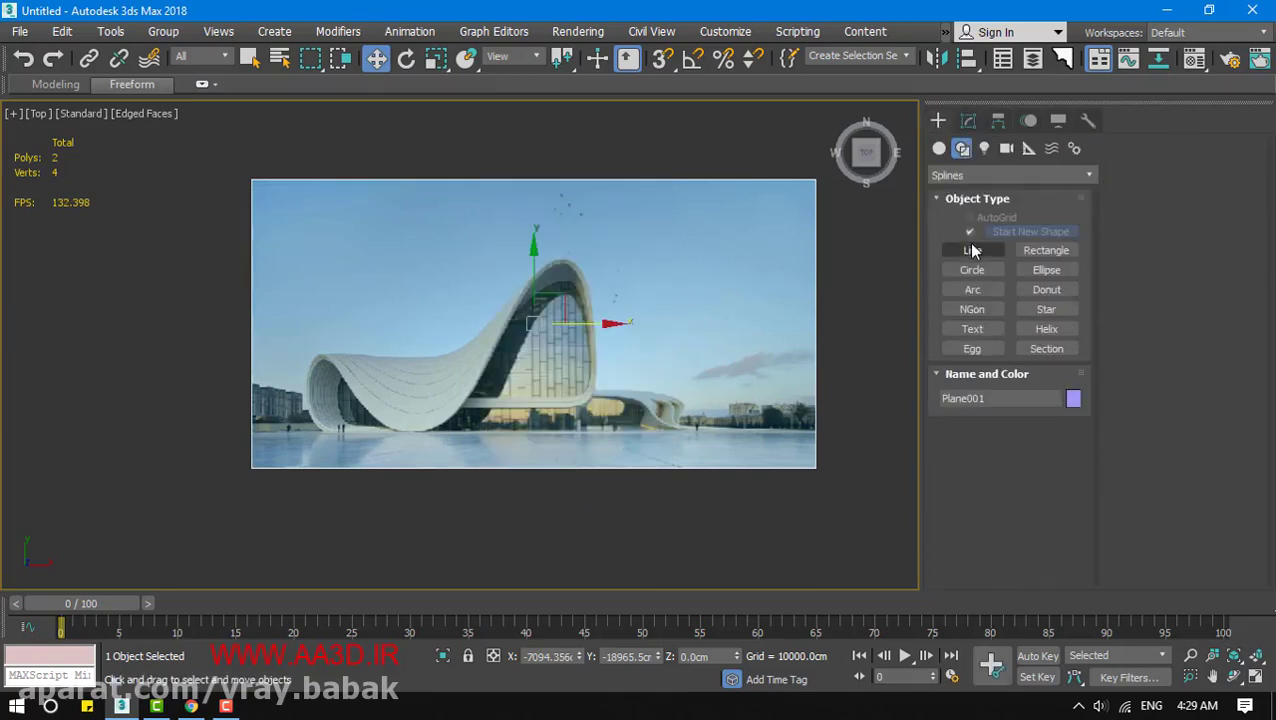
pyautogui.click(972, 250)
pyautogui.click(467, 405)
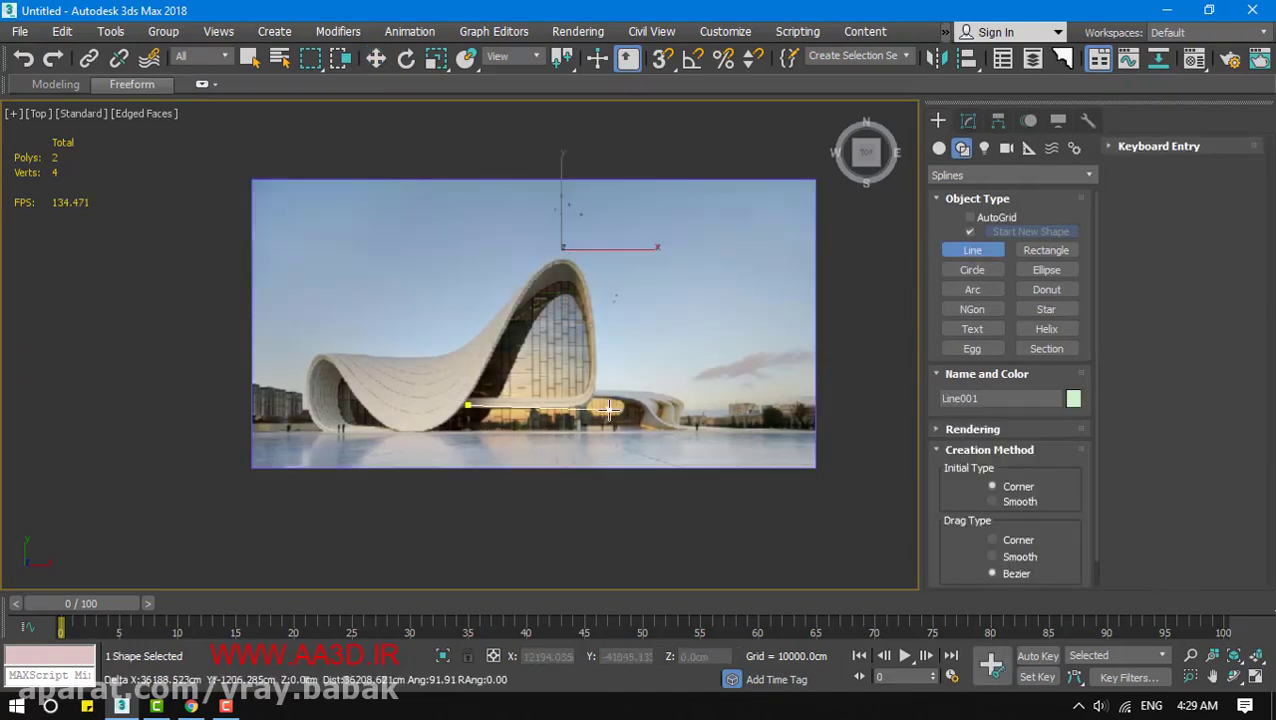
pyautogui.click(594, 405)
pyautogui.click(591, 318)
pyautogui.click(582, 293)
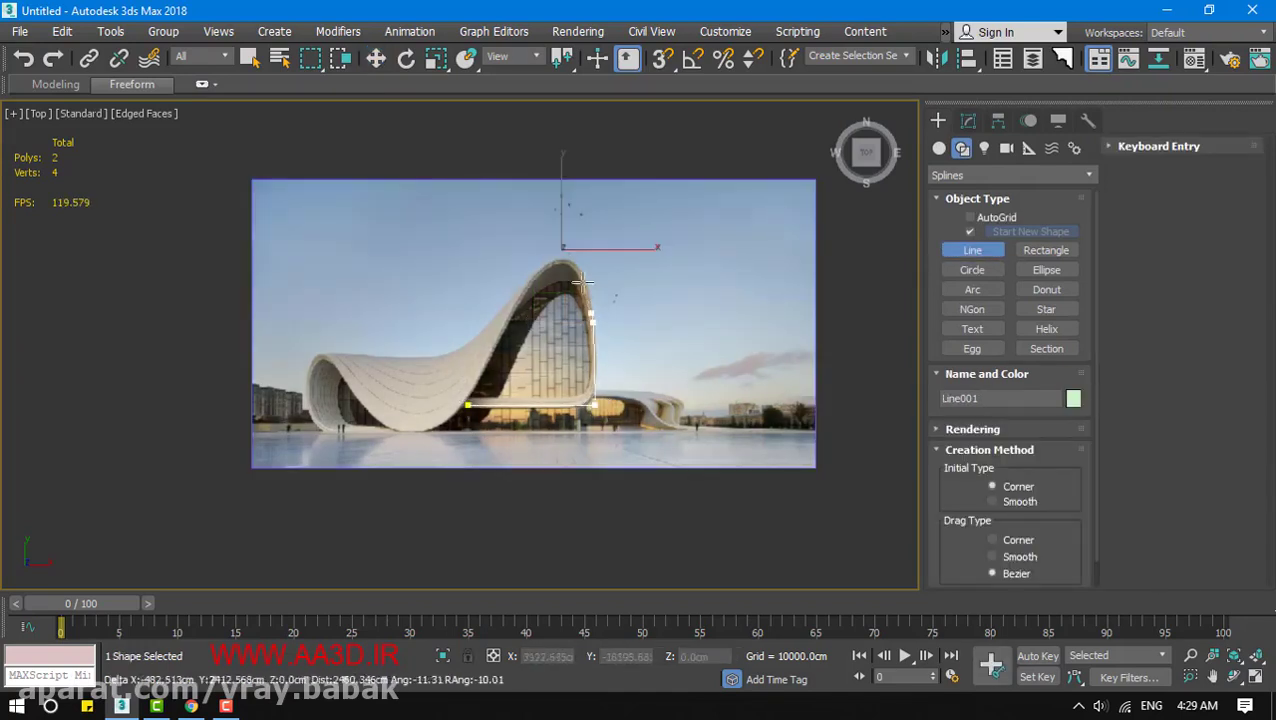
pyautogui.click(569, 255)
pyautogui.rightClick(531, 319)
pyautogui.rightClick(558, 350)
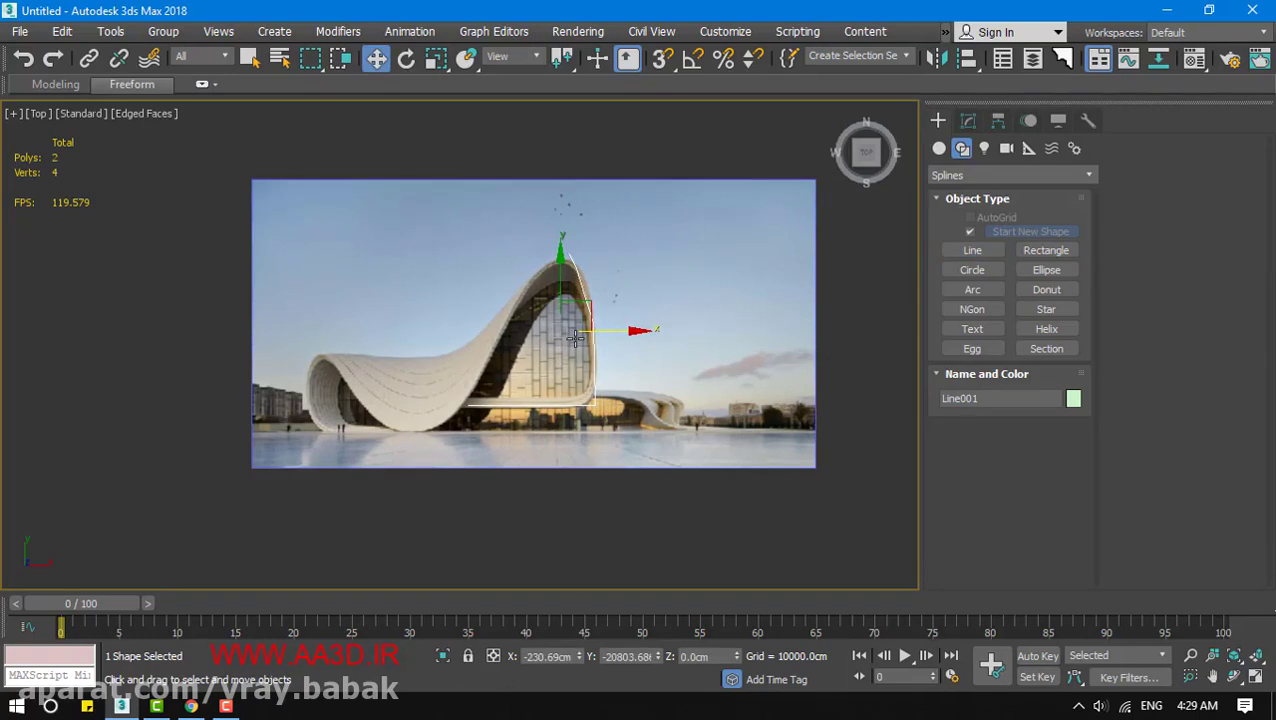
# Select the image plane, try moving and deleting it, and undo the deletion
pyautogui.click(578, 356)
pyautogui.moveTo(564, 297); pyautogui.dragTo(490, 280)
pyautogui.rightClick(490, 280)
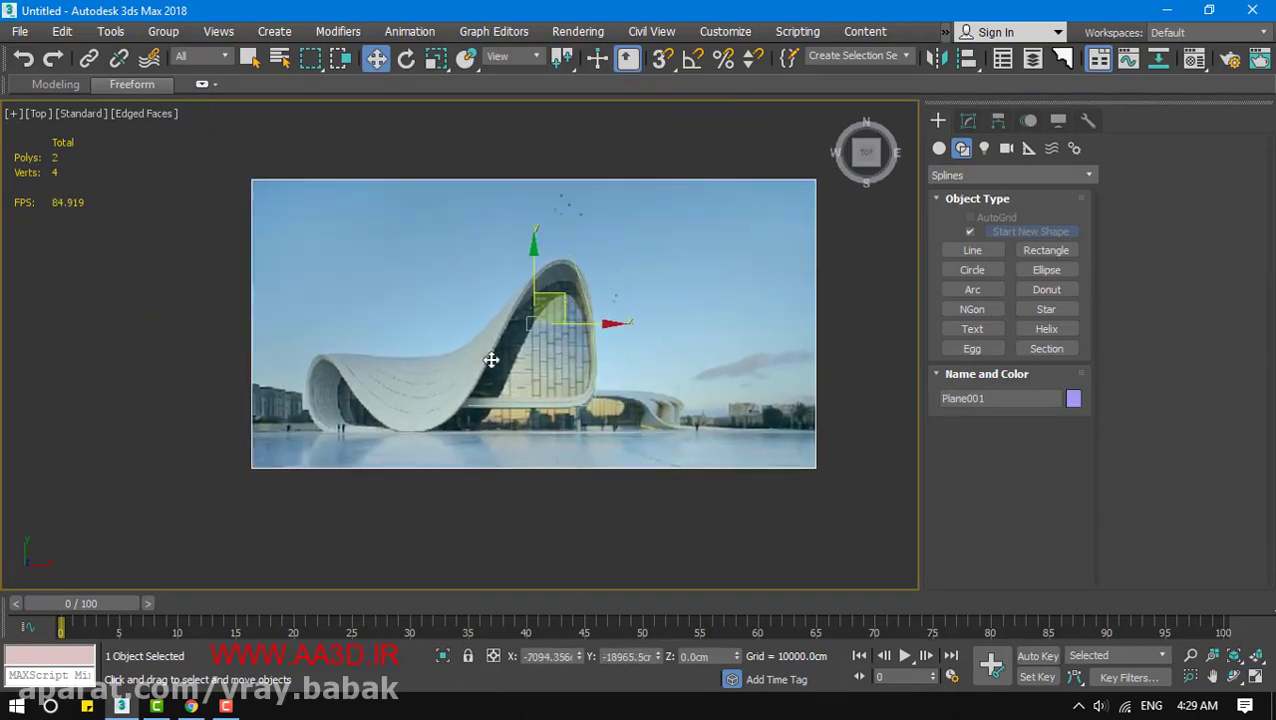
pyautogui.press('Delete')
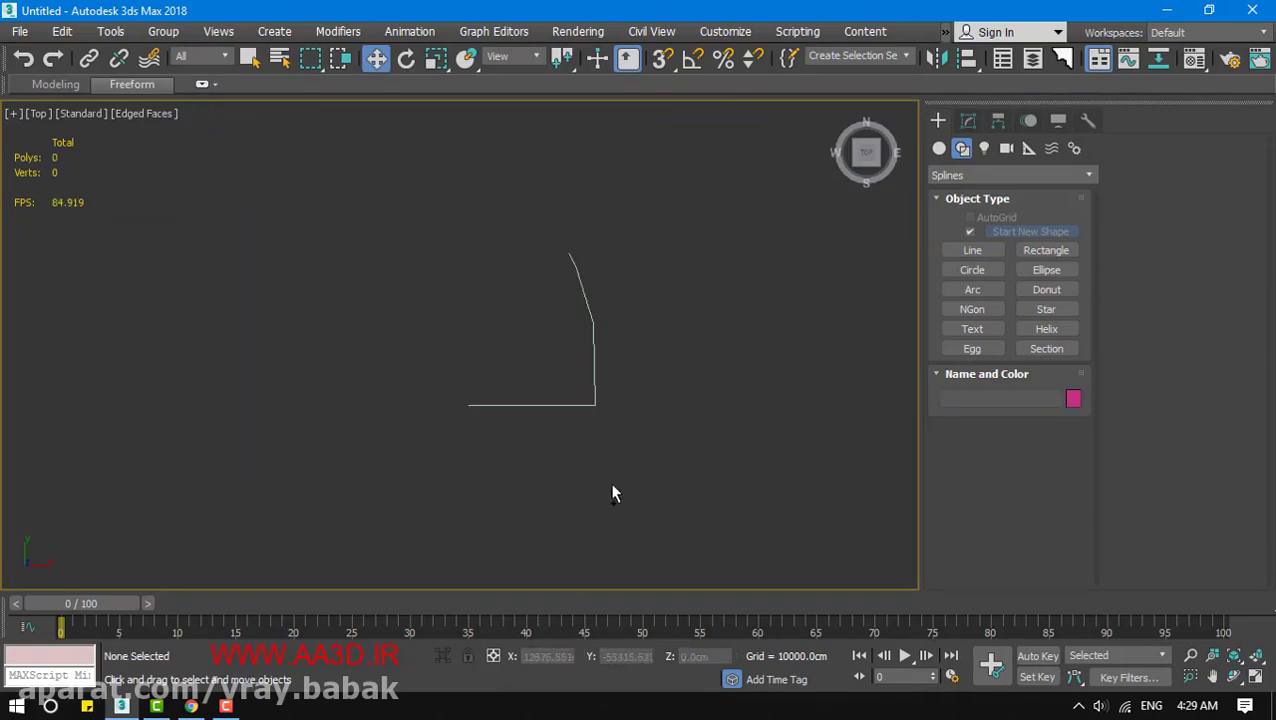
pyautogui.hotkey('ctrl', 'z')
# Freeze the image plane beneath the traced line with Freeze Selection, and open and close the Material Editor
pyautogui.rightClick(560, 440)
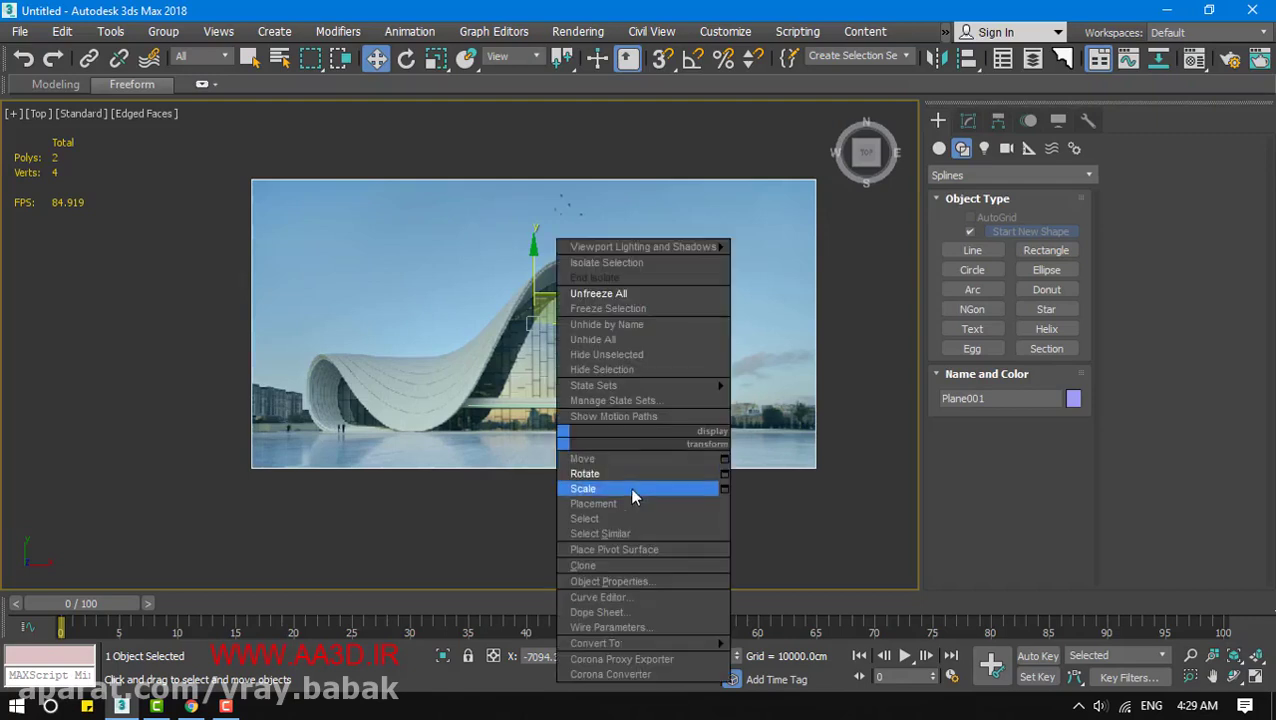
pyautogui.click(617, 310)
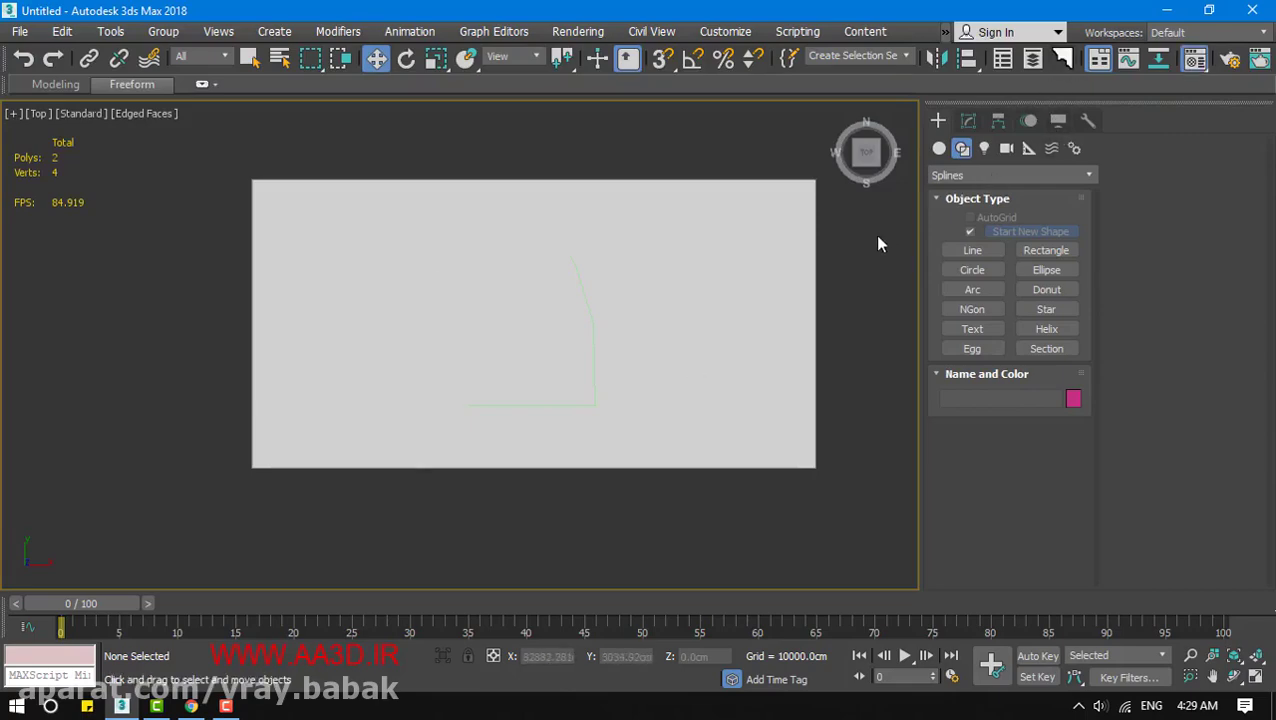
pyautogui.press('m')
pyautogui.click(551, 106)
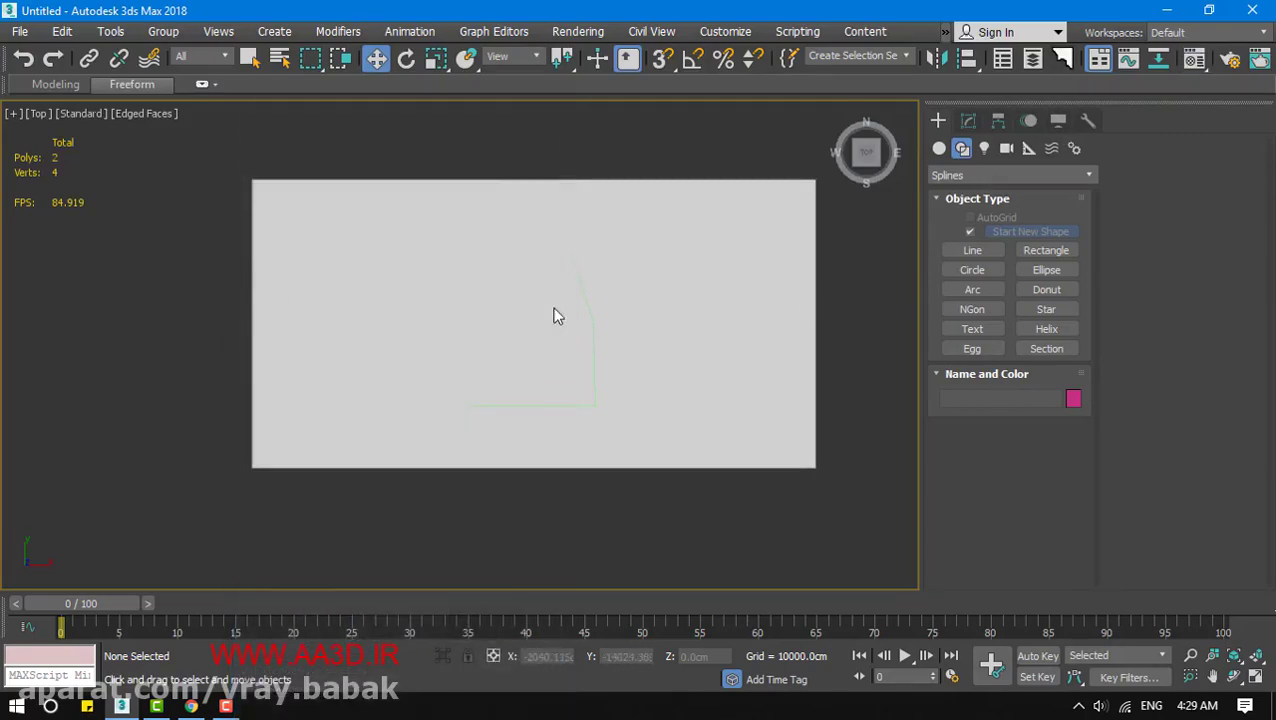
# Unfreeze all objects, select the image plane, and turn off Show Frozen in Gray in its object properties
pyautogui.rightClick(667, 388)
pyautogui.click(700, 258)
pyautogui.click(698, 288)
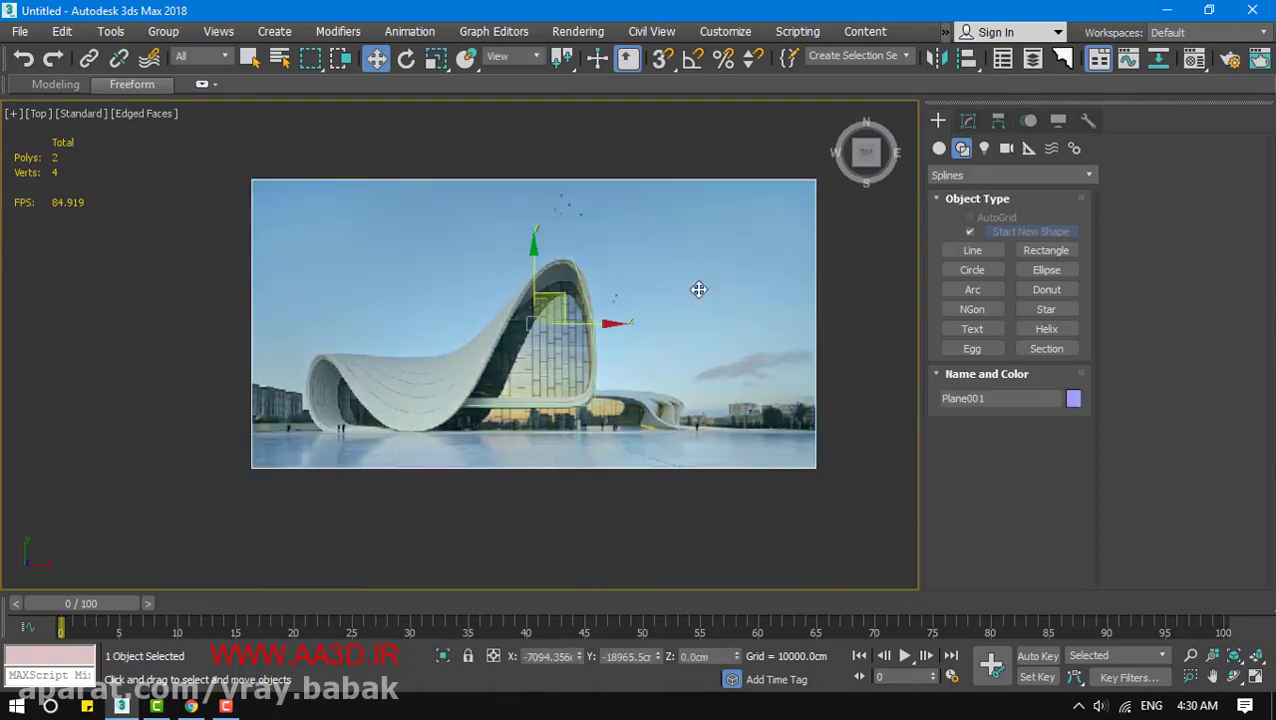
pyautogui.rightClick(706, 329)
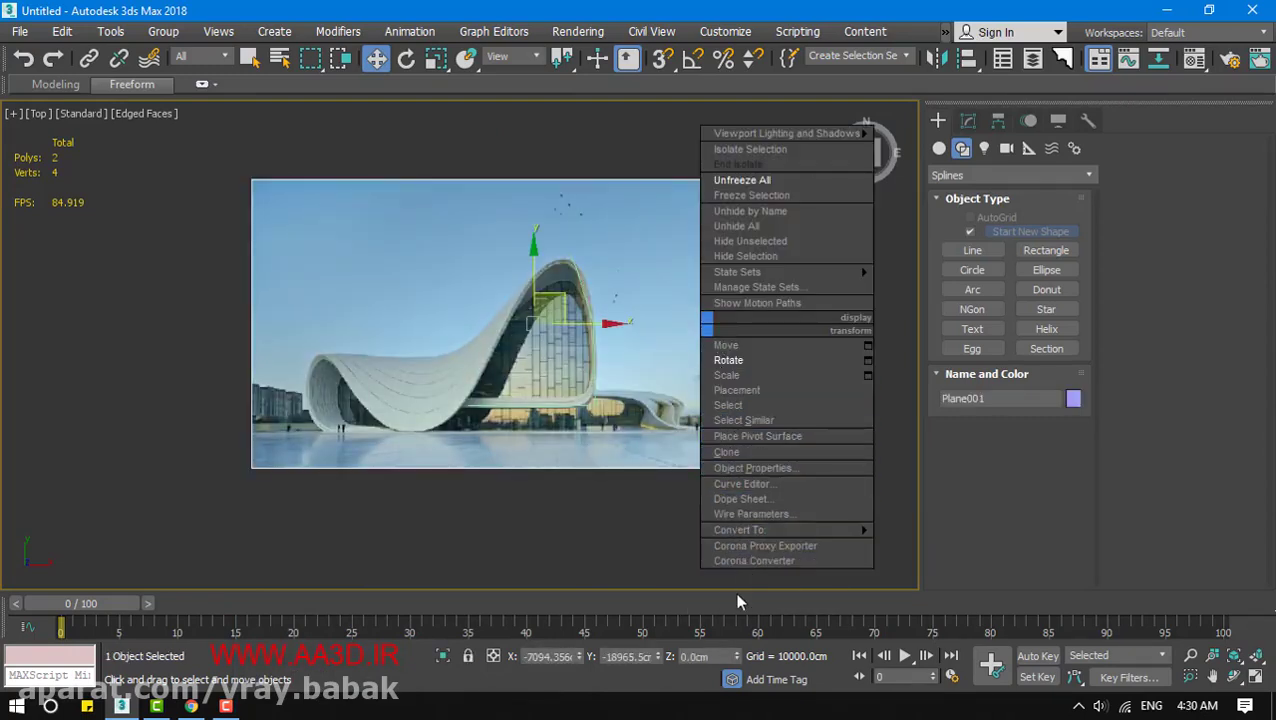
pyautogui.click(740, 468)
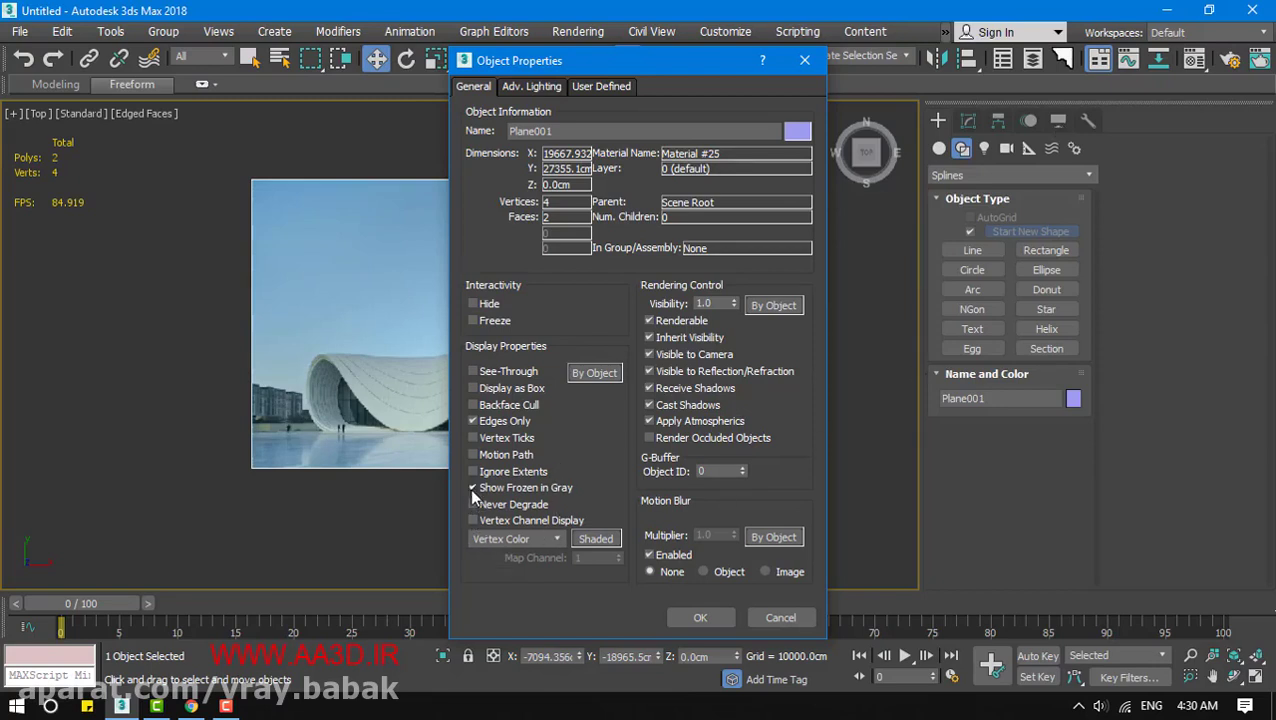
pyautogui.click(726, 618)
# Freeze the image plane again, move the traced line off it toward the lower left, and try selecting the frozen plane
pyautogui.rightClick(618, 387)
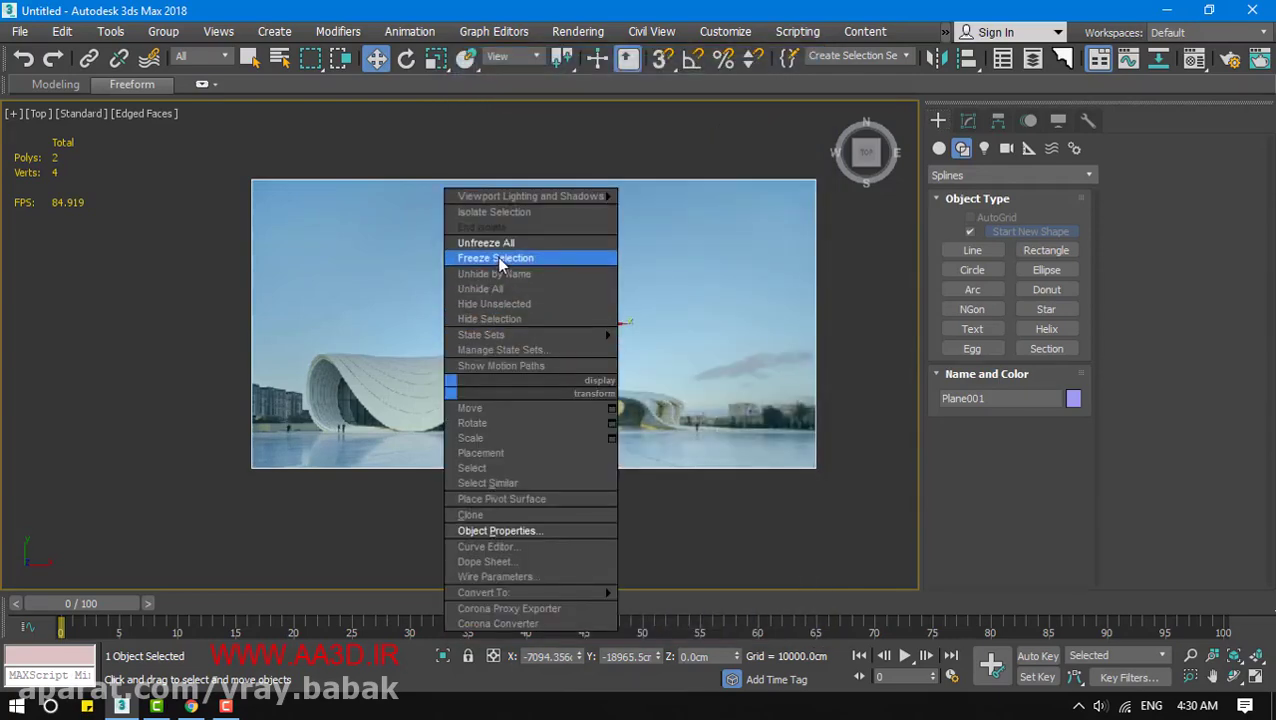
pyautogui.click(496, 258)
pyautogui.moveTo(227, 189); pyautogui.dragTo(765, 465)
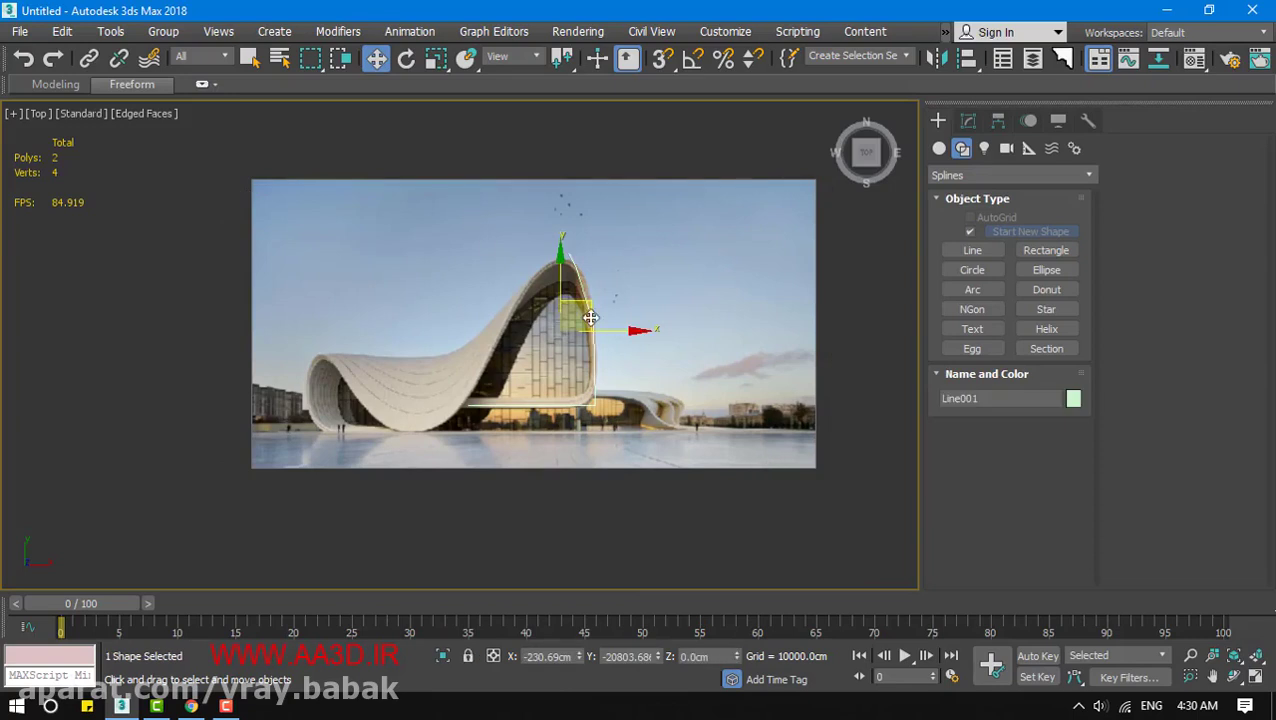
pyautogui.moveTo(588, 314); pyautogui.dragTo(50, 564)
pyautogui.click(409, 318)
pyautogui.moveTo(238, 144); pyautogui.dragTo(947, 549)
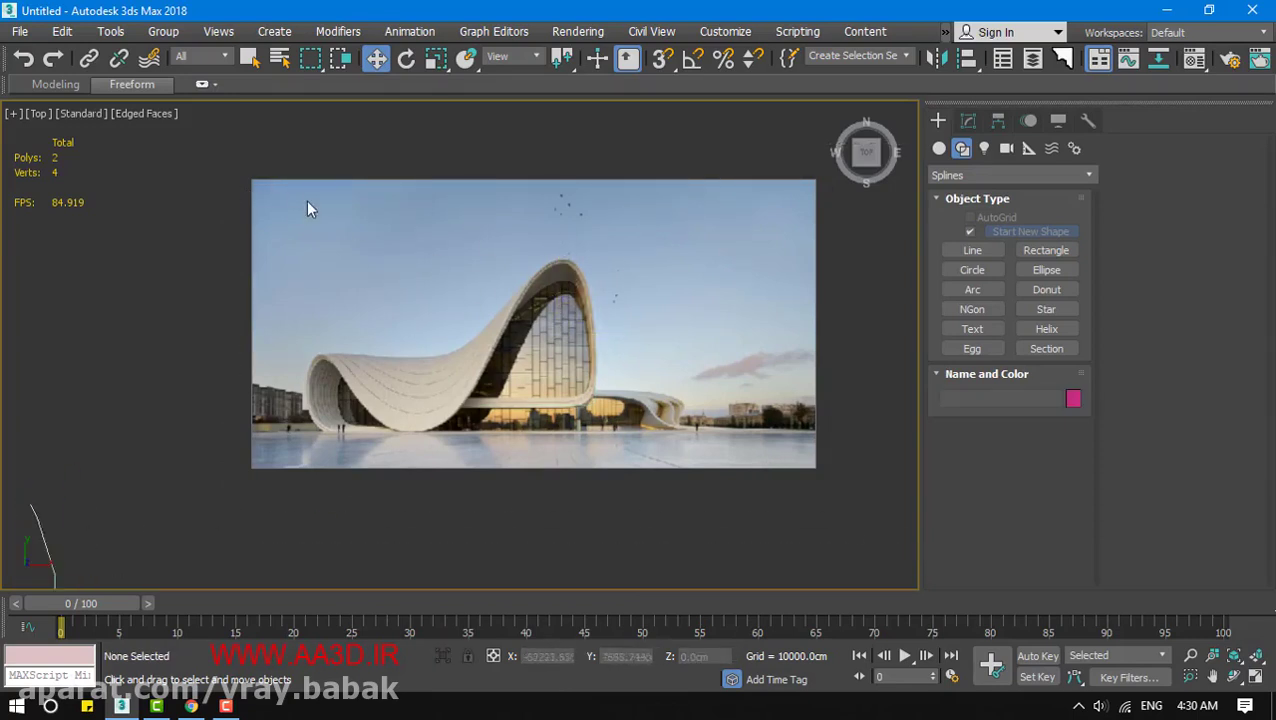
pyautogui.moveTo(368, 190); pyautogui.dragTo(521, 362)
# Hide the Geometry and Shapes categories in the display settings, and show both again
pyautogui.click(1056, 121)
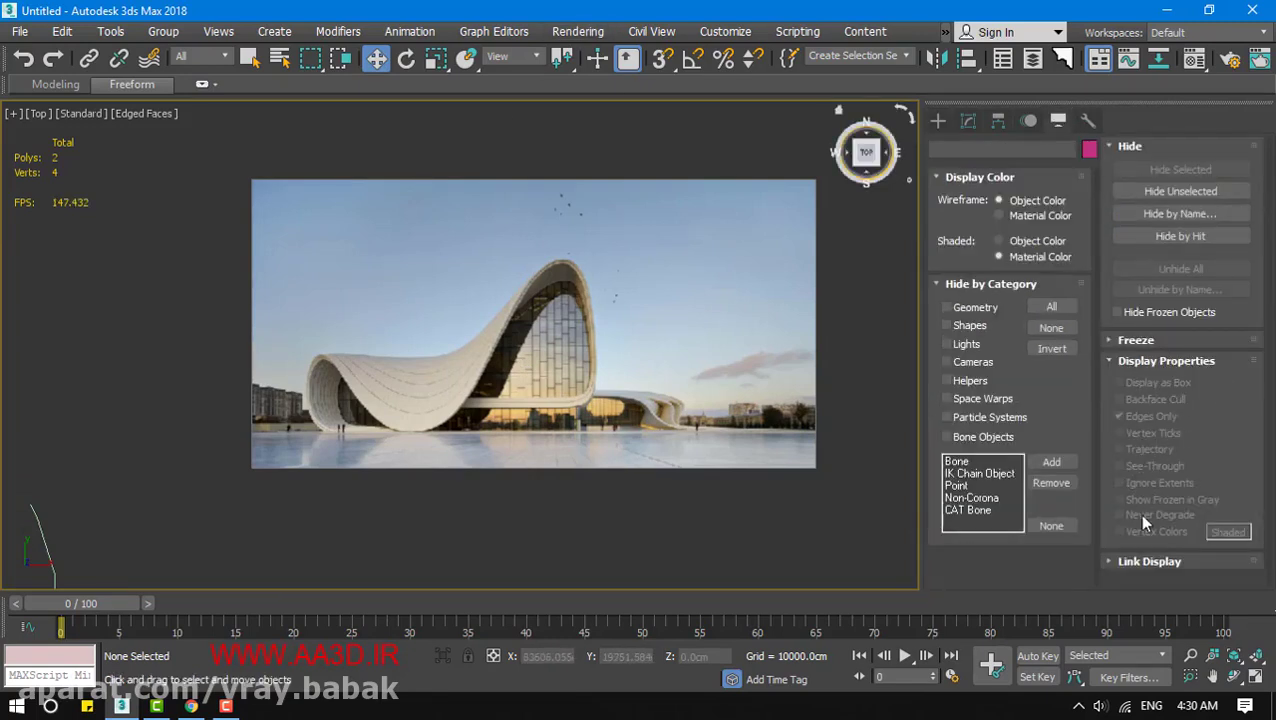
pyautogui.scroll(-3, 441, 384)
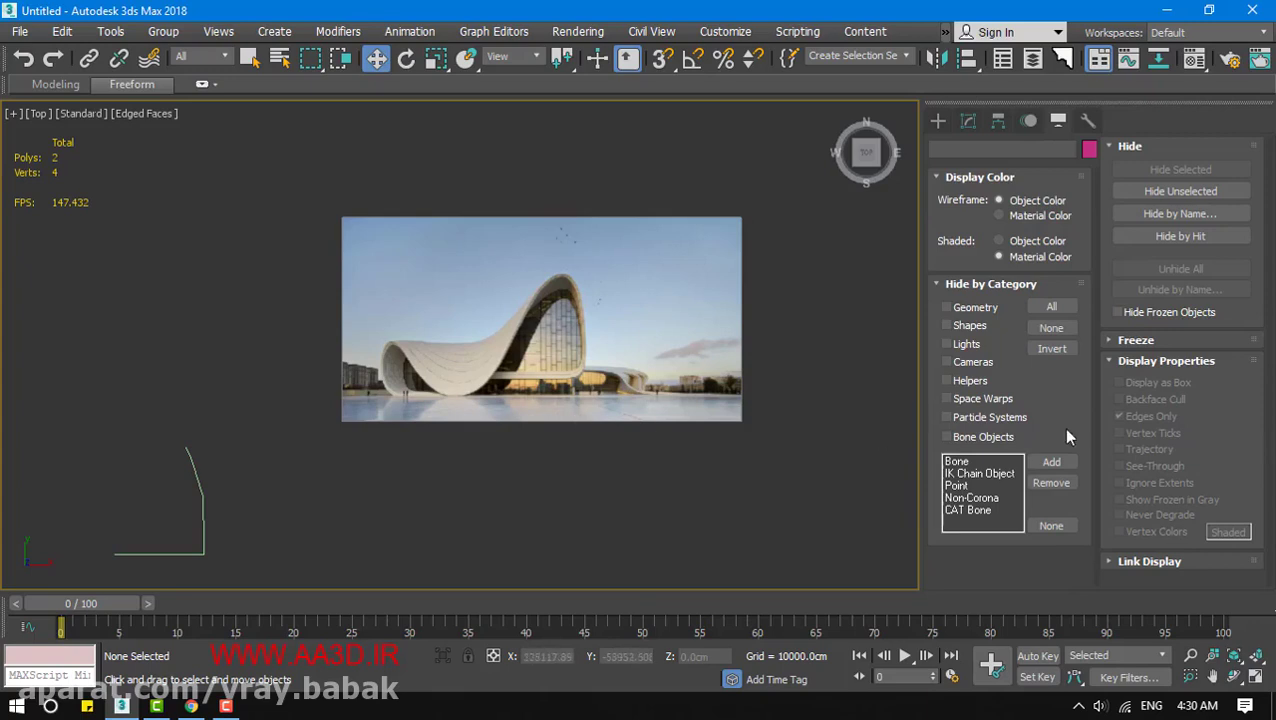
pyautogui.click(960, 308)
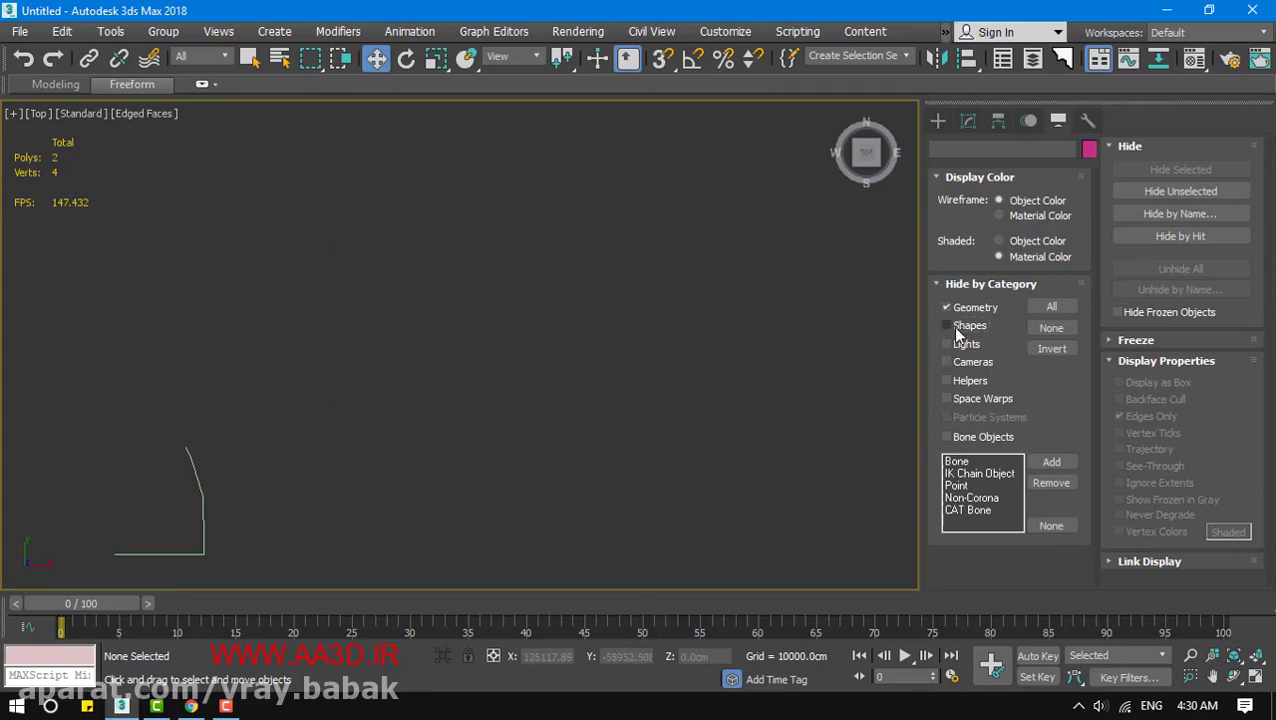
pyautogui.click(950, 326)
pyautogui.click(958, 310)
pyautogui.click(949, 321)
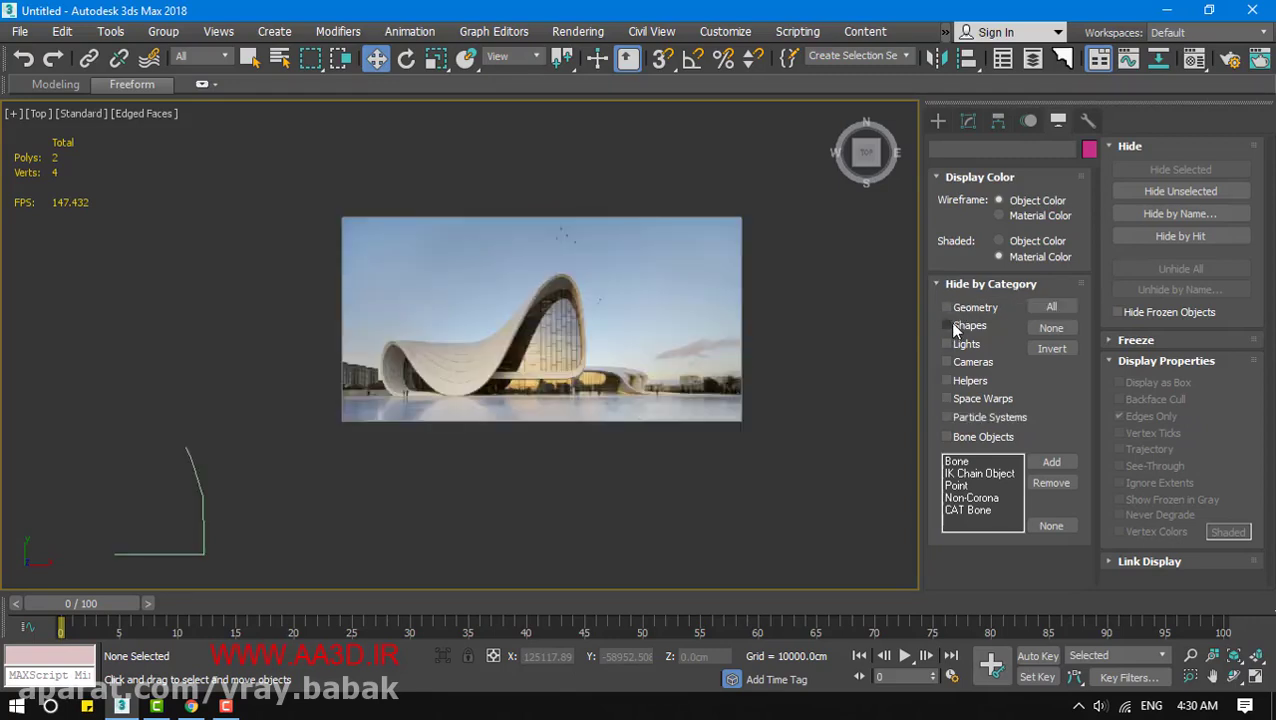
# Move the traced line up beside the picture, and hide and show the Shapes and Geometry categories in turn
pyautogui.moveTo(199, 497); pyautogui.dragTo(228, 308)
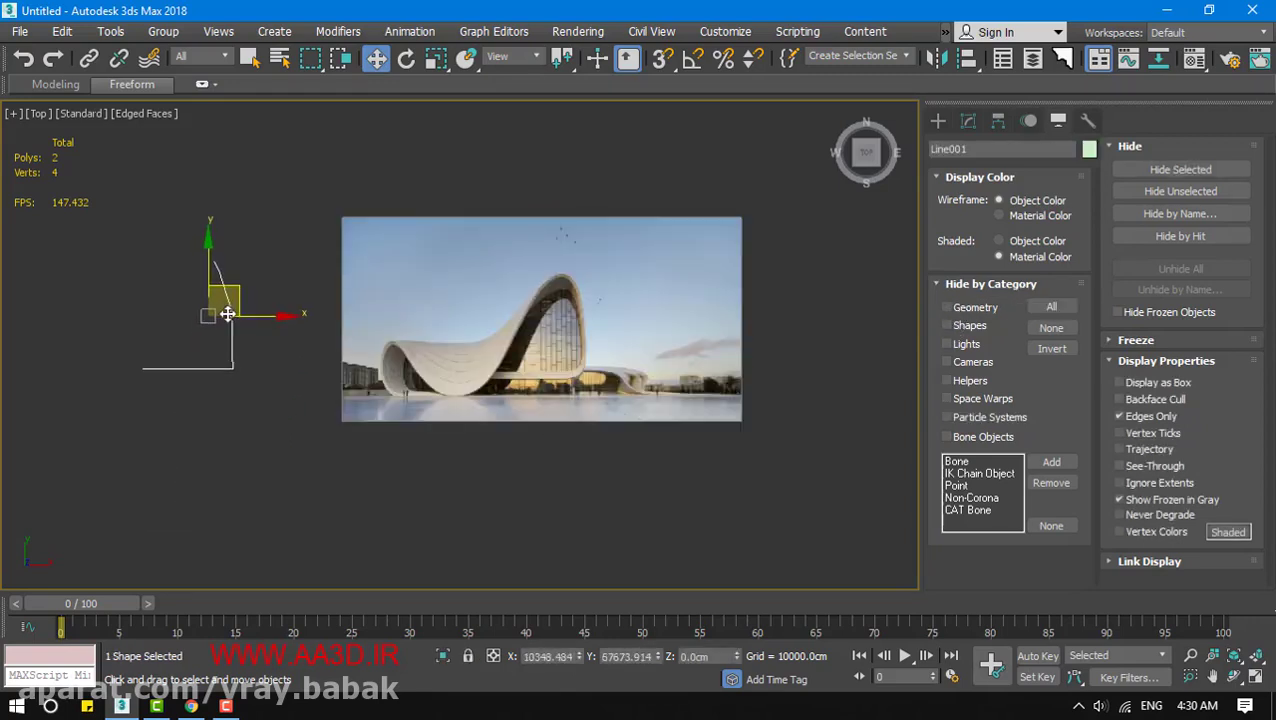
pyautogui.click(946, 326)
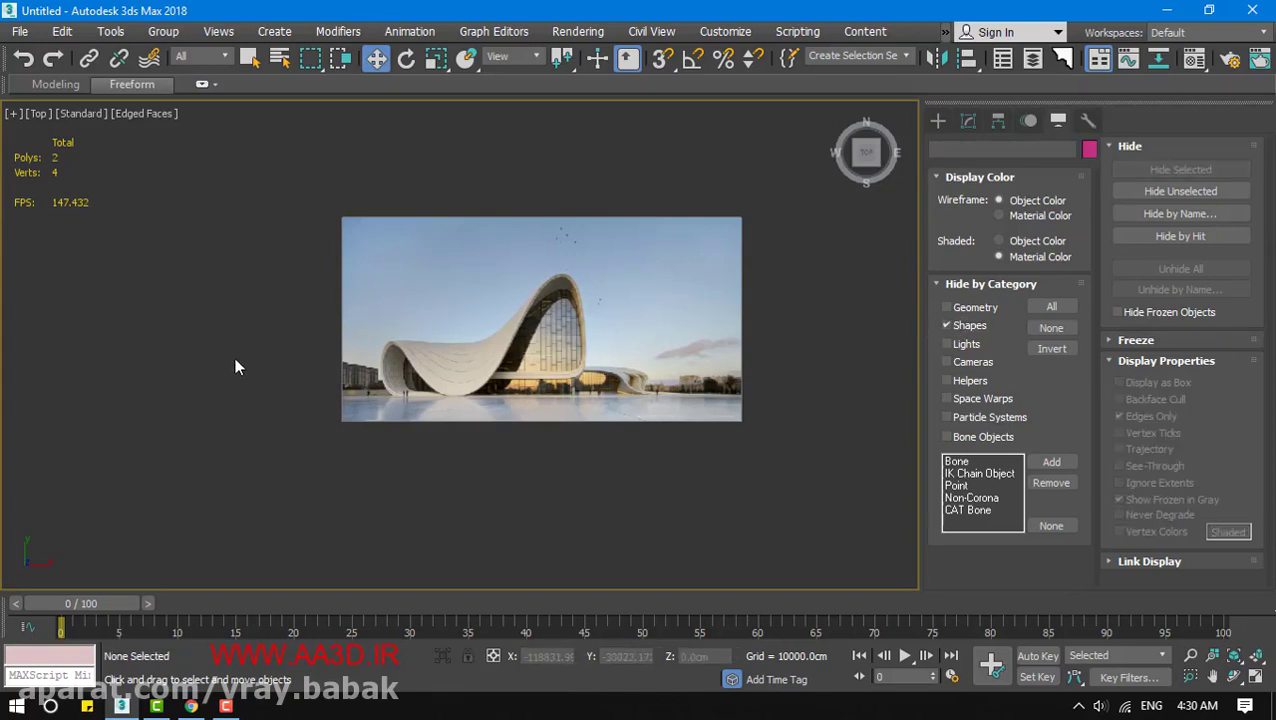
pyautogui.click(946, 325)
pyautogui.click(946, 307)
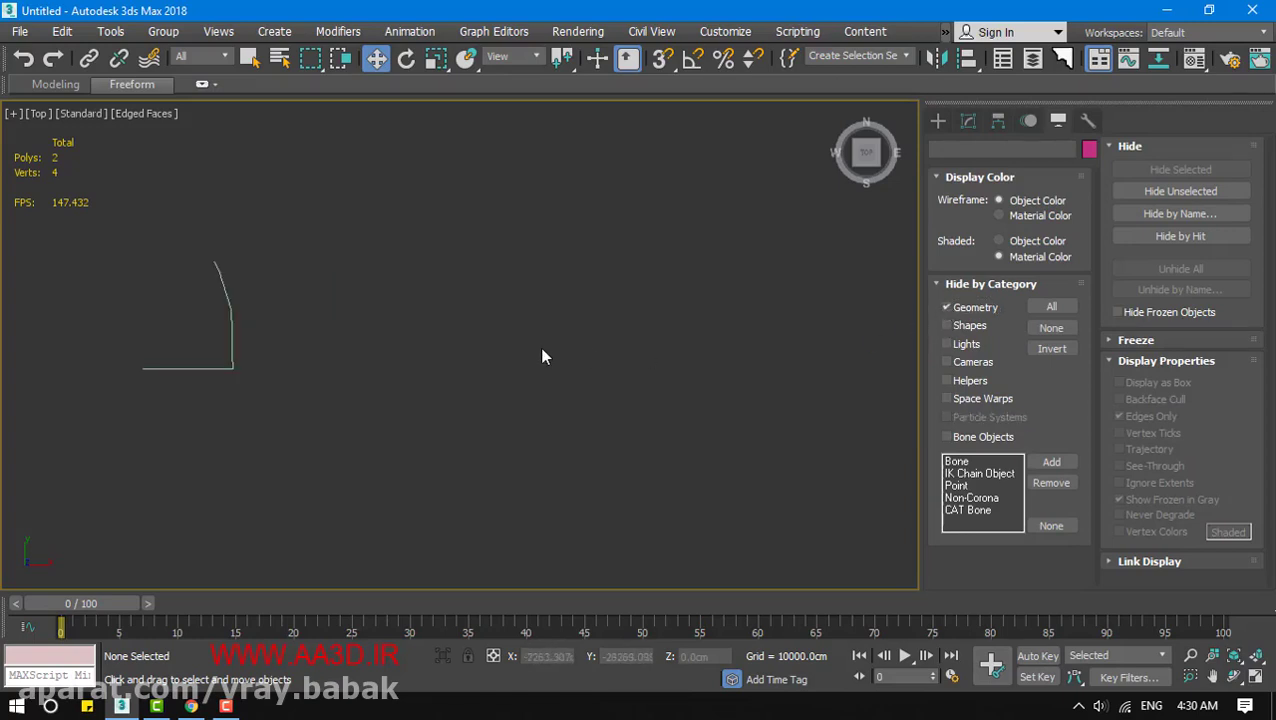
pyautogui.hotkey('shift', 'g')
# Create a box about 24979 cm long, 30483 cm wide and 11431 cm high to the right of the picture
pyautogui.click(938, 120)
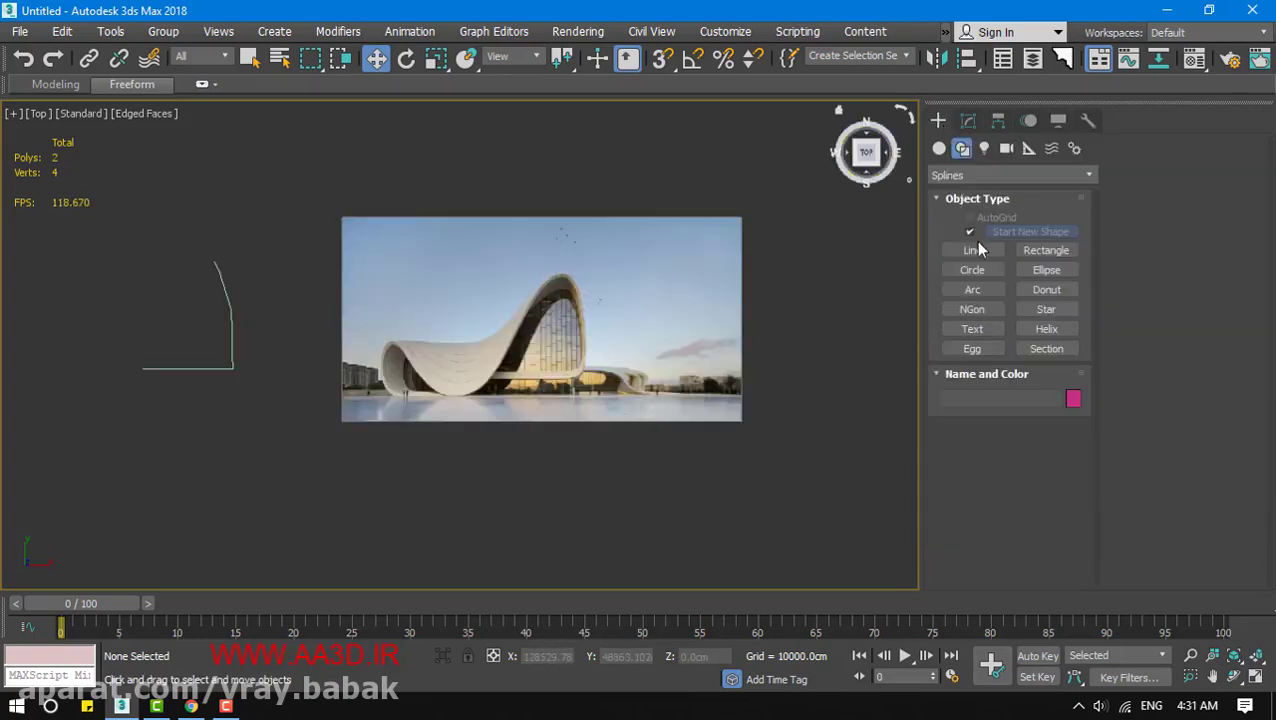
pyautogui.click(939, 148)
pyautogui.click(972, 235)
pyautogui.scroll(-1, 652, 364)
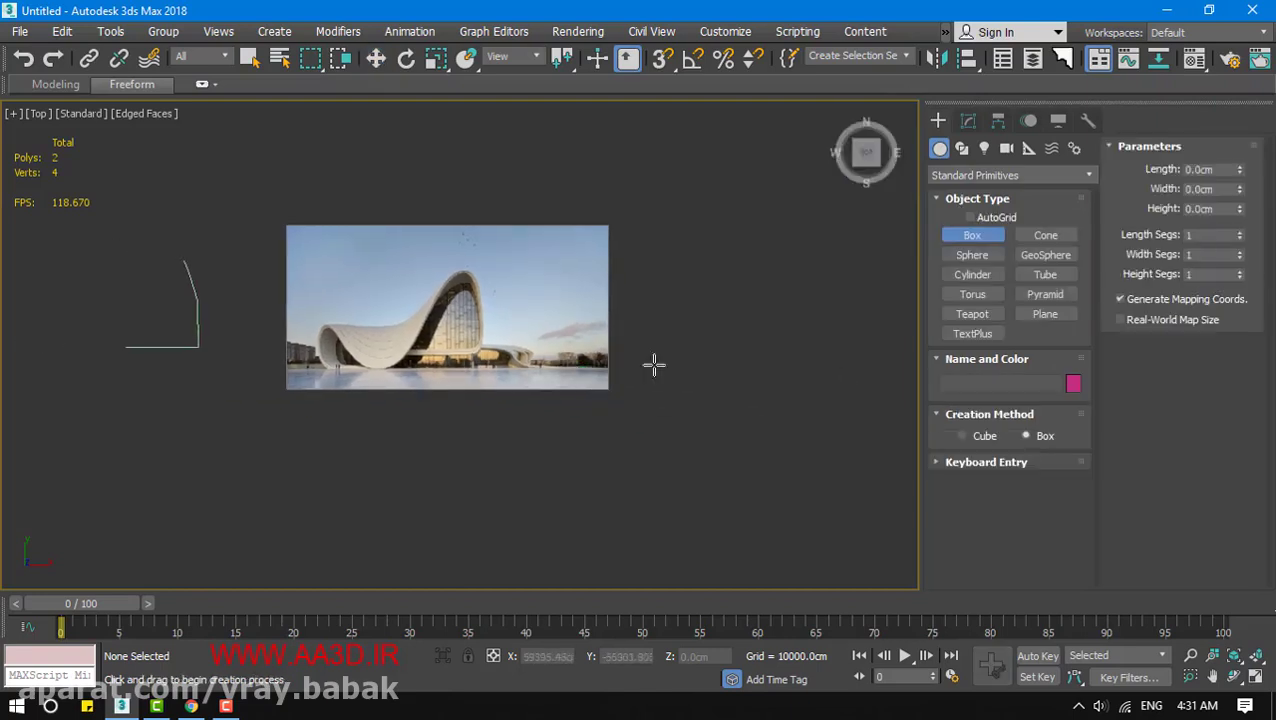
pyautogui.moveTo(696, 354); pyautogui.dragTo(763, 409)
pyautogui.click(760, 382)
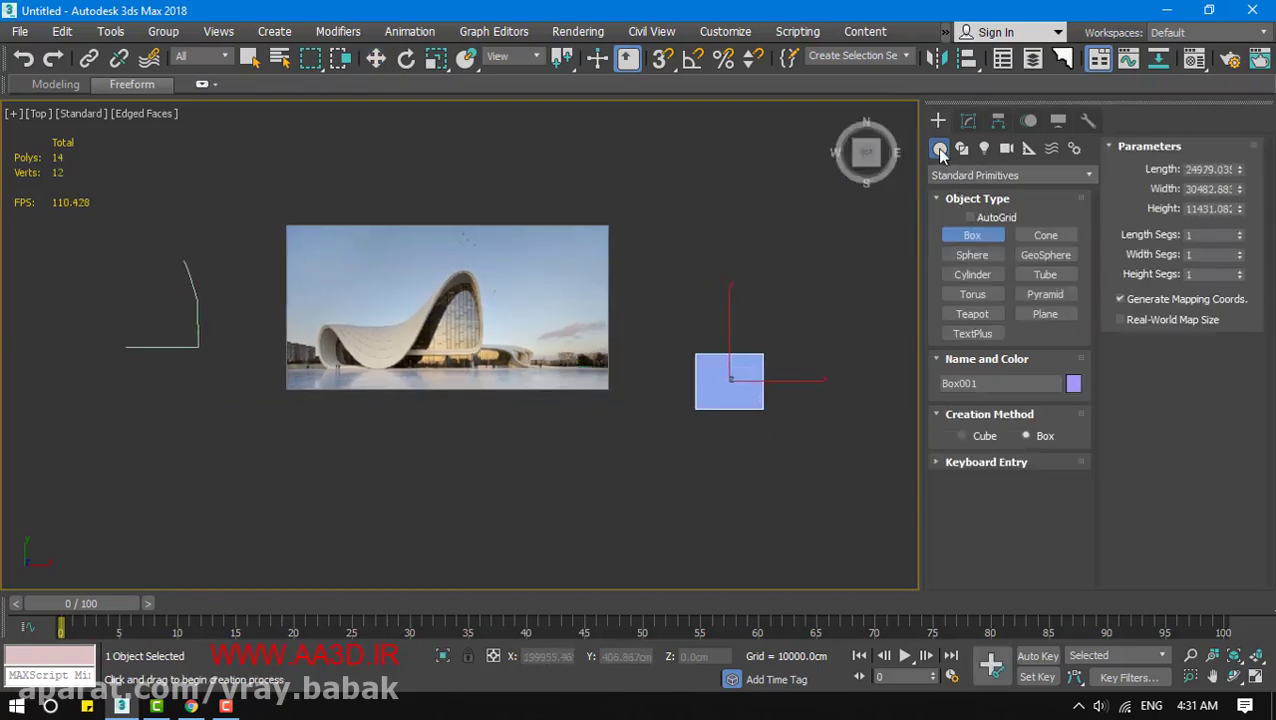
# Create a pointed cone about 16086 cm in base radius and 35563 cm high above the box, and a sphere beside it
pyautogui.click(1045, 235)
pyautogui.moveTo(768, 268); pyautogui.dragTo(768, 305)
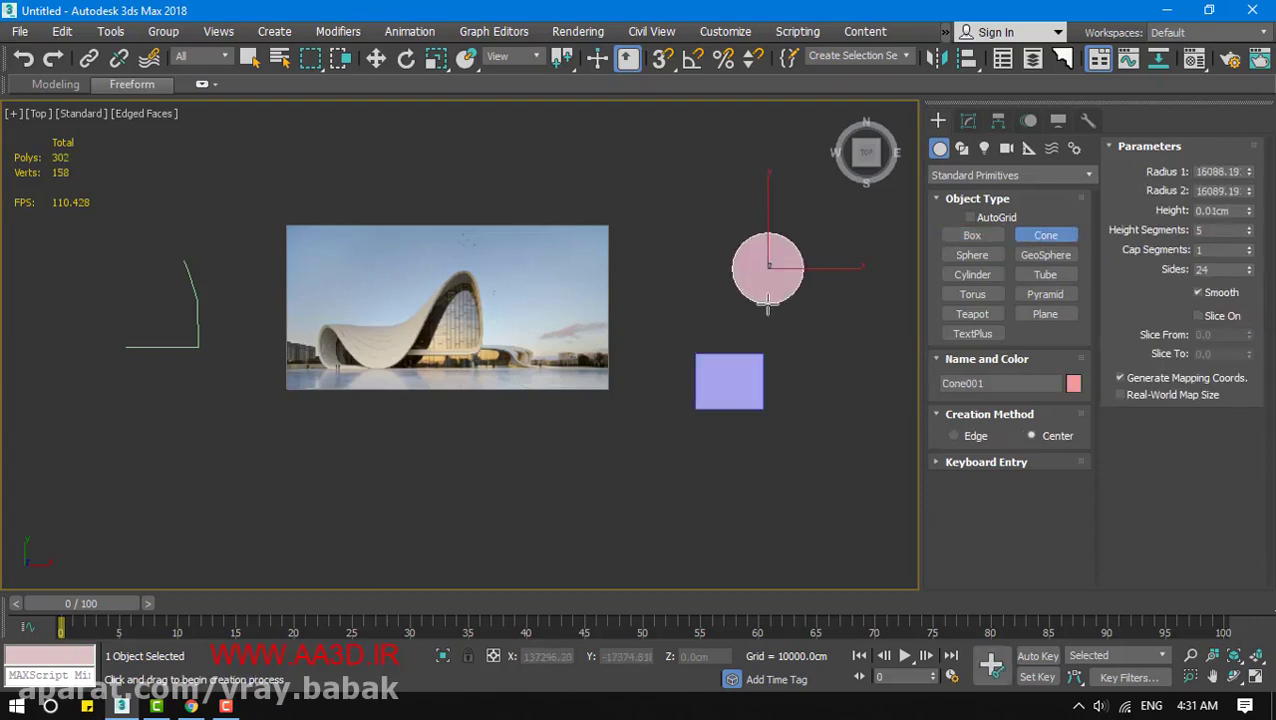
pyautogui.click(785, 228)
pyautogui.click(788, 272)
pyautogui.click(972, 255)
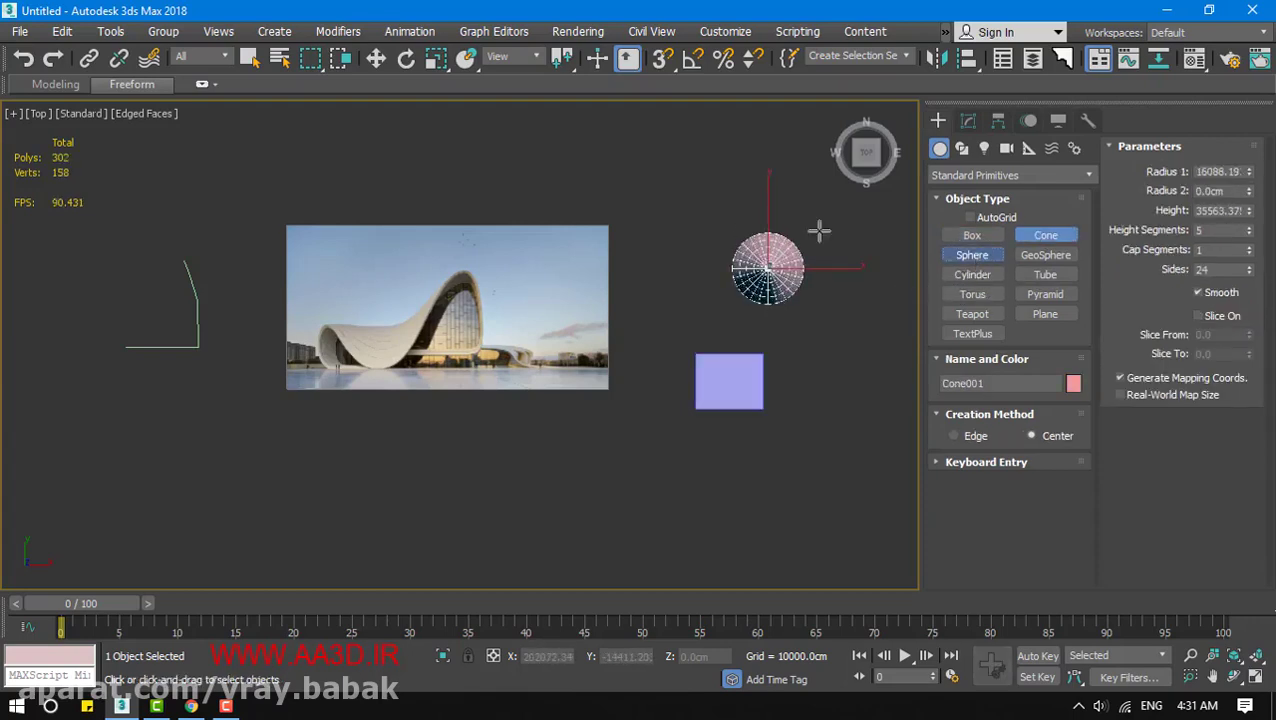
pyautogui.moveTo(702, 203); pyautogui.dragTo(699, 254)
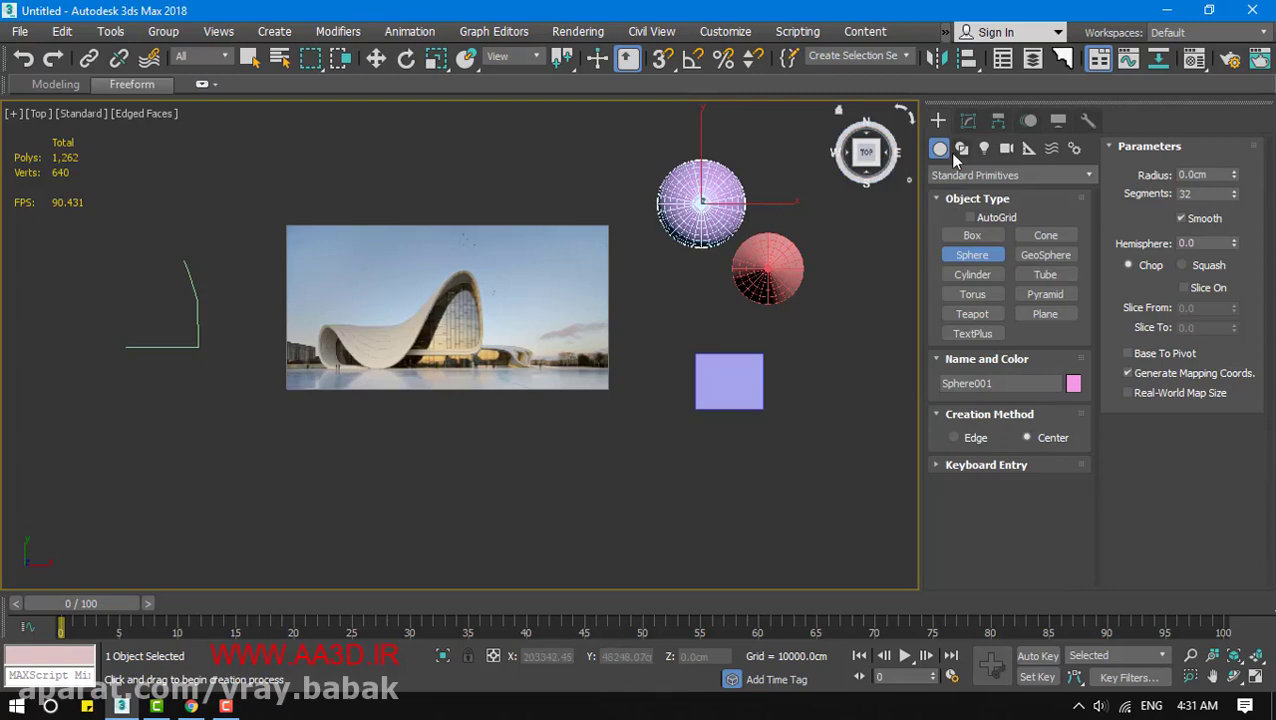
# Draw a rectangle spline about 45301 cm long and 49111 cm wide across the picture's upper edge
pyautogui.click(962, 148)
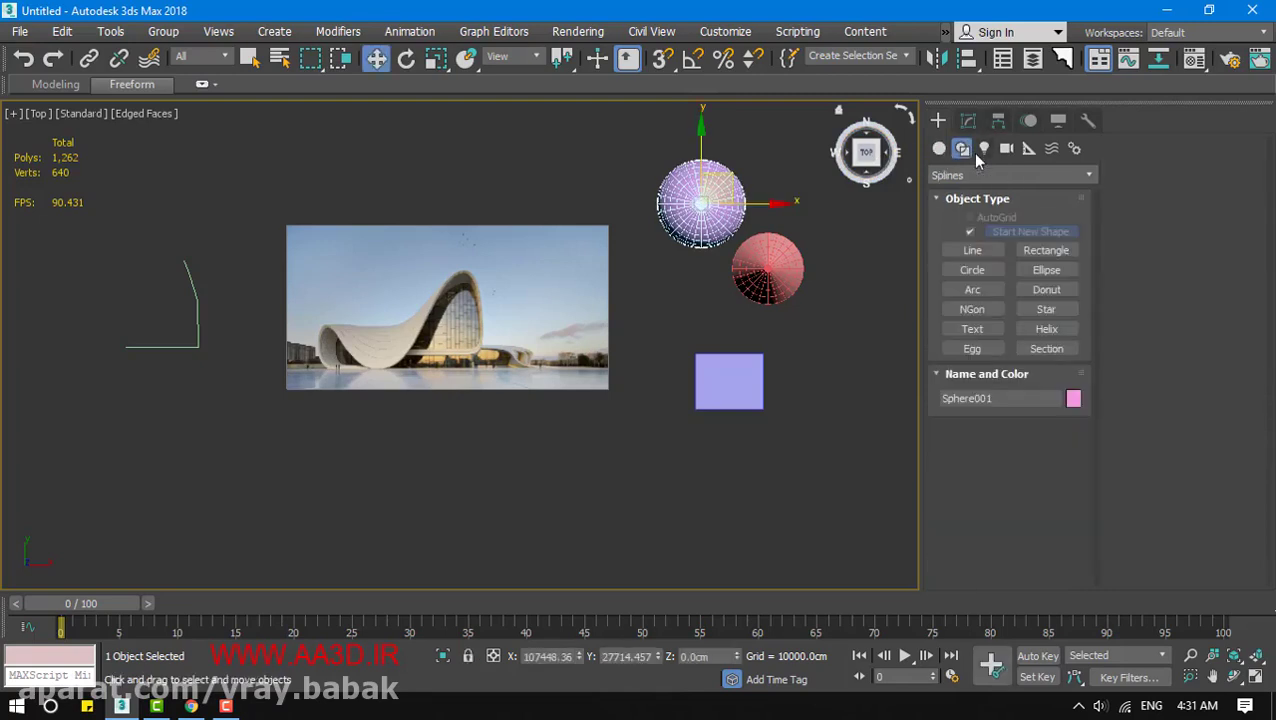
pyautogui.click(1046, 251)
pyautogui.moveTo(436, 184); pyautogui.dragTo(544, 285)
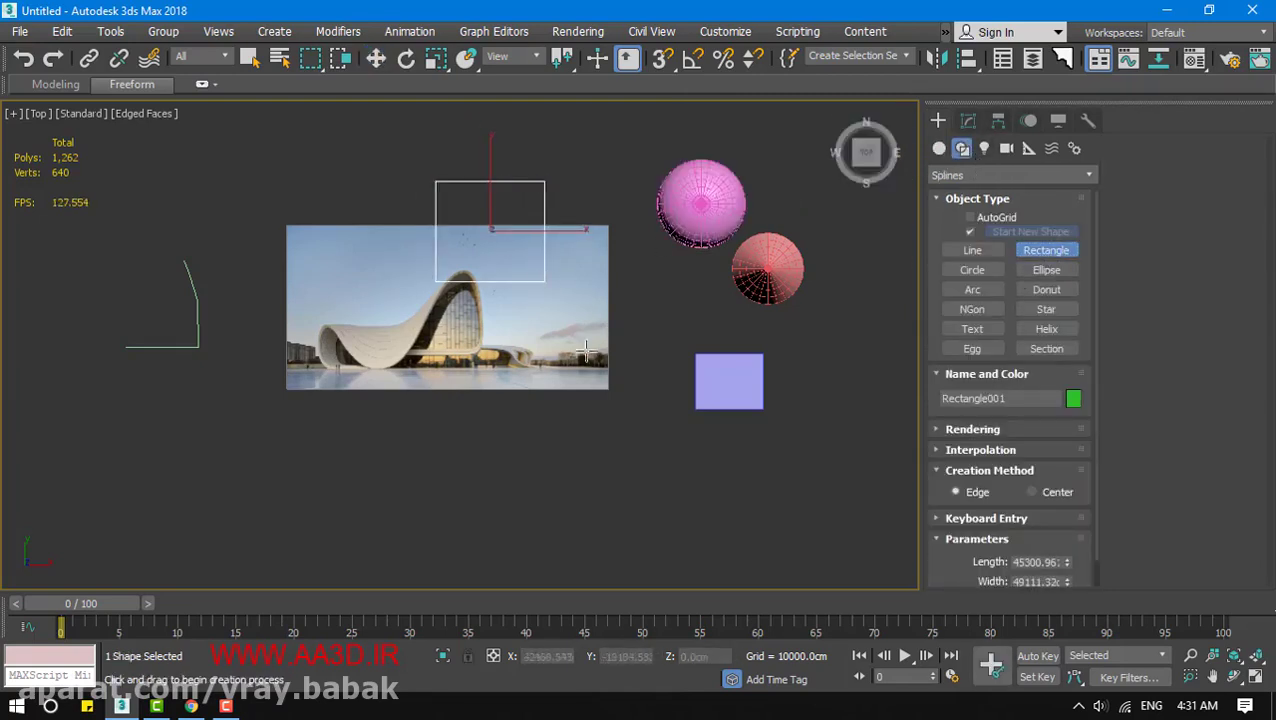
# Draw two six-pointed star splines below the picture, the larger with radii of about 27859 and 13254 cm
pyautogui.click(1059, 310)
pyautogui.moveTo(545, 414); pyautogui.dragTo(544, 453)
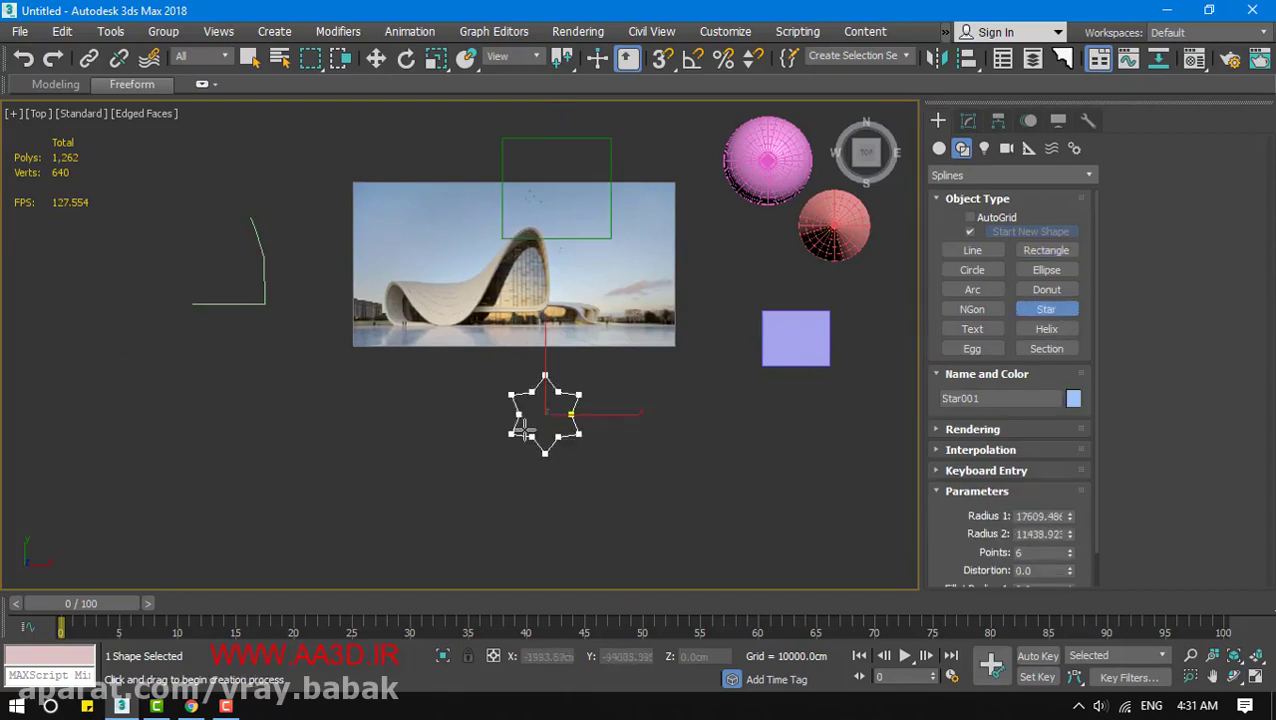
pyautogui.click(524, 424)
pyautogui.moveTo(436, 387); pyautogui.dragTo(386, 351)
pyautogui.click(409, 376)
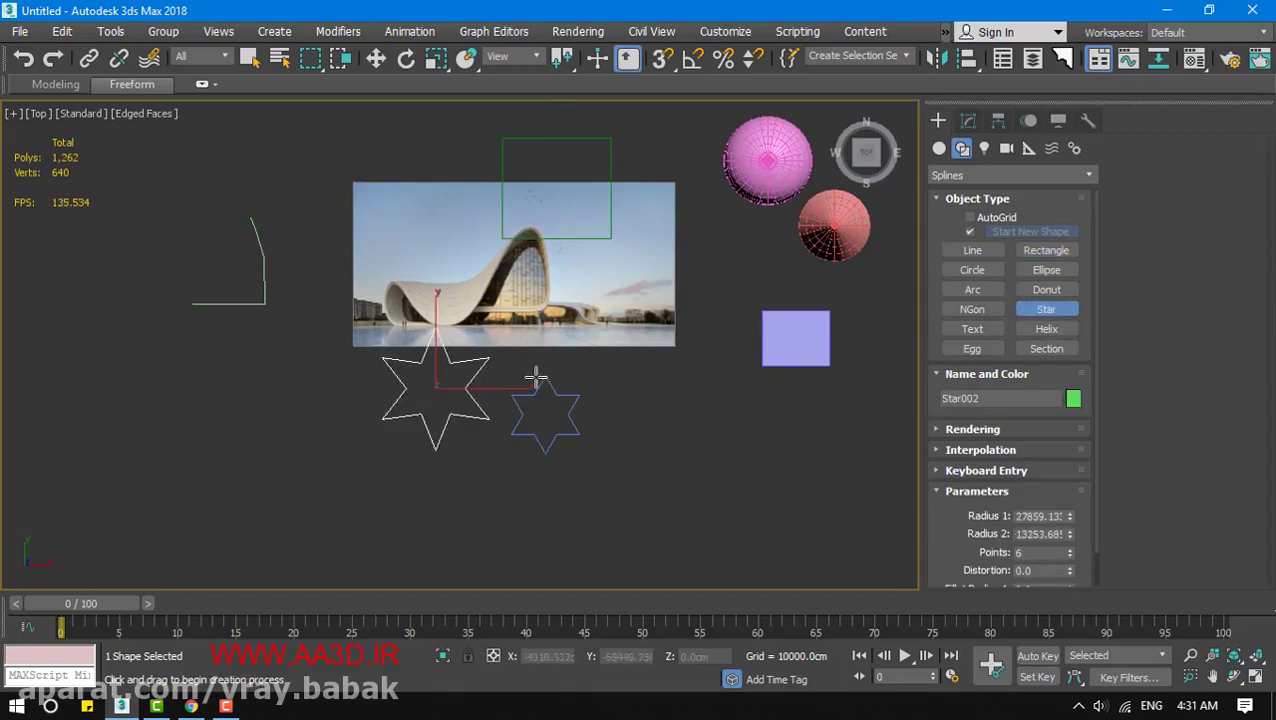
pyautogui.rightClick(535, 376)
pyautogui.click(701, 281)
pyautogui.moveTo(701, 281); pyautogui.dragTo(655, 294, button='middle')
# Start a photometric Target Light and accept the recommended Logarithmic Exposure Control
pyautogui.click(984, 148)
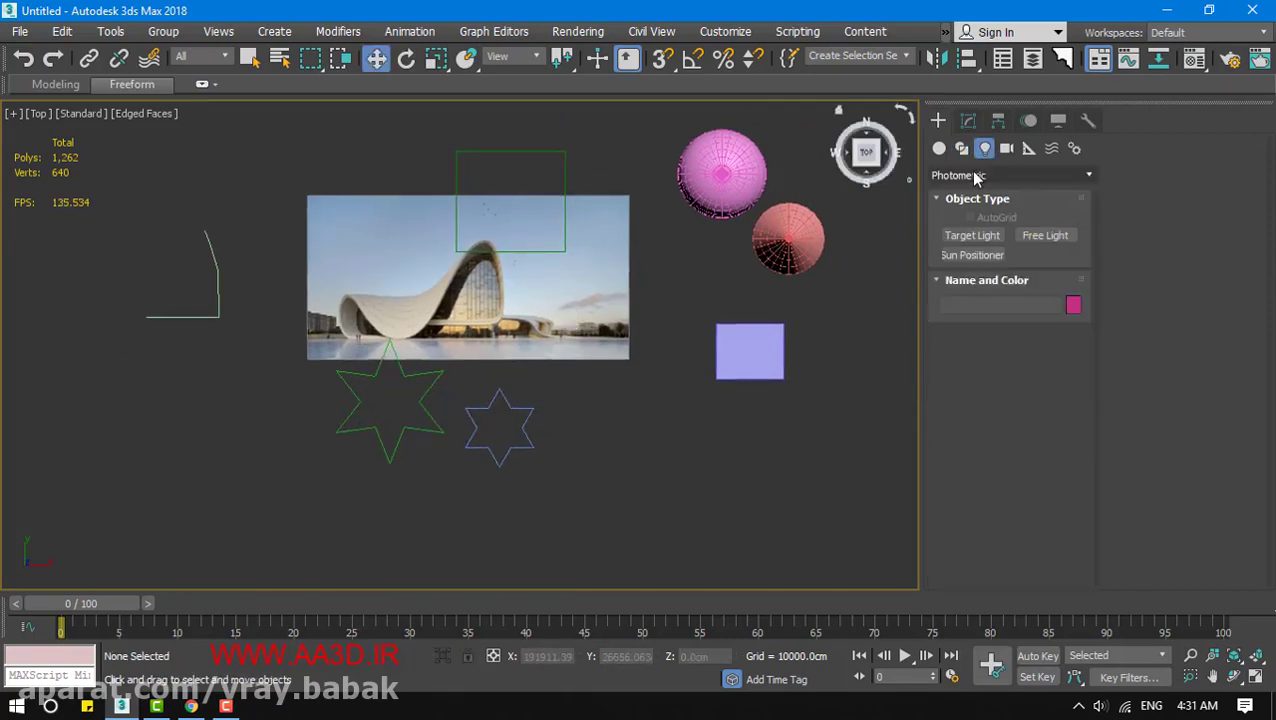
pyautogui.click(1000, 175)
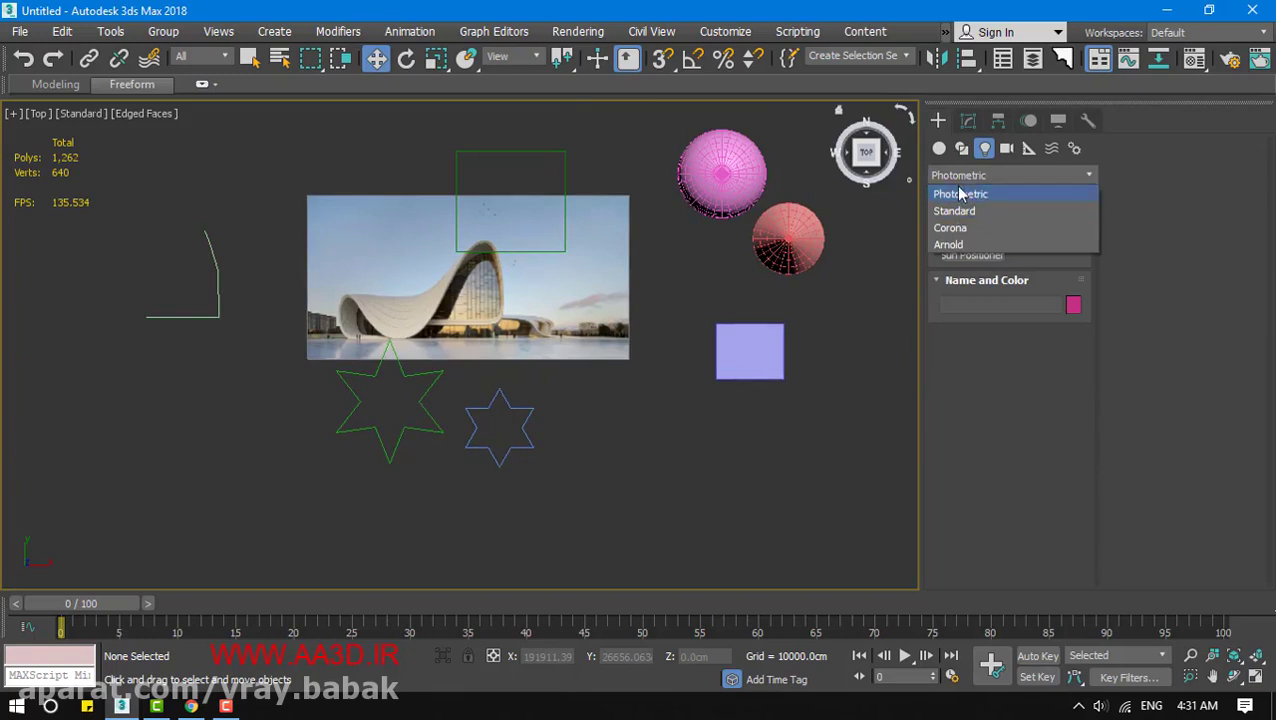
pyautogui.click(962, 193)
pyautogui.click(970, 235)
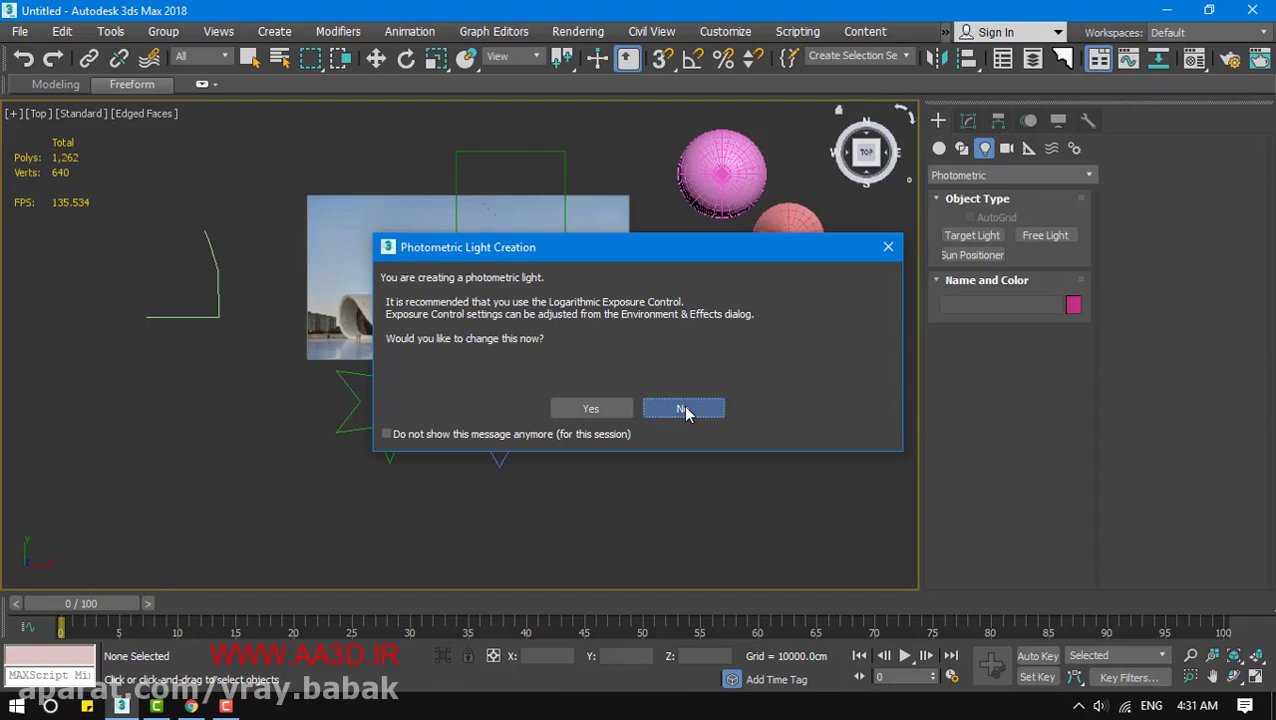
pyautogui.click(594, 409)
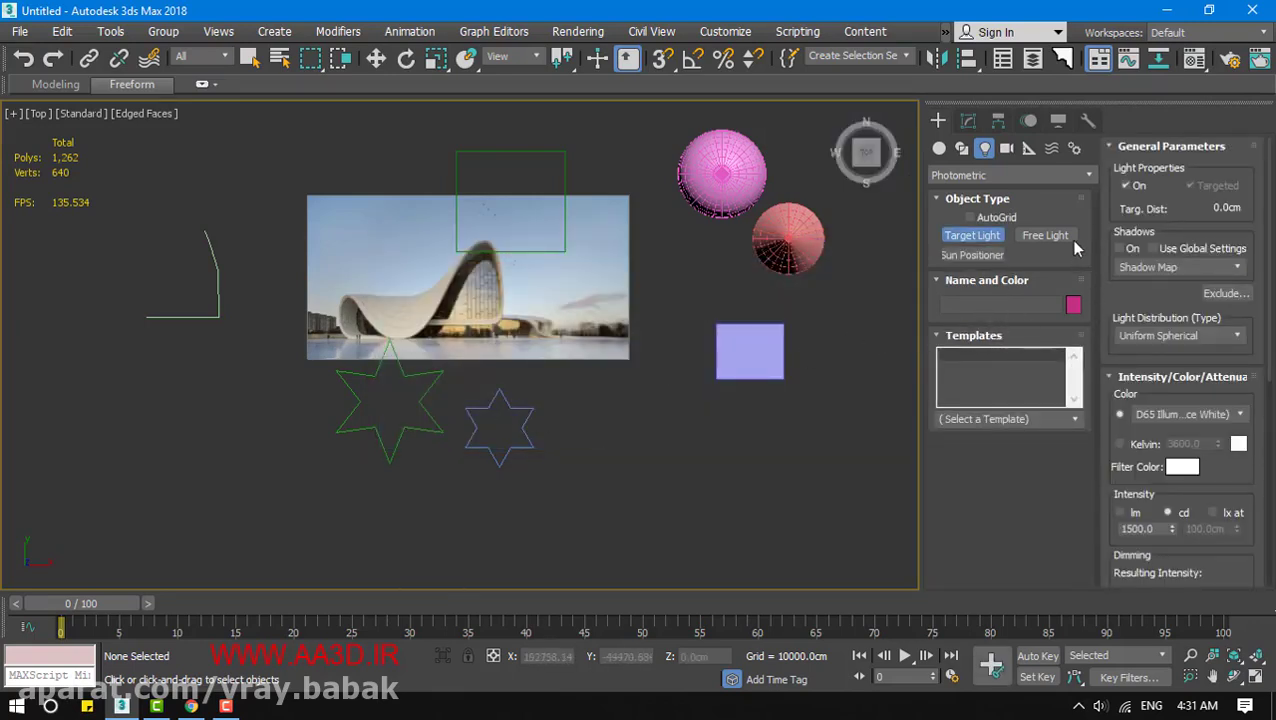
pyautogui.click(975, 255)
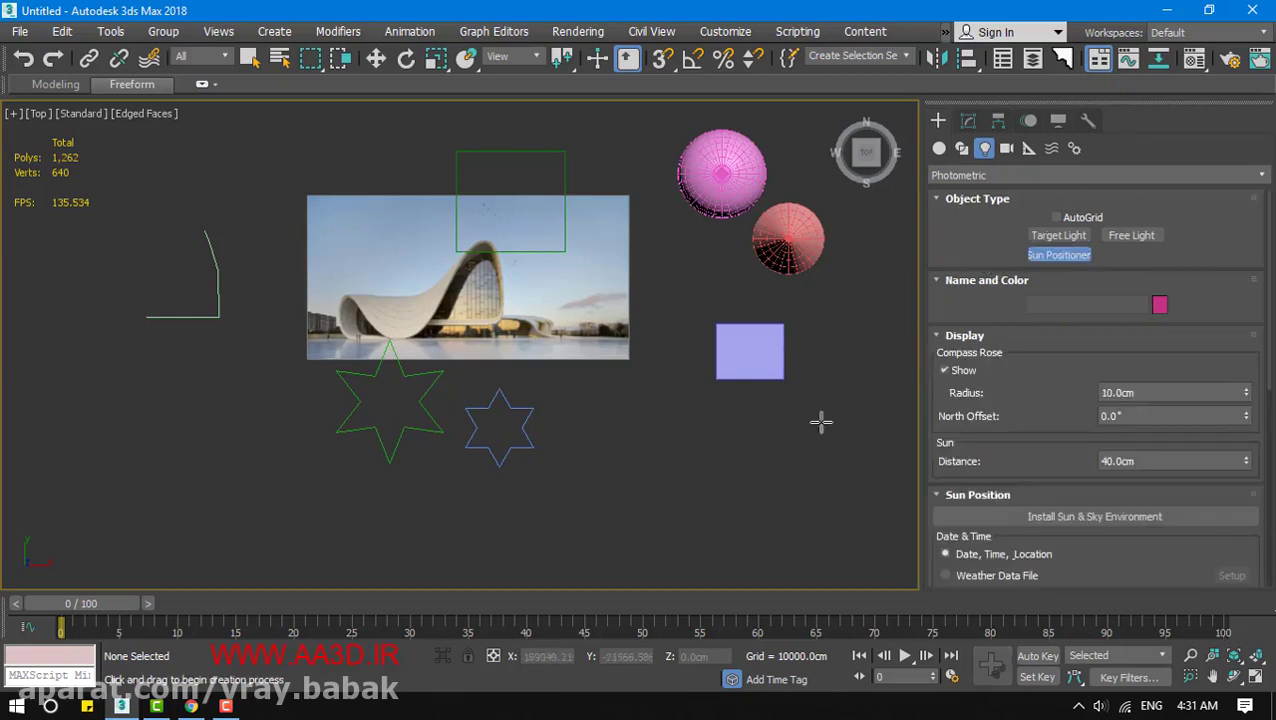
pyautogui.moveTo(820, 421); pyautogui.dragTo(638, 379, button='middle')
pyautogui.scroll(-2, 638, 379)
pyautogui.moveTo(755, 366); pyautogui.dragTo(661, 436)
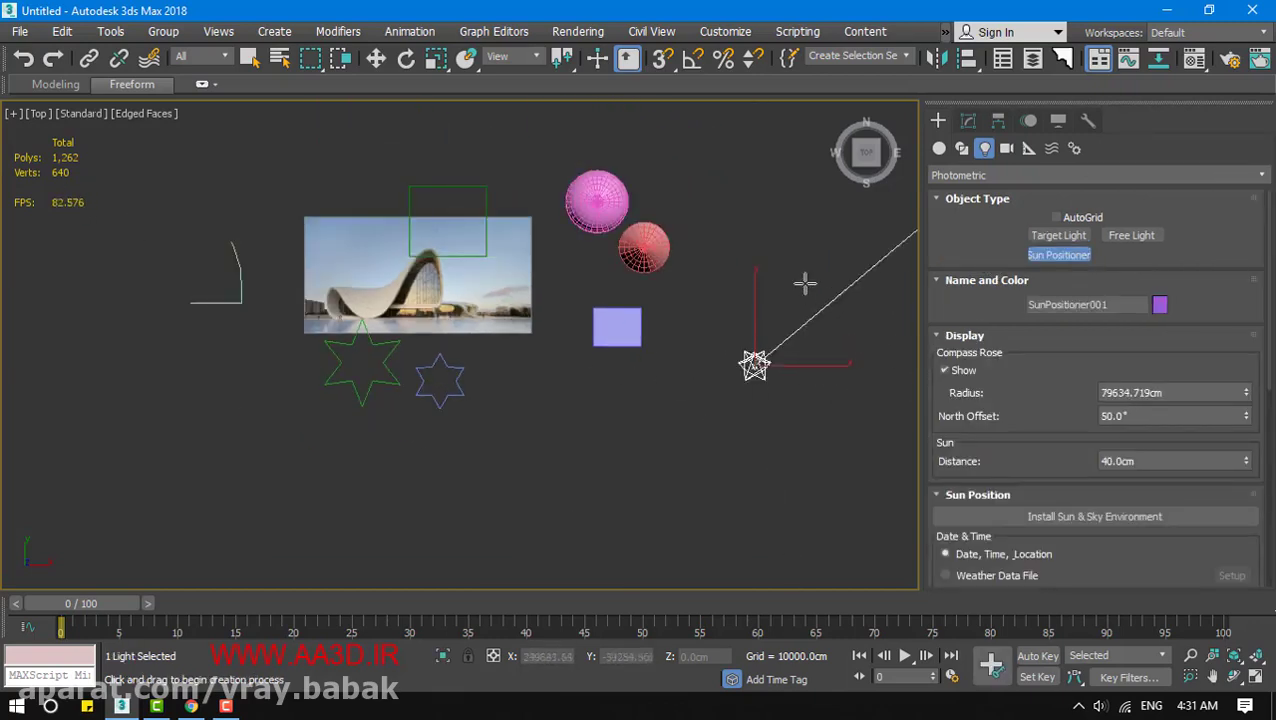
pyautogui.click(762, 261)
pyautogui.rightClick(810, 258)
# Create a standard Target Spot light at the lower right of the box, aimed at the picture's upper-left area
pyautogui.click(957, 178)
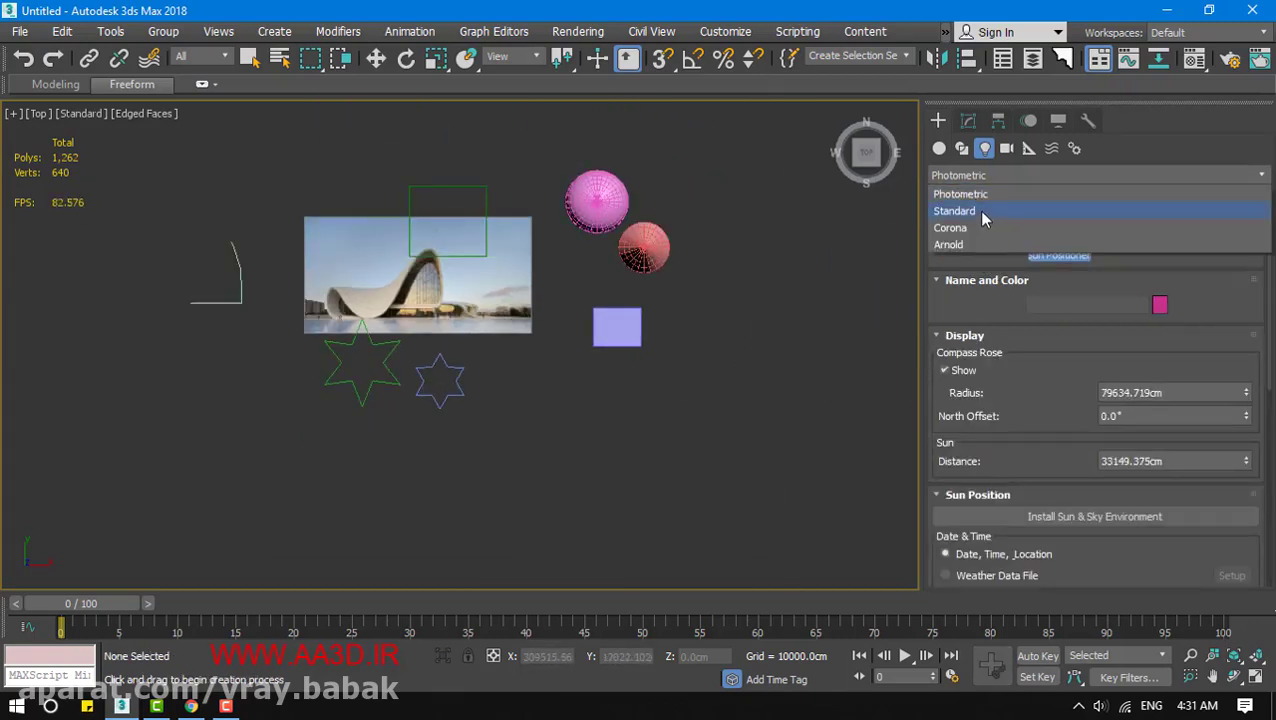
pyautogui.click(983, 211)
pyautogui.click(1058, 235)
pyautogui.moveTo(732, 388); pyautogui.dragTo(370, 237)
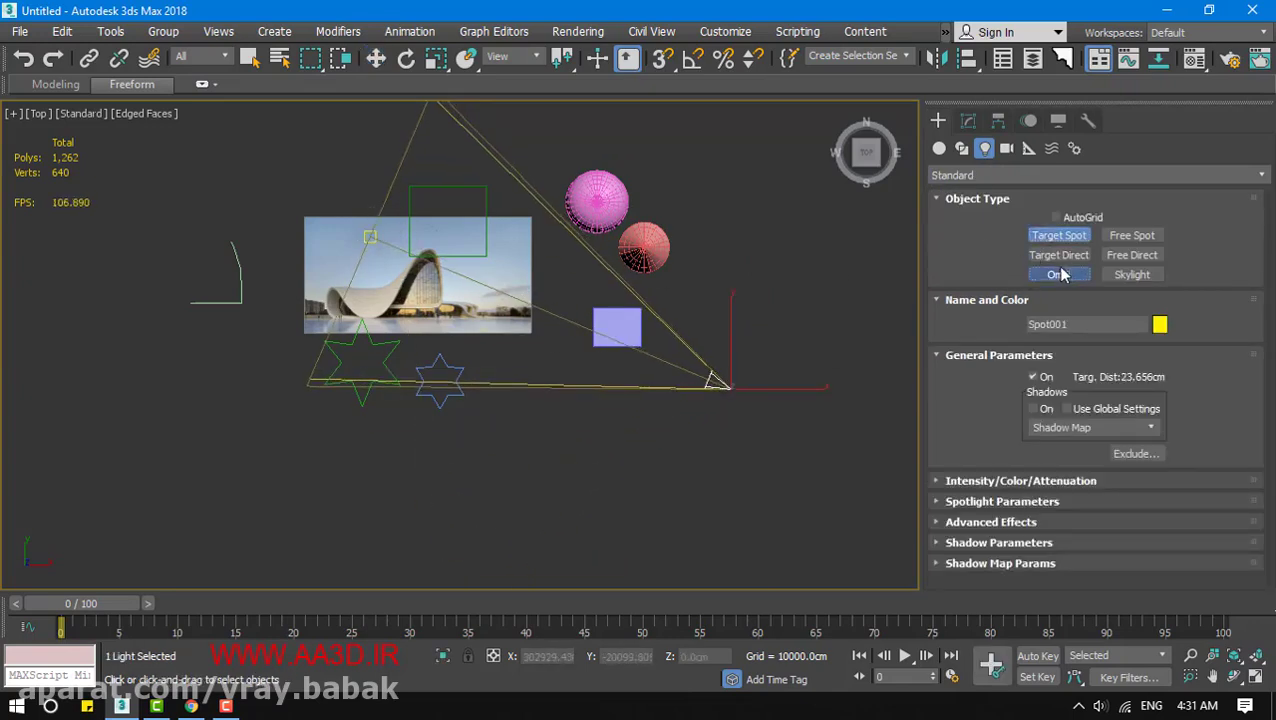
# Place a standard Omni light above the picture's upper-left part and end light creation
pyautogui.click(1061, 270)
pyautogui.click(353, 143)
pyautogui.rightClick(498, 203)
pyautogui.moveTo(575, 218); pyautogui.dragTo(735, 253, button='middle')
pyautogui.scroll(-1, 739, 251)
pyautogui.moveTo(842, 244); pyautogui.dragTo(788, 228, button='middle')
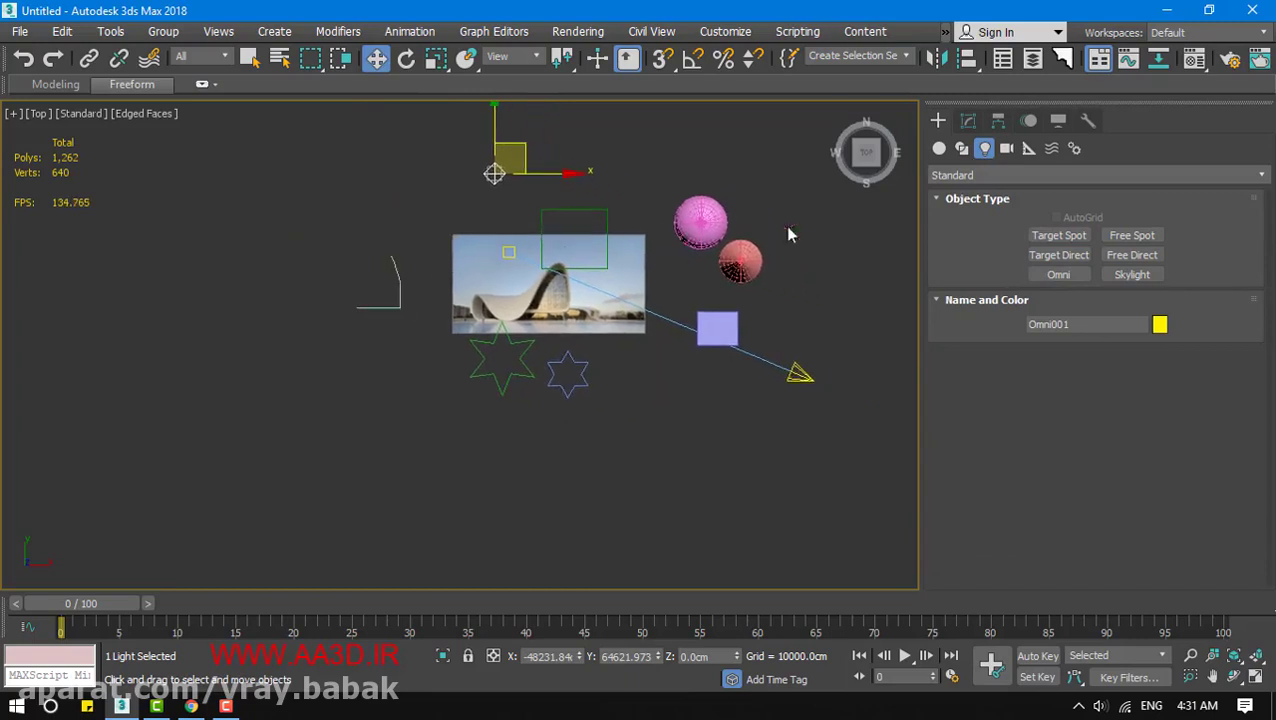
# Widen the viewport and place a standard Free camera above the picture's upper-right corner
pyautogui.click(1006, 148)
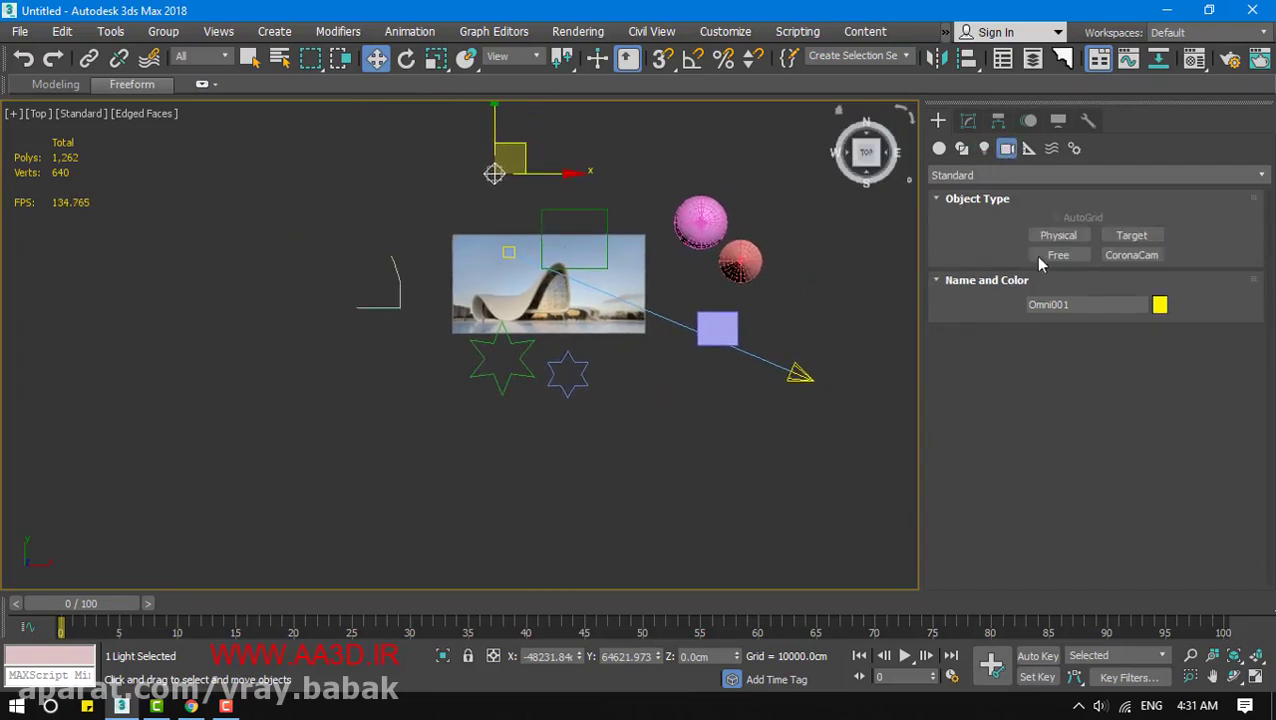
pyautogui.moveTo(921, 219); pyautogui.dragTo(1090, 215)
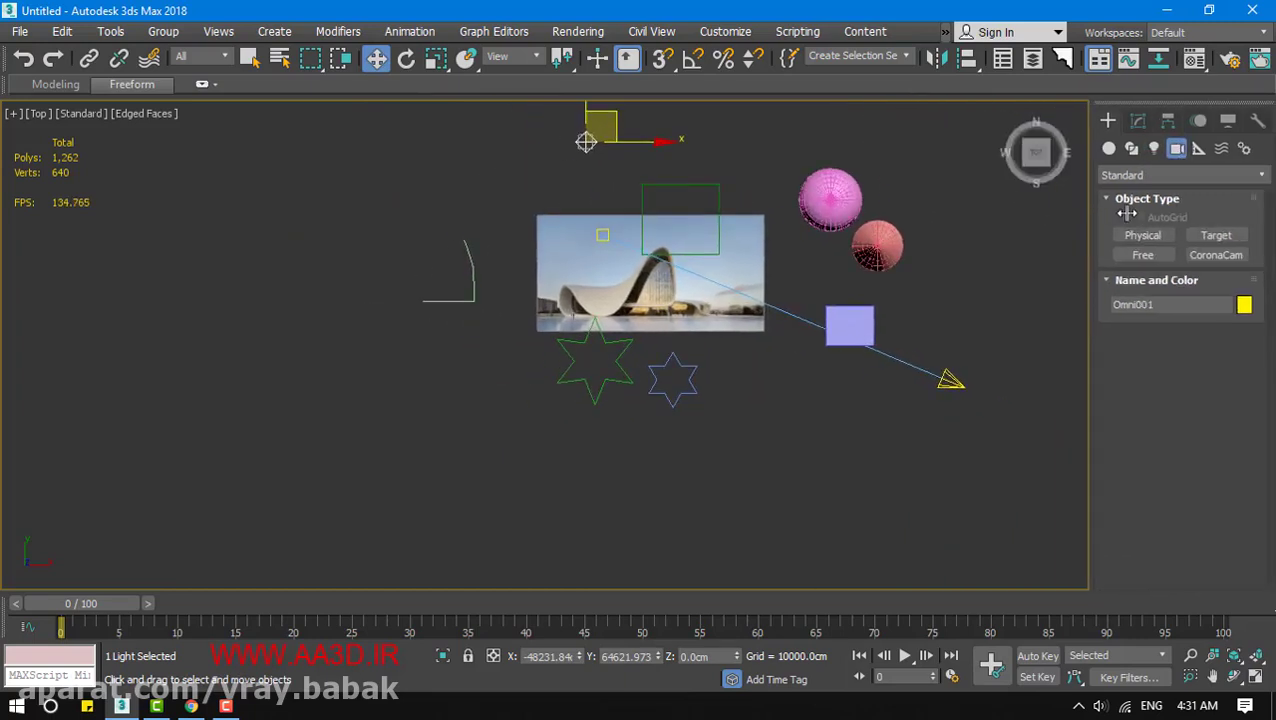
pyautogui.click(1142, 255)
pyautogui.click(748, 142)
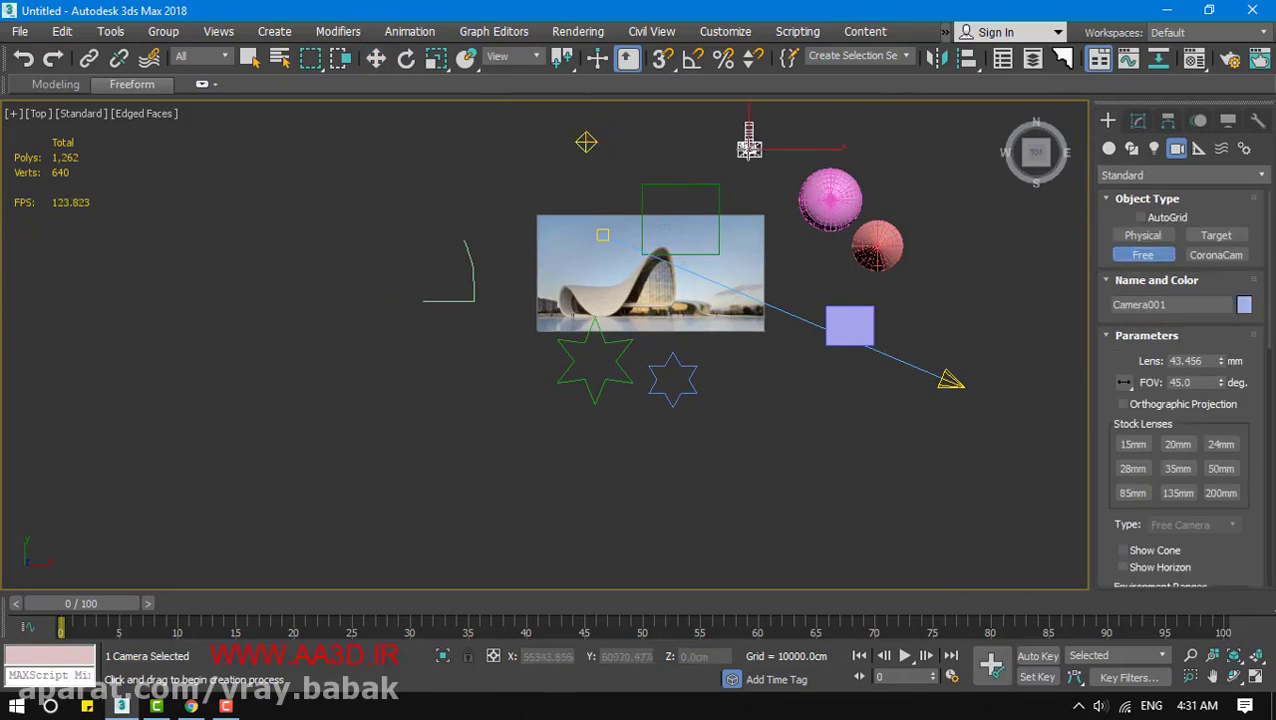
# Create a targeted Physical camera below the picture's lower-left corner, aimed at the right part of the picture
pyautogui.moveTo(510, 409); pyautogui.dragTo(707, 261)
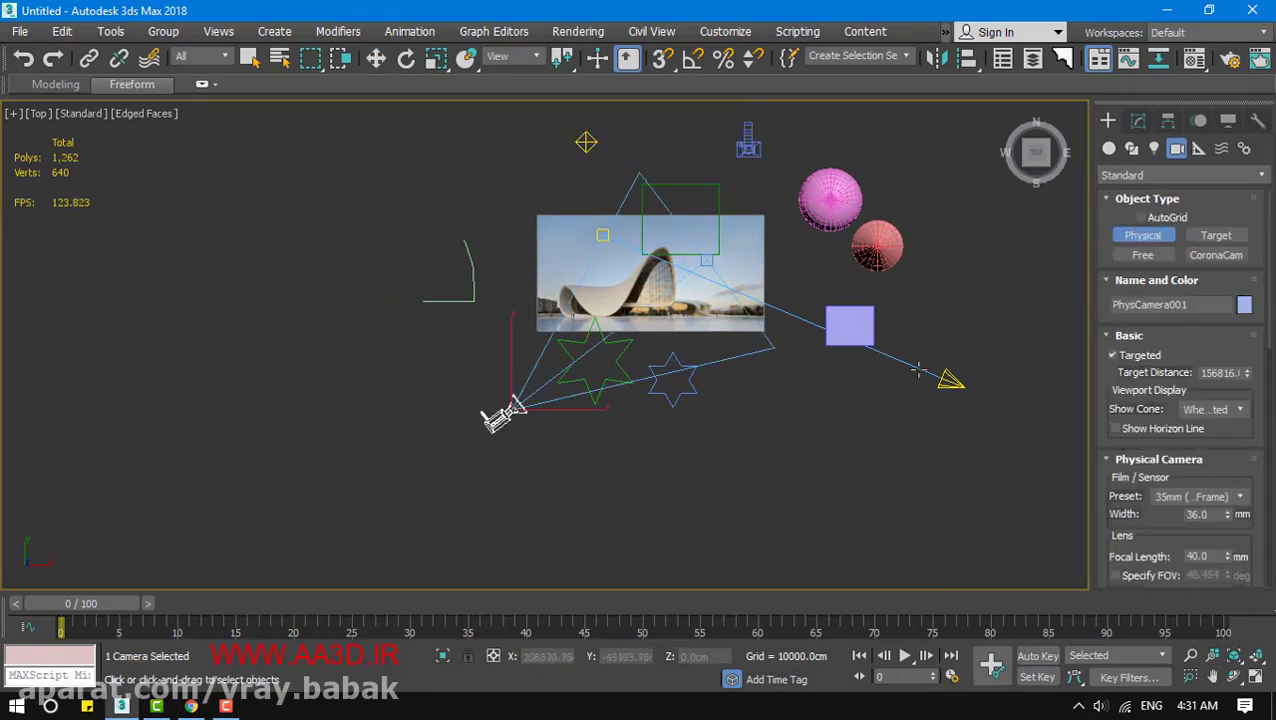
pyautogui.rightClick(916, 368)
# Add a Tape helper from below the box to left of the arc, and a large Grid helper enclosing the box and small star
pyautogui.click(1198, 149)
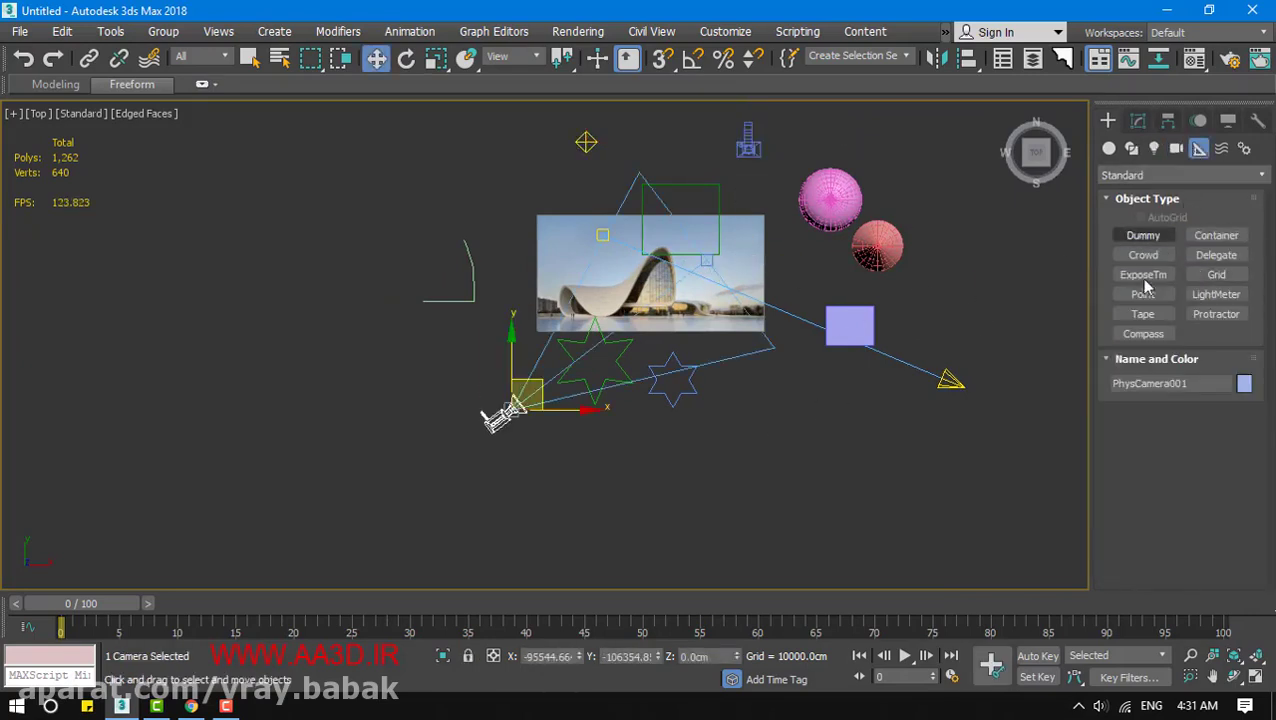
pyautogui.click(1142, 314)
pyautogui.moveTo(823, 441); pyautogui.dragTo(343, 260)
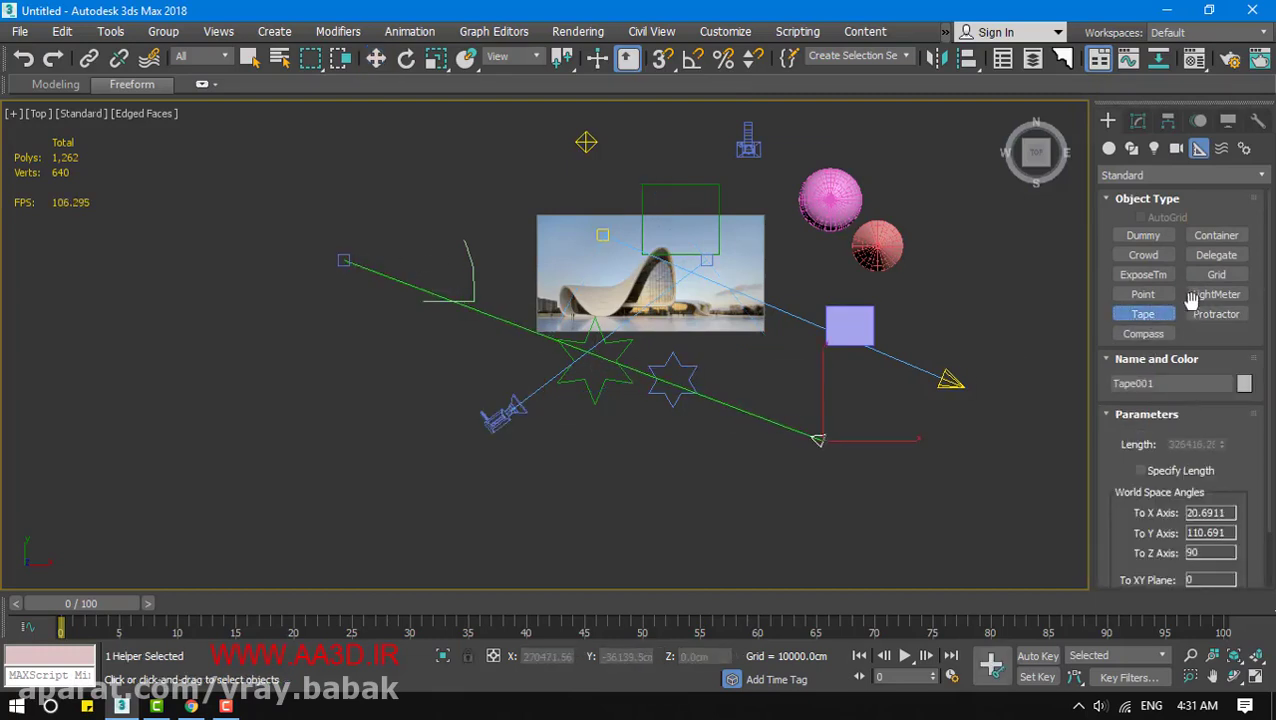
pyautogui.click(1216, 274)
pyautogui.moveTo(952, 271); pyautogui.dragTo(497, 512)
pyautogui.rightClick(607, 484)
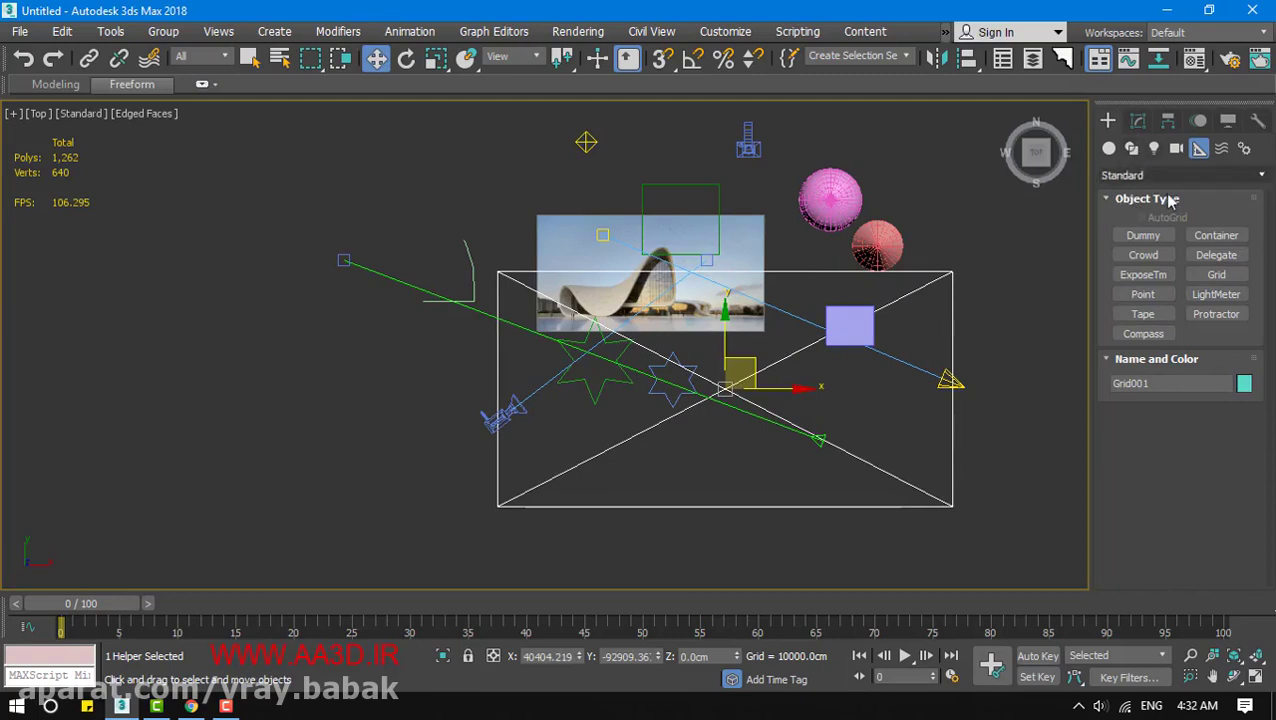
pyautogui.moveTo(506, 244); pyautogui.dragTo(505, 216, button='middle')
pyautogui.click(416, 172)
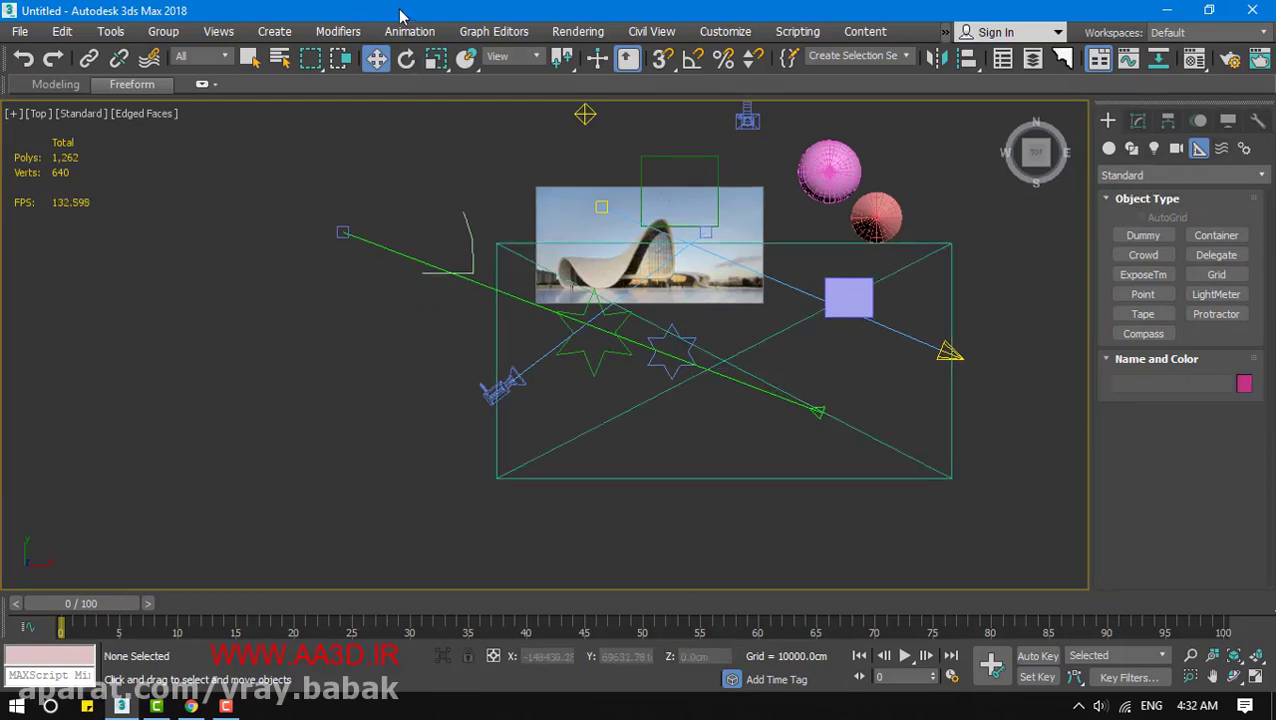
# Show the display settings and widen the command panel to two columns
pyautogui.moveTo(676, 404); pyautogui.dragTo(549, 380, button='middle')
pyautogui.click(1229, 122)
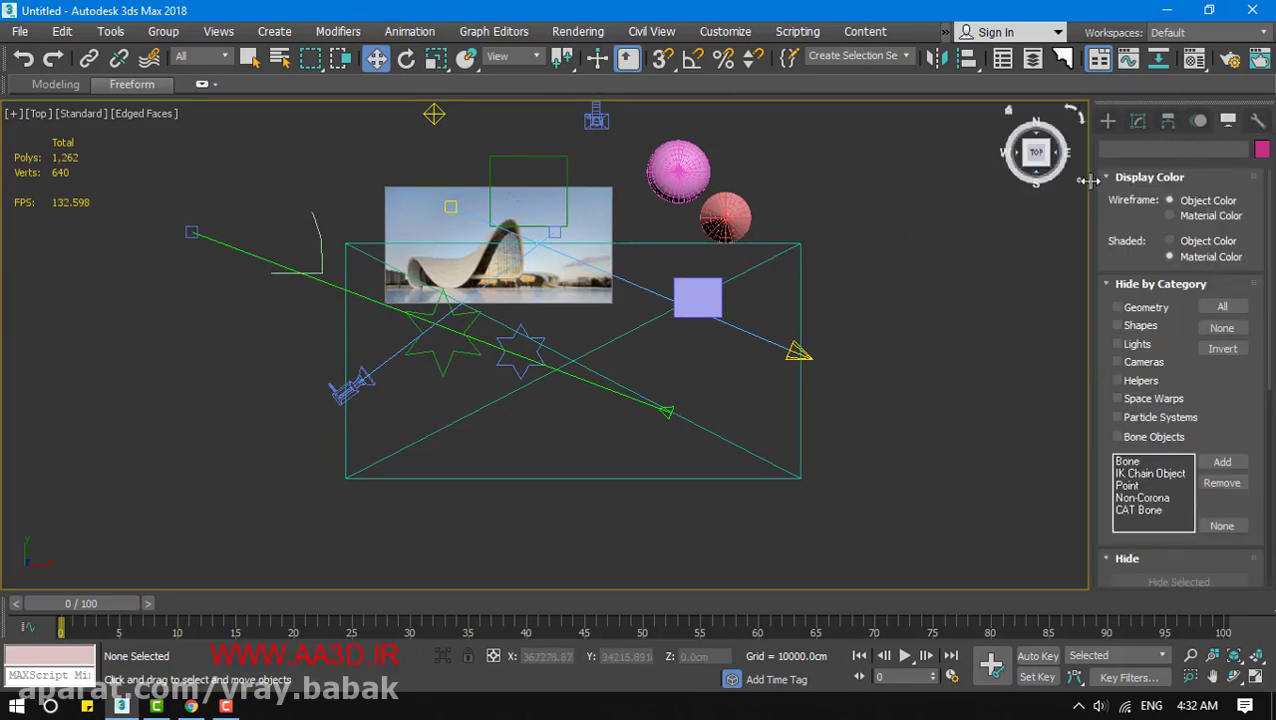
pyautogui.moveTo(1090, 180); pyautogui.dragTo(871, 212)
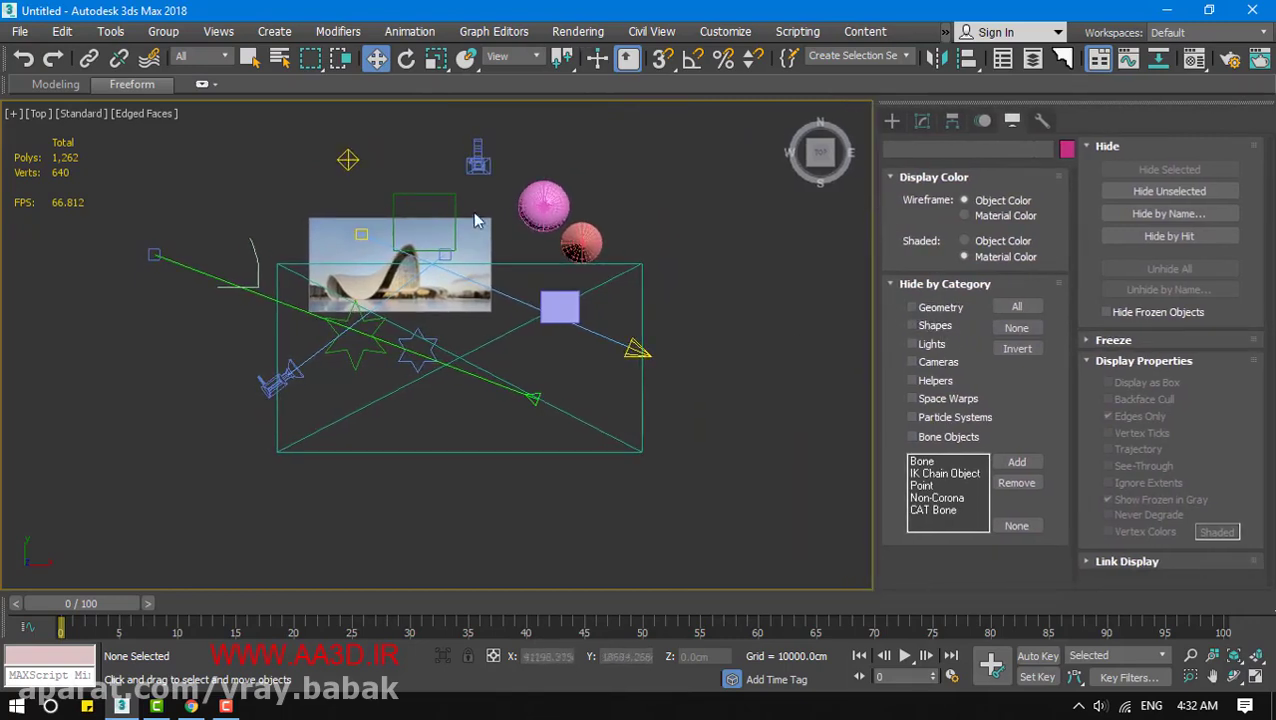
pyautogui.moveTo(482, 218); pyautogui.dragTo(558, 219, button='middle')
pyautogui.scroll(3, 423, 264)
pyautogui.moveTo(424, 262); pyautogui.dragTo(424, 229, button='middle')
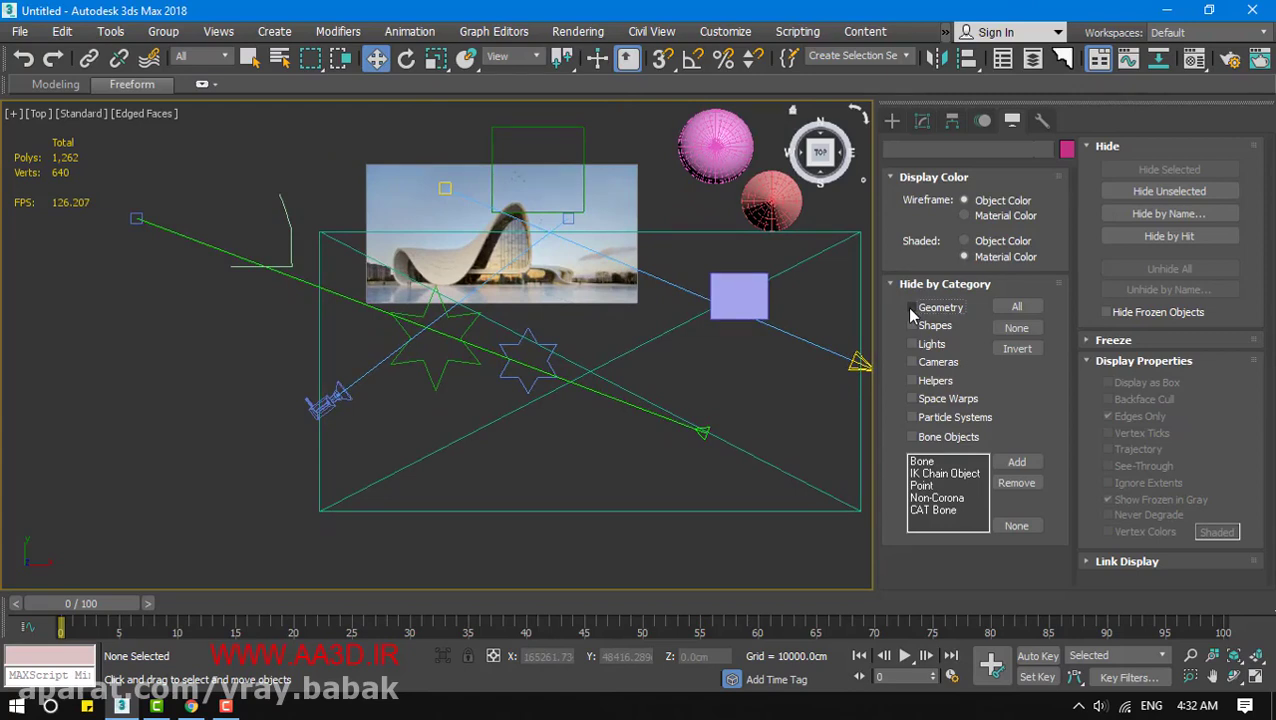
# Toggle the Geometry category's visibility, then leave both Geometry and Shapes hidden by category
pyautogui.click(912, 309)
pyautogui.click(912, 308)
pyautogui.click(912, 308)
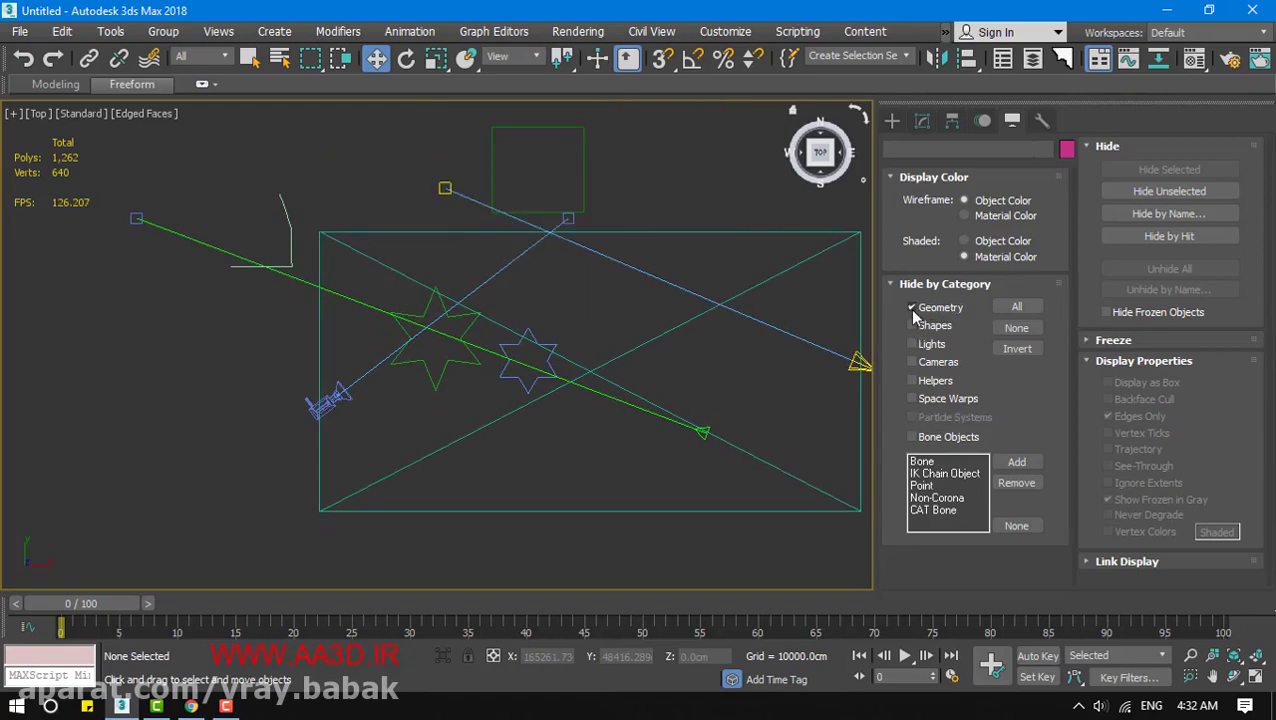
pyautogui.click(912, 308)
pyautogui.click(912, 326)
pyautogui.click(912, 308)
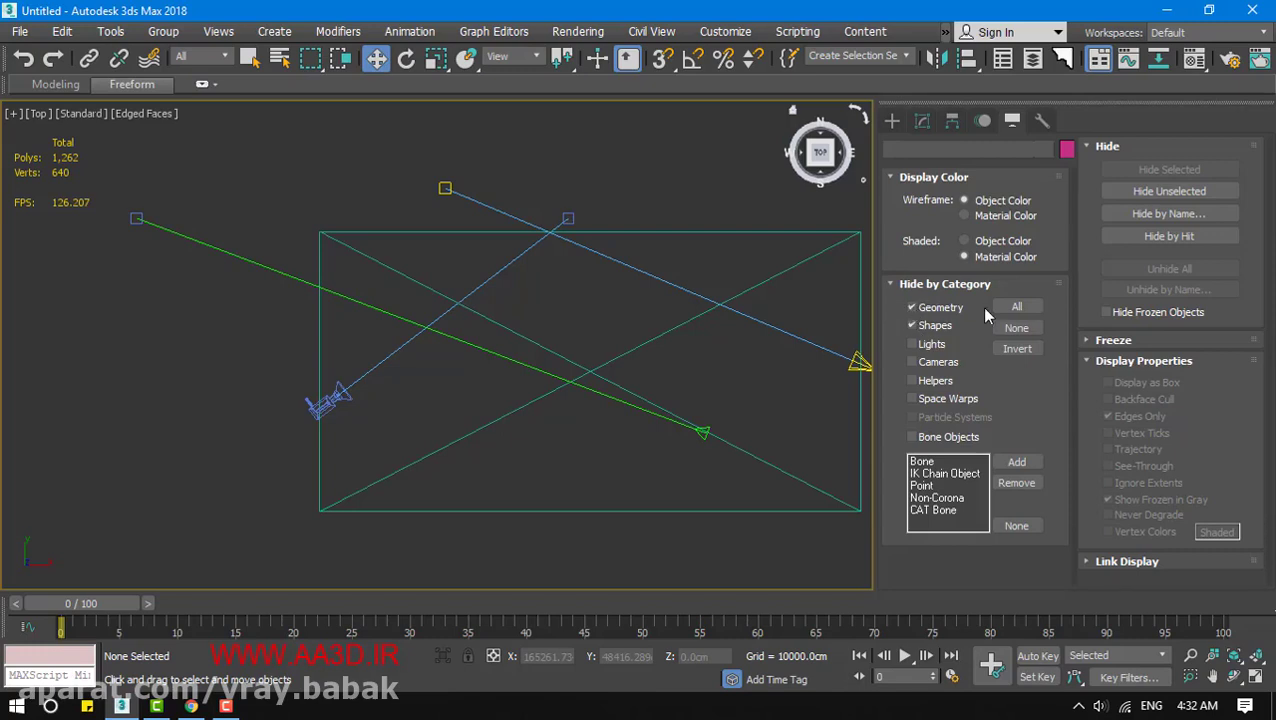
# Invert the hidden categories and invert them back, then unhide Shapes and Geometry
pyautogui.click(1013, 350)
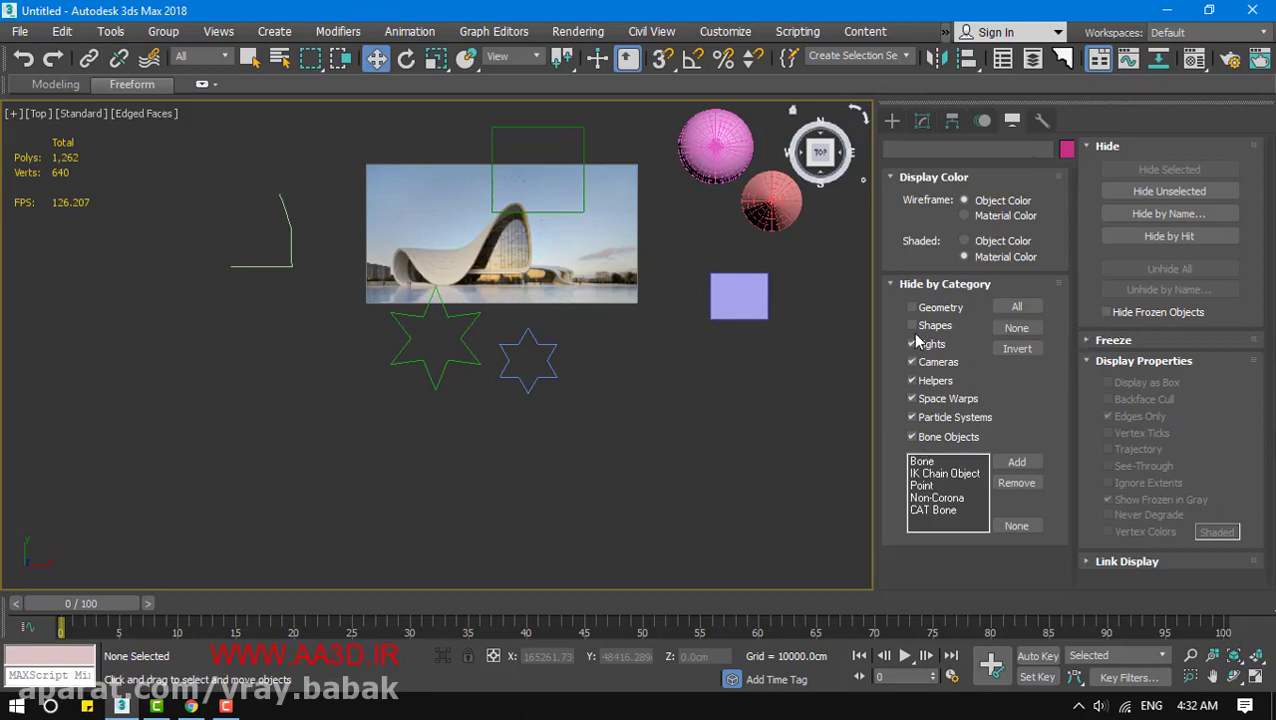
pyautogui.click(1017, 348)
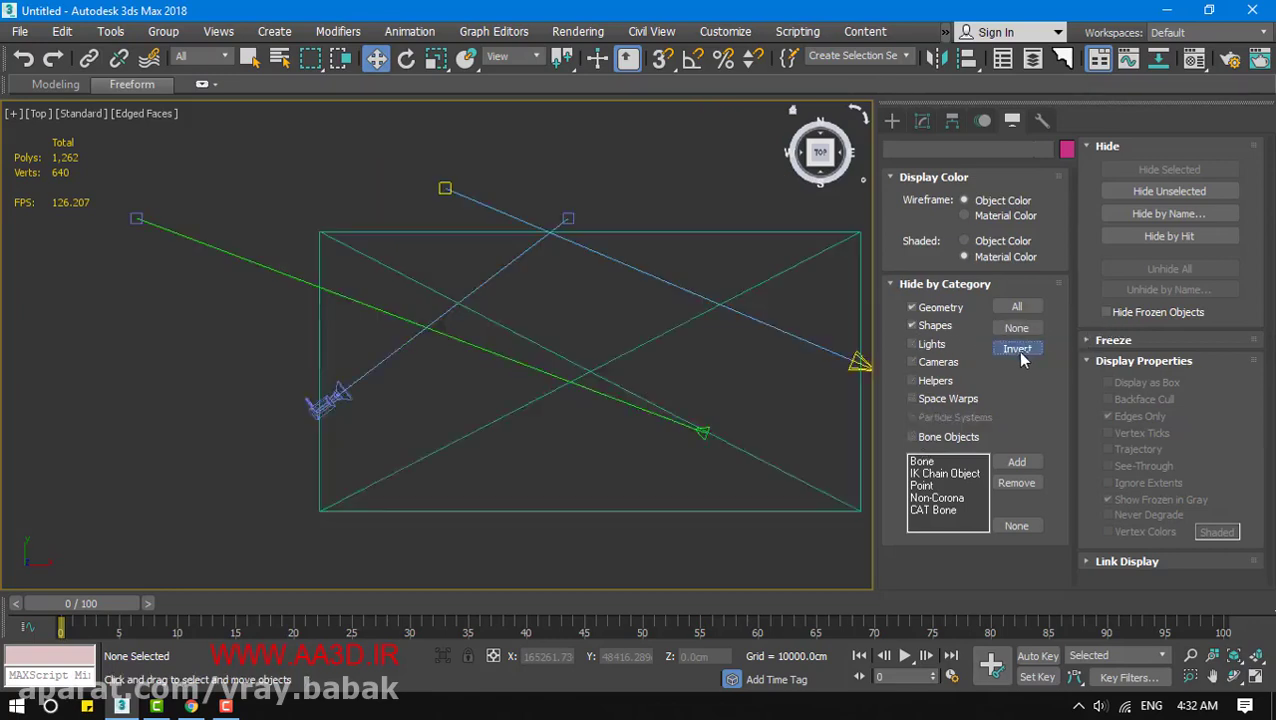
pyautogui.click(914, 326)
pyautogui.click(912, 308)
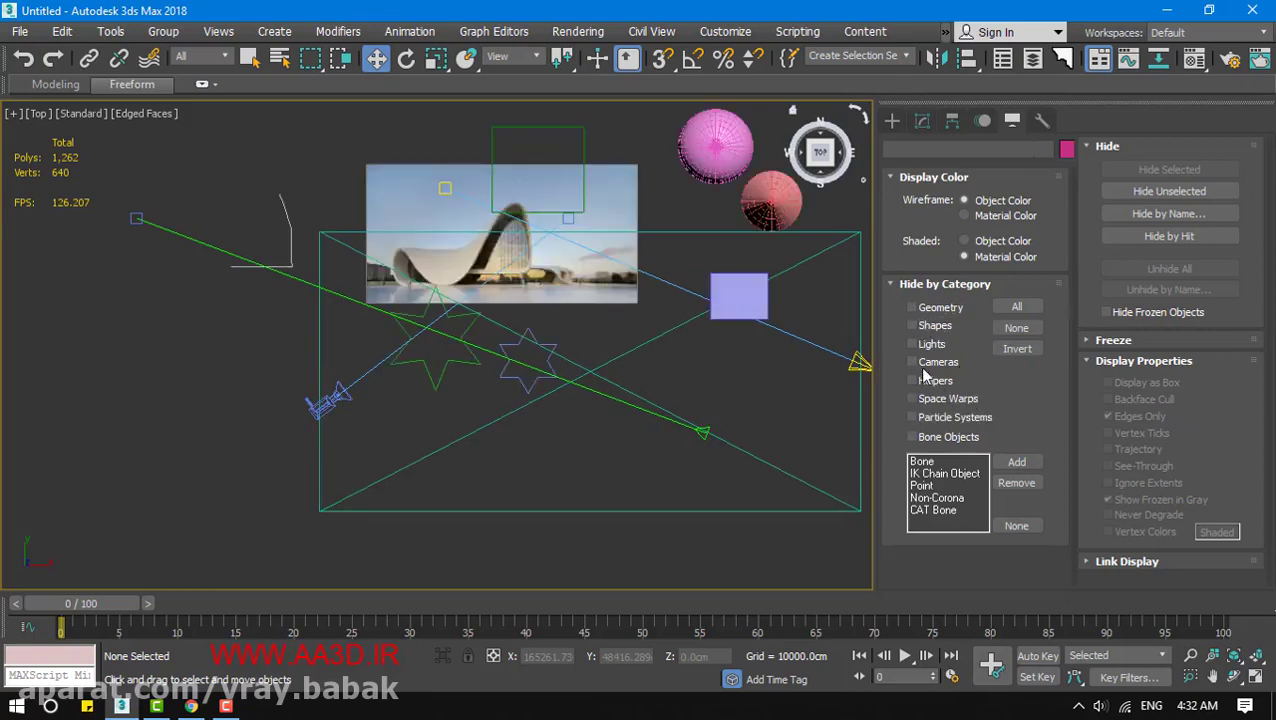
# Hide the Helpers and Cameras categories, toggling Cameras on and off to compare the view
pyautogui.click(914, 363)
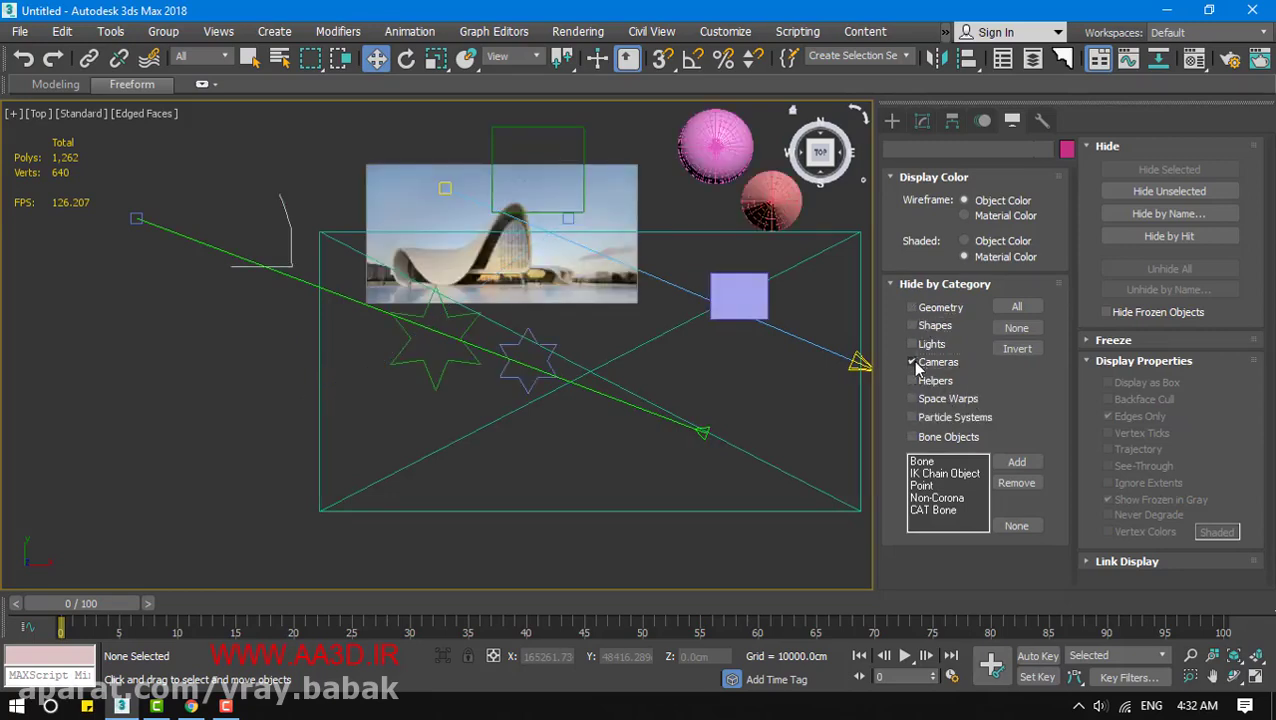
pyautogui.click(913, 363)
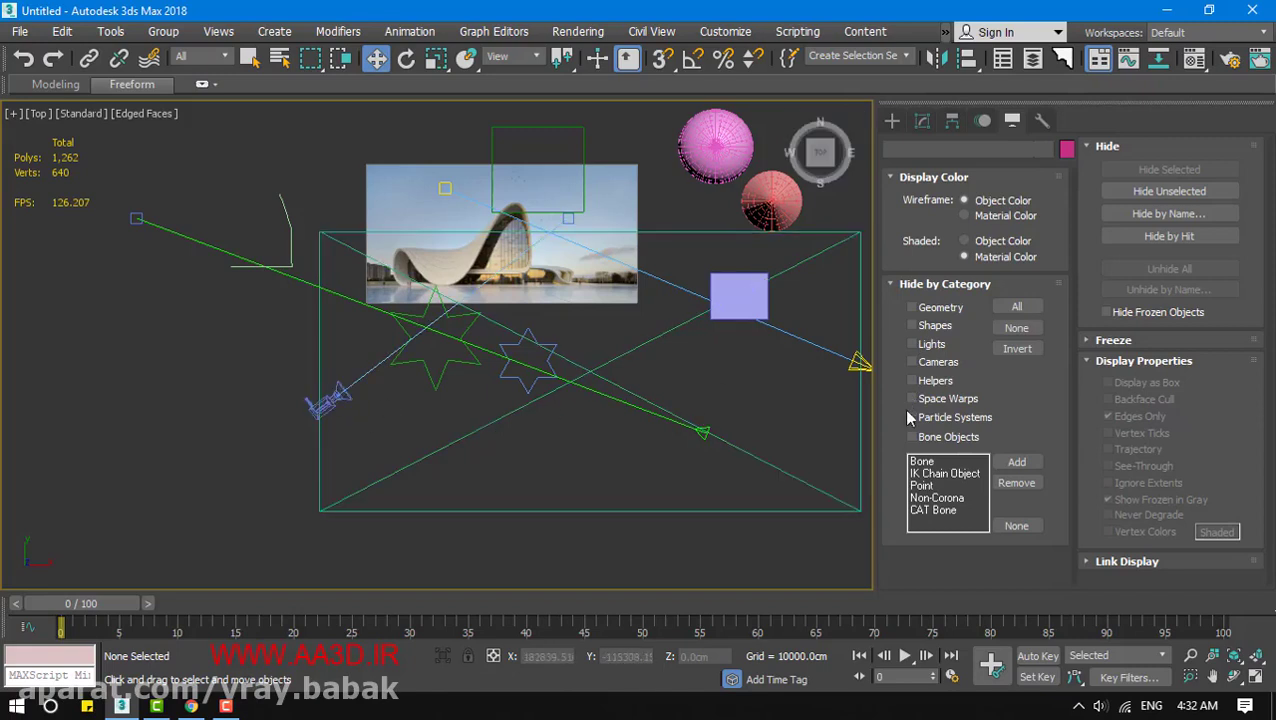
pyautogui.click(913, 382)
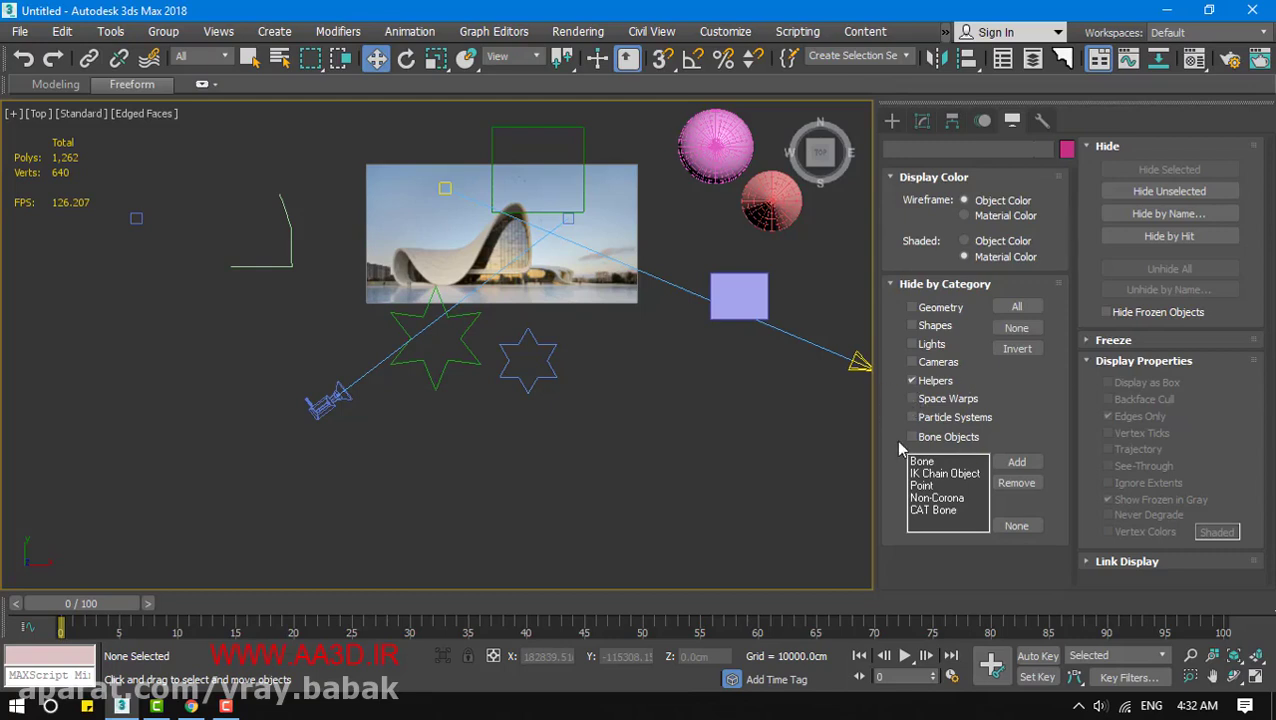
pyautogui.click(912, 363)
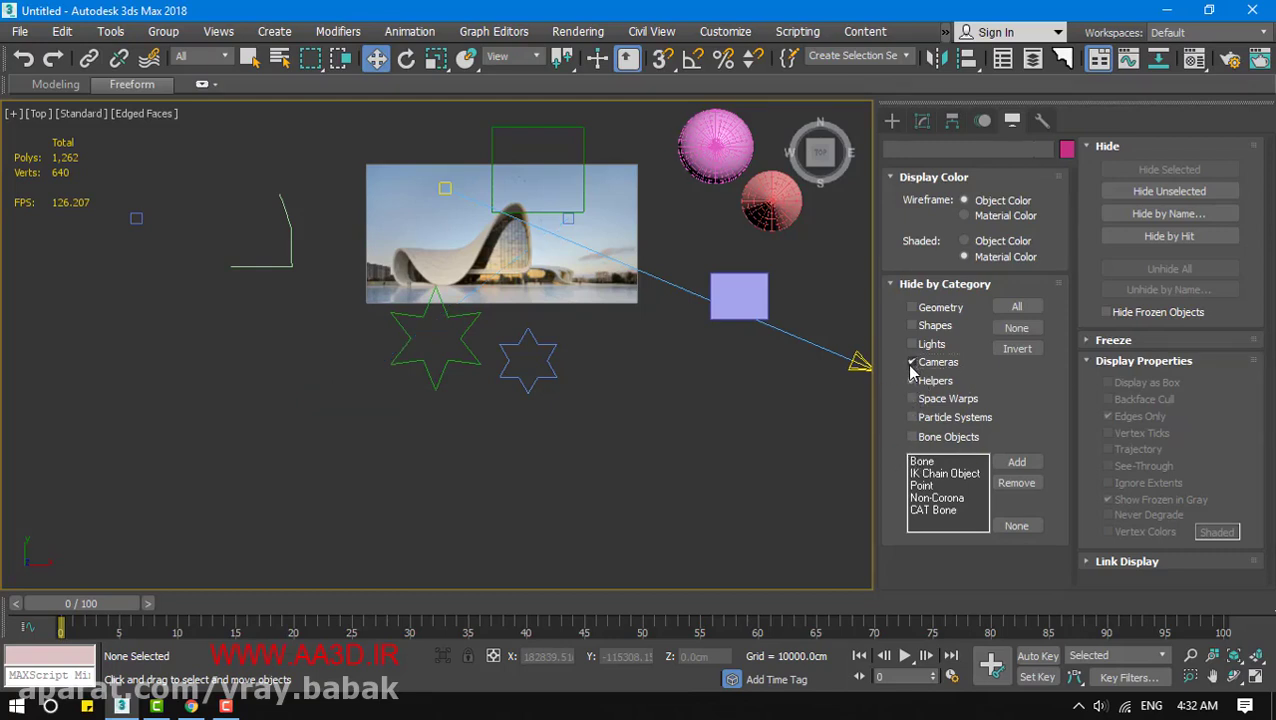
pyautogui.click(912, 363)
pyautogui.click(912, 363)
pyautogui.click(913, 364)
pyautogui.click(912, 363)
# Hide the Lights category and show it again, then do the same with Shapes
pyautogui.click(910, 344)
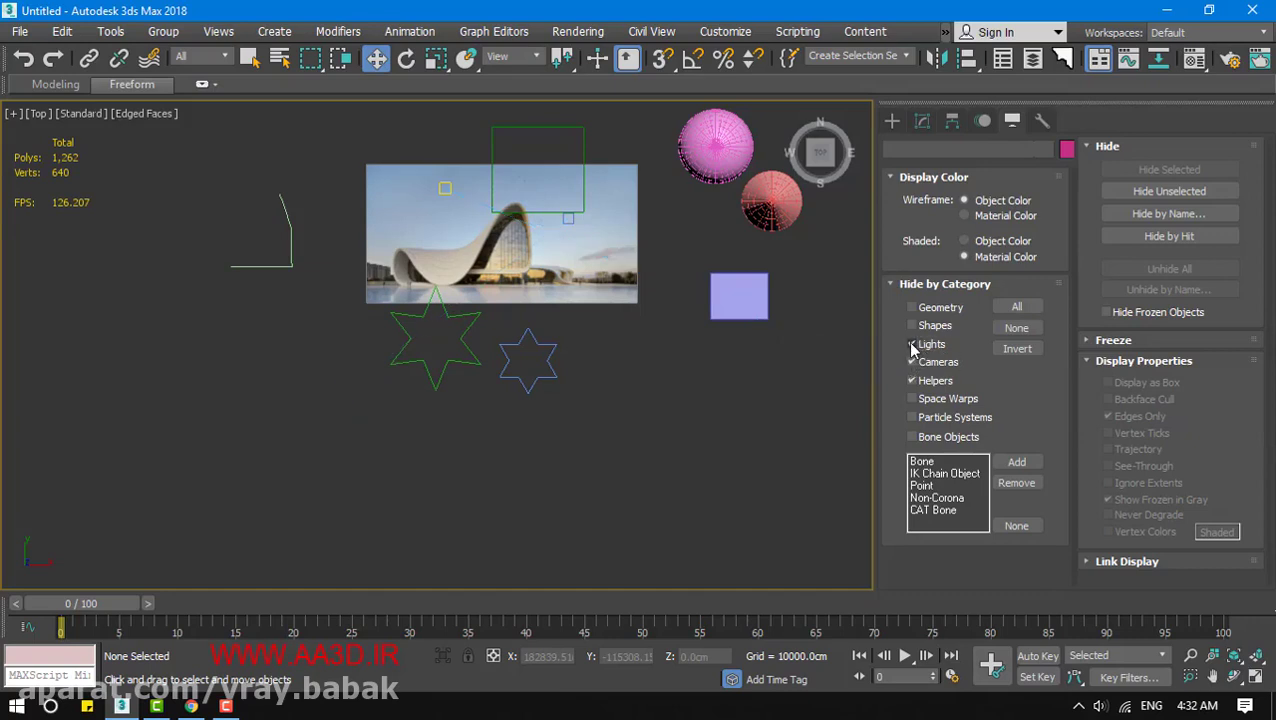
pyautogui.click(910, 344)
pyautogui.click(911, 326)
pyautogui.click(911, 326)
# Delete all visible geometry, shapes and lights around the frozen picture, including the remaining Omni light
pyautogui.press('z')
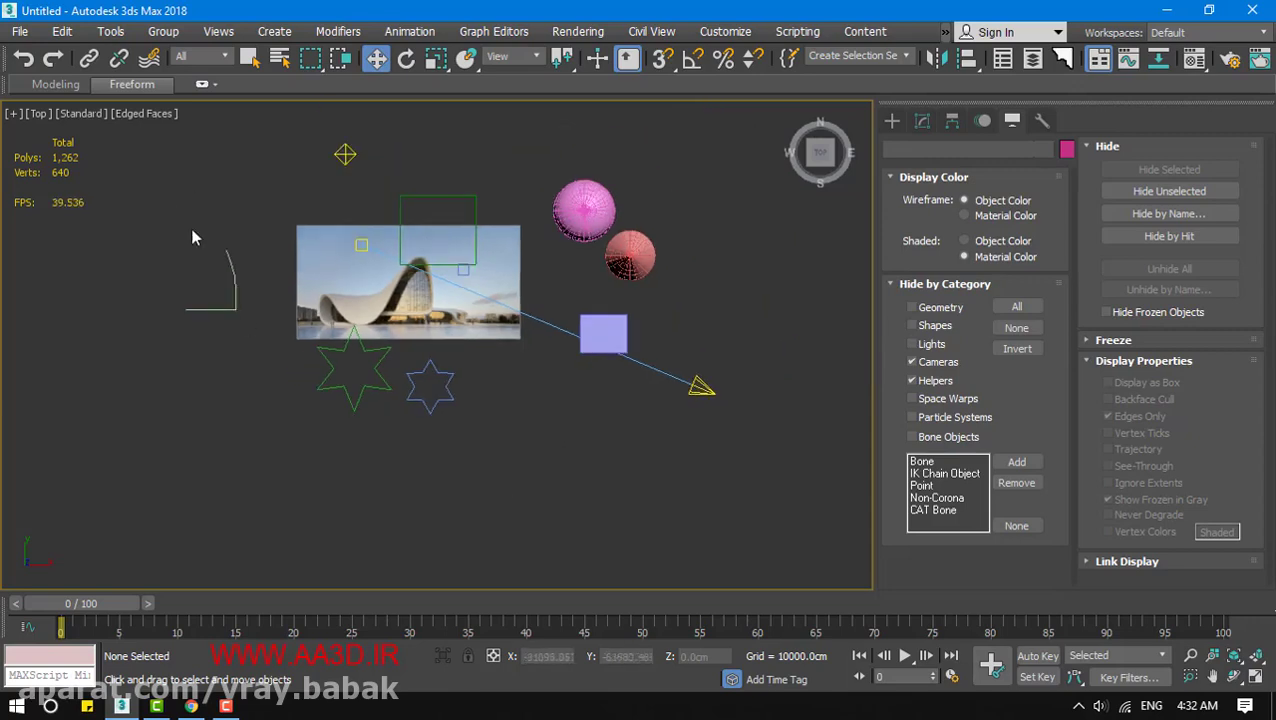
pyautogui.moveTo(688, 516); pyautogui.dragTo(683, 511)
pyautogui.press('Delete')
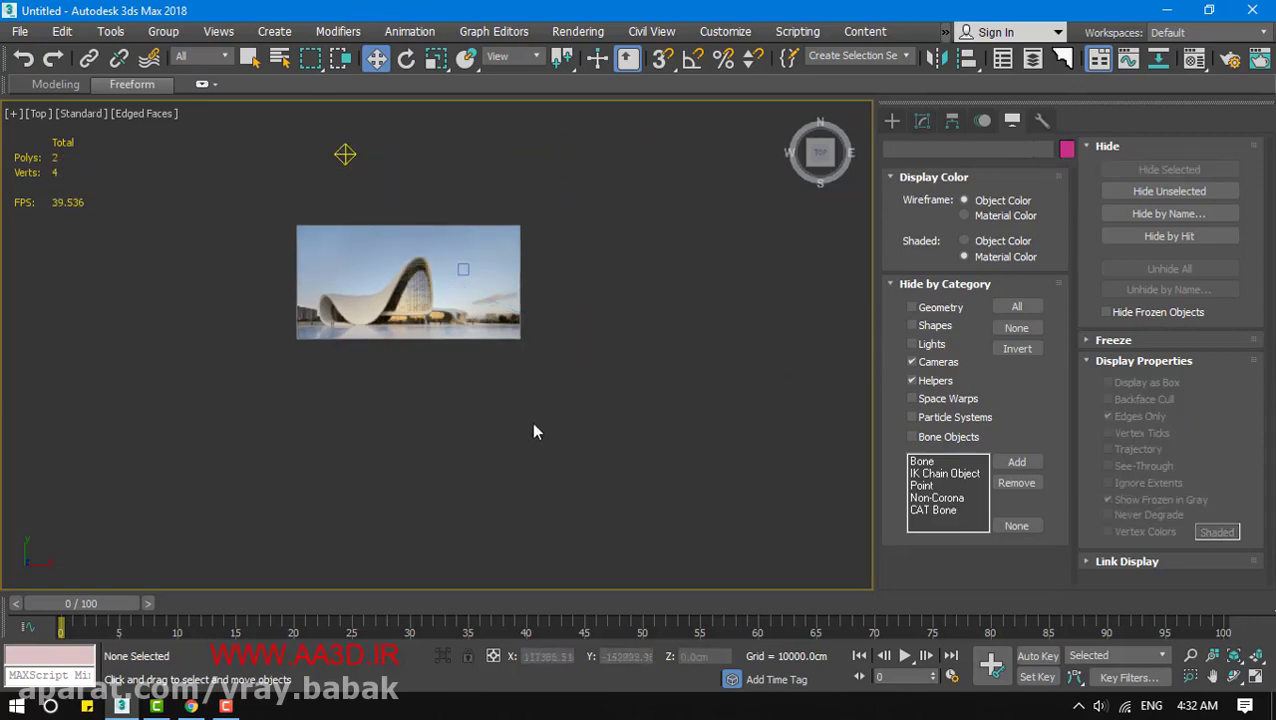
pyautogui.moveTo(275, 116); pyautogui.dragTo(478, 268)
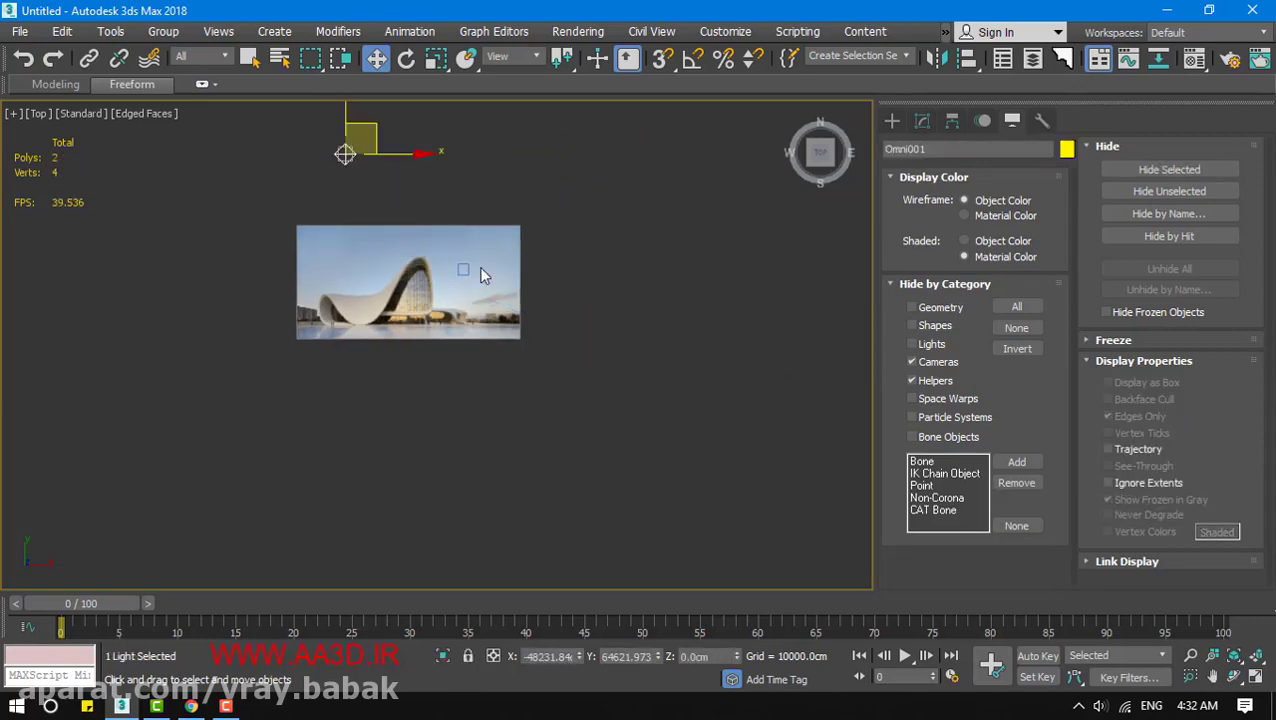
pyautogui.hotkey('alt', 'h')
# Unhide the Cameras and Helpers categories and delete all the cameras and helpers
pyautogui.moveTo(440, 314); pyautogui.dragTo(557, 318, button='middle')
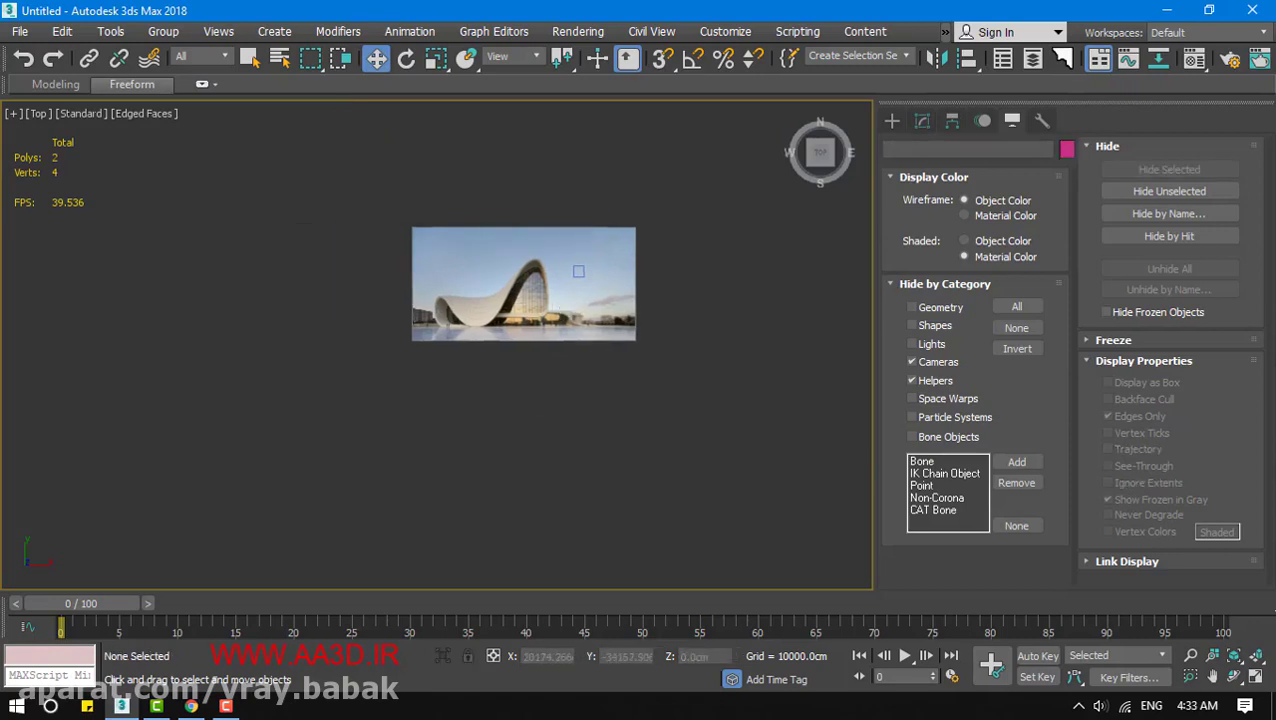
pyautogui.scroll(3, 563, 328)
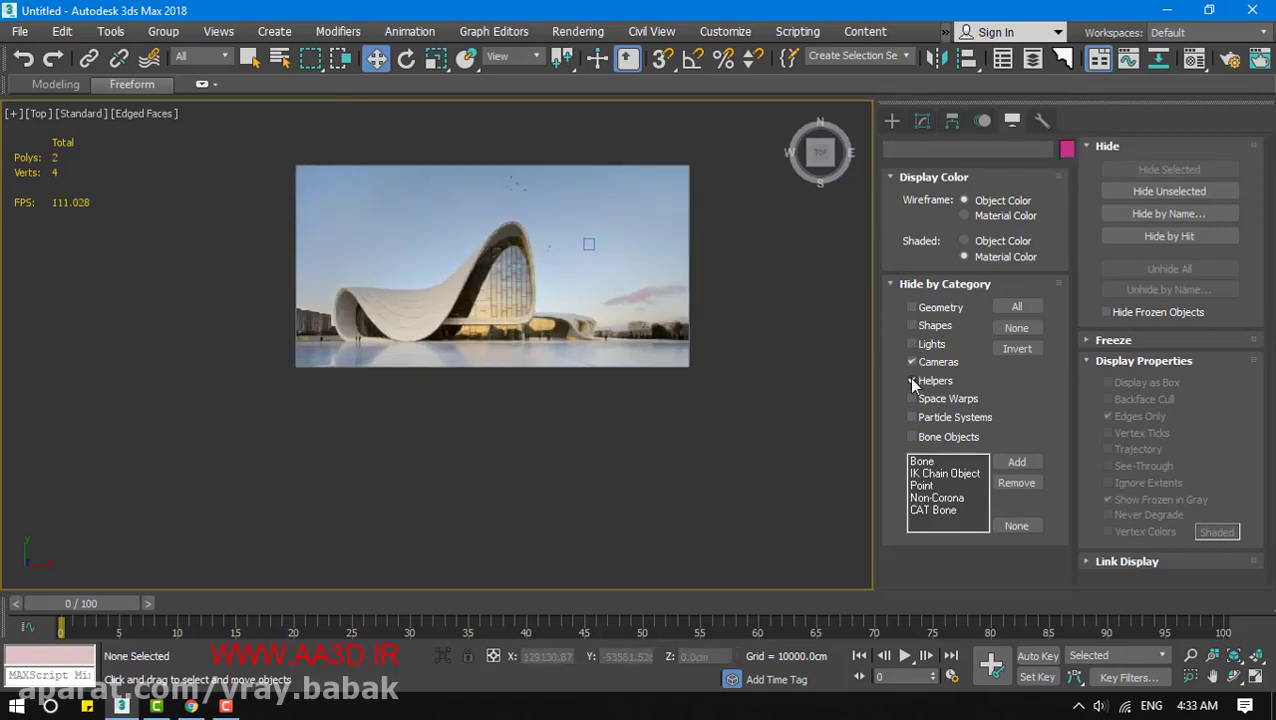
pyautogui.click(911, 362)
pyautogui.click(911, 362)
pyautogui.scroll(-4, 541, 353)
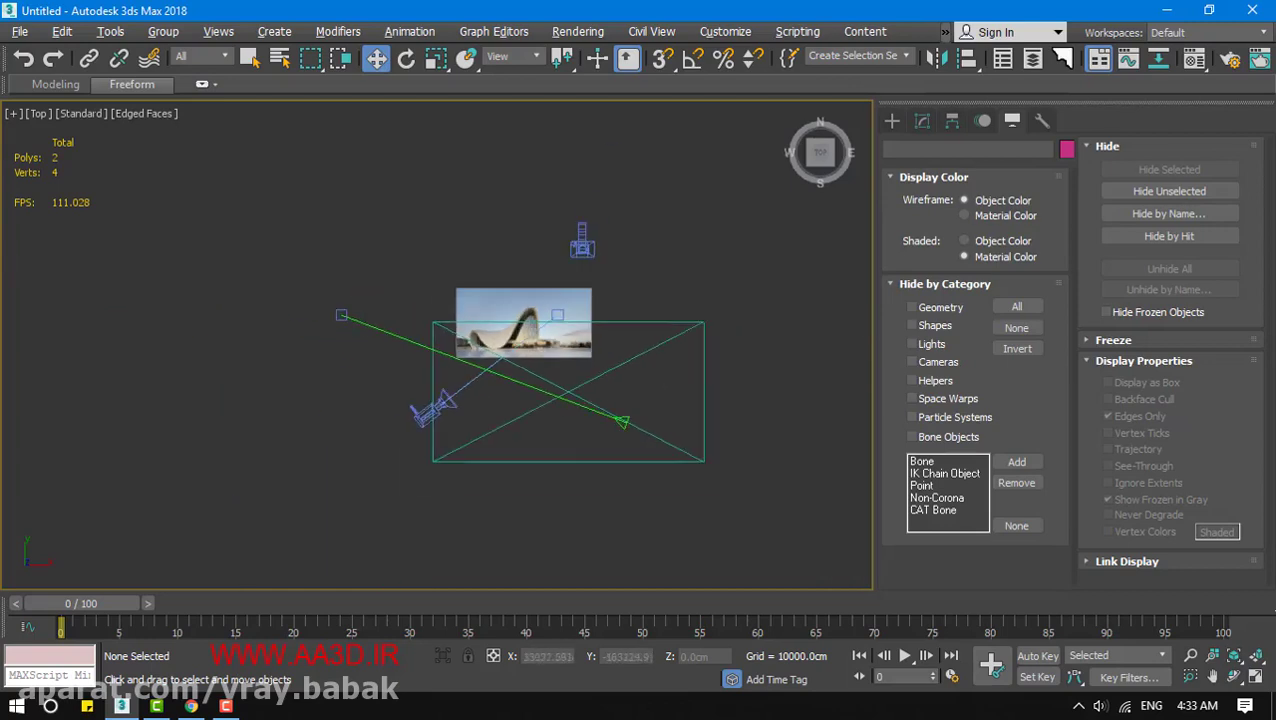
pyautogui.hotkey('ctrl', 'a')
pyautogui.press('Delete')
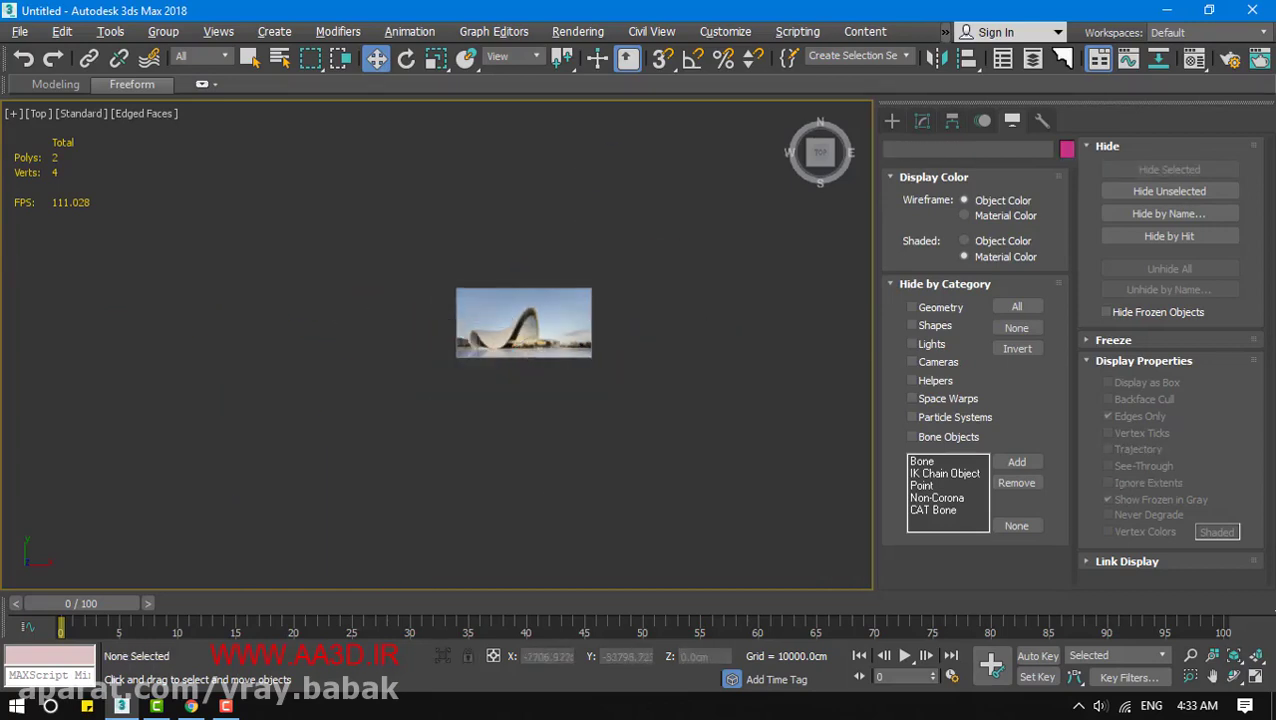
# Try to select the frozen picture plane, then repeatedly hide and show it through the Geometry category
pyautogui.scroll(6, 476, 222)
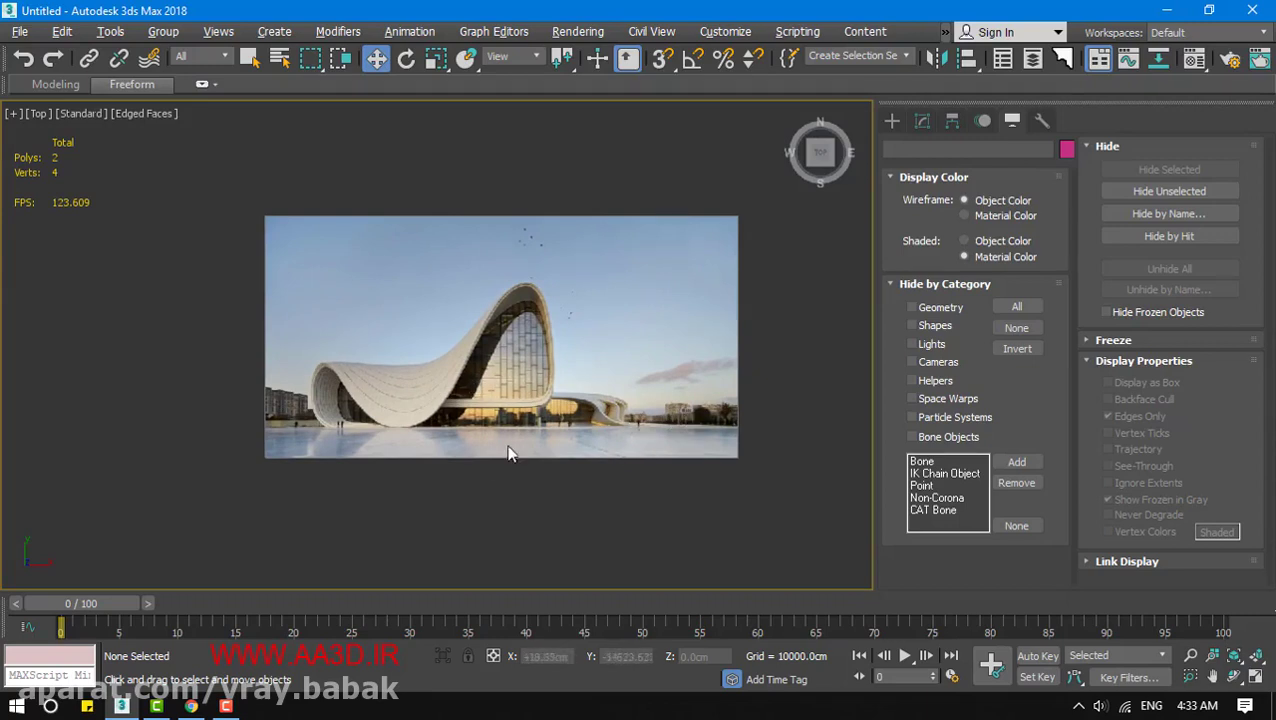
pyautogui.moveTo(269, 183); pyautogui.dragTo(788, 546)
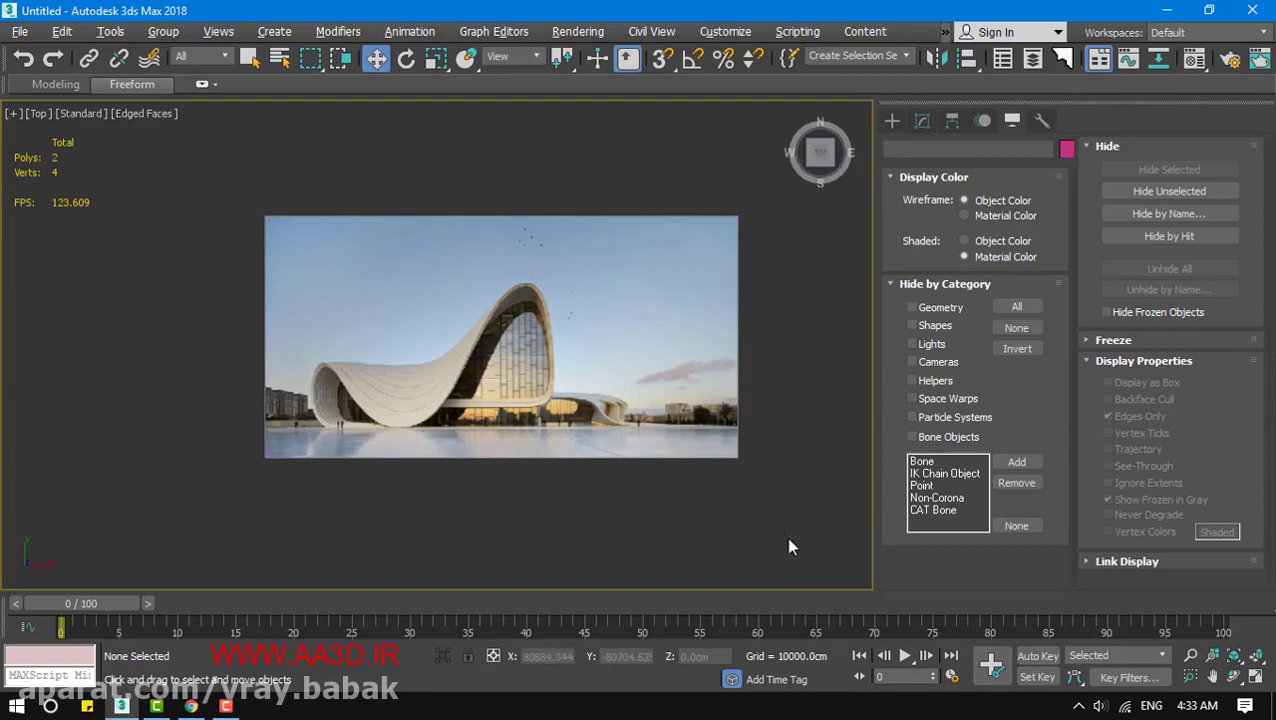
pyautogui.click(912, 308)
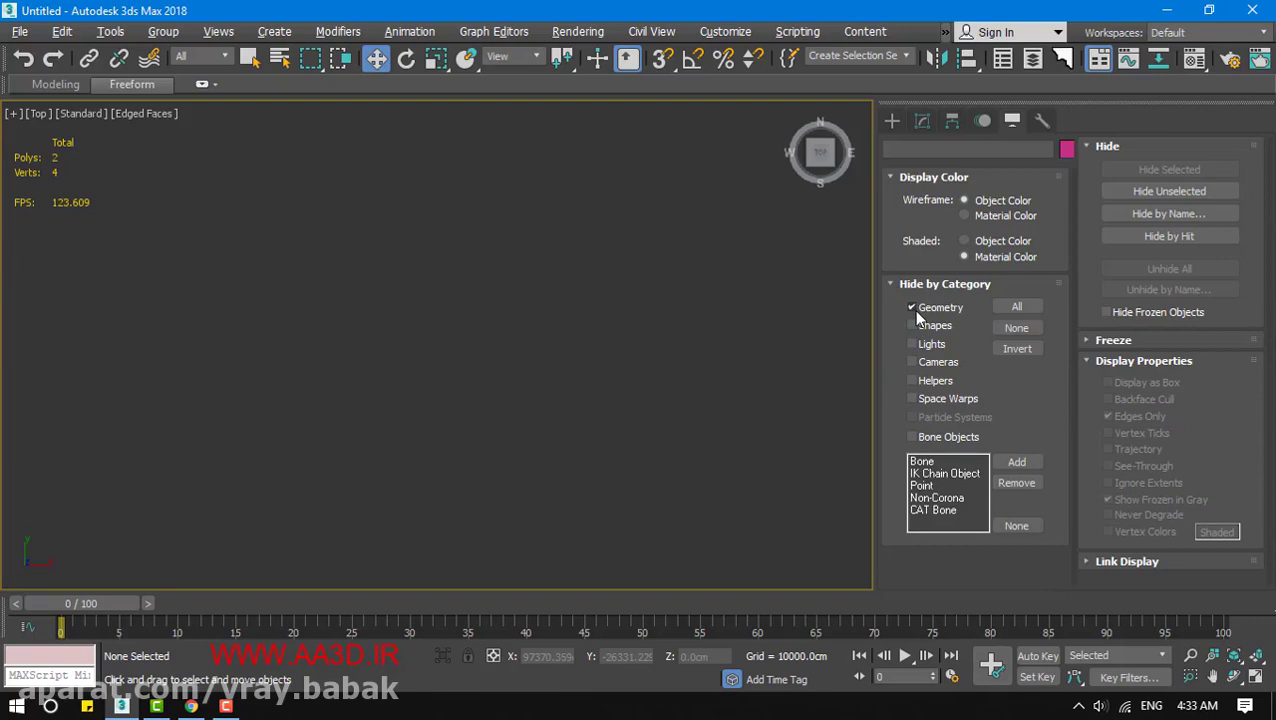
pyautogui.click(912, 308)
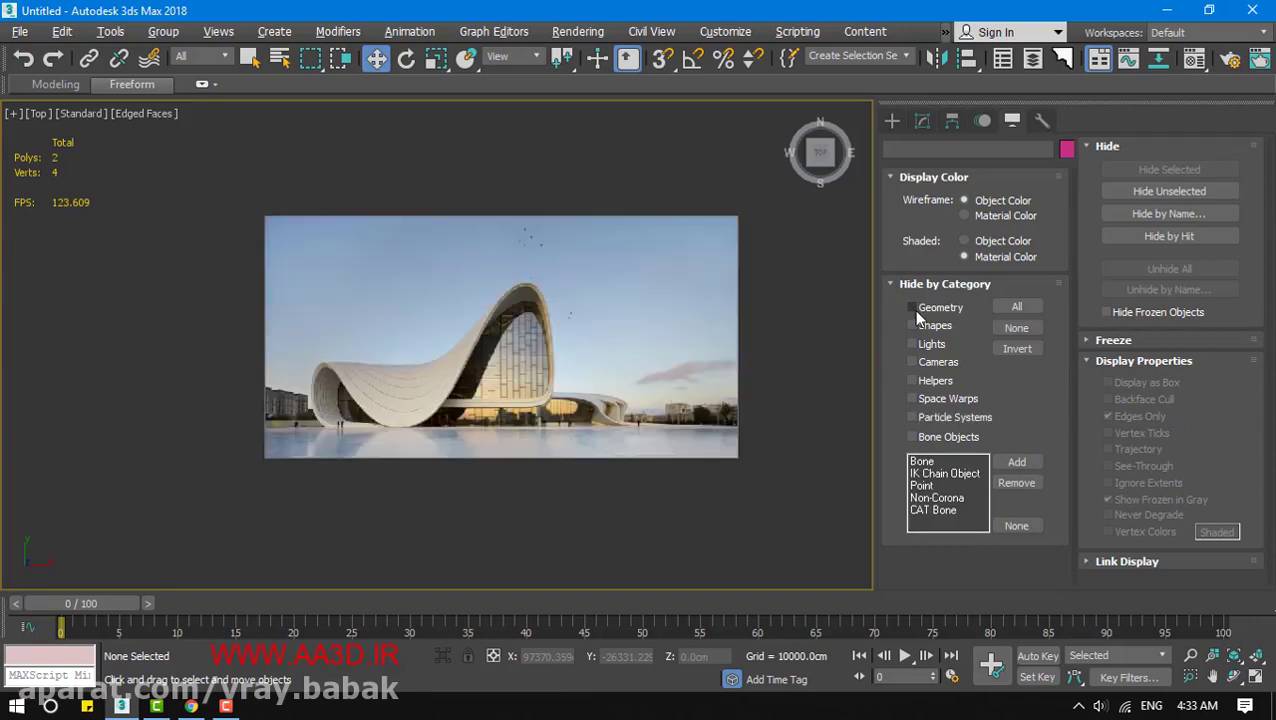
pyautogui.click(912, 308)
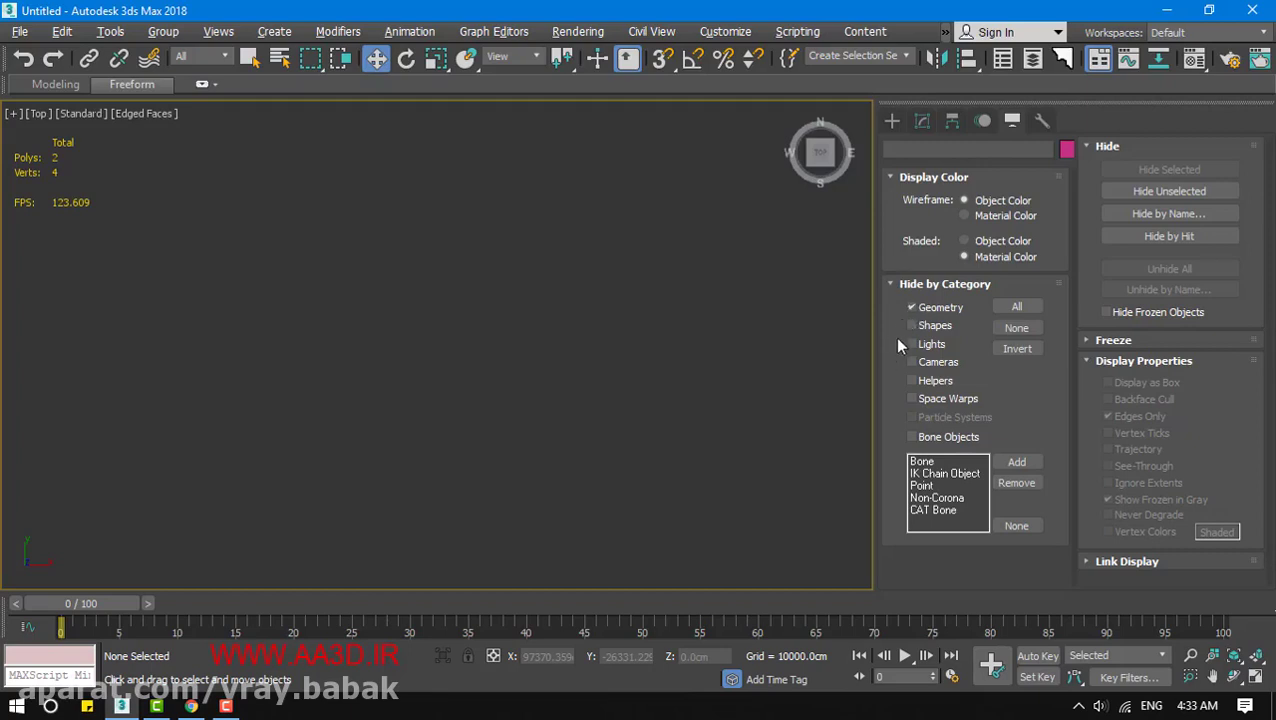
pyautogui.click(913, 309)
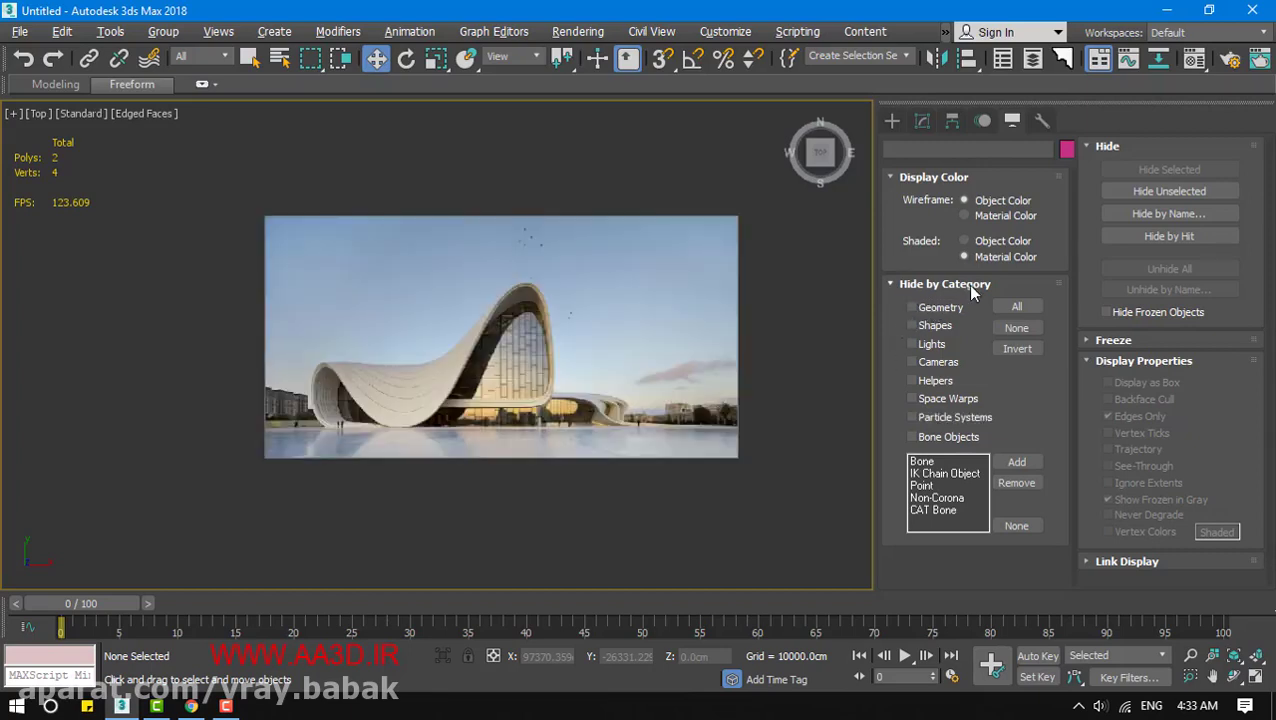
# Collapse the Hide by Category options, expand the Freeze options and view the list of objects that can be frozen by name
pyautogui.click(893, 284)
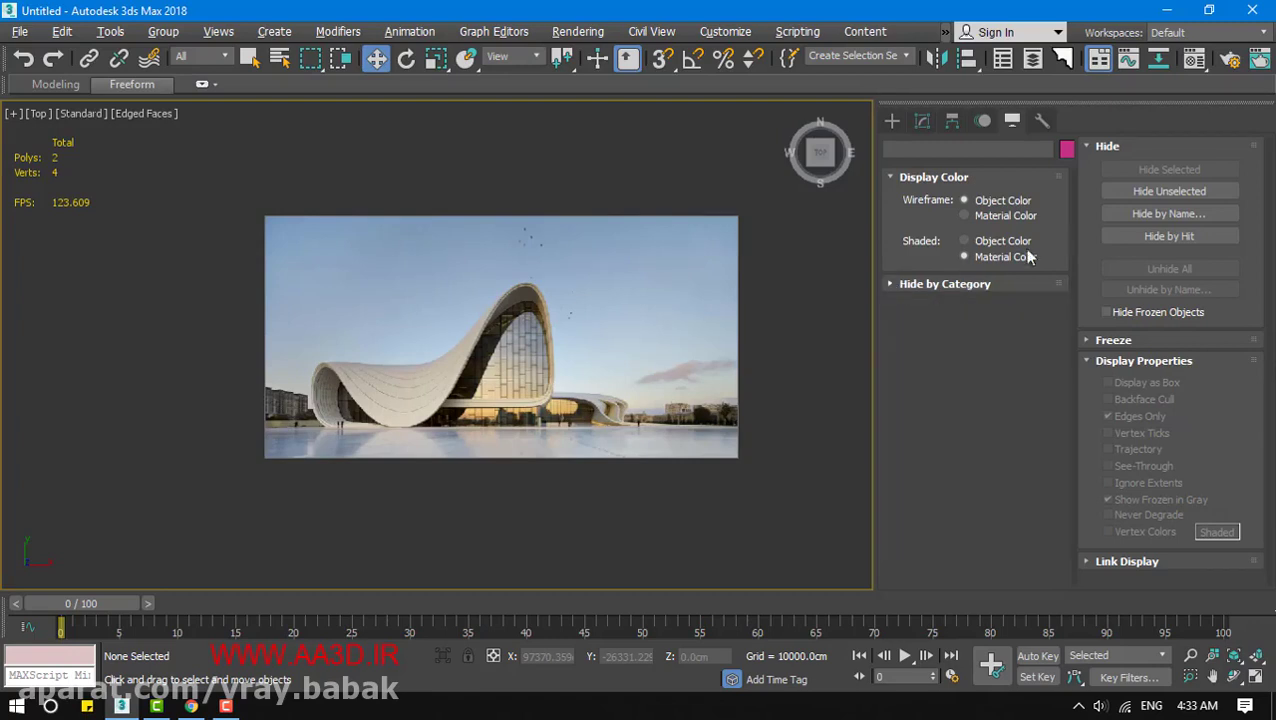
pyautogui.rightClick(852, 365)
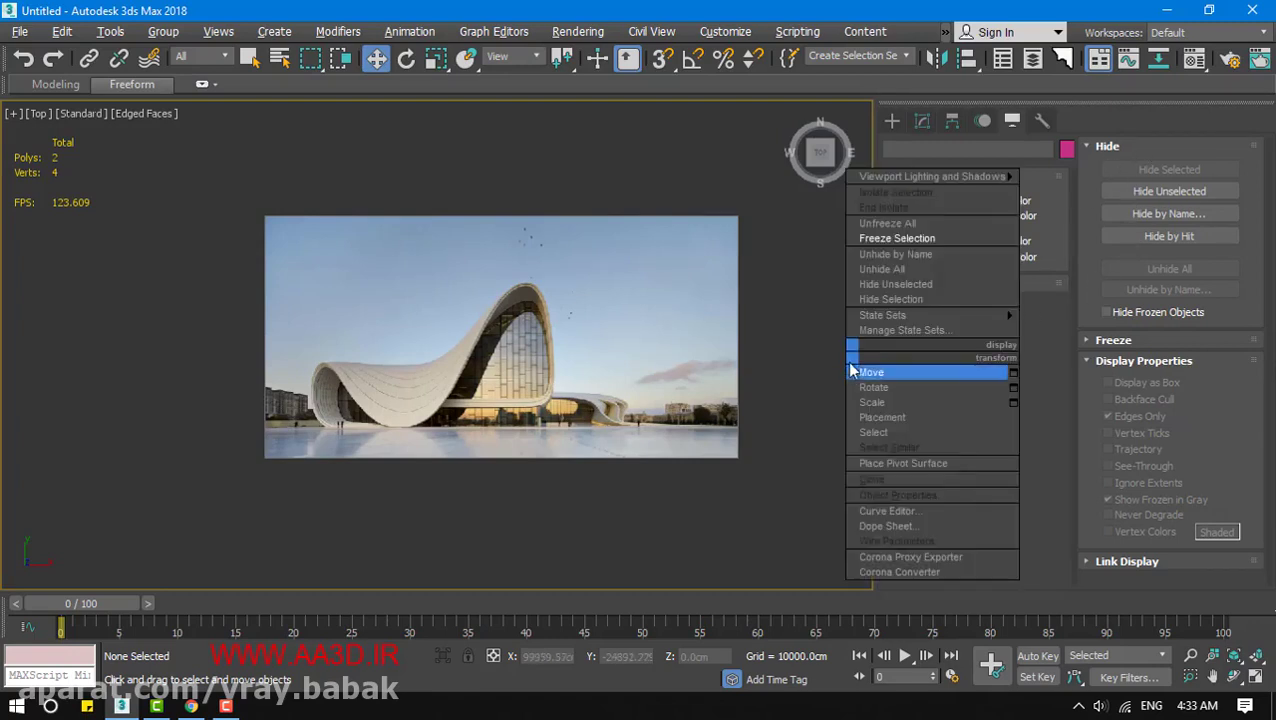
pyautogui.click(759, 271)
pyautogui.click(1108, 340)
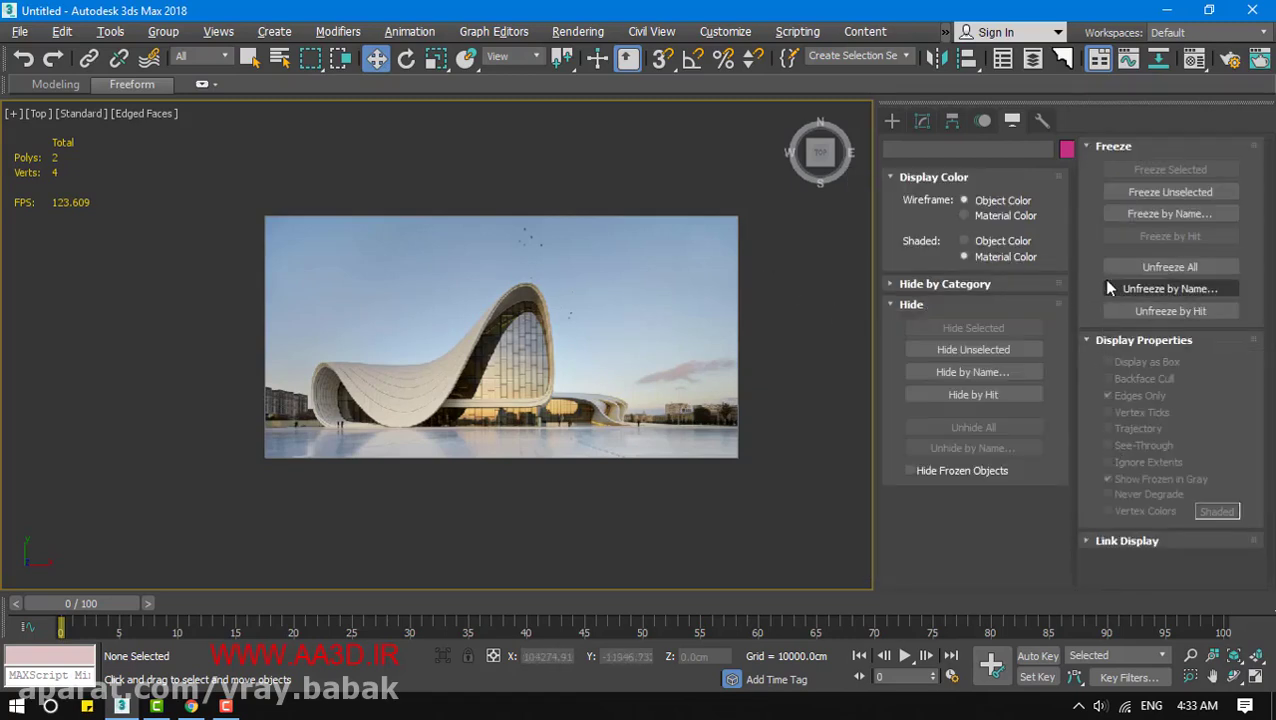
pyautogui.click(1146, 215)
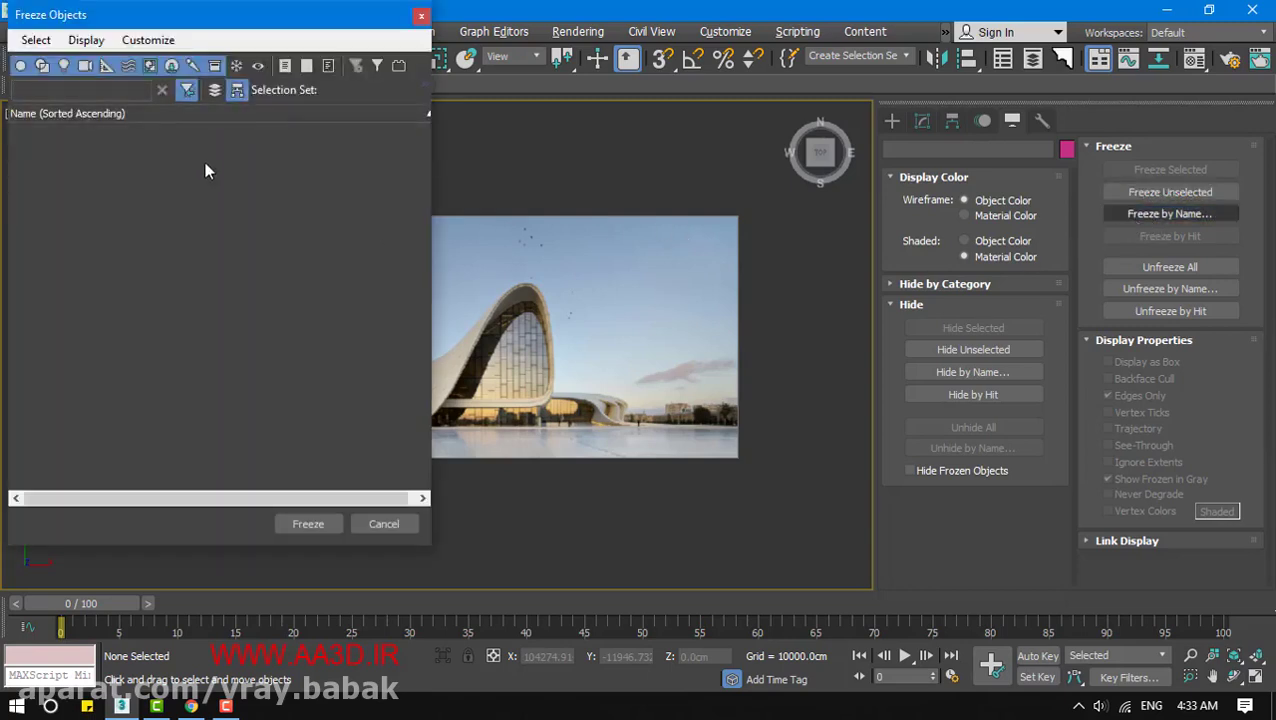
pyautogui.click(421, 17)
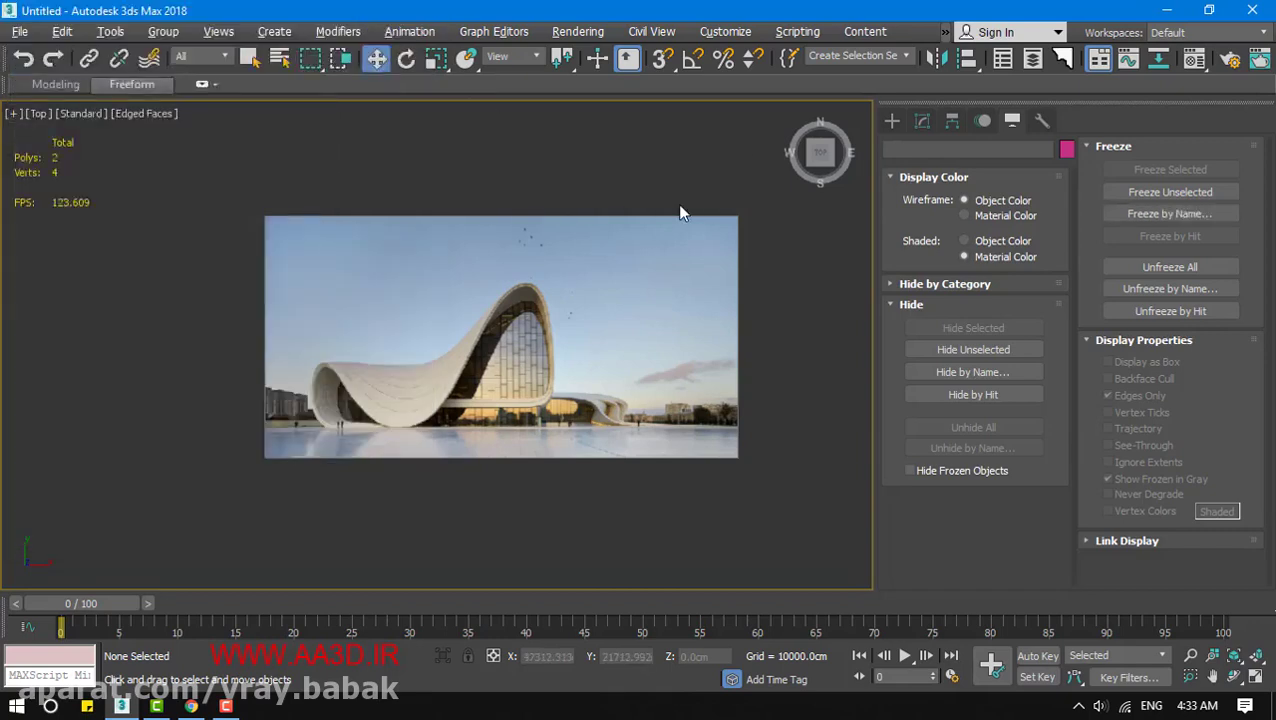
# Unfreeze Plane001 by name after toggling its visibility off and on in the object list, and select the picture plane
pyautogui.click(1141, 296)
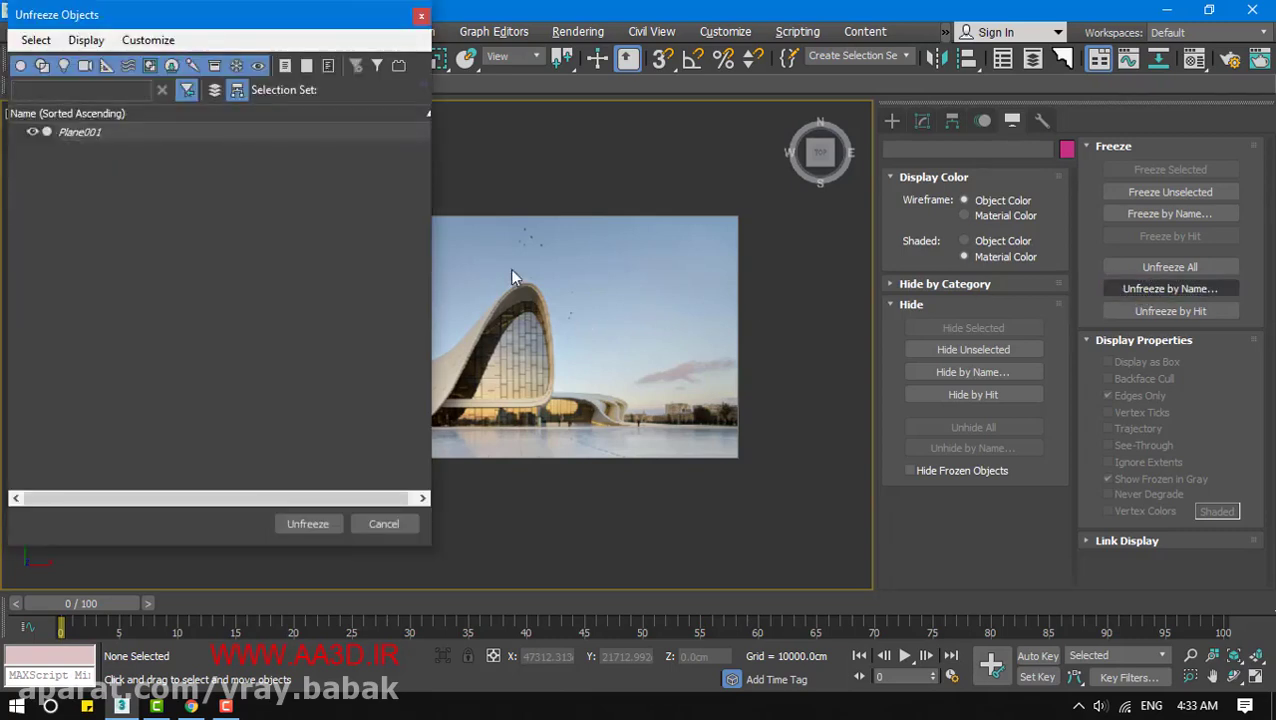
pyautogui.click(84, 134)
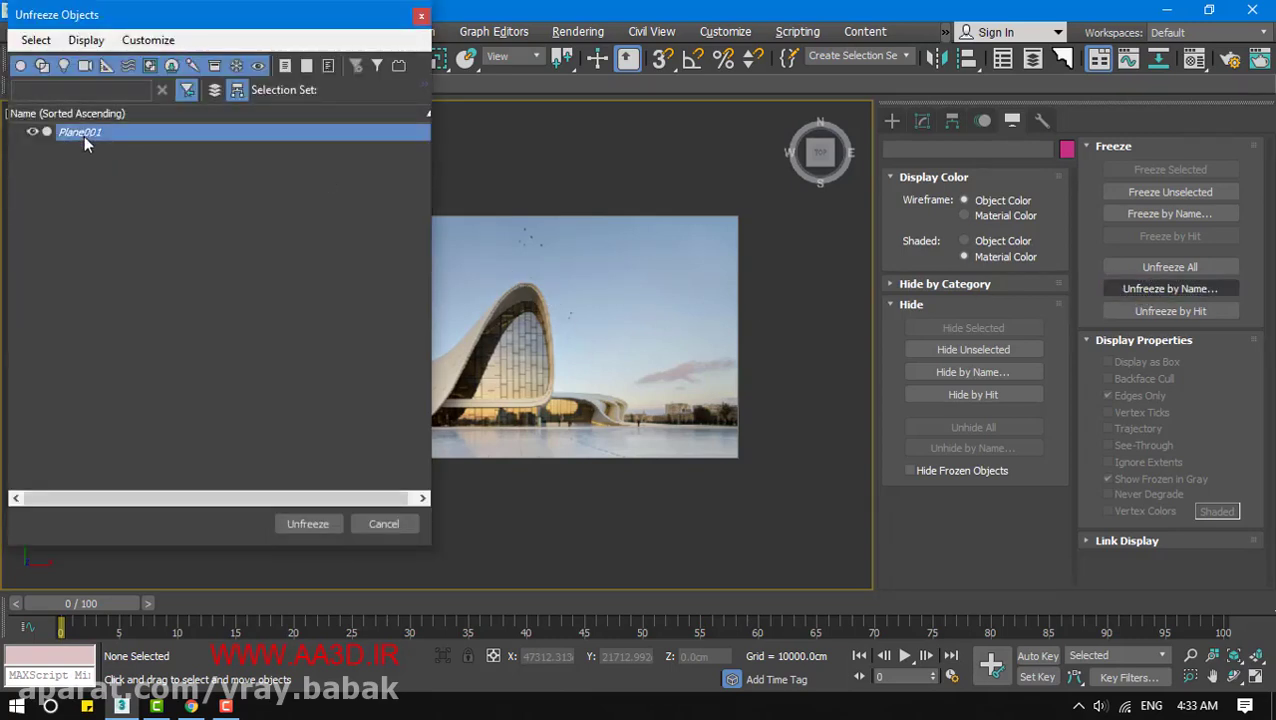
pyautogui.click(35, 132)
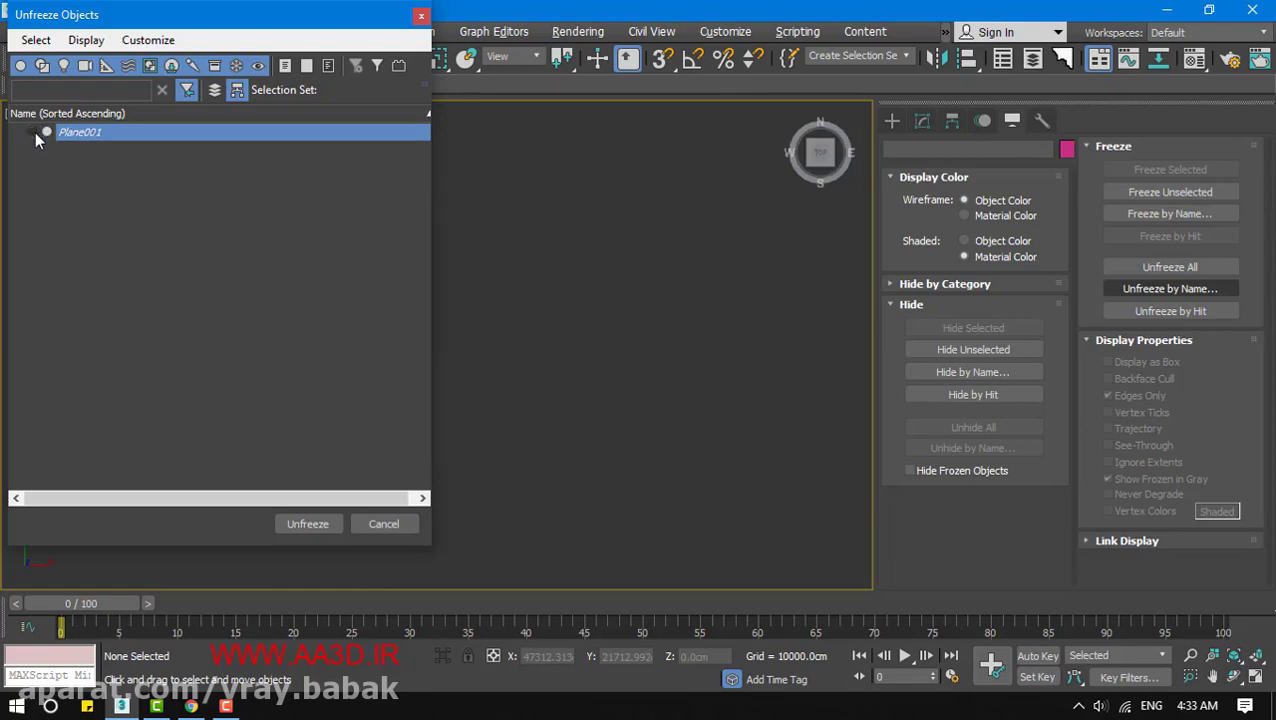
pyautogui.click(35, 132)
pyautogui.click(307, 524)
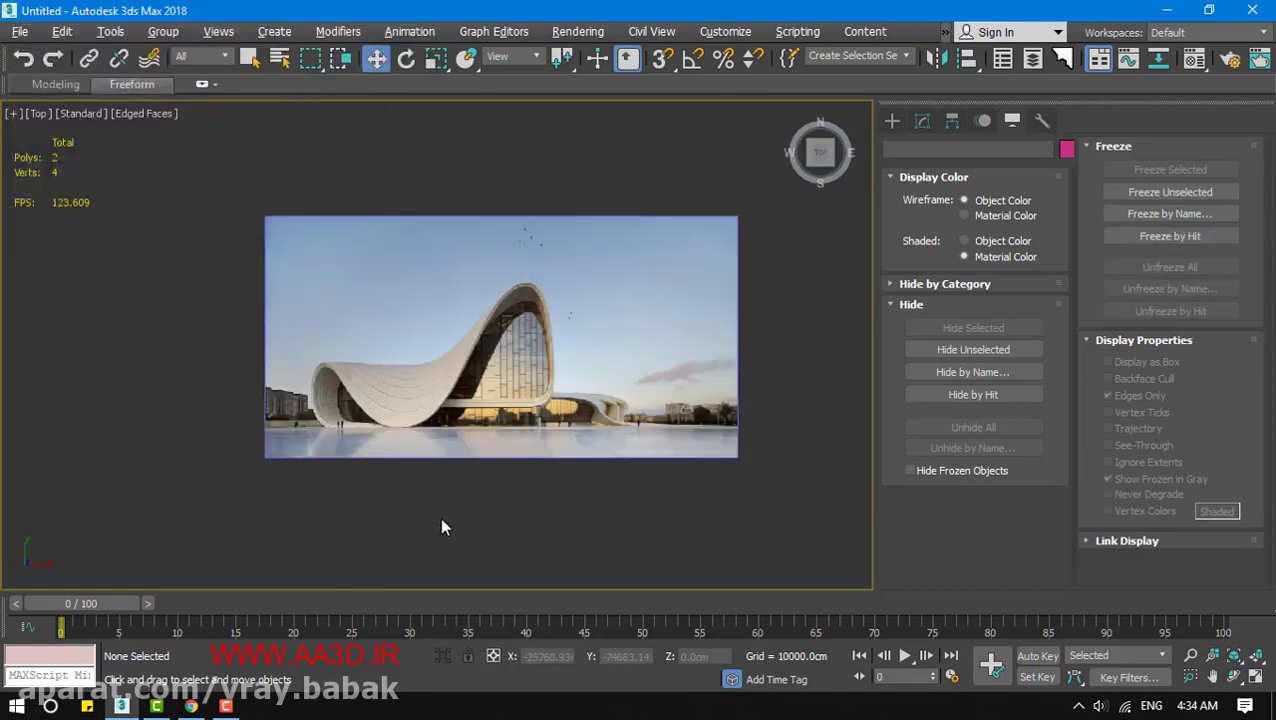
pyautogui.click(397, 364)
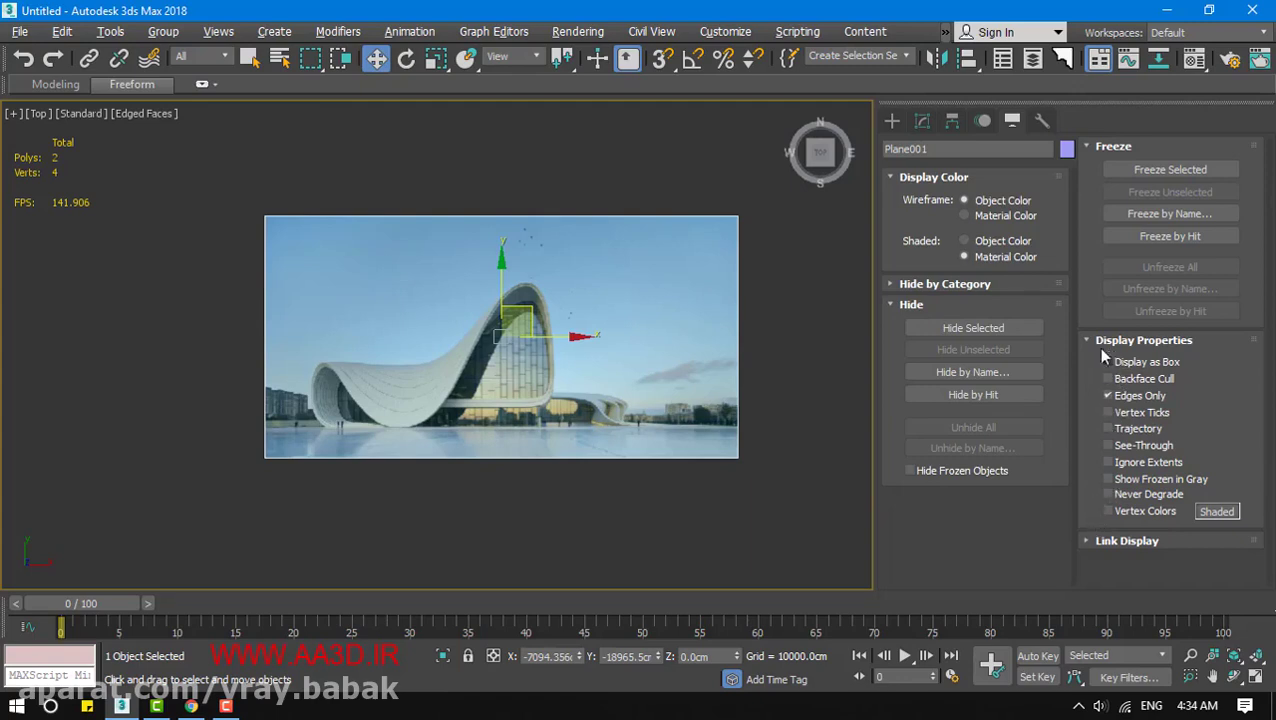
# Create four spheres beside and below the picture plane, the last three with radii of about 16600, 15130 and 13910 cm
pyautogui.click(892, 121)
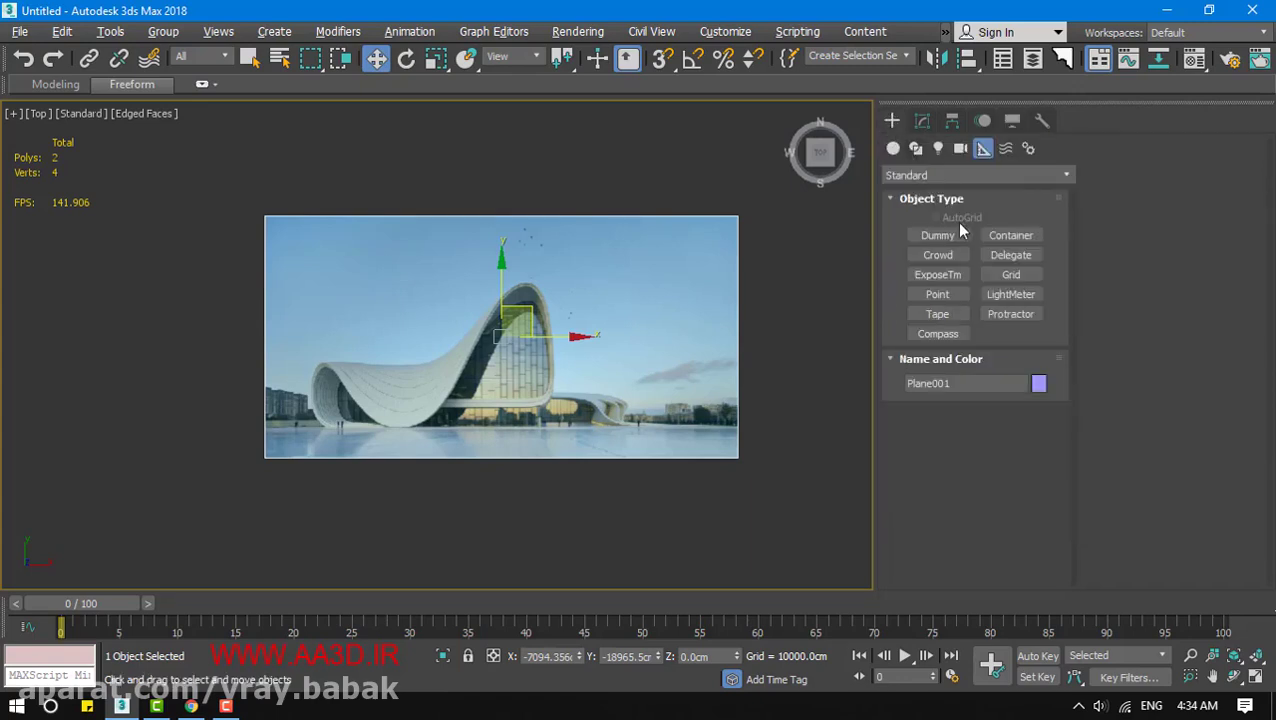
pyautogui.click(898, 152)
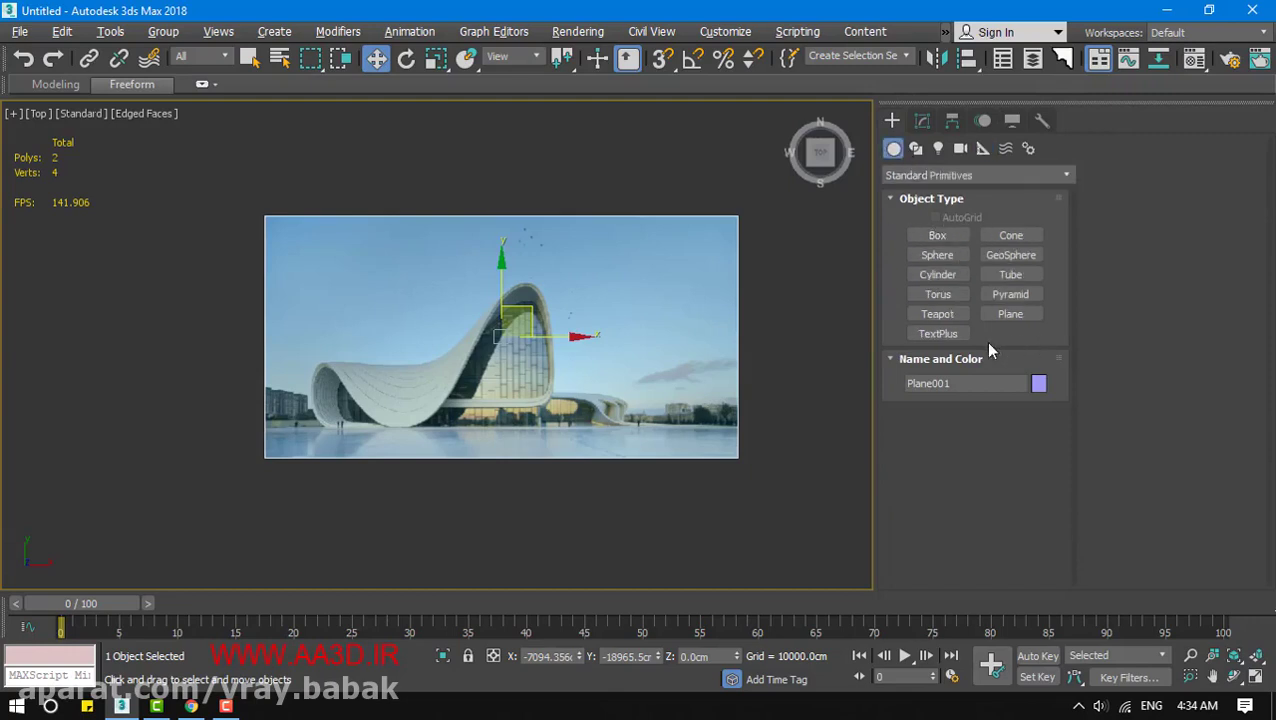
pyautogui.click(947, 257)
pyautogui.moveTo(684, 407); pyautogui.dragTo(527, 313, button='middle')
pyautogui.scroll(-1, 527, 313)
pyautogui.moveTo(643, 334)
pyautogui.mouseDown()
pyautogui.moveTo(664, 361)
pyautogui.moveTo(657, 425)
pyautogui.mouseUp()
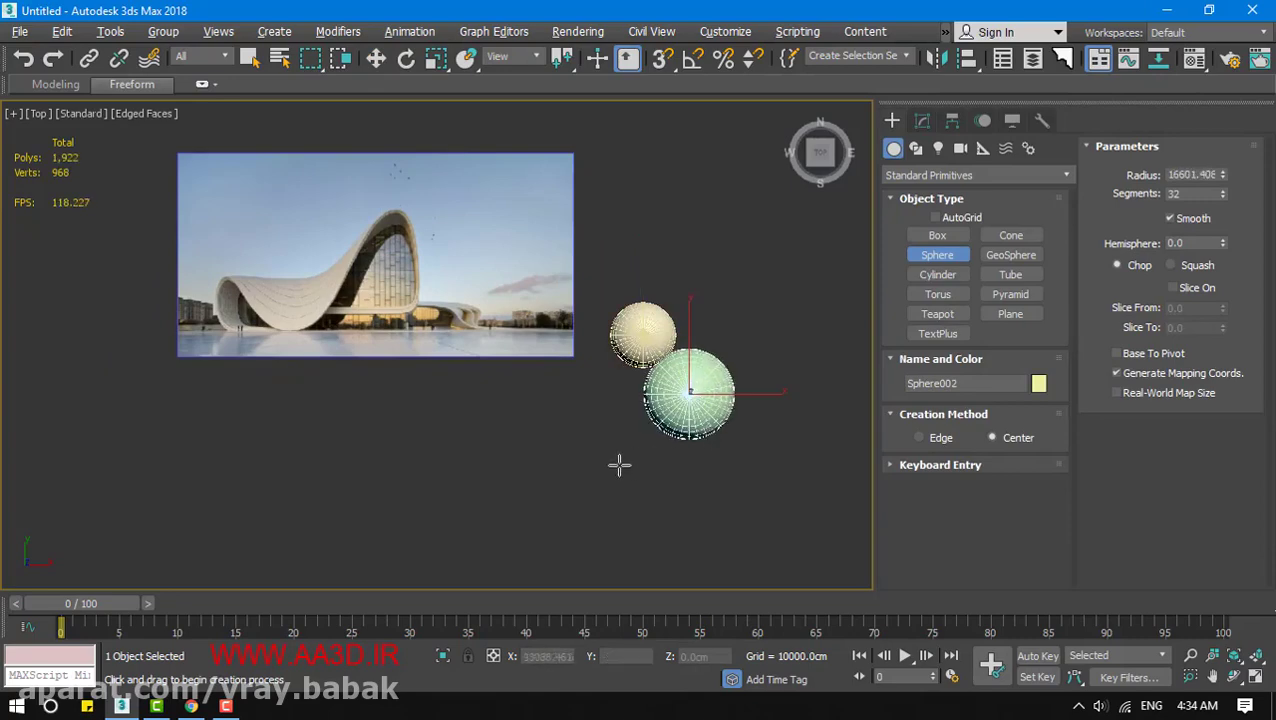
pyautogui.moveTo(619, 464); pyautogui.dragTo(573, 480)
pyautogui.moveTo(504, 456); pyautogui.dragTo(540, 468)
pyautogui.keyDown('alt'); pyautogui.moveTo(504, 456); pyautogui.dragTo(578, 302, button='middle'); pyautogui.keyUp('alt')
pyautogui.scroll(2, 578, 302)
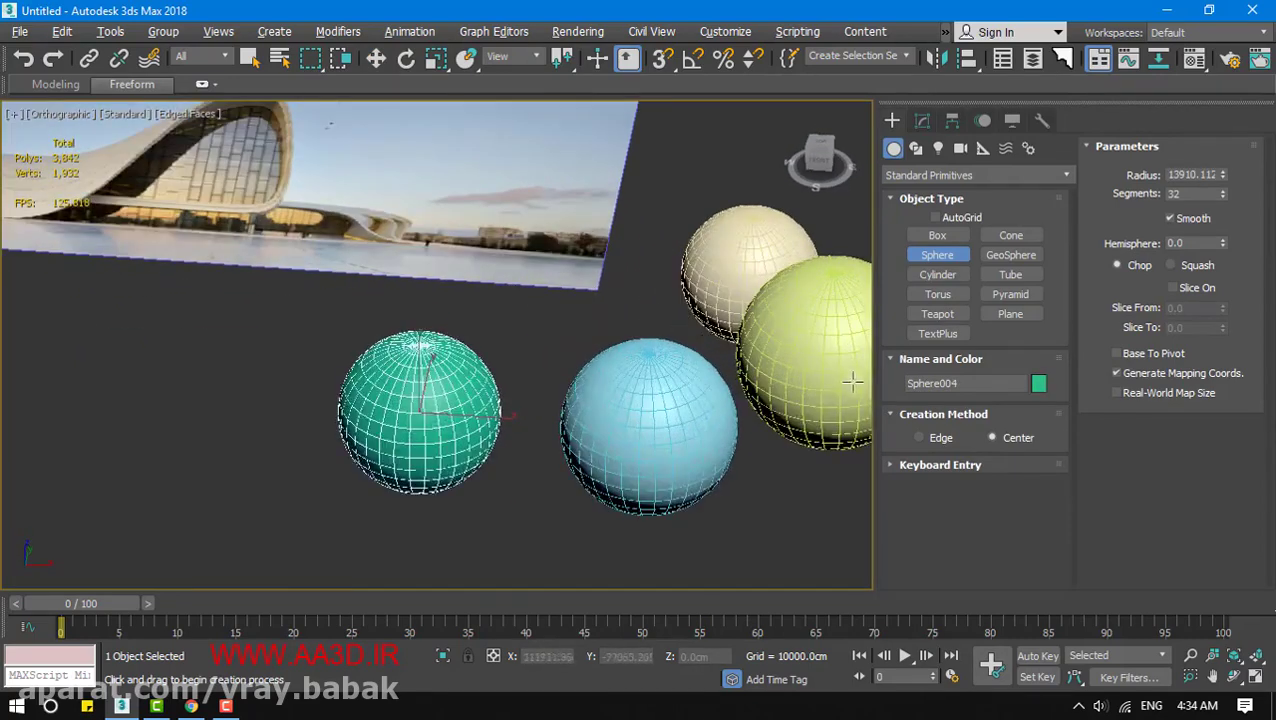
pyautogui.keyDown('alt'); pyautogui.moveTo(738, 410); pyautogui.dragTo(562, 370, button='middle'); pyautogui.keyUp('alt')
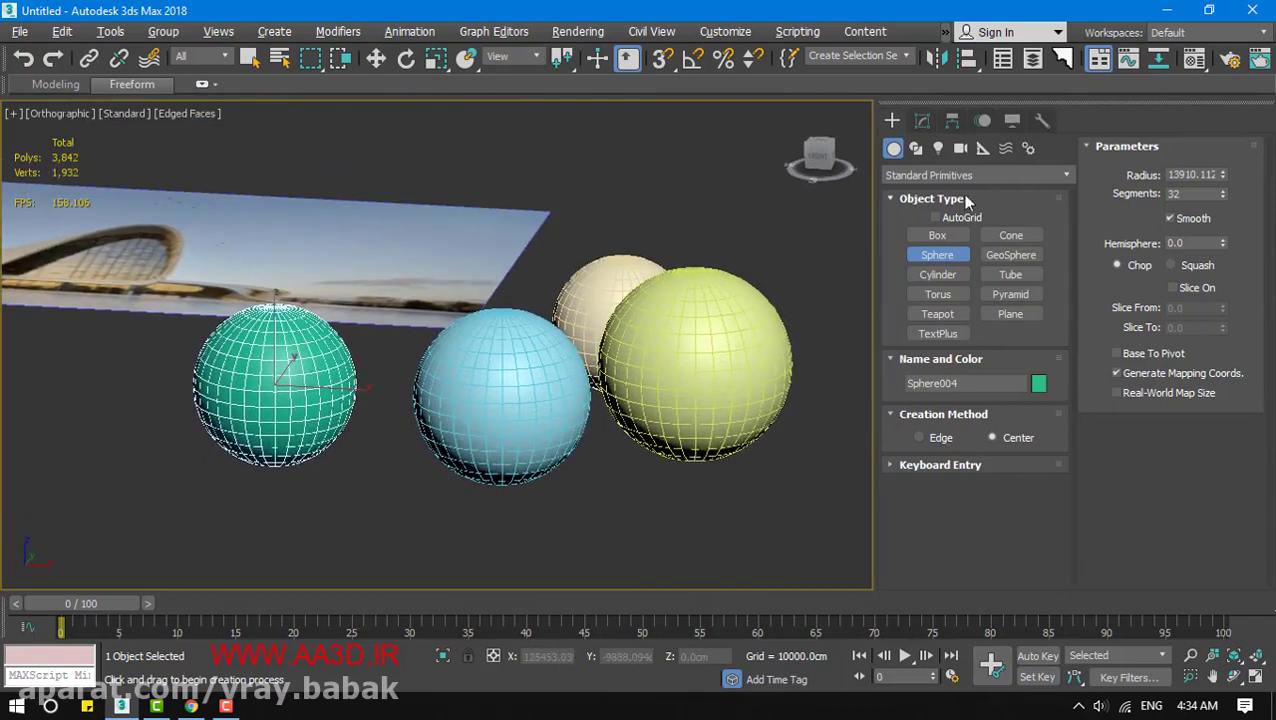
# Leave sphere creation, select the cream and yellow-green spheres together, and switch the selection to only the blue sphere
pyautogui.press('w')
pyautogui.click(922, 120)
pyautogui.rightClick(711, 424)
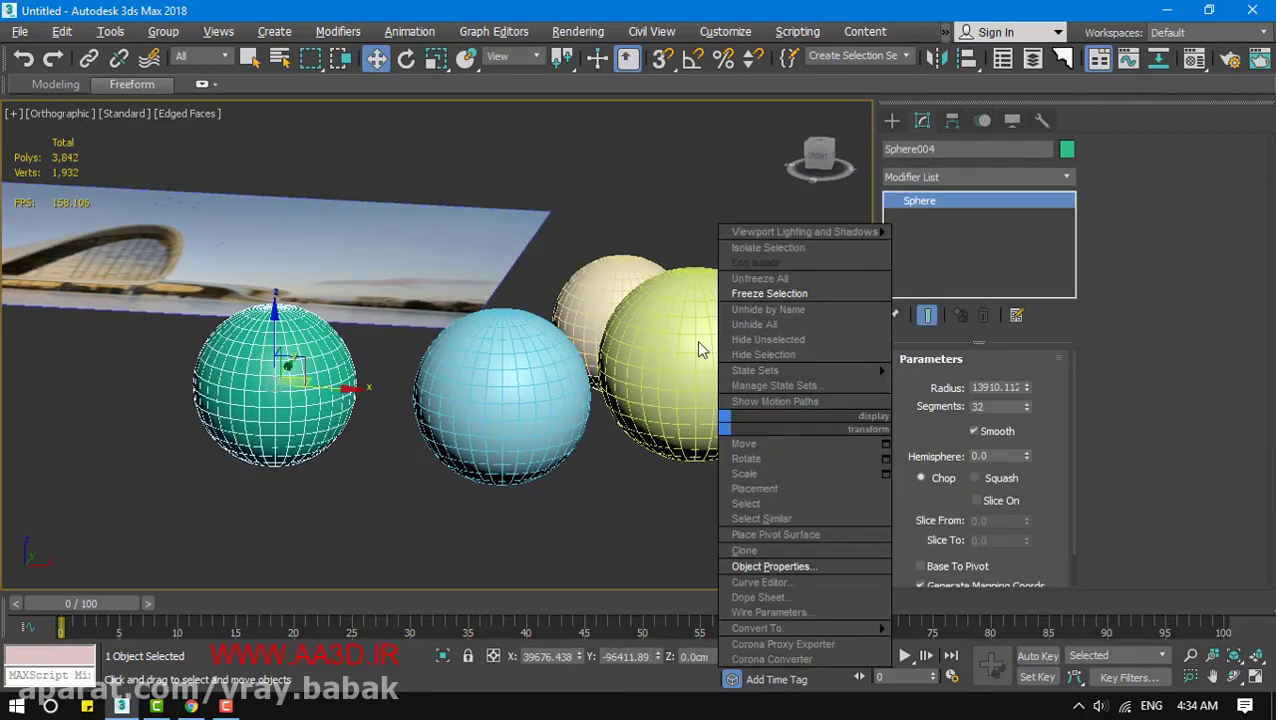
pyautogui.click(621, 249)
pyautogui.moveTo(598, 202); pyautogui.dragTo(764, 500)
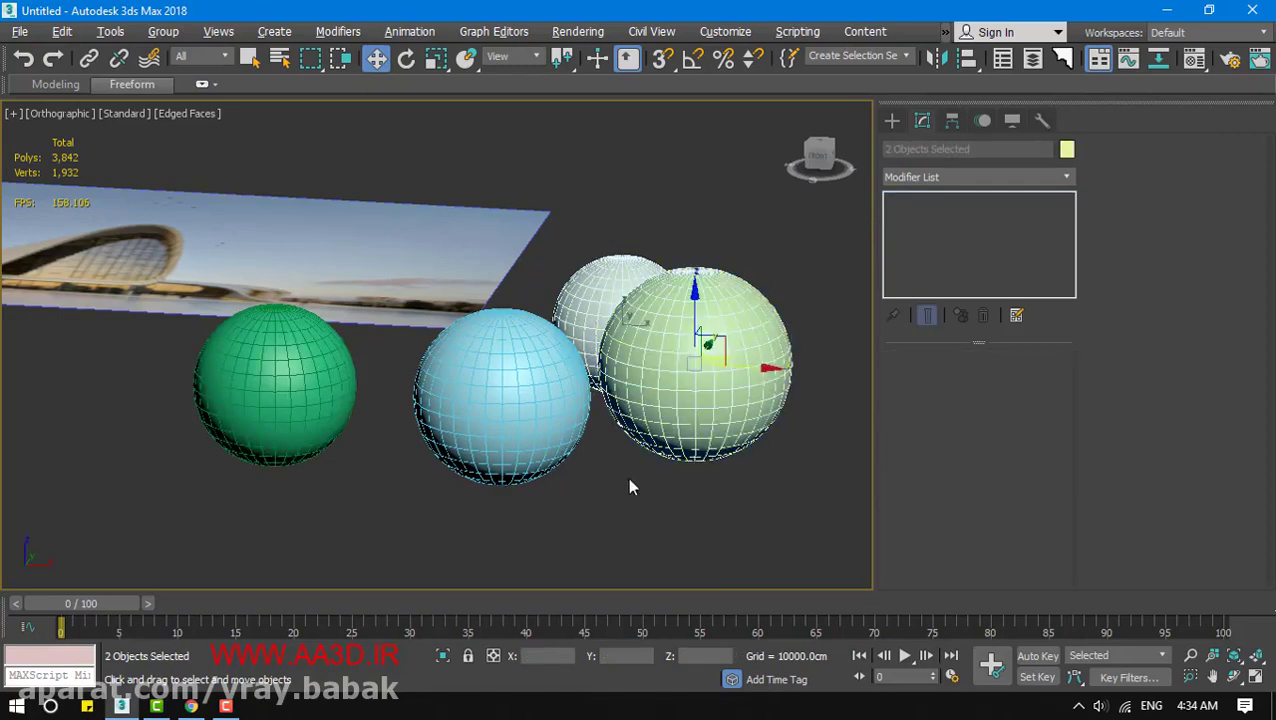
pyautogui.click(475, 450)
pyautogui.moveTo(499, 470); pyautogui.dragTo(535, 432, button='middle')
pyautogui.scroll(-2, 572, 483)
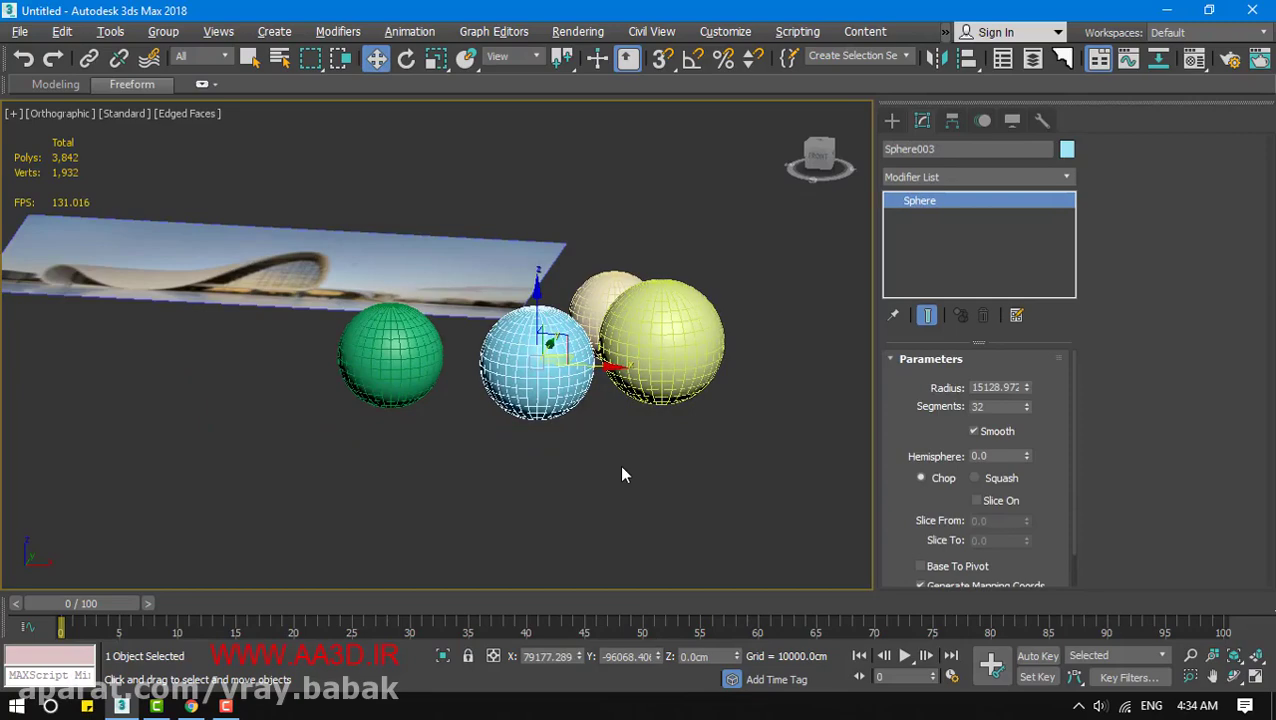
# Turn on Display as Box for the yellow-green sphere in its object properties and move it away from the other spheres
pyautogui.moveTo(615, 441); pyautogui.dragTo(586, 426, button='middle')
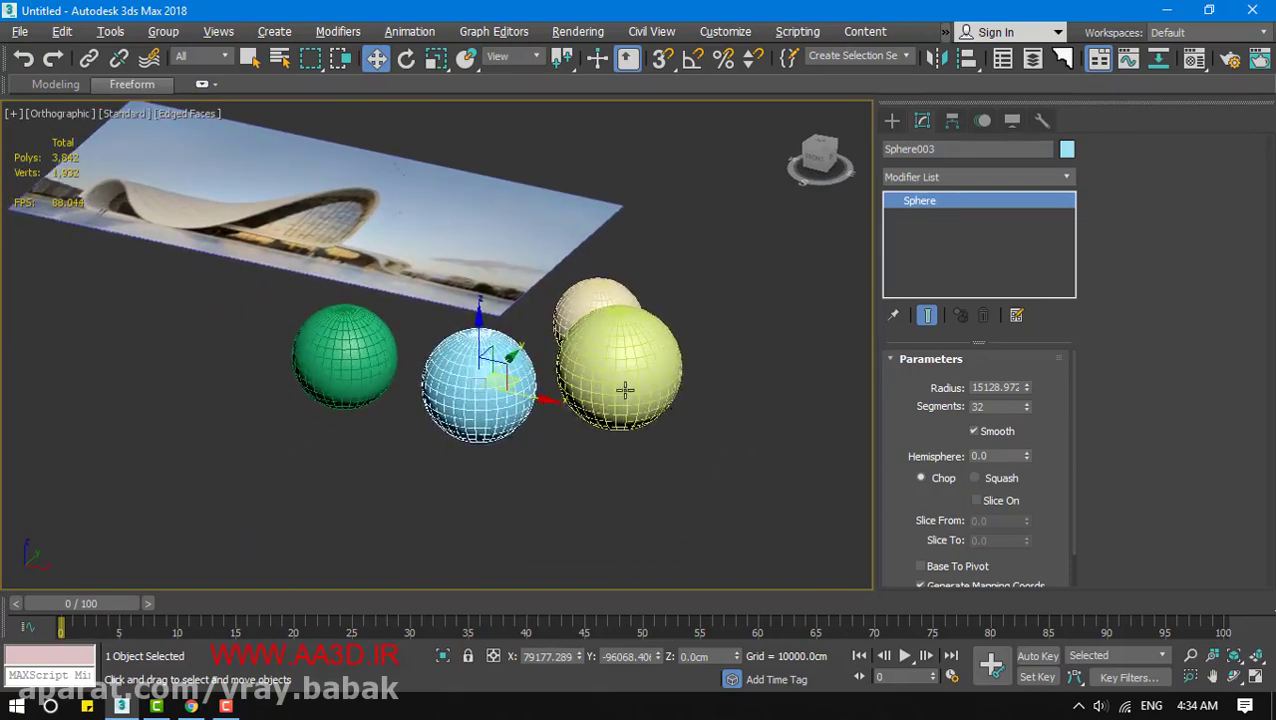
pyautogui.click(624, 390)
pyautogui.rightClick(620, 380)
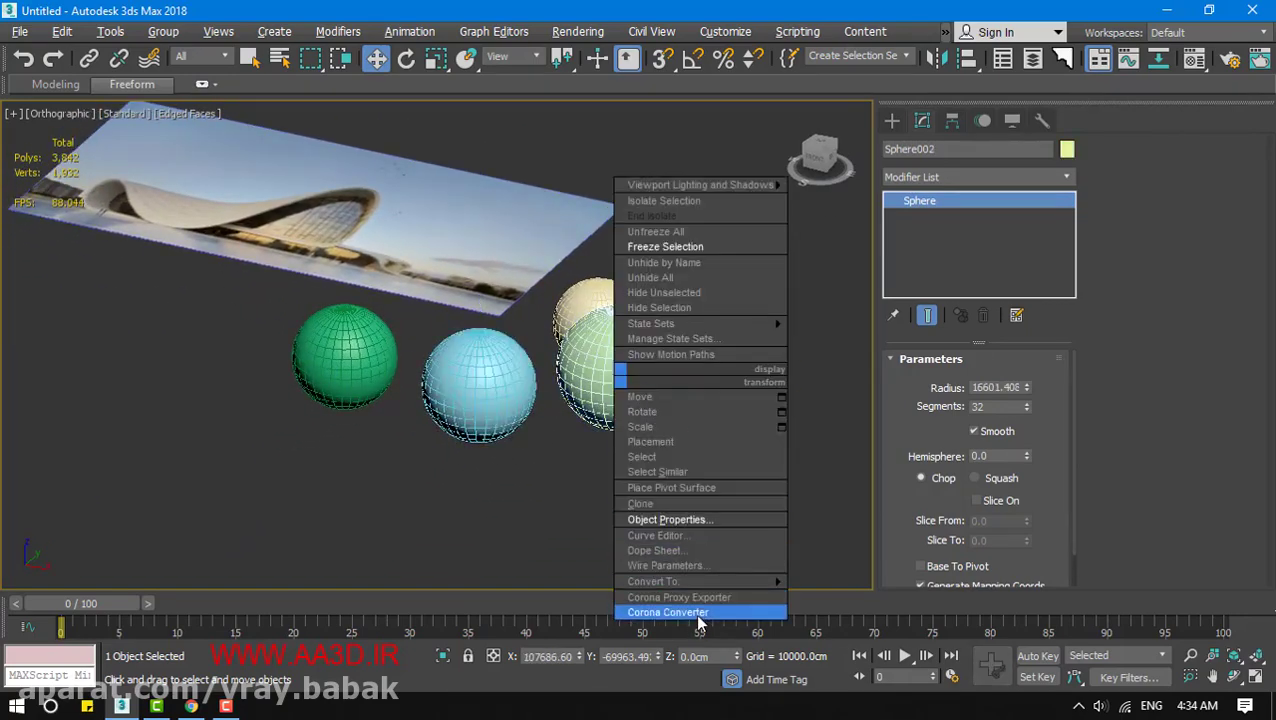
pyautogui.click(670, 519)
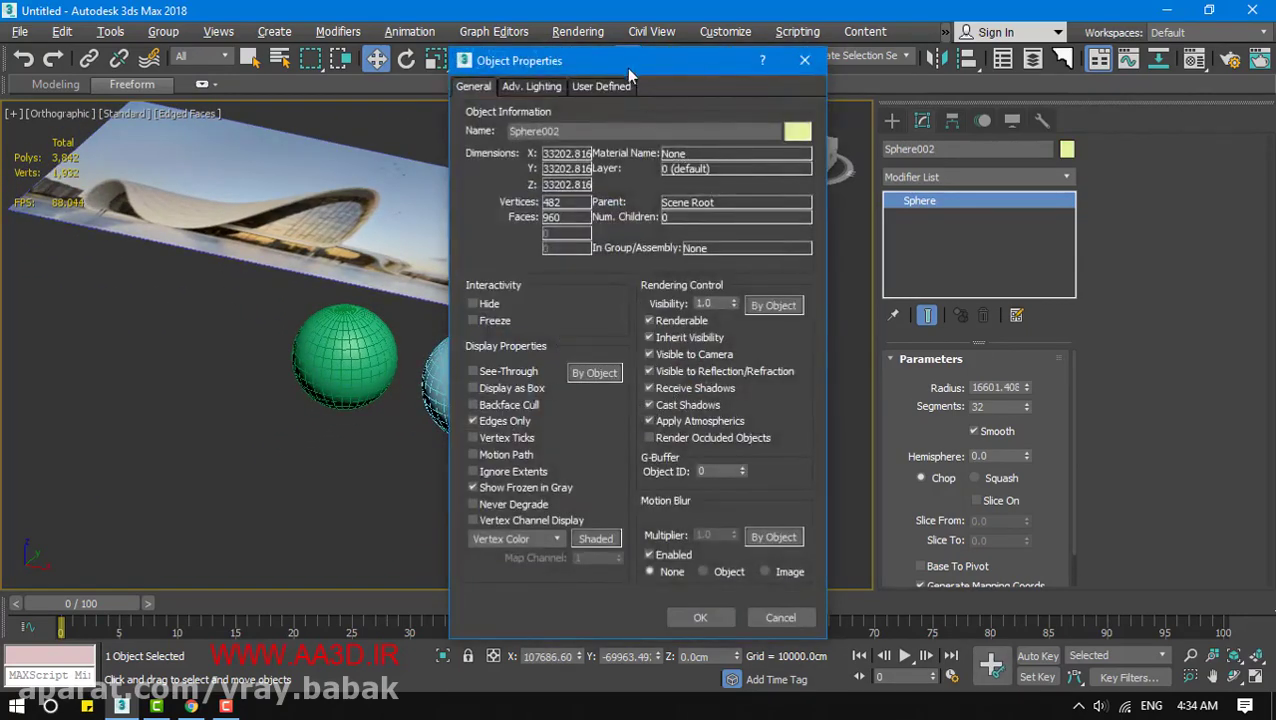
pyautogui.moveTo(630, 72); pyautogui.dragTo(961, 40)
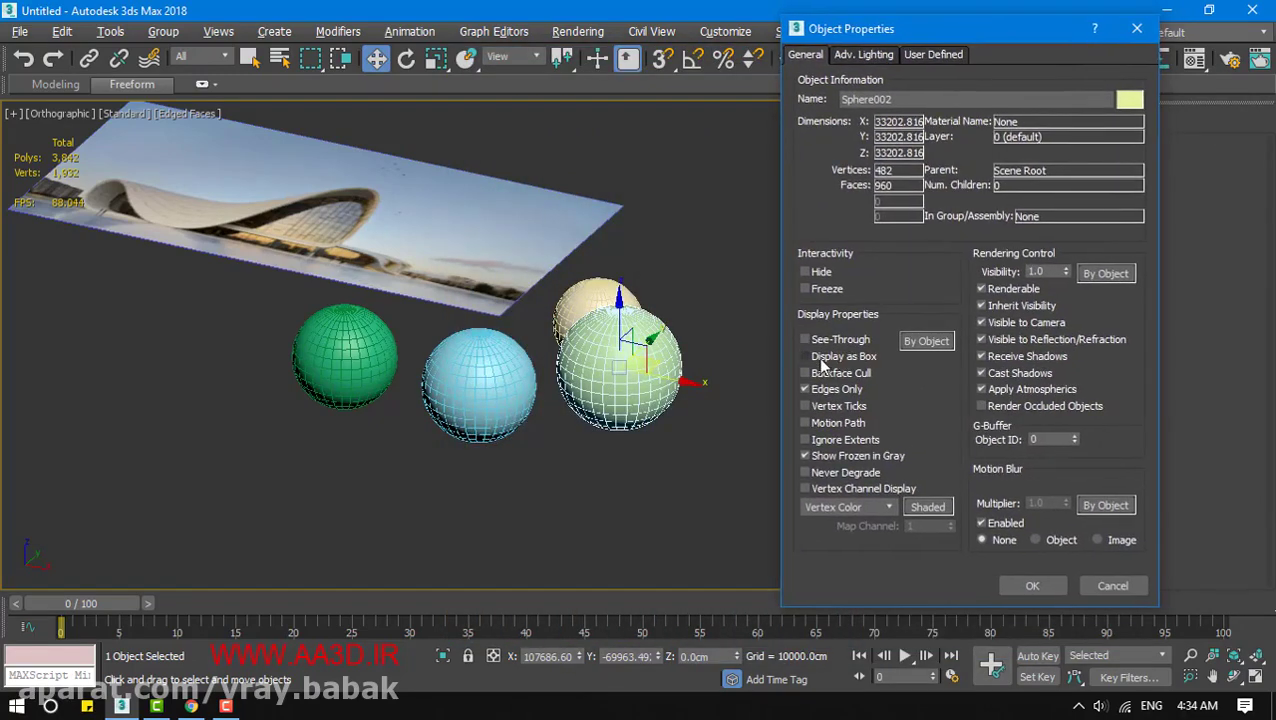
pyautogui.click(1026, 587)
pyautogui.click(640, 458)
pyautogui.moveTo(636, 458); pyautogui.dragTo(713, 480)
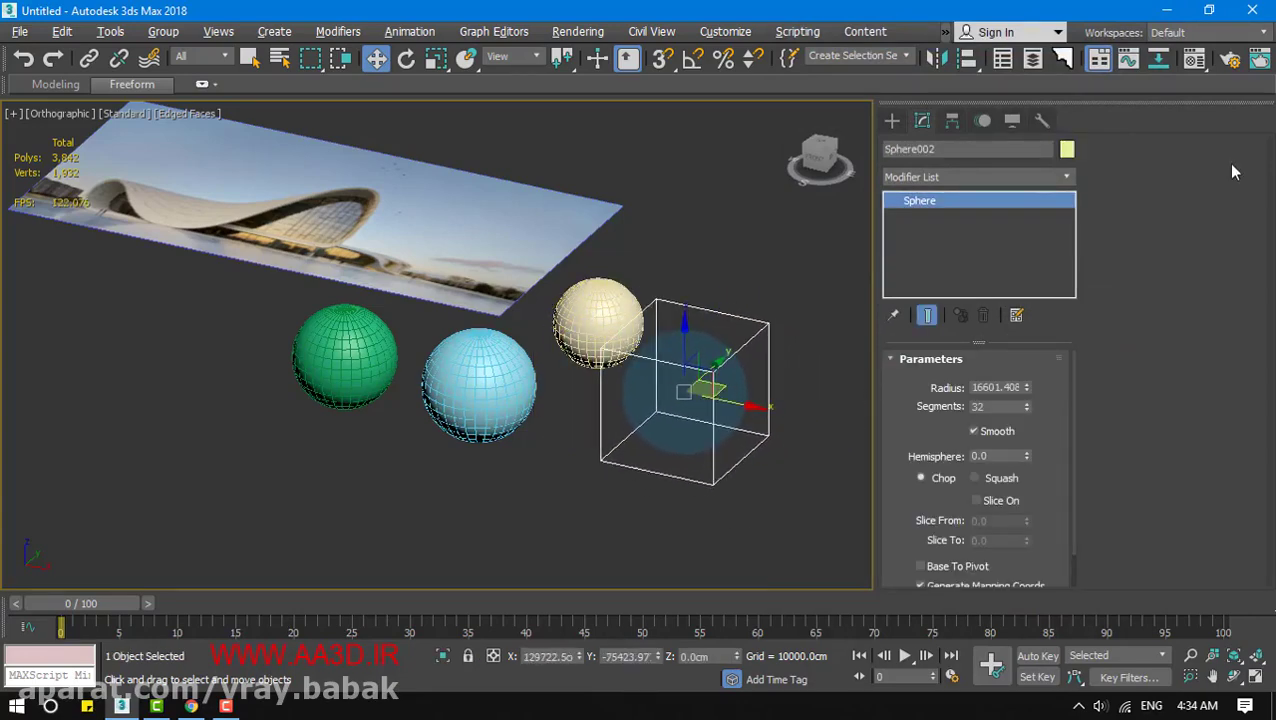
# Render the current view to examine how the box-displayed sphere renders, and close the rendered frame
pyautogui.click(1256, 60)
pyautogui.click(343, 174)
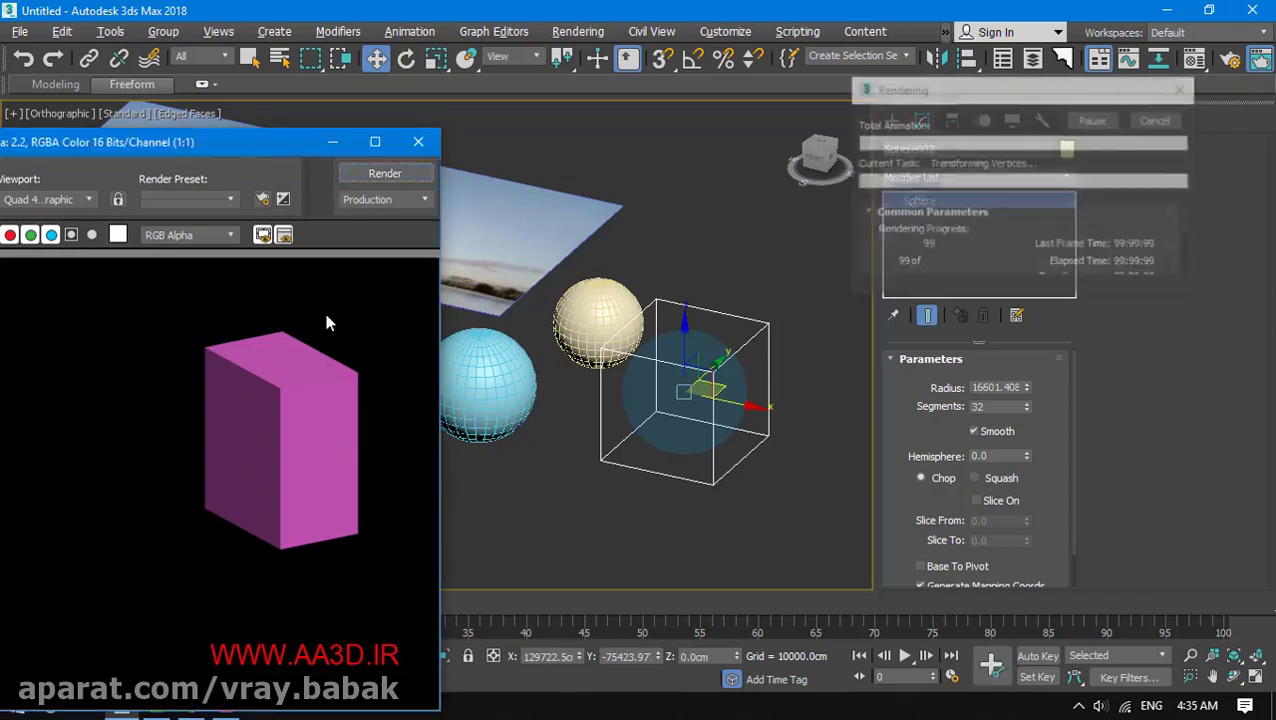
pyautogui.click(418, 145)
# Delete the sphere that is displayed as a box
pyautogui.click(634, 502)
pyautogui.click(698, 418)
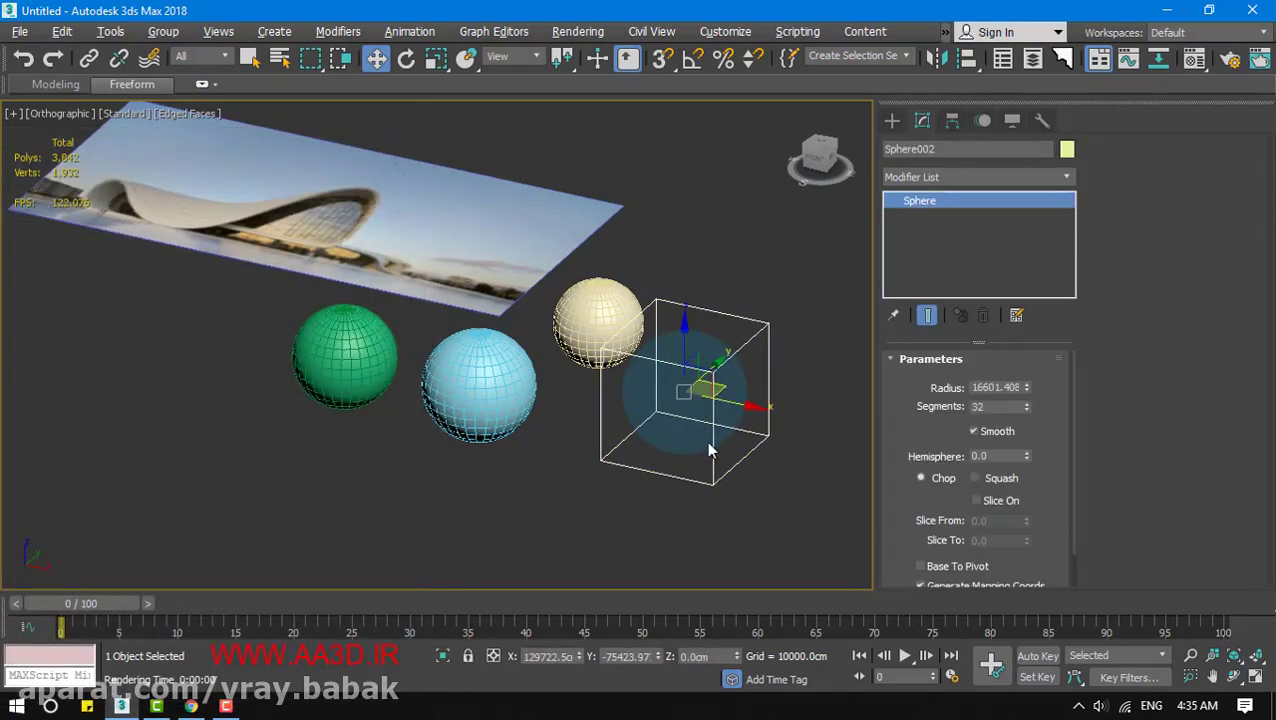
pyautogui.press('Delete')
# Turn on Display as Box for the green, blue and cream spheres together in their object properties
pyautogui.click(480, 385)
pyautogui.keyDown('ctrl'); pyautogui.click(345, 355); pyautogui.keyUp('ctrl')
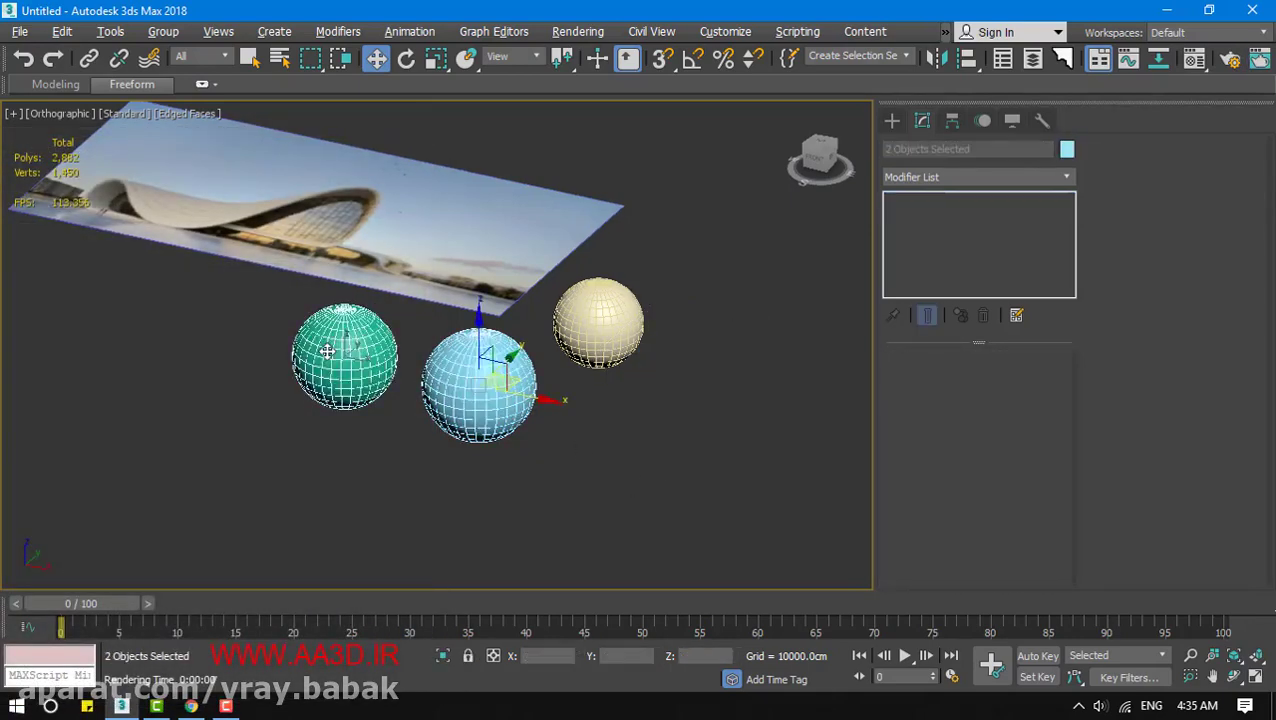
pyautogui.click(598, 320)
pyautogui.keyDown('ctrl'); pyautogui.click(485, 388); pyautogui.keyUp('ctrl')
pyautogui.keyDown('ctrl'); pyautogui.click(320, 360); pyautogui.keyUp('ctrl')
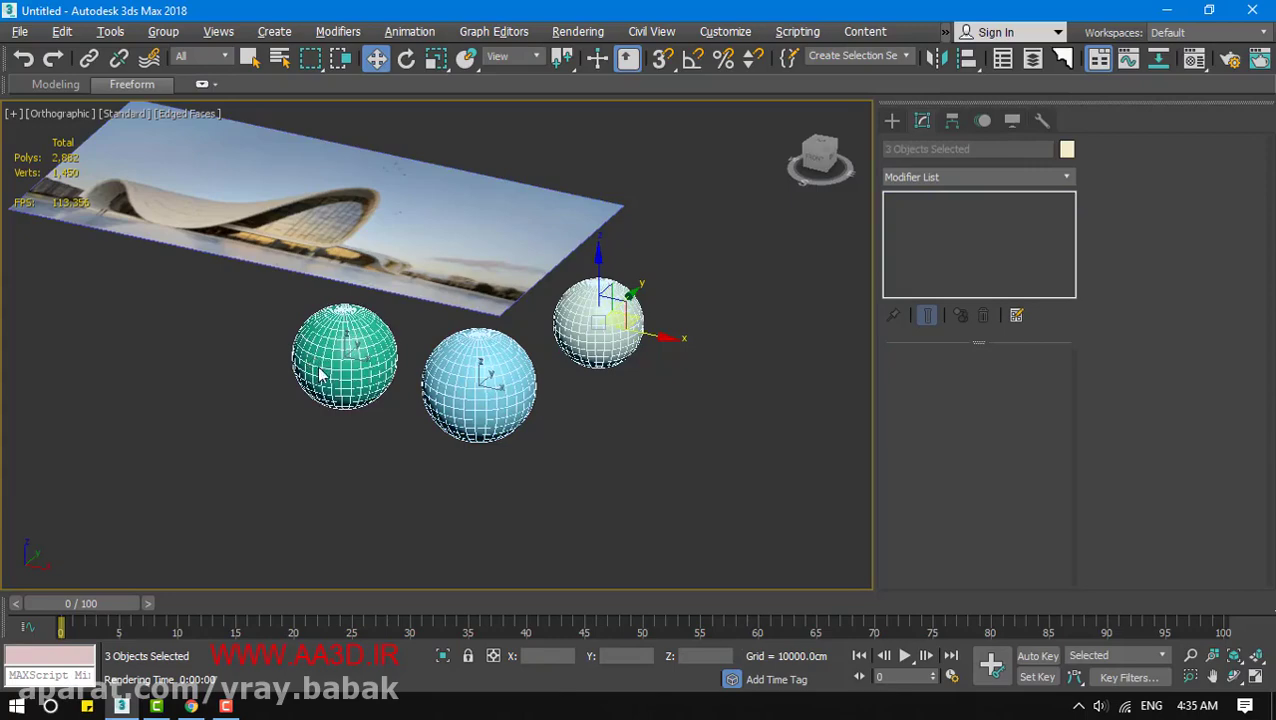
pyautogui.rightClick(312, 360)
pyautogui.click(361, 503)
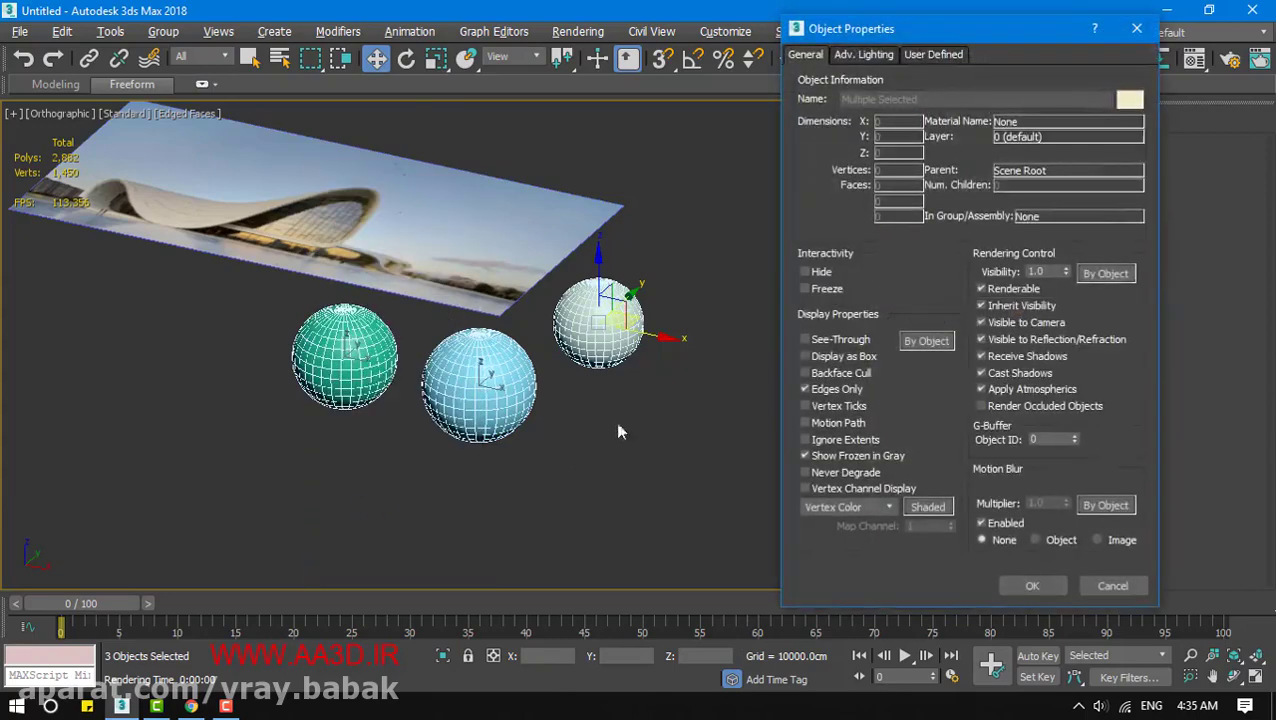
pyautogui.click(805, 340)
pyautogui.click(805, 356)
pyautogui.click(1032, 585)
pyautogui.click(636, 556)
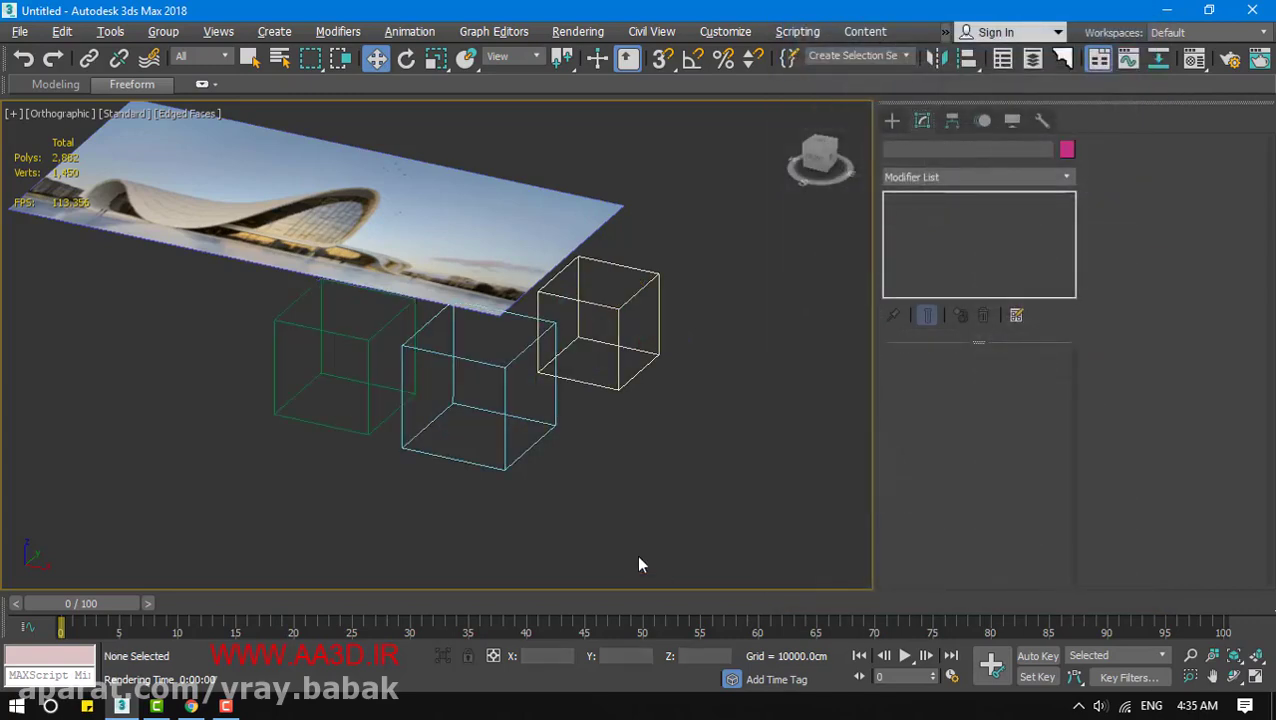
# Turn off Display as Box and turn on Vertex Ticks for all three spheres in their object properties
pyautogui.moveTo(792, 585); pyautogui.dragTo(278, 386)
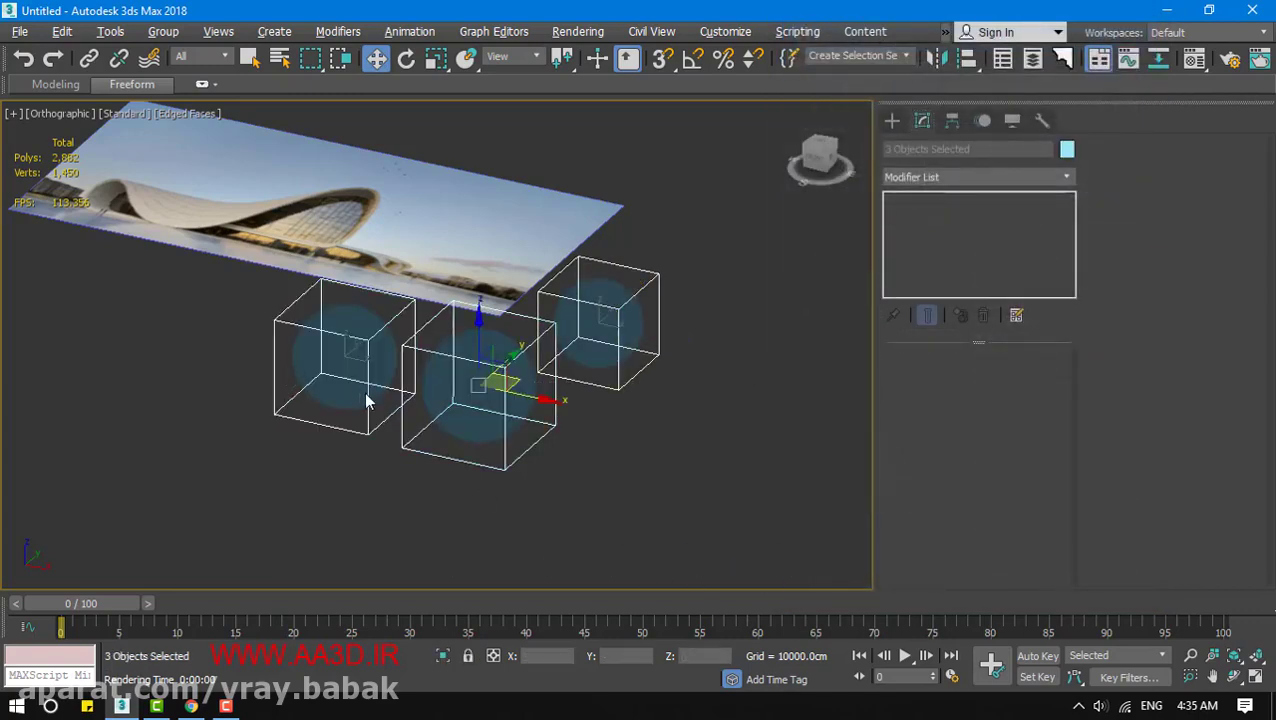
pyautogui.rightClick(537, 398)
pyautogui.click(430, 535)
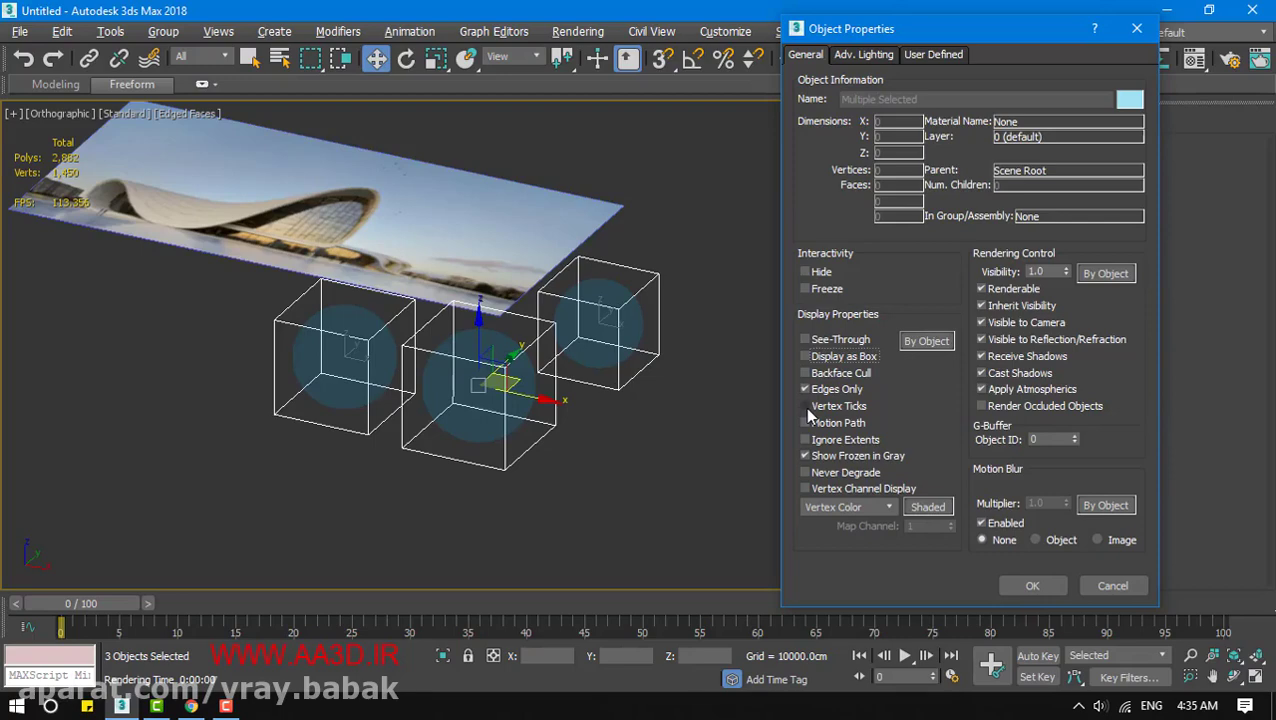
pyautogui.click(806, 407)
pyautogui.click(1030, 584)
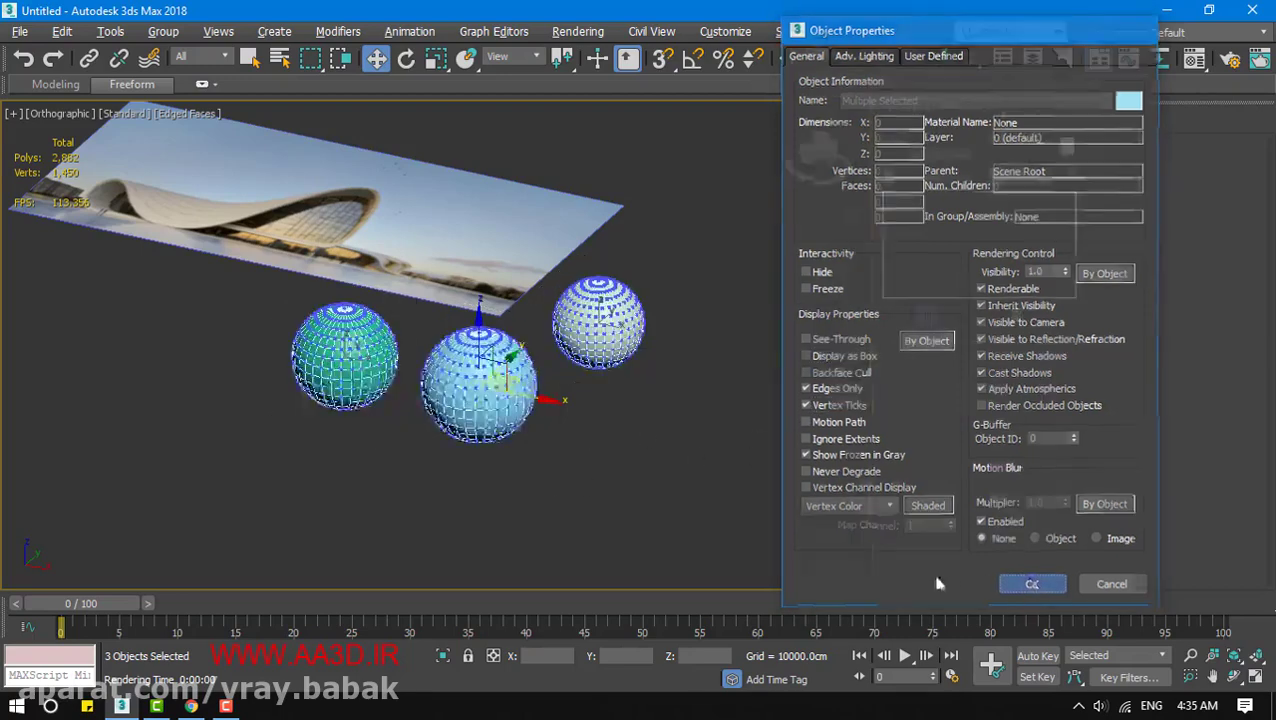
pyautogui.click(635, 532)
pyautogui.click(466, 432)
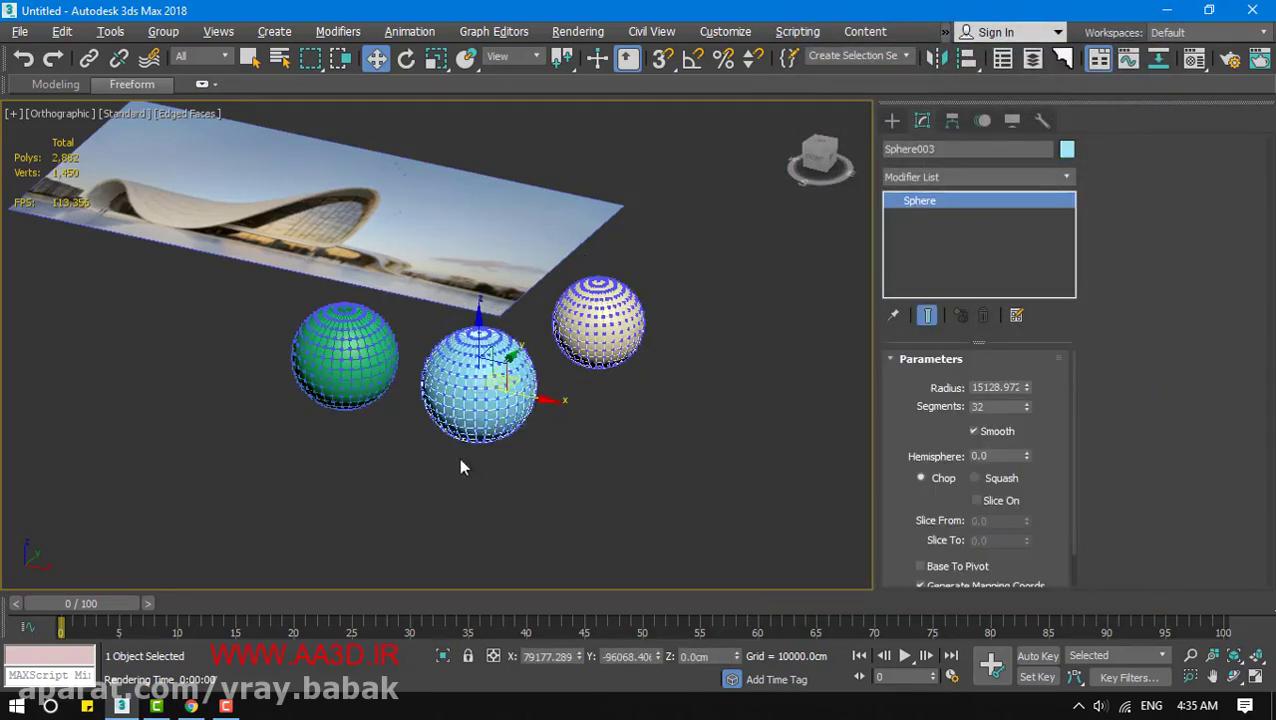
# Draw a plane about 75769 cm long and 40865 cm wide in the empty area beyond the spheres
pyautogui.click(490, 270)
pyautogui.moveTo(490, 270); pyautogui.dragTo(407, 230, button='middle')
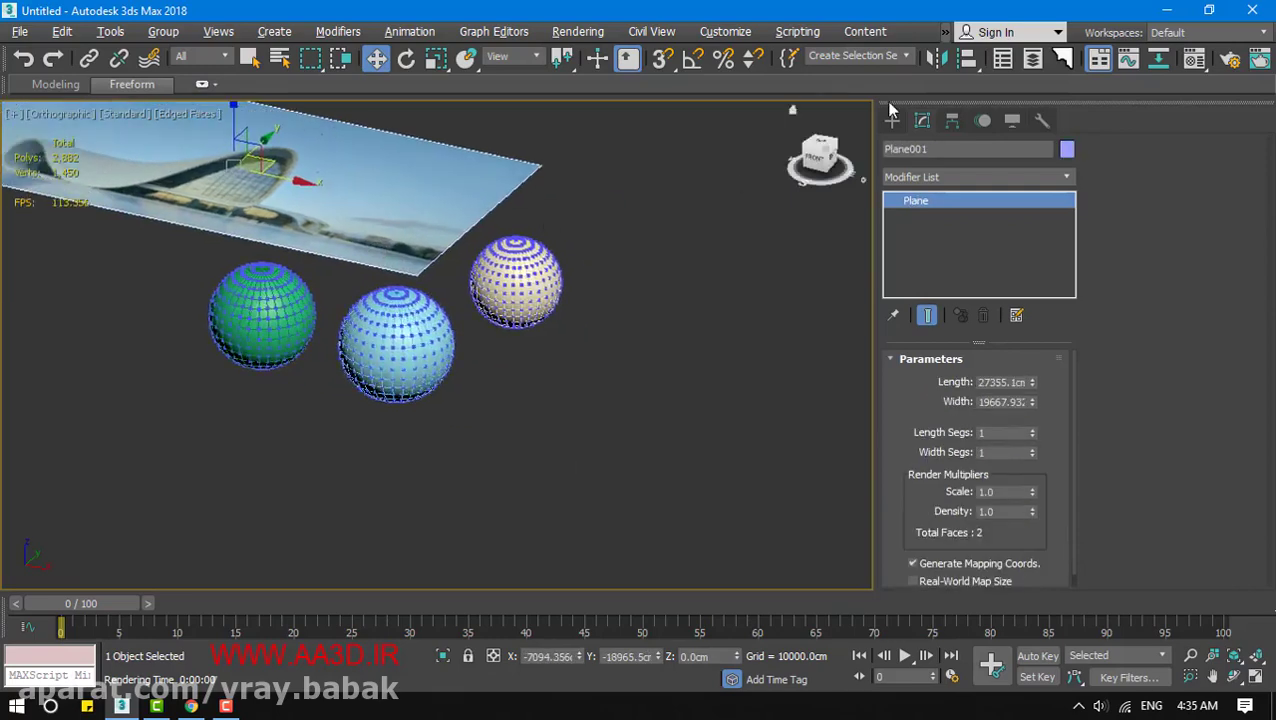
pyautogui.click(892, 119)
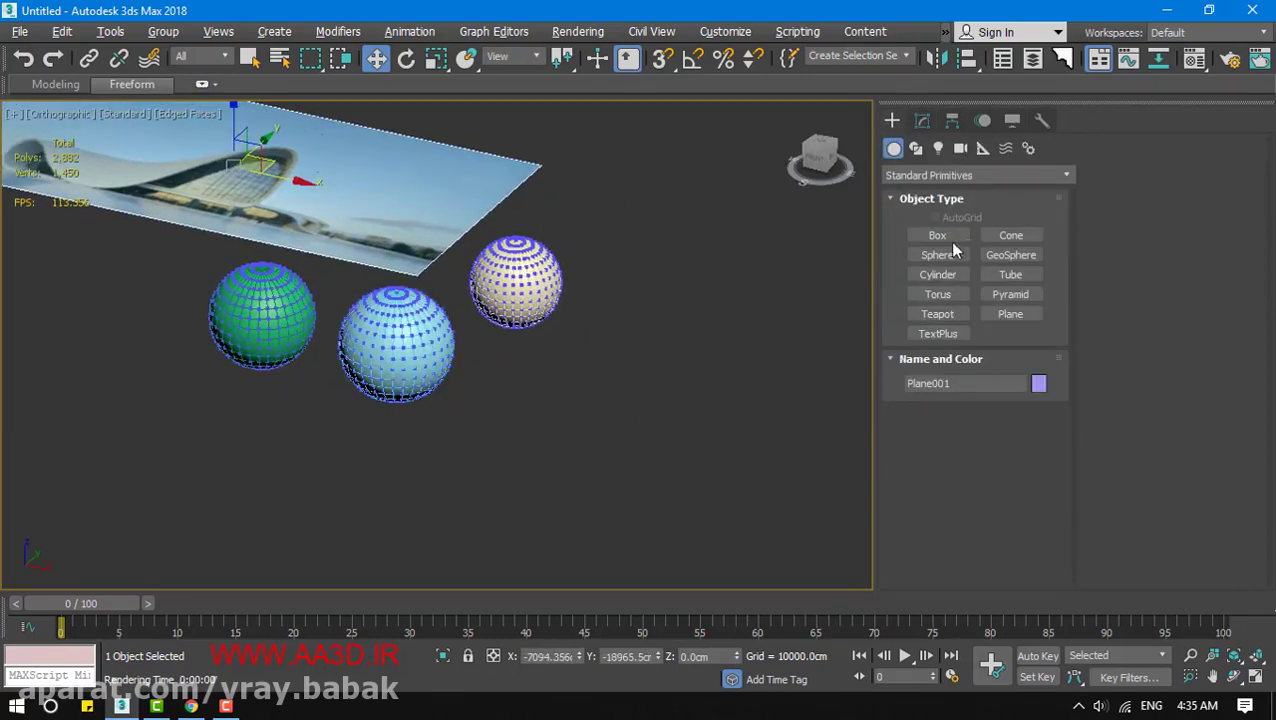
pyautogui.click(1010, 314)
pyautogui.moveTo(762, 274); pyautogui.dragTo(763, 424)
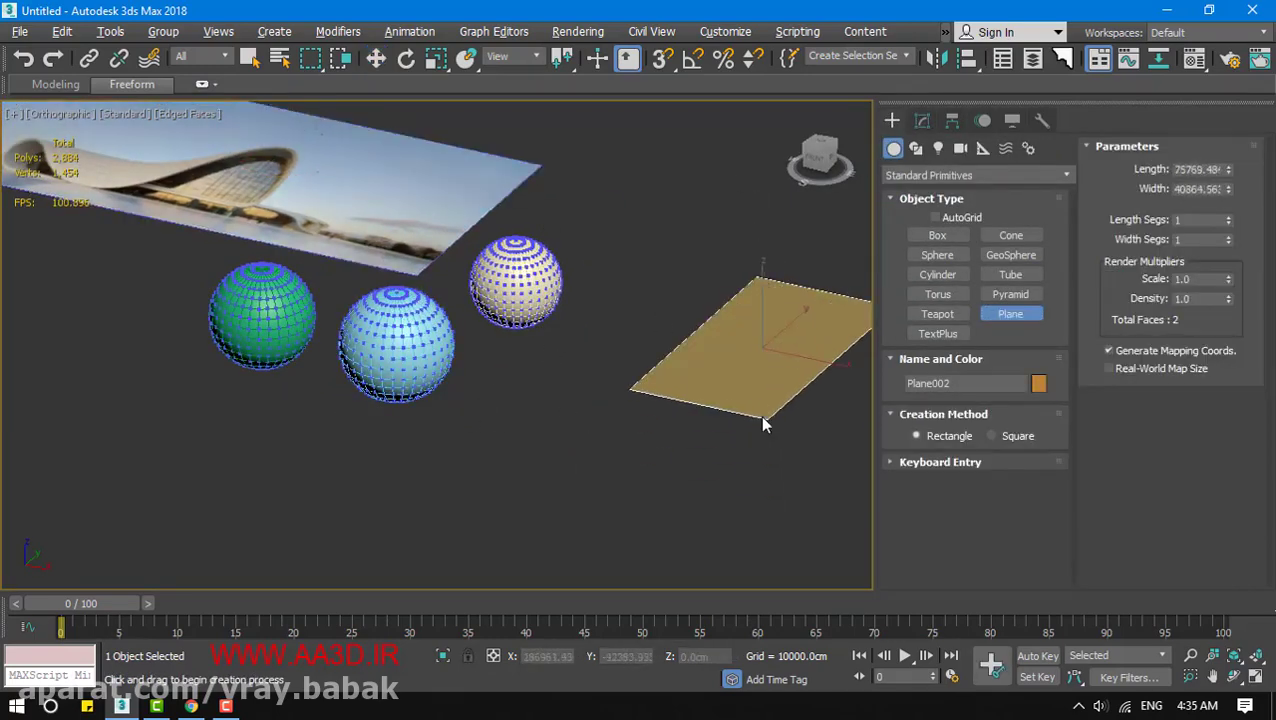
pyautogui.rightClick(762, 417)
# Place two text splines with the default "MAX Text" wording in the empty area in front of the plane
pyautogui.click(916, 148)
pyautogui.moveTo(522, 472); pyautogui.dragTo(550, 391, button='middle')
pyautogui.scroll(-3, 552, 392)
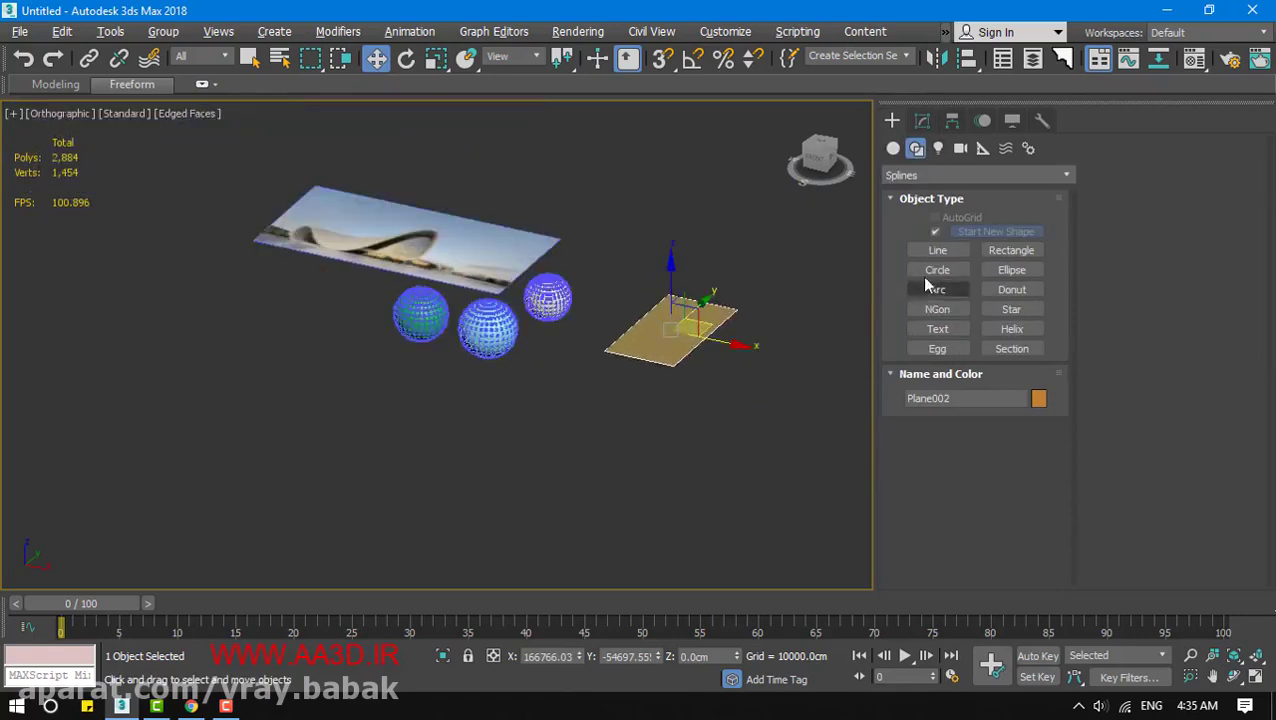
pyautogui.click(938, 328)
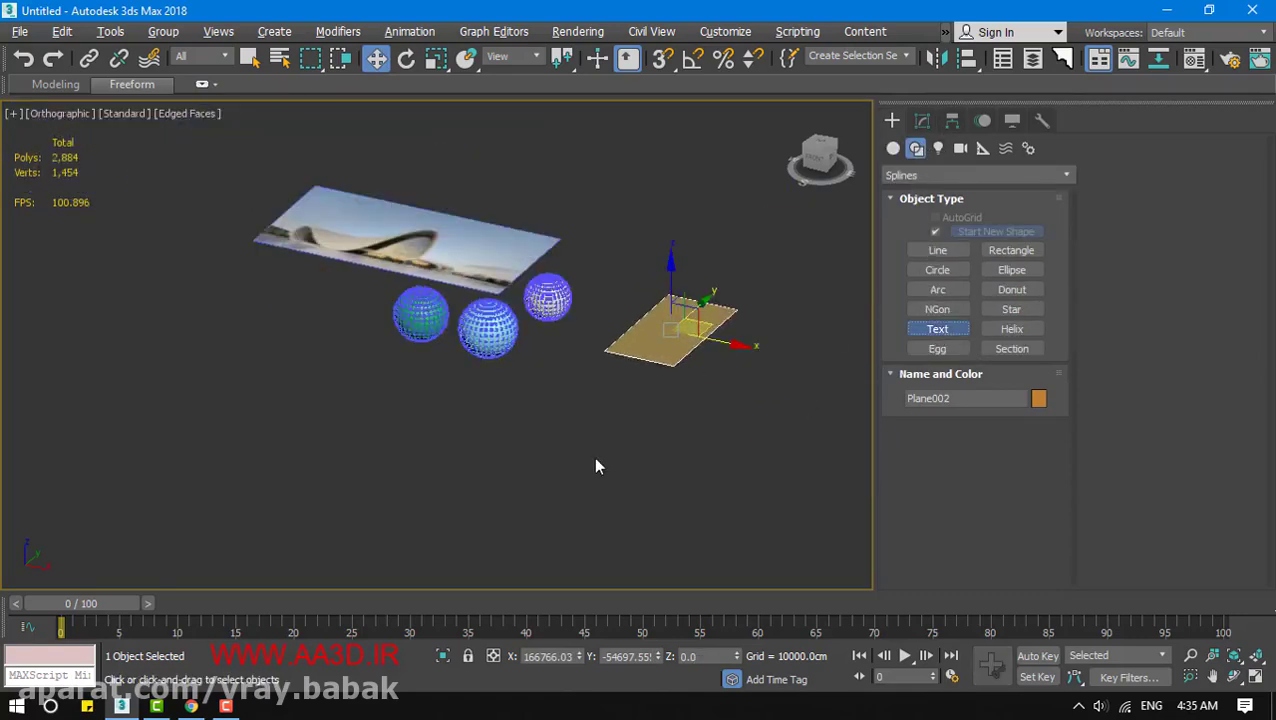
pyautogui.click(595, 462)
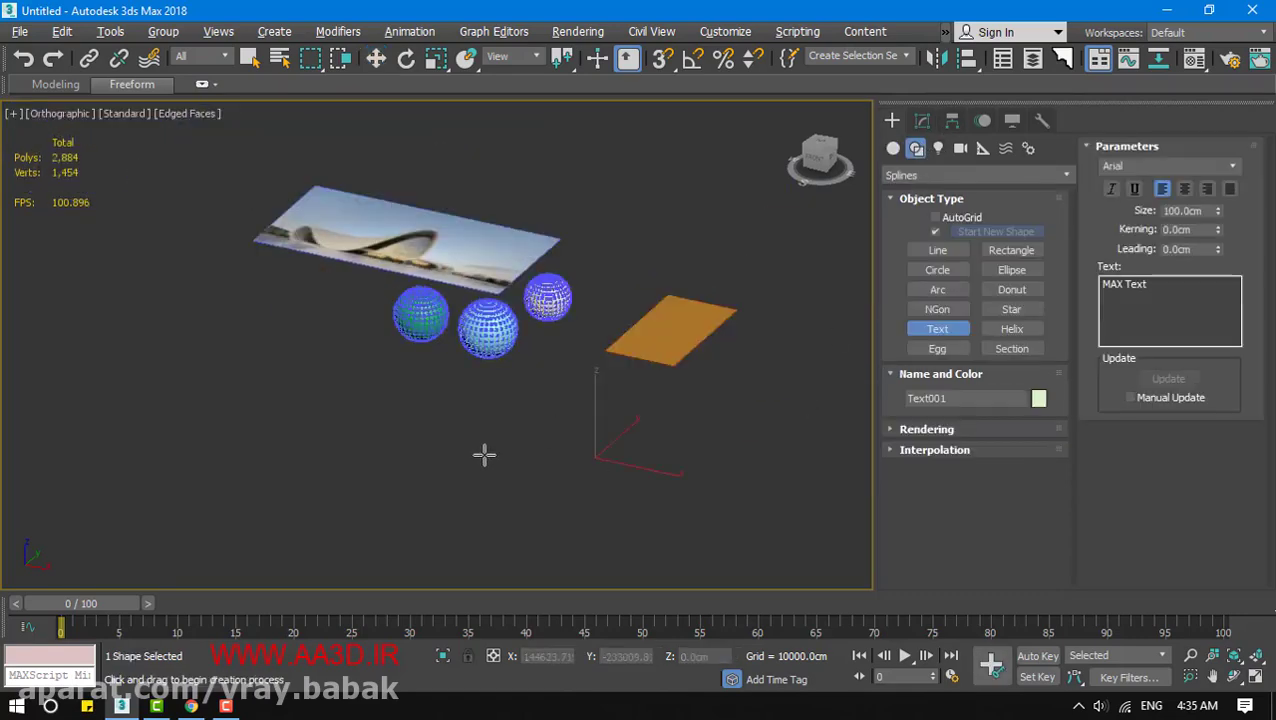
pyautogui.click(590, 530)
pyautogui.press('w')
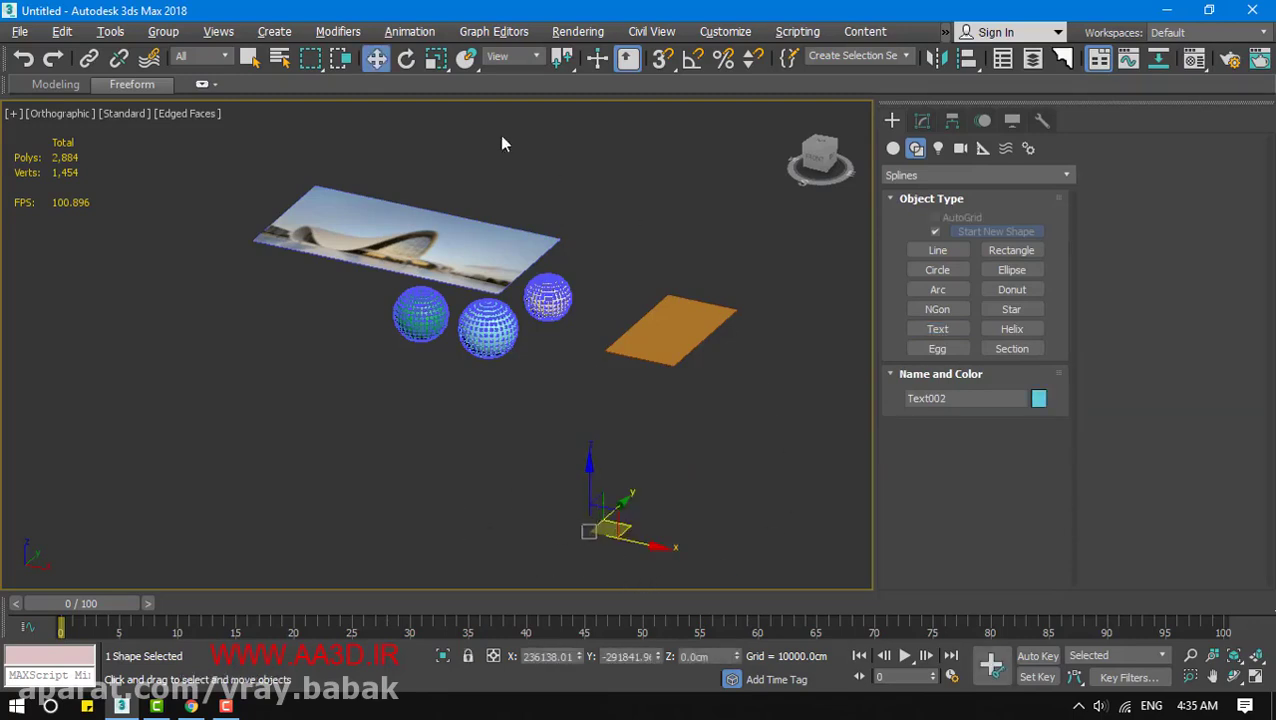
# Delete the second text spline and undo the deletion
pyautogui.click(465, 58)
pyautogui.moveTo(578, 447); pyautogui.dragTo(555, 310, button='middle')
pyautogui.scroll(3, 577, 397)
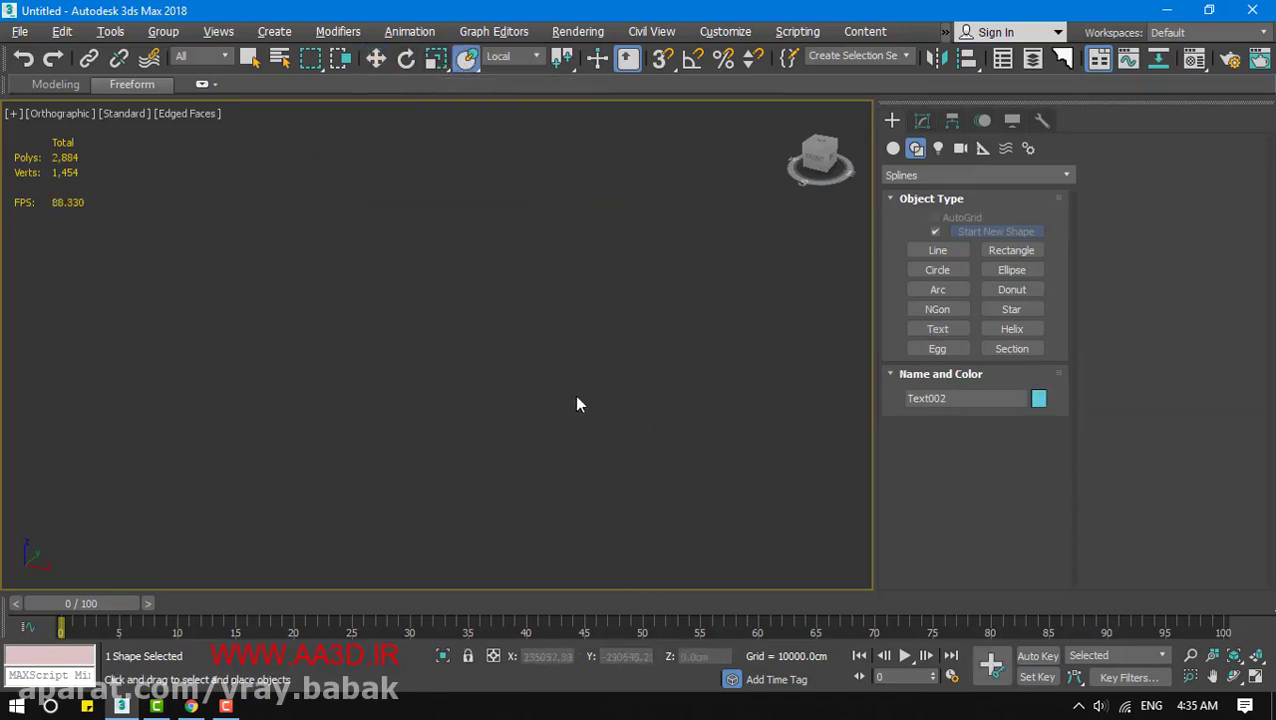
pyautogui.press('z')
pyautogui.keyDown('alt'); pyautogui.moveTo(484, 396); pyautogui.dragTo(545, 378, button='middle'); pyautogui.keyUp('alt')
pyautogui.scroll(-2, 543, 374)
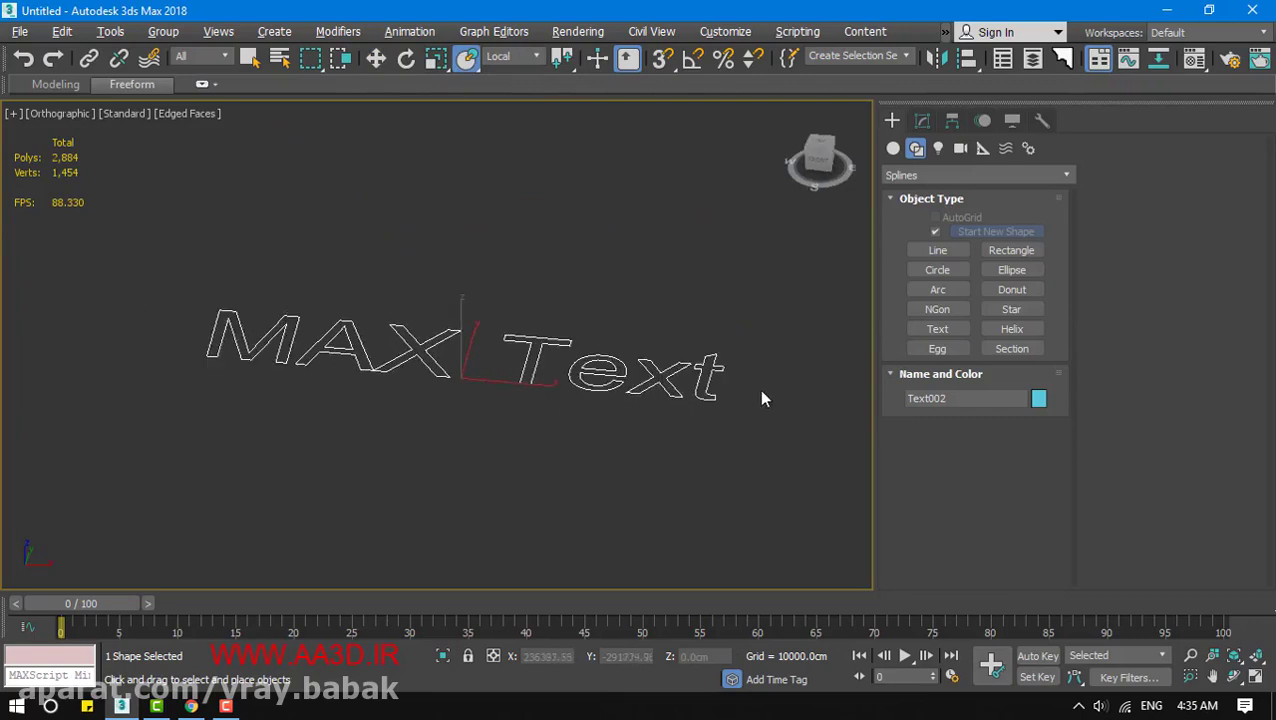
pyautogui.click(376, 58)
pyautogui.press('Delete')
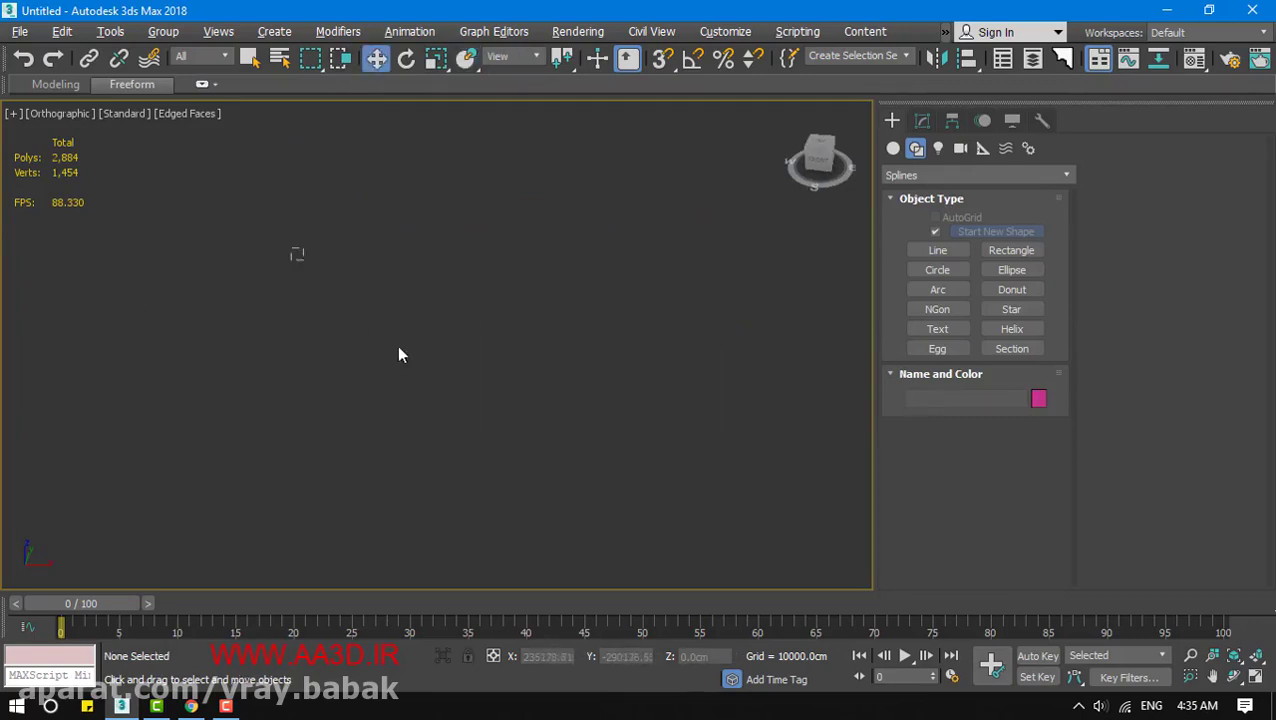
pyautogui.press('z')
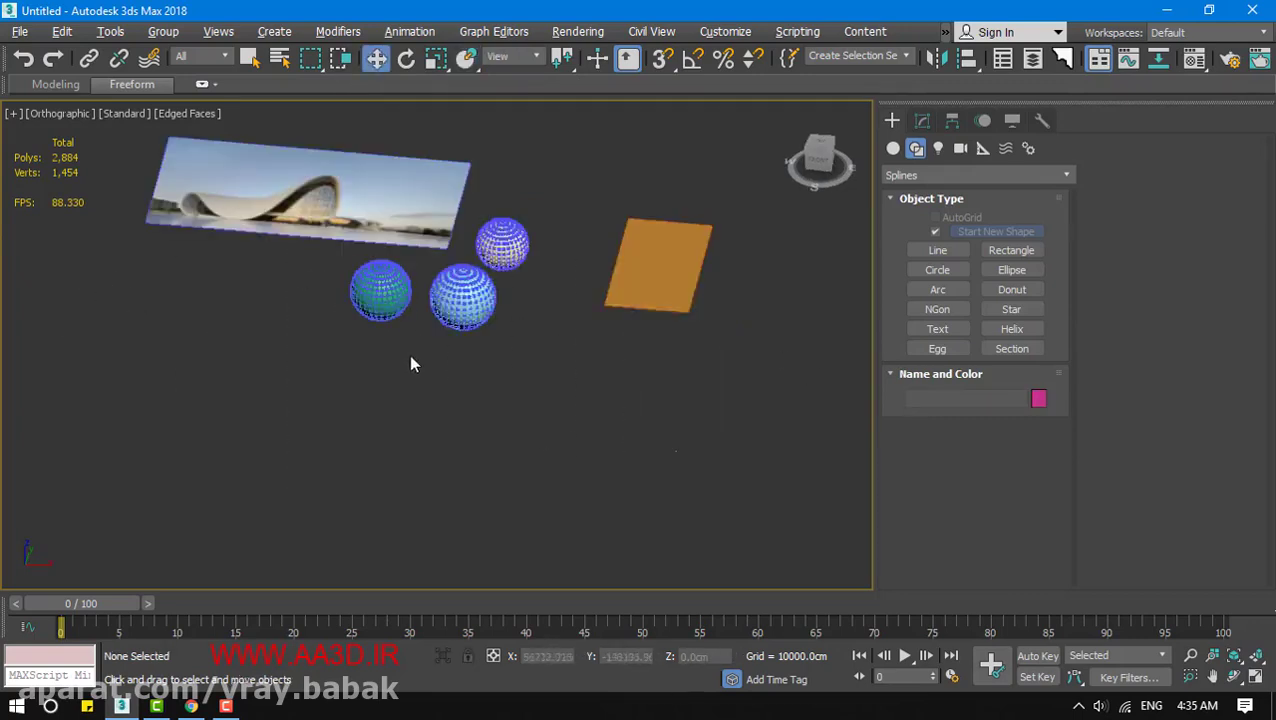
pyautogui.hotkey('ctrl', 'z')
# Turn on Vertex Ticks for the first text spline in its object properties, then deselect the text
pyautogui.press('z')
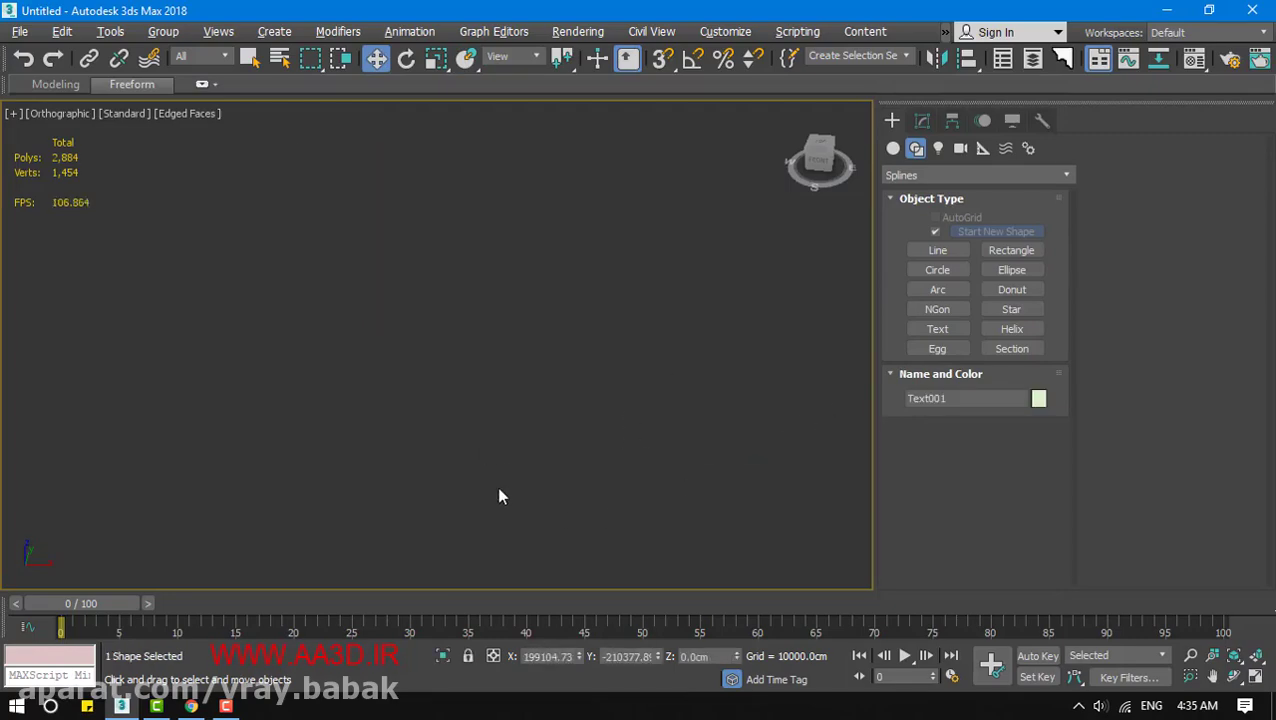
pyautogui.rightClick(655, 368)
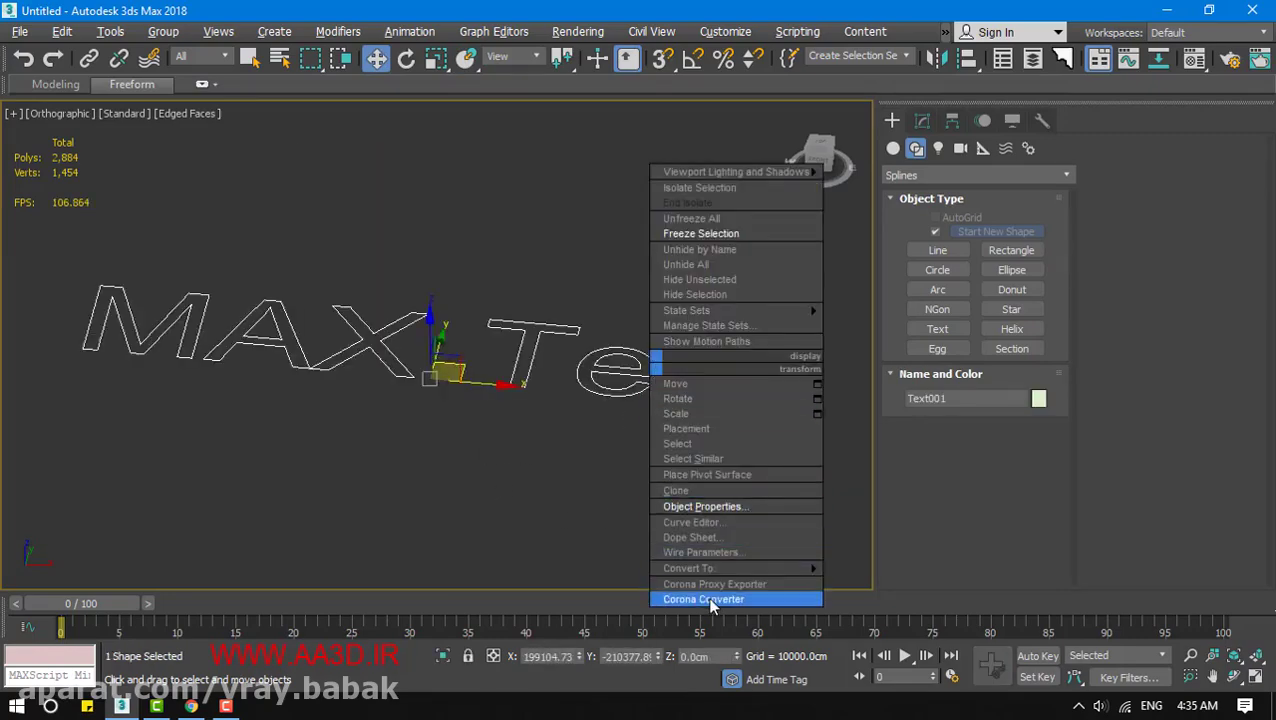
pyautogui.click(700, 504)
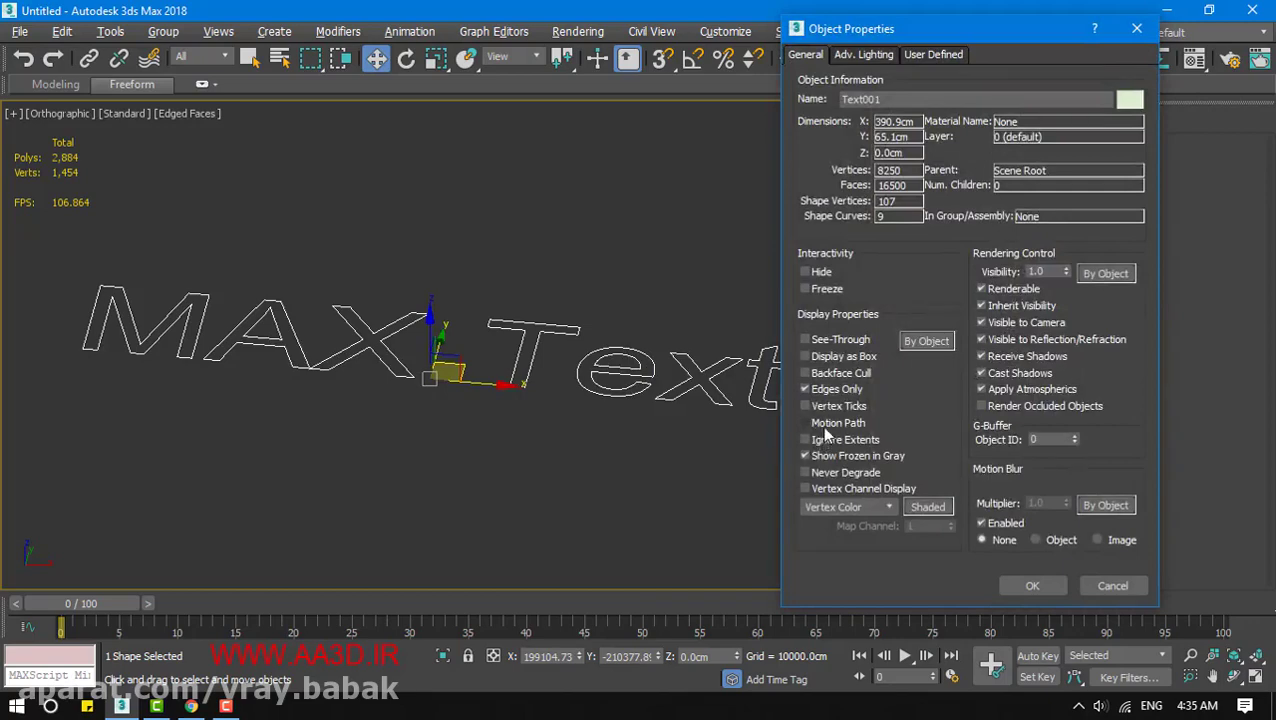
pyautogui.click(805, 406)
pyautogui.click(1029, 591)
pyautogui.click(650, 530)
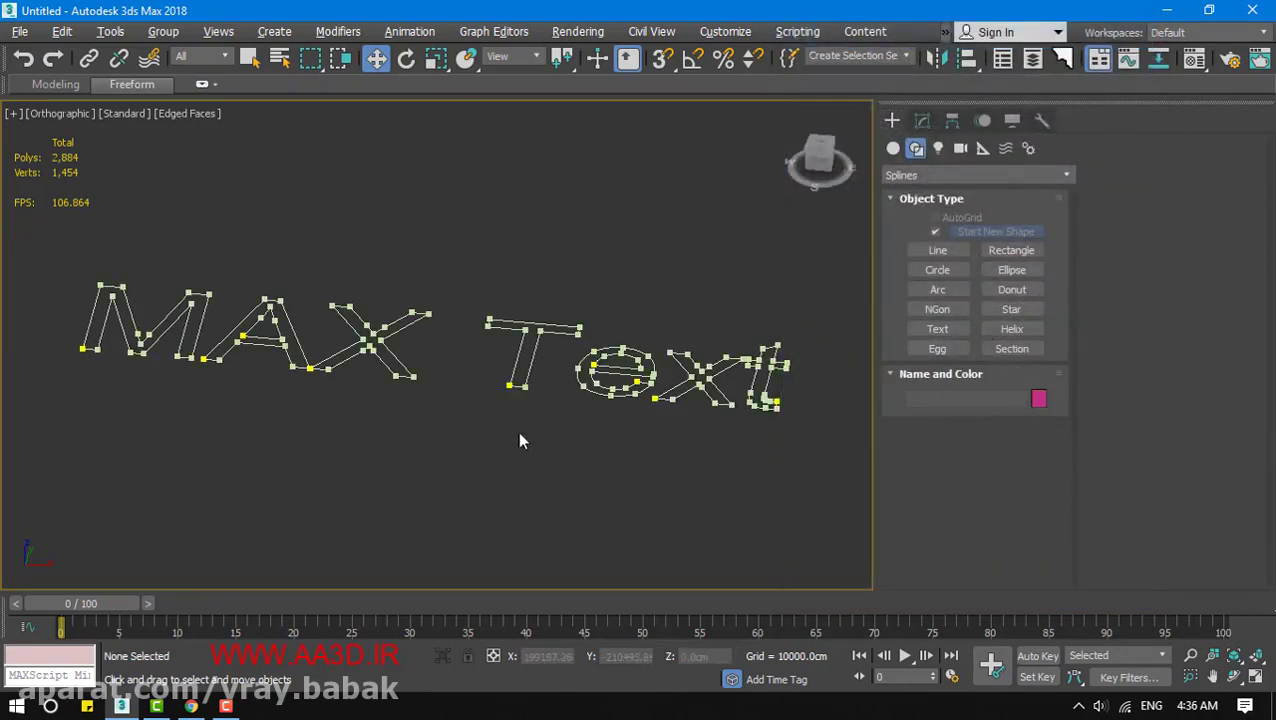
pyautogui.click(519, 387)
pyautogui.click(594, 562)
# Switch to the Top view and delete every object in the scene
pyautogui.press('t')
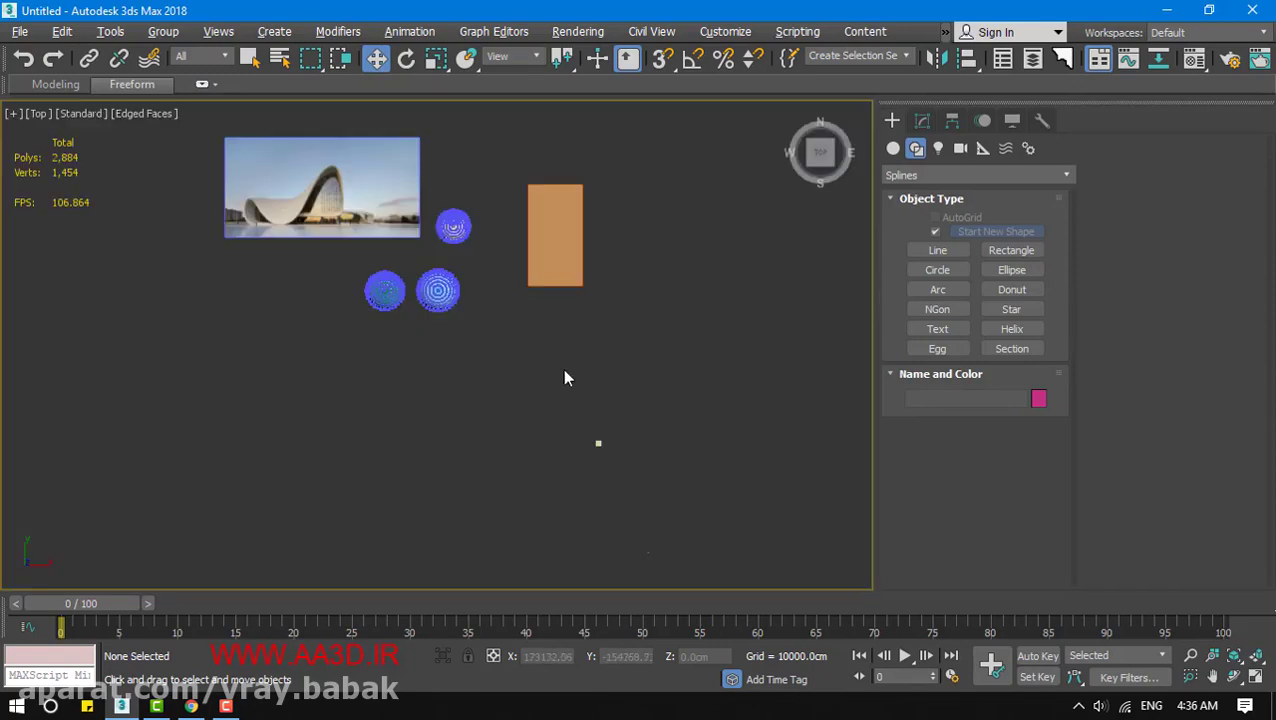
pyautogui.hotkey('ctrl', 'a')
pyautogui.press('Delete')
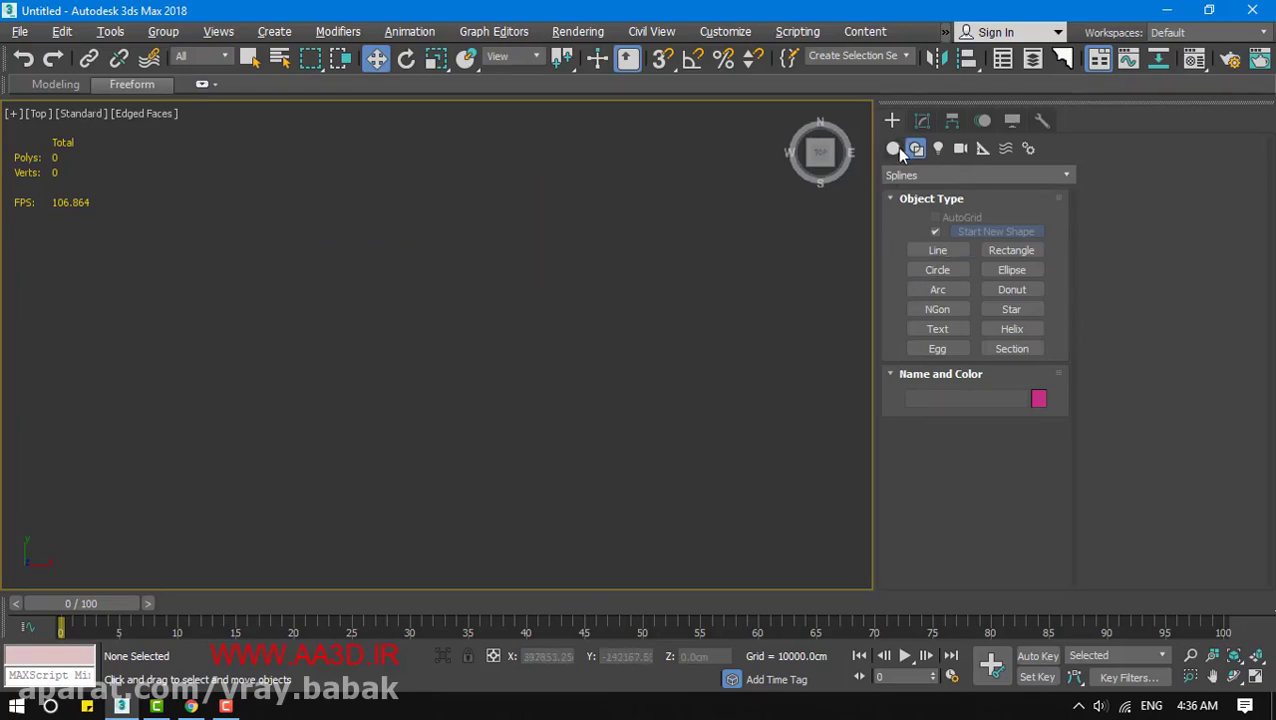
# Activate the Line spline tool, switch to Chrome and search Google for "LOGO" in a new tab
pyautogui.click(938, 250)
pyautogui.click(191, 706)
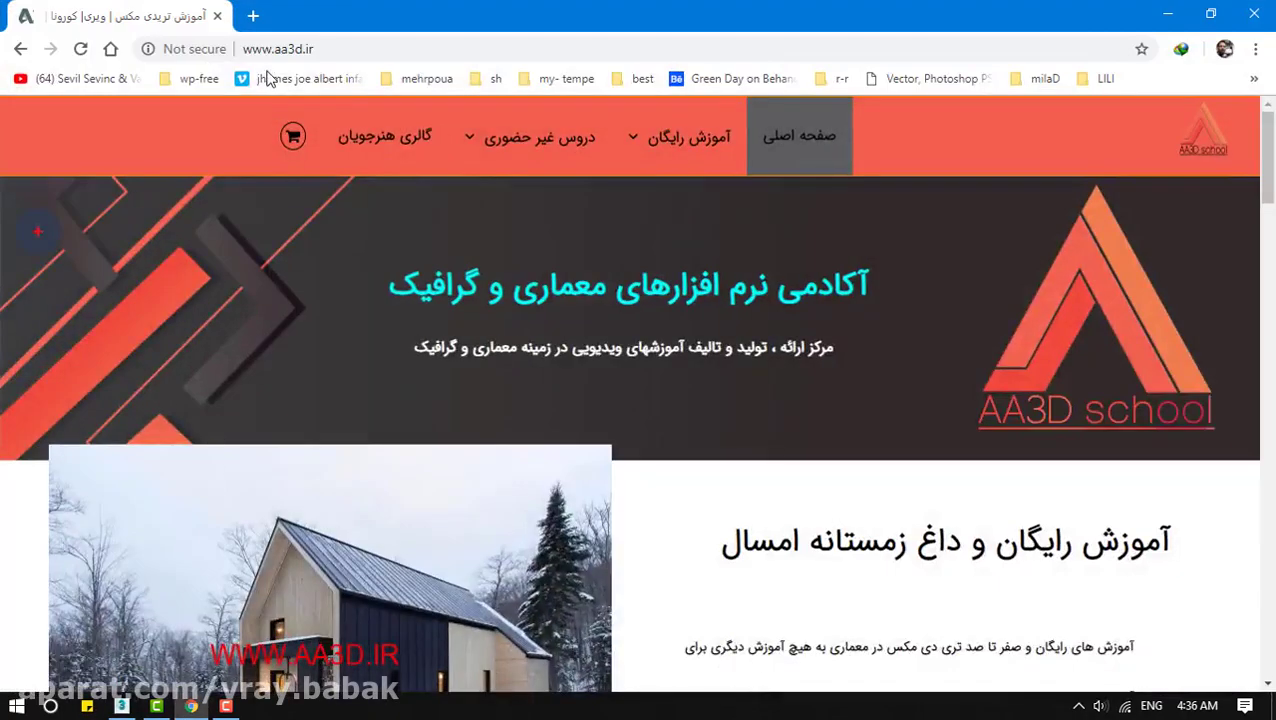
pyautogui.click(253, 16)
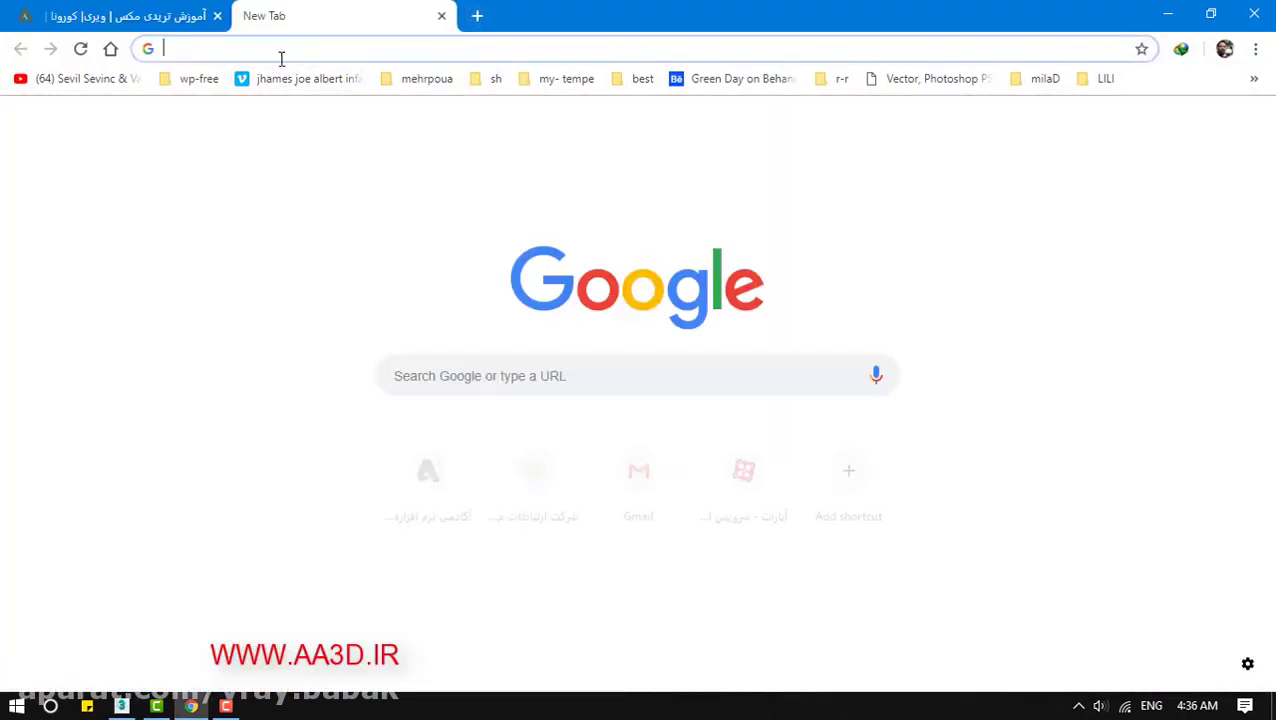
pyautogui.write('LOGO')
pyautogui.press('Return')
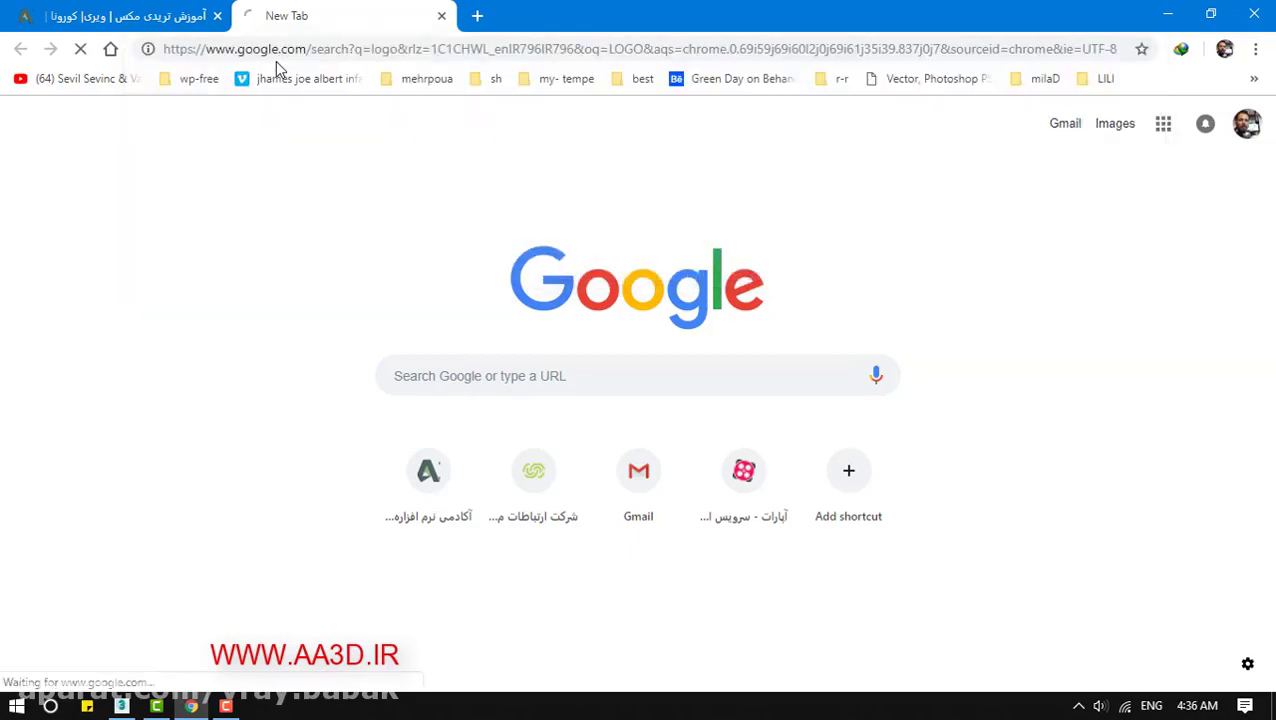
# Look over the logo image results, then search Google Images for "پلان ویلایی" instead
pyautogui.scroll(-5, 313, 492)
pyautogui.scroll(5, 313, 492)
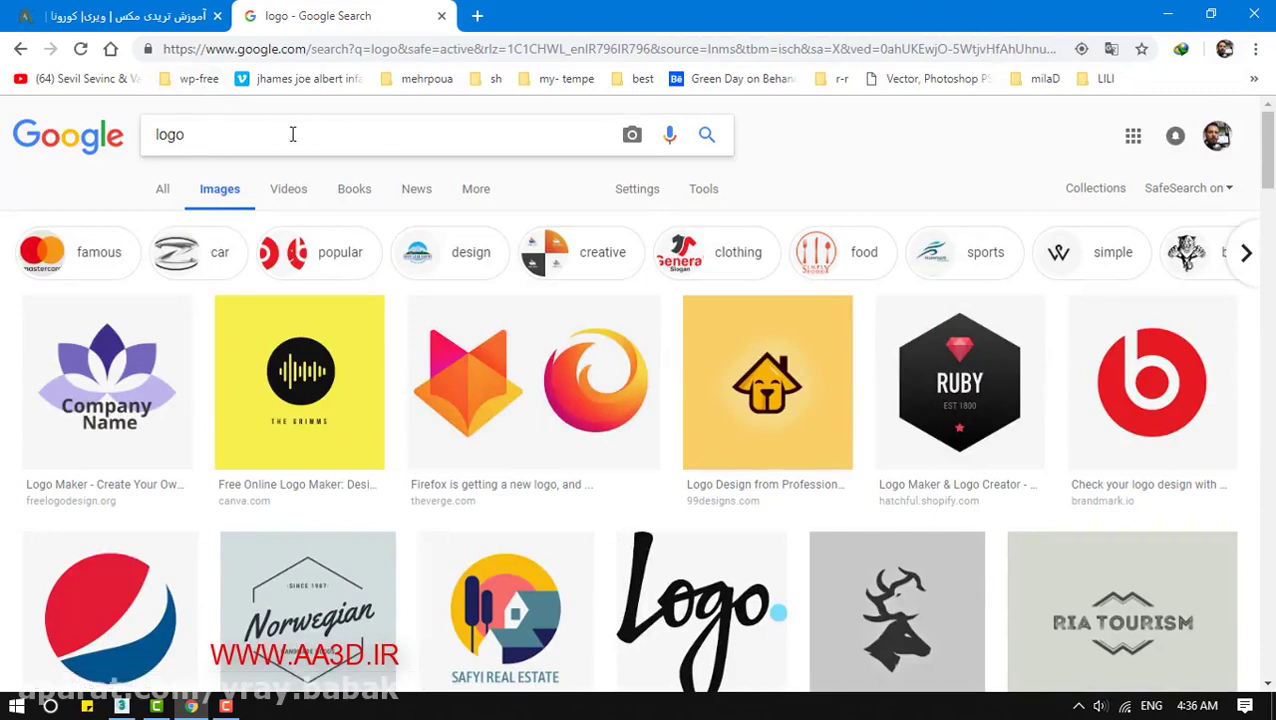
pyautogui.moveTo(293, 134); pyautogui.dragTo(5, 148)
pyautogui.write('PLAN')
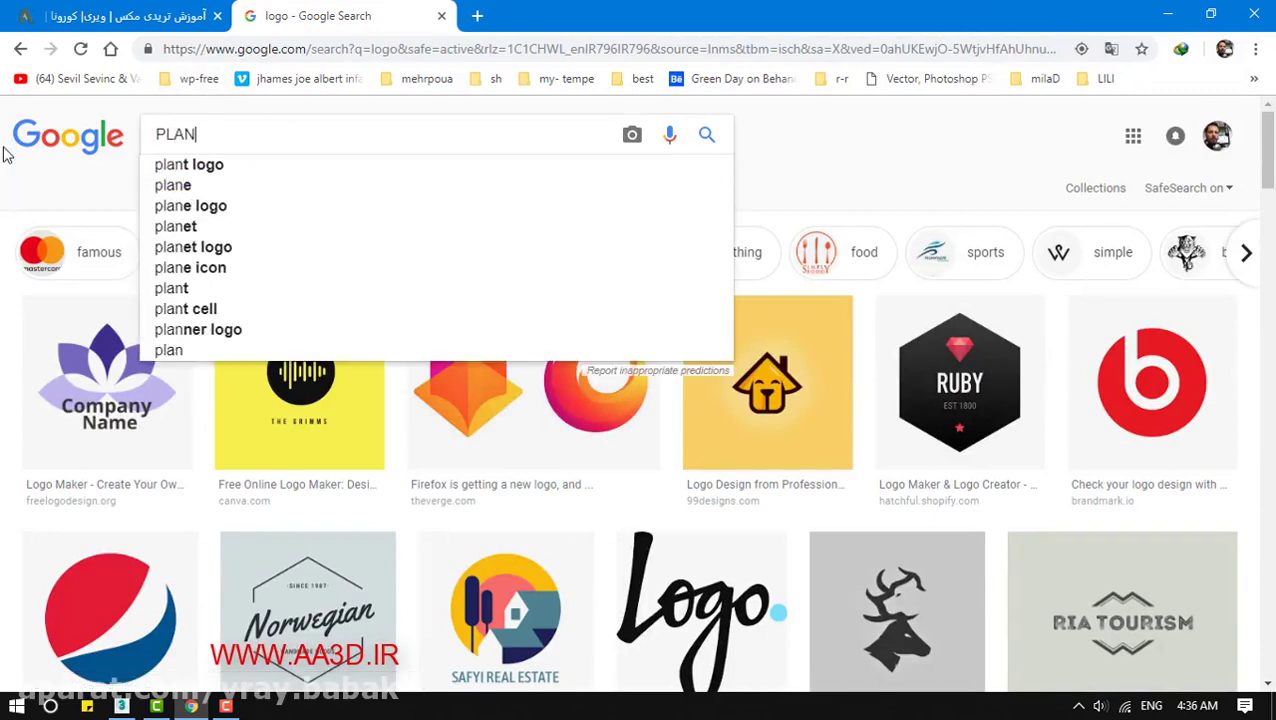
pyautogui.hotkey('ctrl', 'a')
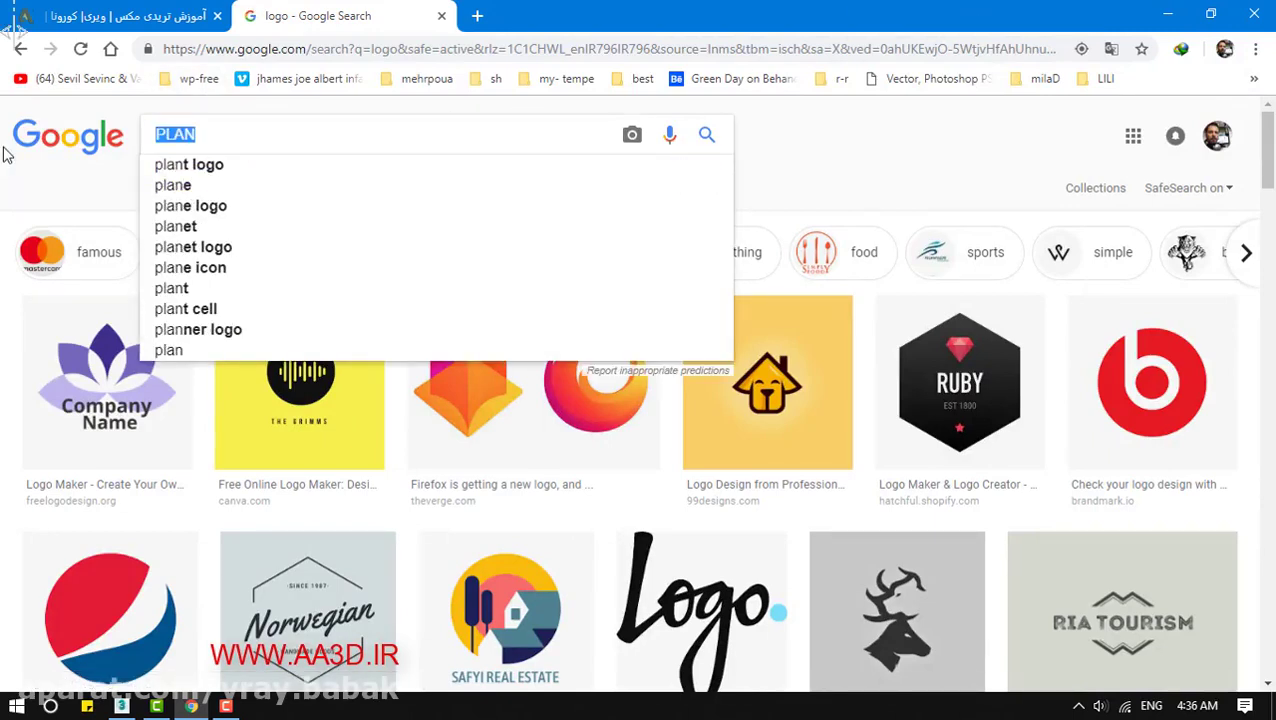
pyautogui.hotkey('alt', 'shift')
pyautogui.write('پلا')
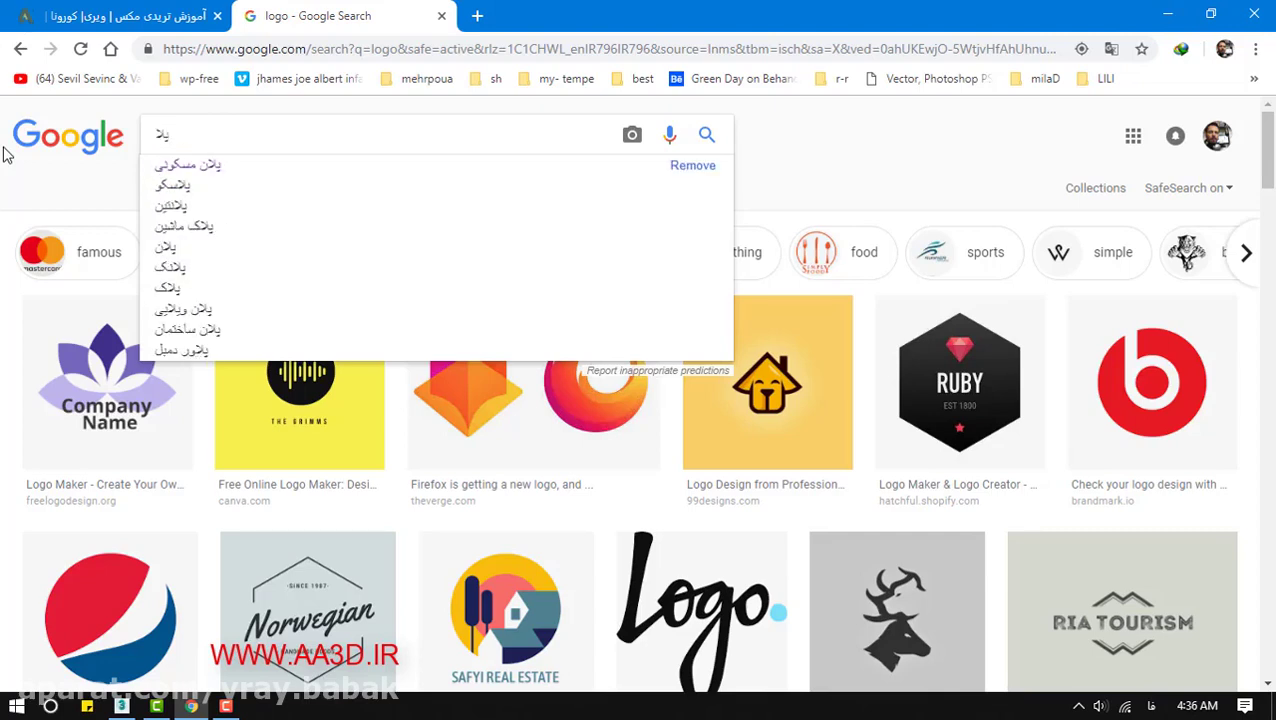
pyautogui.write('ن')
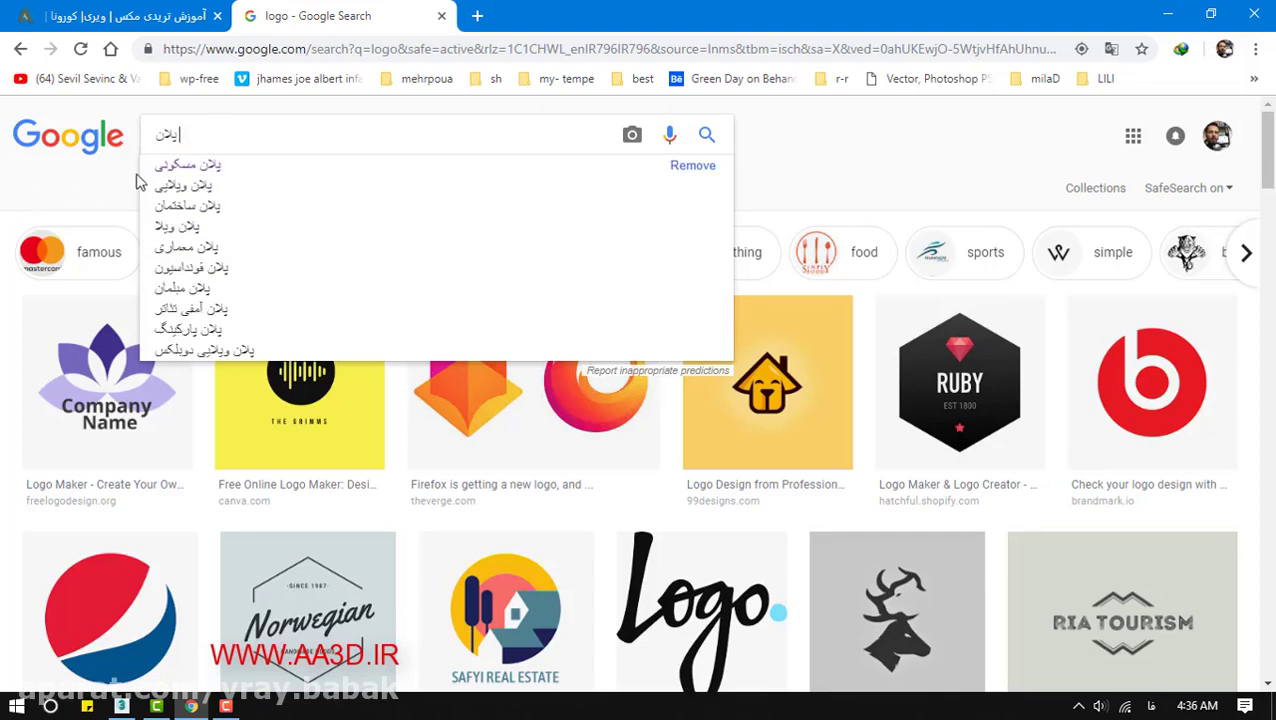
pyautogui.click(177, 188)
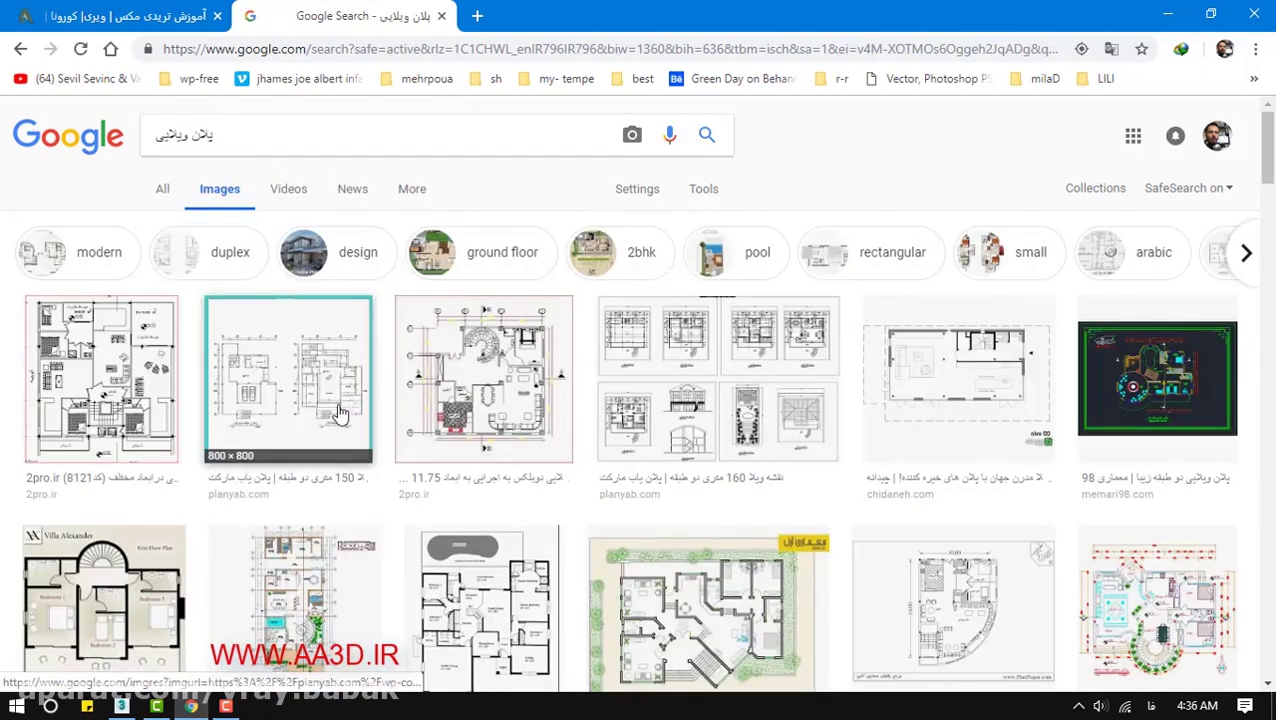
# Filter the villa plan image results to larger than 2 MP (1600×1200) and preview the first plan from iarchitect.me
pyautogui.click(335, 405)
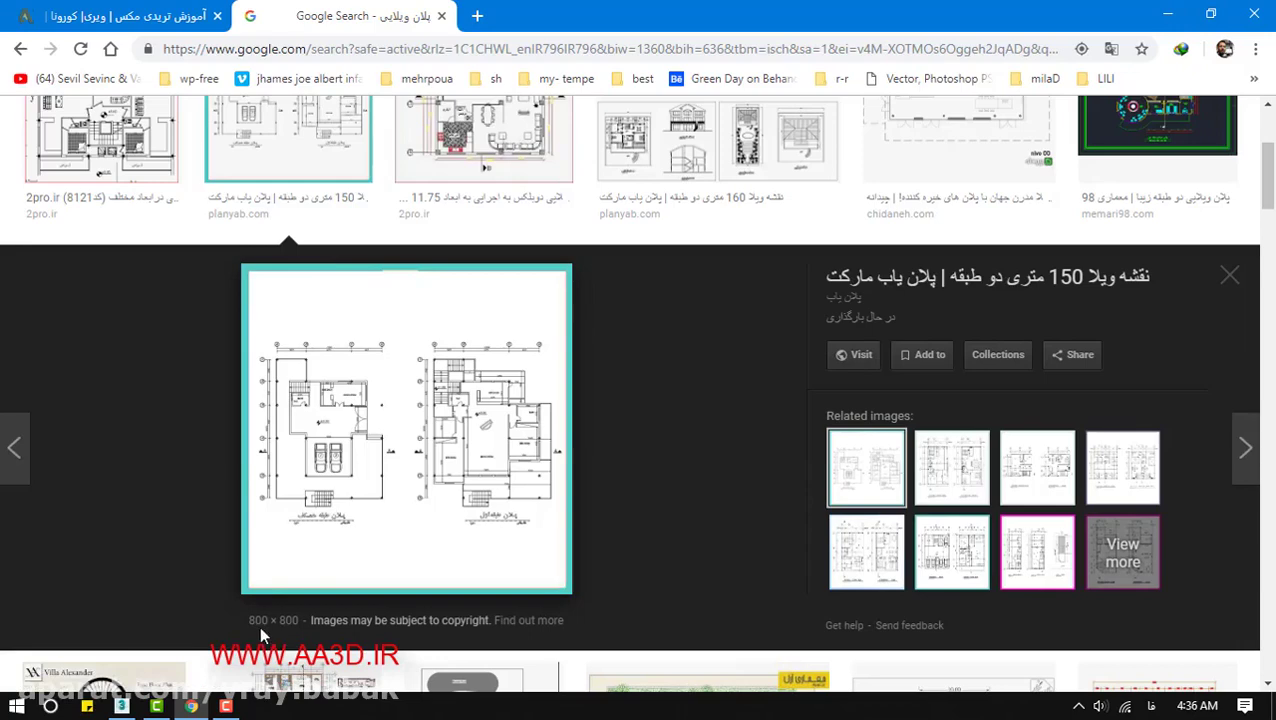
pyautogui.scroll(3, 456, 219)
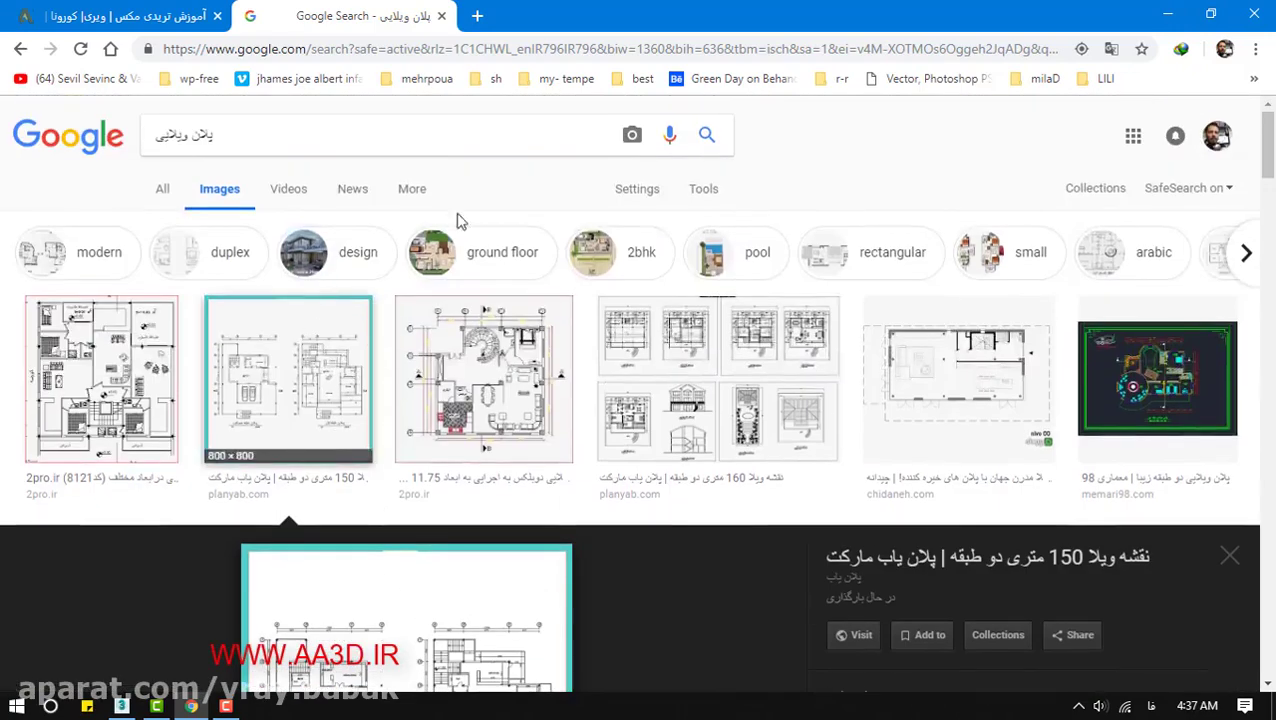
pyautogui.click(188, 224)
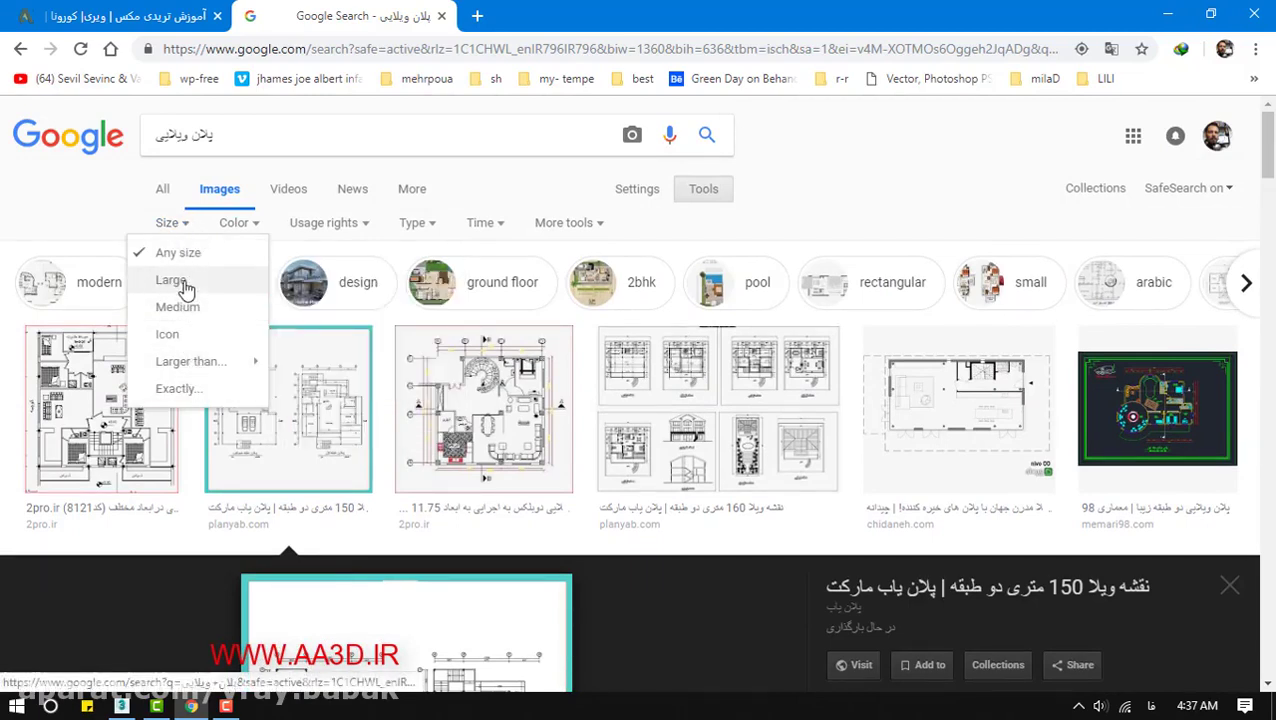
pyautogui.moveTo(205, 363)
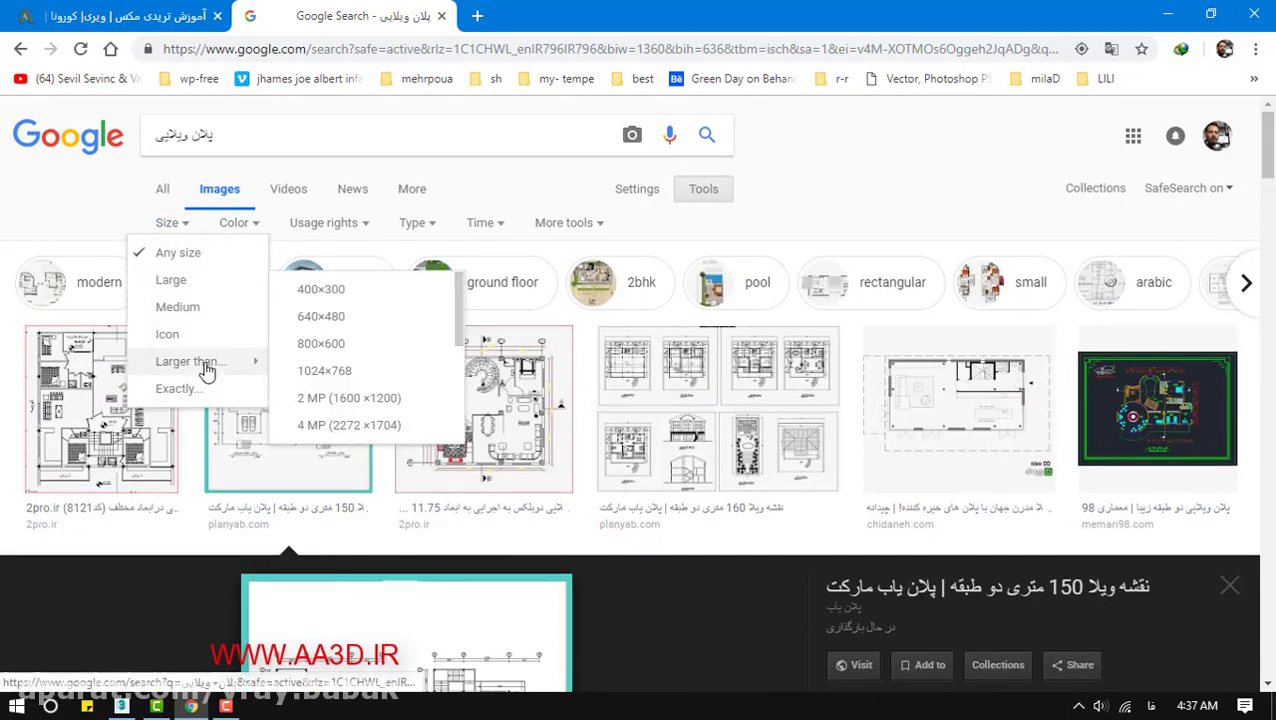
pyautogui.click(342, 398)
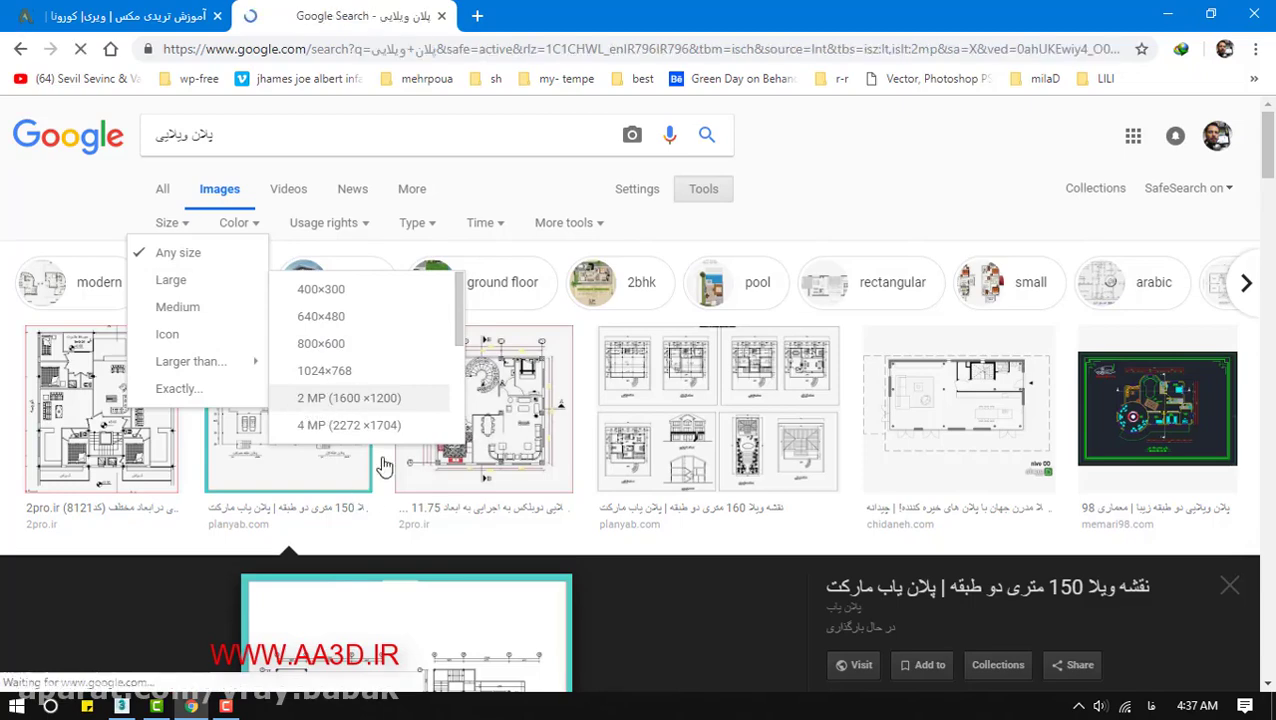
pyautogui.scroll(-2, 160, 465)
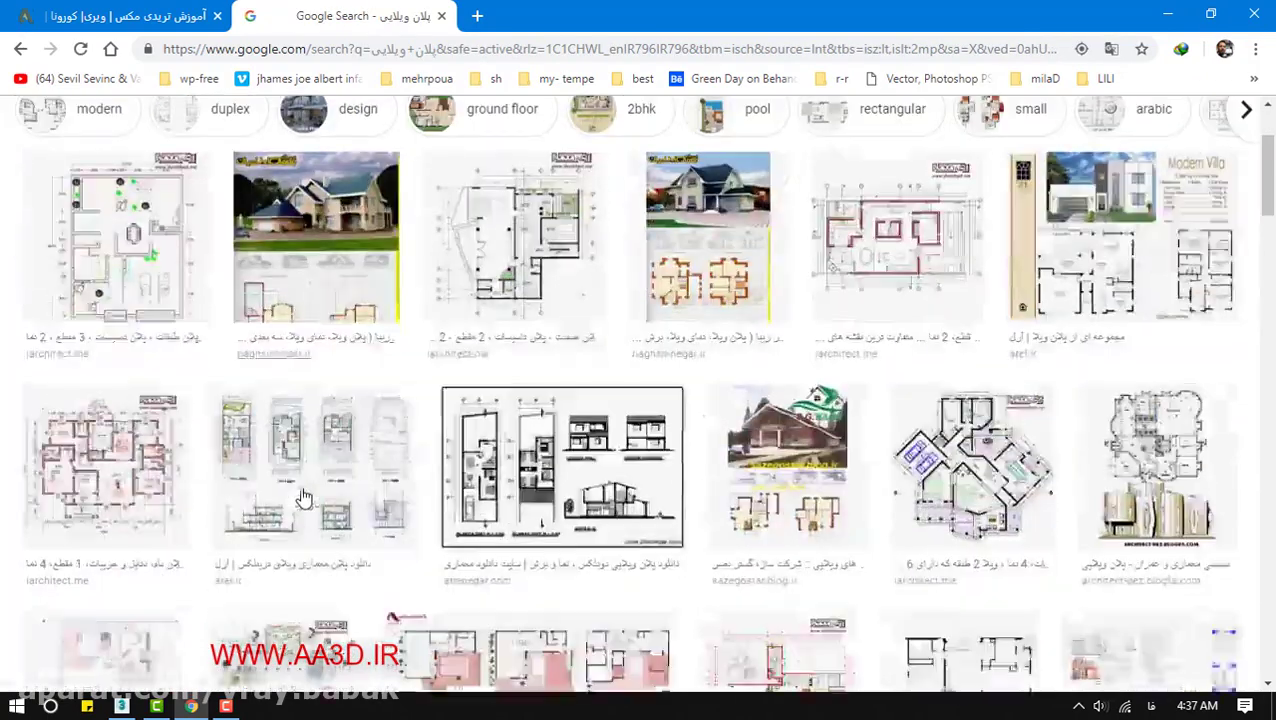
pyautogui.click(140, 230)
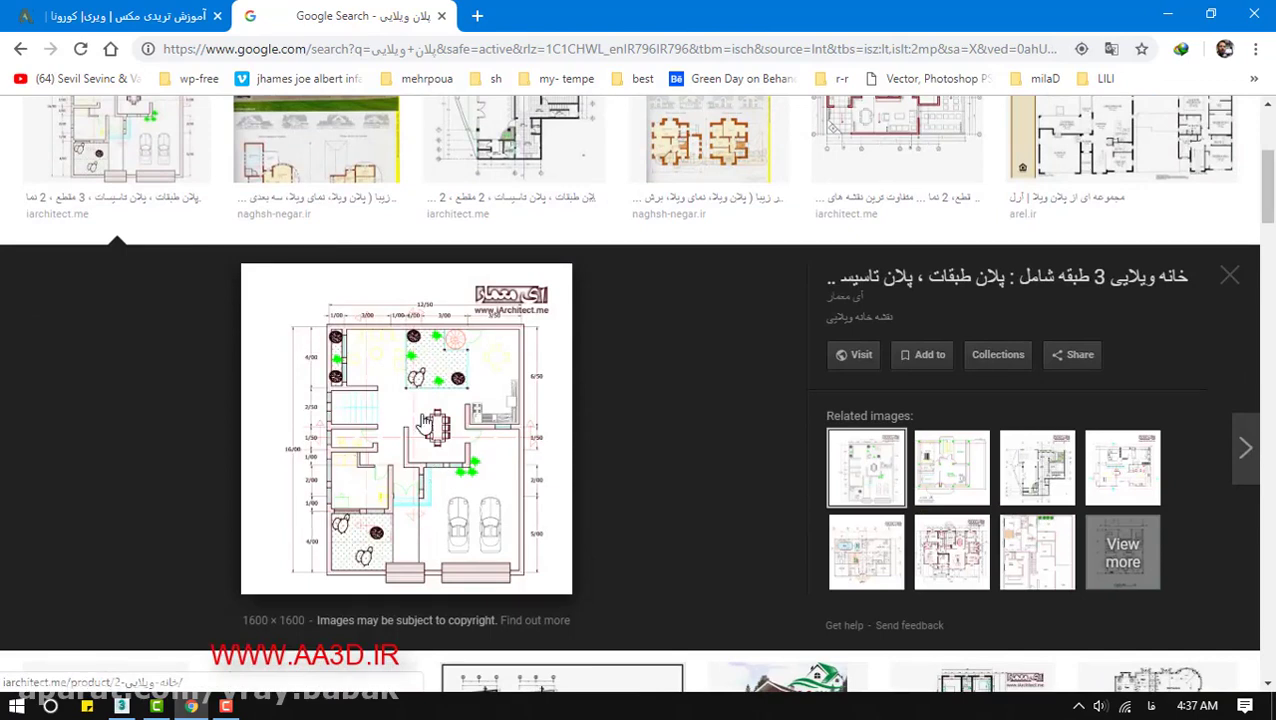
pyautogui.rightClick(452, 436)
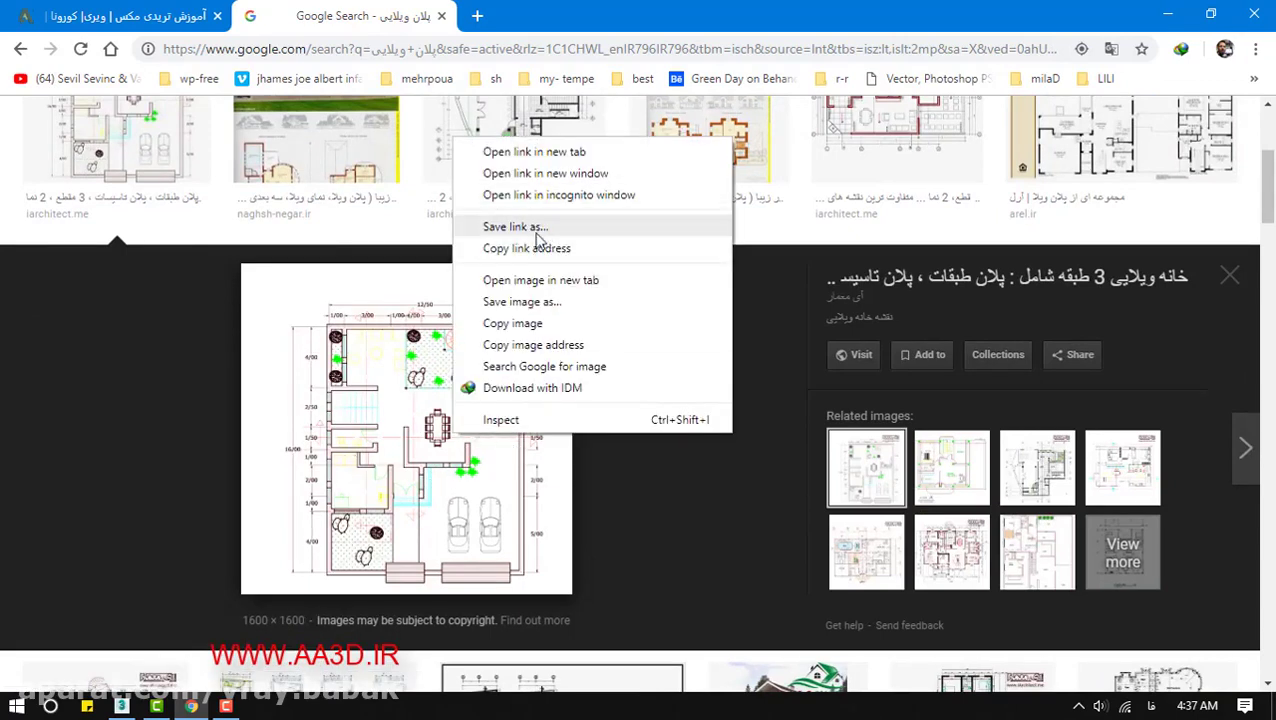
pyautogui.click(530, 173)
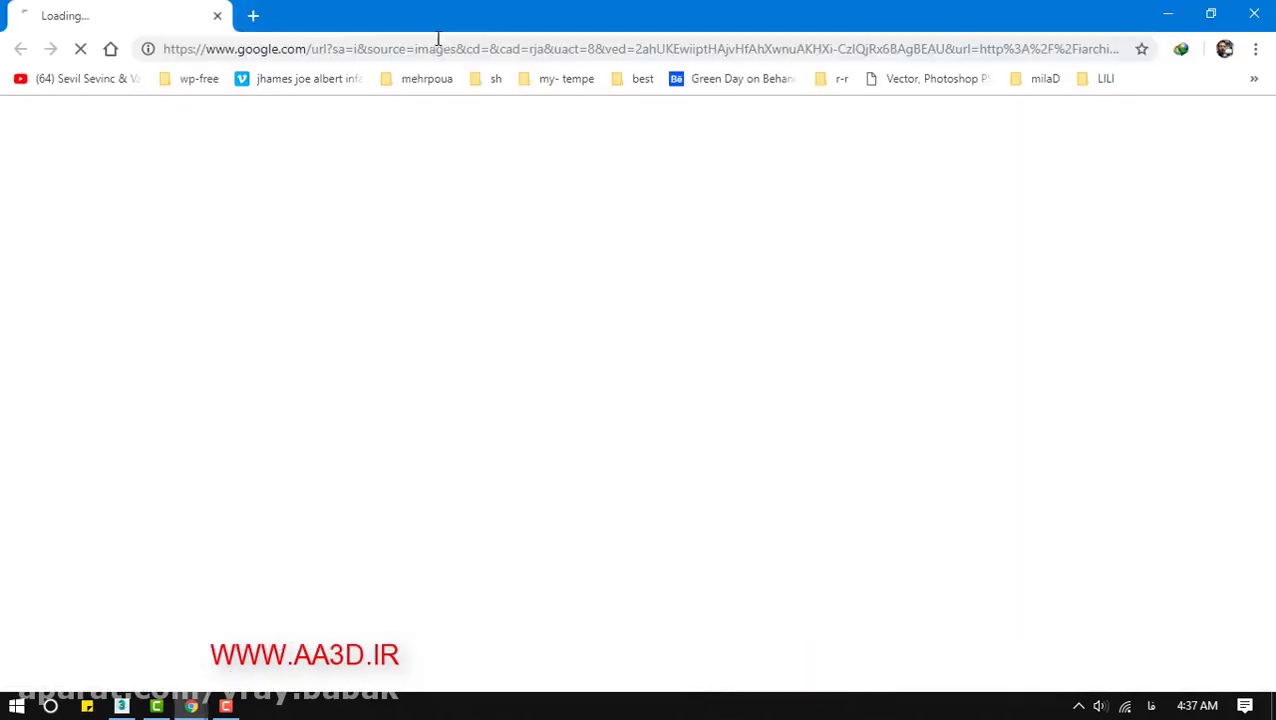
pyautogui.click(1257, 12)
# Open the previewed villa plan image by itself in a new browser tab and show that tab
pyautogui.rightClick(437, 387)
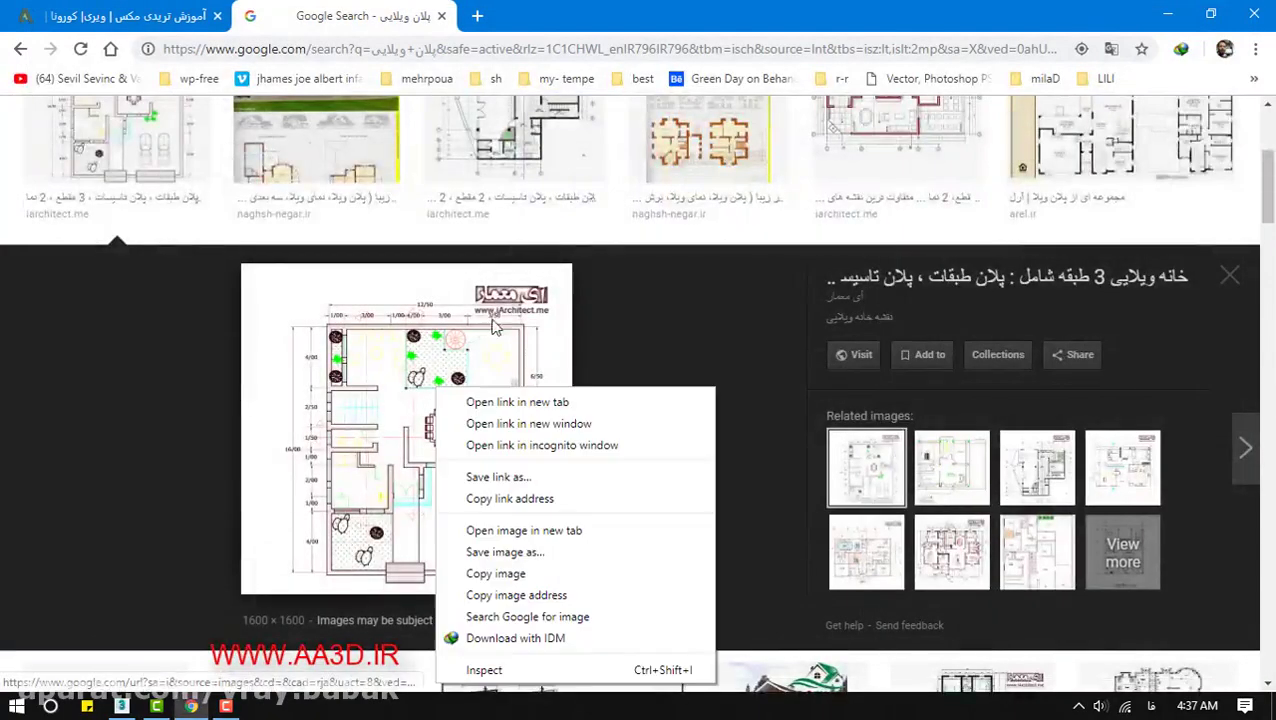
pyautogui.click(502, 531)
pyautogui.click(585, 16)
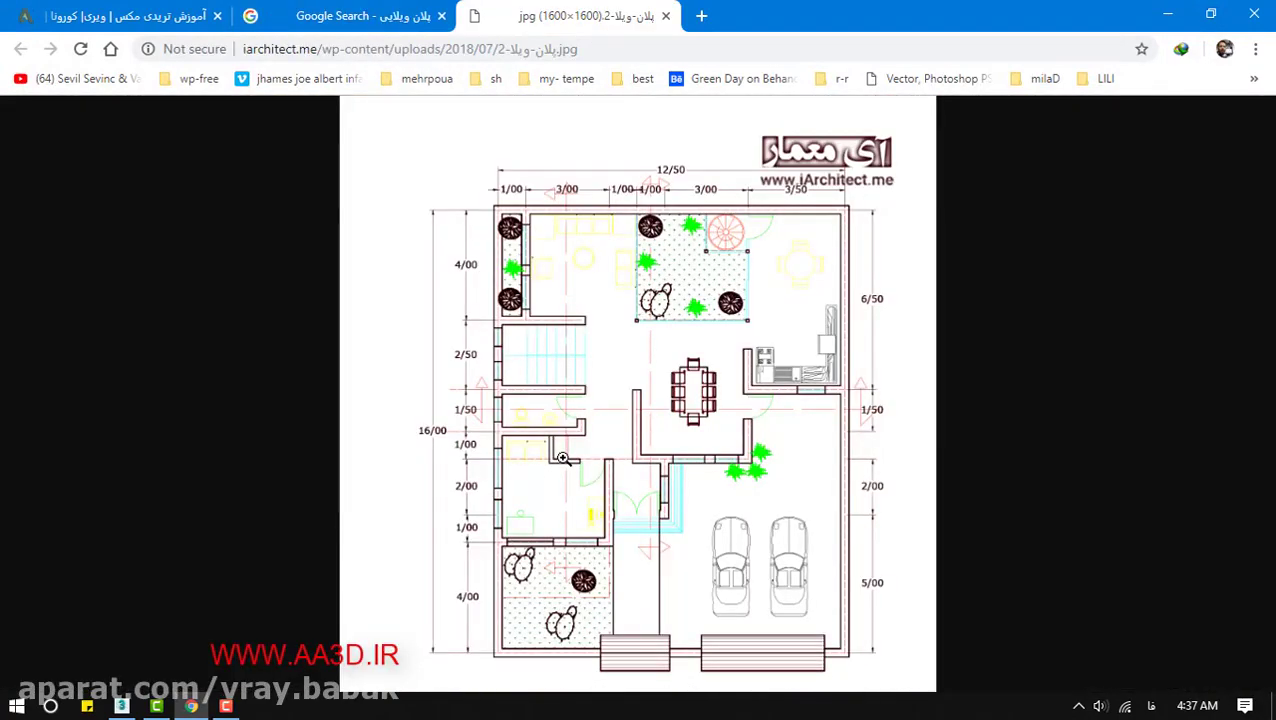
# Examine the villa plan's walls, rooms and dimension labels at full size, then return to the whole image
pyautogui.click(567, 381)
pyautogui.scroll(5, 447, 368)
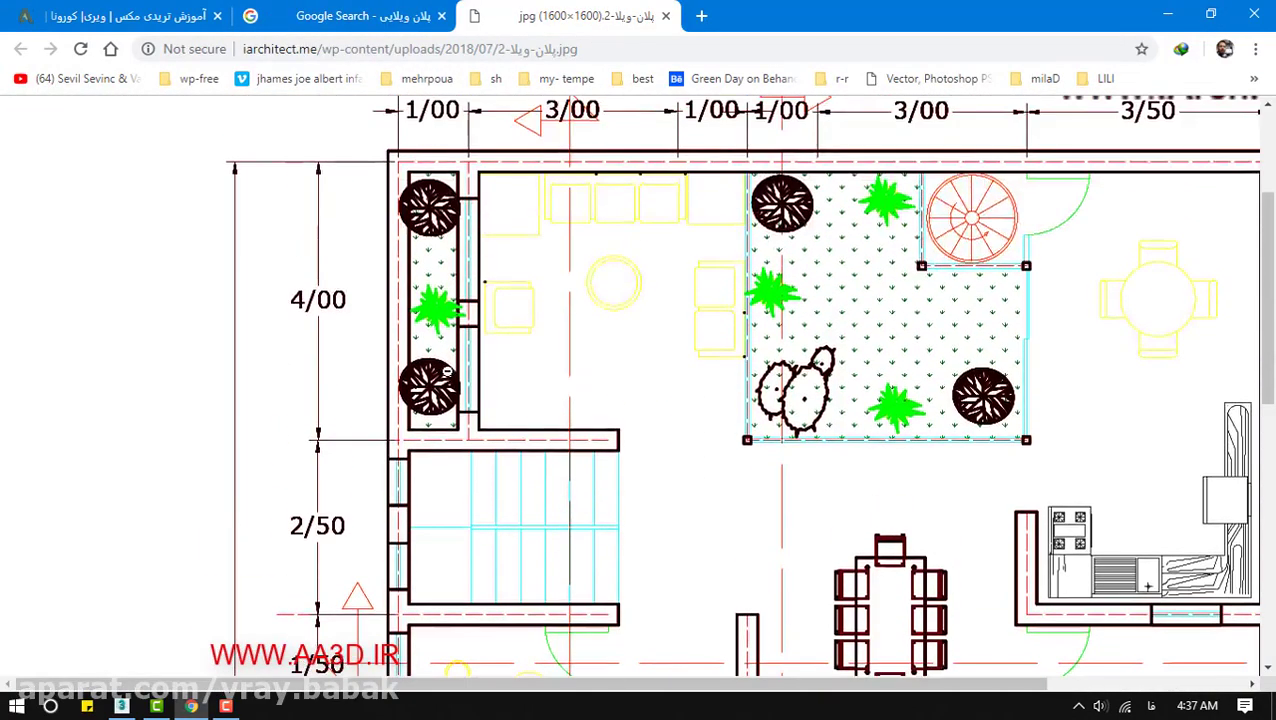
pyautogui.scroll(-1, 529, 424)
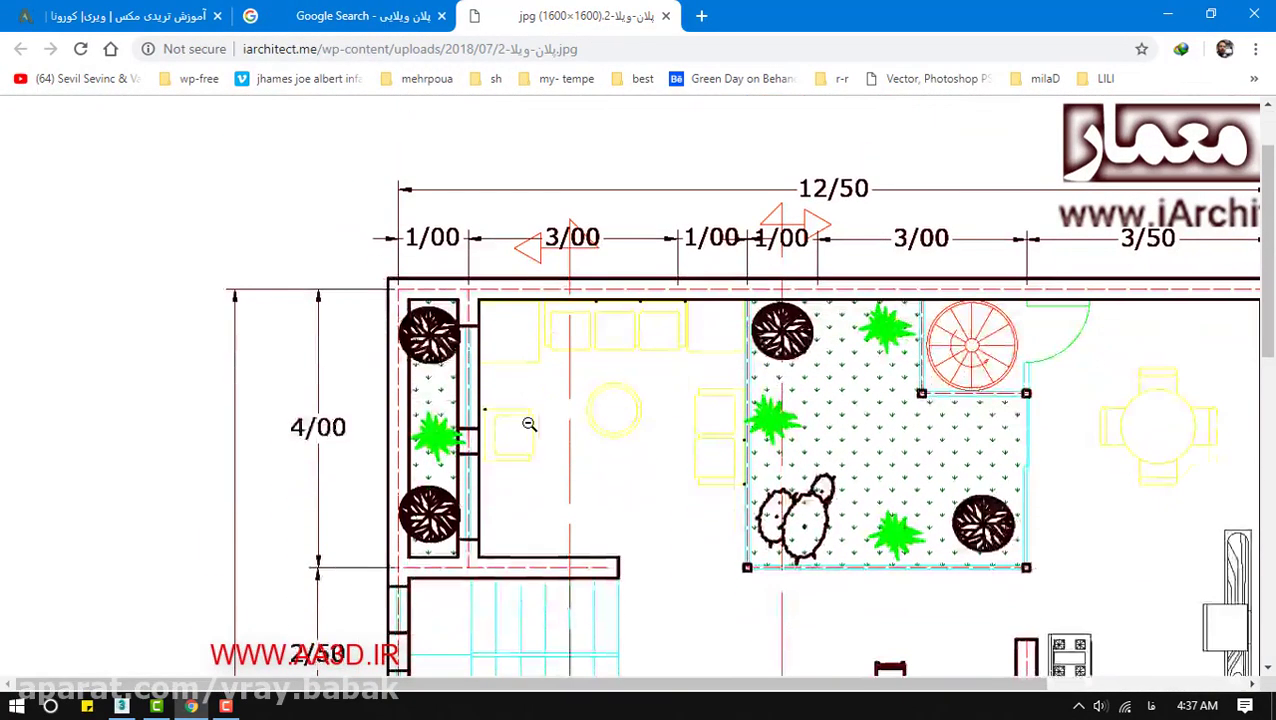
pyautogui.scroll(-2, 894, 423)
pyautogui.keyDown('ctrl'); pyautogui.scroll(-2, 894, 423); pyautogui.keyUp('ctrl')
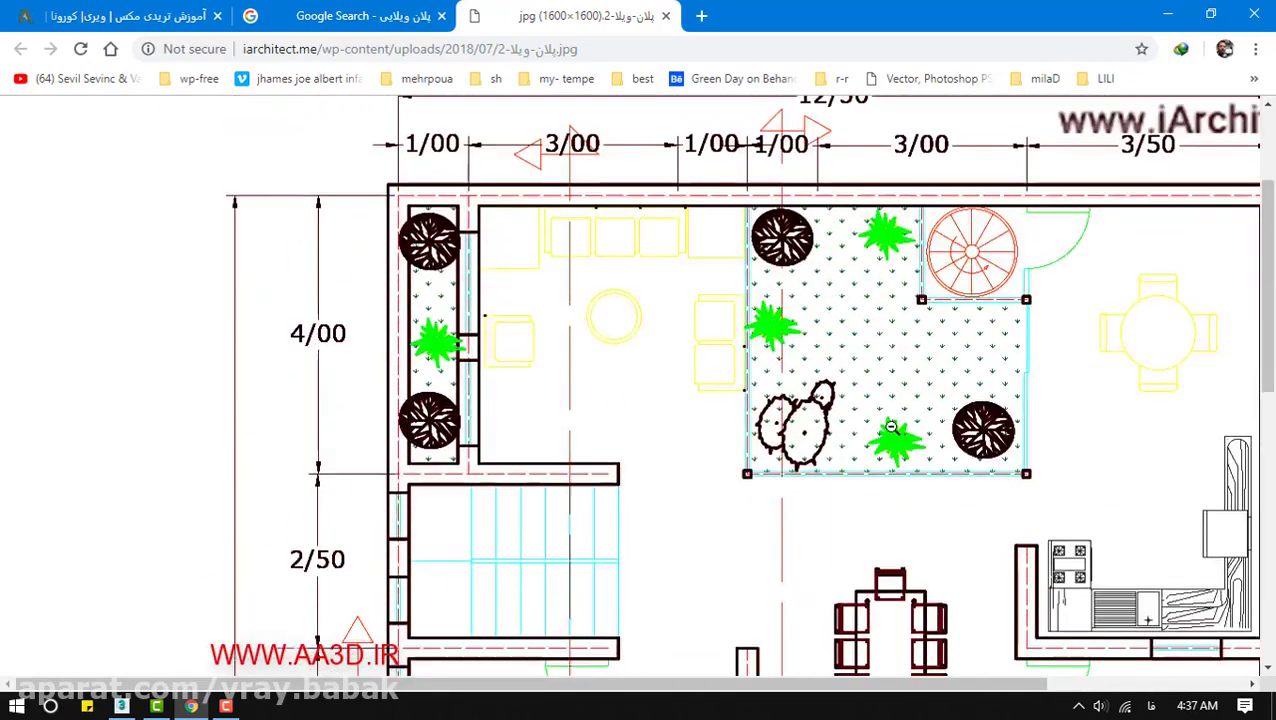
pyautogui.scroll(-5, 600, 439)
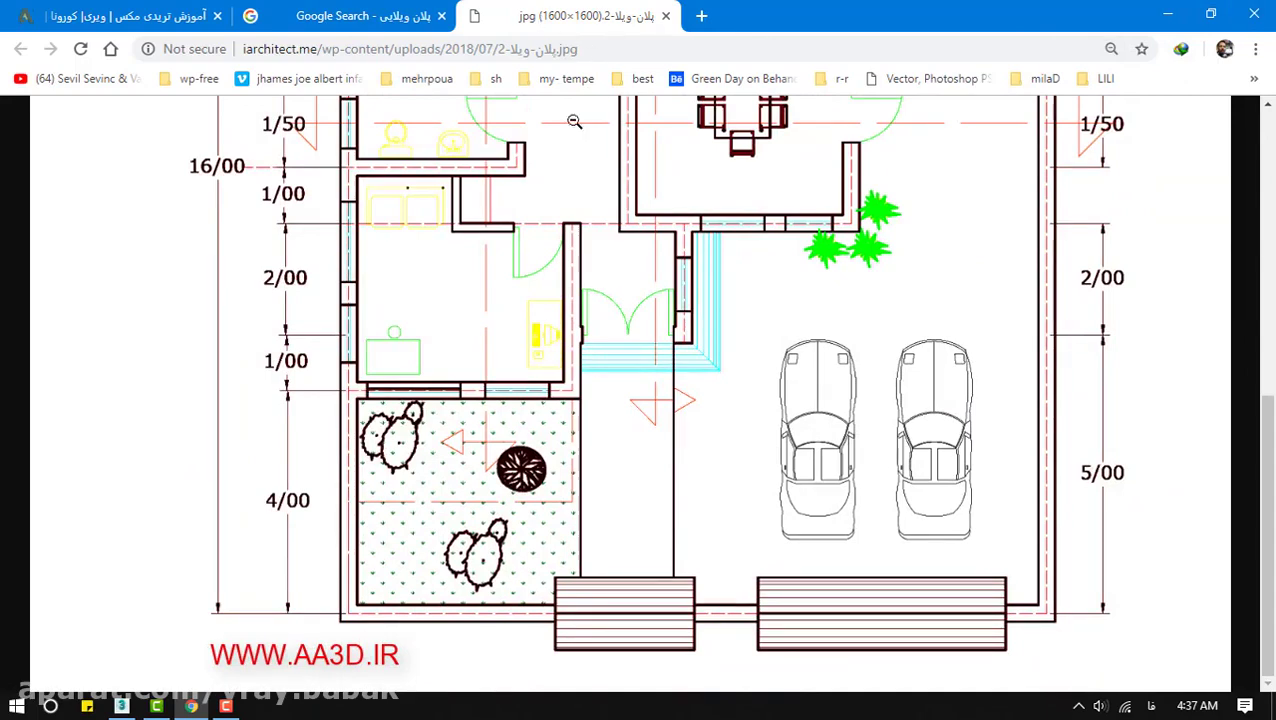
pyautogui.scroll(3, 612, 438)
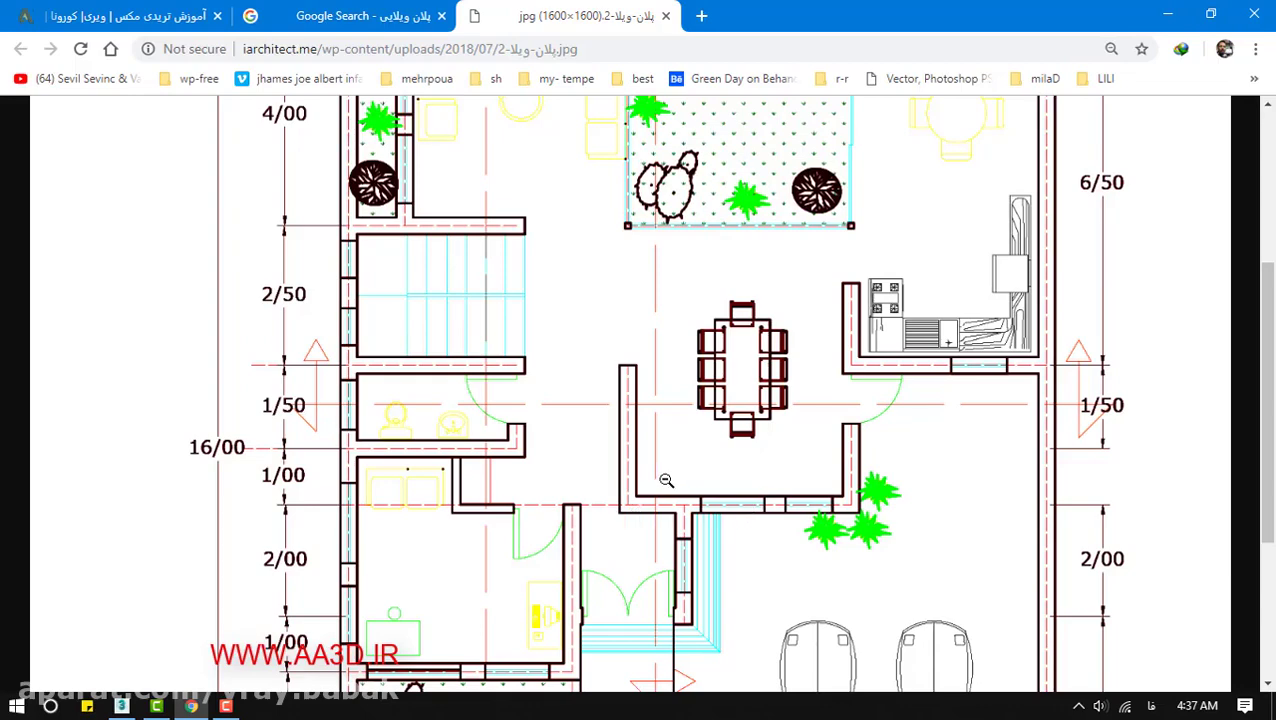
pyautogui.click(620, 478)
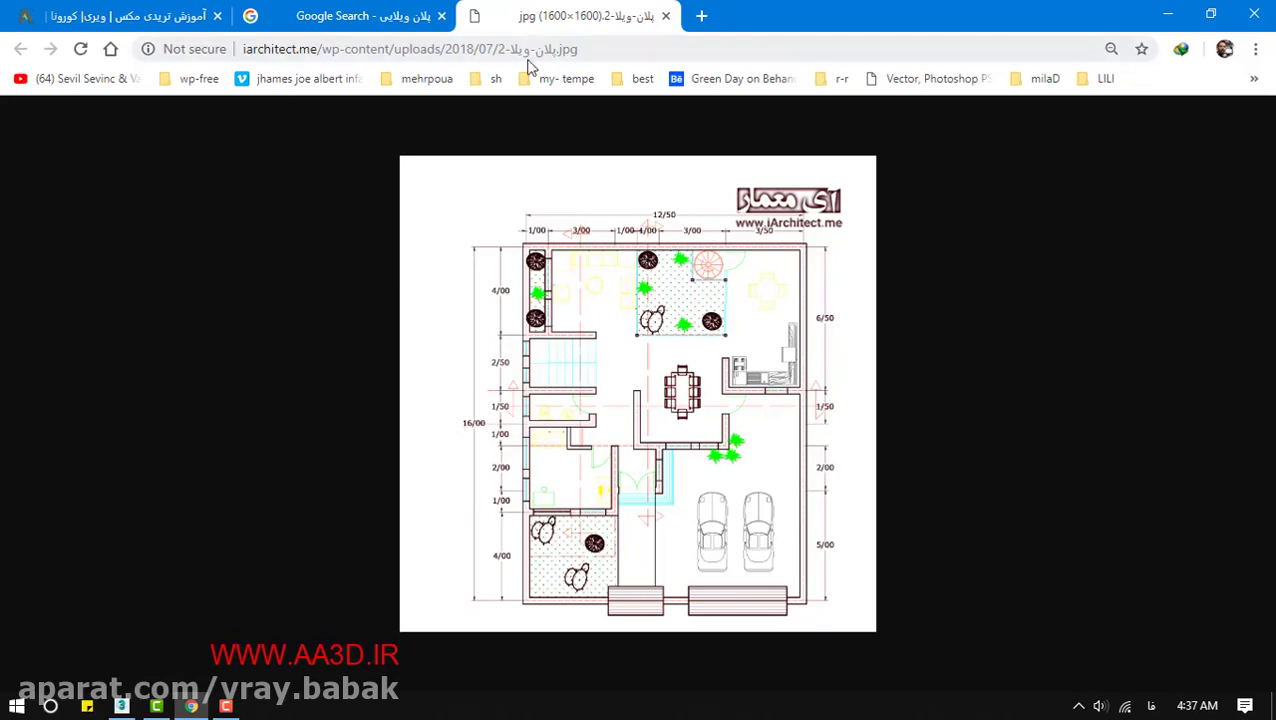
# Save the villa plan image to the Desktop as the JPG file "پلان-ویلا-2.jpg"
pyautogui.rightClick(720, 259)
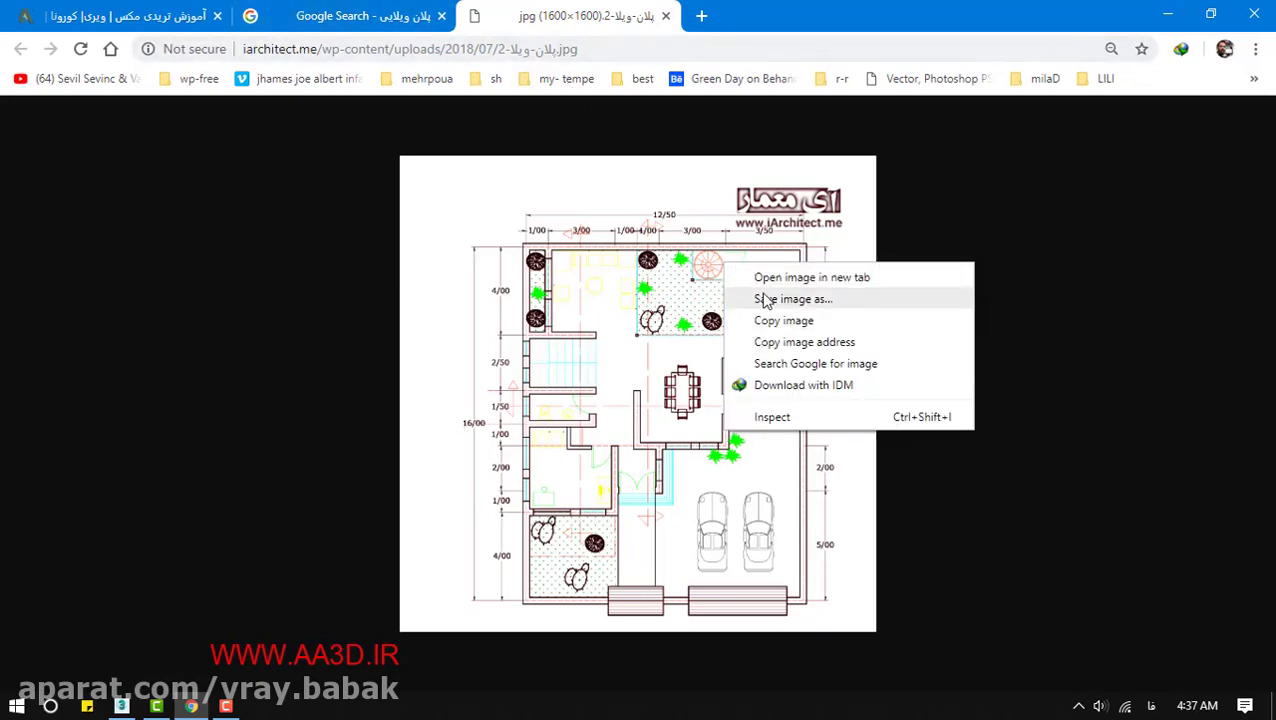
pyautogui.click(766, 297)
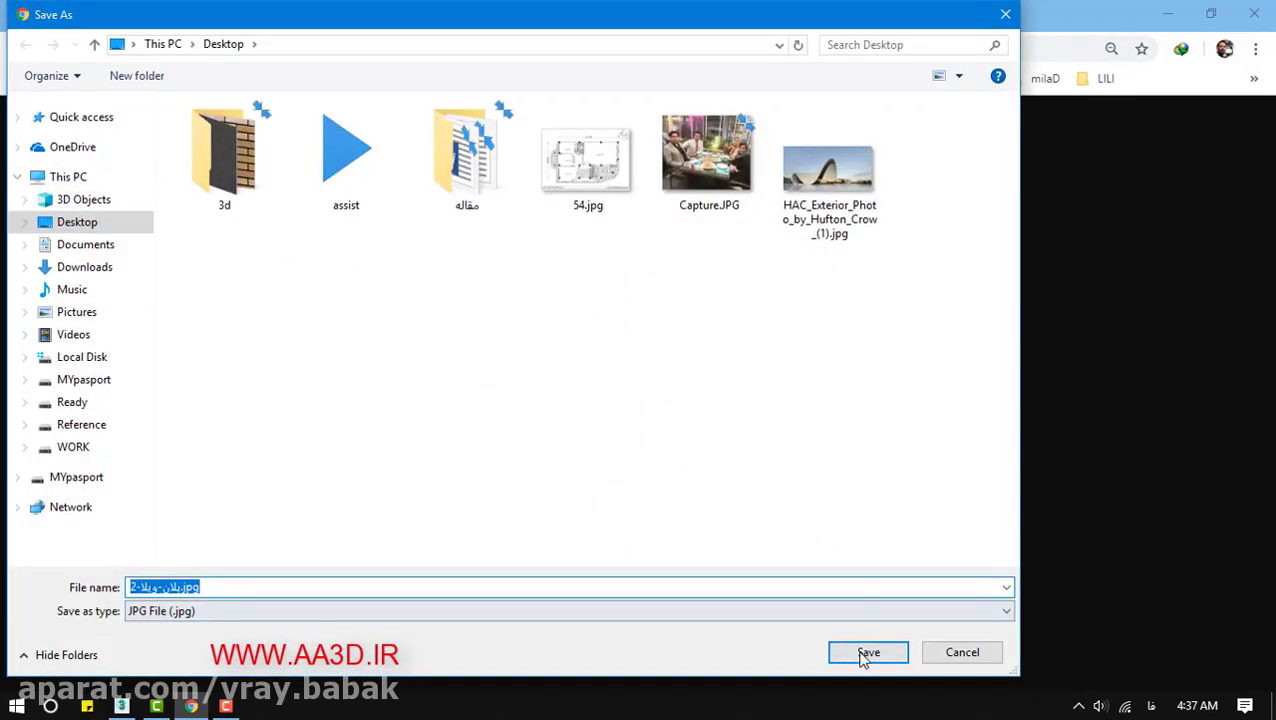
pyautogui.click(866, 652)
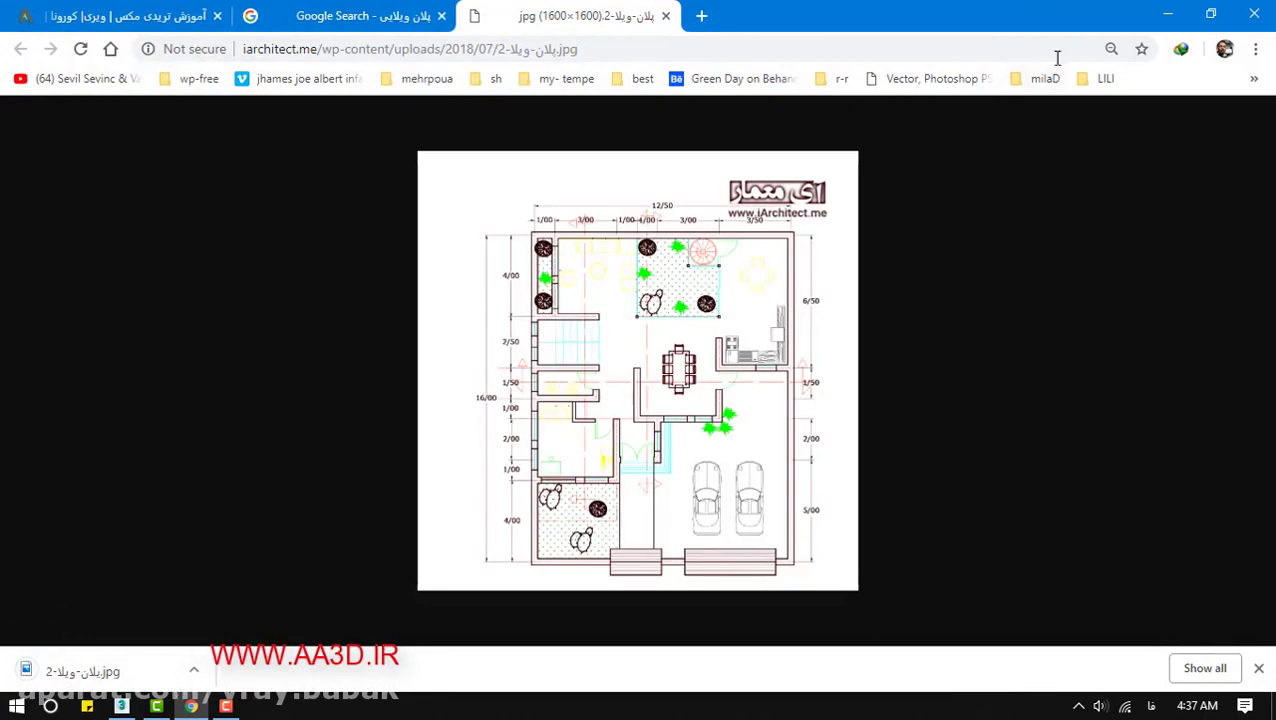
# Switch back to 3ds Max and create a plane in the Top view, about 231722 cm long and 303129 cm wide
pyautogui.click(1167, 14)
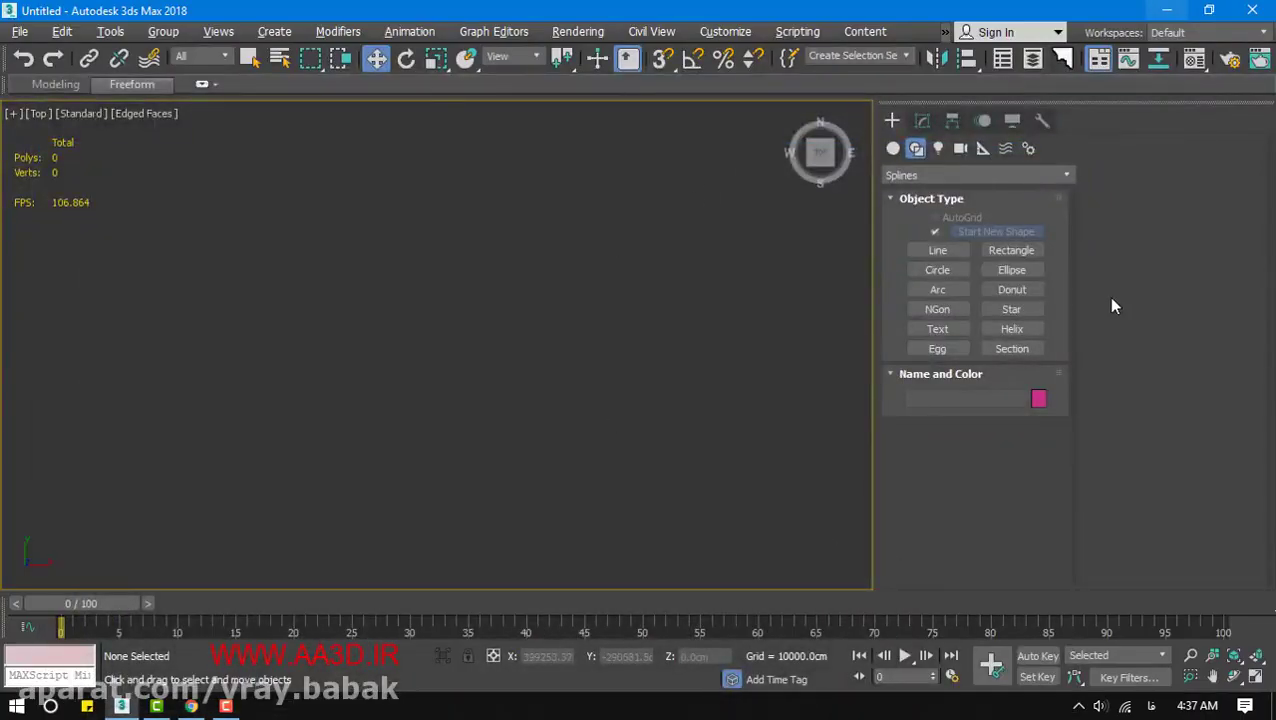
pyautogui.click(895, 148)
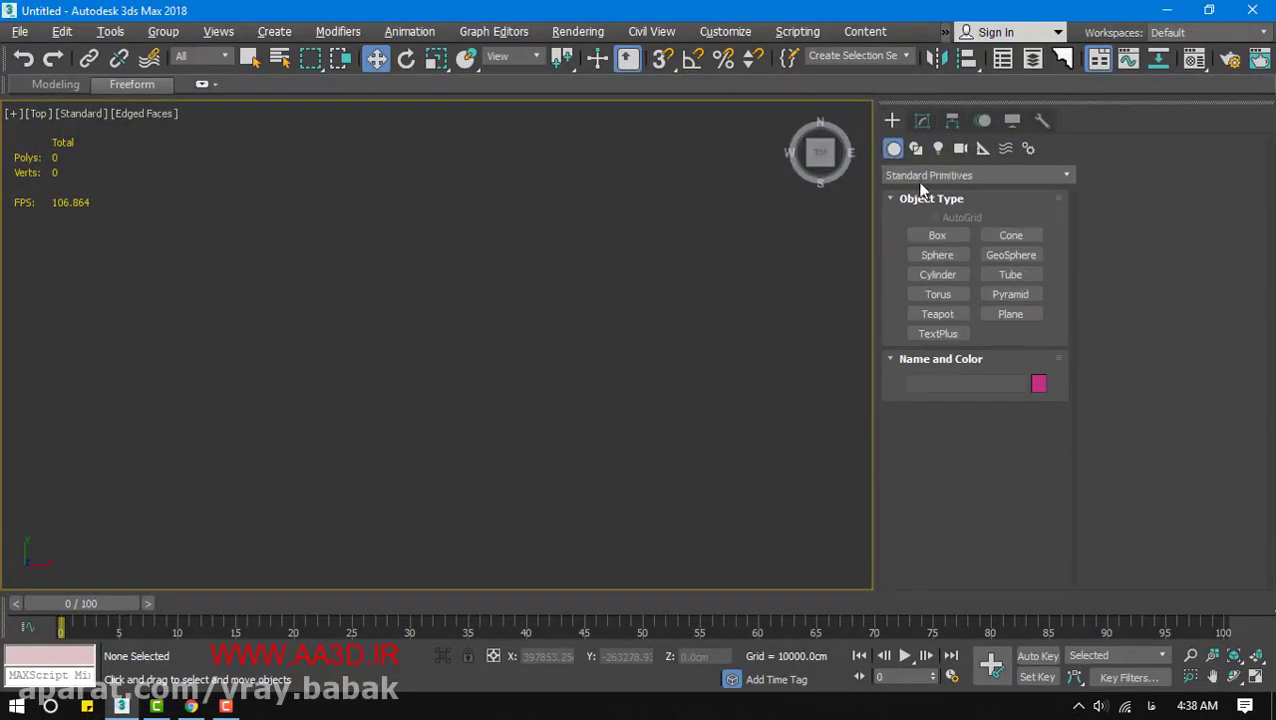
pyautogui.click(1010, 314)
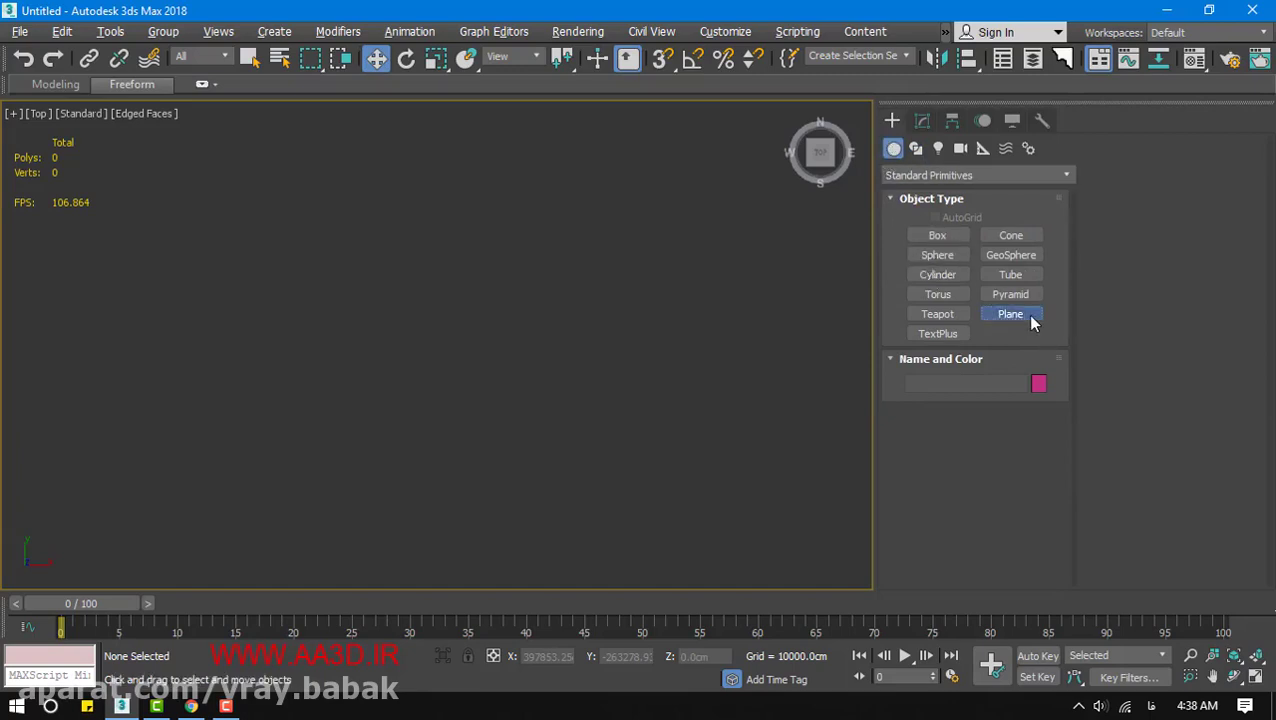
pyautogui.moveTo(703, 224); pyautogui.dragTo(296, 535)
pyautogui.moveTo(370, 451); pyautogui.dragTo(401, 410, button='middle')
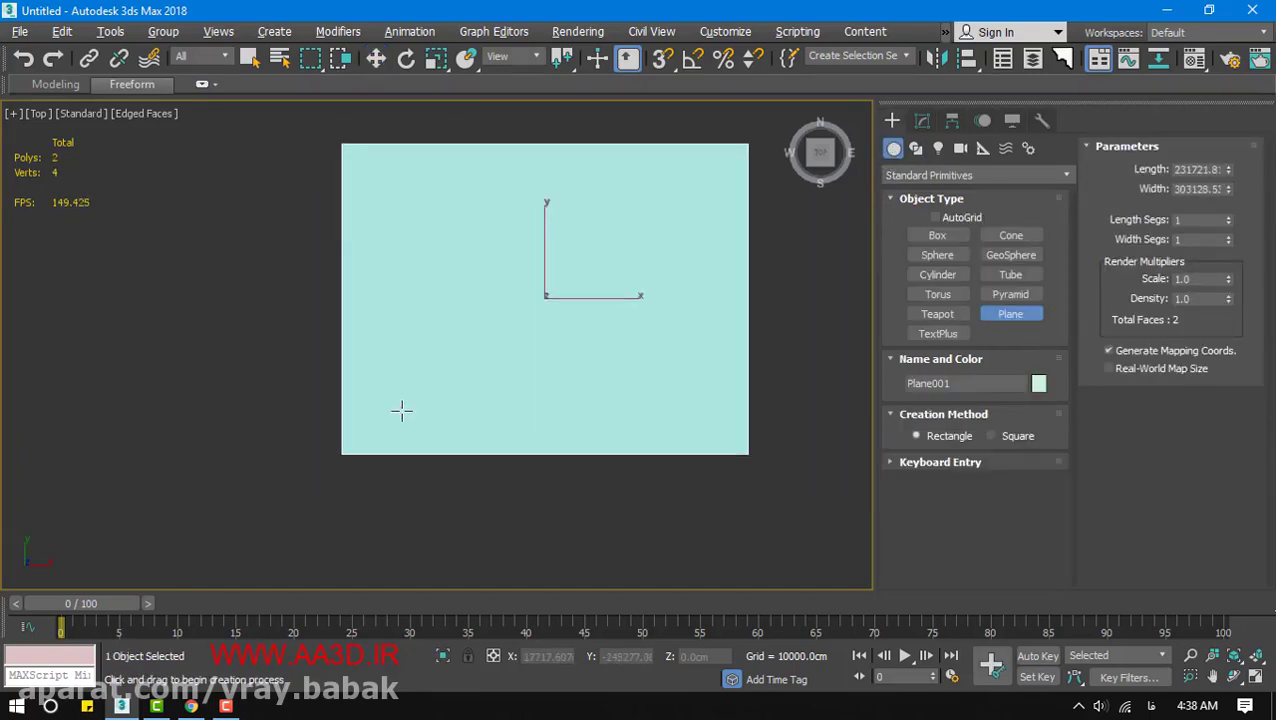
# Switch to the Windows desktop and check the saved villa plan image's pixel dimensions in its file property details
pyautogui.press('super+d')
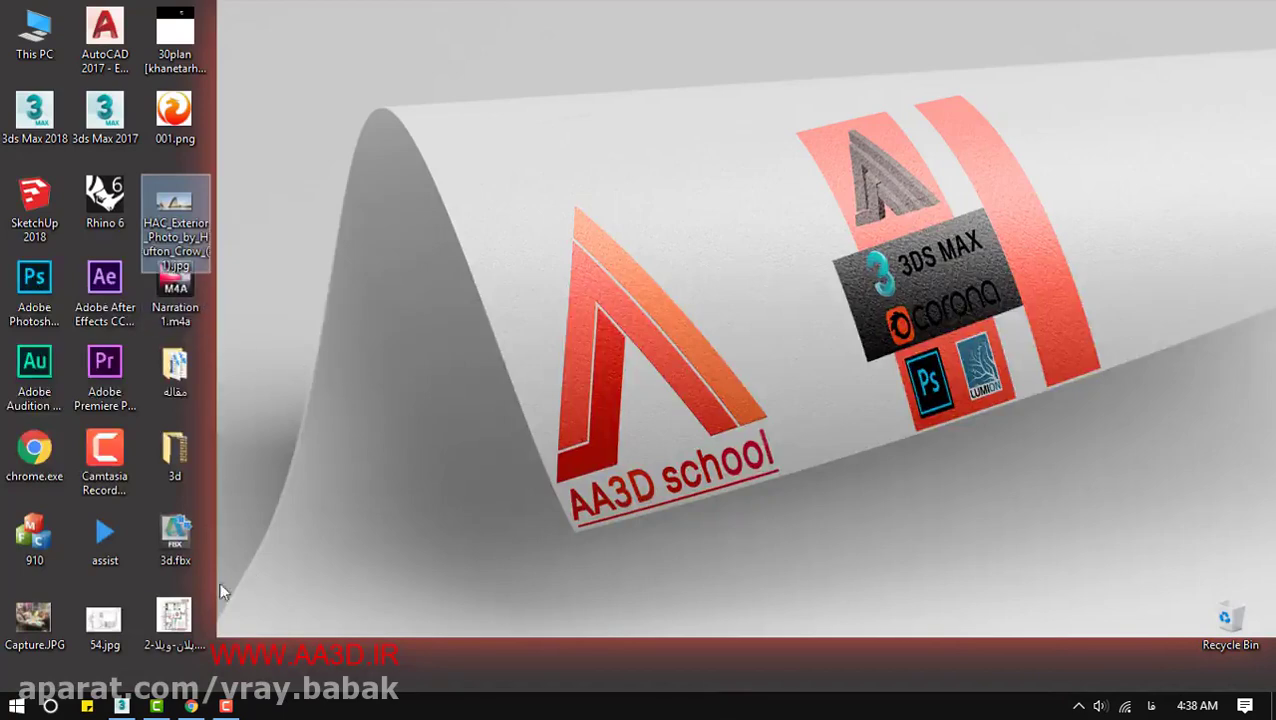
pyautogui.click(175, 625)
pyautogui.rightClick(175, 625)
pyautogui.click(191, 674)
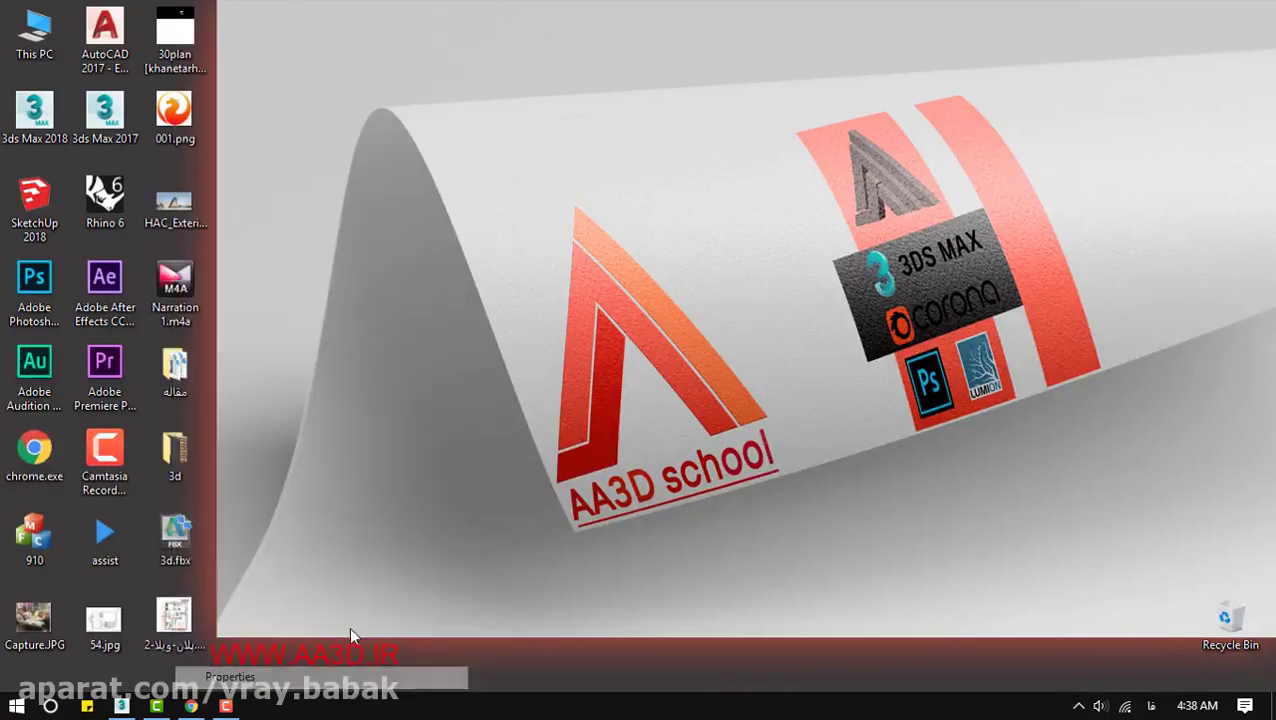
pyautogui.moveTo(290, 219); pyautogui.dragTo(518, 98)
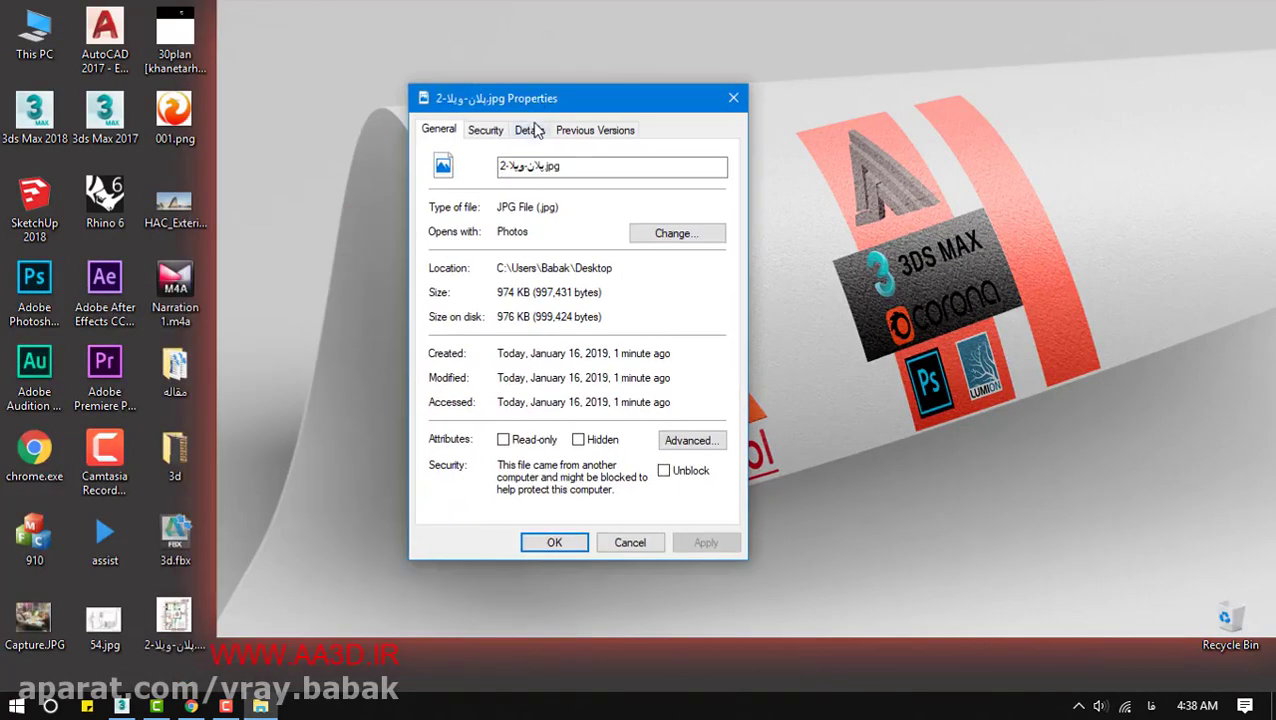
pyautogui.click(530, 130)
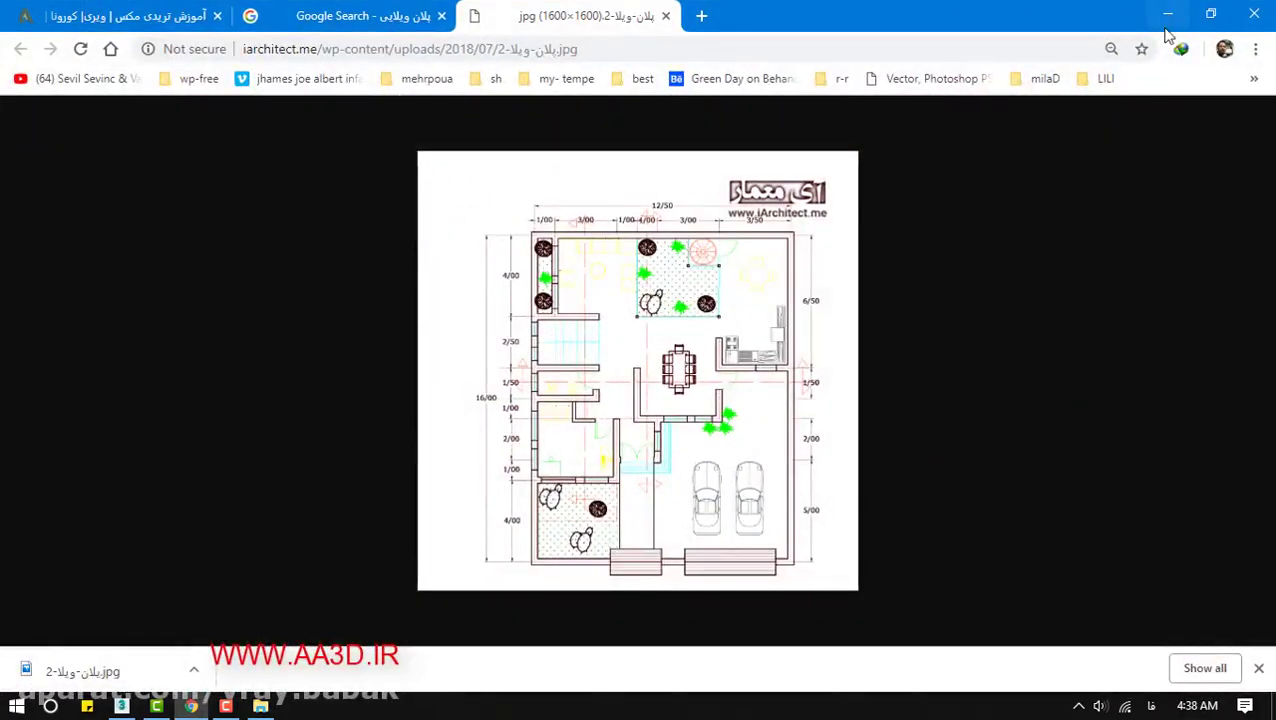
pyautogui.click(1167, 14)
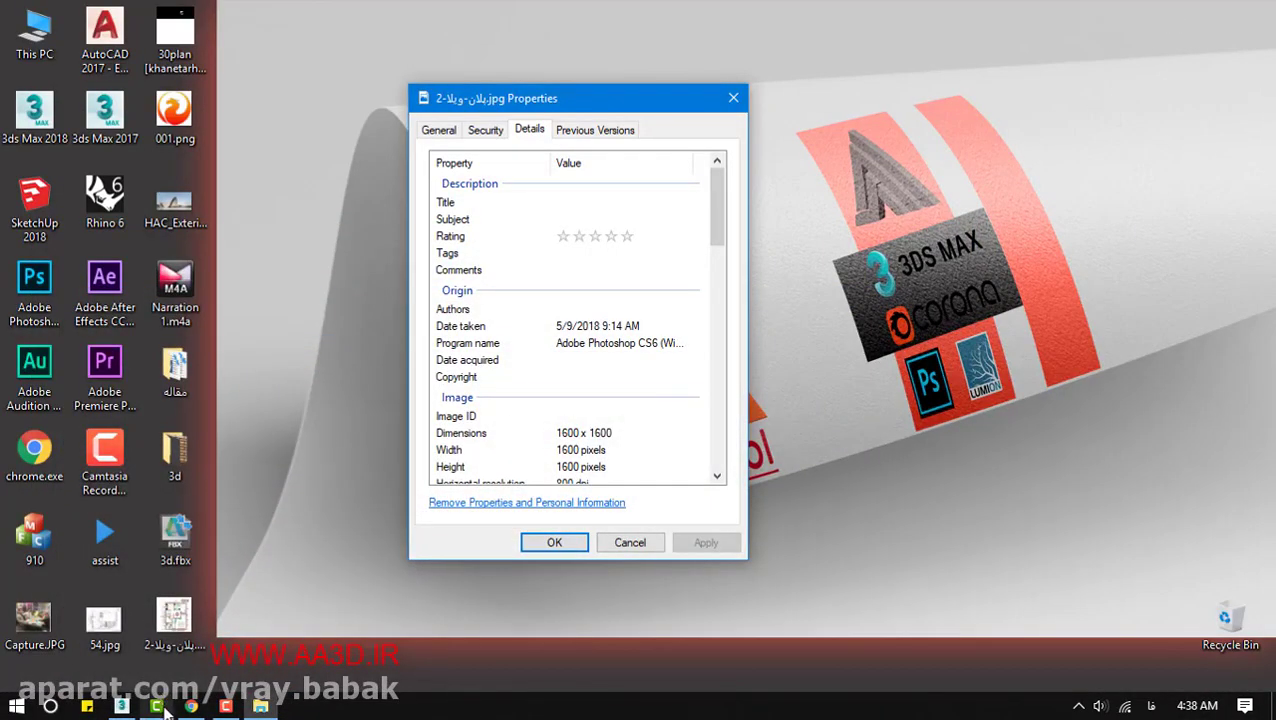
# Switch back to 3ds Max, move its window aside to expose the desktop icons, and reset the scene without saving changes
pyautogui.click(121, 706)
pyautogui.moveTo(770, 22); pyautogui.dragTo(960, 77)
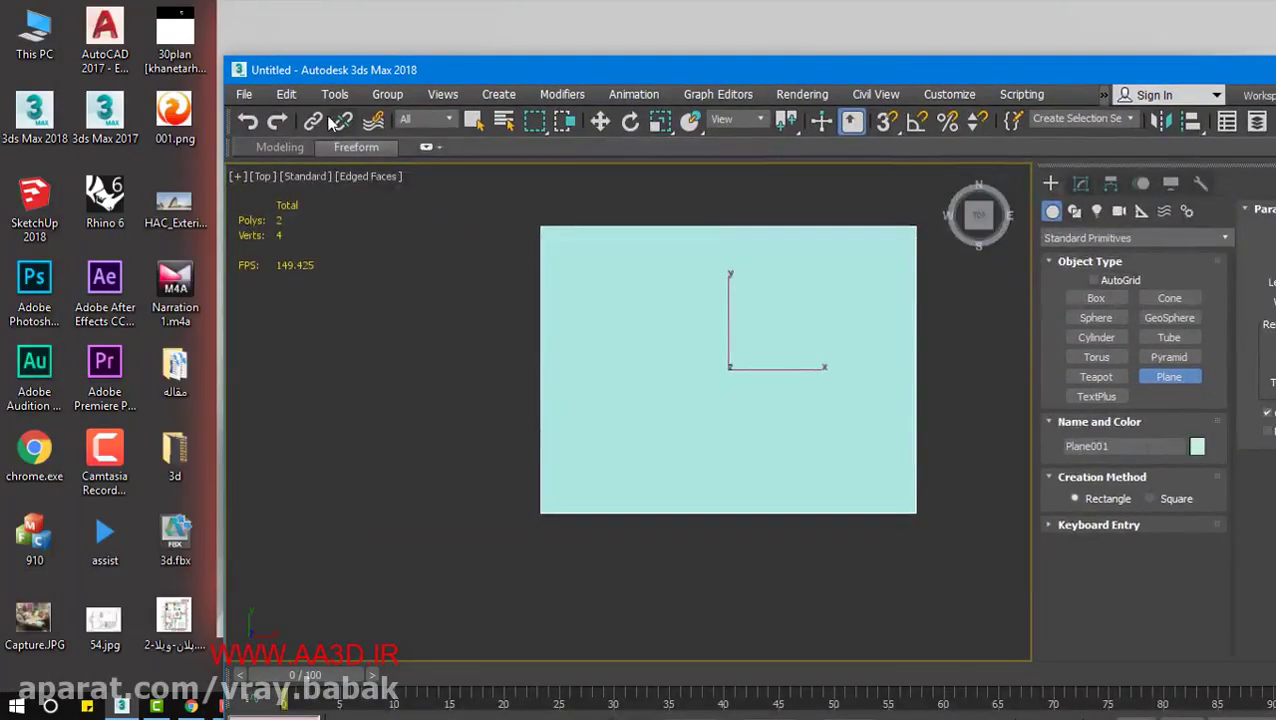
pyautogui.click(246, 96)
pyautogui.click(273, 152)
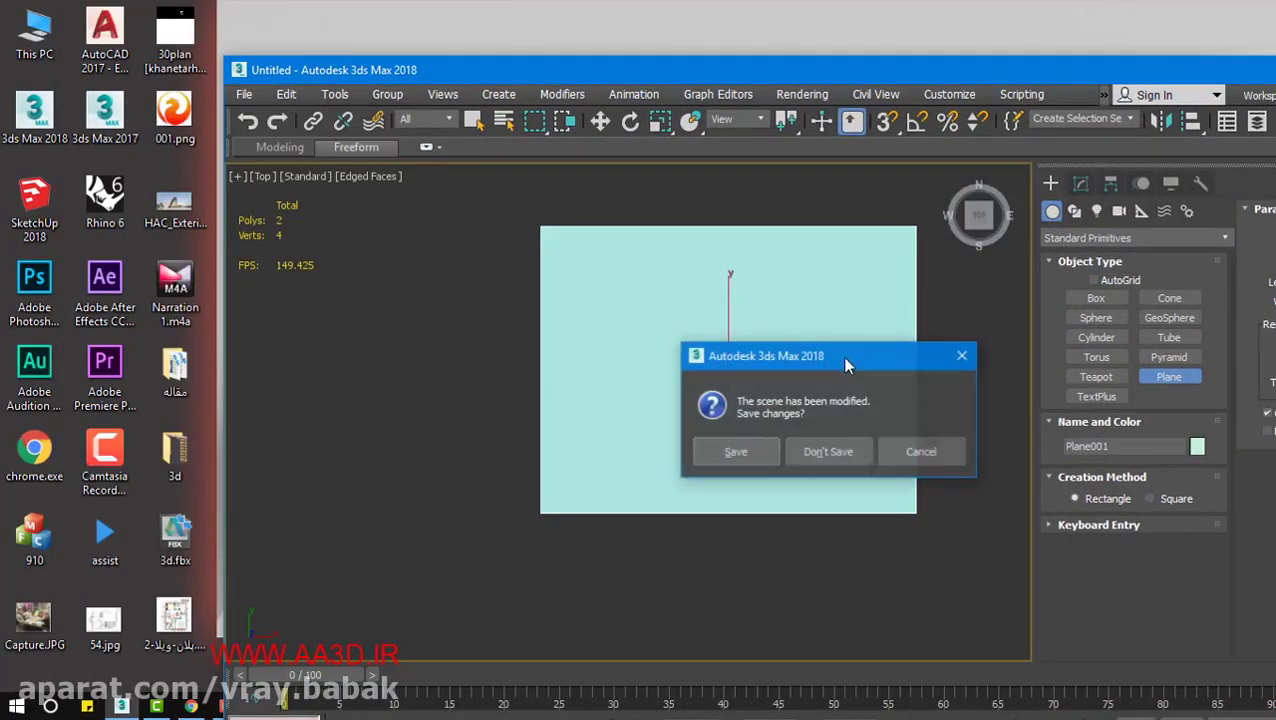
pyautogui.click(828, 451)
pyautogui.click(790, 456)
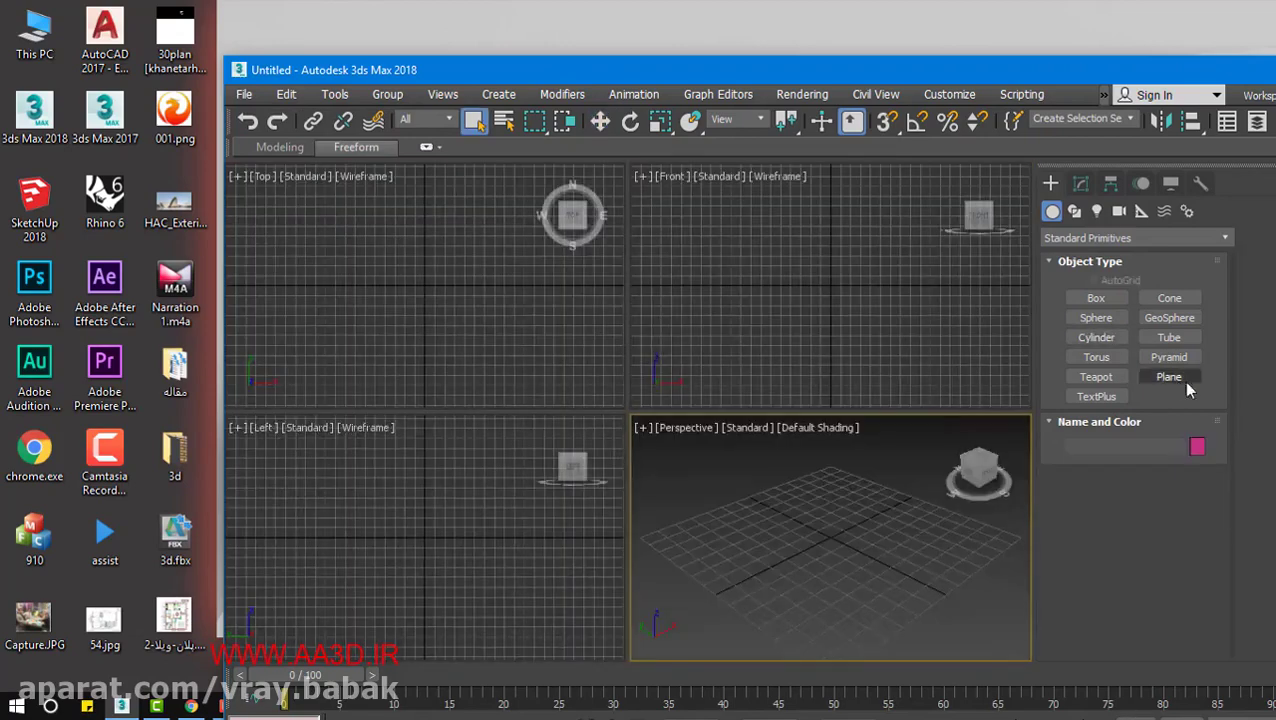
# Create a plane about 355 cm long and 561 cm wide in the maximized Top view and display it shaded
pyautogui.click(1169, 382)
pyautogui.rightClick(433, 302)
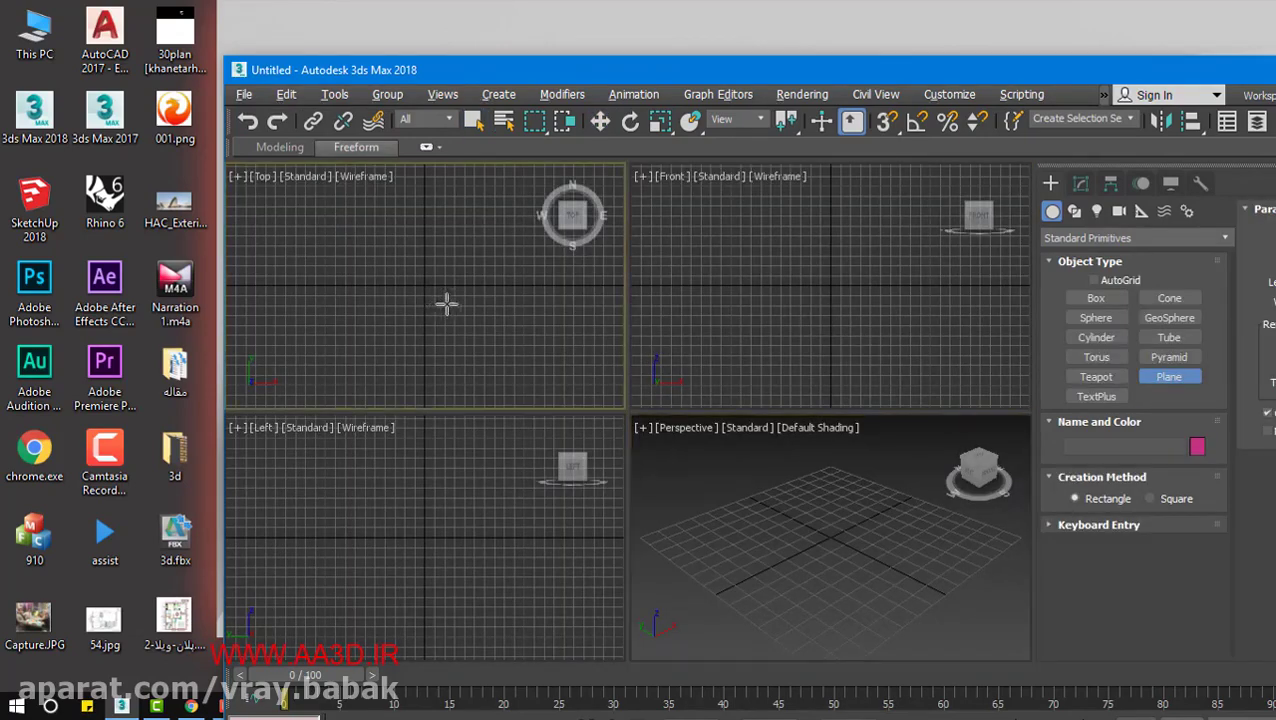
pyautogui.hotkey('alt', 'w')
pyautogui.moveTo(486, 319); pyautogui.dragTo(655, 308, button='middle')
pyautogui.scroll(-4, 515, 361)
pyautogui.moveTo(515, 361); pyautogui.dragTo(397, 297, button='middle')
pyautogui.moveTo(373, 262); pyautogui.dragTo(869, 575)
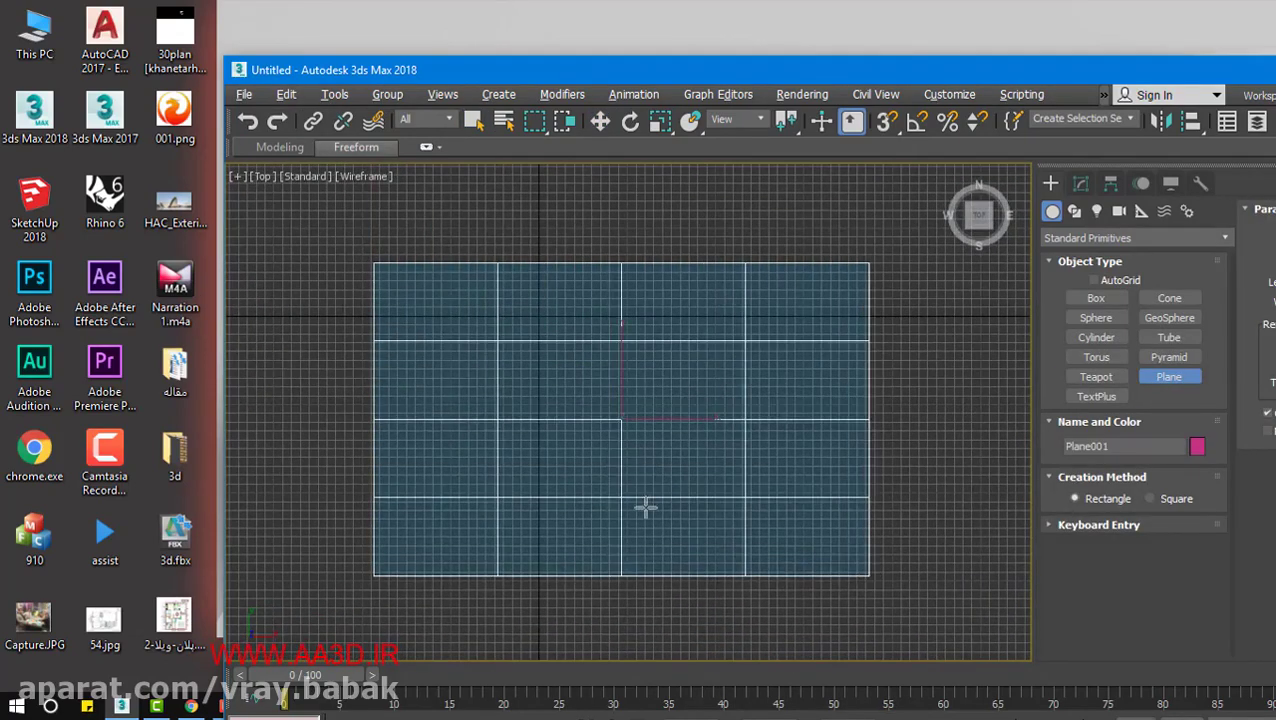
pyautogui.moveTo(622, 491)
pyautogui.mouseDown(button='middle')
pyautogui.moveTo(629, 440)
pyautogui.moveTo(684, 364)
pyautogui.mouseUp(button='middle')
pyautogui.press('F3')
pyautogui.click(475, 121)
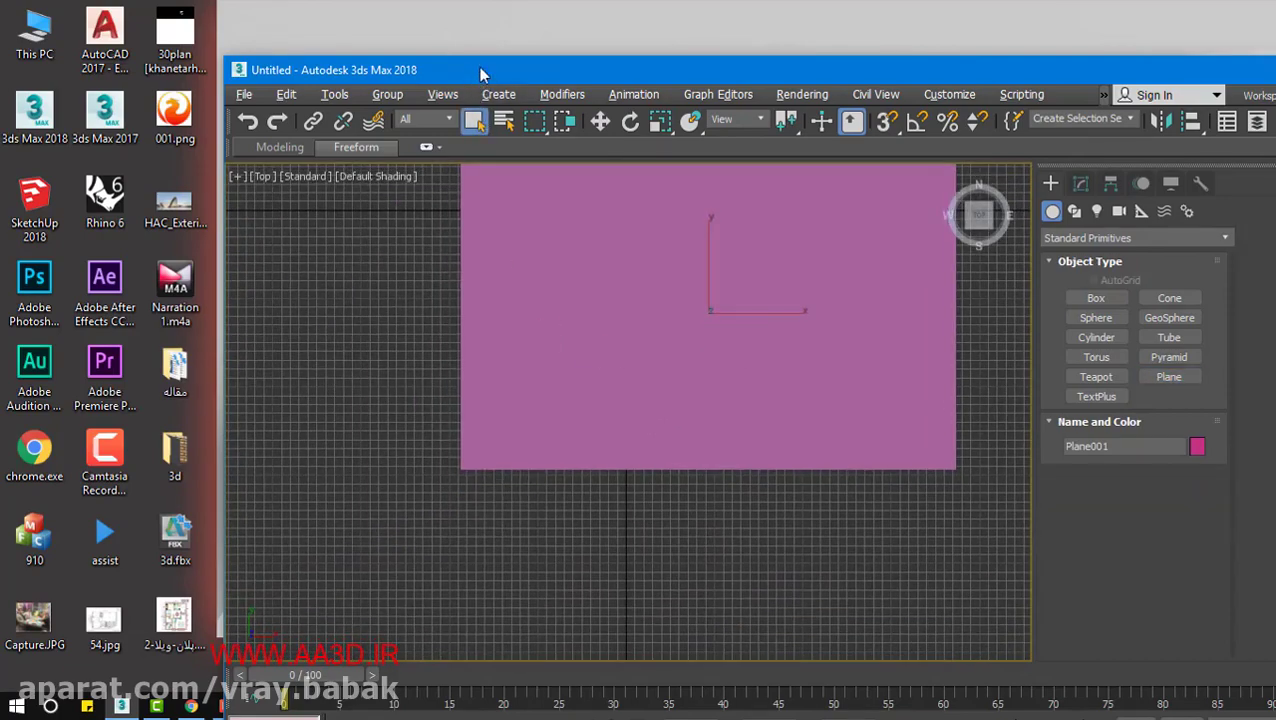
# Apply the villa plan image from the desktop to the plane as its texture and maximize the 3ds Max window
pyautogui.moveTo(478, 68)
pyautogui.mouseDown()
pyautogui.moveTo(581, 40)
pyautogui.moveTo(530, 50)
pyautogui.mouseUp()
pyautogui.moveTo(174, 615); pyautogui.dragTo(665, 335)
pyautogui.doubleClick(790, 43)
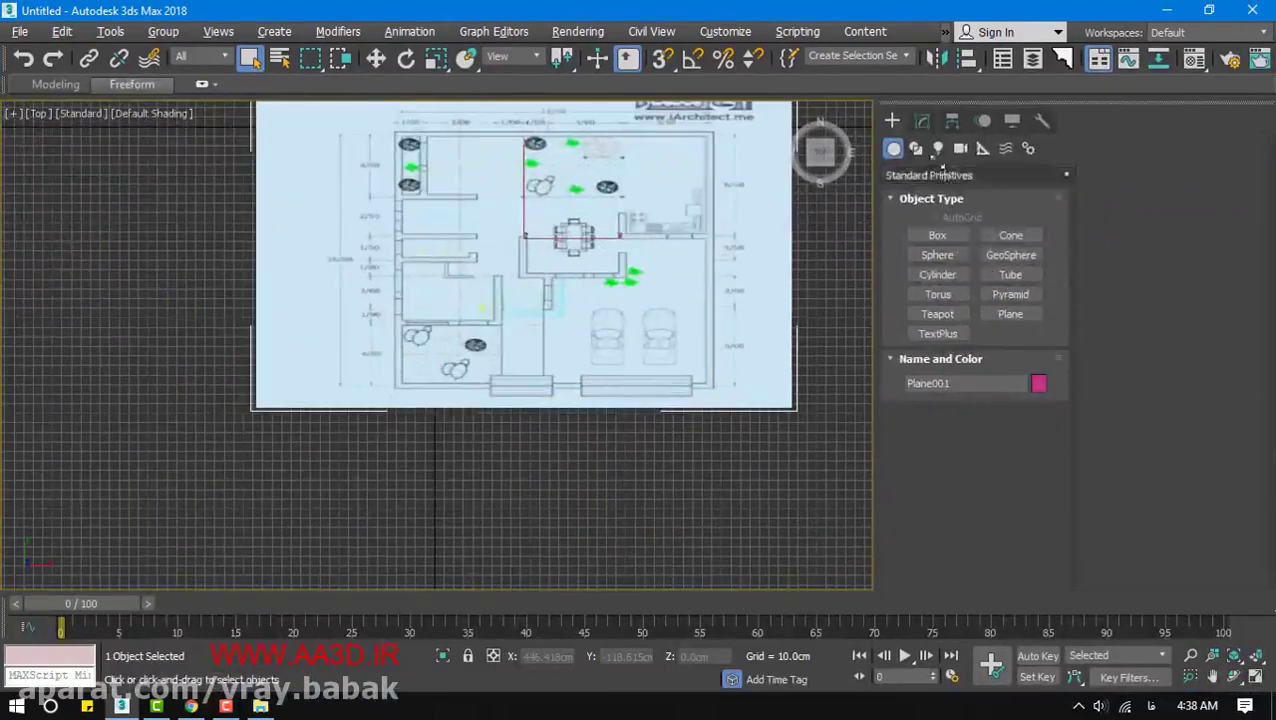
# Set the plane's length and width to 1600 cm each and deselect it
pyautogui.click(923, 120)
pyautogui.doubleClick(997, 384)
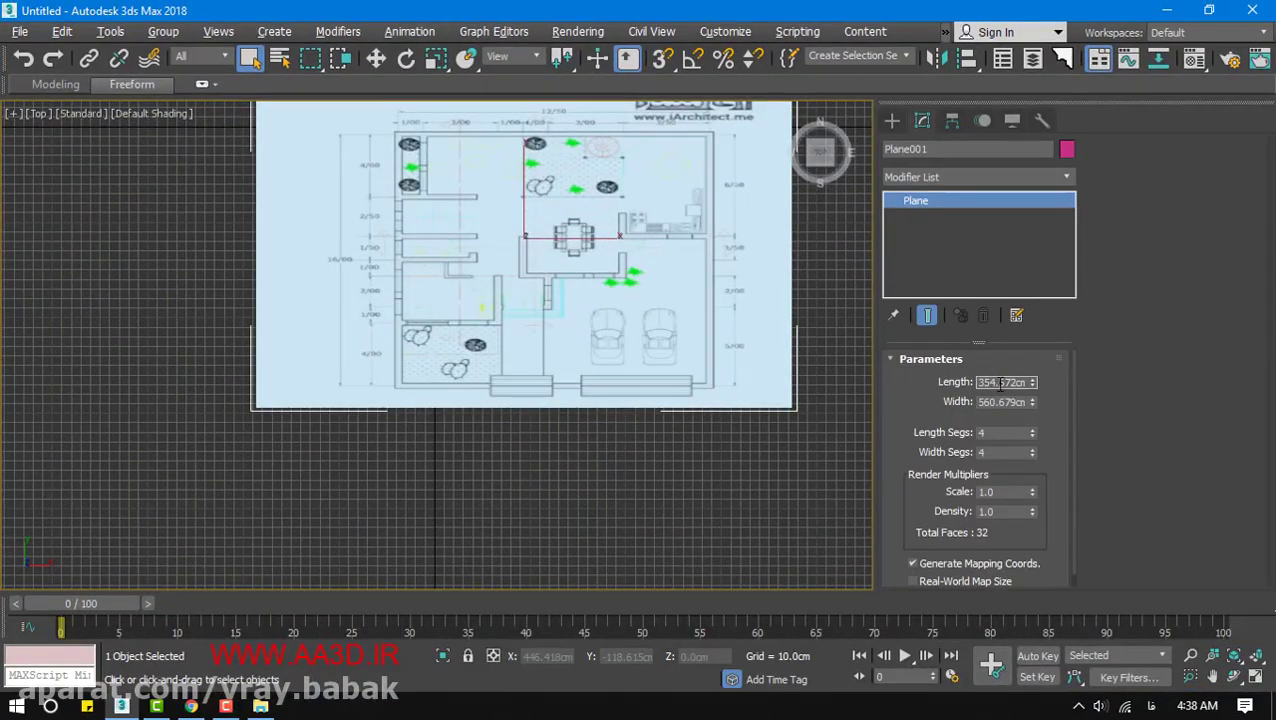
pyautogui.write('1600')
pyautogui.press('Return')
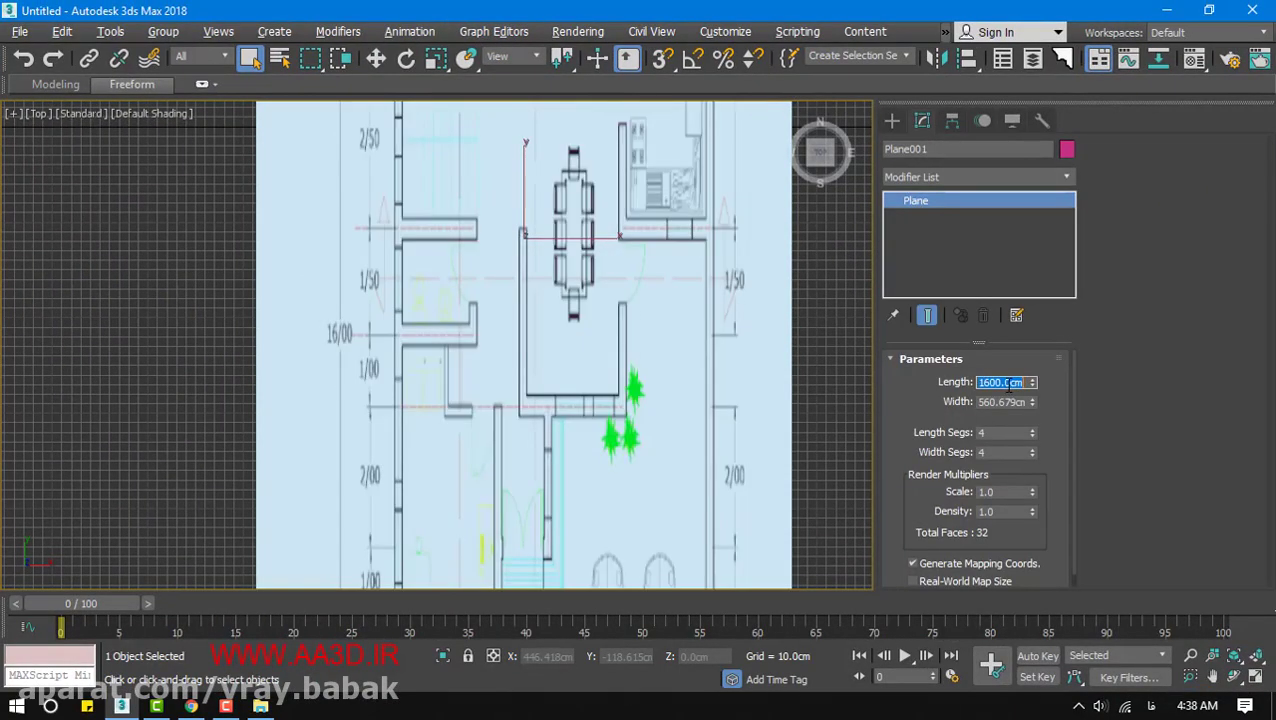
pyautogui.click(999, 403)
pyautogui.write('16')
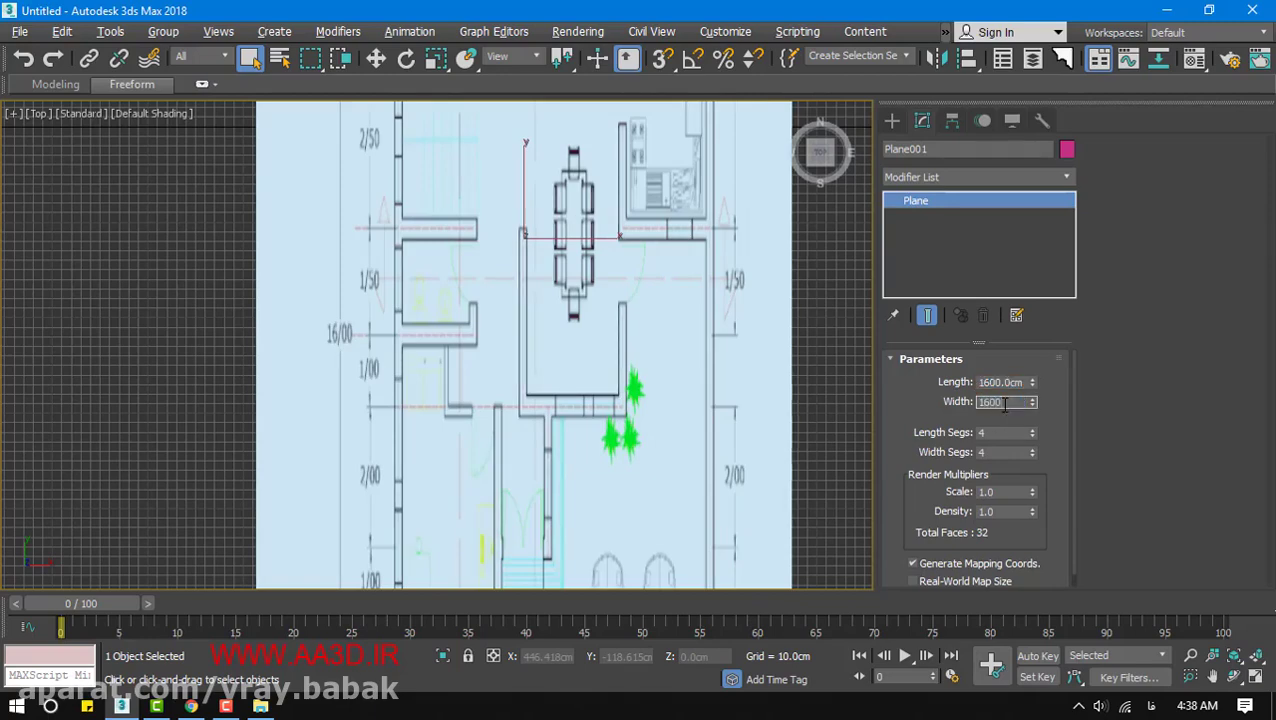
pyautogui.write('00')
pyautogui.press('Return')
pyautogui.scroll(-5, 638, 371)
pyautogui.moveTo(590, 288); pyautogui.dragTo(552, 485, button='middle')
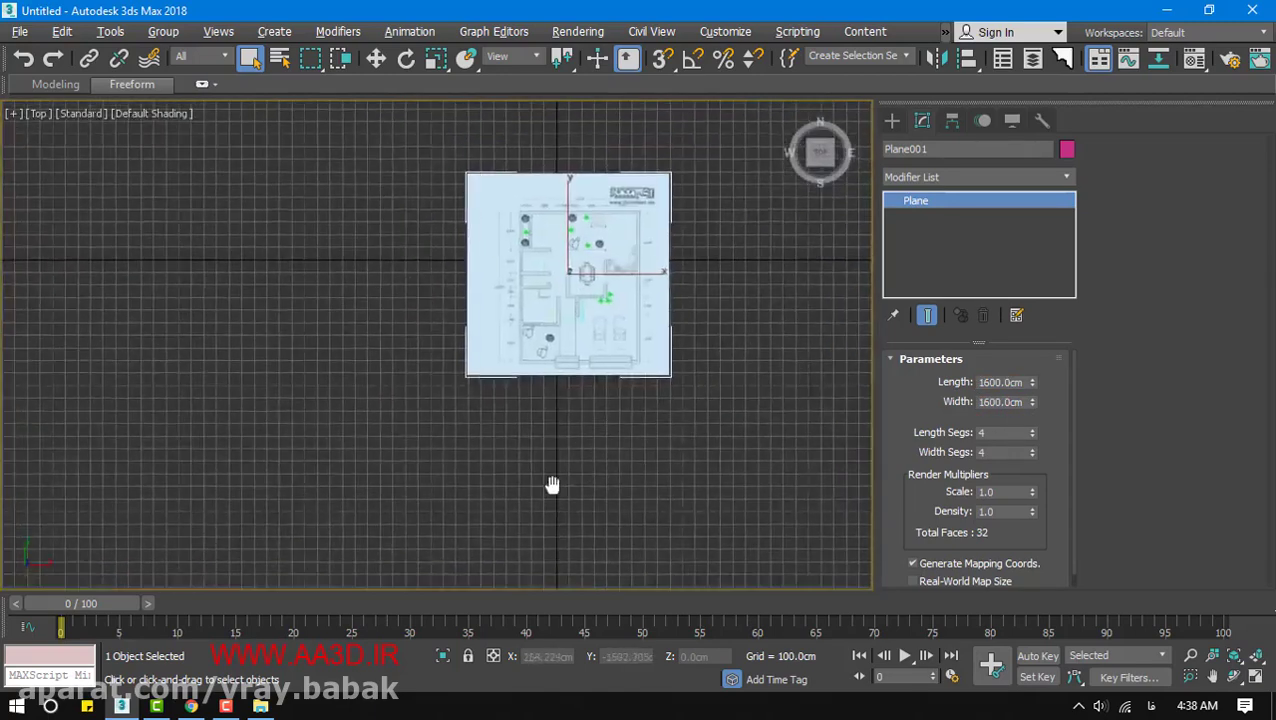
pyautogui.scroll(5, 574, 292)
pyautogui.click(840, 376)
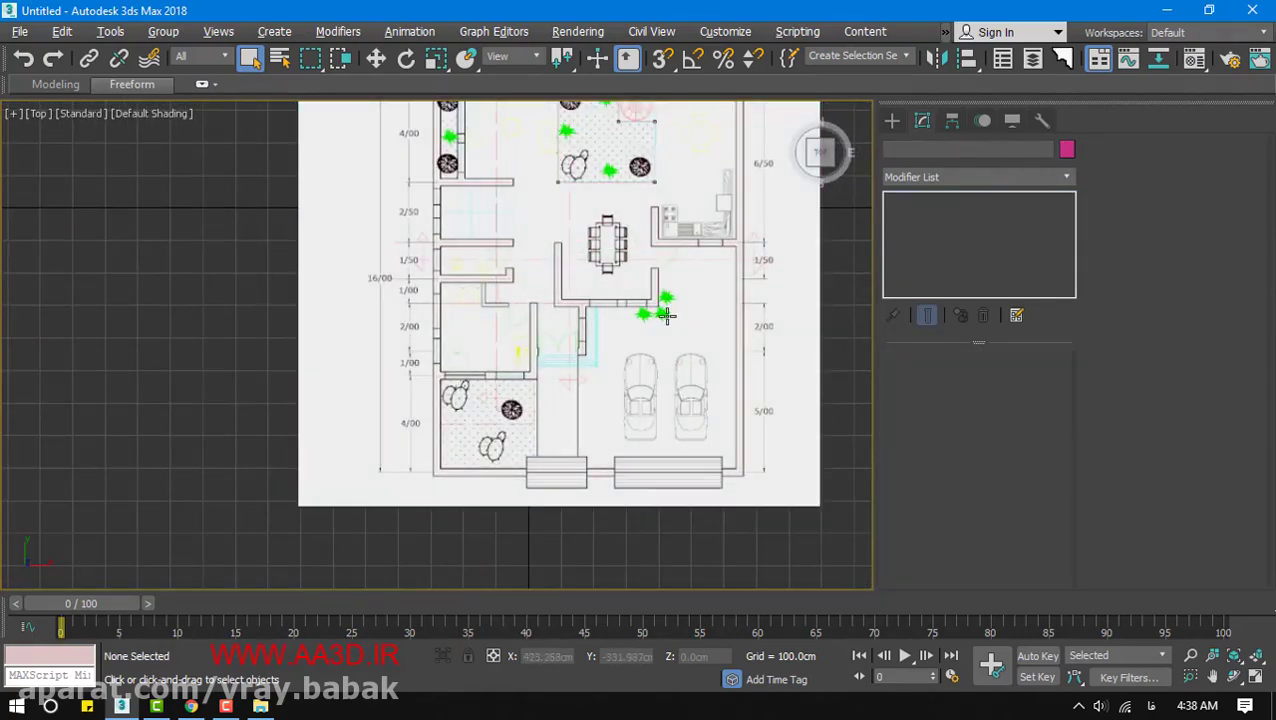
pyautogui.moveTo(424, 320); pyautogui.dragTo(456, 363, button='middle')
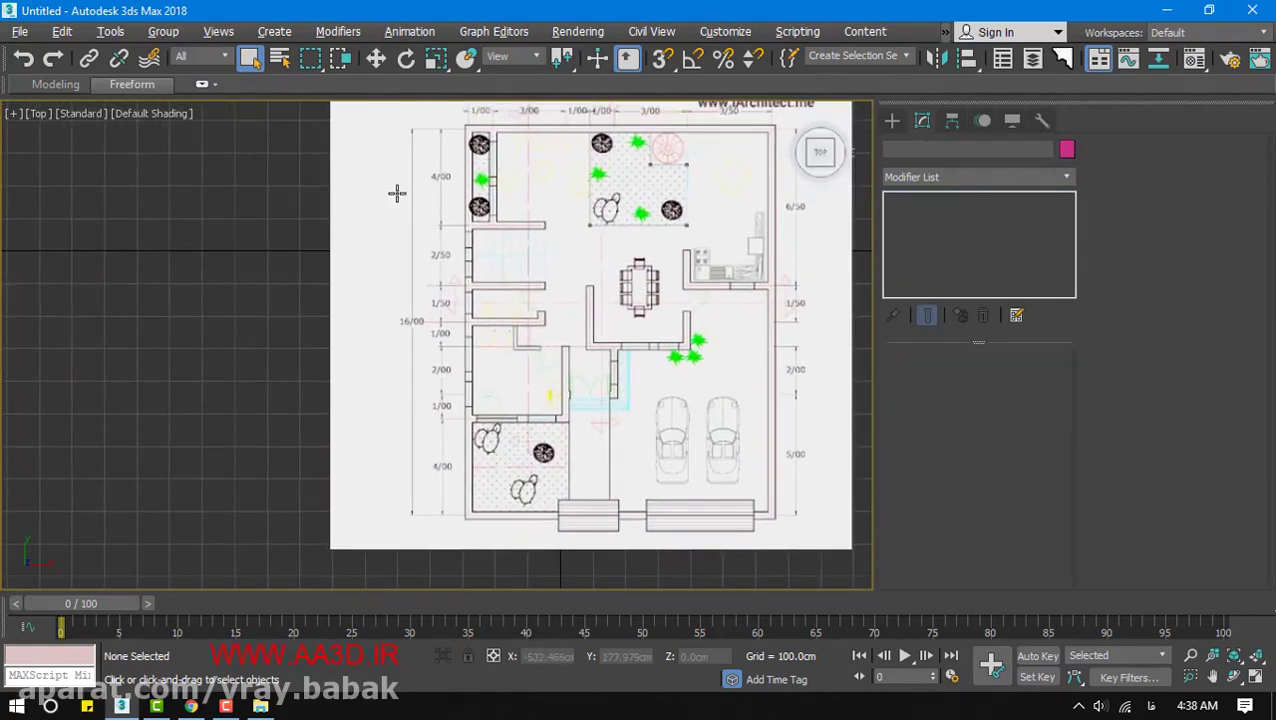
# Apply a maximum texture map resolution of 4048 pixels in the viewport's display performance settings
pyautogui.click(39, 115)
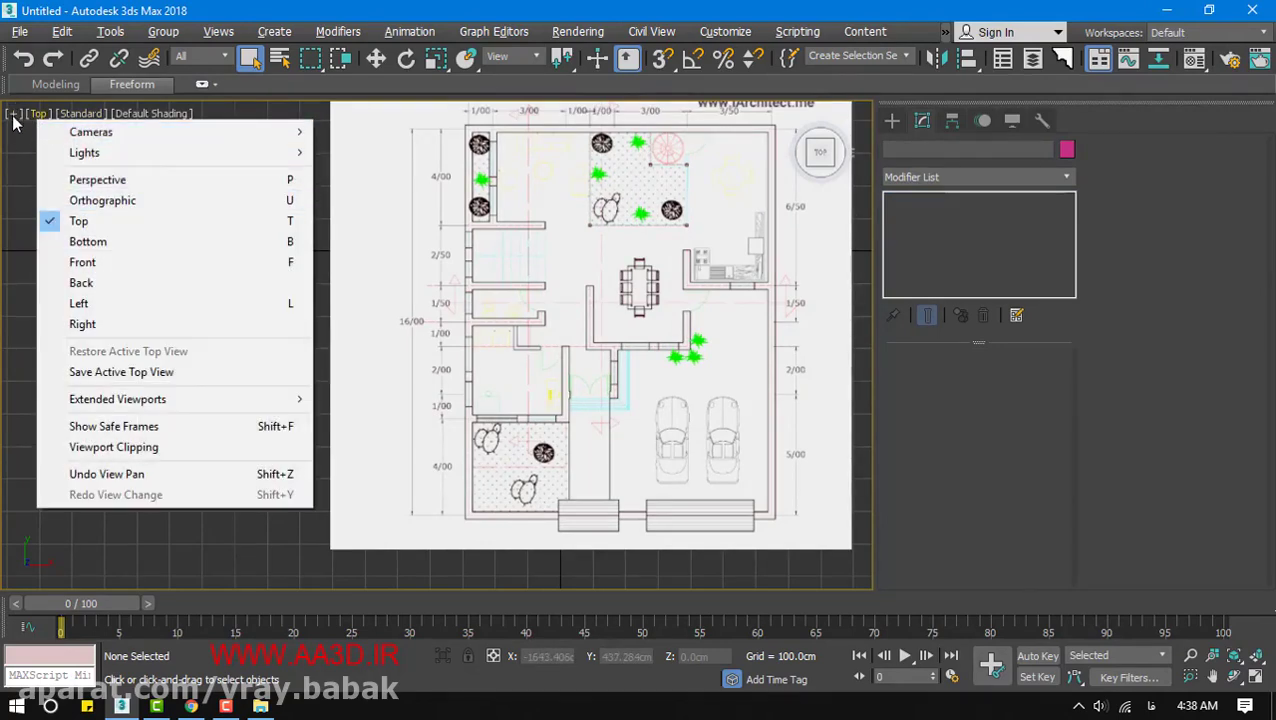
pyautogui.click(14, 116)
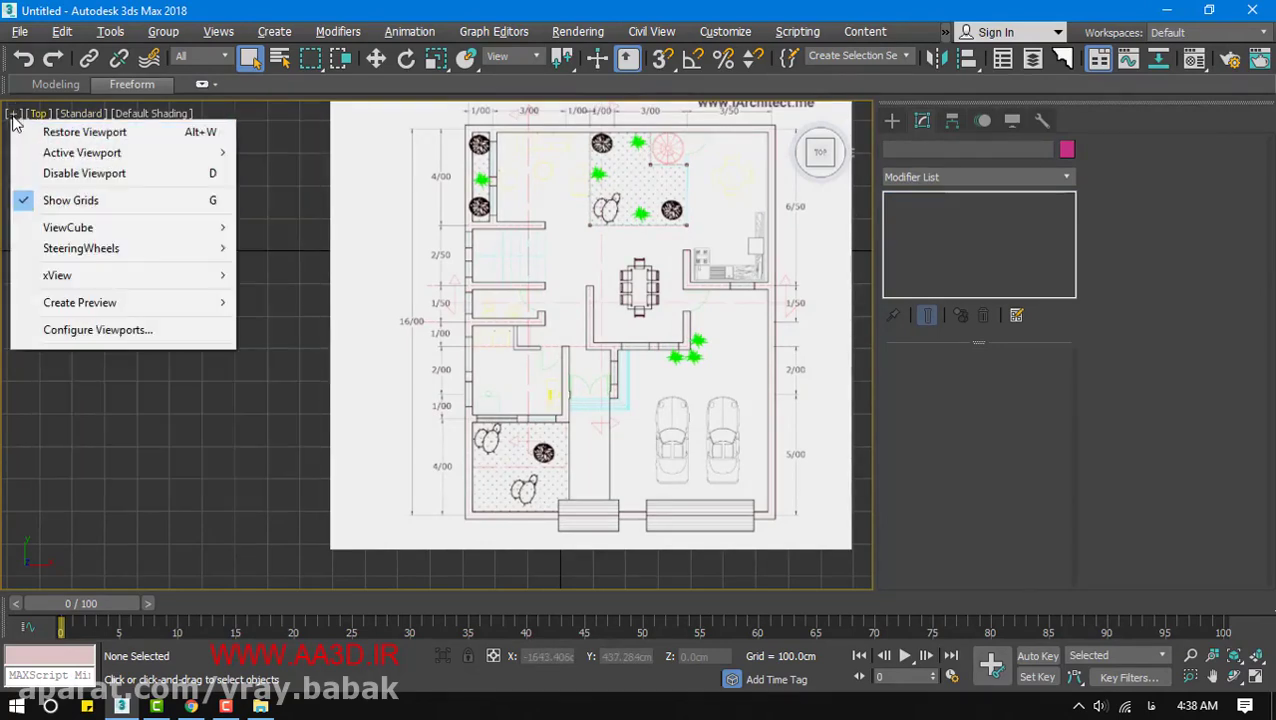
pyautogui.click(57, 330)
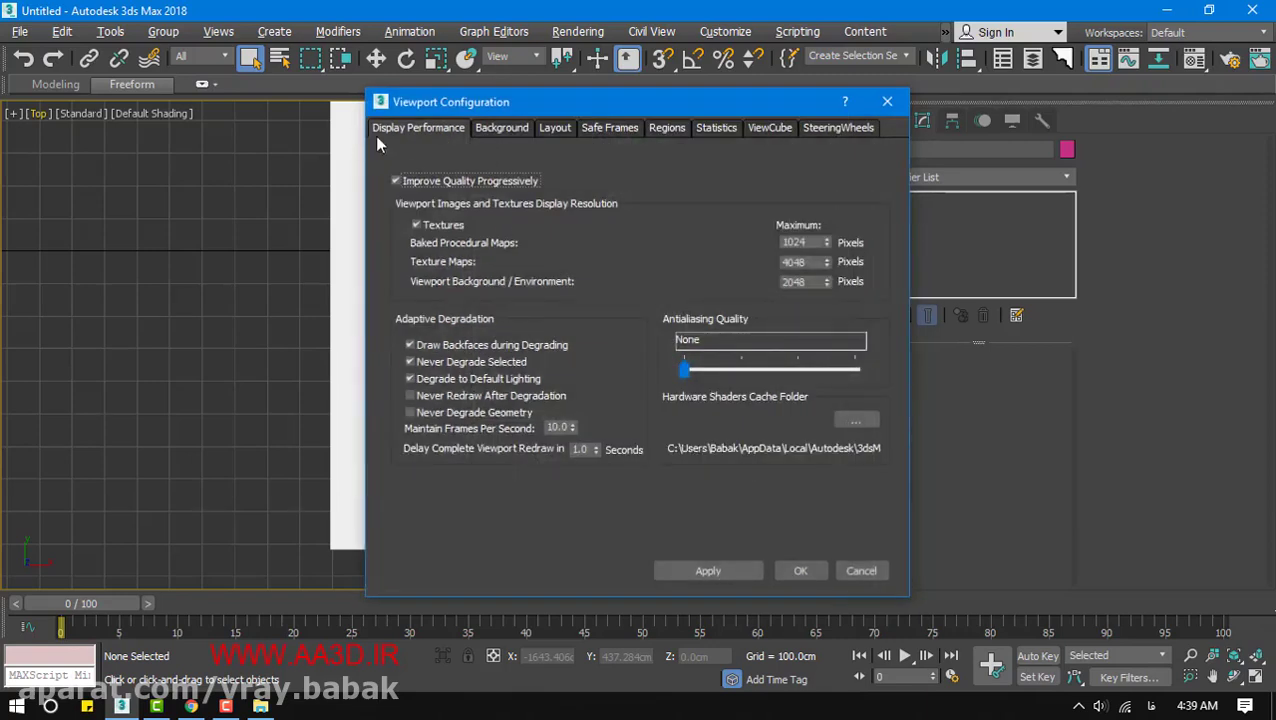
pyautogui.click(420, 126)
pyautogui.moveTo(673, 107); pyautogui.dragTo(1094, 132)
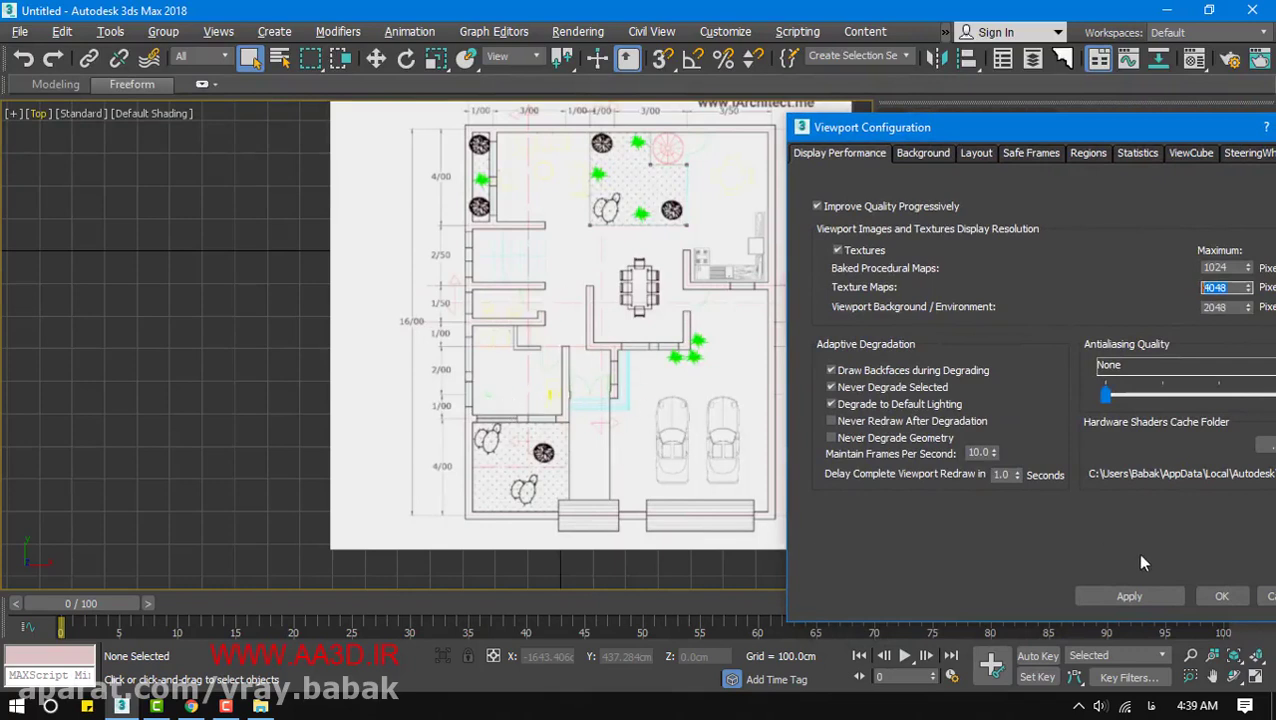
pyautogui.moveTo(1069, 125); pyautogui.dragTo(997, 102)
pyautogui.click(1057, 569)
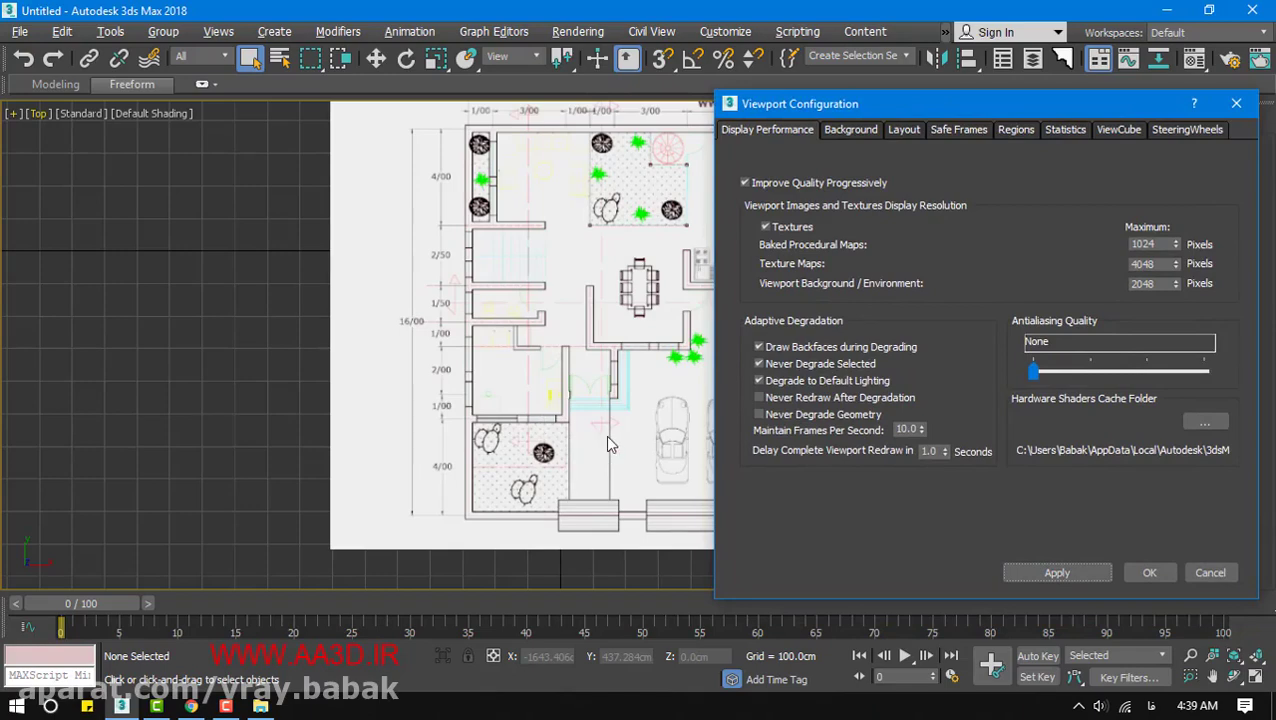
pyautogui.click(1149, 572)
# Start the Line spline tool and inspect the plan's walls and dimension labels up close in the Top view
pyautogui.scroll(5, 614, 372)
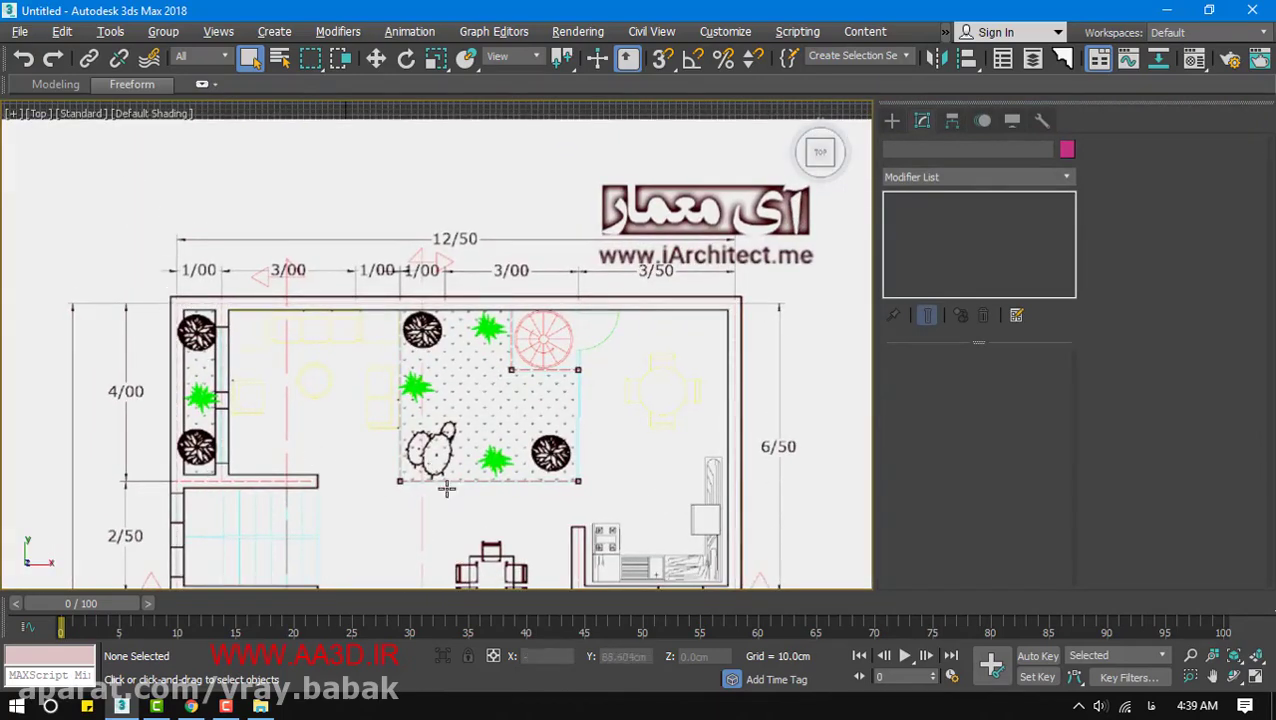
pyautogui.click(892, 121)
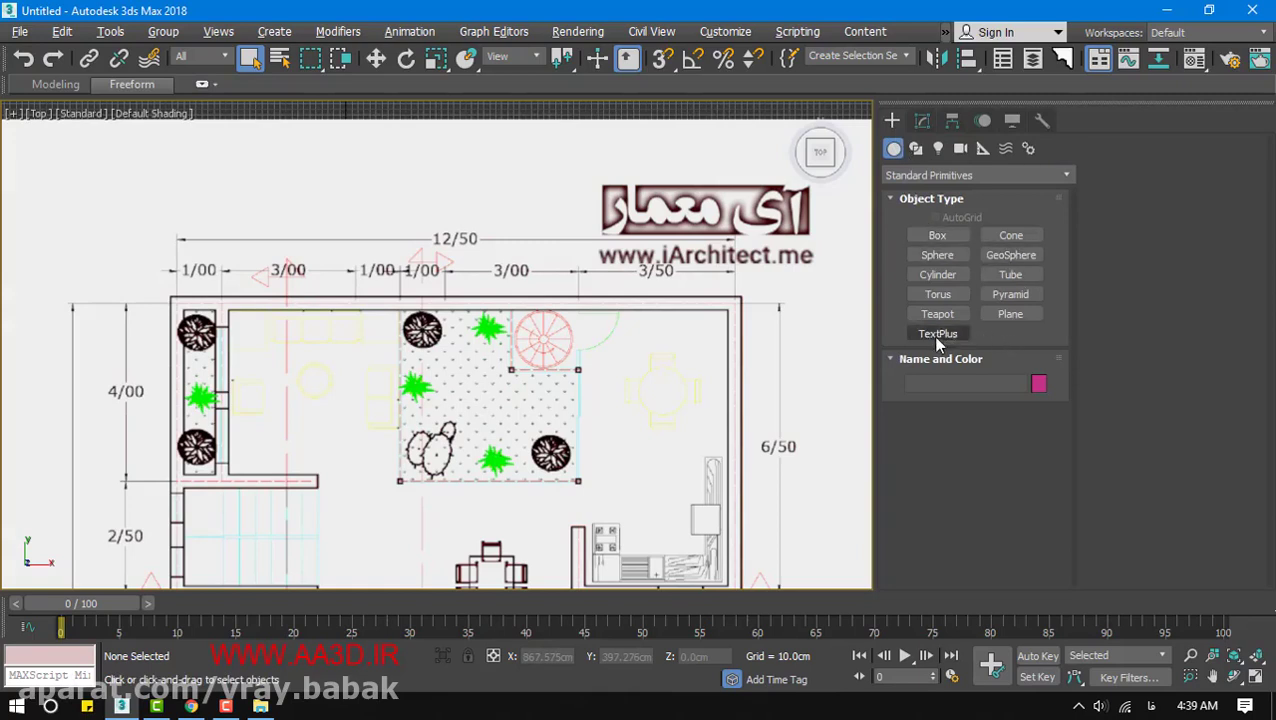
pyautogui.moveTo(278, 408); pyautogui.dragTo(360, 407, button='middle')
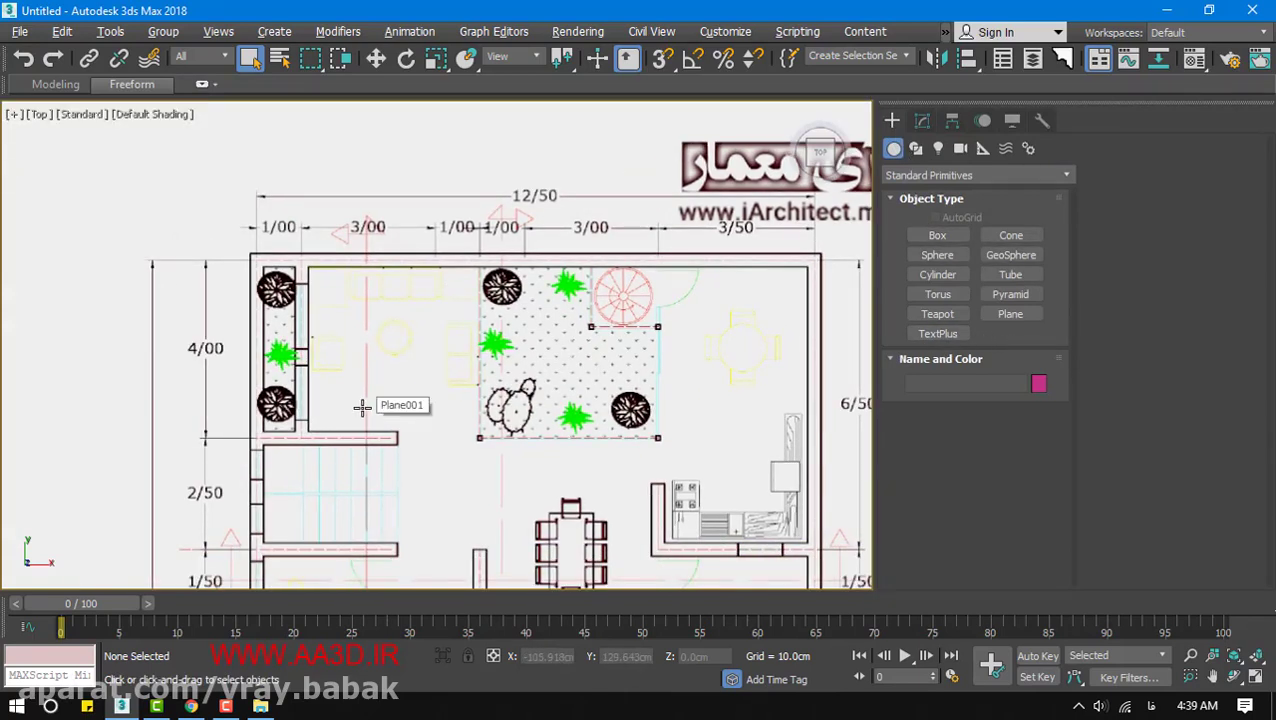
pyautogui.click(915, 148)
pyautogui.click(937, 250)
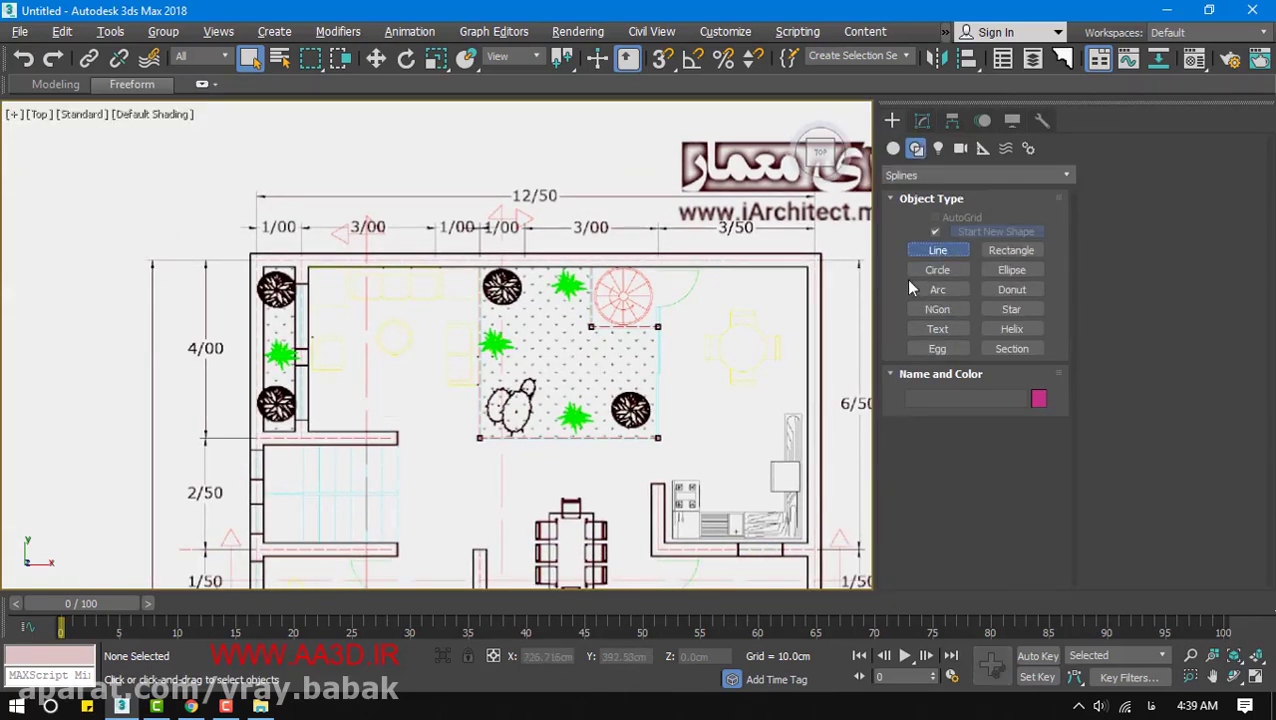
pyautogui.scroll(-5, 508, 309)
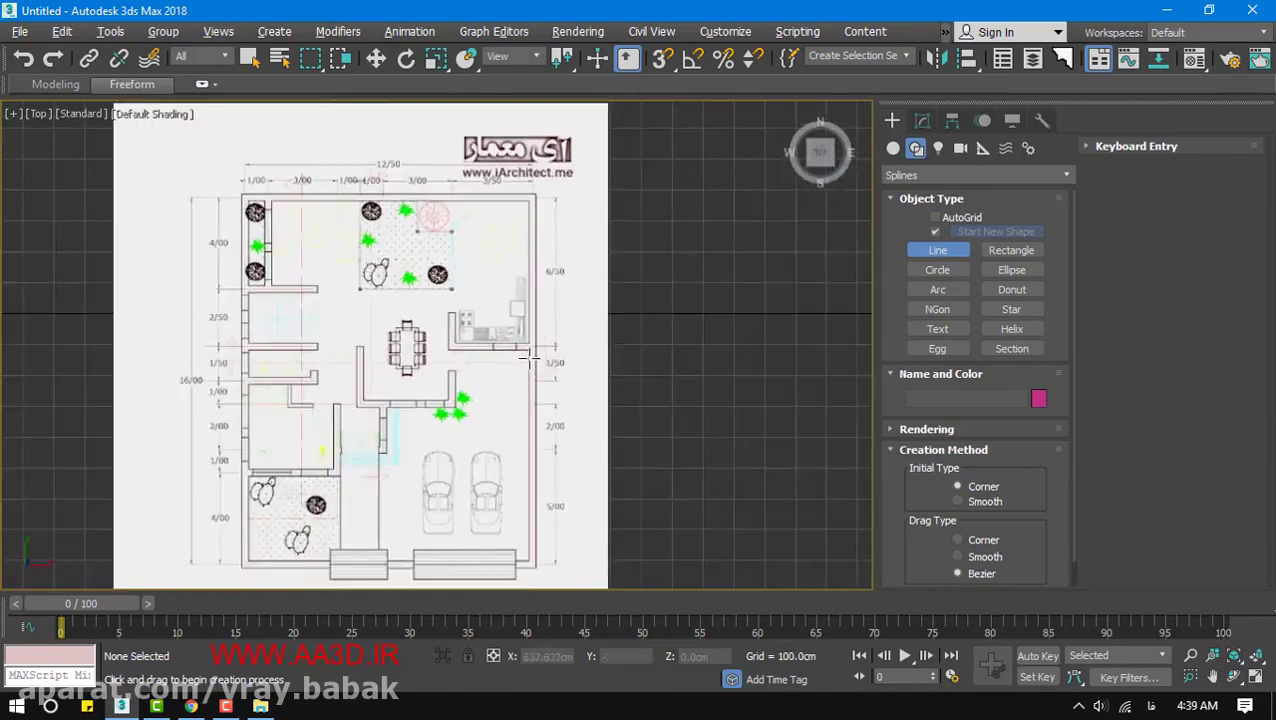
pyautogui.scroll(2, 508, 309)
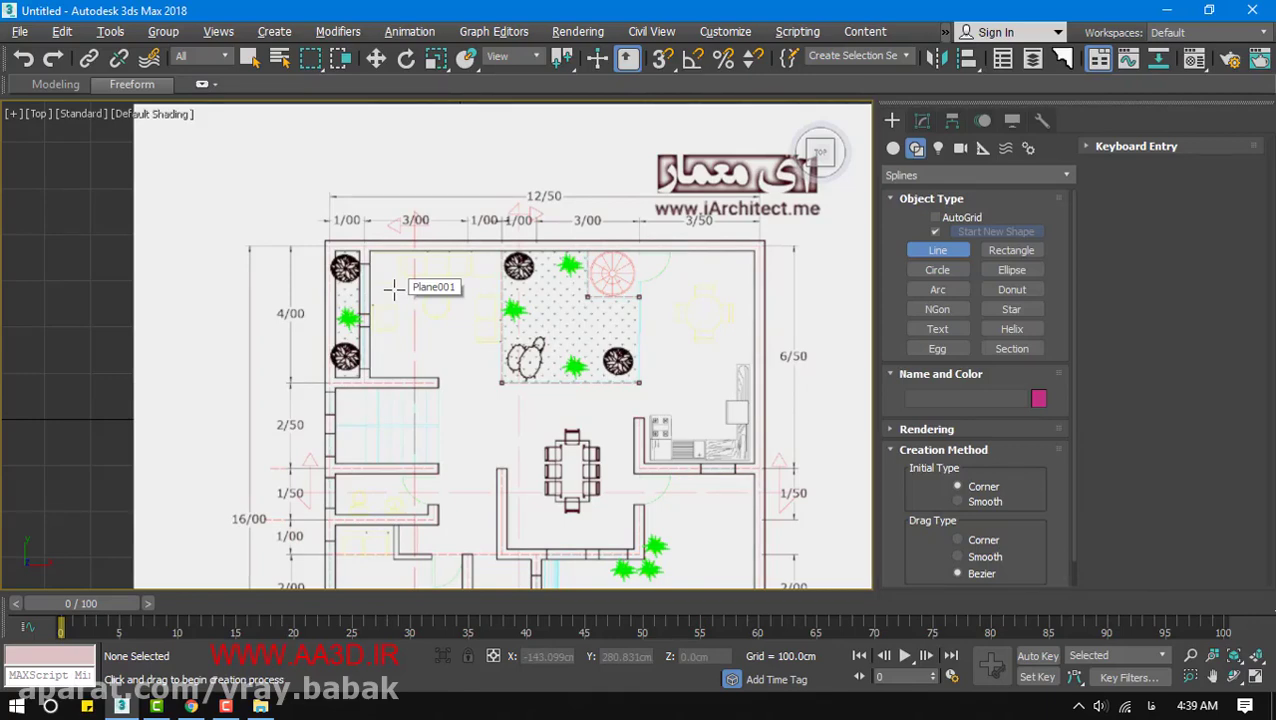
pyautogui.scroll(3, 398, 338)
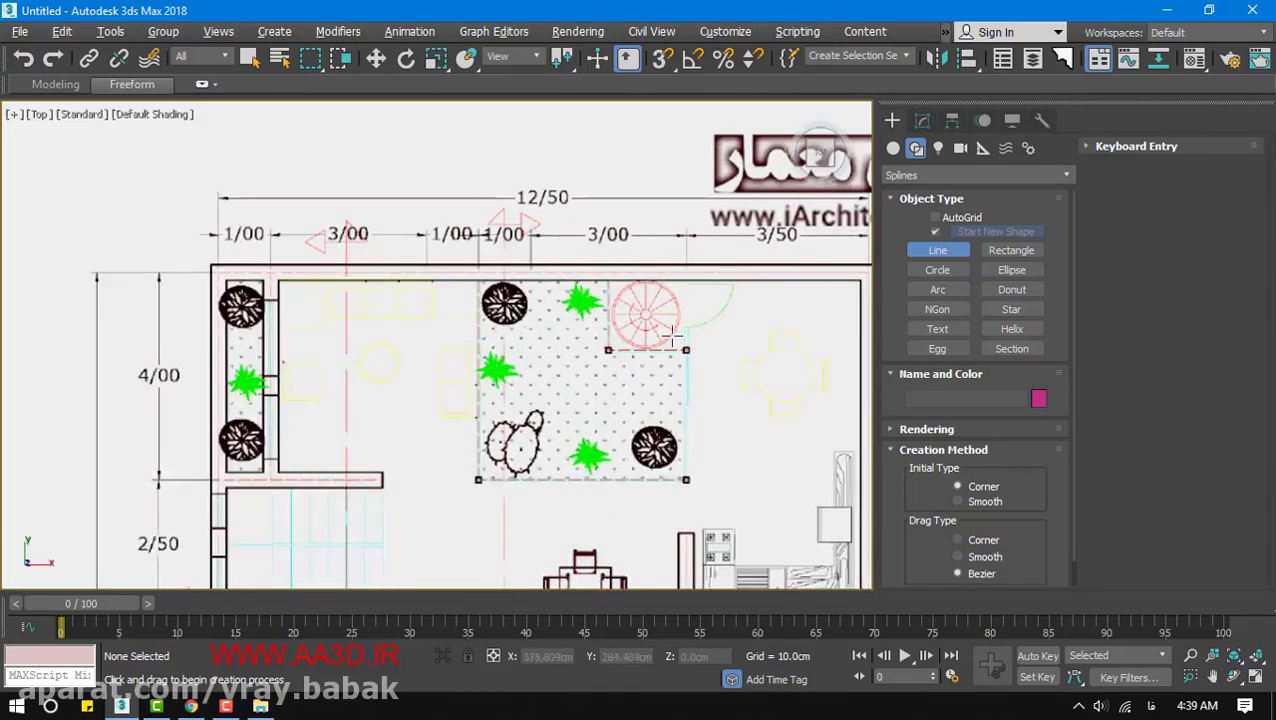
pyautogui.scroll(1, 775, 262)
pyautogui.click(227, 706)
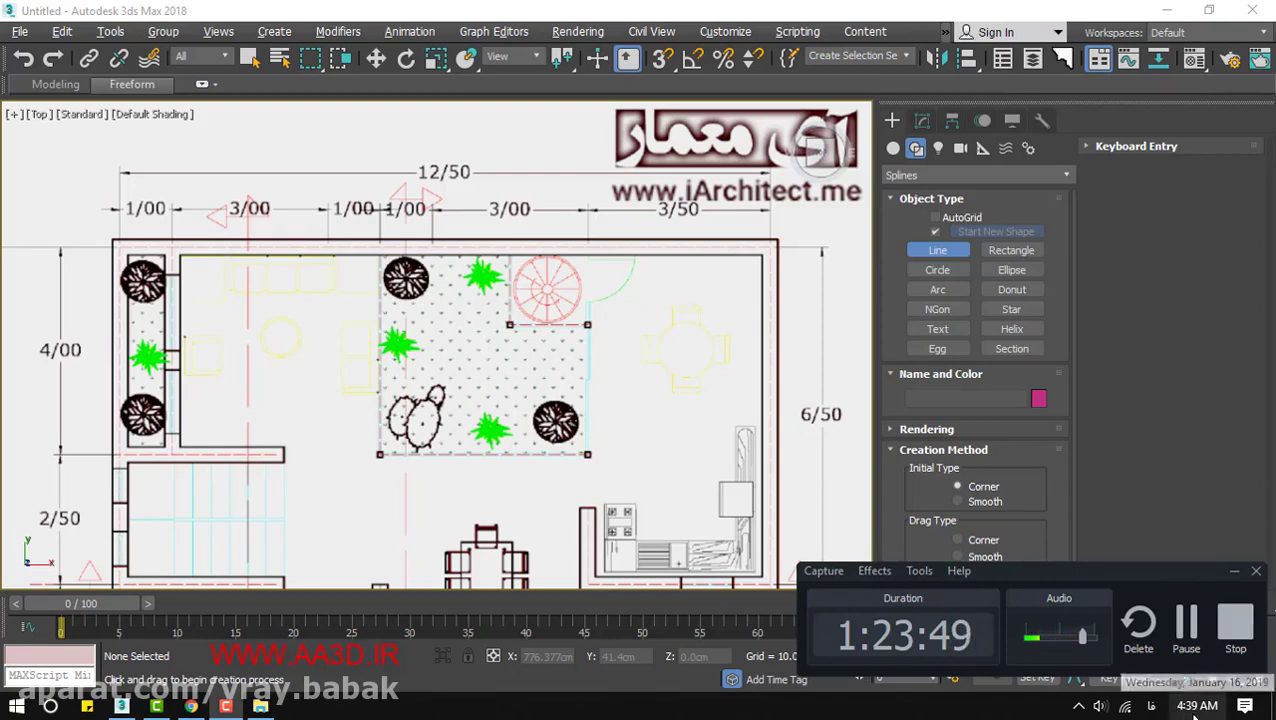
pyautogui.click(1237, 628)
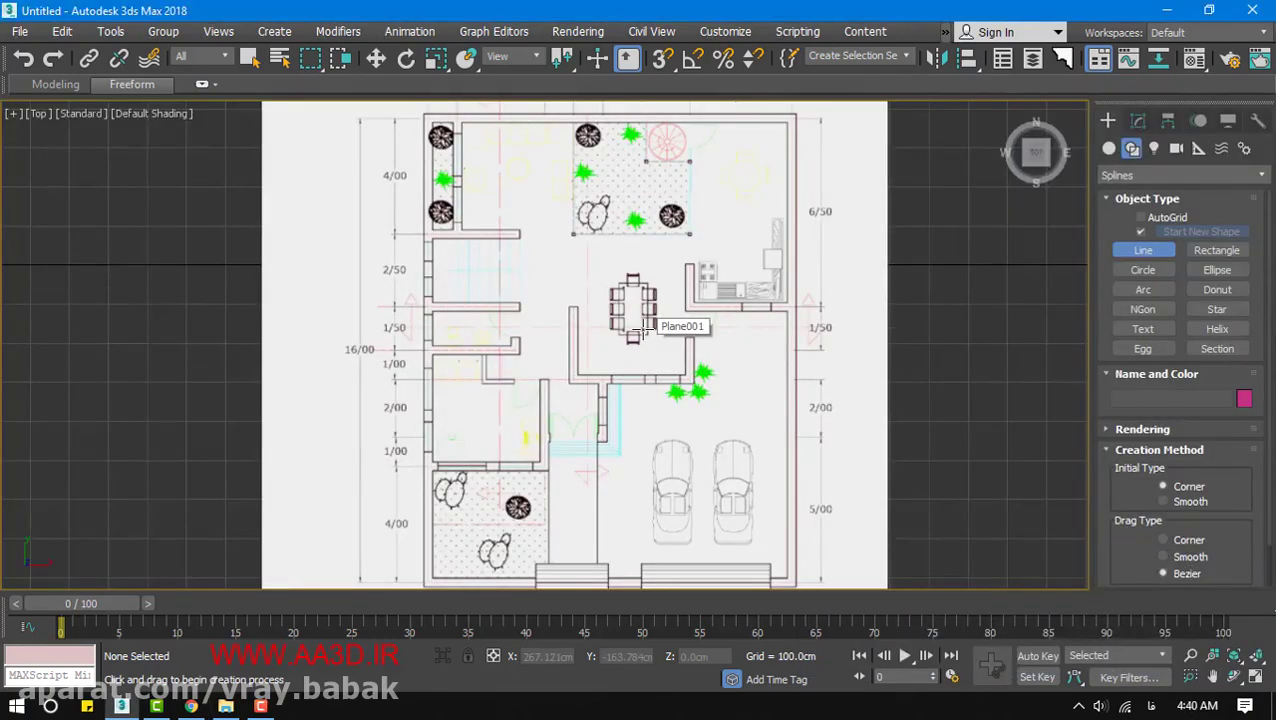
# Check the plan's upper rooms and overall layout in the Top view and leave the Line tool without drawing
pyautogui.scroll(4, 490, 214)
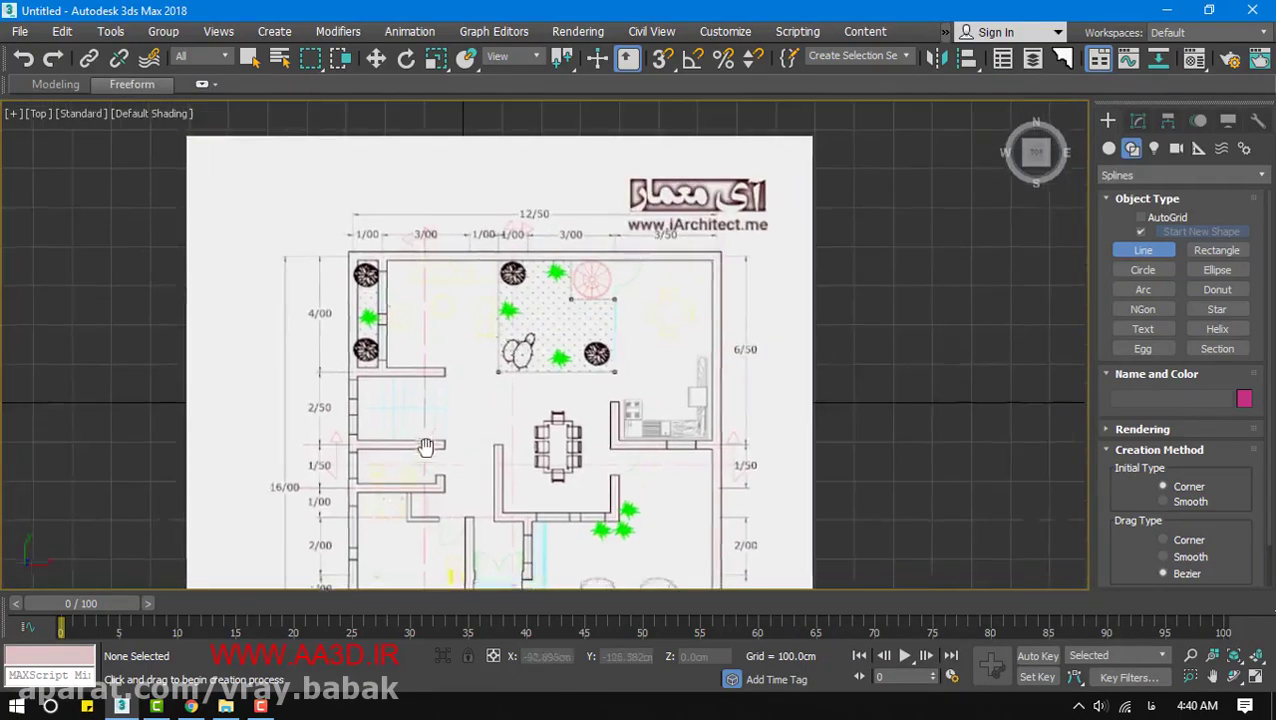
pyautogui.scroll(3, 383, 292)
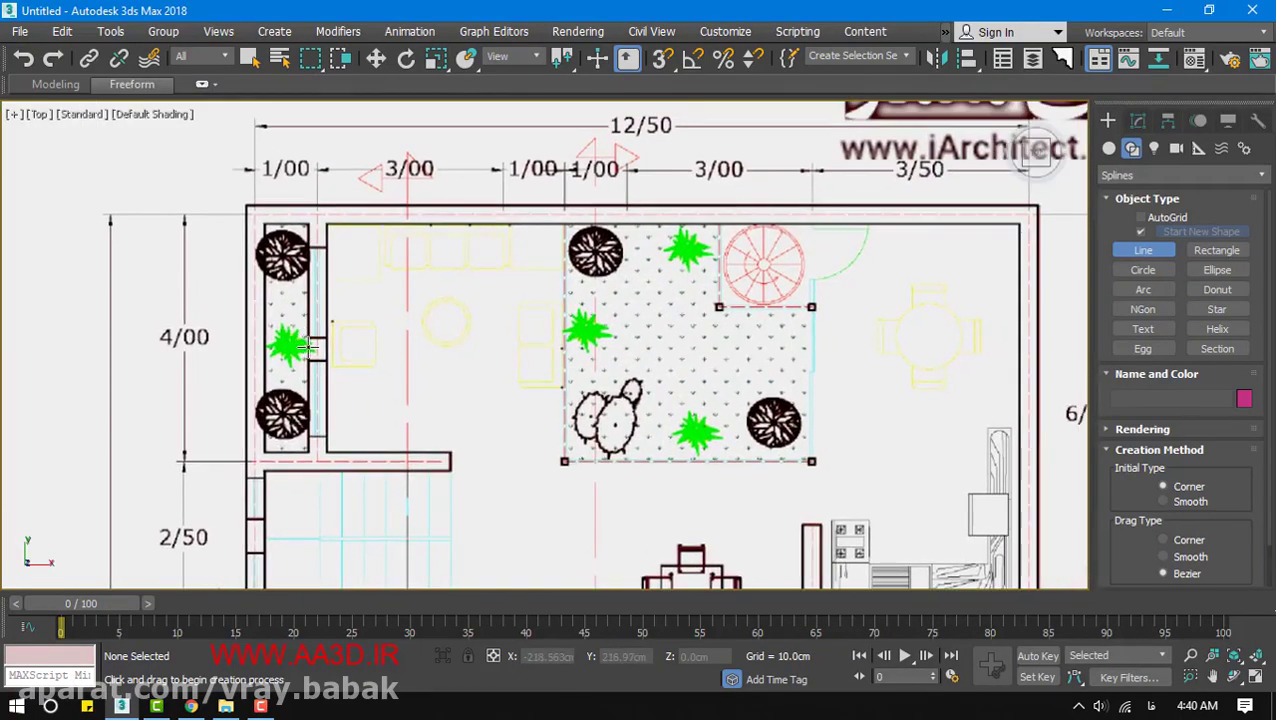
pyautogui.scroll(-4, 451, 417)
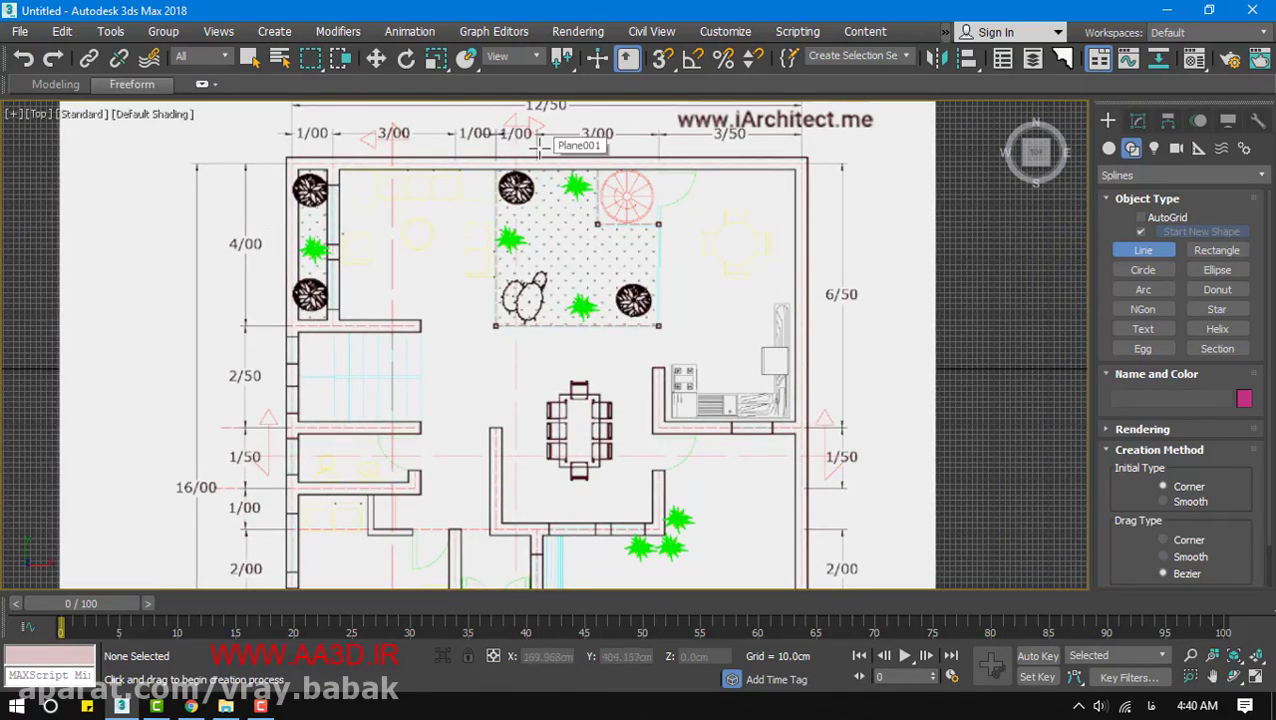
pyautogui.moveTo(404, 276); pyautogui.dragTo(305, 242, button='middle')
pyautogui.scroll(-2, 305, 242)
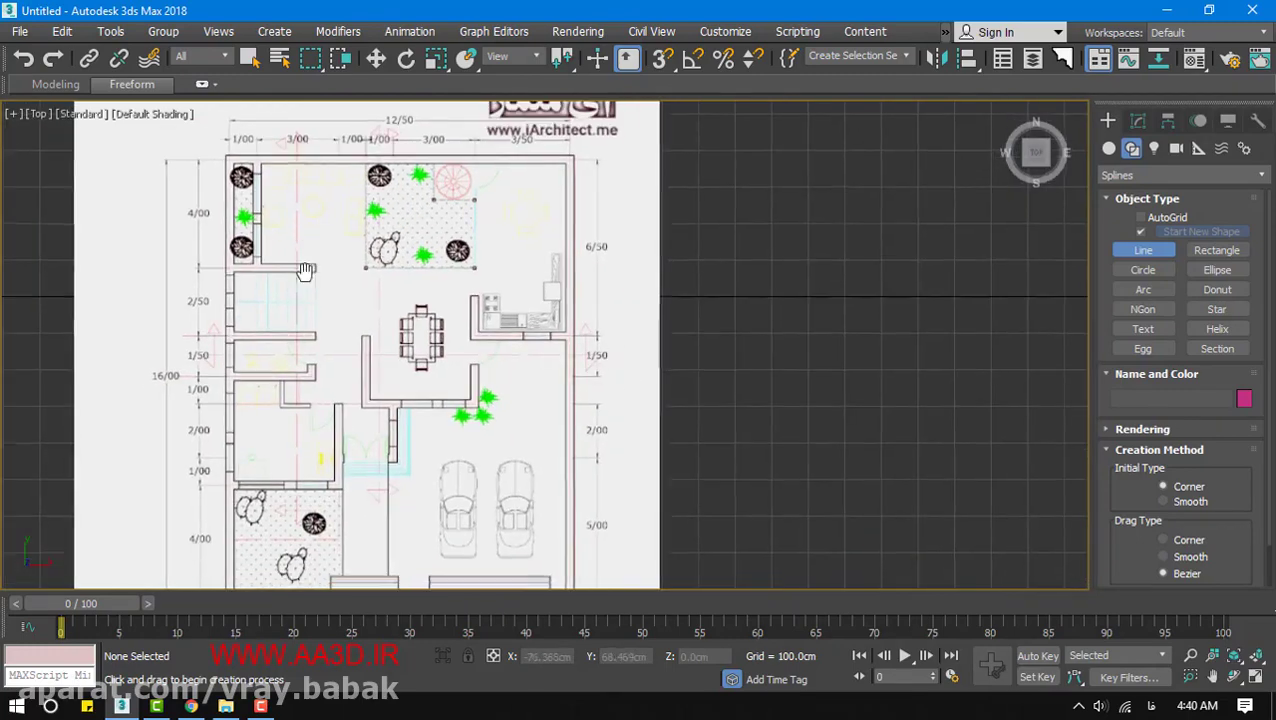
pyautogui.rightClick(681, 338)
# Switch to Chrome and search Google Images for "logo"
pyautogui.click(190, 706)
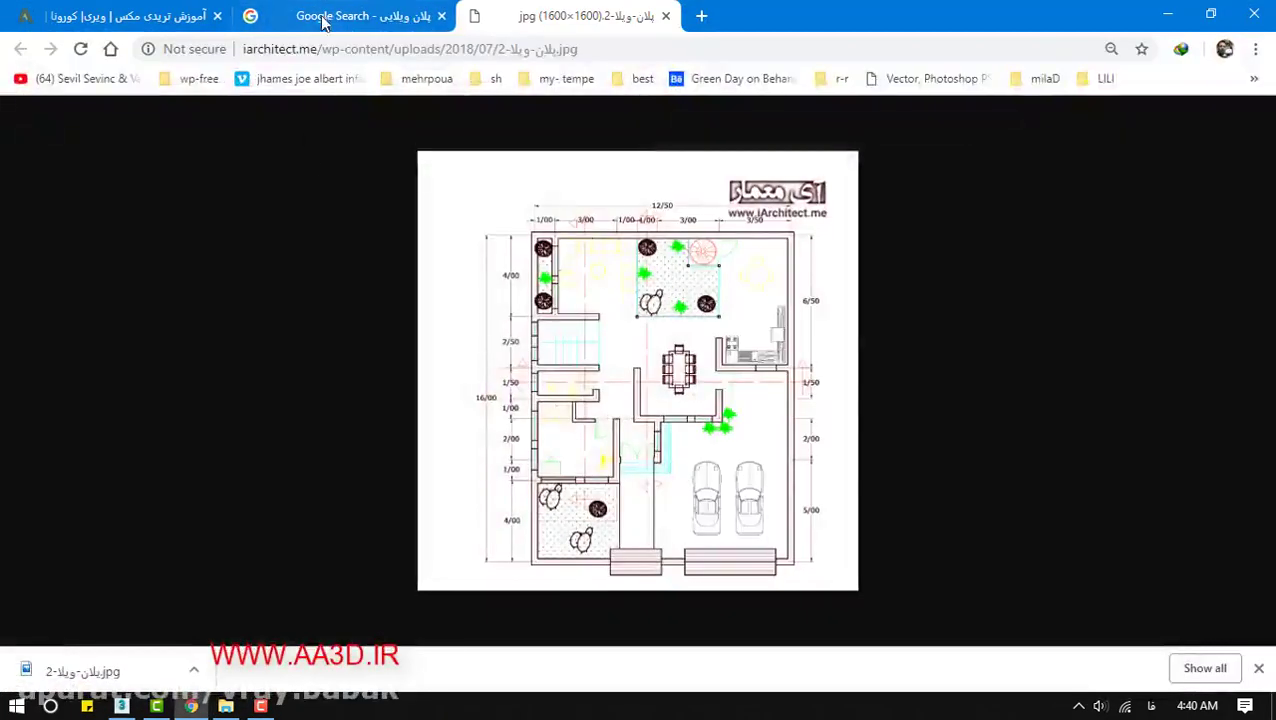
pyautogui.click(322, 17)
pyautogui.click(276, 49)
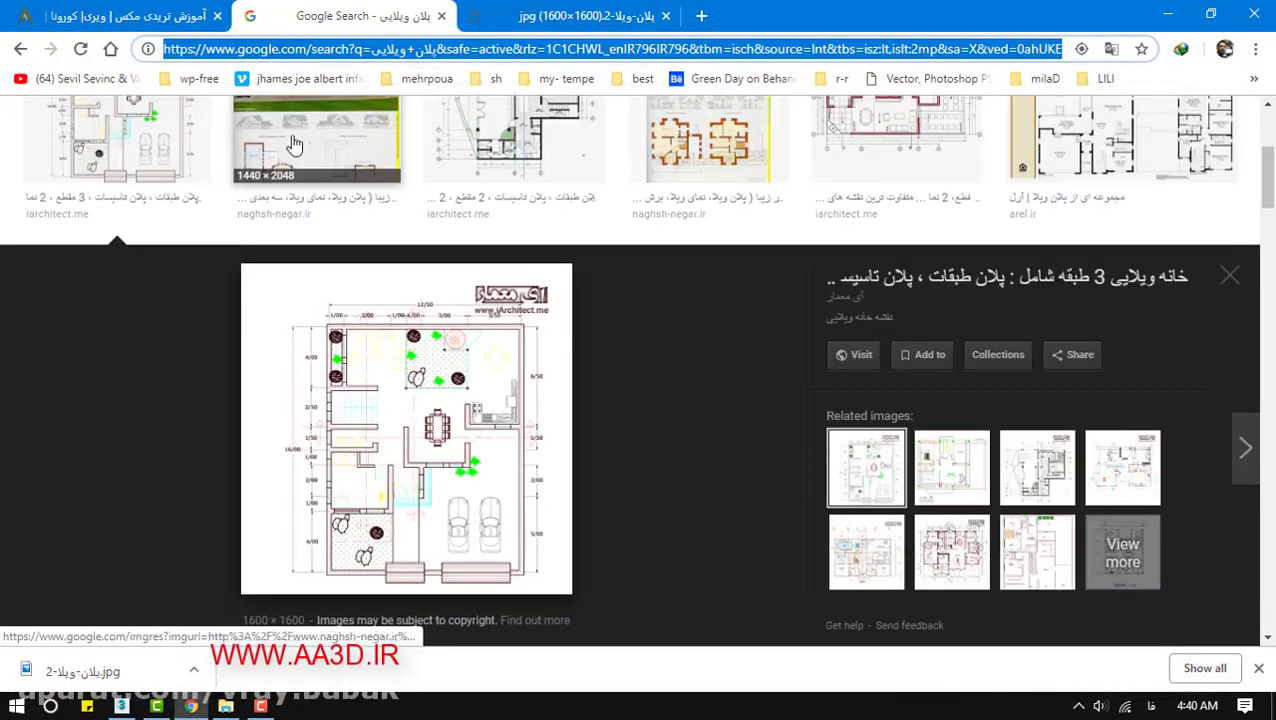
pyautogui.write('مخلخ')
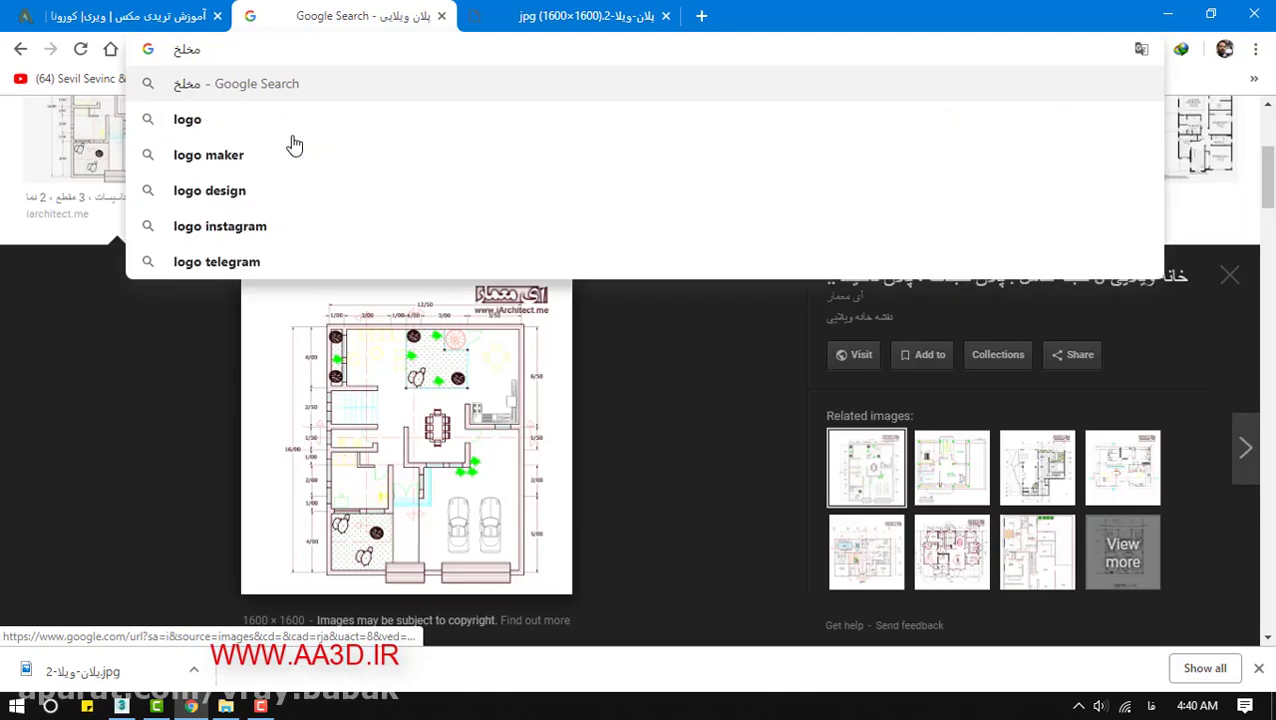
pyautogui.hotkey('ctrl', 'a')
pyautogui.hotkey('alt', 'shift')
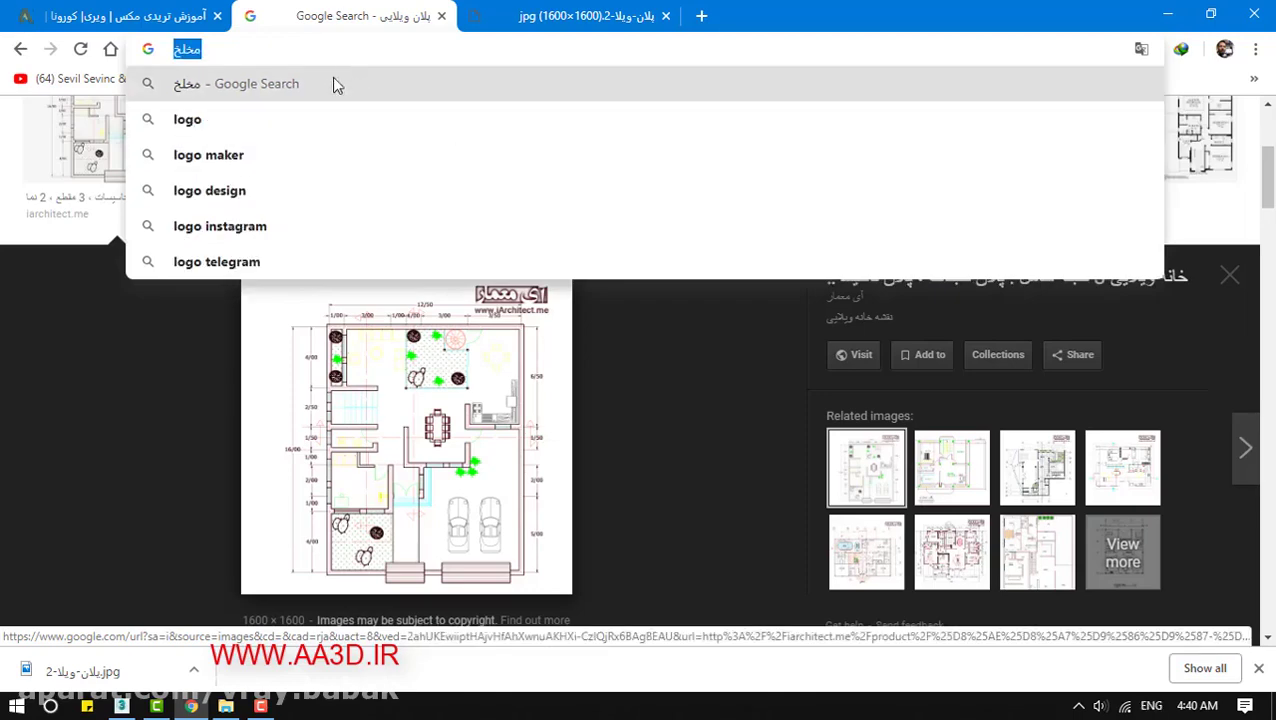
pyautogui.click(200, 127)
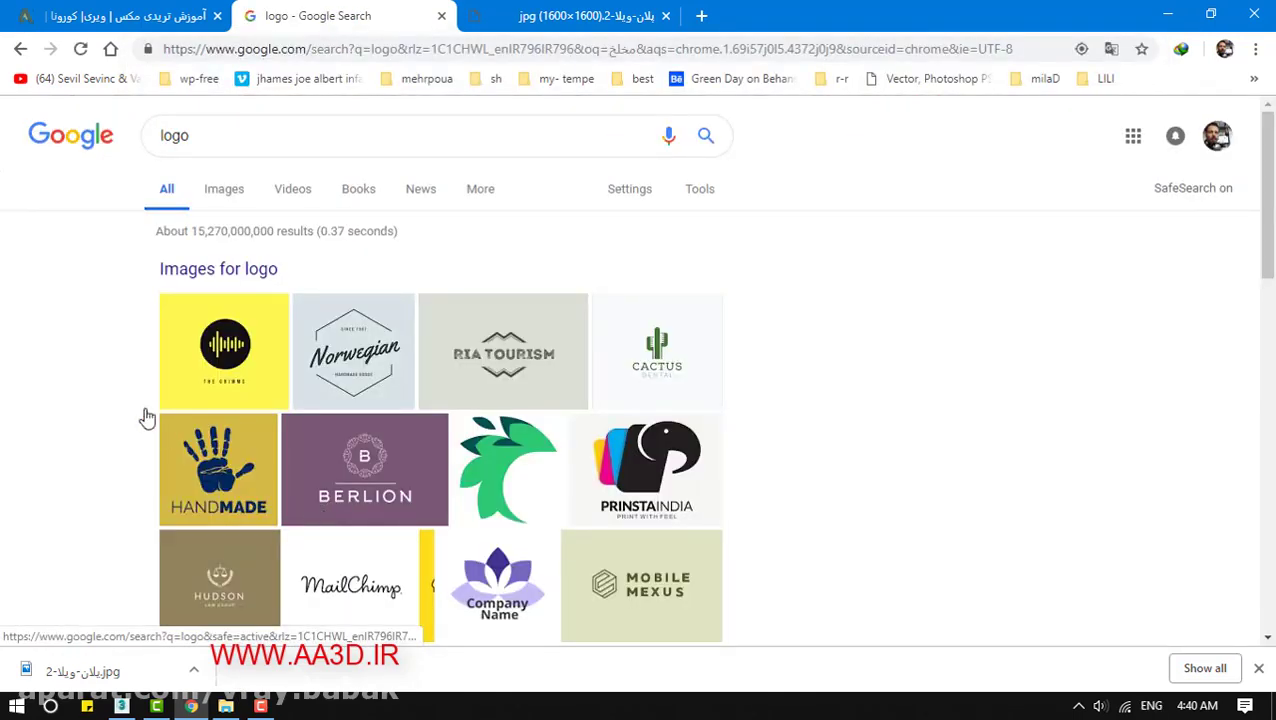
pyautogui.scroll(-5, 95, 445)
pyautogui.scroll(5, 108, 350)
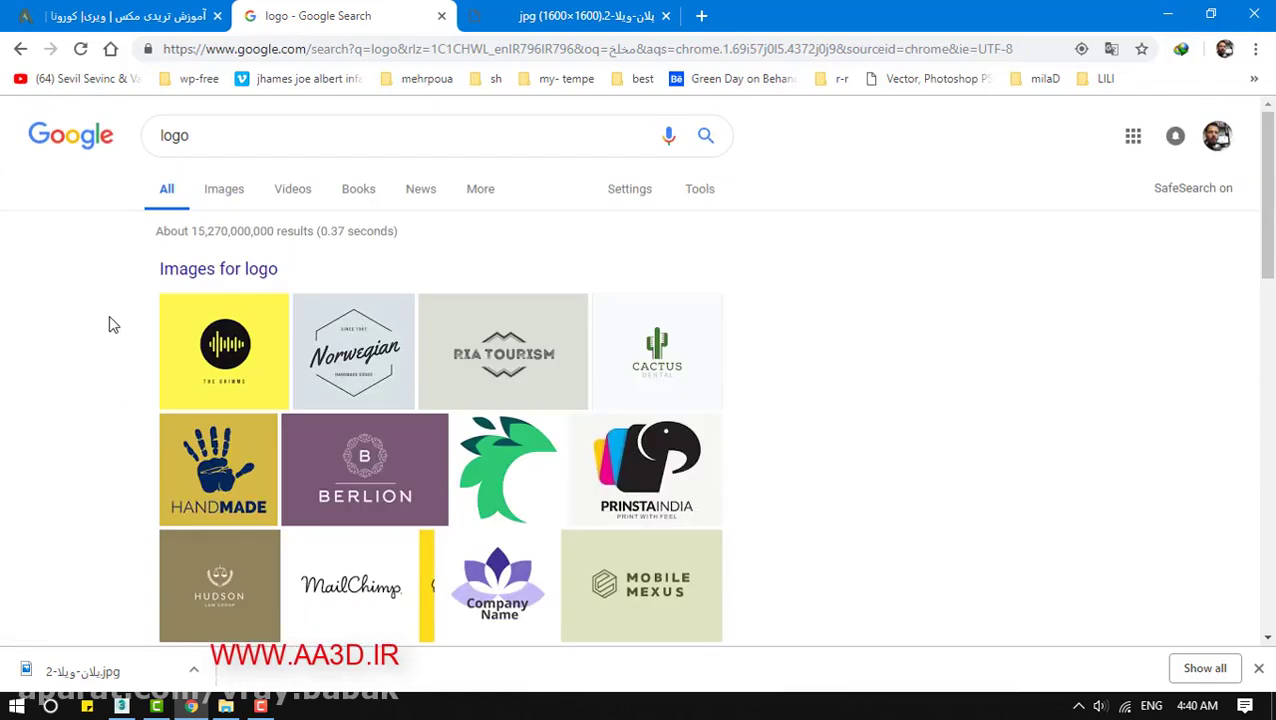
pyautogui.click(222, 189)
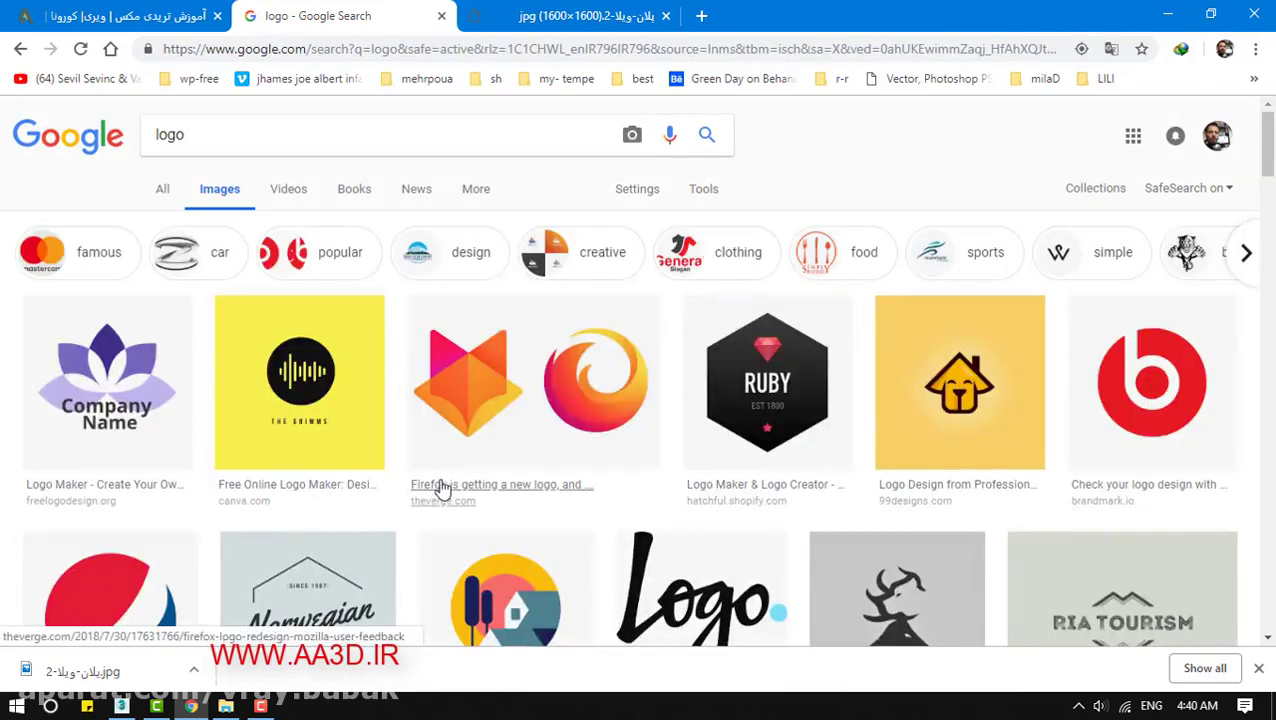
# Browse the logo image results and open the preview of the orange Firebird logo
pyautogui.scroll(-4, 443, 490)
pyautogui.scroll(-2, 443, 488)
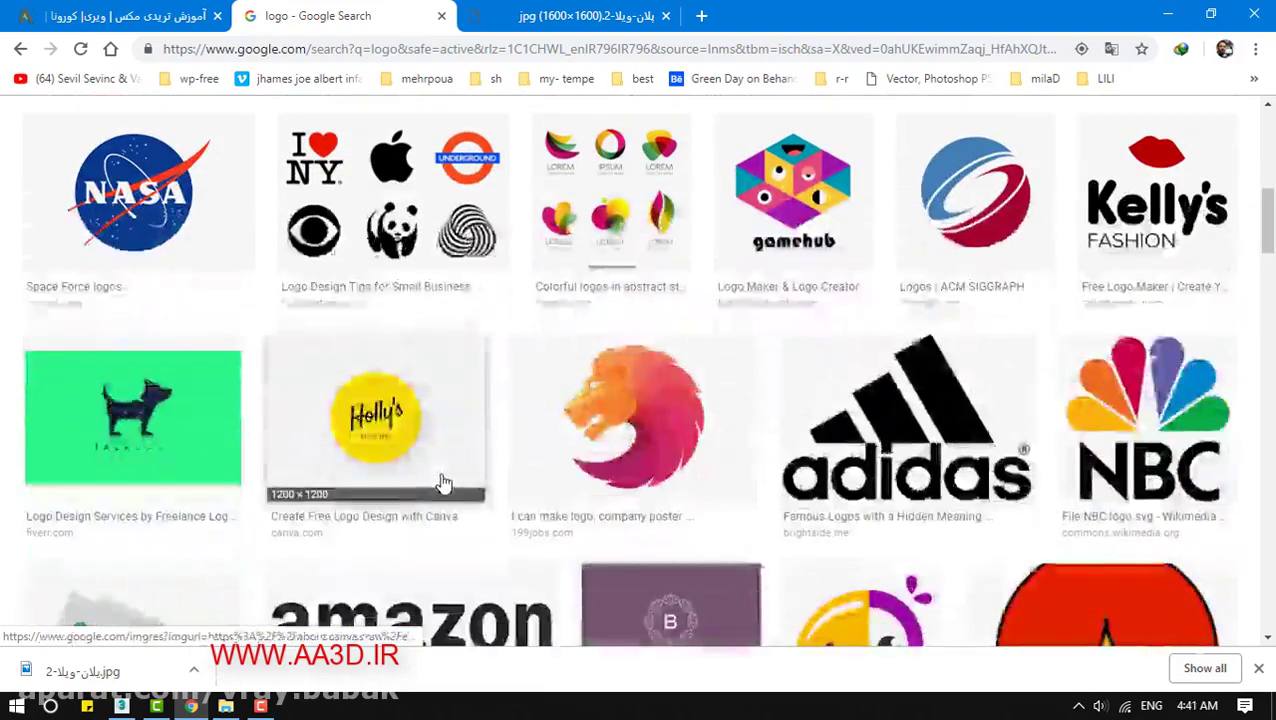
pyautogui.scroll(-2, 443, 483)
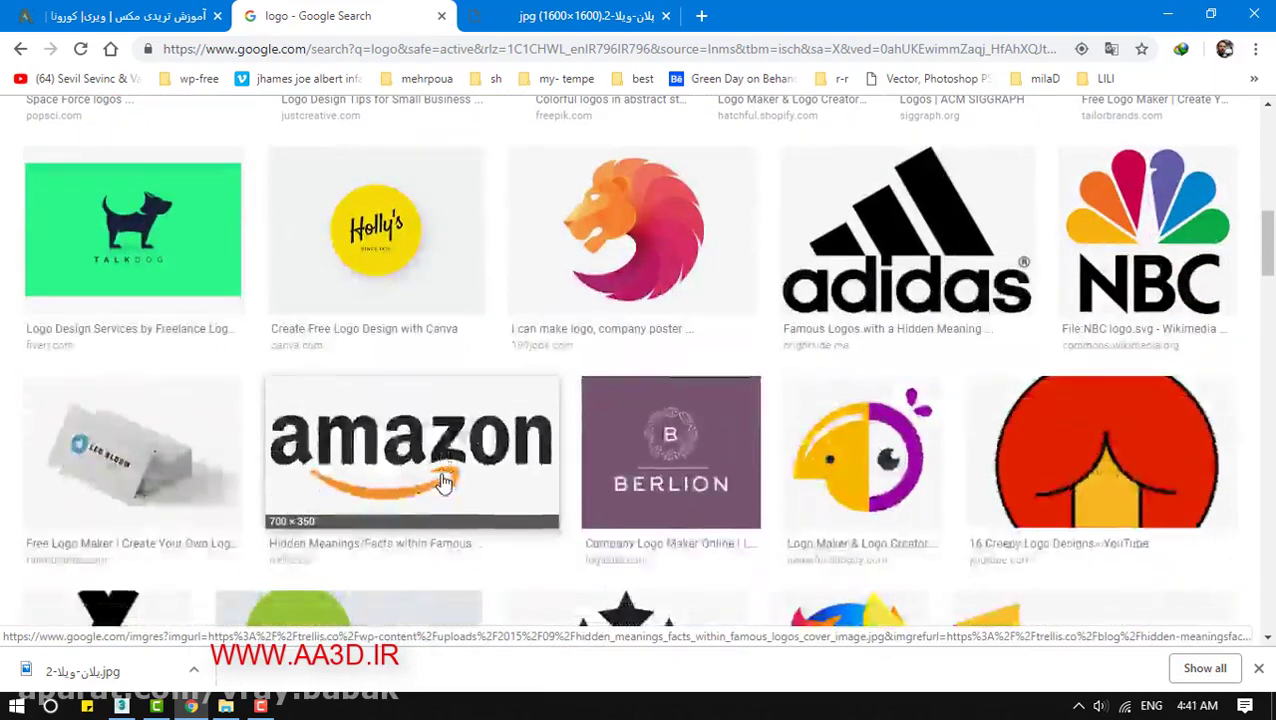
pyautogui.scroll(-7, 455, 455)
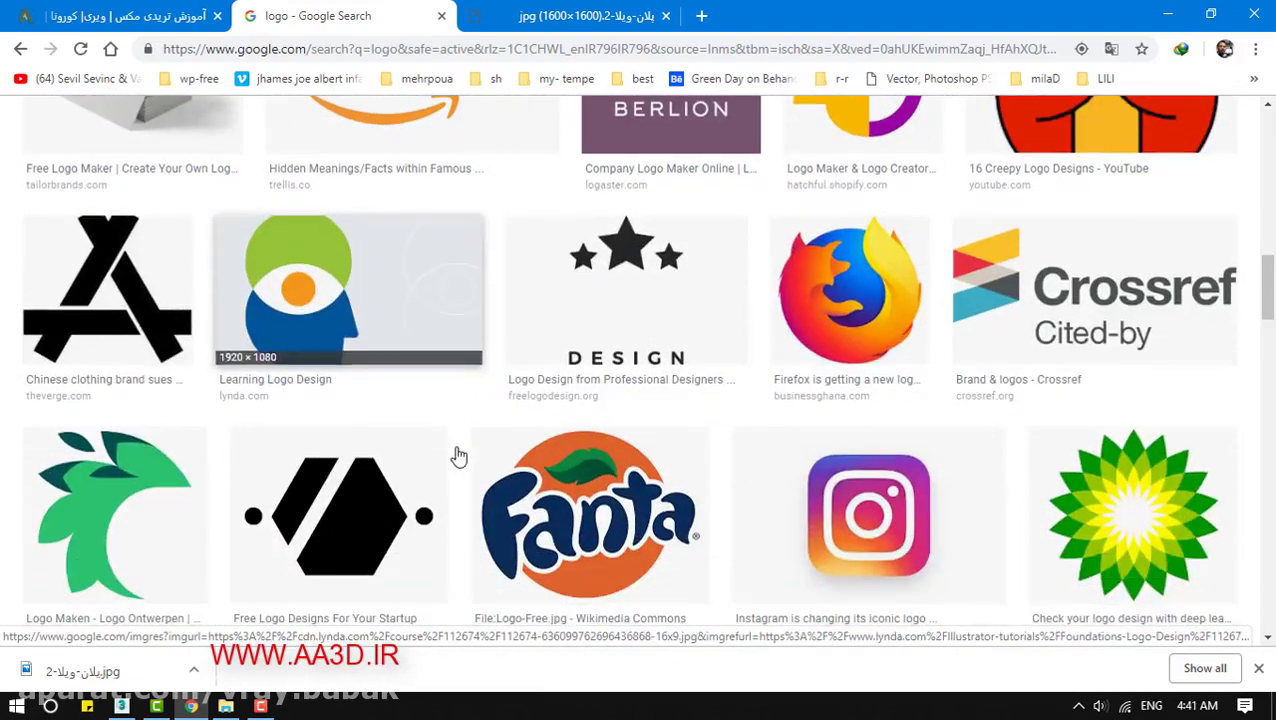
pyautogui.scroll(-4, 455, 455)
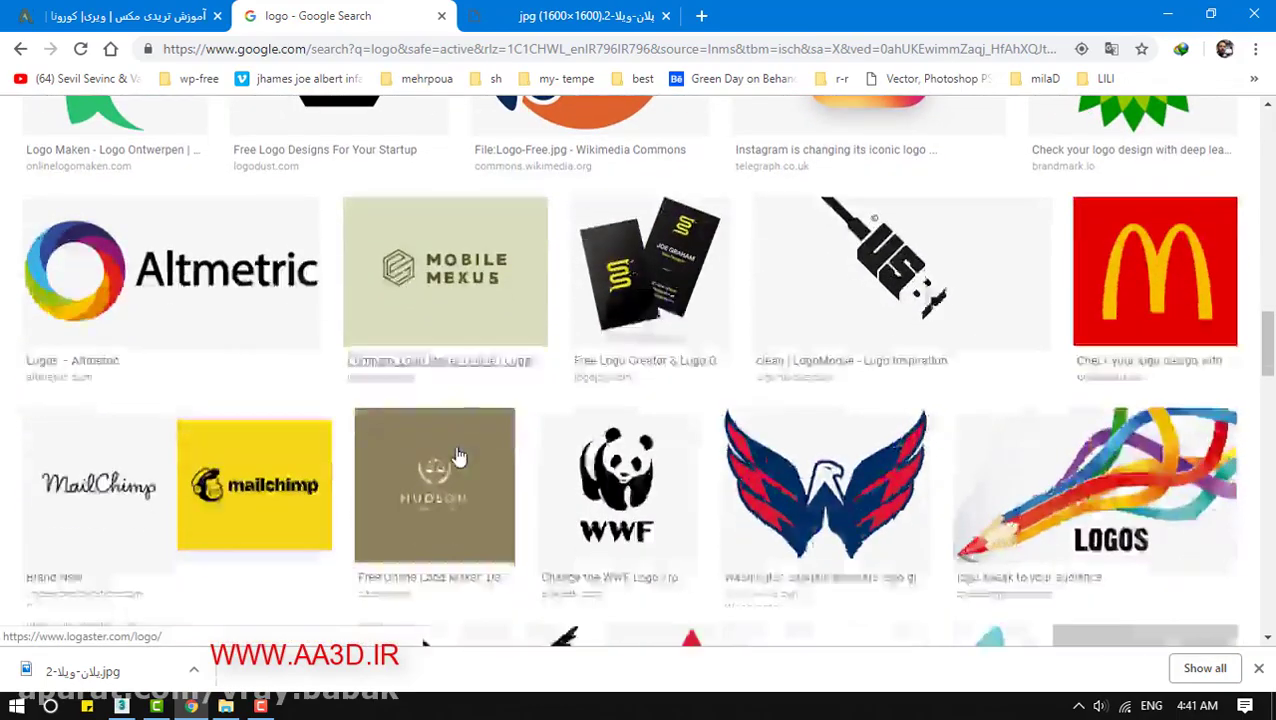
pyautogui.scroll(-8, 336, 443)
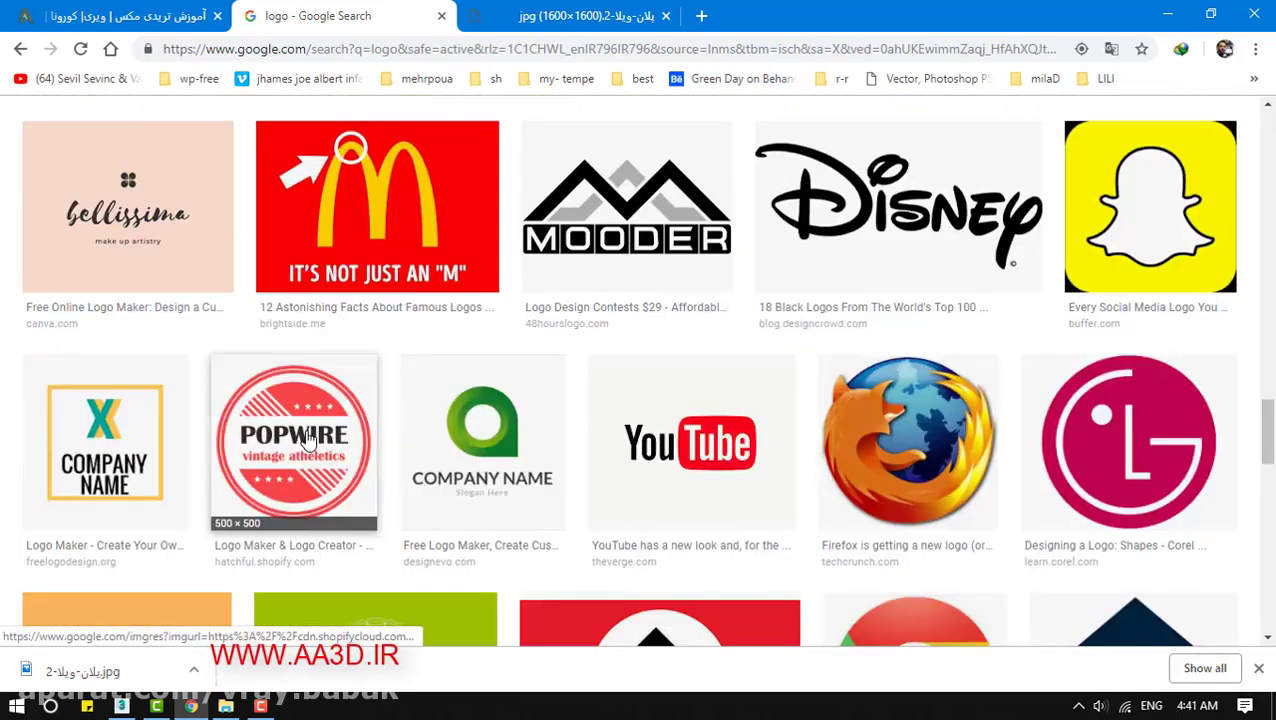
pyautogui.scroll(-7, 307, 433)
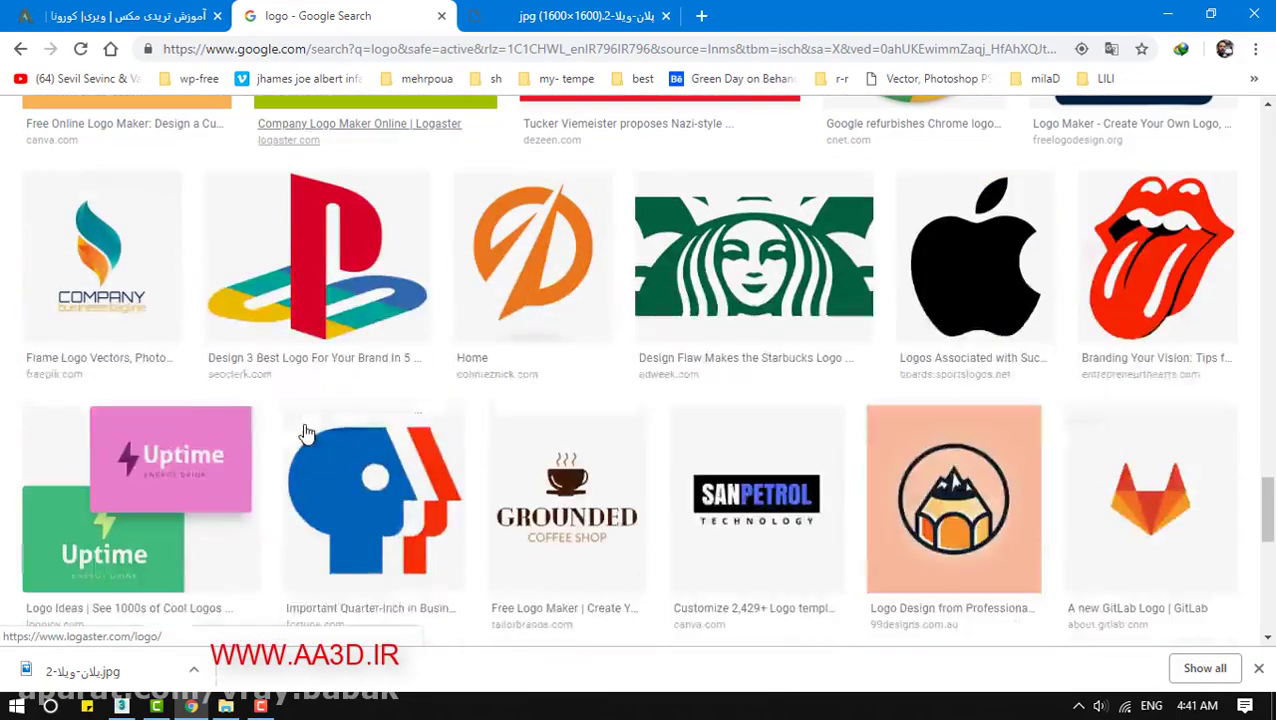
pyautogui.scroll(-3, 307, 433)
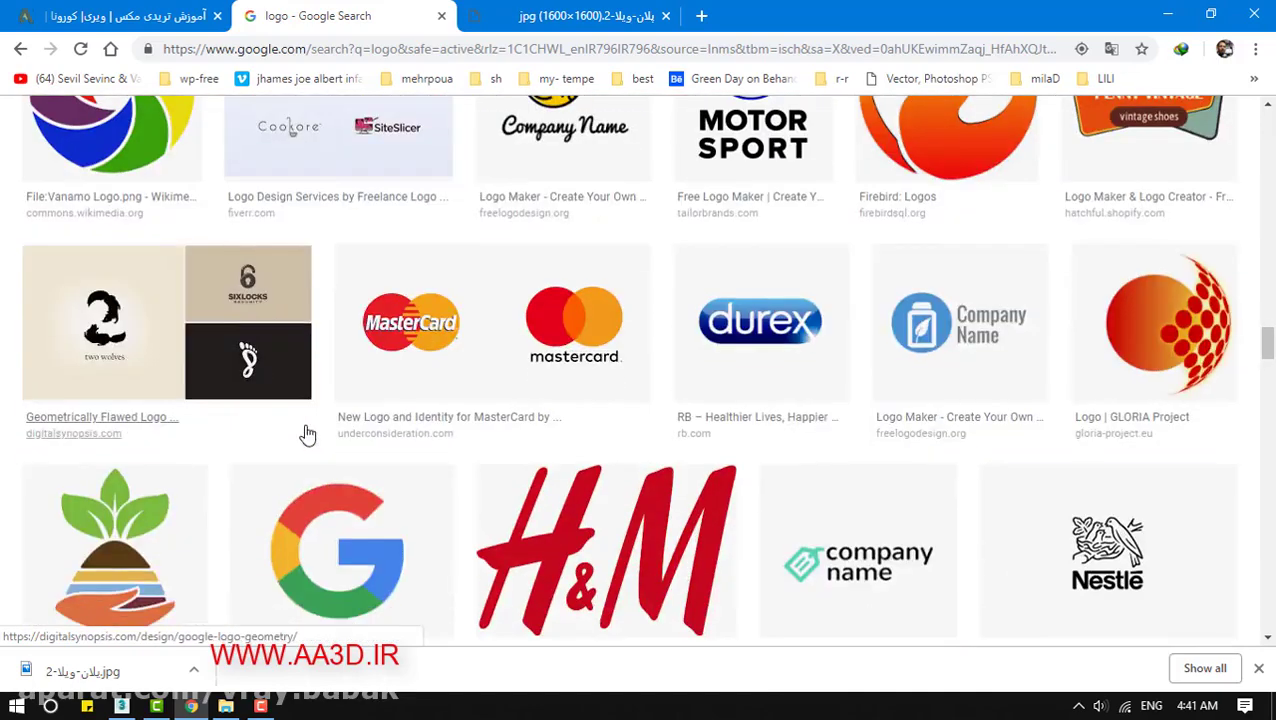
pyautogui.scroll(2, 307, 433)
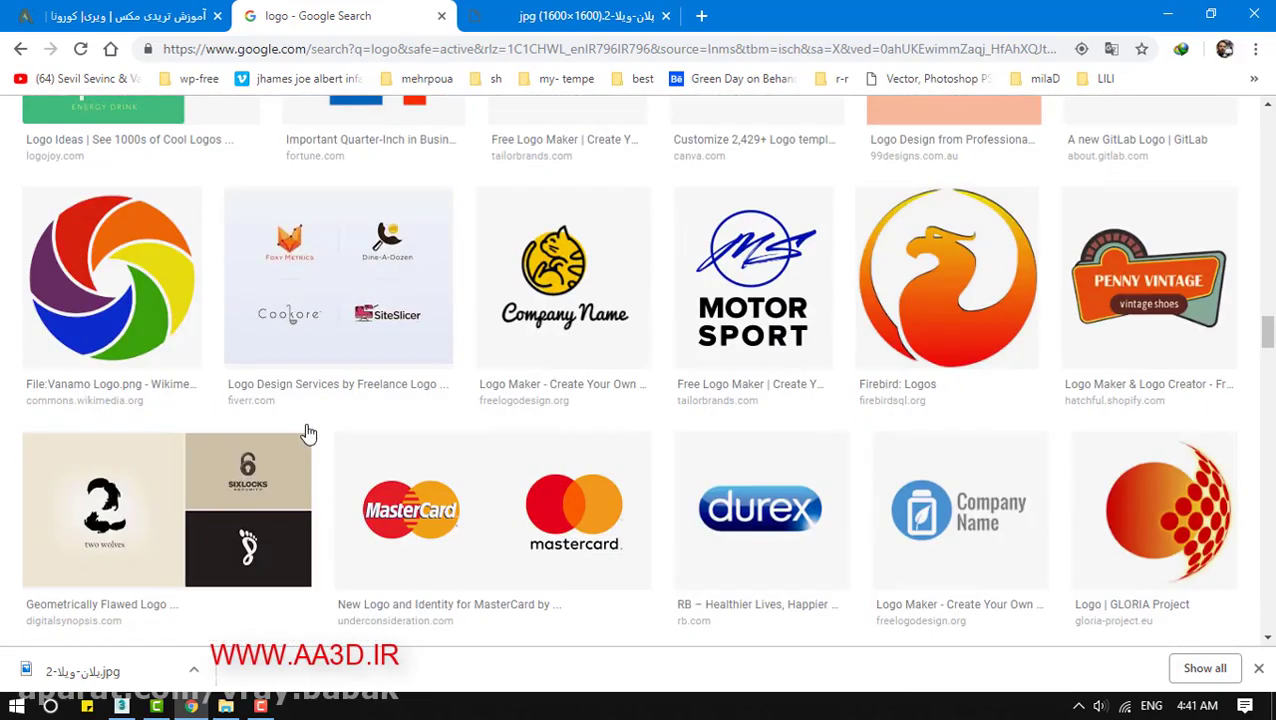
pyautogui.click(922, 312)
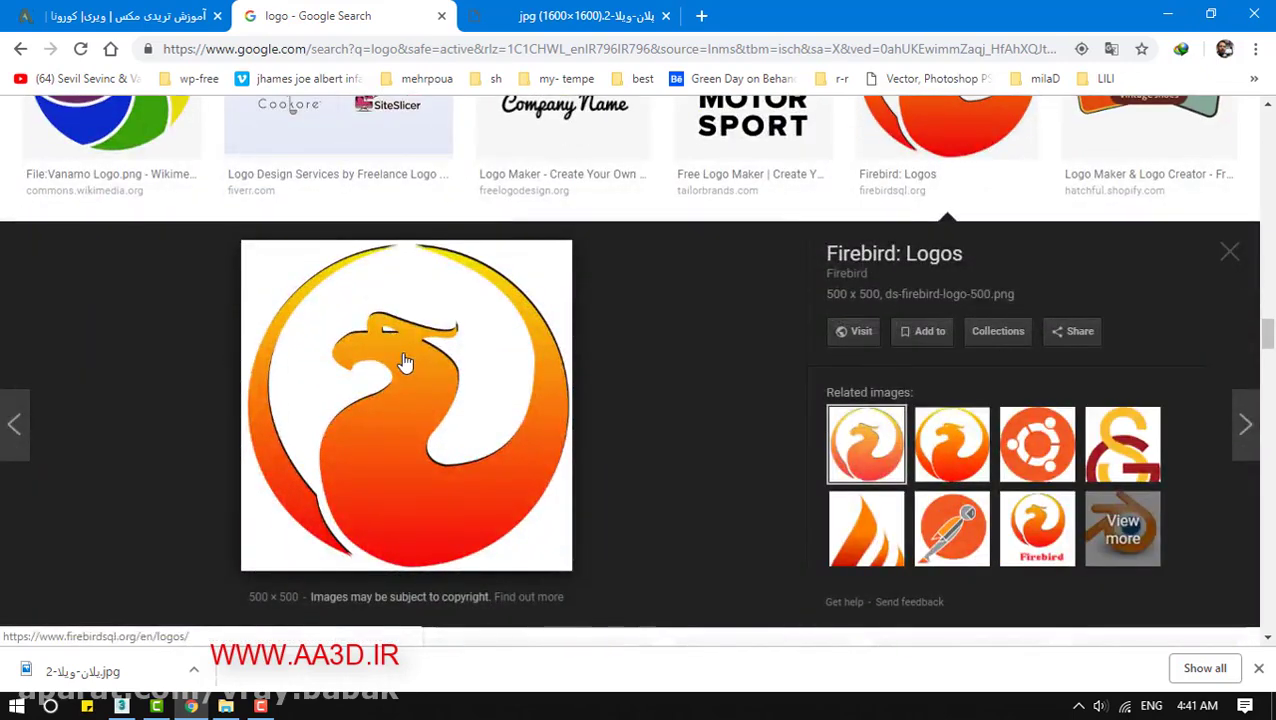
# Save the Firebird logo image to the Desktop as 001.png, replacing the existing file
pyautogui.rightClick(414, 352)
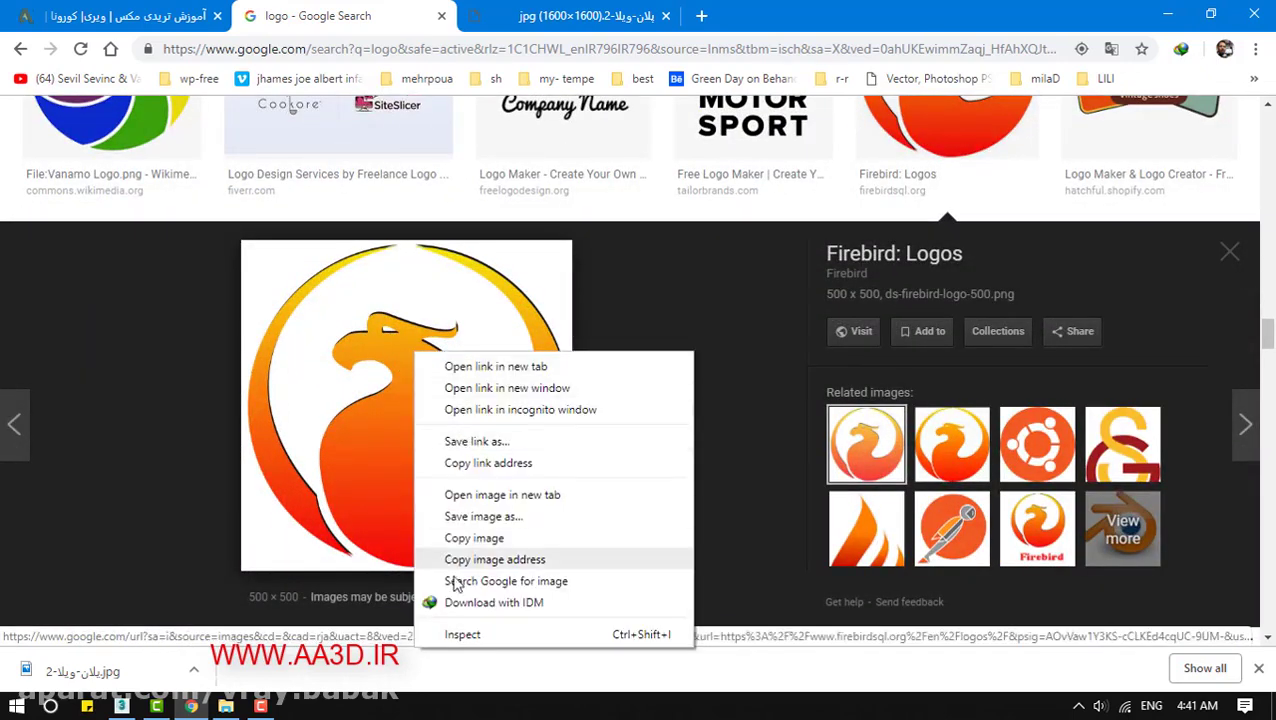
pyautogui.click(470, 516)
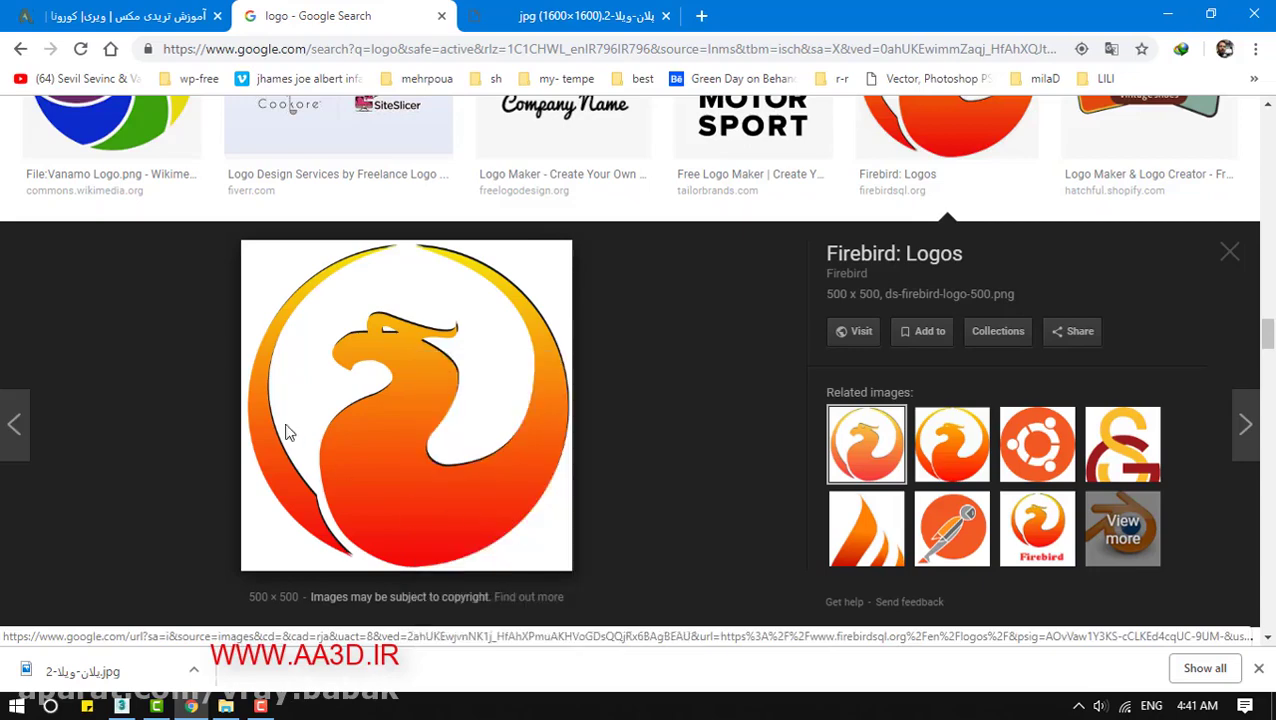
pyautogui.click(587, 150)
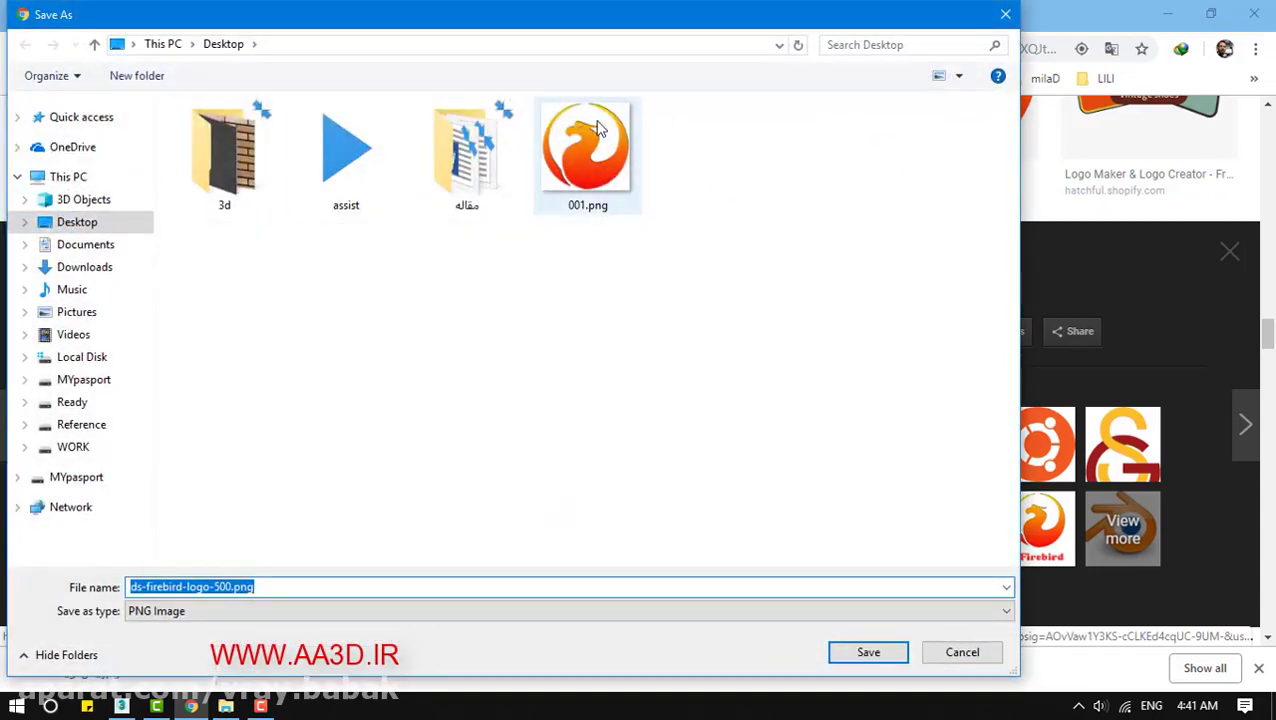
pyautogui.click(845, 658)
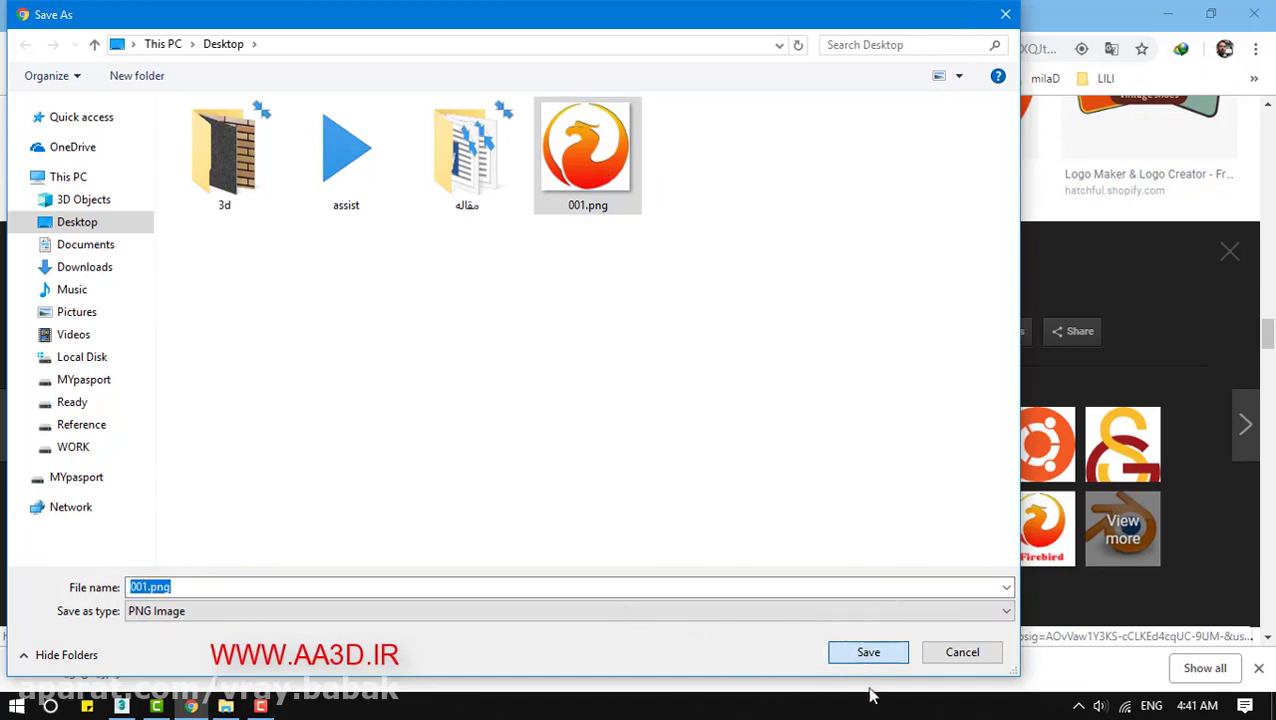
pyautogui.press('Return')
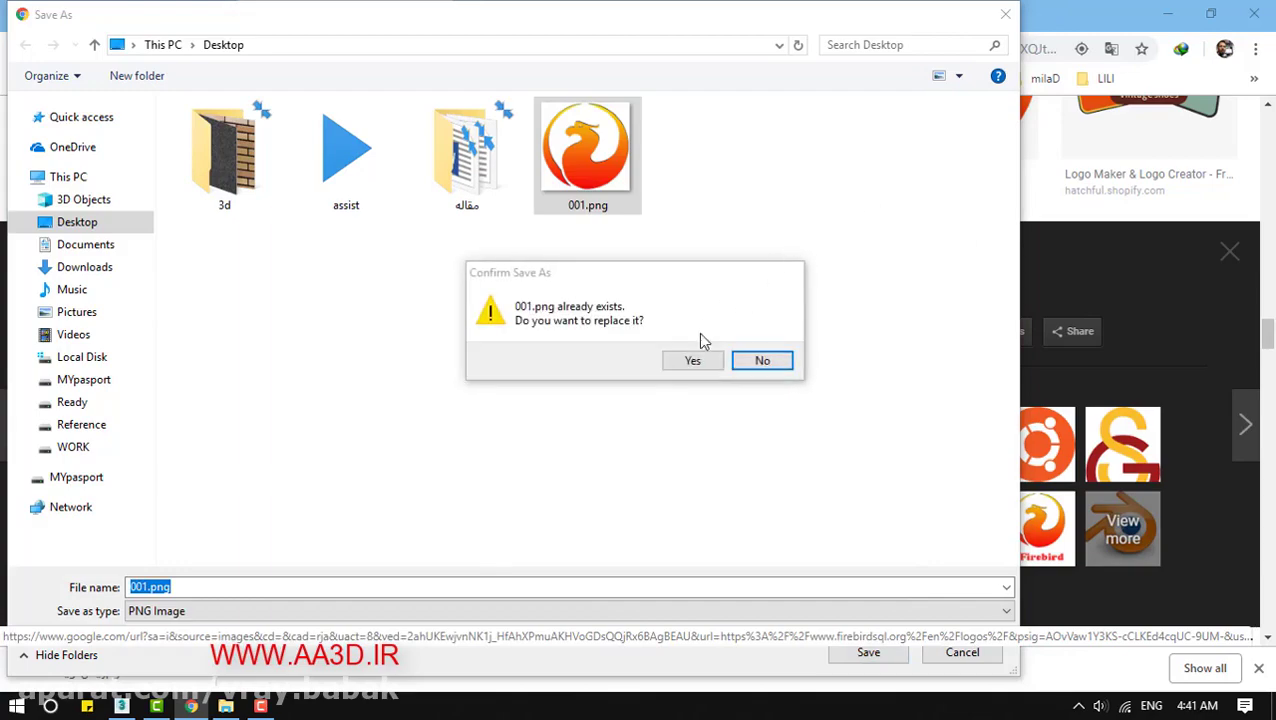
pyautogui.click(692, 359)
# Look further through the logo results and open the preview of the TripAdvisor owl logo
pyautogui.scroll(-10, 390, 441)
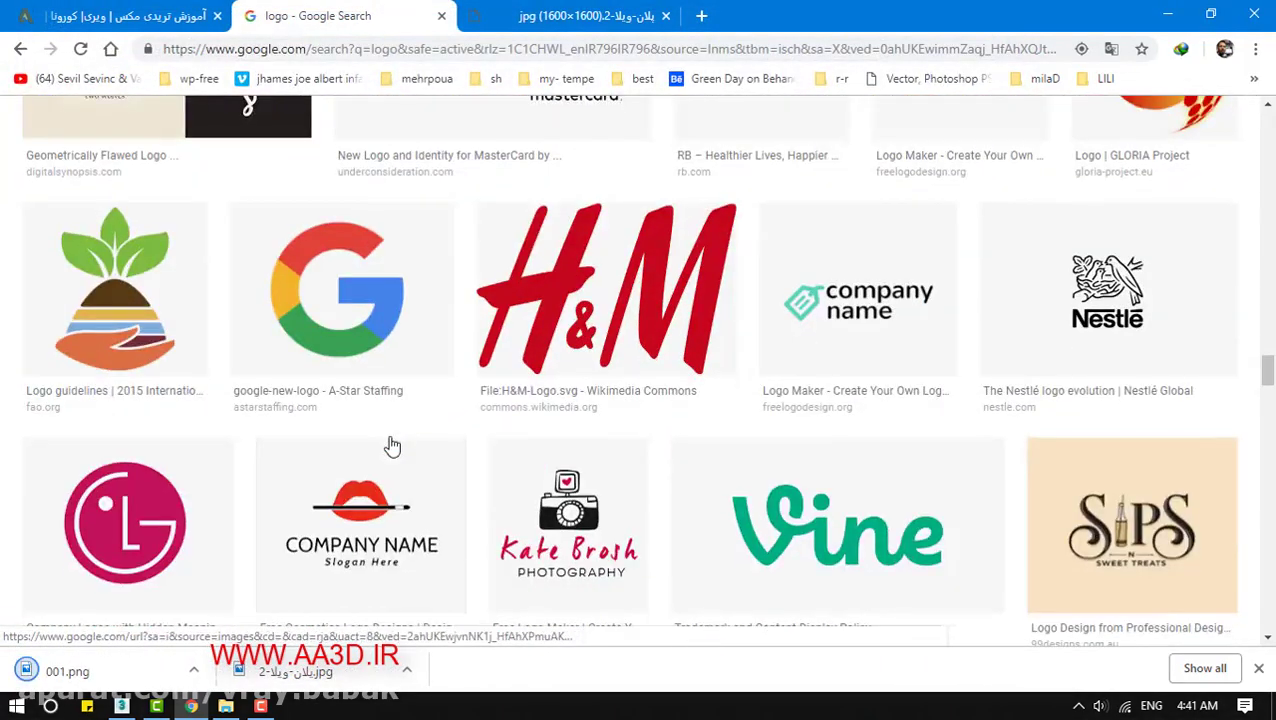
pyautogui.scroll(-5, 390, 448)
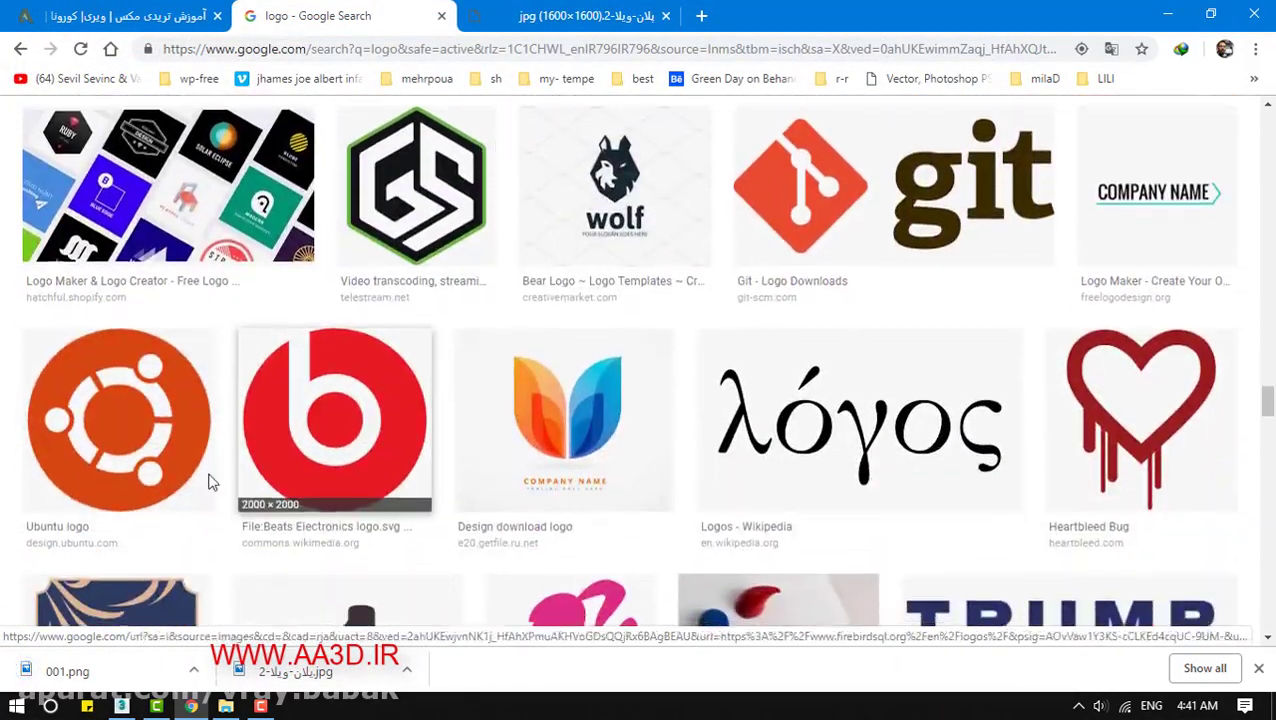
pyautogui.scroll(-4, 215, 470)
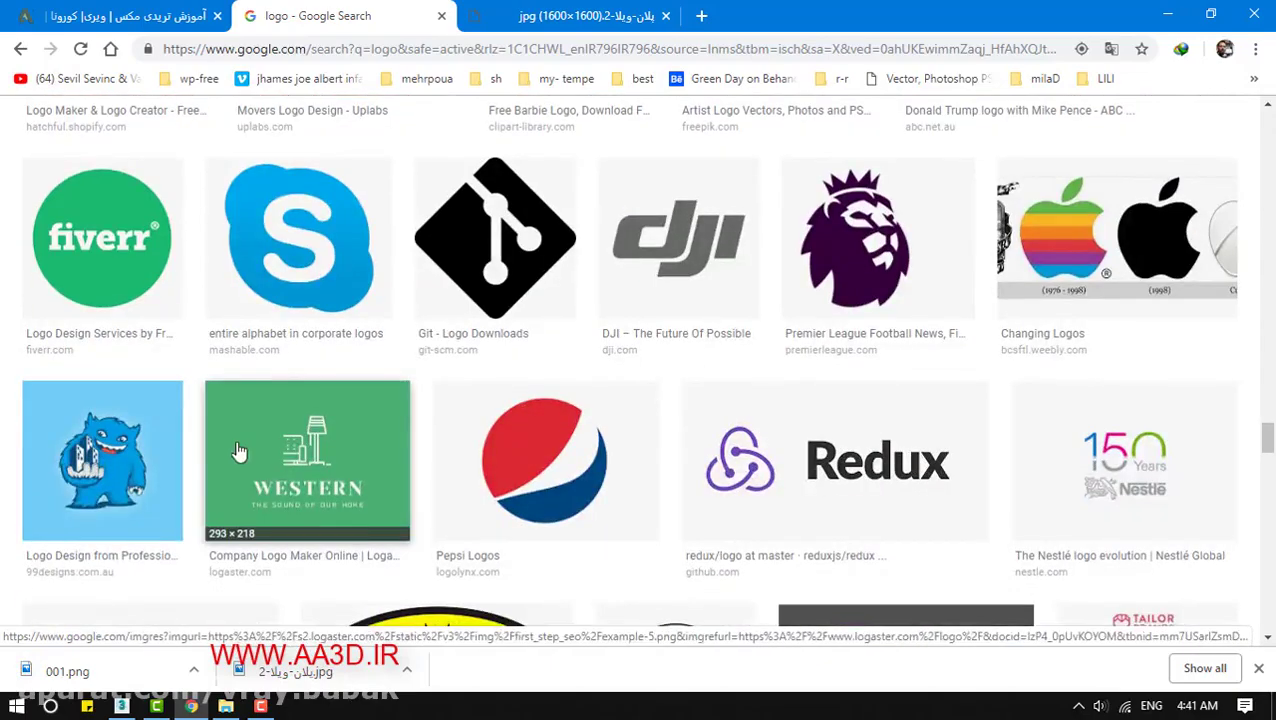
pyautogui.scroll(-3, 620, 474)
pyautogui.scroll(-3, 620, 474)
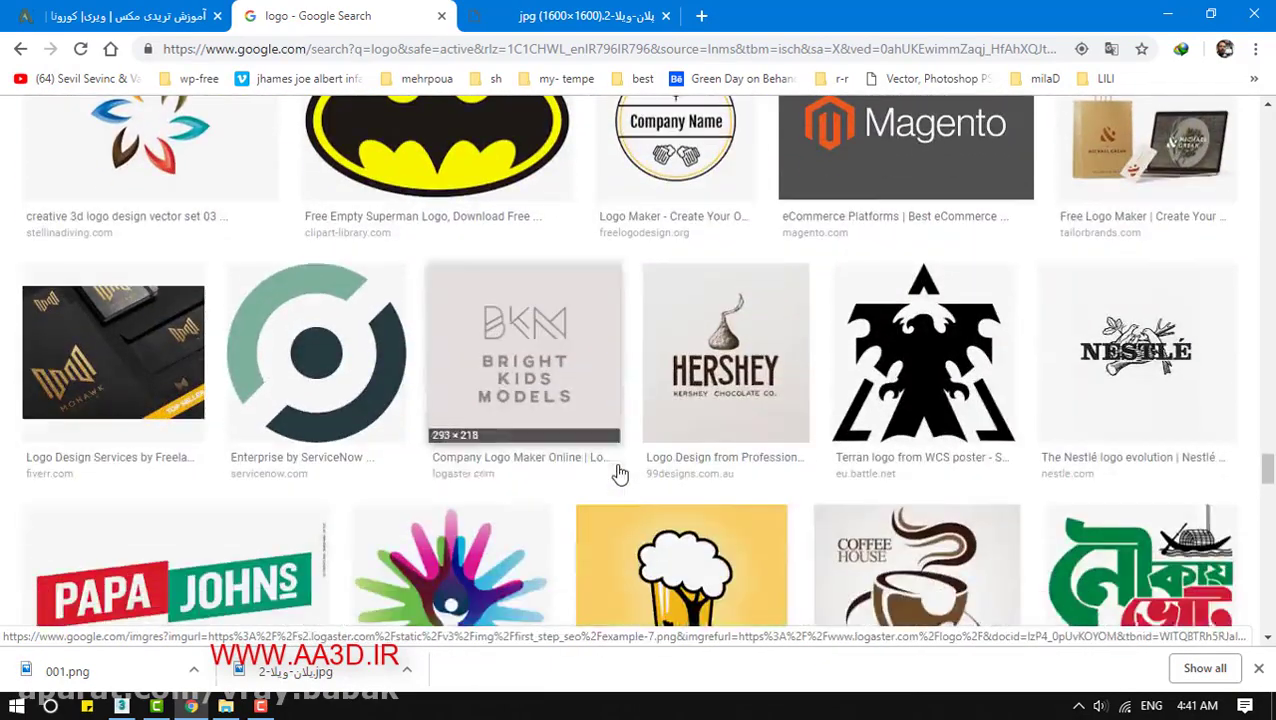
pyautogui.scroll(-2, 618, 472)
pyautogui.scroll(-4, 618, 472)
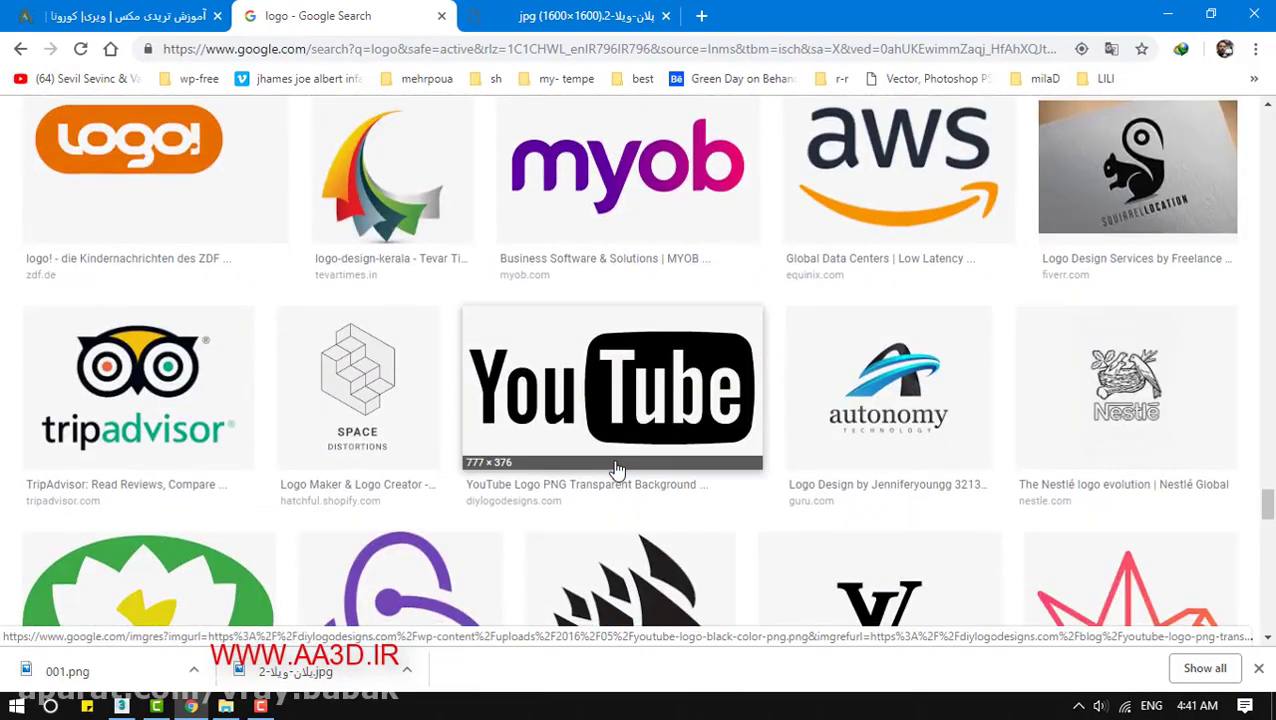
pyautogui.scroll(-3, 617, 470)
pyautogui.scroll(2, 433, 461)
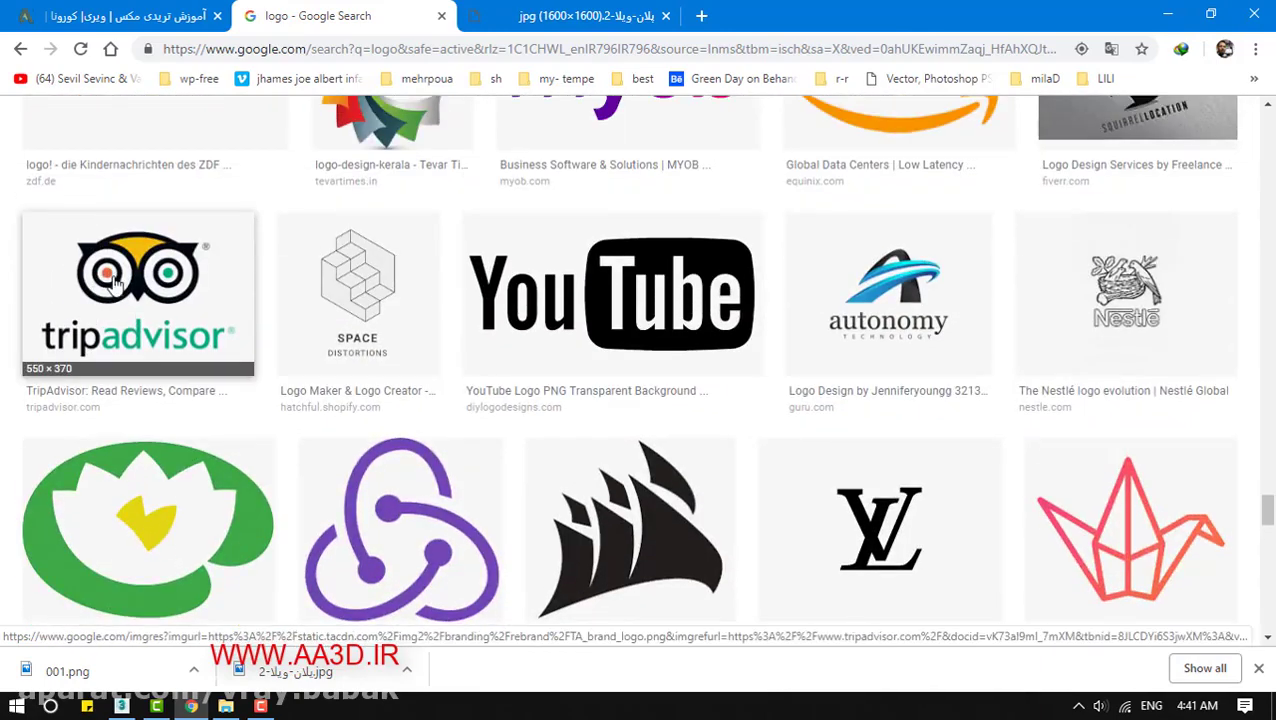
pyautogui.click(120, 300)
# Save the TripAdvisor logo image to the Desktop as TA_brand_logo.png
pyautogui.rightClick(479, 379)
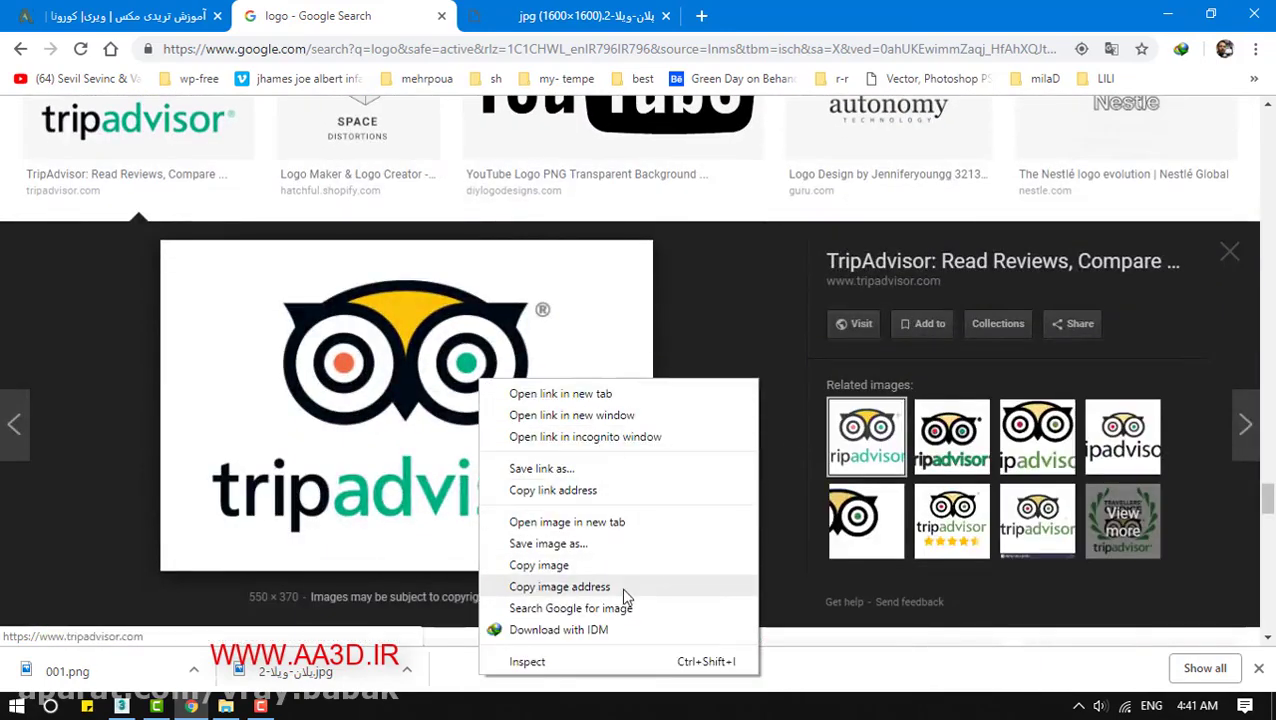
pyautogui.click(667, 327)
pyautogui.rightClick(419, 357)
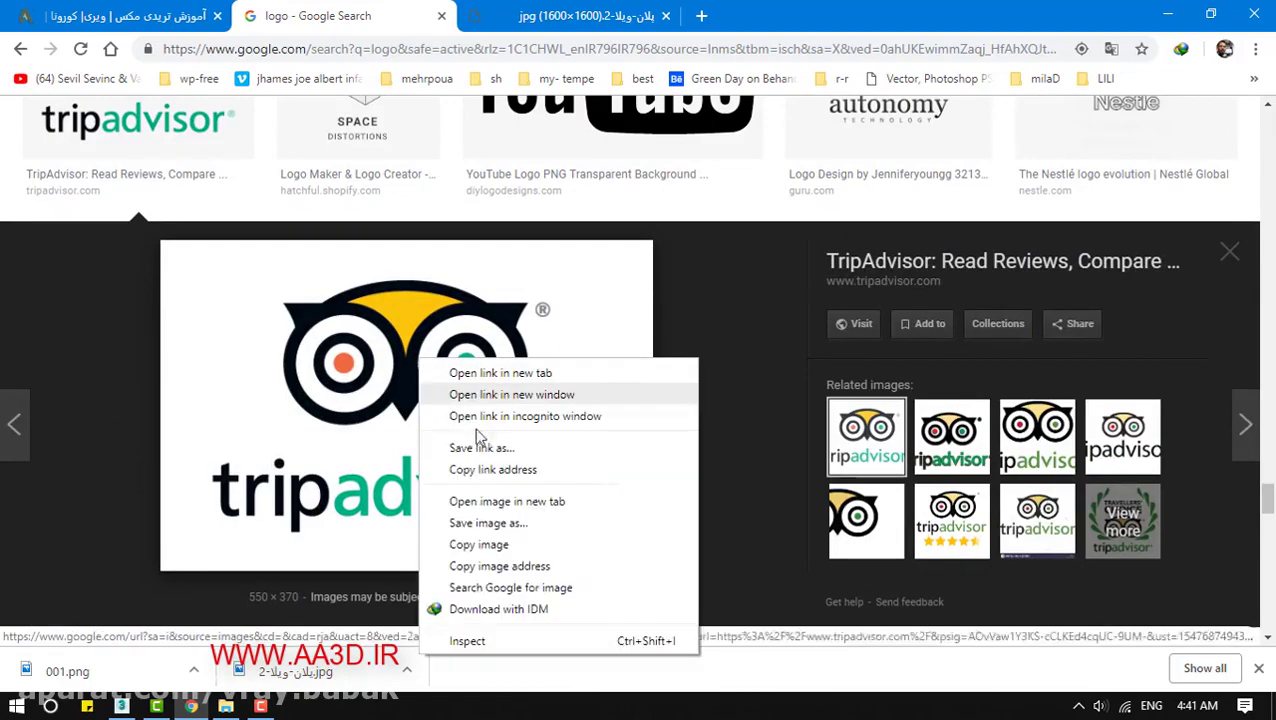
pyautogui.click(485, 524)
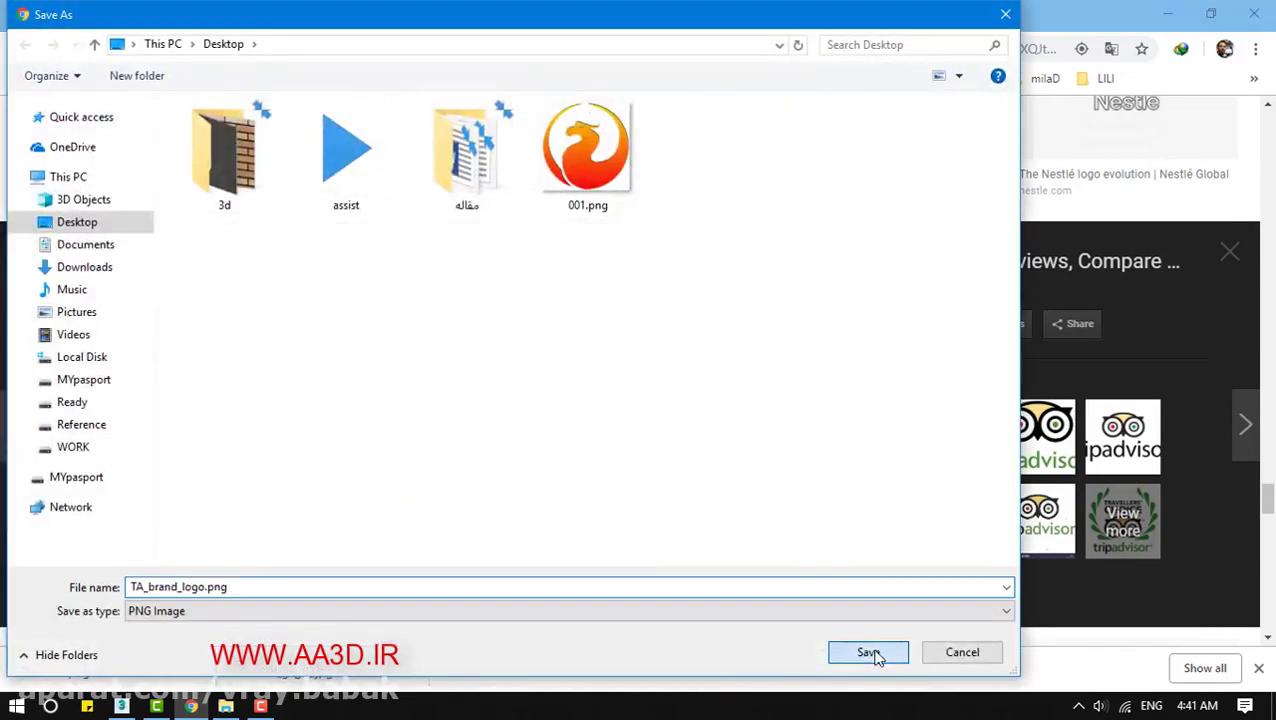
pyautogui.click(868, 652)
# Open the properties of TA_brand_logo.png on the desktop and examine the image's pixel dimensions in its file details
pyautogui.click(1164, 18)
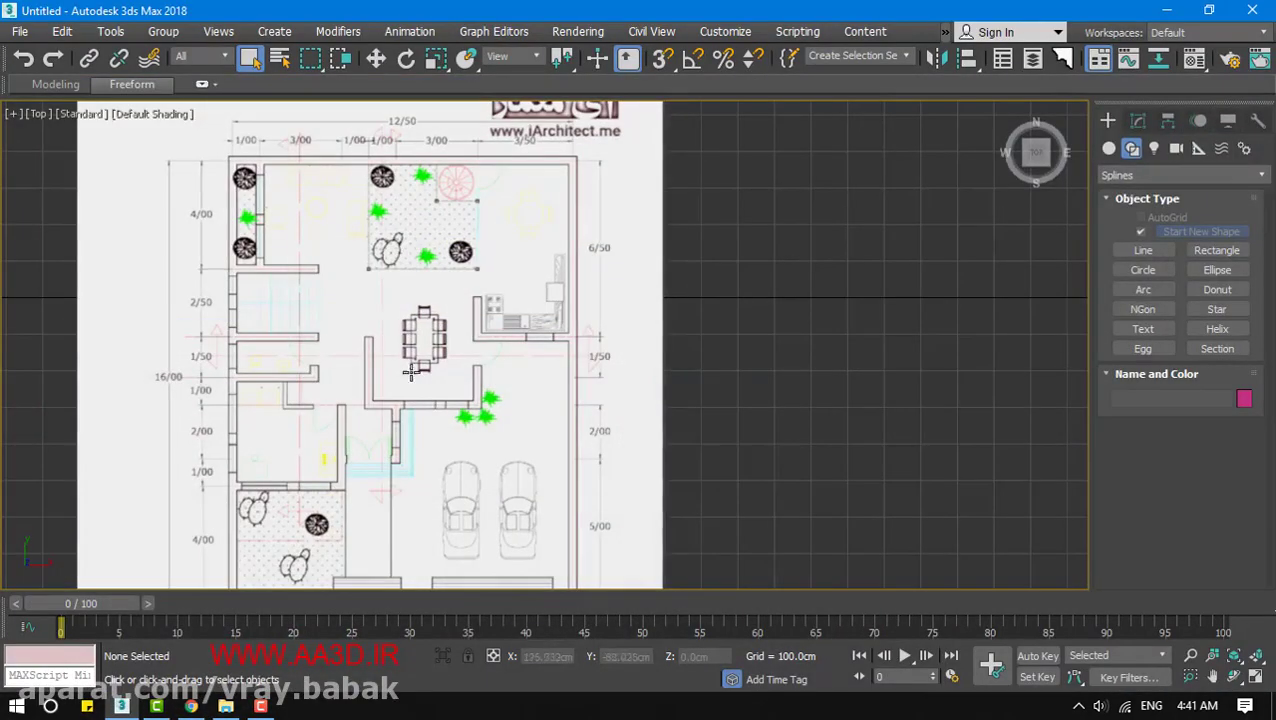
pyautogui.moveTo(762, 467); pyautogui.dragTo(657, 405, button='middle')
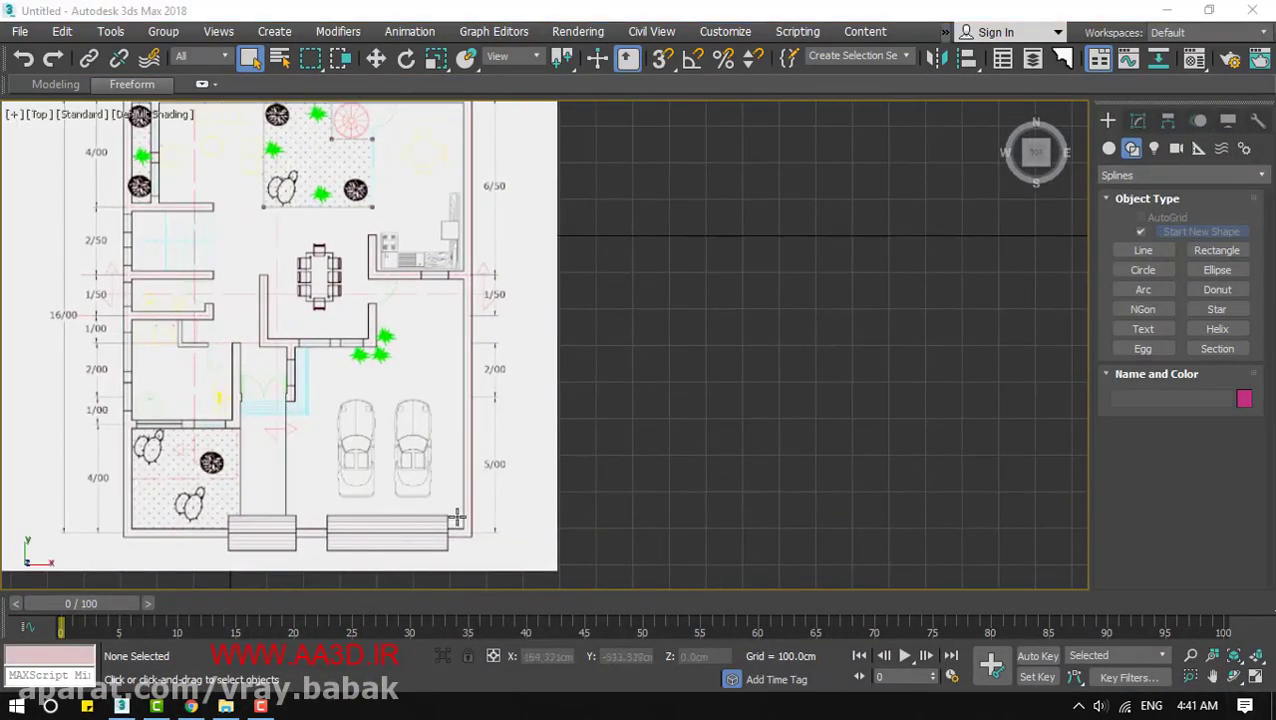
pyautogui.press('super+d')
pyautogui.rightClick(258, 35)
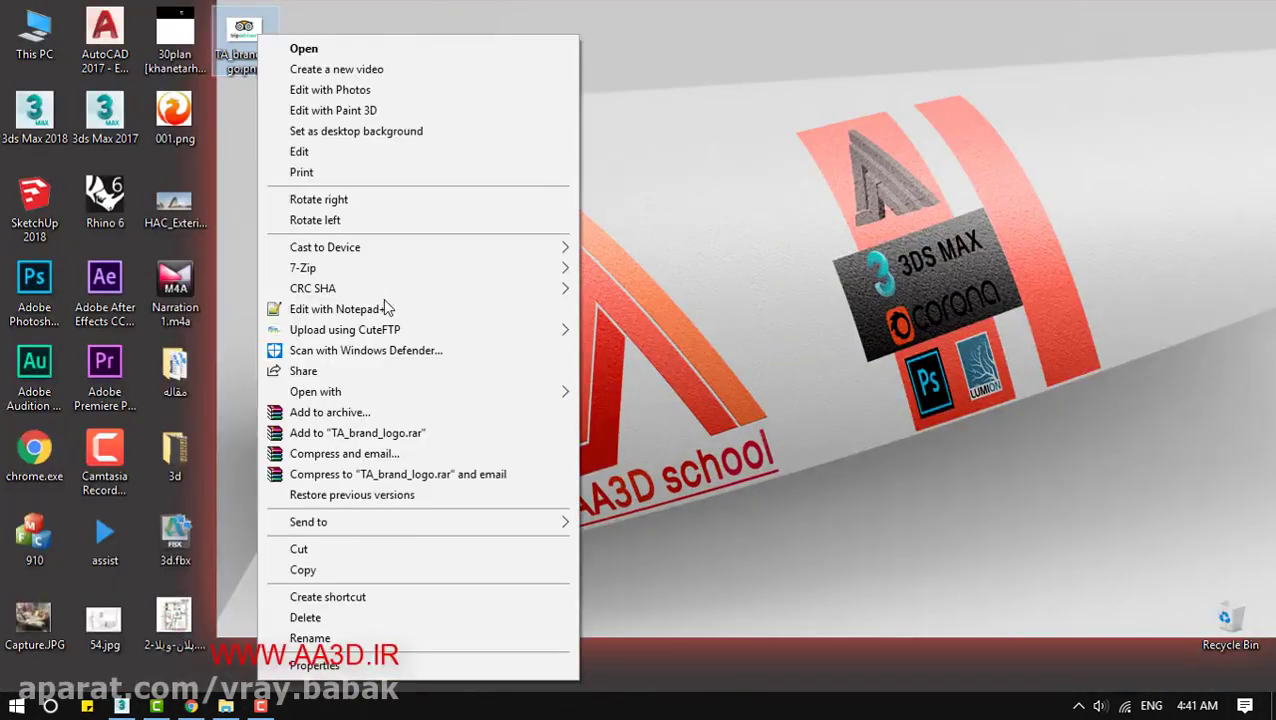
pyautogui.click(405, 665)
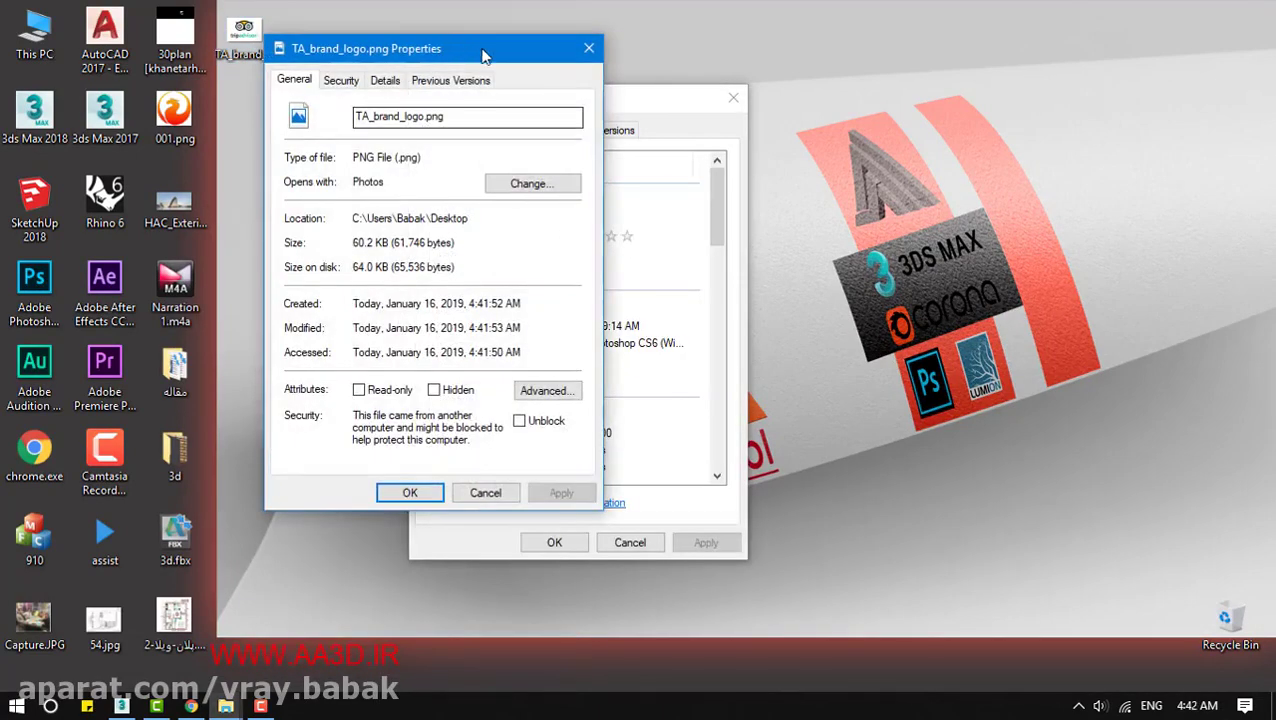
pyautogui.click(733, 97)
pyautogui.click(590, 47)
pyautogui.rightClick(238, 35)
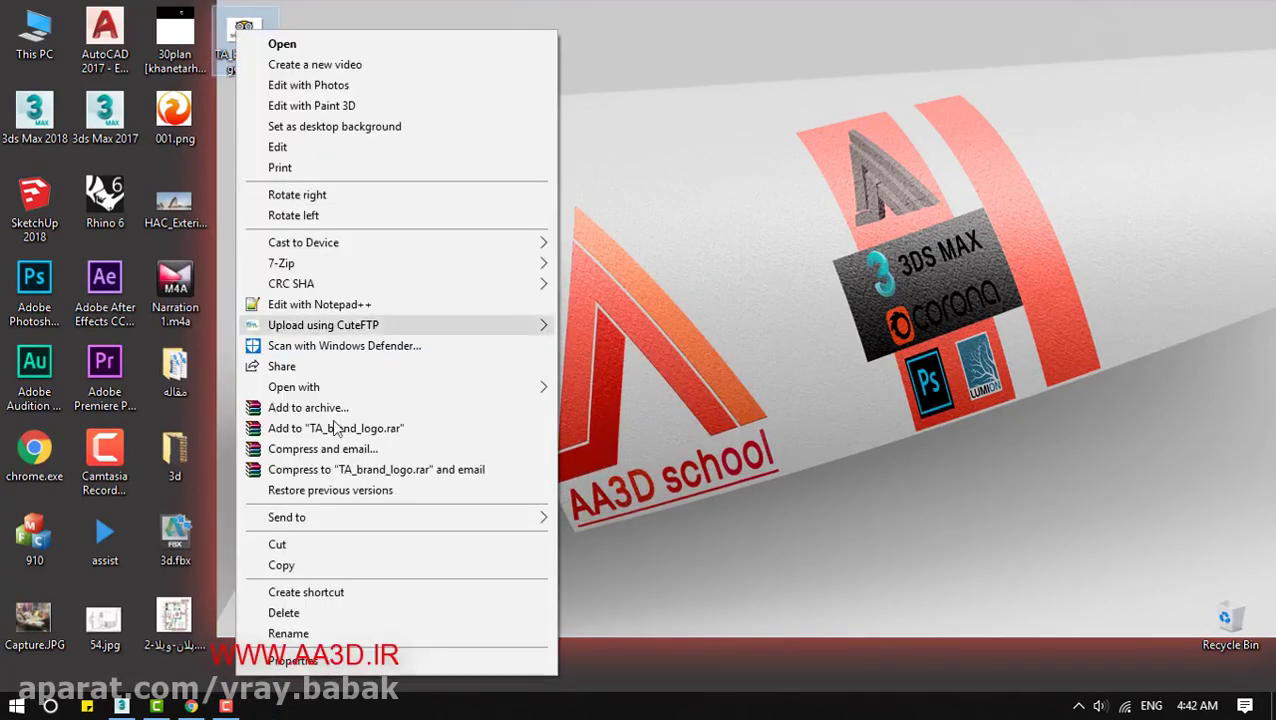
pyautogui.click(325, 655)
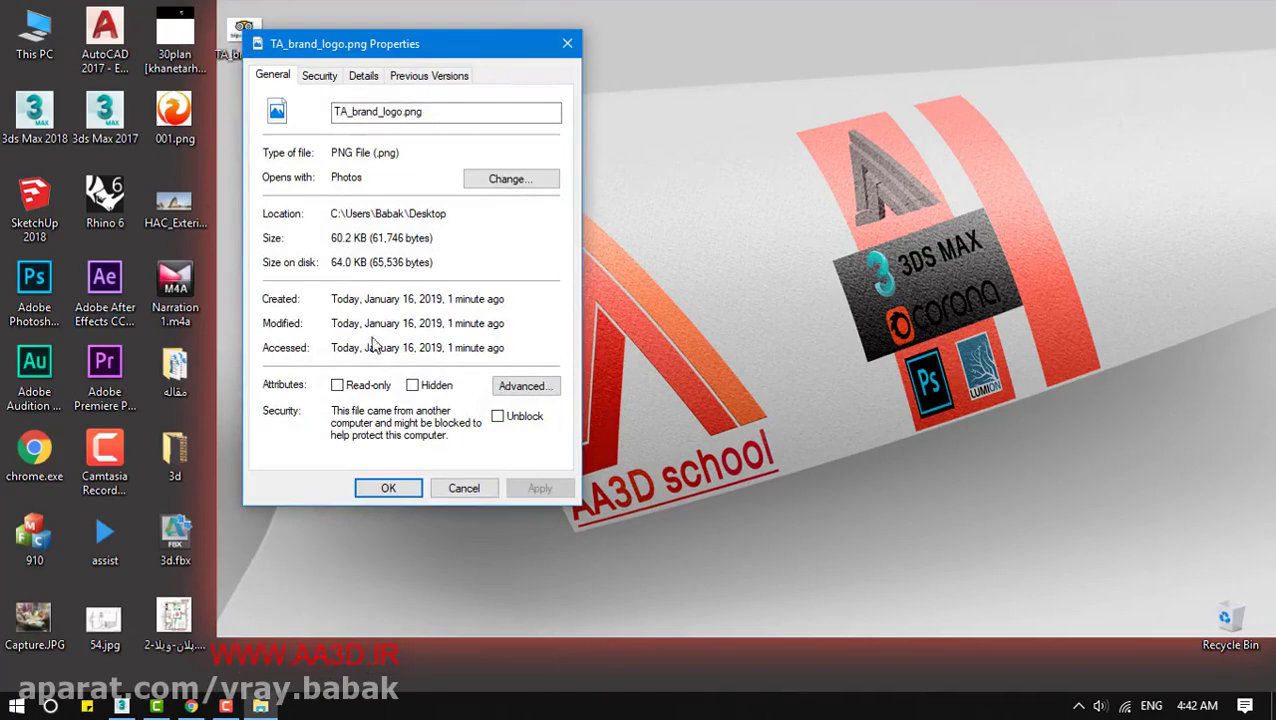
pyautogui.click(363, 75)
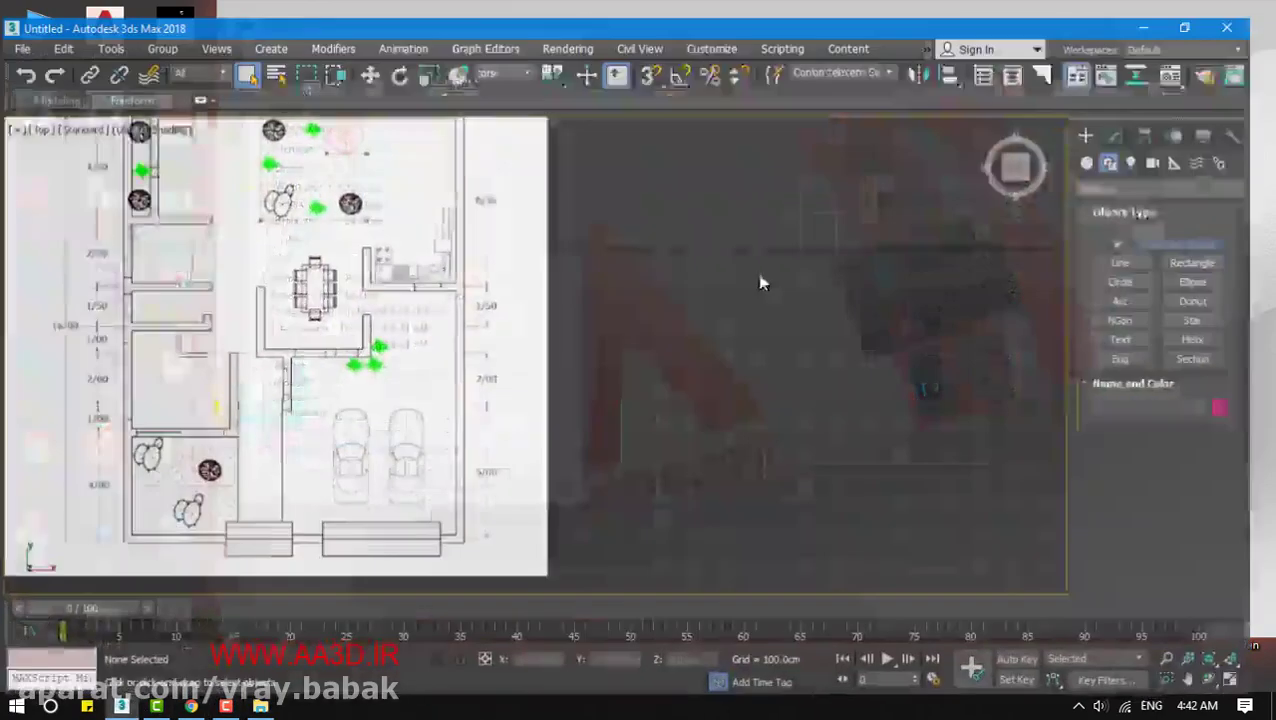
# Make one independent copy of the floor plan plane beside the original in the 3ds Max Top view
pyautogui.moveTo(800, 11); pyautogui.dragTo(977, 68)
pyautogui.click(429, 316)
pyautogui.moveTo(440, 340); pyautogui.dragTo(488, 293, button='middle')
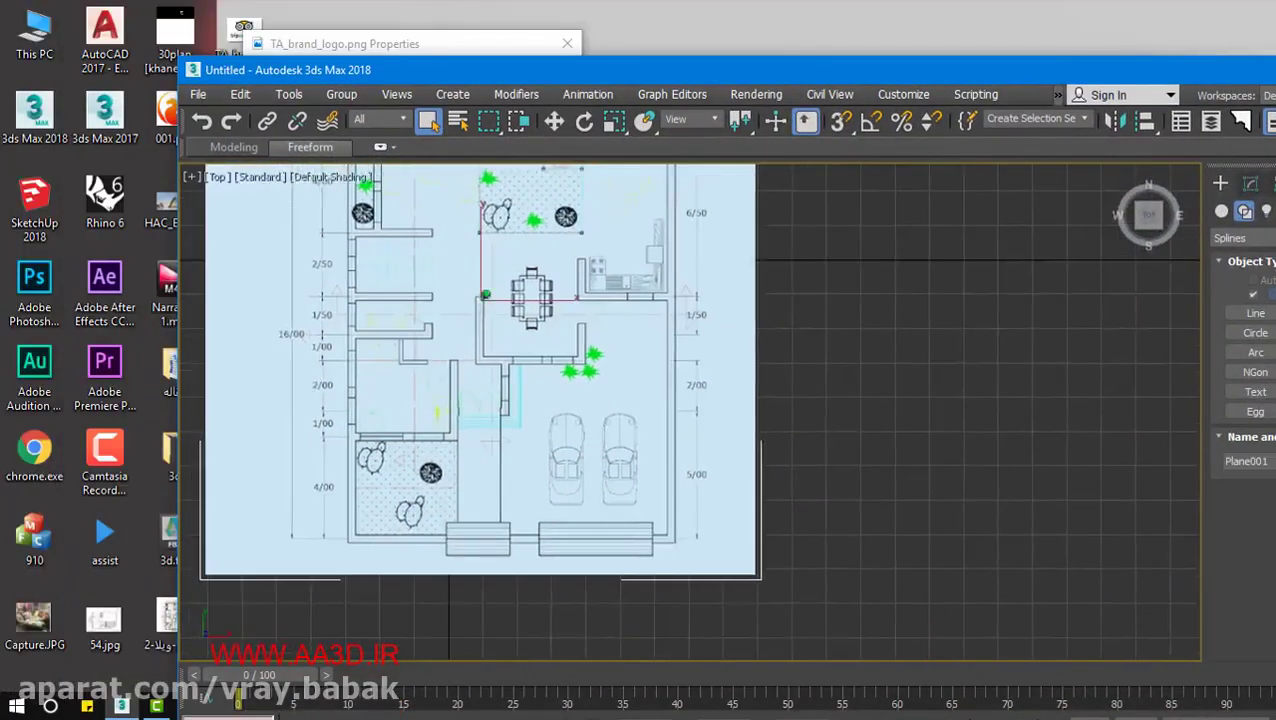
pyautogui.scroll(-5, 486, 294)
pyautogui.click(555, 121)
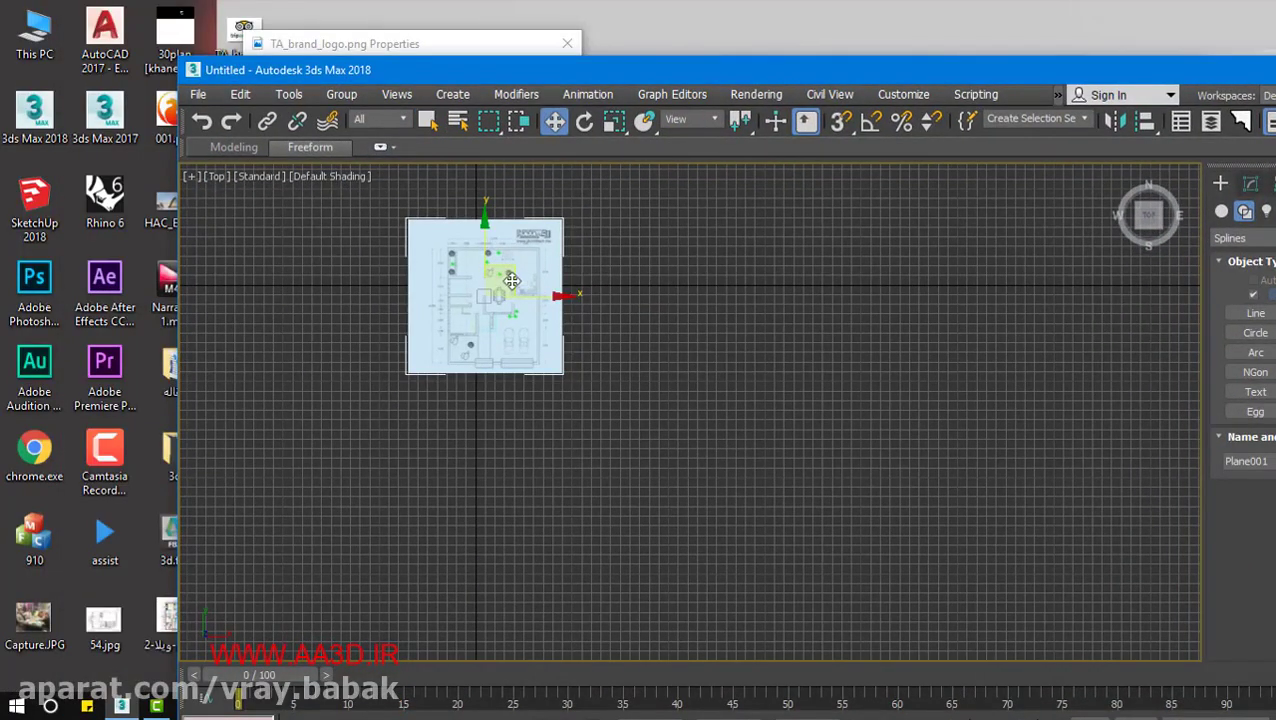
pyautogui.keyDown('shift'); pyautogui.moveTo(511, 281); pyautogui.dragTo(802, 283); pyautogui.keyUp('shift')
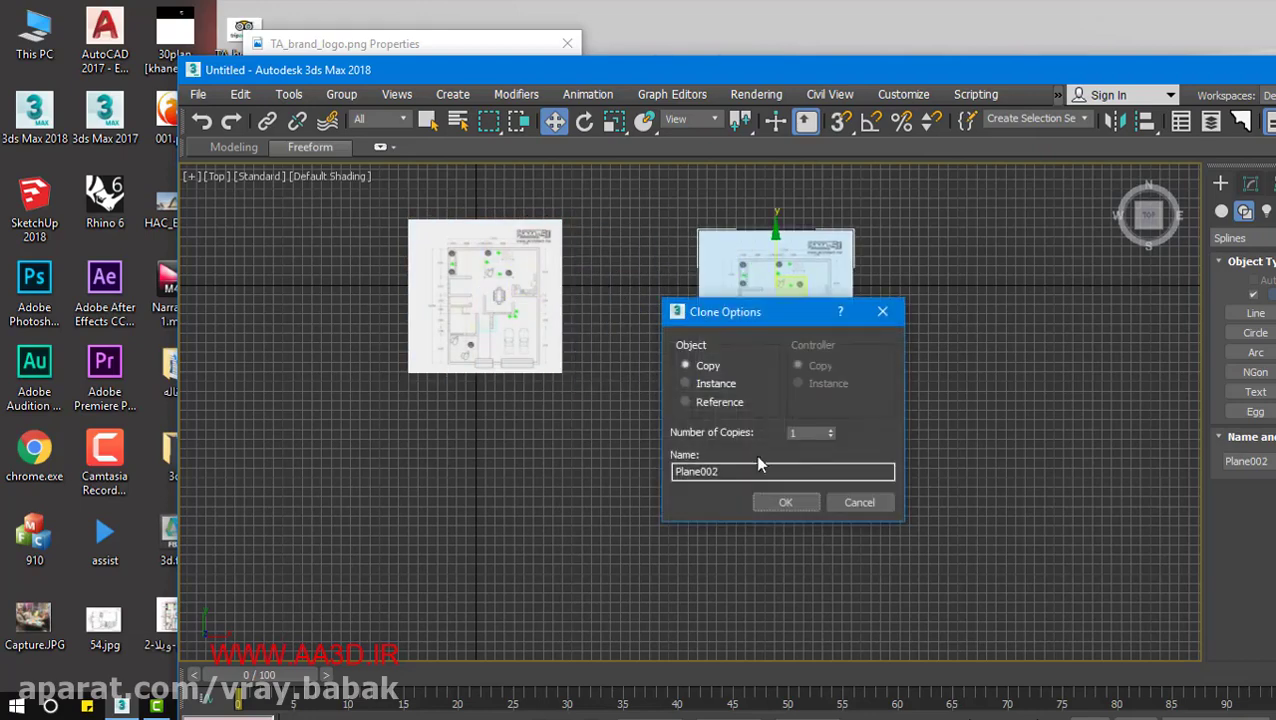
pyautogui.click(786, 501)
# Apply TA_brand_logo.png from the desktop to the copied plane as its texture and restore the full-size 3ds Max window
pyautogui.moveTo(457, 48)
pyautogui.mouseDown()
pyautogui.moveTo(298, 48)
pyautogui.moveTo(224, 110)
pyautogui.mouseUp()
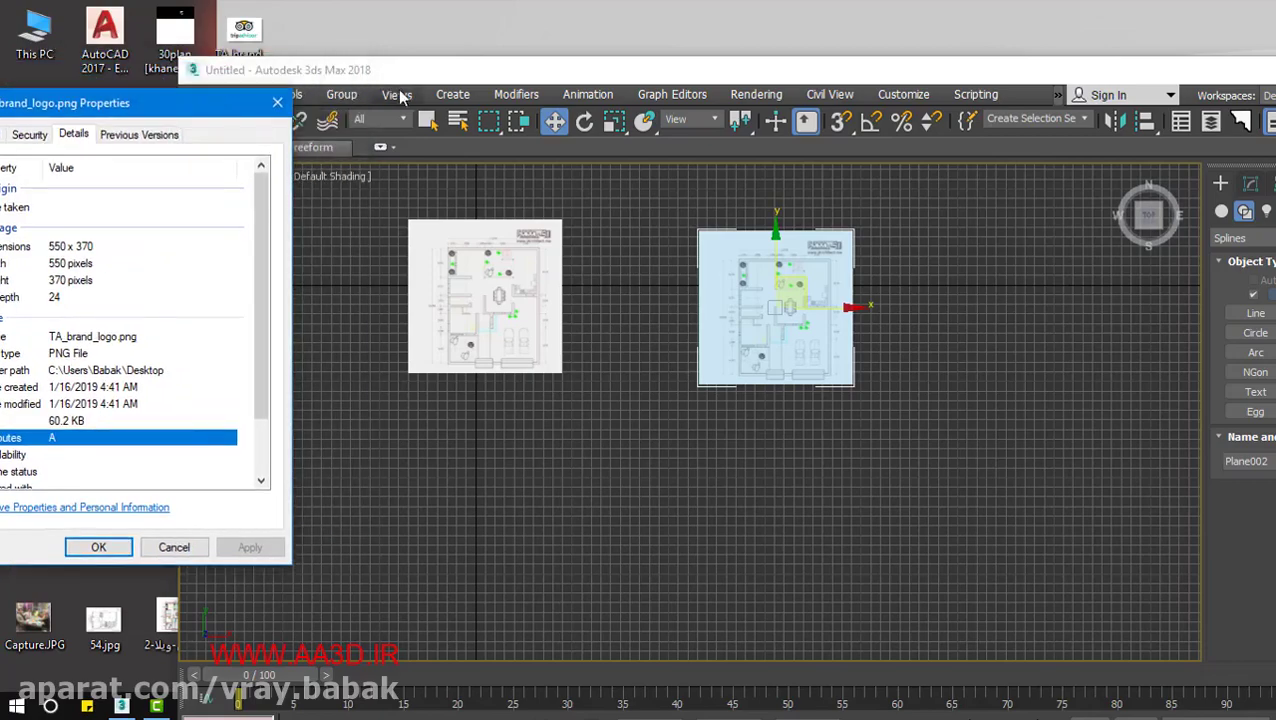
pyautogui.moveTo(244, 30); pyautogui.dragTo(786, 320)
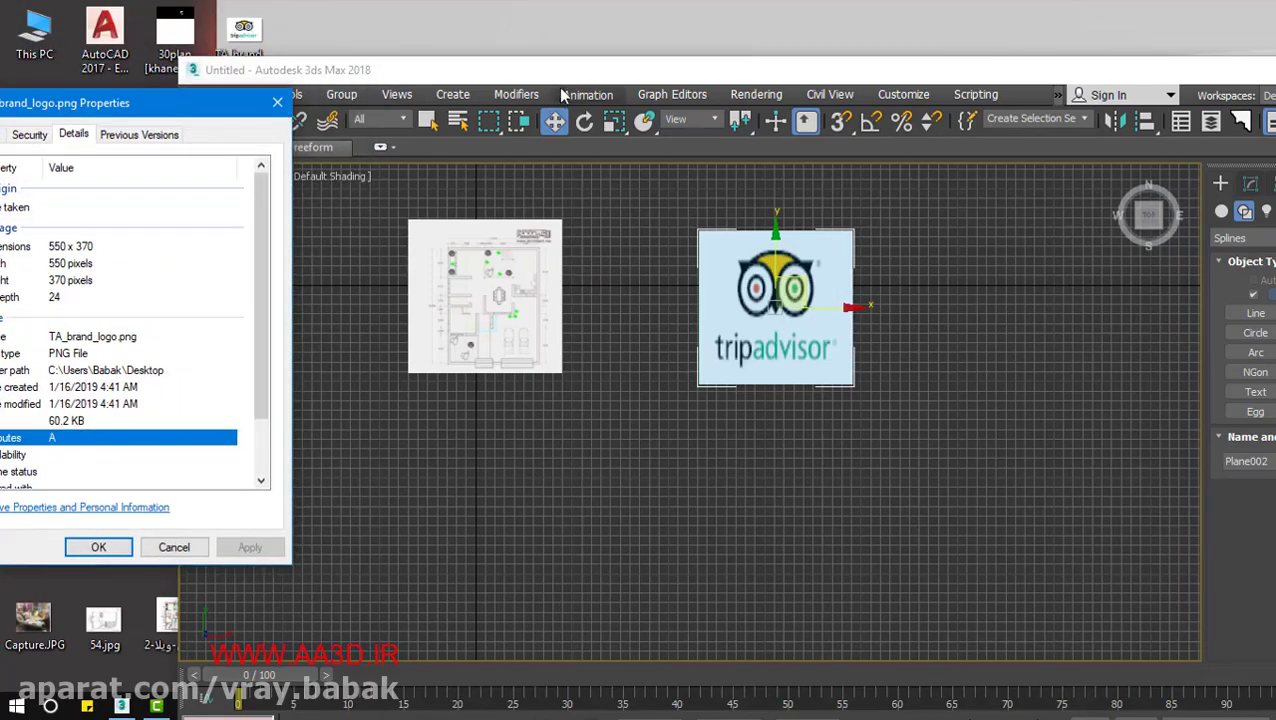
pyautogui.moveTo(556, 74); pyautogui.dragTo(322, 1)
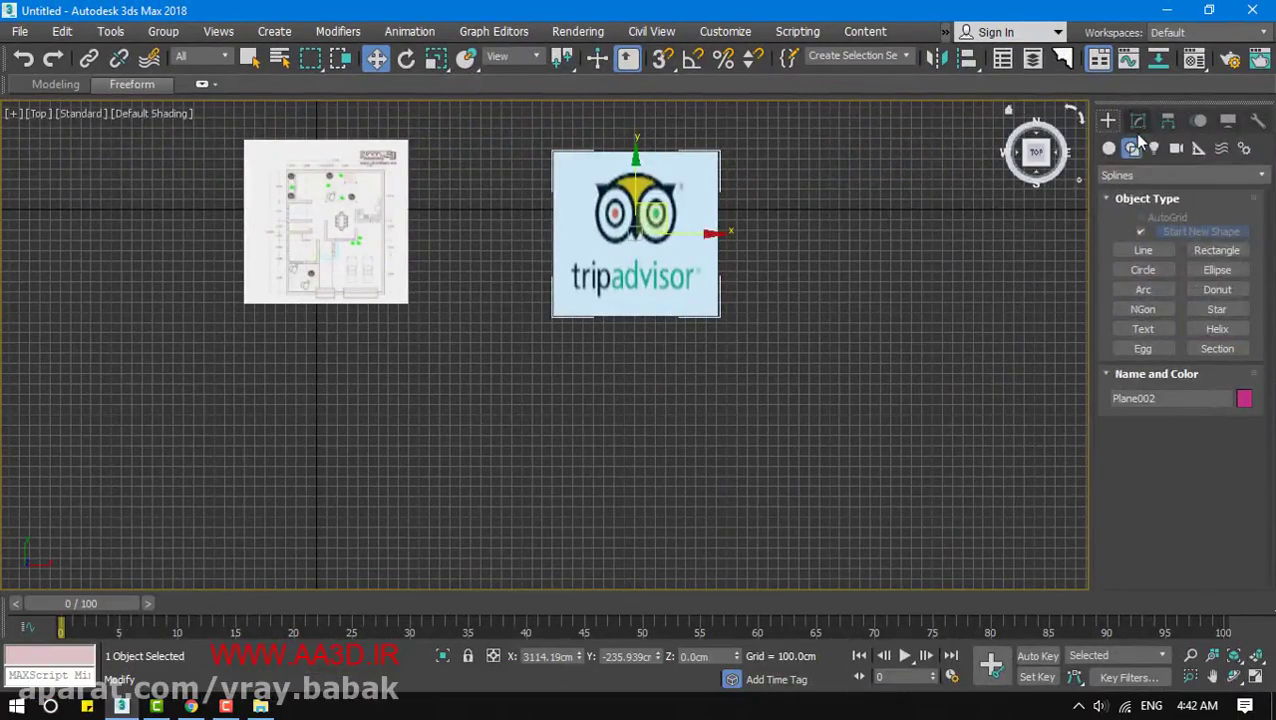
# Set the logo plane's length to 370 cm and width to 550 cm to match the image proportions
pyautogui.click(1138, 121)
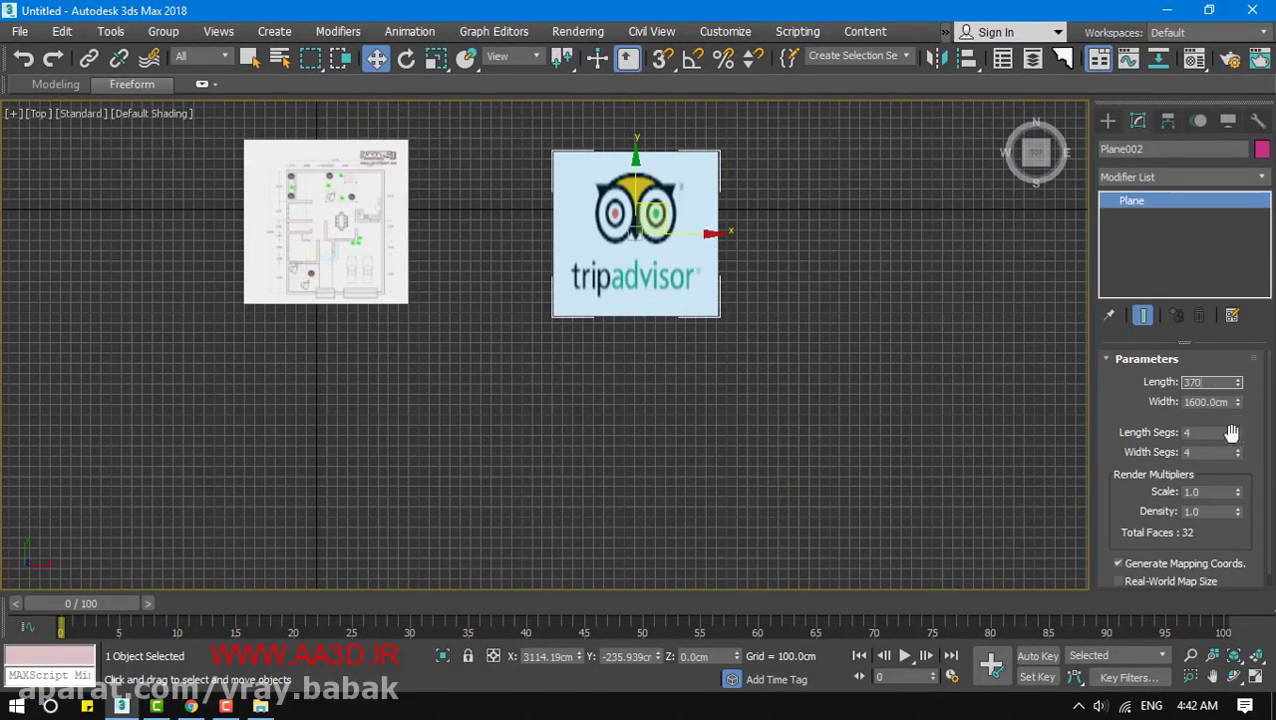
pyautogui.click(1197, 402)
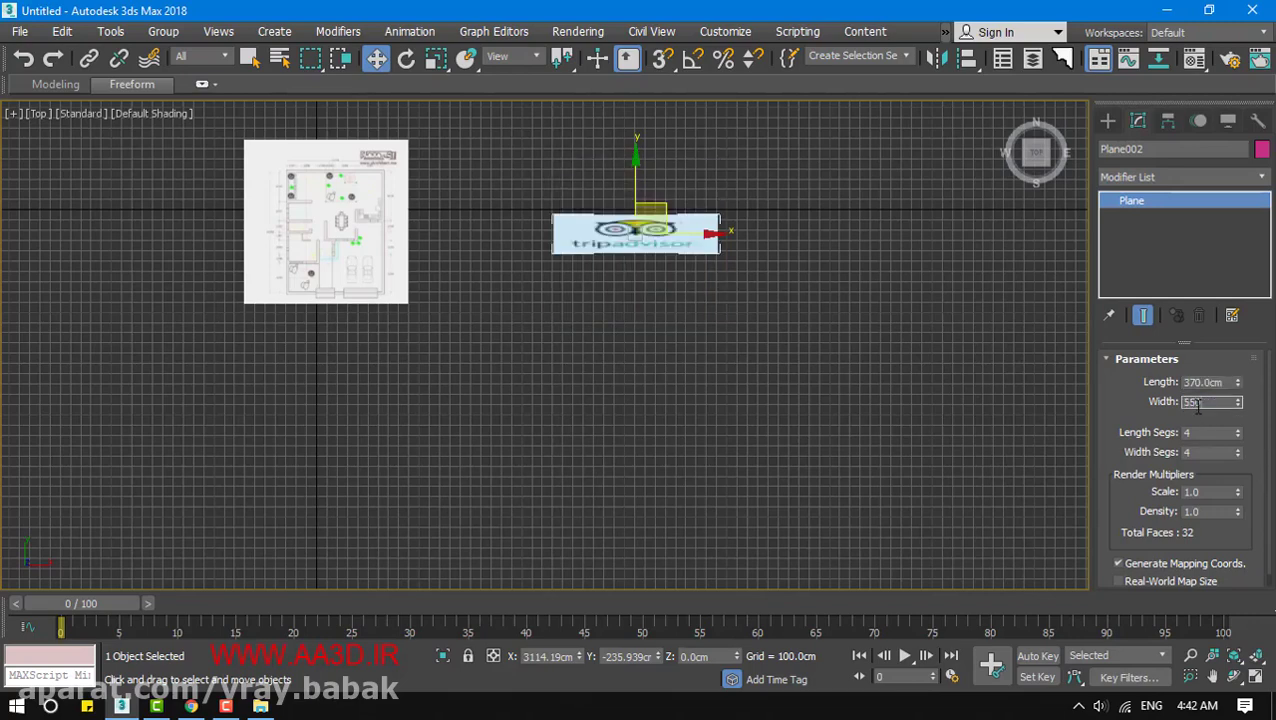
pyautogui.press('Return')
pyautogui.scroll(4, 644, 355)
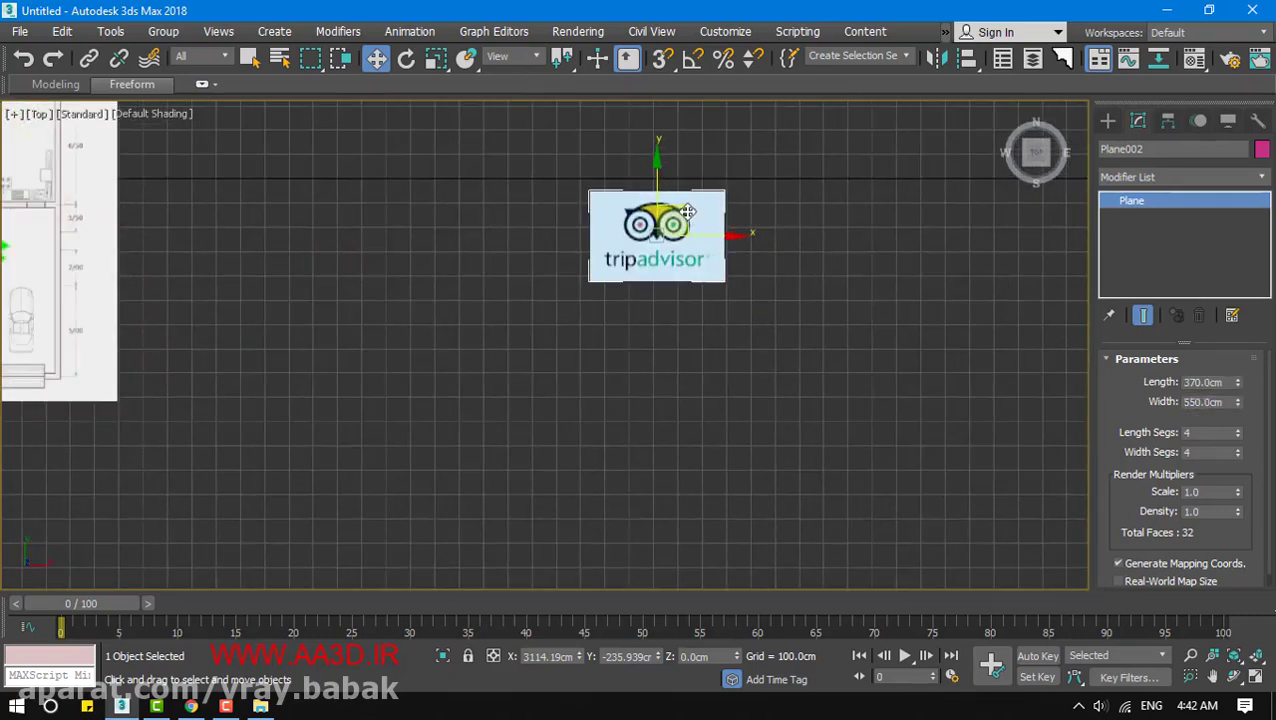
pyautogui.moveTo(700, 215); pyautogui.dragTo(753, 348, button='middle')
pyautogui.scroll(2, 489, 374)
pyautogui.moveTo(489, 374); pyautogui.dragTo(769, 381, button='middle')
# Disable Show Frozen in Gray for the floor plan plane and freeze it
pyautogui.click(549, 304)
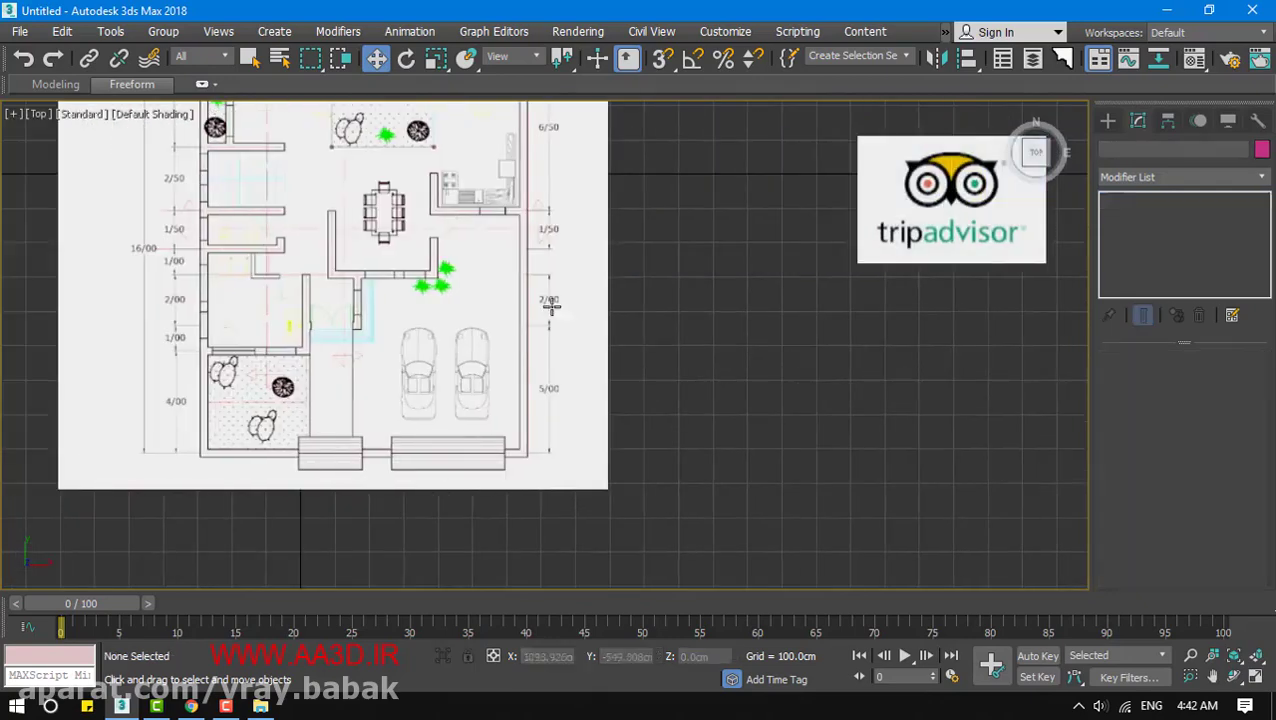
pyautogui.moveTo(549, 311); pyautogui.dragTo(666, 429, button='middle')
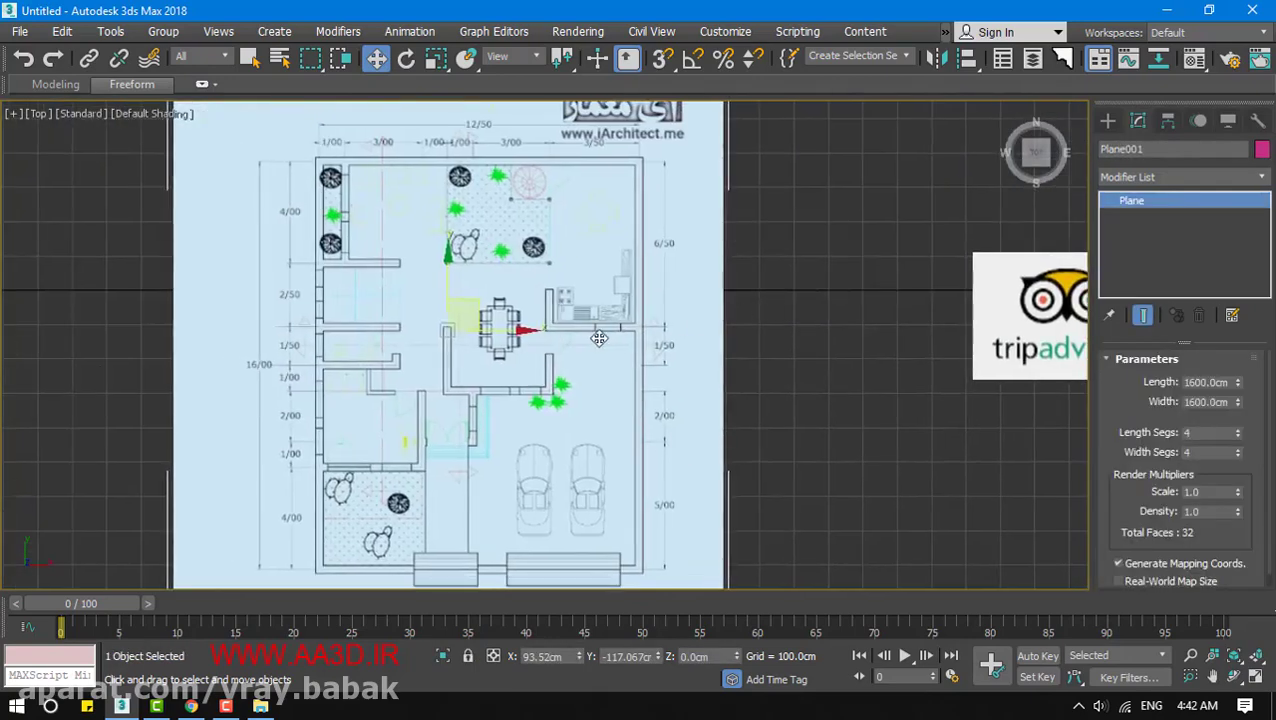
pyautogui.scroll(-3, 600, 339)
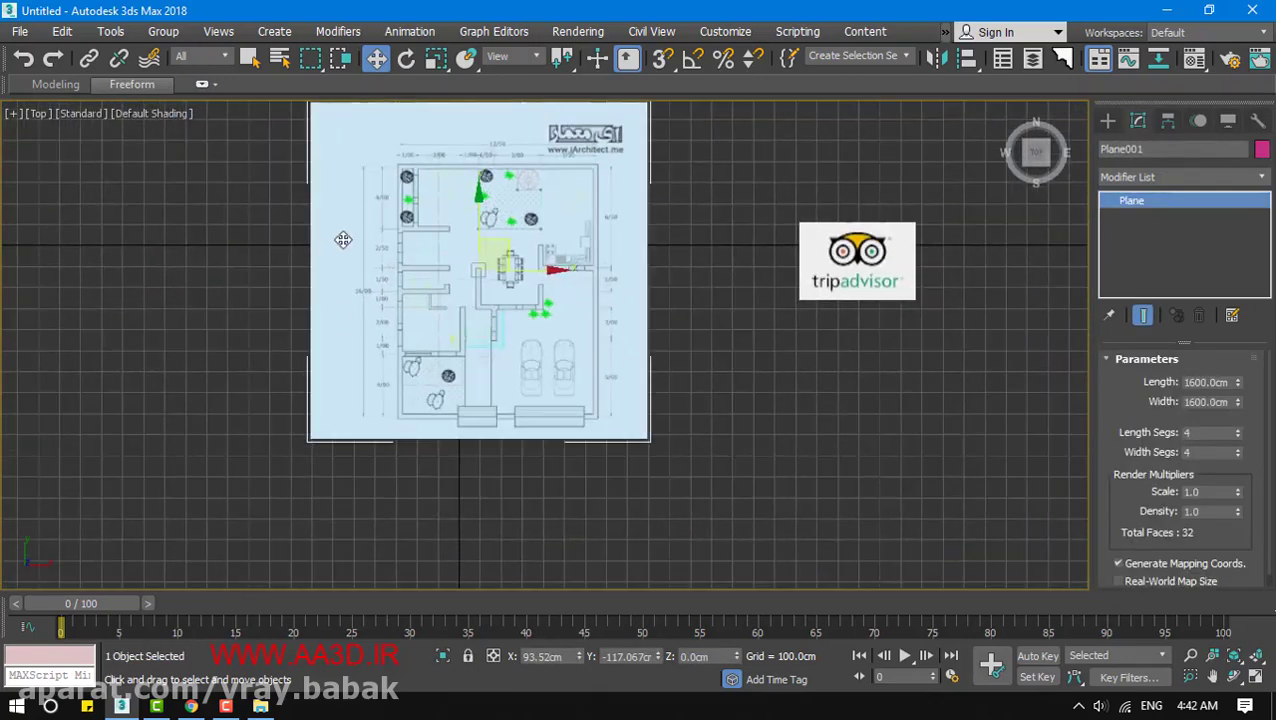
pyautogui.moveTo(343, 240); pyautogui.dragTo(423, 321, button='middle')
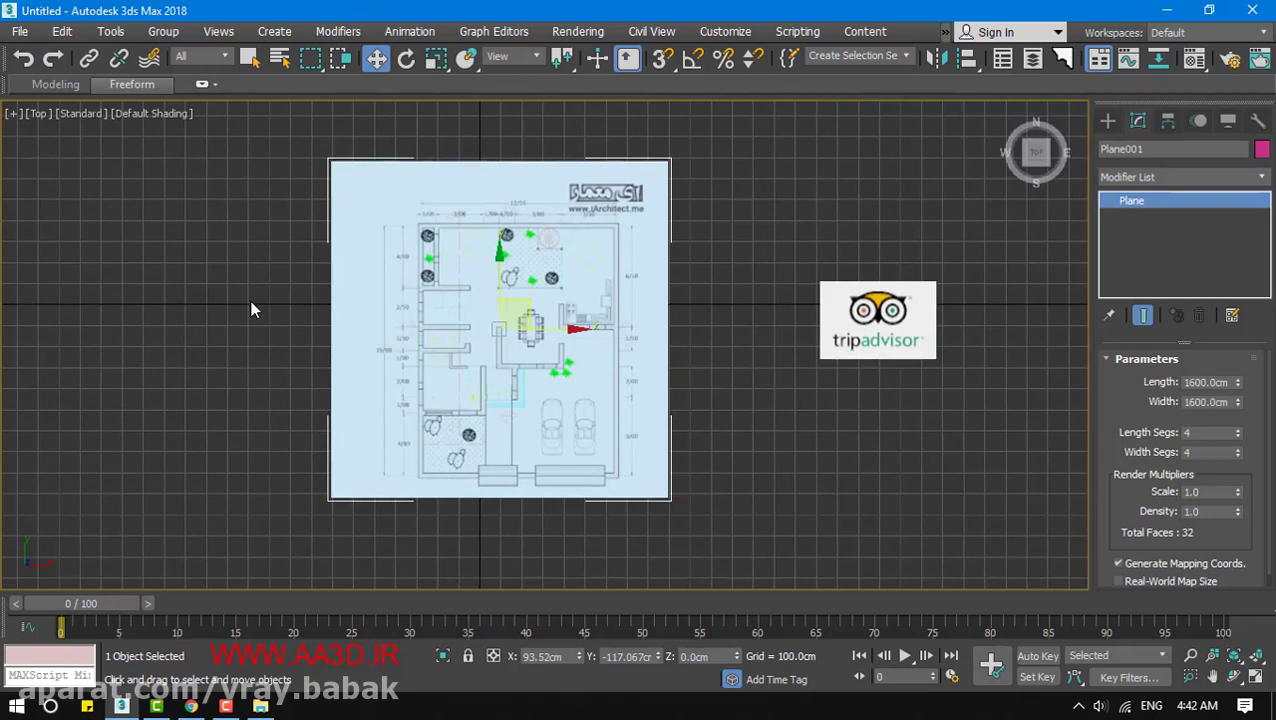
pyautogui.rightClick(422, 338)
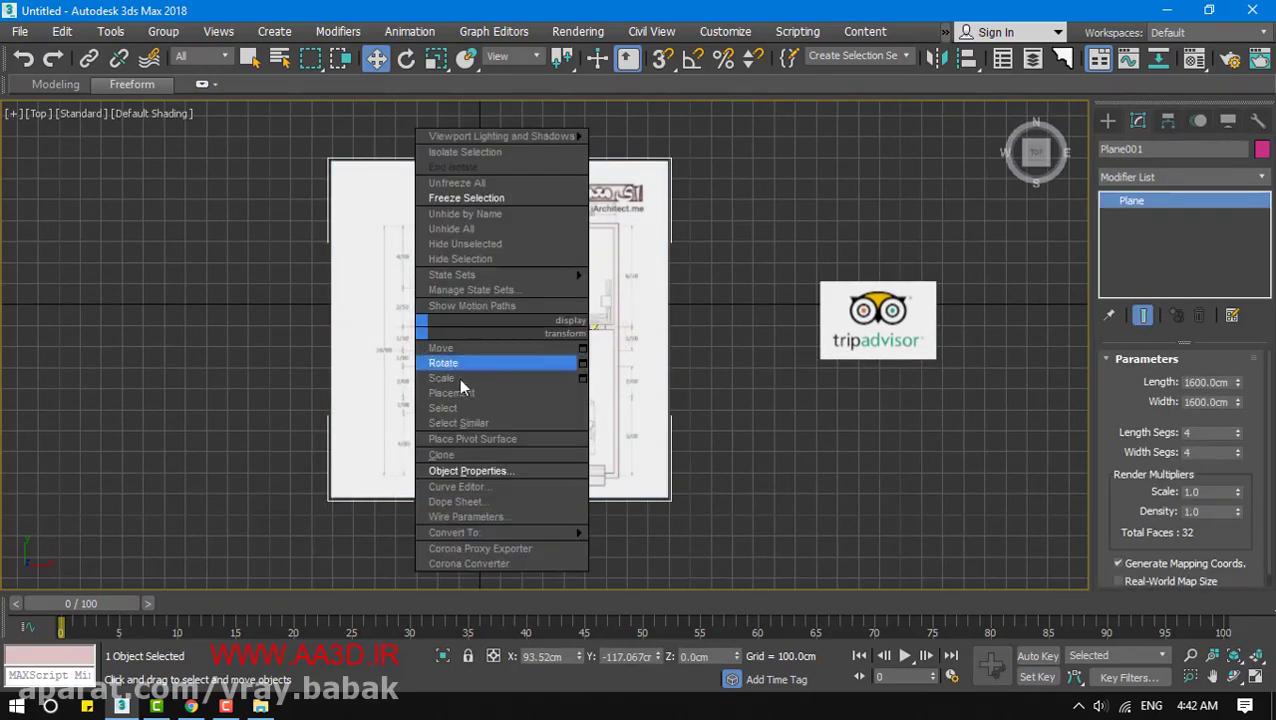
pyautogui.click(466, 470)
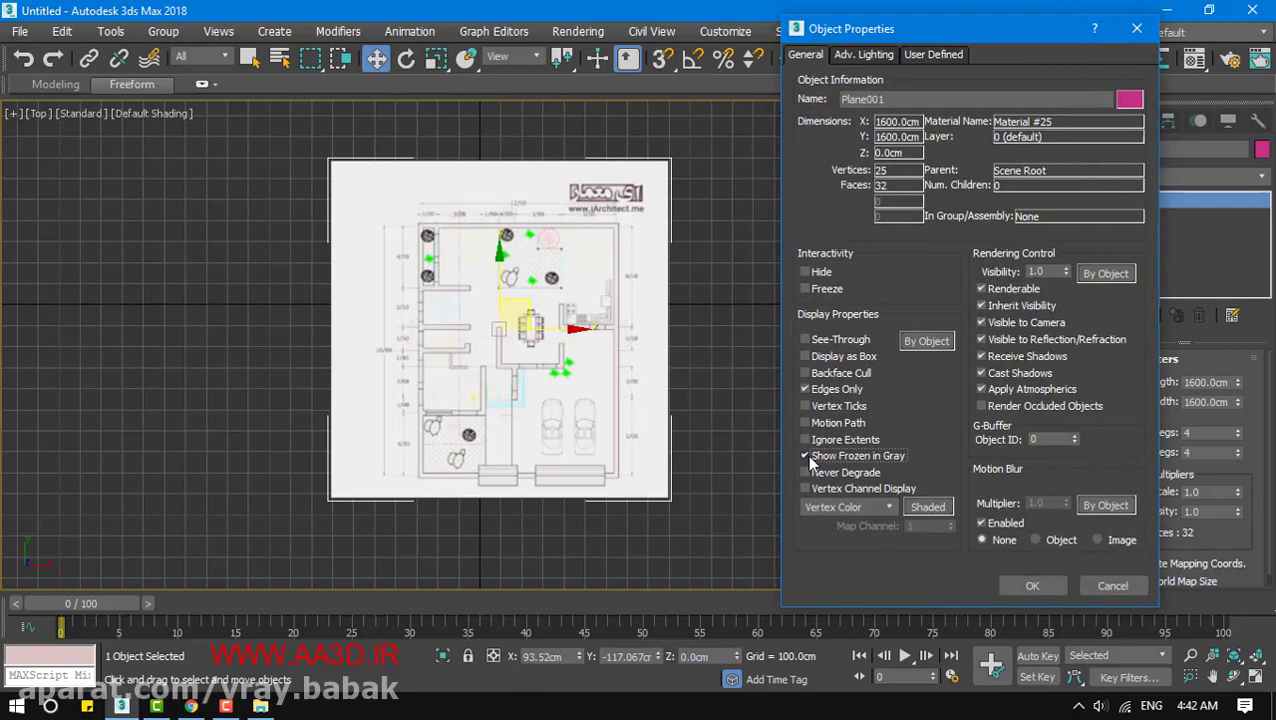
pyautogui.click(1031, 588)
pyautogui.rightClick(500, 352)
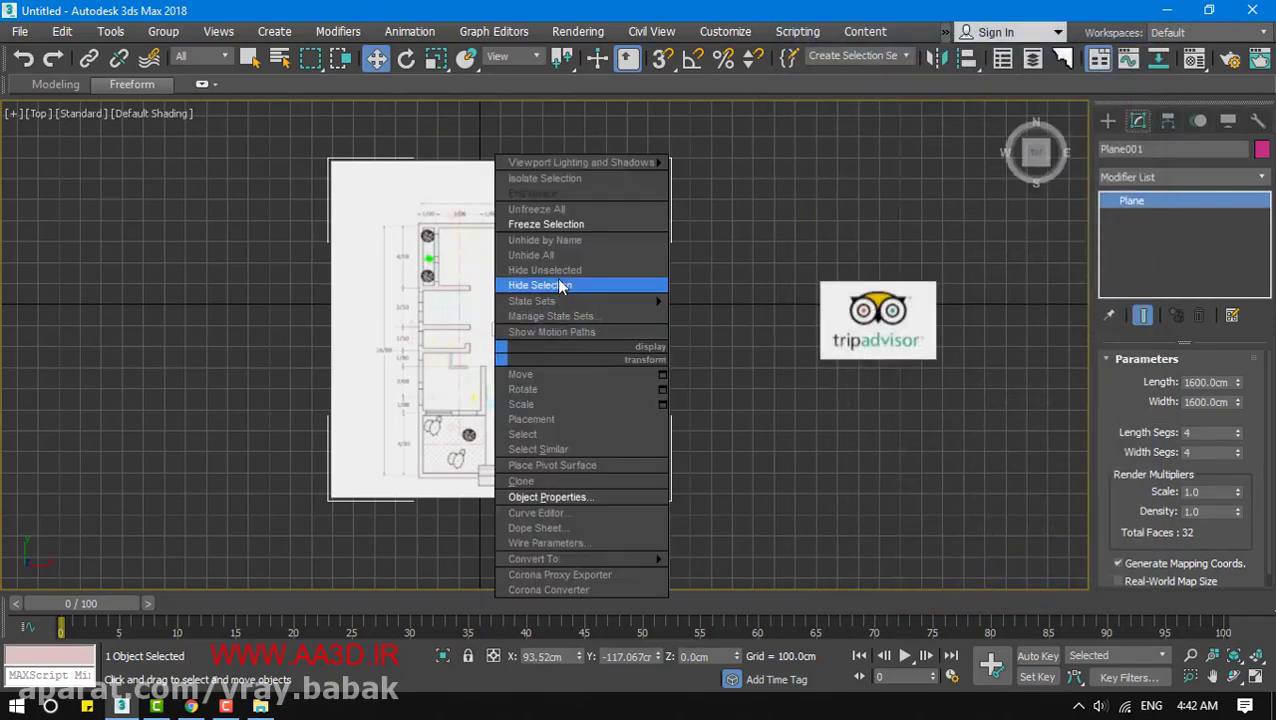
pyautogui.click(546, 224)
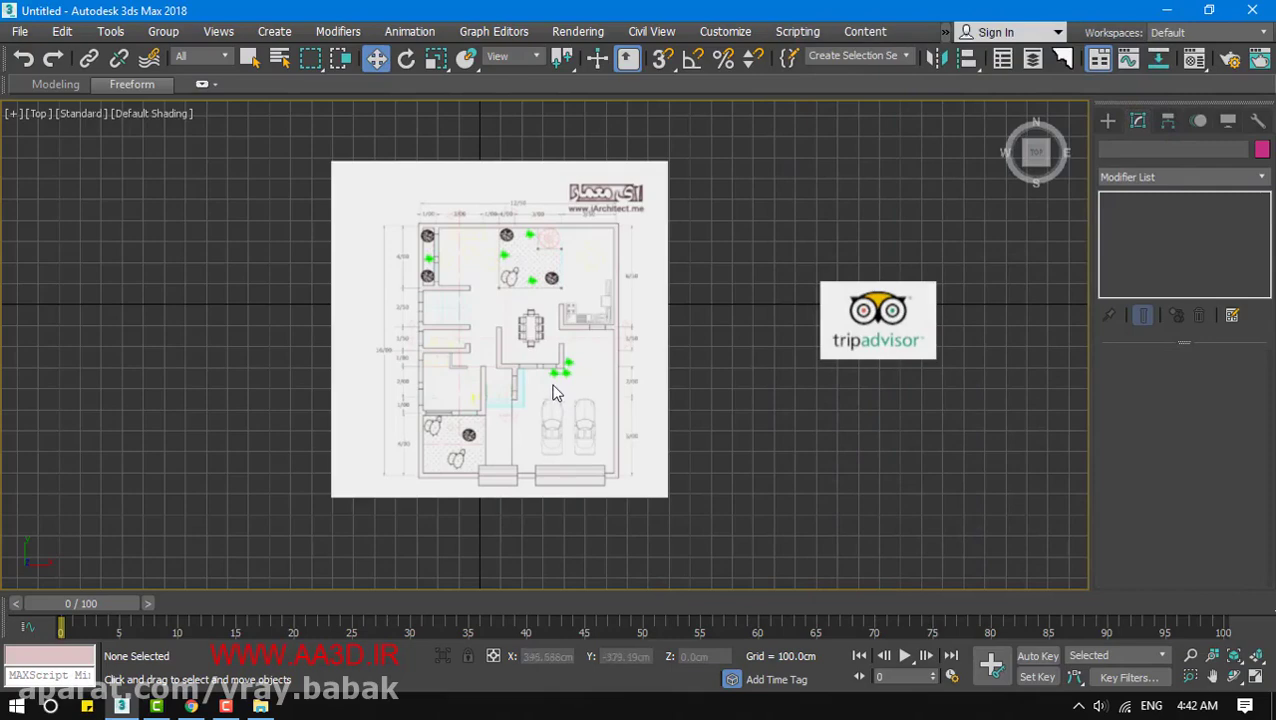
# Try to freeze the TripAdvisor logo plane without changing its display properties, and undo the freeze
pyautogui.click(880, 335)
pyautogui.rightClick(884, 334)
pyautogui.click(913, 206)
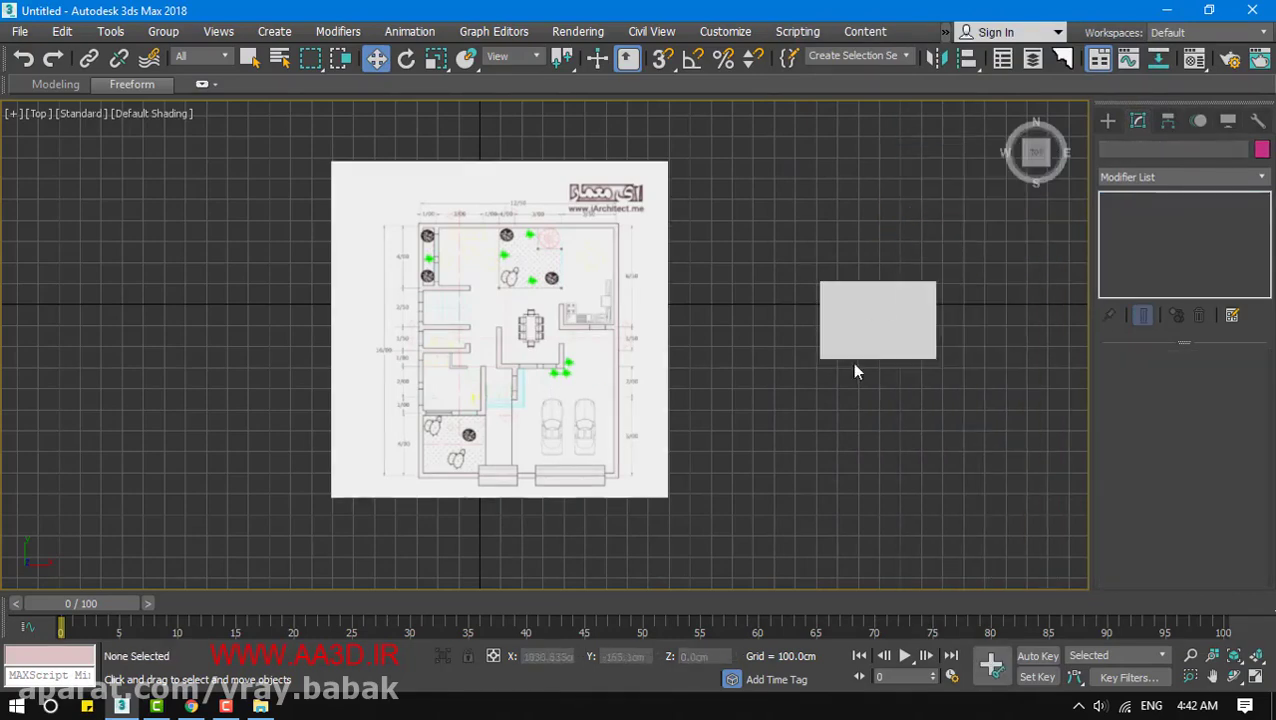
pyautogui.hotkey('ctrl', 'z')
# Disable Show Frozen in Gray for the TripAdvisor logo plane and freeze it
pyautogui.rightClick(866, 313)
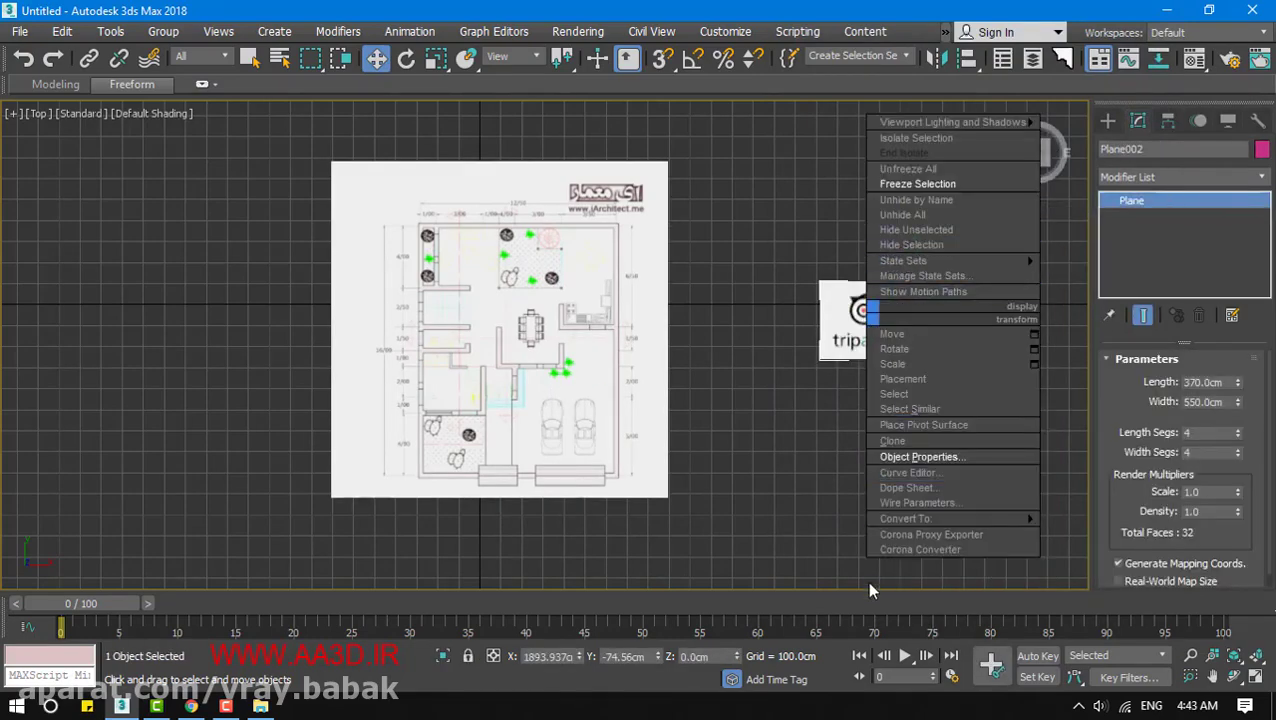
pyautogui.click(911, 458)
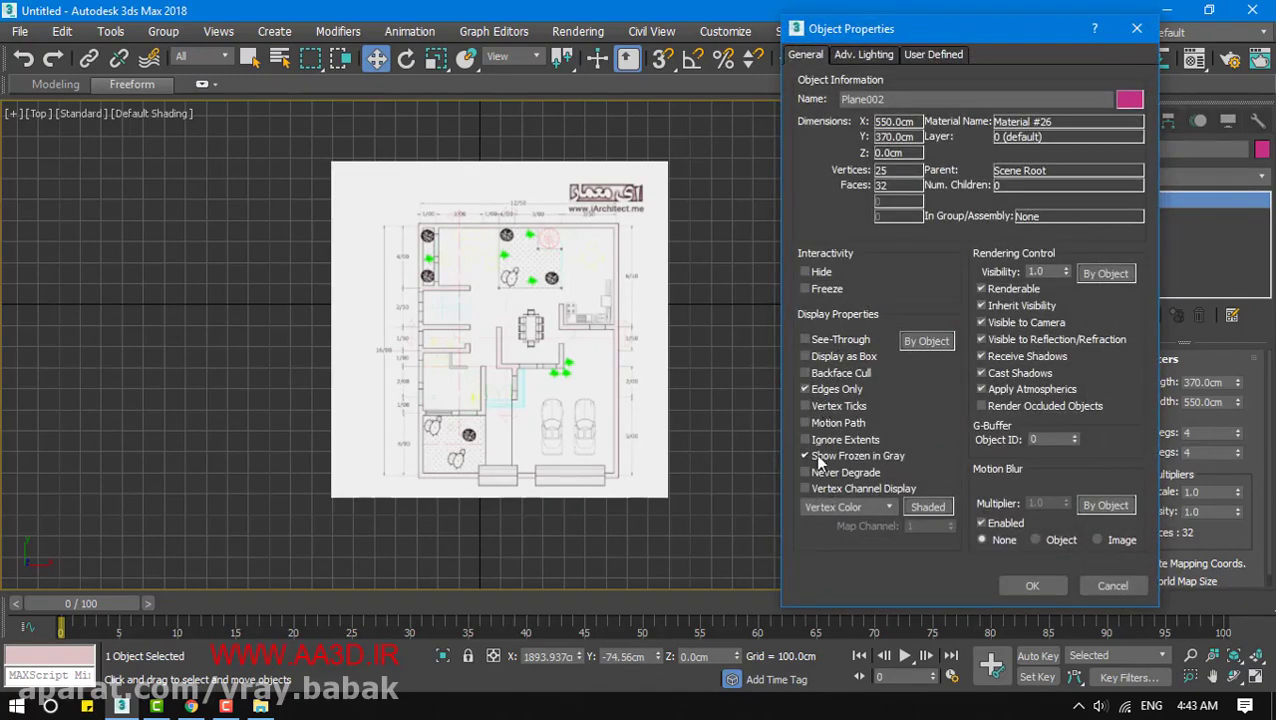
pyautogui.click(1032, 585)
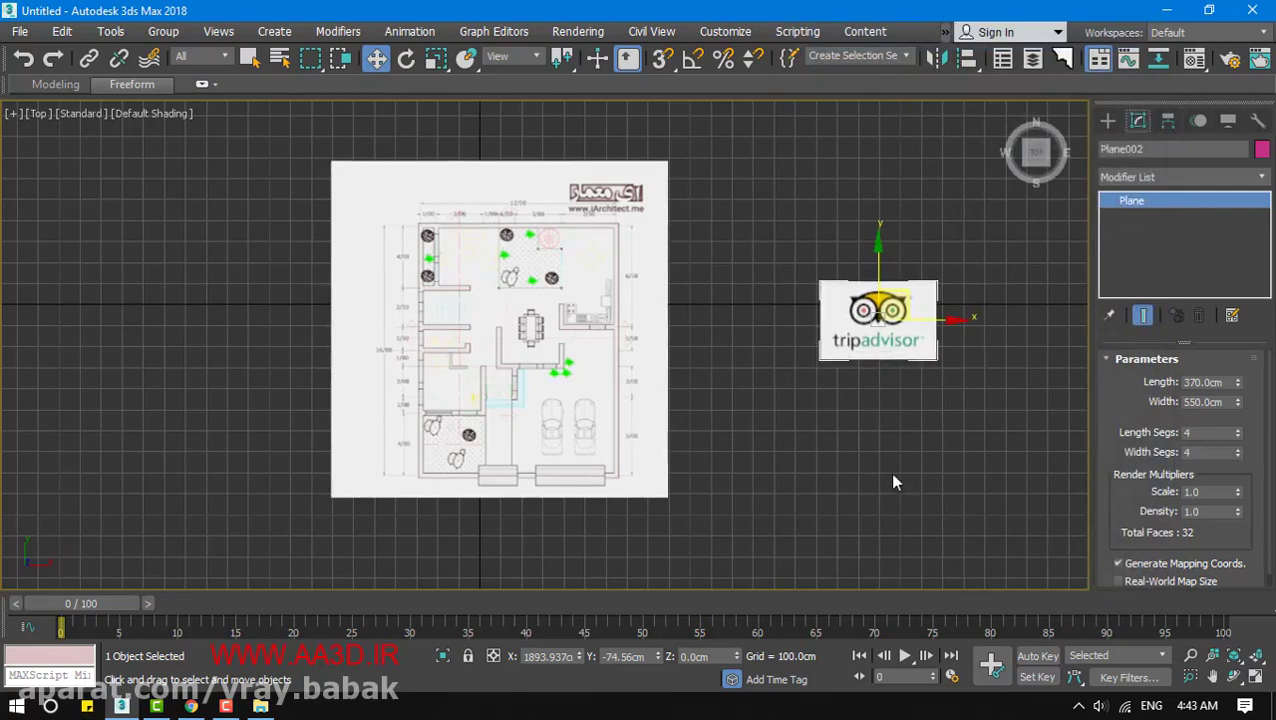
pyautogui.rightClick(845, 314)
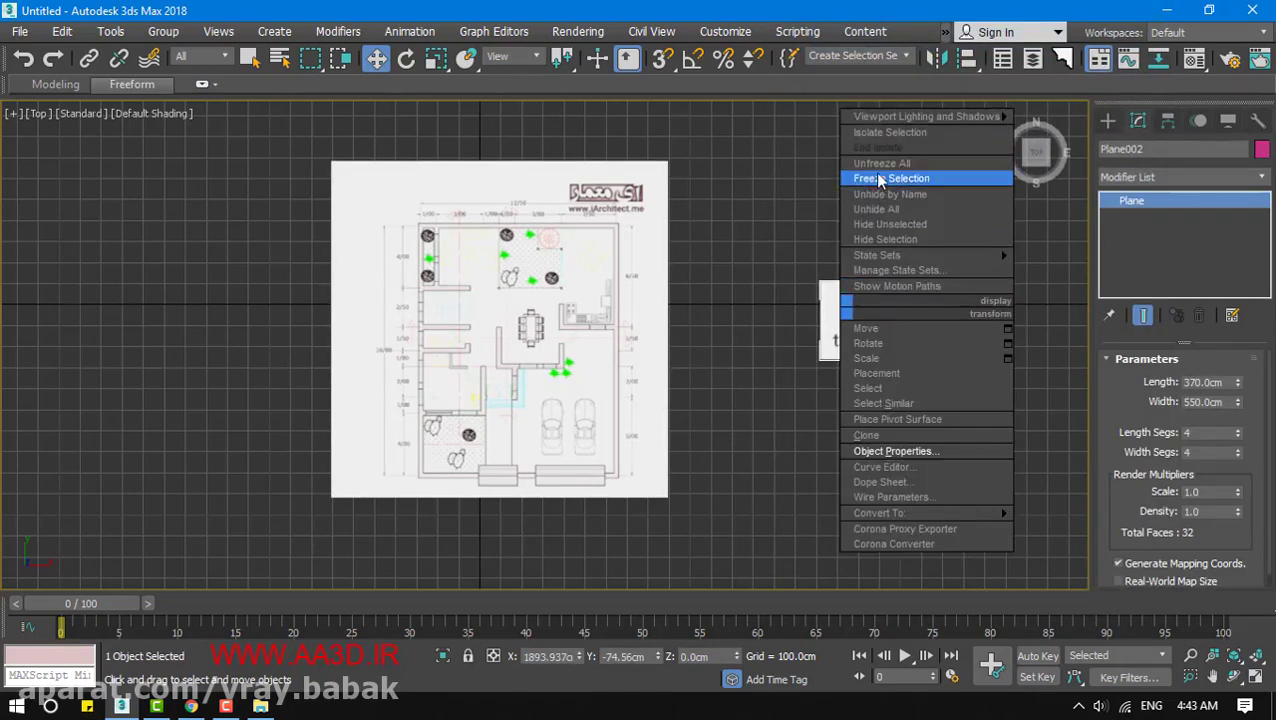
pyautogui.click(874, 172)
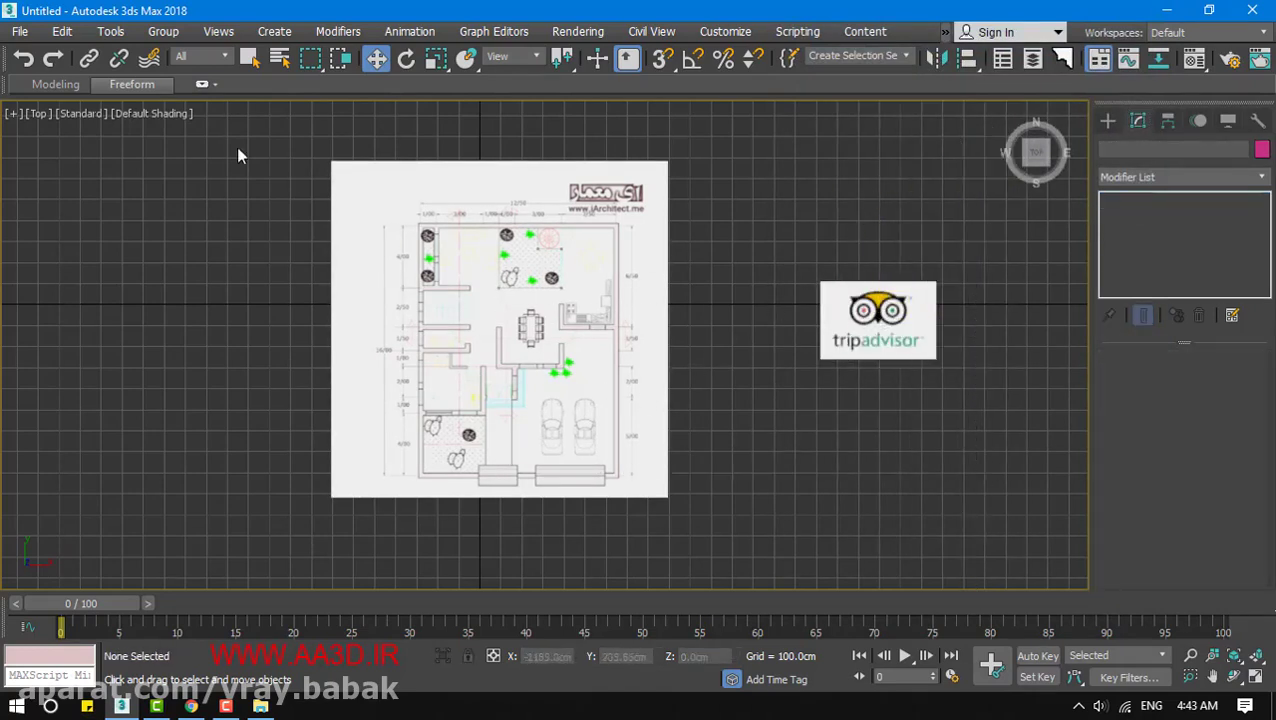
# Examine the wall dimensions along the outer edges of the floor plan, including the 1/50 and 16/00 dimensions
pyautogui.moveTo(449, 308); pyautogui.dragTo(535, 324, button='middle')
pyautogui.scroll(4, 560, 350)
pyautogui.click(1111, 124)
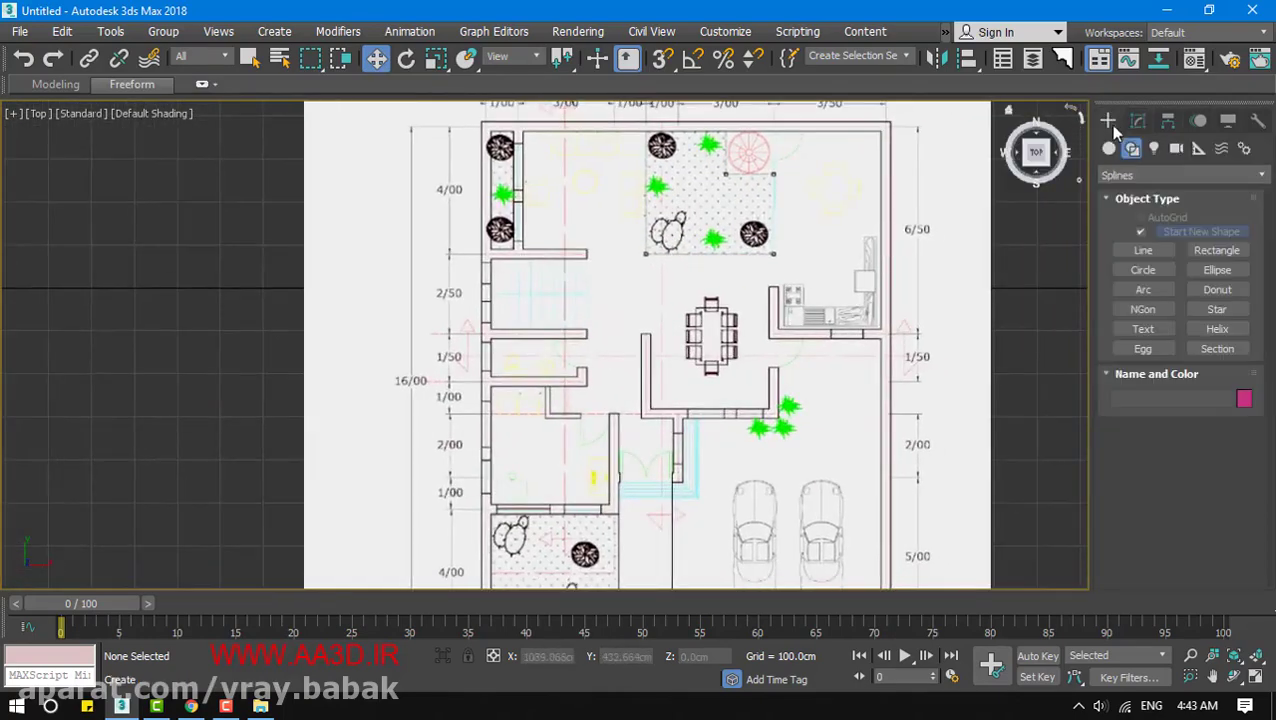
pyautogui.click(1143, 250)
pyautogui.moveTo(544, 236); pyautogui.dragTo(553, 418, button='middle')
pyautogui.scroll(3, 585, 328)
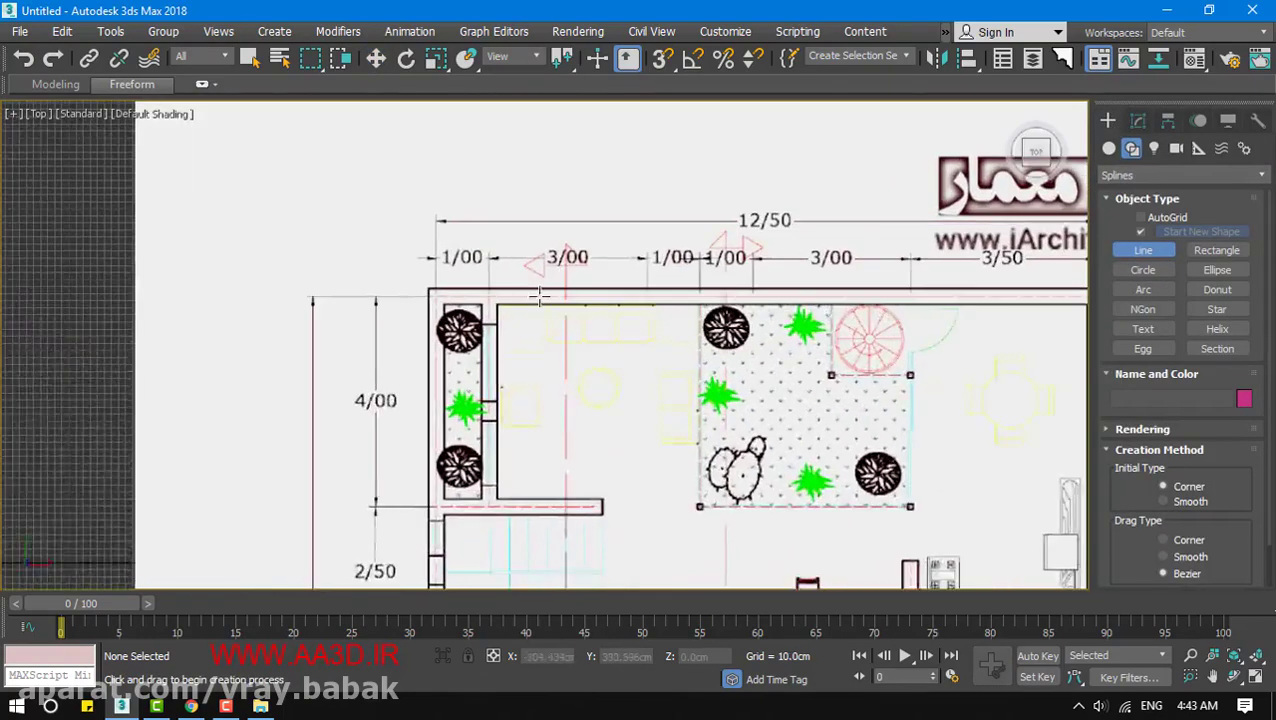
pyautogui.moveTo(861, 343); pyautogui.dragTo(698, 272, button='middle')
pyautogui.moveTo(875, 285); pyautogui.dragTo(807, 291, button='middle')
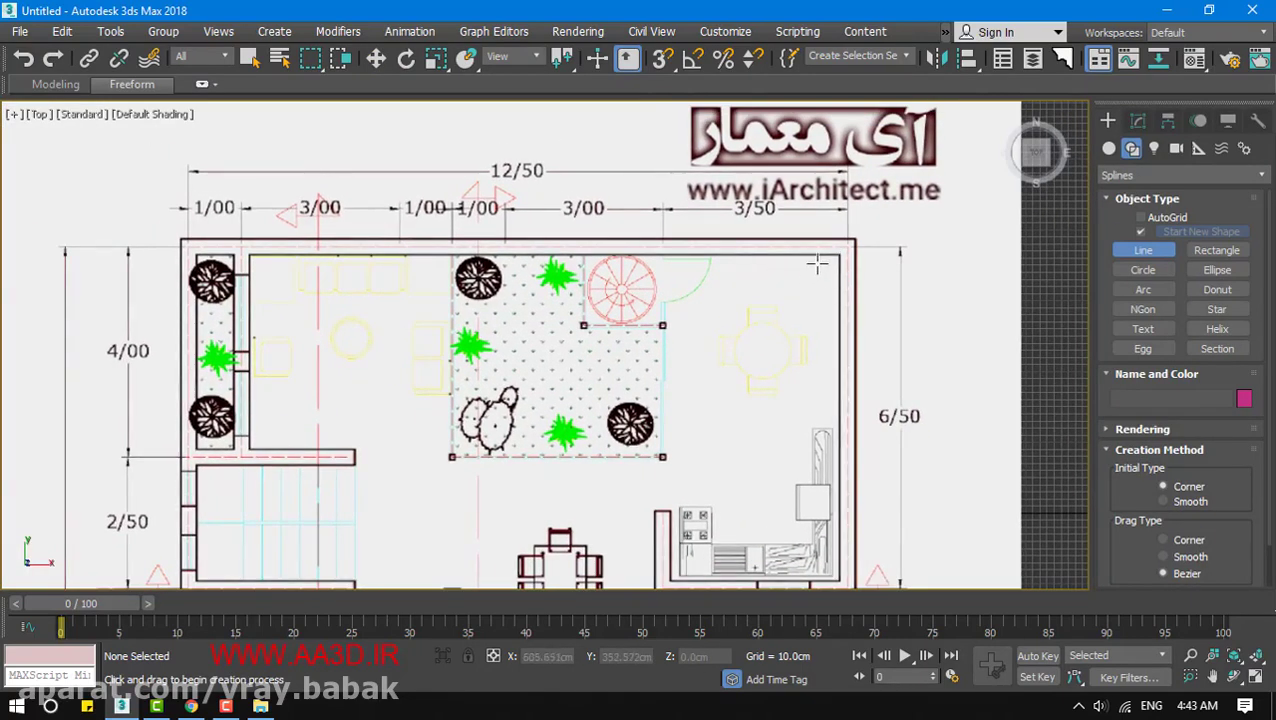
pyautogui.moveTo(229, 430); pyautogui.dragTo(282, 298, button='middle')
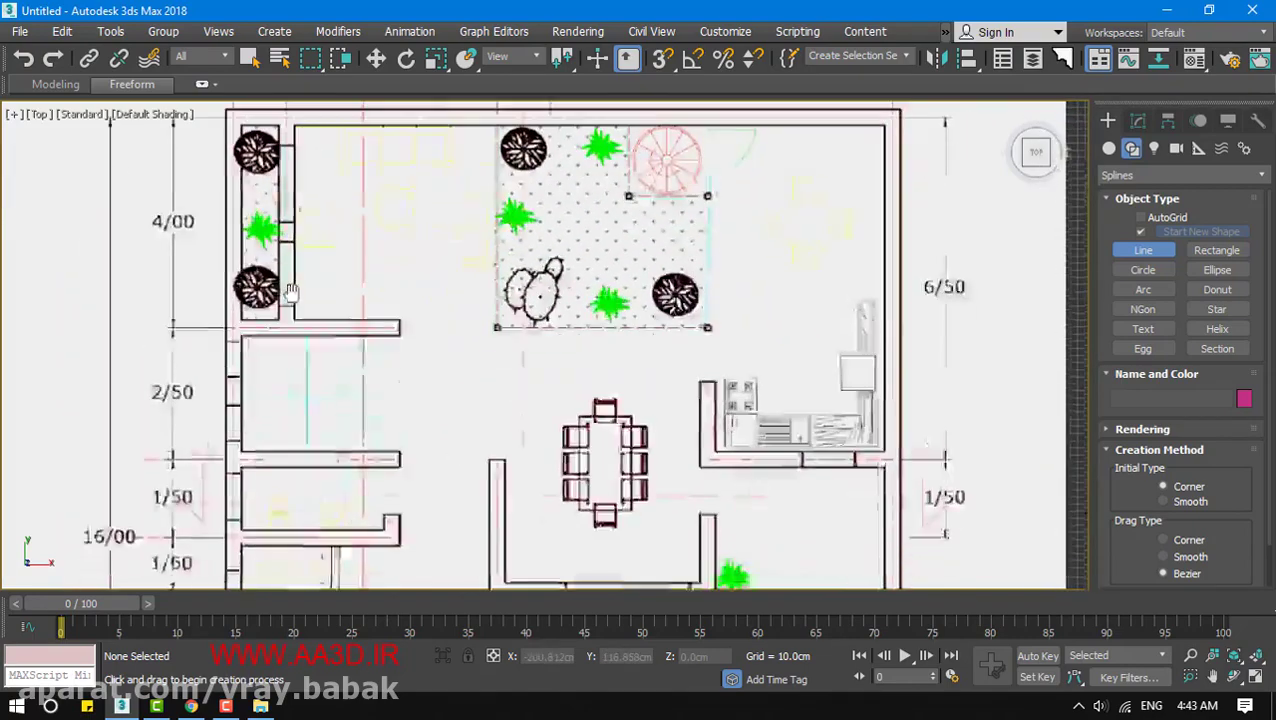
pyautogui.moveTo(213, 402); pyautogui.dragTo(290, 294, button='middle')
pyautogui.moveTo(314, 487)
pyautogui.mouseDown(button='middle')
pyautogui.moveTo(335, 417)
pyautogui.moveTo(387, 424)
pyautogui.mouseUp(button='middle')
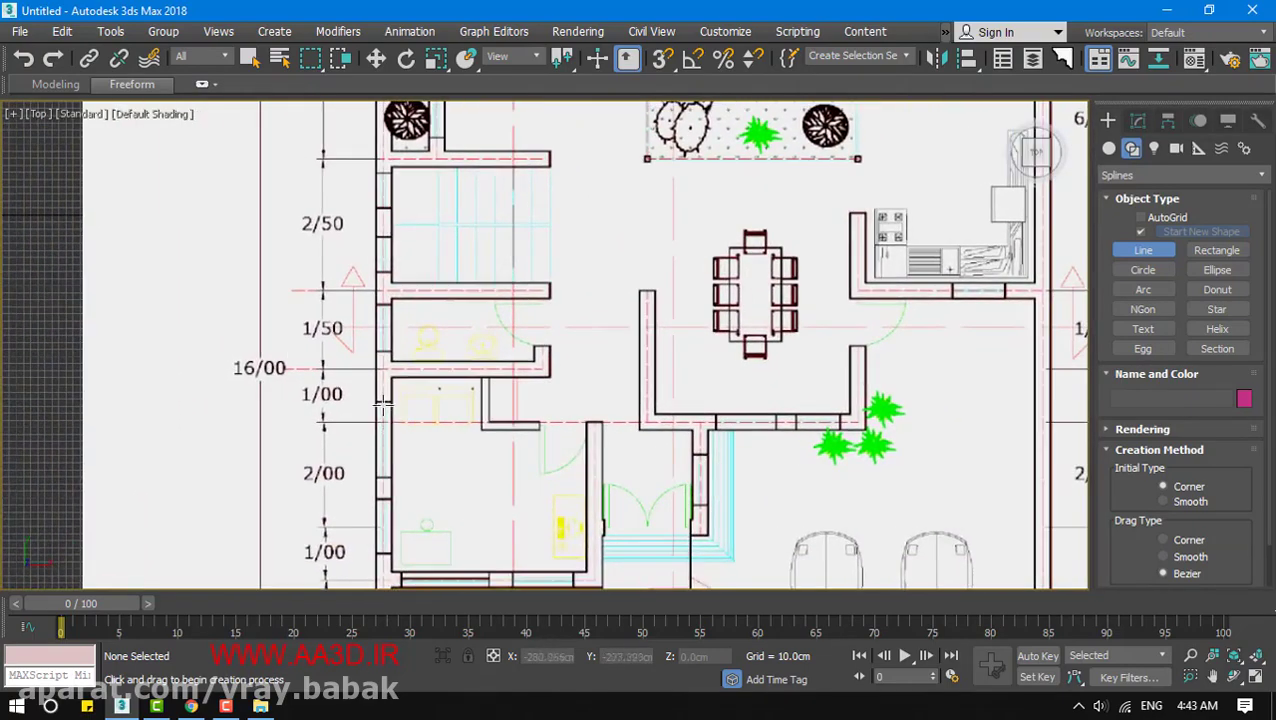
pyautogui.scroll(2, 380, 393)
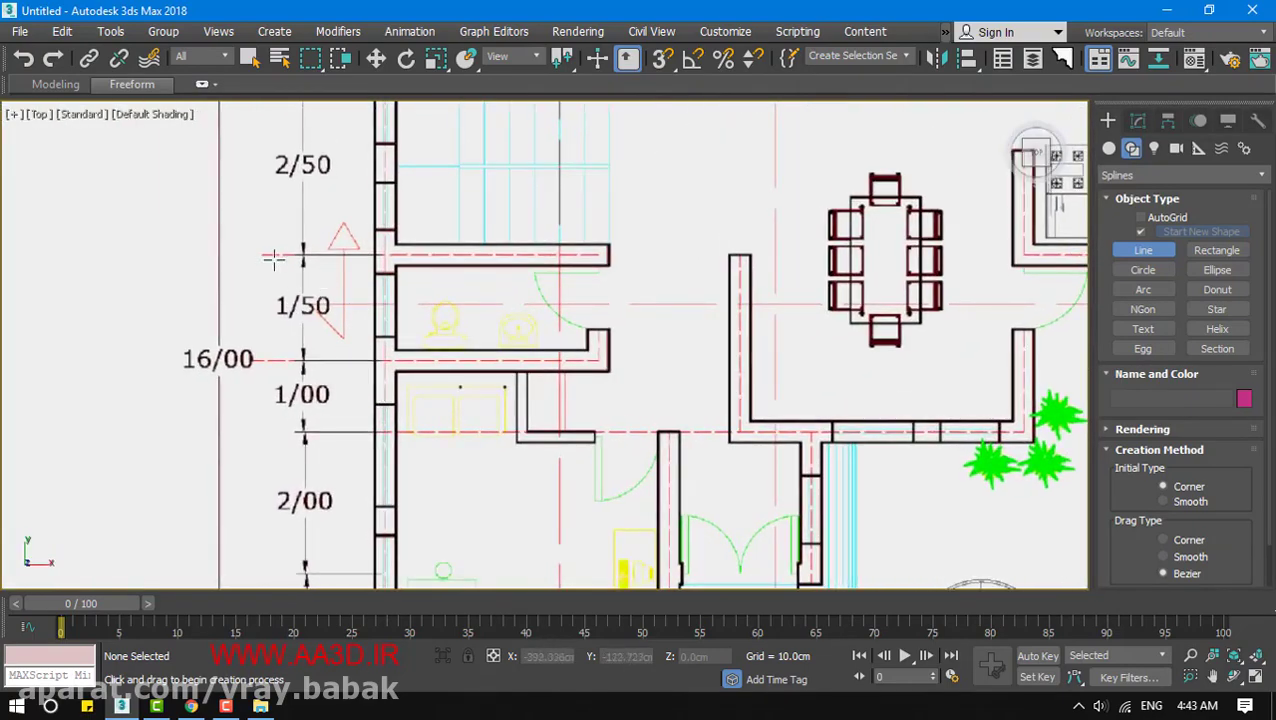
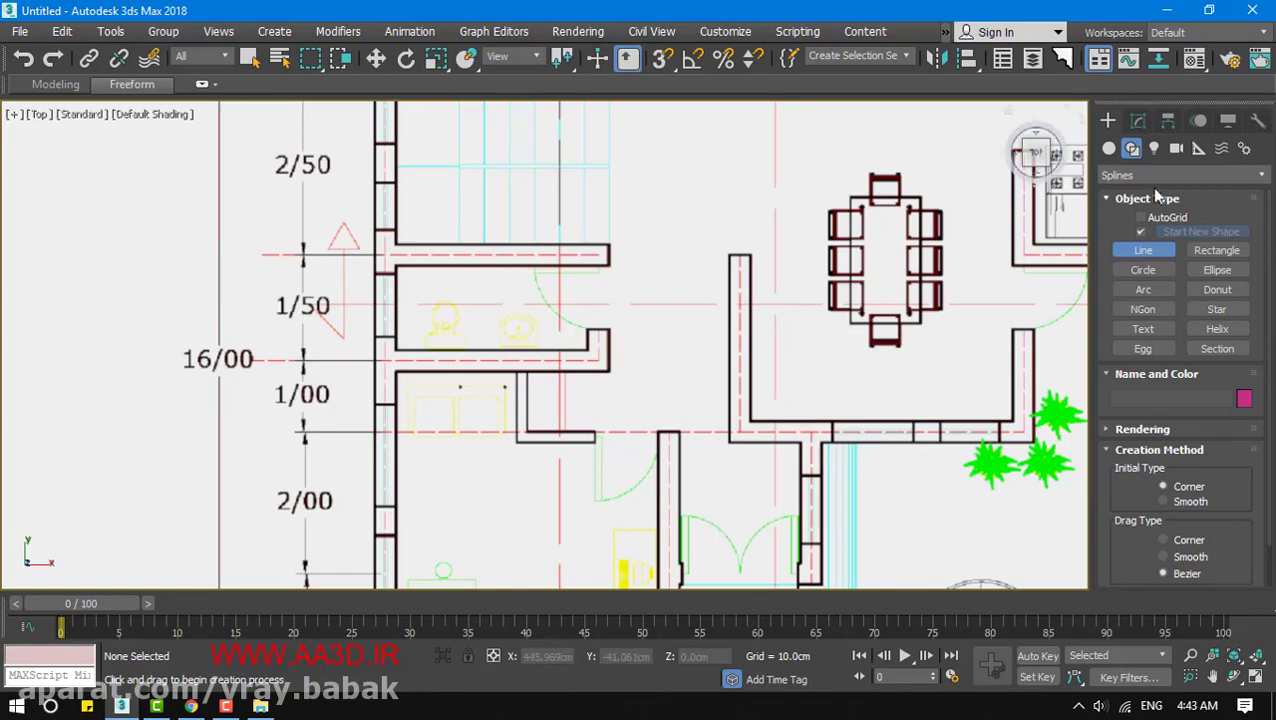
# Draw a box about 153 cm long and 50 cm wide over the outer wall beside the 1/50 dimension
pyautogui.click(1138, 121)
pyautogui.click(1107, 121)
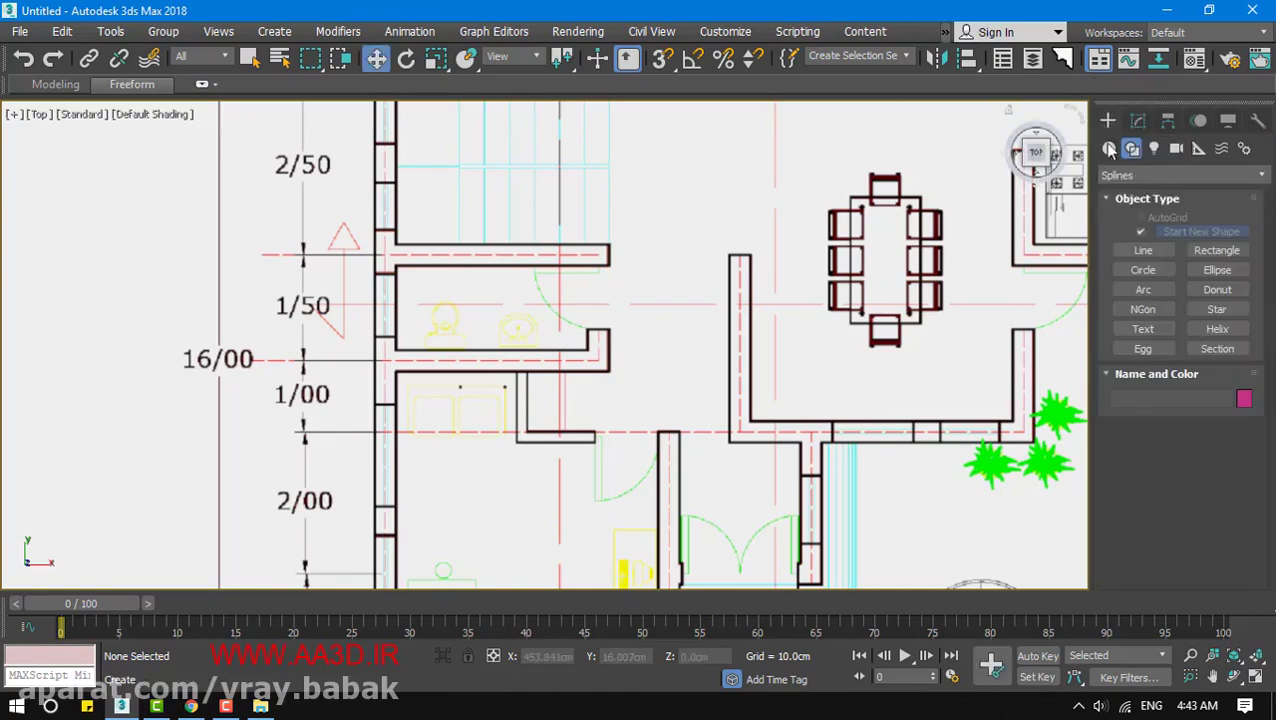
pyautogui.click(1112, 149)
pyautogui.click(1142, 236)
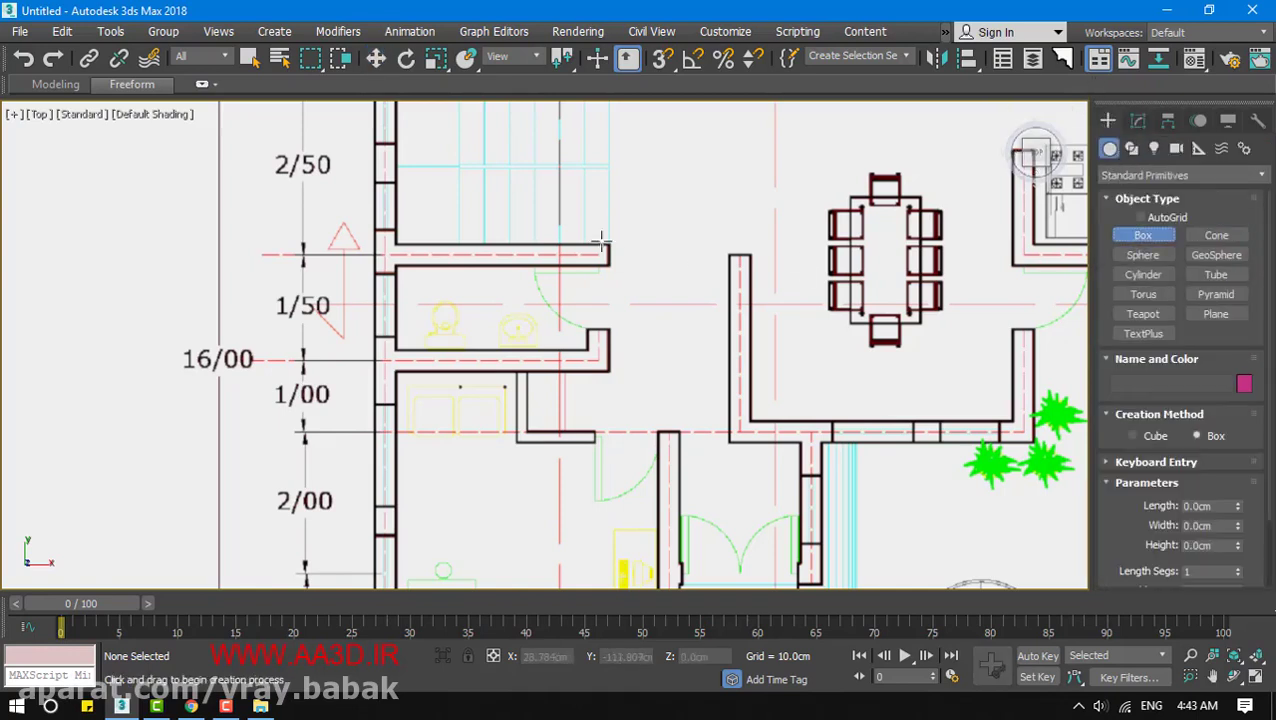
pyautogui.moveTo(396, 265); pyautogui.dragTo(349, 412)
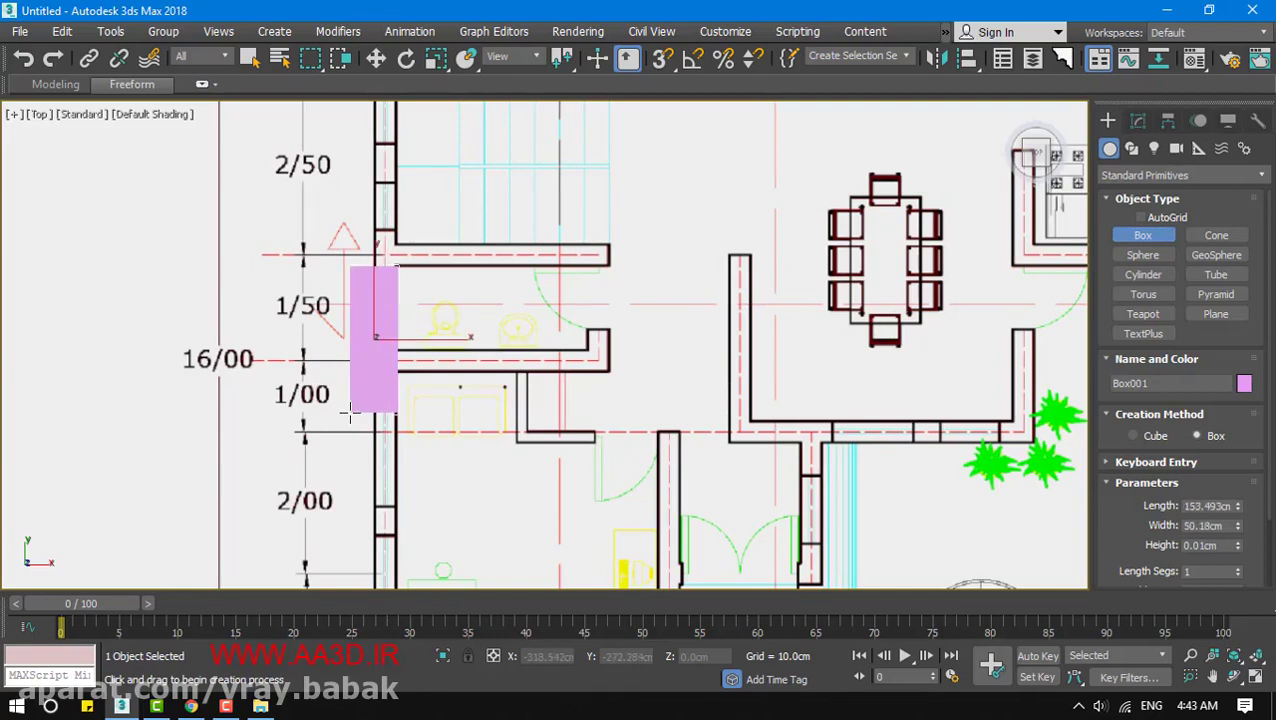
# Set the box's length to 150 cm and move it up beside the 1/50 dimension for comparison
pyautogui.click(1191, 503)
pyautogui.write('1500')
pyautogui.press('Return')
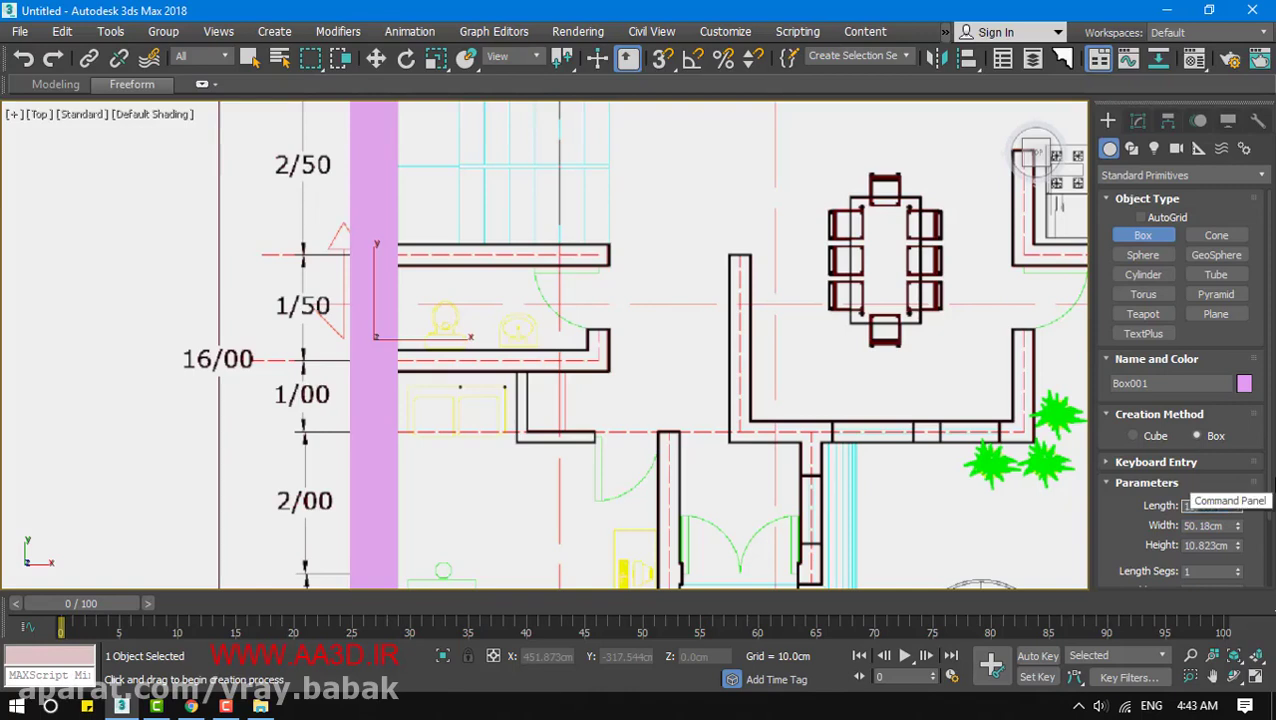
pyautogui.write('150')
pyautogui.press('Return')
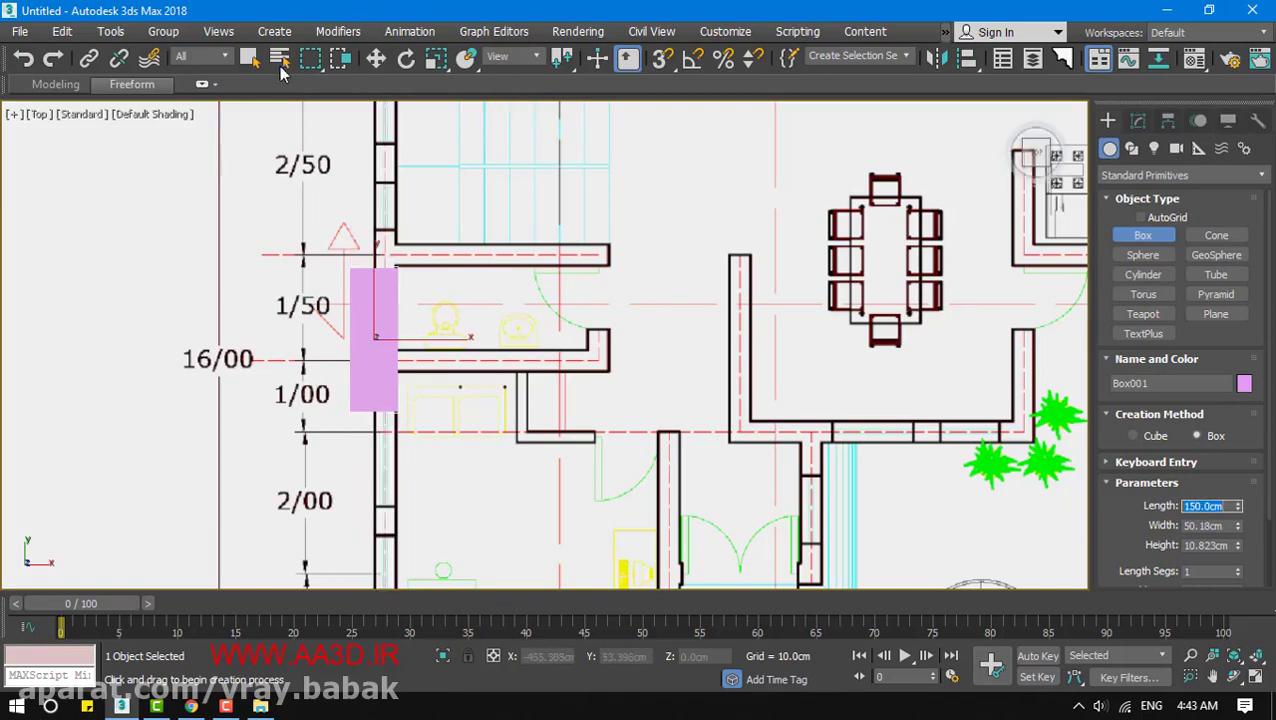
pyautogui.click(377, 58)
pyautogui.moveTo(403, 313); pyautogui.dragTo(400, 280)
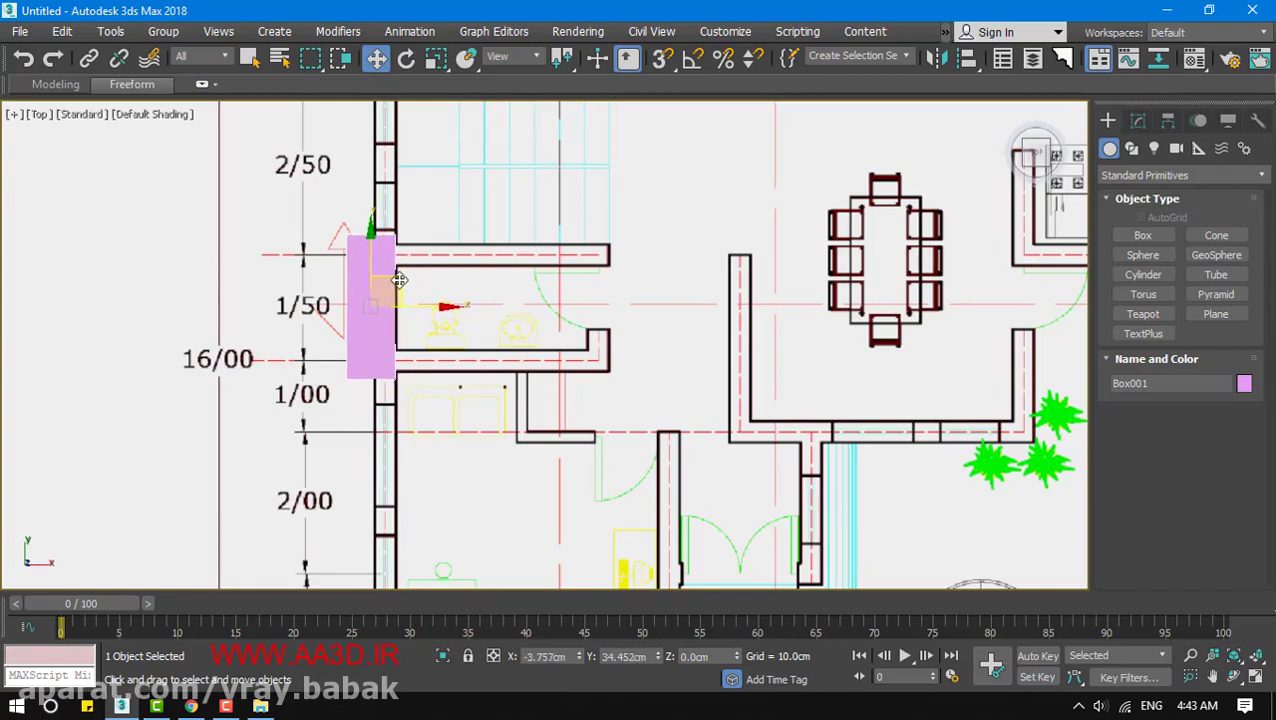
# Unfreeze all objects and select the floor plan plane for modification
pyautogui.rightClick(566, 421)
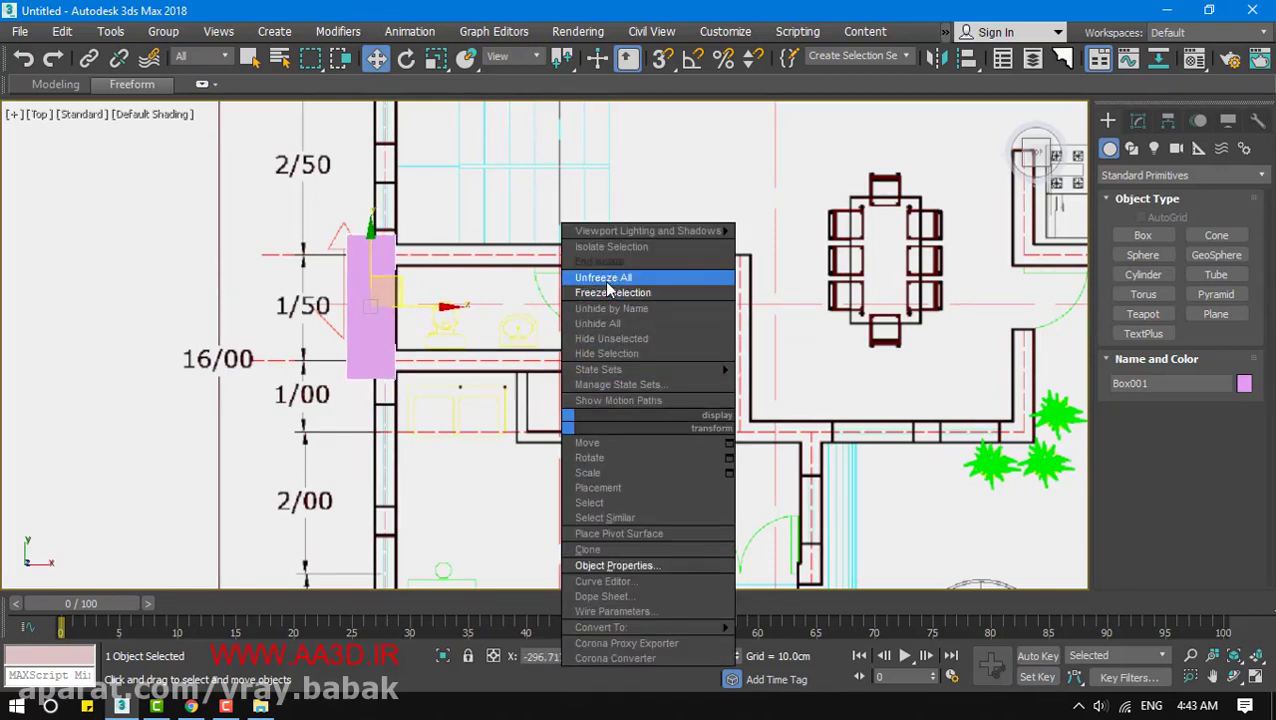
pyautogui.click(603, 277)
pyautogui.click(537, 394)
pyautogui.click(1138, 120)
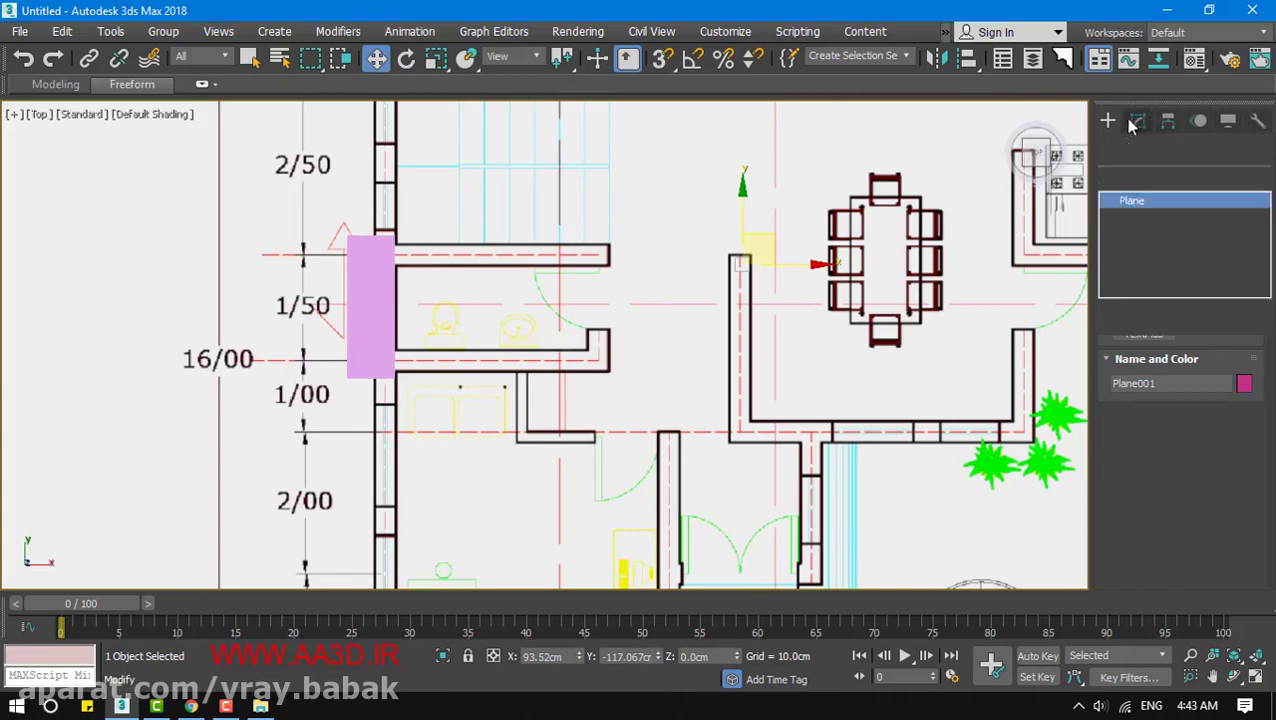
pyautogui.scroll(3, 399, 364)
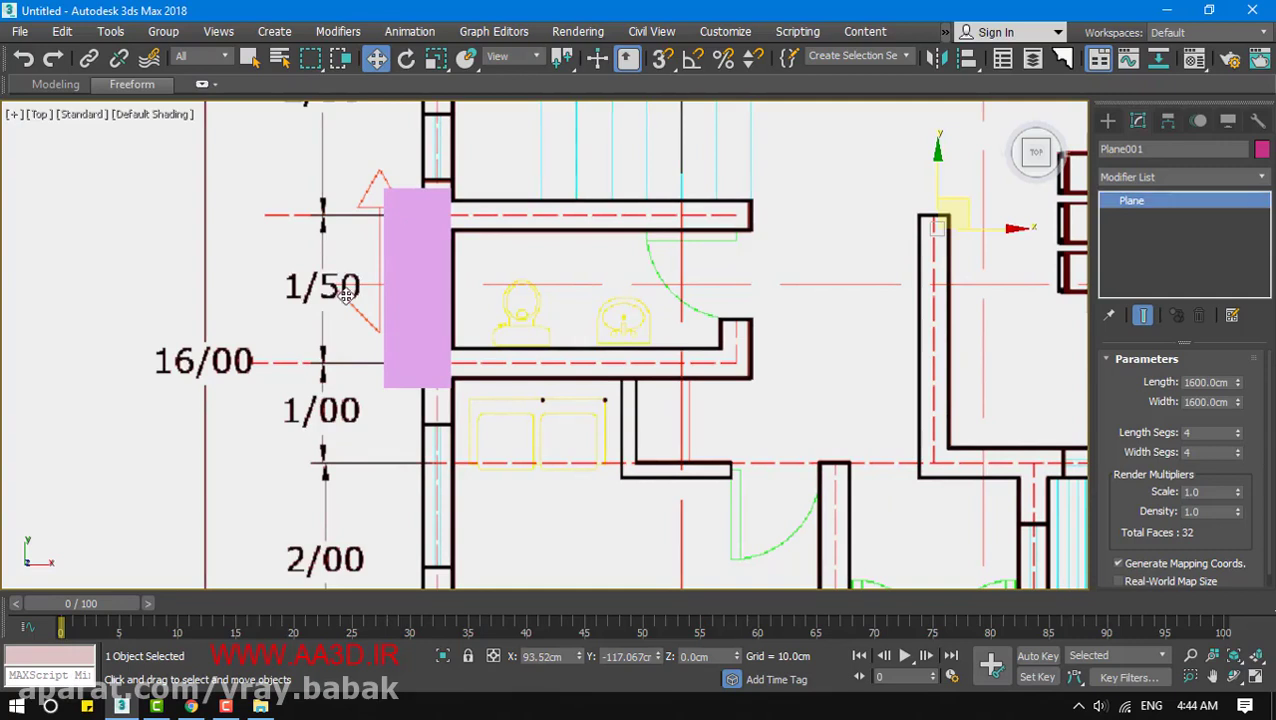
# Scale the floor plan plane up uniformly to about 127%
pyautogui.click(435, 60)
pyautogui.moveTo(621, 328); pyautogui.dragTo(680, 328)
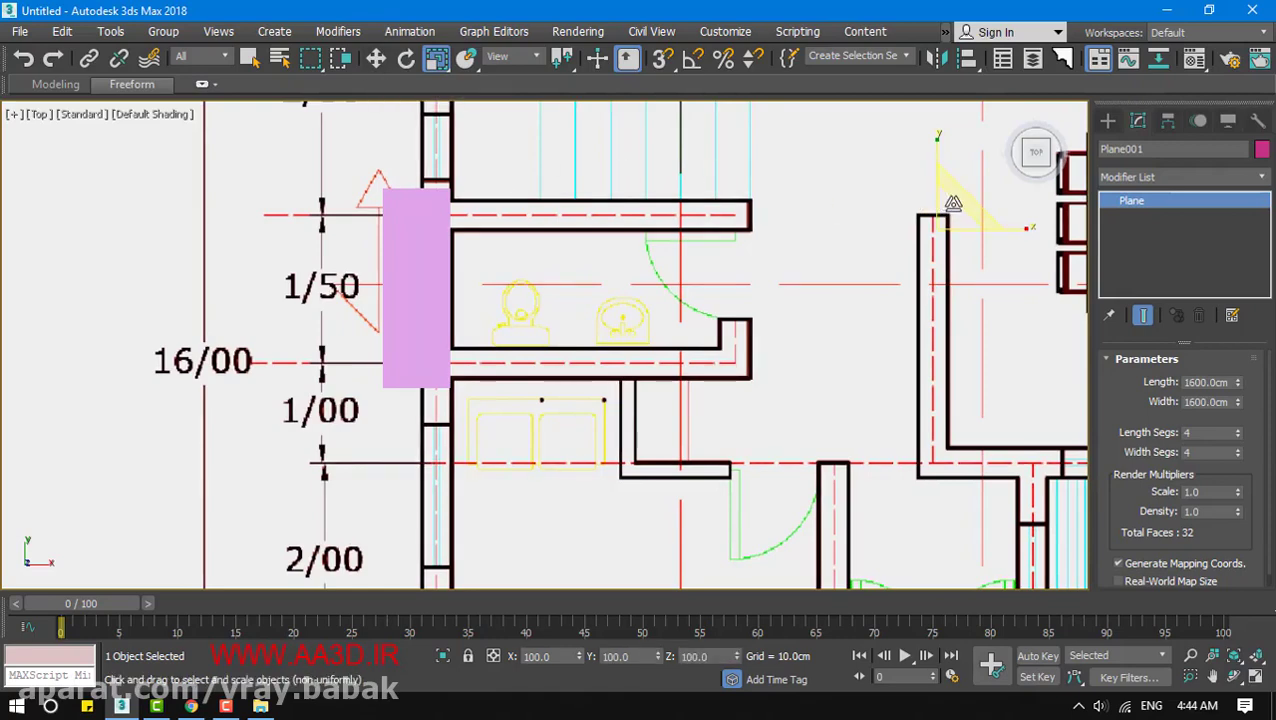
pyautogui.scroll(-10, 653, 334)
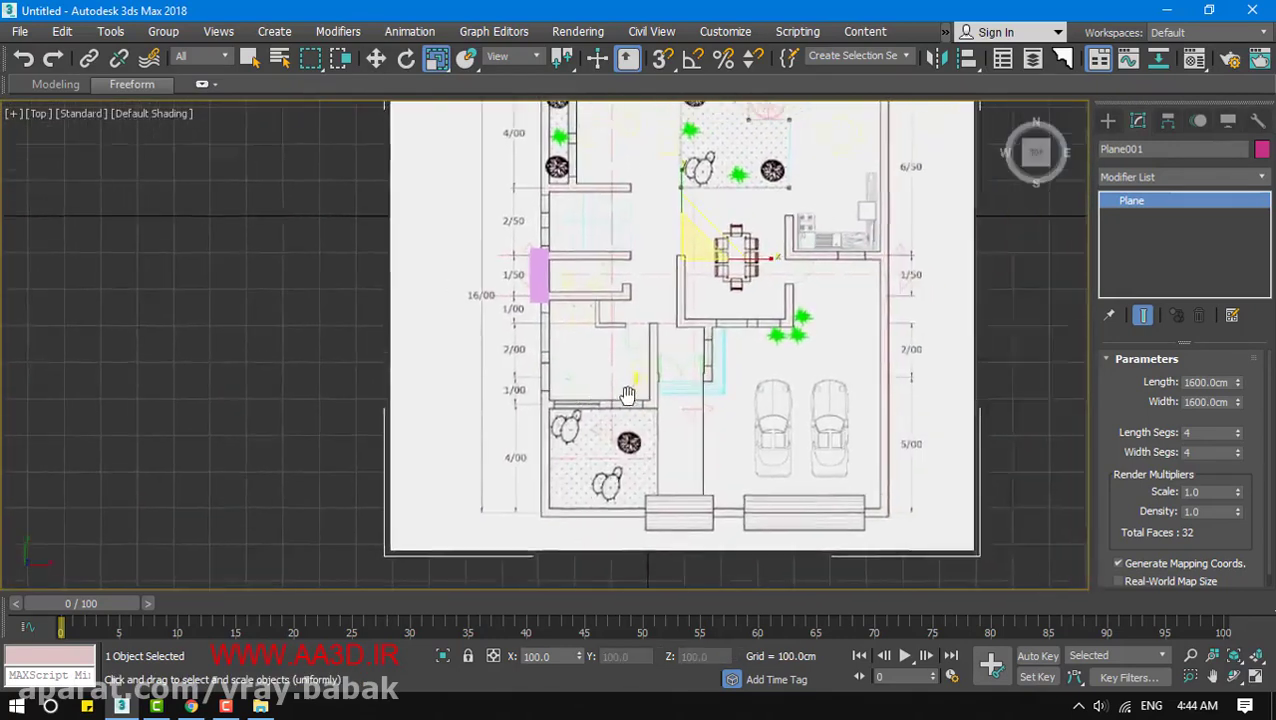
pyautogui.moveTo(653, 334); pyautogui.dragTo(657, 325)
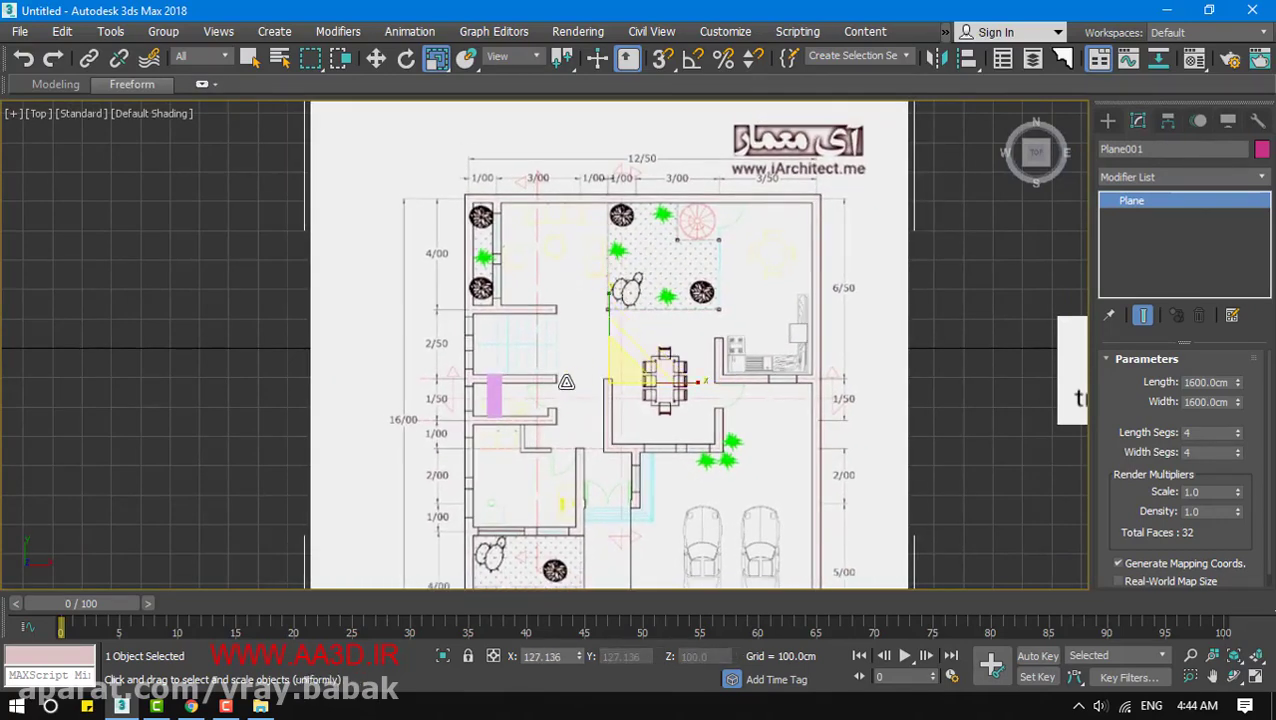
# Try to scale the floor plan plane along the Y axis only to about 70%, and cancel it
pyautogui.scroll(3, 655, 290)
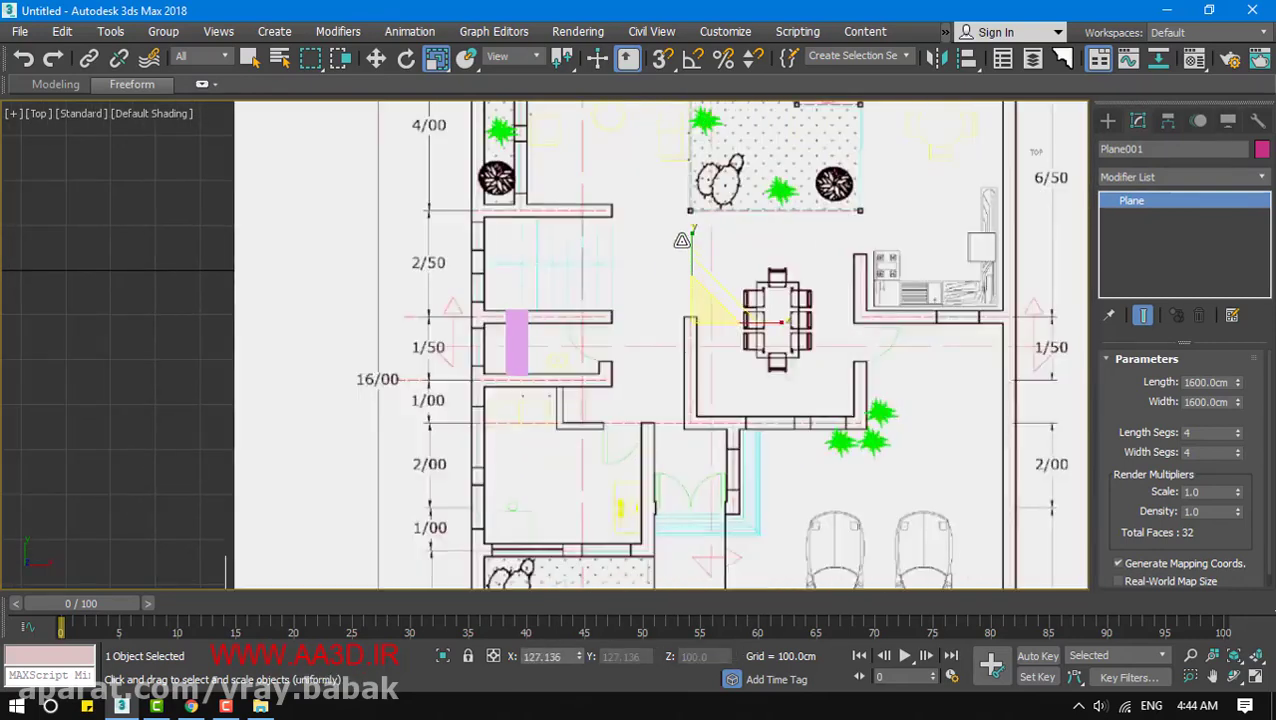
pyautogui.moveTo(692, 234); pyautogui.dragTo(692, 294)
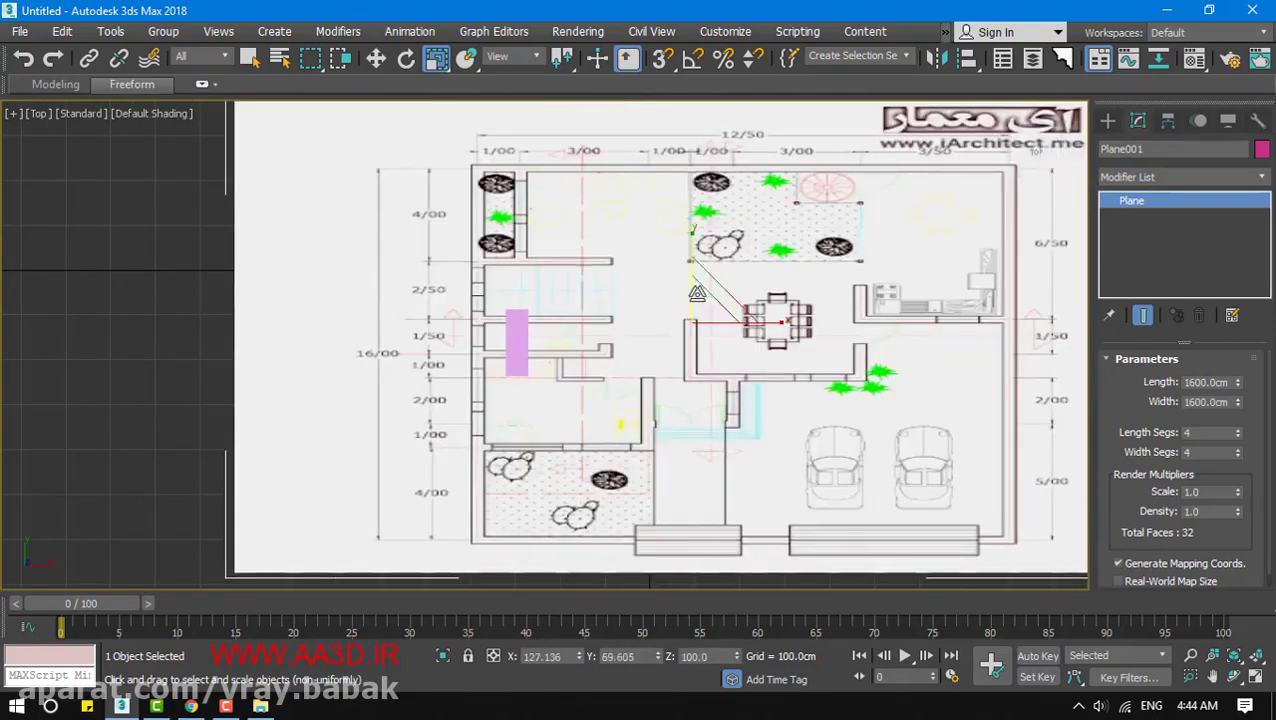
pyautogui.rightClick(692, 294)
pyautogui.moveTo(642, 403); pyautogui.dragTo(672, 433, button='middle')
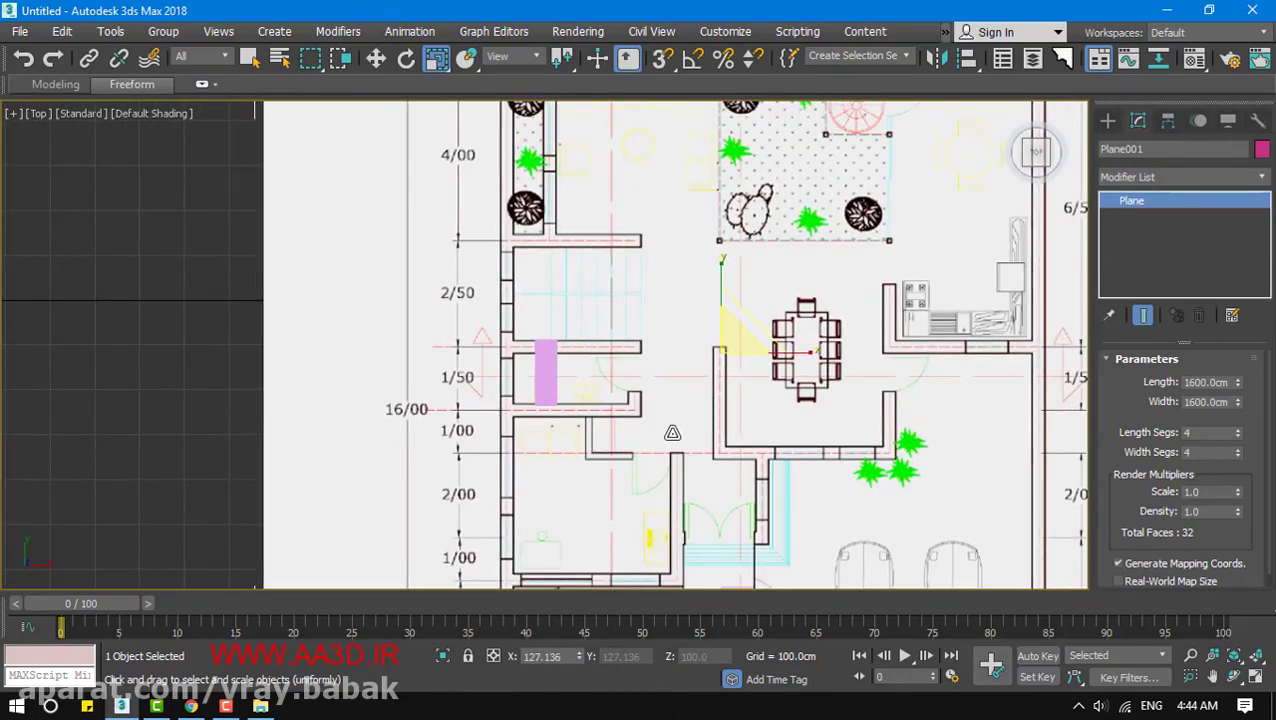
pyautogui.scroll(3, 748, 369)
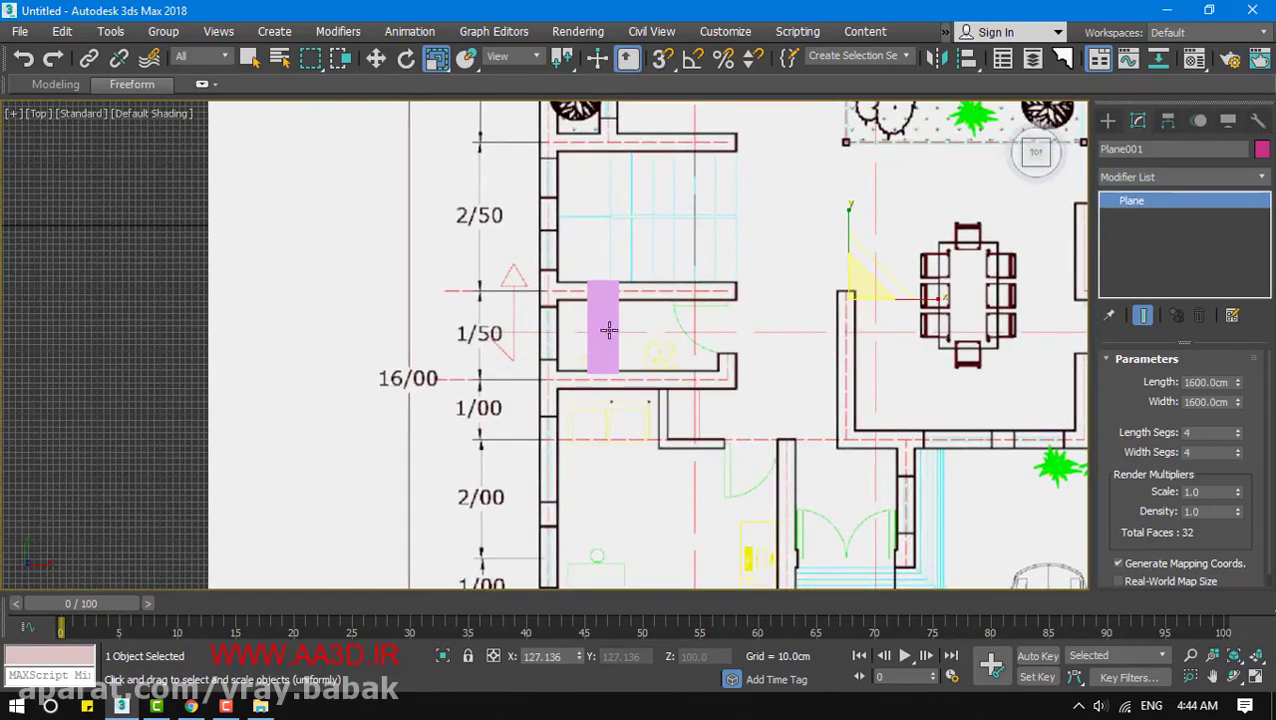
# Enlarge the floor plan plane uniformly and move it so the 1/50 dimension lies beside the box
pyautogui.moveTo(878, 284); pyautogui.dragTo(798, 262)
pyautogui.press('w')
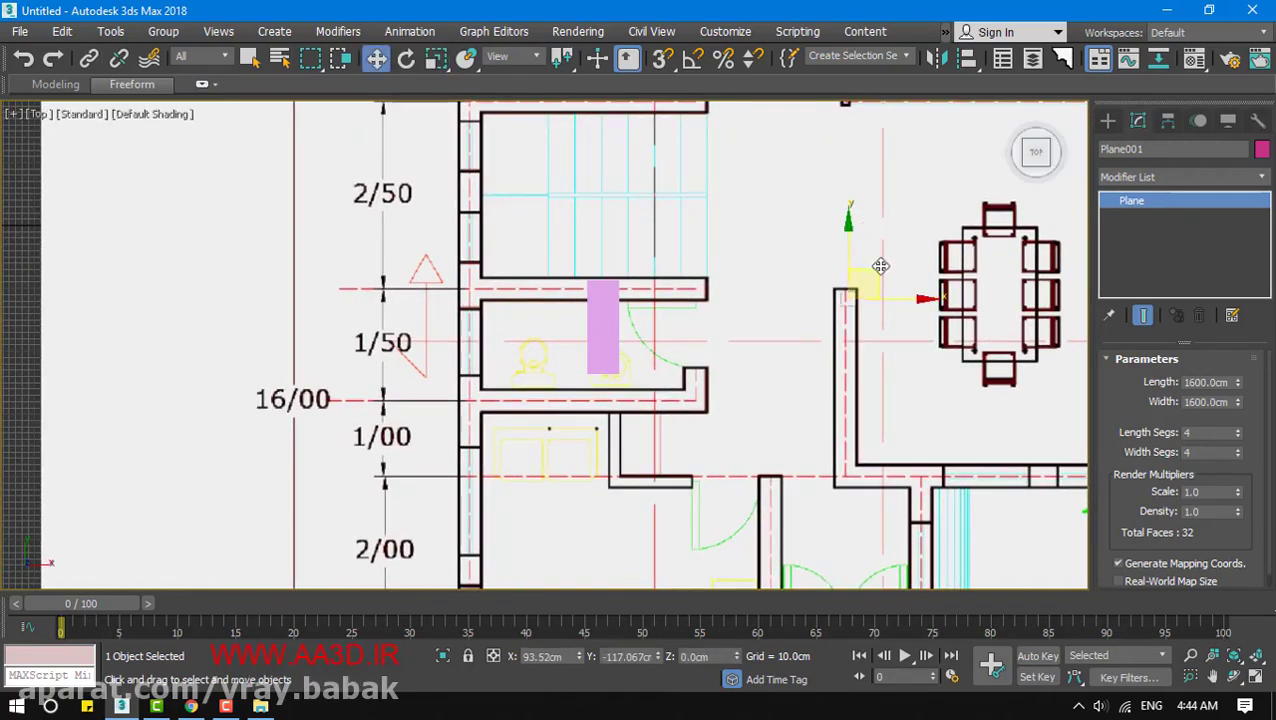
pyautogui.moveTo(880, 266); pyautogui.dragTo(1064, 248)
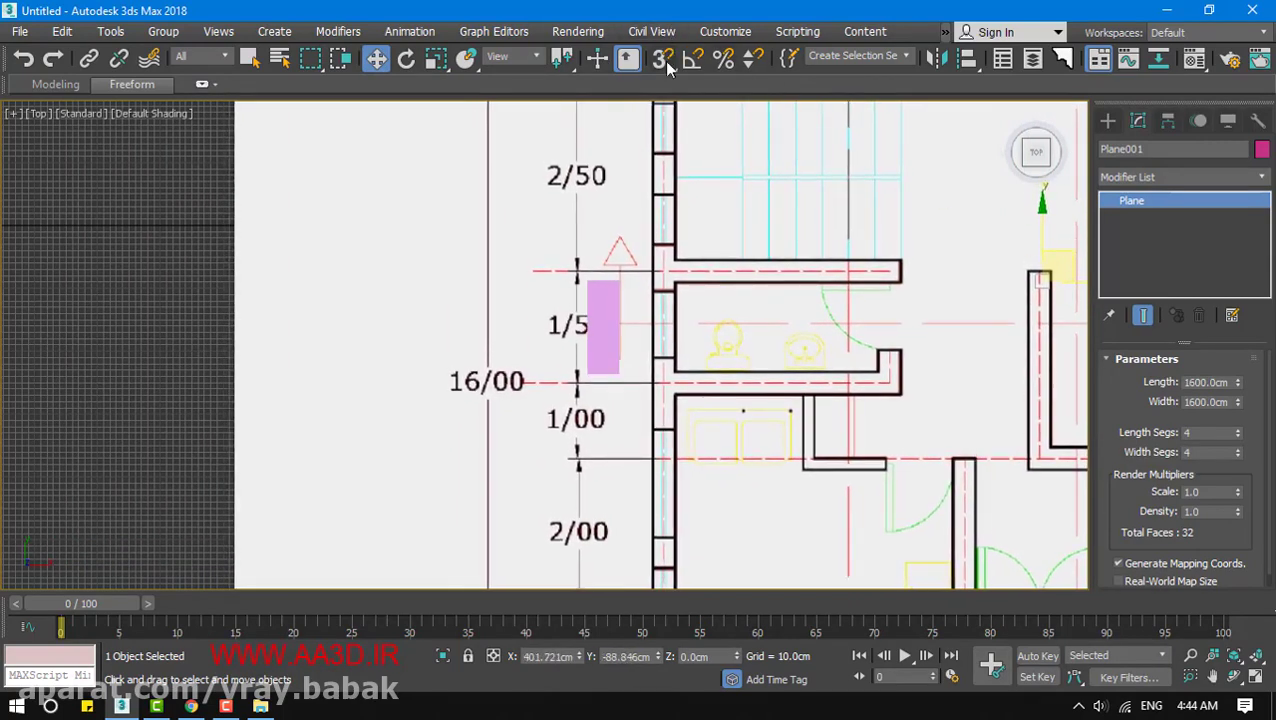
# Enable Angle Snap, scale the floor plan plane uniformly to about 138.8% and realign its 1/50 dimension with the box
pyautogui.click(693, 58)
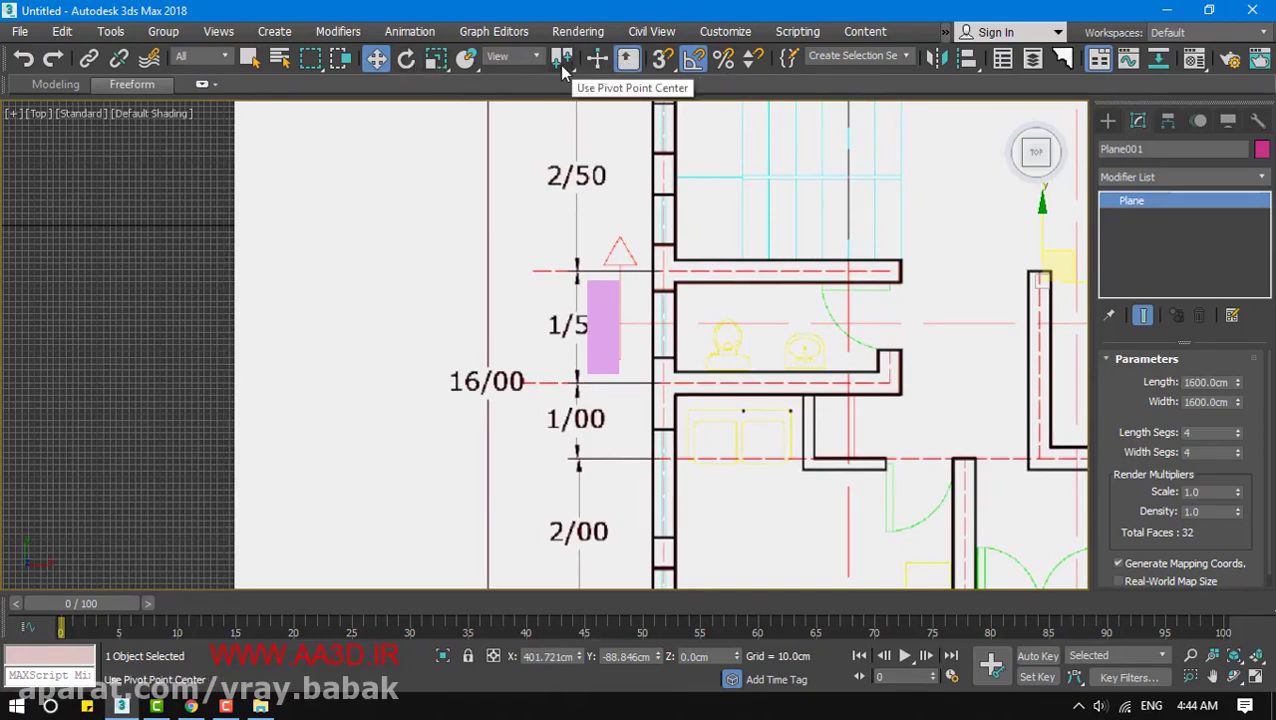
pyautogui.click(437, 58)
pyautogui.moveTo(1062, 239); pyautogui.dragTo(1064, 268)
pyautogui.click(376, 58)
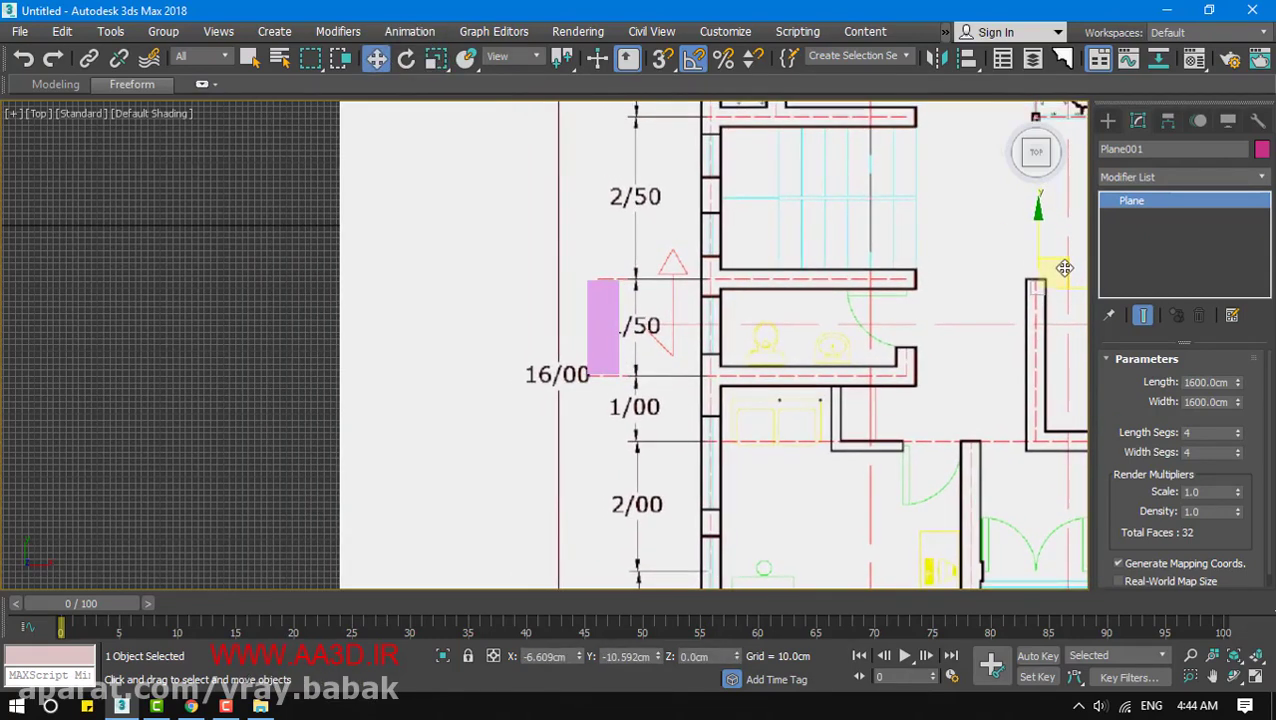
# Move only the floor plan plane's pivot onto the box beside the 1/50 dimension
pyautogui.click(437, 58)
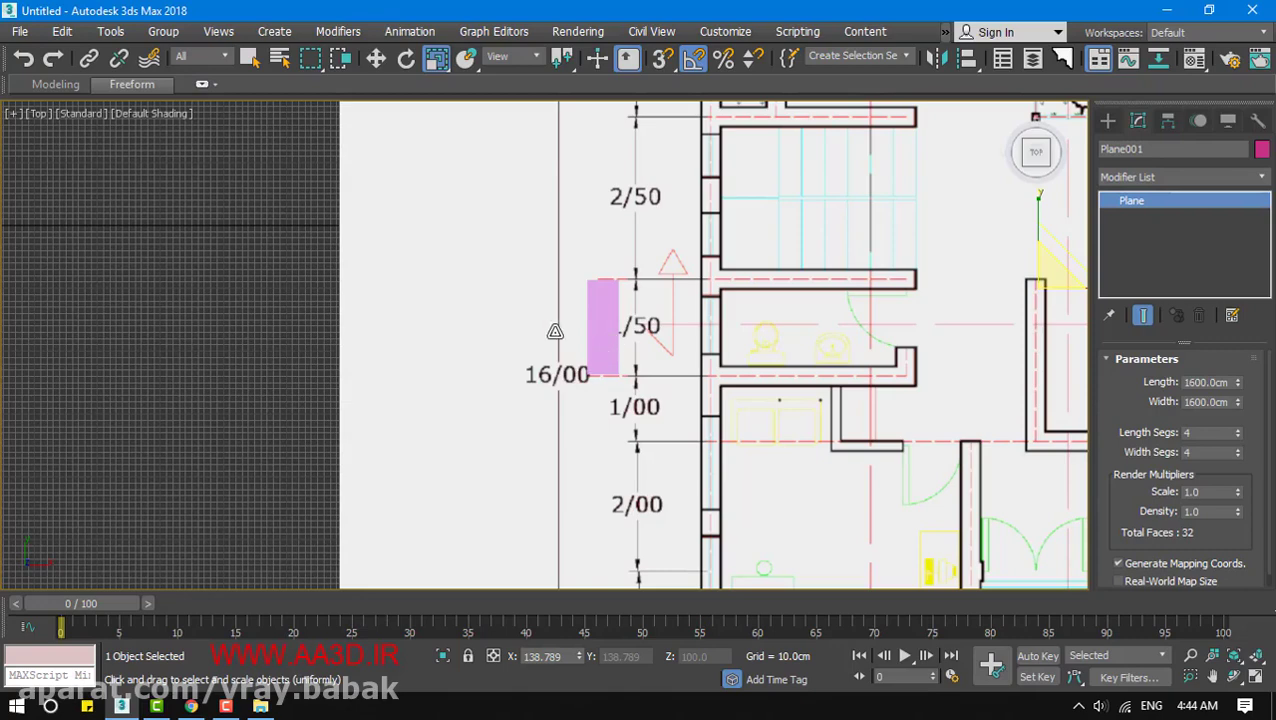
pyautogui.click(1166, 121)
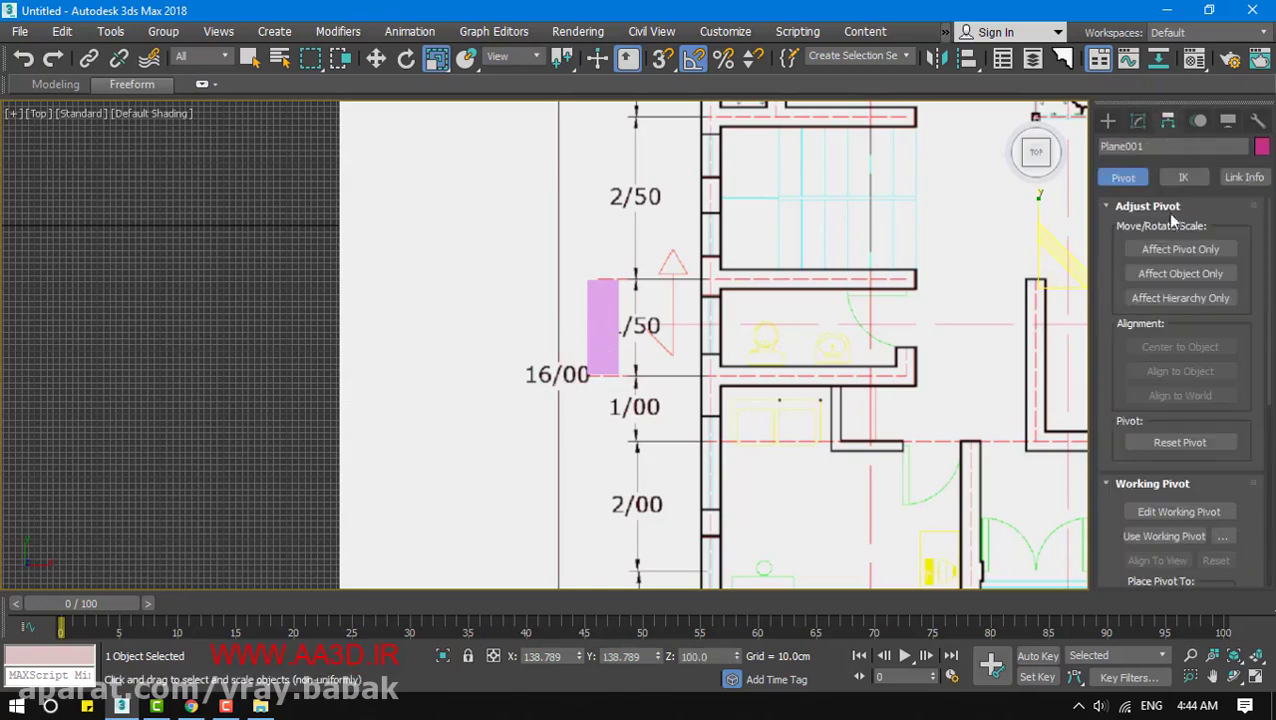
pyautogui.click(376, 58)
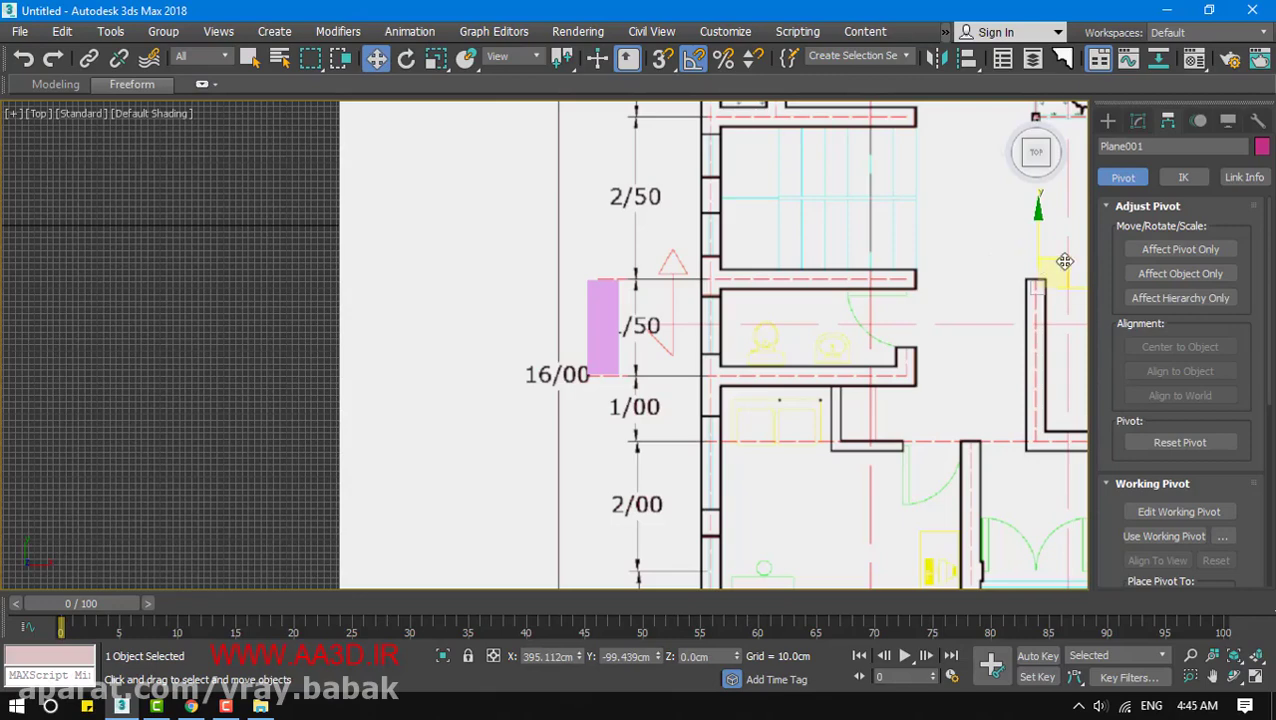
pyautogui.click(1180, 249)
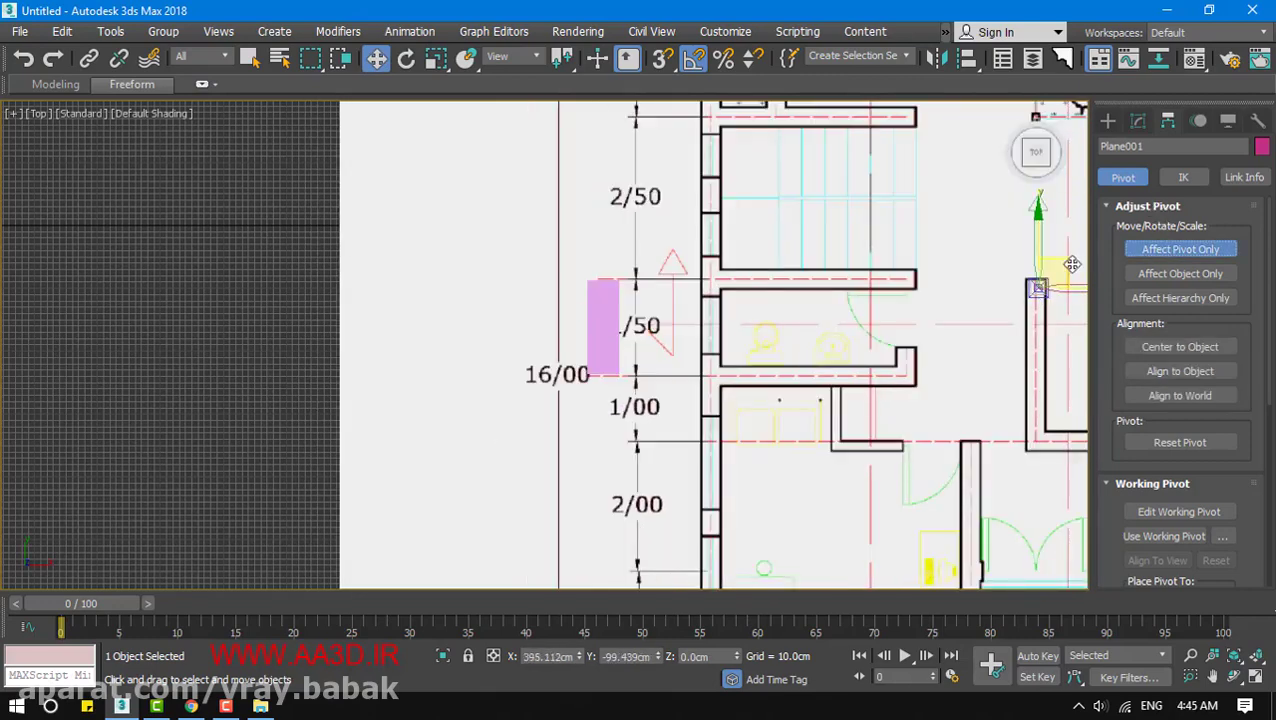
pyautogui.moveTo(1068, 262); pyautogui.dragTo(633, 337)
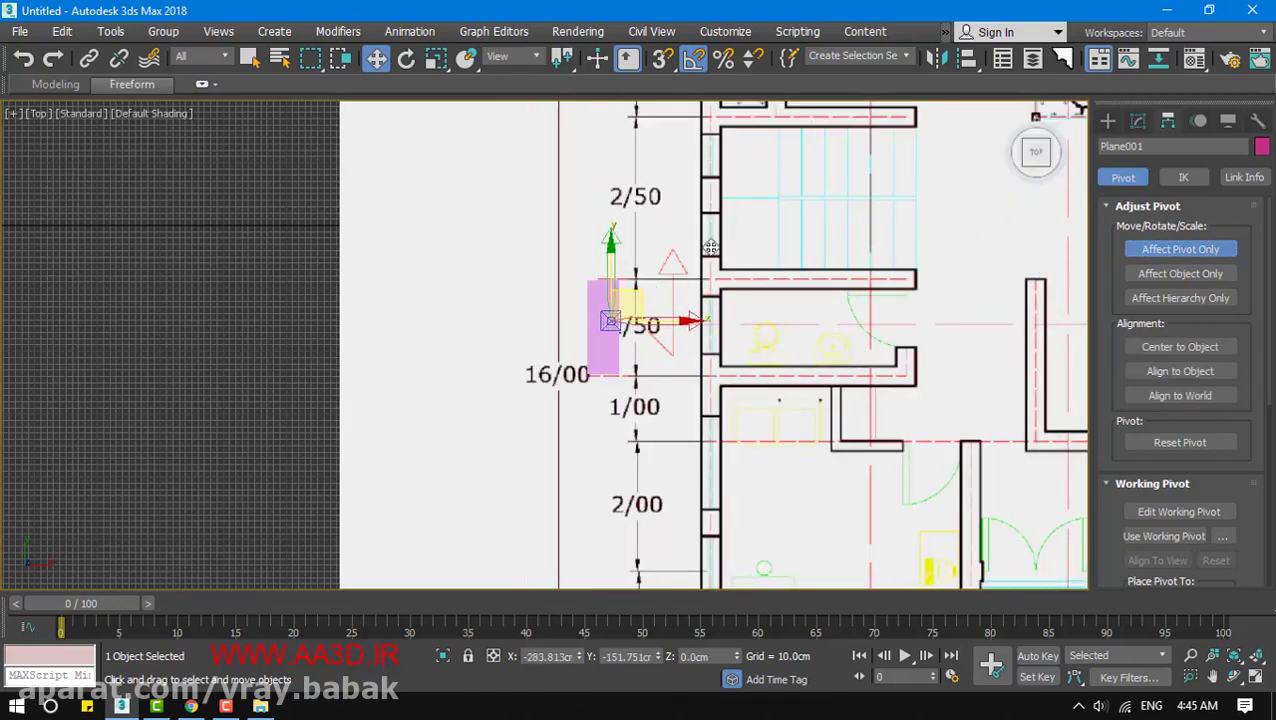
pyautogui.click(1124, 178)
# Fine-tune the floor plan plane's uniform scale about its new pivot until the 1/50 dimension matches the 150 cm box
pyautogui.moveTo(875, 345); pyautogui.dragTo(758, 364)
pyautogui.scroll(3, 564, 346)
pyautogui.moveTo(564, 346); pyautogui.dragTo(424, 344, button='middle')
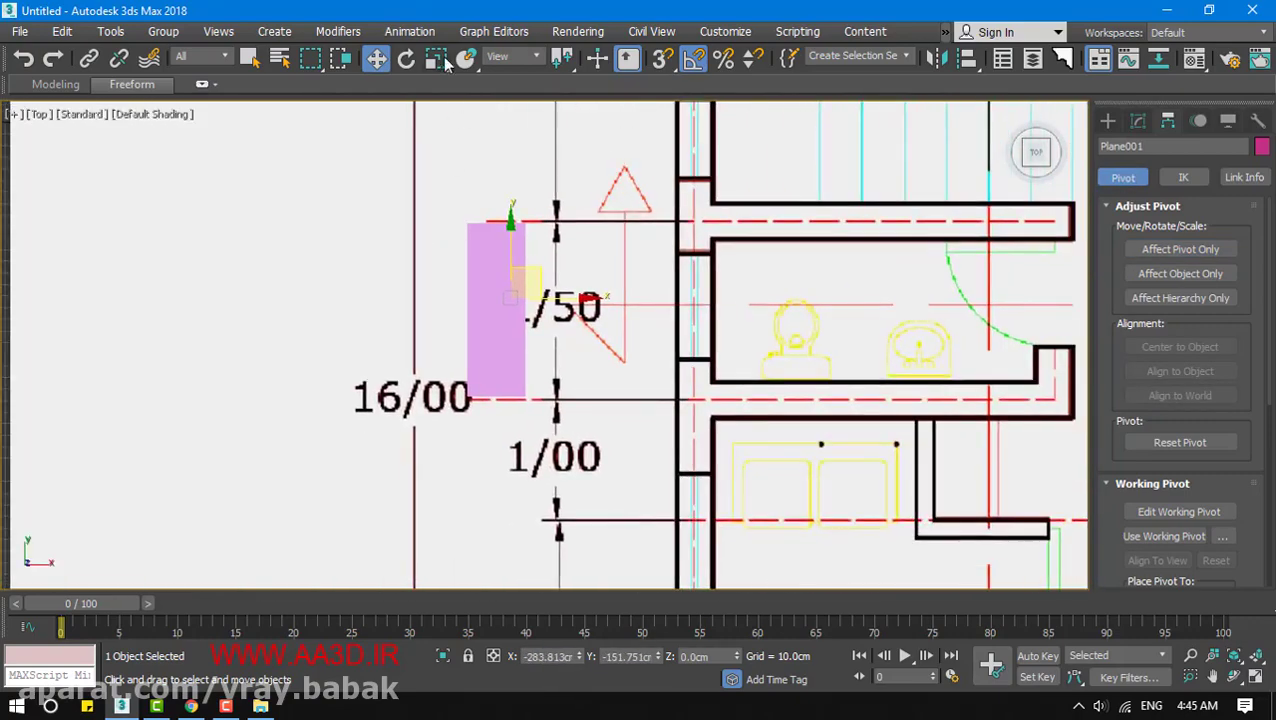
pyautogui.click(444, 60)
pyautogui.scroll(2, 533, 276)
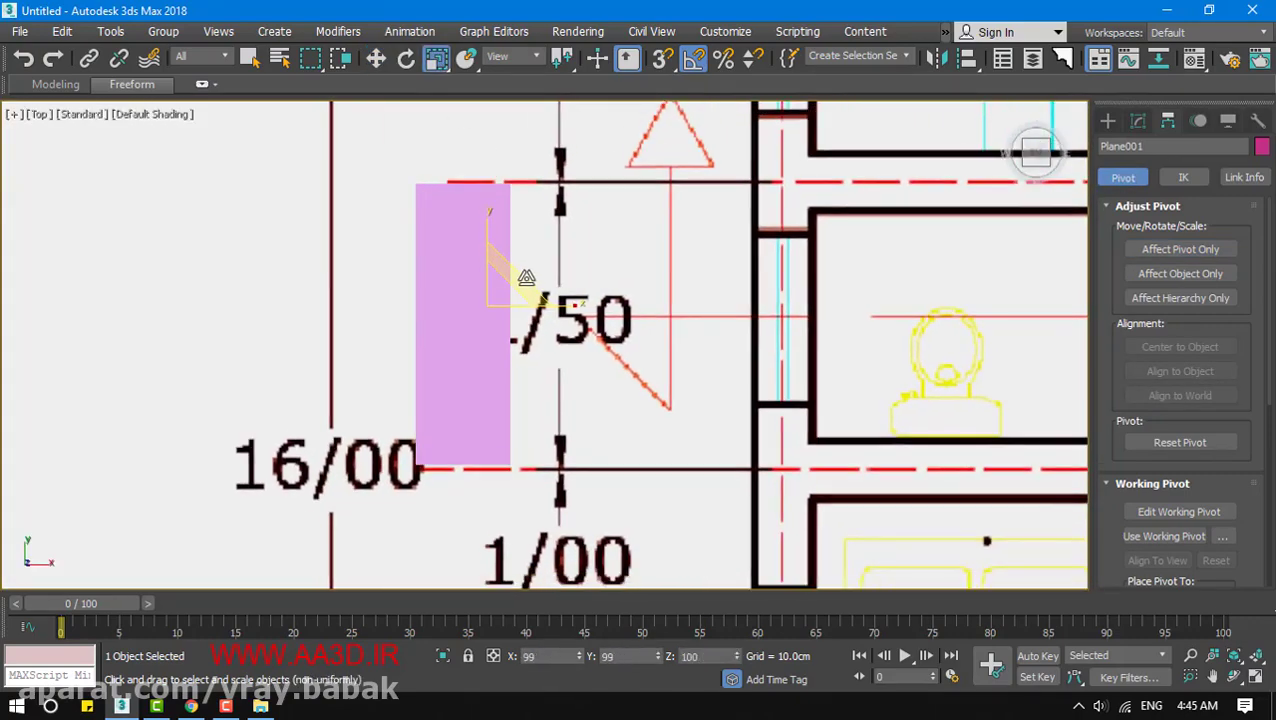
pyautogui.moveTo(1017, 262)
pyautogui.mouseDown(button='middle')
pyautogui.moveTo(679, 311)
pyautogui.moveTo(1034, 259)
pyautogui.mouseUp(button='middle')
pyautogui.moveTo(619, 296); pyautogui.dragTo(678, 281, button='middle')
pyautogui.moveTo(612, 273); pyautogui.dragTo(611, 261)
pyautogui.click(376, 58)
pyautogui.scroll(-5, 390, 315)
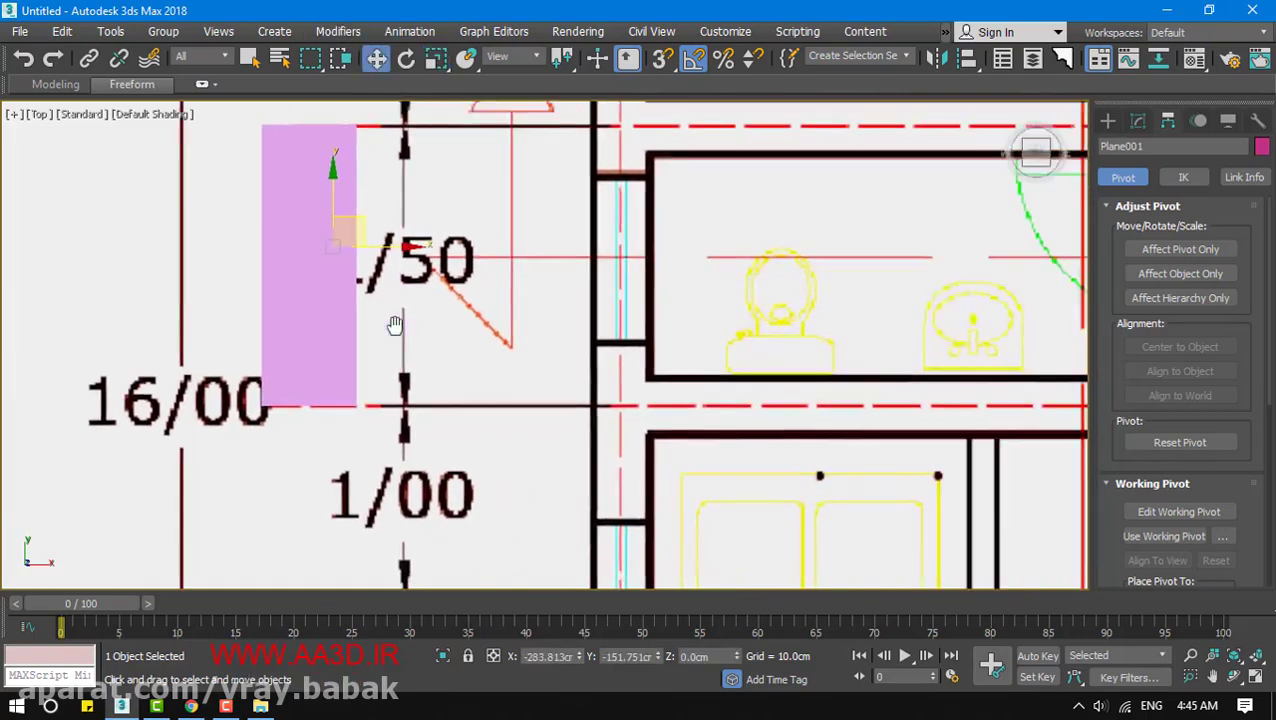
# Move the 150 cm reference box onto the outer wall beside the 1/50 dimension, delete it and select the floor plan plane
pyautogui.click(383, 331)
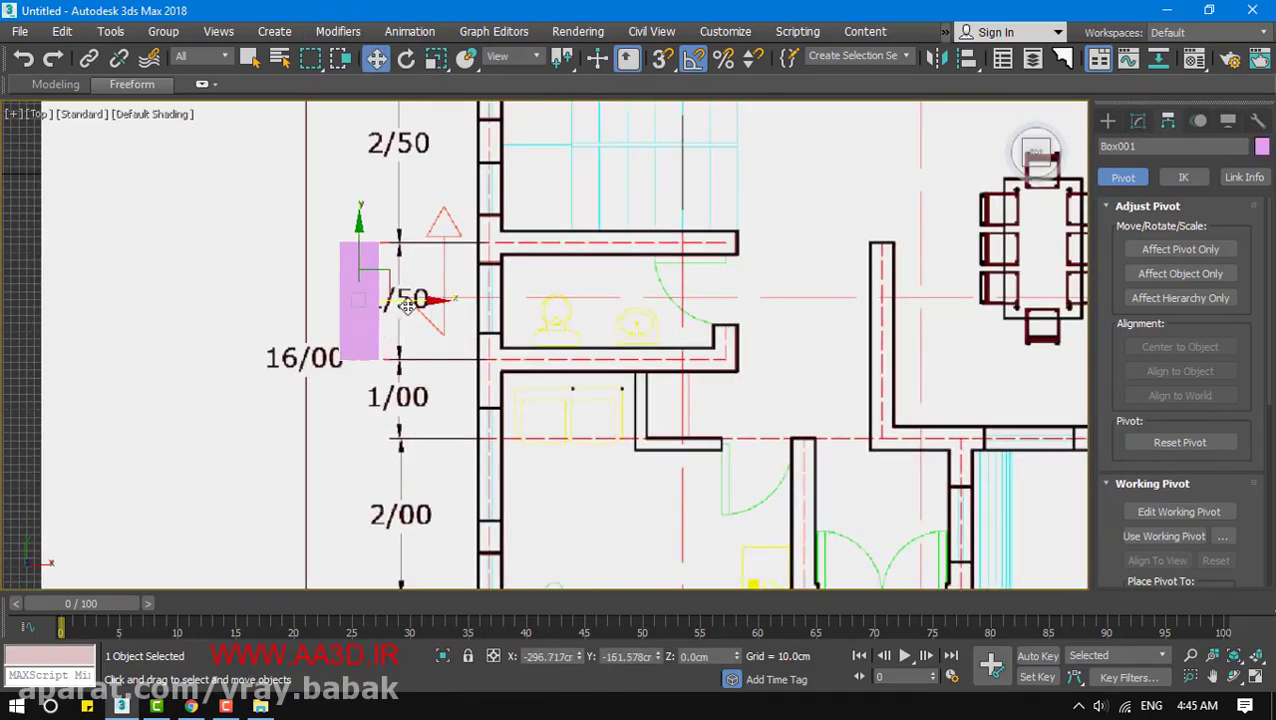
pyautogui.moveTo(400, 316); pyautogui.dragTo(534, 313)
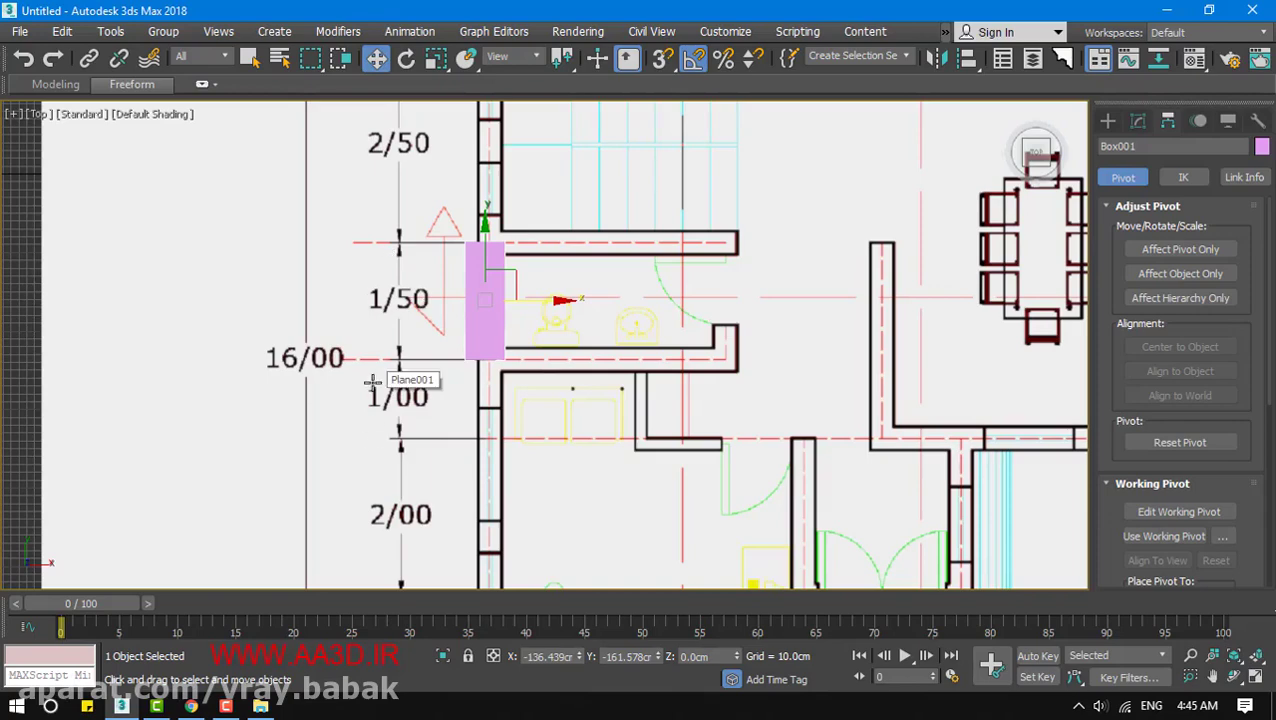
pyautogui.press('Delete')
pyautogui.click(470, 343)
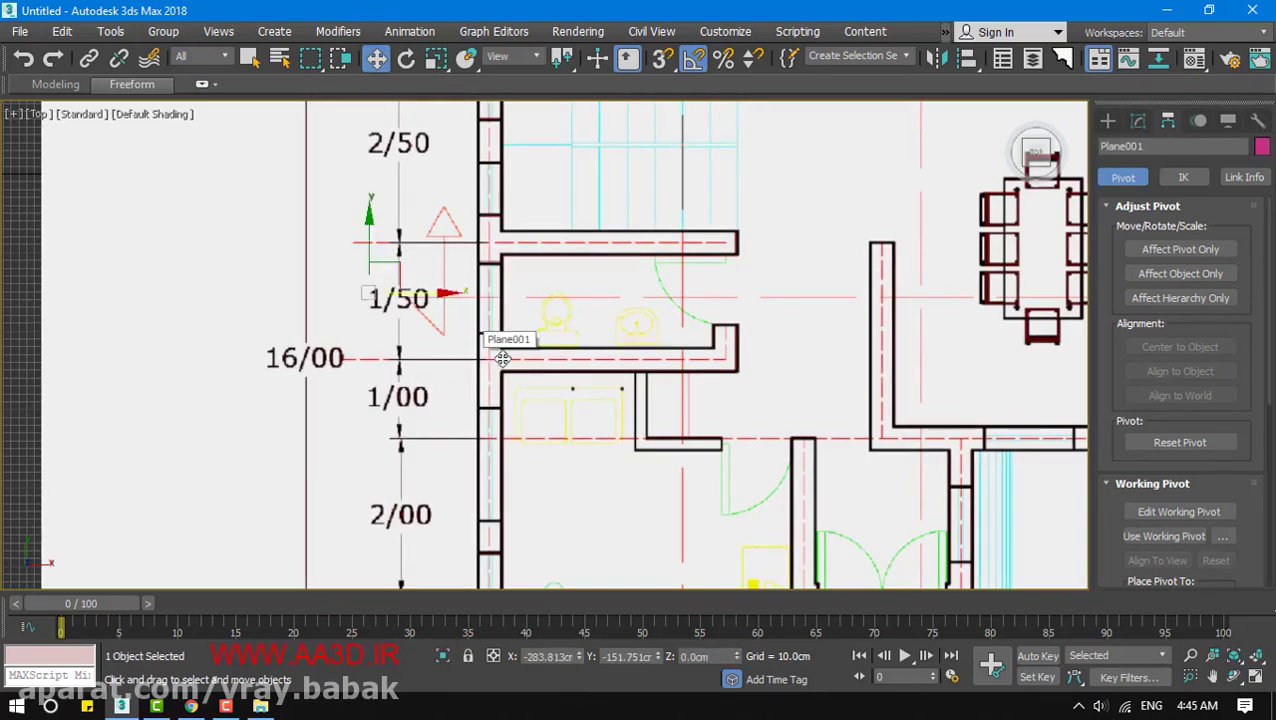
# Start a Line spline at the villa's upper-right inner corner and trace the upper wall's inner face to the living room's upper-left corner
pyautogui.moveTo(460, 362); pyautogui.dragTo(365, 349, button='middle')
pyautogui.scroll(-2, 365, 349)
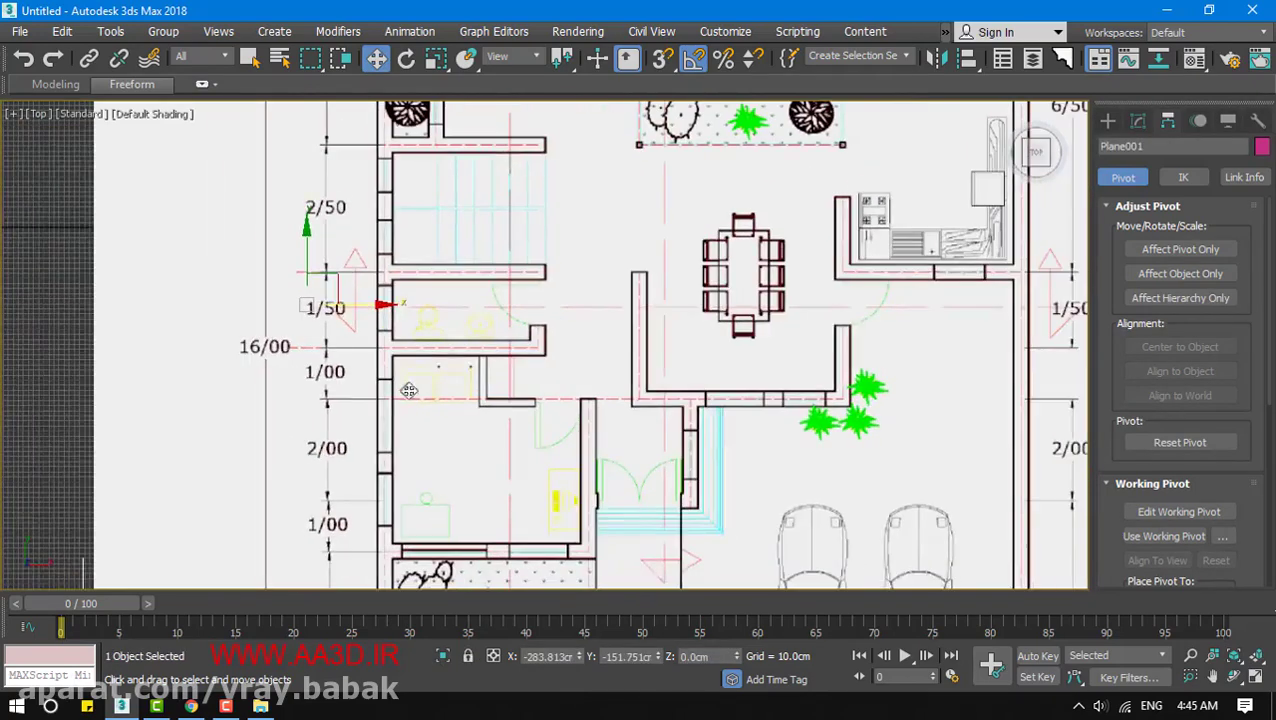
pyautogui.click(1108, 120)
pyautogui.click(1131, 148)
pyautogui.click(1134, 250)
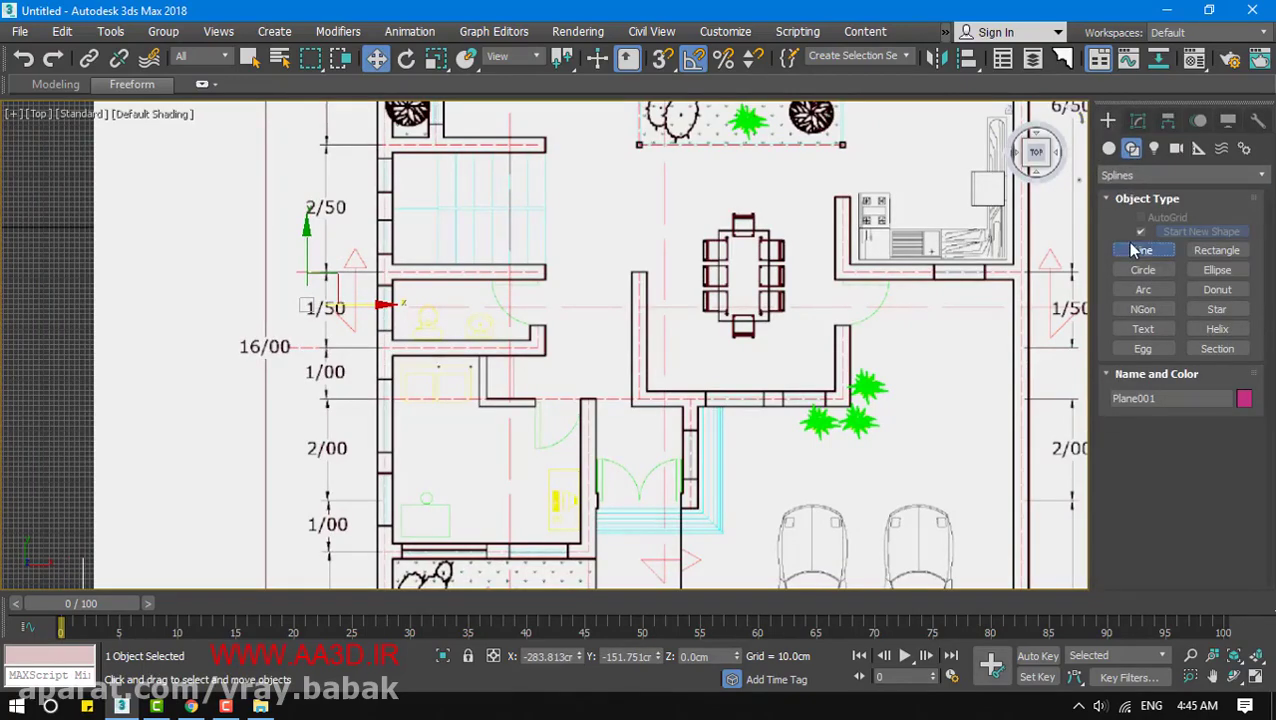
pyautogui.moveTo(619, 242); pyautogui.dragTo(578, 492, button='middle')
pyautogui.moveTo(456, 244); pyautogui.dragTo(439, 299, button='middle')
pyautogui.scroll(2, 832, 265)
pyautogui.scroll(1, 832, 265)
pyautogui.moveTo(956, 309); pyautogui.dragTo(859, 287, button='middle')
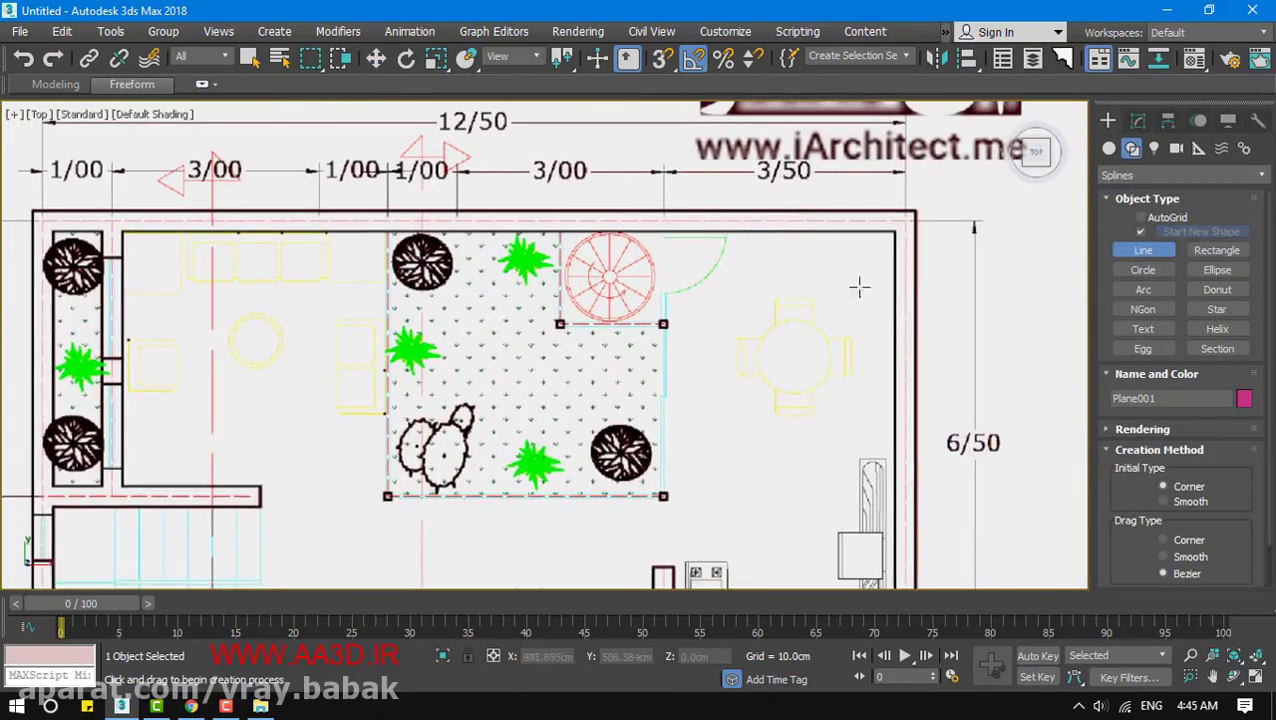
pyautogui.click(897, 232)
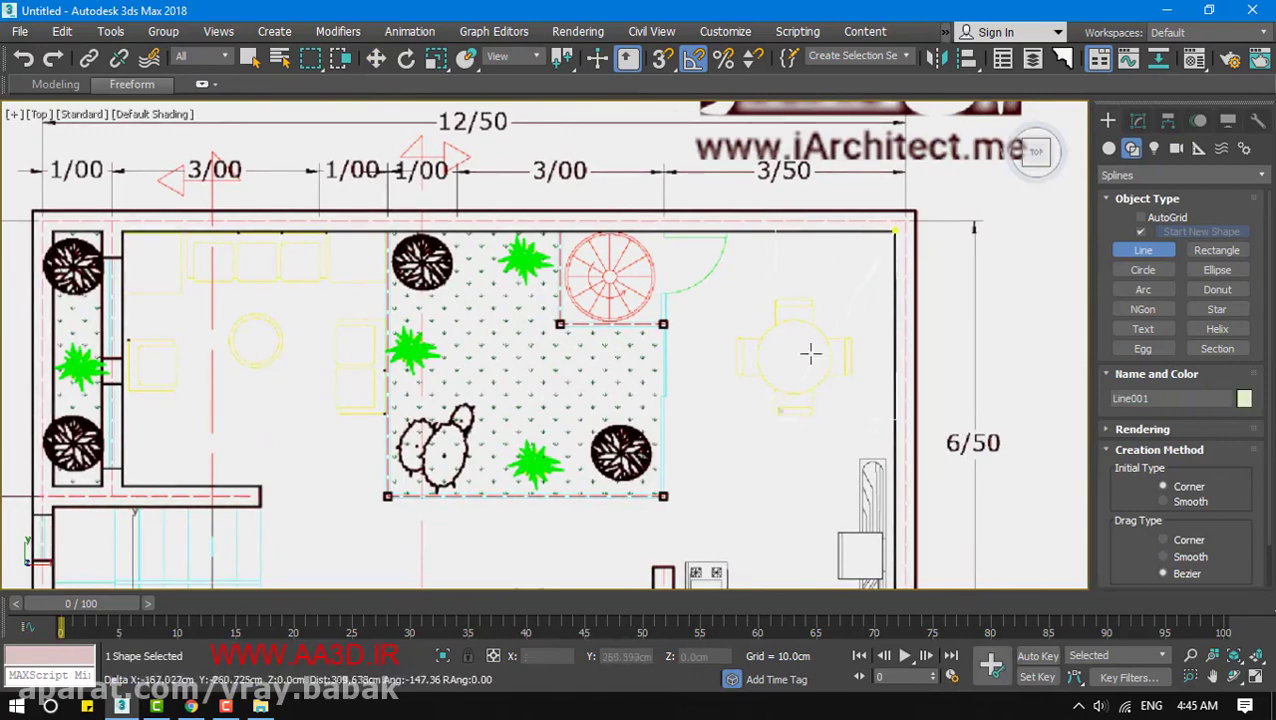
pyautogui.moveTo(473, 317); pyautogui.dragTo(810, 341, button='middle')
pyautogui.scroll(5, 426, 316)
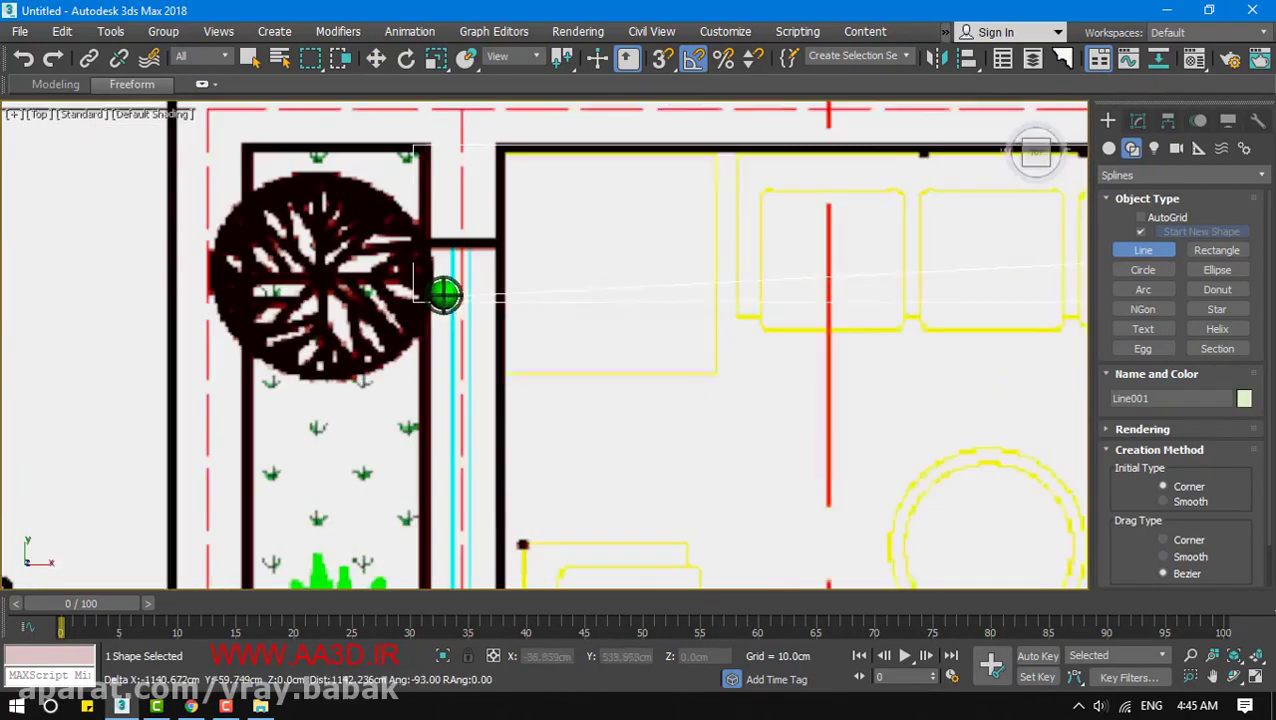
pyautogui.click(500, 148)
# Continue the spline down the living room's left wall and around the partition above the staircase to the outer wall's inner face
pyautogui.scroll(-5, 502, 280)
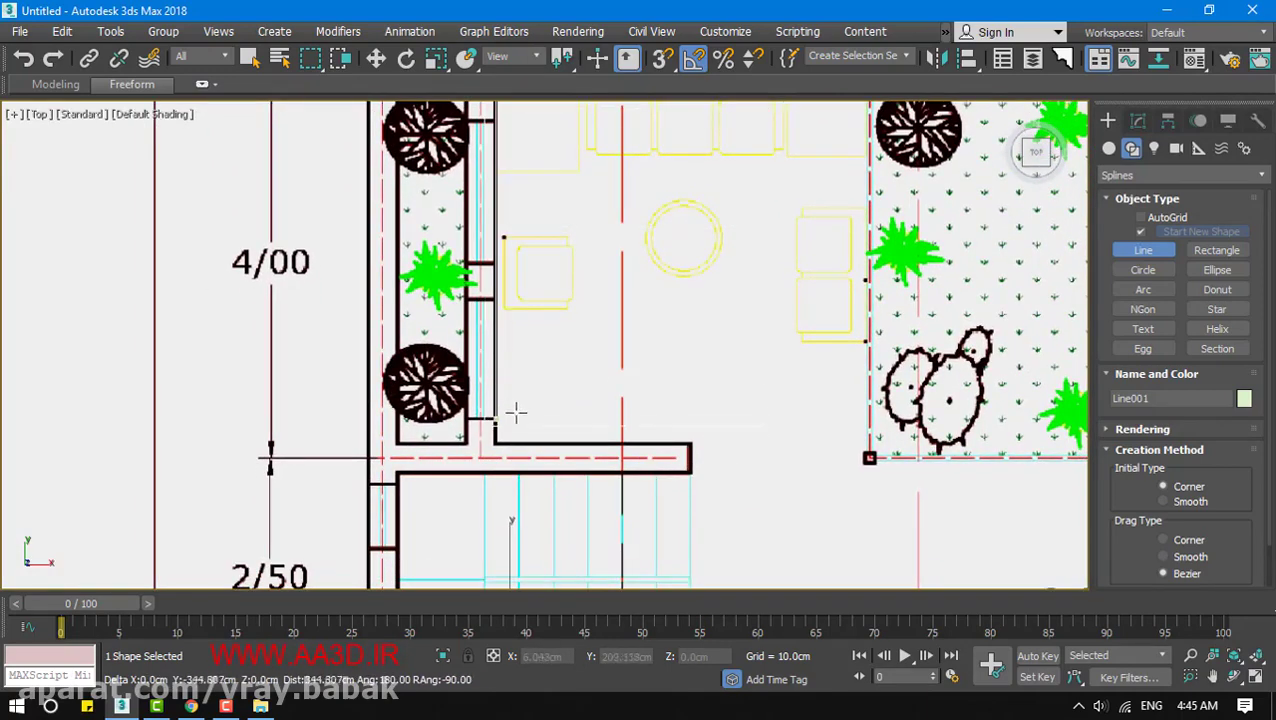
pyautogui.click(497, 437)
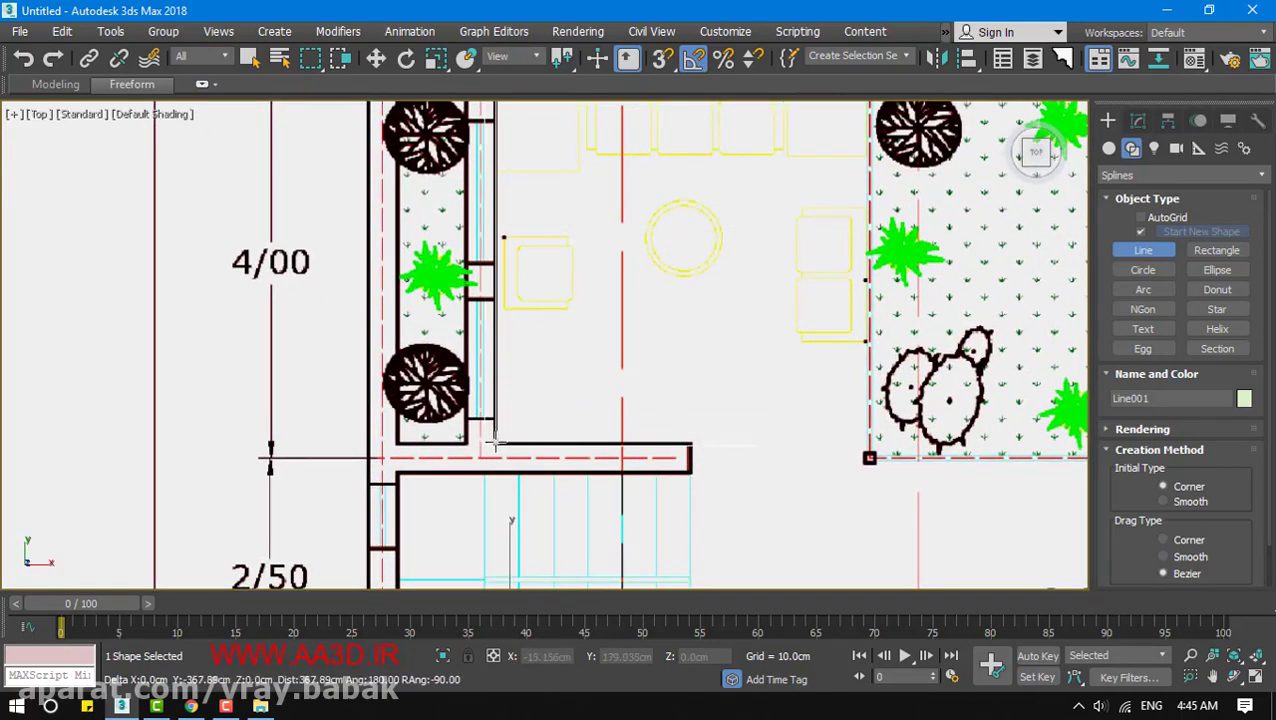
pyautogui.click(690, 443)
pyautogui.click(690, 471)
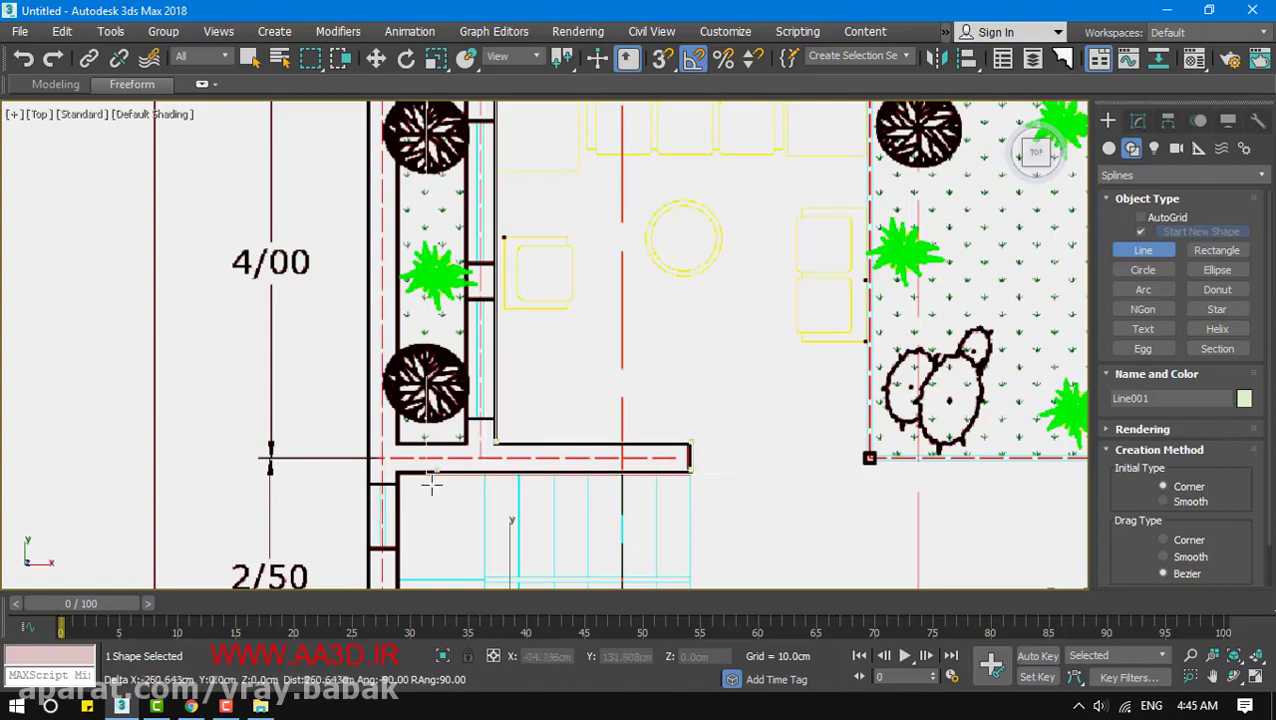
pyautogui.click(398, 473)
# Trace the staircase's left wall and go around the partition between the staircase and the bathroom
pyautogui.moveTo(398, 520); pyautogui.dragTo(445, 390, button='middle')
pyautogui.scroll(-3, 445, 390)
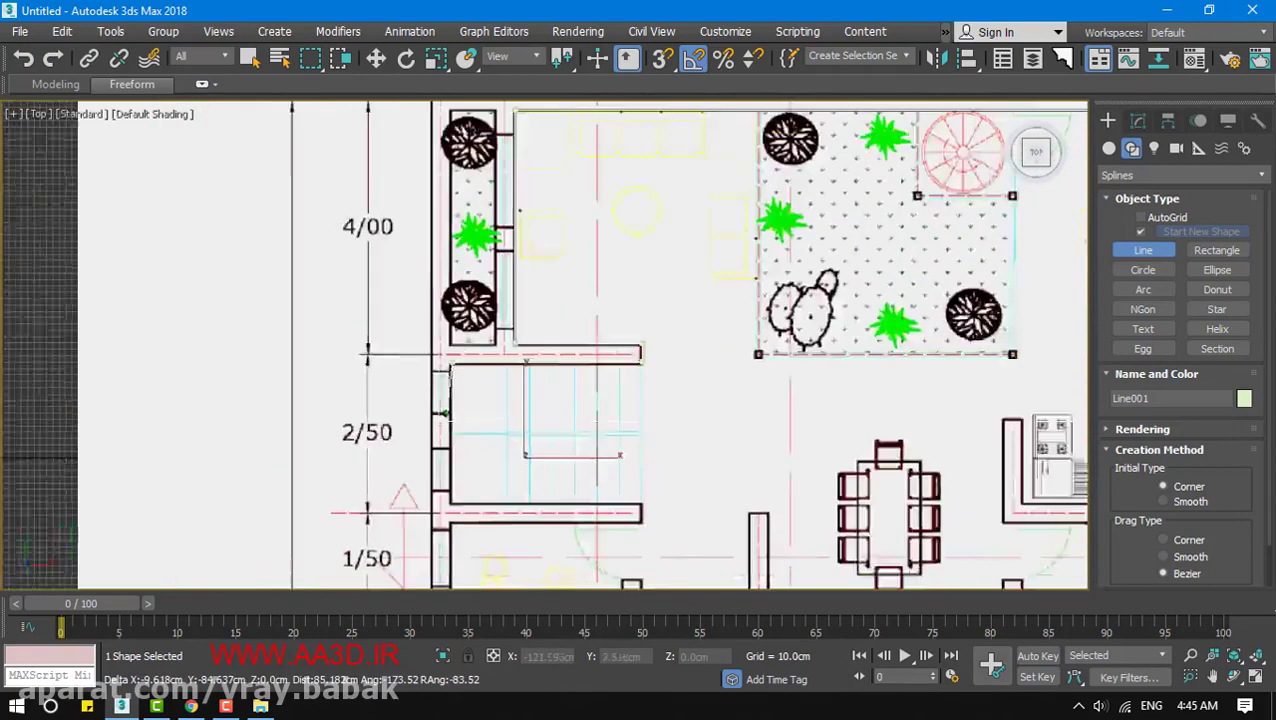
pyautogui.moveTo(442, 463); pyautogui.dragTo(453, 397, button='middle')
pyautogui.scroll(6, 453, 397)
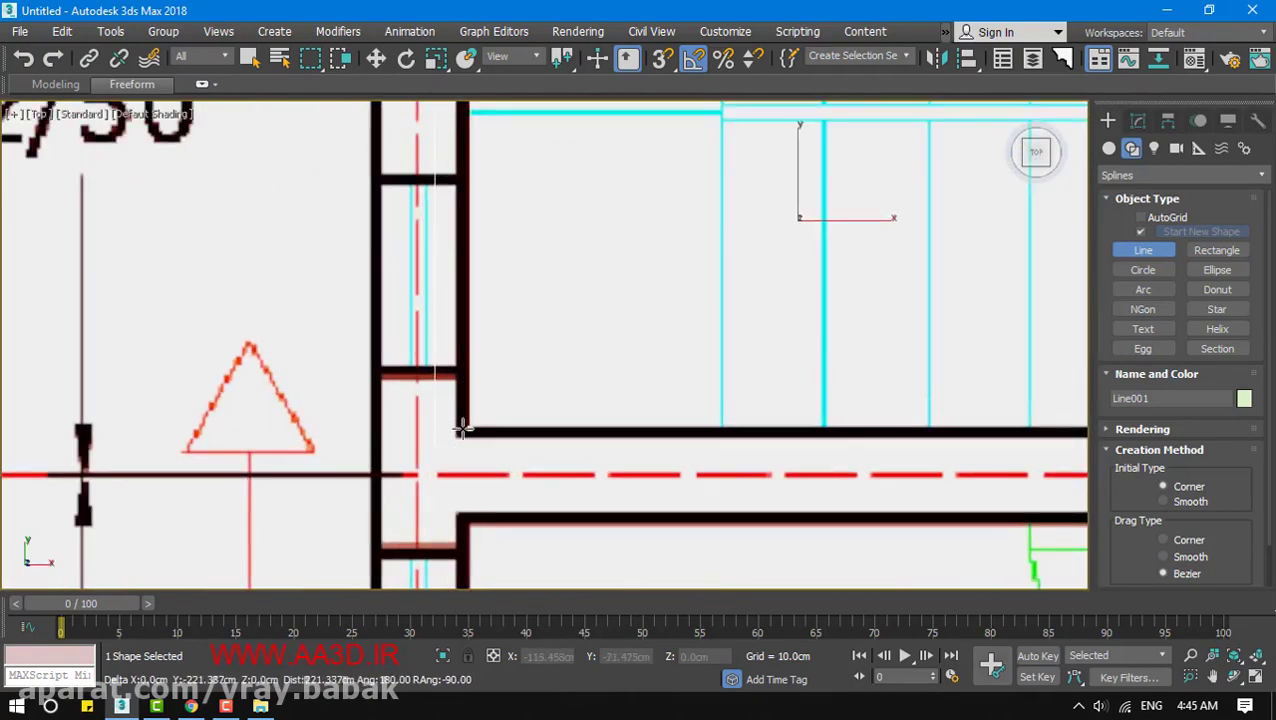
pyautogui.keyDown('shift'); pyautogui.click(463, 428); pyautogui.keyUp('shift')
pyautogui.moveTo(790, 426); pyautogui.dragTo(440, 389, button='middle')
pyautogui.scroll(-1, 709, 413)
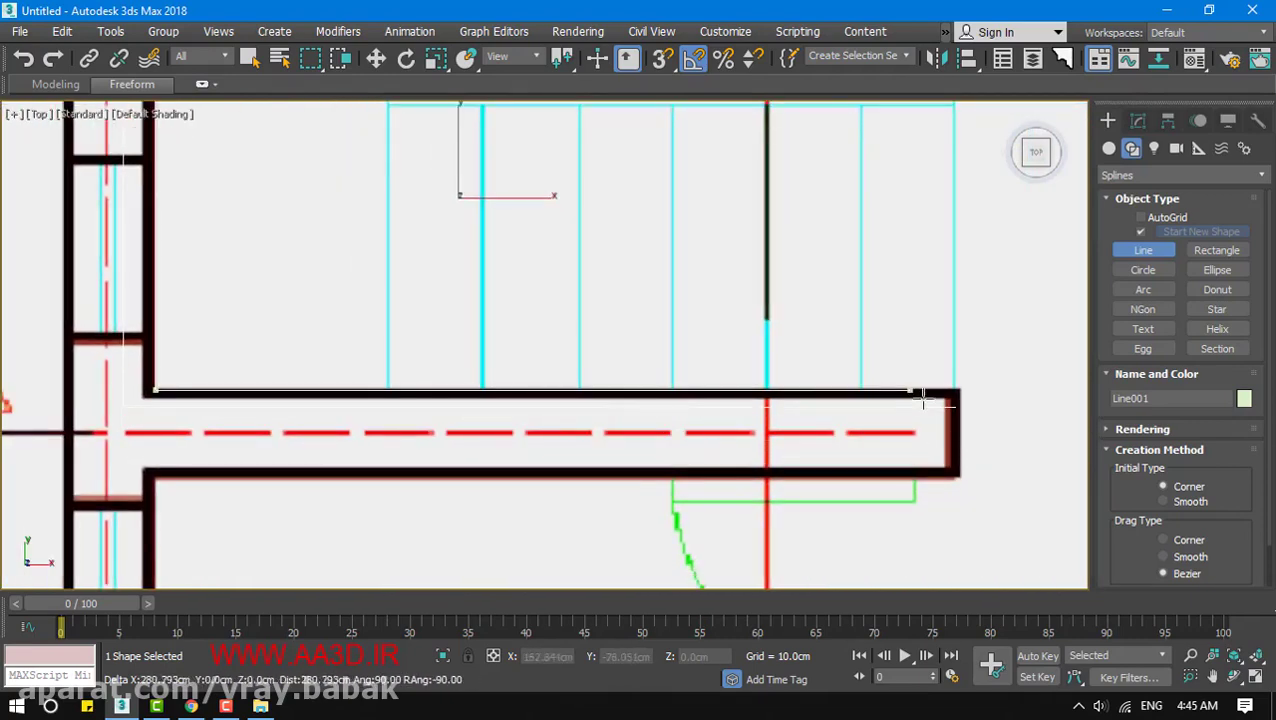
pyautogui.click(957, 395)
pyautogui.click(957, 478)
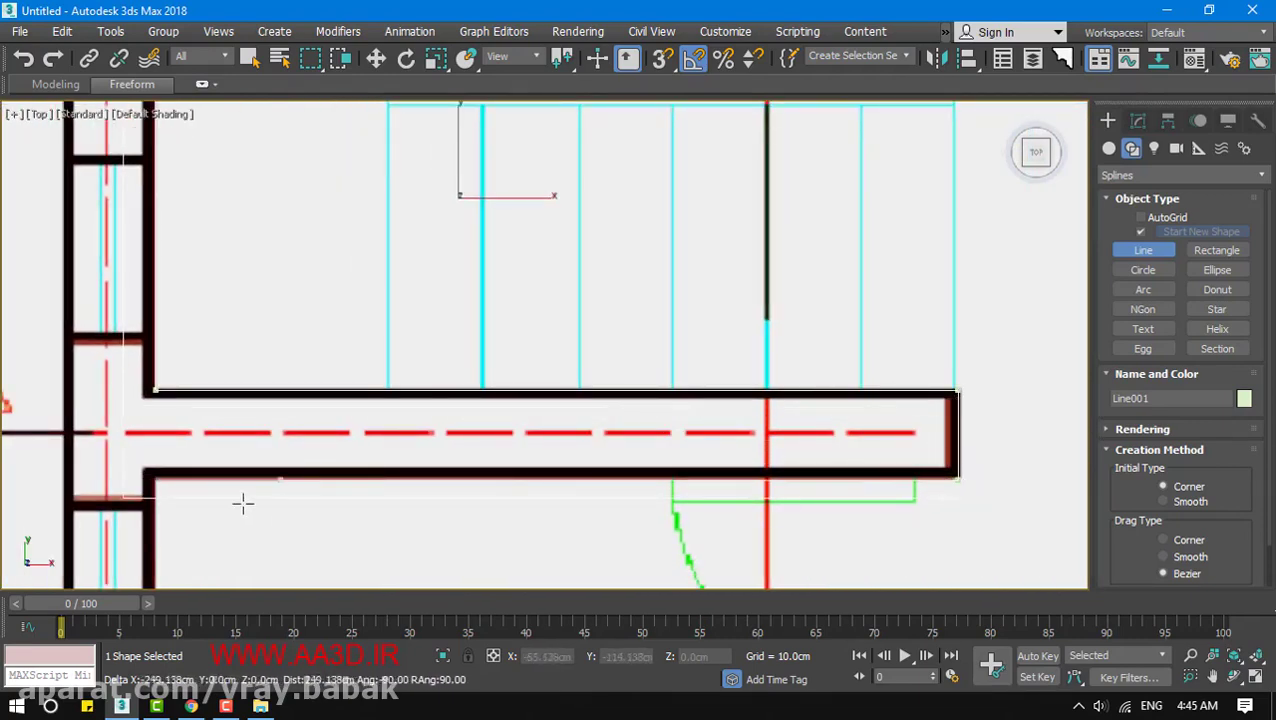
pyautogui.click(152, 480)
# Trace the bathroom's inner walls and the wall return at its door, removing the misplaced vertex, and end at the outer wall's exterior face
pyautogui.moveTo(155, 552); pyautogui.dragTo(221, 326, button='middle')
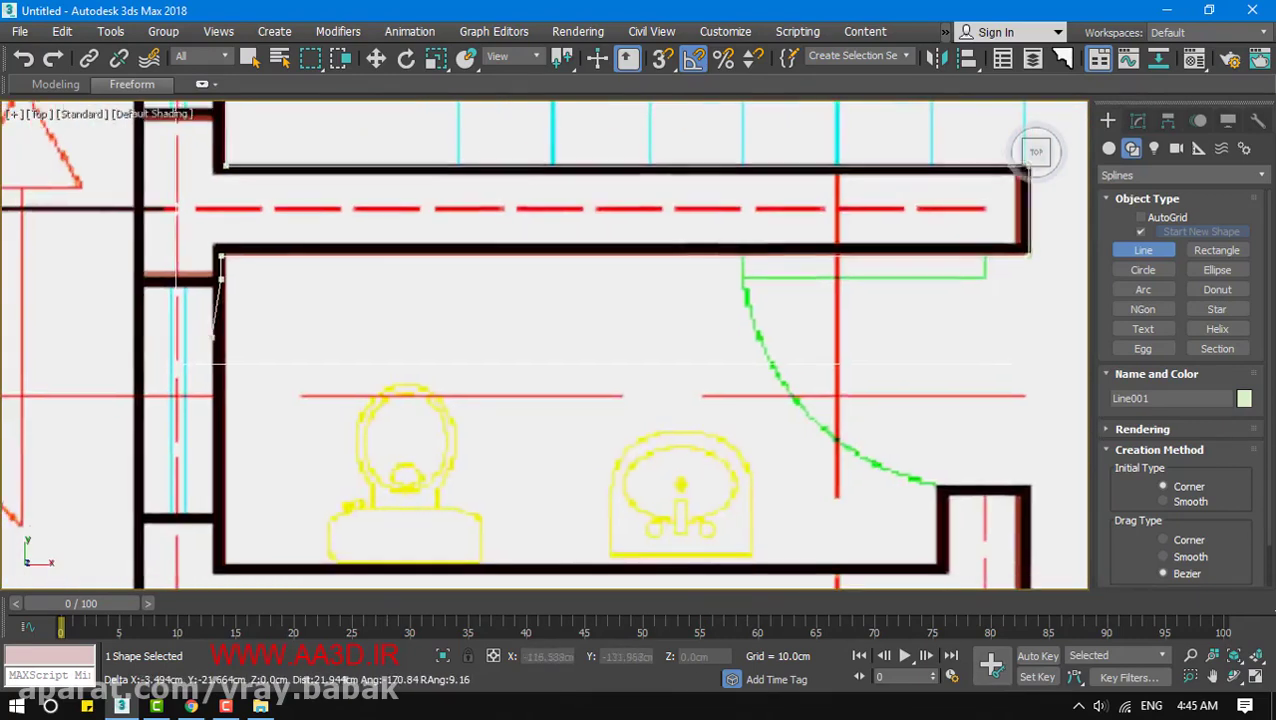
pyautogui.scroll(-4, 214, 330)
pyautogui.scroll(2, 211, 424)
pyautogui.scroll(1, 212, 424)
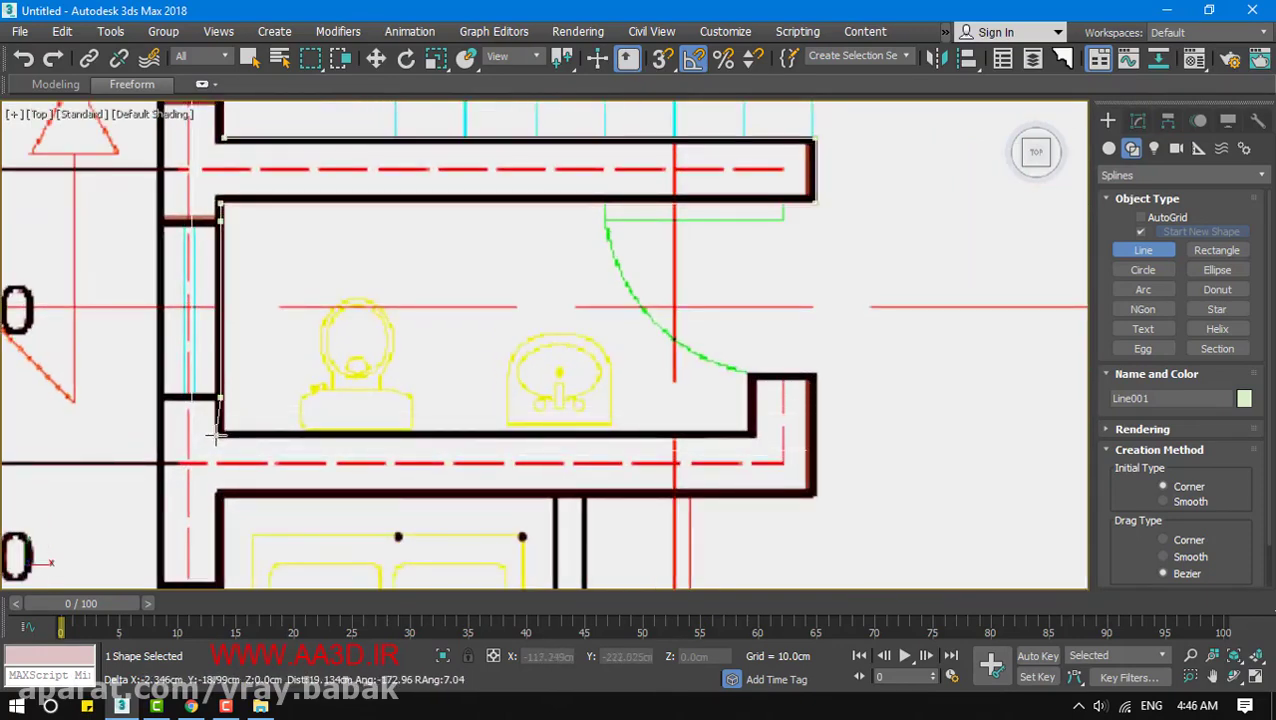
pyautogui.press('BackSpace')
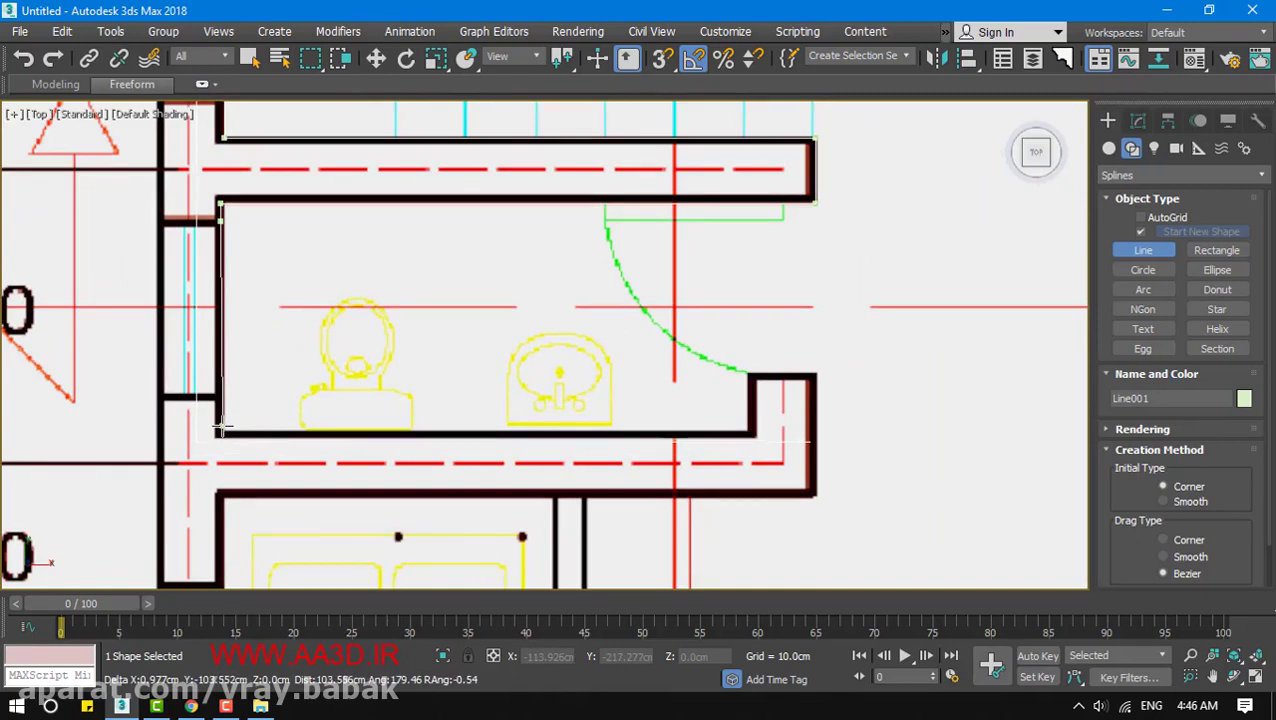
pyautogui.click(222, 432)
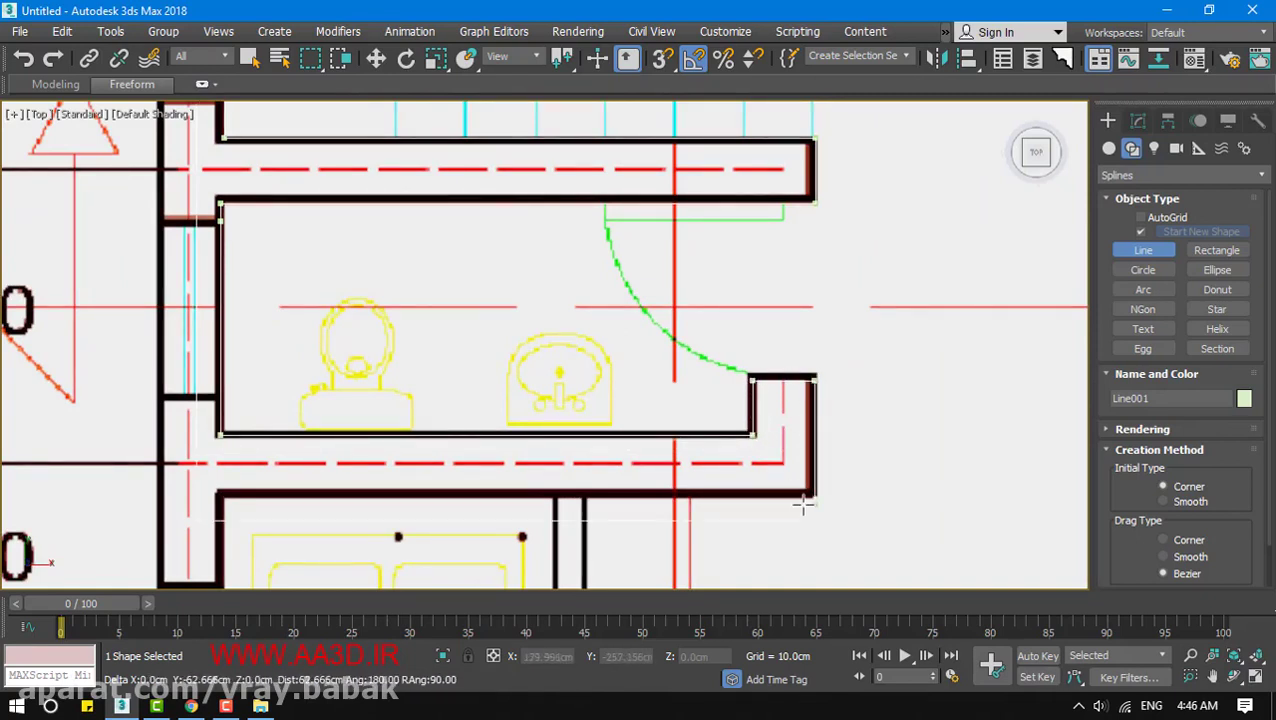
pyautogui.click(810, 492)
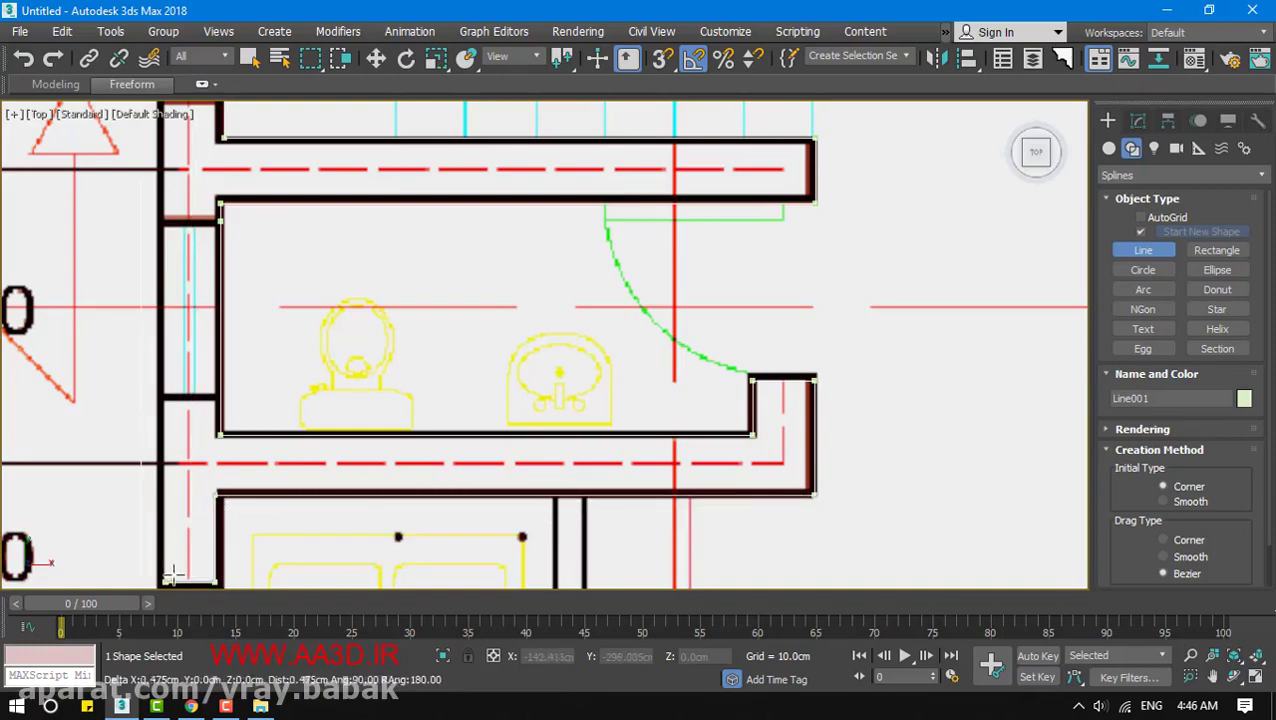
# Run the spline straight up the left wall's exterior face to the villa's upper-left outer corner
pyautogui.moveTo(223, 372); pyautogui.dragTo(305, 330, button='middle')
pyautogui.scroll(-3, 342, 518)
pyautogui.moveTo(343, 518); pyautogui.dragTo(342, 575, button='middle')
pyautogui.moveTo(327, 279); pyautogui.dragTo(340, 565, button='middle')
pyautogui.moveTo(281, 280); pyautogui.dragTo(311, 716, button='middle')
pyautogui.scroll(5, 318, 456)
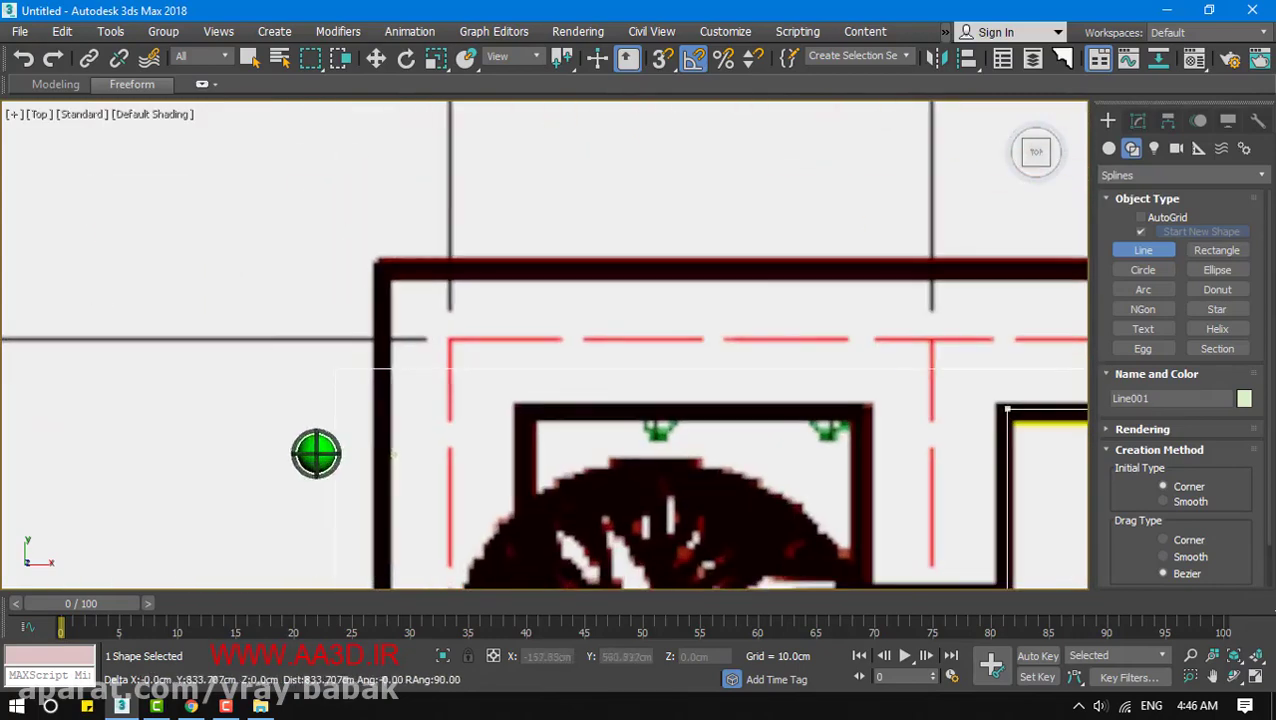
pyautogui.keyDown('shift'); pyautogui.click(382, 272); pyautogui.keyUp('shift')
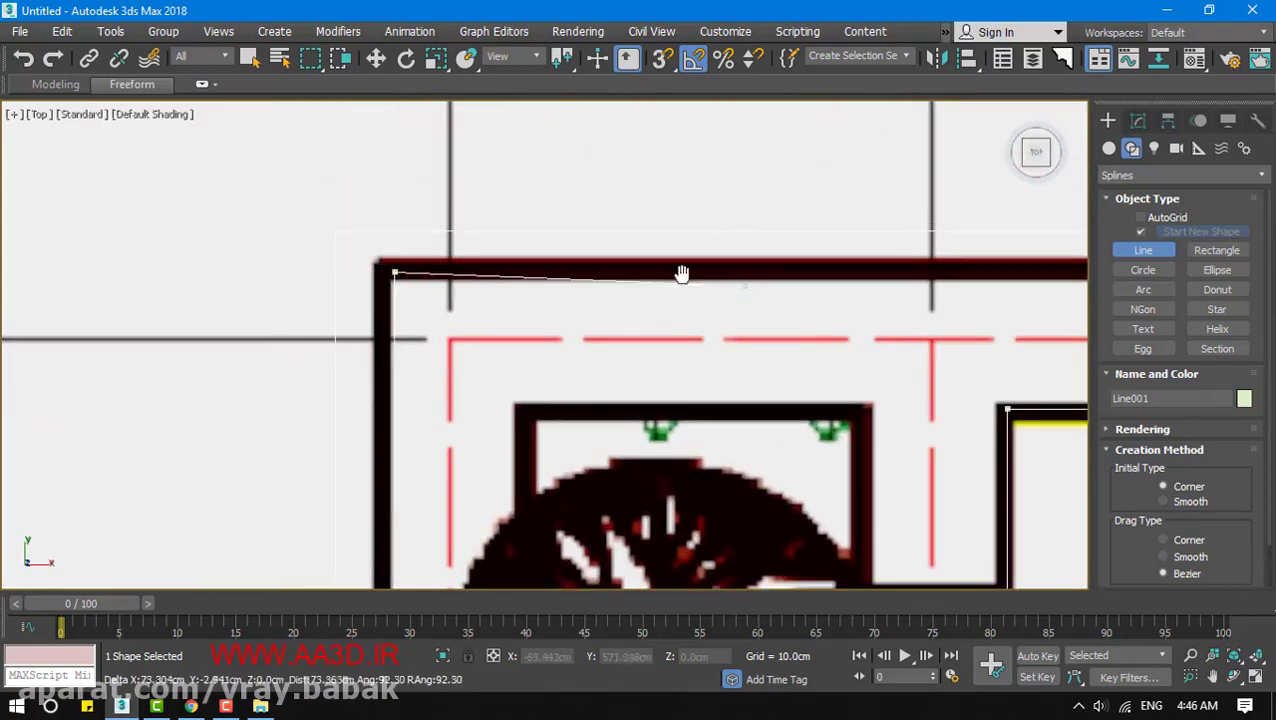
# Continue the spline along the upper wall's exterior face to the villa's upper-right outer corner
pyautogui.scroll(-5, 681, 273)
pyautogui.moveTo(681, 273); pyautogui.dragTo(442, 256, button='middle')
pyautogui.moveTo(900, 266); pyautogui.dragTo(447, 275, button='middle')
pyautogui.moveTo(992, 286); pyautogui.dragTo(683, 307, button='middle')
pyautogui.scroll(4, 683, 307)
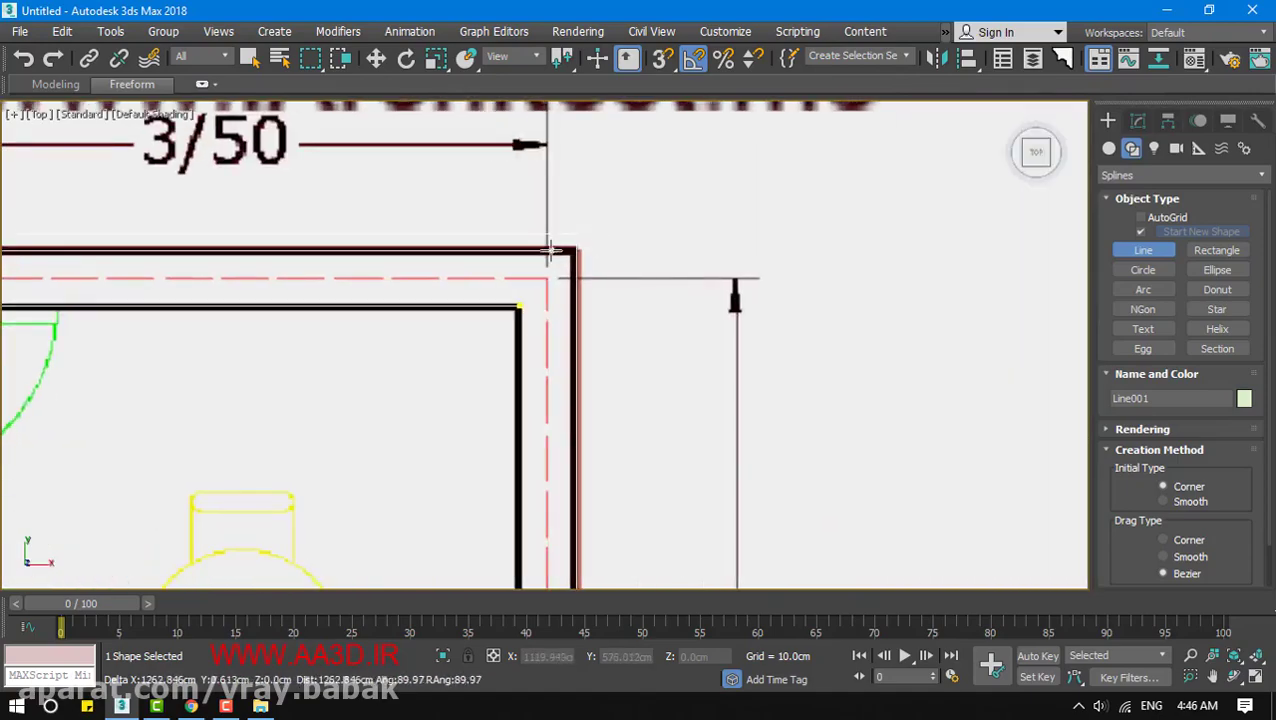
pyautogui.keyDown('shift'); pyautogui.click(575, 251); pyautogui.keyUp('shift')
# Close the wall spline at its starting vertex on the villa's upper-right inner corner
pyautogui.moveTo(508, 468); pyautogui.dragTo(579, 266, button='middle')
pyautogui.scroll(-3, 579, 266)
pyautogui.keyDown('alt'); pyautogui.moveTo(598, 318); pyautogui.dragTo(601, 328, button='middle'); pyautogui.keyUp('alt')
pyautogui.scroll(-6, 602, 328)
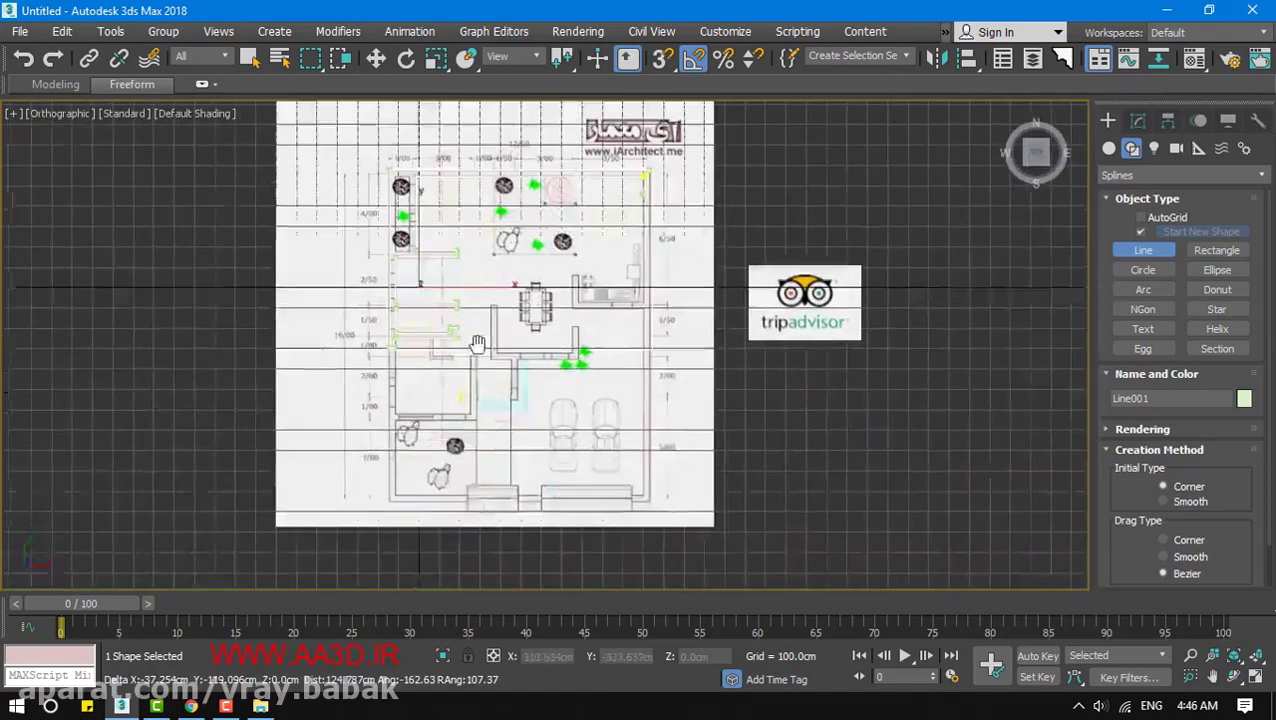
pyautogui.scroll(6, 705, 463)
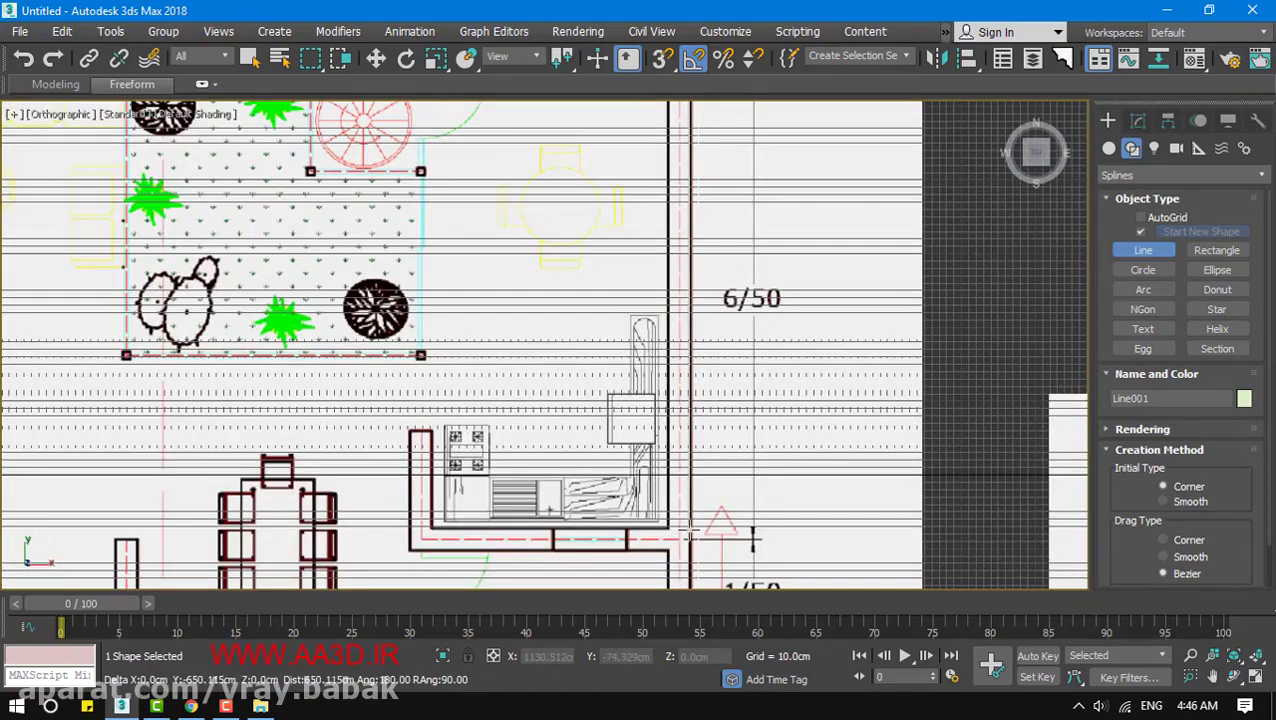
pyautogui.scroll(-5, 690, 525)
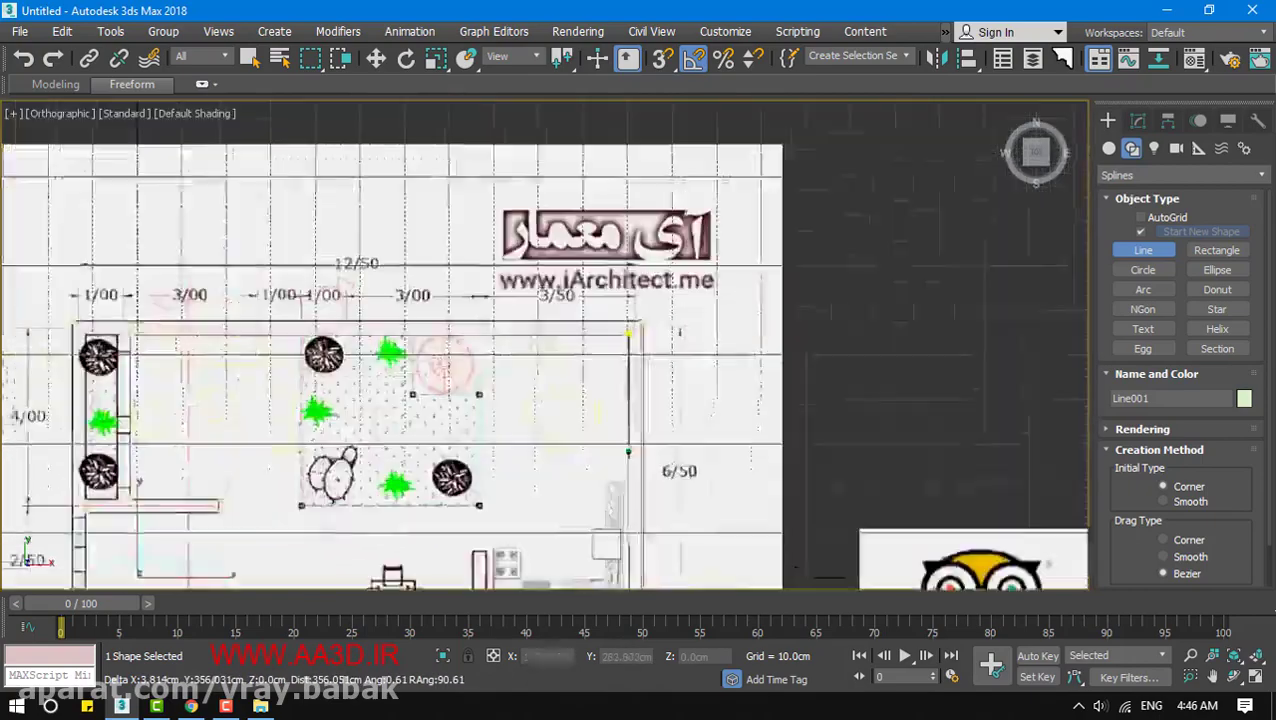
pyautogui.scroll(6, 630, 323)
pyautogui.moveTo(635, 152); pyautogui.dragTo(624, 470, button='middle')
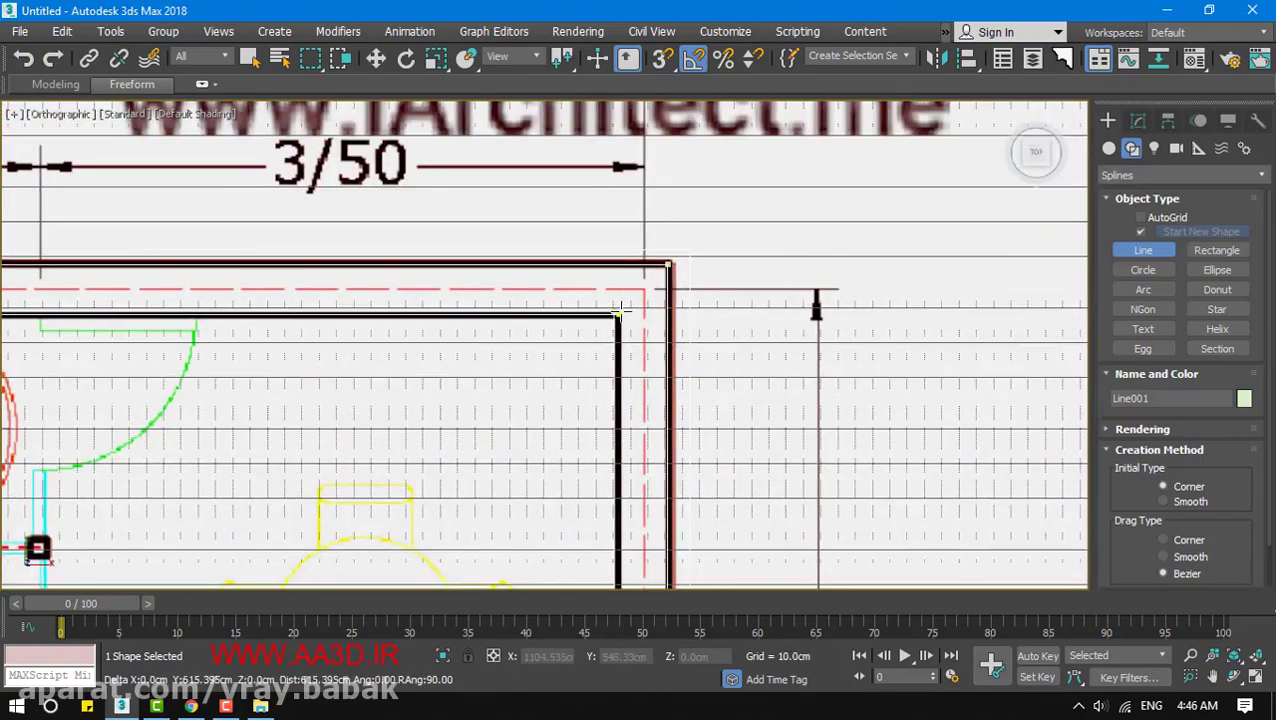
pyautogui.click(620, 313)
pyautogui.click(607, 413)
pyautogui.scroll(-5, 607, 413)
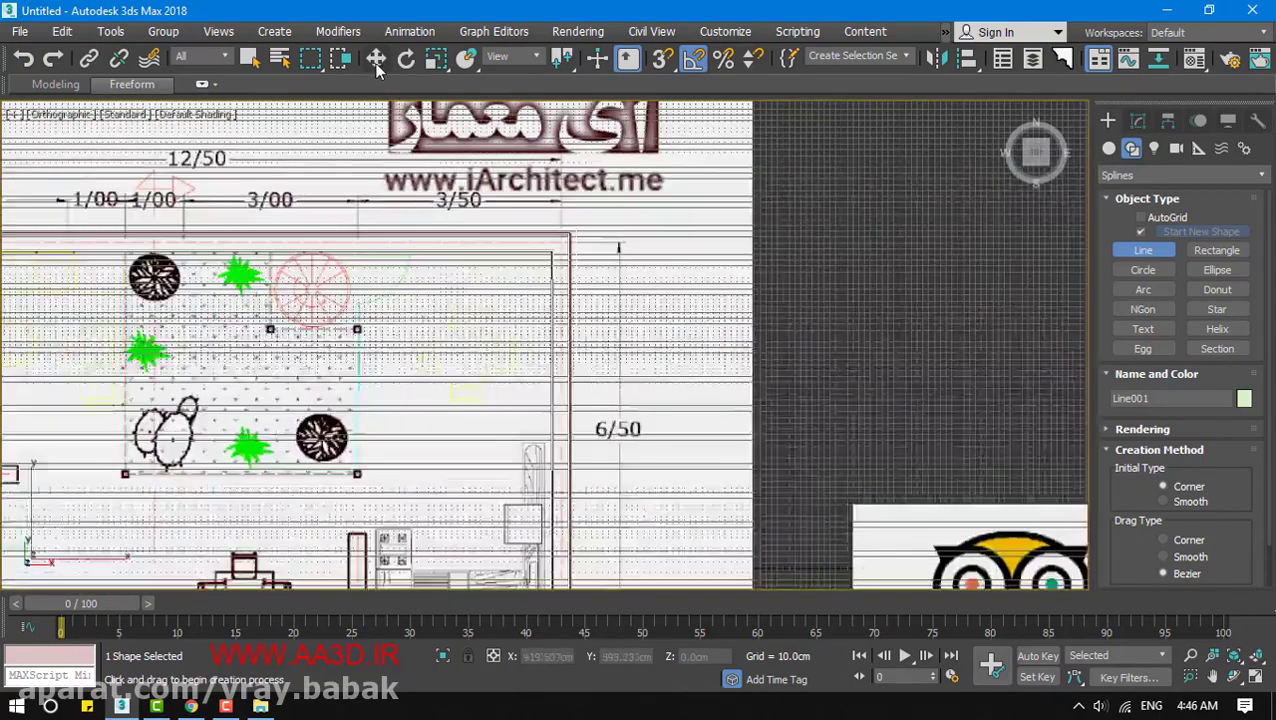
# Apply an Extrude modifier to the closed wall spline with an amount of 300 cm
pyautogui.click(376, 62)
pyautogui.keyDown('alt'); pyautogui.moveTo(517, 331); pyautogui.dragTo(615, 228, button='middle'); pyautogui.keyUp('alt')
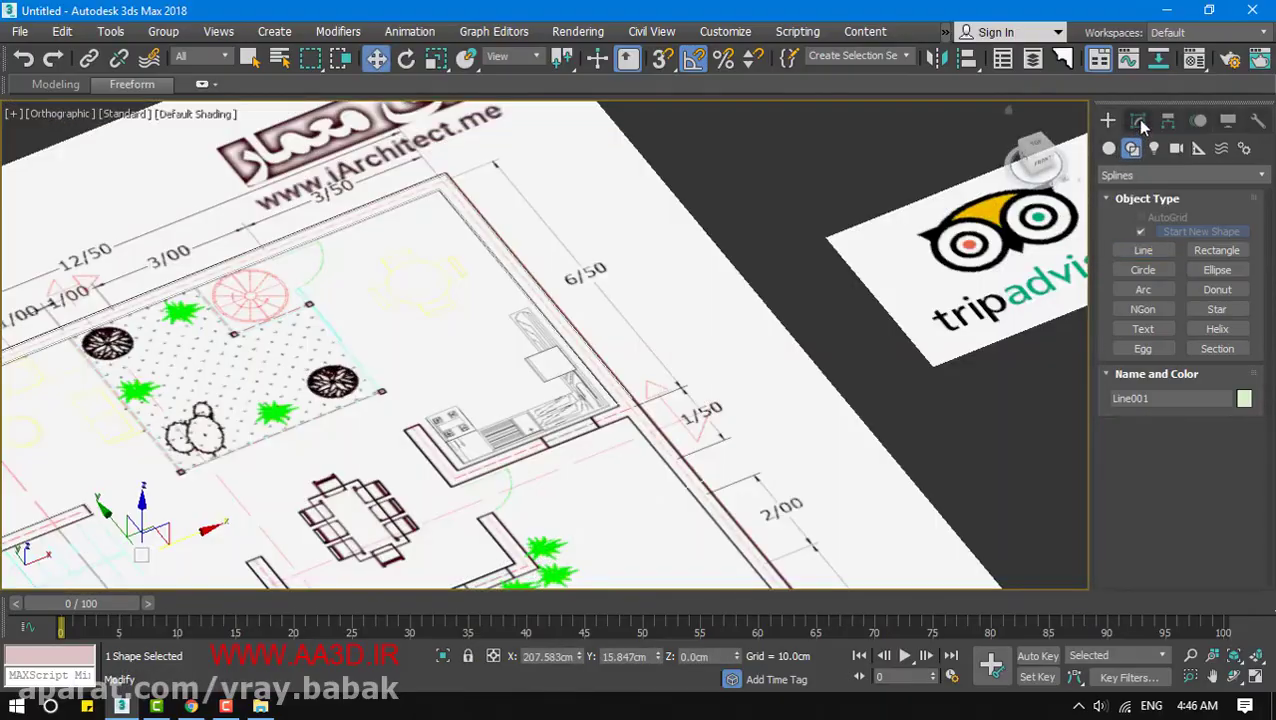
pyautogui.click(1138, 120)
pyautogui.click(1136, 176)
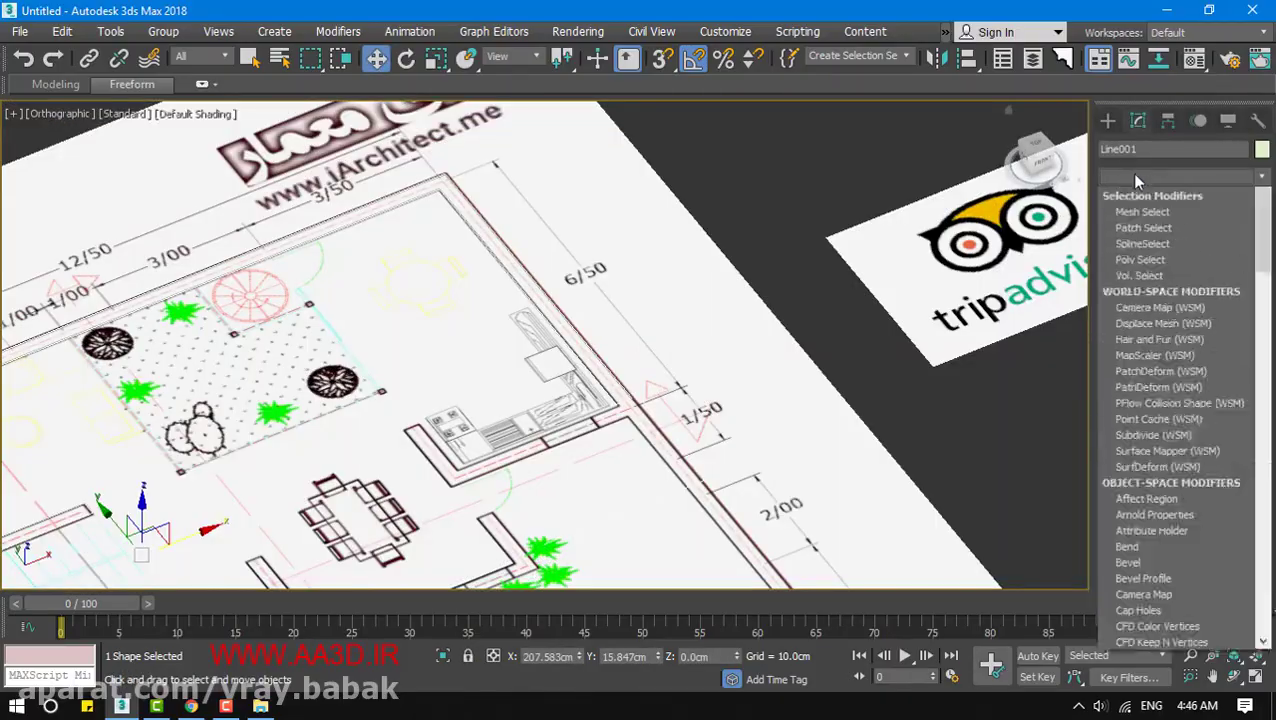
pyautogui.write('ex')
pyautogui.click(1210, 191)
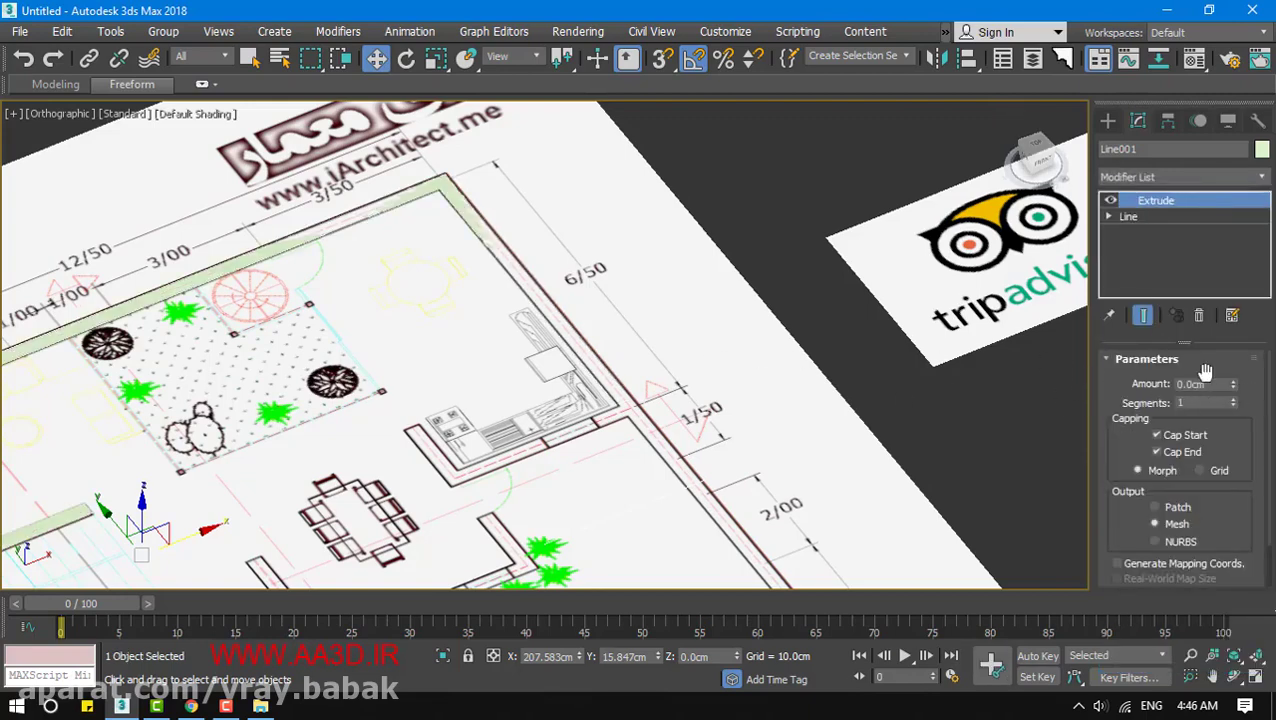
pyautogui.write('300')
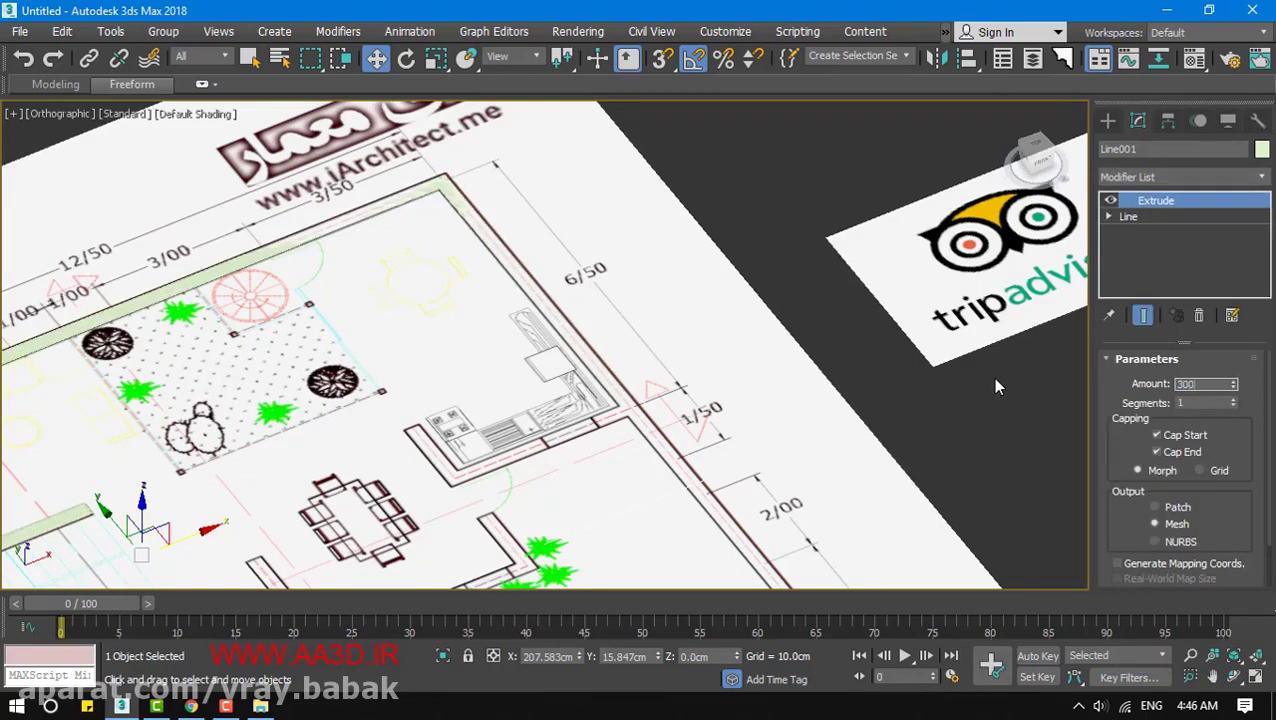
pyautogui.press('Return')
# Inspect the extruded walls in 3D, return to the Top view, select the floor plan plane and examine the untraced lower part
pyautogui.moveTo(448, 305); pyautogui.dragTo(319, 344, button='middle')
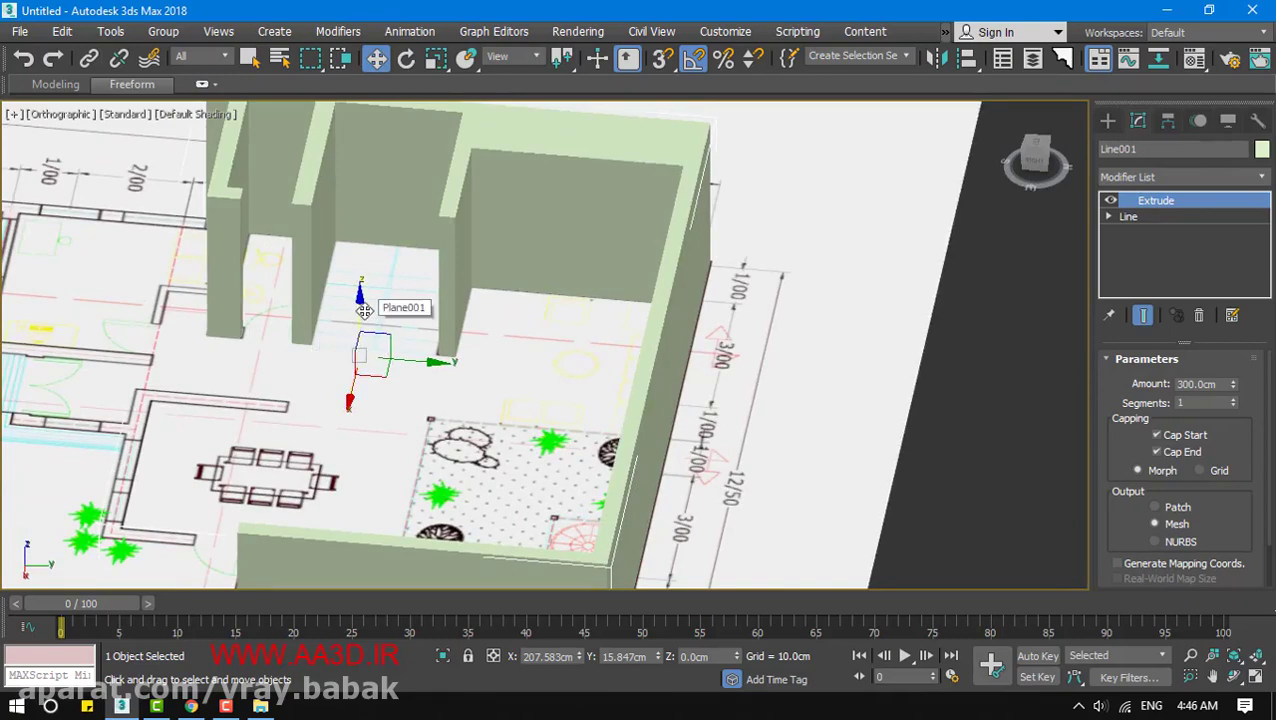
pyautogui.press('t')
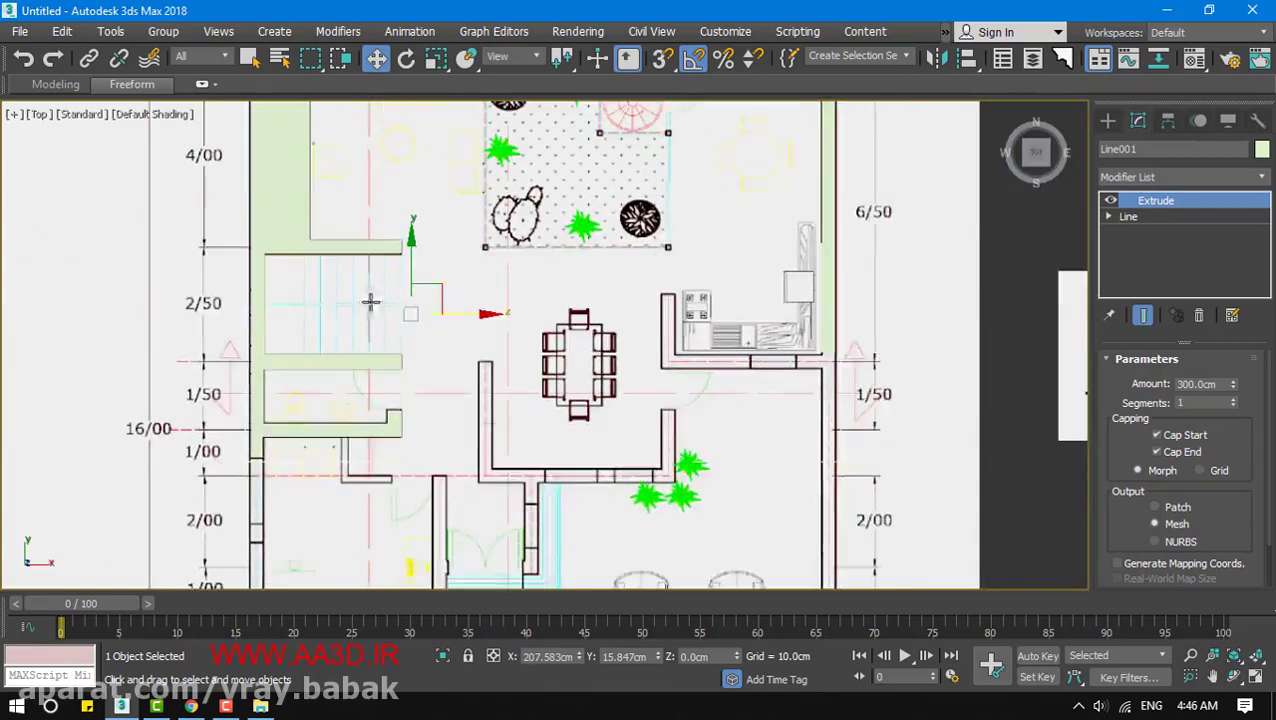
pyautogui.moveTo(390, 424); pyautogui.dragTo(381, 371, button='middle')
pyautogui.click(544, 444)
pyautogui.moveTo(445, 415)
pyautogui.mouseDown(button='middle')
pyautogui.moveTo(527, 378)
pyautogui.moveTo(457, 400)
pyautogui.mouseUp(button='middle')
pyautogui.moveTo(692, 424); pyautogui.dragTo(641, 495, button='middle')
pyautogui.moveTo(424, 366); pyautogui.dragTo(439, 424, button='middle')
pyautogui.scroll(-1, 444, 440)
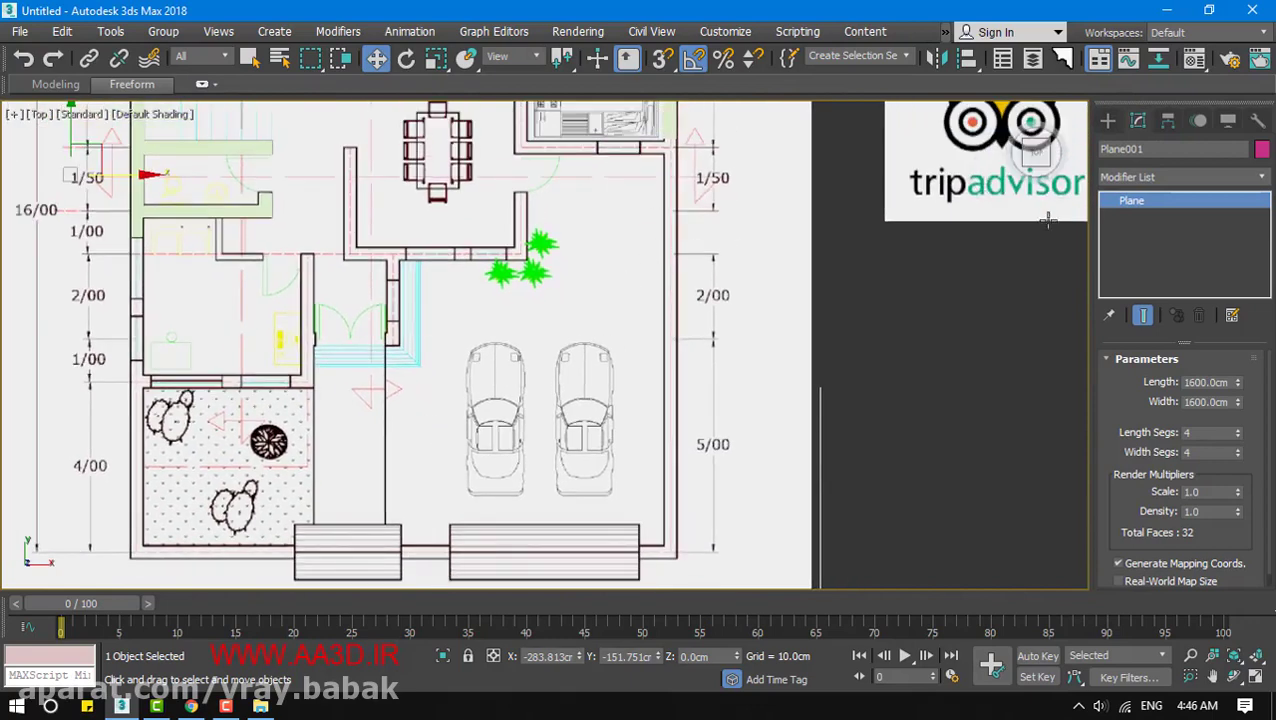
# Draw a closed Line spline around the short wall piece between the two gates in the villa's lower boundary wall
pyautogui.click(1107, 120)
pyautogui.click(1140, 251)
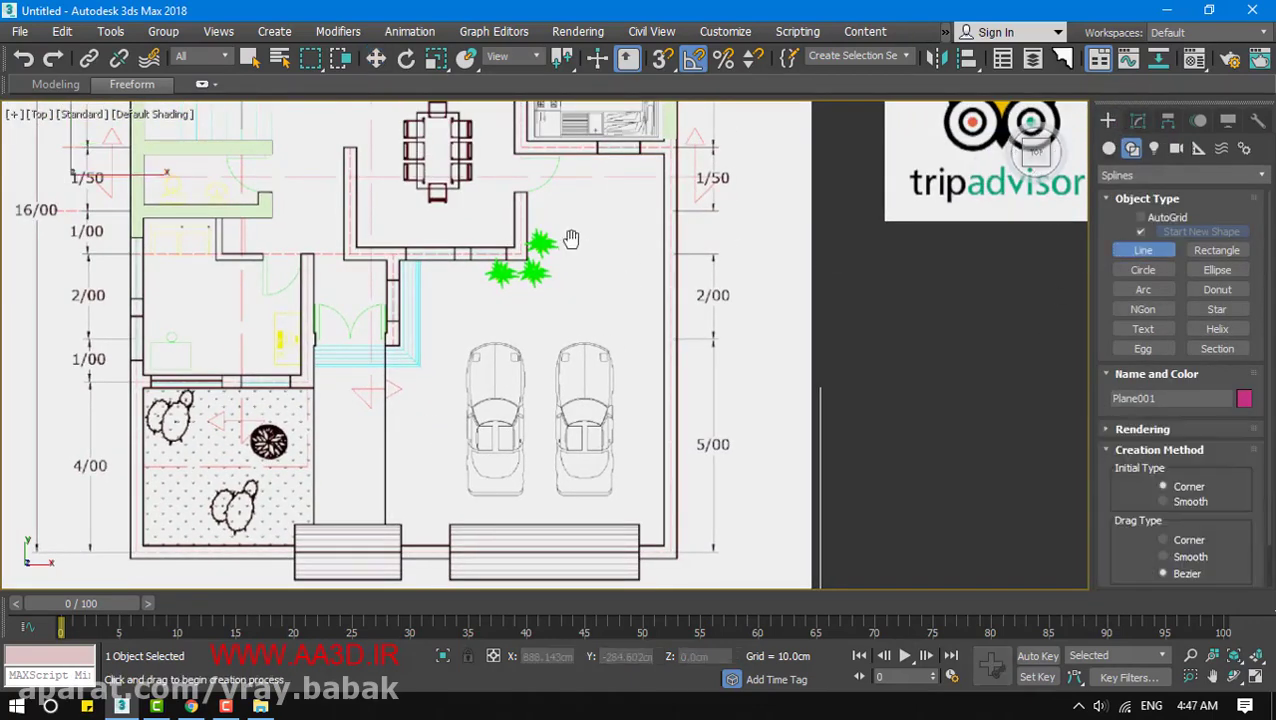
pyautogui.moveTo(570, 232); pyautogui.dragTo(560, 282, button='middle')
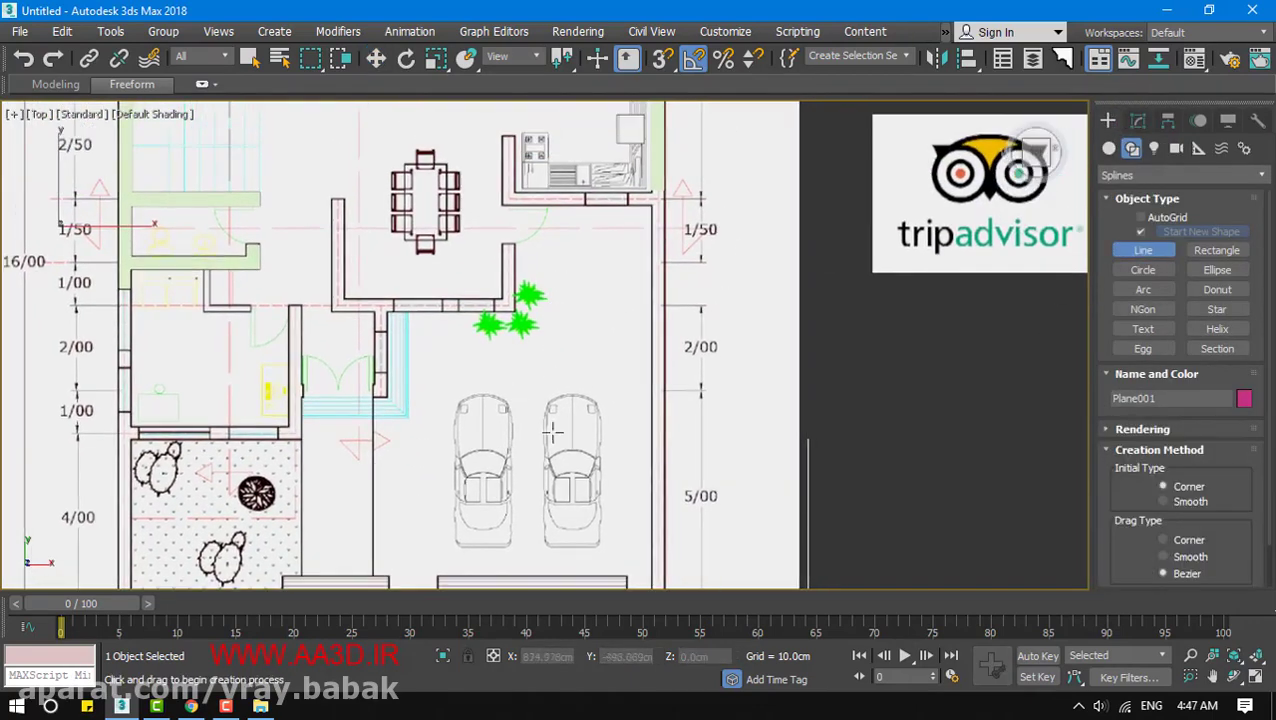
pyautogui.moveTo(551, 466); pyautogui.dragTo(551, 384, button='middle')
pyautogui.scroll(1, 595, 572)
pyautogui.moveTo(595, 572); pyautogui.dragTo(558, 498, button='middle')
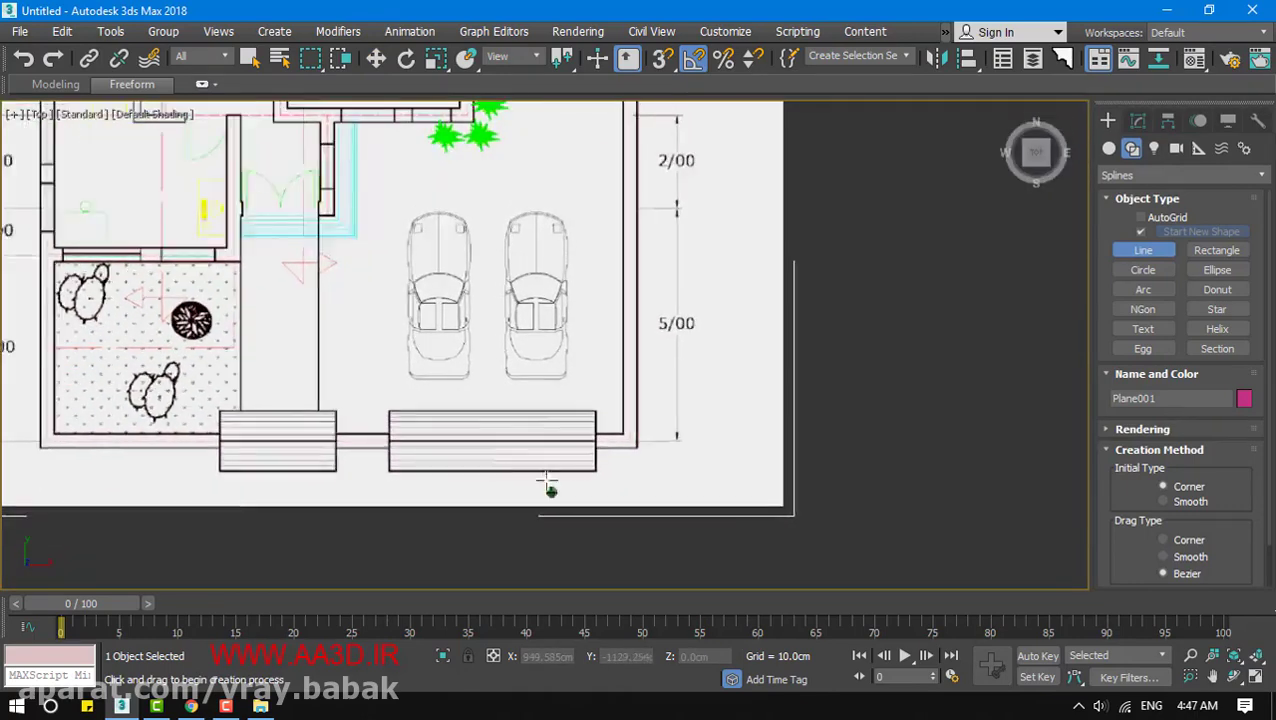
pyautogui.moveTo(359, 443); pyautogui.dragTo(478, 443, button='middle')
pyautogui.scroll(4, 479, 444)
pyautogui.click(519, 433)
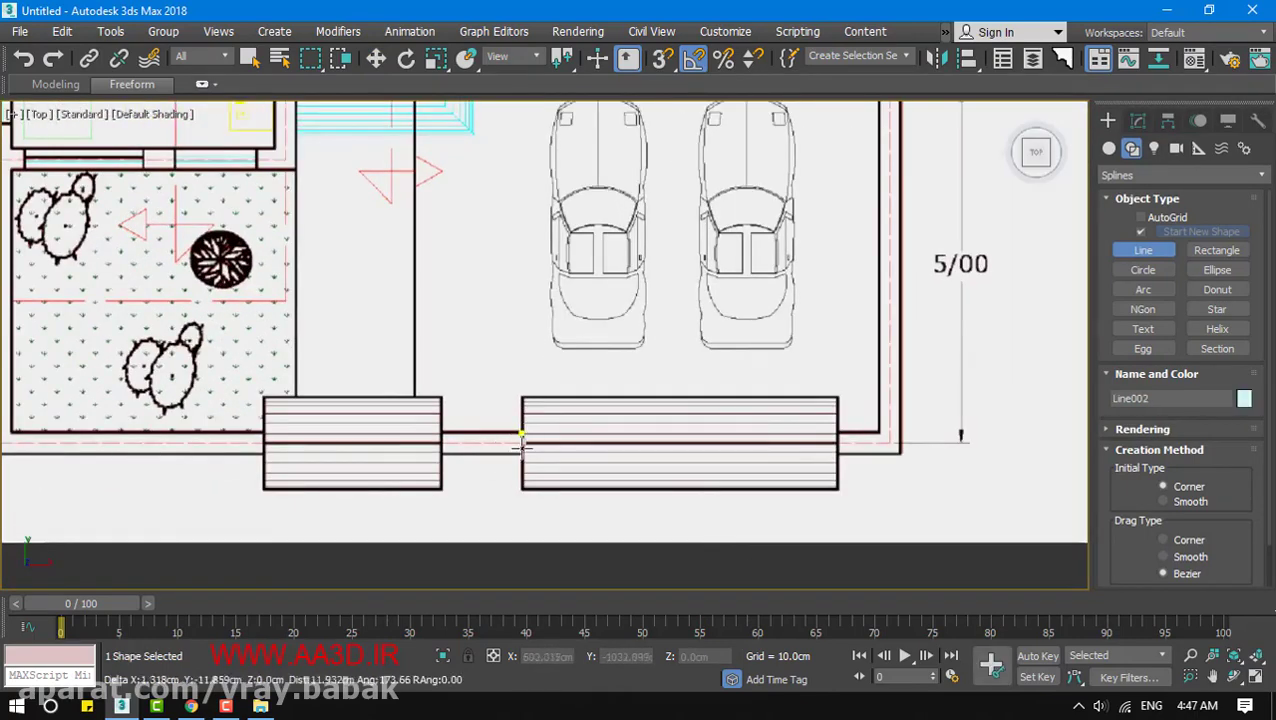
pyautogui.click(443, 453)
pyautogui.click(443, 432)
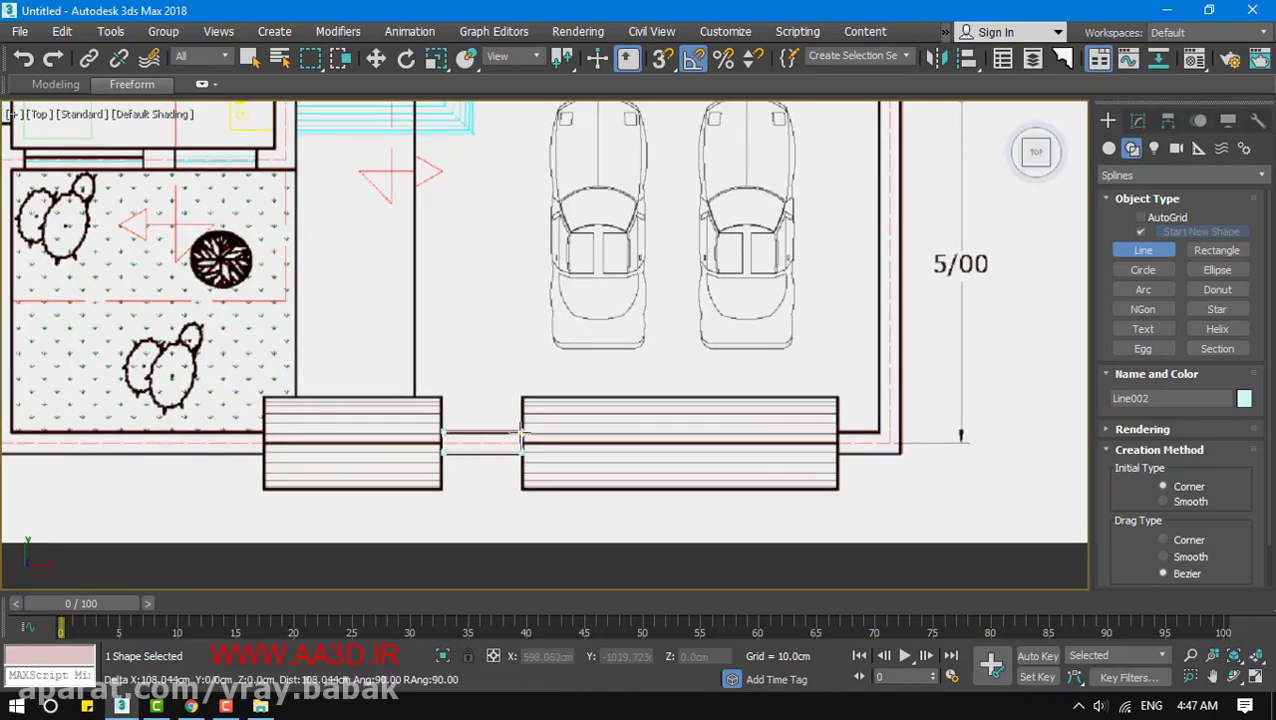
pyautogui.click(519, 433)
pyautogui.click(604, 413)
# Trace an open spline from the entrance's right jamb up the hall side and along the dining room's left wall to its upper end
pyautogui.scroll(-3, 456, 440)
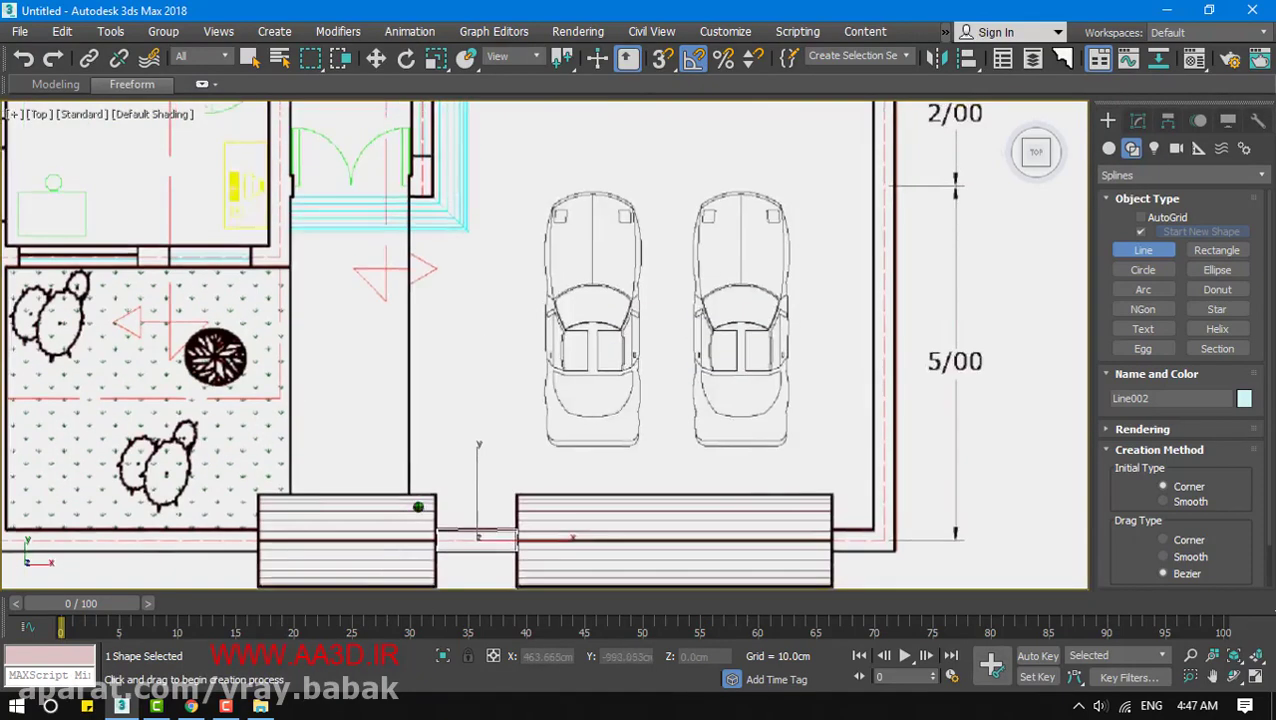
pyautogui.scroll(3, 385, 453)
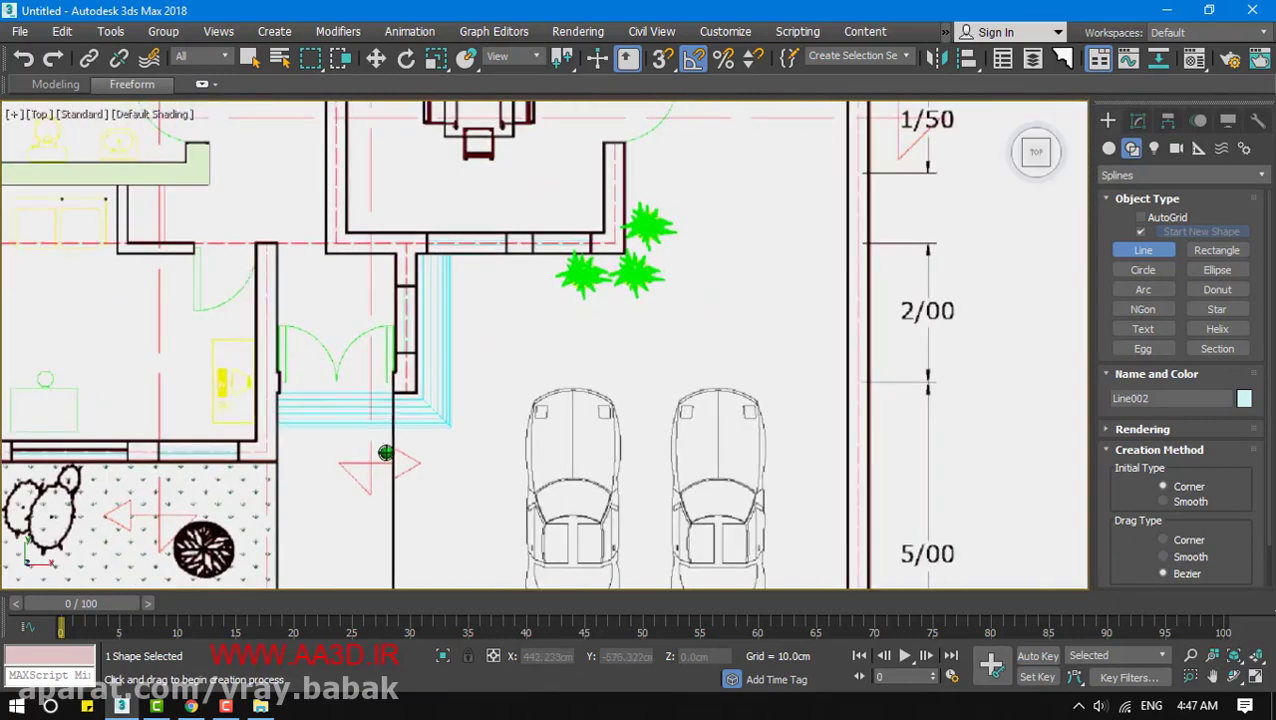
pyautogui.click(393, 391)
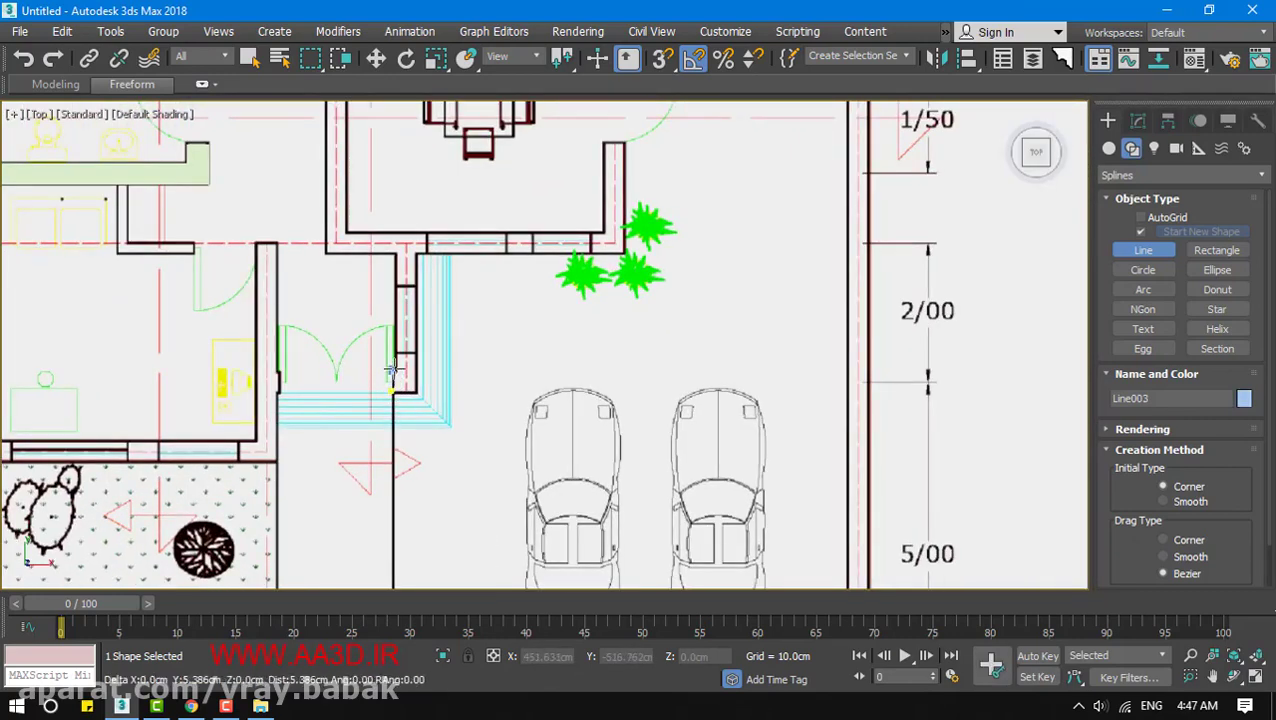
pyautogui.click(396, 370)
pyautogui.click(396, 256)
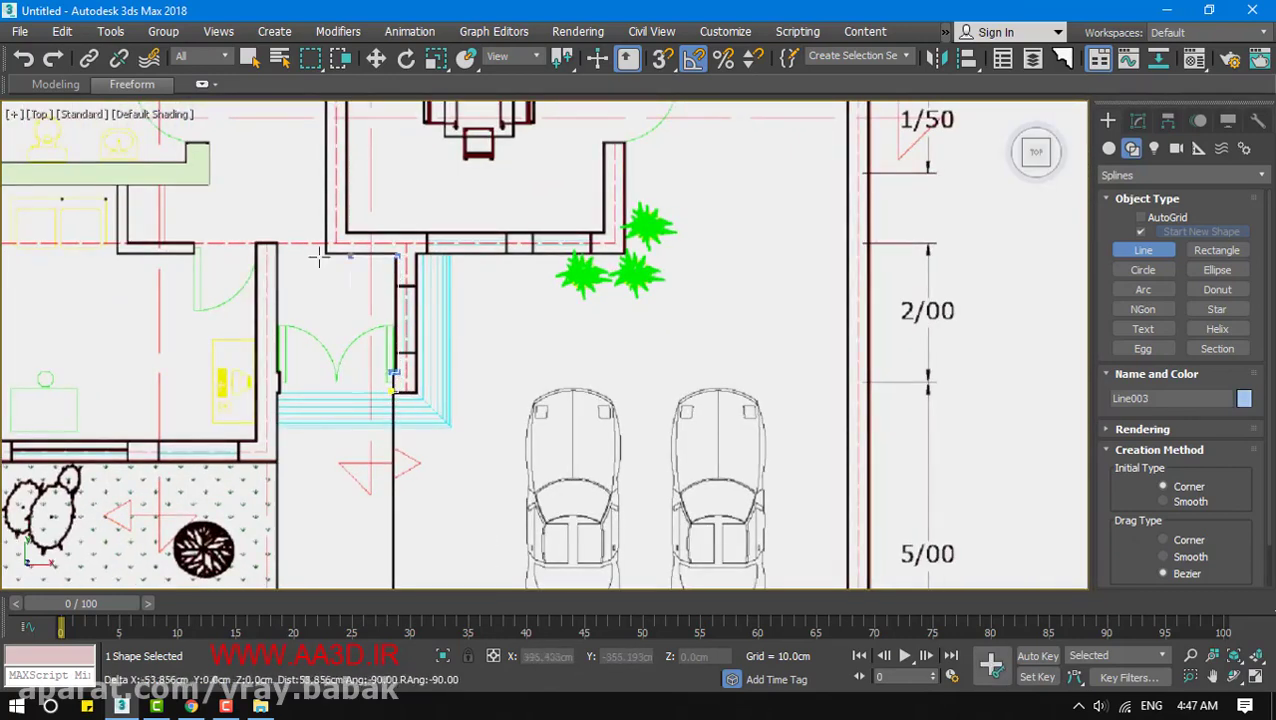
pyautogui.click(328, 255)
pyautogui.moveTo(337, 234); pyautogui.dragTo(318, 452, button='middle')
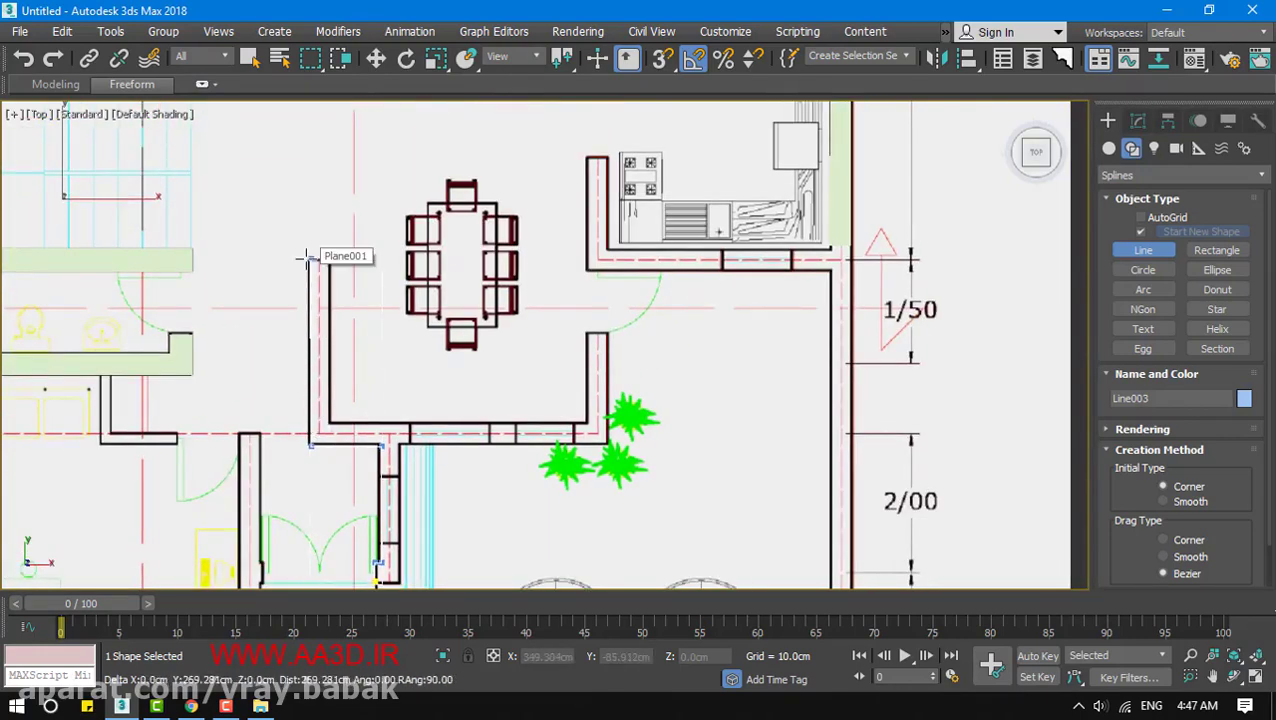
pyautogui.rightClick(298, 381)
# Trace an open spline from the kitchen's left wall along its lower wall, down the villa's right boundary wall and over to the large gate
pyautogui.moveTo(353, 536); pyautogui.dragTo(282, 370, button='middle')
pyautogui.scroll(-3, 282, 370)
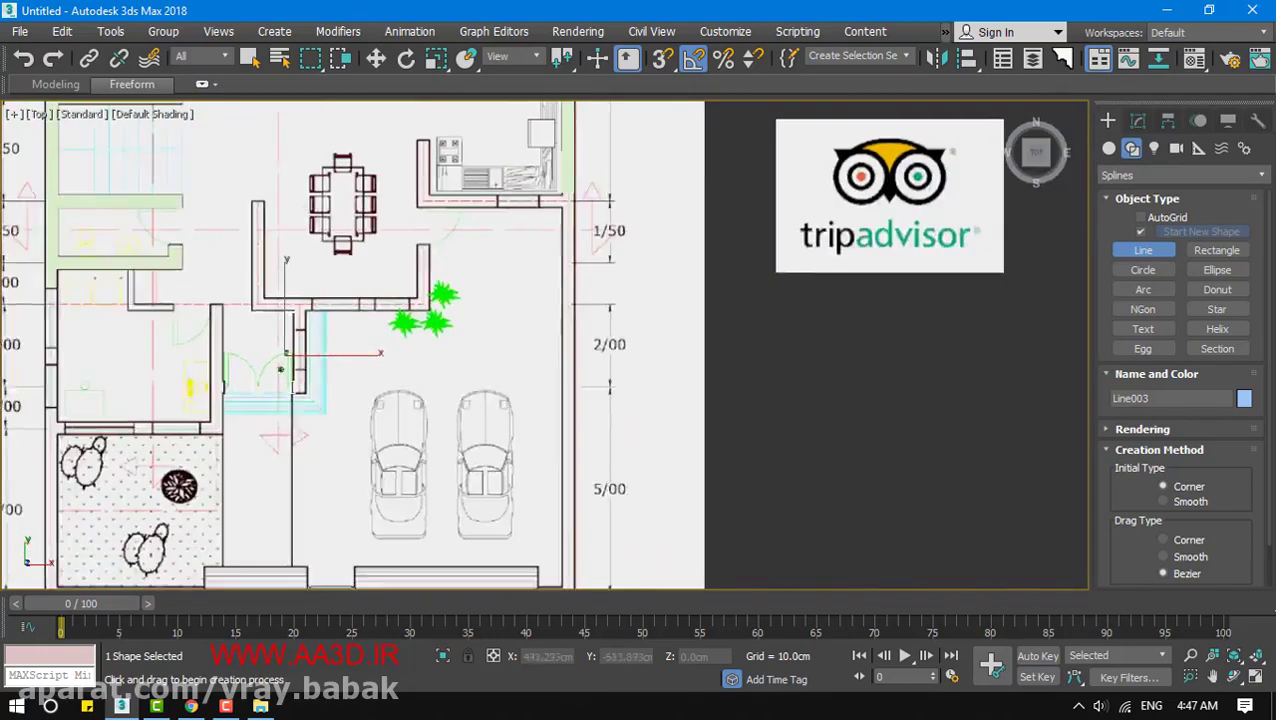
pyautogui.moveTo(539, 510); pyautogui.dragTo(478, 439, button='middle')
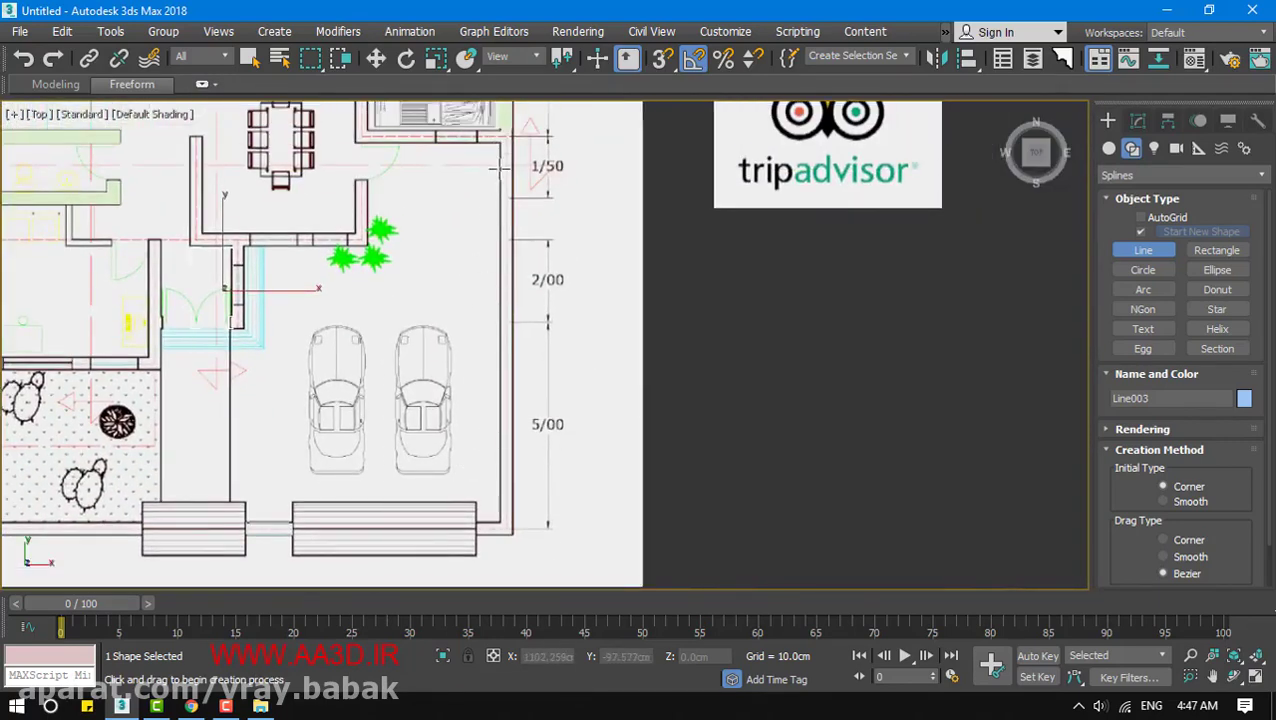
pyautogui.moveTo(500, 170); pyautogui.dragTo(490, 282, button='middle')
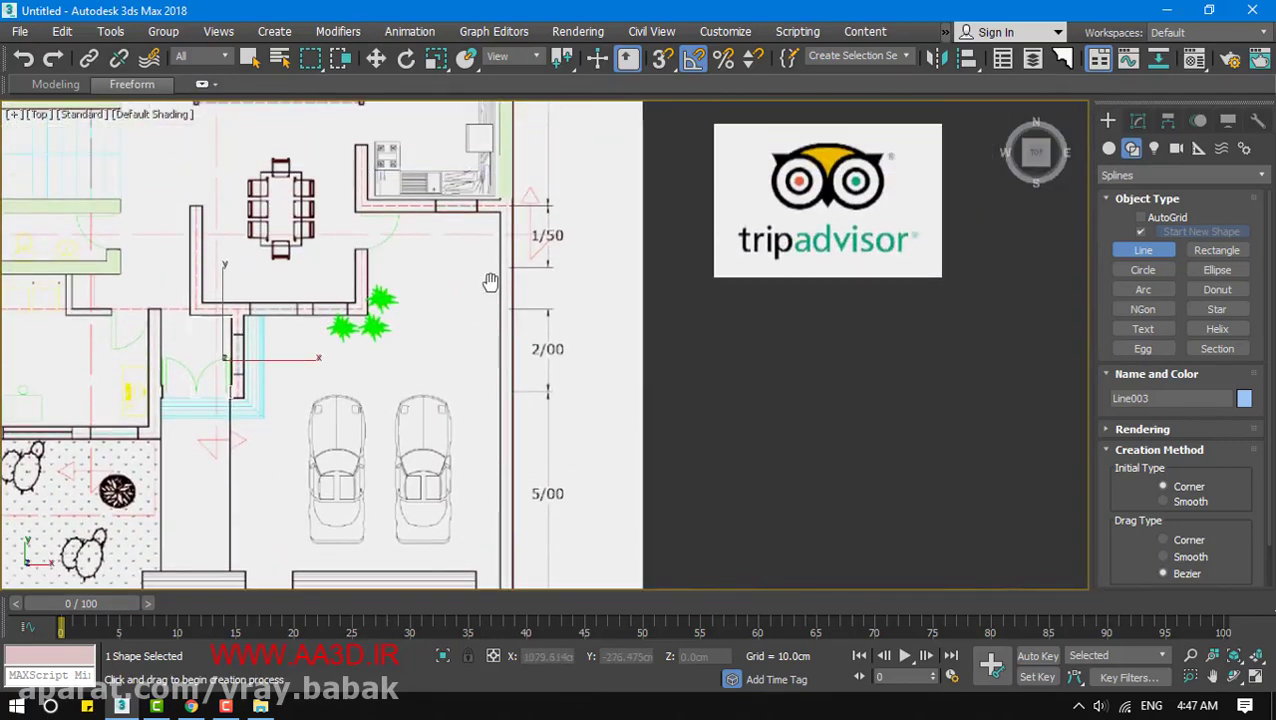
pyautogui.click(355, 145)
pyautogui.scroll(4, 358, 150)
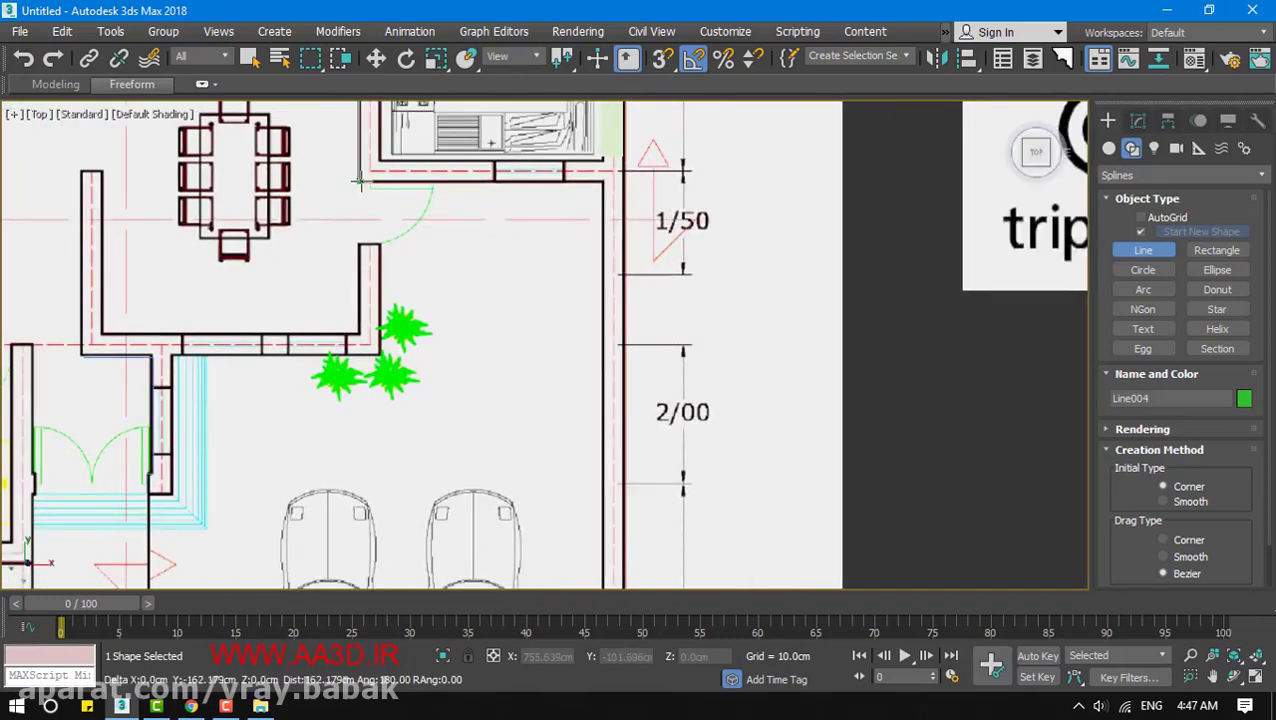
pyautogui.click(360, 181)
pyautogui.click(603, 182)
pyautogui.moveTo(558, 452); pyautogui.dragTo(535, 245, button='middle')
pyautogui.scroll(-2, 540, 250)
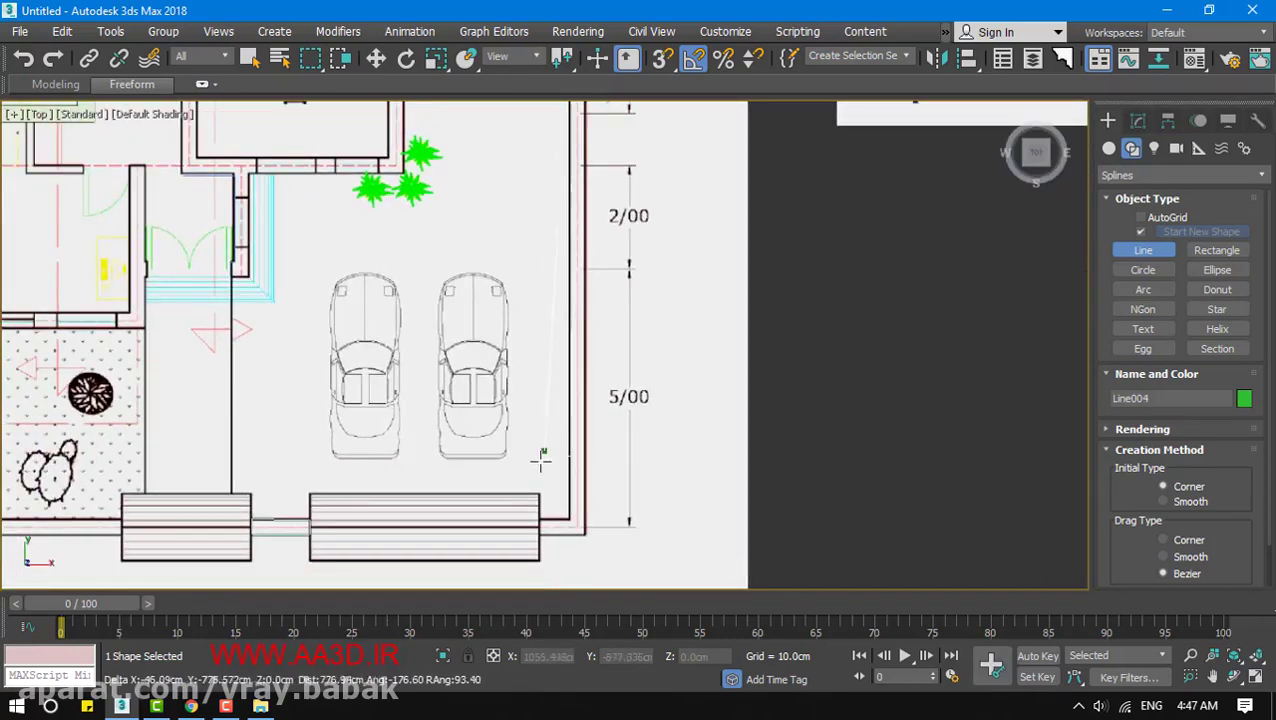
pyautogui.moveTo(540, 461); pyautogui.dragTo(540, 392, button='middle')
pyautogui.click(570, 451)
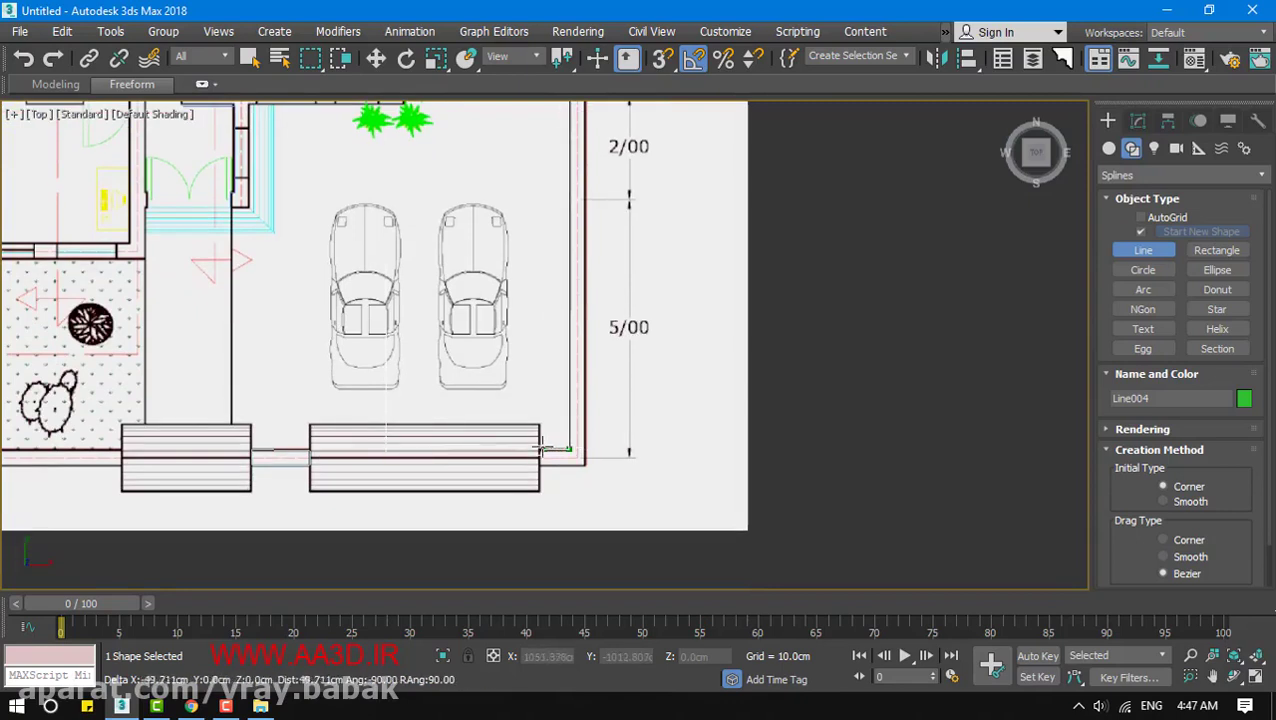
pyautogui.rightClick(502, 490)
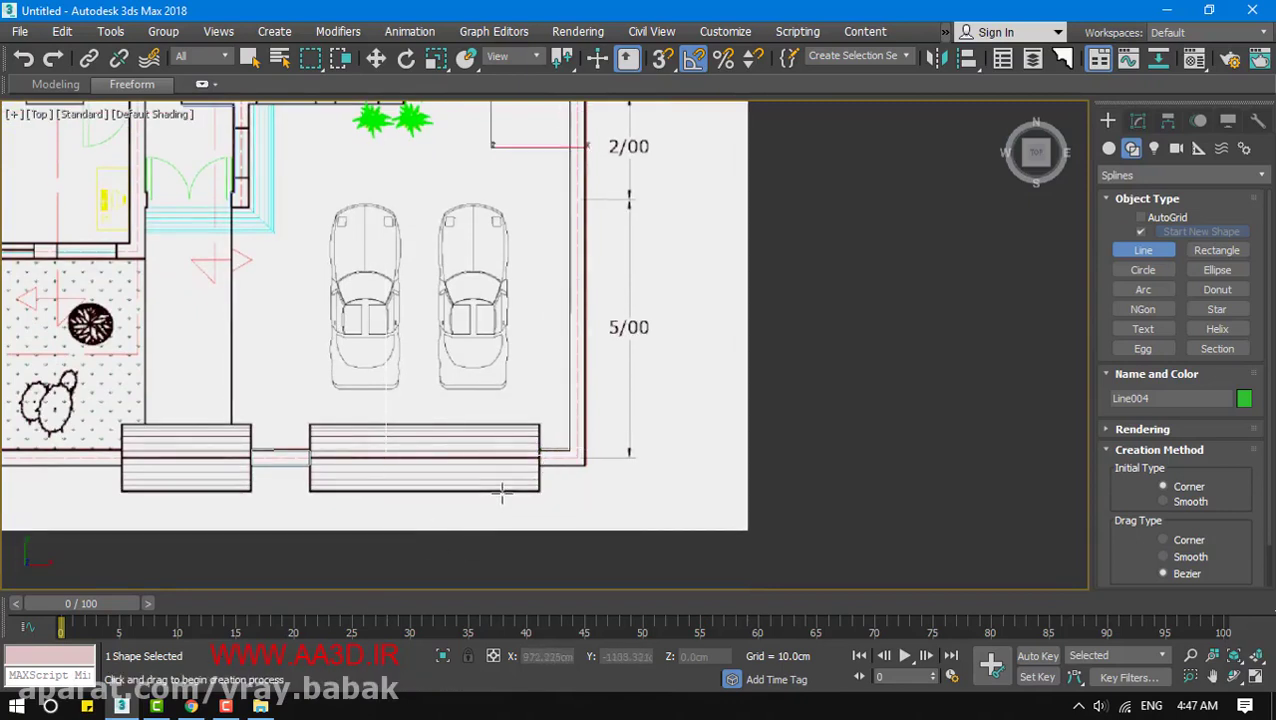
# Select the spline traced along the kitchen and right boundary wall at Spline sub-object level
pyautogui.click(1138, 120)
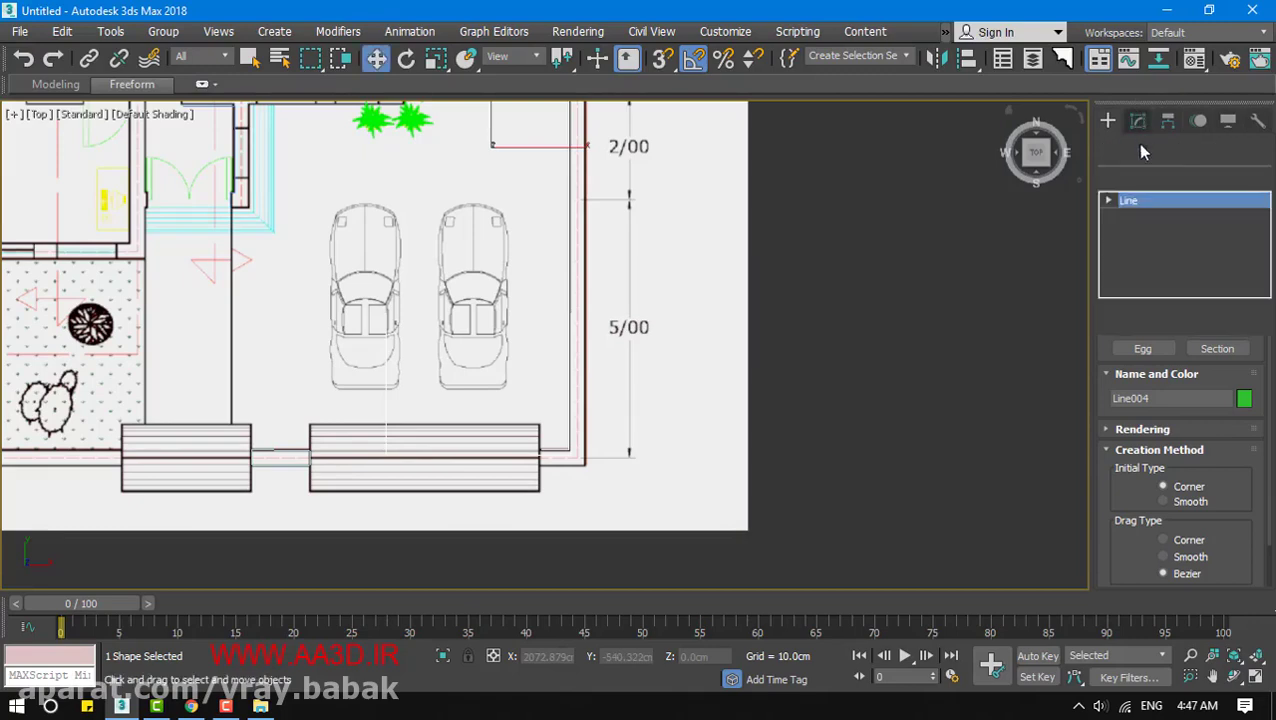
pyautogui.click(552, 332)
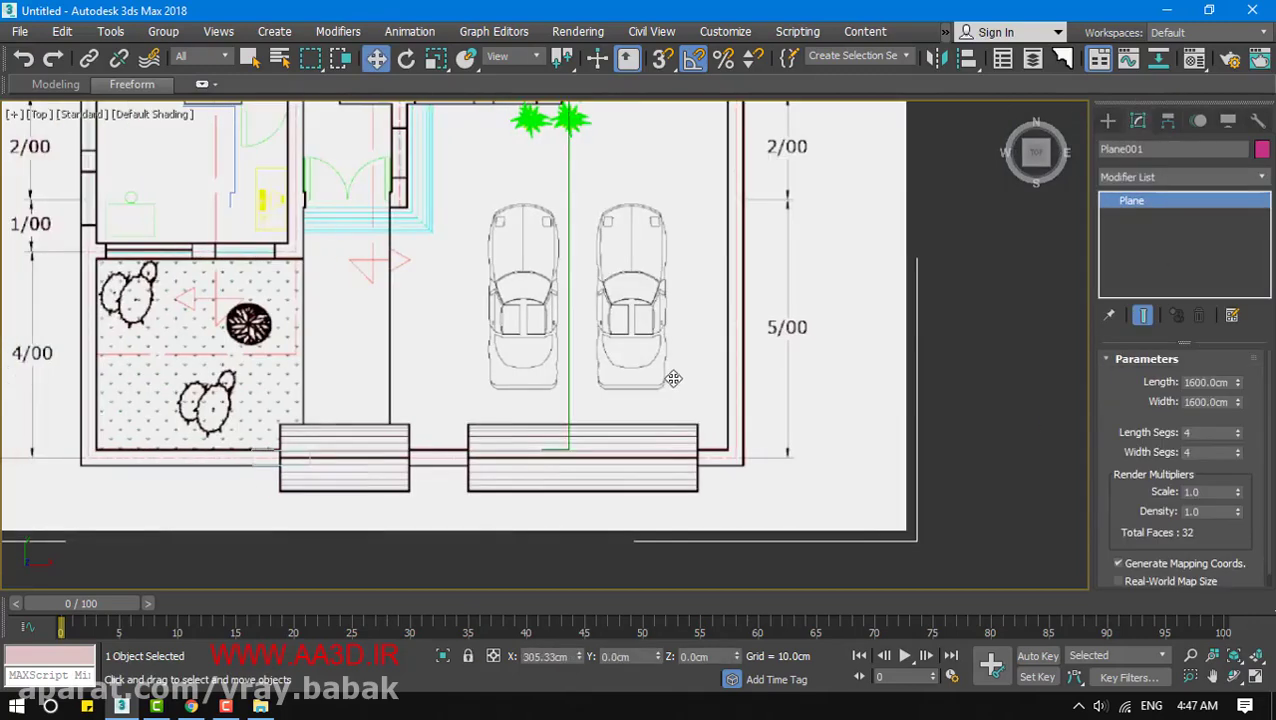
pyautogui.click(572, 347)
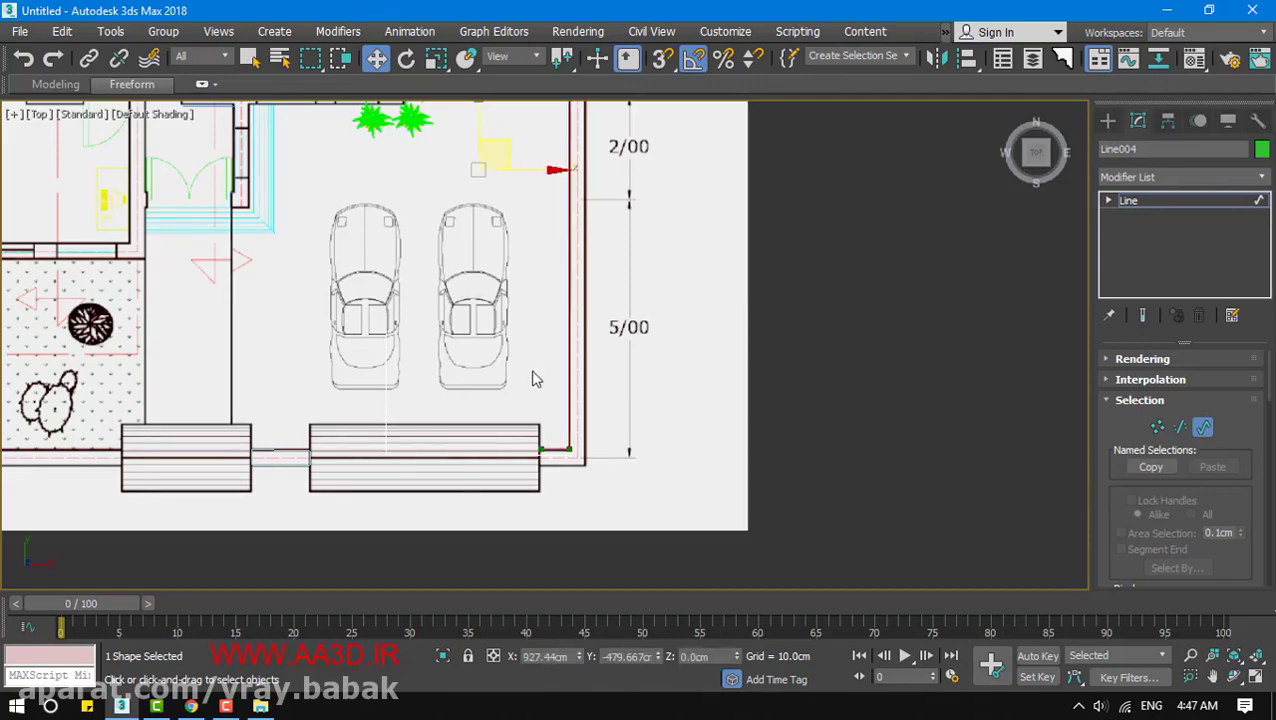
# Try shifting the right boundary wall's spline along the X axis in an orbited wireframe view, and undo the move
pyautogui.moveTo(530, 373); pyautogui.dragTo(581, 291, button='middle')
pyautogui.press('F3')
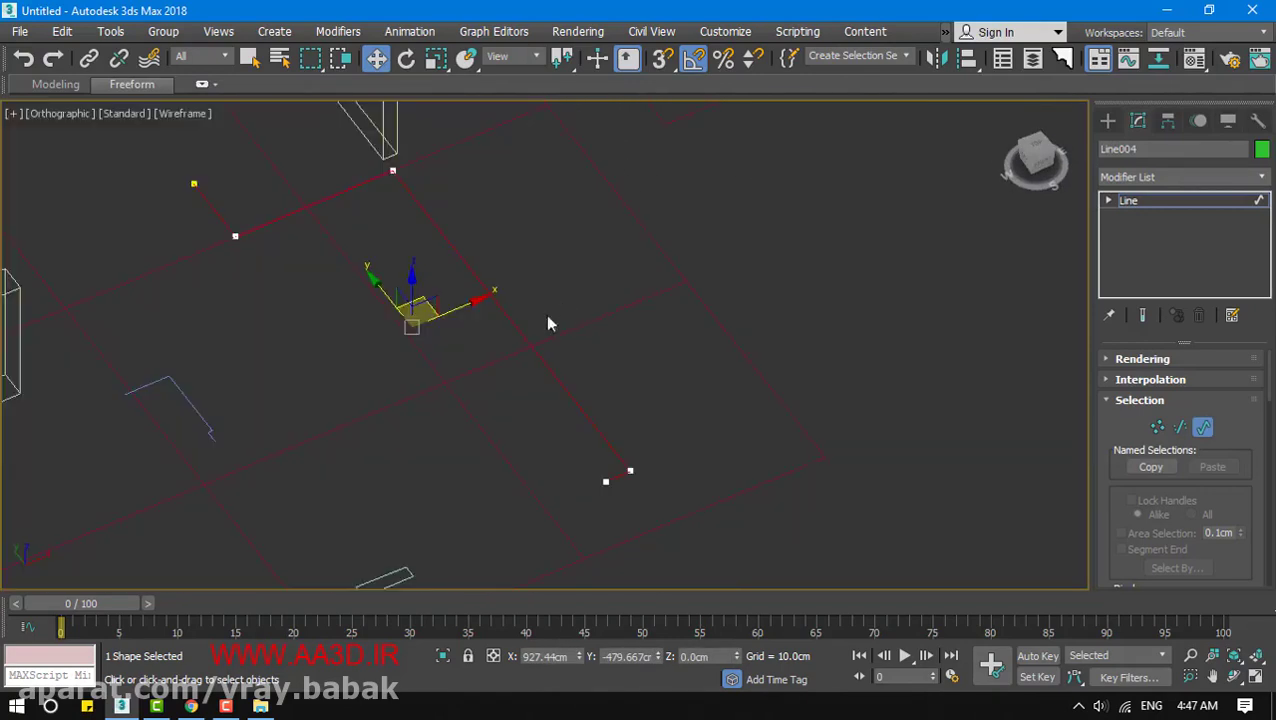
pyautogui.press('F3')
pyautogui.press('F3')
pyautogui.moveTo(480, 317); pyautogui.dragTo(410, 333)
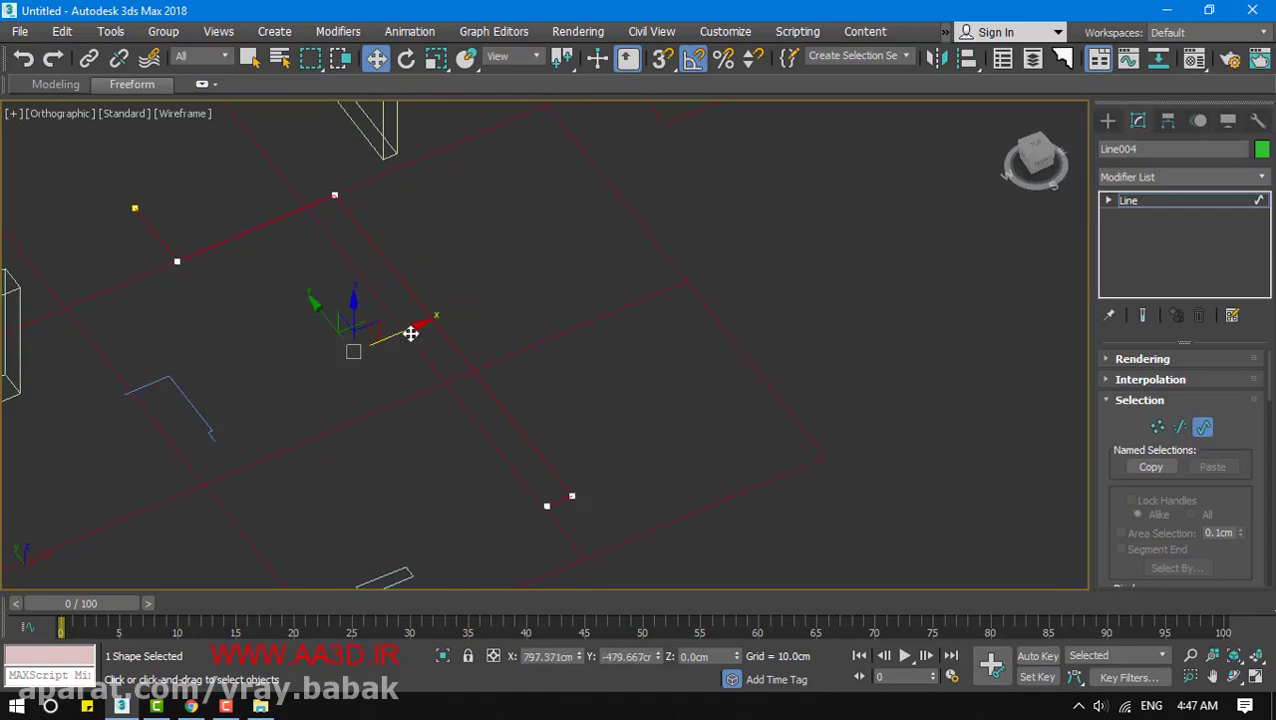
pyautogui.hotkey('ctrl', 'z')
pyautogui.press('F3')
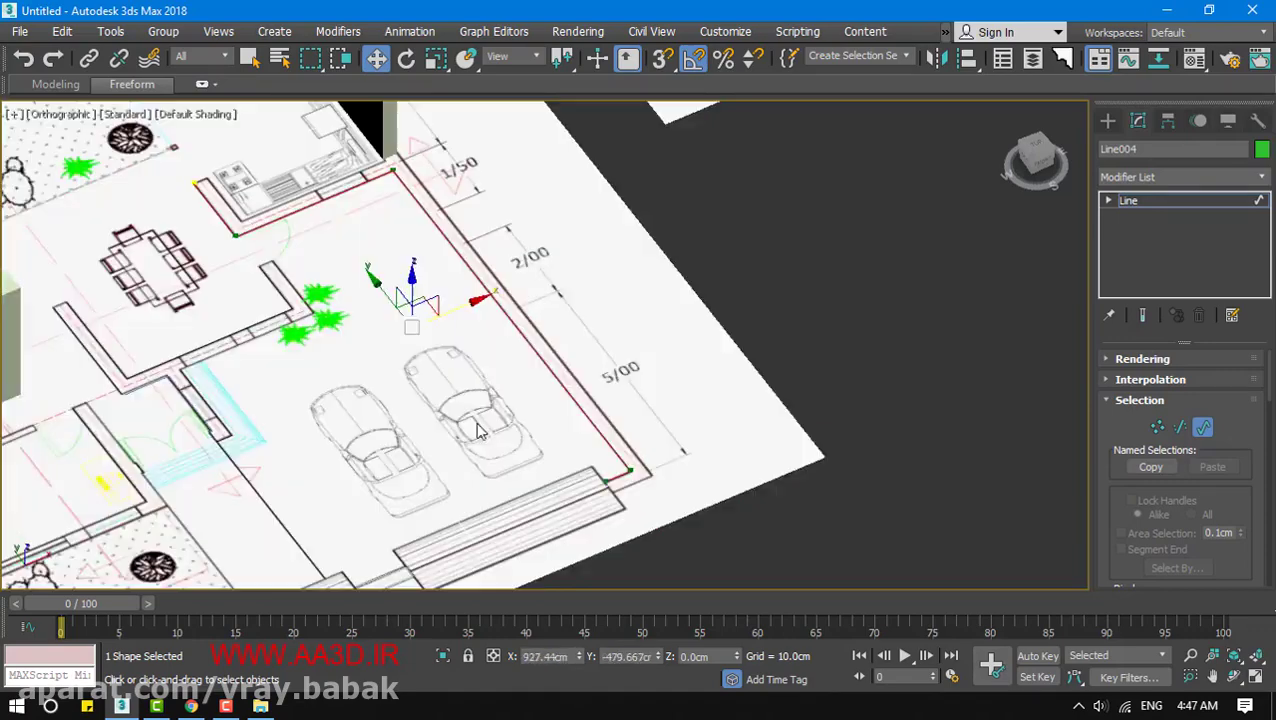
# Try outlining the right boundary wall's spline interactively to the wall thickness, and undo the outline
pyautogui.keyDown('alt'); pyautogui.moveTo(500, 415); pyautogui.dragTo(480, 415, button='middle'); pyautogui.keyUp('alt')
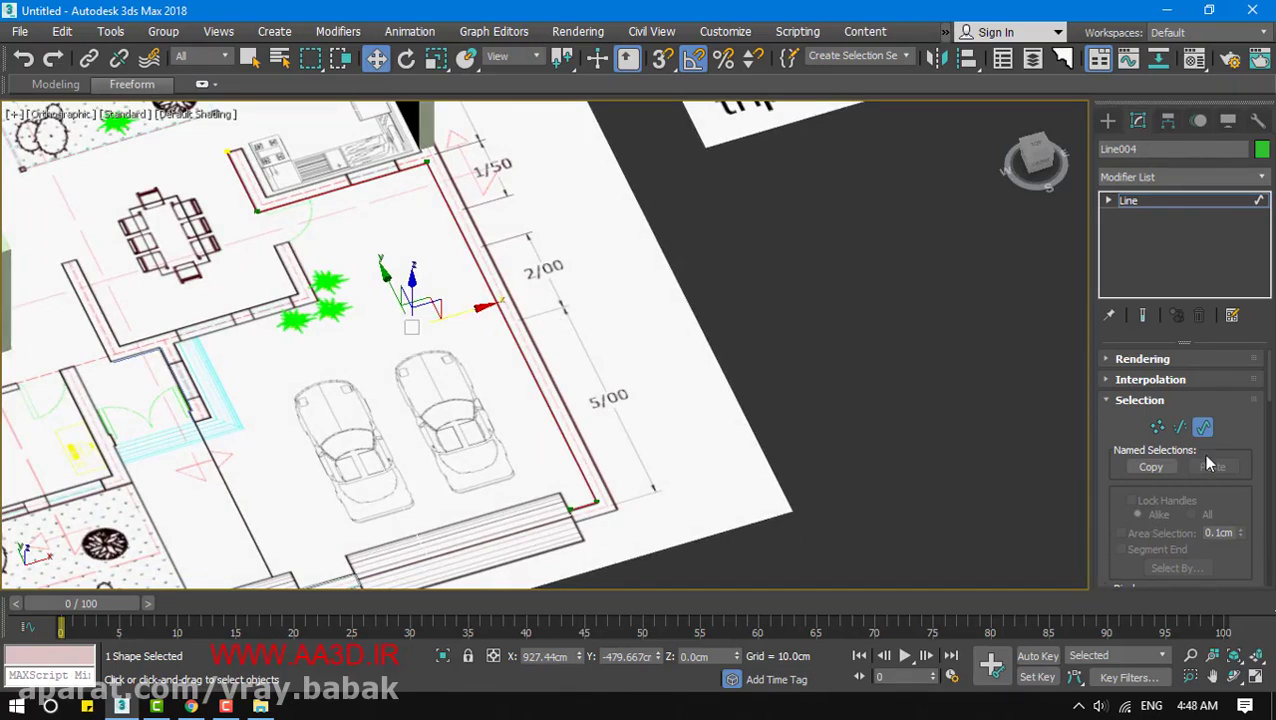
pyautogui.moveTo(1202, 454); pyautogui.dragTo(1191, 178)
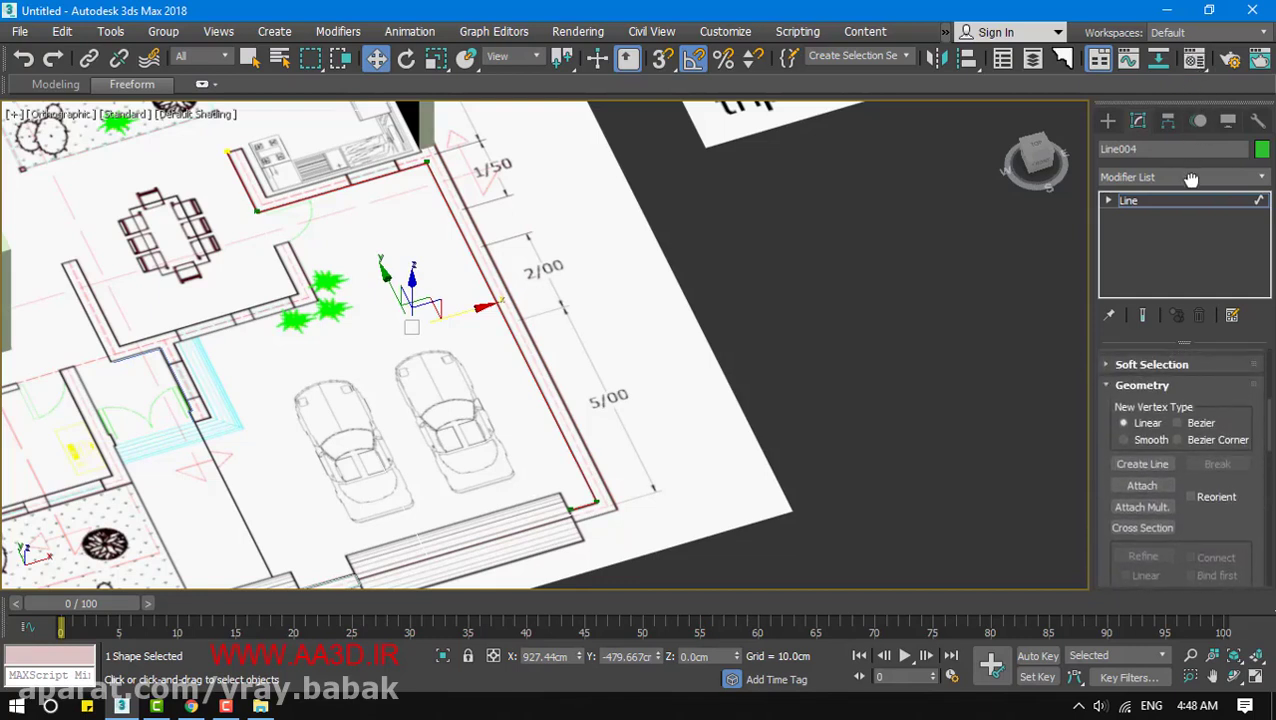
pyautogui.moveTo(1233, 512); pyautogui.dragTo(1197, 228)
pyautogui.scroll(-4, 1264, 450)
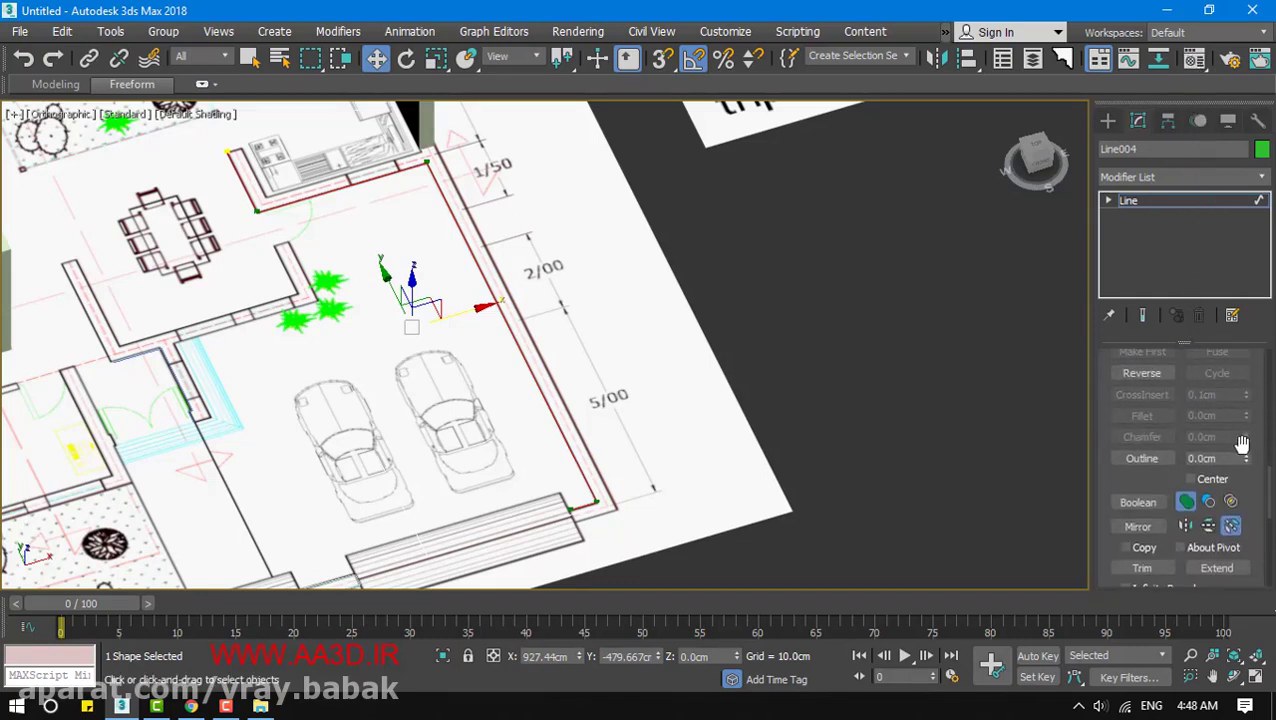
pyautogui.moveTo(1245, 461); pyautogui.dragTo(1251, 428)
pyautogui.keyDown('alt'); pyautogui.moveTo(630, 414); pyautogui.dragTo(590, 410, button='middle'); pyautogui.keyUp('alt')
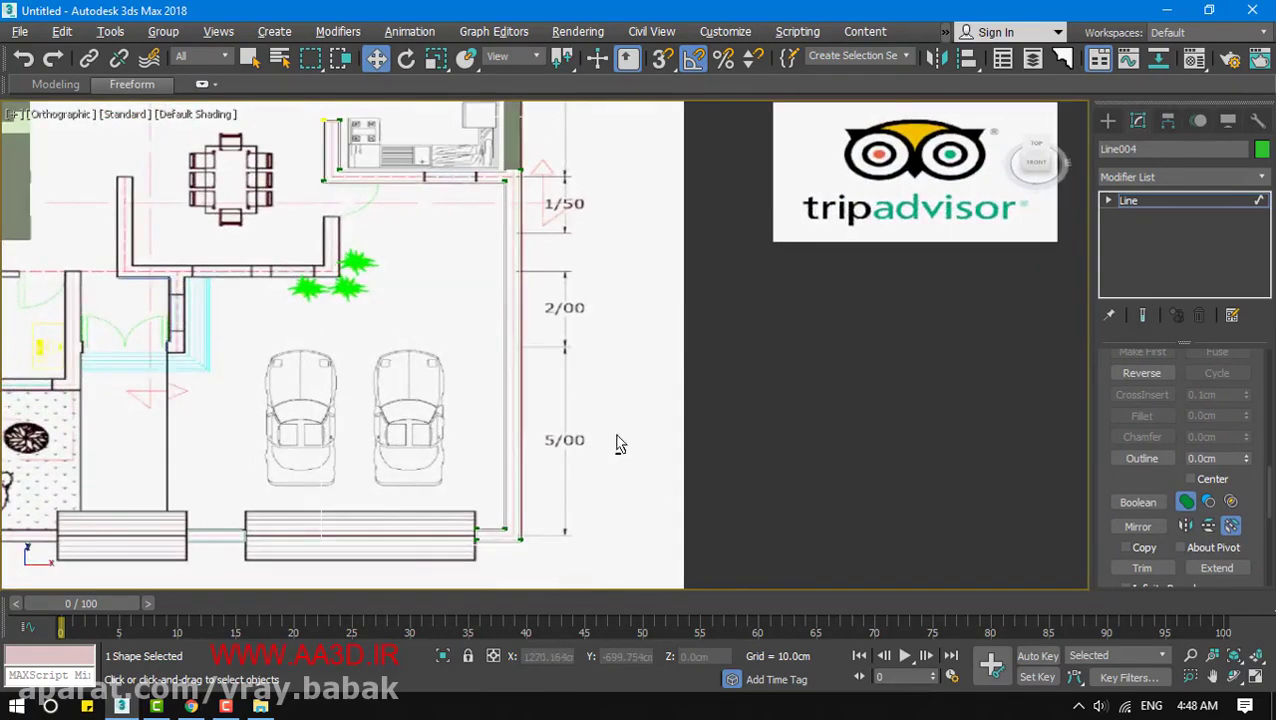
pyautogui.hotkey('ctrl', 'z')
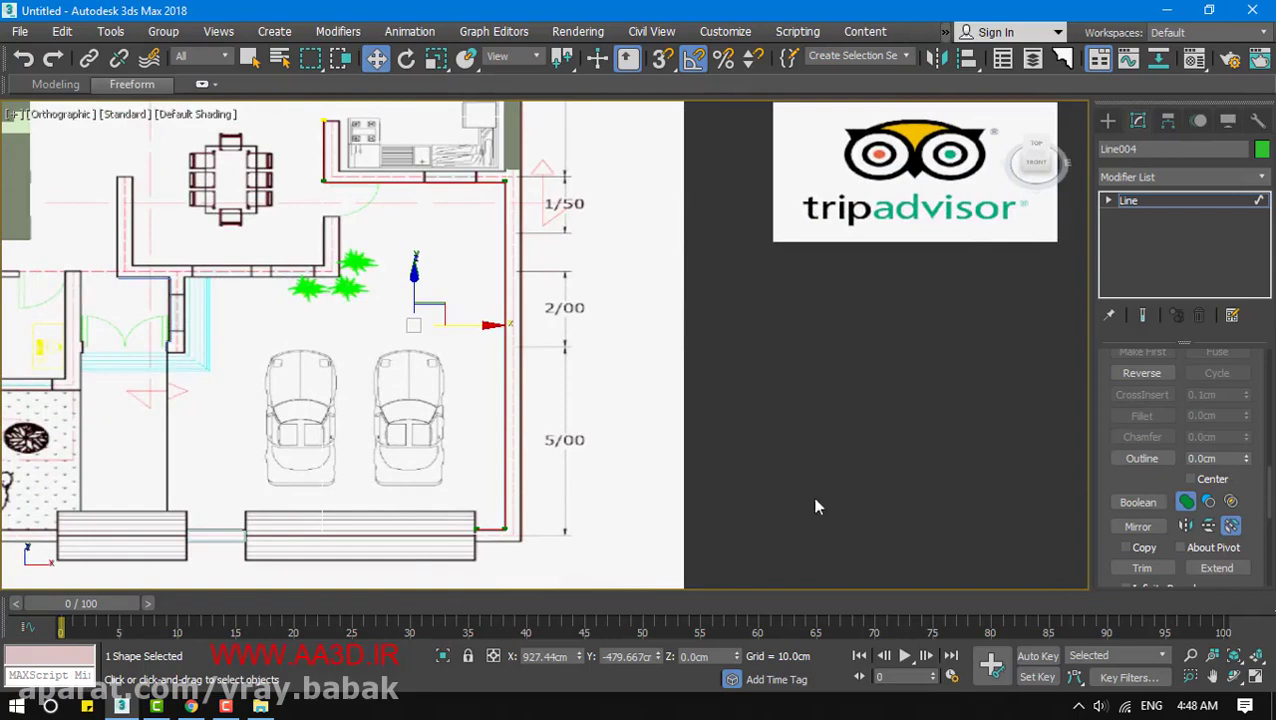
# Outline the right boundary wall's spline by 20 cm and check the offset at the wall's lower outer corner
pyautogui.write('20')
pyautogui.press('Return')
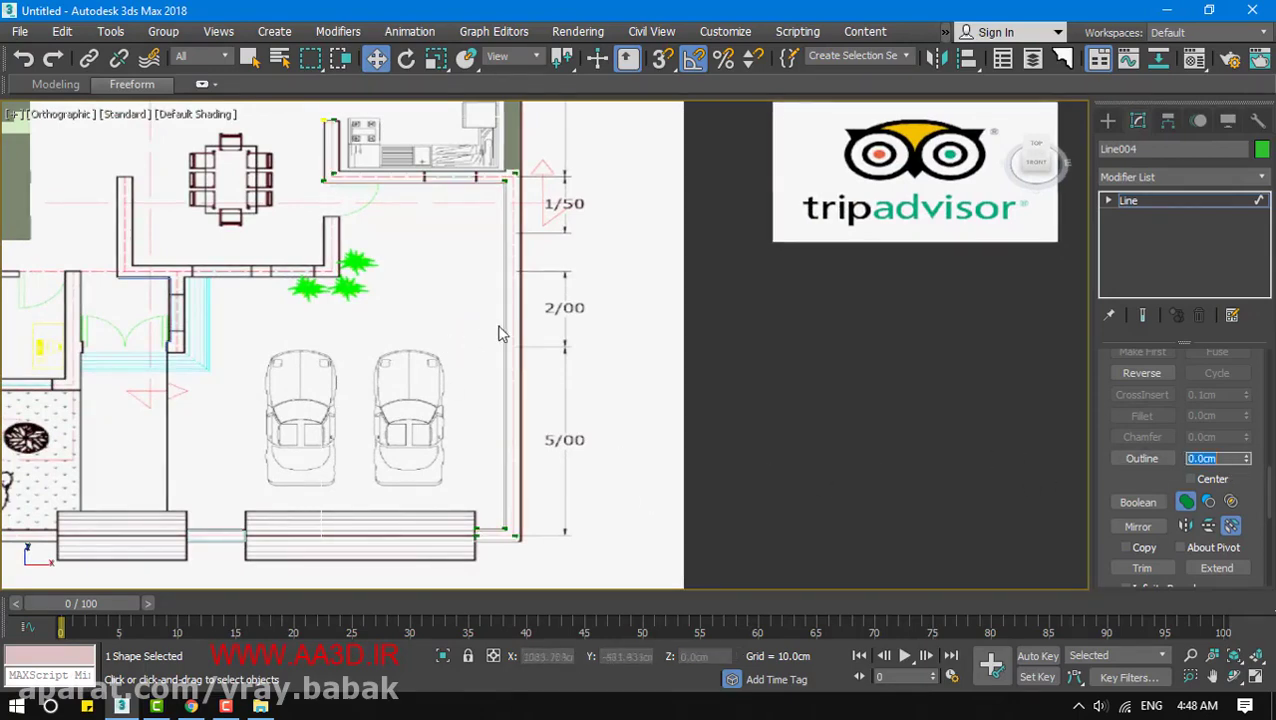
pyautogui.keyDown('alt'); pyautogui.moveTo(500, 333); pyautogui.dragTo(560, 430, button='middle'); pyautogui.keyUp('alt')
pyautogui.scroll(8, 590, 440)
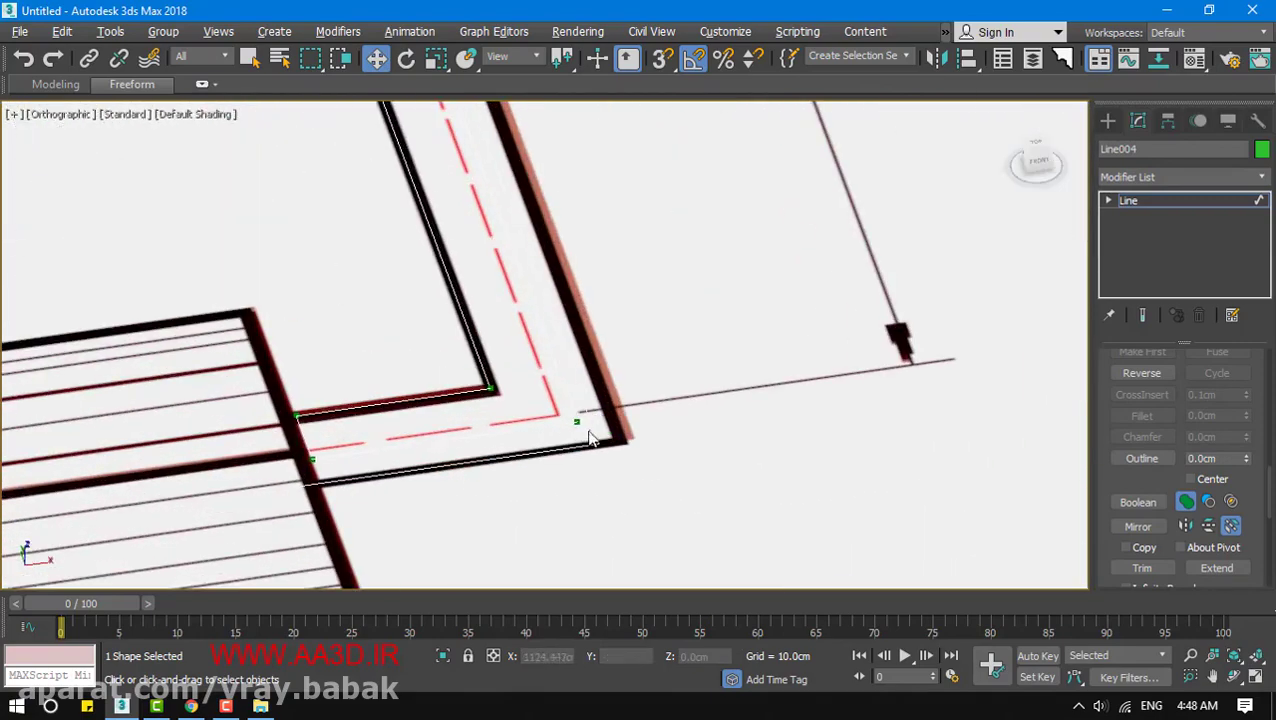
# Undo the 20 cm outline and outline the spline again with a larger offset reaching the wall's outer face
pyautogui.hotkey('ctrl', 'z')
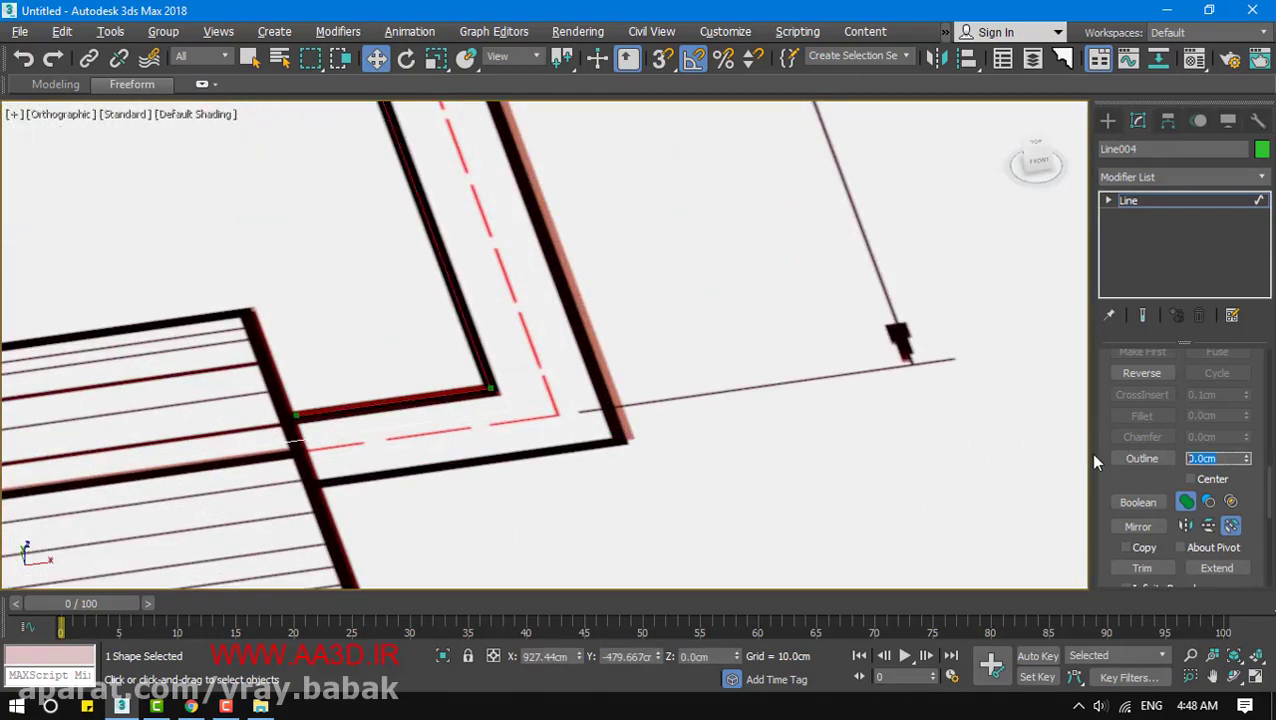
pyautogui.keyDown('alt'); pyautogui.moveTo(595, 450); pyautogui.dragTo(680, 470, button='middle'); pyautogui.keyUp('alt')
pyautogui.scroll(-5, 760, 440)
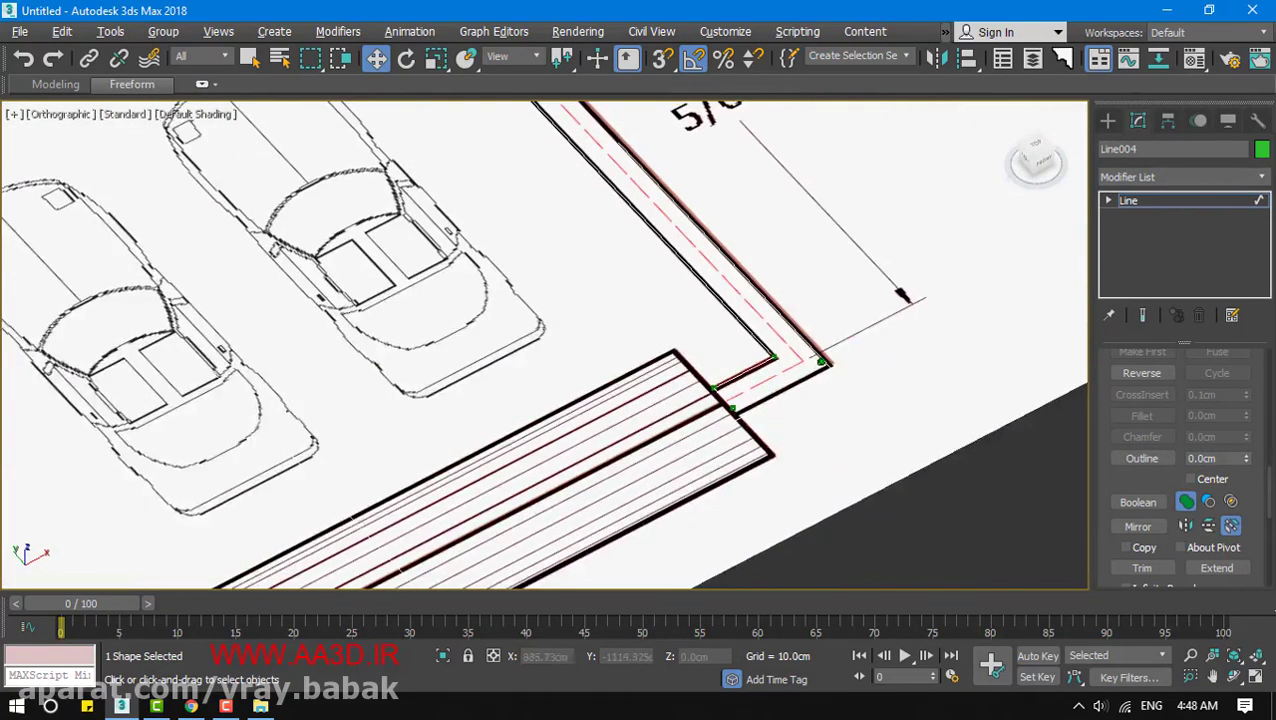
pyautogui.moveTo(791, 432); pyautogui.dragTo(713, 494, button='middle')
# Apply an Extrude modifier to the outlined right boundary wall with an amount of 300 cm
pyautogui.click(1141, 180)
pyautogui.click(1140, 176)
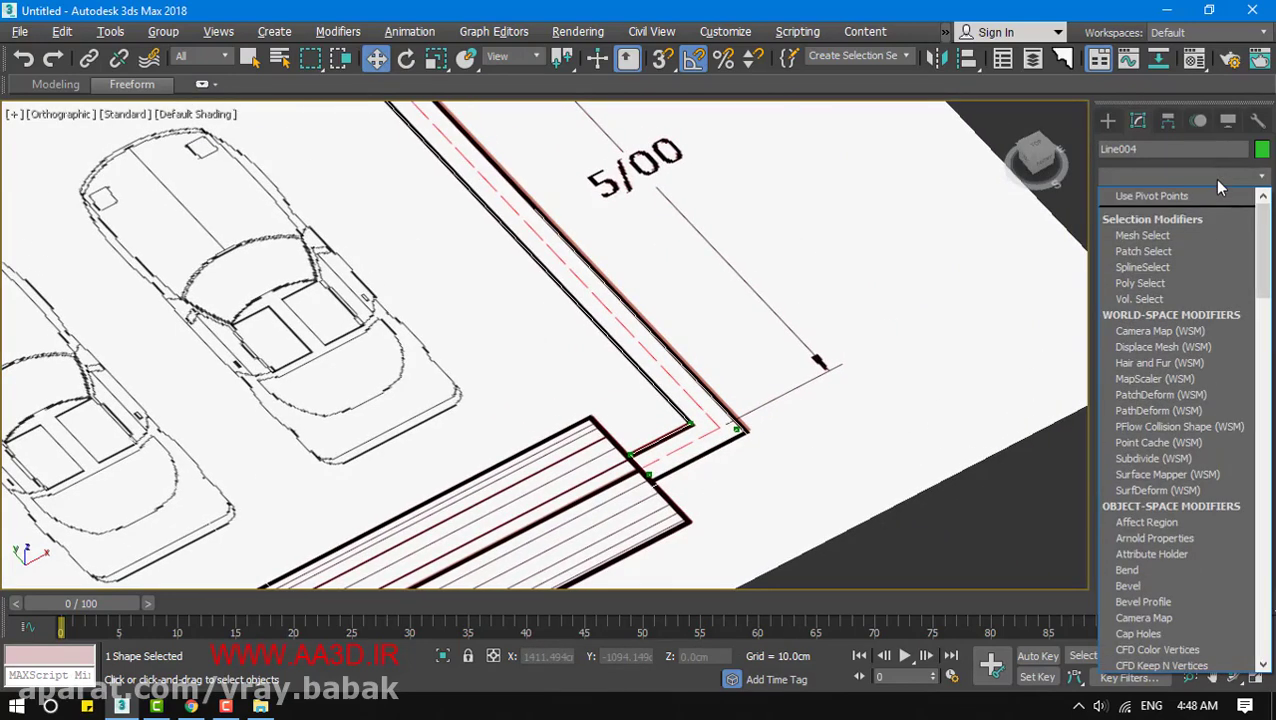
pyautogui.write('ex')
pyautogui.press('Return')
pyautogui.moveTo(812, 253); pyautogui.dragTo(866, 334, button='middle')
pyautogui.scroll(-2, 866, 334)
pyautogui.scroll(-1, 608, 428)
pyautogui.moveTo(1210, 383); pyautogui.dragTo(1204, 433)
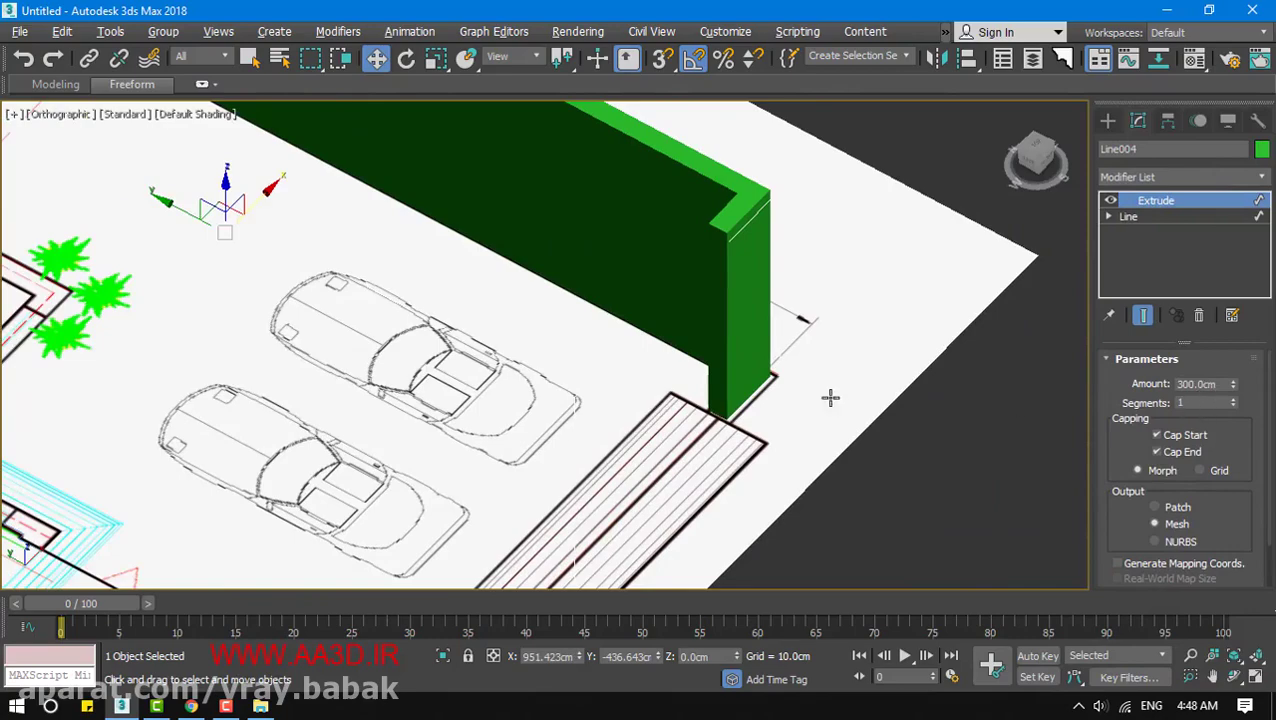
# Deselect the extruded boundary wall and return to the Top view of the floor plan
pyautogui.scroll(-5, 940, 260)
pyautogui.click(772, 459)
pyautogui.moveTo(772, 459); pyautogui.dragTo(433, 398, button='middle')
pyautogui.press('t')
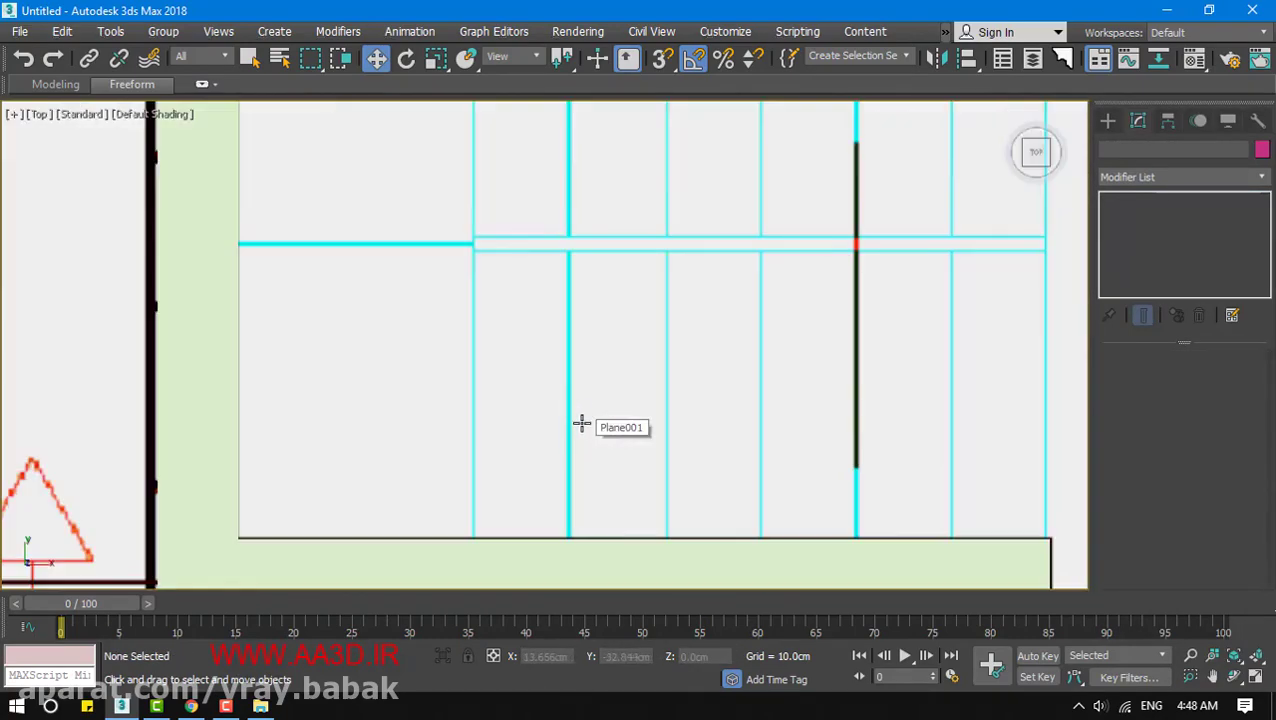
# Draw a rectangle about 746 by 33 cm over the lower section of the floor plan's left outer wall
pyautogui.press('z')
pyautogui.moveTo(602, 382); pyautogui.dragTo(682, 360, button='middle')
pyautogui.click(1111, 126)
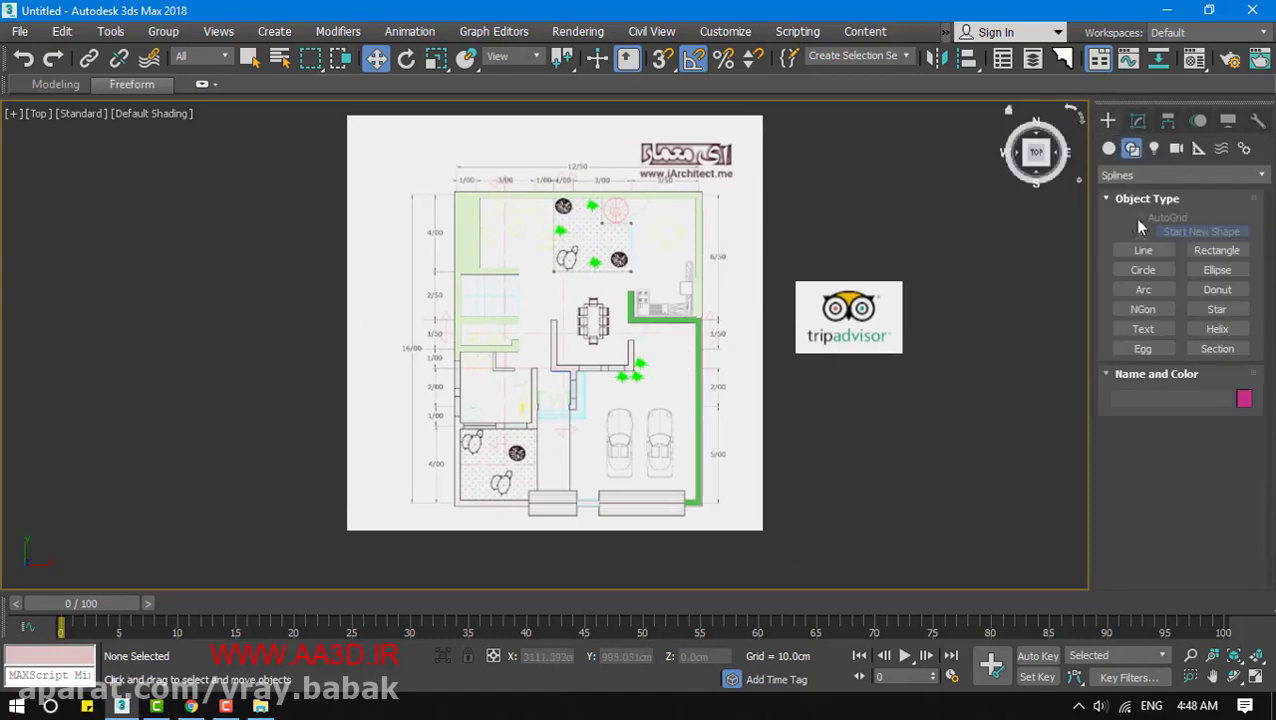
pyautogui.click(1215, 250)
pyautogui.scroll(8, 622, 265)
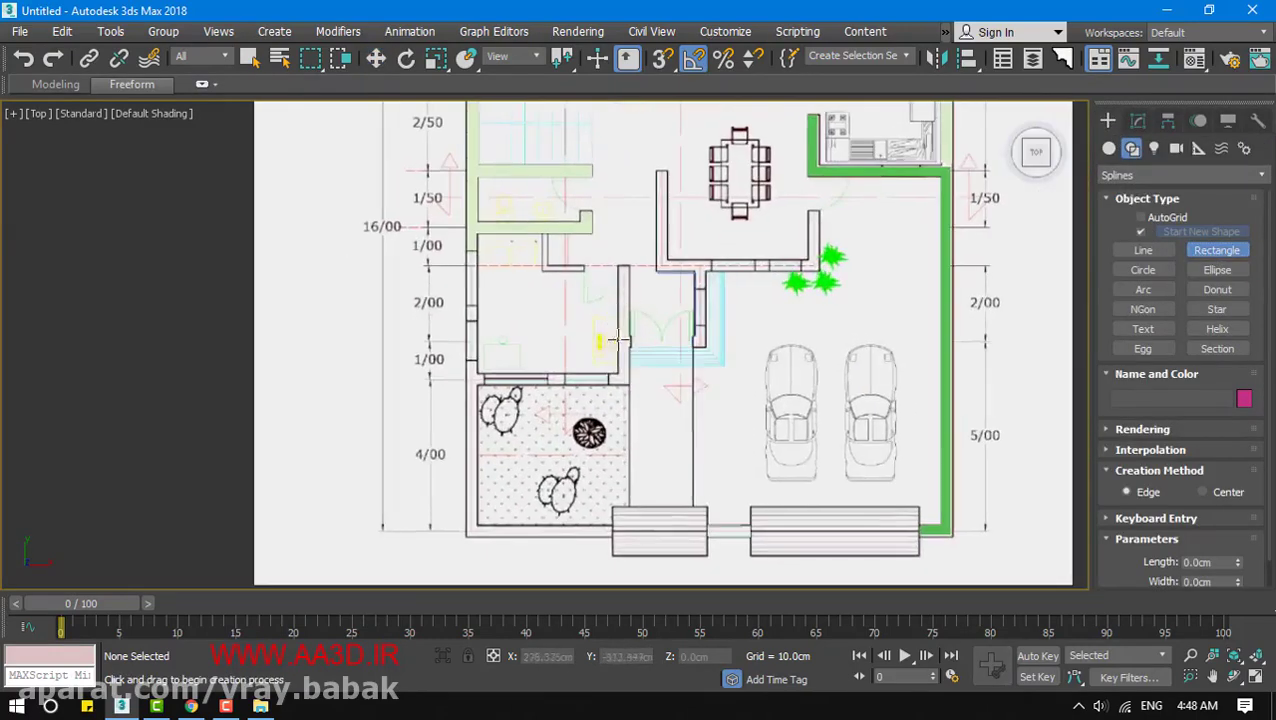
pyautogui.scroll(-5, 573, 162)
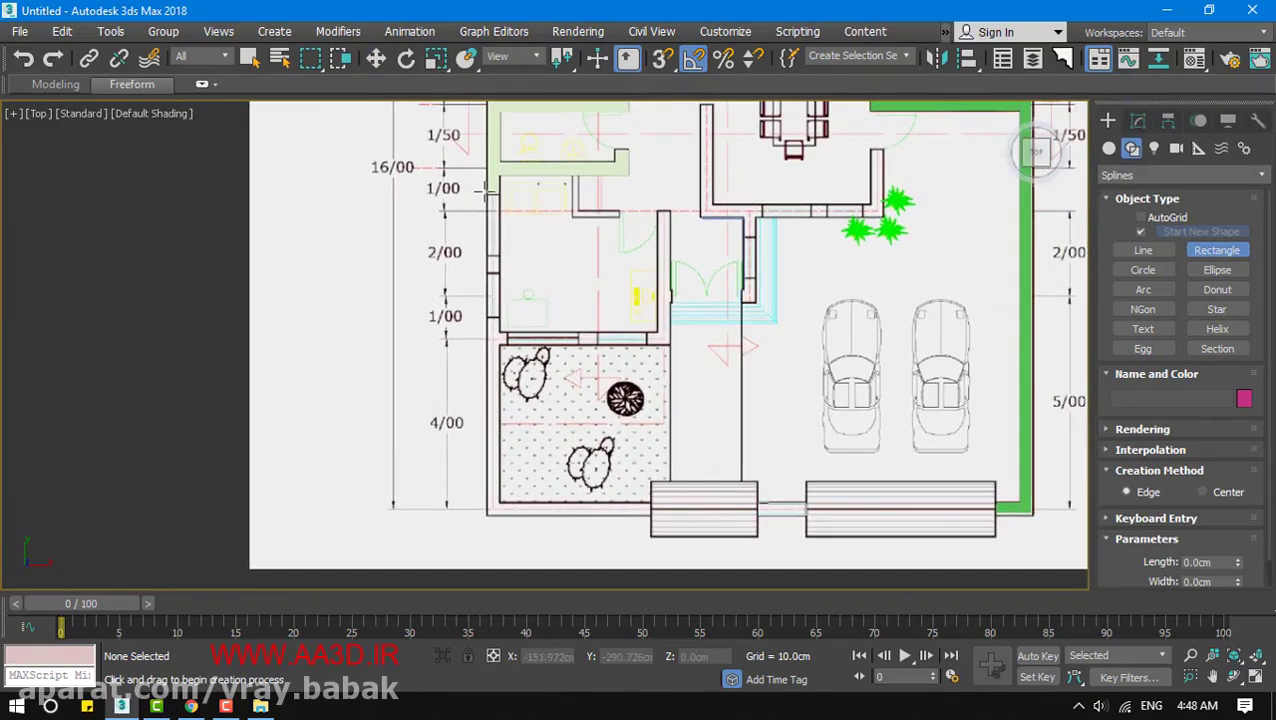
pyautogui.moveTo(494, 194); pyautogui.dragTo(500, 513)
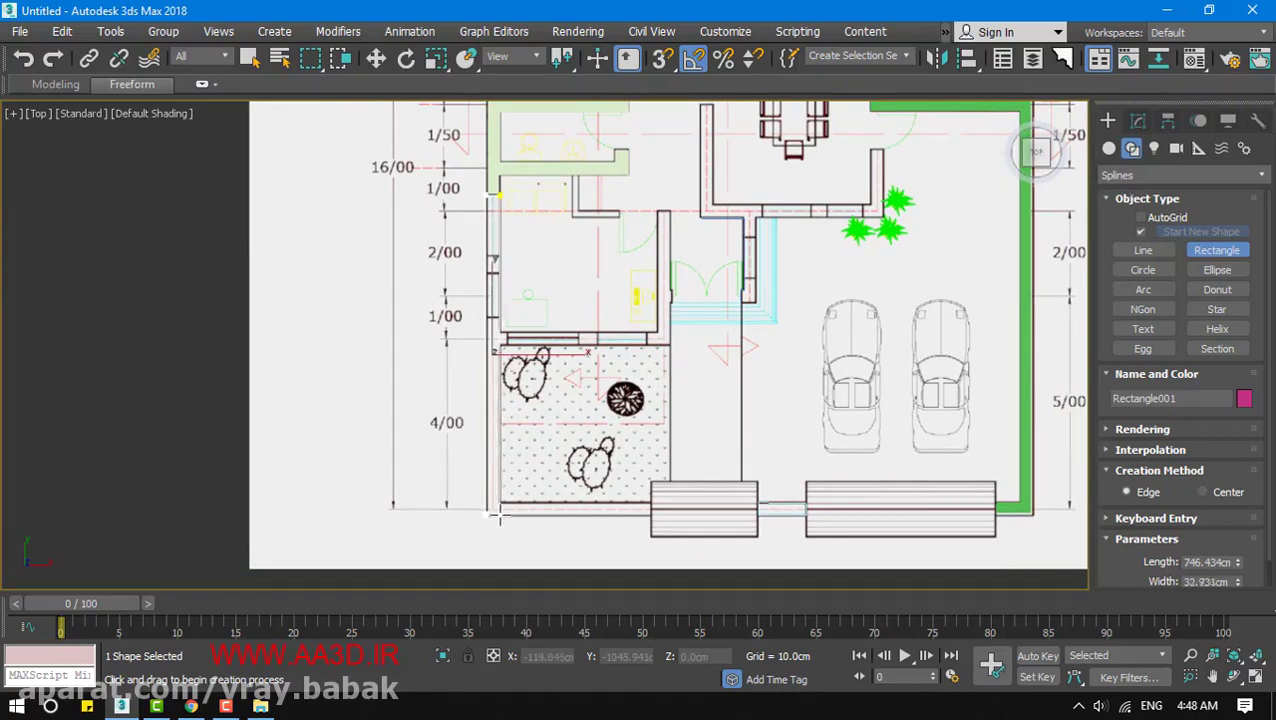
pyautogui.press('w')
pyautogui.rightClick(499, 516)
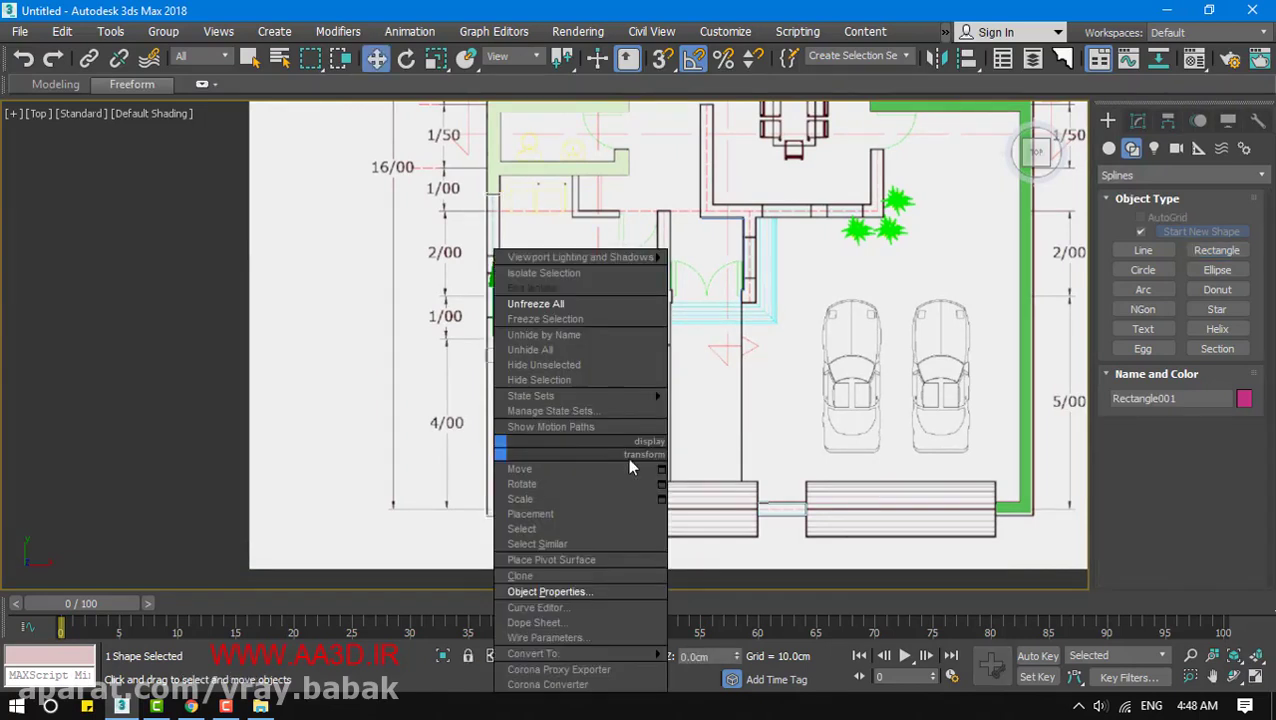
# Apply an Extrude modifier to the left outer wall's rectangle and check the result in an angled view
pyautogui.click(1140, 121)
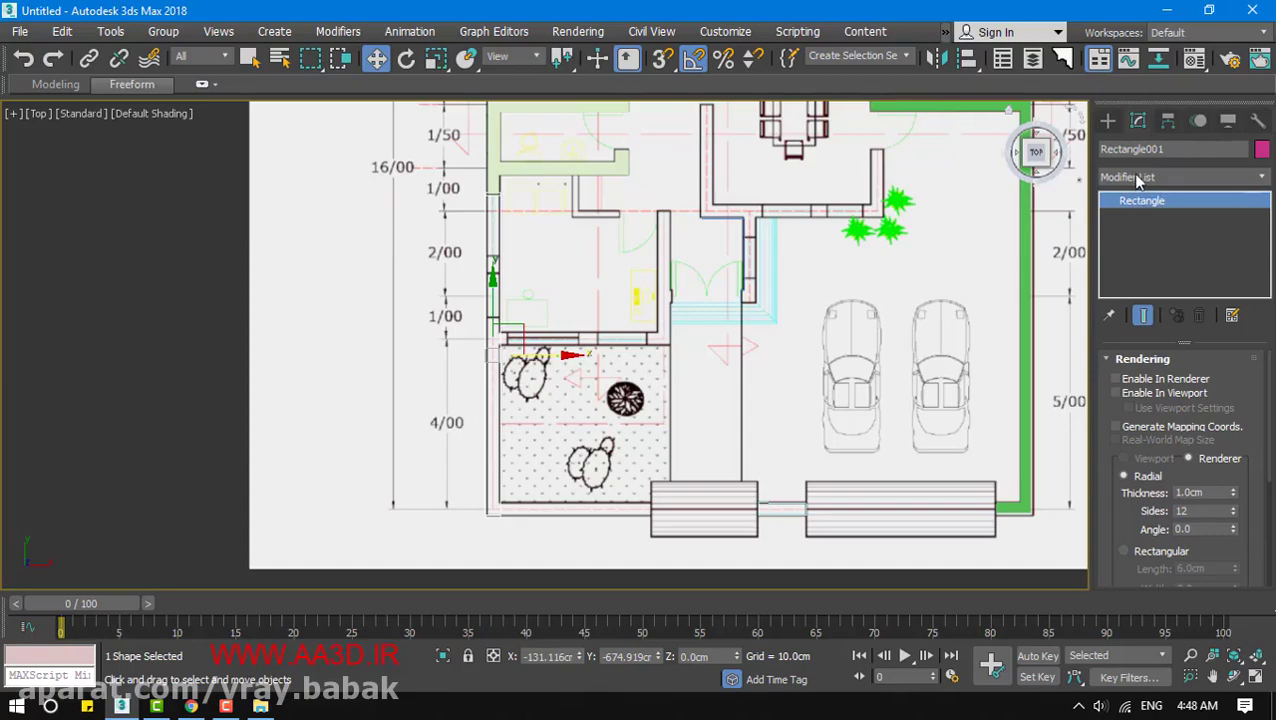
pyautogui.click(1136, 178)
pyautogui.write('ex')
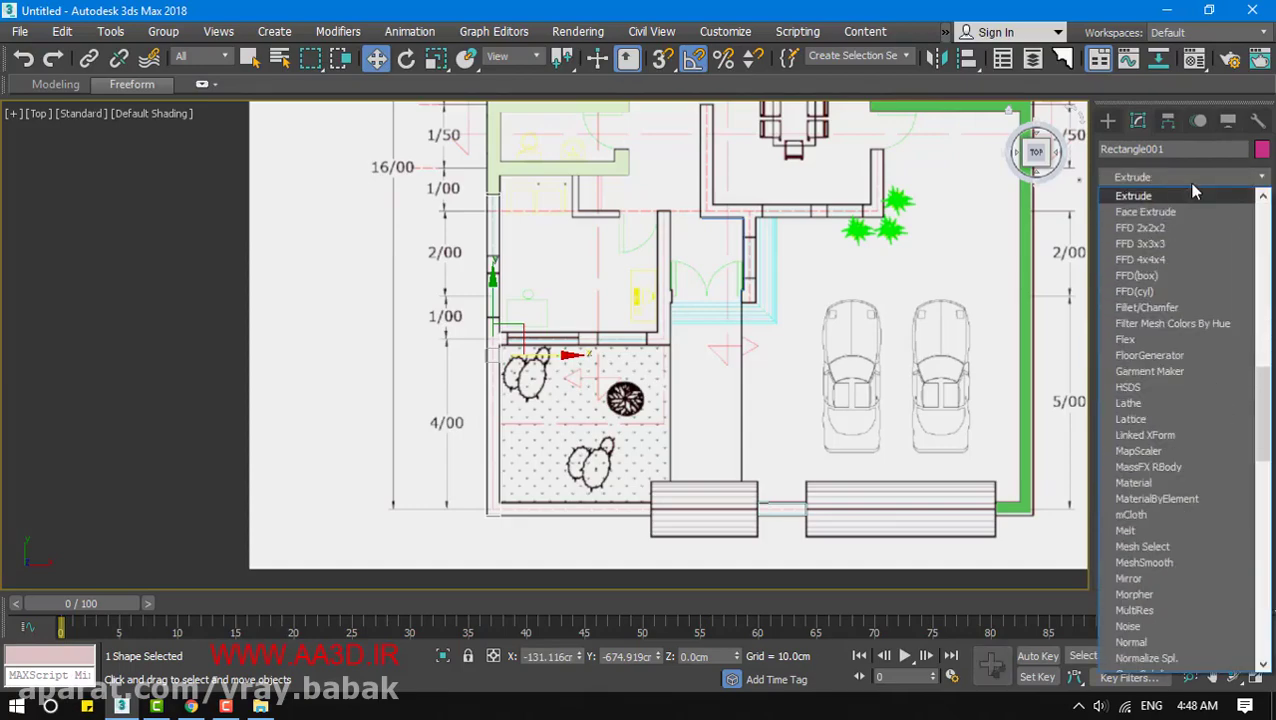
pyautogui.press('Return')
pyautogui.keyDown('alt'); pyautogui.moveTo(806, 293); pyautogui.dragTo(522, 300, button='middle'); pyautogui.keyUp('alt')
pyautogui.click(707, 547)
pyautogui.scroll(3, 559, 375)
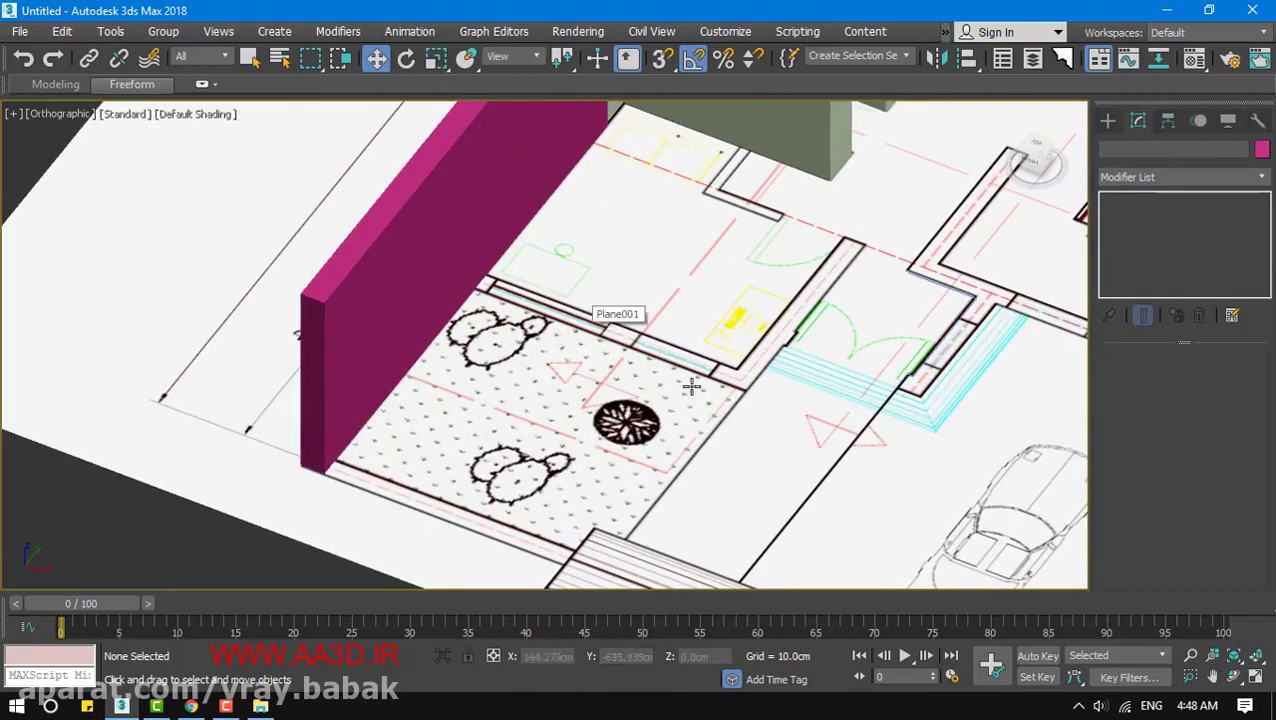
# Remove the extruded rectangle from the left outer wall and return to the Top view of the floor plan
pyautogui.moveTo(691, 386); pyautogui.dragTo(661, 451, button='middle')
pyautogui.click(453, 299)
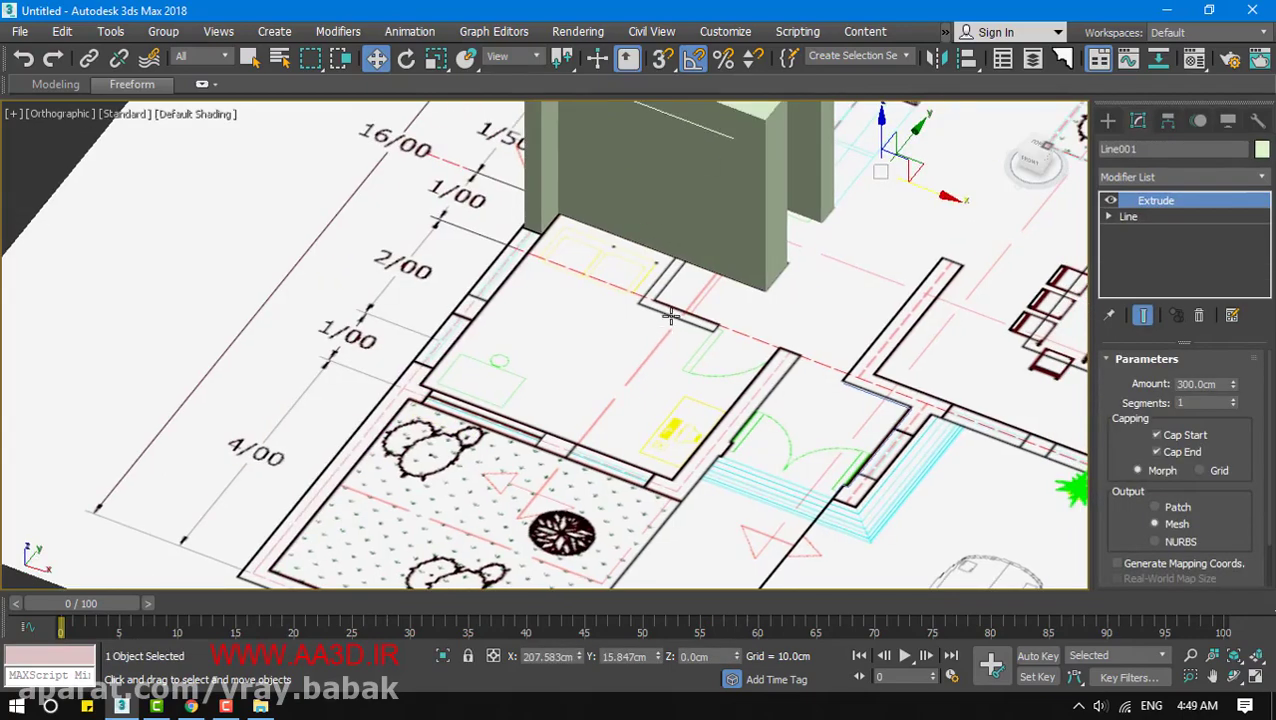
pyautogui.press('t')
pyautogui.press('z')
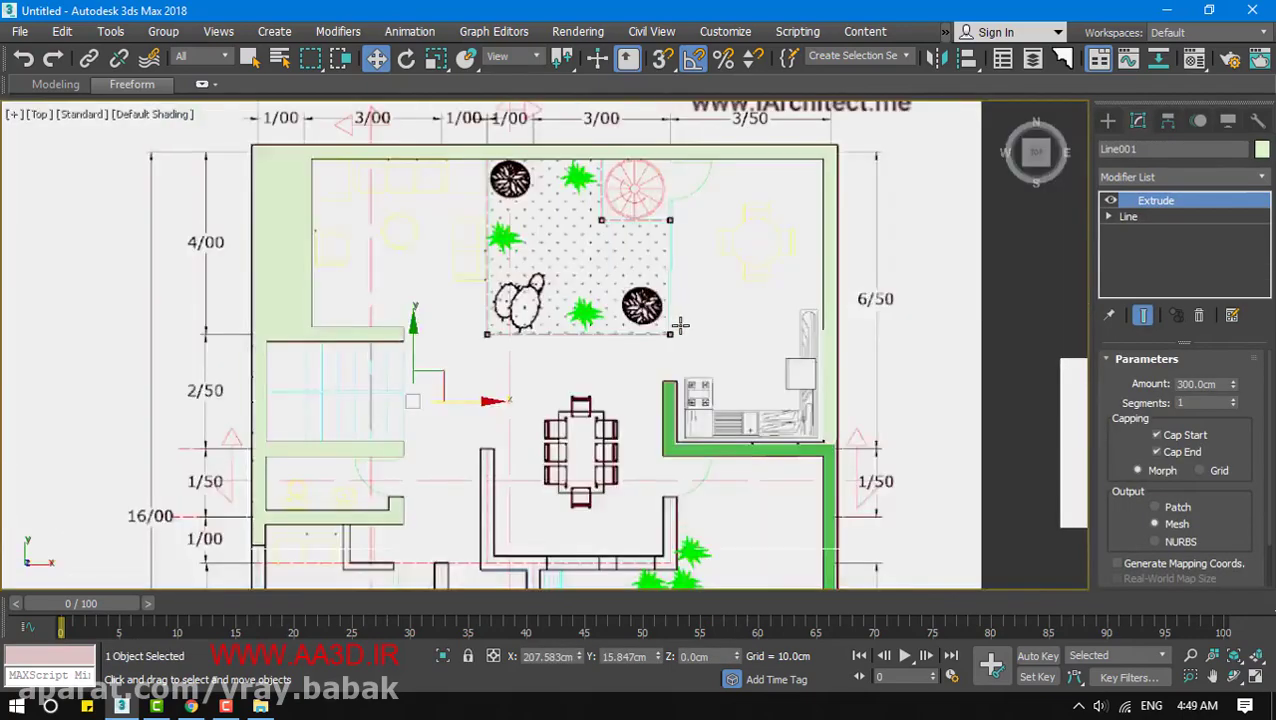
# Examine the plan's untraced walls around the lower garden, the front gates and the entrance
pyautogui.moveTo(568, 372); pyautogui.dragTo(561, 248, button='middle')
pyautogui.moveTo(465, 509); pyautogui.dragTo(523, 371, button='middle')
pyautogui.scroll(3, 523, 371)
pyautogui.moveTo(505, 260); pyautogui.dragTo(526, 135, button='middle')
pyautogui.moveTo(518, 488); pyautogui.dragTo(524, 245, button='middle')
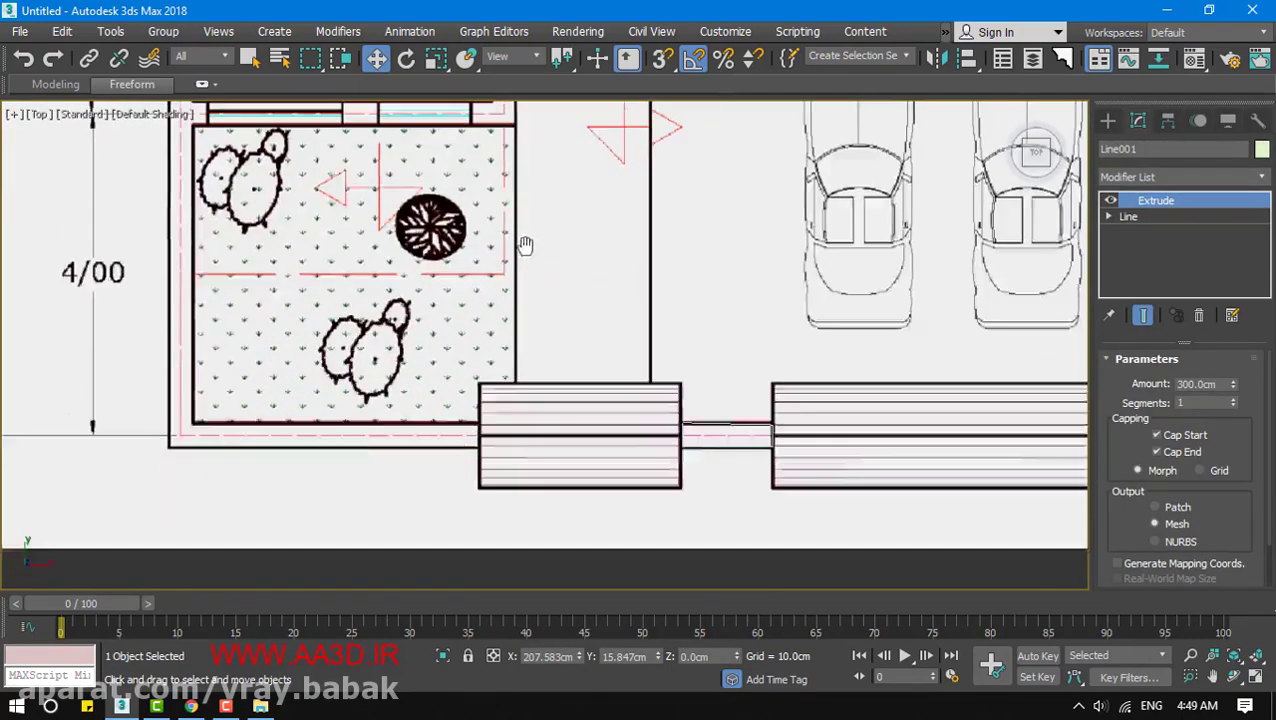
pyautogui.scroll(-2, 524, 254)
pyautogui.moveTo(631, 414); pyautogui.dragTo(582, 461, button='middle')
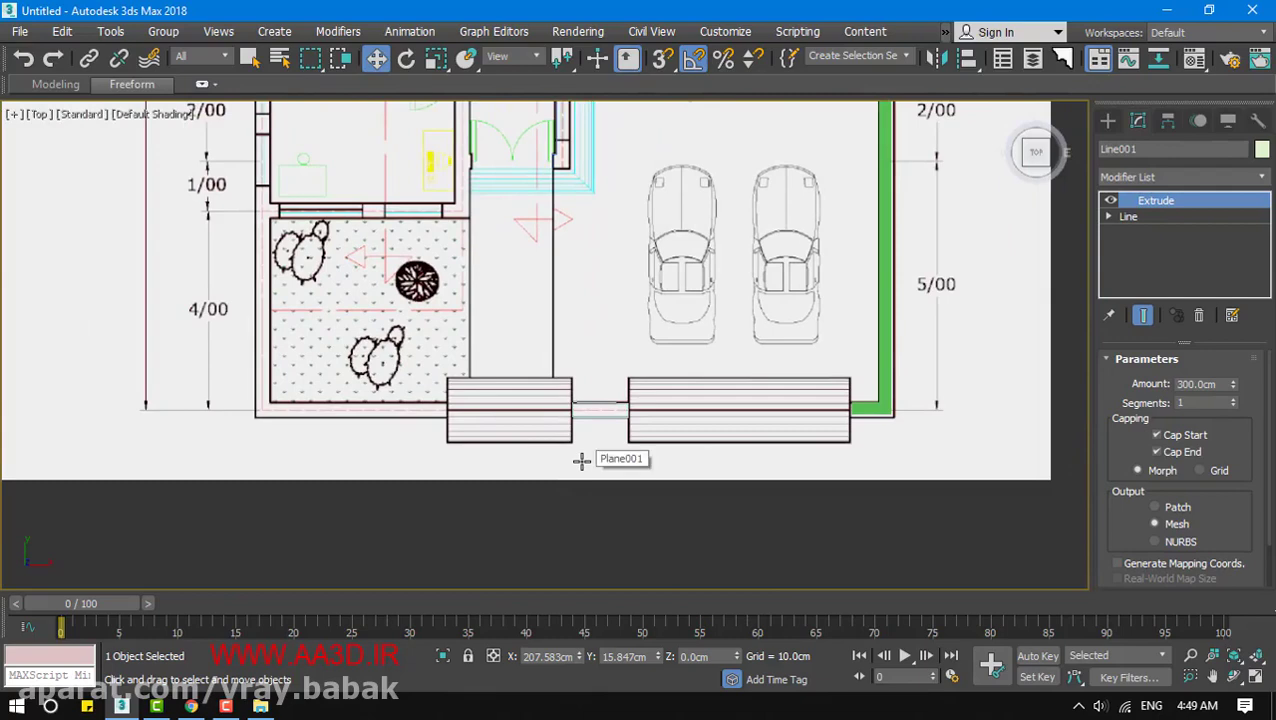
pyautogui.moveTo(436, 373); pyautogui.dragTo(524, 528, button='middle')
pyautogui.moveTo(498, 259); pyautogui.dragTo(466, 356, button='middle')
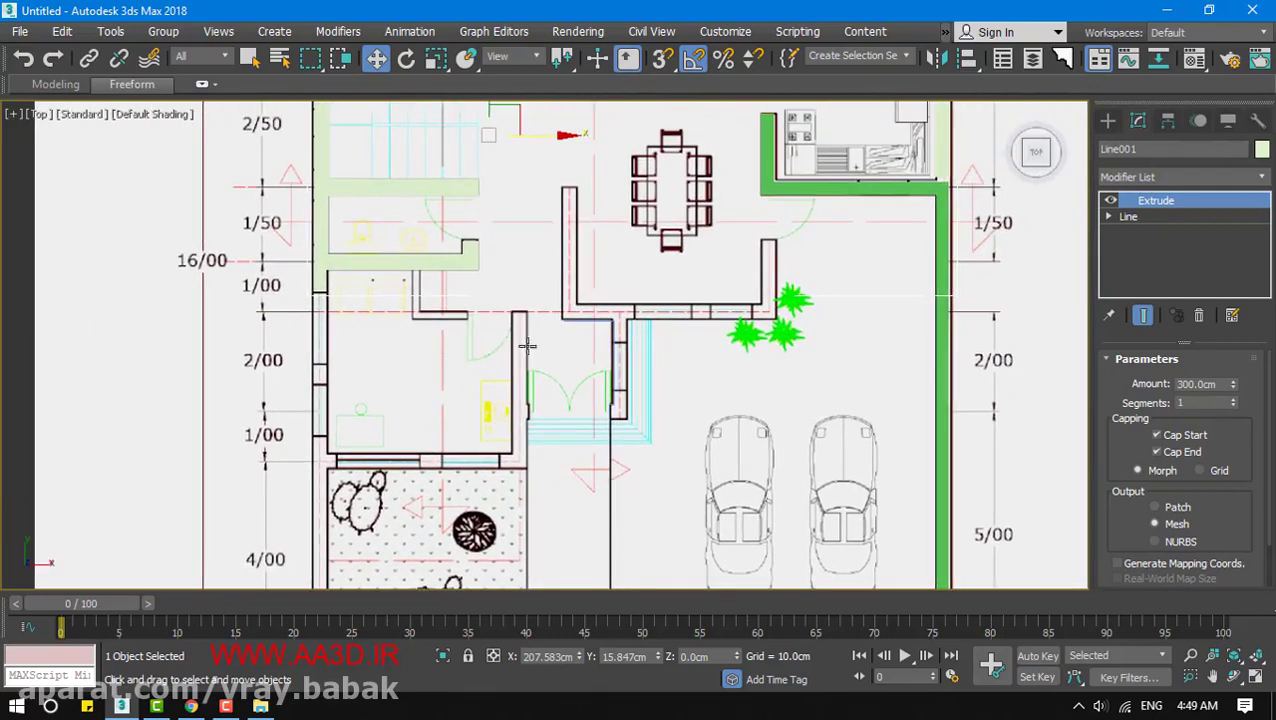
# Activate the Line tool instead of Rectangle and check the left wall's lower end in an angled view before returning to Top
pyautogui.click(1107, 120)
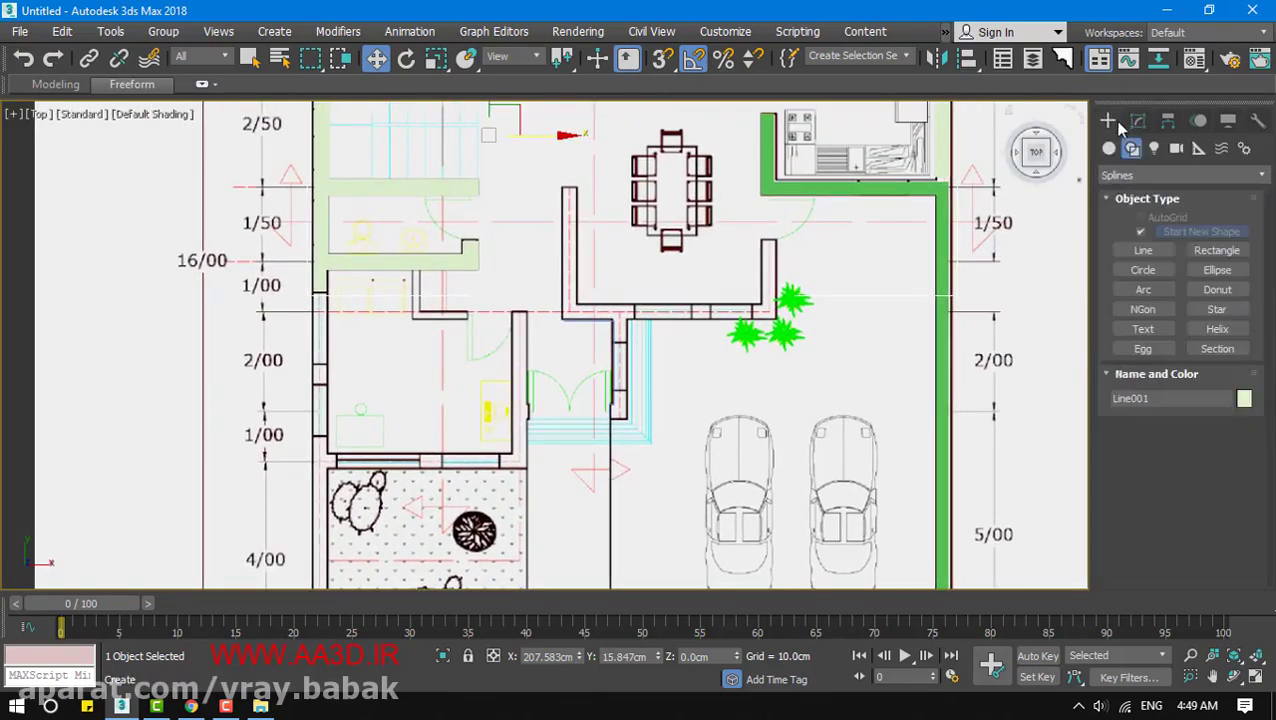
pyautogui.click(1205, 252)
pyautogui.moveTo(380, 325); pyautogui.dragTo(521, 307, button='middle')
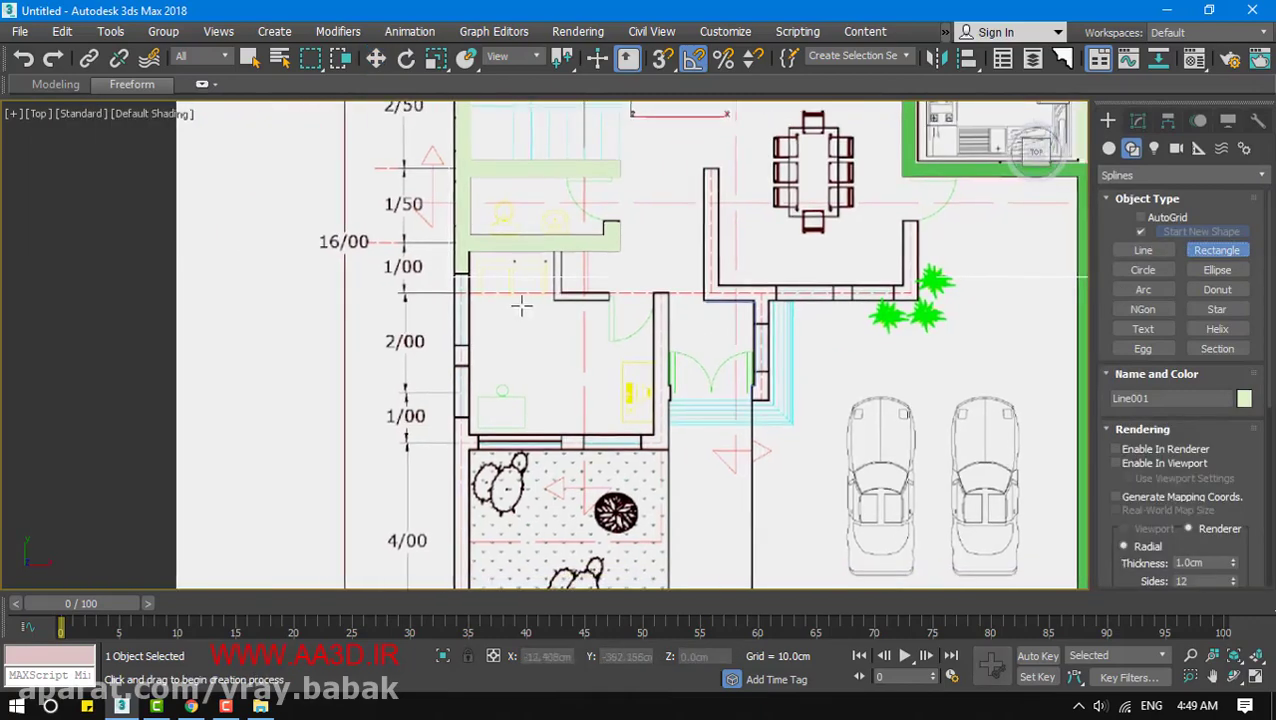
pyautogui.scroll(4, 521, 307)
pyautogui.click(1158, 254)
pyautogui.moveTo(590, 427); pyautogui.dragTo(616, 188, button='middle')
pyautogui.scroll(3, 629, 276)
pyautogui.scroll(-2, 537, 316)
pyautogui.moveTo(485, 304); pyautogui.dragTo(626, 318, button='middle')
pyautogui.scroll(-5, 537, 316)
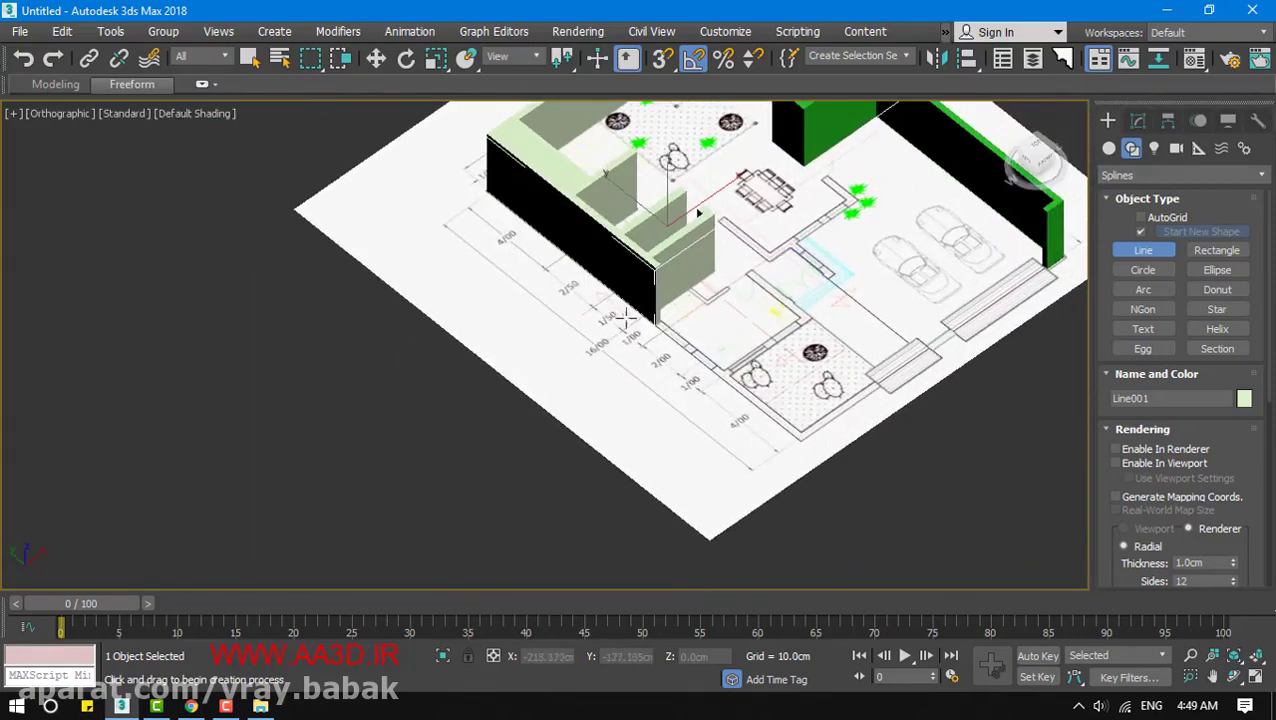
pyautogui.click(1036, 146)
# Begin a spline at the garden-side window's inner jamb and trace around the room's corner to the side window's outer jamb
pyautogui.scroll(3, 698, 353)
pyautogui.moveTo(722, 385); pyautogui.dragTo(653, 279, button='middle')
pyautogui.scroll(1, 712, 315)
pyautogui.scroll(2, 653, 279)
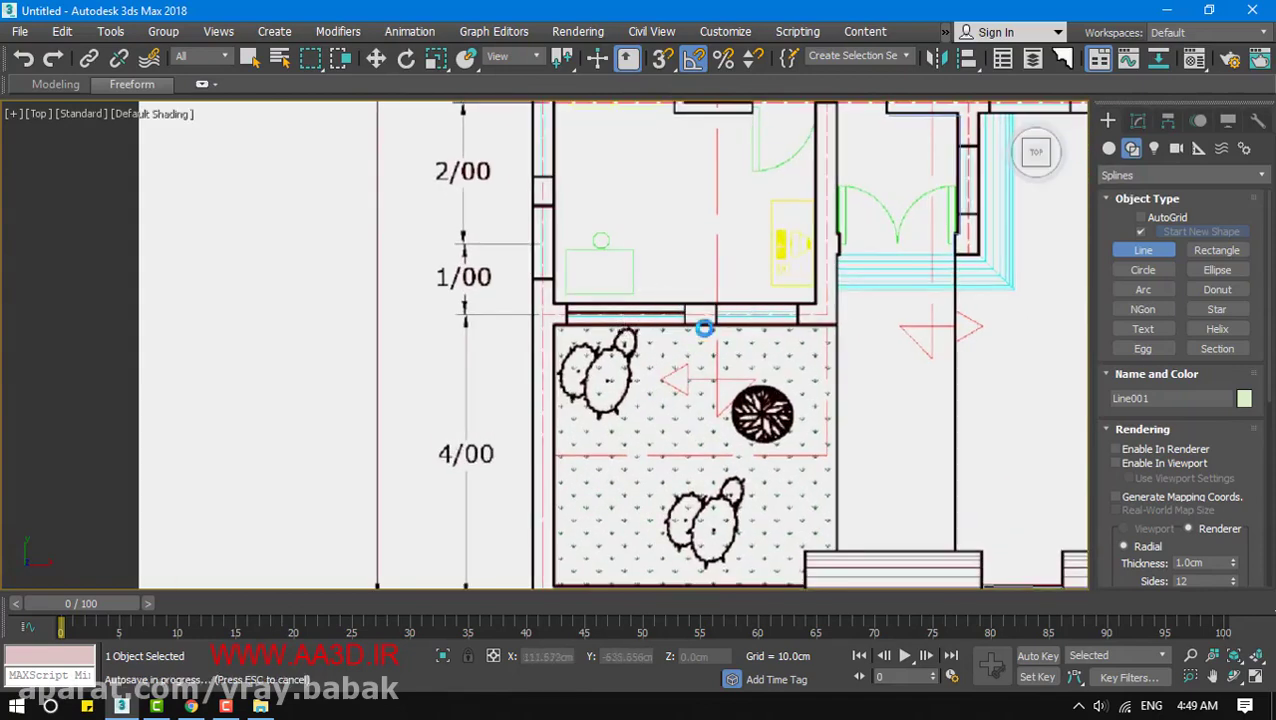
pyautogui.scroll(3, 700, 322)
pyautogui.click(455, 292)
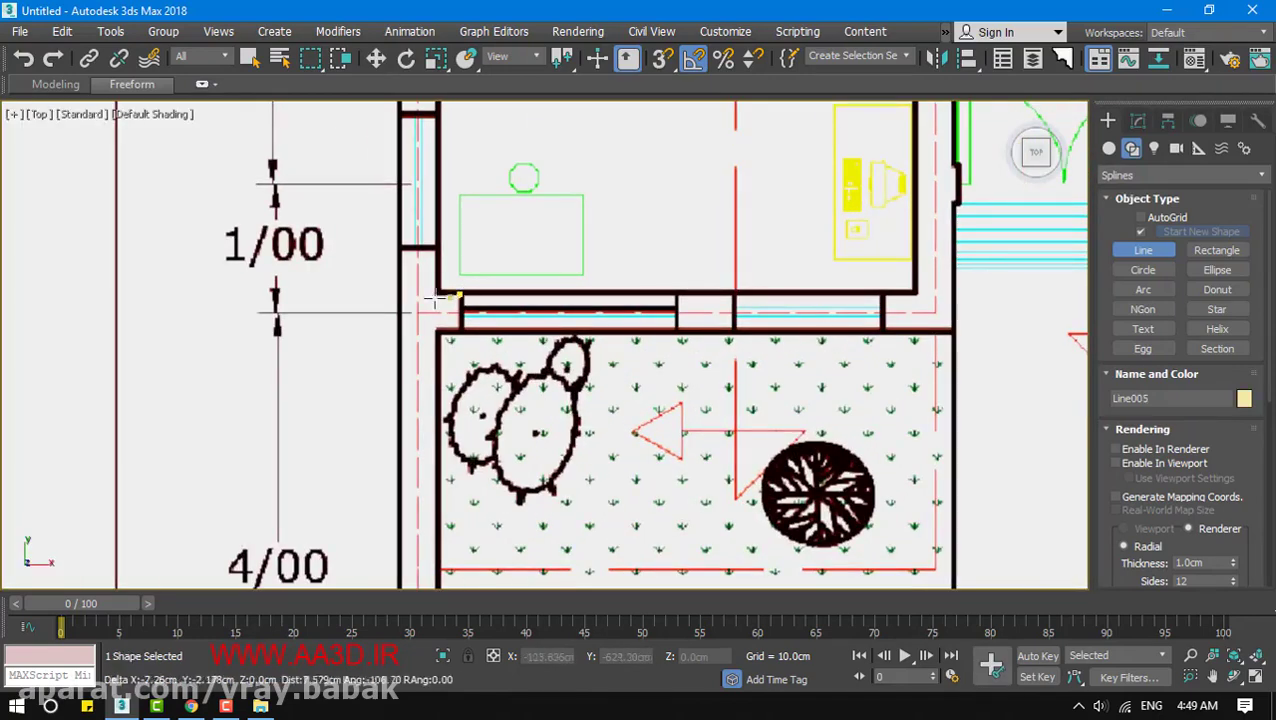
pyautogui.click(438, 248)
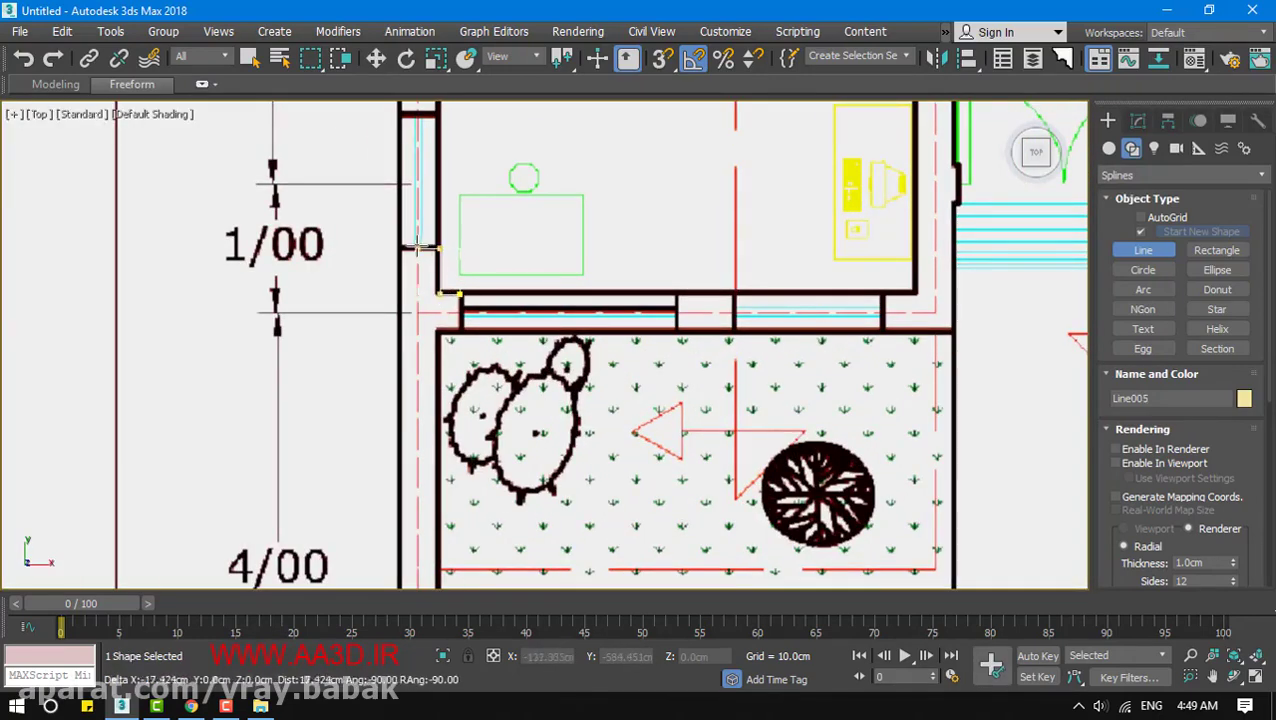
pyautogui.click(397, 246)
# Continue the spline down the left wall's outer face and along the front wall, ending across its thickness at the small gate
pyautogui.moveTo(433, 428); pyautogui.dragTo(433, 251, button='middle')
pyautogui.scroll(-2, 433, 251)
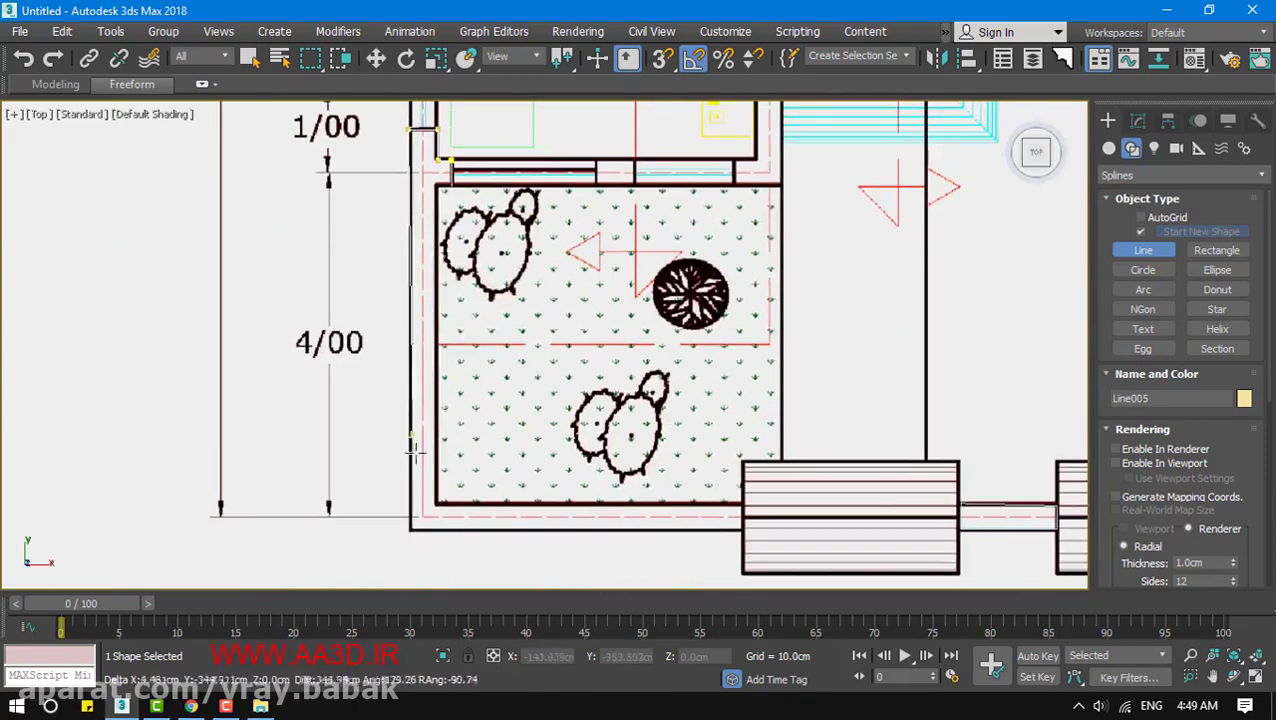
pyautogui.click(410, 530)
pyautogui.click(742, 531)
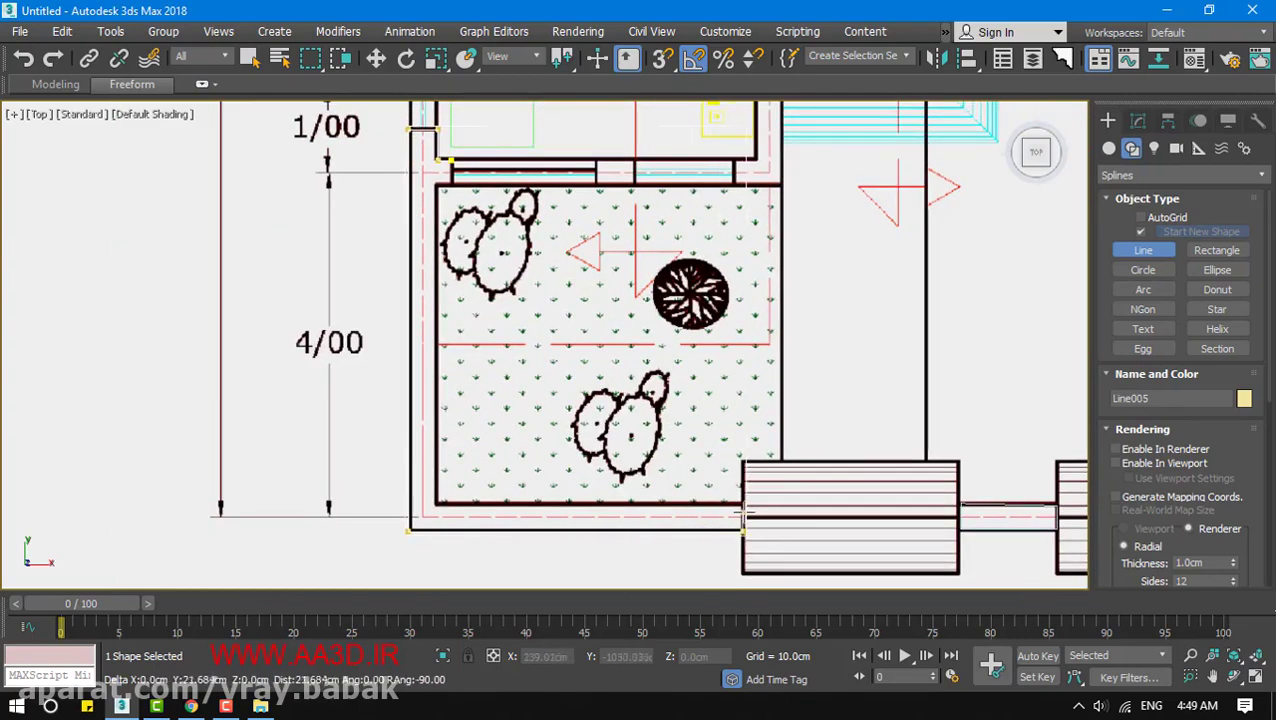
pyautogui.click(742, 504)
# Trace the garden's inner wall faces back to the window jamb and close the spline
pyautogui.click(440, 503)
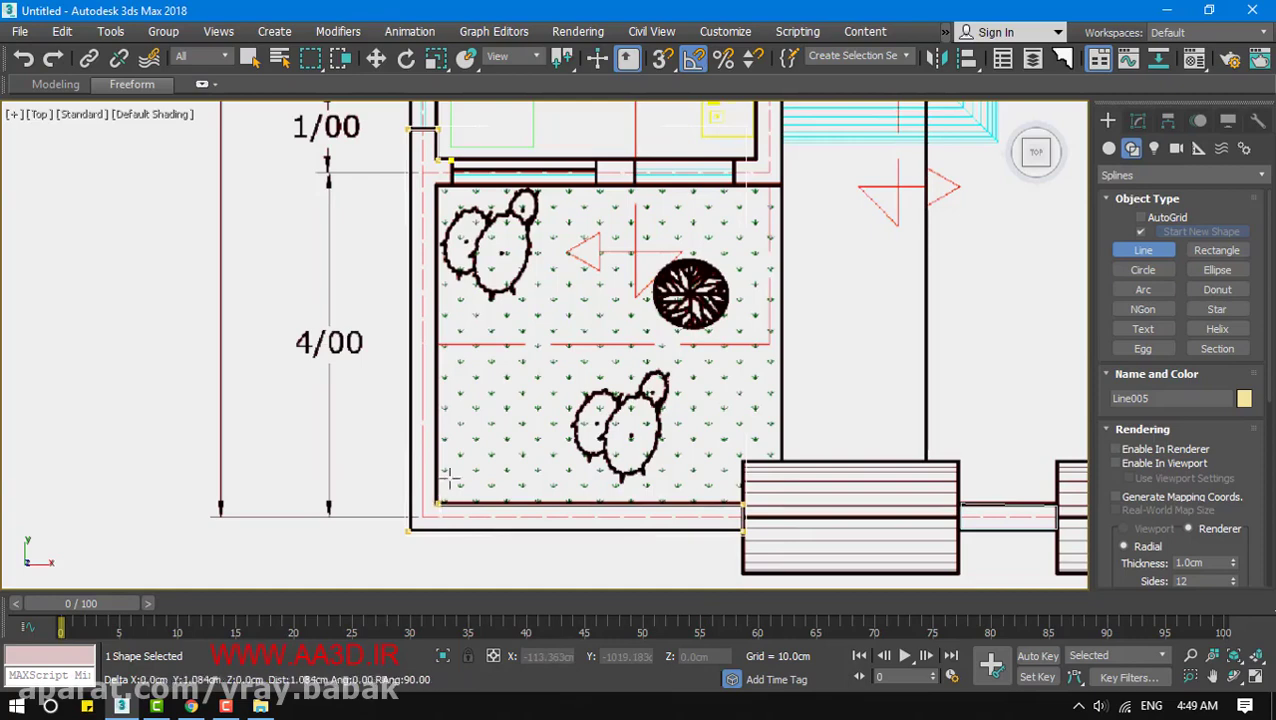
pyautogui.click(436, 185)
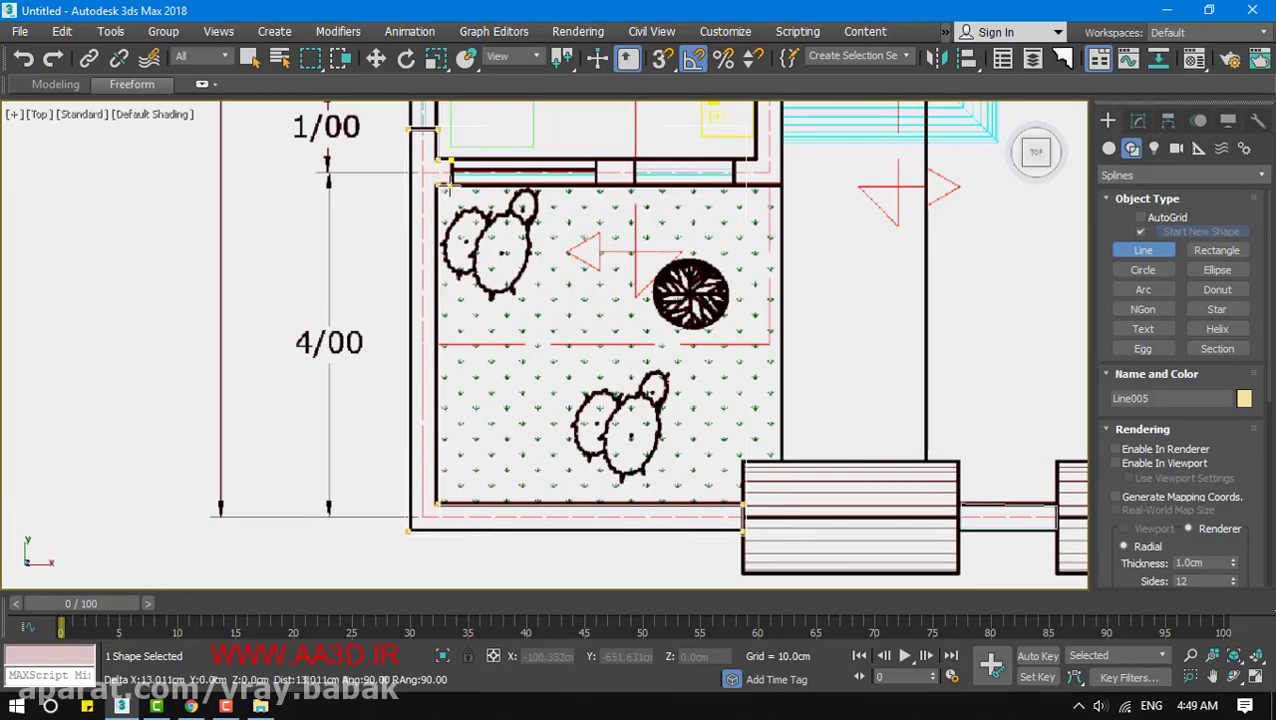
pyautogui.click(451, 185)
pyautogui.click(451, 160)
pyautogui.click(611, 411)
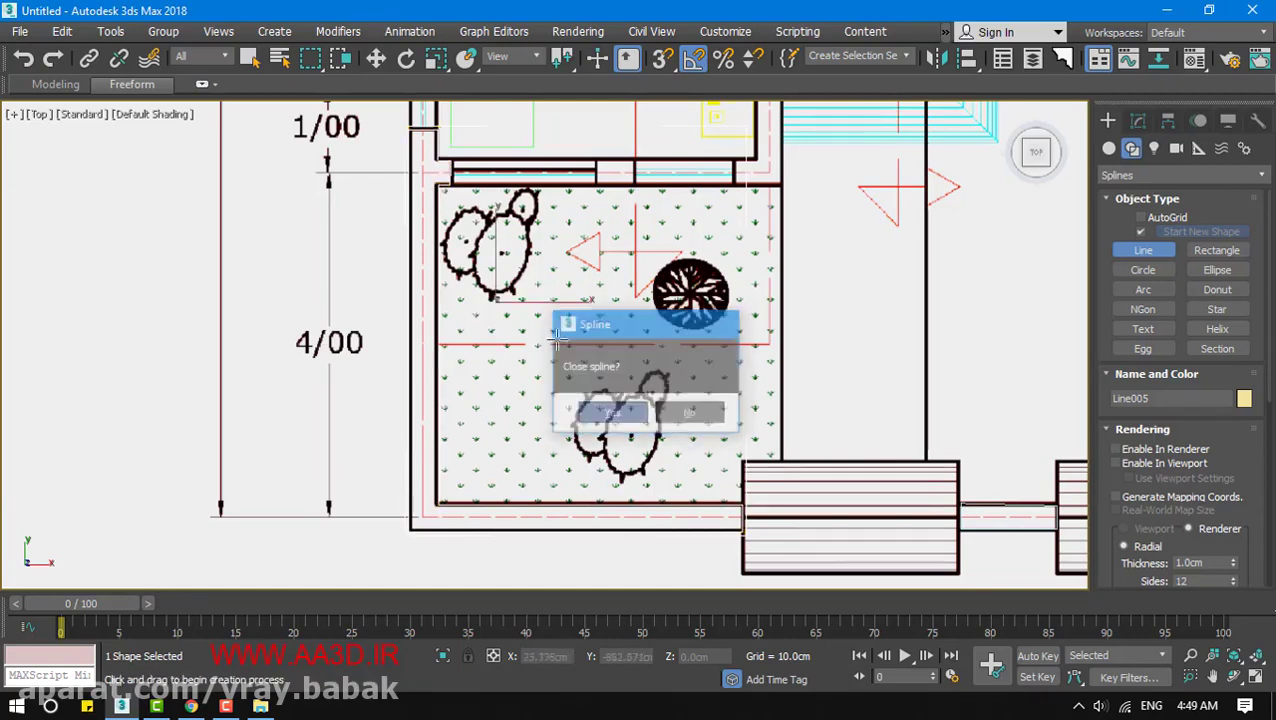
# Trace the short wall pier between the two garden-side windows as a closed four-sided spline
pyautogui.scroll(2, 540, 164)
pyautogui.moveTo(540, 164); pyautogui.dragTo(488, 229, button='middle')
pyautogui.click(566, 221)
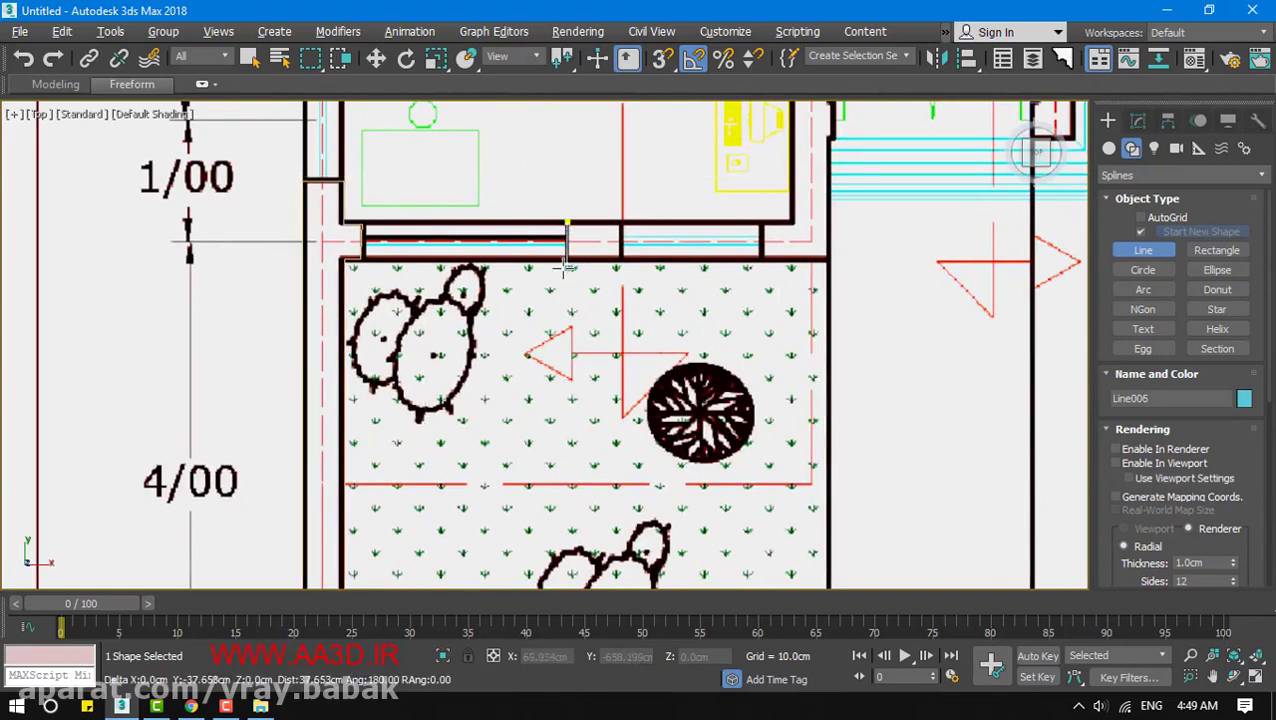
pyautogui.click(566, 260)
pyautogui.click(620, 260)
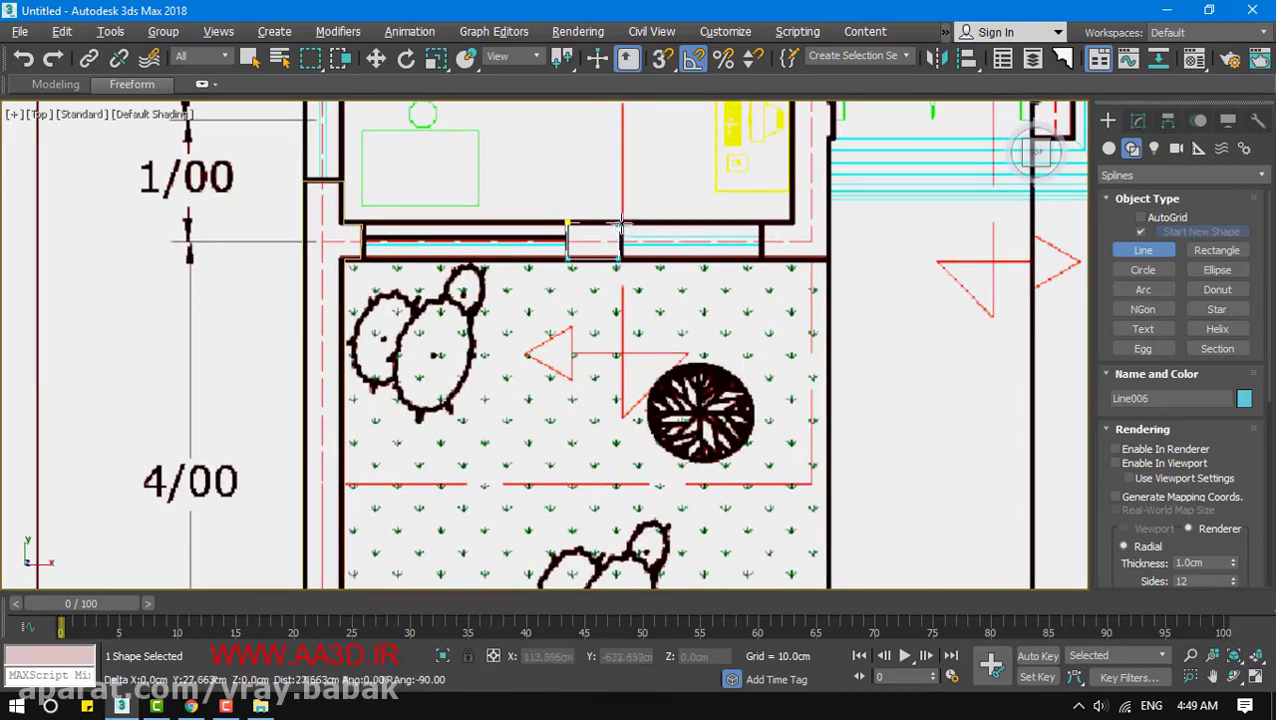
pyautogui.click(620, 221)
pyautogui.click(566, 221)
pyautogui.click(607, 413)
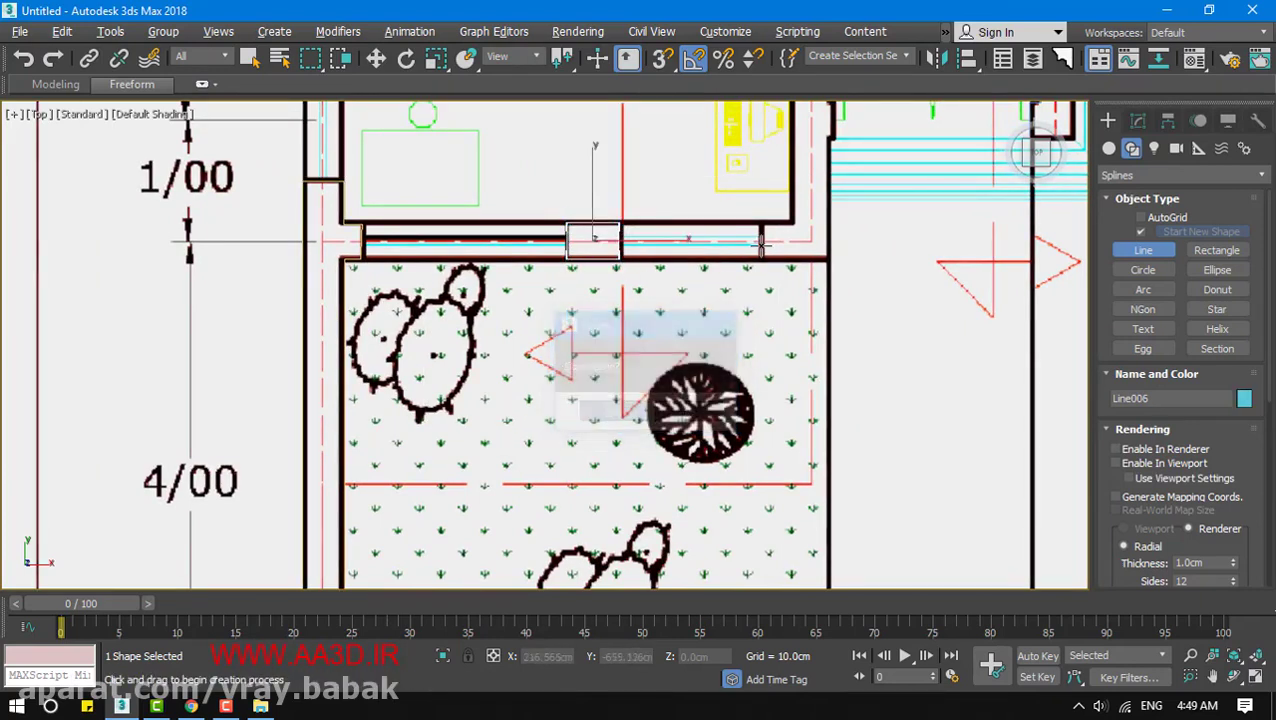
# Trace the wall beside the entrance from the second window's inner jamb up to its free end and down its outer face
pyautogui.click(762, 226)
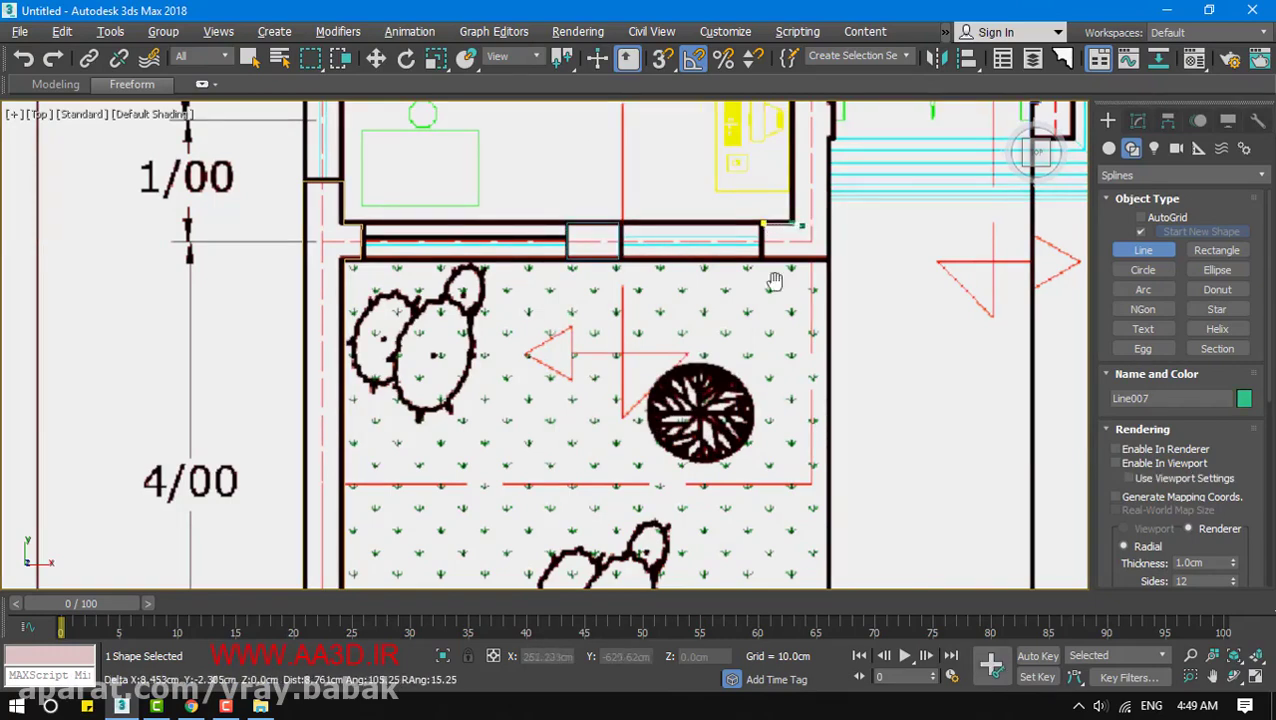
pyautogui.scroll(-4, 707, 379)
pyautogui.scroll(-1, 707, 379)
pyautogui.moveTo(707, 379); pyautogui.dragTo(695, 427, button='middle')
pyautogui.keyDown('shift'); pyautogui.click(690, 260); pyautogui.keyUp('shift')
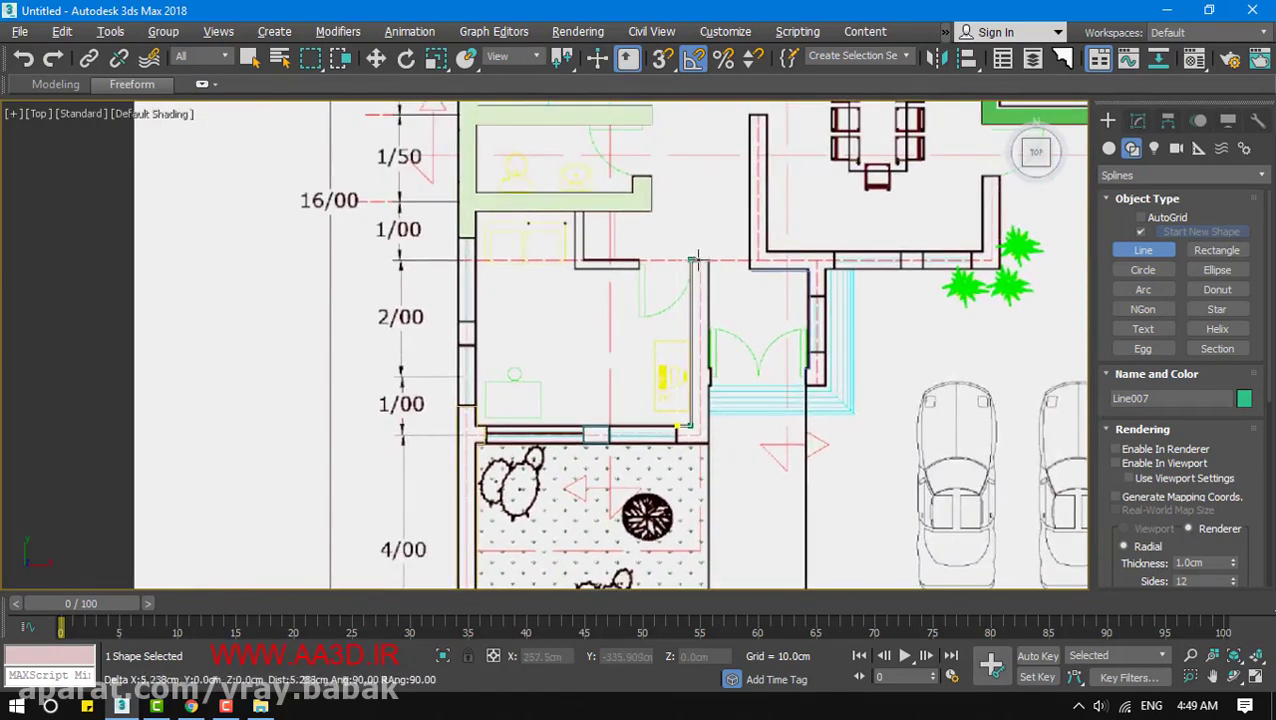
pyautogui.keyDown('shift'); pyautogui.click(710, 260); pyautogui.keyUp('shift')
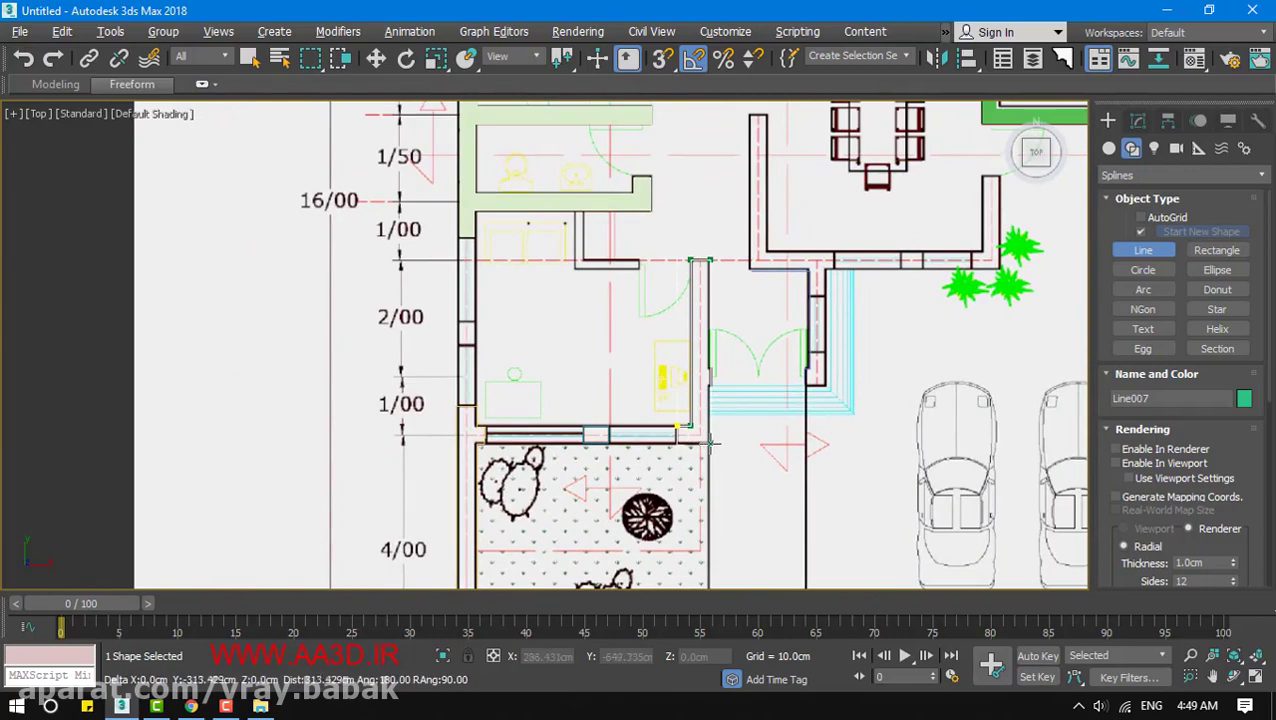
pyautogui.keyDown('shift'); pyautogui.click(709, 443); pyautogui.keyUp('shift')
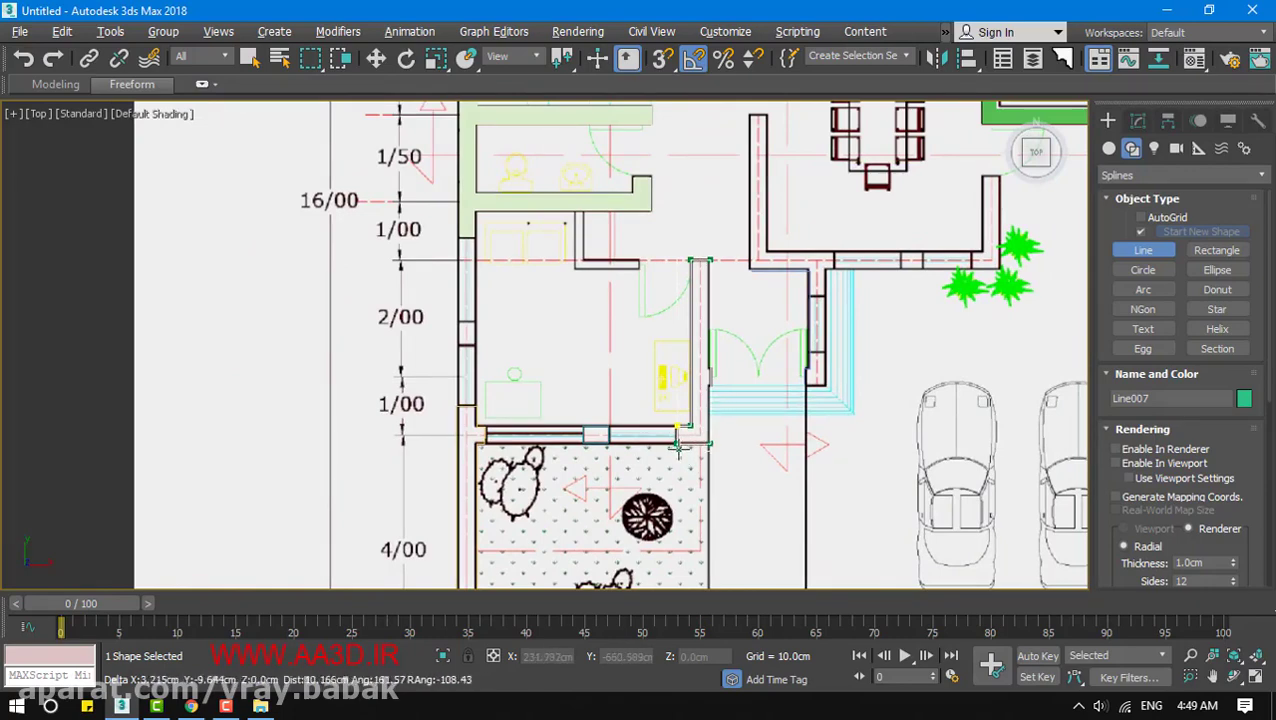
# Complete the entrance-side wall's outline along the second window's jamb, close the spline and finish the Line tool
pyautogui.scroll(6, 692, 452)
pyautogui.click(678, 390)
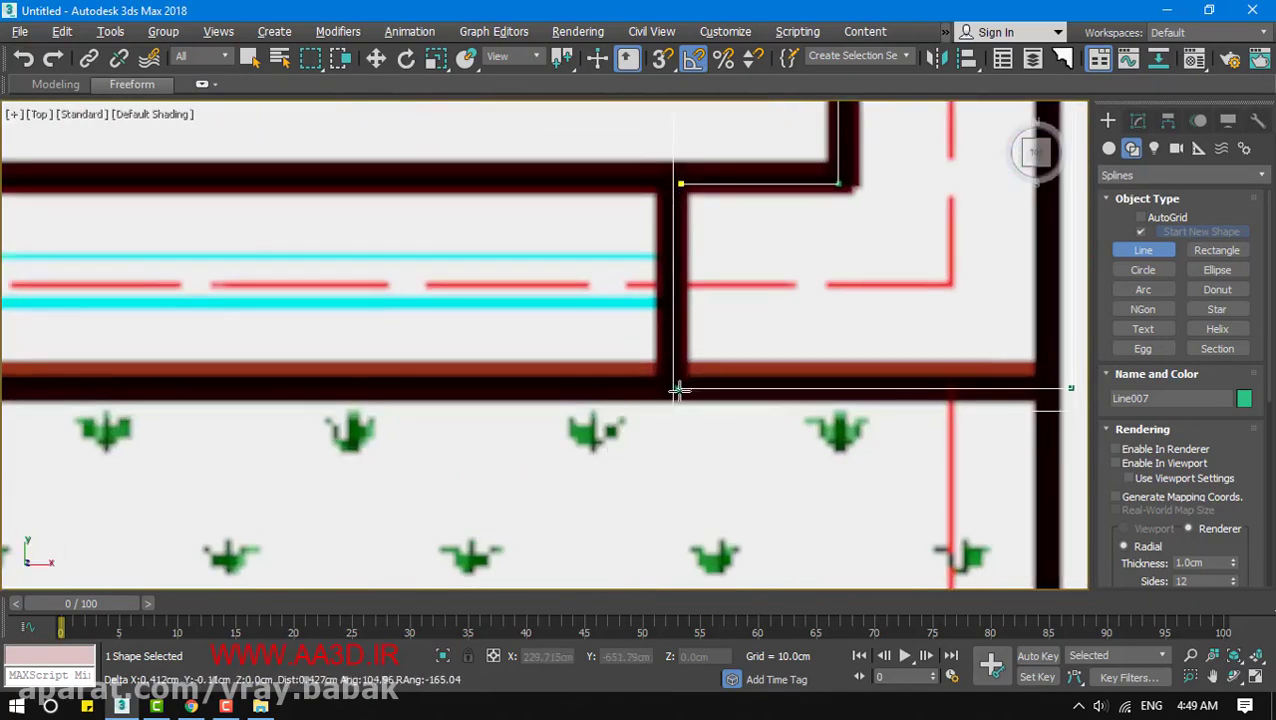
pyautogui.moveTo(550, 380); pyautogui.dragTo(510, 324, button='middle')
pyautogui.moveTo(612, 416); pyautogui.dragTo(564, 461, button='middle')
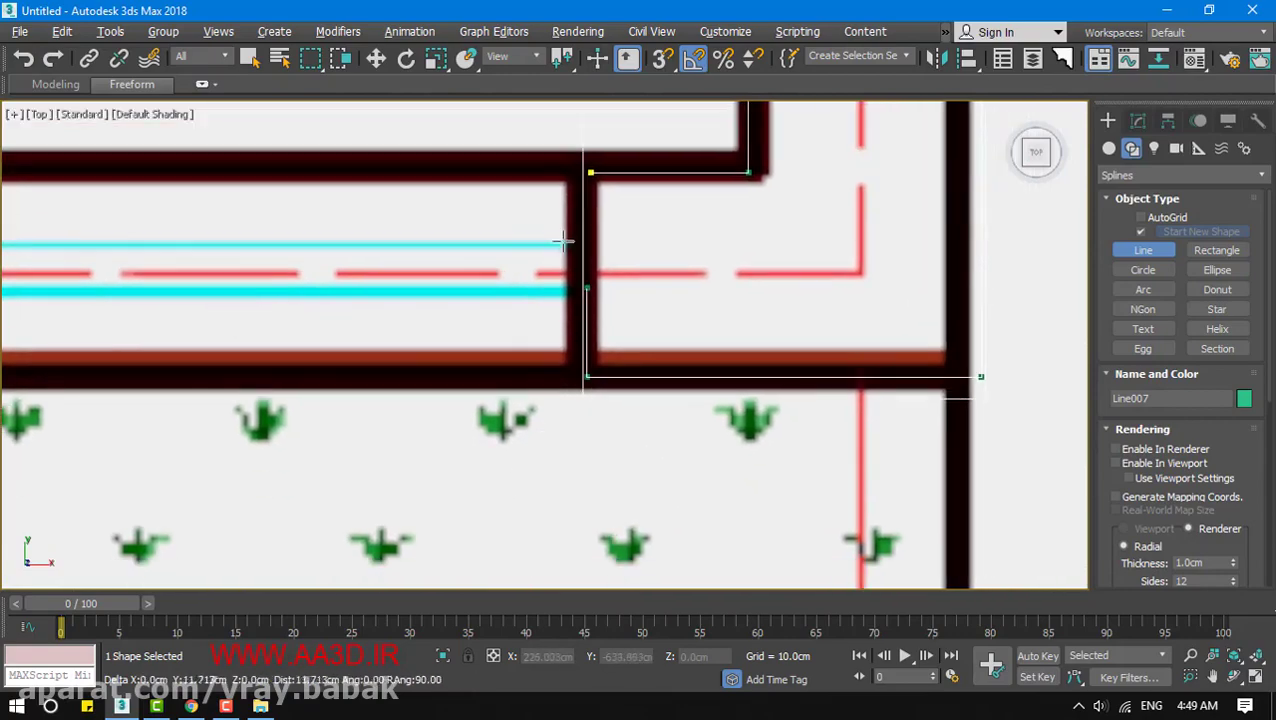
pyautogui.click(588, 172)
pyautogui.click(592, 412)
pyautogui.keyDown('alt'); pyautogui.moveTo(592, 412); pyautogui.dragTo(600, 370, button='middle'); pyautogui.keyUp('alt')
pyautogui.scroll(-2, 690, 443)
pyautogui.rightClick(741, 433)
# Deselect the spline and examine the traced wall outlines in an angled wireframe view
pyautogui.moveTo(741, 433)
pyautogui.keyDown('alt'); pyautogui.mouseDown(button='middle')
pyautogui.moveTo(646, 447)
pyautogui.moveTo(681, 393)
pyautogui.mouseUp(button='middle'); pyautogui.keyUp('alt')
pyautogui.scroll(-2, 641, 510)
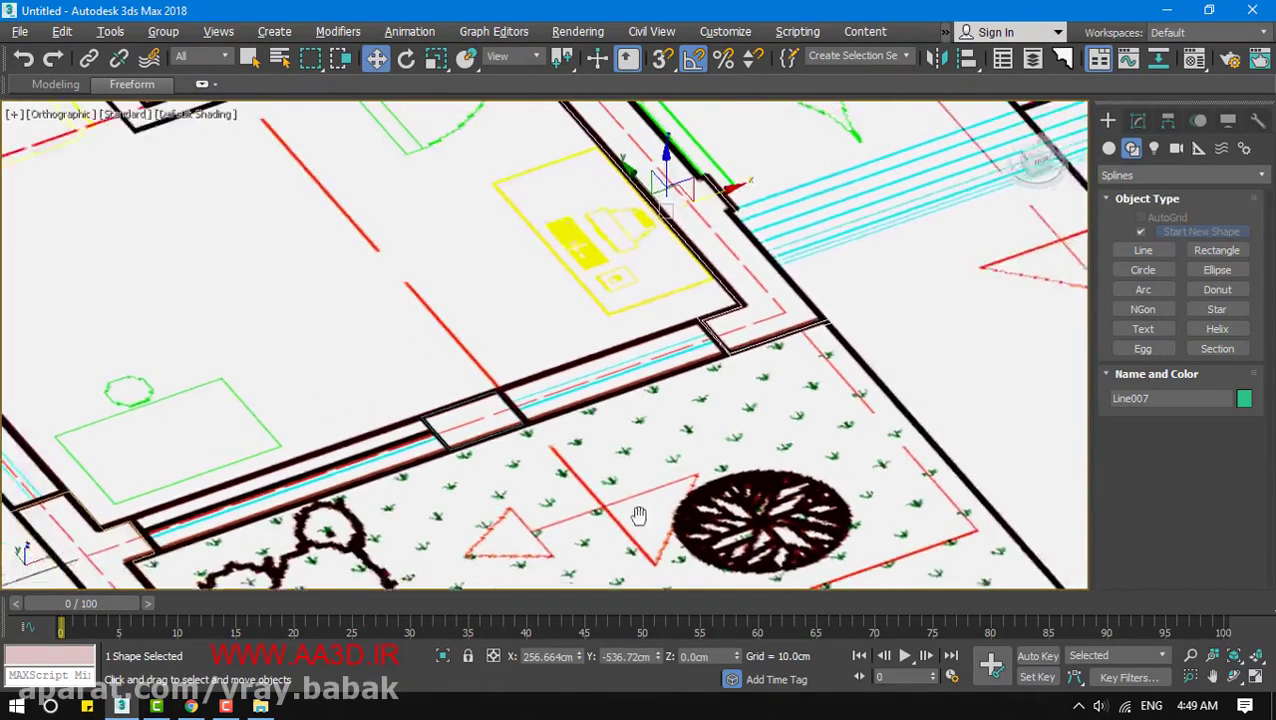
pyautogui.moveTo(641, 510); pyautogui.dragTo(636, 550, button='middle')
pyautogui.press('F3')
pyautogui.click(659, 532)
pyautogui.scroll(-5, 592, 418)
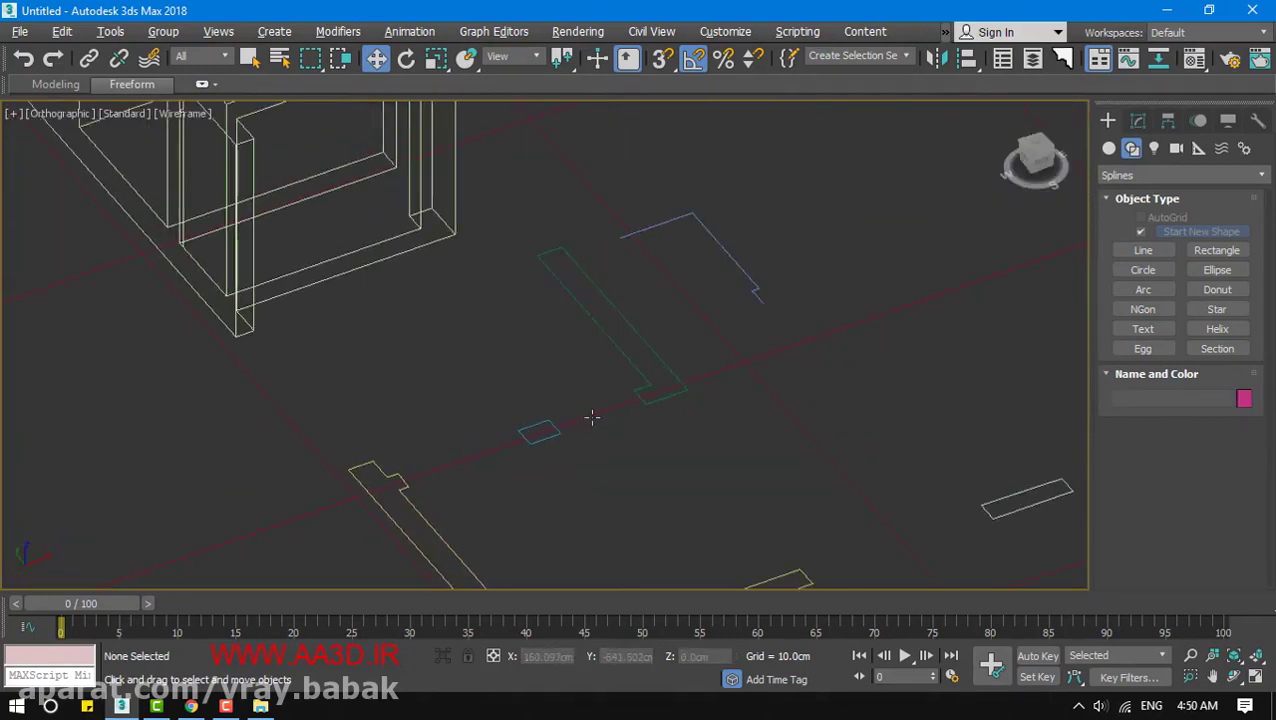
# Reduce the floor plan plane to one length and one width segment, and show the scene shaded with edged faces
pyautogui.click(592, 418)
pyautogui.scroll(-10, 634, 435)
pyautogui.click(1138, 120)
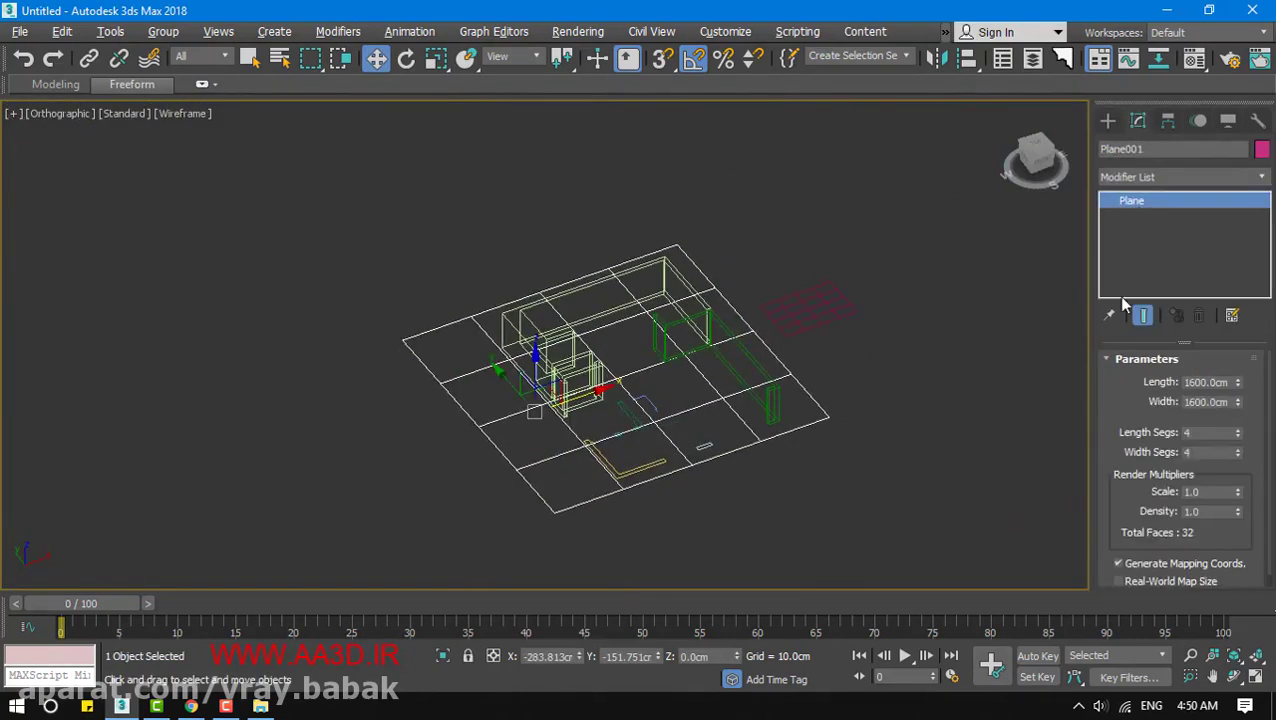
pyautogui.rightClick(1238, 434)
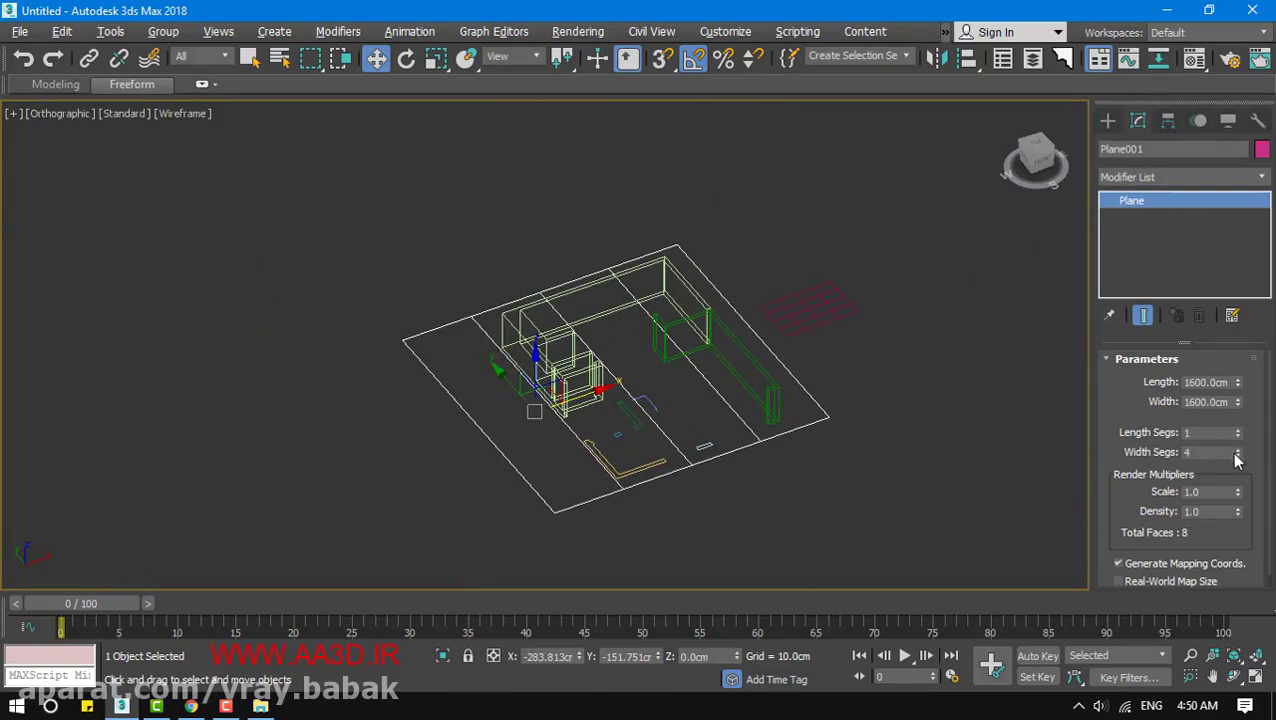
pyautogui.rightClick(1238, 453)
pyautogui.press('F3')
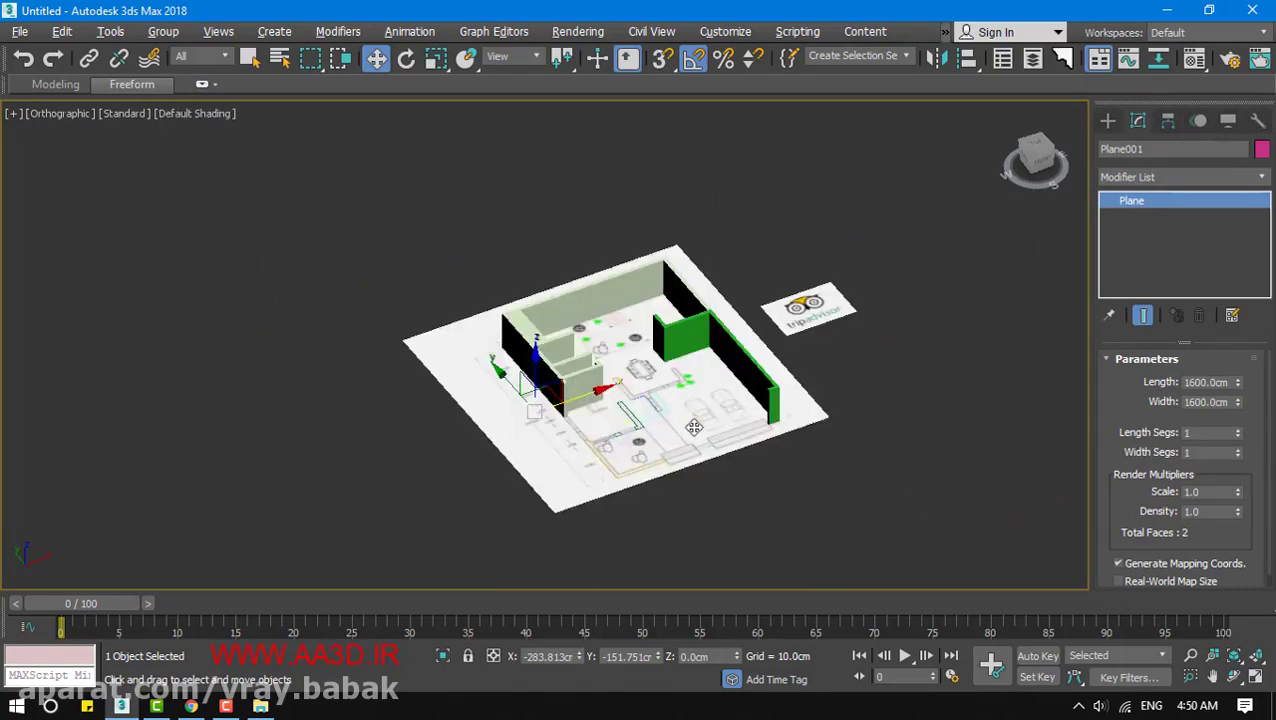
pyautogui.press('F4')
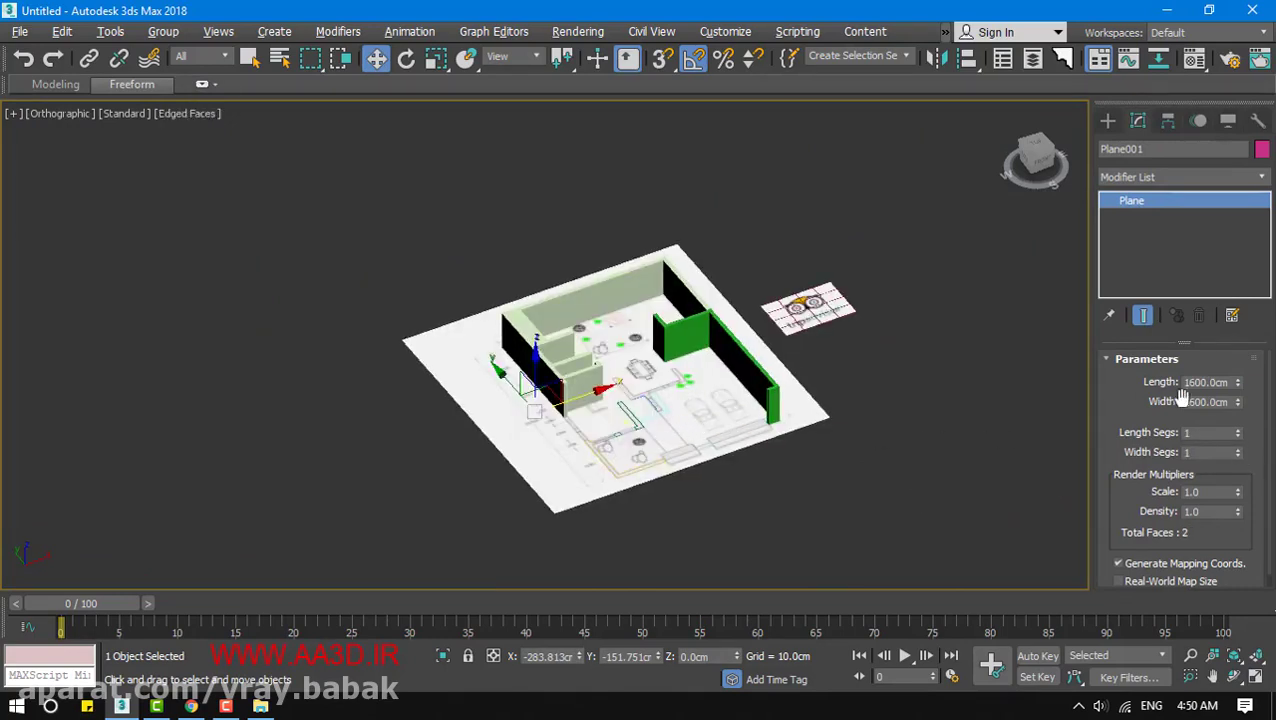
# Set the floor plan plane's length and width segments to 4 and deselect it
pyautogui.doubleClick(1200, 433)
pyautogui.write('4')
pyautogui.press('Tab')
pyautogui.write('4')
pyautogui.click(866, 495)
pyautogui.moveTo(709, 433); pyautogui.dragTo(748, 452, button='middle')
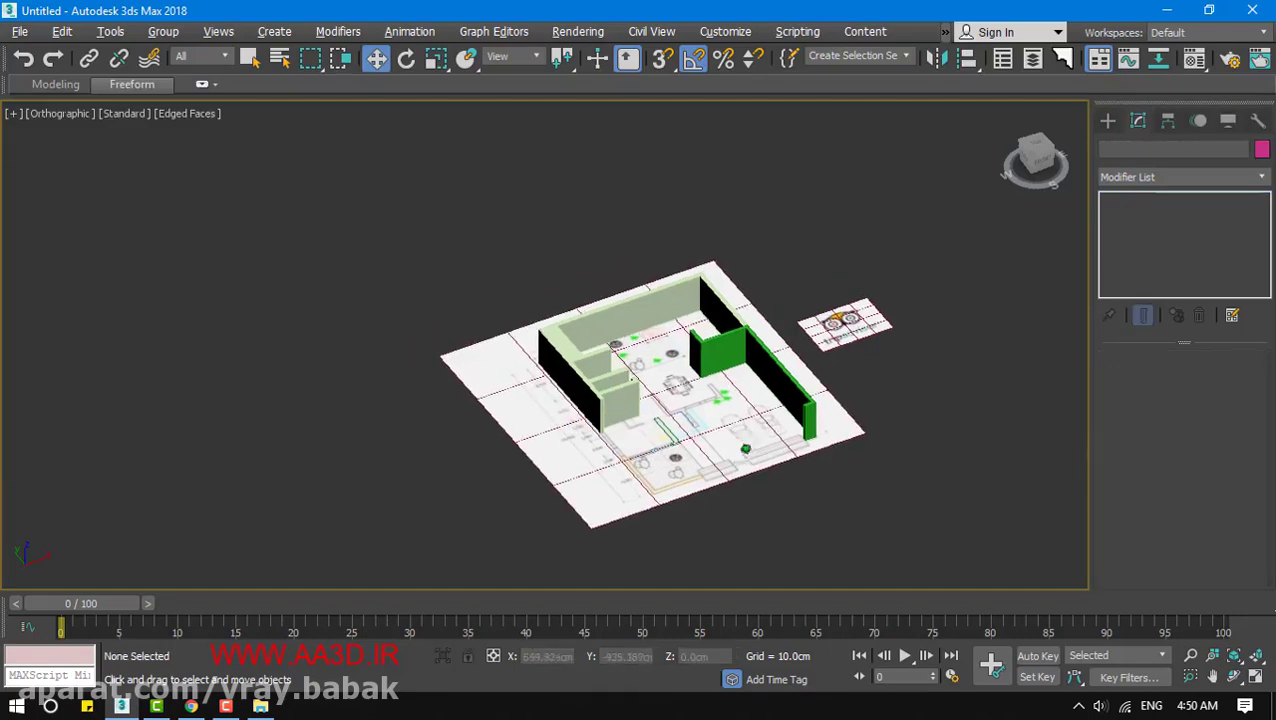
# Reselect the floor plan plane and set its length and width segments to 1
pyautogui.scroll(4, 752, 452)
pyautogui.click(750, 417)
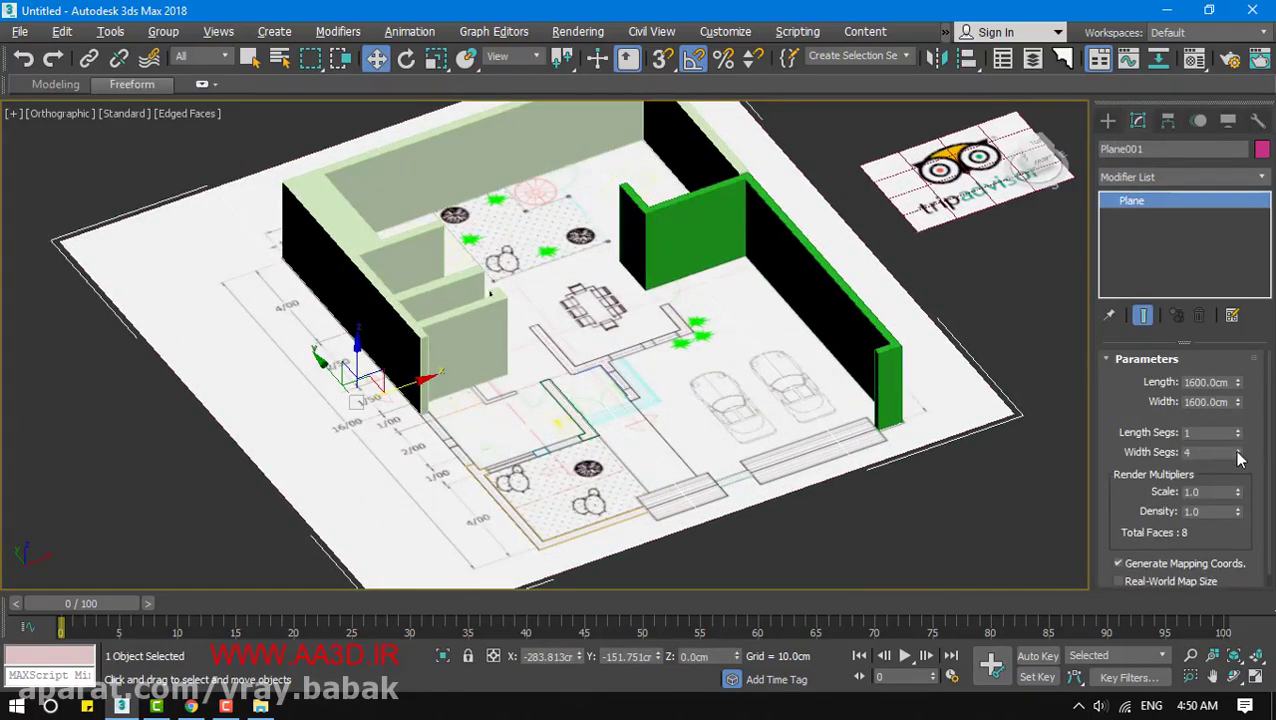
pyautogui.scroll(3, 727, 385)
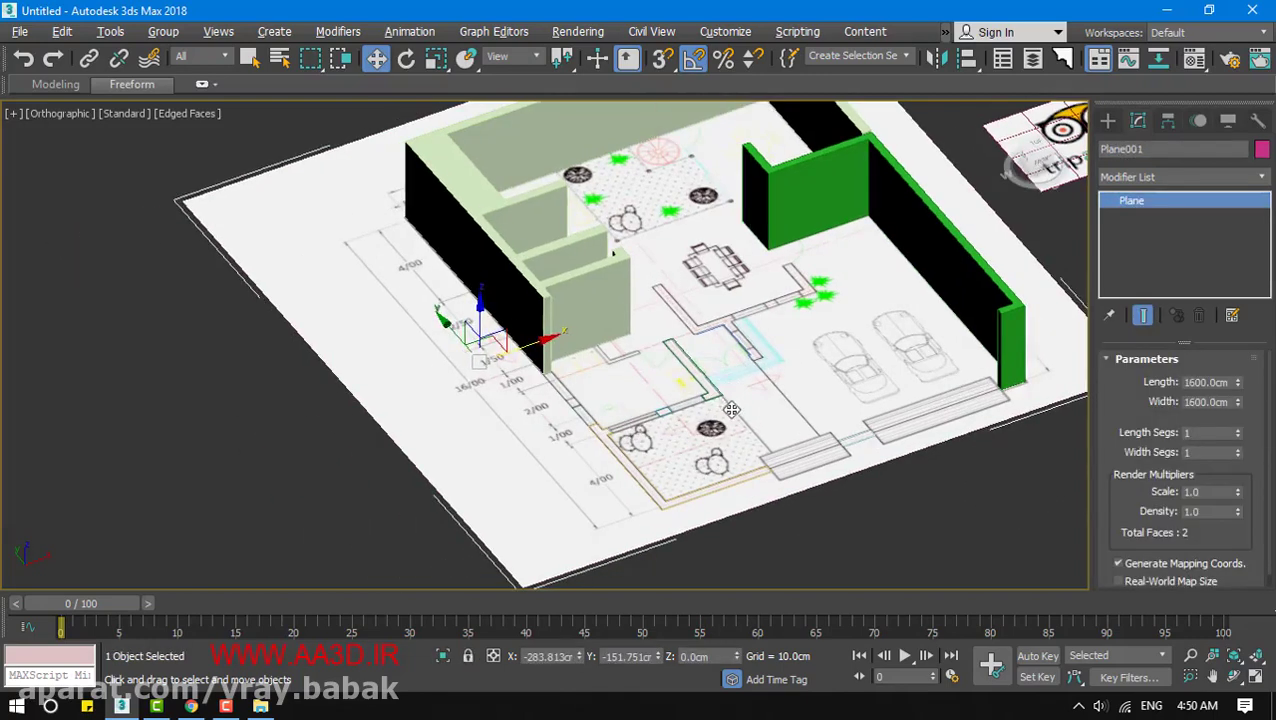
# Select the L-shaped corner wall outline in wireframe view and widen the command panel to two columns
pyautogui.press('F3')
pyautogui.click(797, 574)
pyautogui.click(650, 486)
pyautogui.scroll(4, 672, 434)
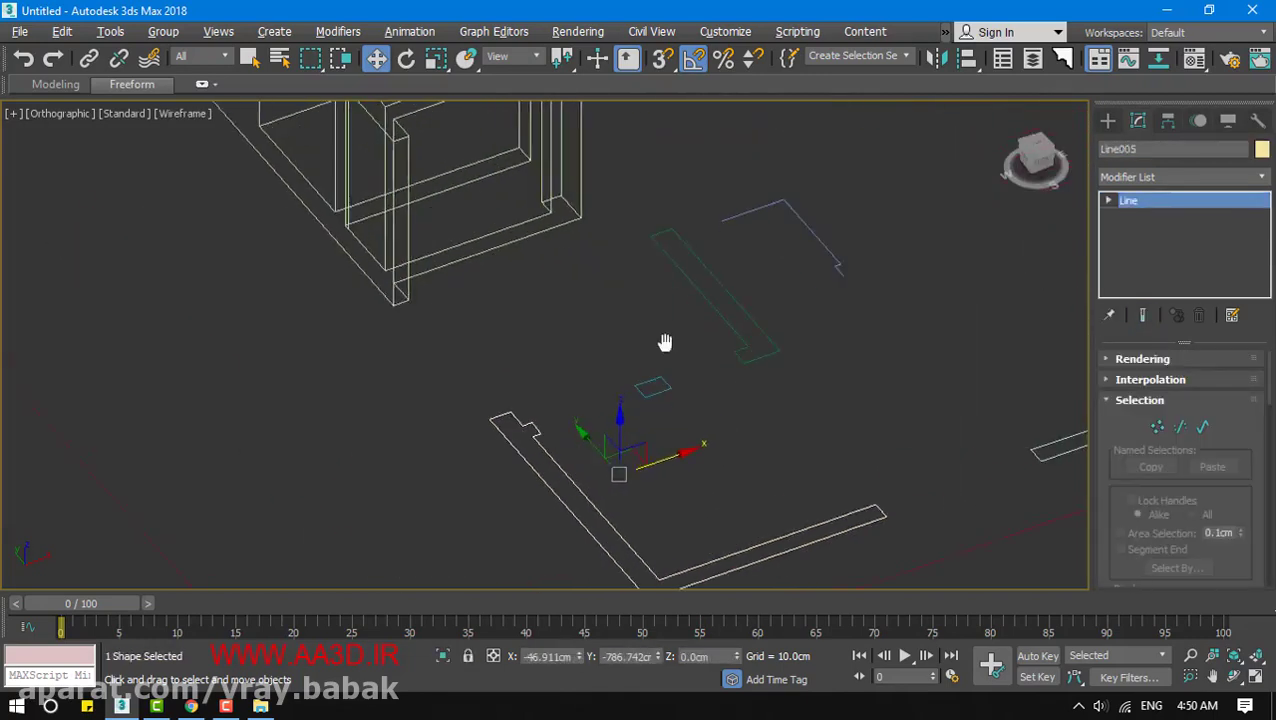
pyautogui.moveTo(664, 344); pyautogui.dragTo(649, 233, button='middle')
pyautogui.rightClick(586, 407)
pyautogui.moveTo(719, 610)
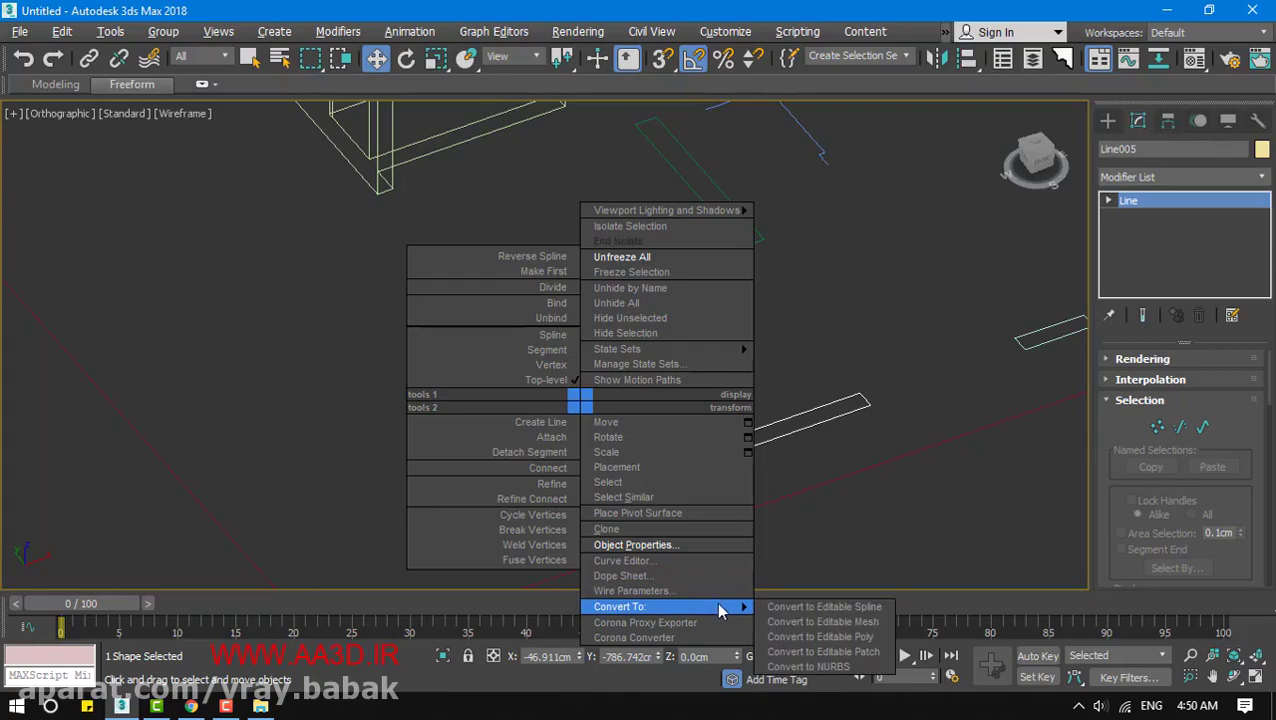
pyautogui.click(1224, 424)
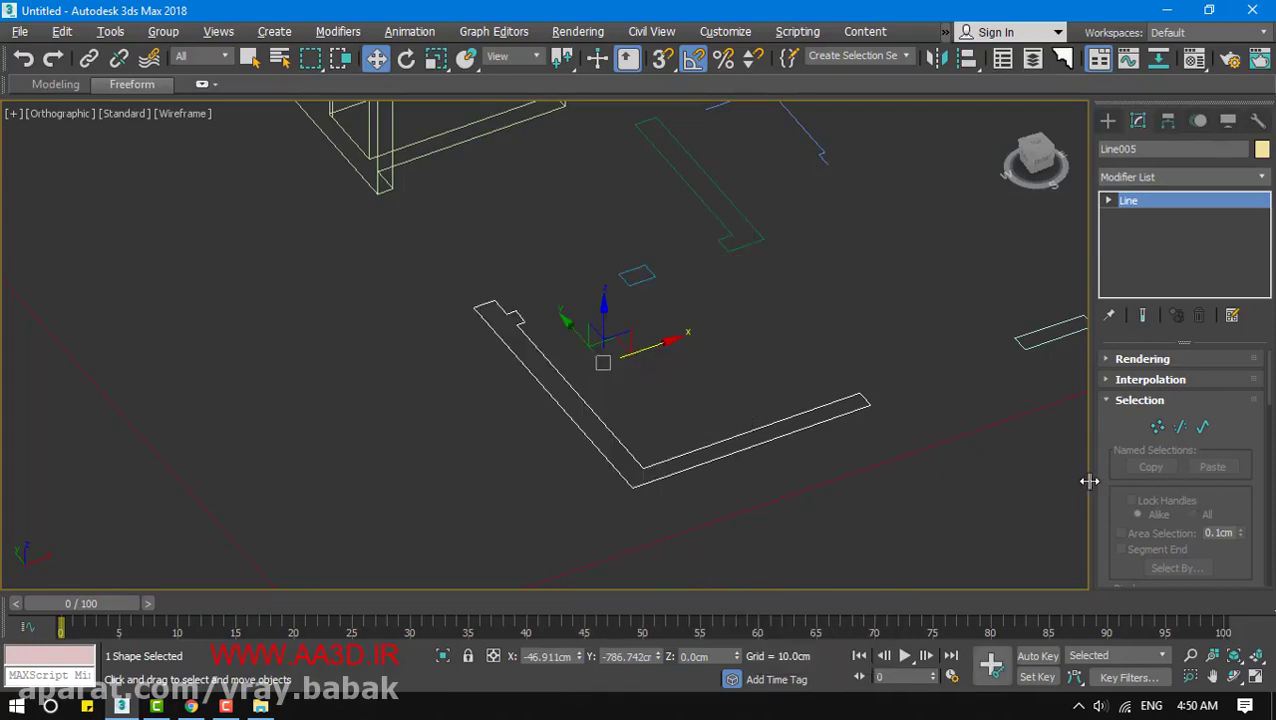
pyautogui.moveTo(1089, 481); pyautogui.dragTo(900, 479)
# Attach the other newly traced wall outlines, including the window pier and entrance walls, to the L-shaped outline
pyautogui.click(1140, 547)
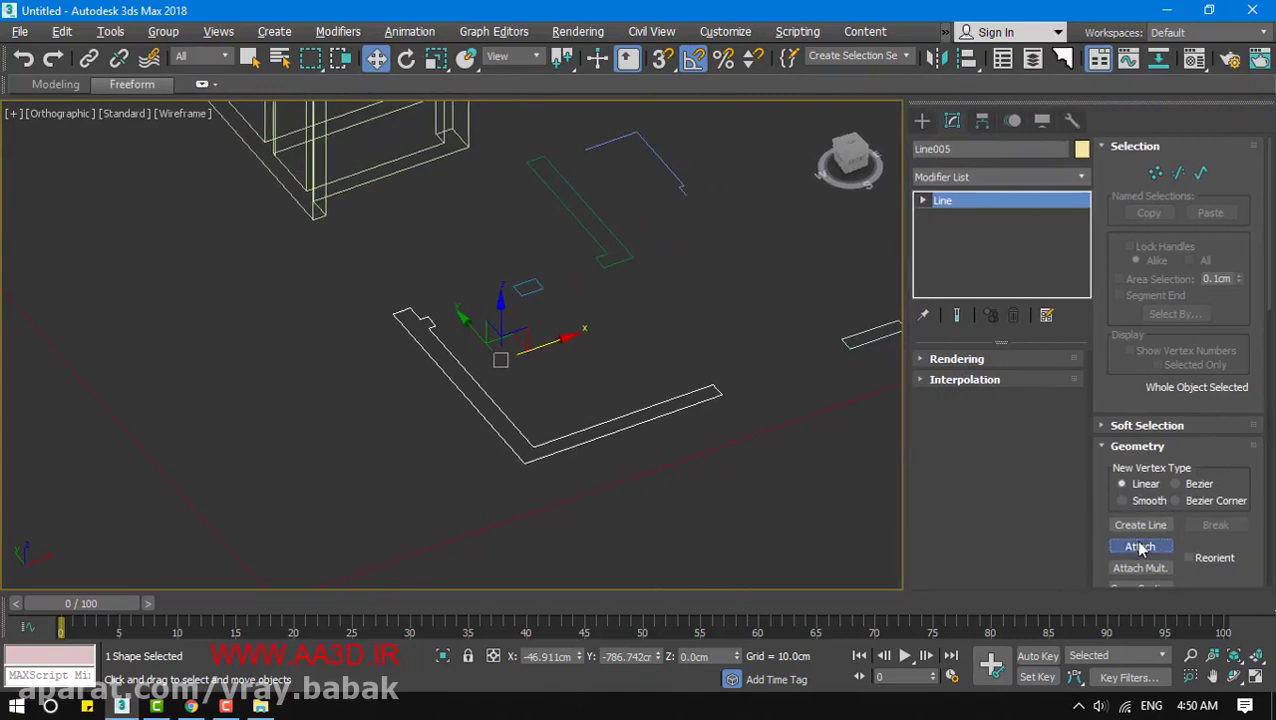
pyautogui.click(615, 262)
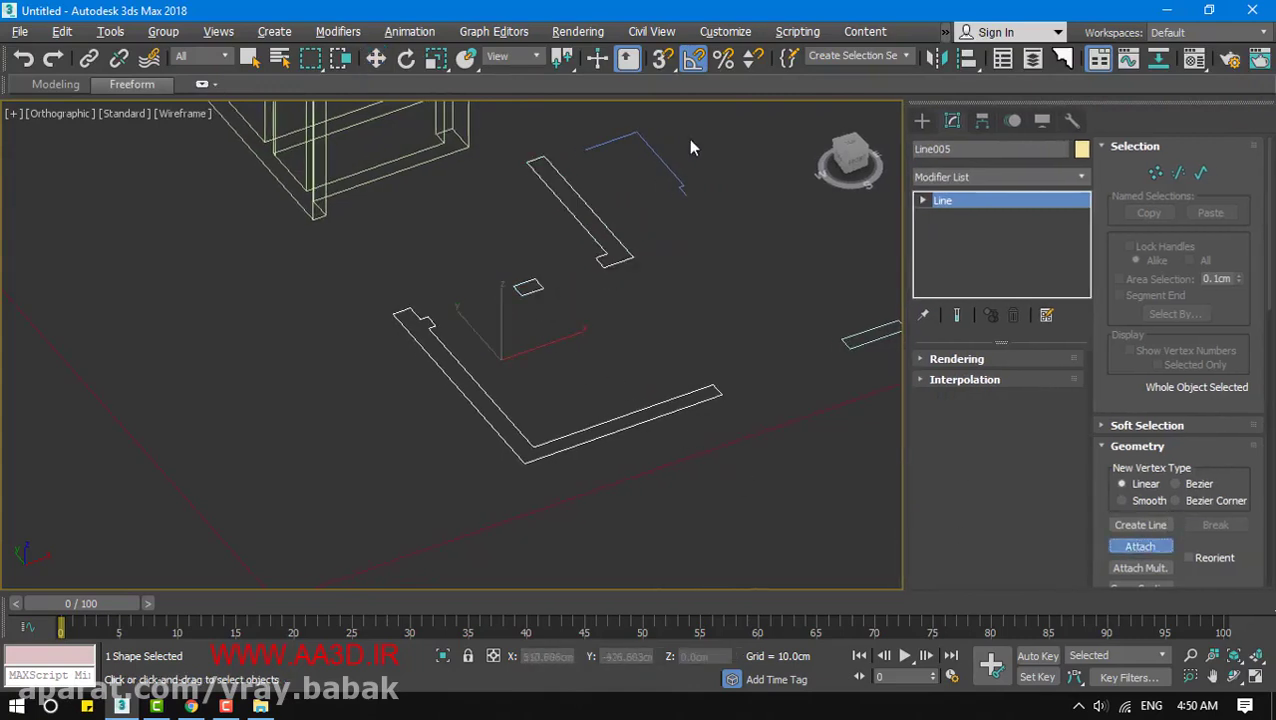
pyautogui.click(672, 175)
pyautogui.rightClick(855, 326)
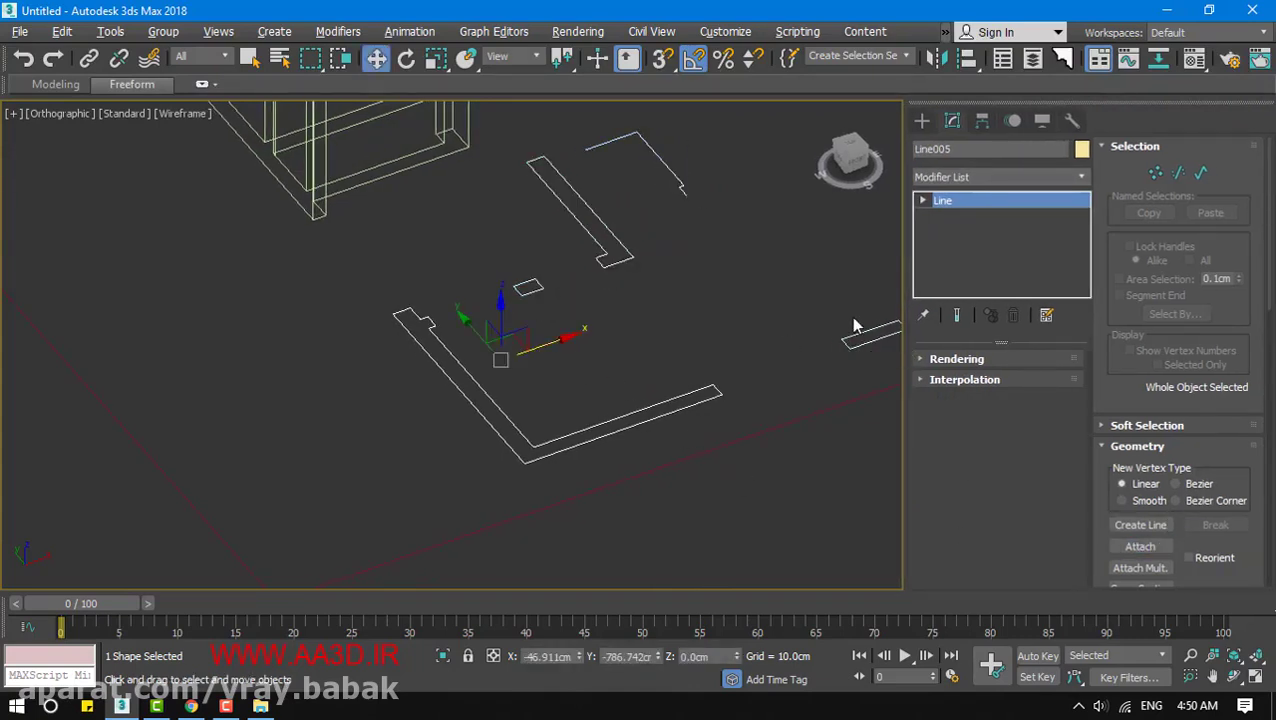
# Apply an Extrude modifier of 300 cm to the attached wall outlines
pyautogui.click(987, 178)
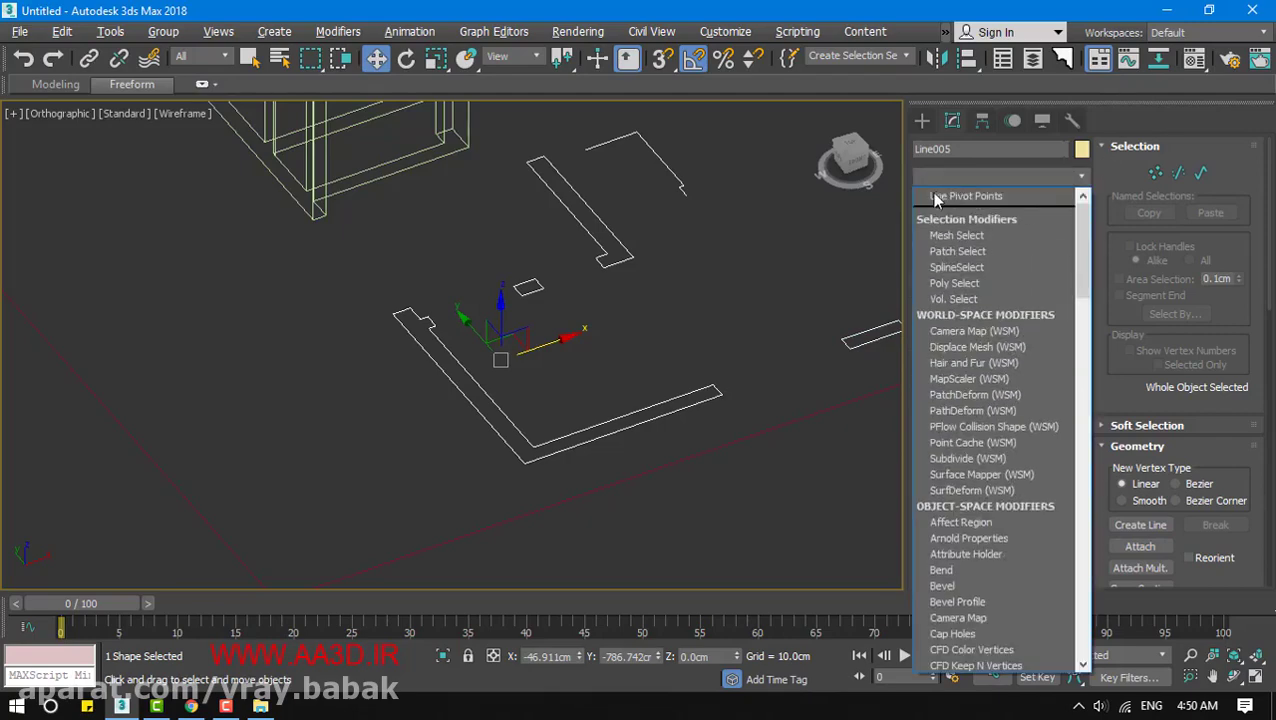
pyautogui.press('e')
pyautogui.click(968, 200)
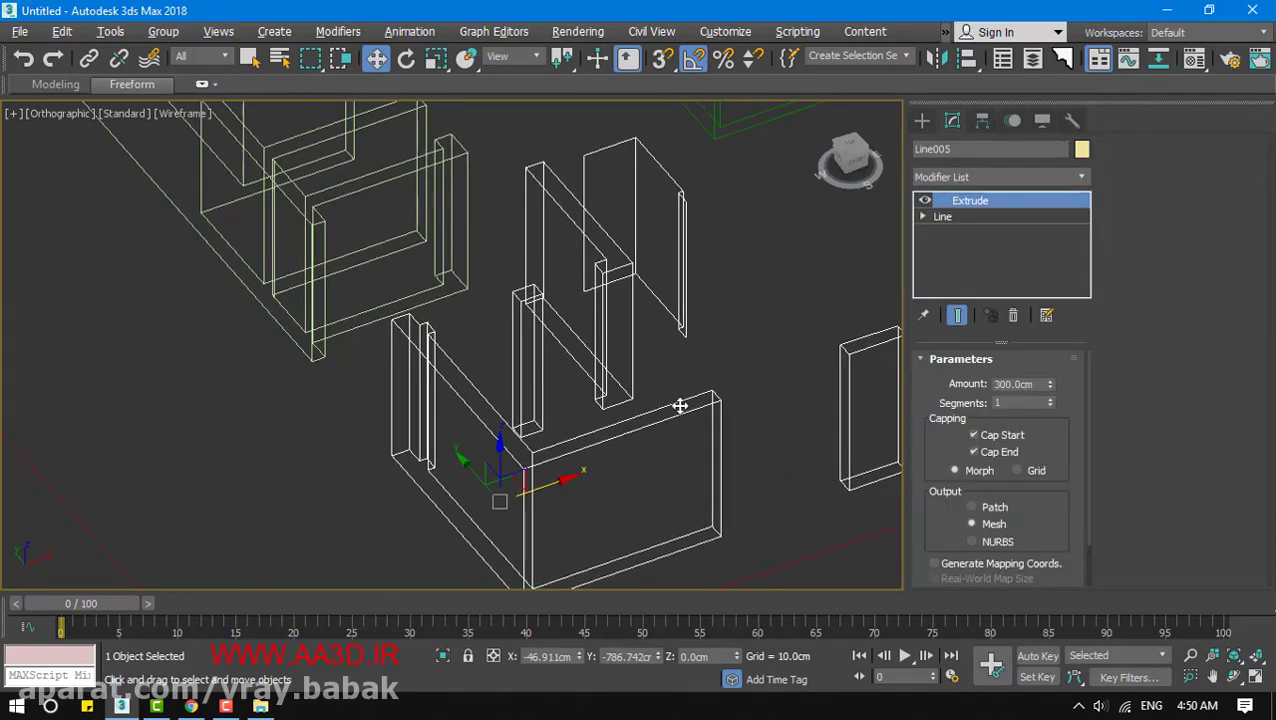
# Examine the extruded walls around the entrance in shaded view, checking them against the floor plan
pyautogui.press('F3')
pyautogui.moveTo(679, 406)
pyautogui.keyDown('alt'); pyautogui.mouseDown(button='middle')
pyautogui.moveTo(641, 350)
pyautogui.moveTo(600, 380)
pyautogui.moveTo(573, 374)
pyautogui.moveTo(629, 454)
pyautogui.moveTo(633, 554)
pyautogui.mouseUp(button='middle'); pyautogui.keyUp('alt')
pyautogui.scroll(3, 808, 335)
pyautogui.moveTo(549, 355); pyautogui.dragTo(561, 362)
pyautogui.hotkey('ctrl', 'z')
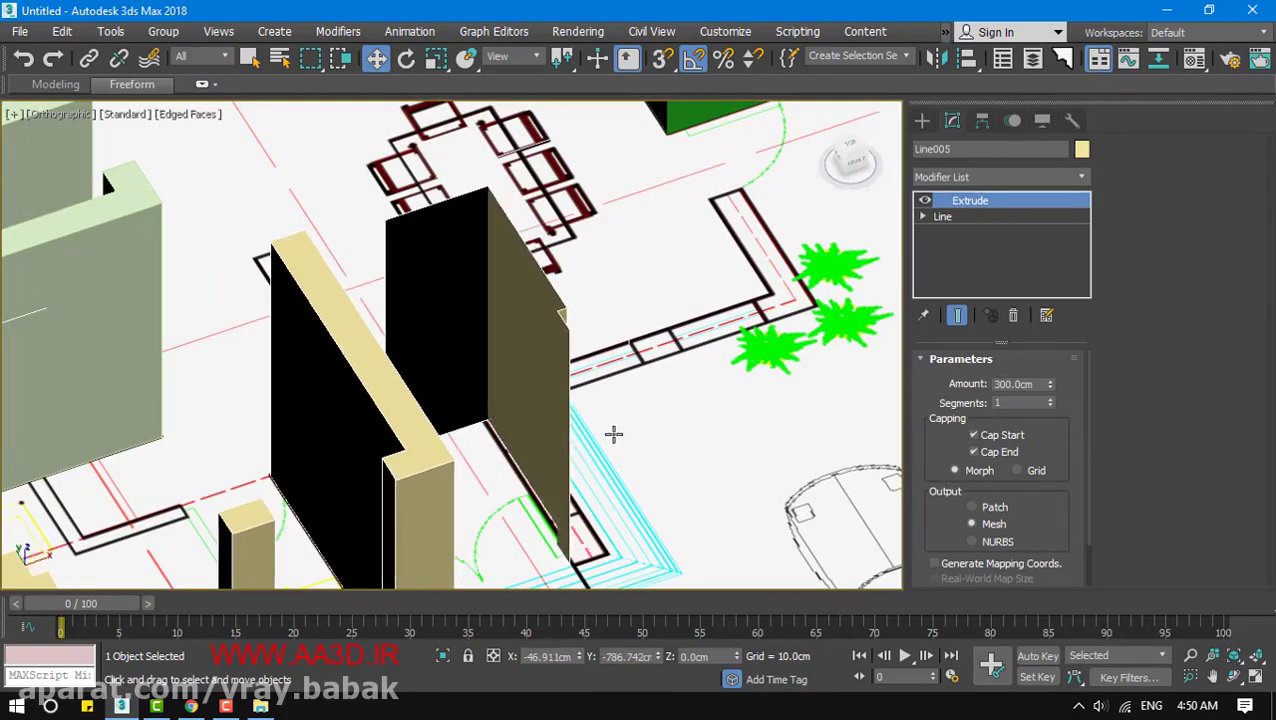
pyautogui.keyDown('alt'); pyautogui.moveTo(612, 433); pyautogui.dragTo(503, 441, button='middle'); pyautogui.keyUp('alt')
pyautogui.moveTo(632, 542); pyautogui.dragTo(384, 340, button='middle')
pyautogui.scroll(2, 655, 359)
pyautogui.moveTo(655, 359); pyautogui.dragTo(619, 241, button='middle')
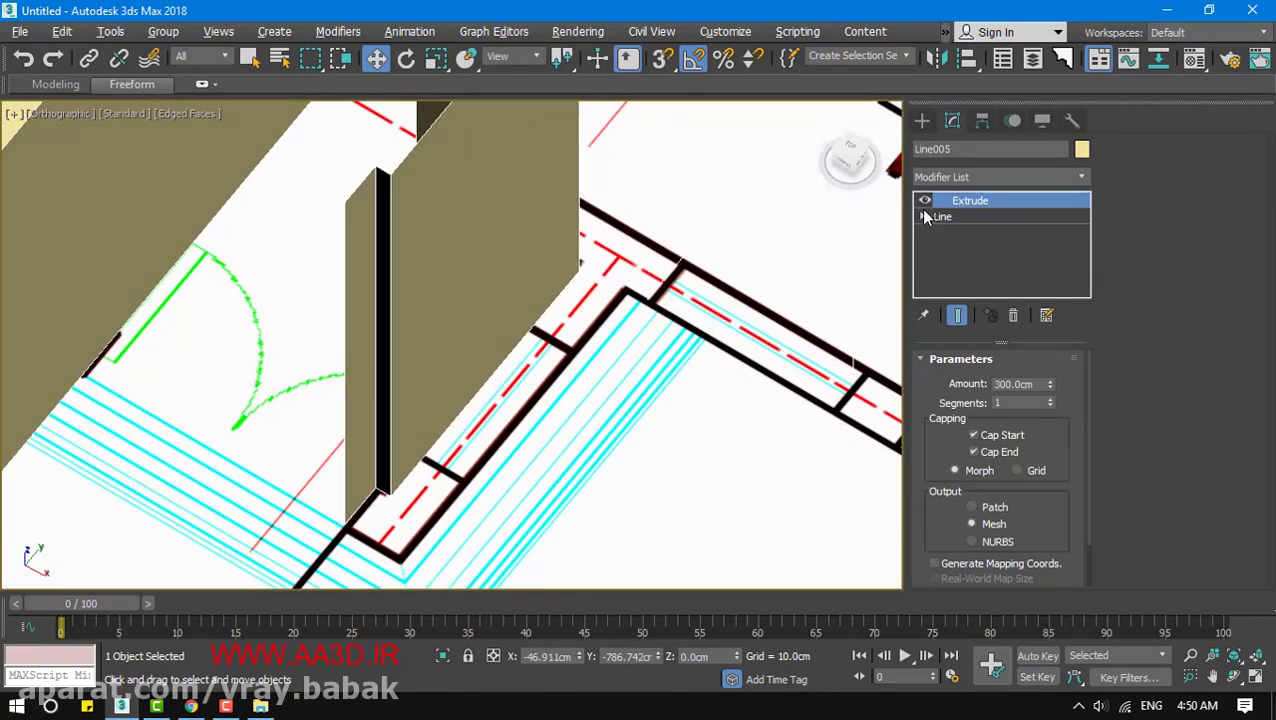
# Select the open entrance wall spline at spline level and outline it to the wall thickness
pyautogui.click(924, 217)
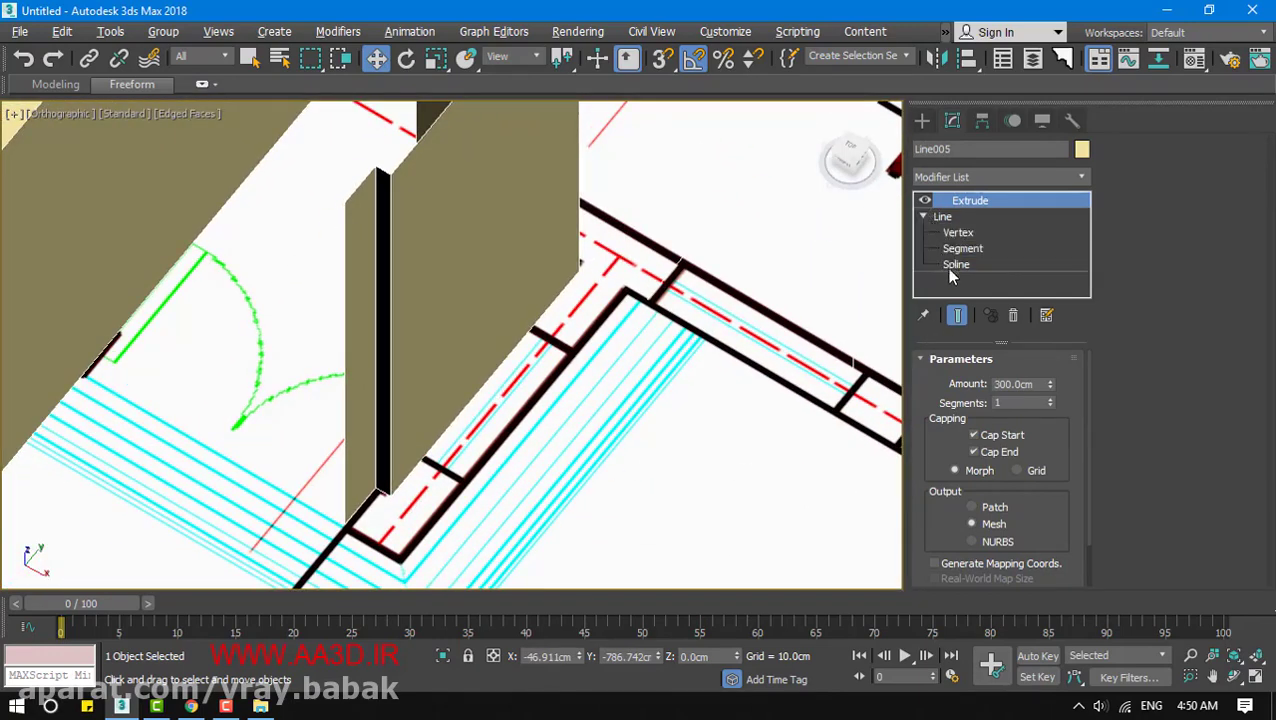
pyautogui.click(956, 264)
pyautogui.click(462, 434)
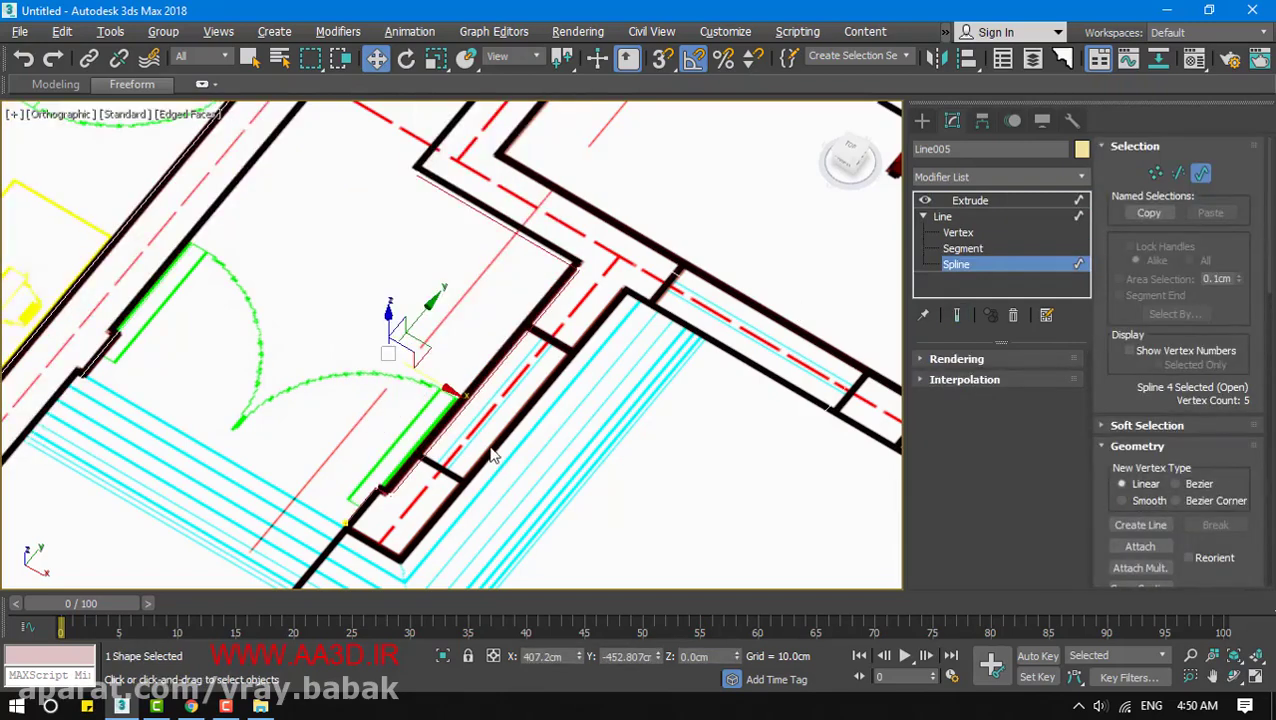
pyautogui.press('F3')
pyautogui.keyDown('alt'); pyautogui.moveTo(488, 442); pyautogui.dragTo(677, 423, button='middle'); pyautogui.keyUp('alt')
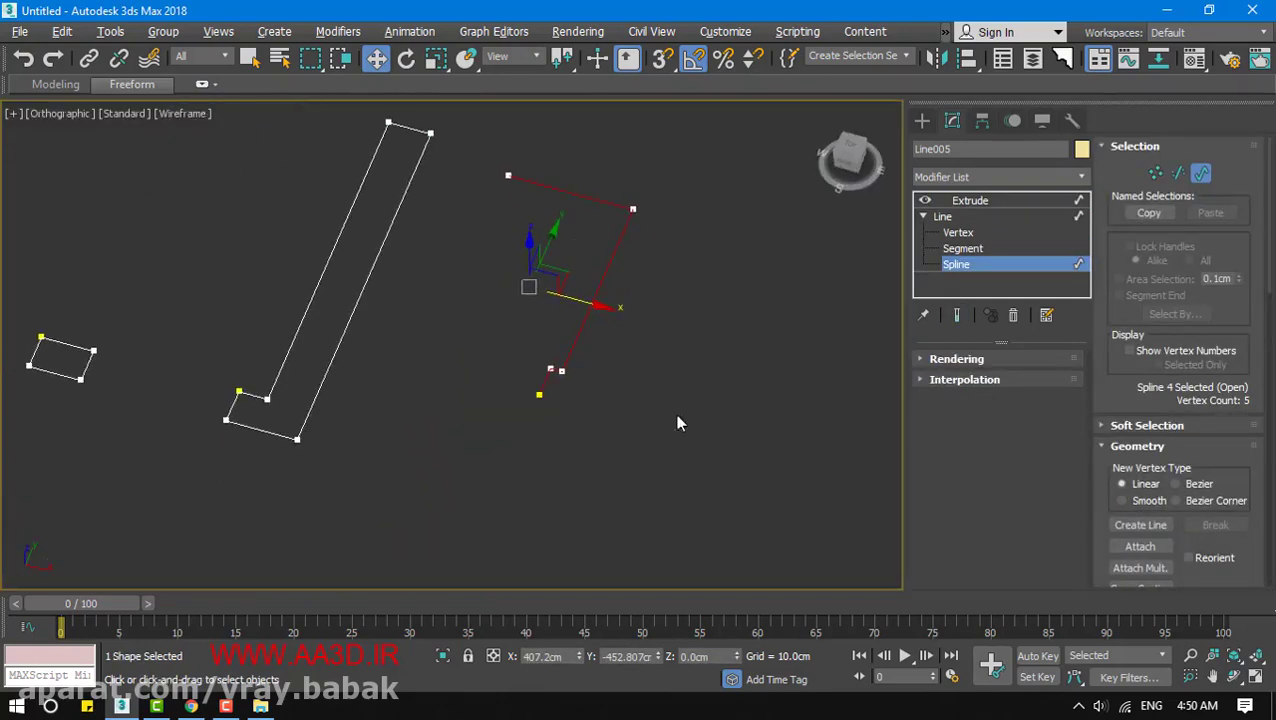
pyautogui.moveTo(1205, 577); pyautogui.dragTo(1173, 229)
pyautogui.moveTo(755, 447); pyautogui.dragTo(629, 370, button='middle')
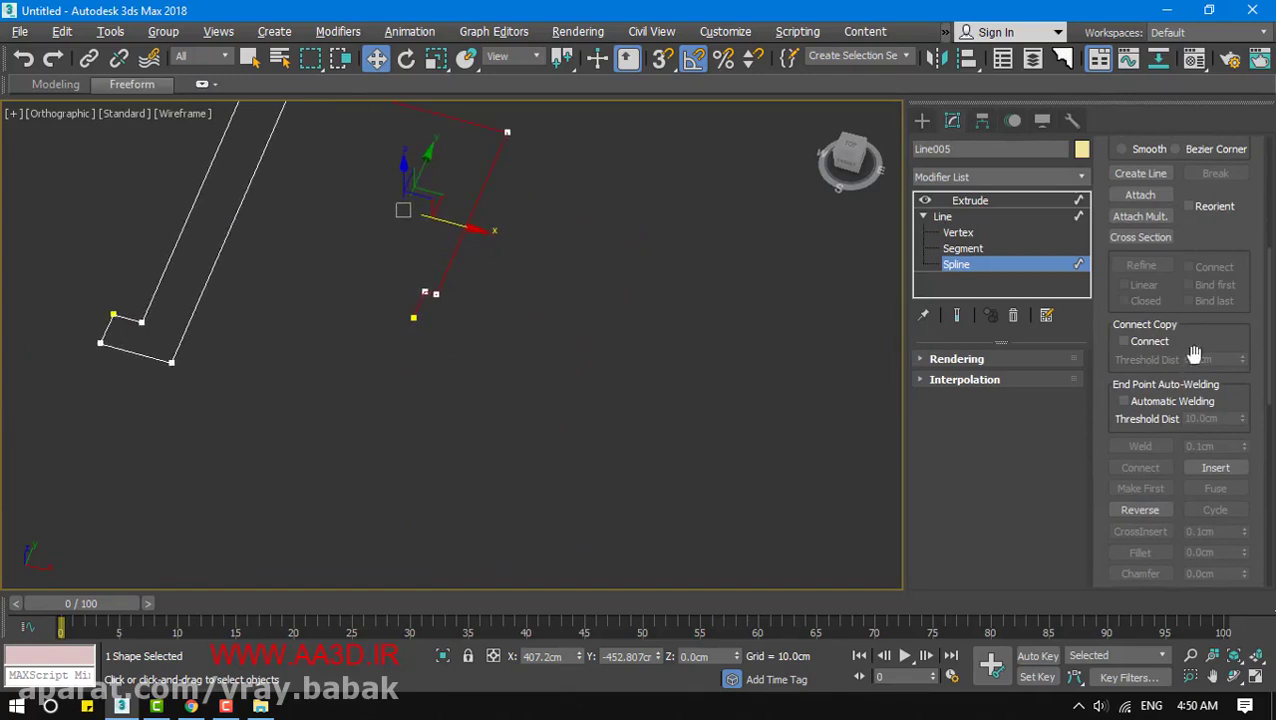
pyautogui.moveTo(1219, 351); pyautogui.dragTo(1213, 151)
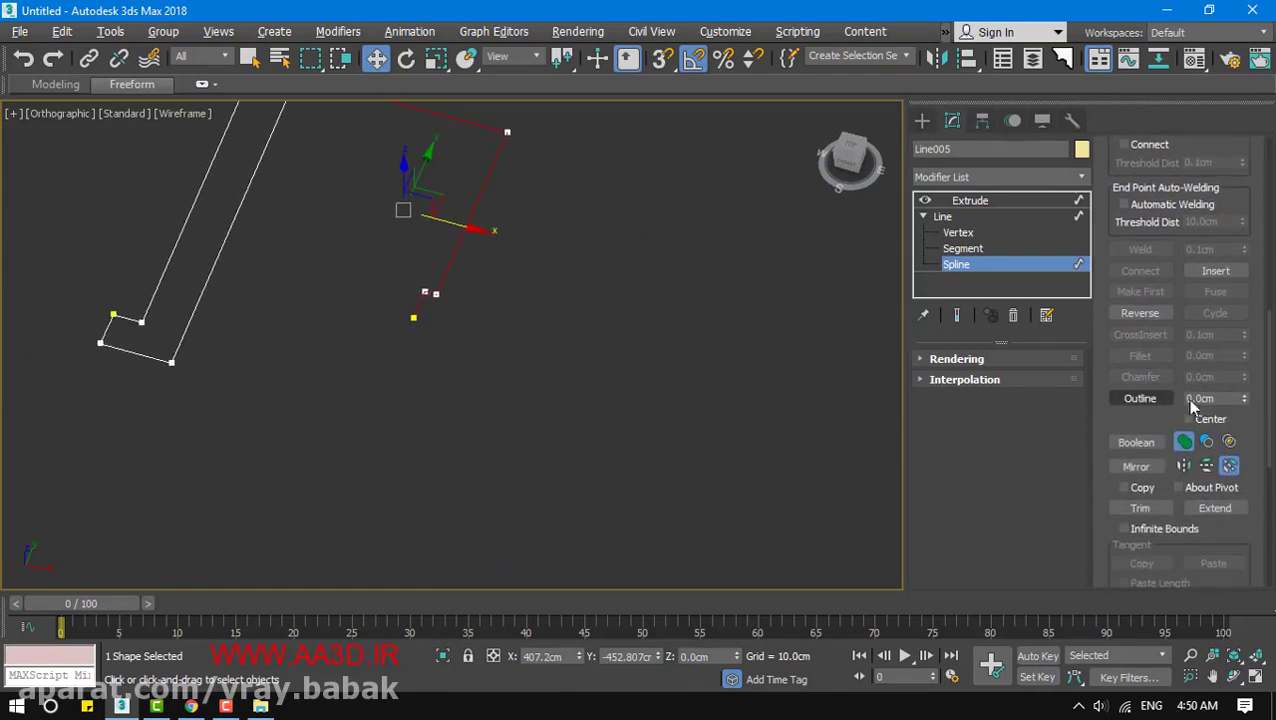
pyautogui.moveTo(1246, 399); pyautogui.dragTo(1250, 418)
# Delete the extra inner vertex at the free end of the outlined entrance wall
pyautogui.press('F3')
pyautogui.click(960, 247)
pyautogui.scroll(4, 525, 345)
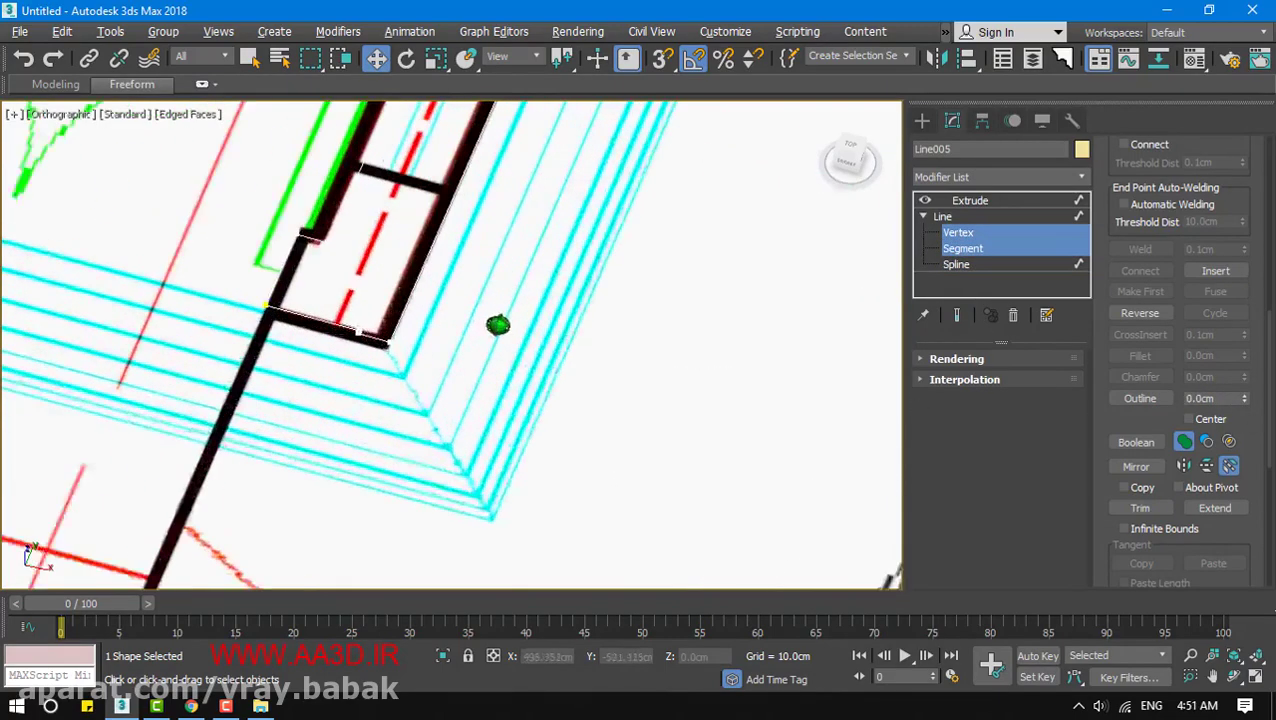
pyautogui.press('F3')
pyautogui.scroll(8, 538, 385)
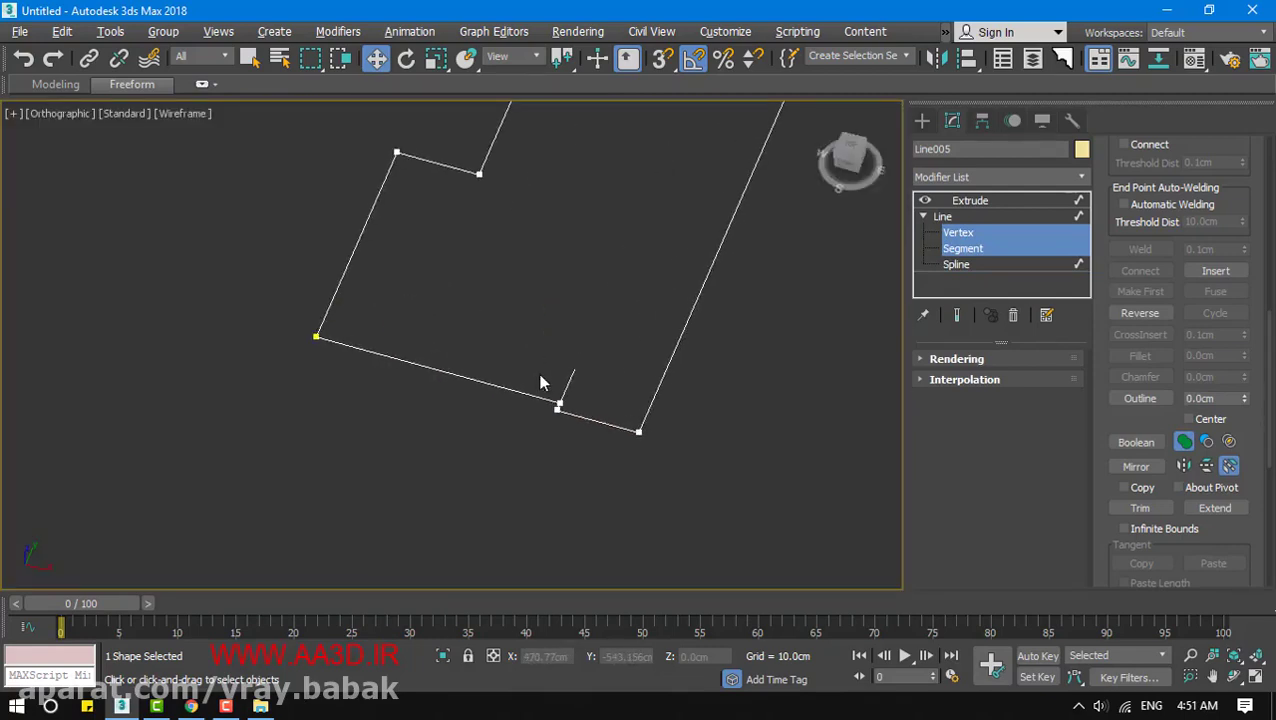
pyautogui.scroll(-4, 545, 405)
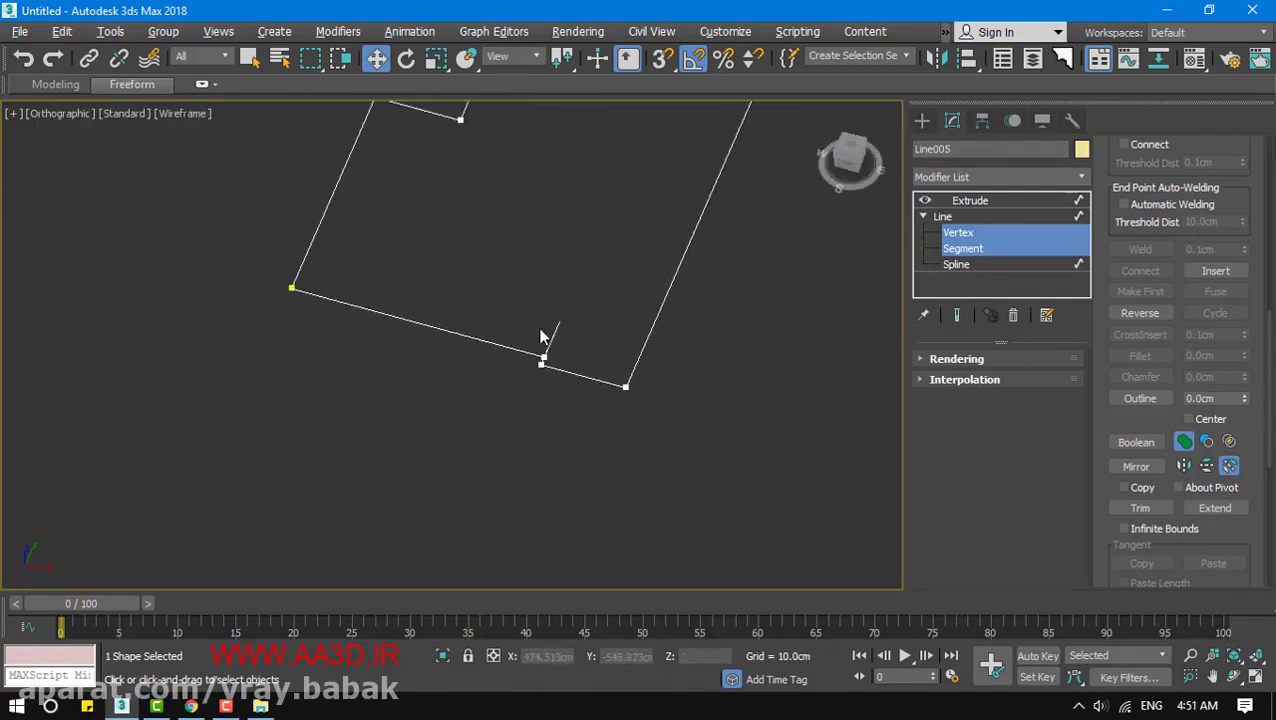
pyautogui.click(542, 355)
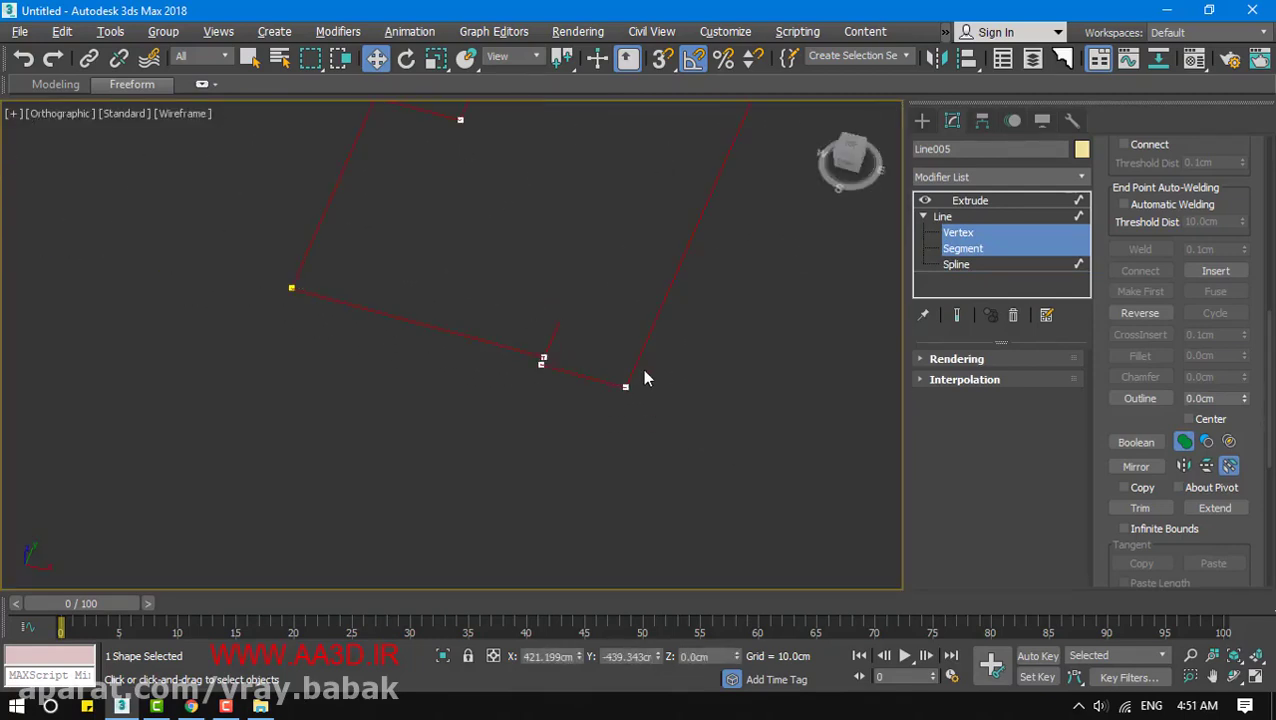
pyautogui.click(958, 233)
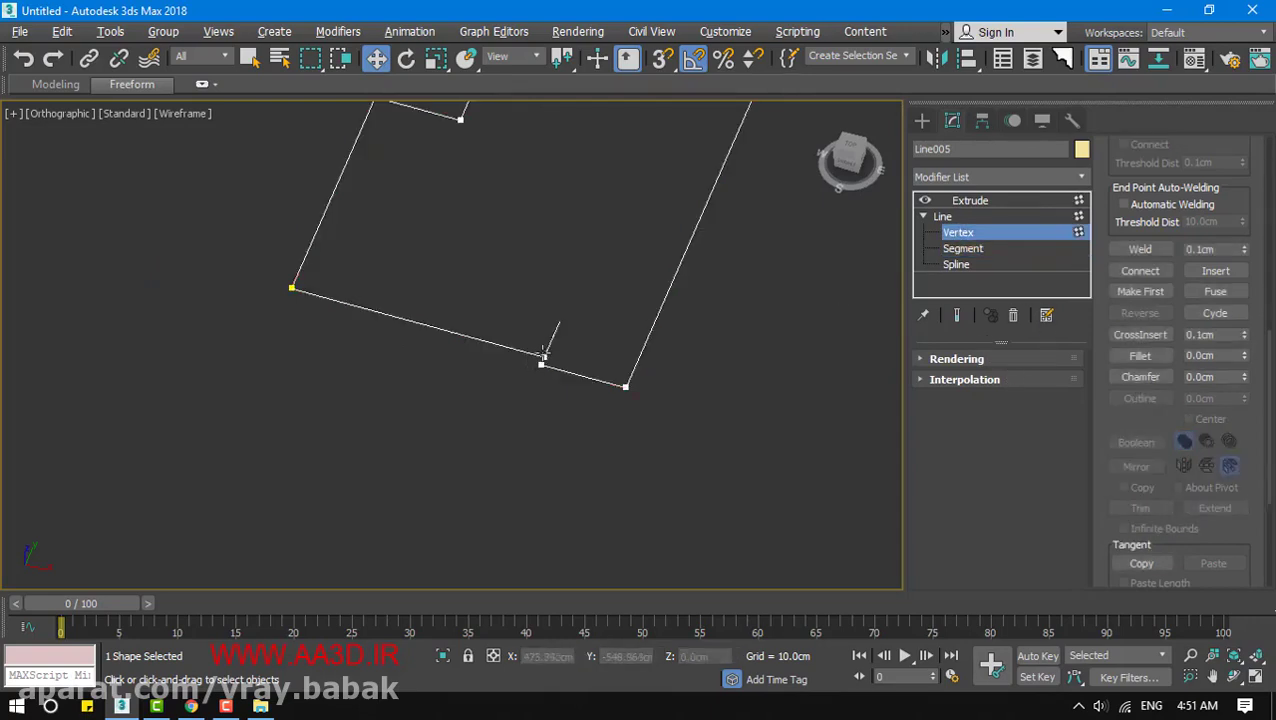
pyautogui.click(543, 356)
pyautogui.click(588, 362)
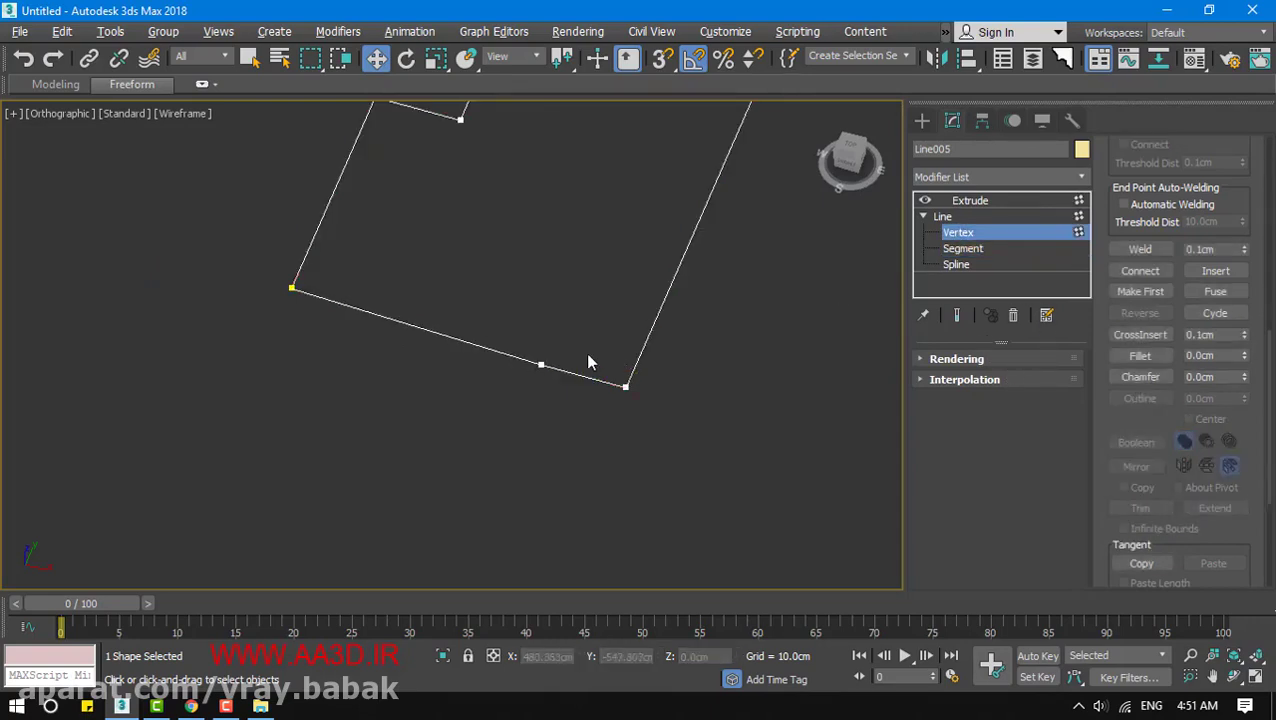
# Delete the extra vertex on the end edge of the wall outline and select that end segment with the Scale tool
pyautogui.click(536, 366)
pyautogui.press('Delete')
pyautogui.click(962, 248)
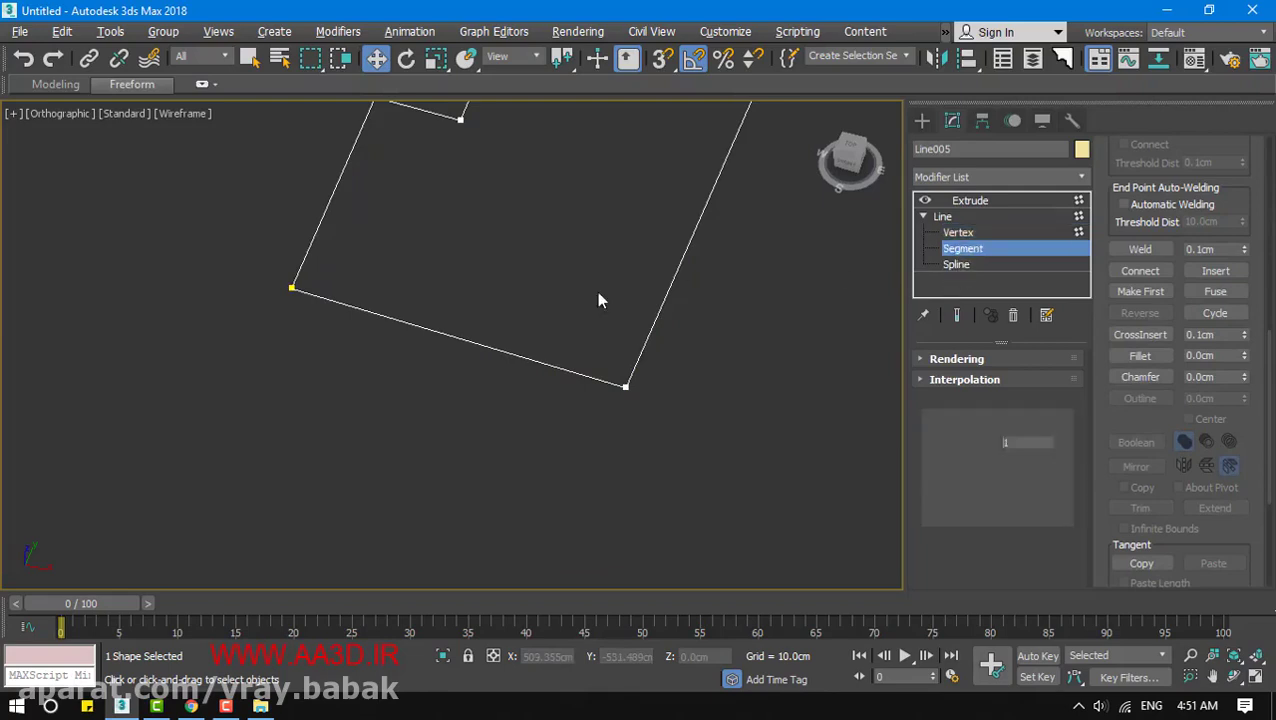
pyautogui.click(486, 347)
pyautogui.moveTo(496, 345); pyautogui.dragTo(592, 294, button='middle')
pyautogui.click(439, 62)
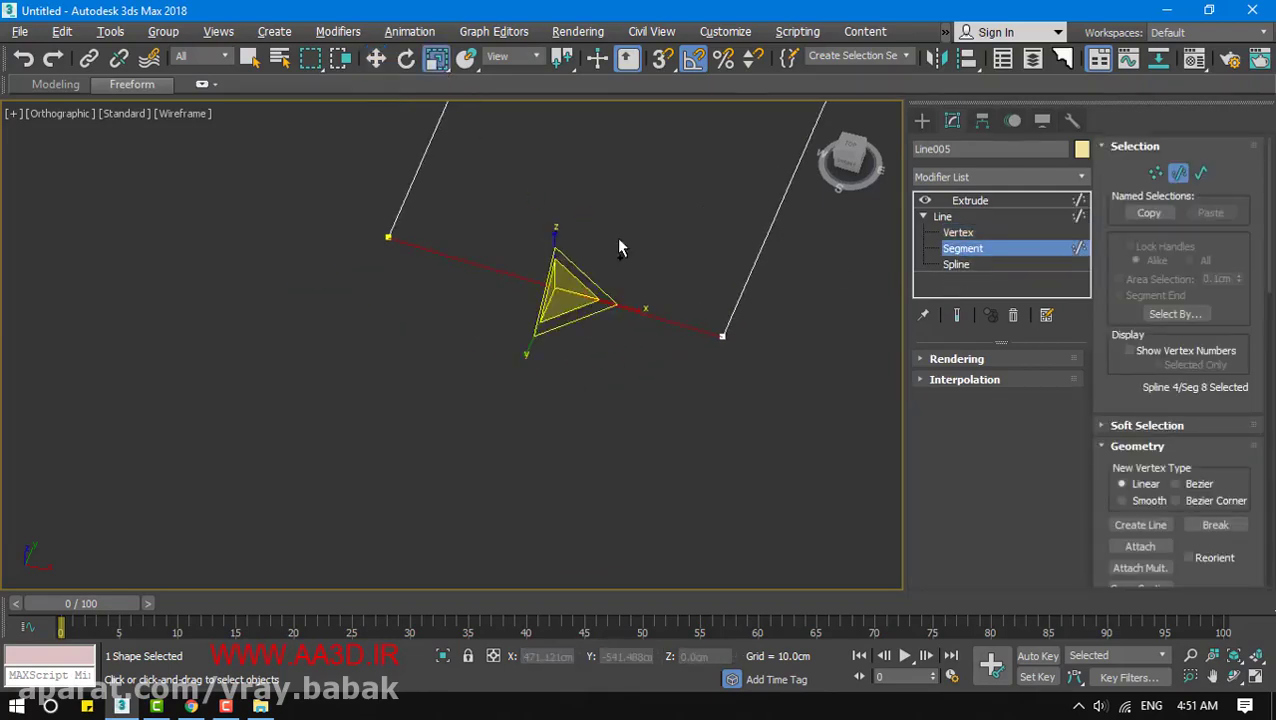
pyautogui.scroll(-4, 620, 246)
pyautogui.keyDown('alt'); pyautogui.moveTo(620, 250); pyautogui.dragTo(581, 373, button='middle'); pyautogui.keyUp('alt')
pyautogui.moveTo(535, 319); pyautogui.dragTo(823, 112)
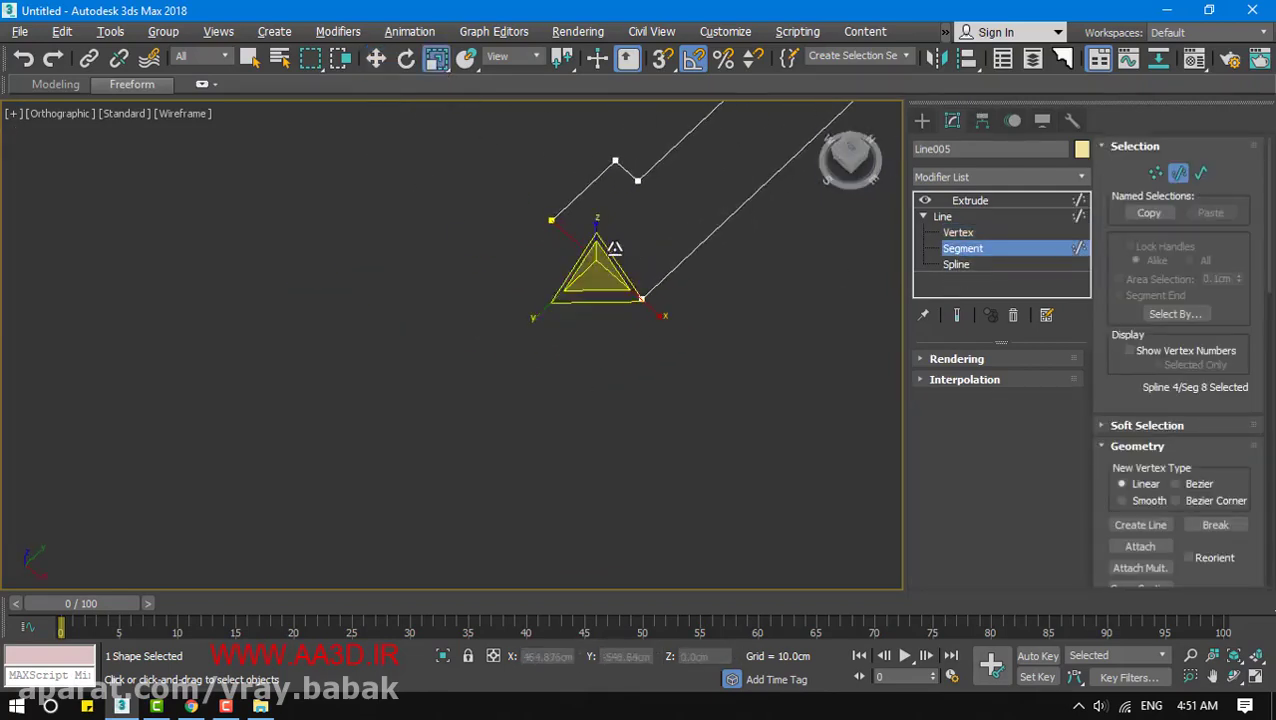
pyautogui.scroll(-4, 620, 263)
# Exit segment editing, deselect the walls and examine the extruded walls over the floor plan in shaded display
pyautogui.click(983, 249)
pyautogui.click(765, 319)
pyautogui.moveTo(610, 219); pyautogui.dragTo(573, 336, button='middle')
pyautogui.scroll(-3, 573, 340)
pyautogui.moveTo(570, 402); pyautogui.dragTo(578, 424, button='middle')
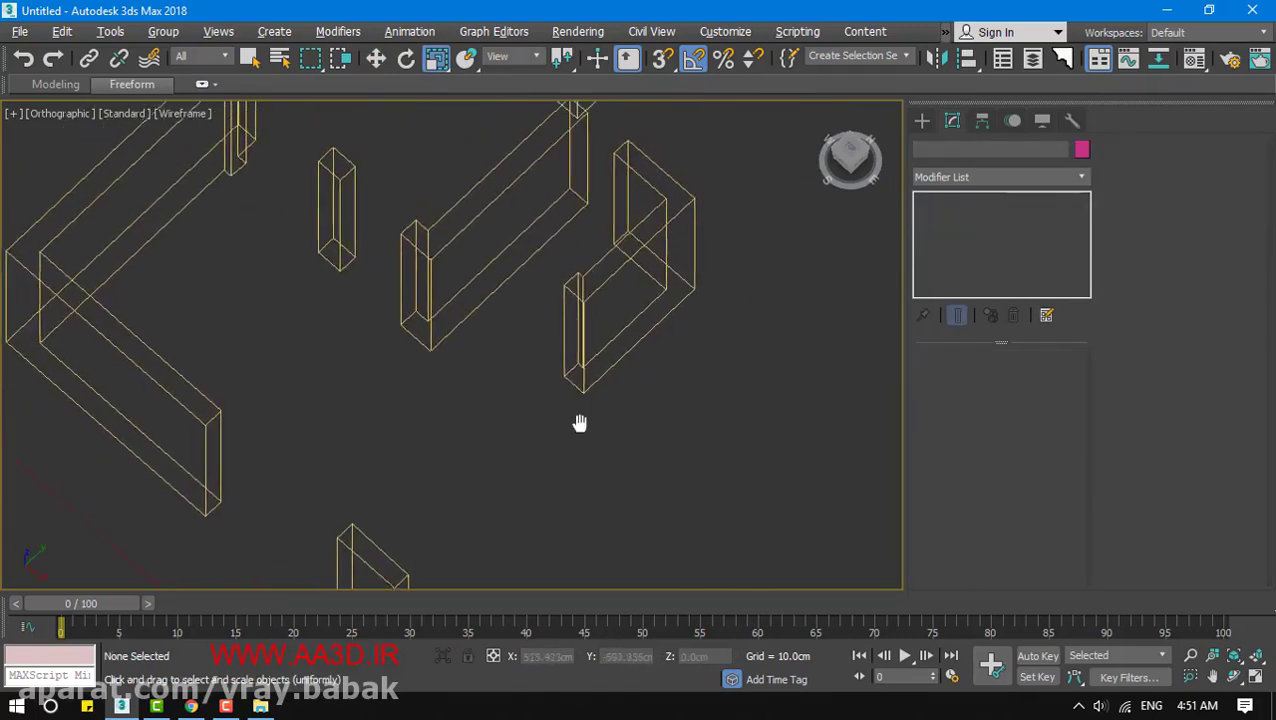
pyautogui.press('F3')
pyautogui.moveTo(588, 374); pyautogui.dragTo(700, 354, button='middle')
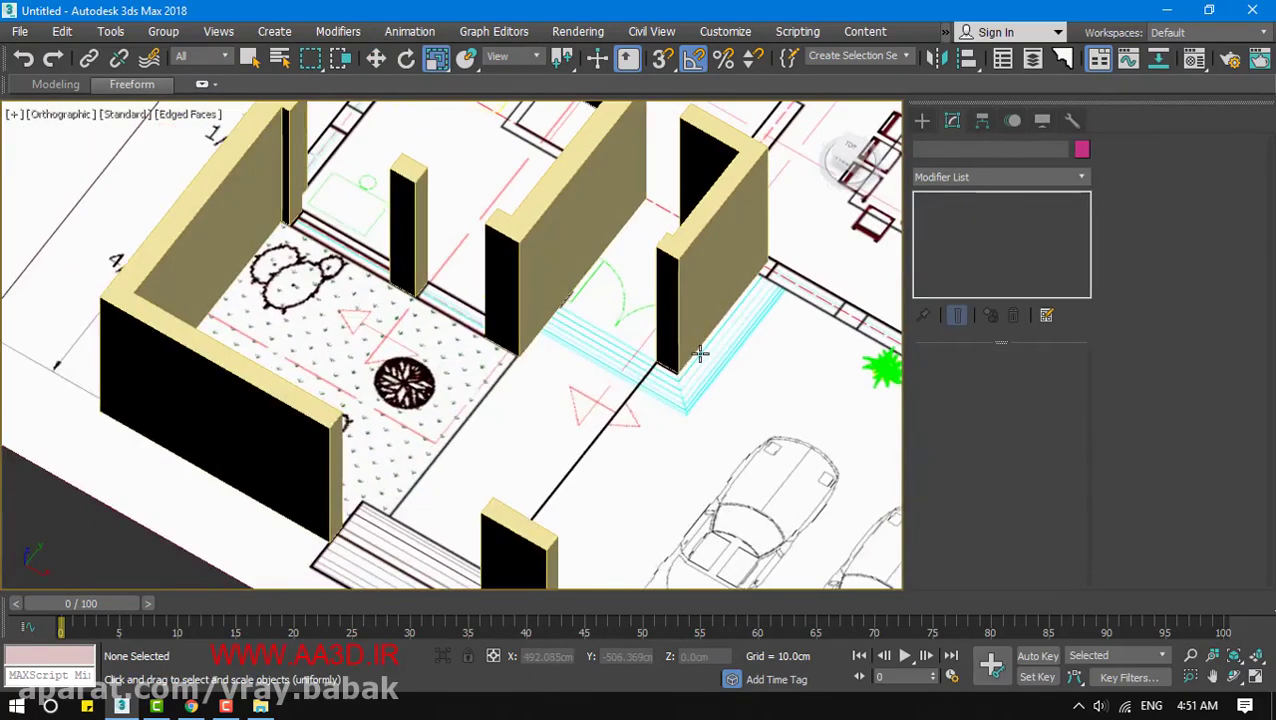
# Restore the Top view and switch it to wireframe around the wall's small projection and the separate rectangular column
pyautogui.hotkey('shift', 'z')
pyautogui.hotkey('shift', 'z')
pyautogui.hotkey('shift', 'z')
pyautogui.hotkey('shift', 'z')
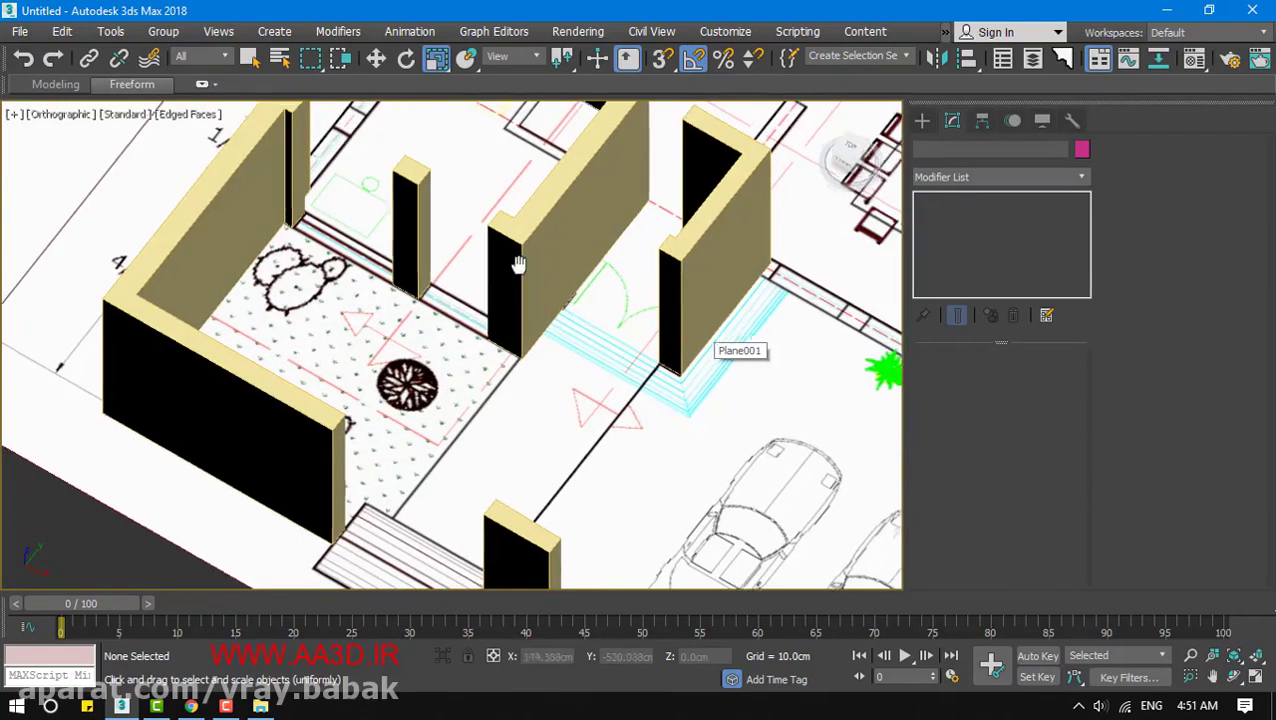
pyautogui.hotkey('shift', 'z')
pyautogui.hotkey('shift', 'z')
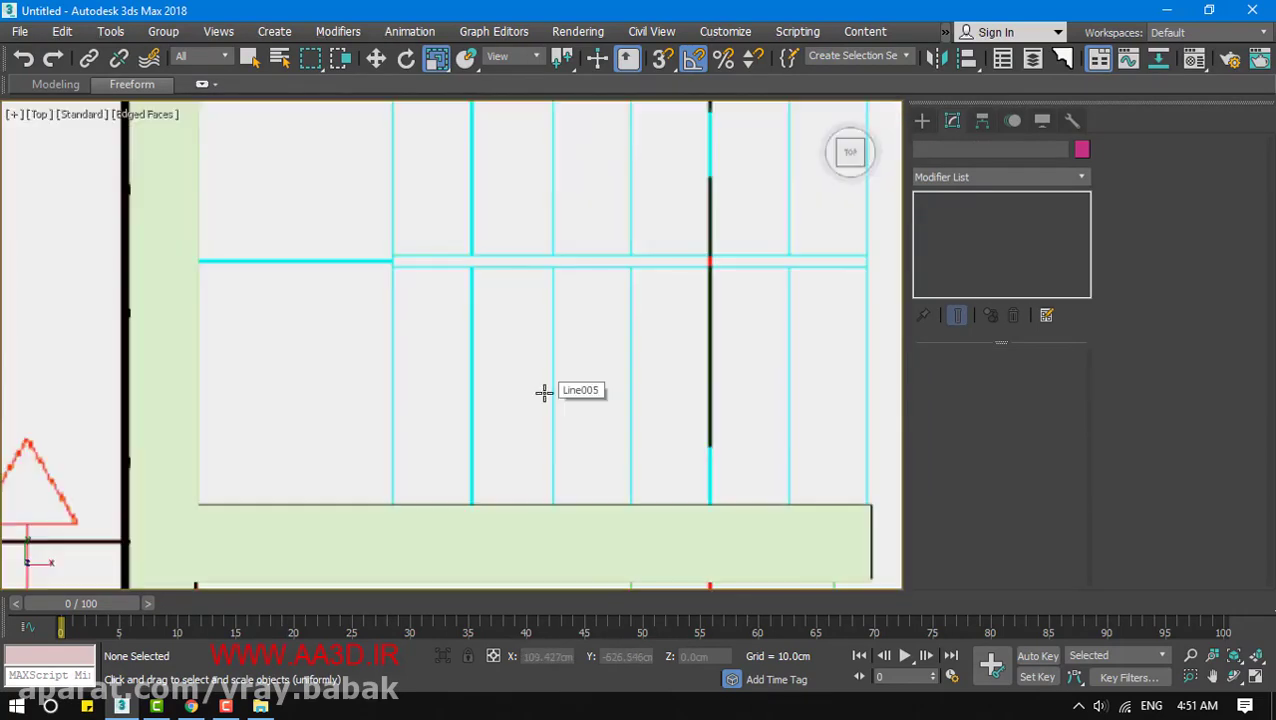
pyautogui.press('F3')
pyautogui.hotkey('shift', 'z')
pyautogui.scroll(8, 540, 398)
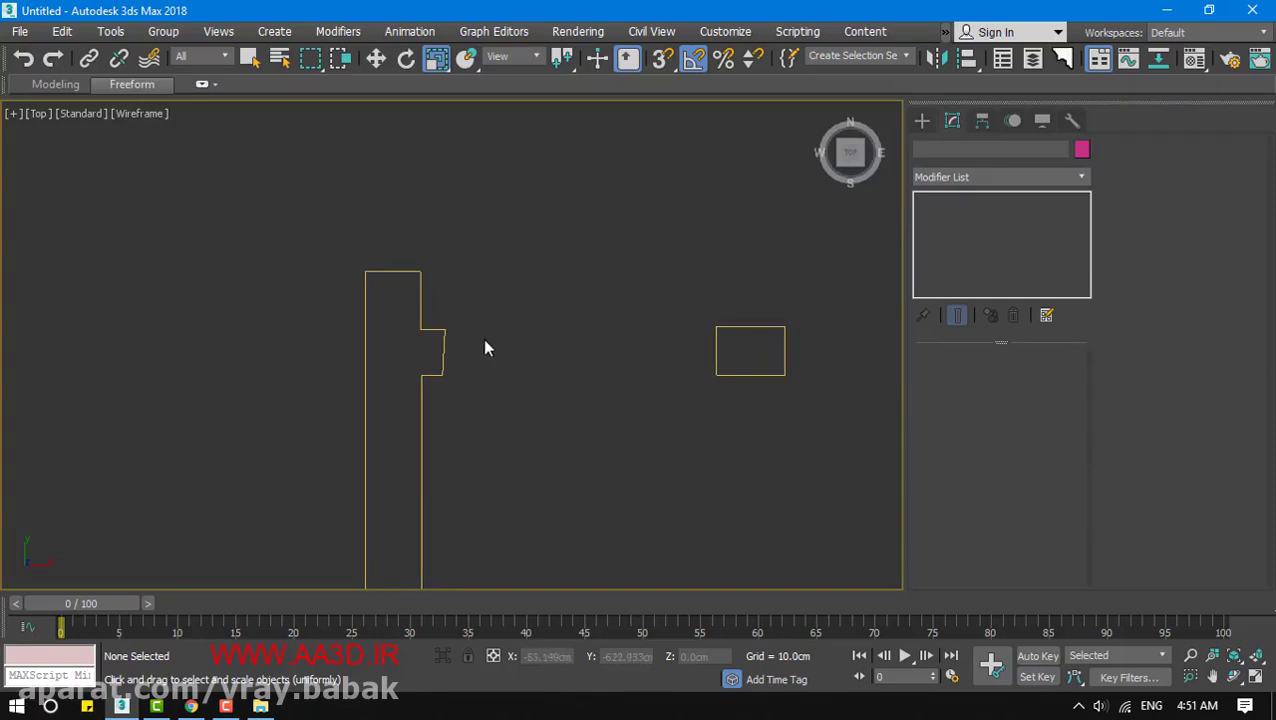
# Move the projection's lower outer vertex along X to about -98.34 cm so it lines up with the upper outer vertex
pyautogui.click(443, 358)
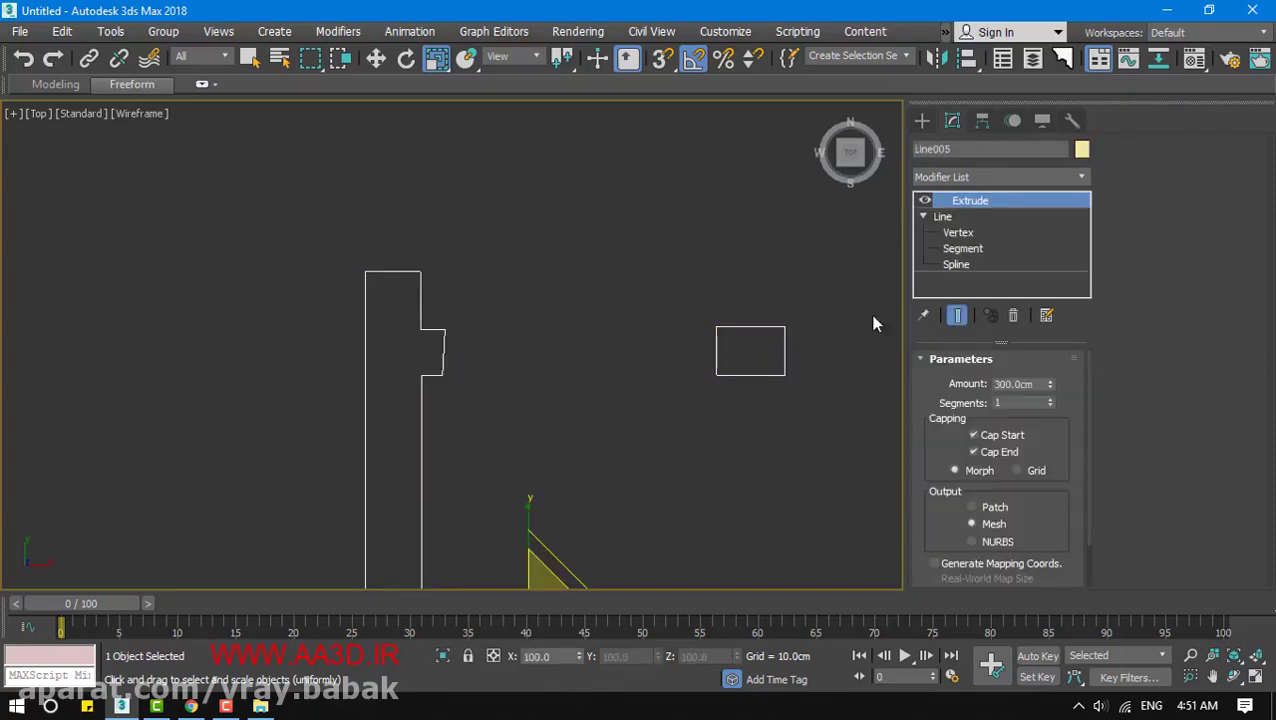
pyautogui.click(958, 250)
pyautogui.click(962, 234)
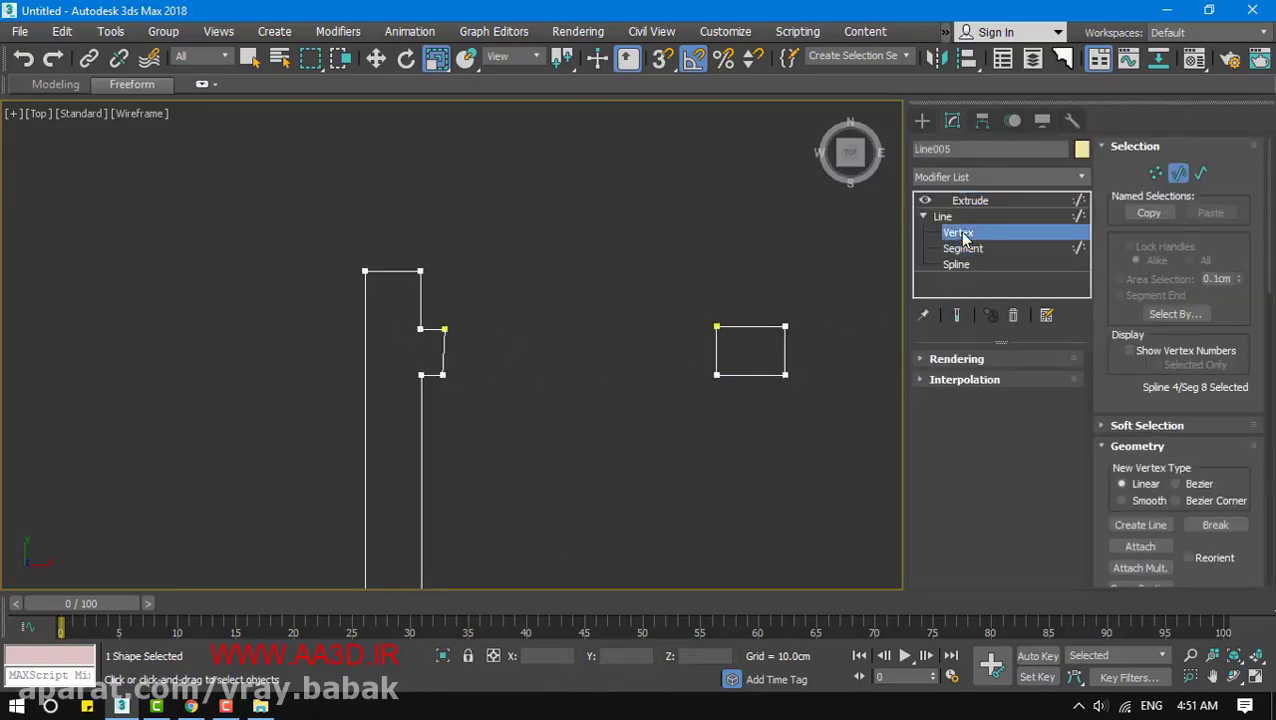
pyautogui.click(440, 373)
pyautogui.scroll(5, 440, 373)
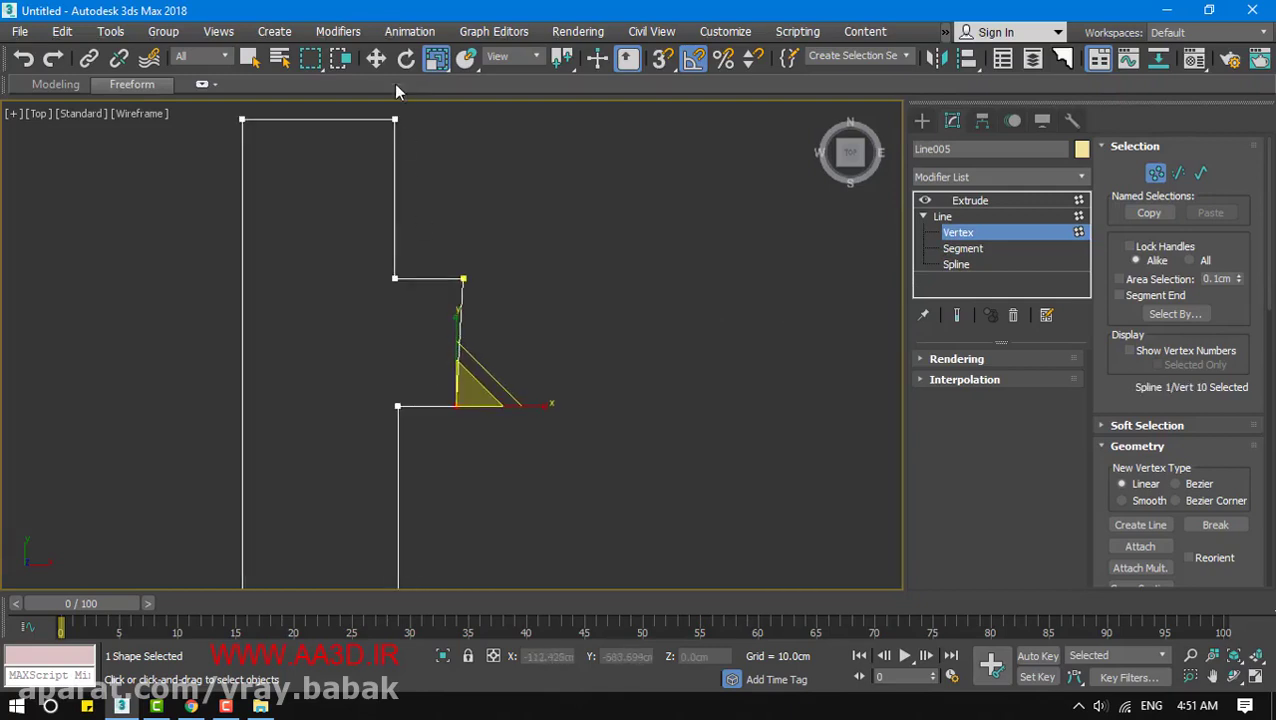
pyautogui.click(376, 58)
pyautogui.moveTo(520, 405); pyautogui.dragTo(527, 405)
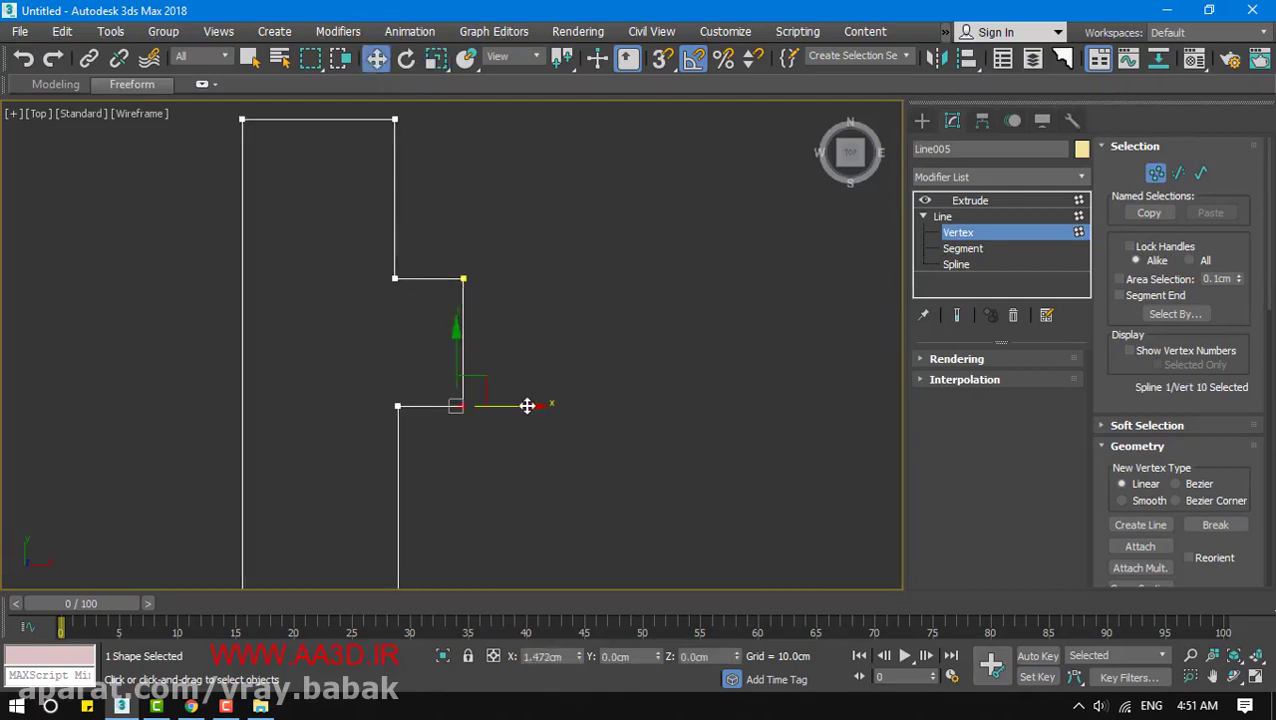
pyautogui.hotkey('ctrl', 'z')
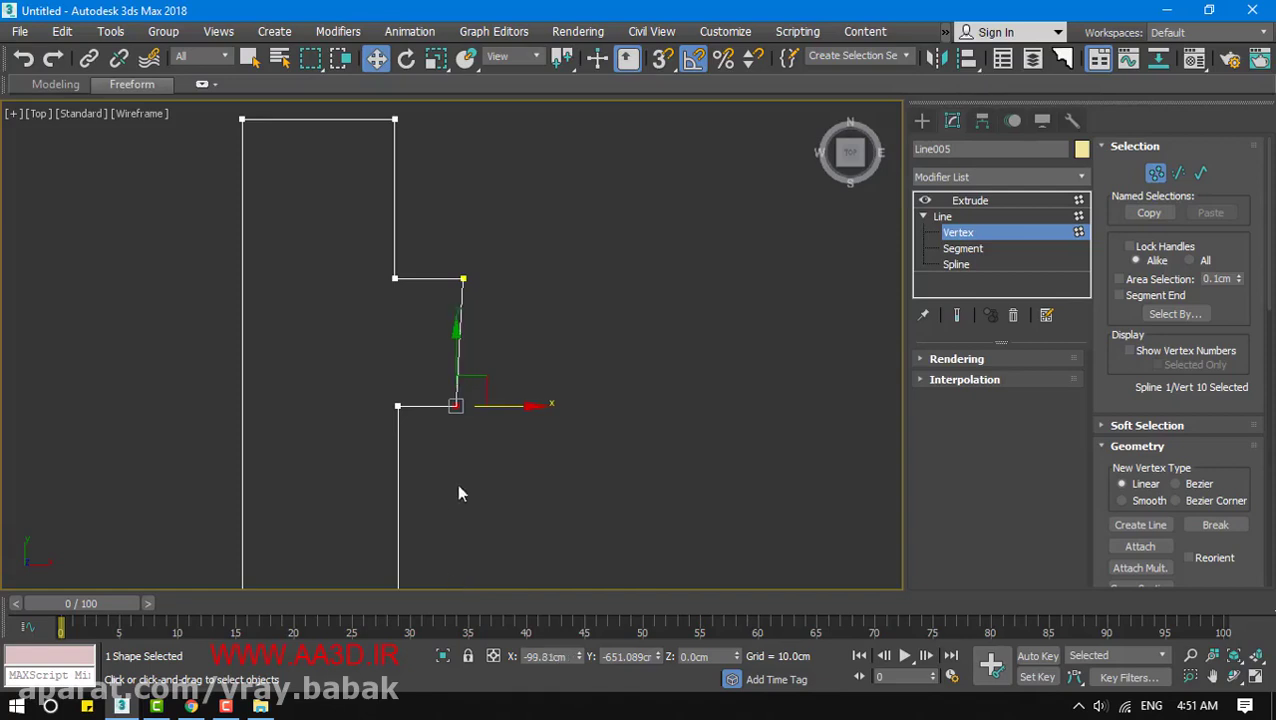
pyautogui.click(436, 303)
pyautogui.click(462, 279)
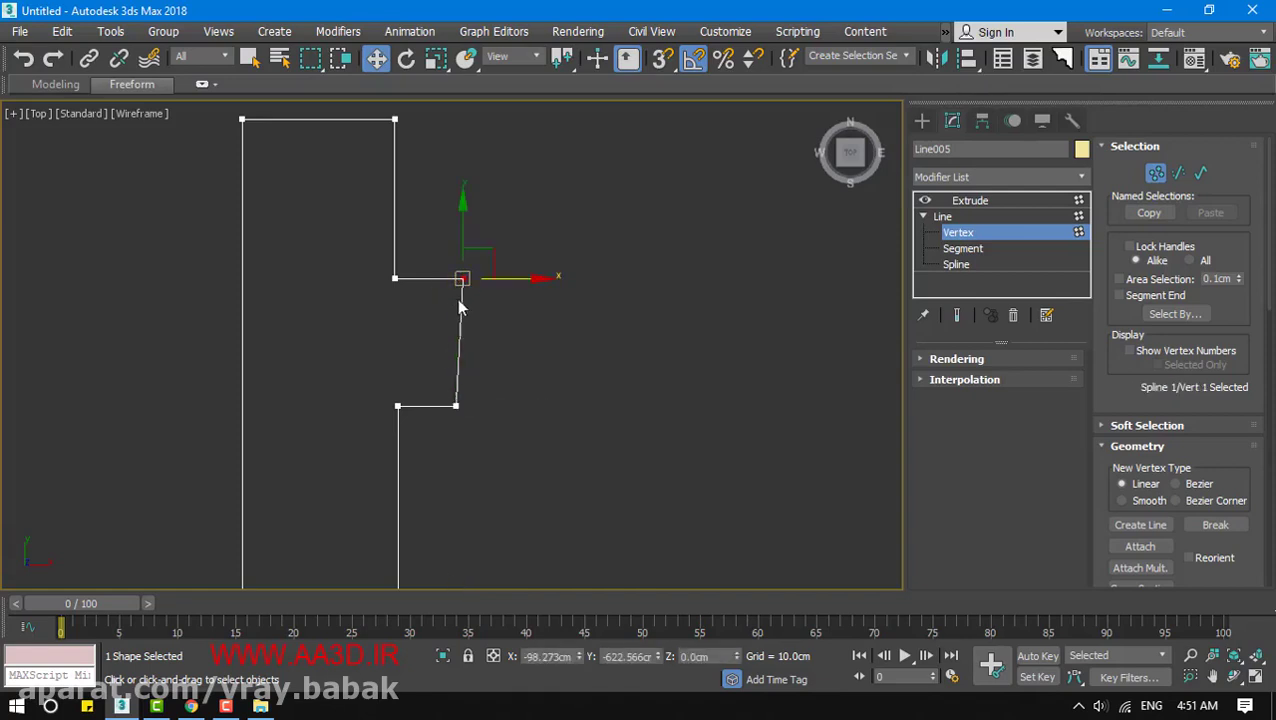
pyautogui.moveTo(455, 410); pyautogui.dragTo(491, 410)
pyautogui.click(730, 473)
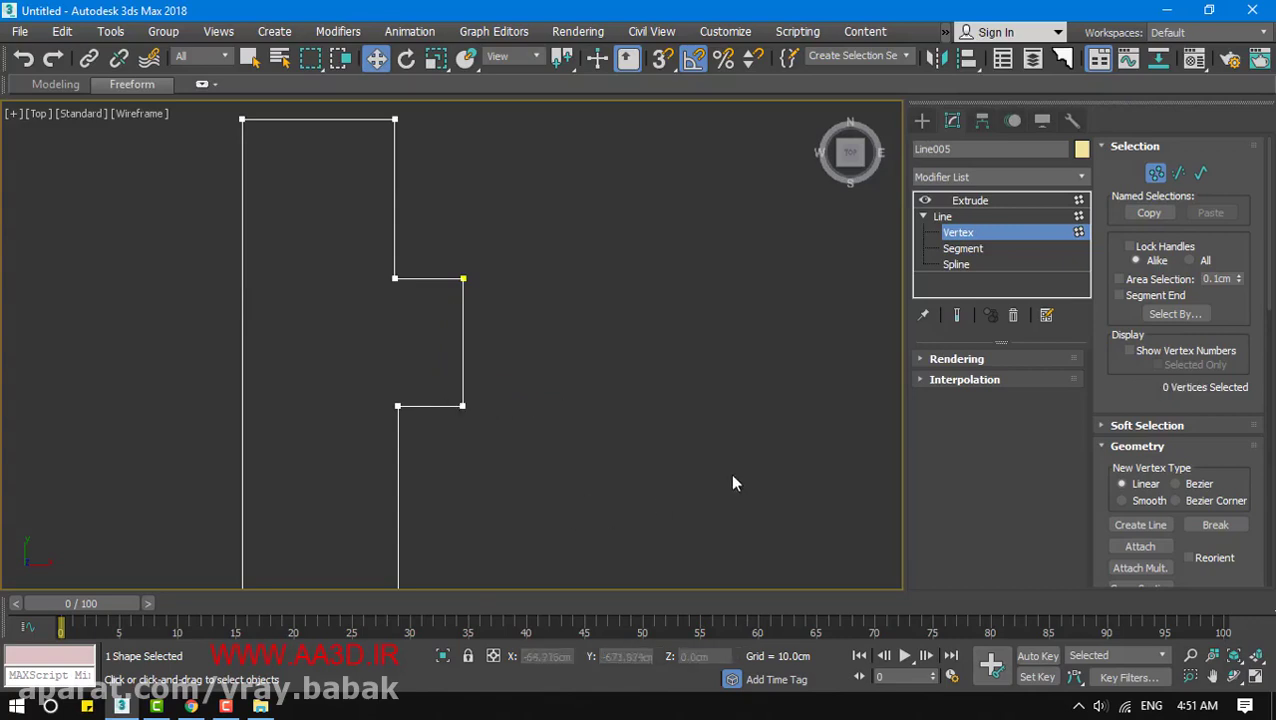
# Move all four vertices of the separate rectangular column slightly down along Y
pyautogui.moveTo(730, 473); pyautogui.dragTo(485, 400, button='middle')
pyautogui.scroll(-2, 485, 400)
pyautogui.moveTo(483, 464); pyautogui.dragTo(464, 464, button='middle')
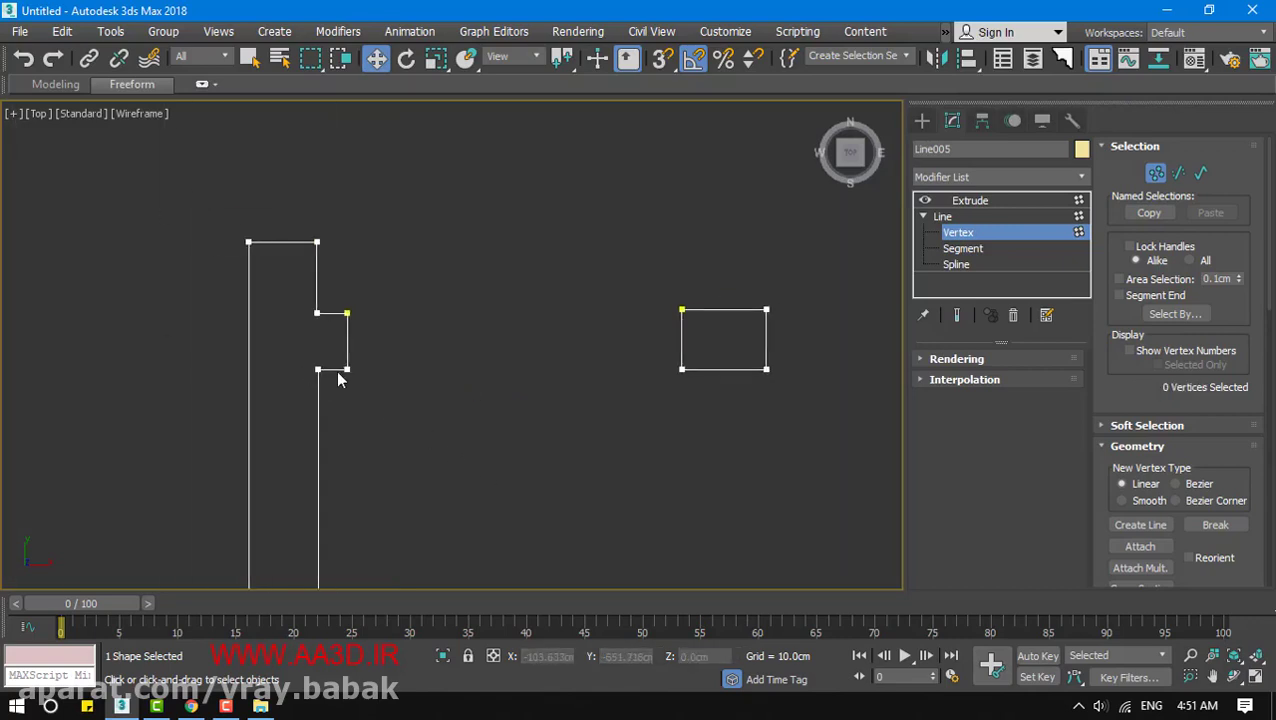
pyautogui.moveTo(582, 394); pyautogui.dragTo(692, 386)
pyautogui.moveTo(642, 262); pyautogui.dragTo(790, 392)
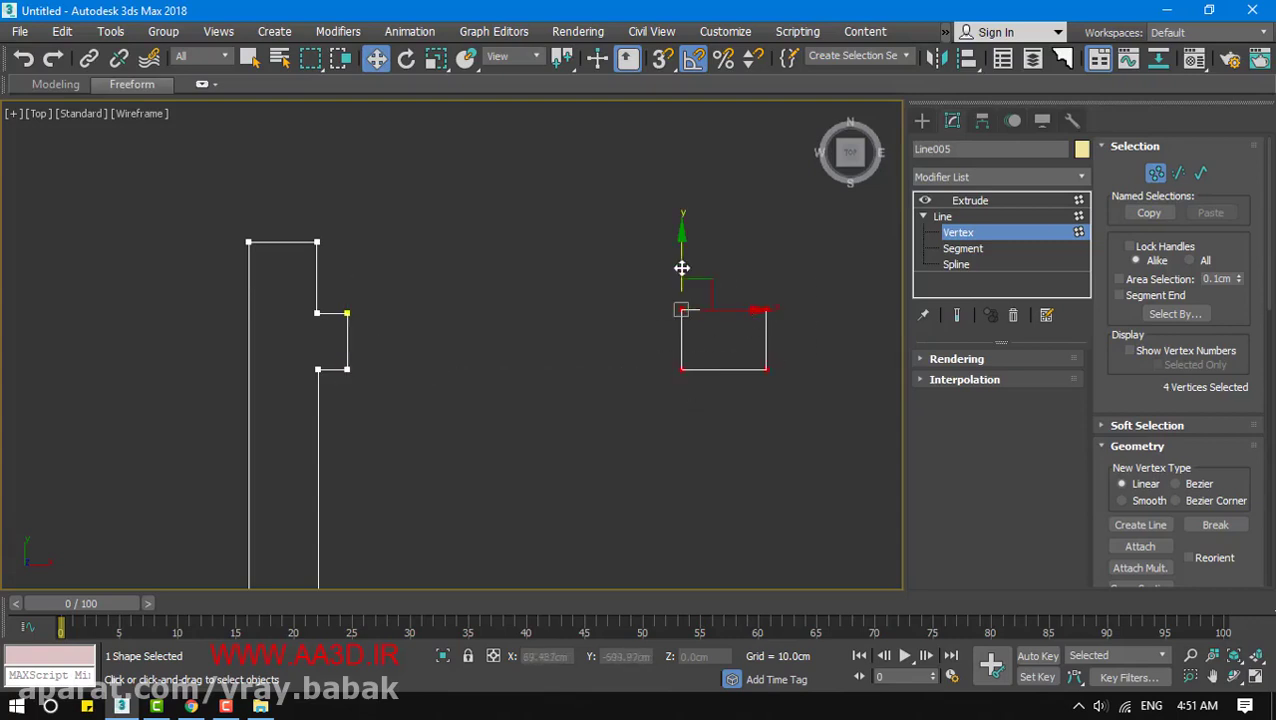
pyautogui.moveTo(681, 268); pyautogui.dragTo(662, 280)
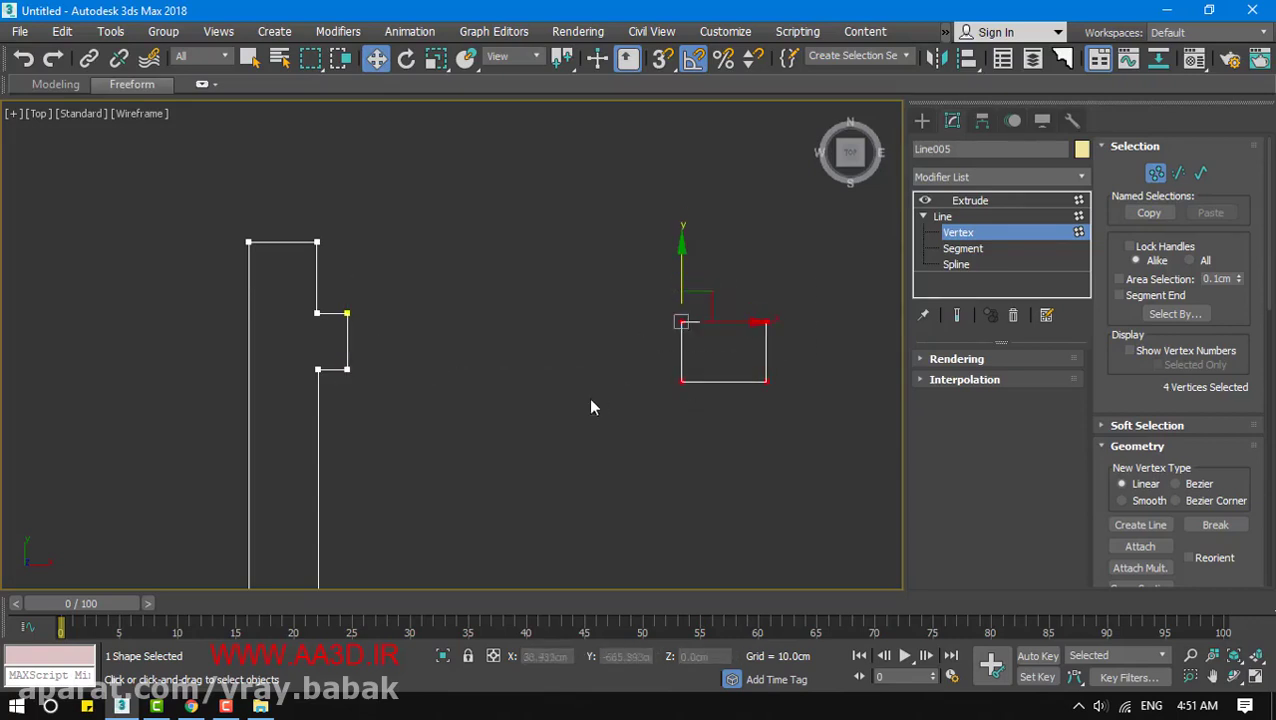
pyautogui.click(590, 407)
# Copy the Y coordinate of the projection's lower outer vertex
pyautogui.click(347, 370)
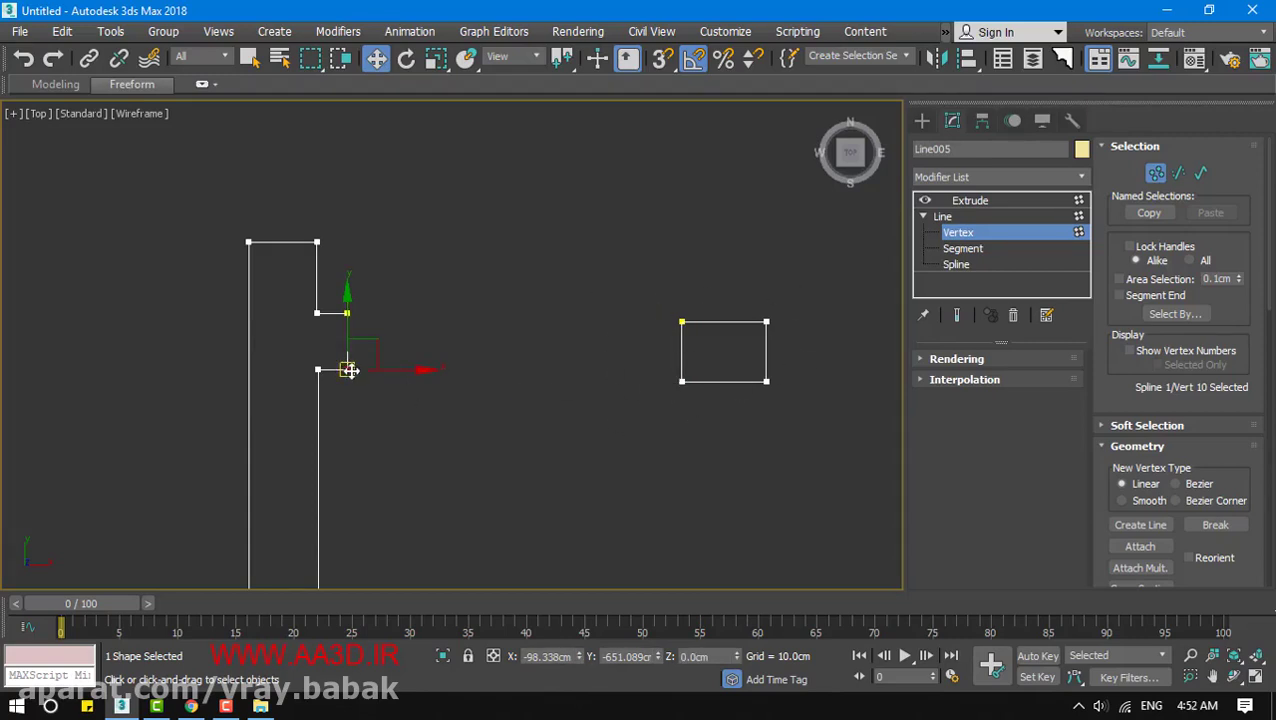
pyautogui.click(668, 378)
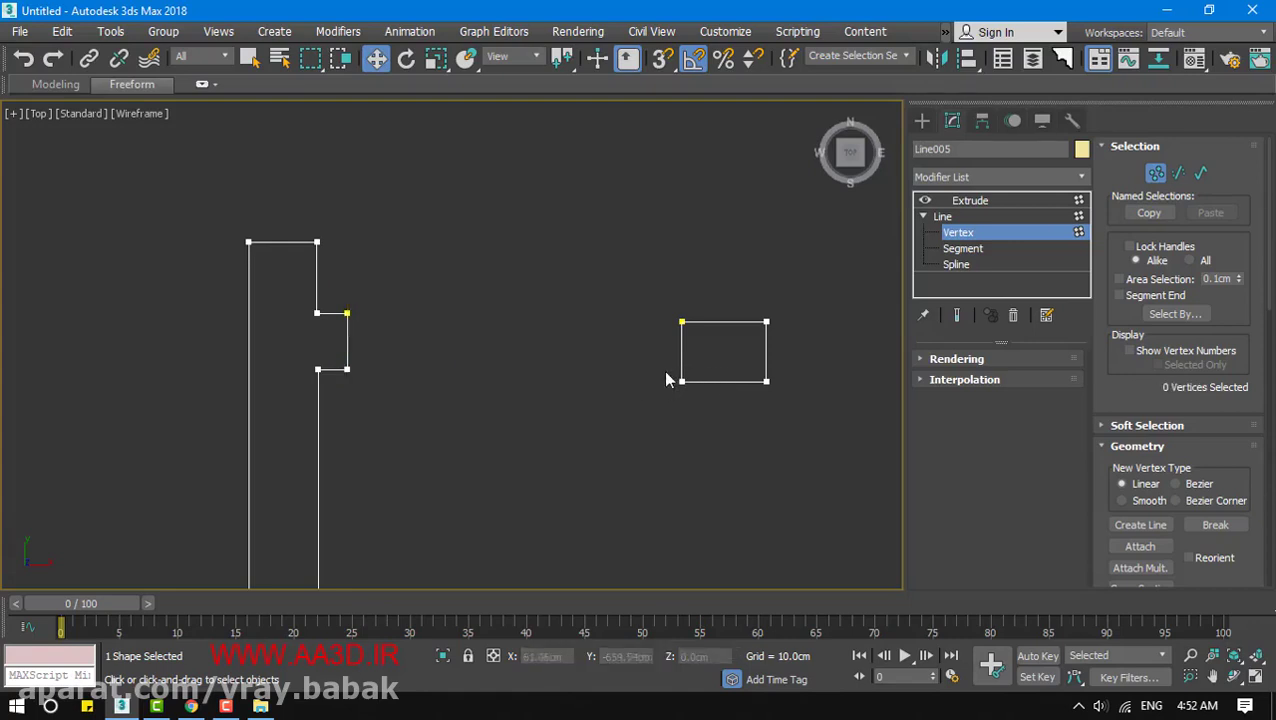
pyautogui.click(348, 370)
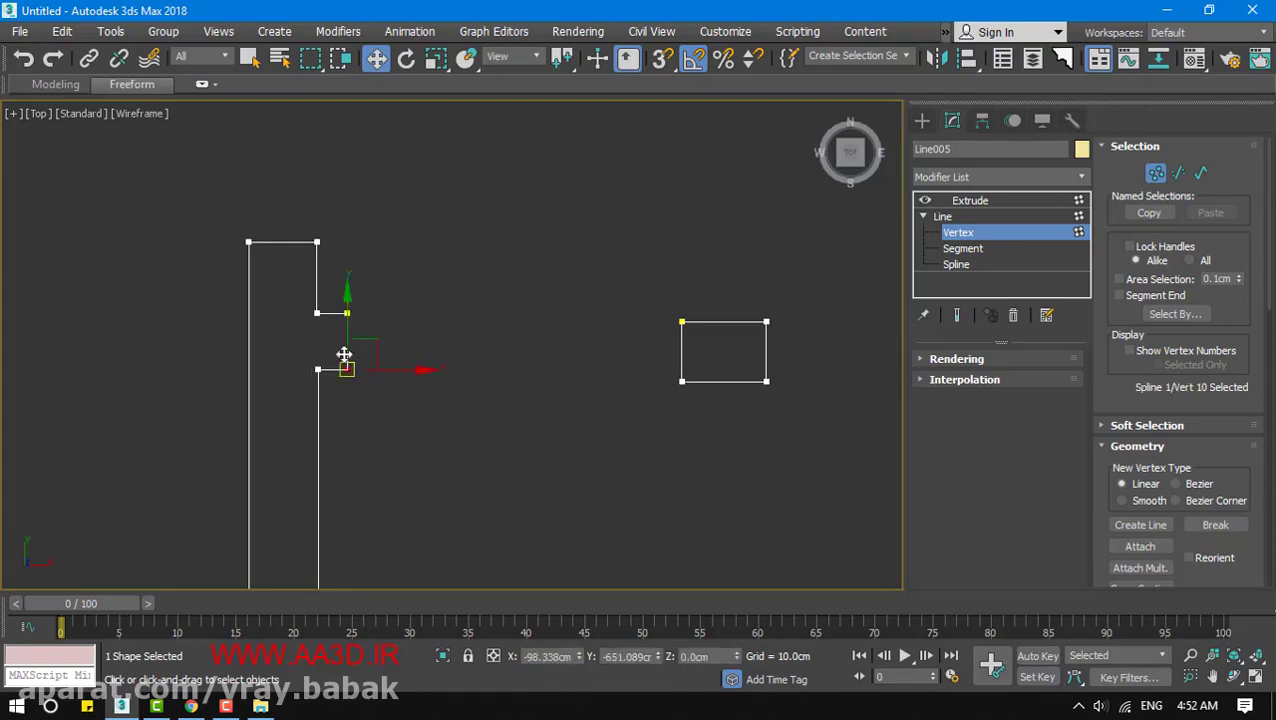
pyautogui.moveTo(350, 327); pyautogui.dragTo(349, 327)
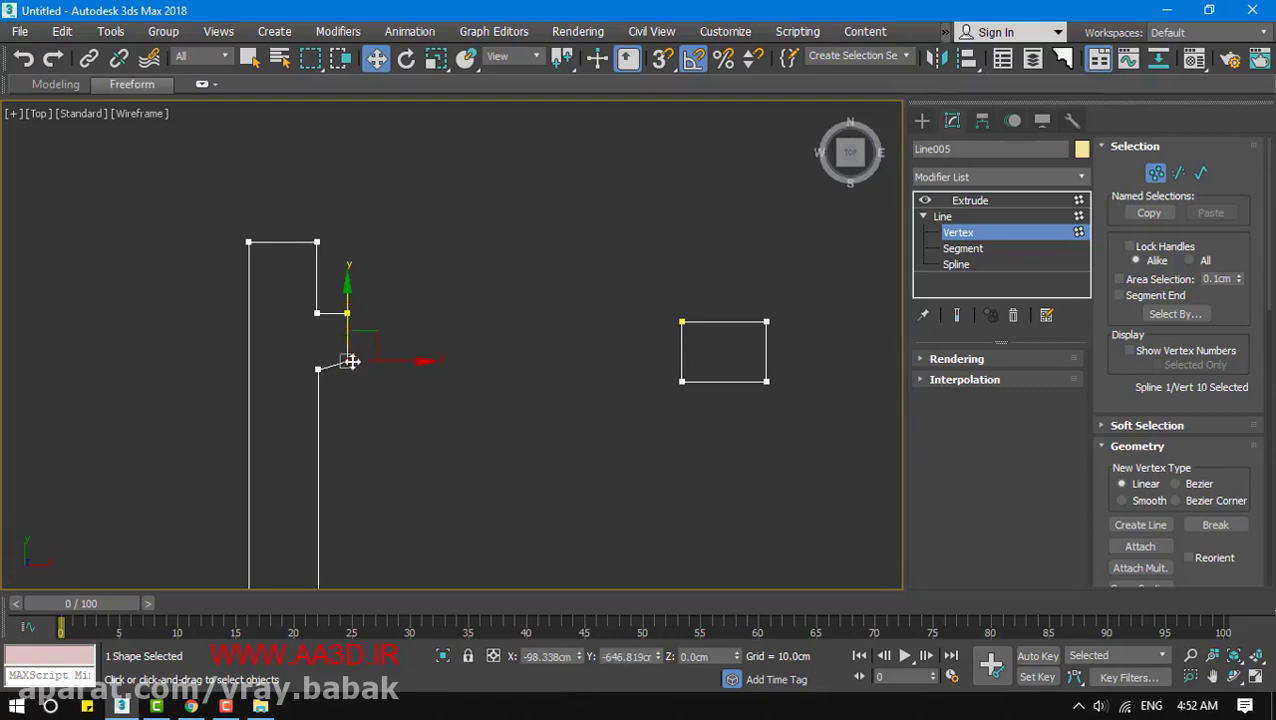
pyautogui.doubleClick(621, 650)
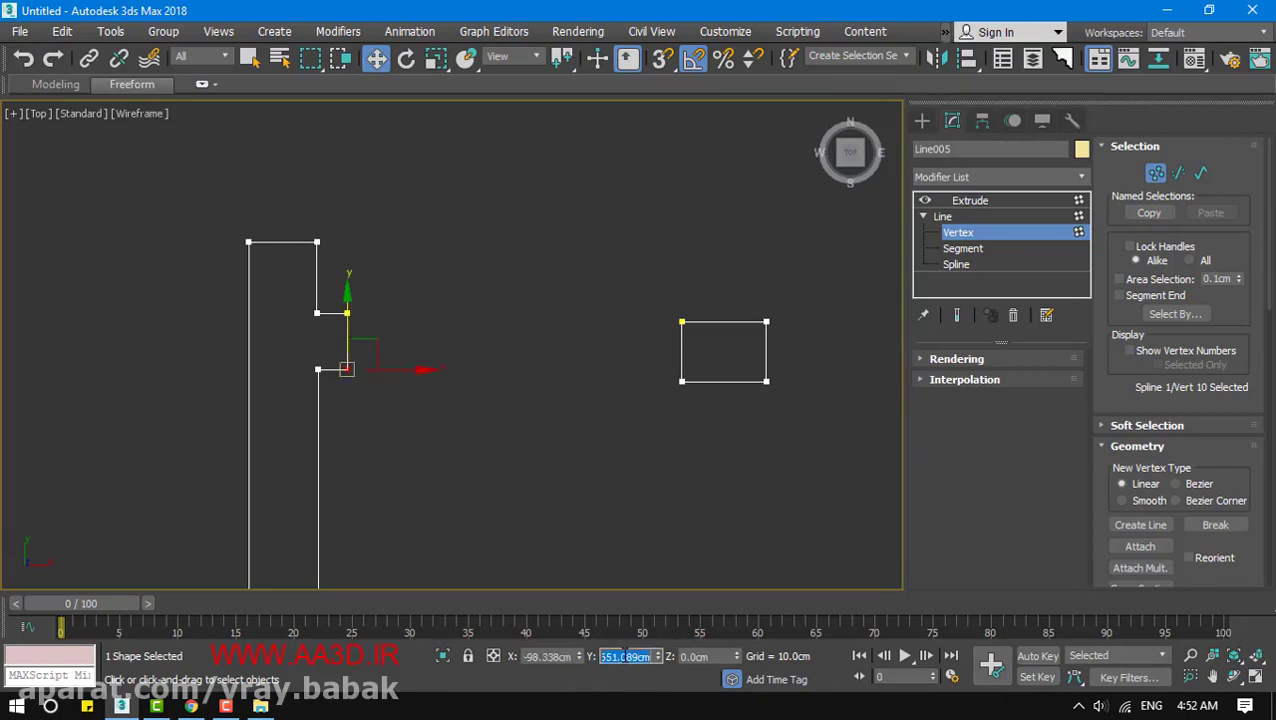
pyautogui.rightClick(621, 650)
pyautogui.click(668, 456)
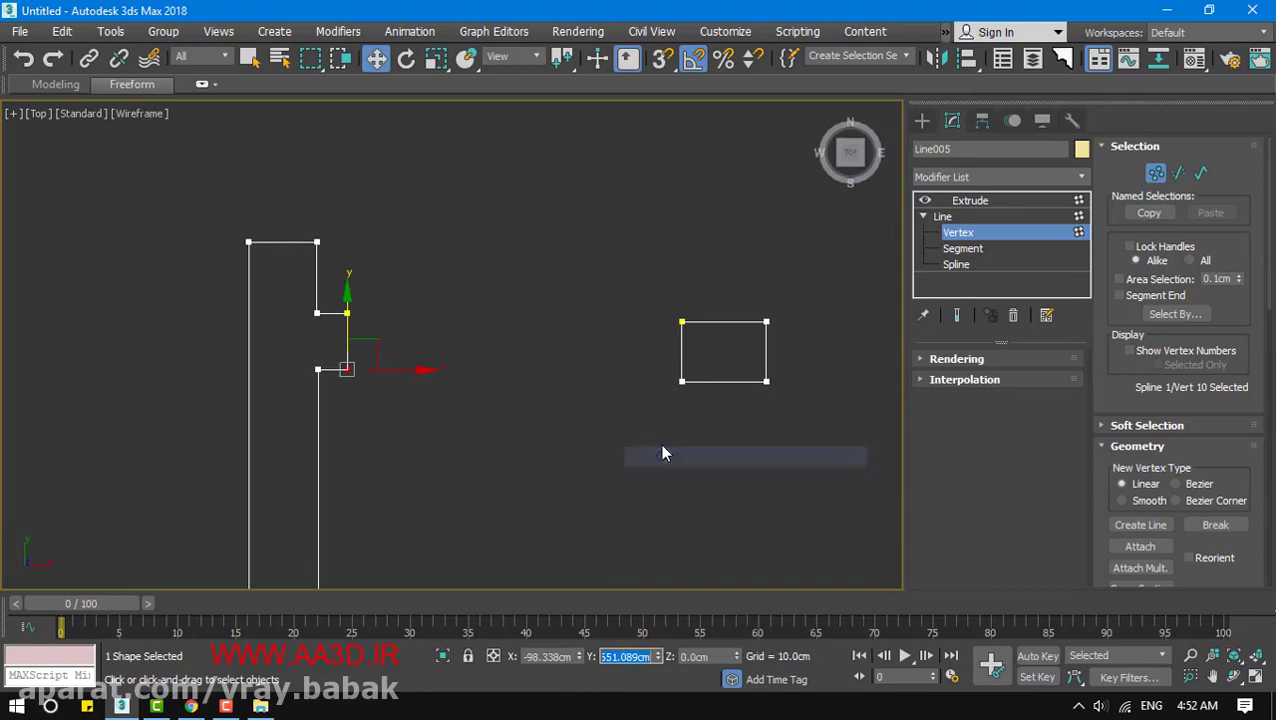
# Set the Y position of each of the column's two lower vertices to -651.089 cm
pyautogui.click(651, 380)
pyautogui.moveTo(780, 397); pyautogui.dragTo(764, 420)
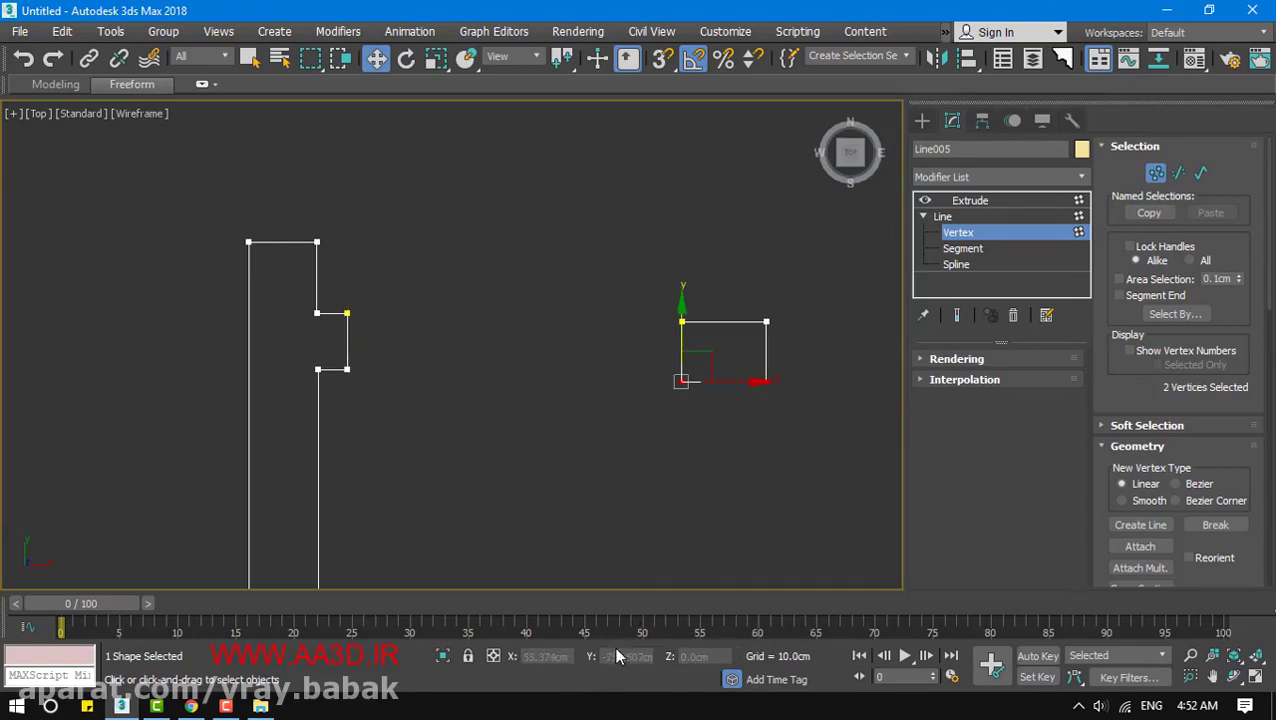
pyautogui.click(680, 382)
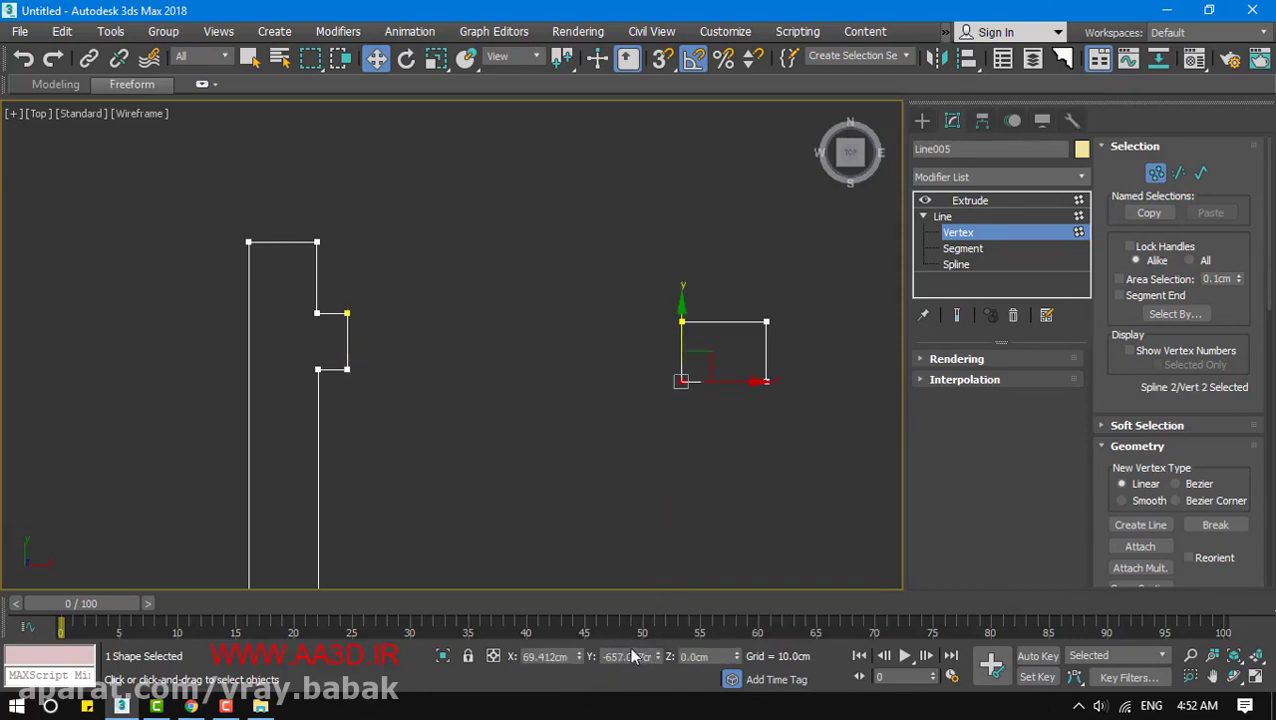
pyautogui.doubleClick(630, 655)
pyautogui.press('Return')
pyautogui.click(767, 381)
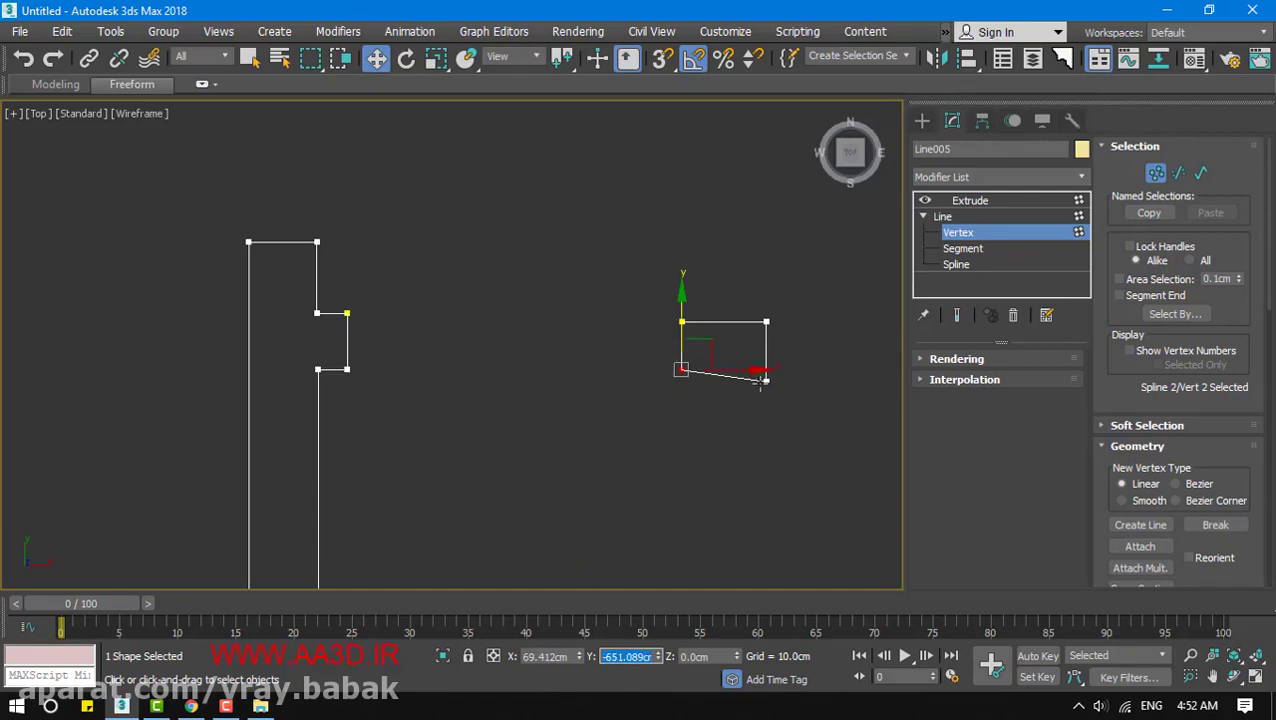
pyautogui.doubleClick(617, 656)
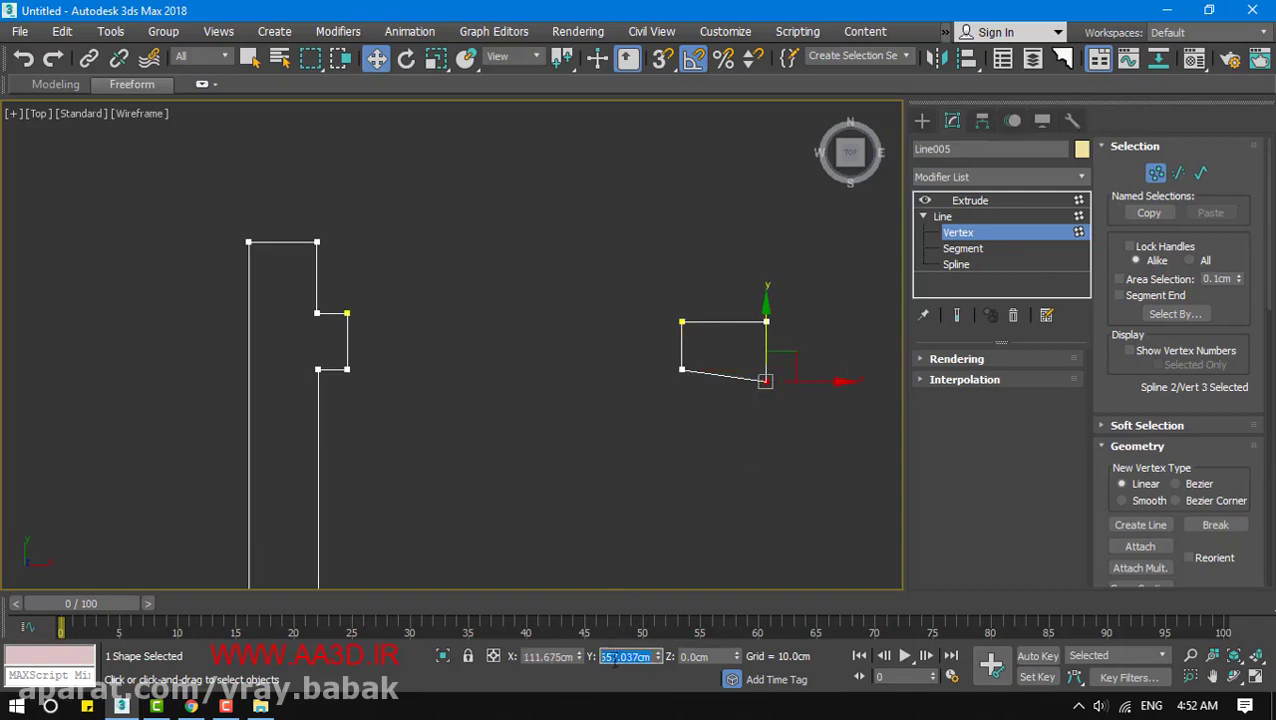
pyautogui.press('Return')
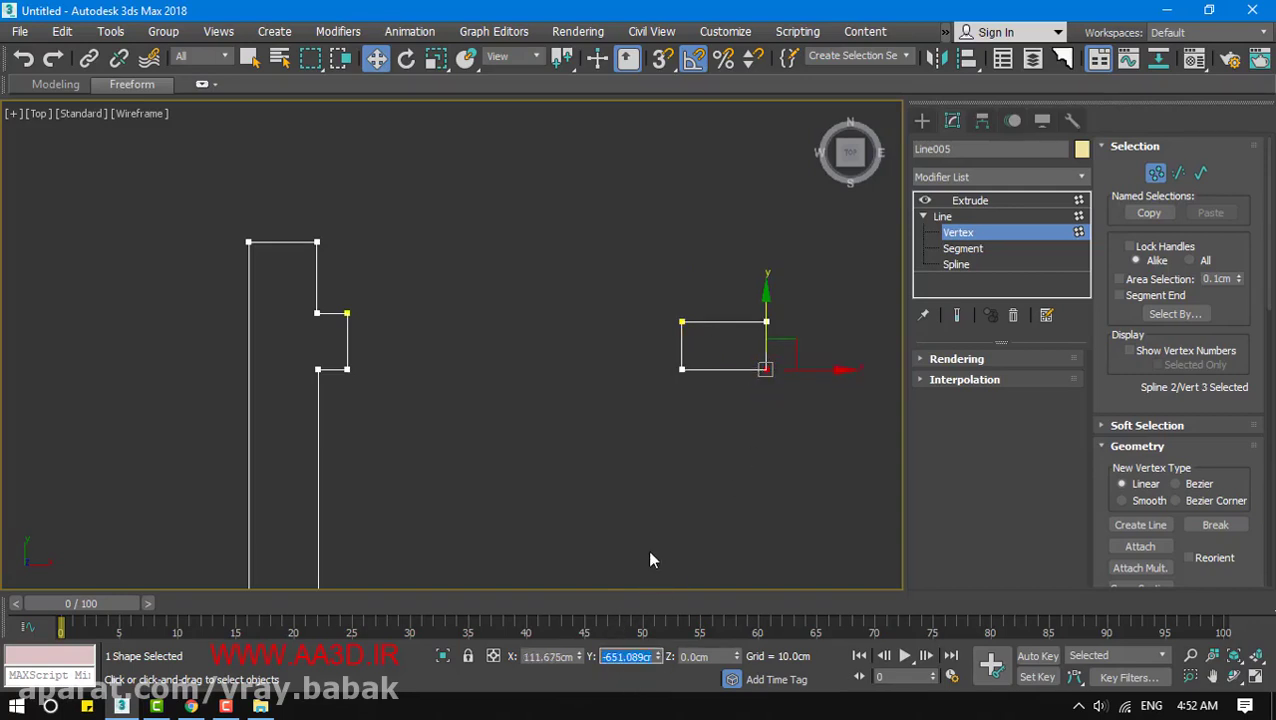
# Copy the Y coordinate of the projection's upper outer vertex and set the column's upper segment to Y -622.566 cm
pyautogui.click(347, 313)
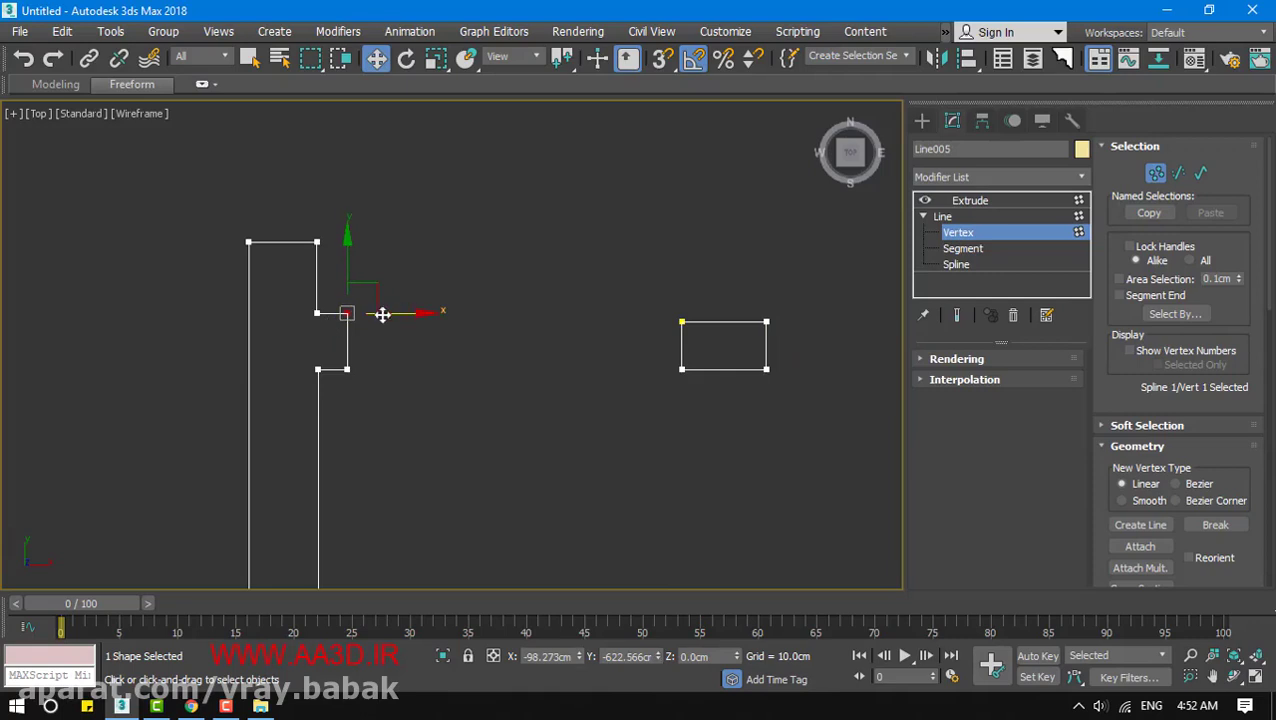
pyautogui.doubleClick(630, 656)
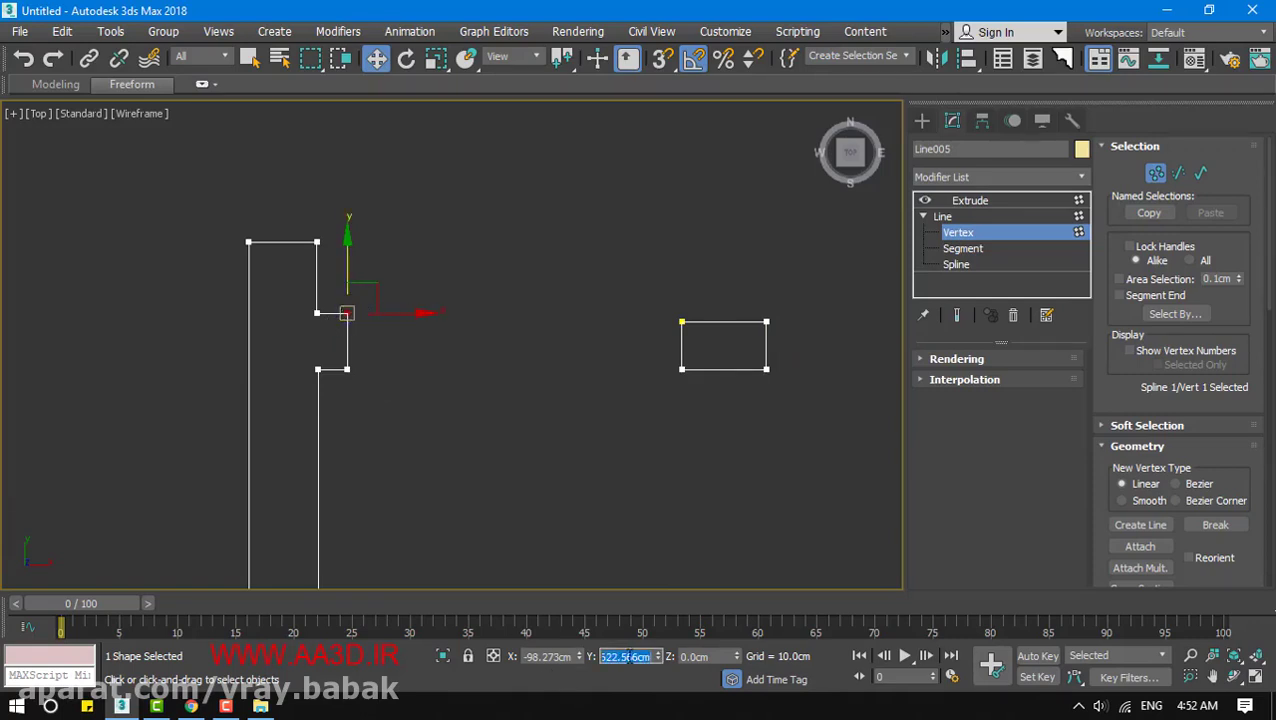
pyautogui.rightClick(630, 656)
pyautogui.click(660, 478)
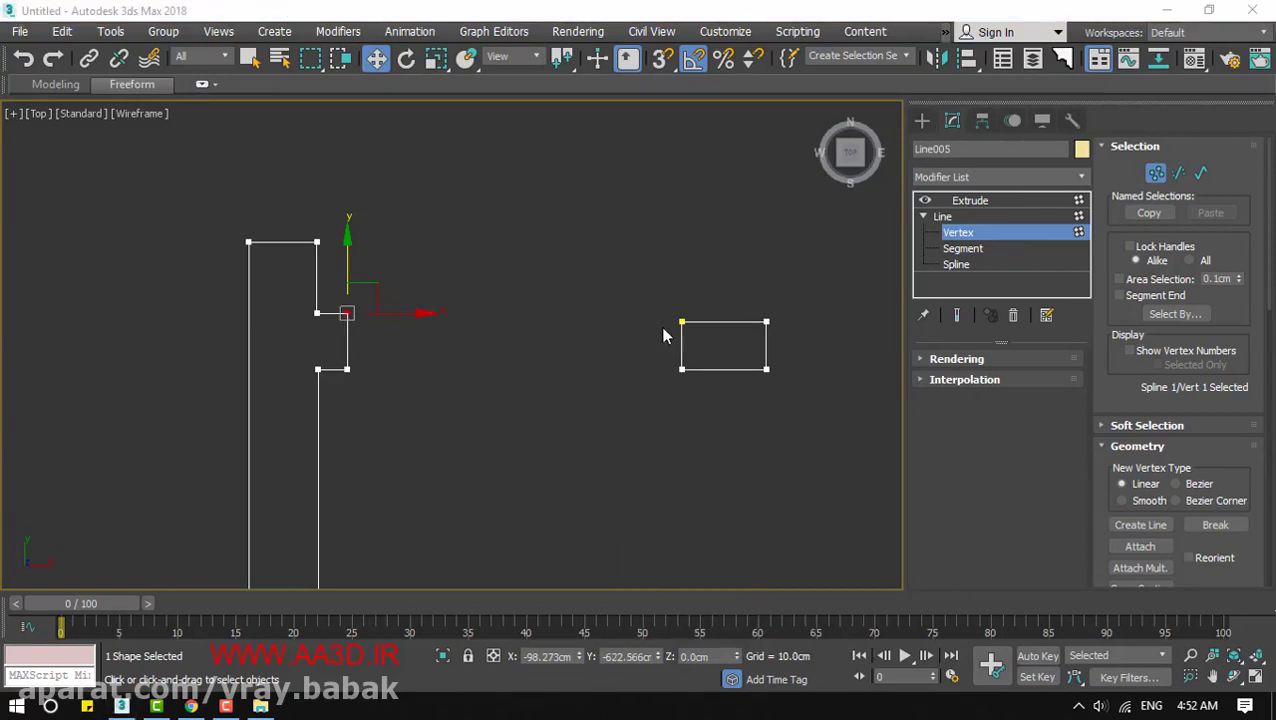
pyautogui.click(963, 248)
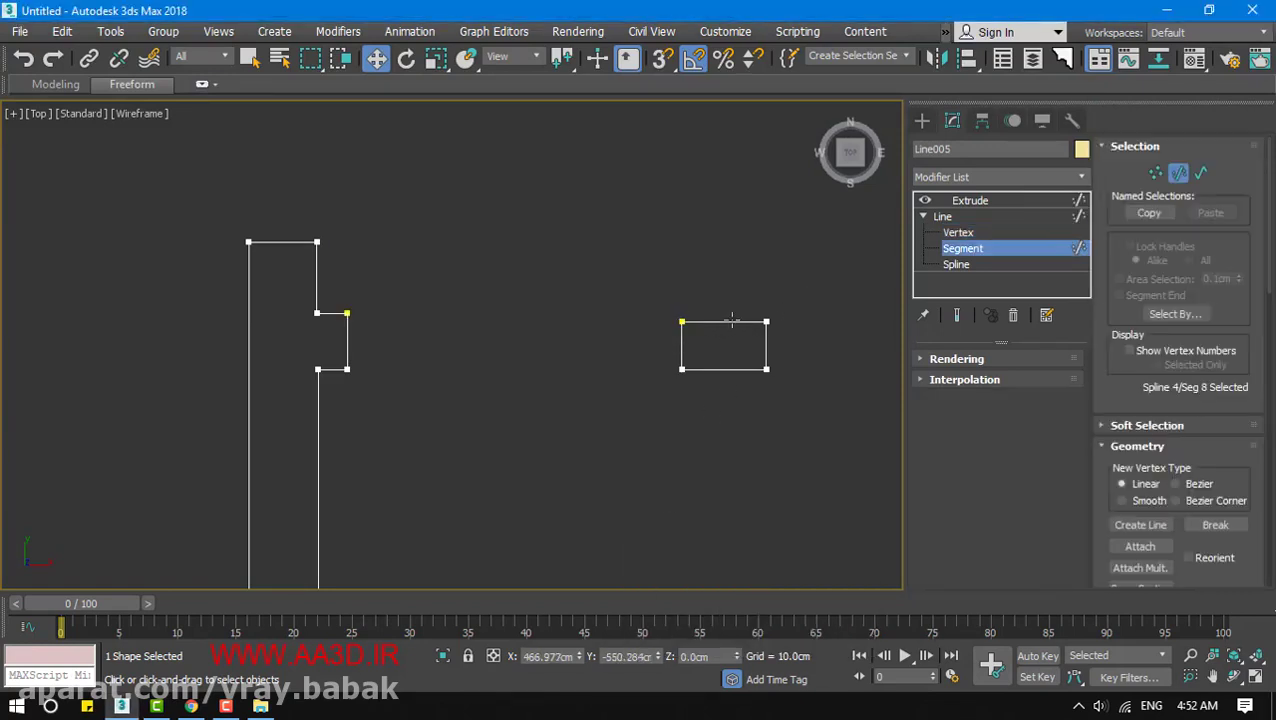
pyautogui.click(740, 322)
pyautogui.doubleClick(614, 655)
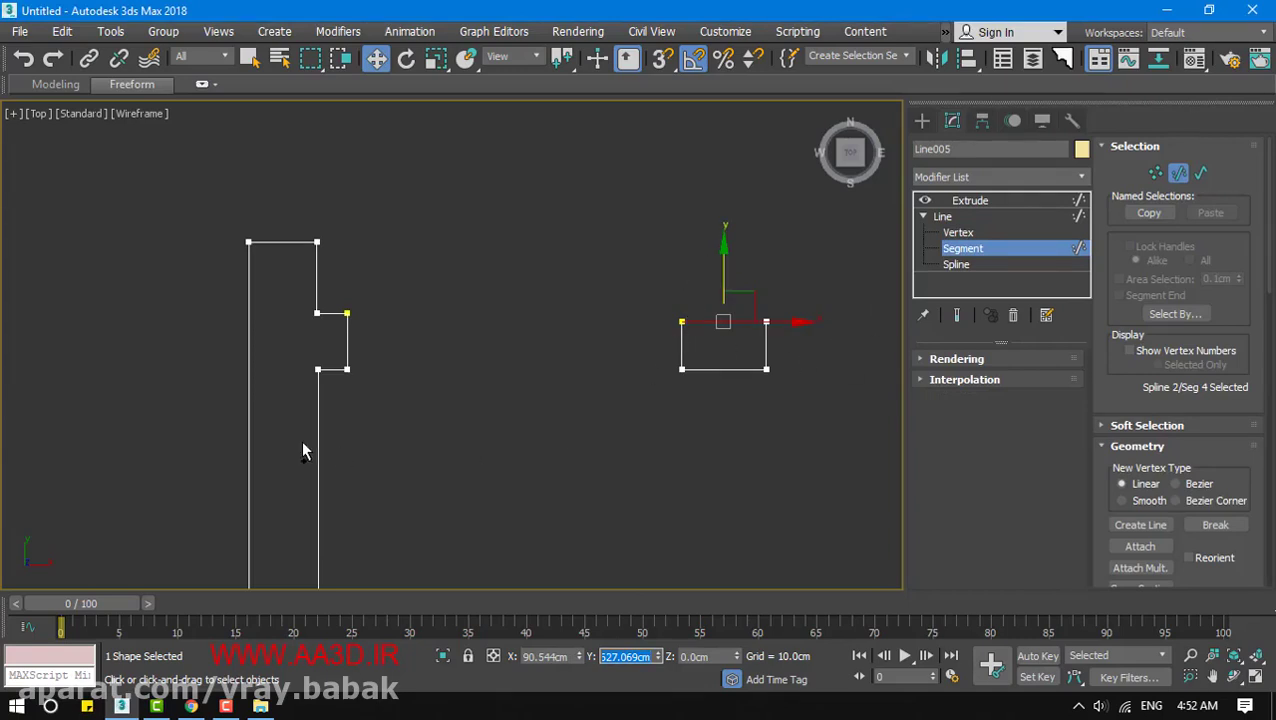
pyautogui.press('Return')
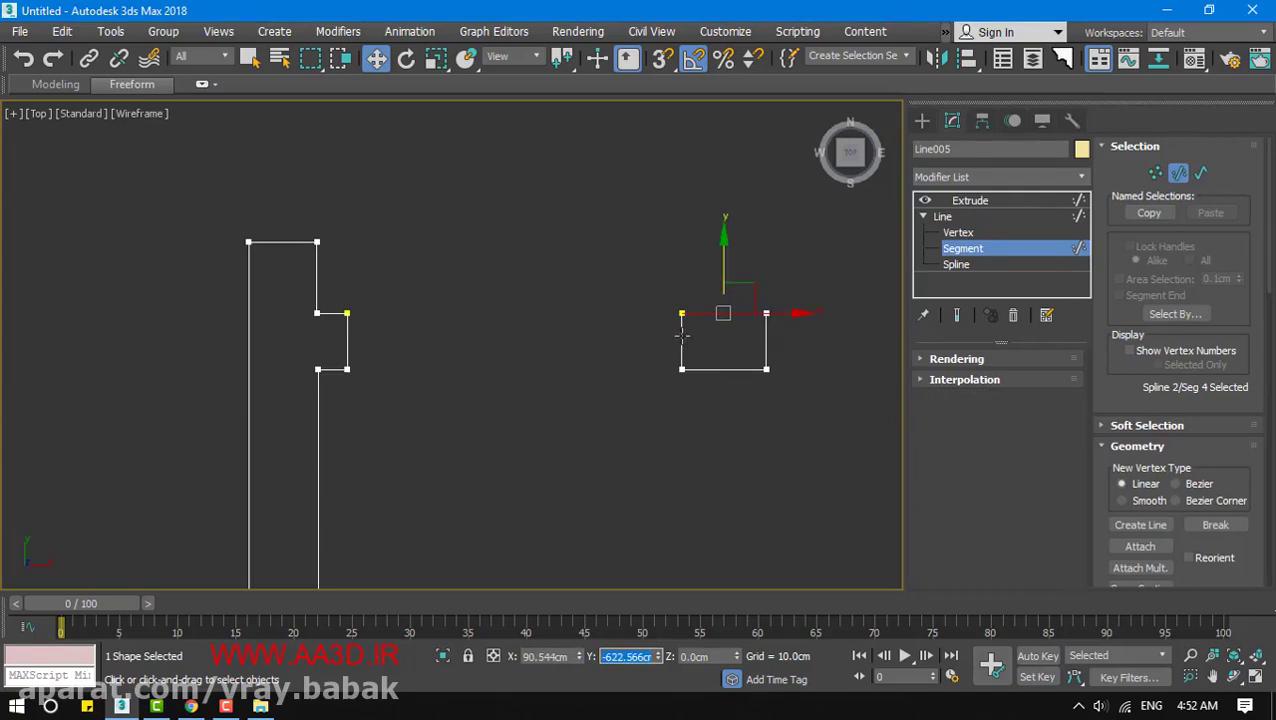
# Deselect the column's upper segment and examine the alignment of the wall projection, column and neighbouring walls in the plan
pyautogui.scroll(-3, 431, 399)
pyautogui.click(464, 484)
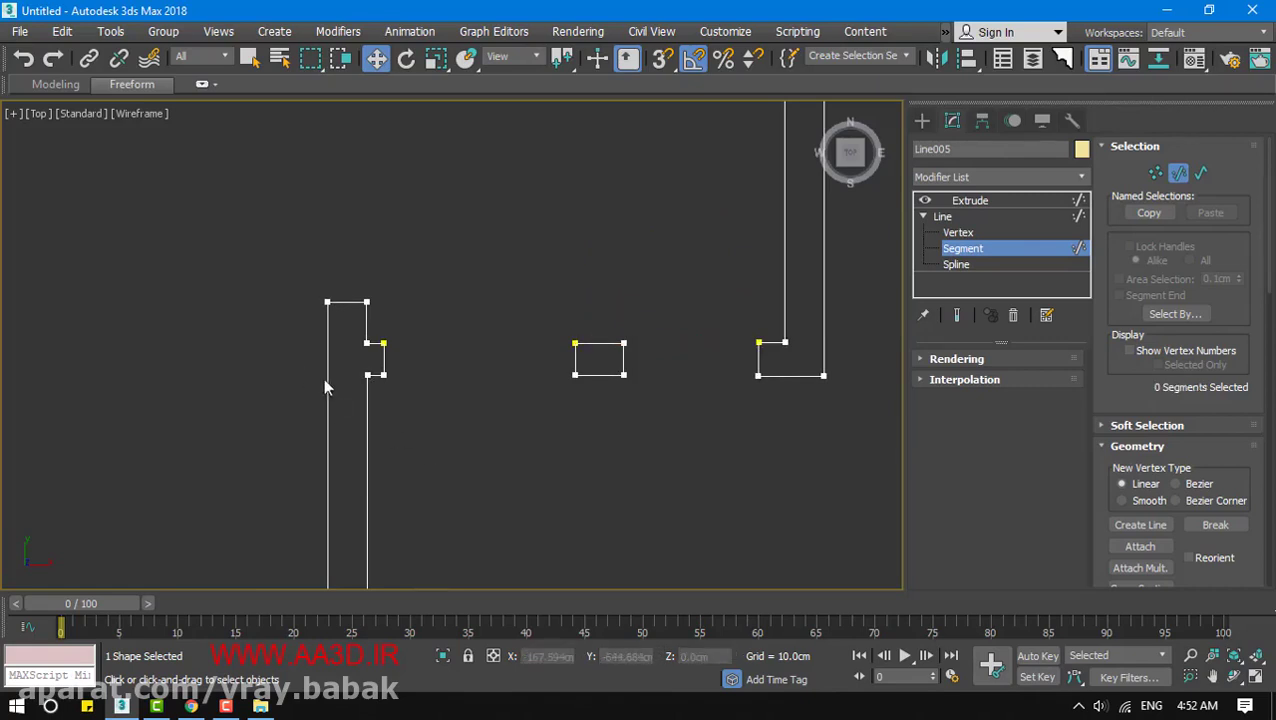
pyautogui.moveTo(323, 378); pyautogui.dragTo(256, 399, button='middle')
pyautogui.moveTo(224, 378); pyautogui.dragTo(788, 401)
pyautogui.click(708, 475)
pyautogui.scroll(-3, 369, 393)
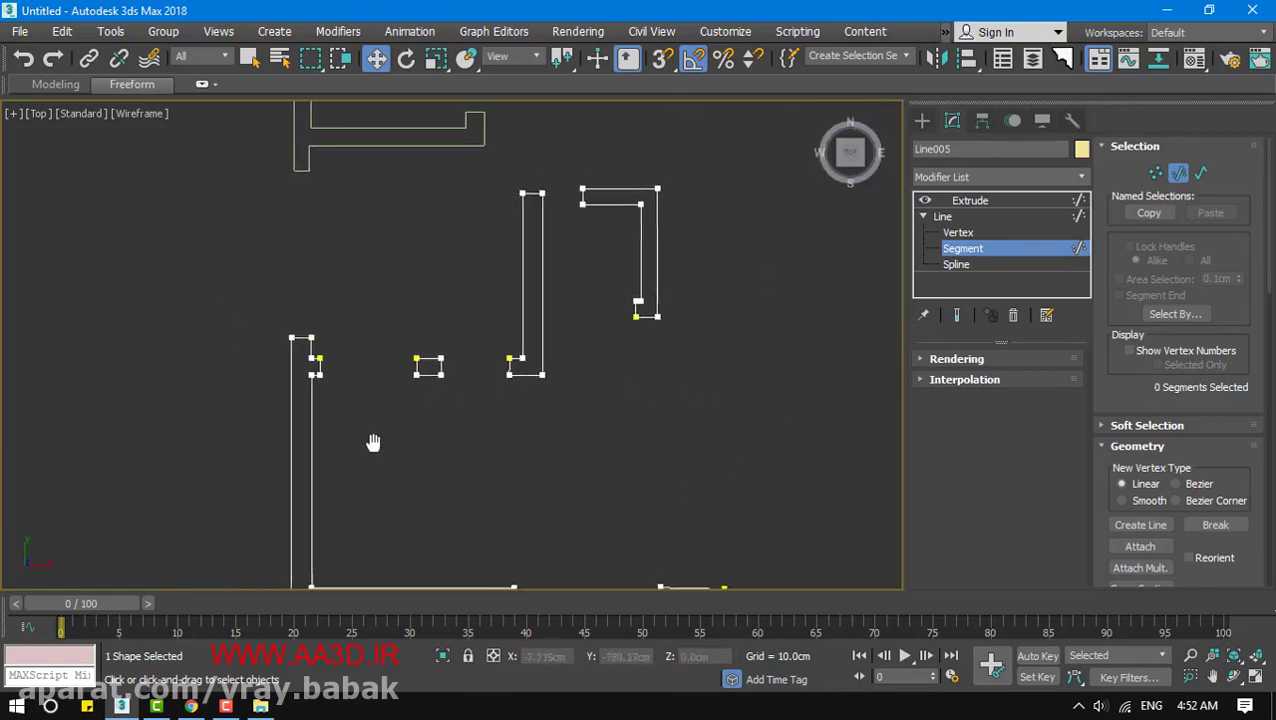
pyautogui.moveTo(370, 442); pyautogui.dragTo(388, 500, button='middle')
pyautogui.moveTo(557, 498); pyautogui.dragTo(541, 478, button='middle')
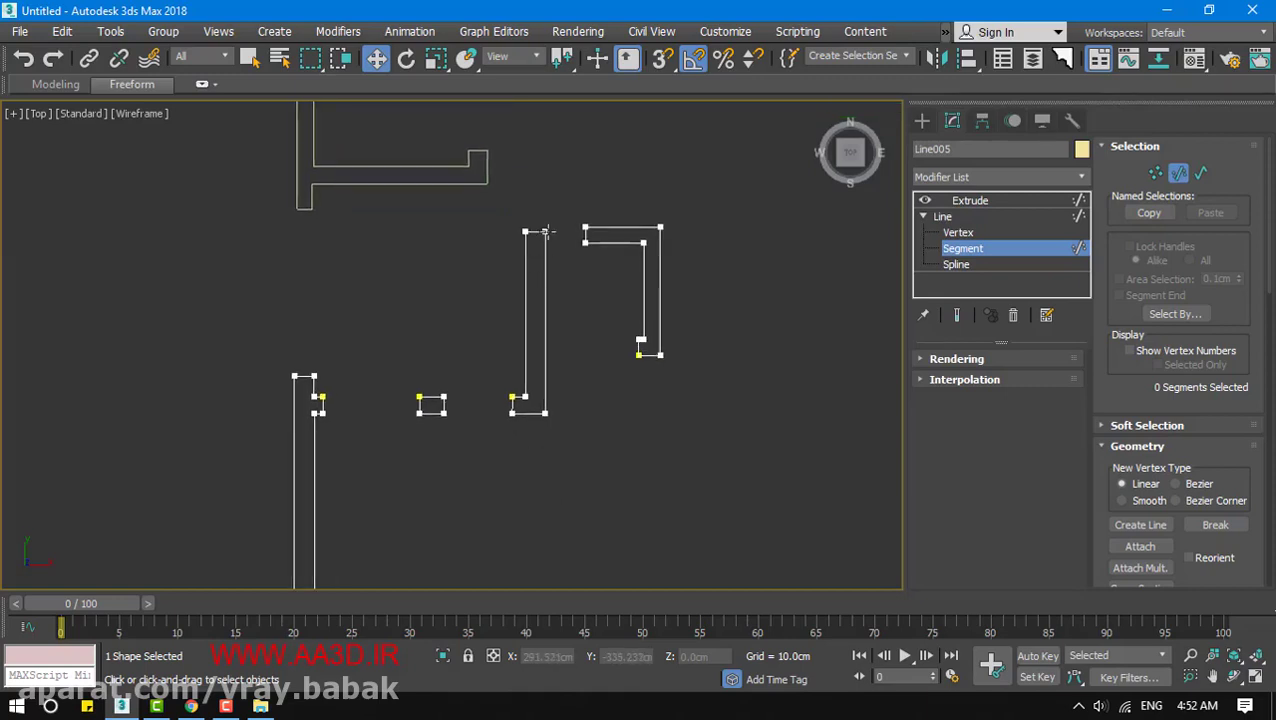
# Switch to vertex editing and select the L-shaped wall's upper end vertex facing the adjacent straight wall
pyautogui.click(545, 240)
pyautogui.scroll(4, 559, 240)
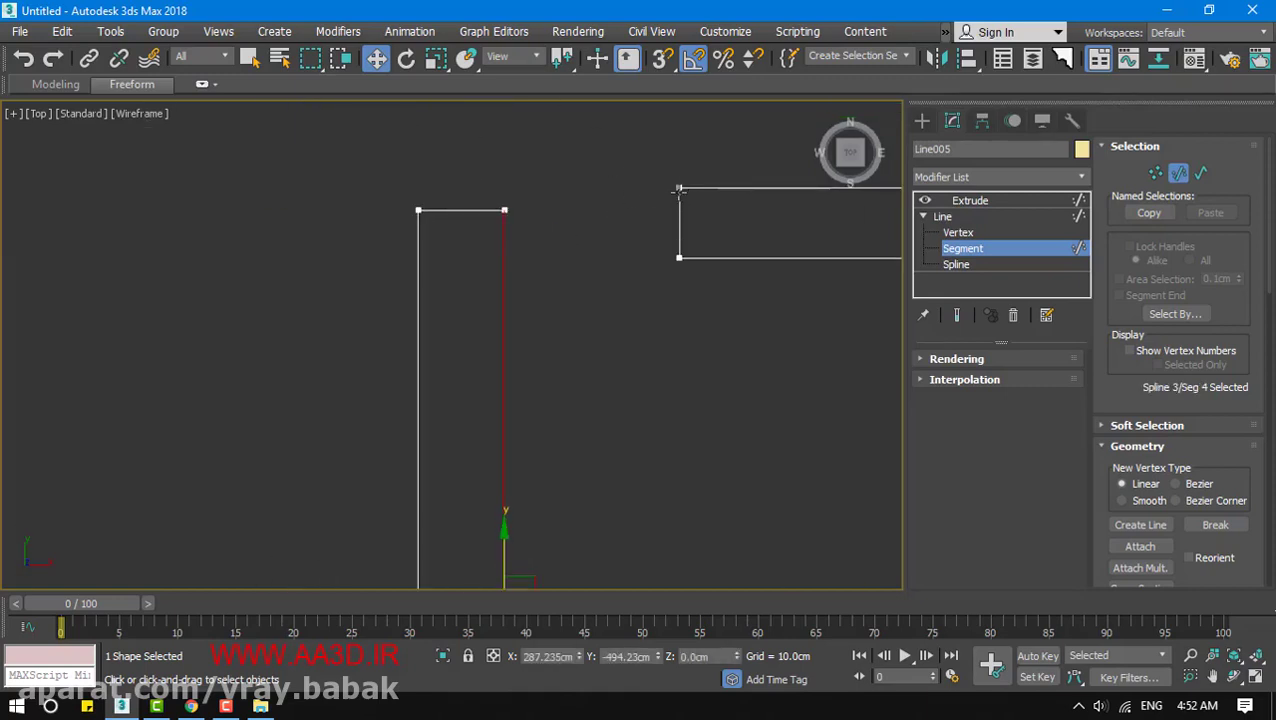
pyautogui.click(960, 232)
pyautogui.click(682, 190)
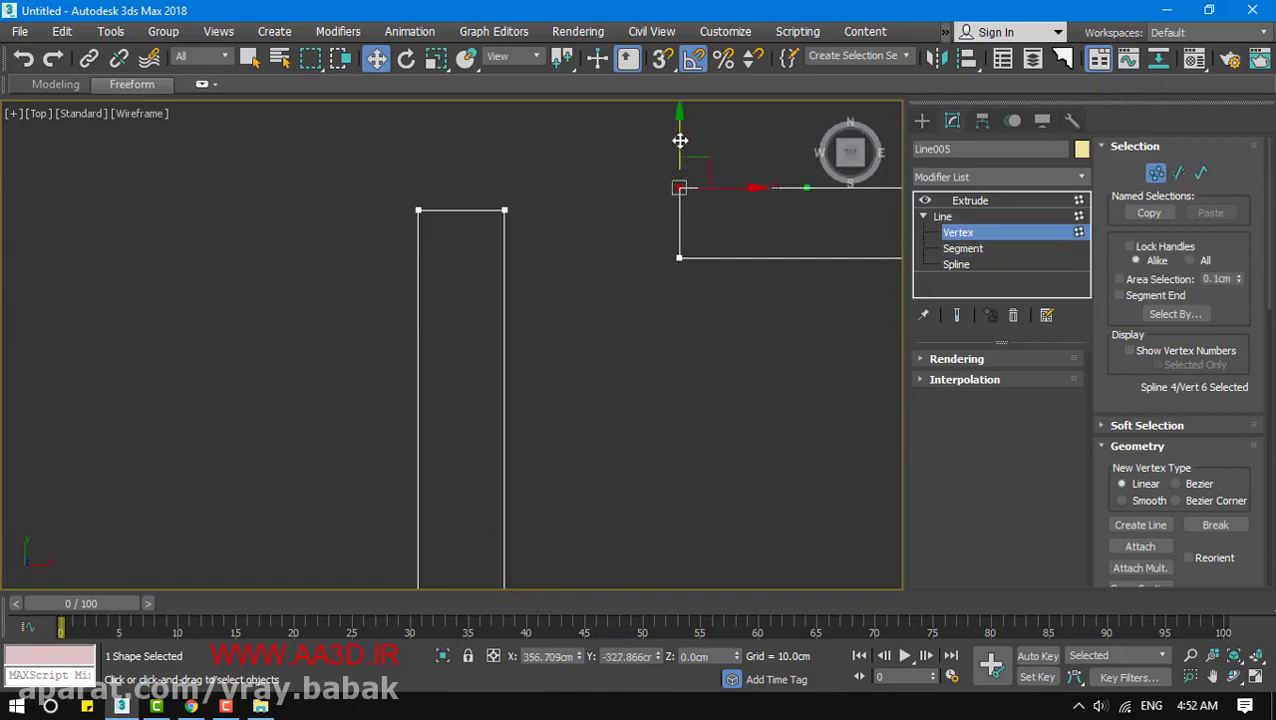
# Try to move the L-shaped wall's upper end vertex up along Y, and undo the moves
pyautogui.moveTo(680, 140); pyautogui.dragTo(681, 118)
pyautogui.hotkey('ctrl', 'z')
pyautogui.moveTo(634, 328); pyautogui.dragTo(528, 412, button='middle')
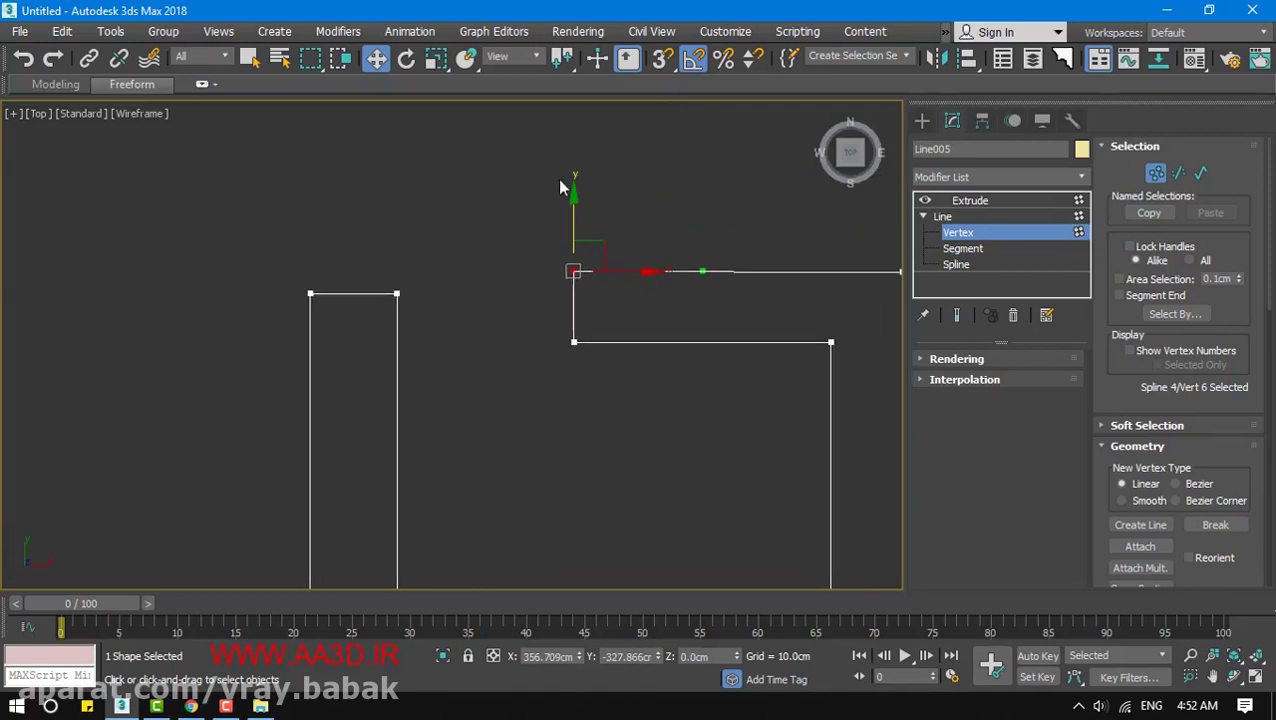
pyautogui.moveTo(633, 272)
pyautogui.mouseDown()
pyautogui.moveTo(661, 273)
pyautogui.moveTo(630, 292)
pyautogui.mouseUp()
pyautogui.moveTo(574, 209); pyautogui.dragTo(576, 157)
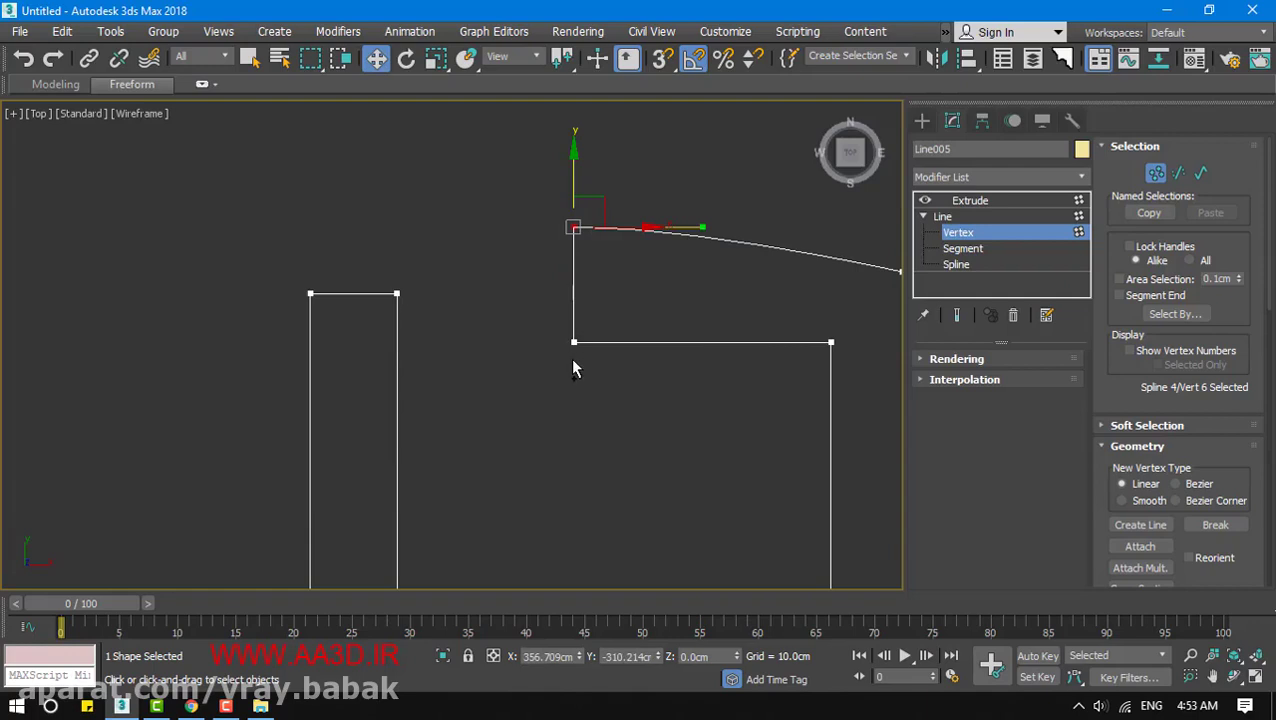
pyautogui.hotkey('ctrl', 'z')
# Copy the Y coordinate of the L-shaped wall's upper end vertex
pyautogui.doubleClick(636, 656)
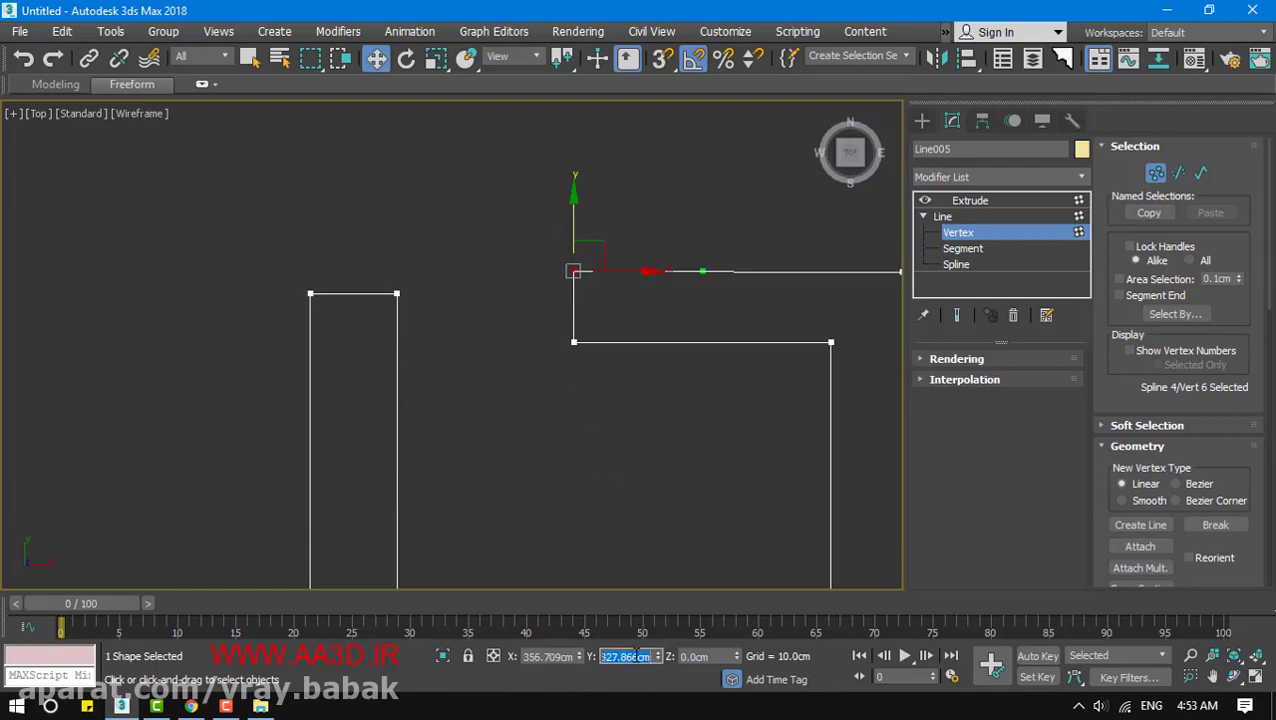
pyautogui.rightClick(638, 656)
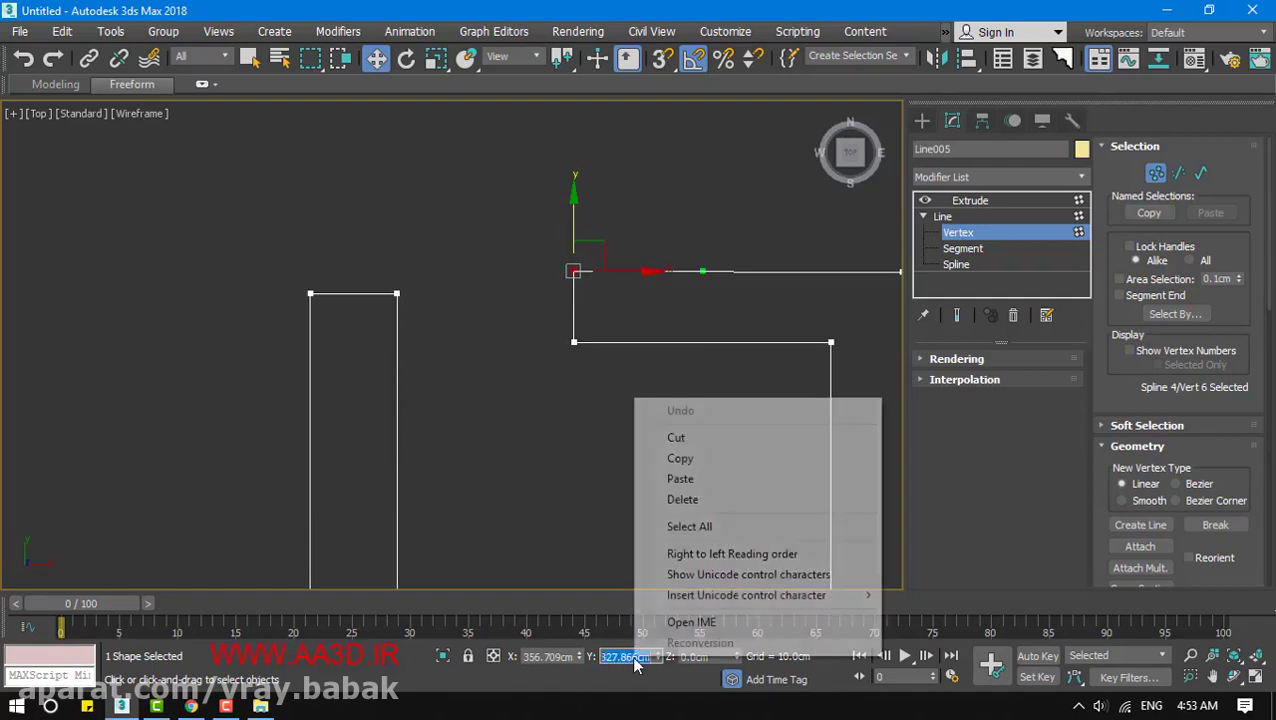
pyautogui.click(682, 459)
# Set the Y position of the straight wall's upper end segment to -327.866 cm
pyautogui.click(960, 249)
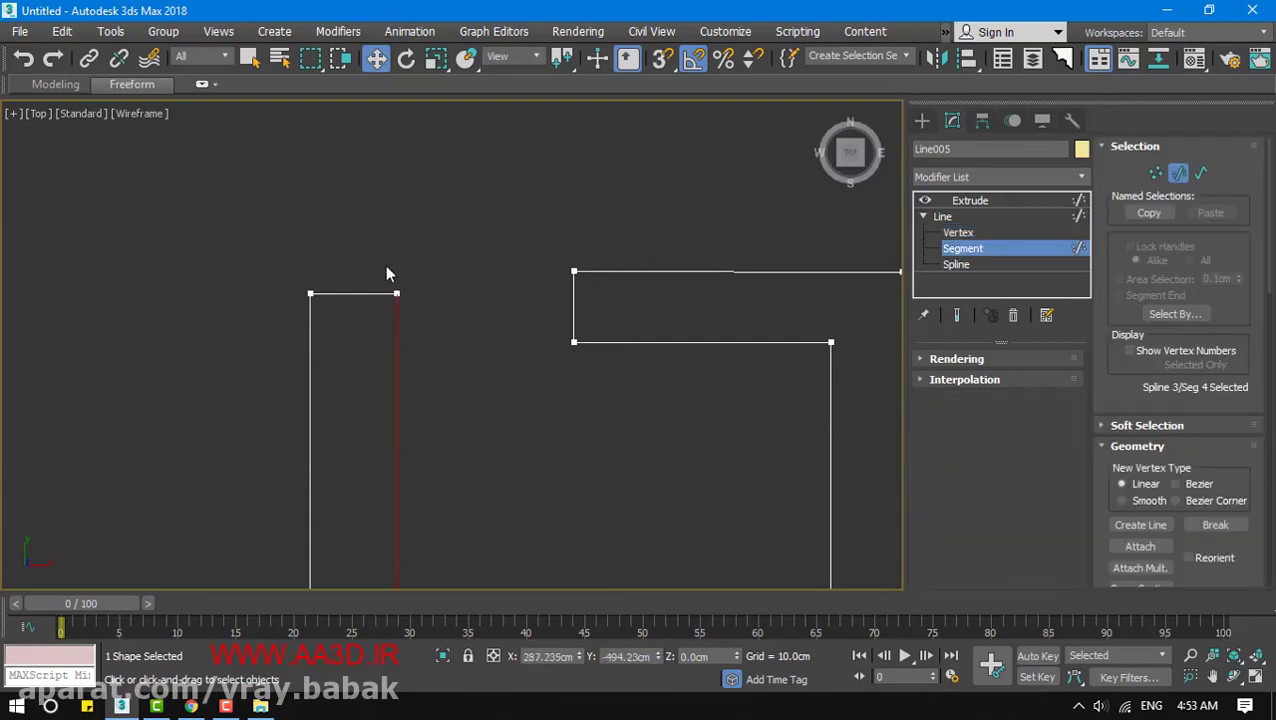
pyautogui.click(373, 294)
pyautogui.doubleClick(638, 656)
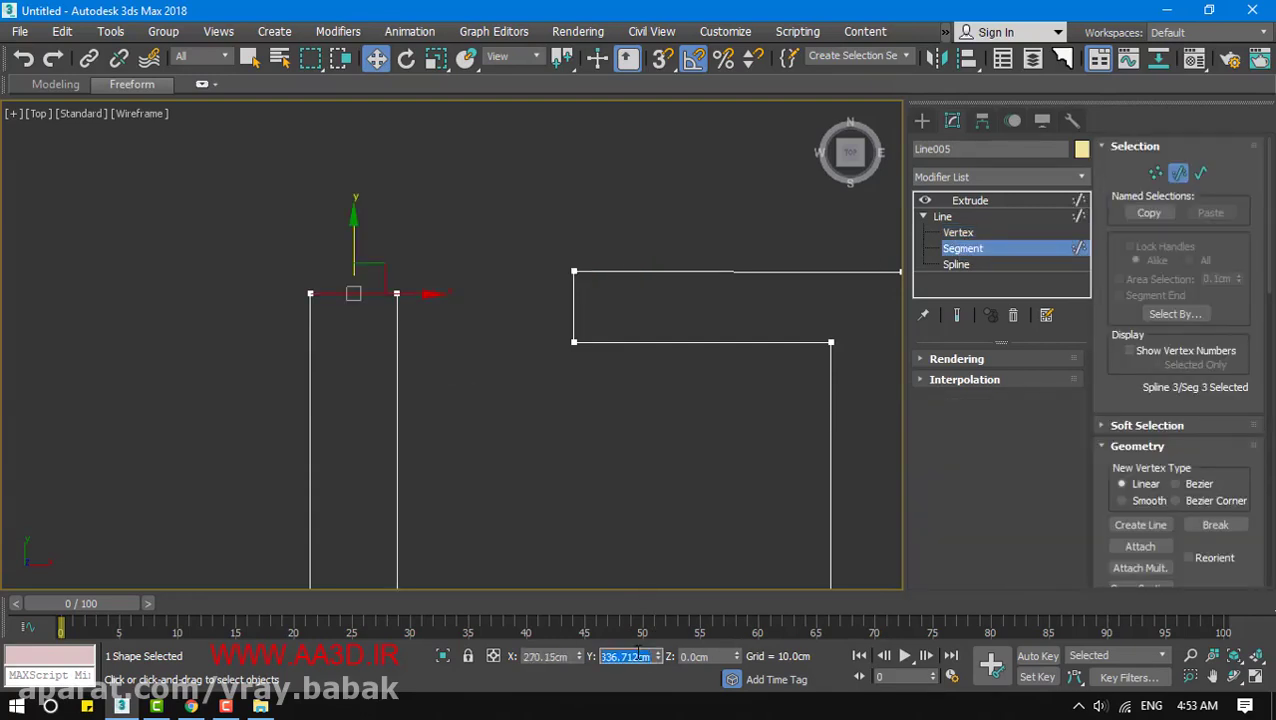
pyautogui.press('Return')
pyautogui.click(549, 443)
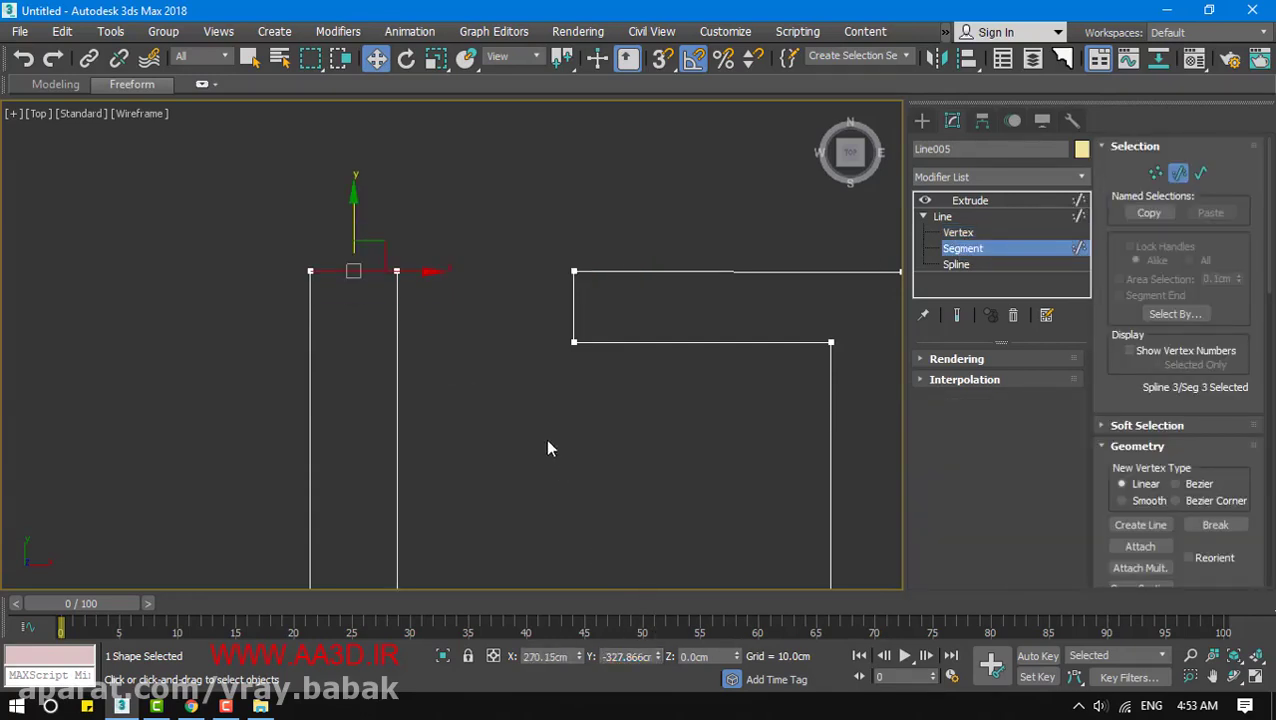
# Leave segment editing, return to the Extrude level and examine the extruded walls over the plan from an angled view
pyautogui.moveTo(446, 368); pyautogui.dragTo(288, 326, button='middle')
pyautogui.scroll(-5, 288, 326)
pyautogui.moveTo(302, 521); pyautogui.dragTo(577, 409, button='middle')
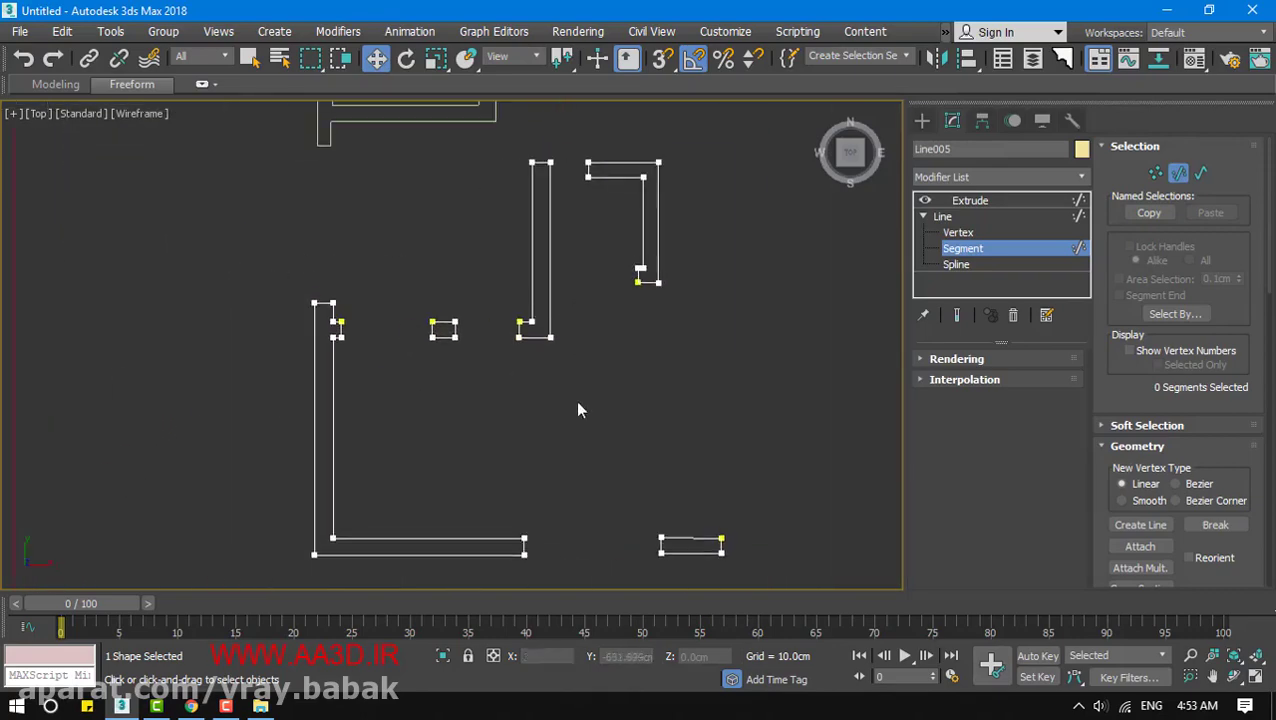
pyautogui.moveTo(550, 518); pyautogui.dragTo(478, 531, button='middle')
pyautogui.click(948, 243)
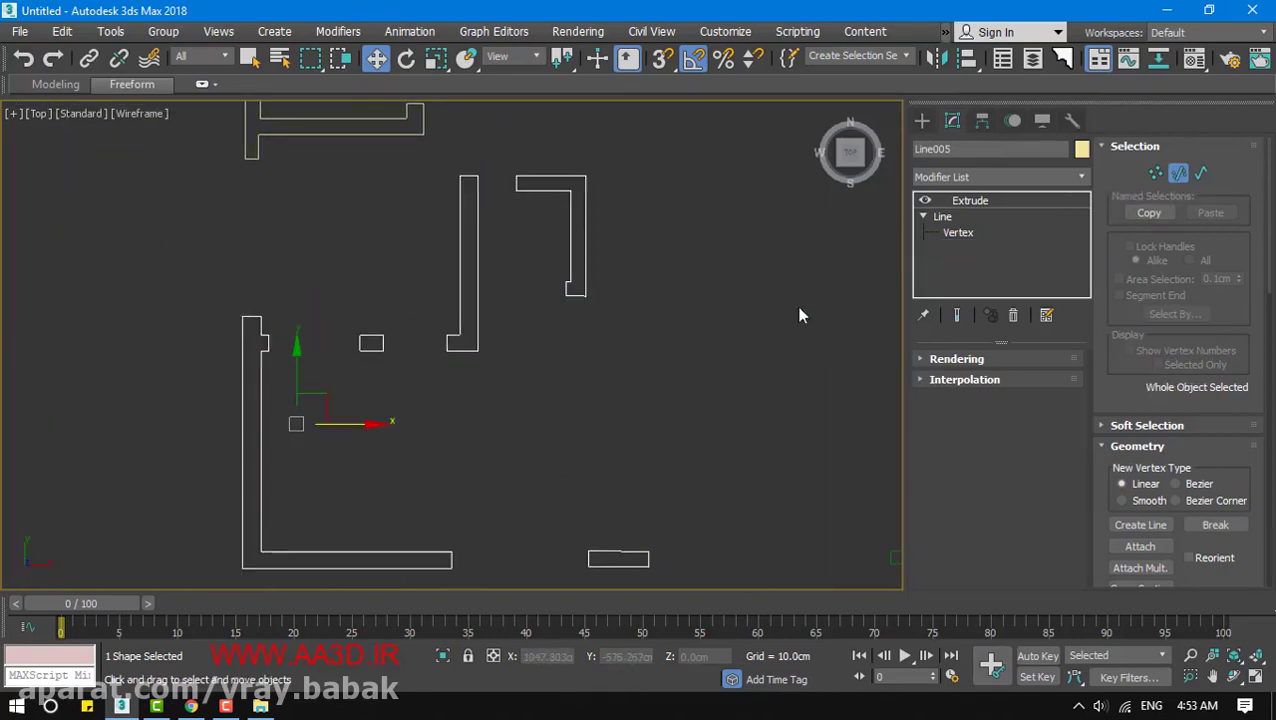
pyautogui.click(444, 374)
pyautogui.keyDown('alt'); pyautogui.moveTo(444, 374); pyautogui.dragTo(456, 316, button='middle'); pyautogui.keyUp('alt')
pyautogui.click(434, 313)
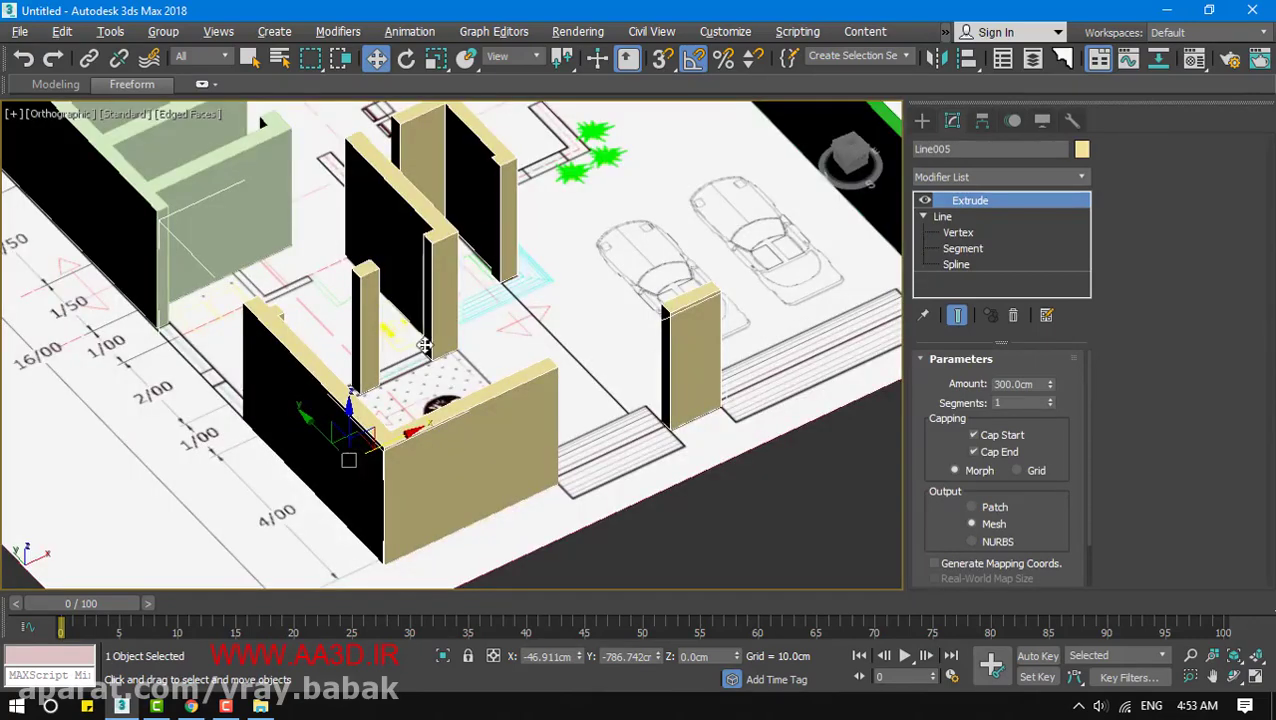
pyautogui.keyDown('alt'); pyautogui.moveTo(360, 330); pyautogui.dragTo(334, 242, button='middle'); pyautogui.keyUp('alt')
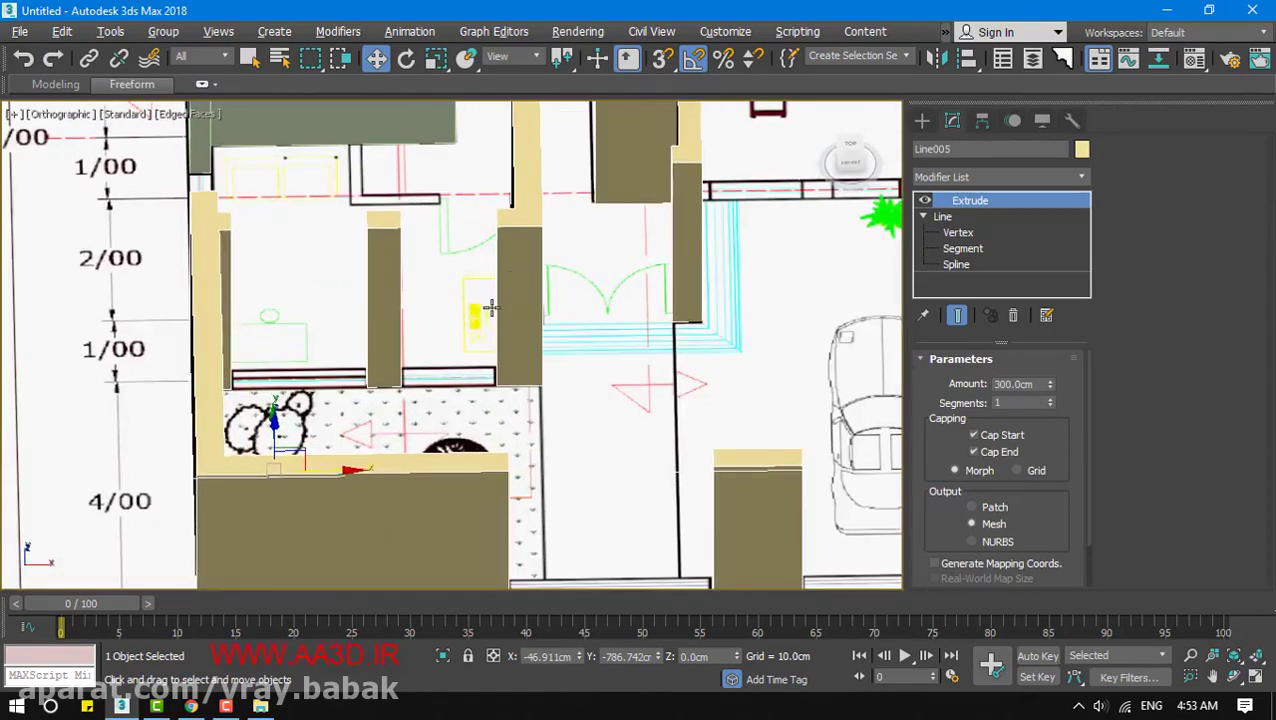
# In the wireframe top view, activate the Rectangle spline tool and turn on 3D snapping to vertices
pyautogui.press('t')
pyautogui.click(922, 120)
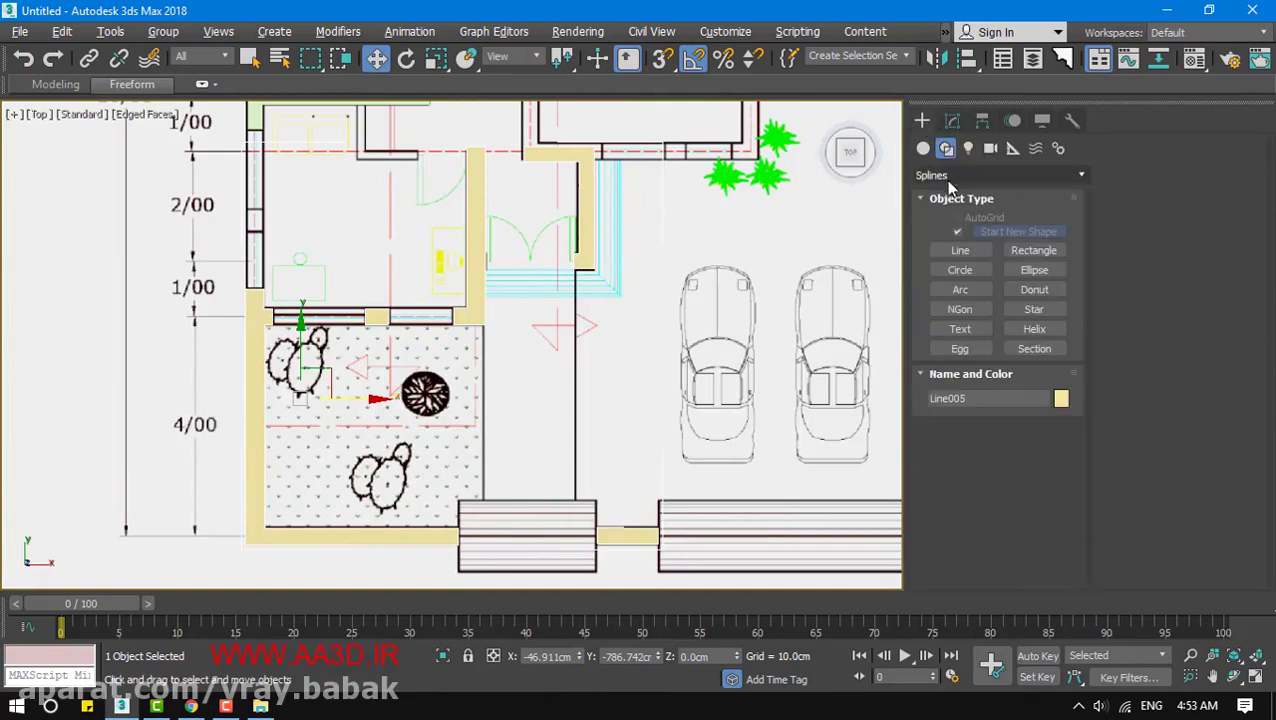
pyautogui.click(1033, 251)
pyautogui.scroll(2, 450, 350)
pyautogui.press('F3')
pyautogui.scroll(3, 517, 354)
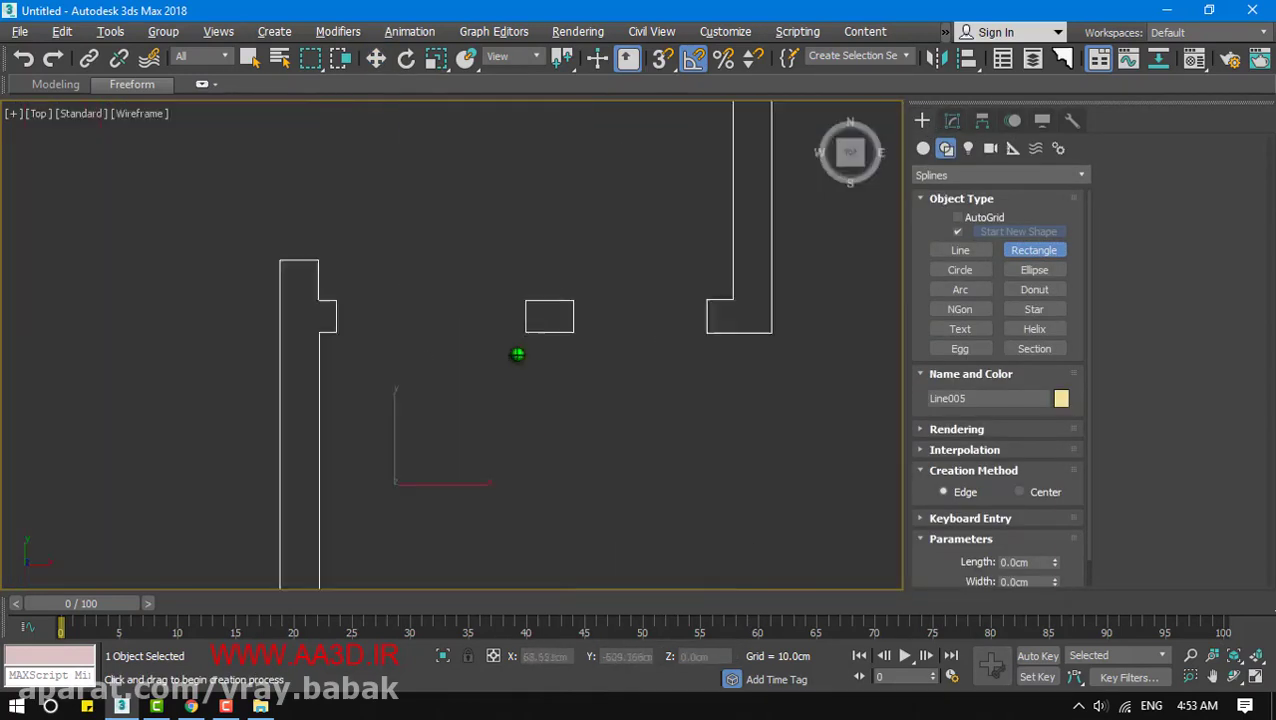
pyautogui.scroll(1, 517, 354)
pyautogui.moveTo(529, 258); pyautogui.dragTo(627, 316, button='middle')
pyautogui.press('s')
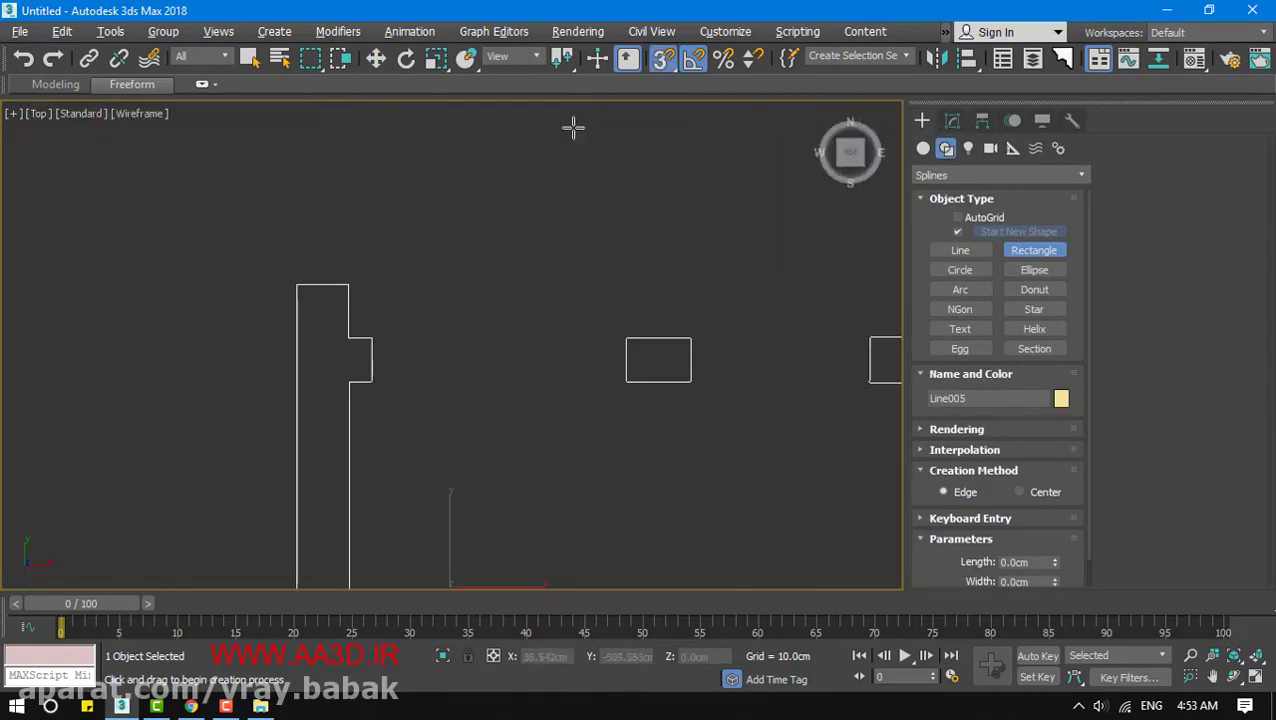
pyautogui.rightClick(660, 60)
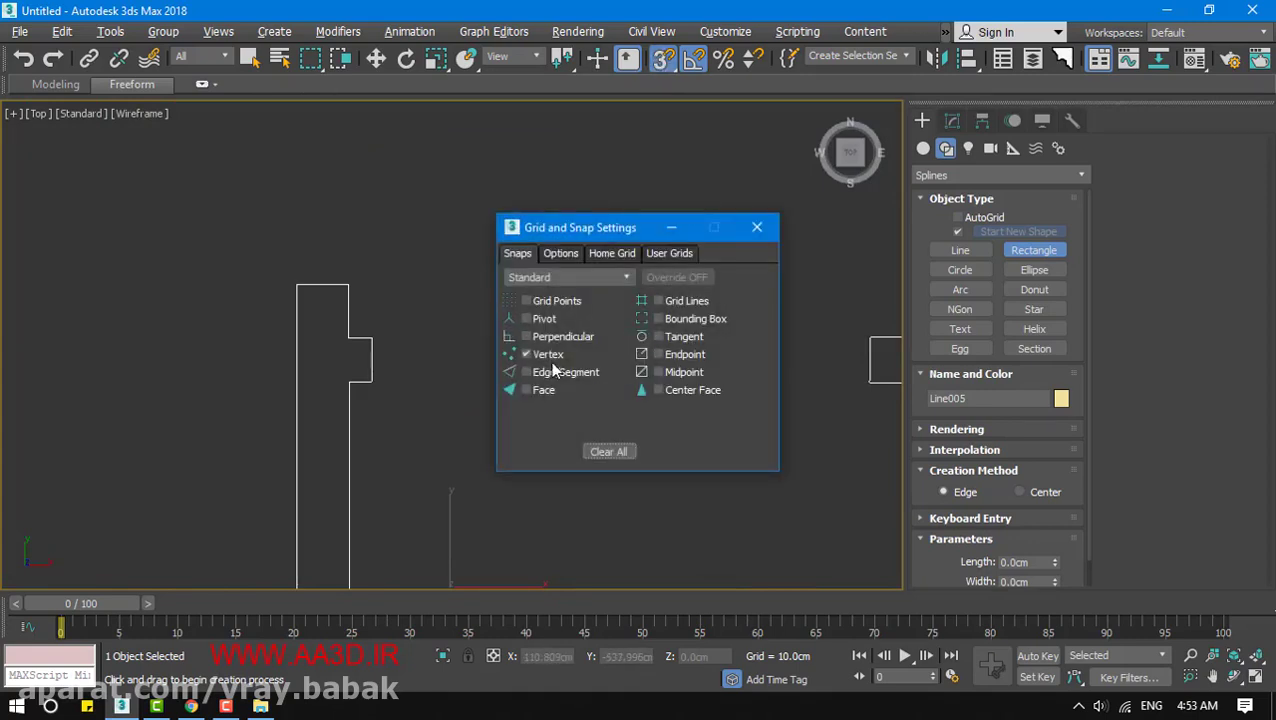
pyautogui.click(757, 227)
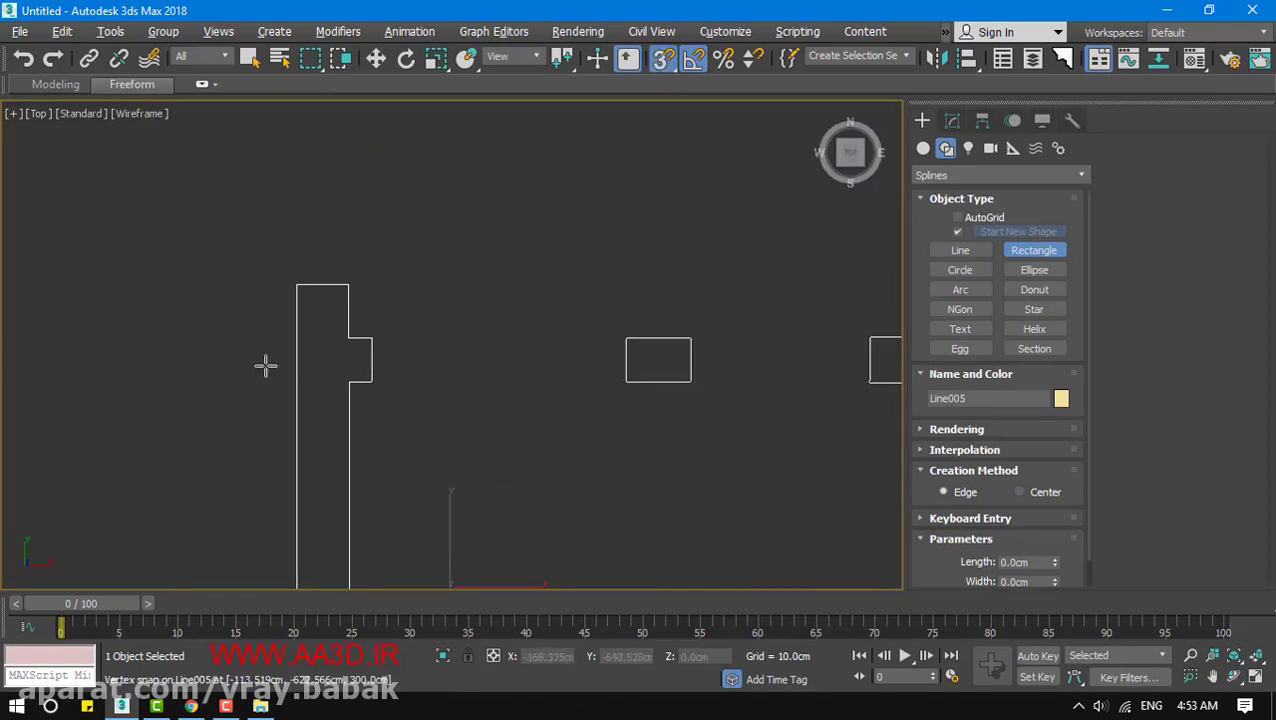
# Draw a snapped rectangle about 167.7 cm wide and 28.5 cm long filling the gap between the wall projection and the separate column
pyautogui.scroll(3, 265, 364)
pyautogui.moveTo(265, 364); pyautogui.dragTo(67, 240, button='middle')
pyautogui.scroll(-1, 210, 275)
pyautogui.moveTo(251, 253); pyautogui.dragTo(650, 335)
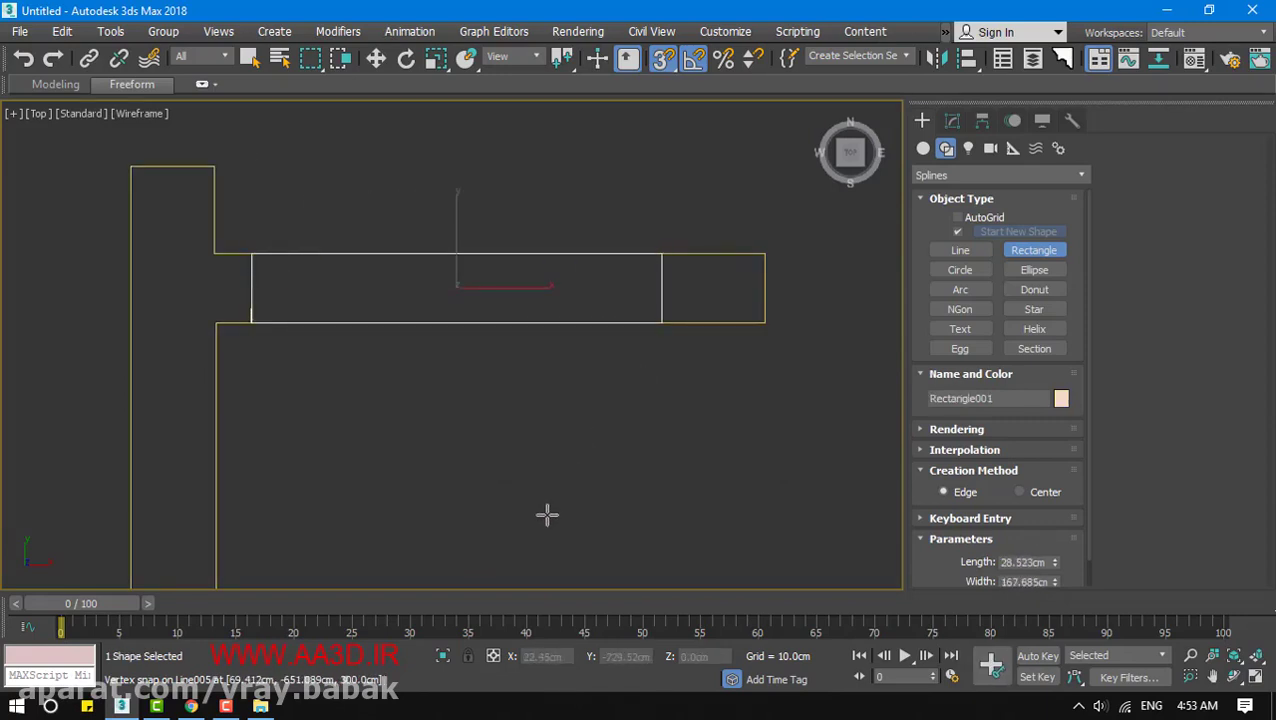
pyautogui.press('w')
# Apply an Extrude modifier to the new rectangle with an amount of 180 cm
pyautogui.keyDown('alt'); pyautogui.moveTo(524, 459); pyautogui.dragTo(626, 356, button='middle'); pyautogui.keyUp('alt')
pyautogui.click(952, 121)
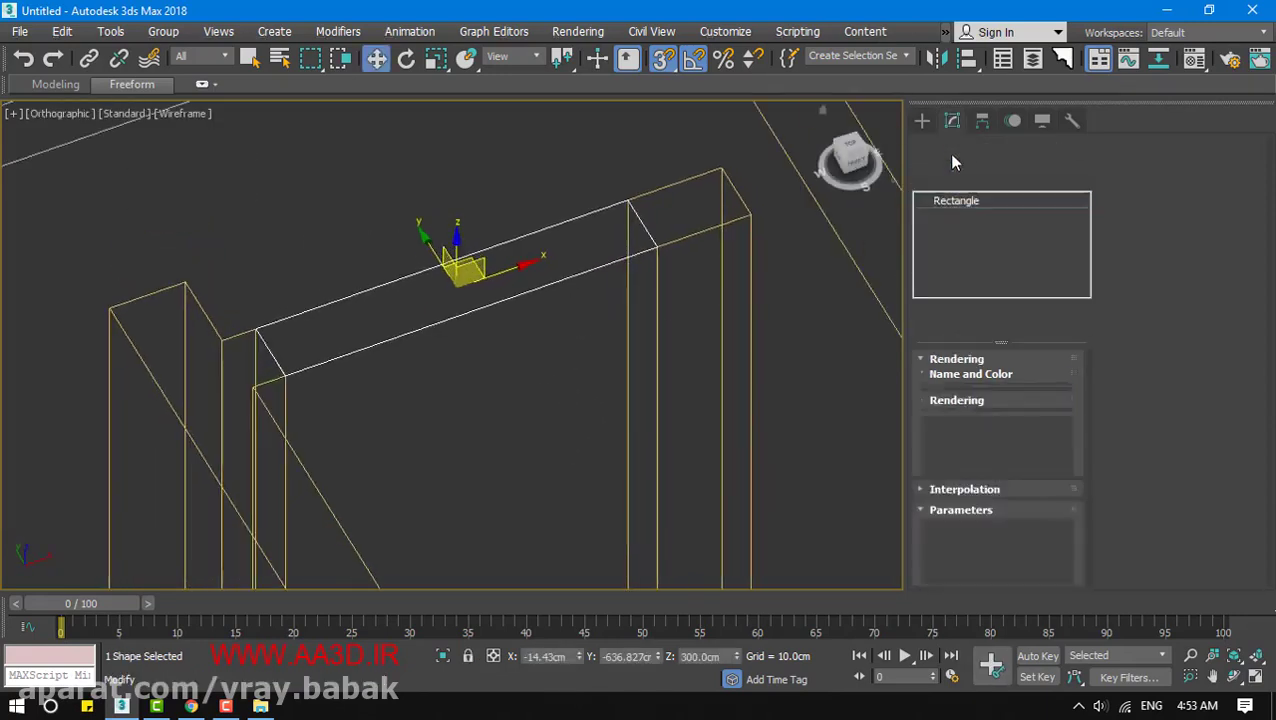
pyautogui.click(944, 176)
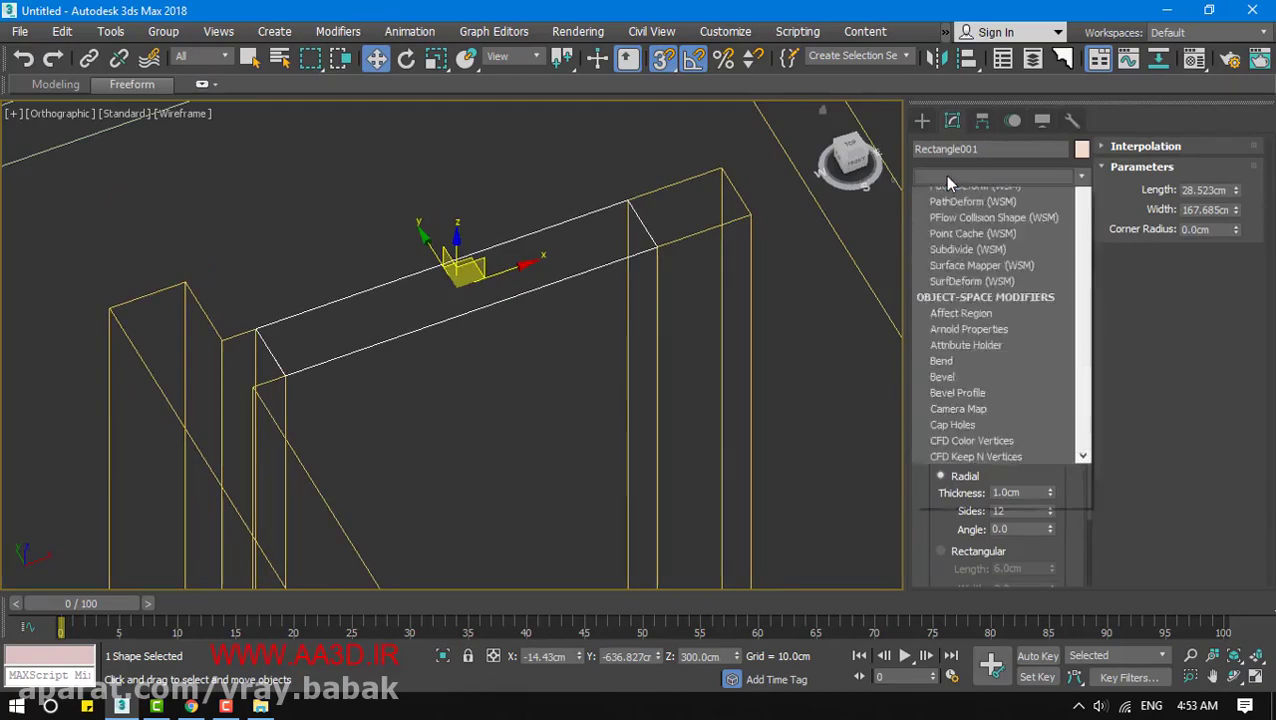
pyautogui.scroll(-5, 1040, 200)
pyautogui.scroll(-6, 1040, 200)
pyautogui.click(1040, 200)
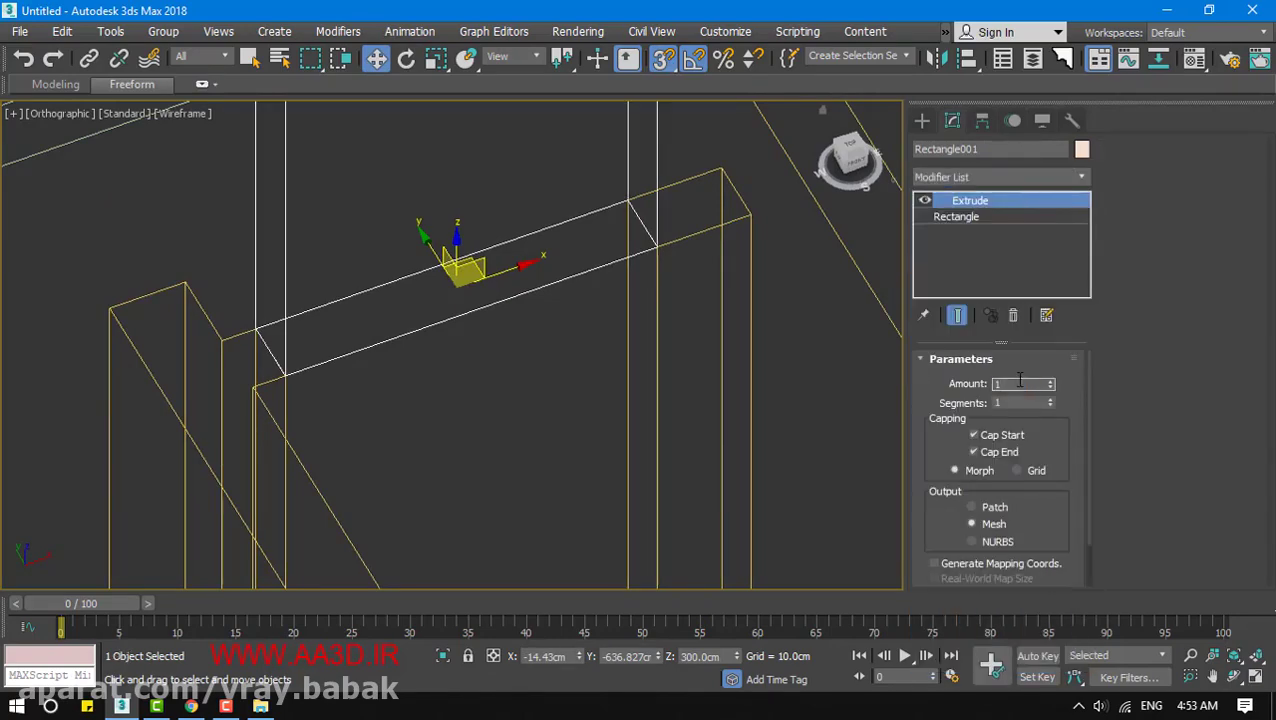
pyautogui.scroll(-7, 520, 410)
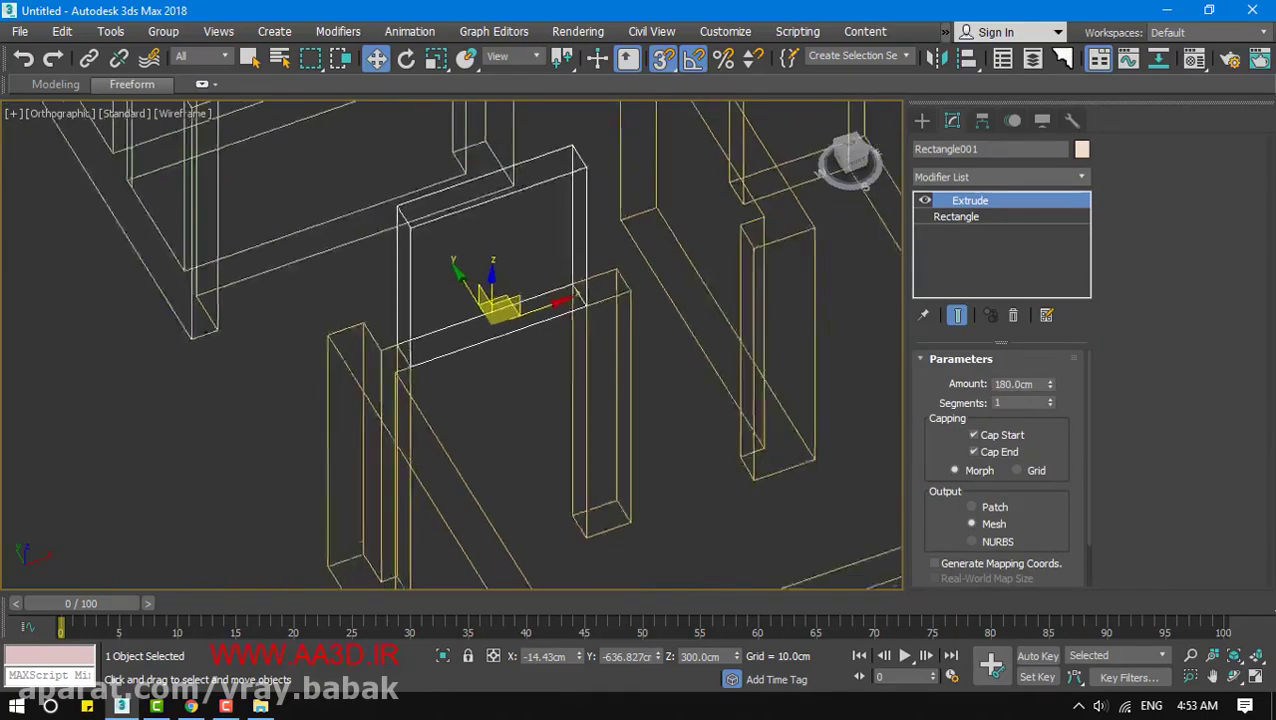
# Move the extruded block down to floor level at Z 0, snapped between the wall projection and the column, and shade the view
pyautogui.moveTo(497, 299); pyautogui.dragTo(510, 379)
pyautogui.keyDown('alt'); pyautogui.moveTo(510, 379); pyautogui.dragTo(390, 421, button='middle'); pyautogui.keyUp('alt')
pyautogui.scroll(2, 528, 353)
pyautogui.scroll(1, 528, 354)
pyautogui.moveTo(528, 354); pyautogui.dragTo(419, 456)
pyautogui.press('F3')
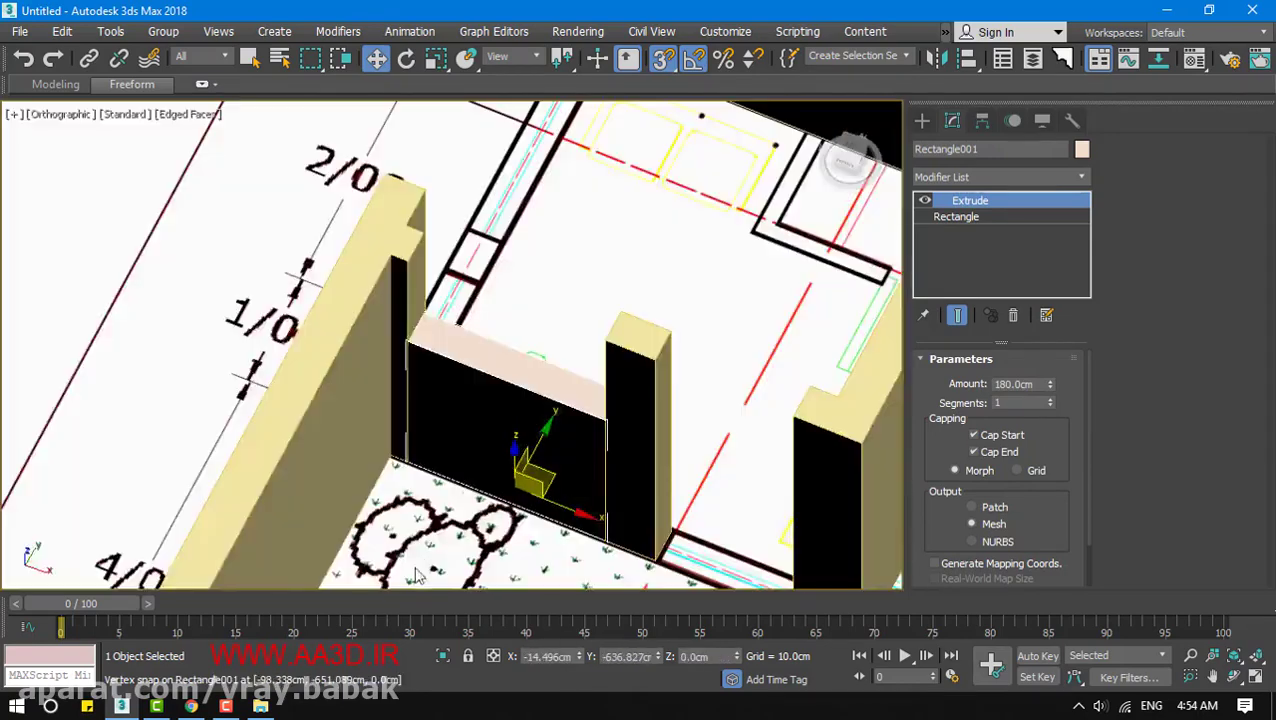
# Set the infill block's Extrude amount to 70 cm
pyautogui.moveTo(473, 450)
pyautogui.keyDown('alt'); pyautogui.mouseDown(button='middle')
pyautogui.moveTo(518, 356)
pyautogui.moveTo(434, 411)
pyautogui.moveTo(539, 380)
pyautogui.mouseUp(button='middle'); pyautogui.keyUp('alt')
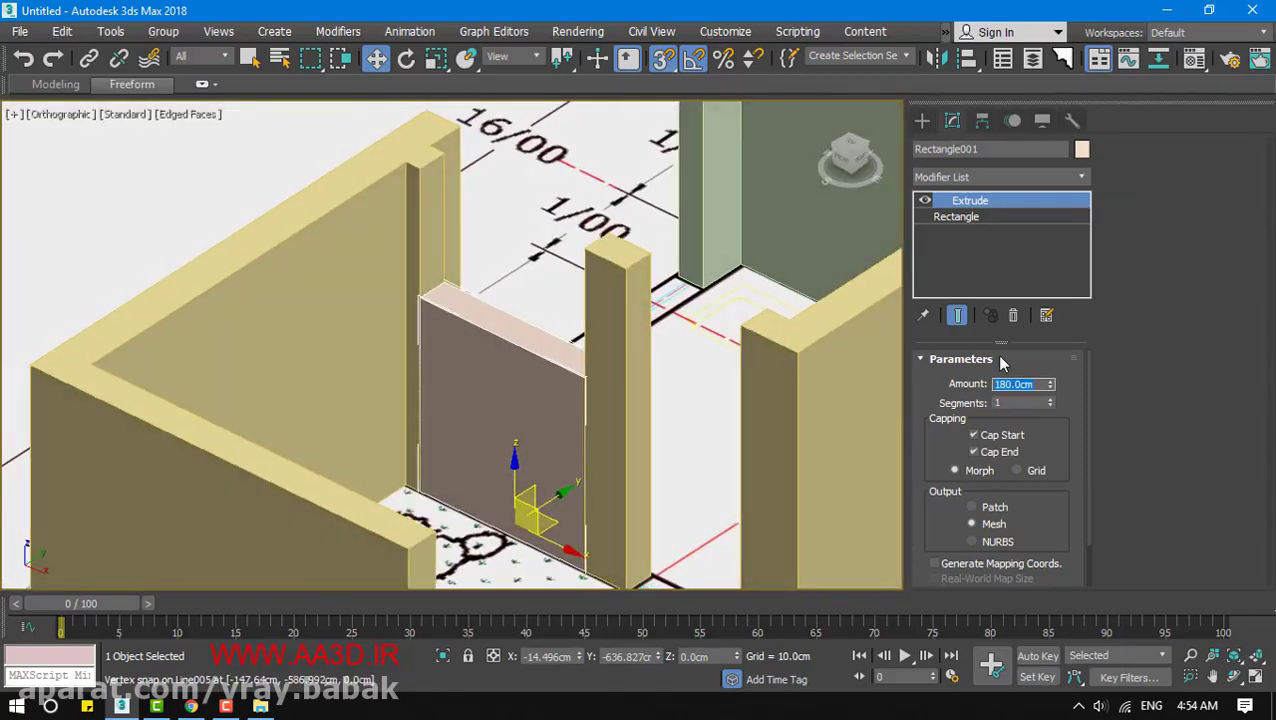
pyautogui.write('70')
pyautogui.press('Return')
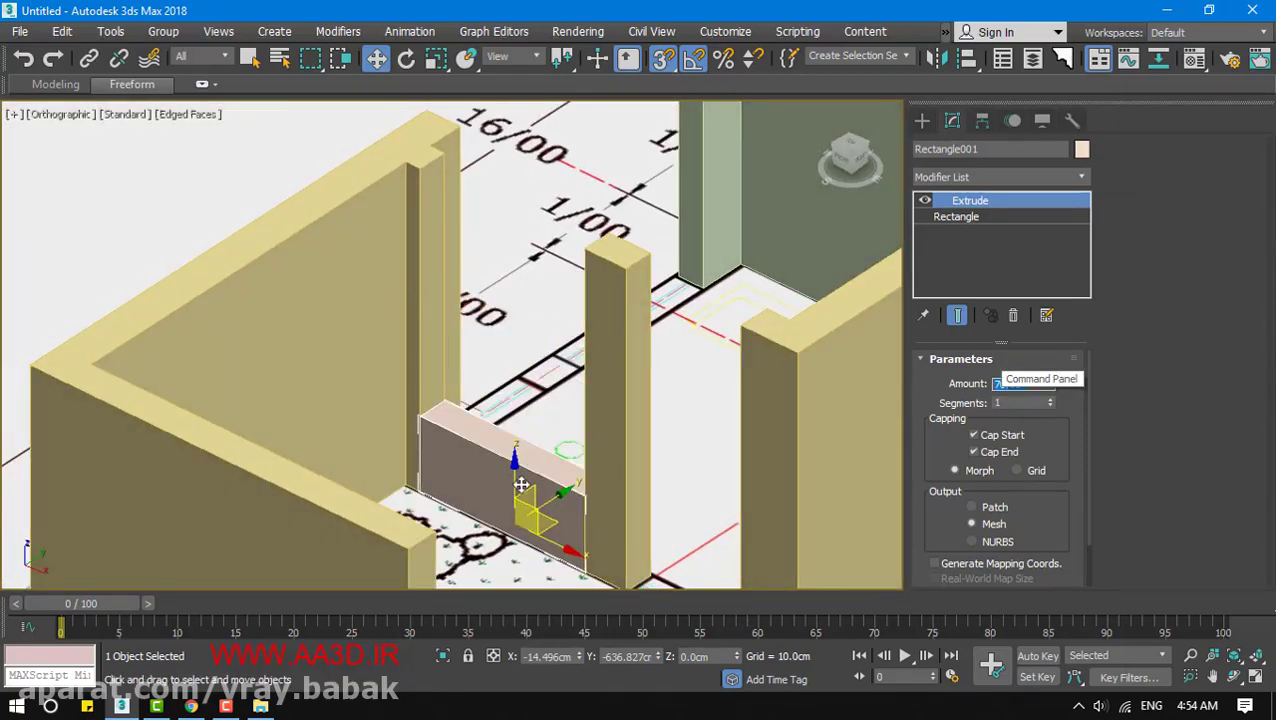
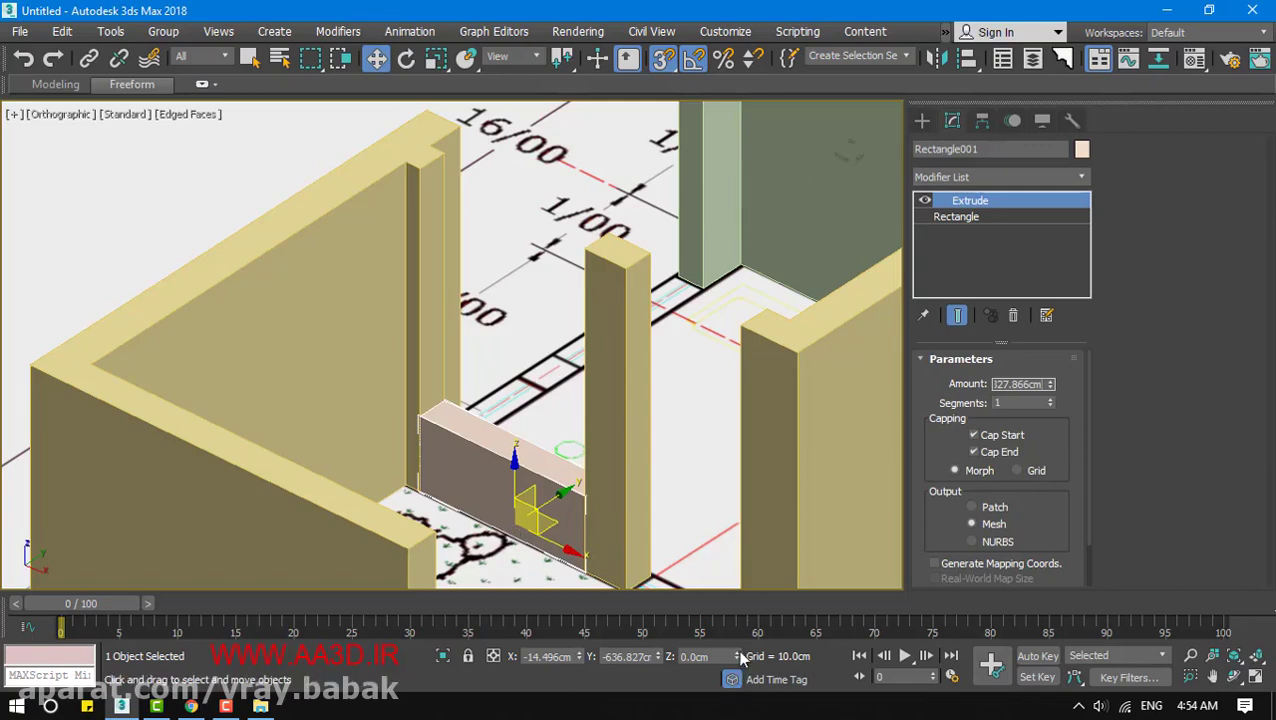
# Try the infill block with an Extrude amount of 327.866 cm, and separately at Z 300 cm, undoing each change
pyautogui.press('Return')
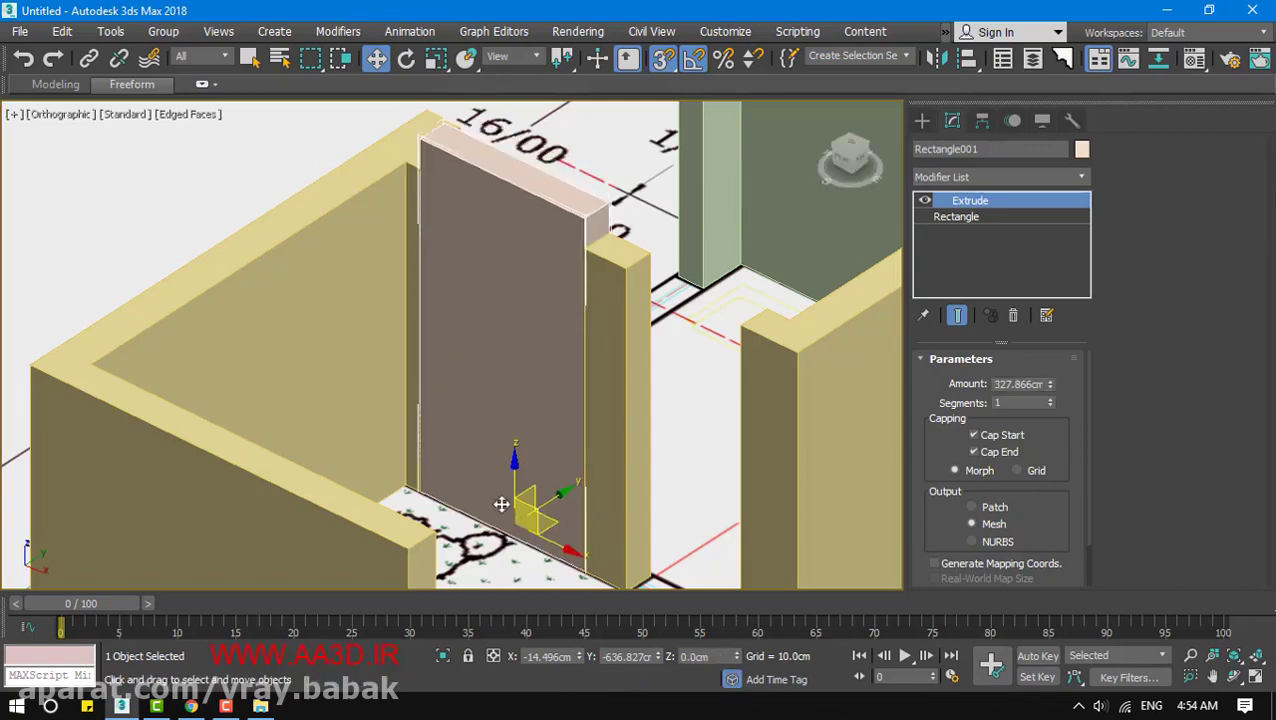
pyautogui.hotkey('ctrl', 'z')
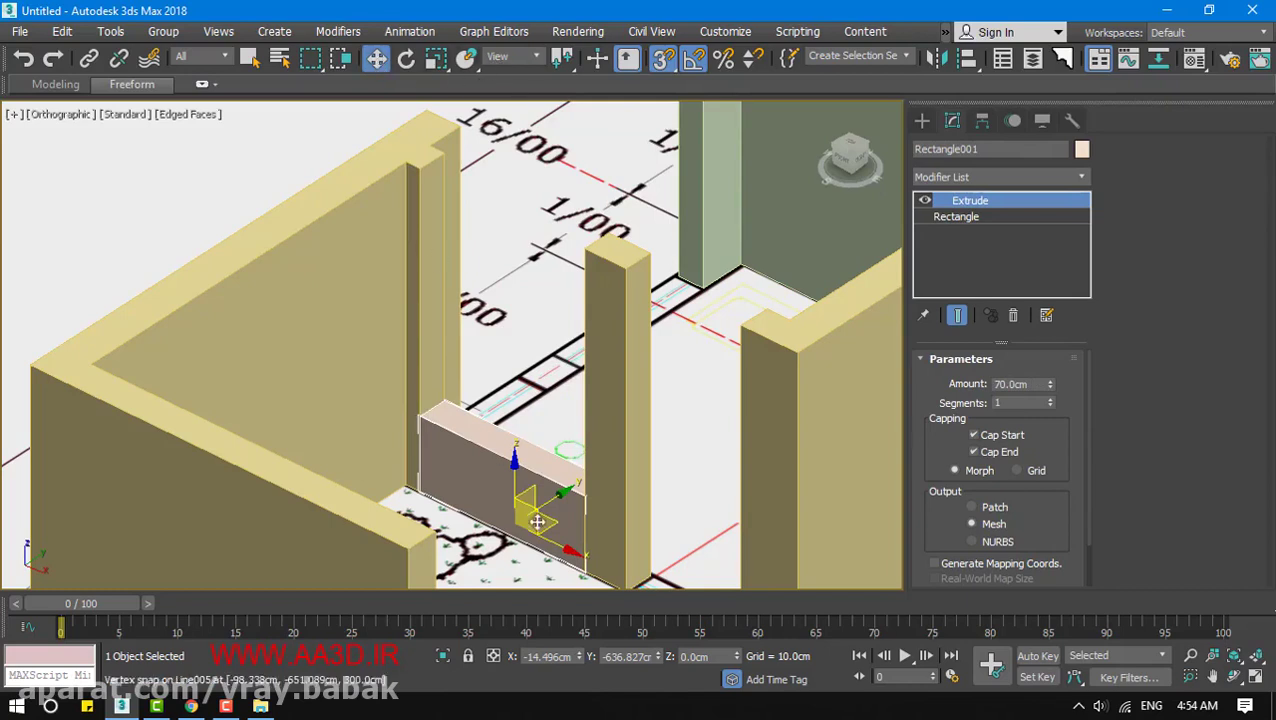
pyautogui.click(707, 656)
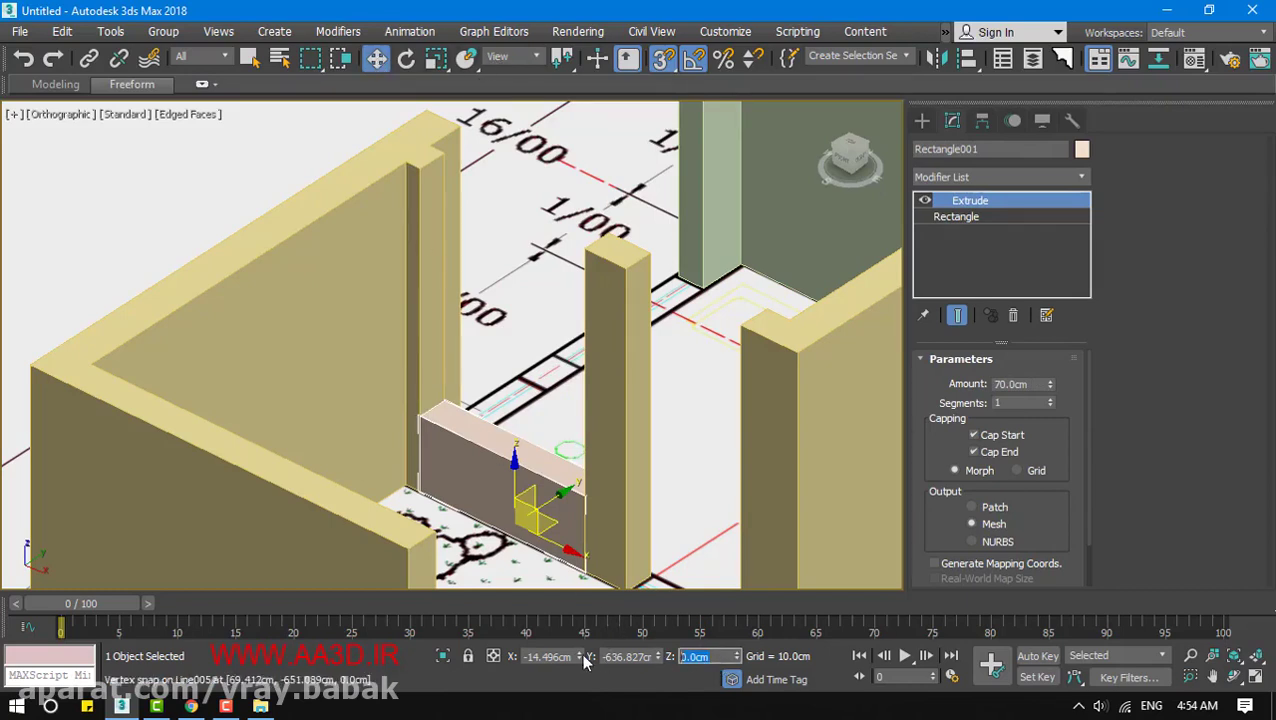
pyautogui.write('300')
pyautogui.press('Return')
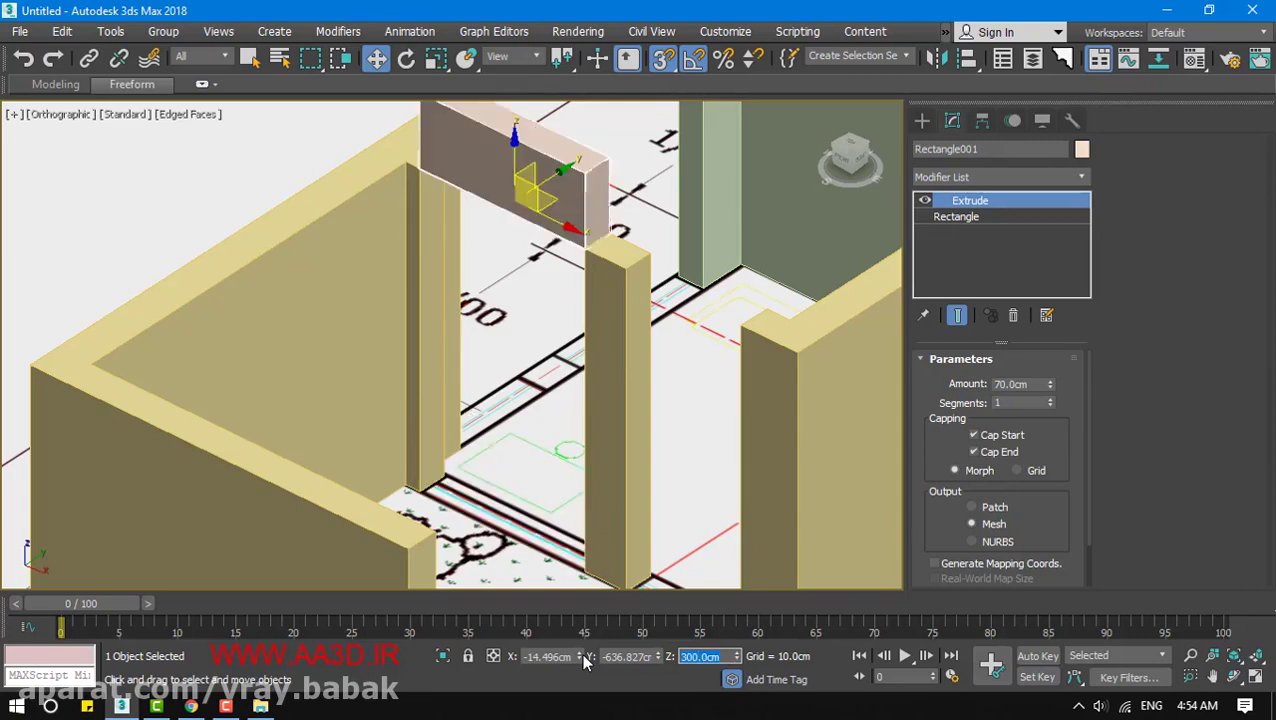
pyautogui.hotkey('ctrl', 'z')
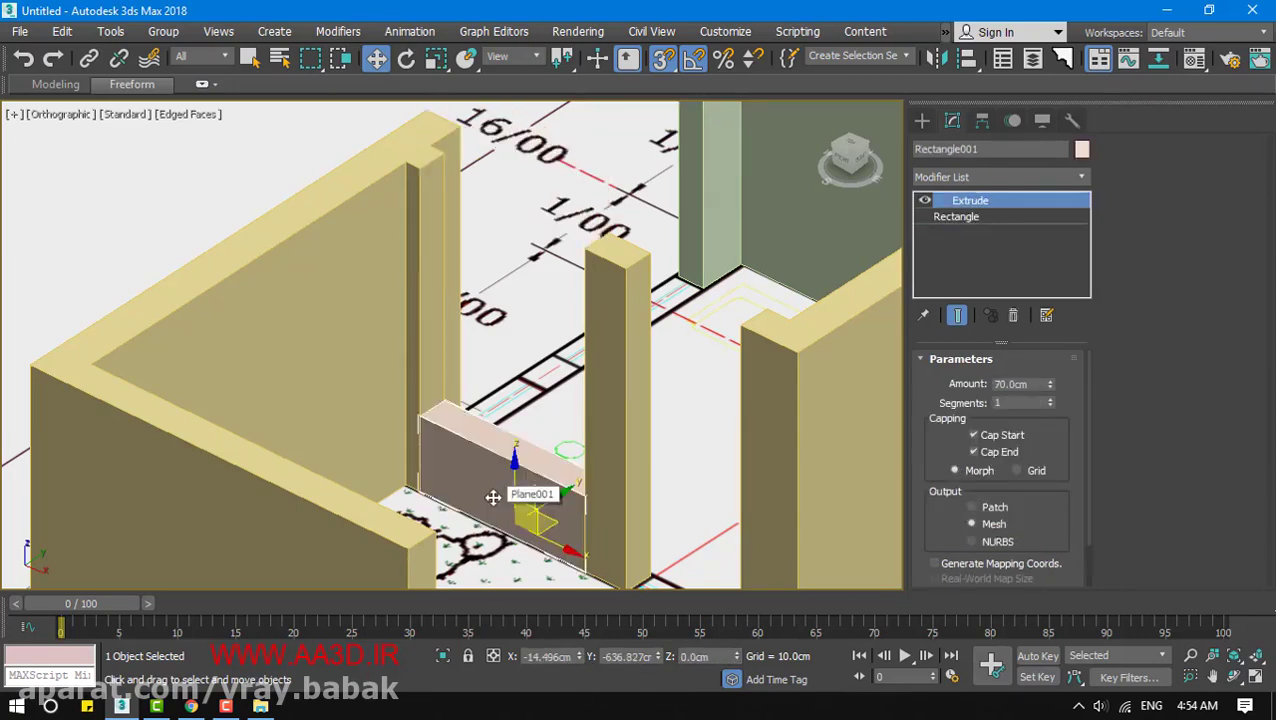
# Clone the 70 cm infill block between the wall projection and the column as an independent copy
pyautogui.hotkey('ctrl', 'v')
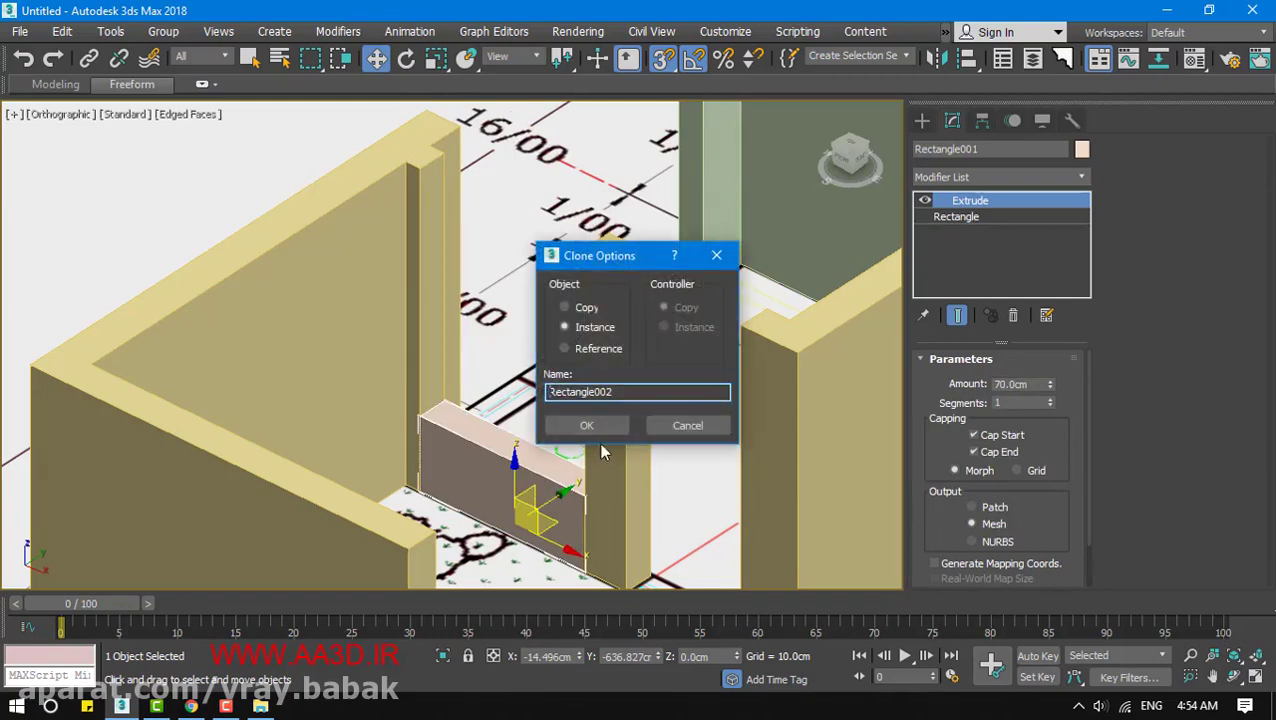
pyautogui.click(588, 310)
pyautogui.click(587, 425)
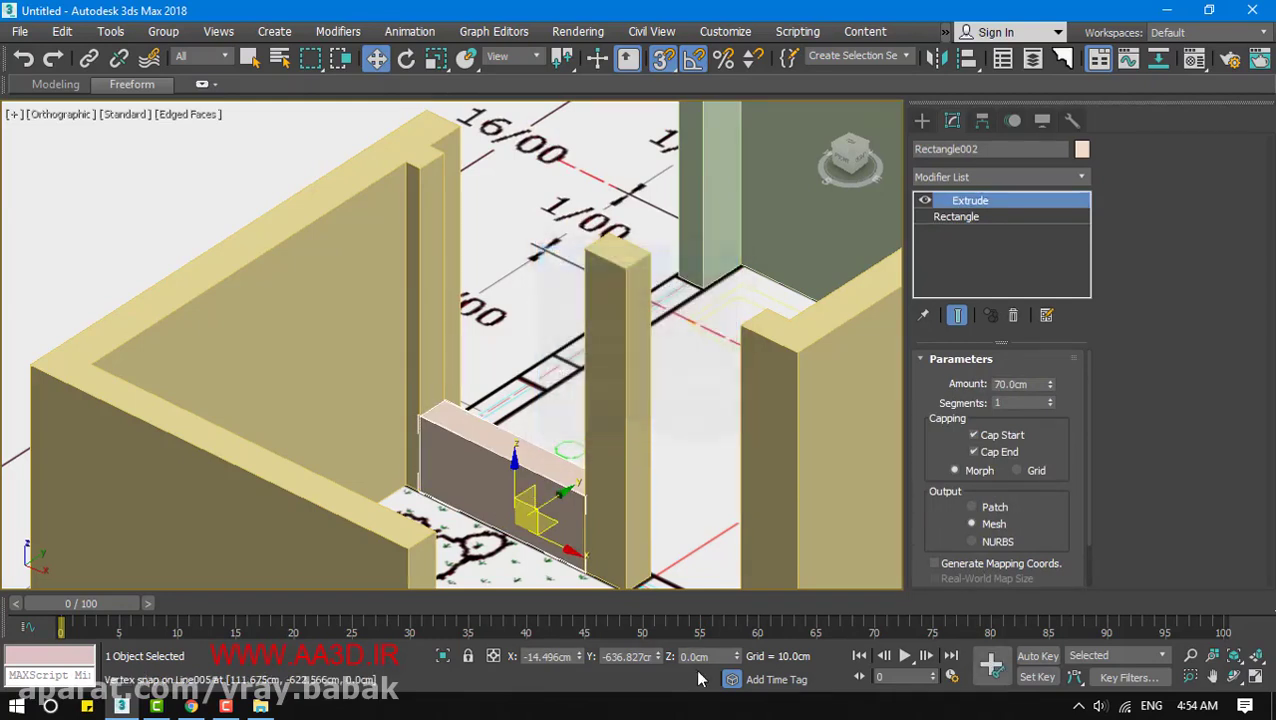
# Try the copied infill block at Z 300 cm and inspect its height against the wall and column
pyautogui.click(715, 656)
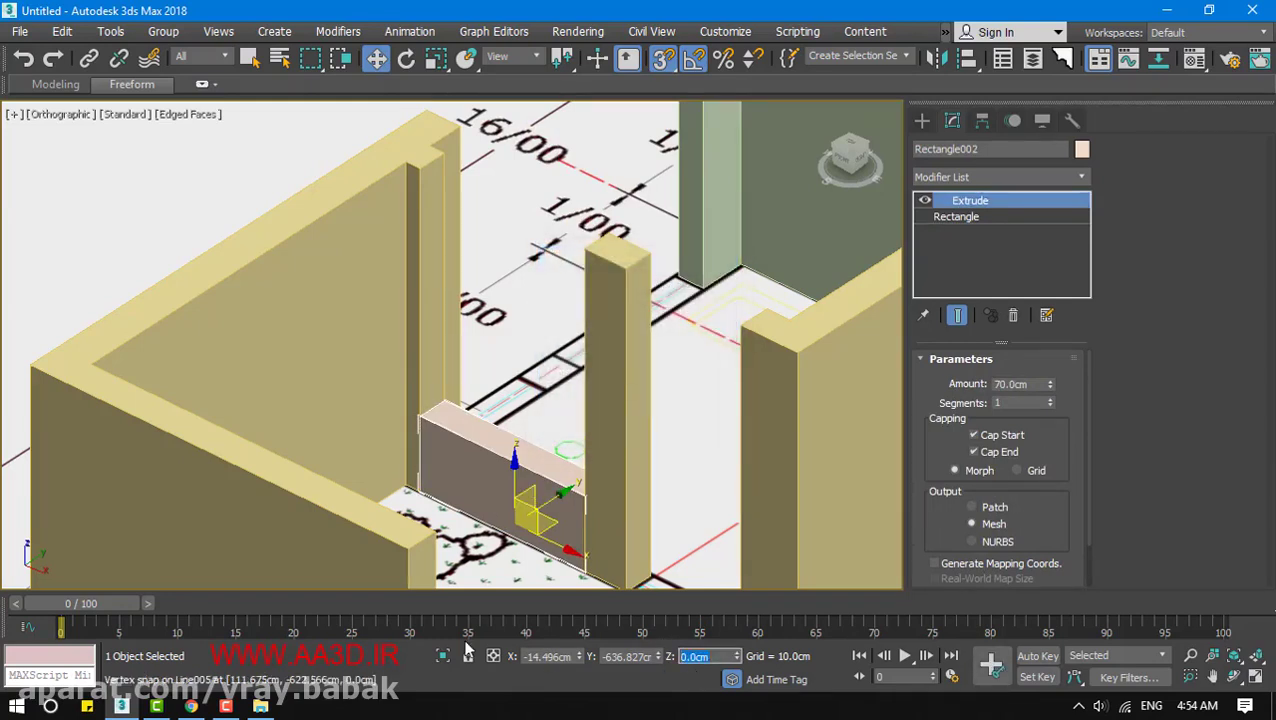
pyautogui.press('Return')
pyautogui.press('Return')
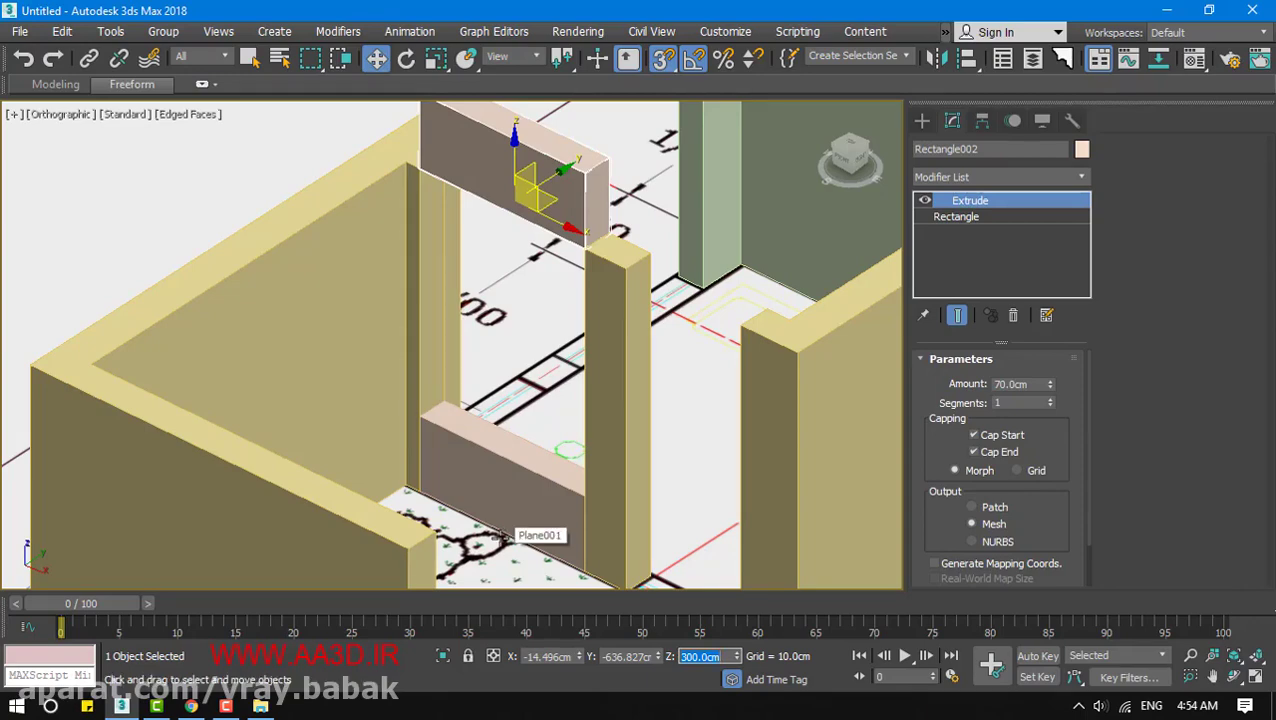
pyautogui.keyDown('alt'); pyautogui.moveTo(592, 216); pyautogui.dragTo(530, 210, button='middle'); pyautogui.keyUp('alt')
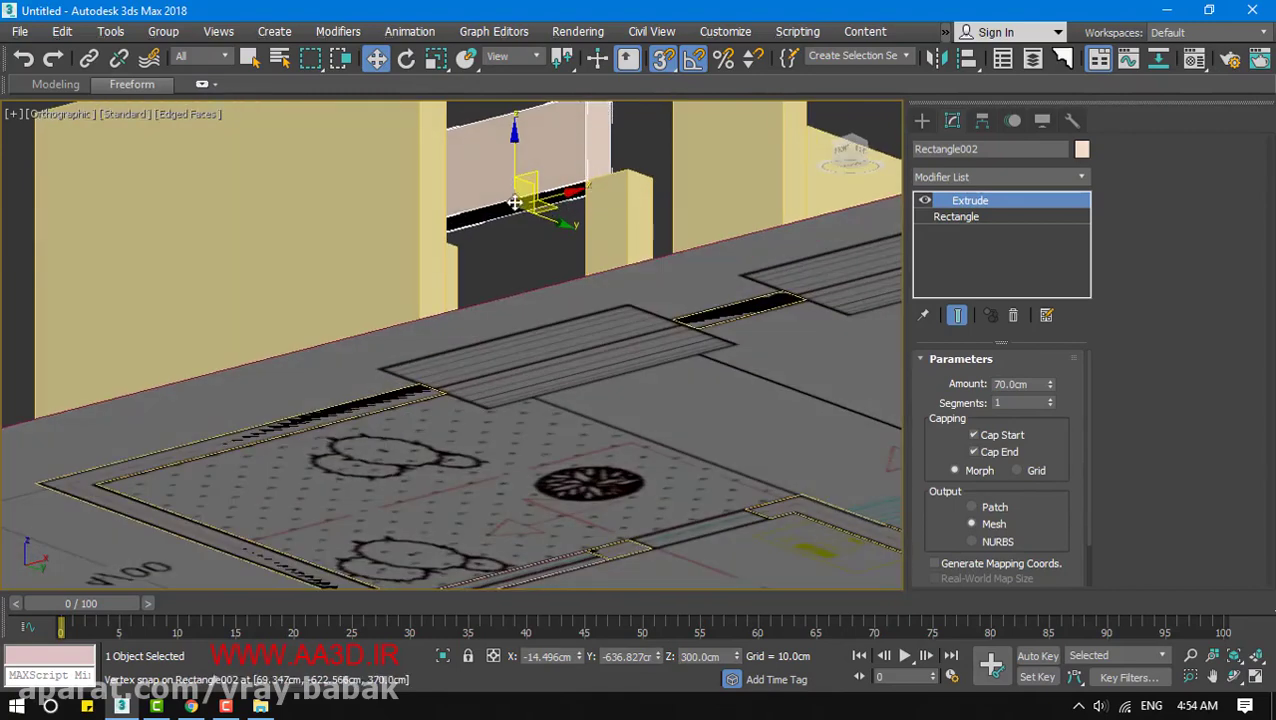
pyautogui.moveTo(521, 215); pyautogui.dragTo(515, 545)
pyautogui.scroll(5, 515, 560)
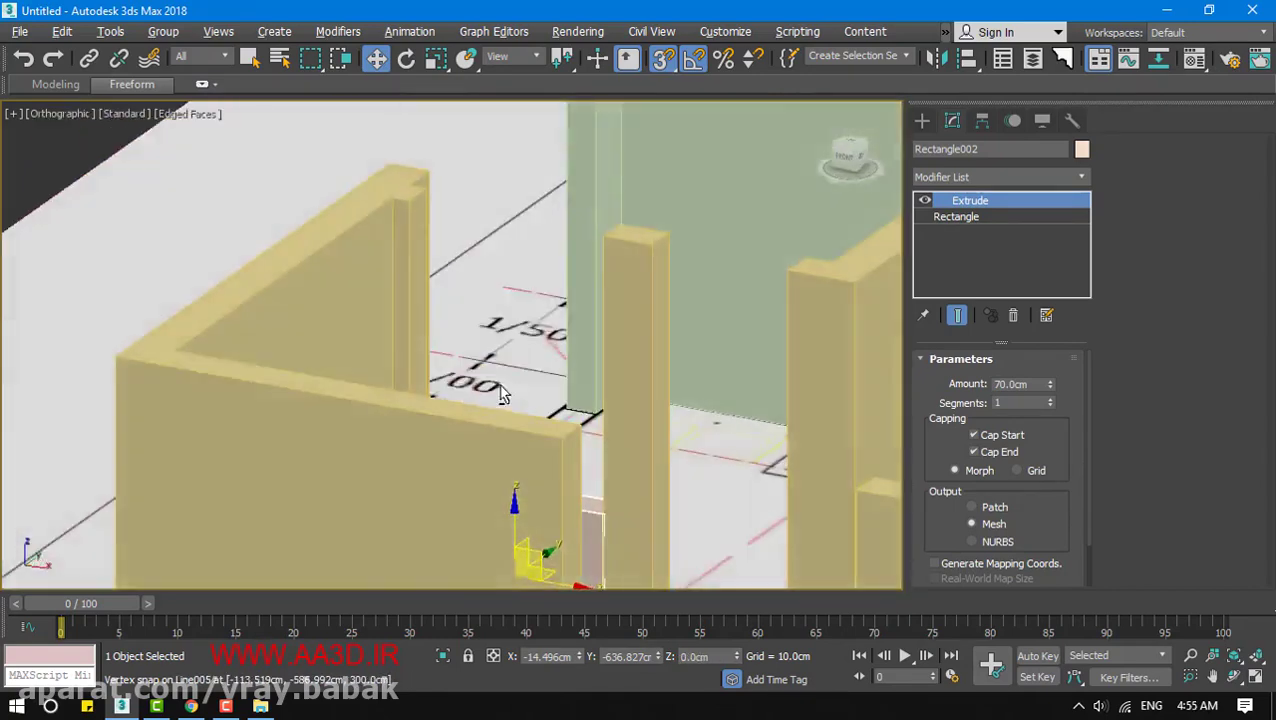
# Move only the pivot of the original infill block, snapped to its upper front corner beside the wall projection
pyautogui.click(491, 480)
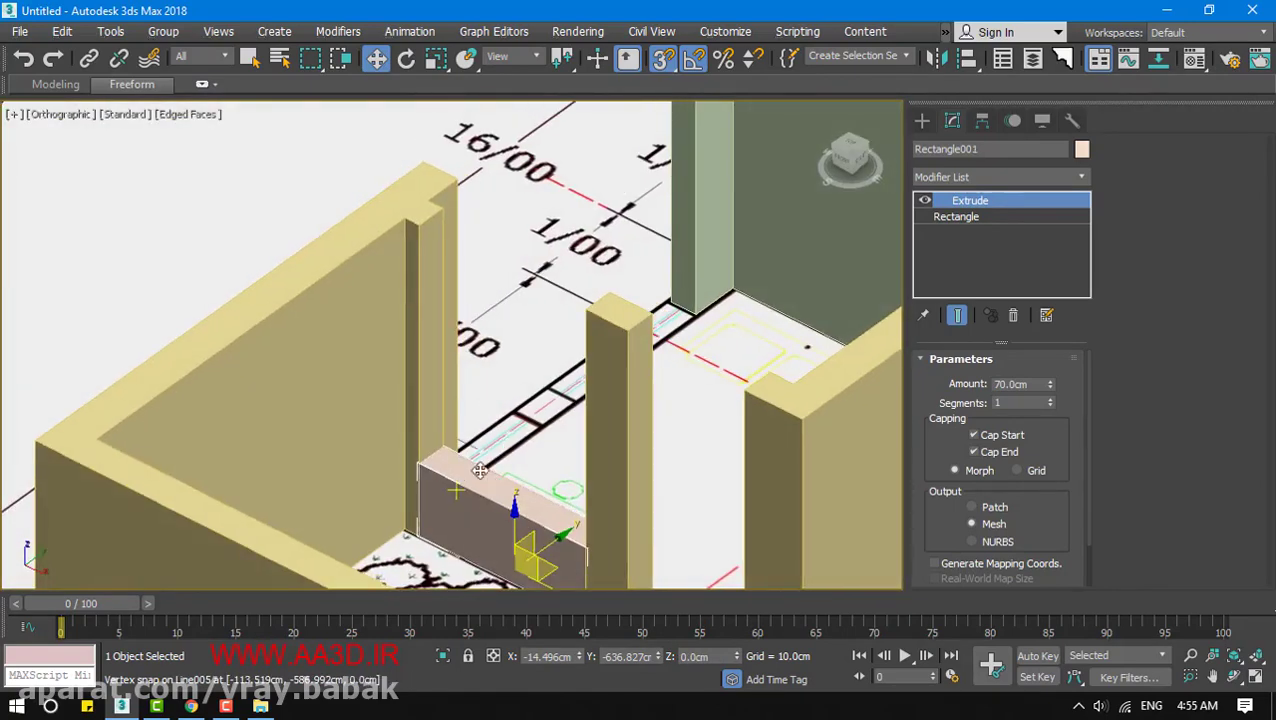
pyautogui.scroll(4, 476, 515)
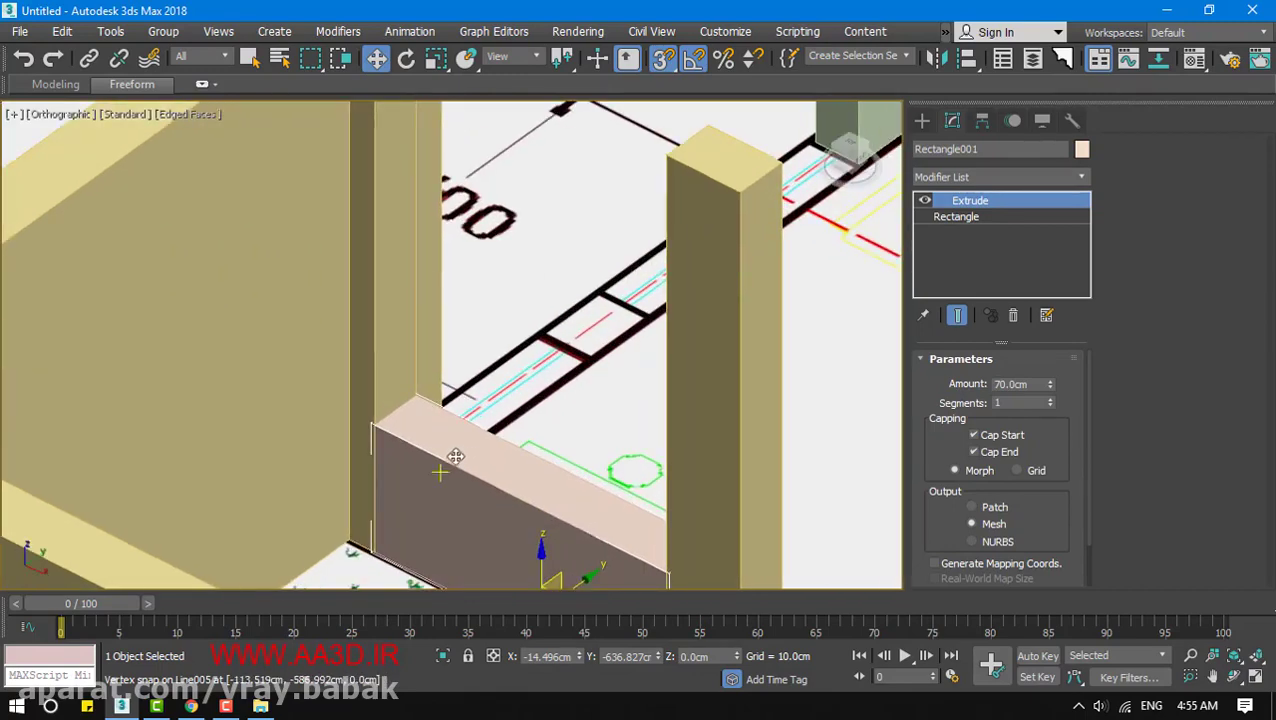
pyautogui.click(982, 120)
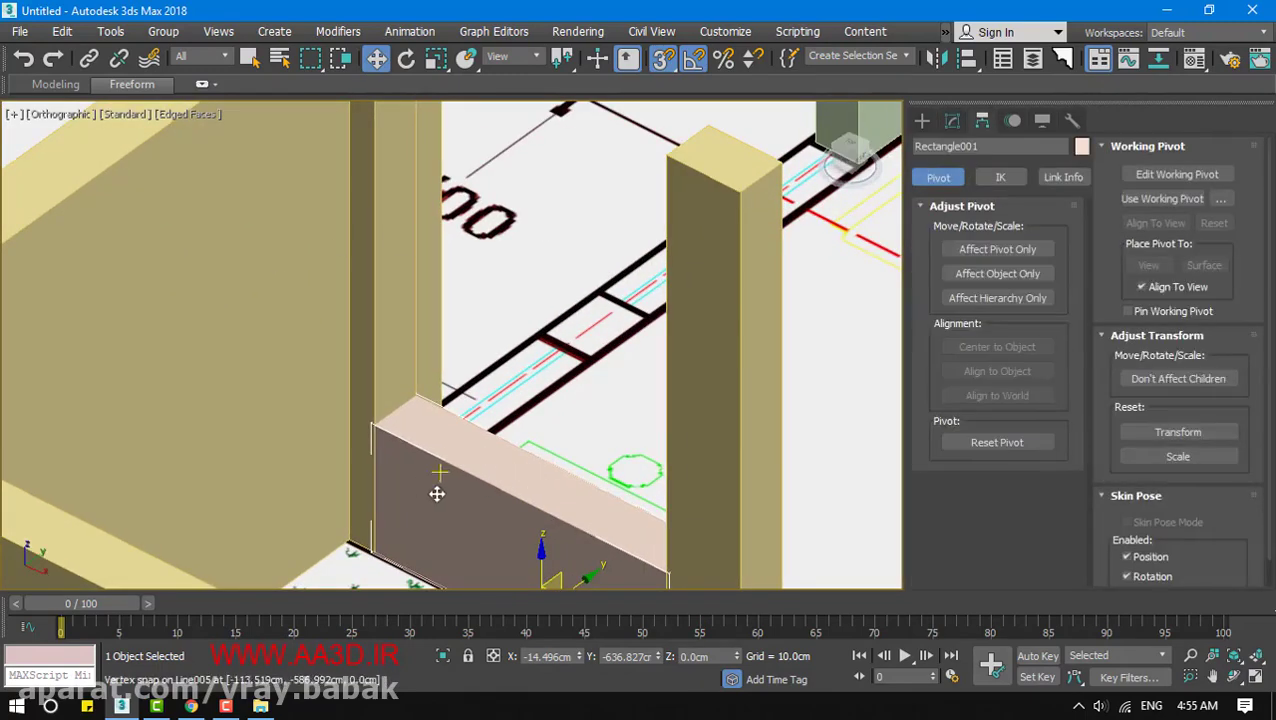
pyautogui.click(983, 250)
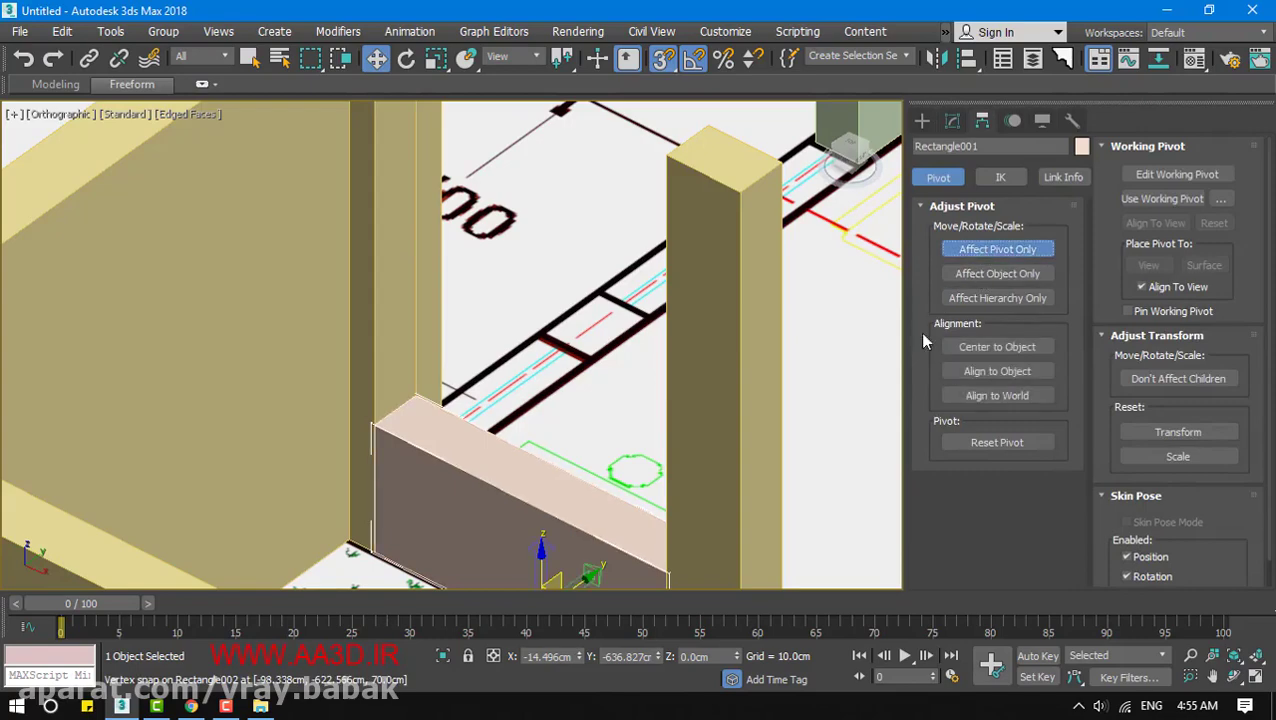
pyautogui.rightClick(665, 62)
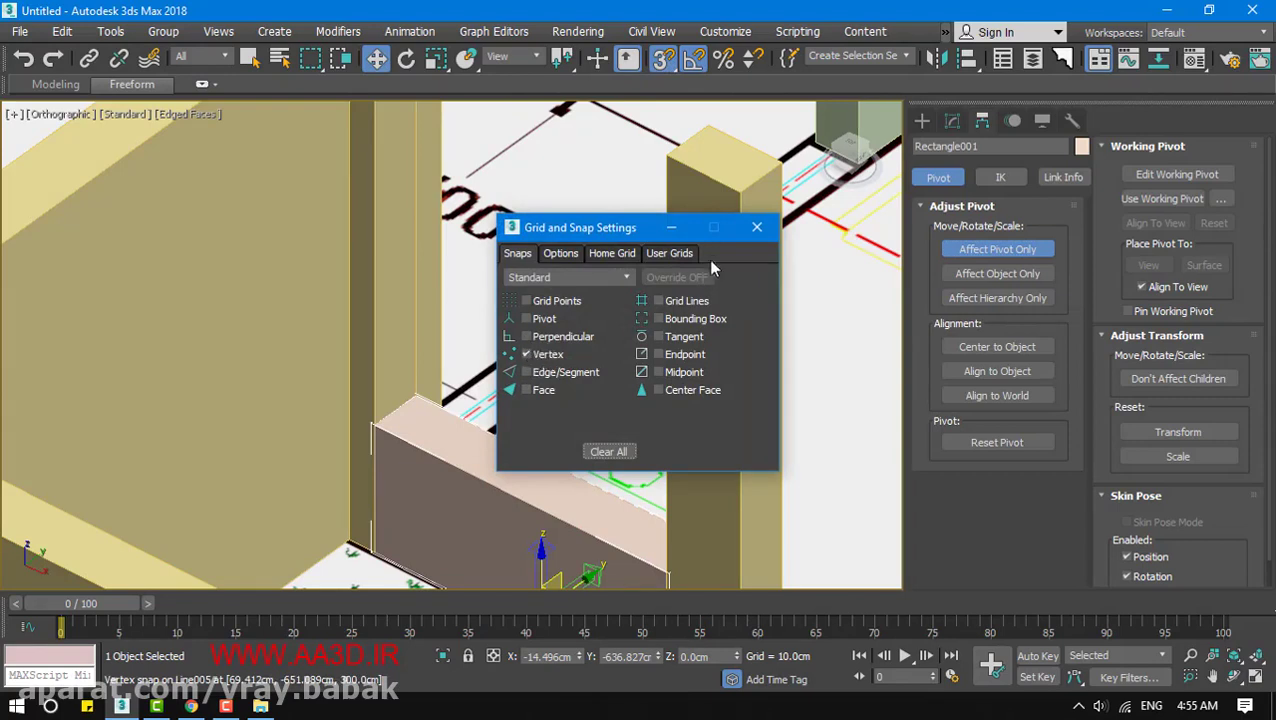
pyautogui.click(757, 227)
pyautogui.moveTo(538, 571)
pyautogui.mouseDown()
pyautogui.moveTo(540, 418)
pyautogui.moveTo(389, 416)
pyautogui.moveTo(510, 455)
pyautogui.moveTo(455, 460)
pyautogui.moveTo(388, 428)
pyautogui.mouseUp()
pyautogui.press('F3')
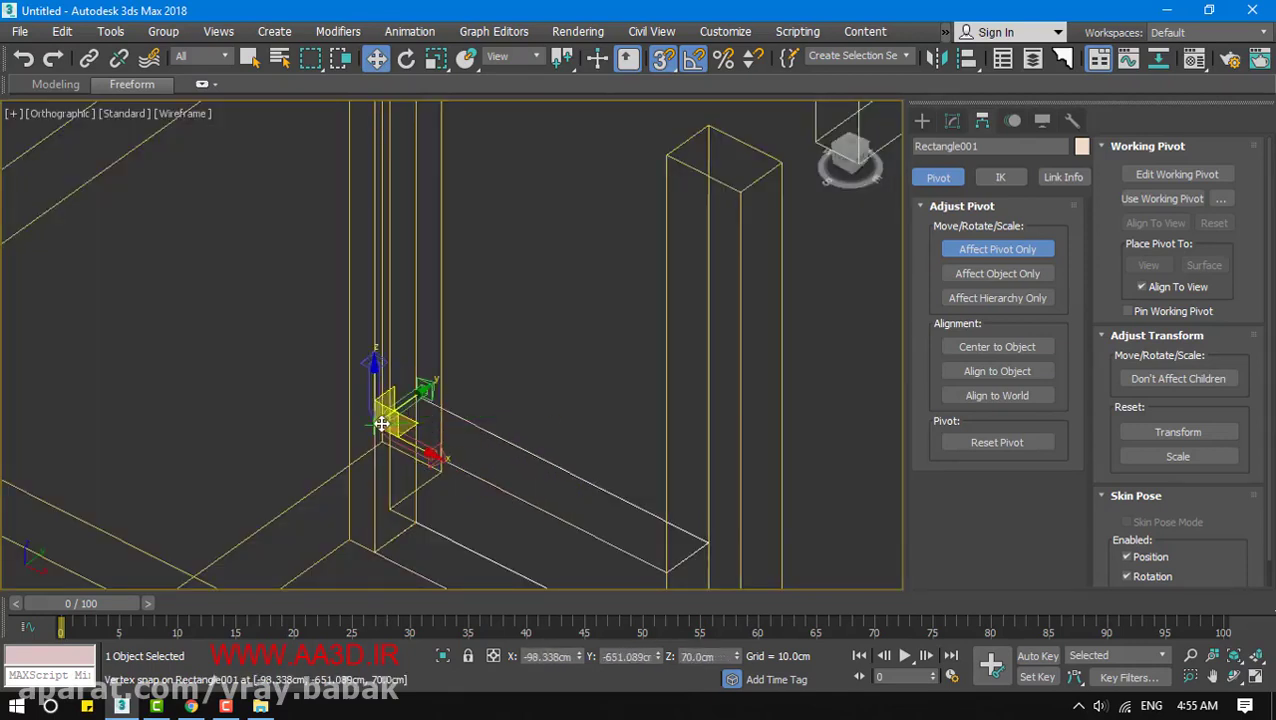
pyautogui.click(974, 249)
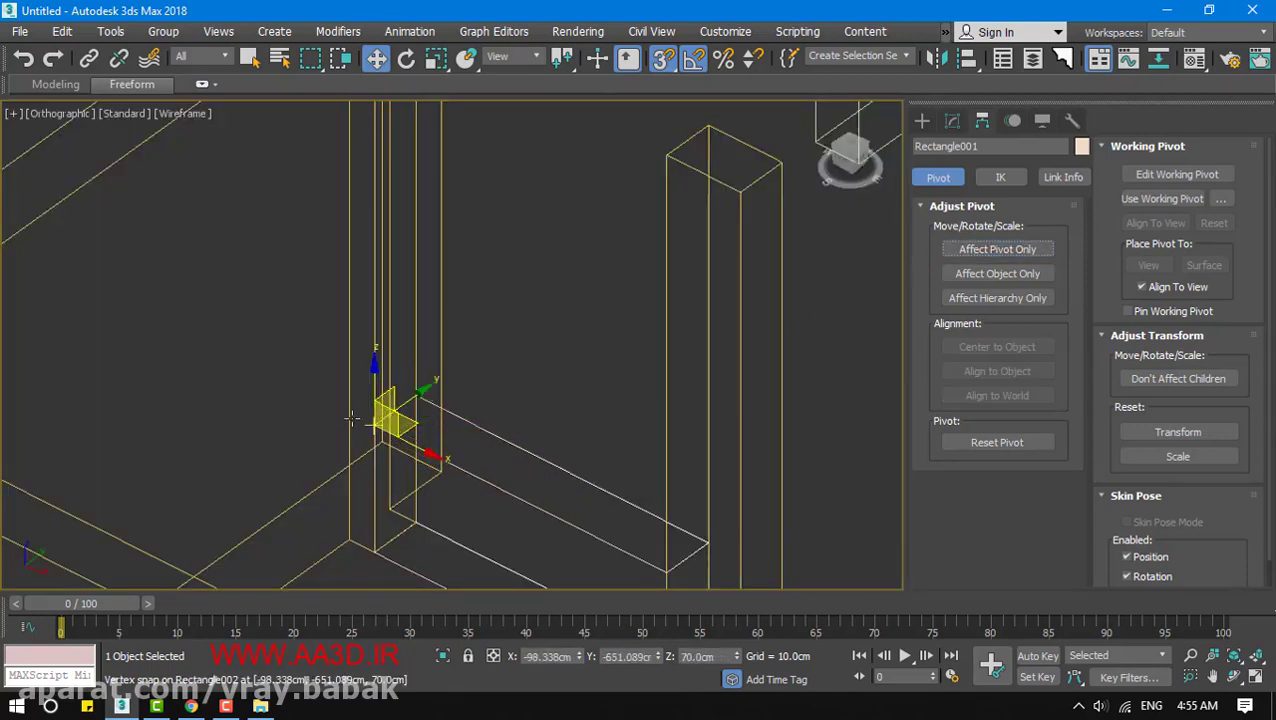
# Raise the infill block to Z 300 cm by its new pivot and return the view to shaded
pyautogui.doubleClick(700, 656)
pyautogui.write('300')
pyautogui.press('Return')
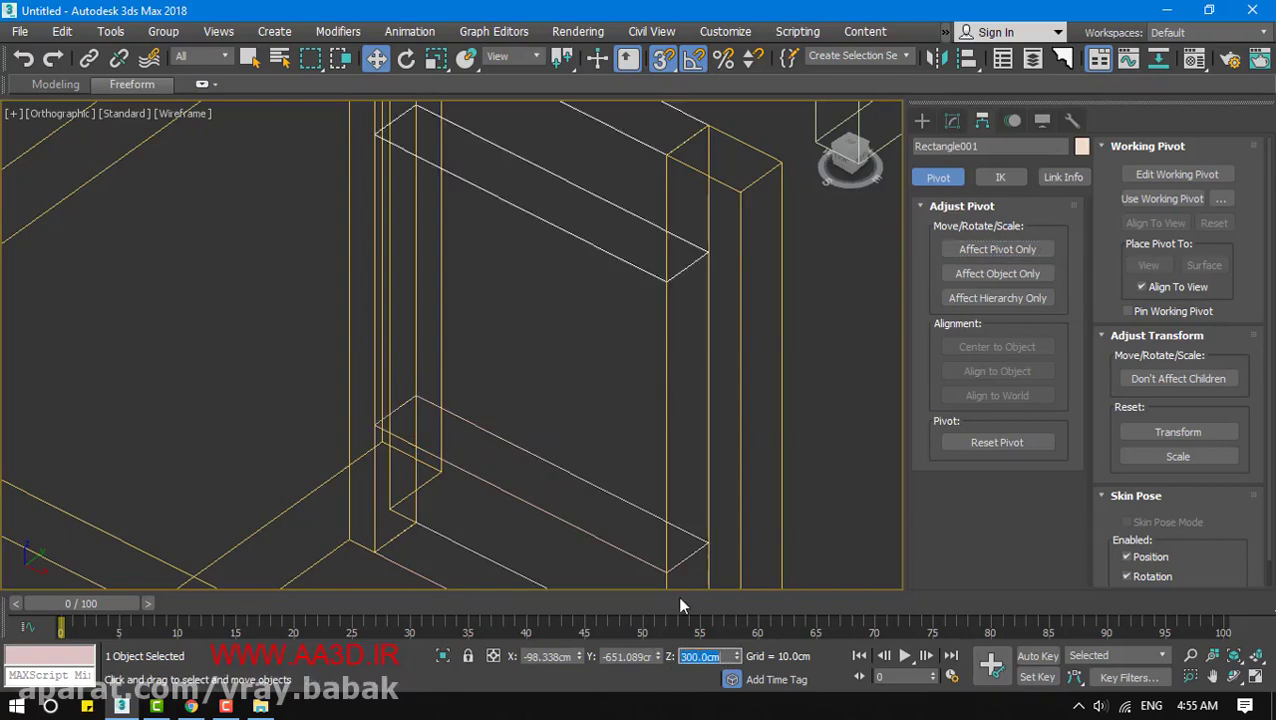
pyautogui.scroll(-3, 540, 420)
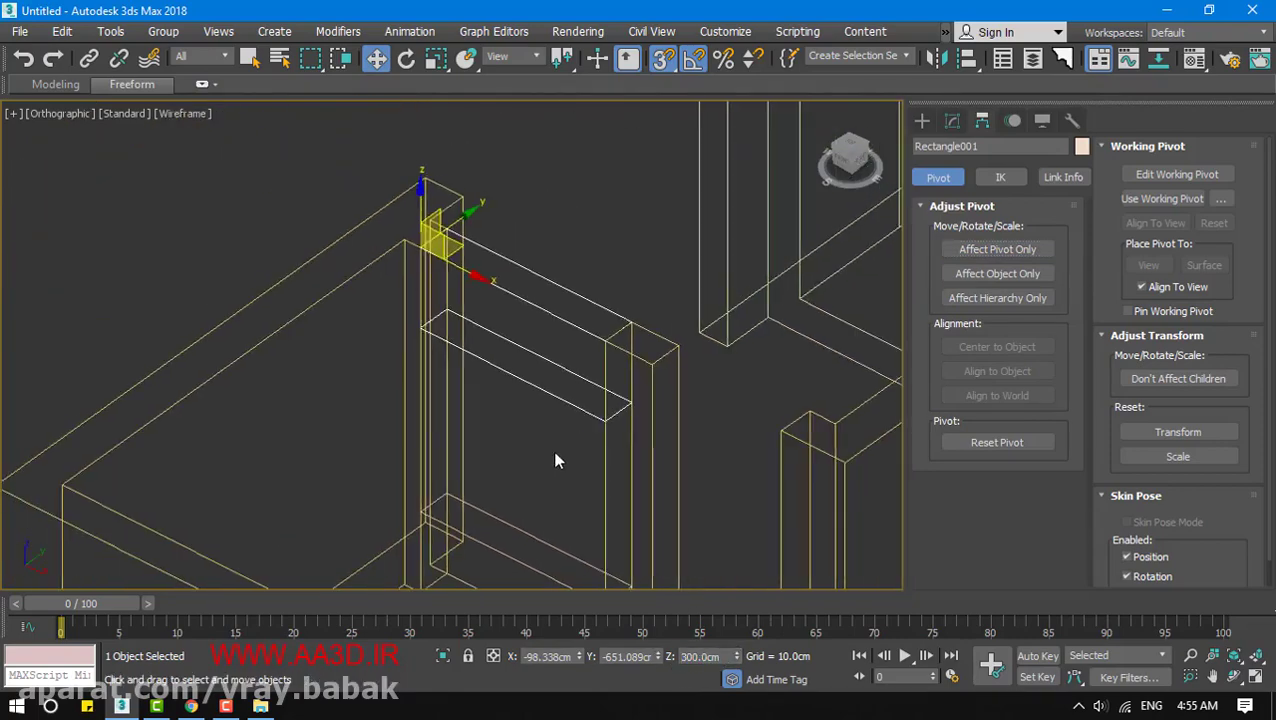
pyautogui.press('F3')
# Examine how the raised block meets the wall top, and the opening between the upper and lower infill blocks
pyautogui.scroll(4, 563, 372)
pyautogui.keyDown('alt'); pyautogui.moveTo(545, 500); pyautogui.dragTo(573, 464, button='middle'); pyautogui.keyUp('alt')
pyautogui.scroll(3, 500, 330)
pyautogui.moveTo(498, 300); pyautogui.dragTo(570, 504, button='middle')
pyautogui.moveTo(259, 231); pyautogui.dragTo(401, 358, button='middle')
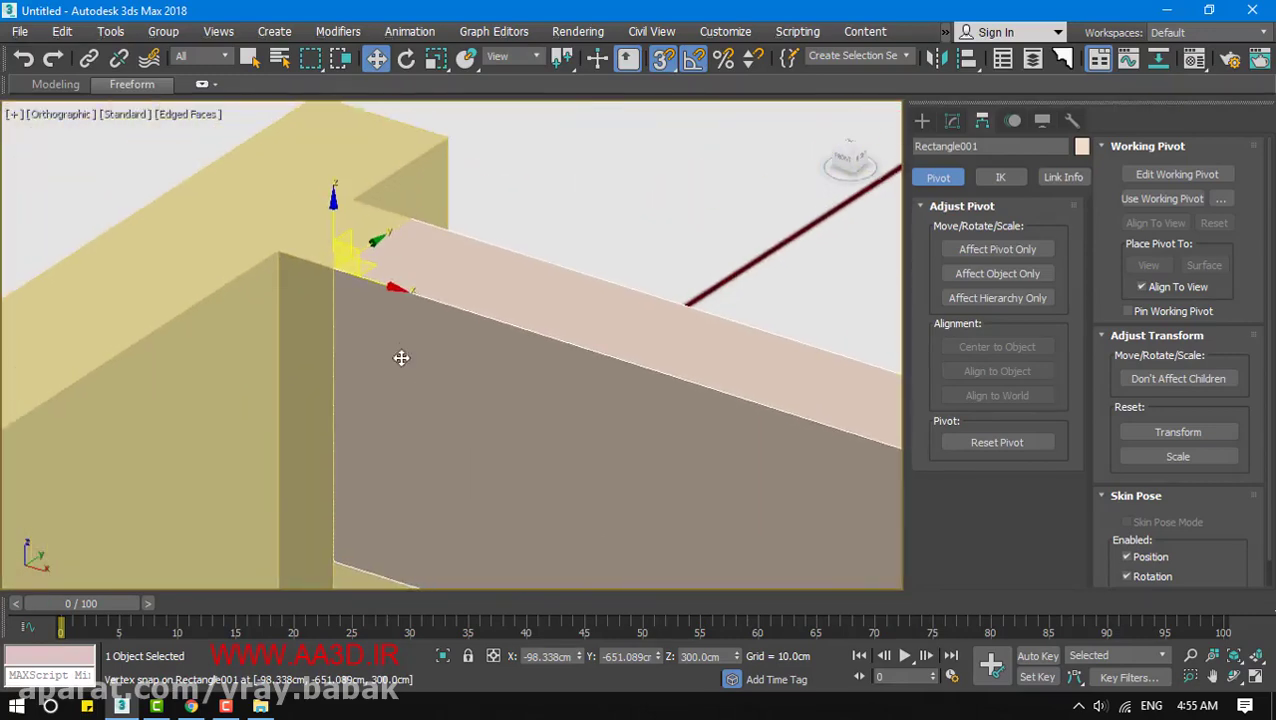
pyautogui.click(303, 279)
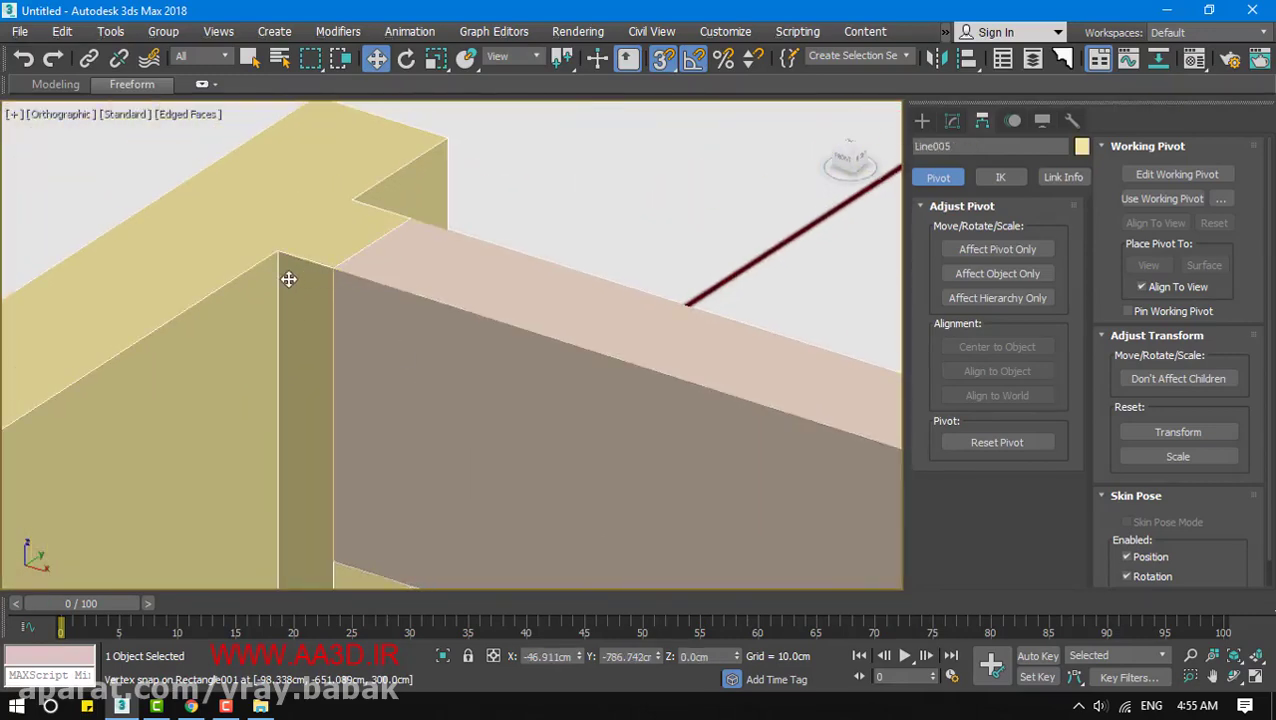
pyautogui.scroll(-10, 463, 292)
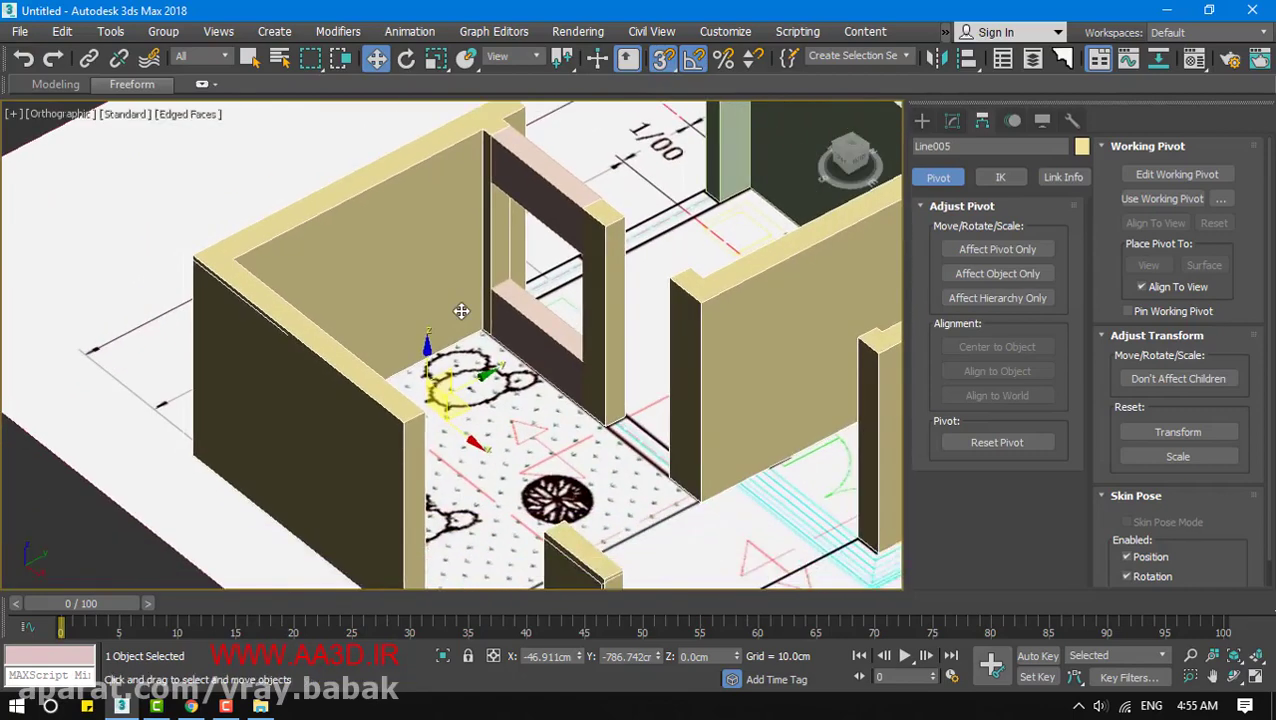
pyautogui.scroll(-10, 461, 311)
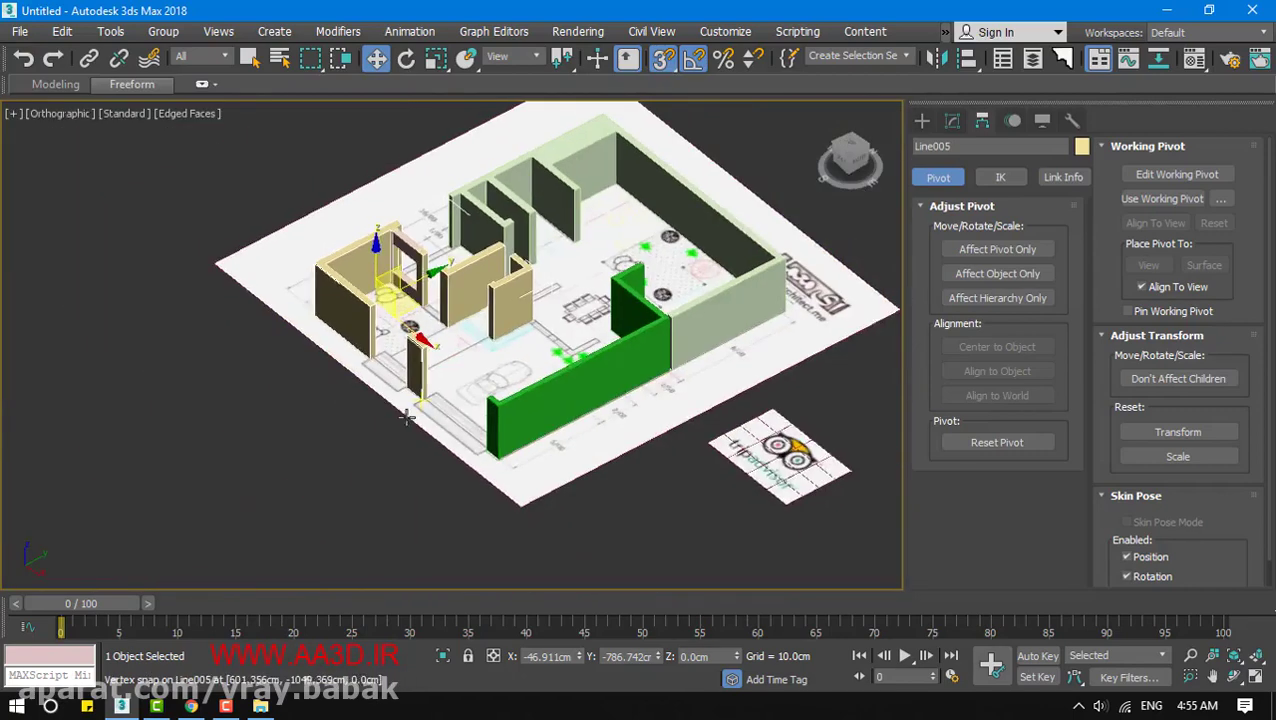
pyautogui.click(532, 503)
pyautogui.keyDown('alt'); pyautogui.moveTo(532, 503); pyautogui.dragTo(359, 429, button='middle'); pyautogui.keyUp('alt')
pyautogui.scroll(3, 359, 429)
pyautogui.click(322, 284)
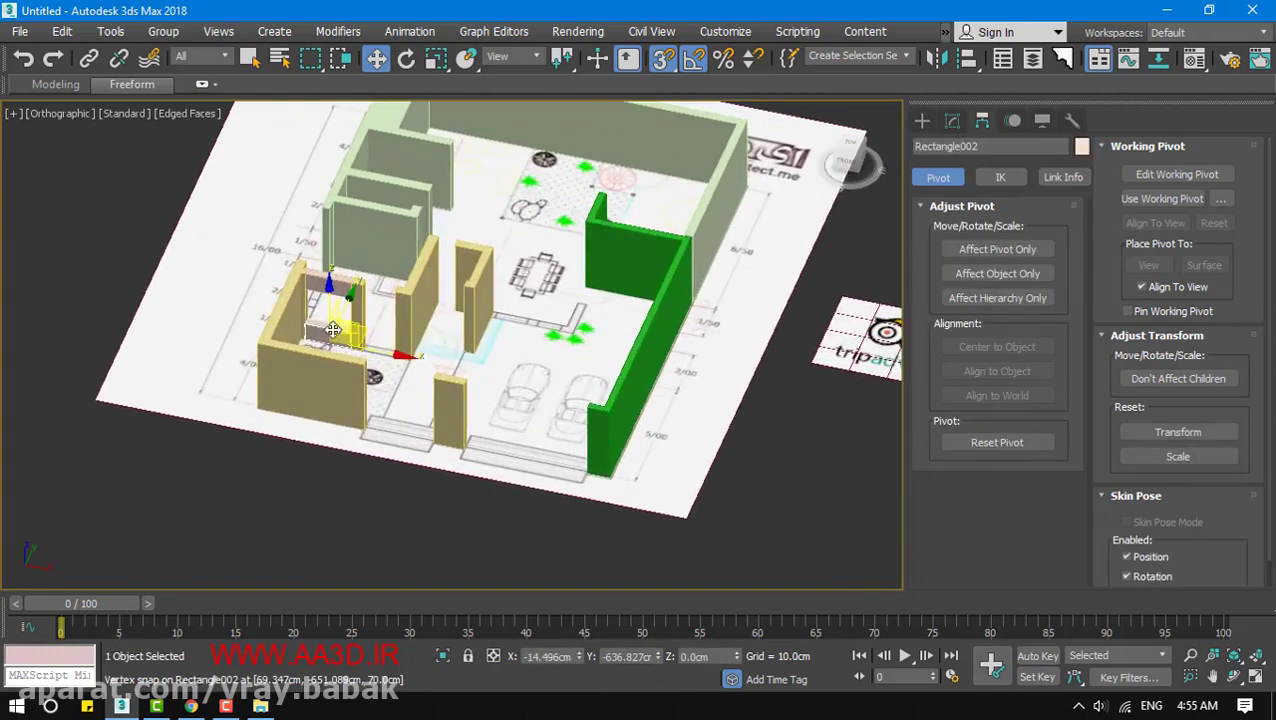
pyautogui.scroll(5, 322, 268)
# Create an Awning window in the opening above the lower infill block, about 167.7 cm wide, 23.7 cm deep and 165.4 cm high
pyautogui.click(922, 120)
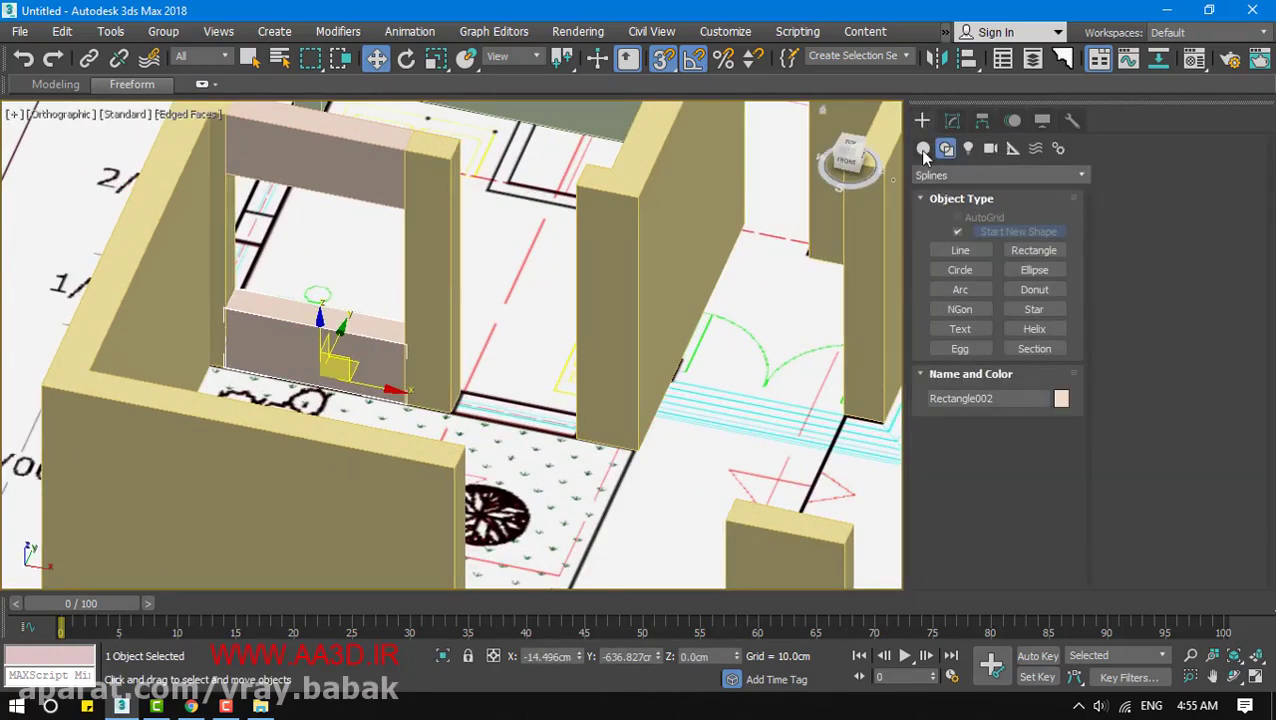
pyautogui.click(923, 148)
pyautogui.click(1000, 175)
pyautogui.click(950, 330)
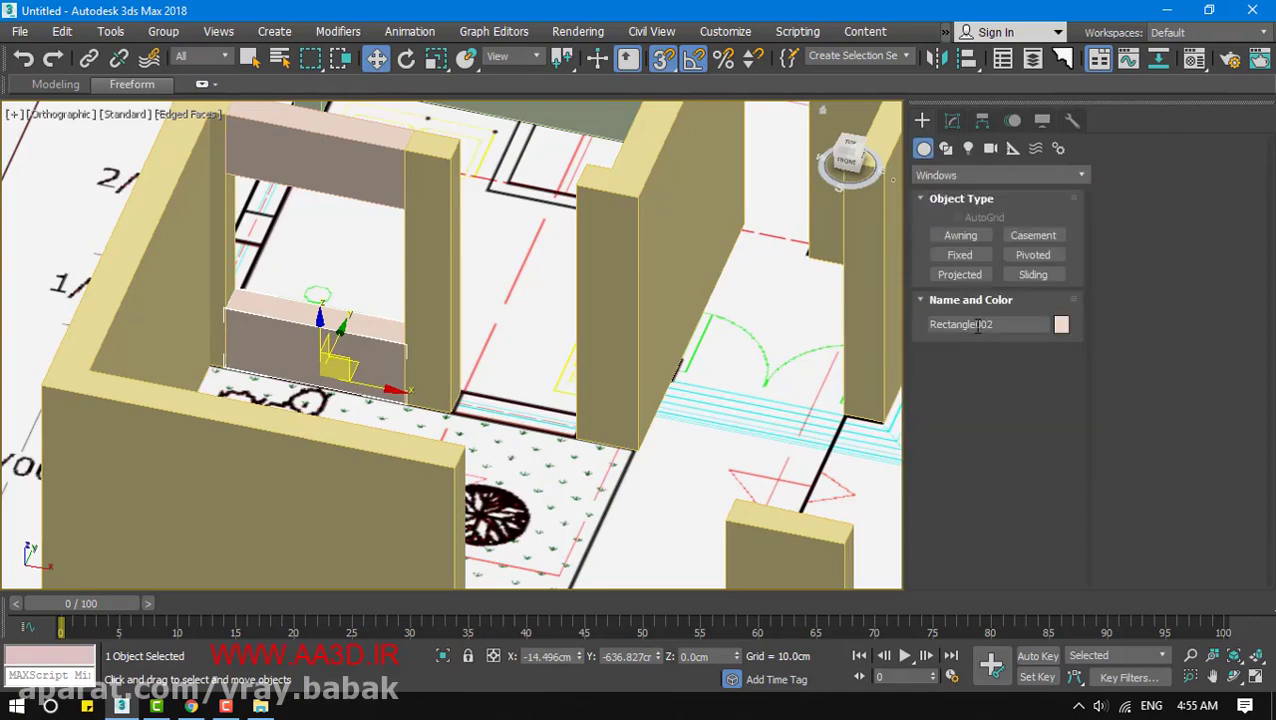
pyautogui.click(960, 235)
pyautogui.scroll(6, 408, 330)
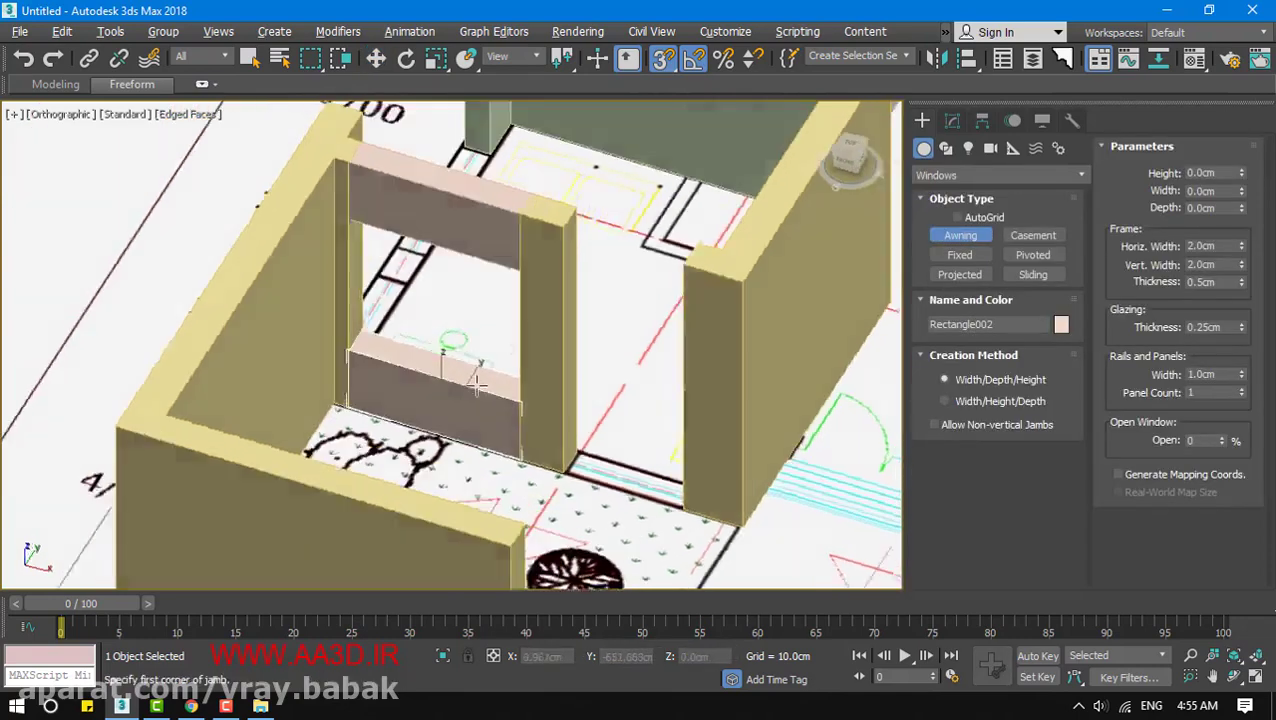
pyautogui.moveTo(391, 358); pyautogui.dragTo(712, 514)
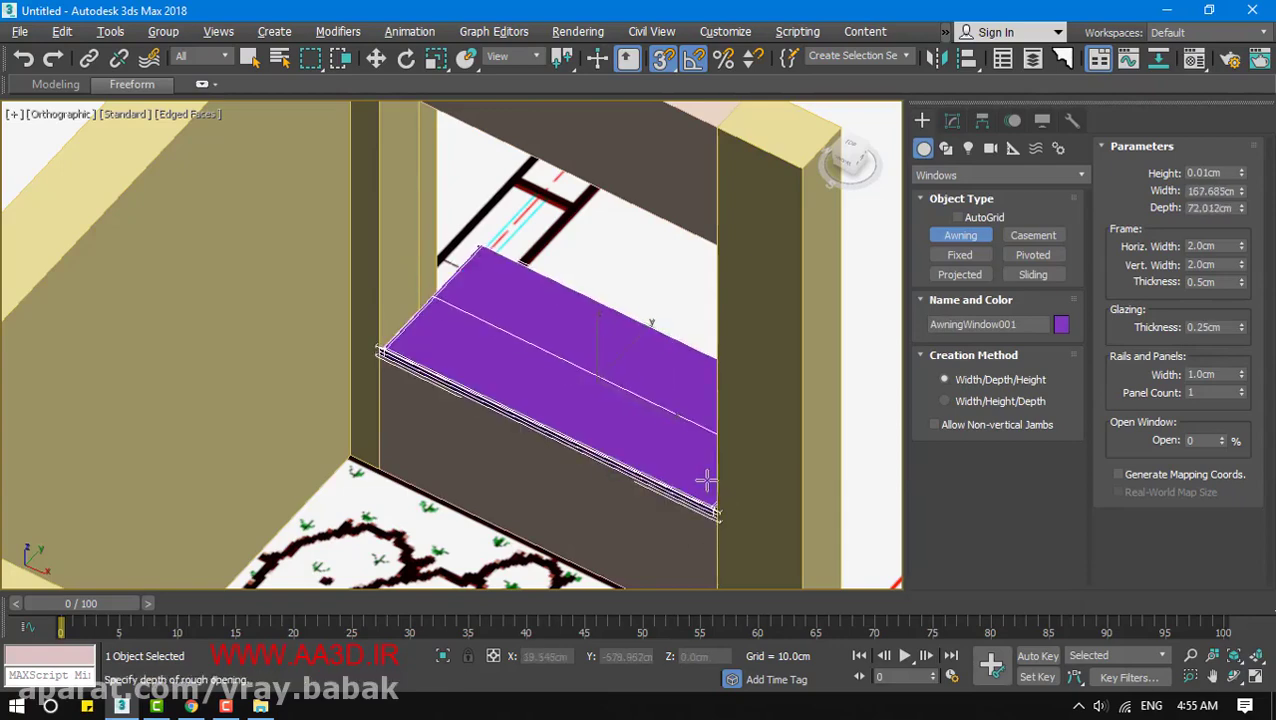
pyautogui.click(586, 514)
pyautogui.moveTo(562, 306); pyautogui.dragTo(561, 330, button='middle')
pyautogui.scroll(1, 556, 329)
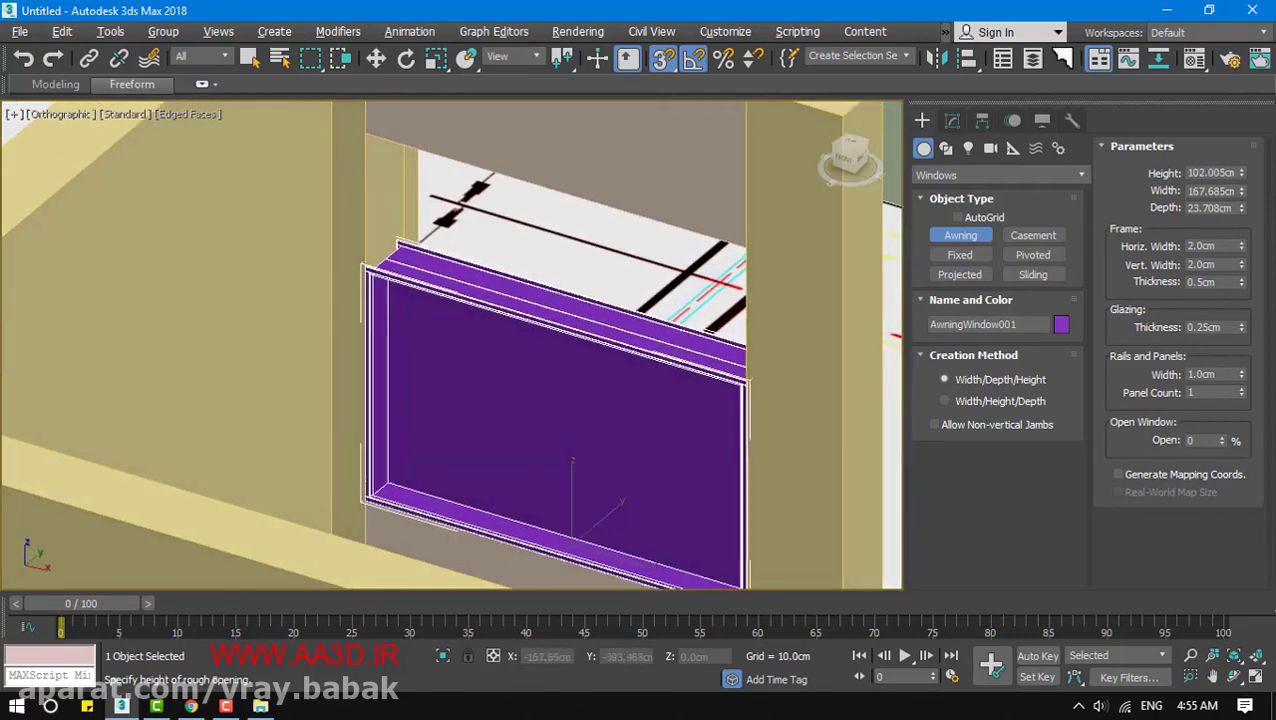
pyautogui.click(599, 80)
pyautogui.keyDown('alt'); pyautogui.moveTo(655, 371); pyautogui.dragTo(629, 426, button='middle'); pyautogui.keyUp('alt')
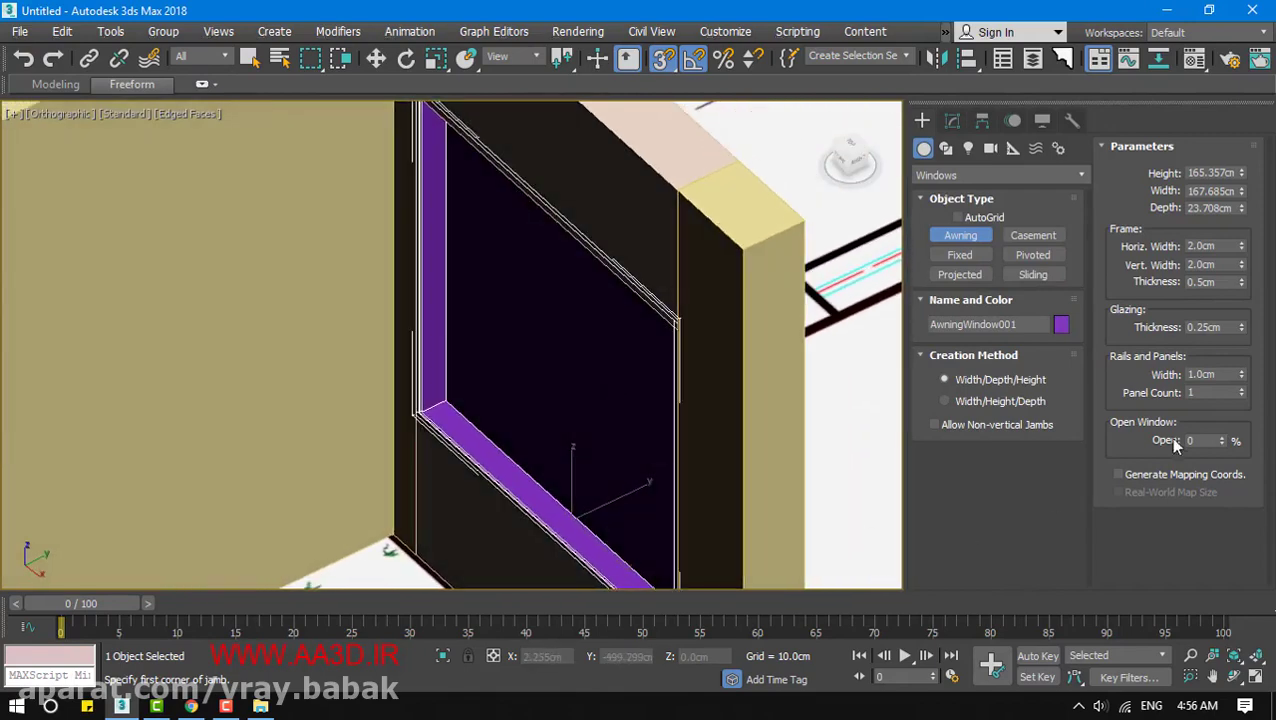
# Set the awning window's opening to 48% and inspect it from both sides of the wall
pyautogui.moveTo(1224, 444); pyautogui.dragTo(1191, 390)
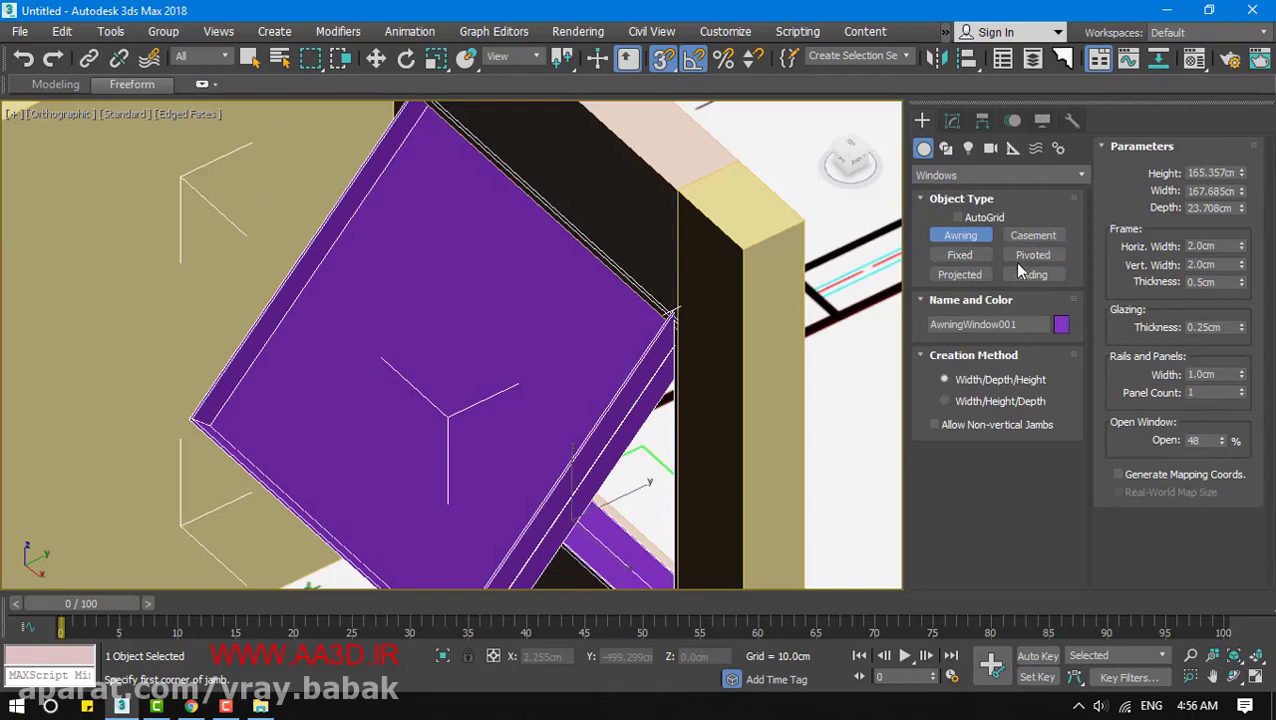
pyautogui.keyDown('alt'); pyautogui.moveTo(553, 401); pyautogui.dragTo(854, 376, button='middle'); pyautogui.keyUp('alt')
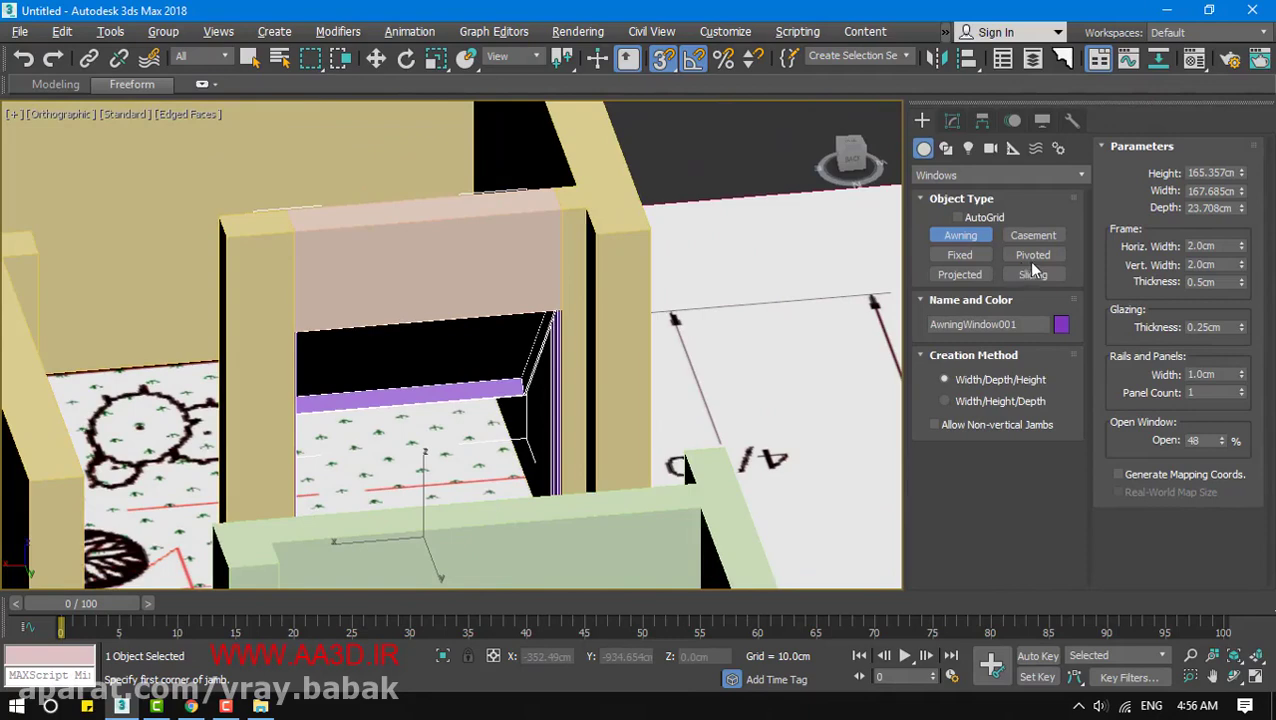
pyautogui.keyDown('alt'); pyautogui.moveTo(429, 349); pyautogui.dragTo(747, 436, button='middle'); pyautogui.keyUp('alt')
pyautogui.scroll(-3, 809, 454)
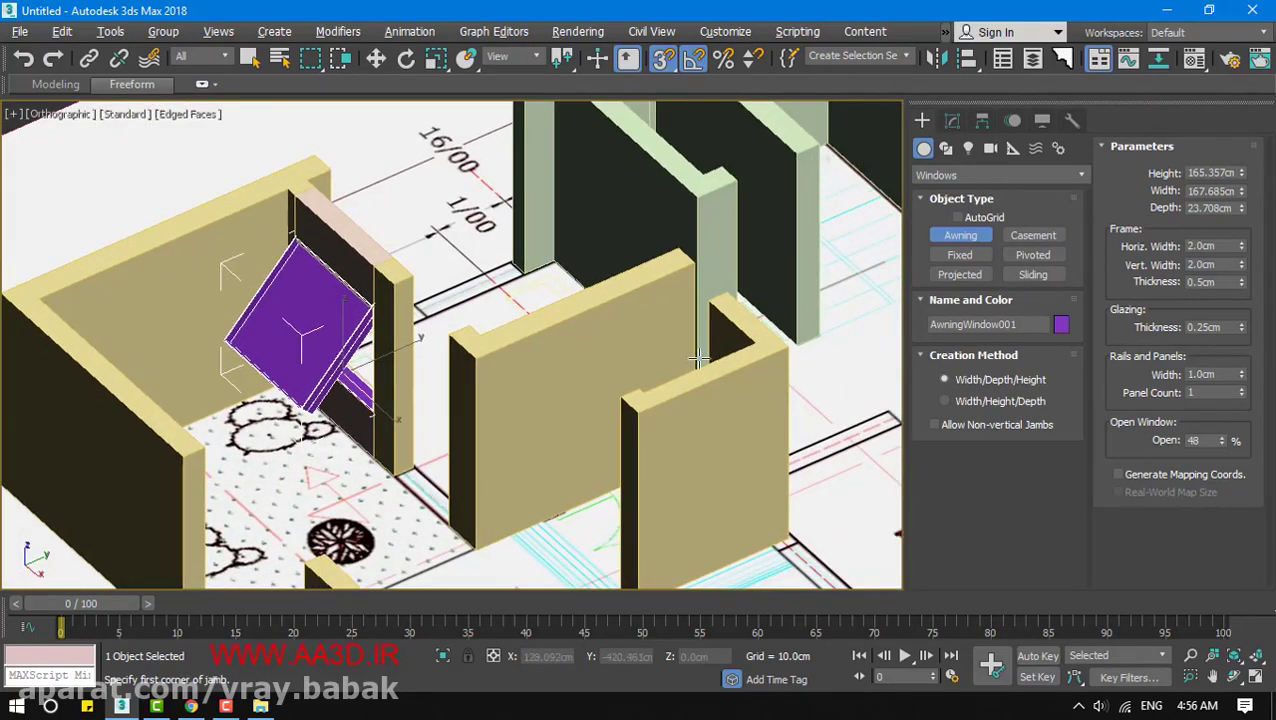
# Try drawing a three-segment AEC Extended wall in the empty area beside the floor plan, and delete it
pyautogui.click(946, 176)
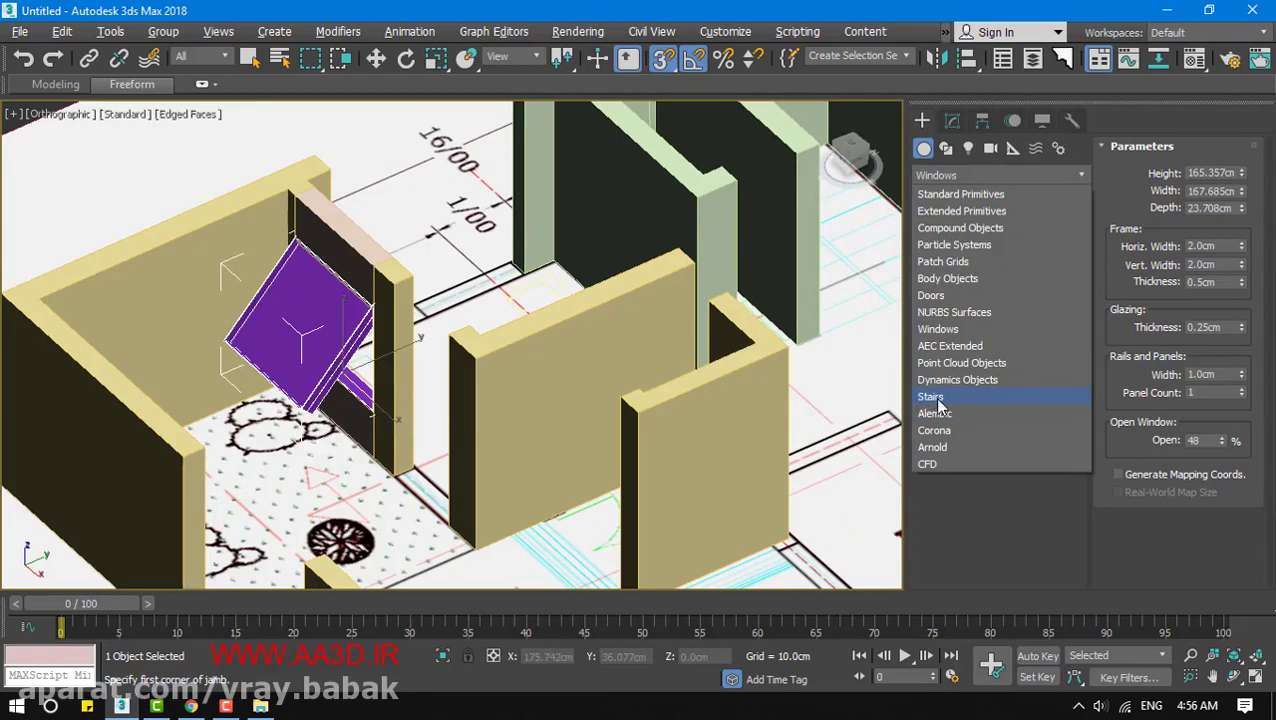
pyautogui.click(948, 346)
pyautogui.scroll(-5, 550, 358)
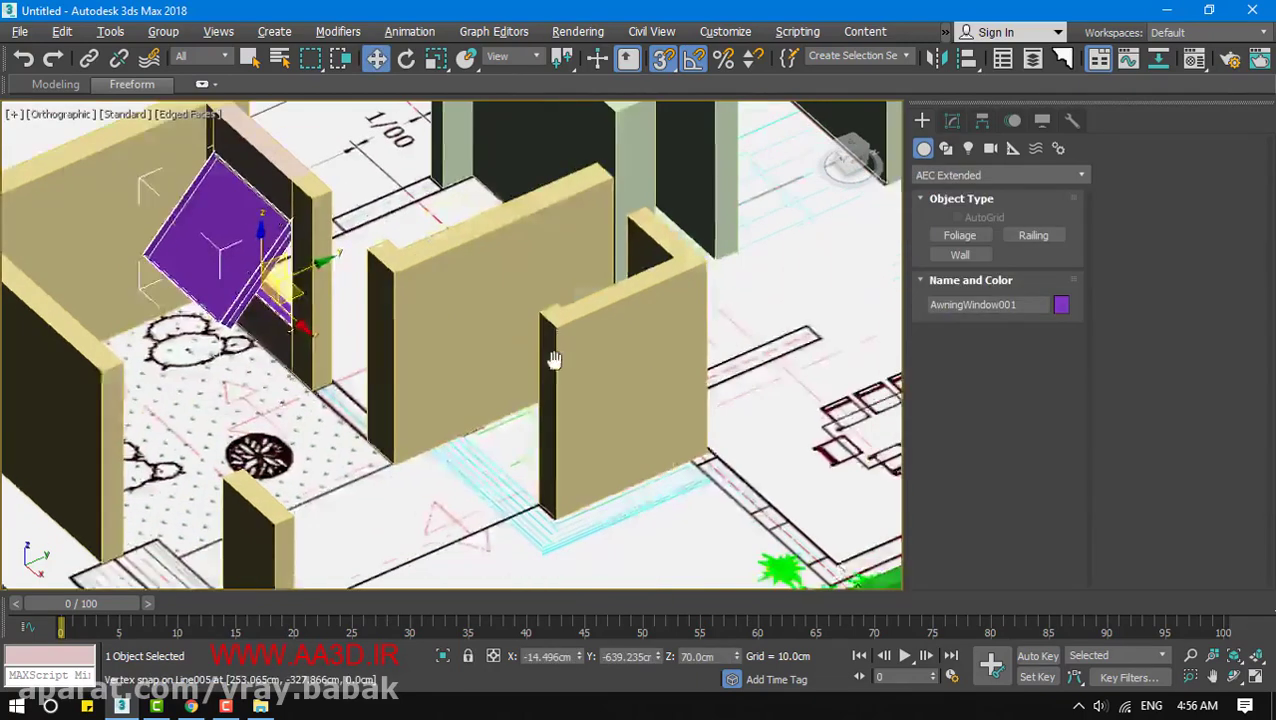
pyautogui.click(958, 255)
pyautogui.scroll(-3, 805, 250)
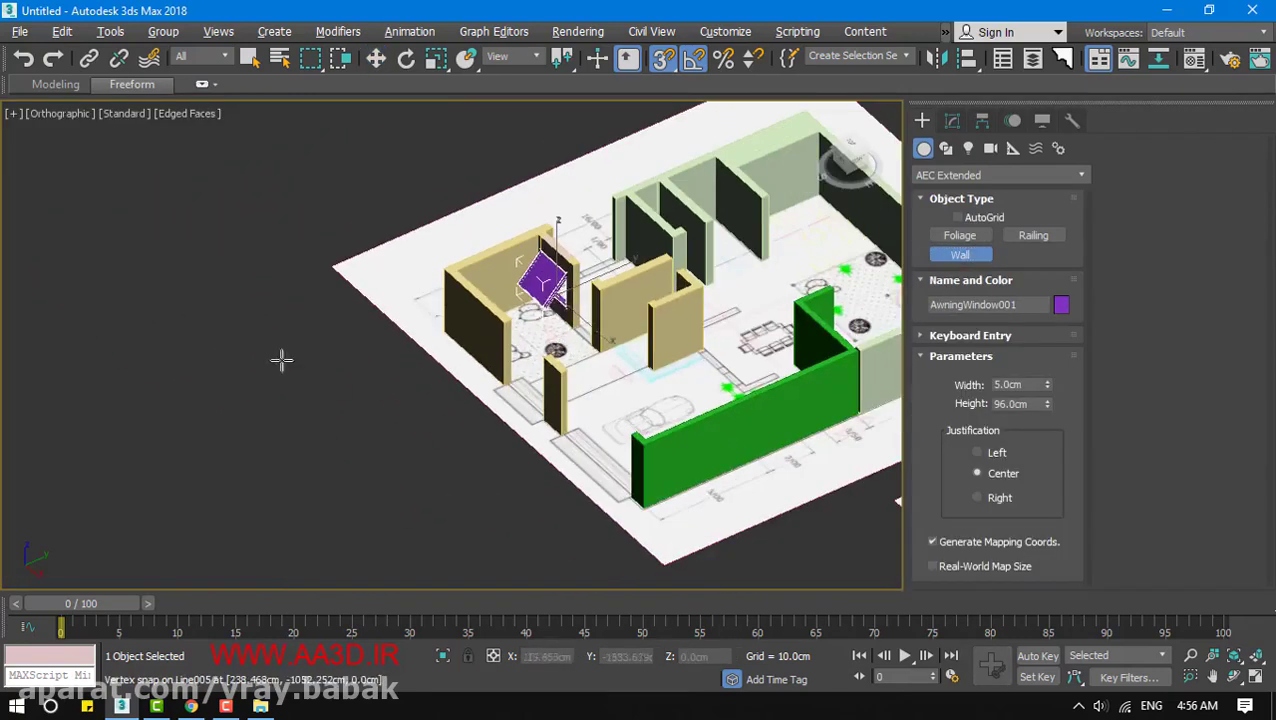
pyautogui.click(315, 312)
pyautogui.click(512, 527)
pyautogui.click(299, 592)
pyautogui.click(174, 325)
pyautogui.rightClick(313, 450)
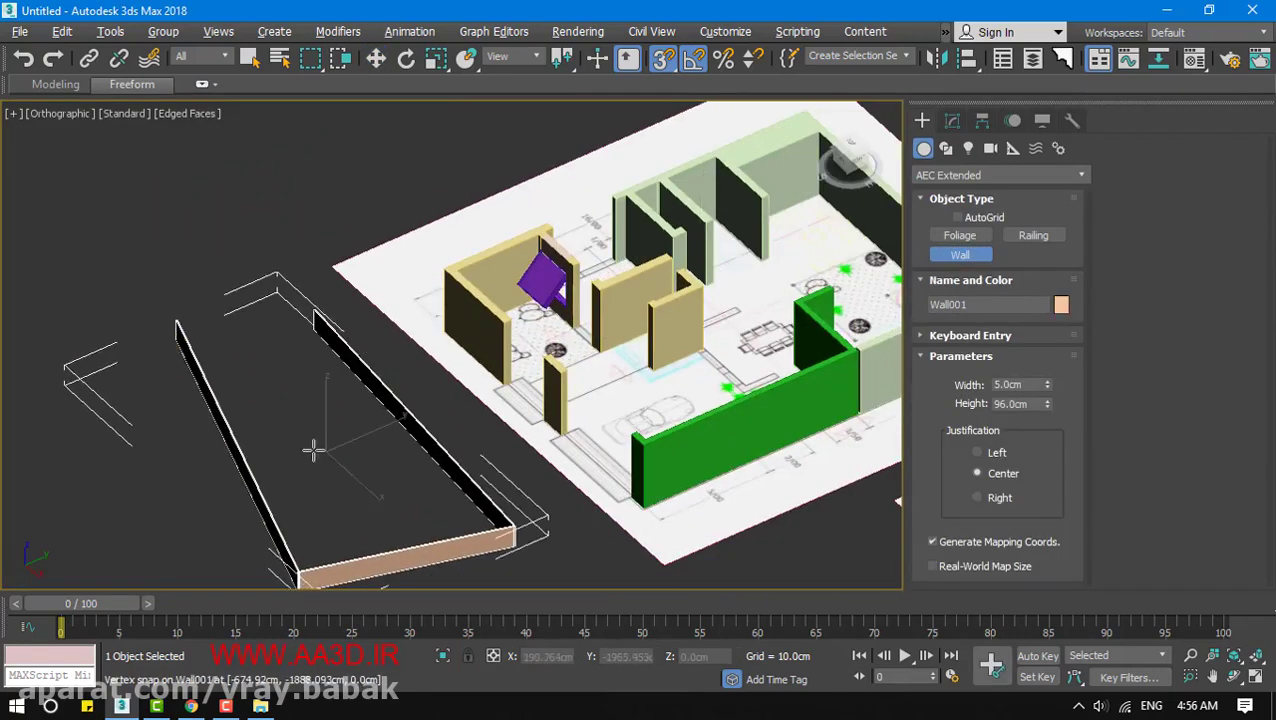
pyautogui.press('Delete')
pyautogui.rightClick(328, 453)
# Show the entire floor plan and the neighbouring image plane in the Top view
pyautogui.scroll(2, 439, 401)
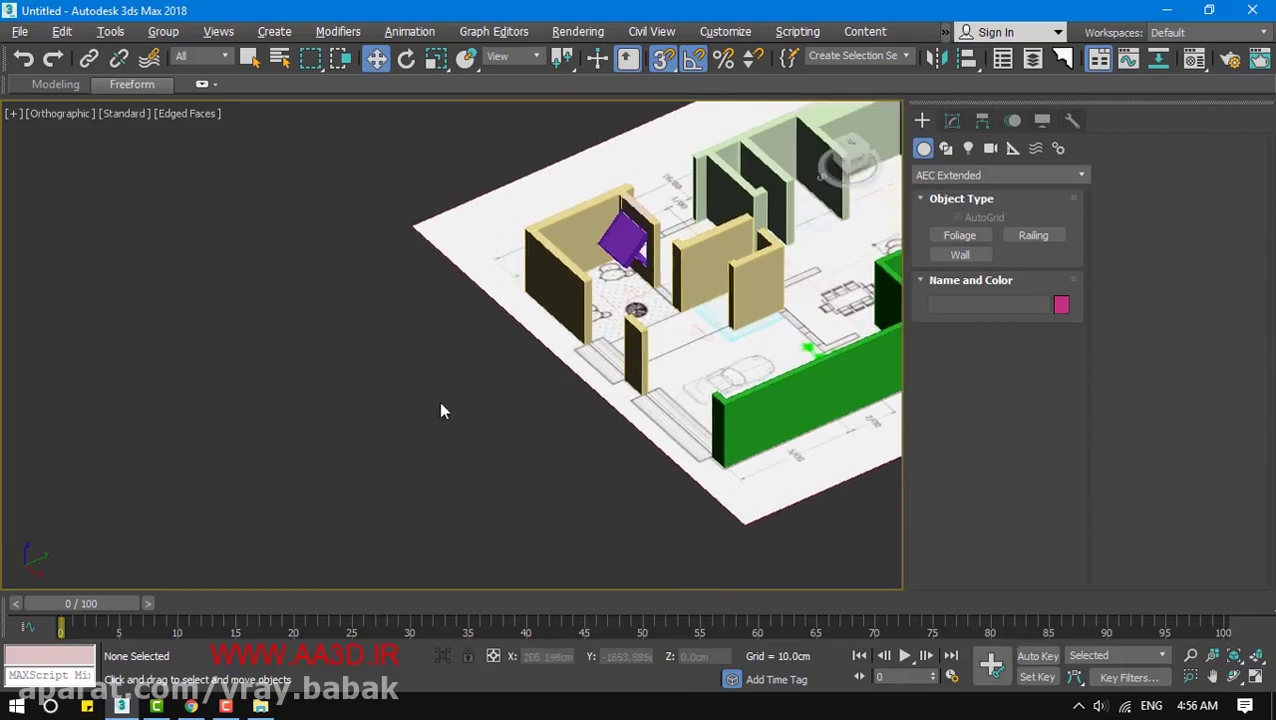
pyautogui.press('t')
pyautogui.press('z')
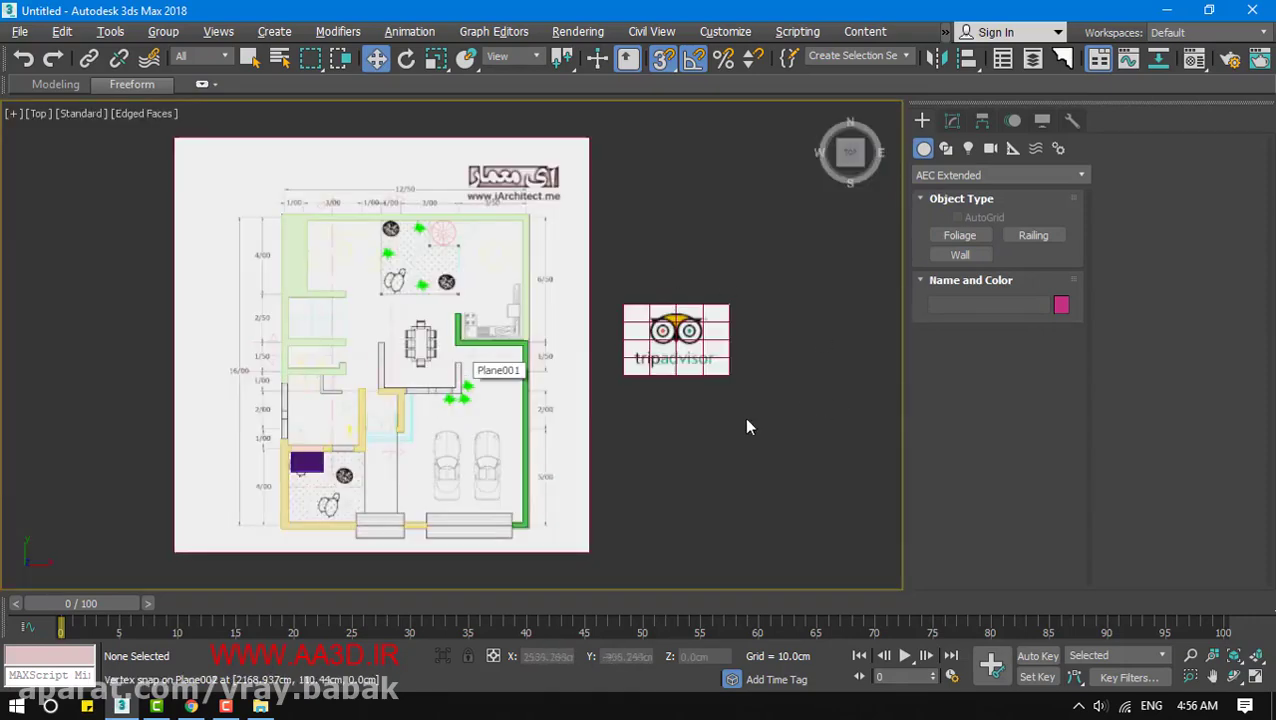
# Select the tripadvisor logo plane and examine its grid in wireframe and shaded display
pyautogui.rightClick(675, 441)
pyautogui.click(681, 362)
pyautogui.click(643, 344)
pyautogui.scroll(5, 643, 344)
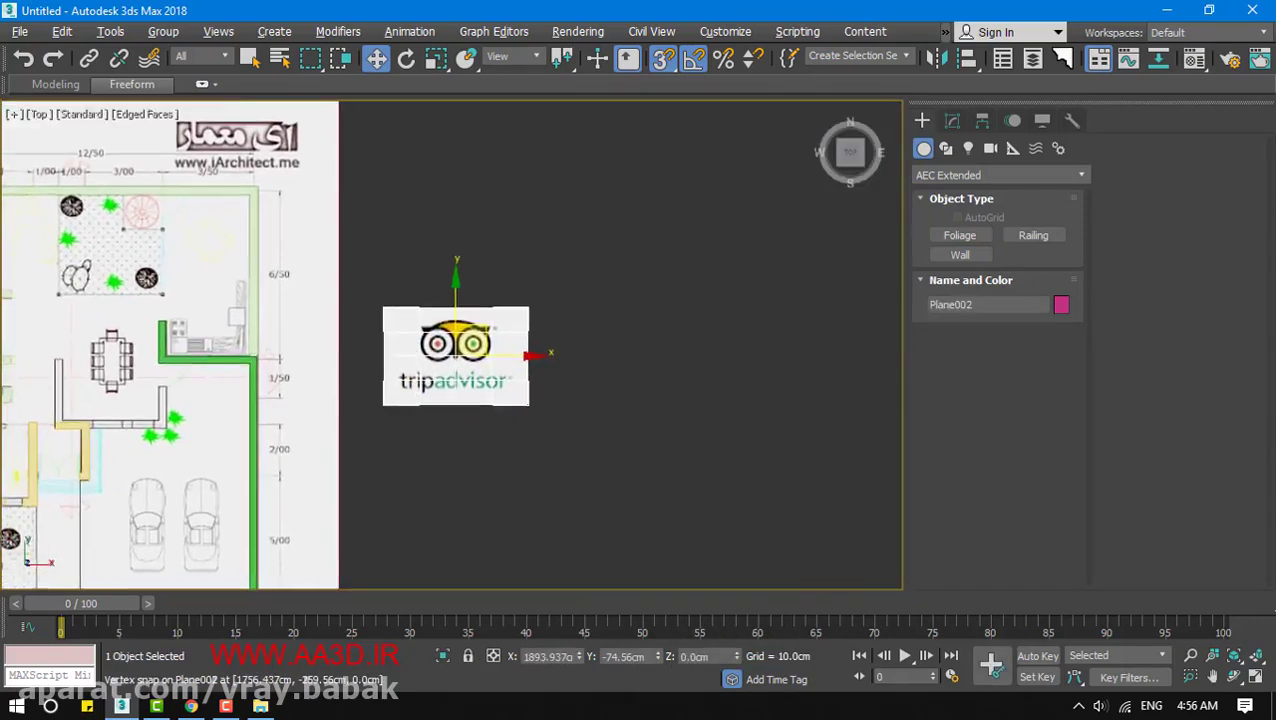
pyautogui.press('F3')
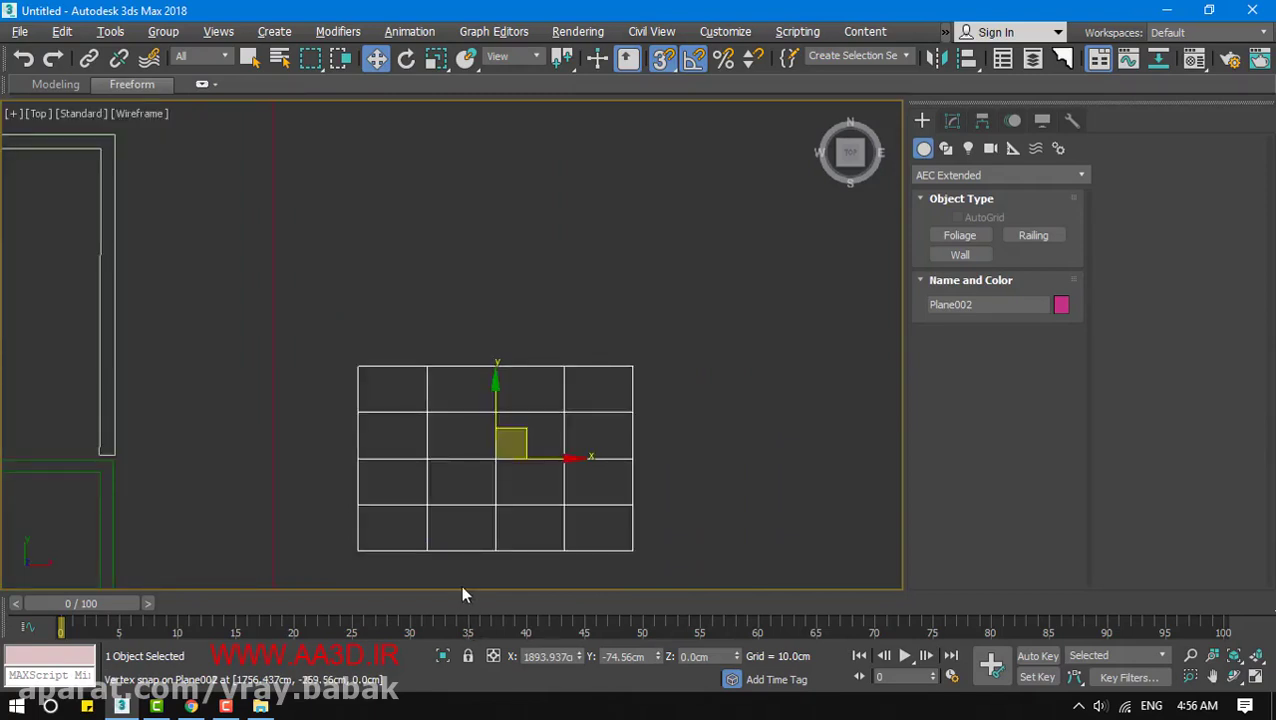
pyautogui.moveTo(462, 592); pyautogui.dragTo(504, 498, button='middle')
pyautogui.scroll(5, 504, 498)
pyautogui.hotkey('ctrl', 'z')
pyautogui.moveTo(470, 355); pyautogui.dragTo(498, 313, button='middle')
pyautogui.click(946, 149)
pyautogui.scroll(-5, 499, 315)
pyautogui.click(489, 368)
pyautogui.click(486, 377)
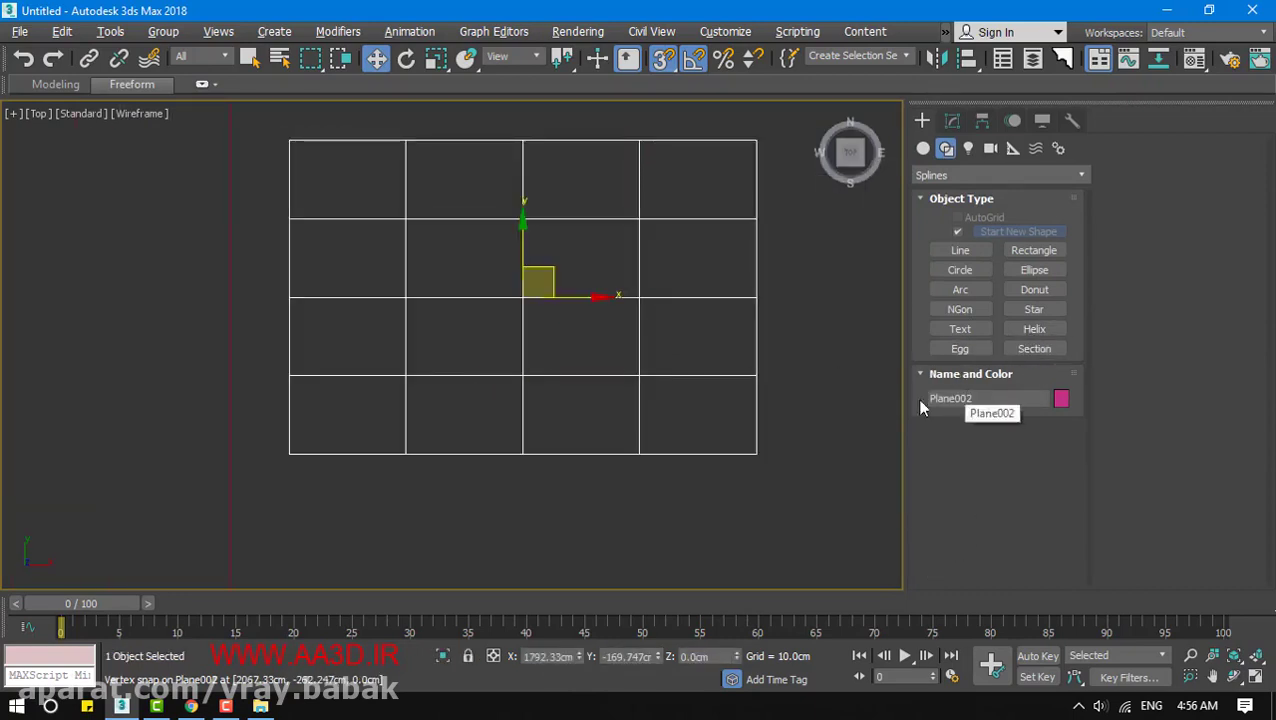
pyautogui.press('F3')
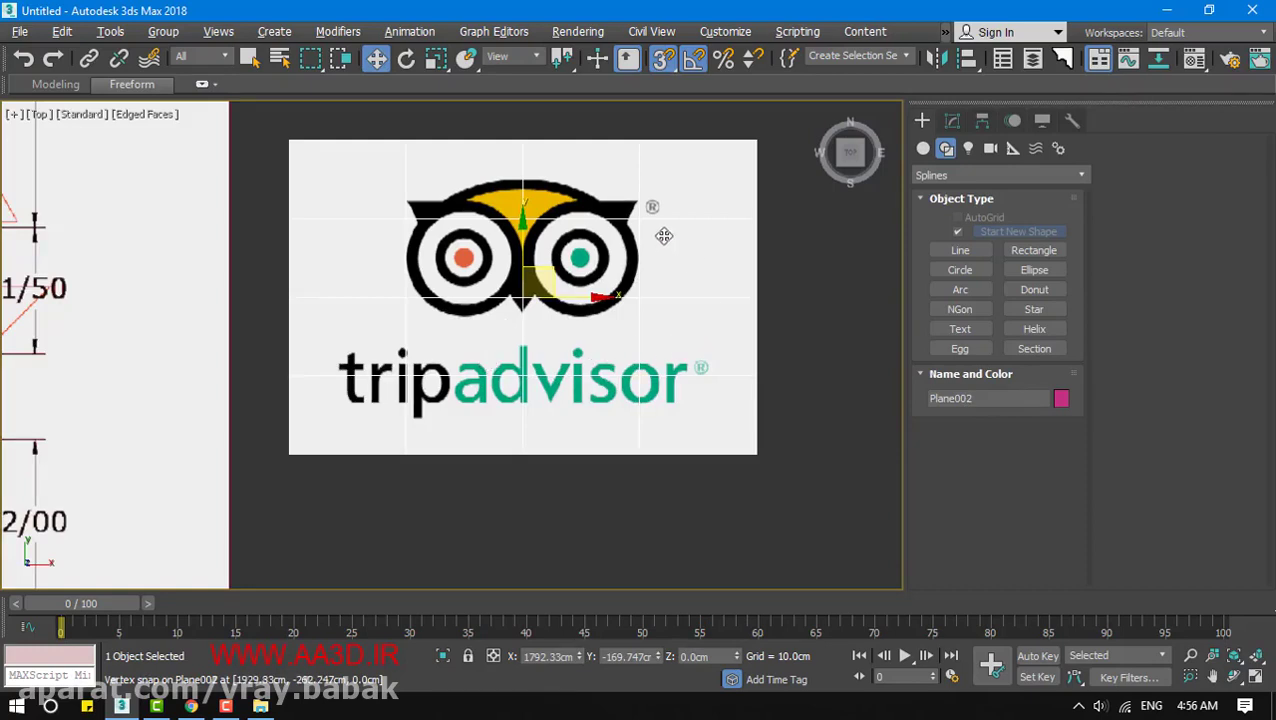
# Set both the length and width segments of the tripadvisor logo plane to 1
pyautogui.click(952, 120)
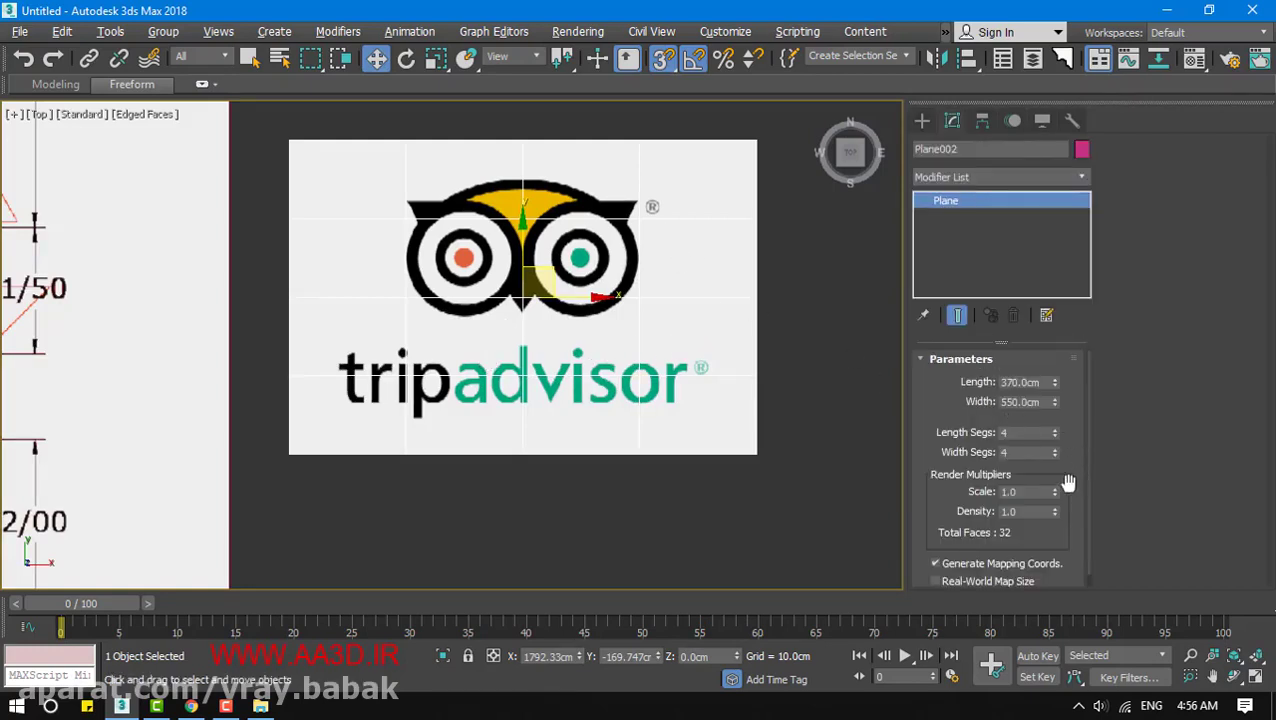
pyautogui.rightClick(1055, 433)
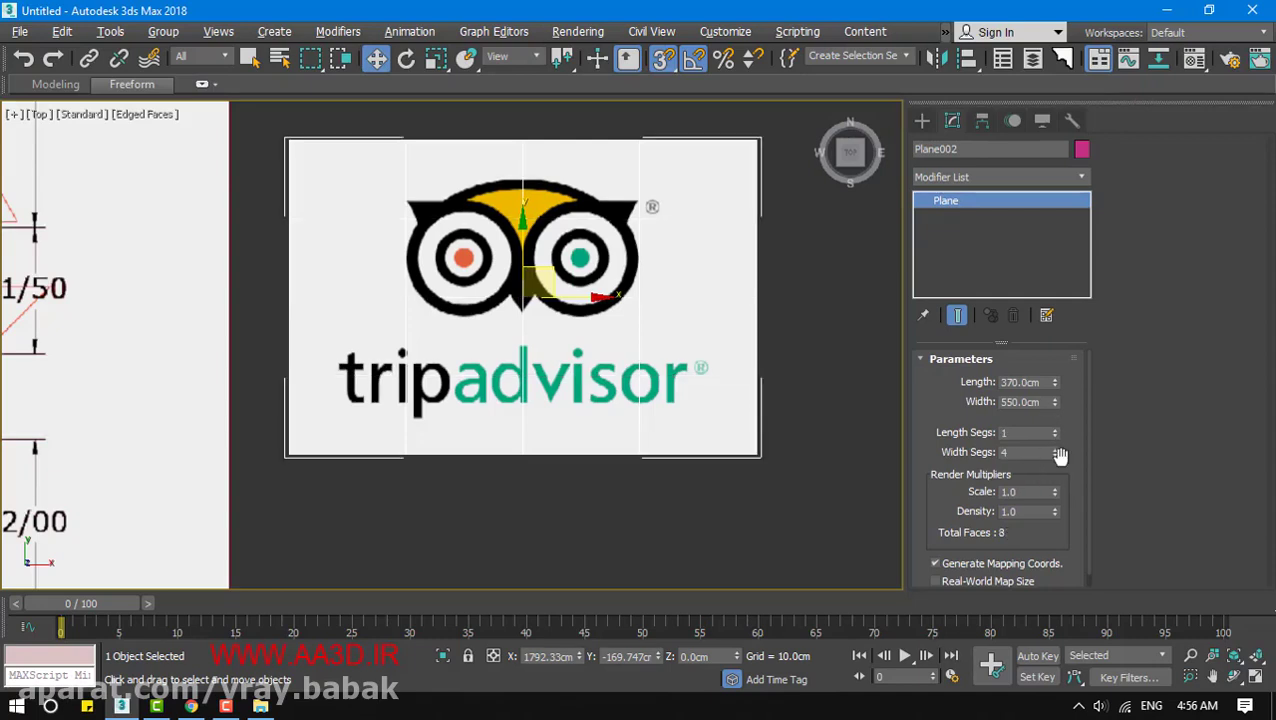
pyautogui.rightClick(1054, 455)
pyautogui.click(690, 456)
pyautogui.click(688, 448)
pyautogui.moveTo(467, 309); pyautogui.dragTo(489, 404, button='middle')
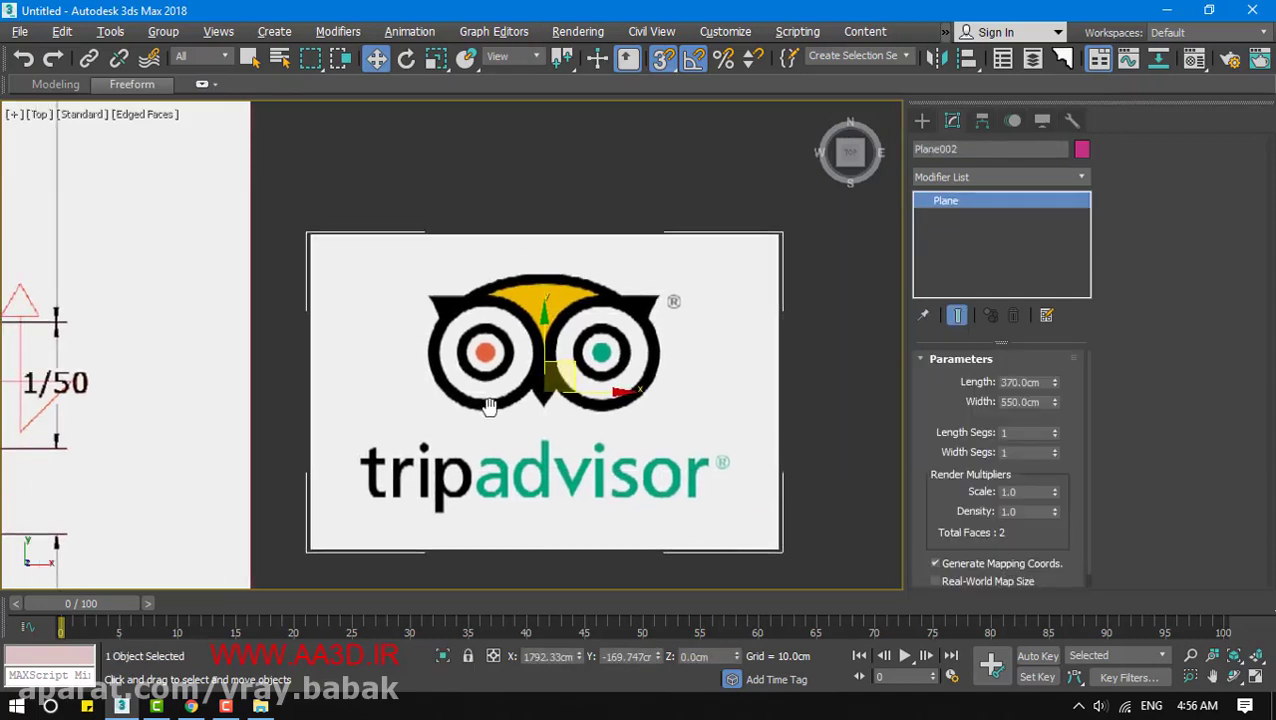
# Hide the selection brackets around the logo plane and compare its wireframe and shaded display
pyautogui.press('j')
pyautogui.press('F3')
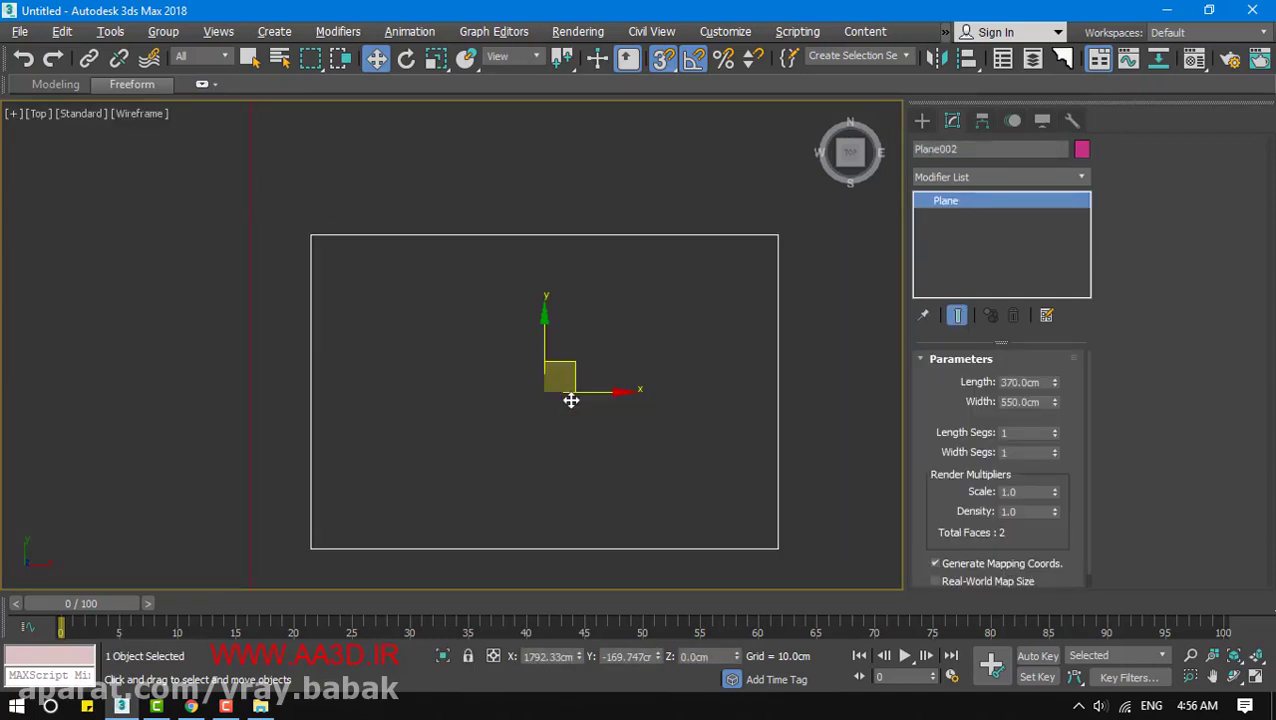
pyautogui.press('F3')
pyautogui.scroll(5, 540, 440)
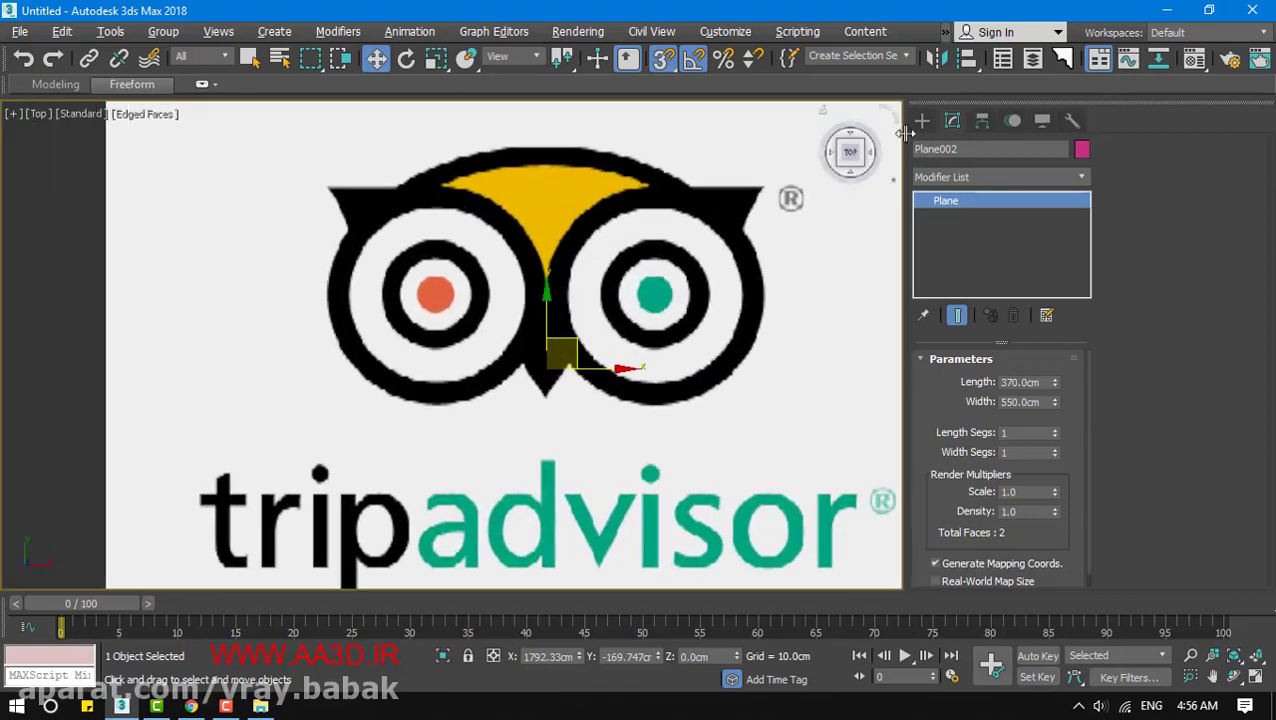
# Draw a circle spline of about 9.7 cm radius over the orange pupil of the owl logo
pyautogui.click(922, 120)
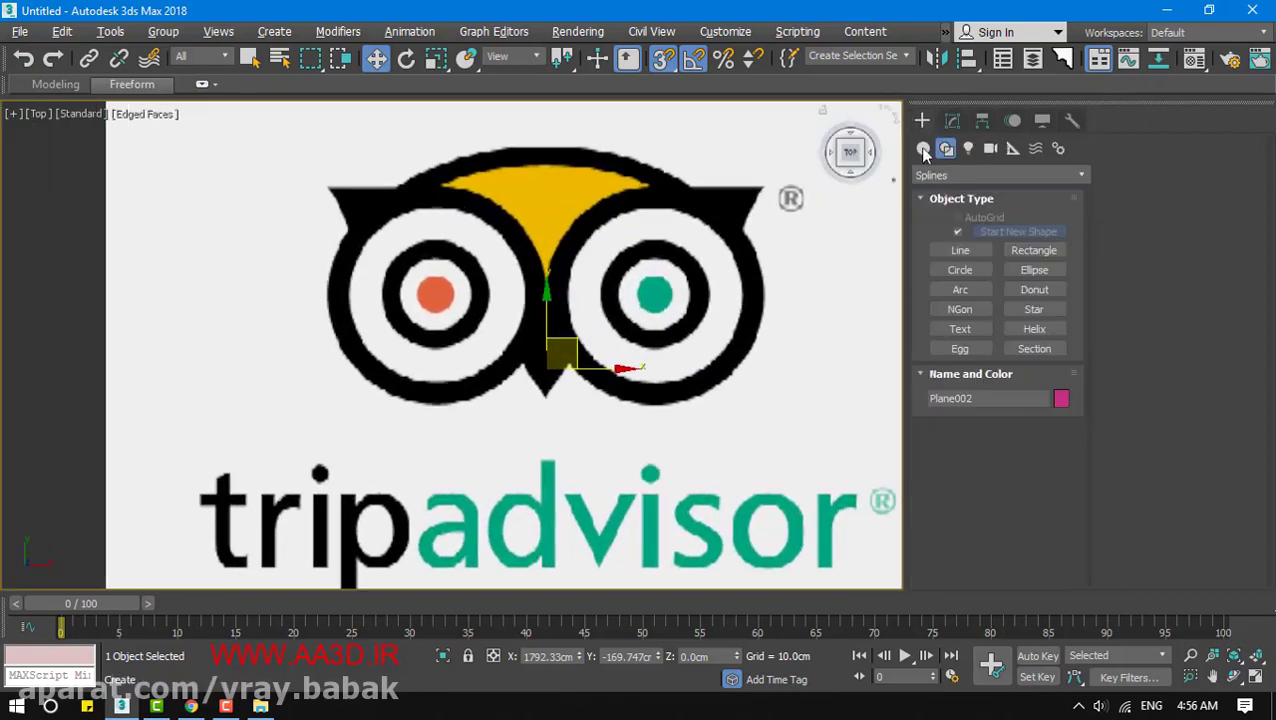
pyautogui.click(1034, 250)
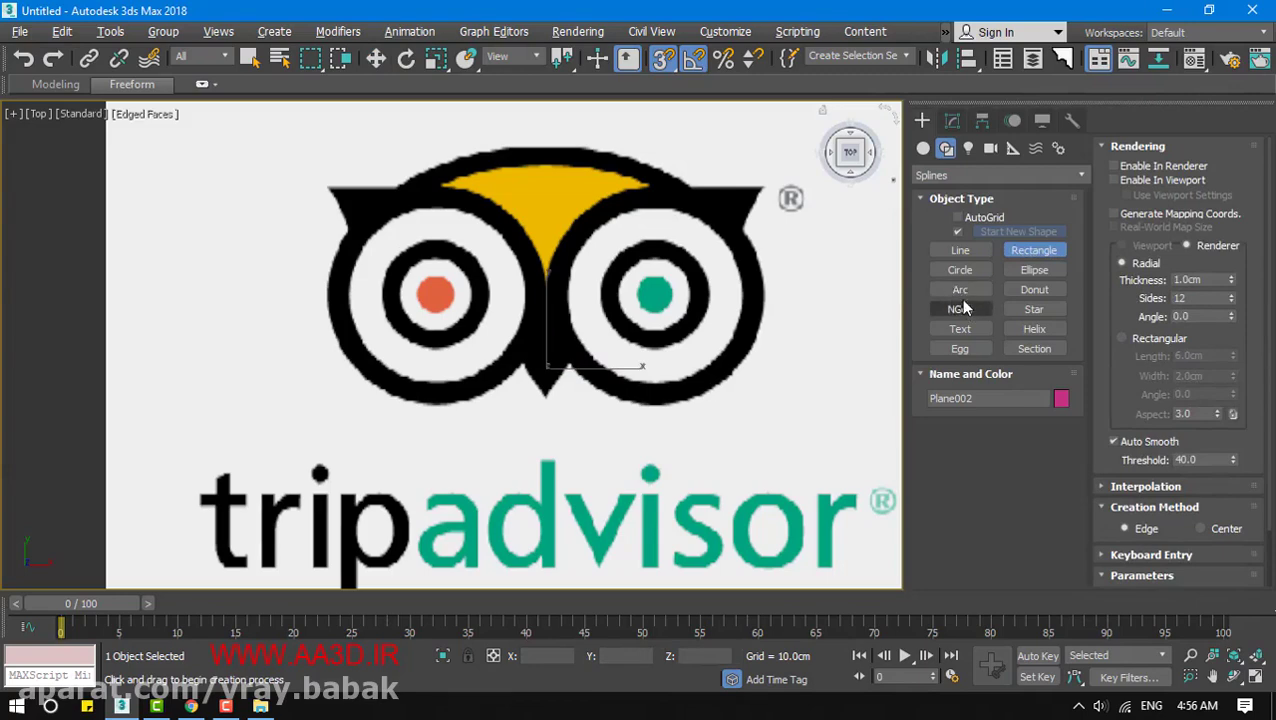
pyautogui.click(960, 270)
pyautogui.scroll(4, 500, 450)
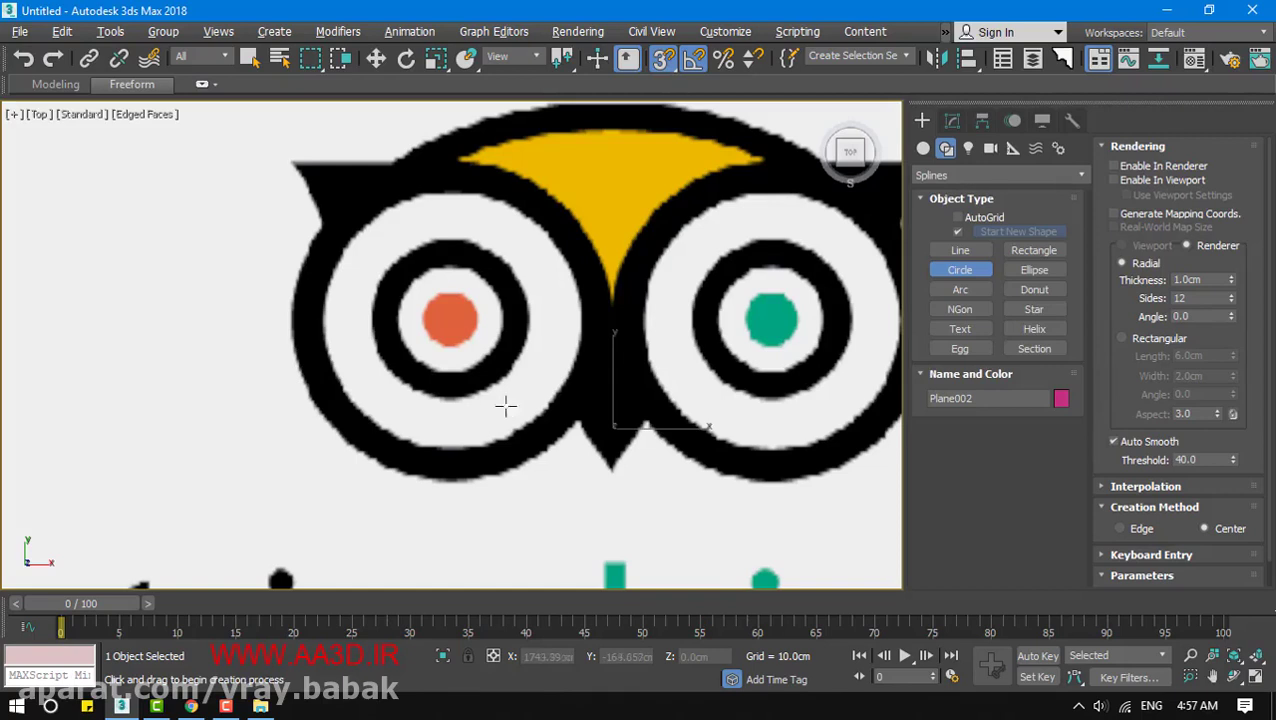
pyautogui.scroll(1, 462, 378)
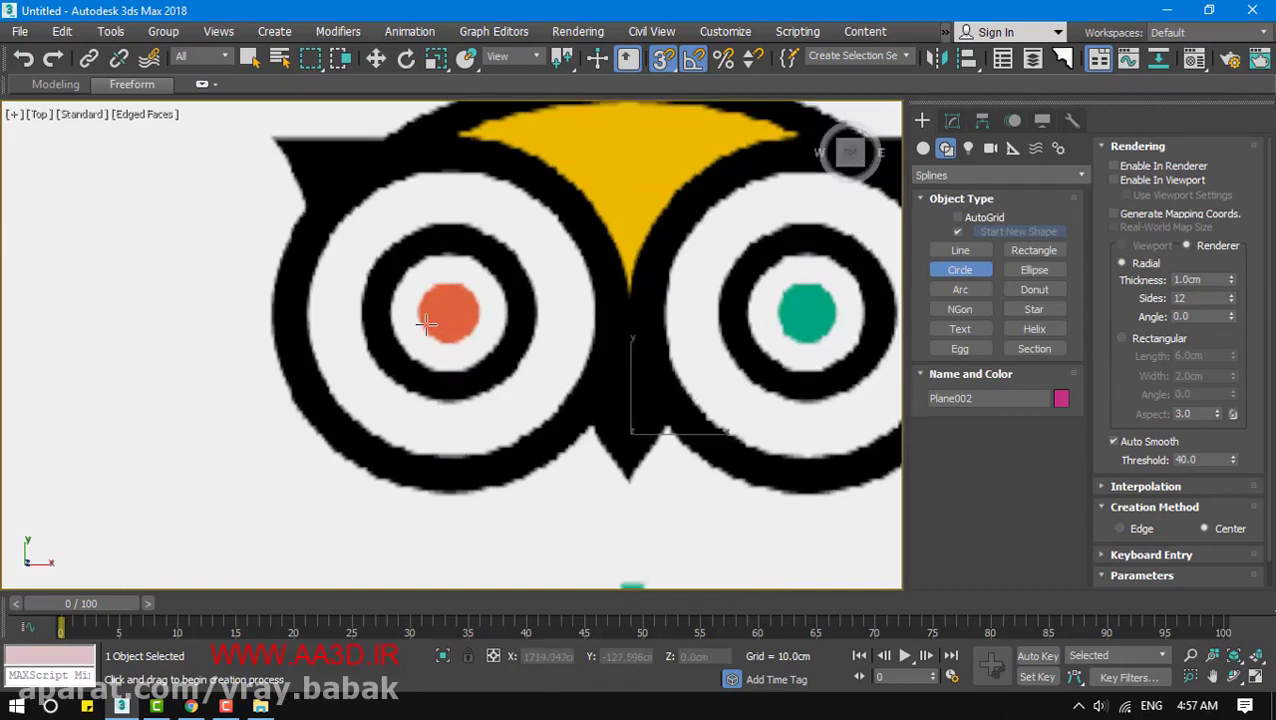
pyautogui.scroll(2, 424, 324)
pyautogui.scroll(-2, 432, 345)
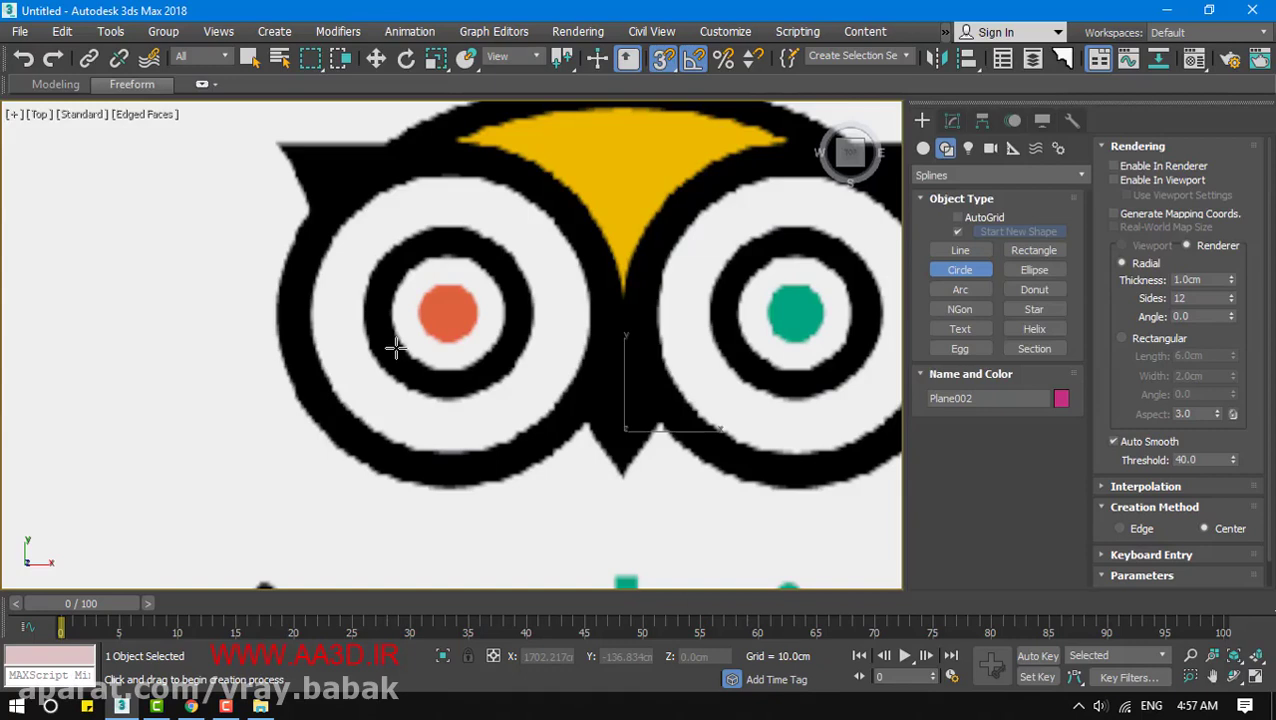
pyautogui.scroll(1, 515, 243)
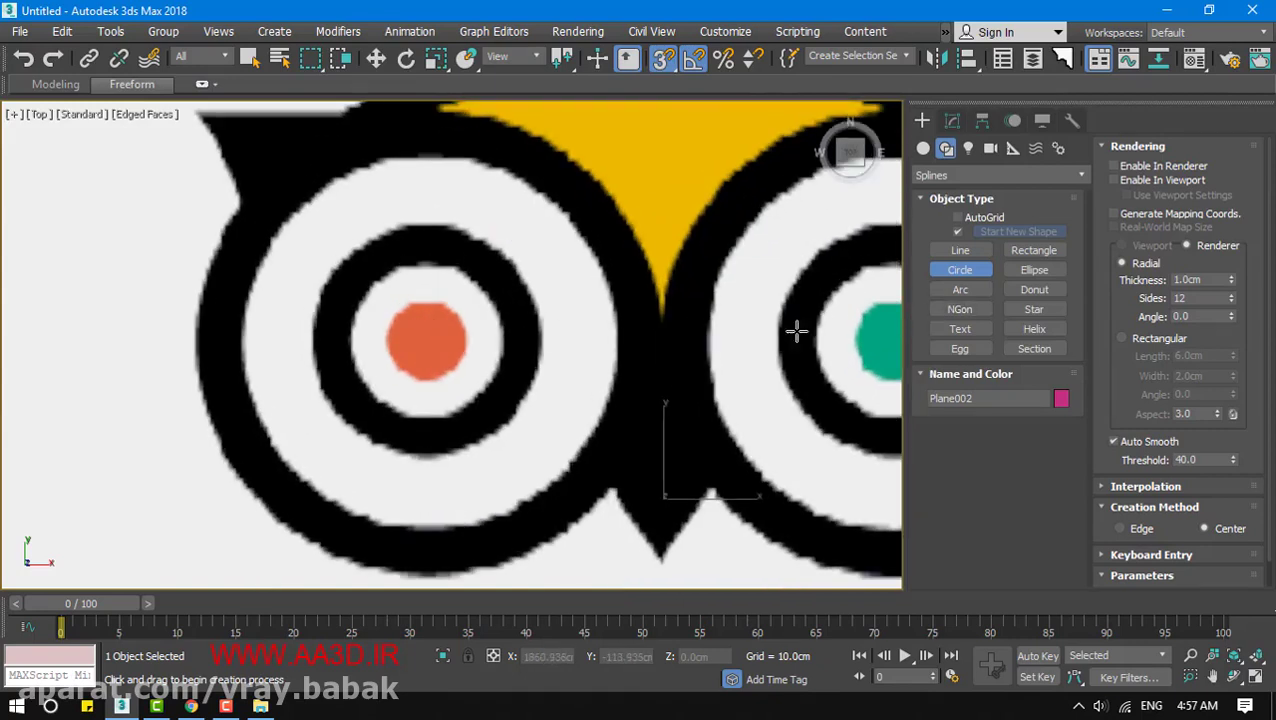
pyautogui.moveTo(430, 346); pyautogui.dragTo(404, 327)
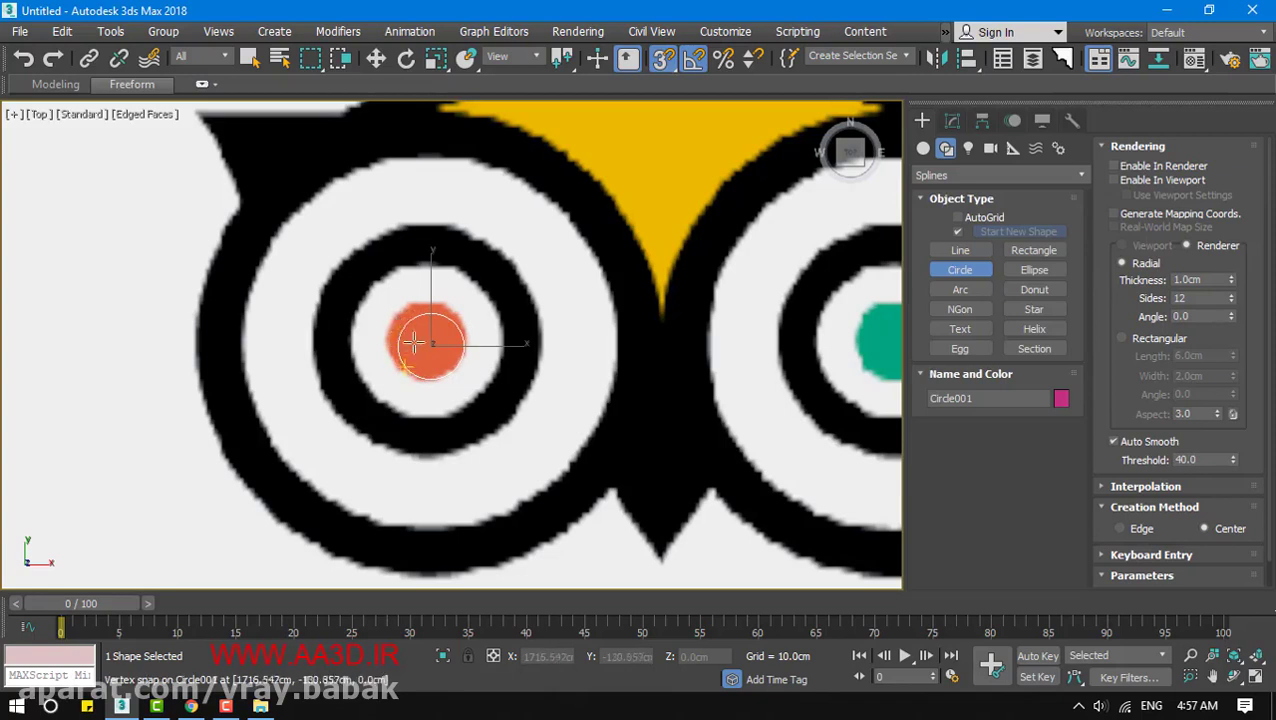
# Turn off 3D snapping and move the circle so it is centred on the orange pupil
pyautogui.press('w')
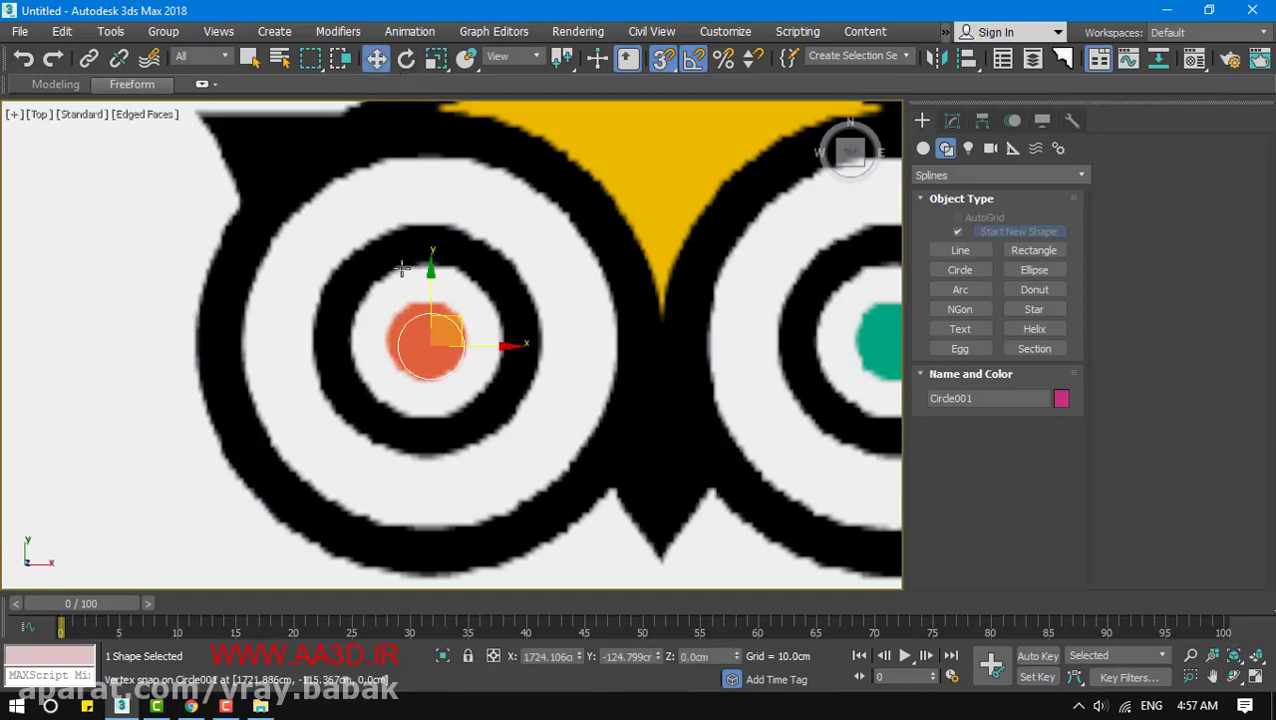
pyautogui.moveTo(426, 292); pyautogui.dragTo(469, 340)
pyautogui.hotkey('ctrl', 'z')
pyautogui.press('d')
pyautogui.press('s')
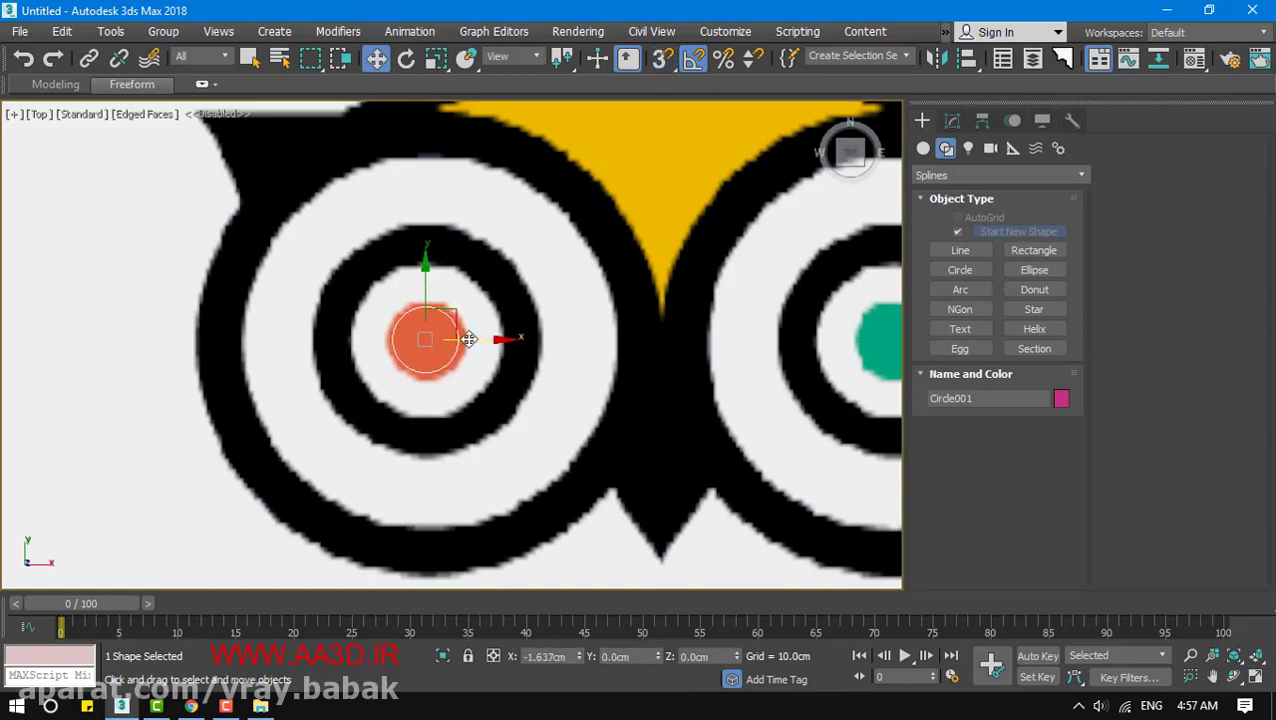
# Enlarge the pupil circle to a radius of 10.81 cm to match the edge of the orange pupil
pyautogui.click(952, 120)
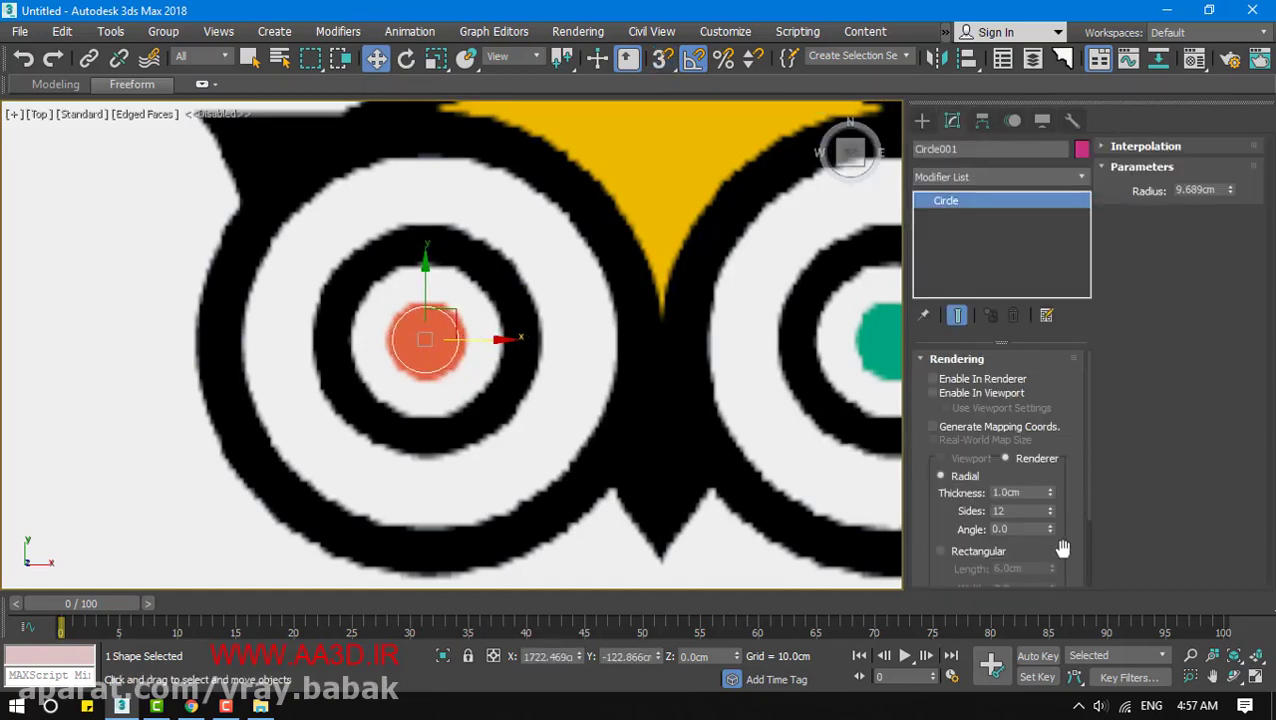
pyautogui.click(925, 361)
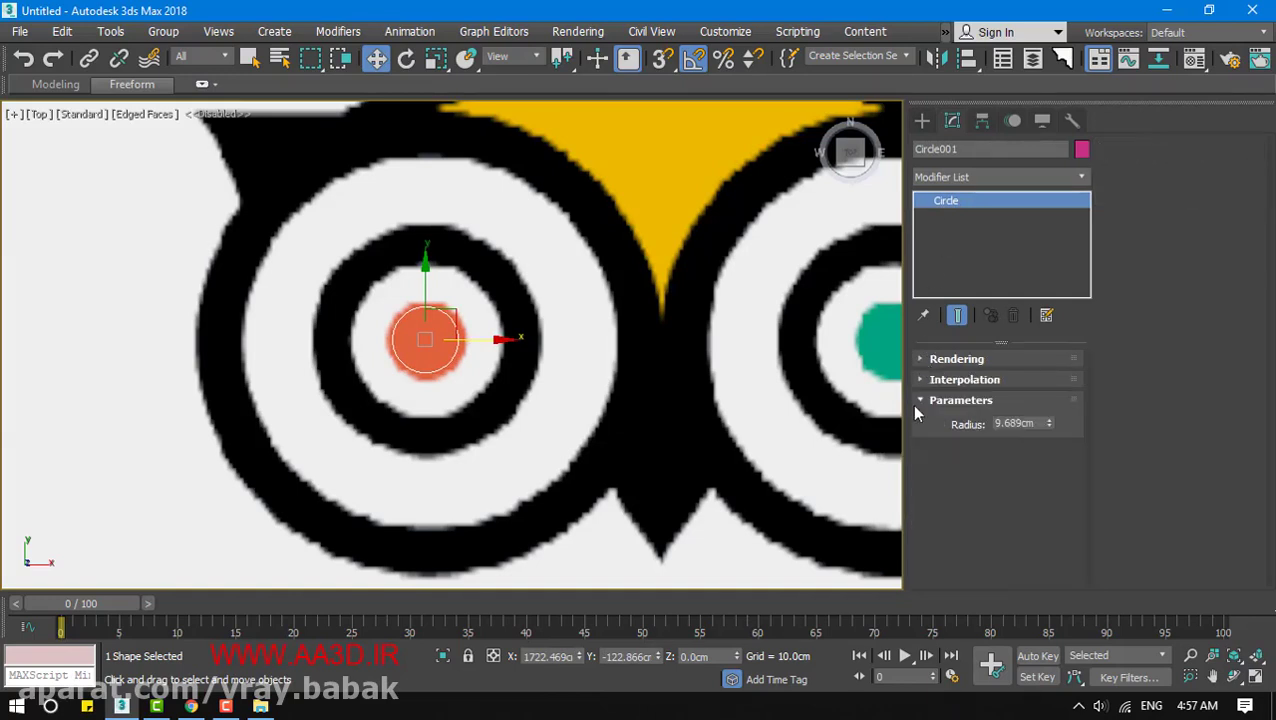
pyautogui.moveTo(1047, 419); pyautogui.dragTo(1046, 419)
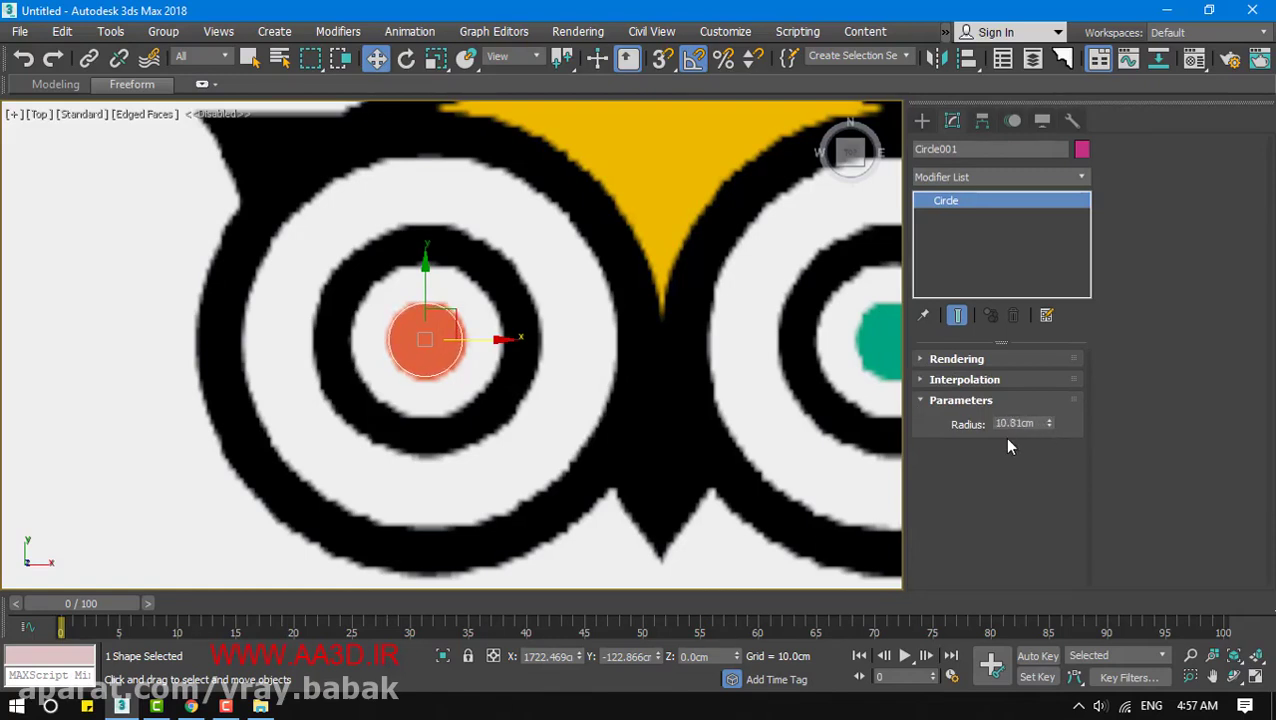
# Clone the pupil circle as a copy and set its radius to 22.484 cm to trace the inner ring's inside edge
pyautogui.hotkey('ctrl', 'v')
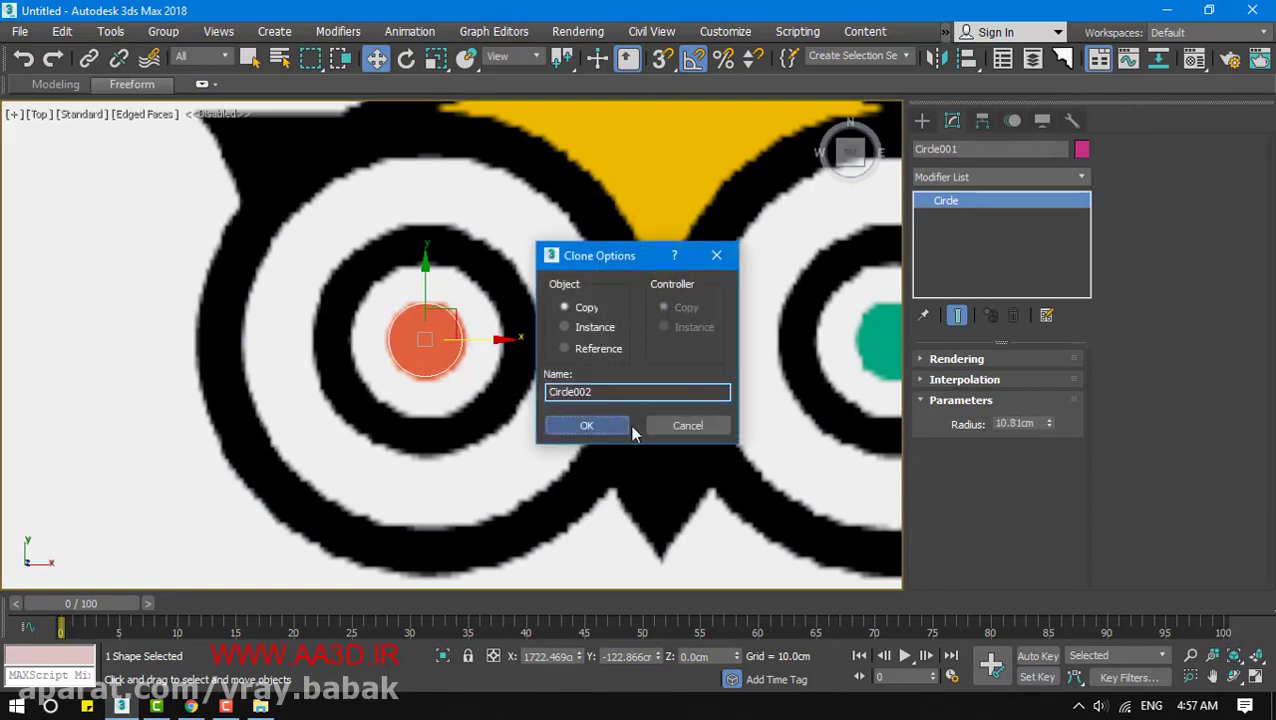
pyautogui.click(586, 424)
pyautogui.moveTo(1047, 423); pyautogui.dragTo(1040, 312)
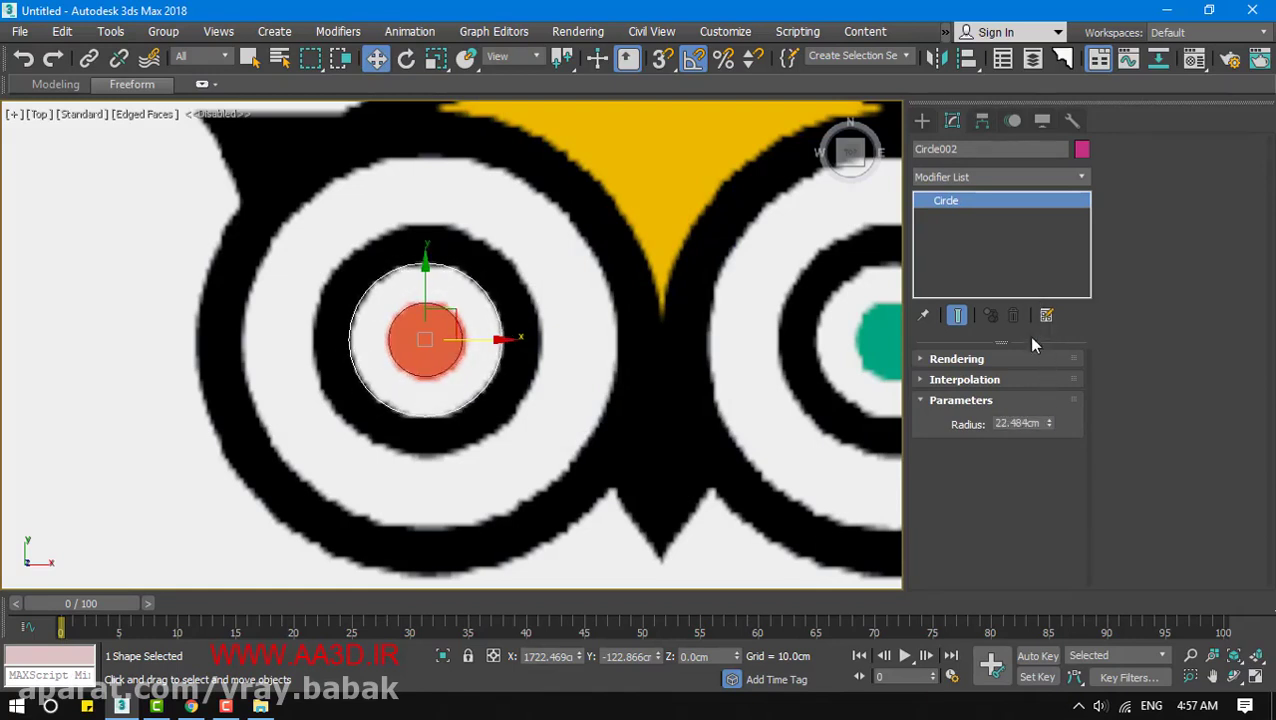
# Clone the 22.484 cm circle as a copy and set its radius to 33.276 cm to trace the inner ring's outside edge
pyautogui.hotkey('ctrl', 'v')
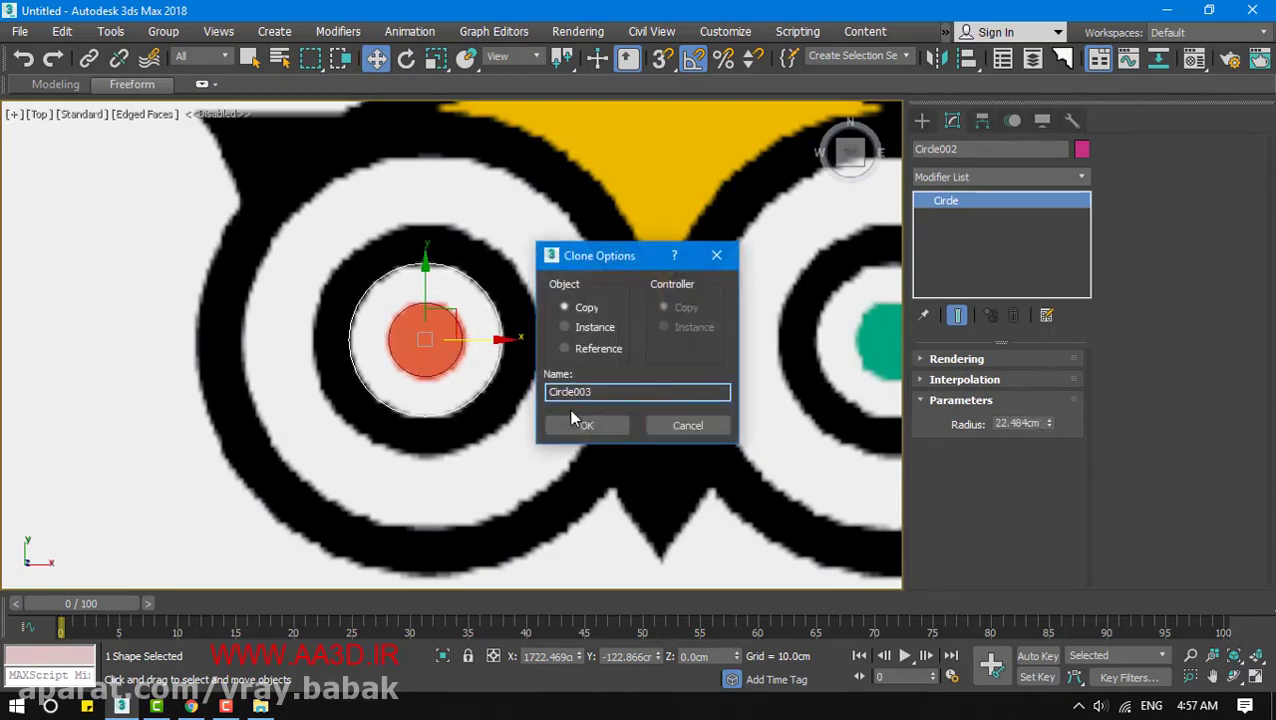
pyautogui.click(583, 425)
pyautogui.moveTo(1047, 422); pyautogui.dragTo(1047, 370)
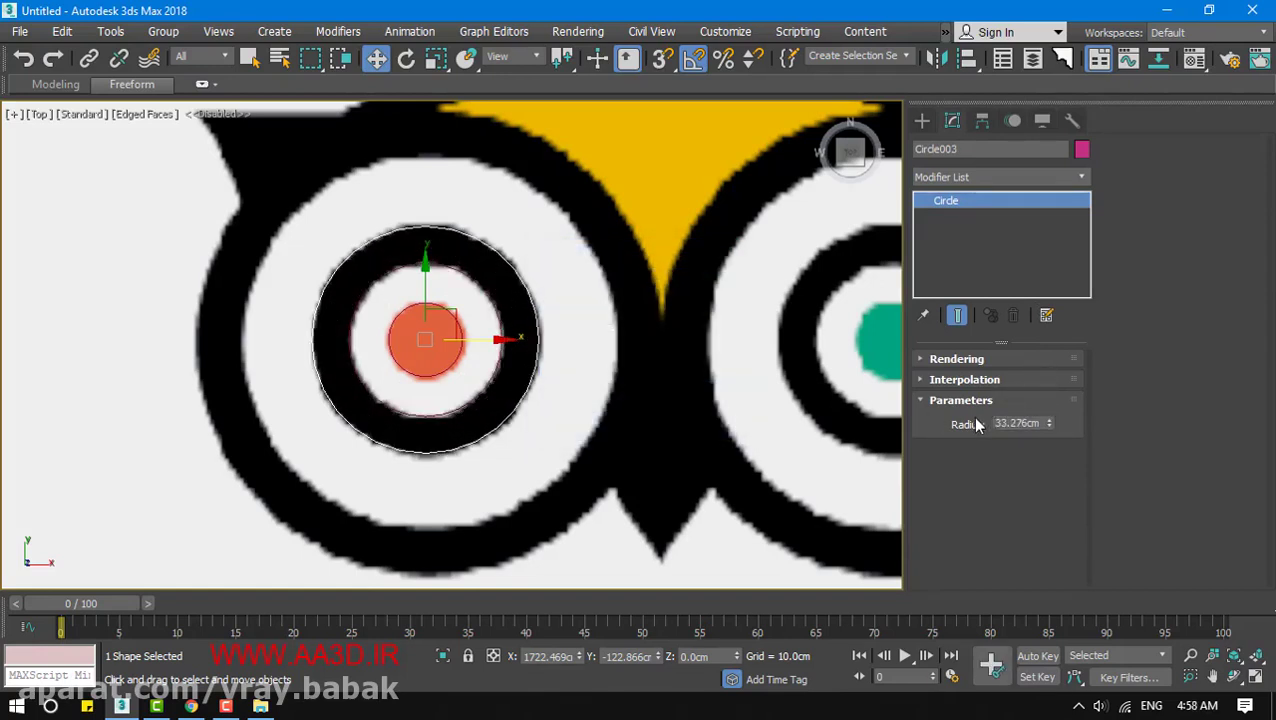
# Clone the 33.276 cm circle as a copy and set its radius to 55.238 cm to trace the outer ring's inside edge
pyautogui.hotkey('ctrl', 'v')
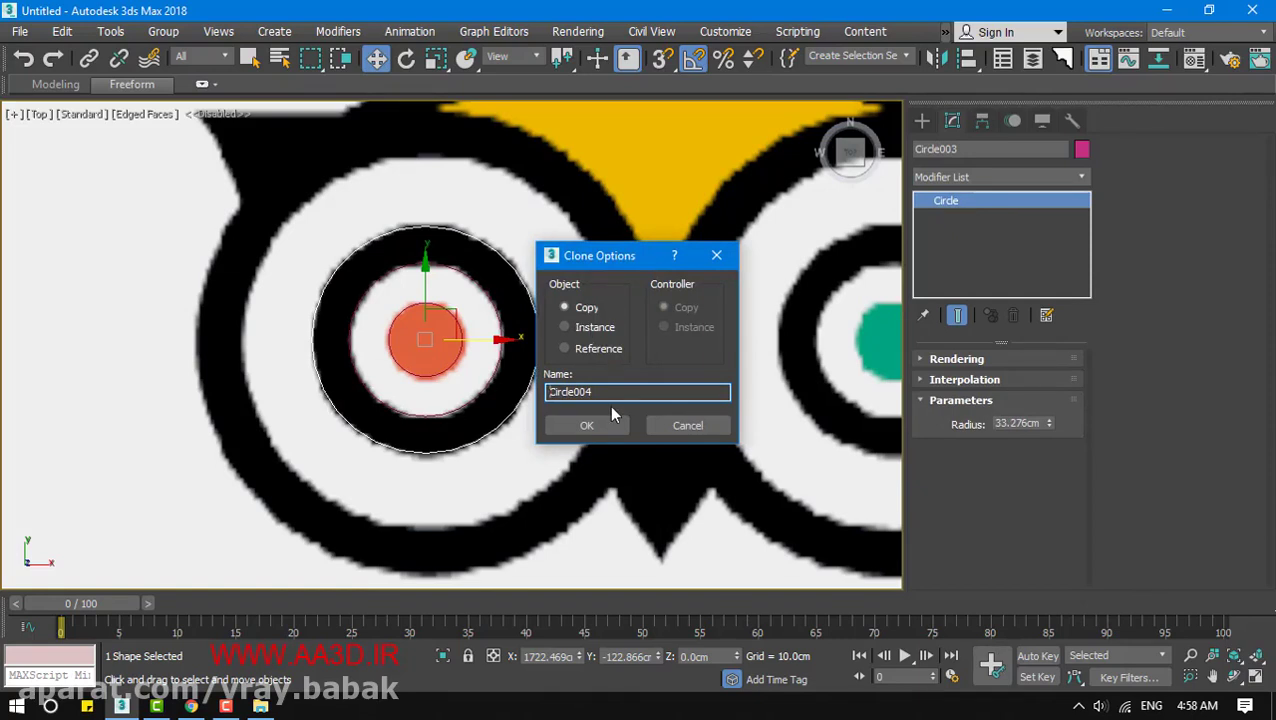
pyautogui.click(612, 414)
pyautogui.moveTo(1047, 426)
pyautogui.mouseDown()
pyautogui.moveTo(1040, 365)
pyautogui.moveTo(1025, 356)
pyautogui.mouseUp()
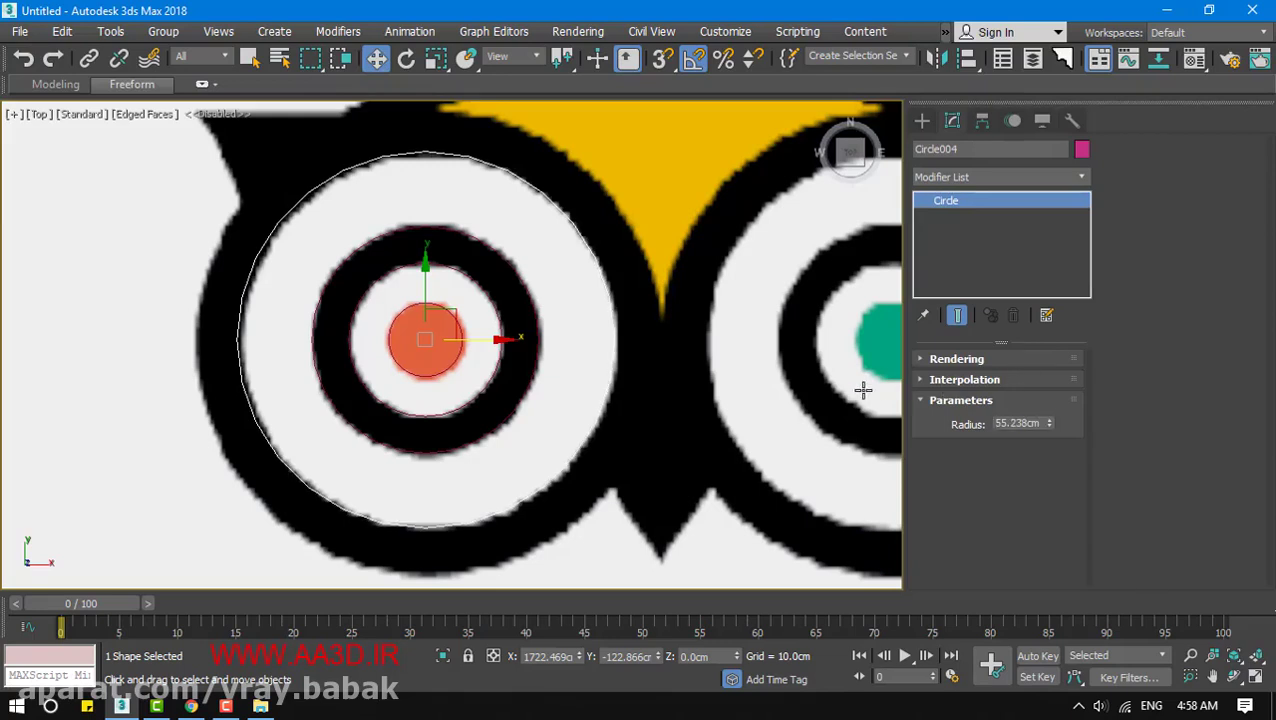
# Clone the 55.238 cm circle as a copy and set its radius to 68.495 cm to trace the outer ring's outside edge
pyautogui.hotkey('ctrl', 'v')
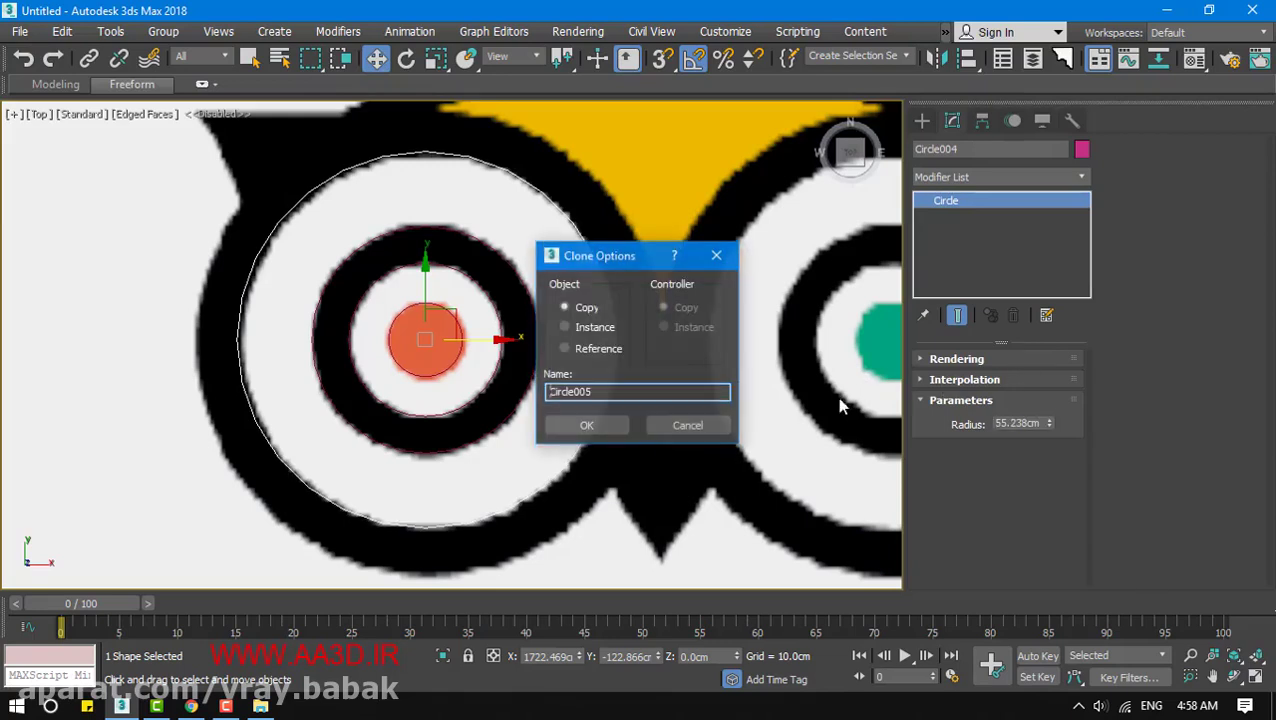
pyautogui.click(597, 427)
pyautogui.moveTo(1048, 423); pyautogui.dragTo(1041, 397)
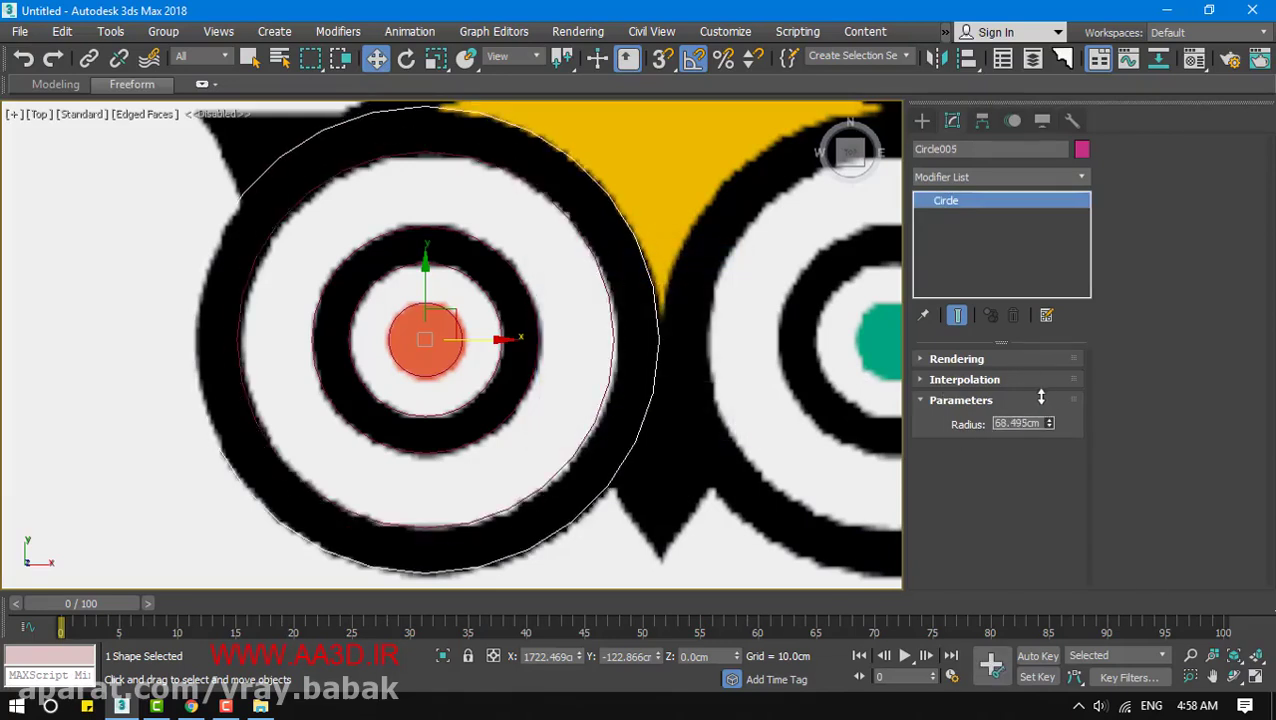
pyautogui.moveTo(451, 307); pyautogui.dragTo(402, 344, button='middle')
pyautogui.scroll(-4, 456, 335)
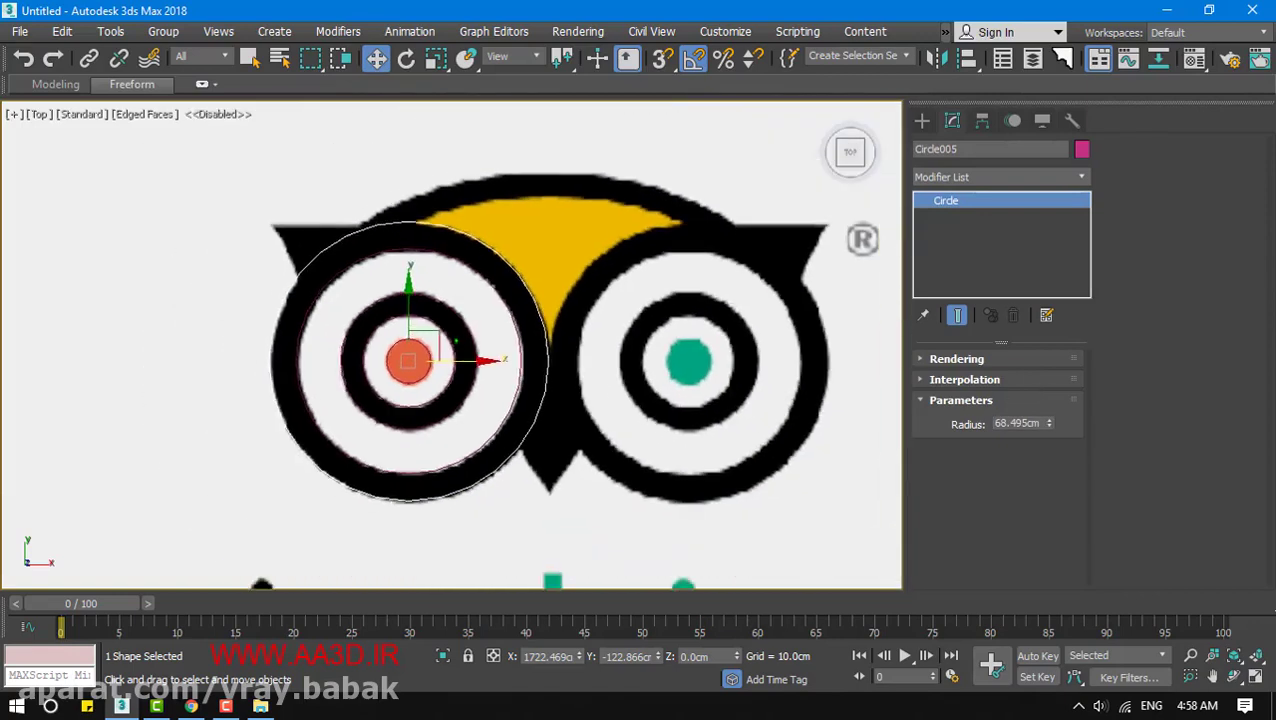
# Convert the outermost eye circle to an Editable Spline
pyautogui.rightClick(519, 420)
pyautogui.moveTo(610, 626)
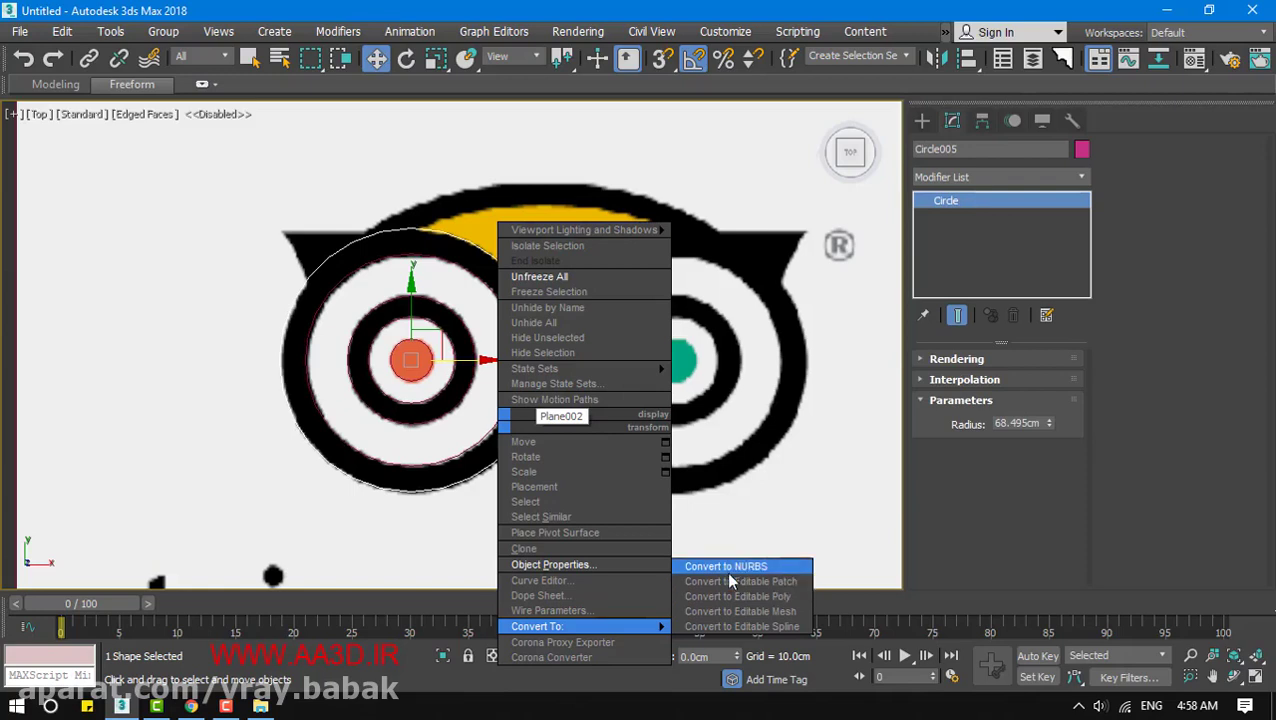
pyautogui.click(785, 626)
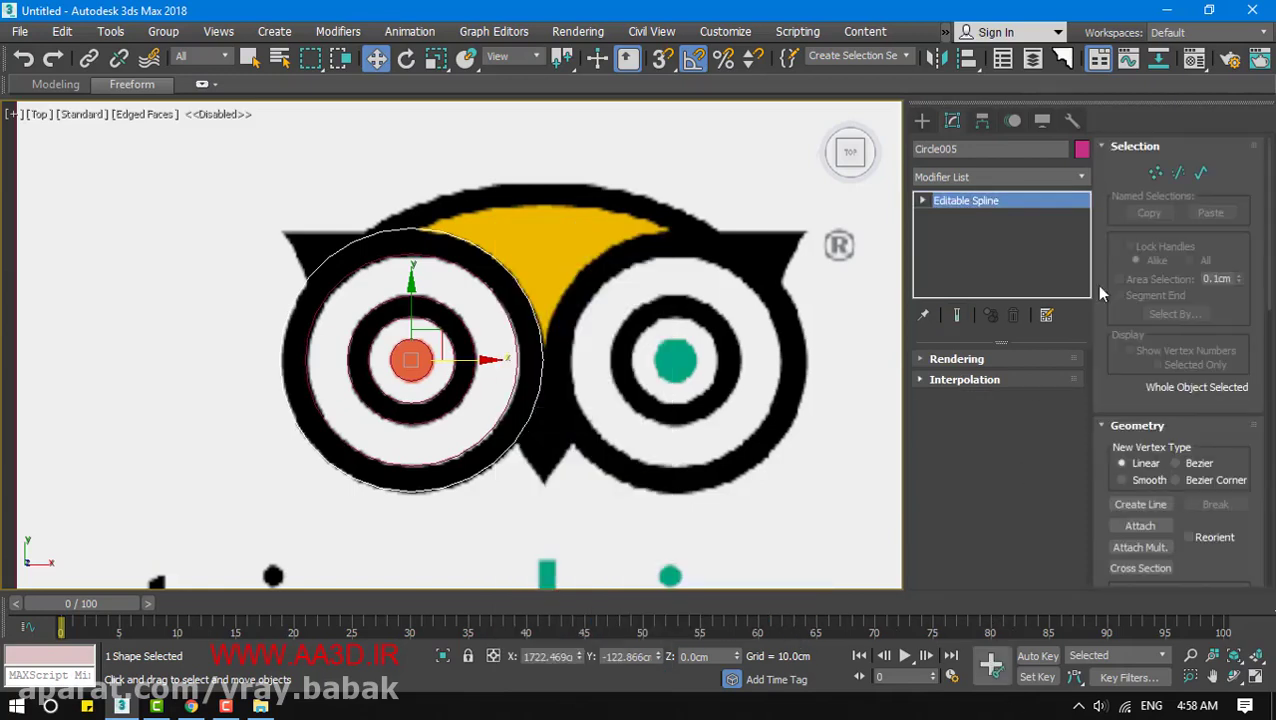
# Attach the three circles between the pupil circle and the outermost circle to the outermost editable spline
pyautogui.click(1140, 525)
pyautogui.scroll(2, 470, 415)
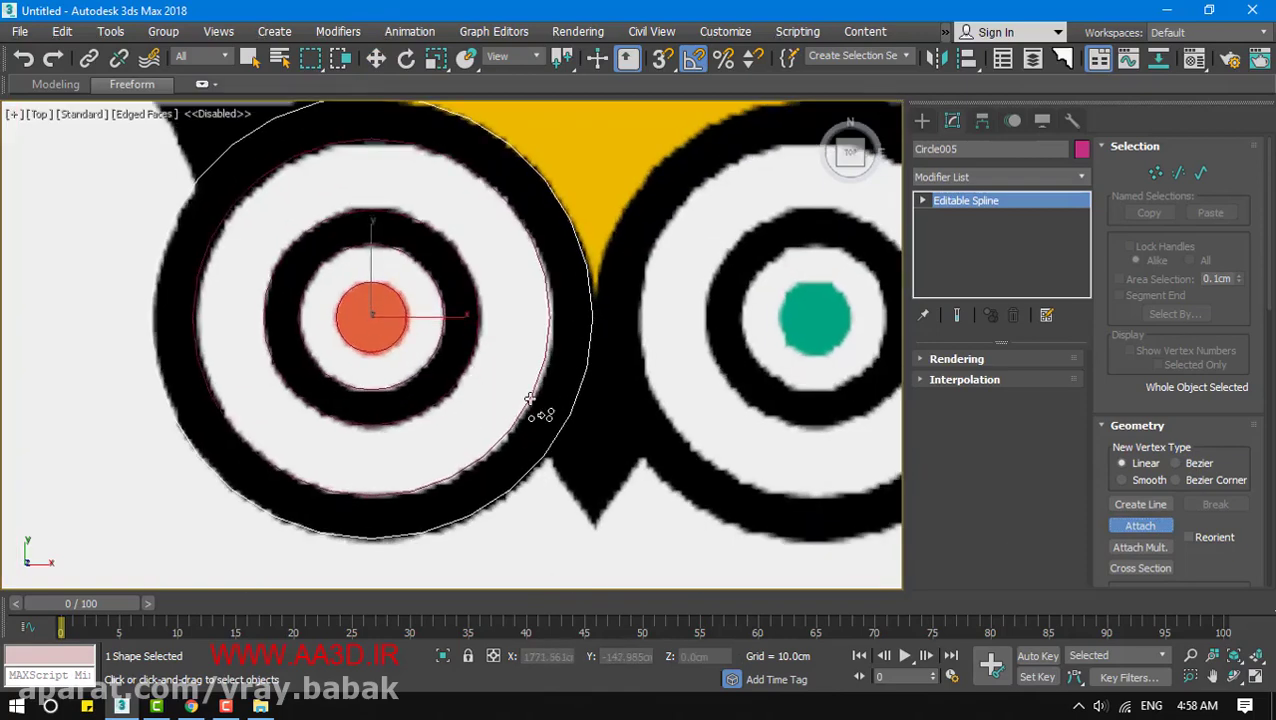
pyautogui.click(450, 380)
pyautogui.click(432, 365)
pyautogui.press('w')
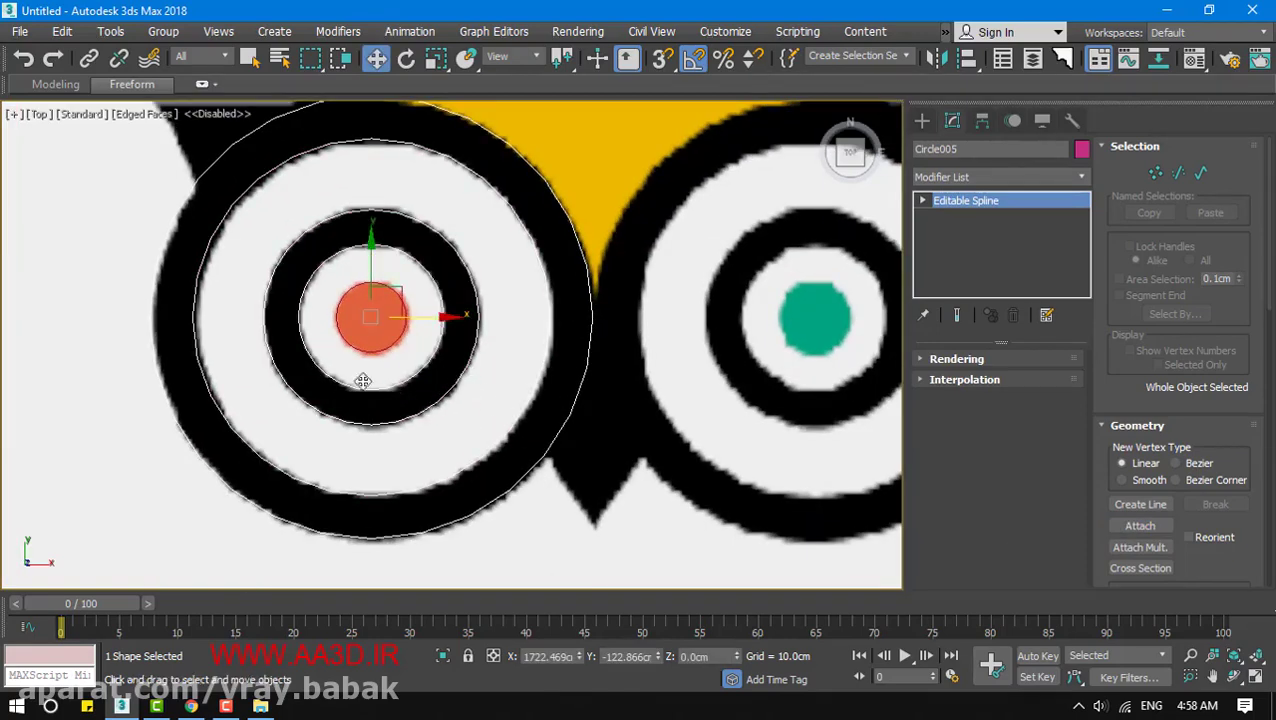
pyautogui.scroll(-2, 350, 324)
pyautogui.moveTo(390, 288); pyautogui.dragTo(419, 362, button='middle')
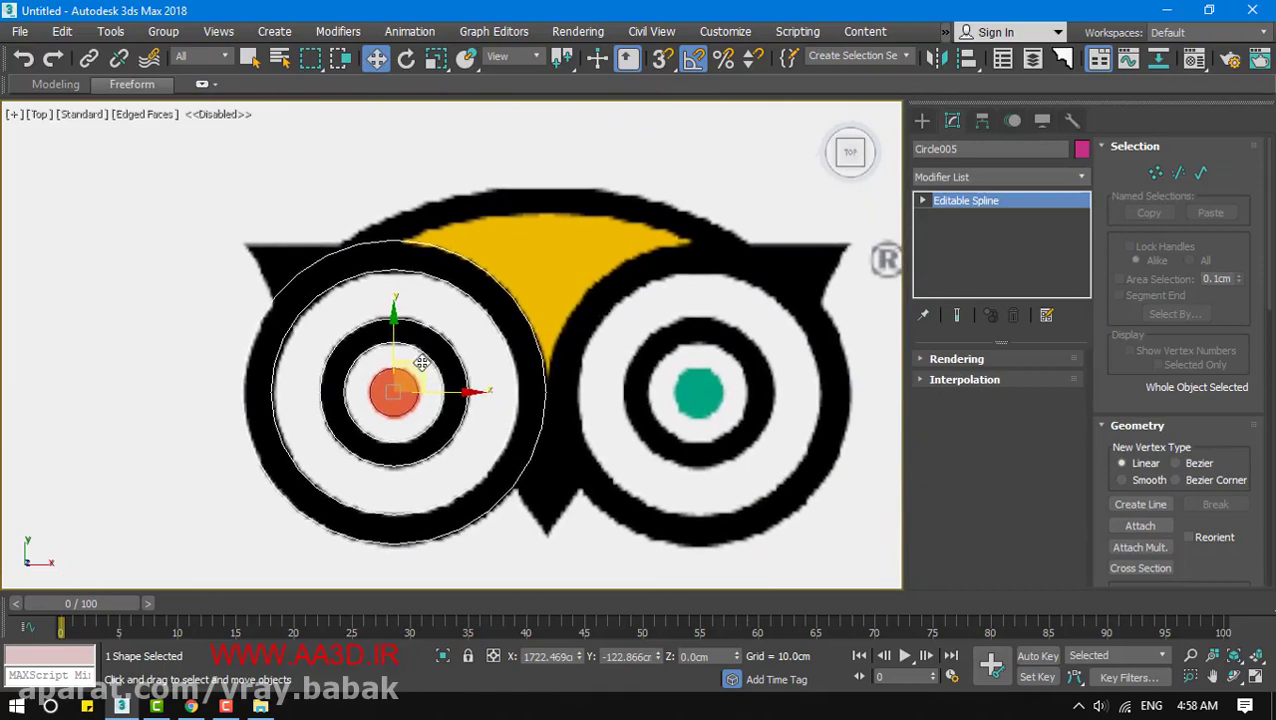
# Turn on adaptive interpolation for the attached eye-circle spline and compare its curves with the logo image
pyautogui.press('F3')
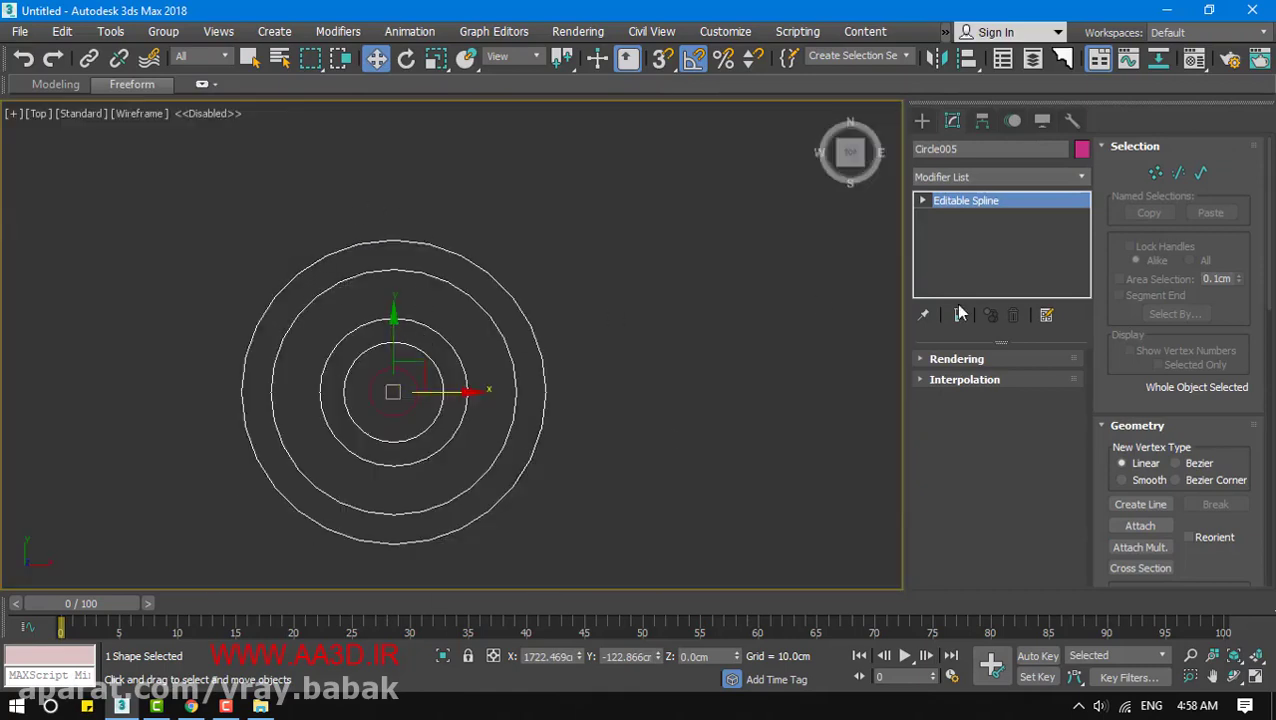
pyautogui.click(922, 359)
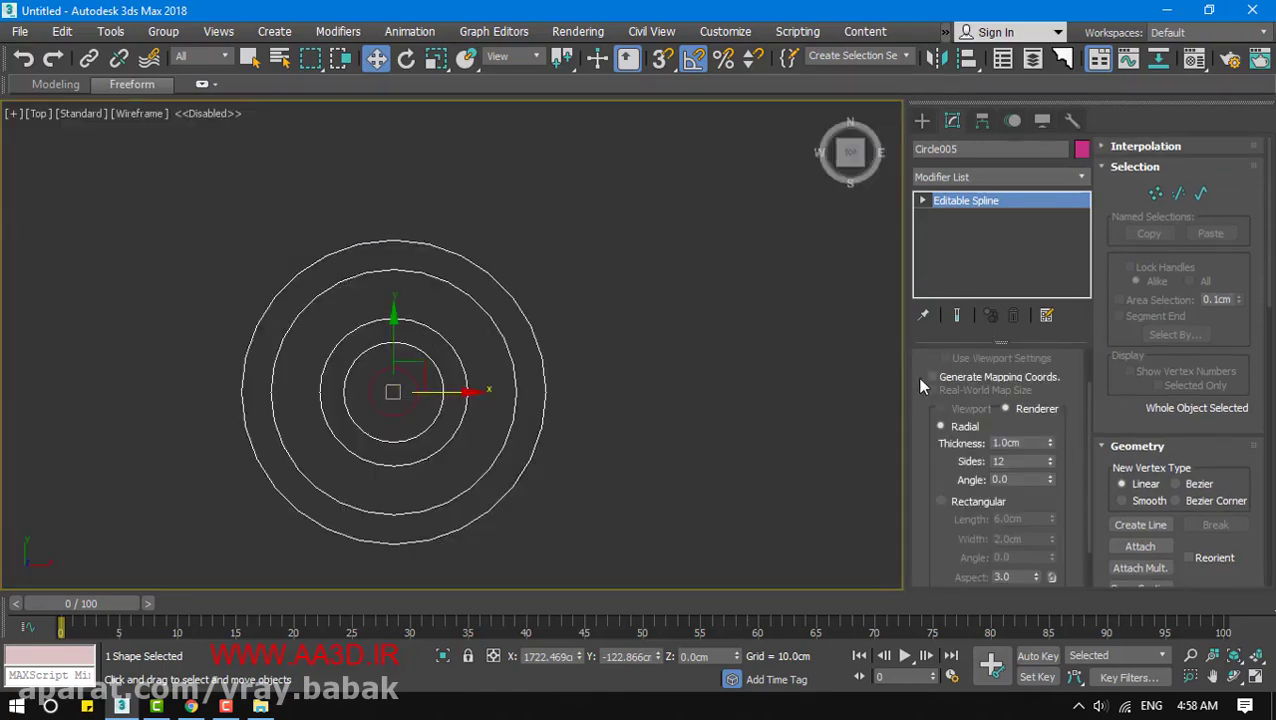
pyautogui.scroll(1, 916, 376)
pyautogui.click(920, 360)
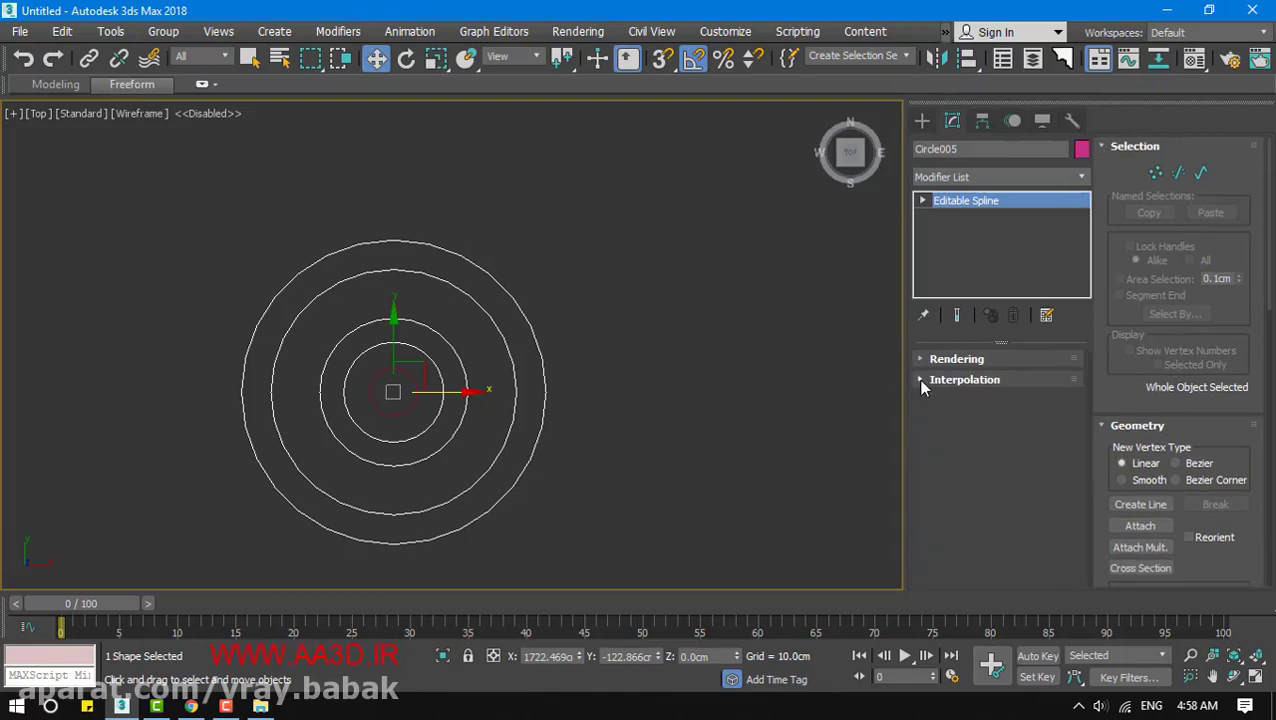
pyautogui.click(922, 381)
pyautogui.click(972, 436)
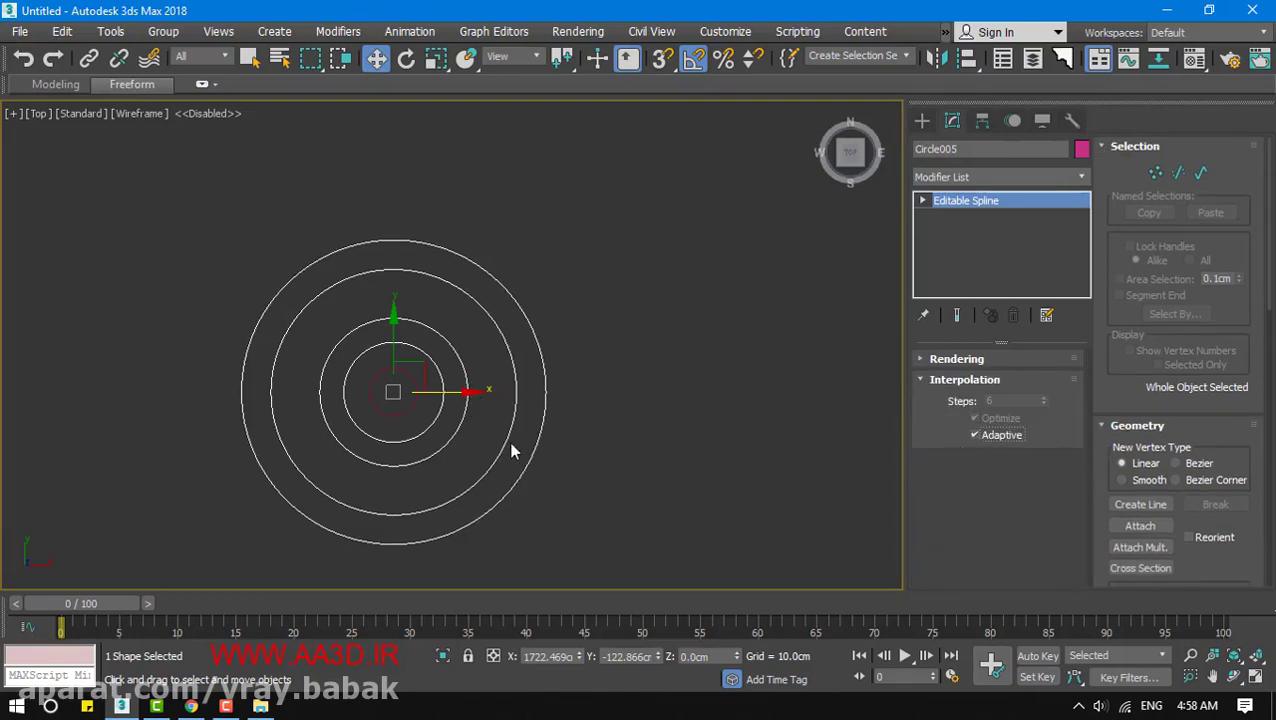
pyautogui.press('F3')
pyautogui.scroll(4, 322, 310)
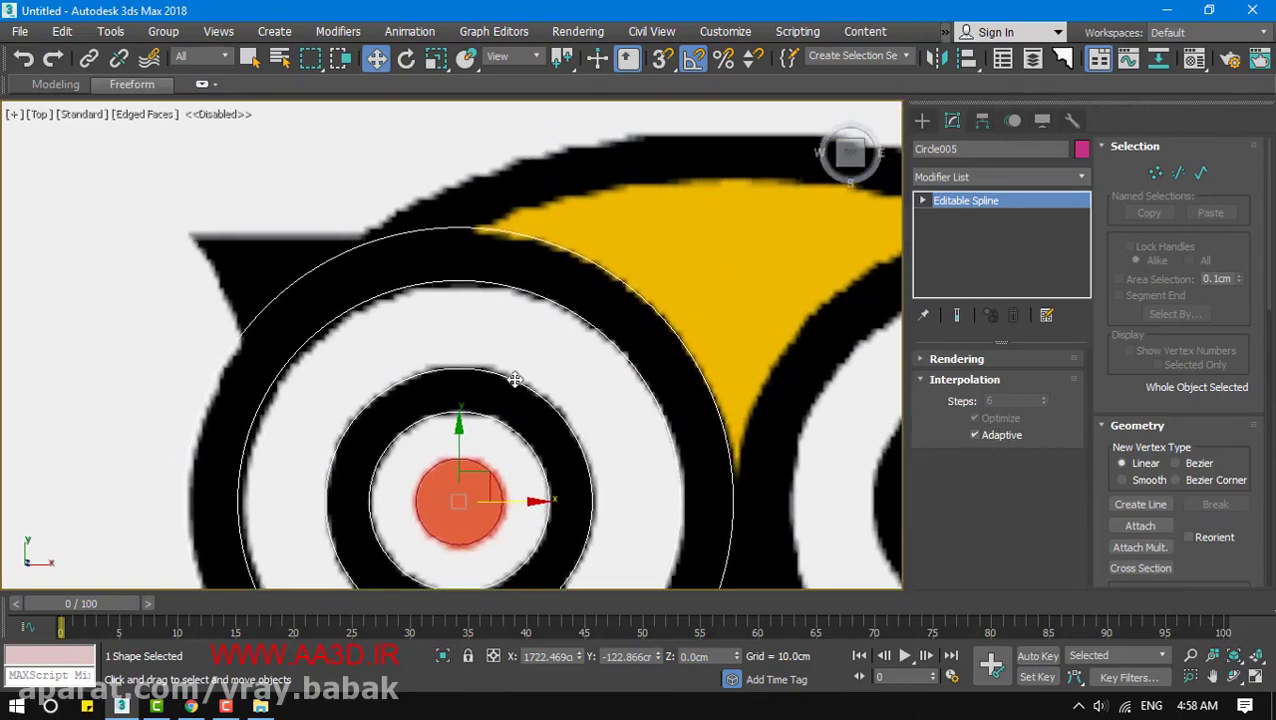
pyautogui.scroll(-3, 440, 390)
pyautogui.moveTo(440, 390); pyautogui.dragTo(393, 437, button='middle')
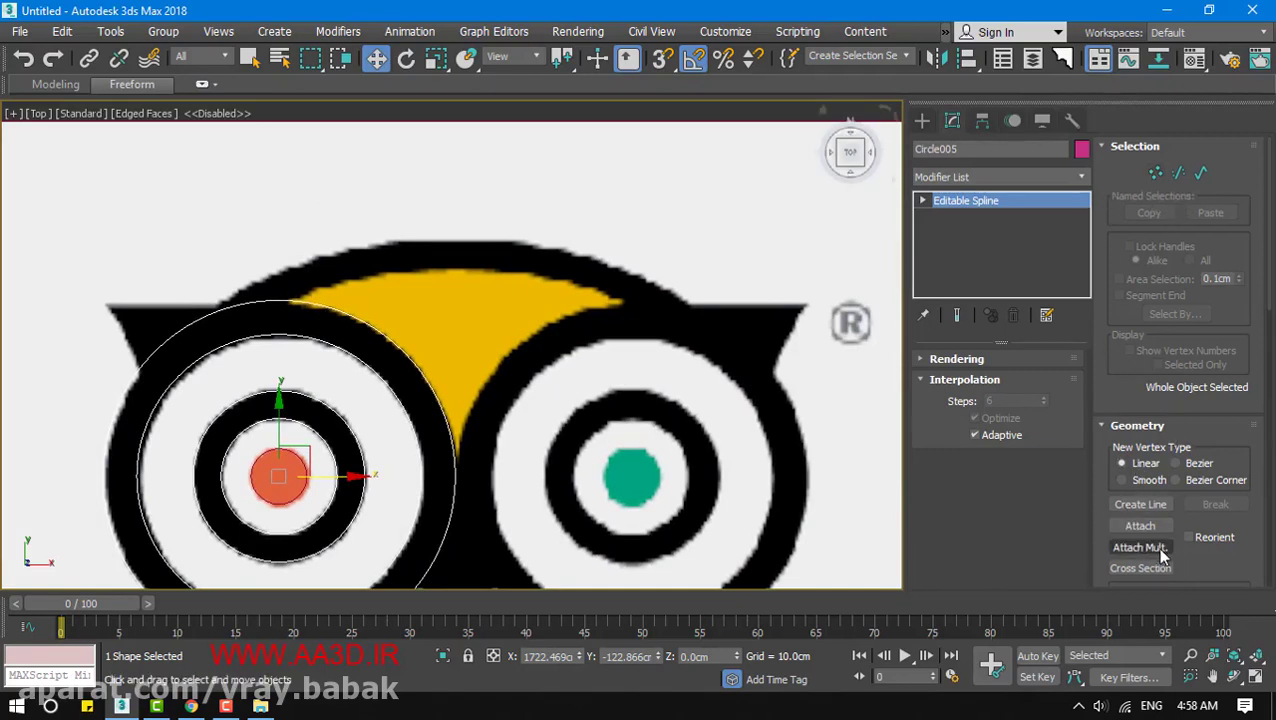
# Draw an end-end-middle arc with a radius of about 168 cm along the upper edge of the owl's yellow forehead
pyautogui.moveTo(1192, 560); pyautogui.dragTo(1130, 484)
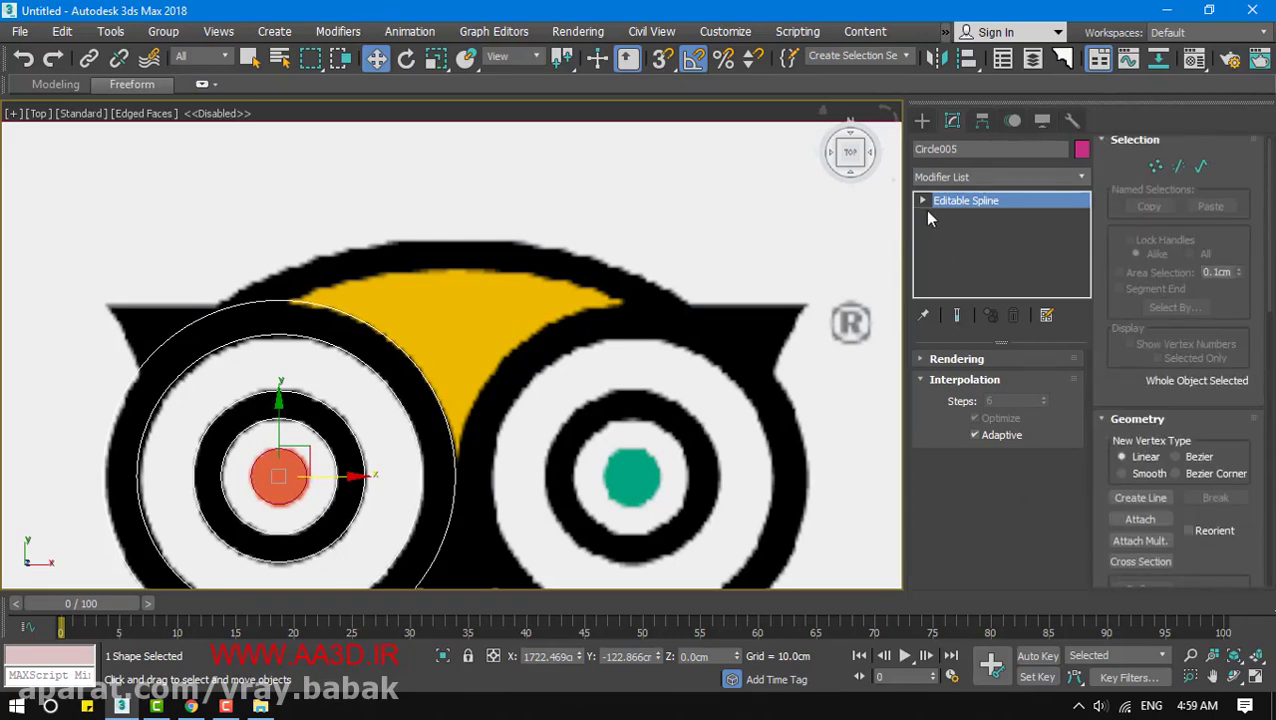
pyautogui.click(922, 121)
pyautogui.click(955, 250)
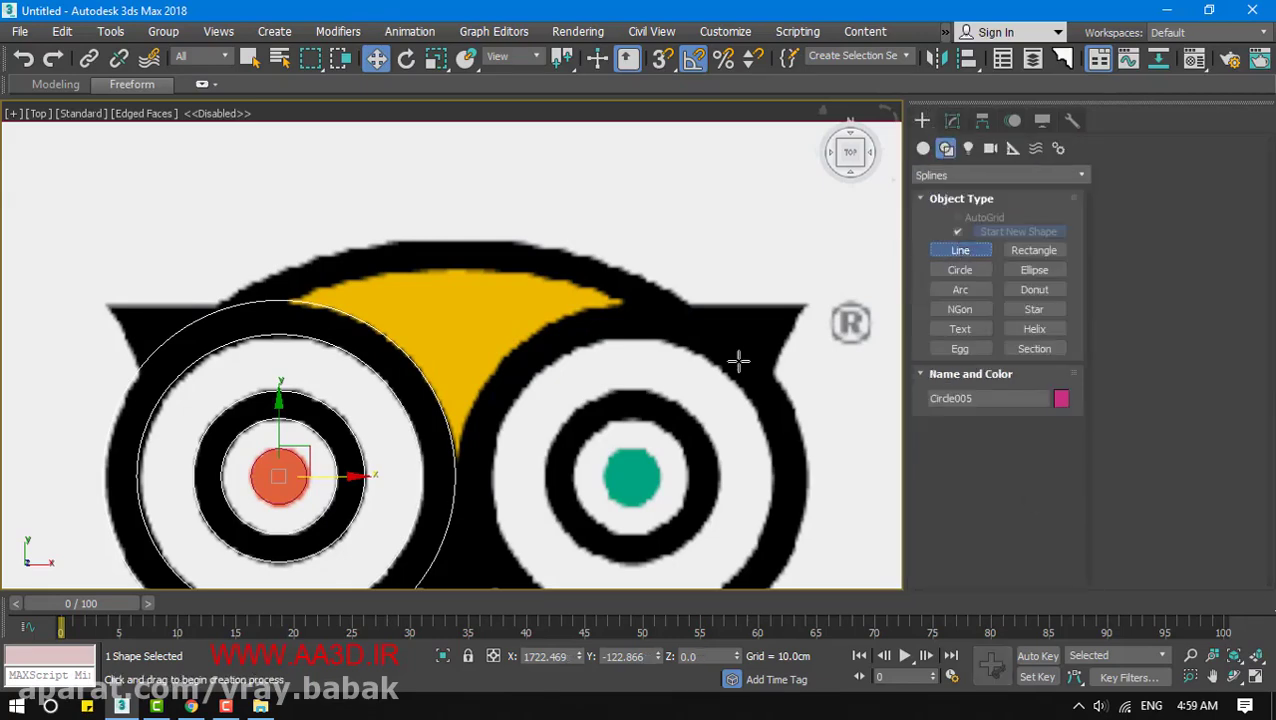
pyautogui.scroll(4, 370, 356)
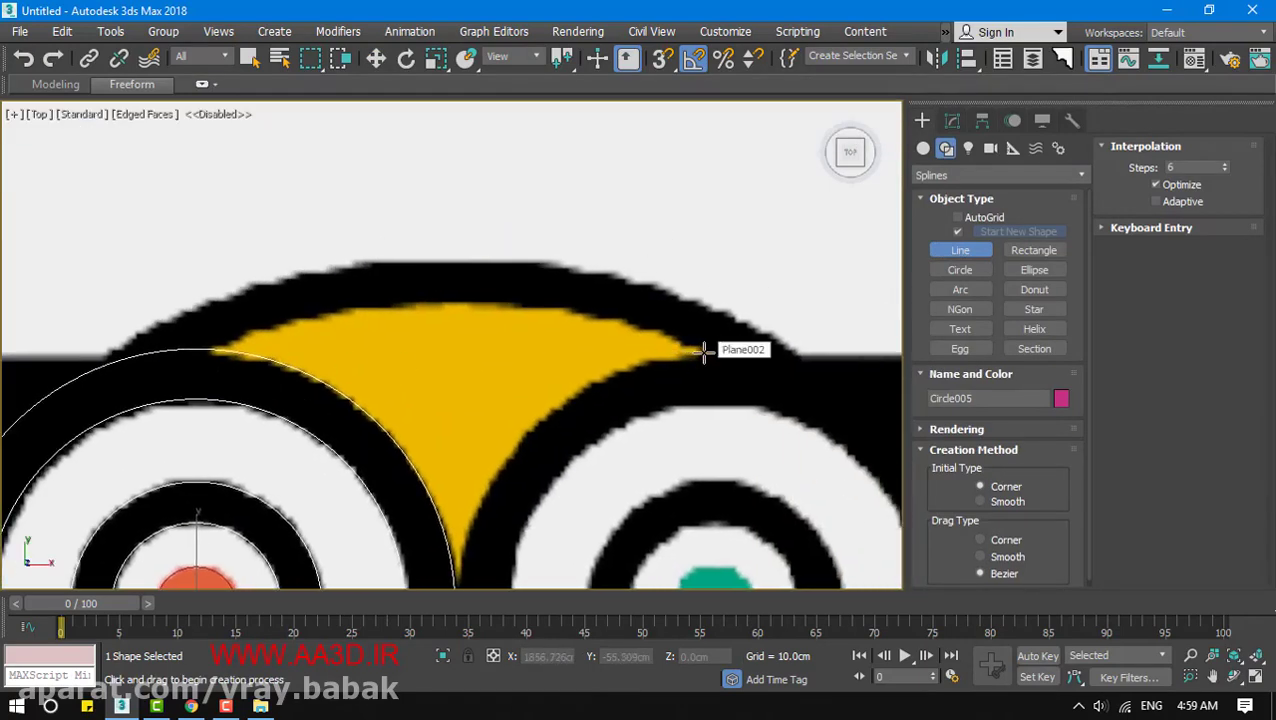
pyautogui.click(945, 294)
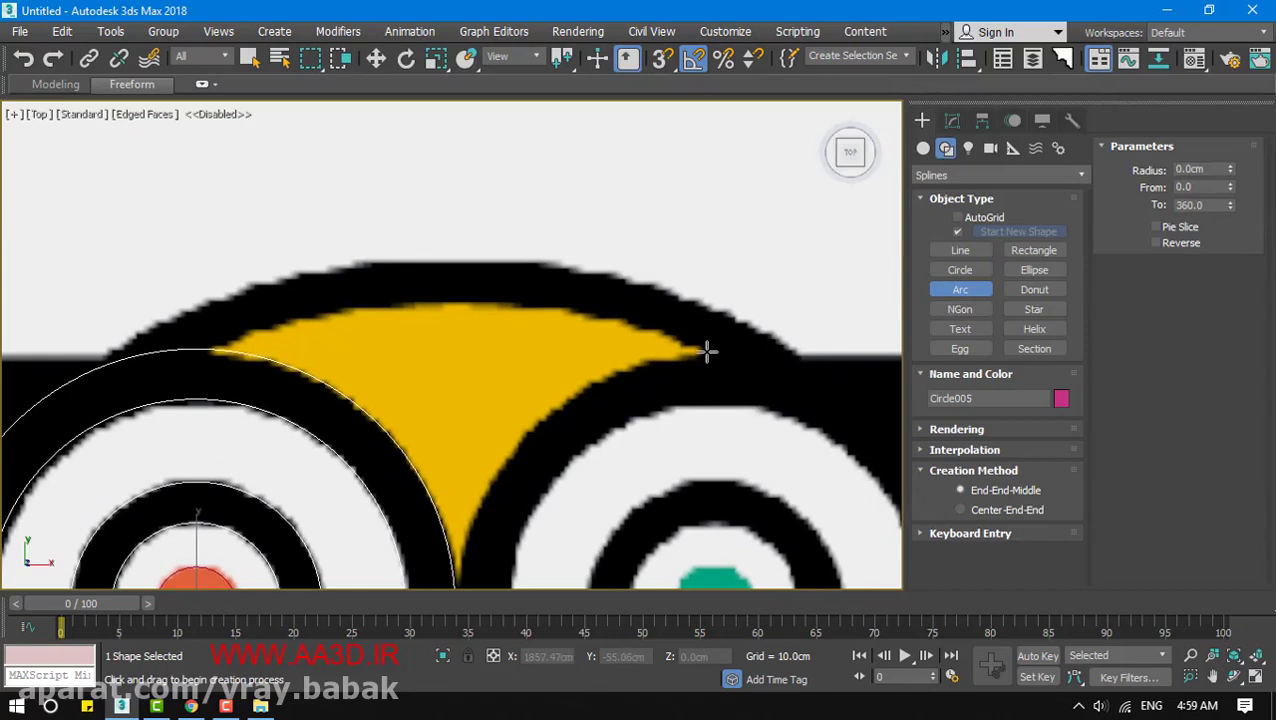
pyautogui.moveTo(707, 350); pyautogui.dragTo(215, 349)
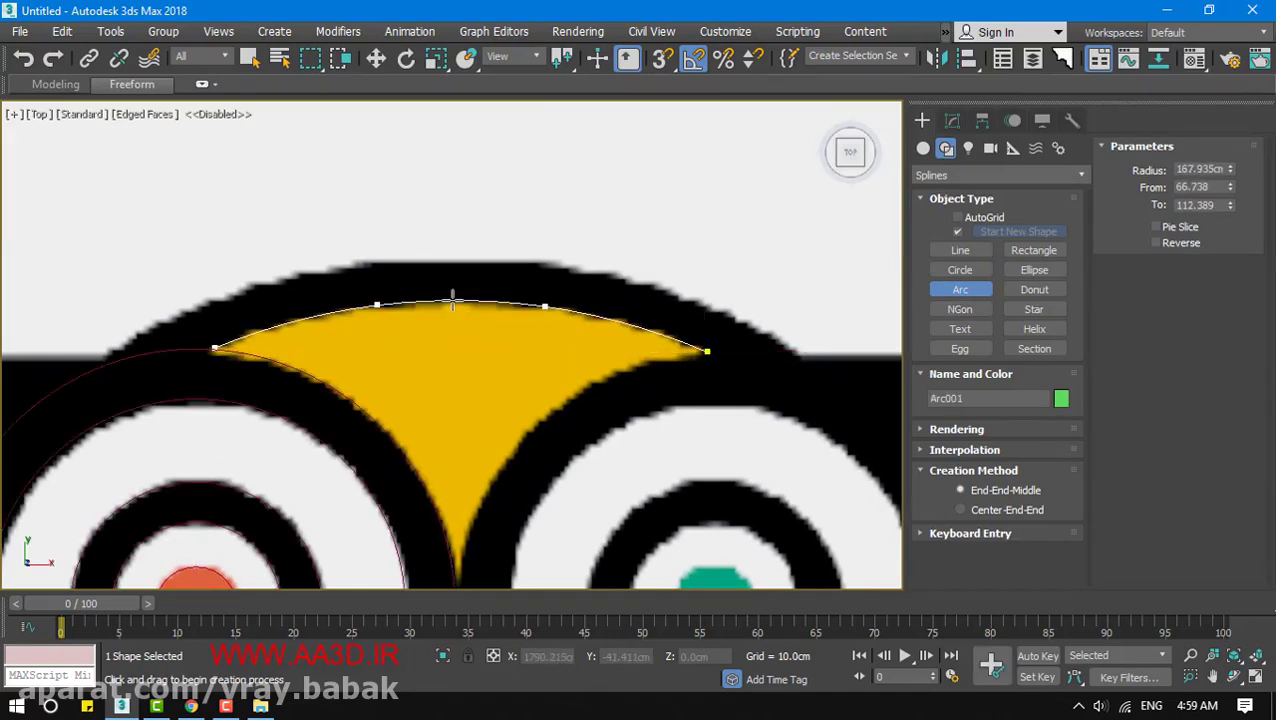
pyautogui.click(453, 298)
# Draw a second arc with a radius of about 180 cm along the outer top edge of the owl's head
pyautogui.moveTo(795, 350); pyautogui.dragTo(98, 350)
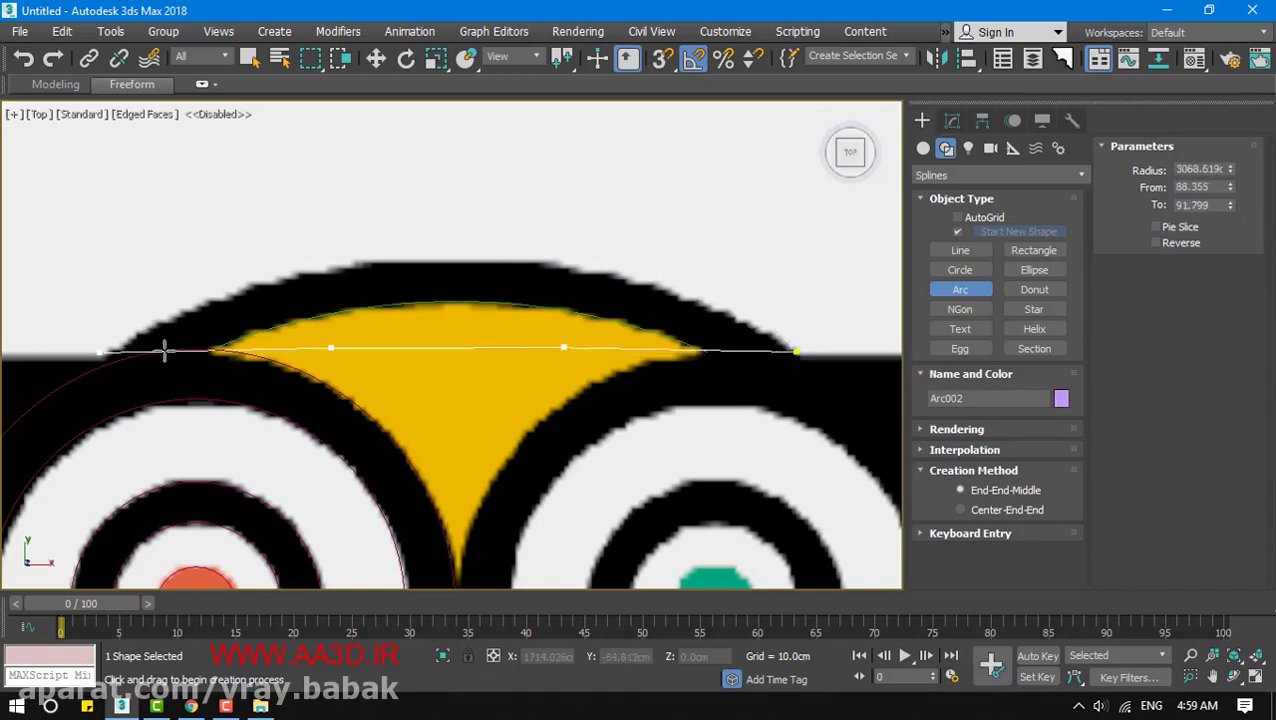
pyautogui.click(285, 275)
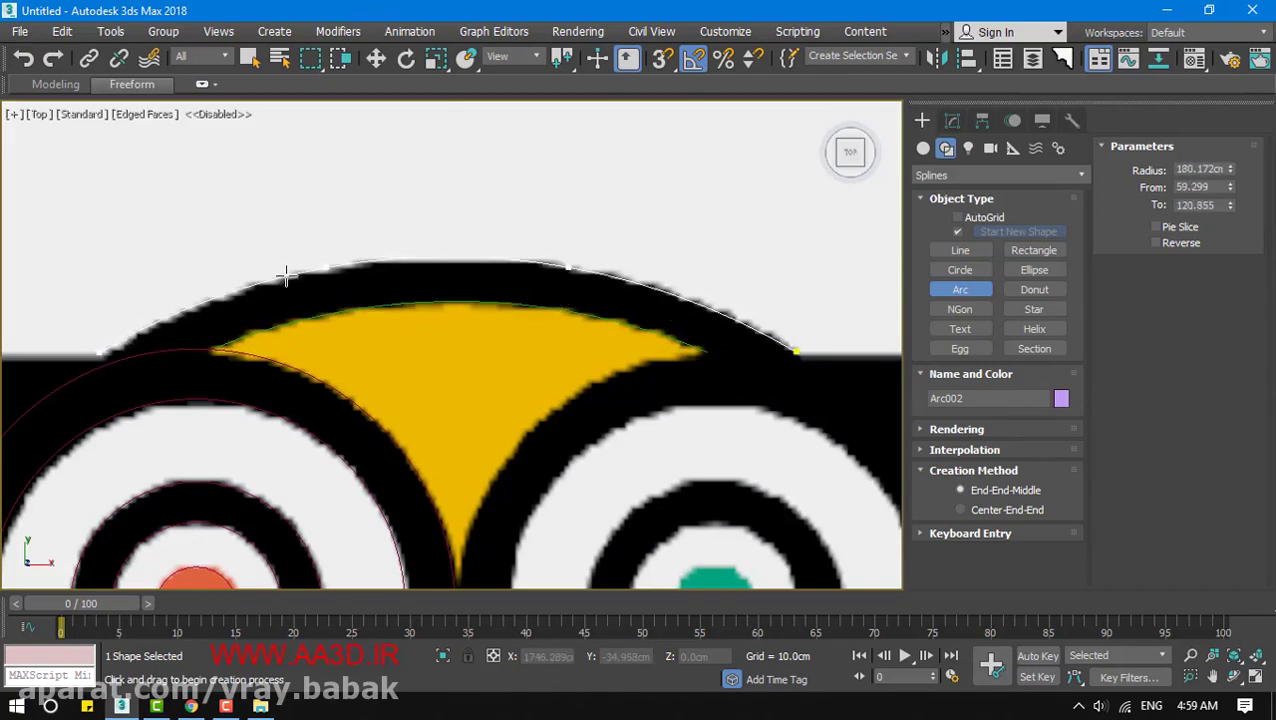
pyautogui.moveTo(74, 369); pyautogui.dragTo(256, 333, button='middle')
pyautogui.scroll(-1, 317, 362)
pyautogui.moveTo(317, 362); pyautogui.dragTo(414, 359, button='middle')
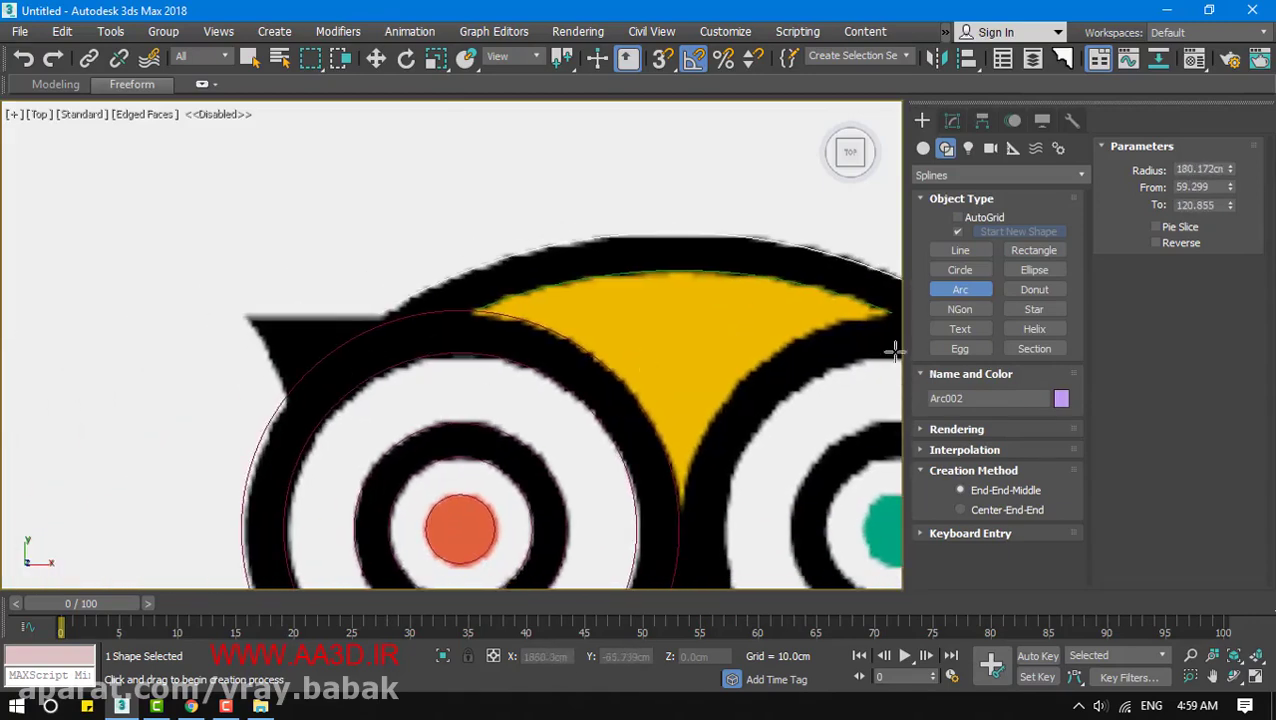
pyautogui.scroll(2, 416, 372)
pyautogui.rightClick(429, 322)
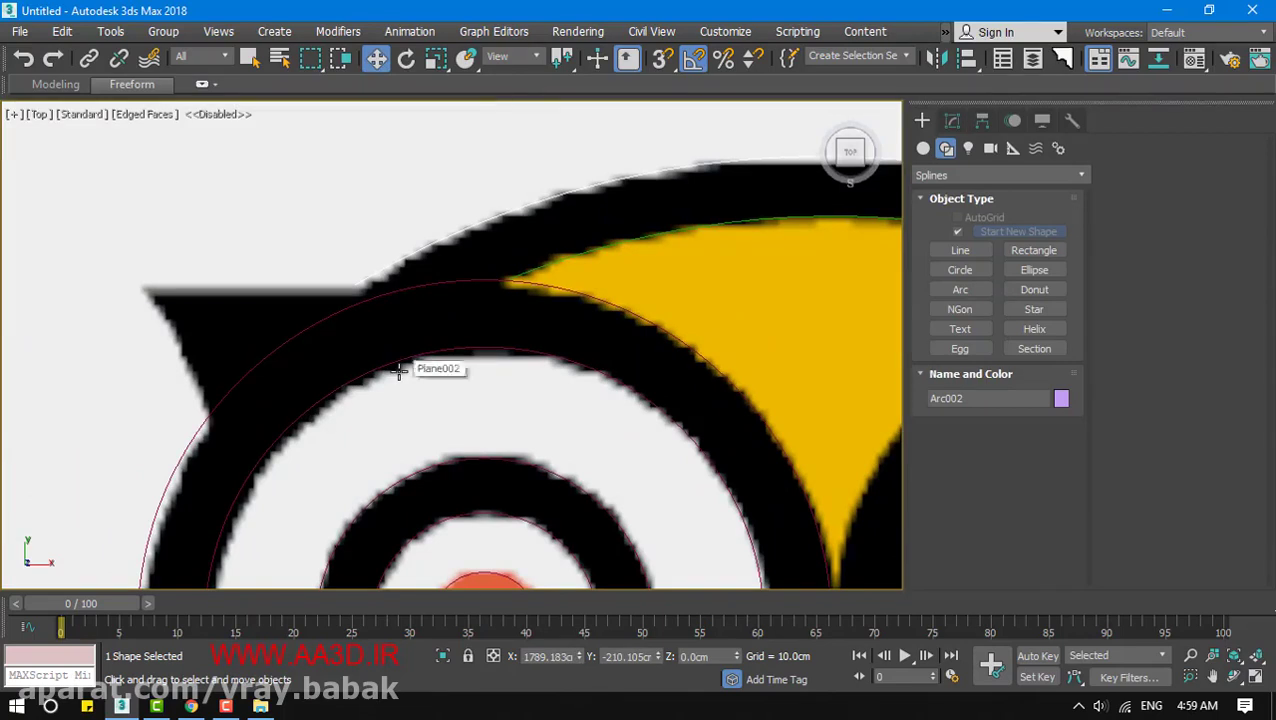
# Attach the inner and outer forehead arcs to the editable spline of the eye circles
pyautogui.press('F3')
pyautogui.click(560, 289)
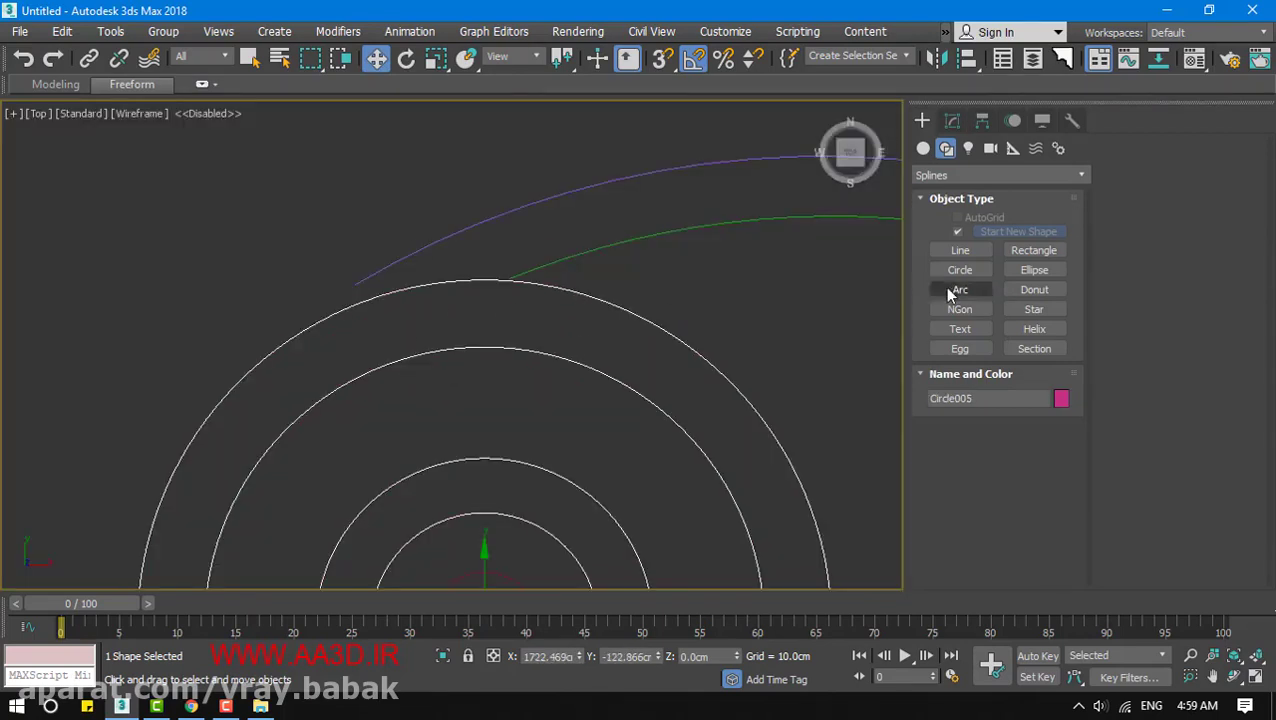
pyautogui.click(952, 120)
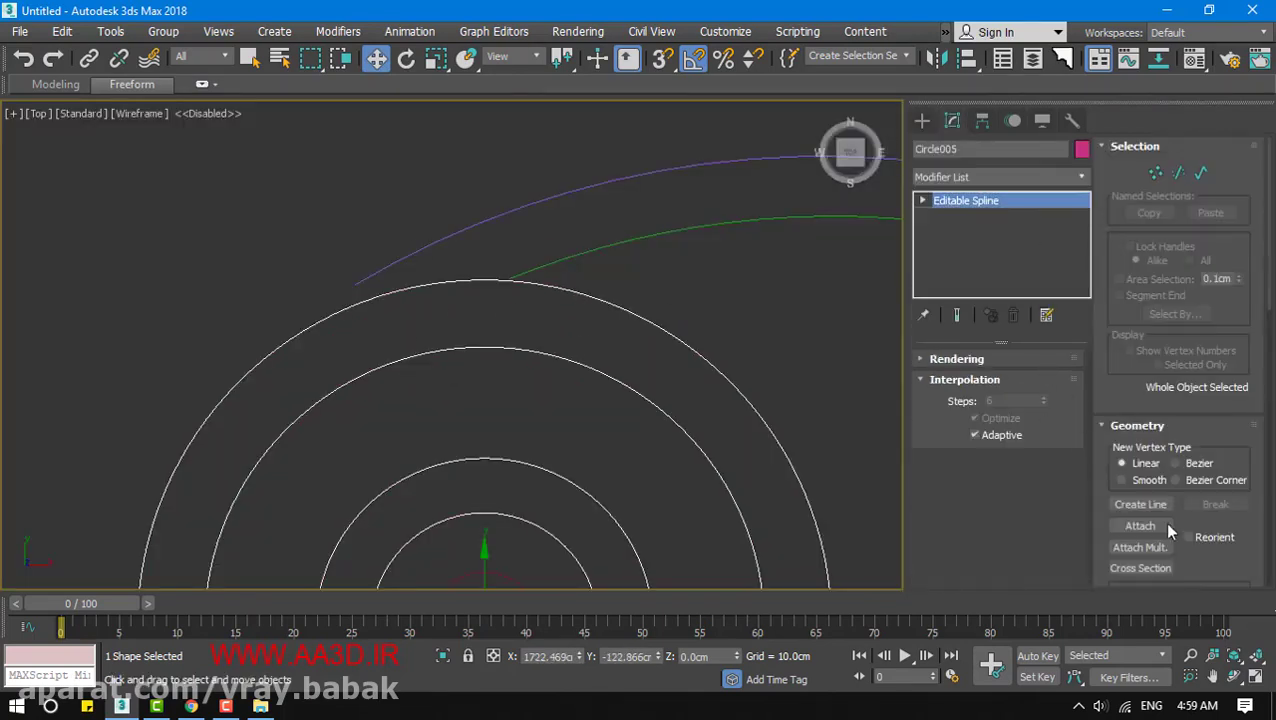
pyautogui.click(1138, 526)
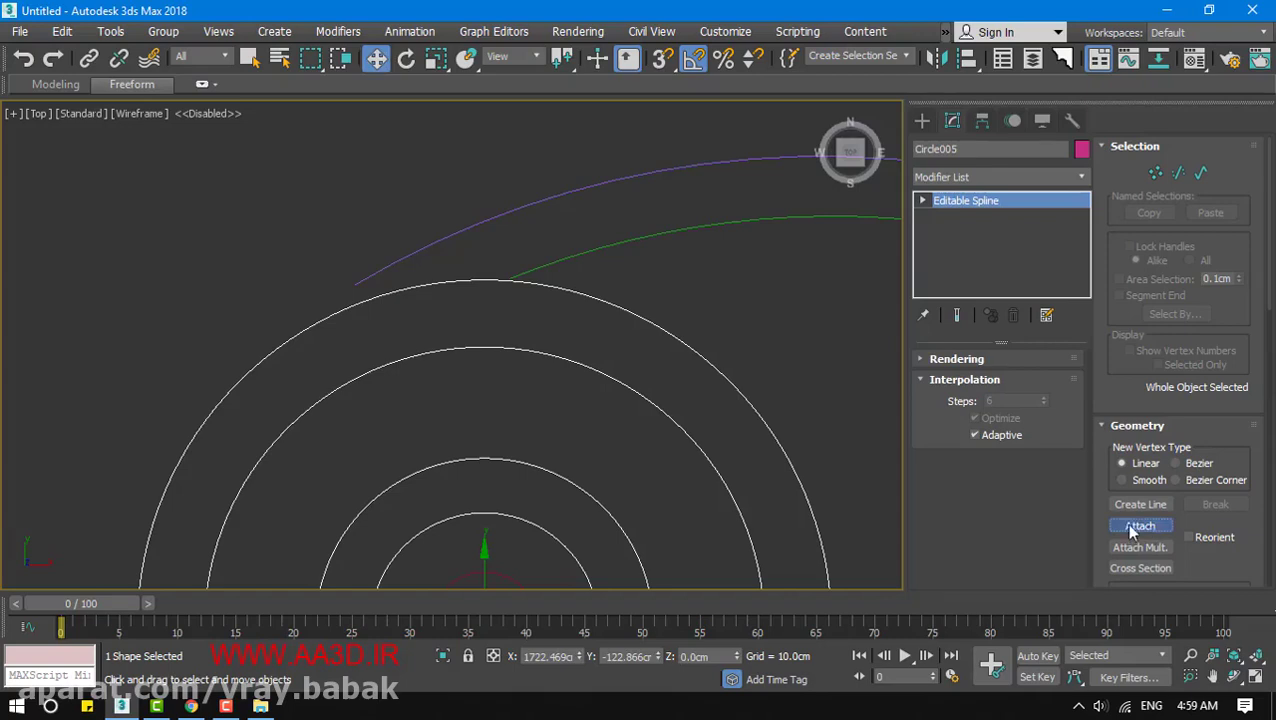
pyautogui.click(705, 227)
pyautogui.click(664, 172)
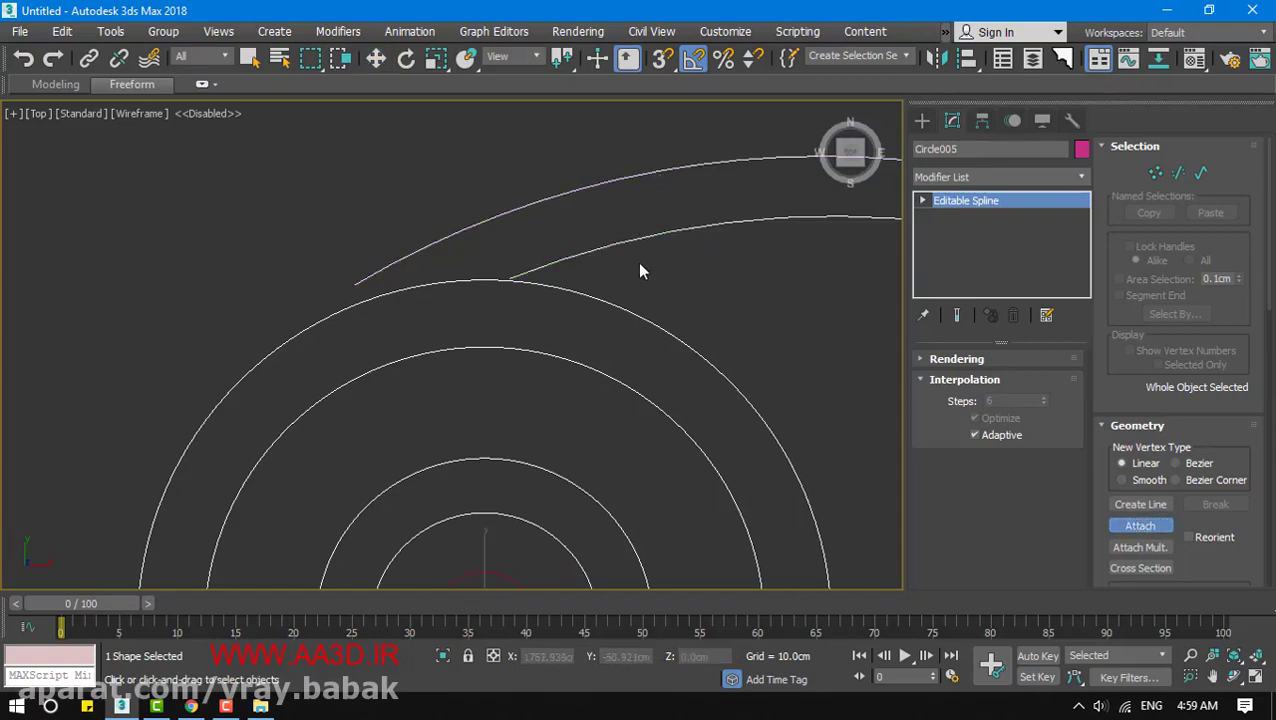
# Try to add a horizontal line about 41 cm long along the left ear's top edge to the spline, declining to weld vertices
pyautogui.click(1140, 504)
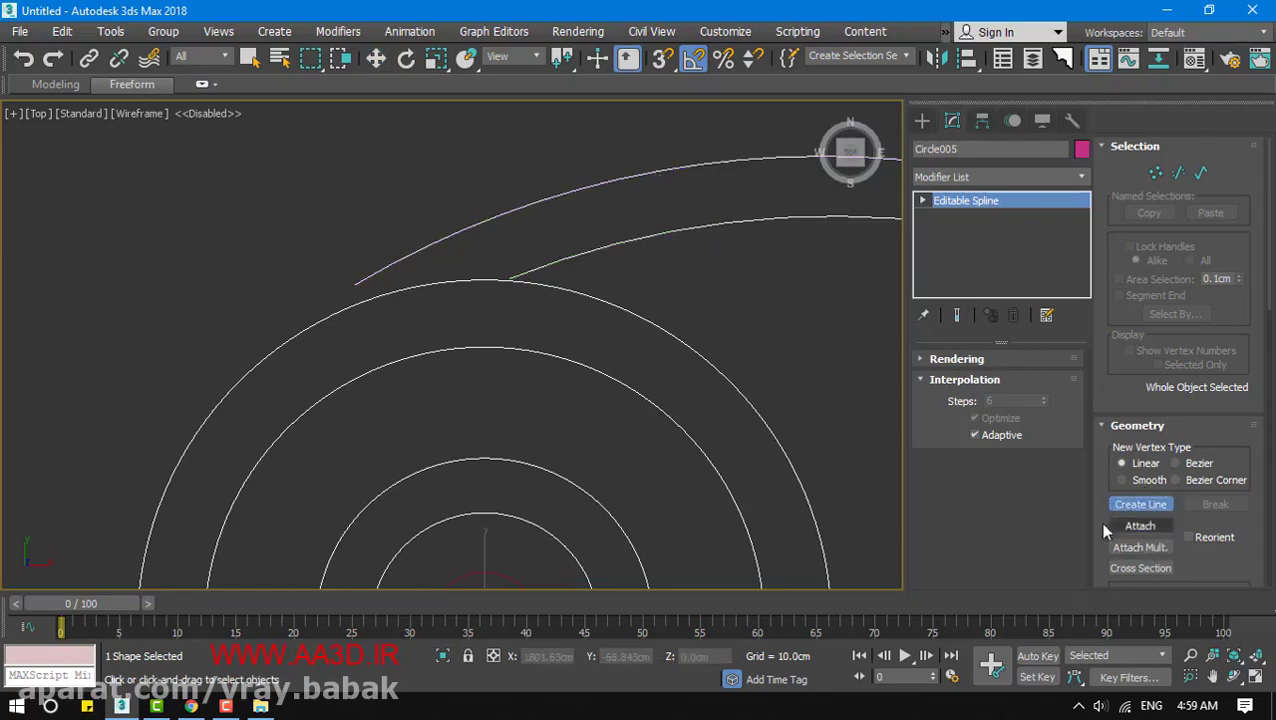
pyautogui.press('F3')
pyautogui.scroll(1, 507, 322)
pyautogui.scroll(1, 413, 279)
pyautogui.scroll(1, 279, 253)
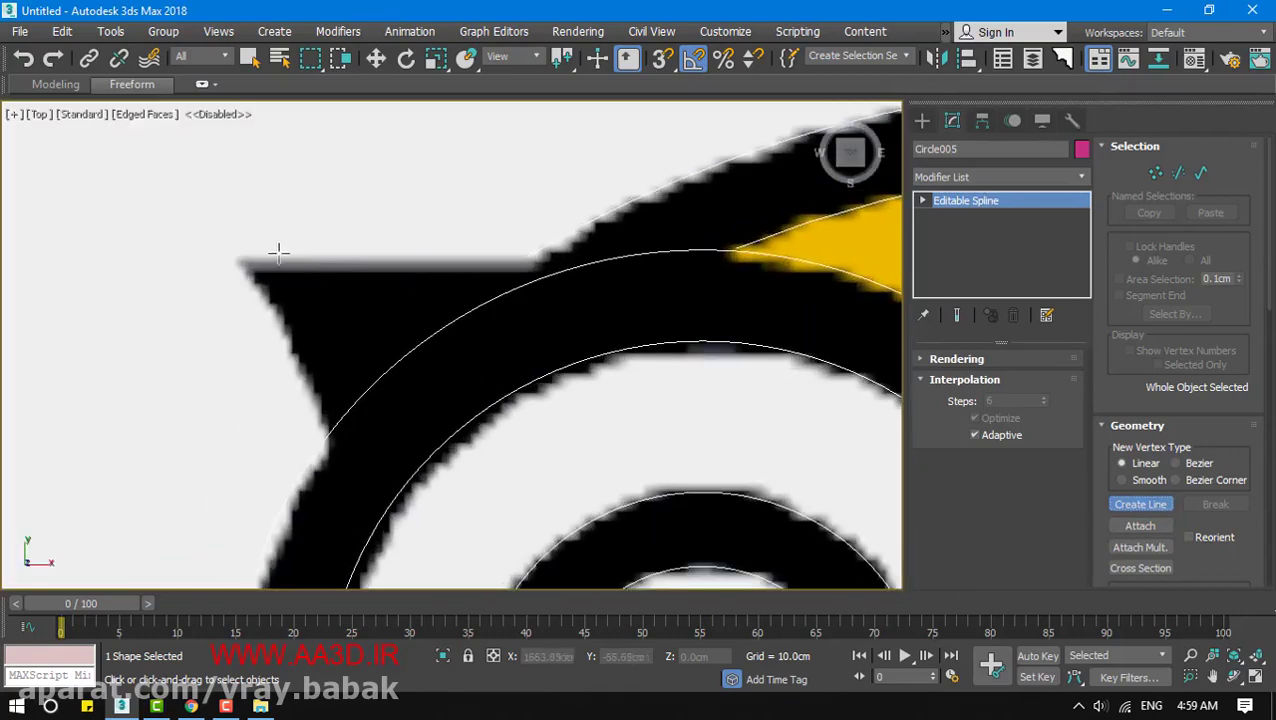
pyautogui.click(238, 262)
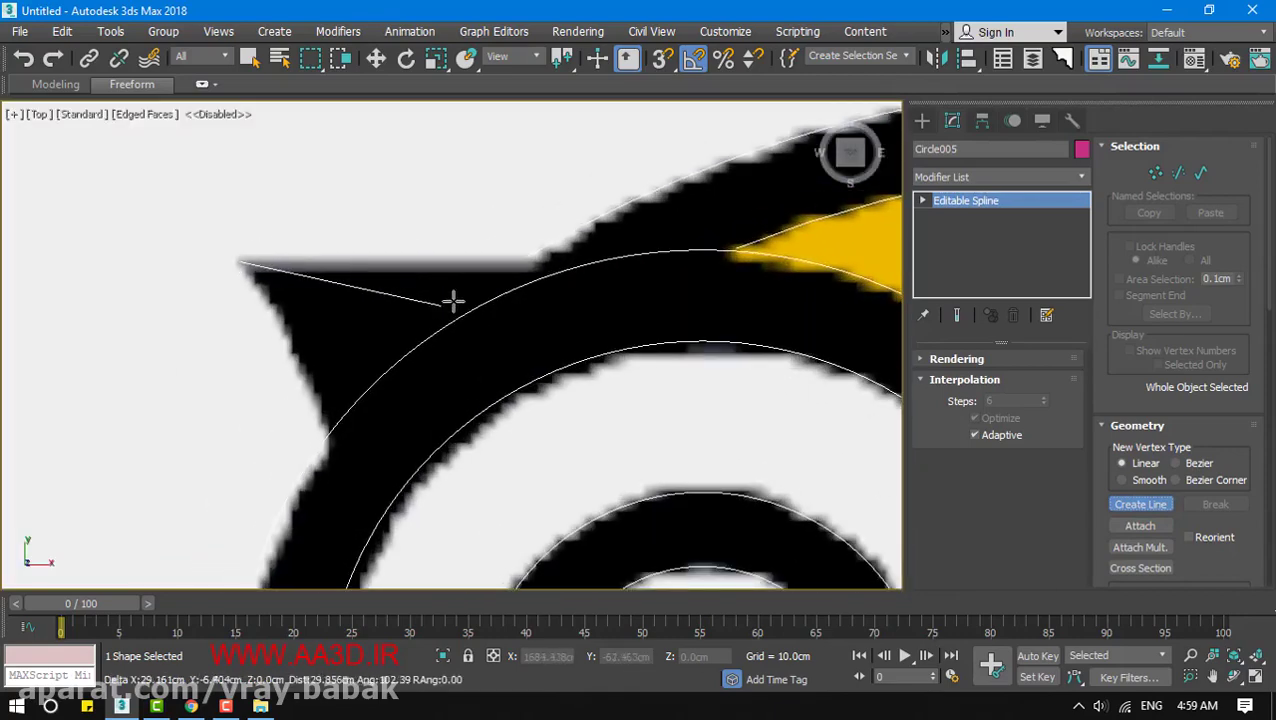
pyautogui.click(525, 263)
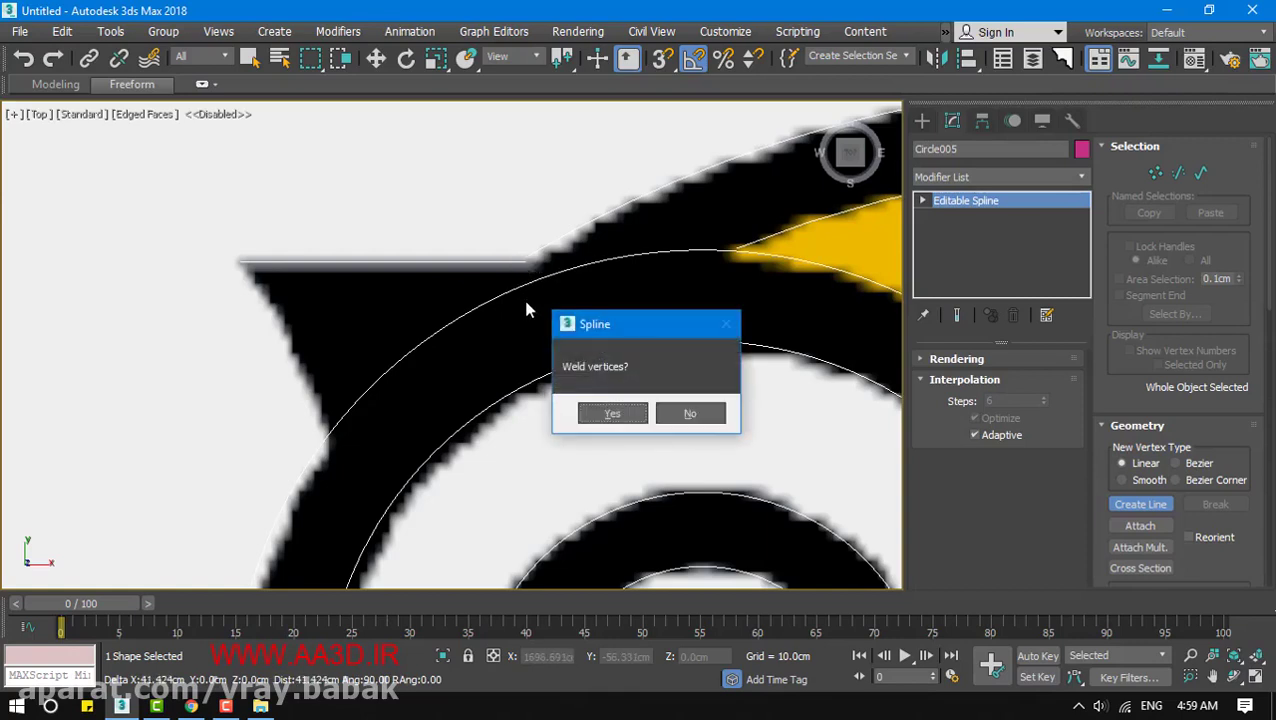
pyautogui.click(689, 413)
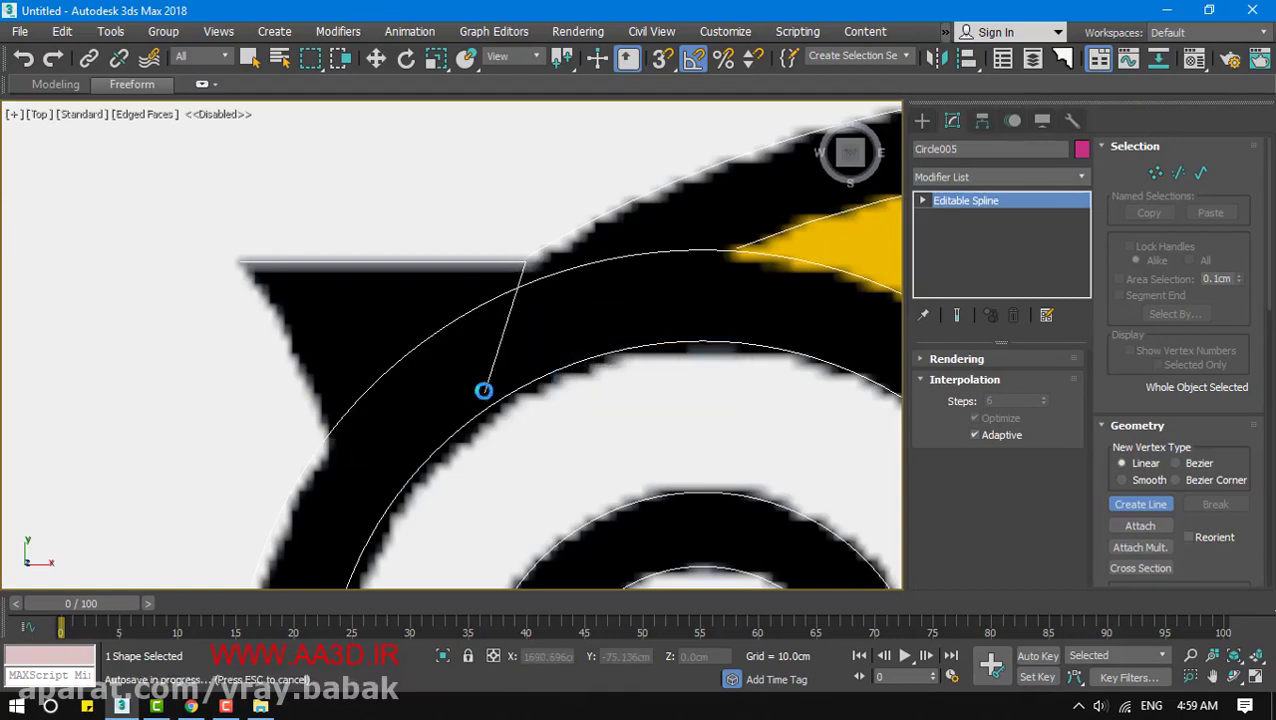
pyautogui.press('Delete')
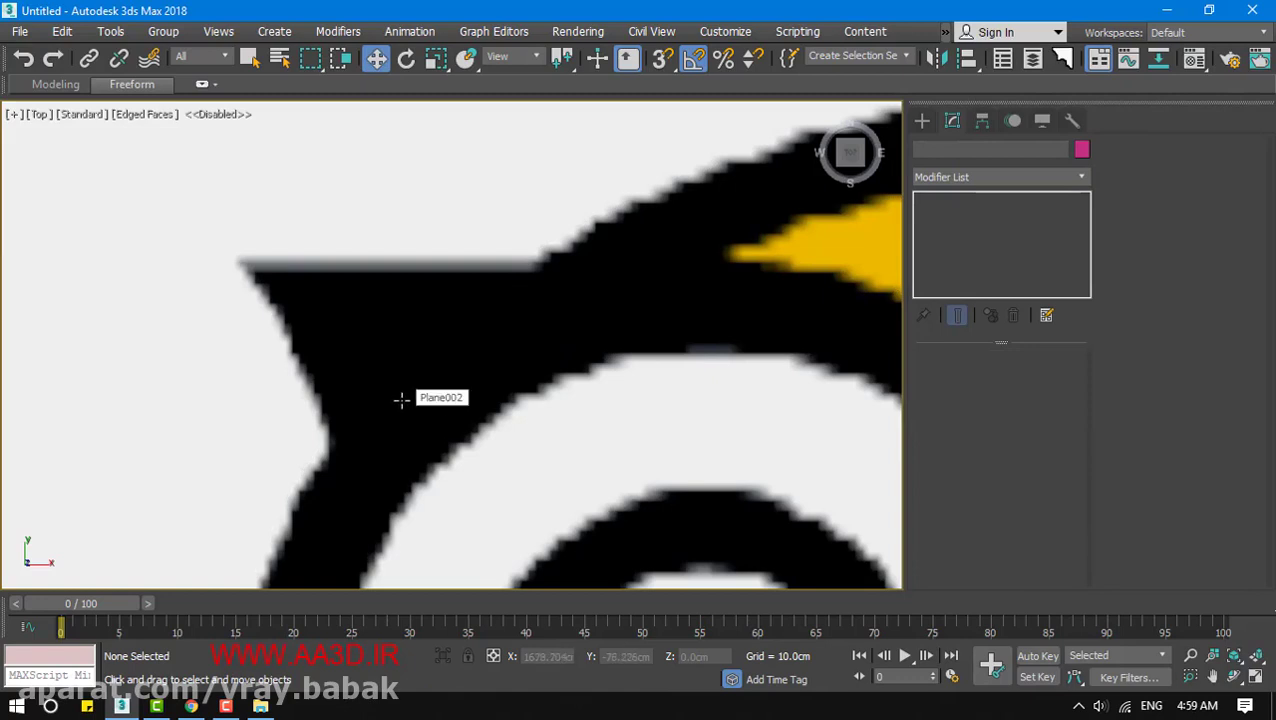
# Examine the scene in an orbited wireframe view for remaining traced shapes and check the available undo entries
pyautogui.rightClick(470, 315)
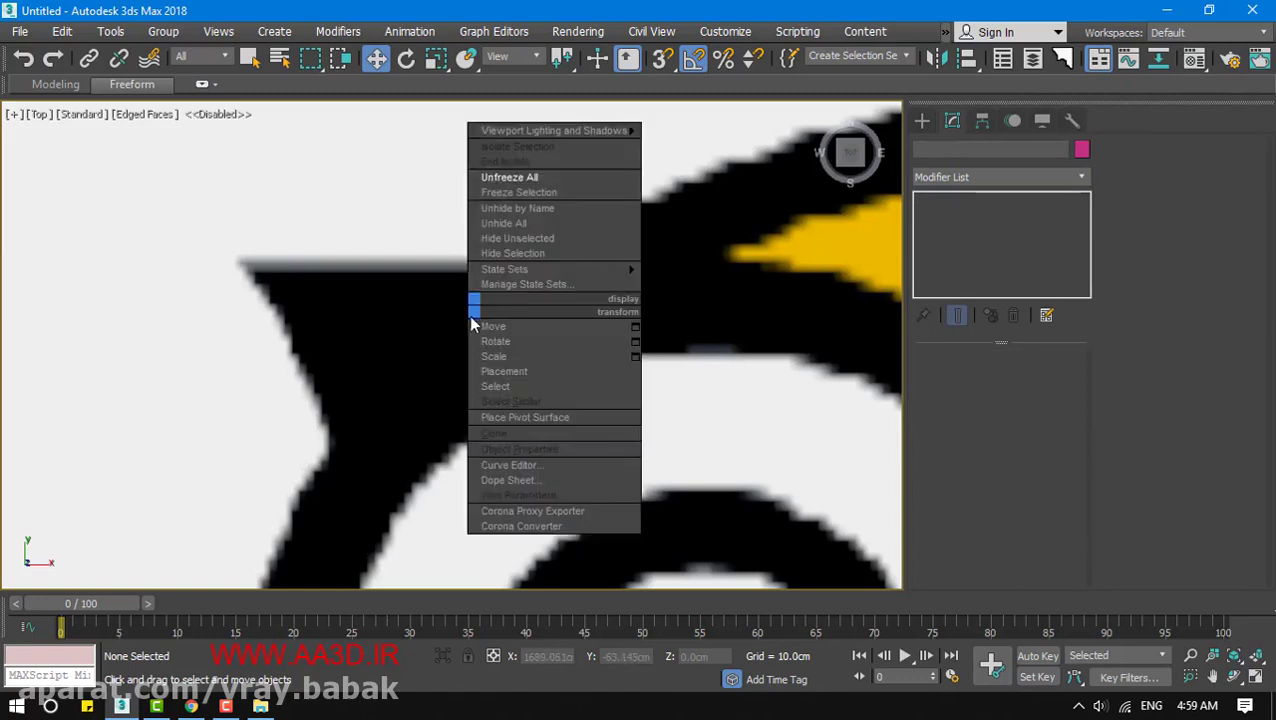
pyautogui.click(404, 333)
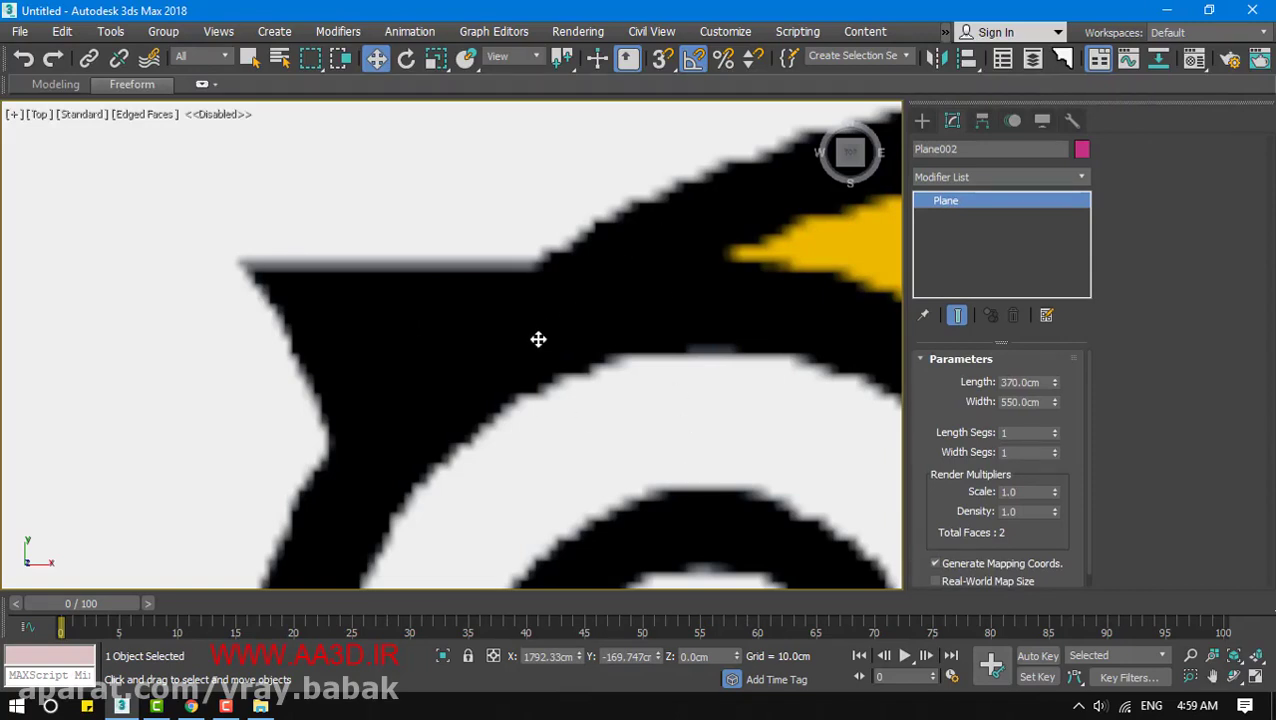
pyautogui.press('F3')
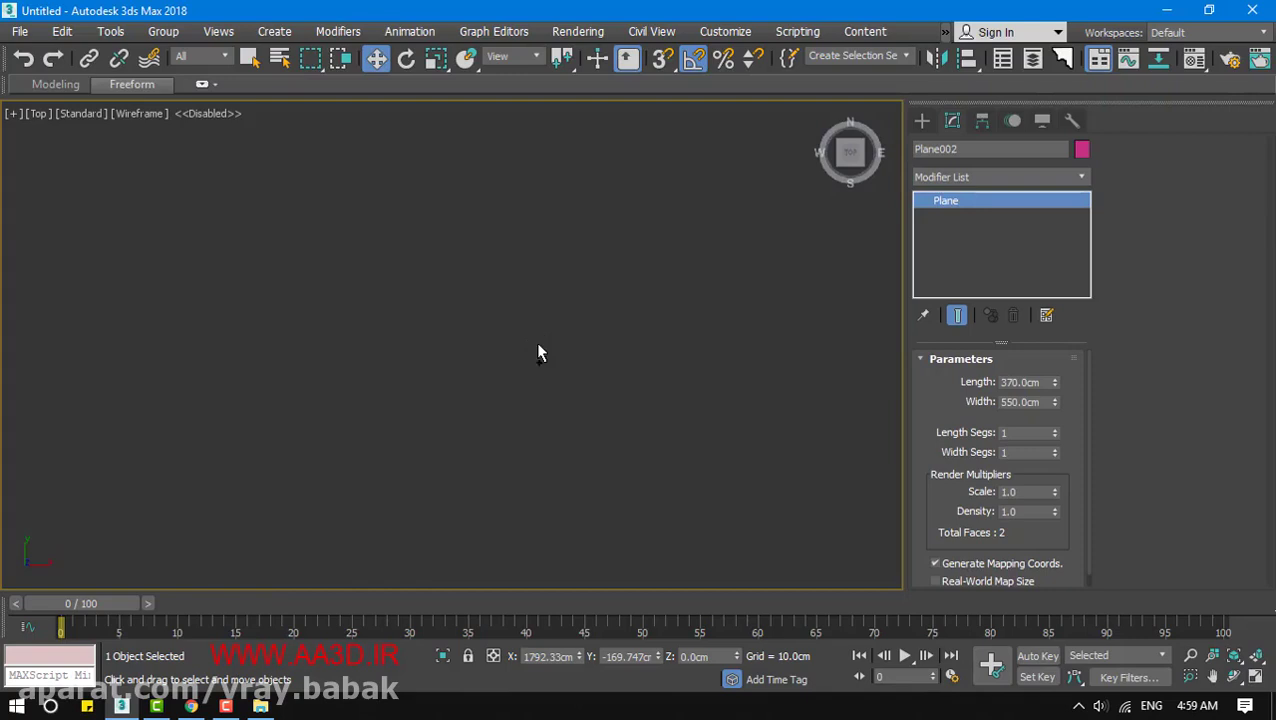
pyautogui.keyDown('alt'); pyautogui.moveTo(525, 377); pyautogui.dragTo(568, 377, button='middle'); pyautogui.keyUp('alt')
pyautogui.scroll(4, 568, 377)
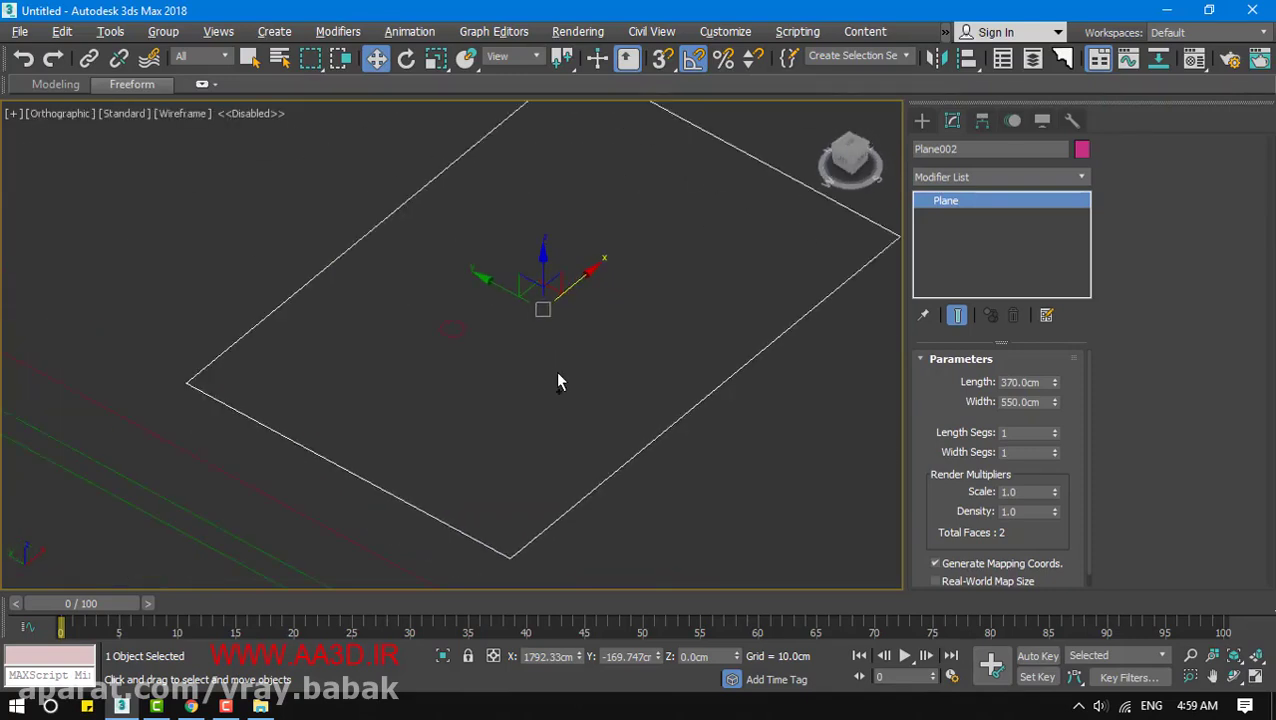
pyautogui.click(60, 33)
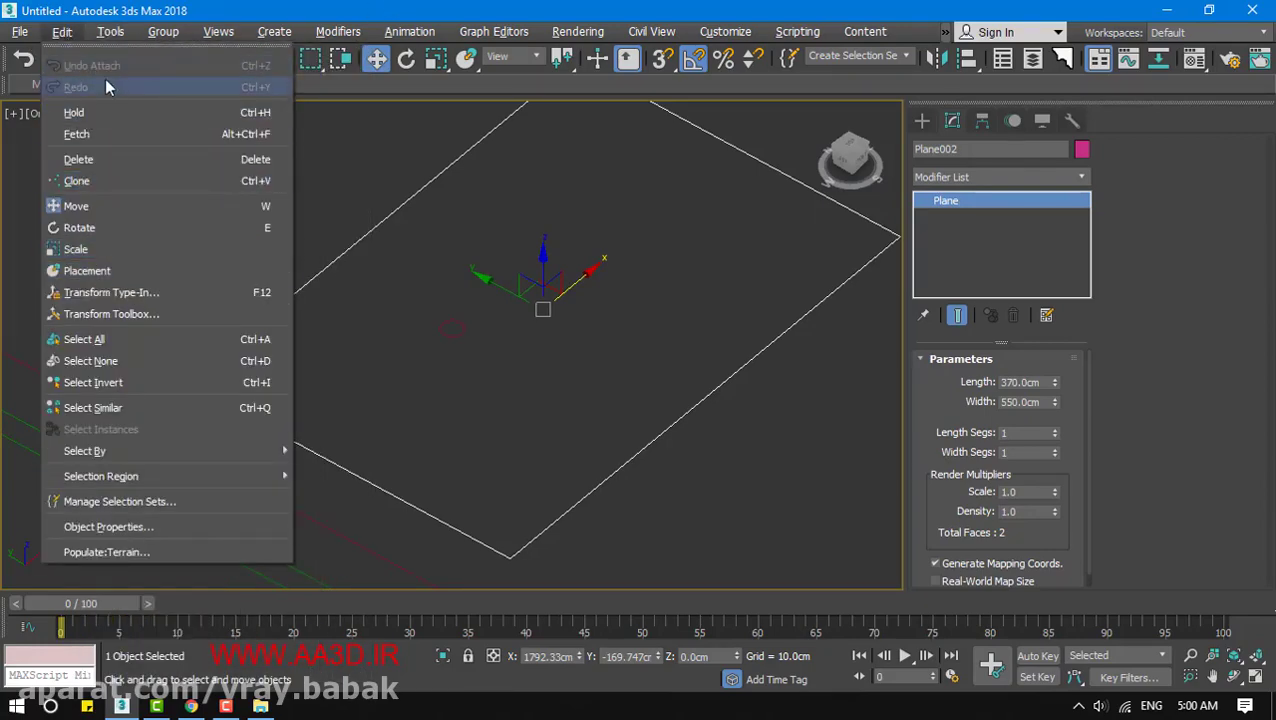
pyautogui.click(478, 362)
pyautogui.click(459, 329)
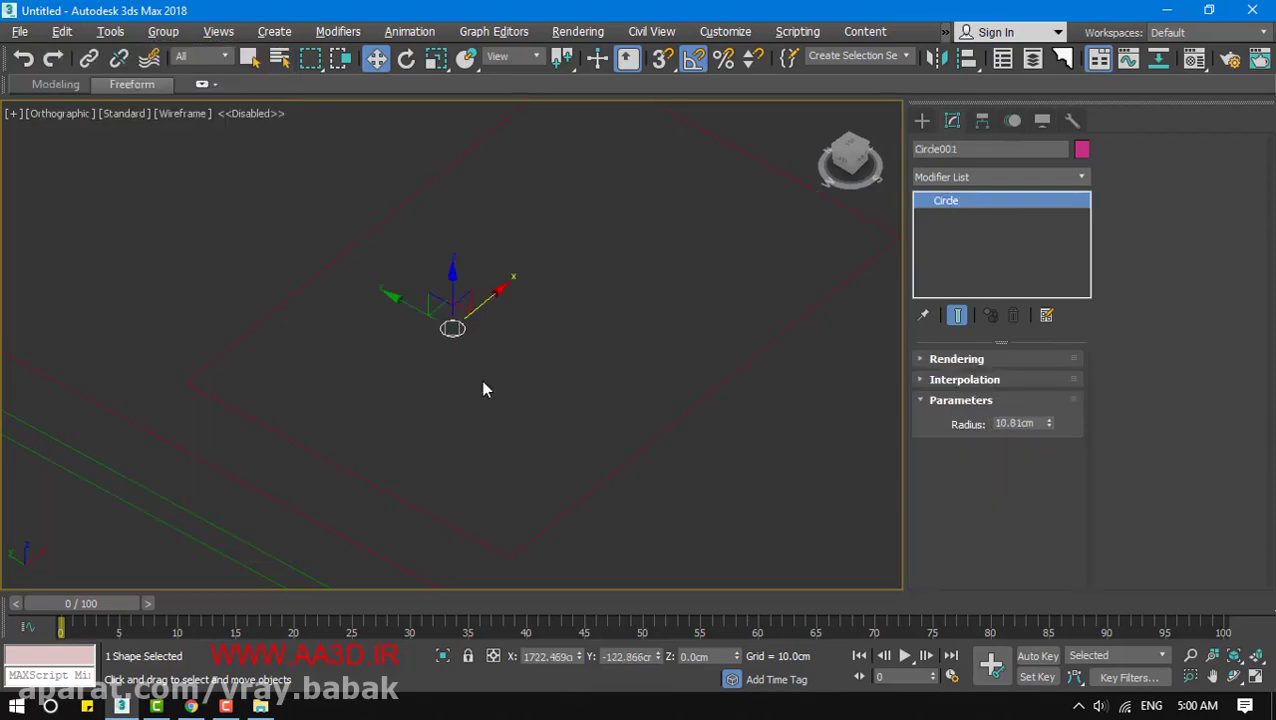
pyautogui.click(482, 382)
# Clone the circle on the orange pupil as a copy and enlarge it to a radius of about 22.5 cm around the inner white ring
pyautogui.press('t')
pyautogui.press('F3')
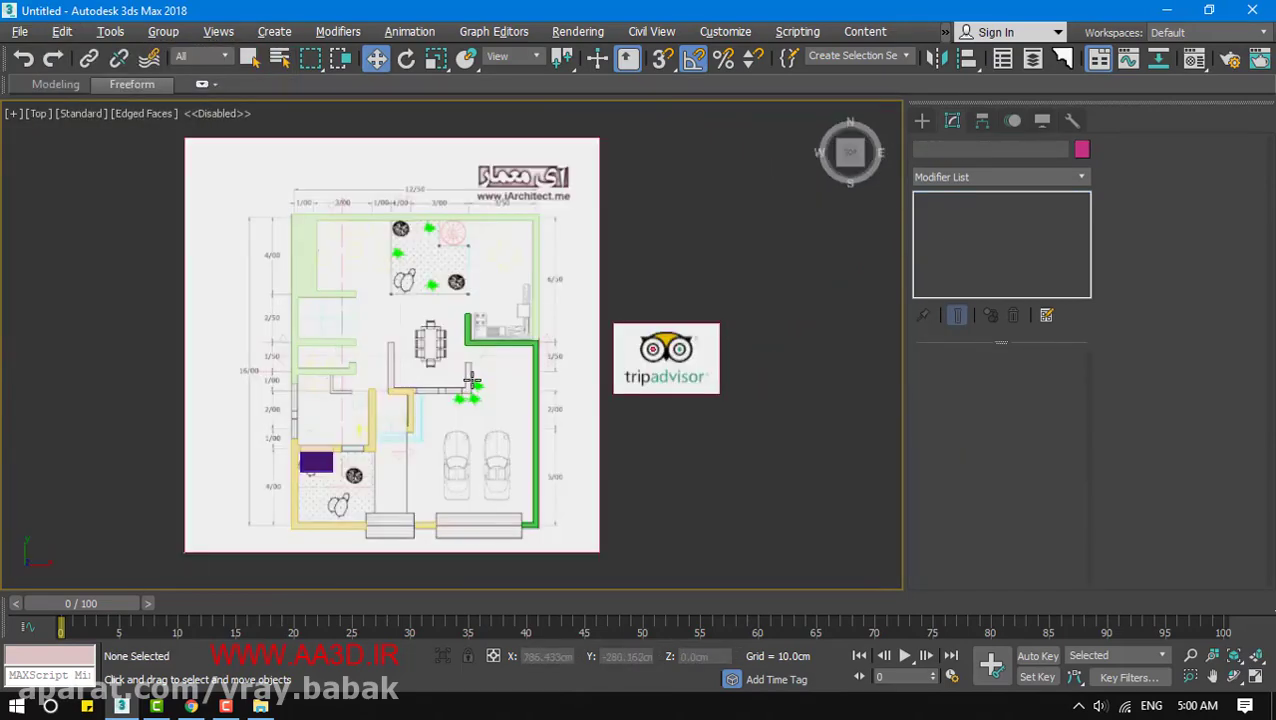
pyautogui.moveTo(600, 370); pyautogui.dragTo(548, 365, button='middle')
pyautogui.scroll(7, 552, 378)
pyautogui.scroll(4, 548, 363)
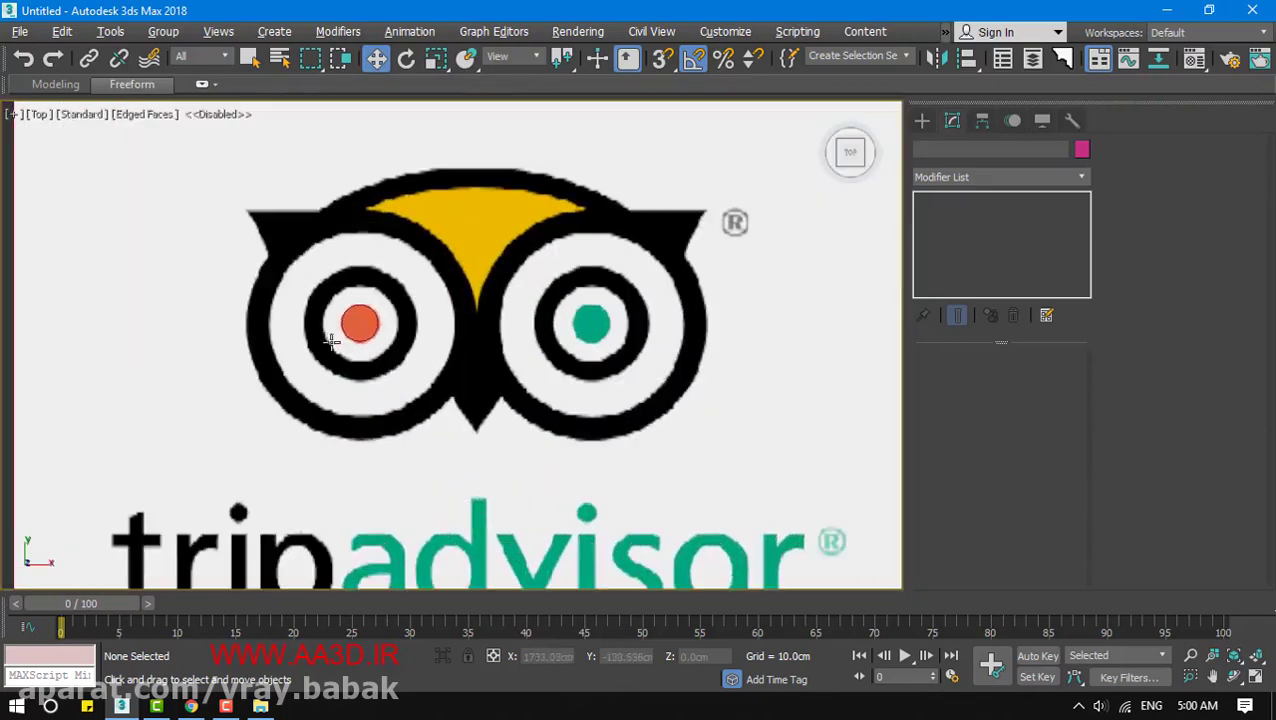
pyautogui.press('F3')
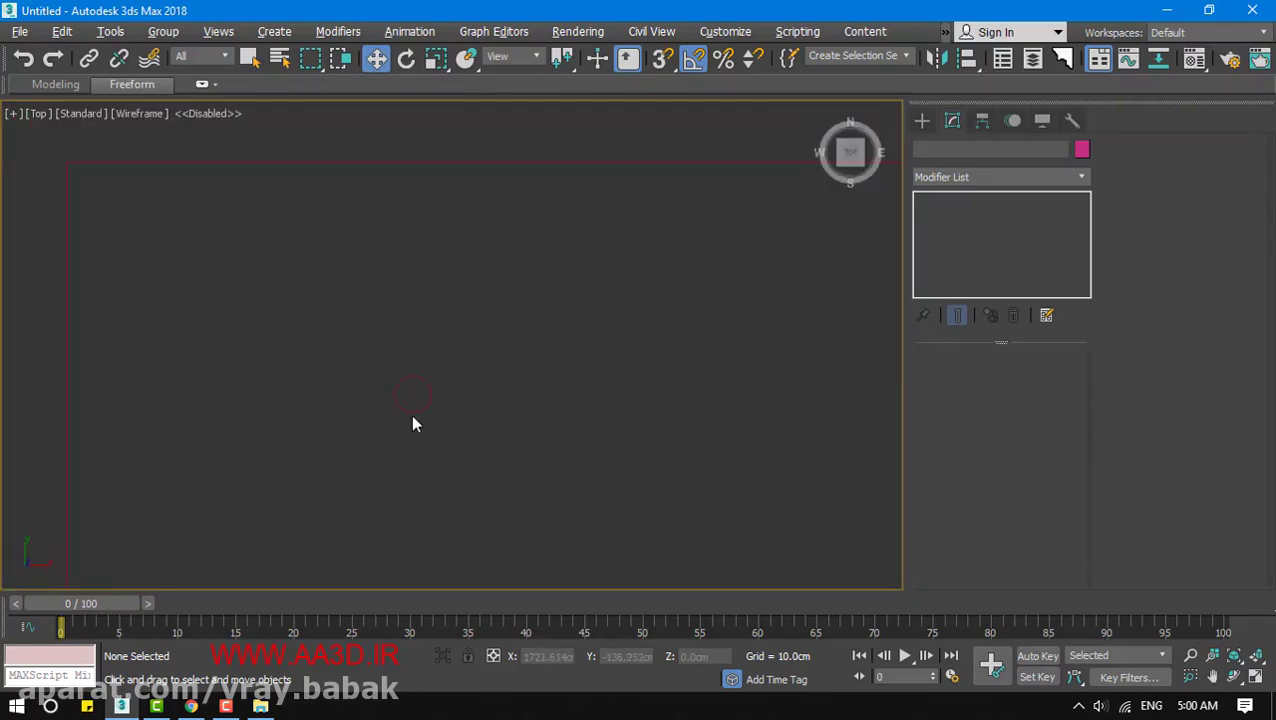
pyautogui.click(411, 414)
pyautogui.press('F3')
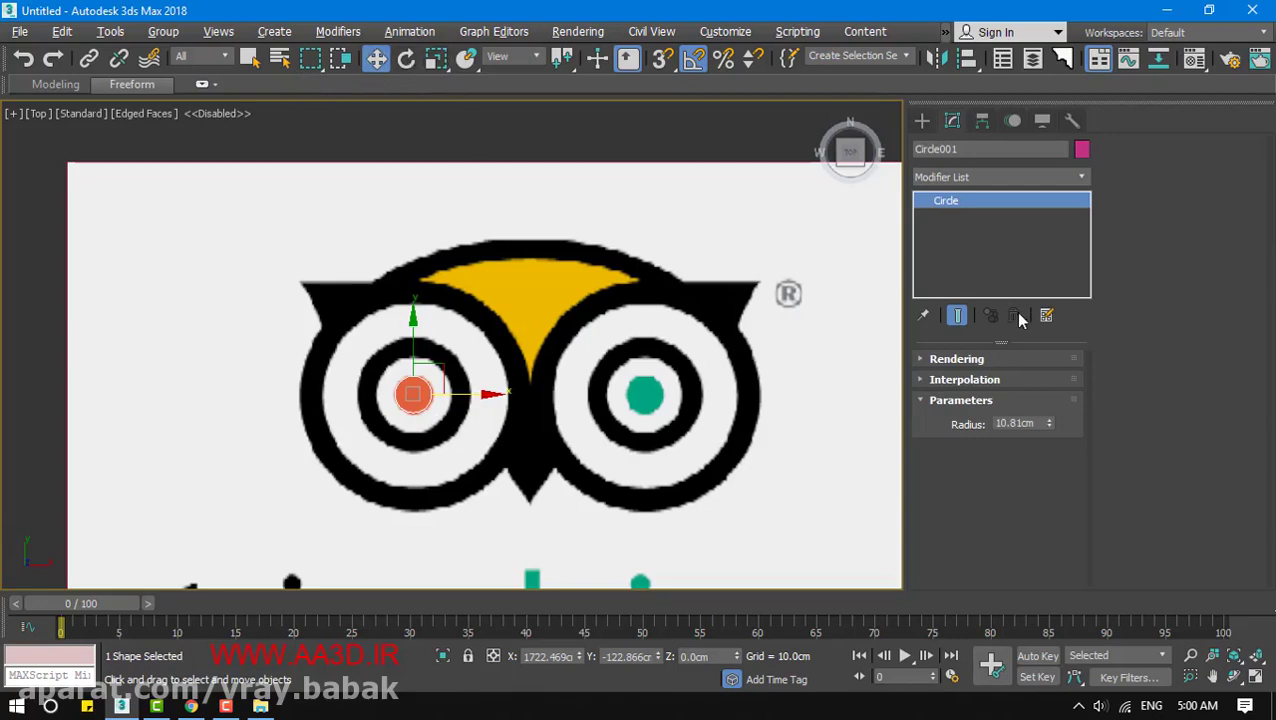
pyautogui.scroll(6, 383, 297)
pyautogui.moveTo(369, 429); pyautogui.dragTo(348, 364, button='middle')
pyautogui.scroll(2, 371, 318)
pyautogui.hotkey('ctrl', 'v')
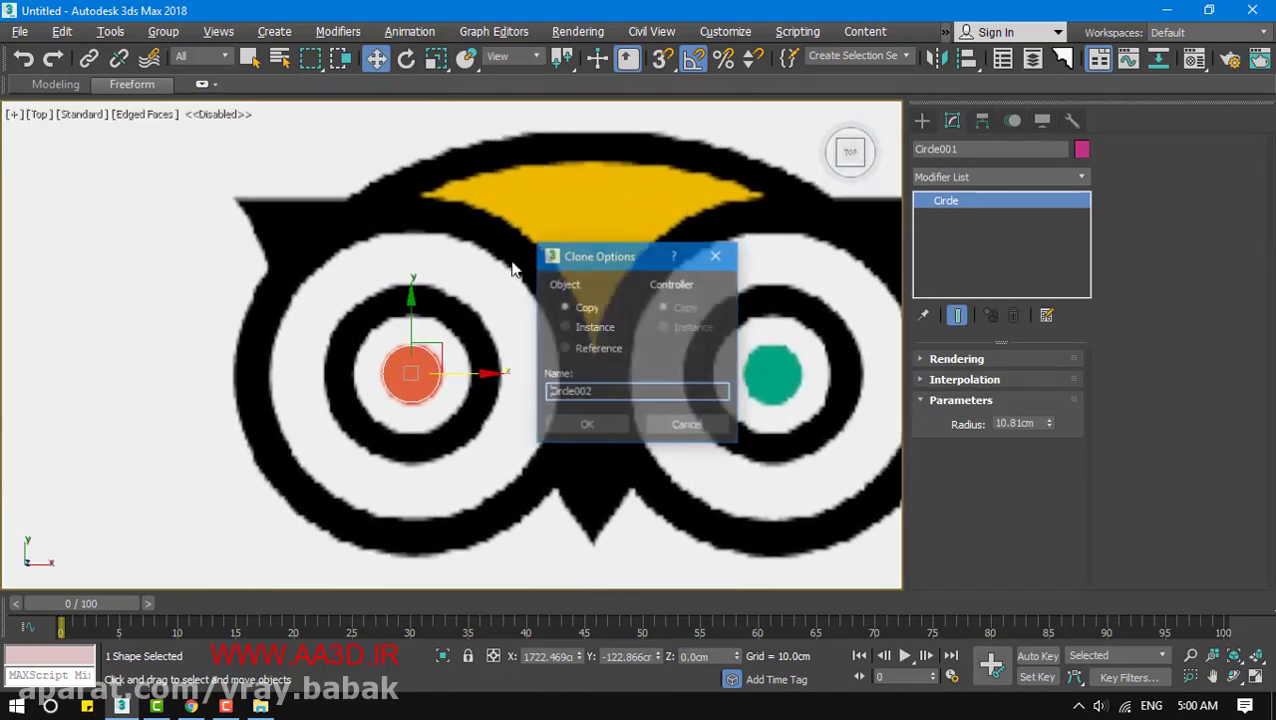
pyautogui.click(587, 306)
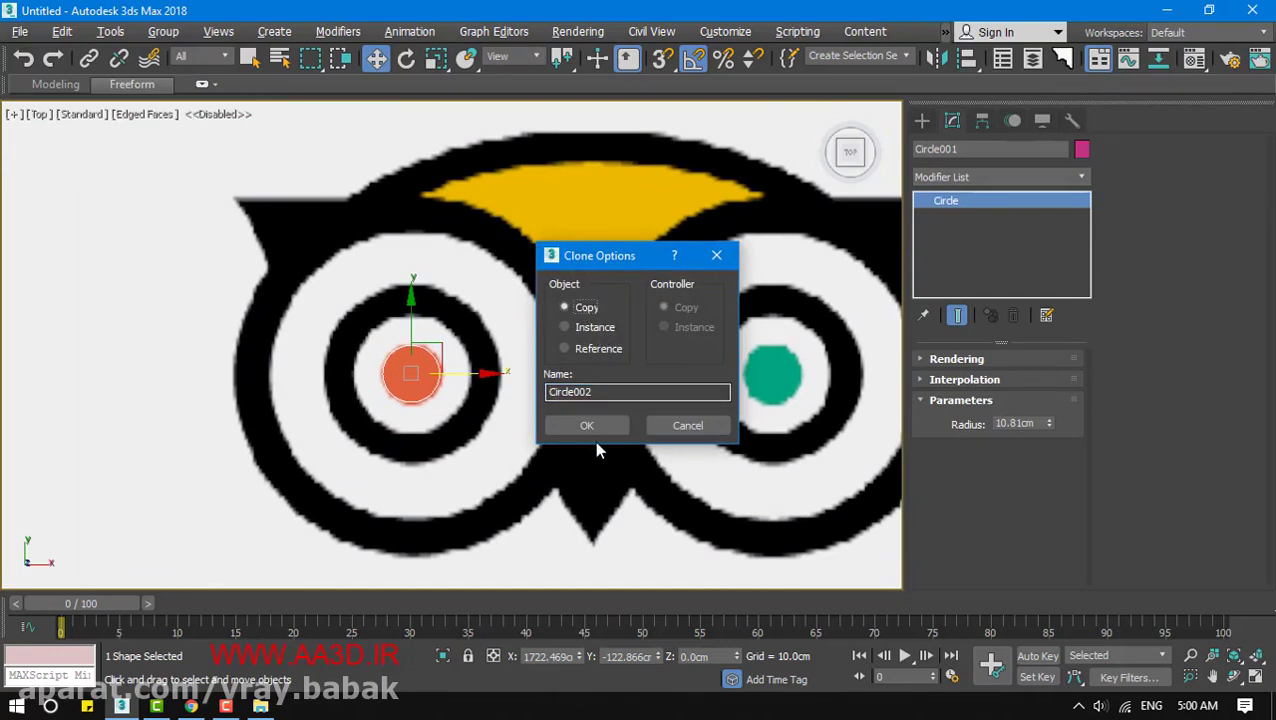
pyautogui.click(582, 427)
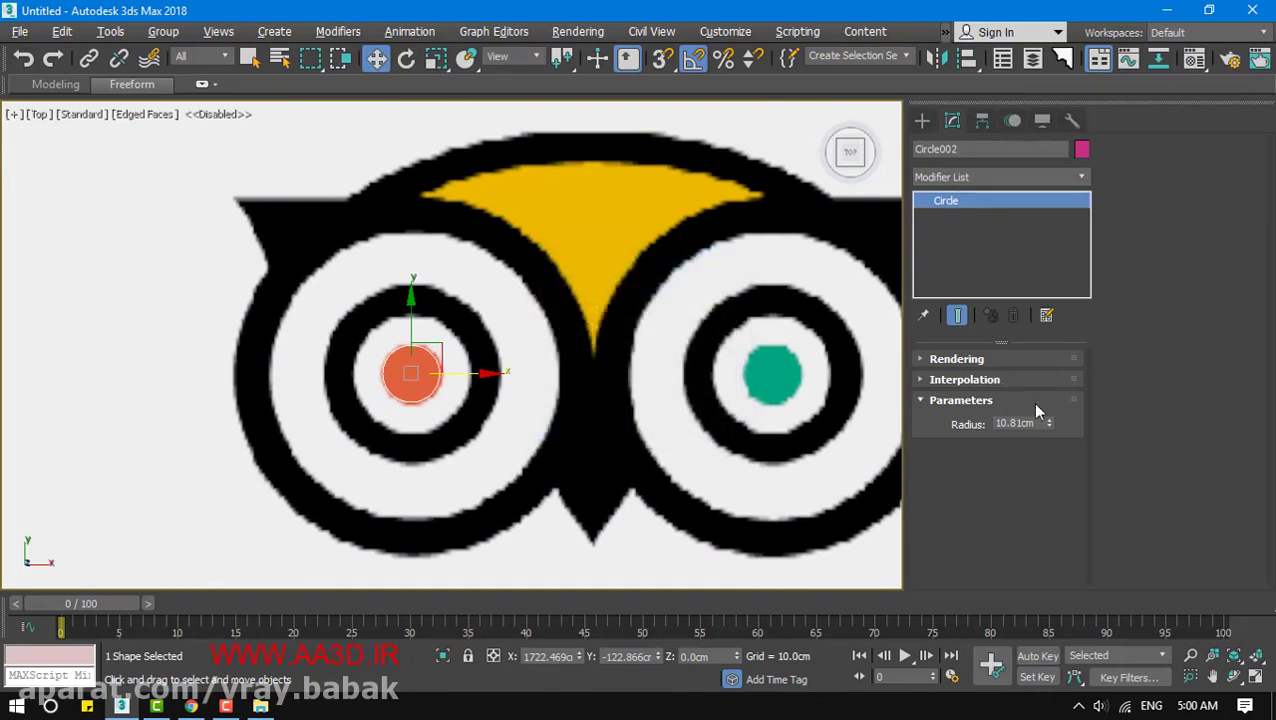
pyautogui.moveTo(1049, 423); pyautogui.dragTo(1013, 322)
# Add two more concentric circle copies on the same eye, with radii of about 32.6 cm and 54.4 cm
pyautogui.hotkey('ctrl', 'v')
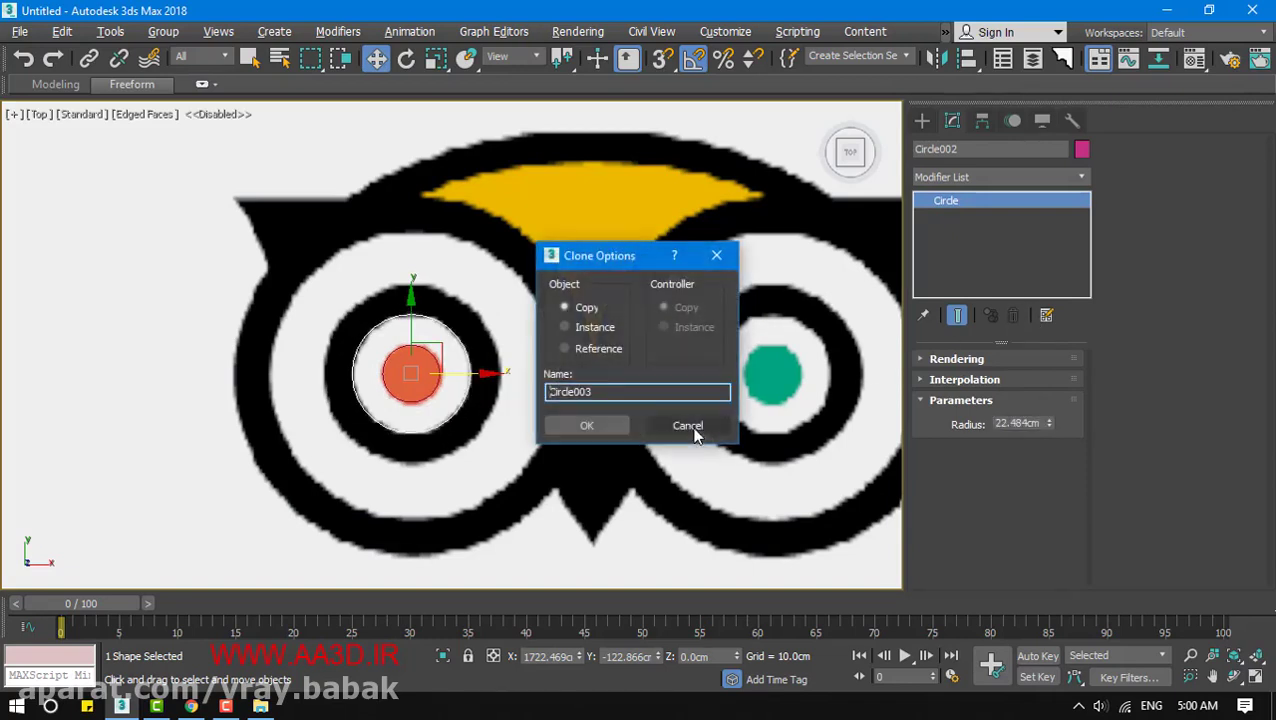
pyautogui.click(593, 422)
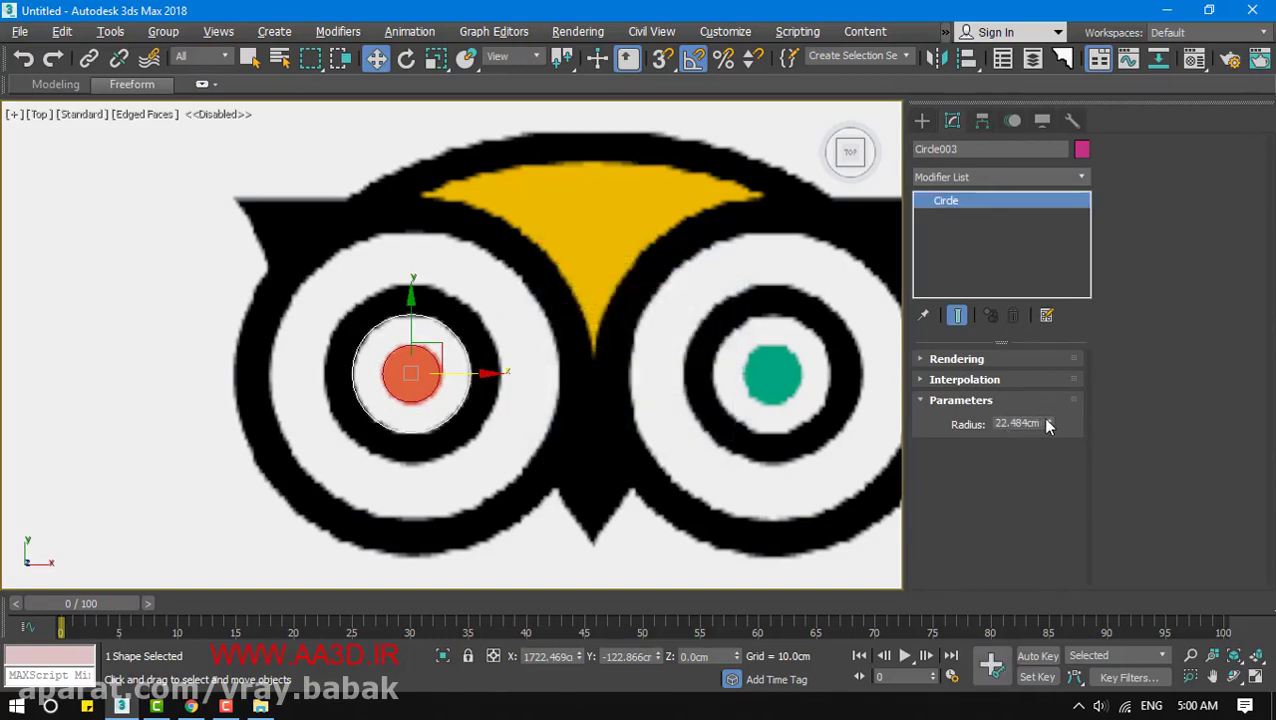
pyautogui.moveTo(1048, 423); pyautogui.dragTo(1052, 370)
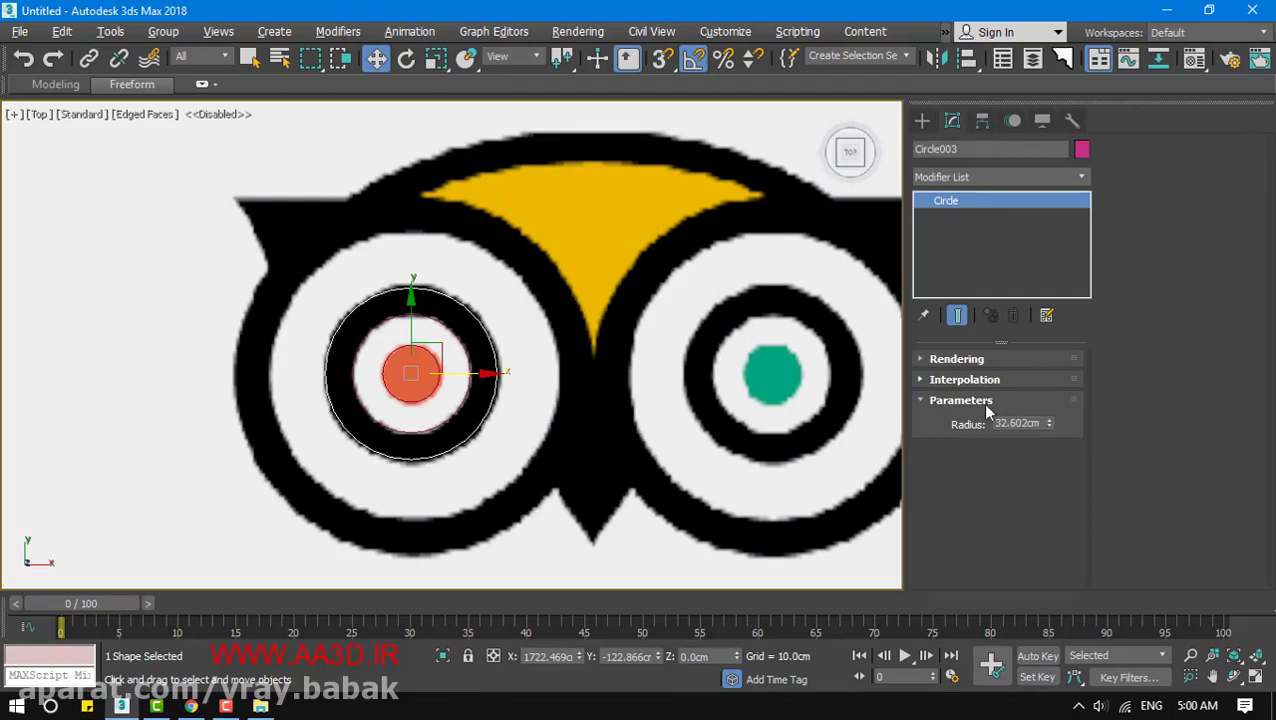
pyautogui.hotkey('ctrl', 'v')
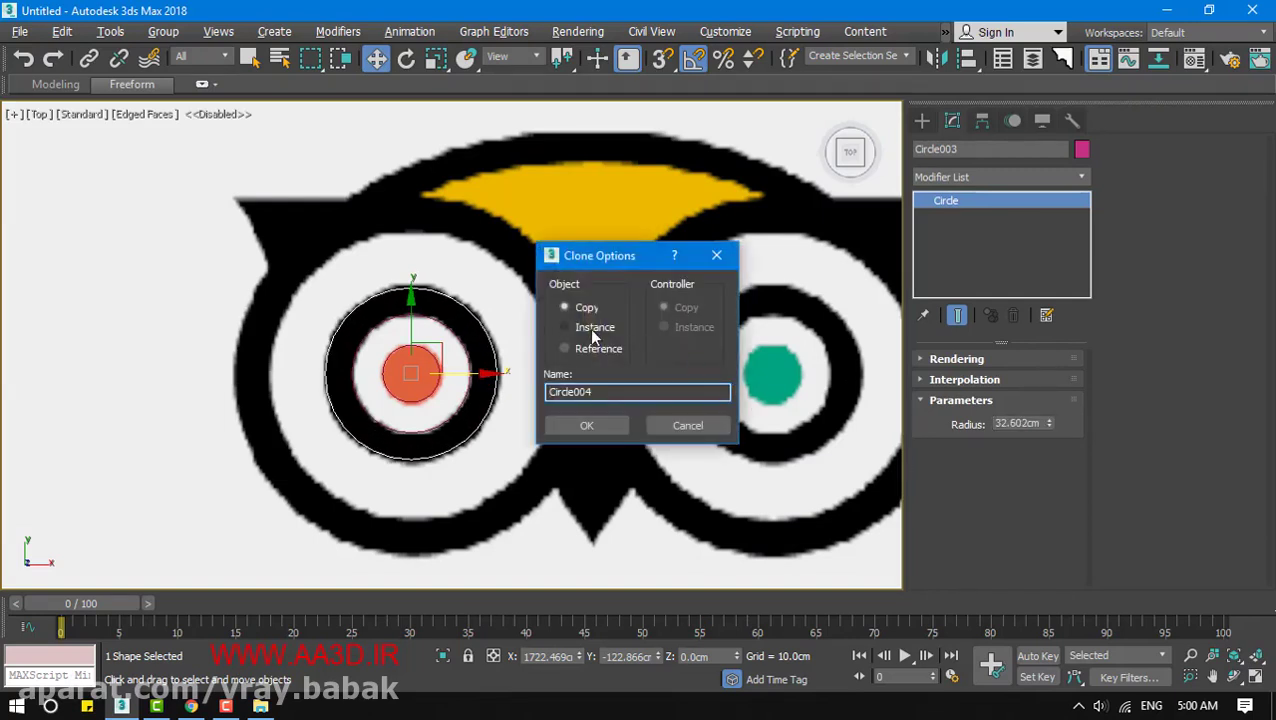
pyautogui.click(588, 424)
pyautogui.moveTo(1049, 423)
pyautogui.mouseDown()
pyautogui.moveTo(1040, 356)
pyautogui.moveTo(1040, 368)
pyautogui.mouseUp()
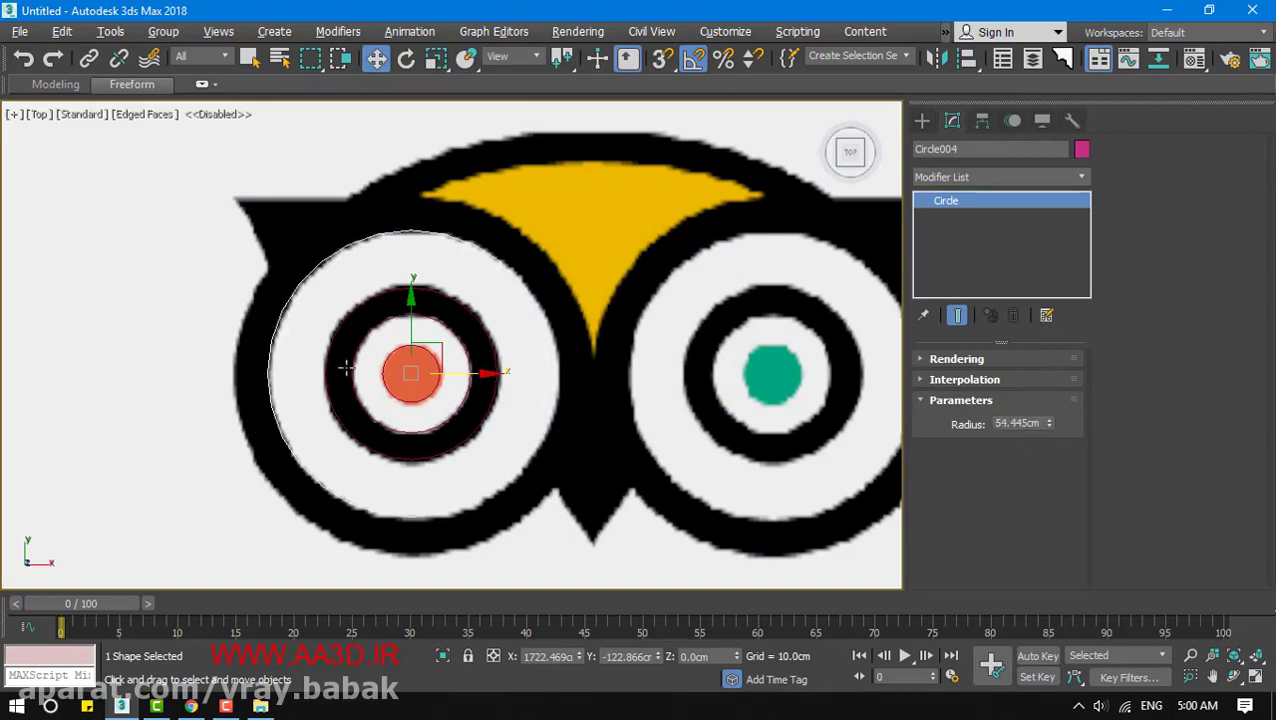
# Clone the 54.4 cm circle as a copy and enlarge it to a radius of about 68 cm along the eye's outer black edge
pyautogui.hotkey('ctrl', 'v')
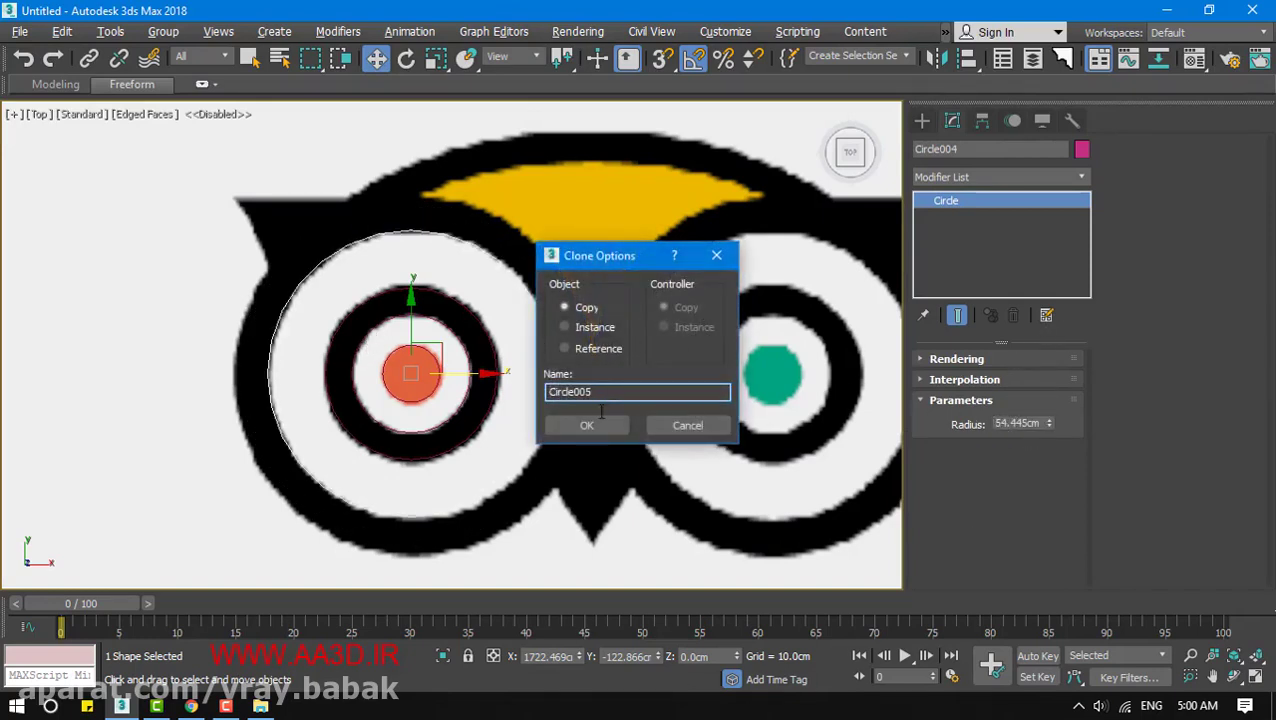
pyautogui.click(593, 431)
pyautogui.moveTo(1049, 423); pyautogui.dragTo(1046, 396)
# Convert the innermost pupil circle to an editable spline
pyautogui.press('F3')
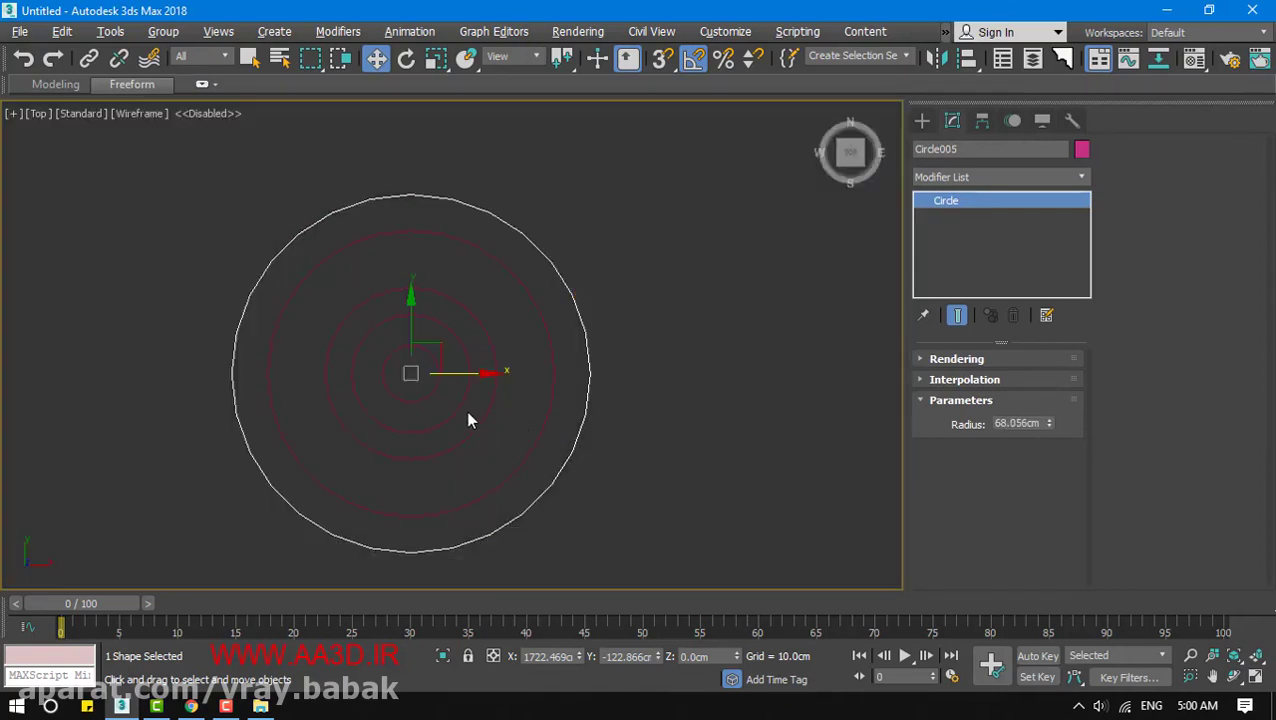
pyautogui.click(430, 390)
pyautogui.click(432, 388)
pyautogui.rightClick(432, 388)
pyautogui.moveTo(527, 590)
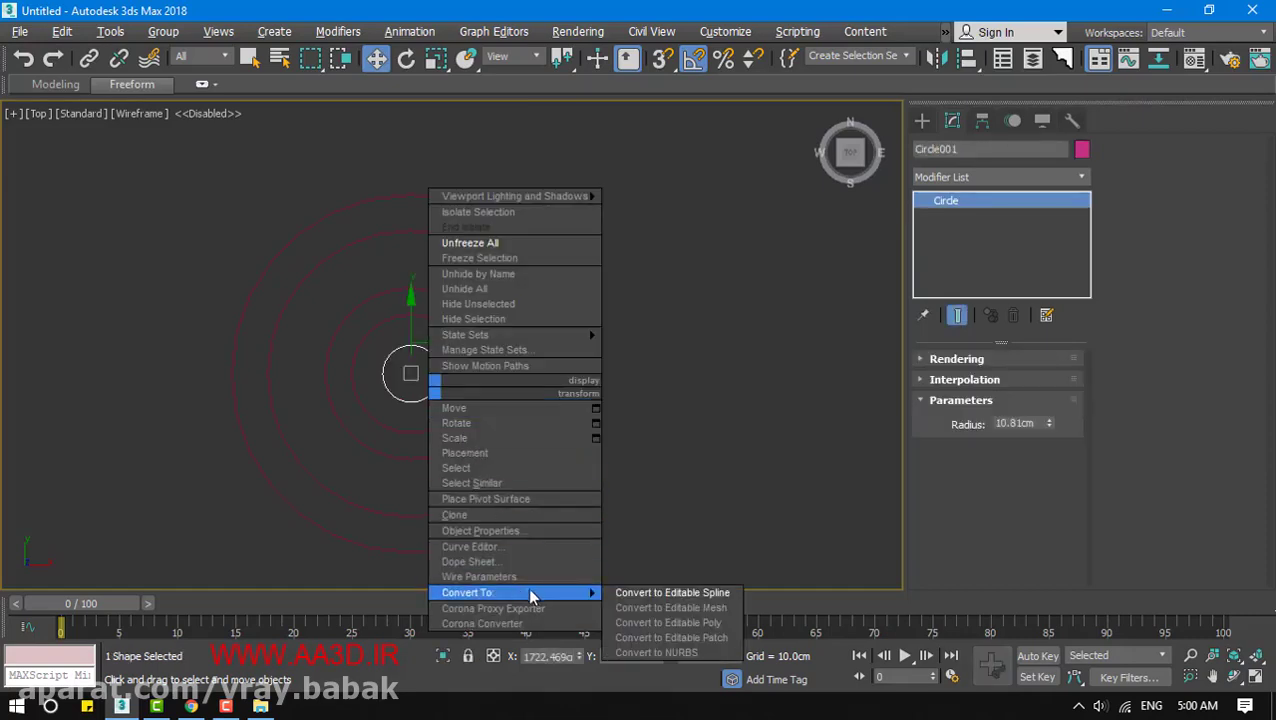
pyautogui.click(693, 593)
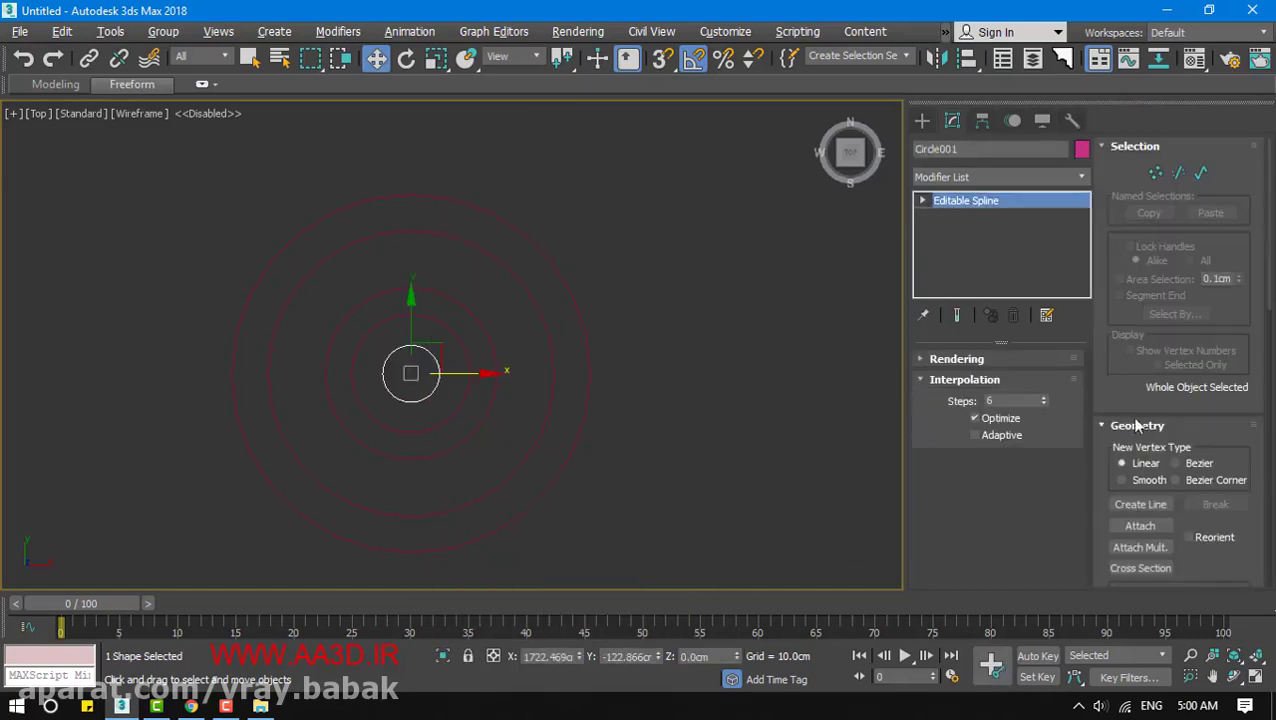
# Attach the four larger concentric eye circles to the innermost circle's editable spline
pyautogui.click(1140, 525)
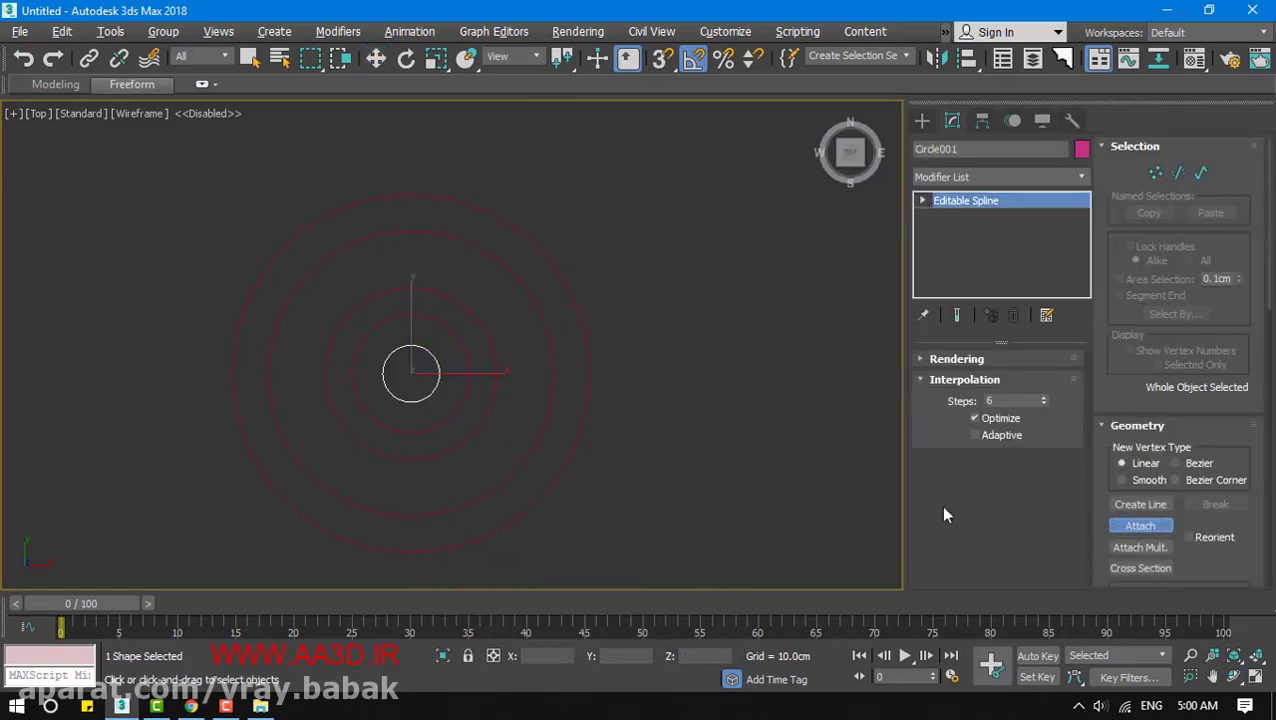
pyautogui.click(467, 386)
pyautogui.click(490, 404)
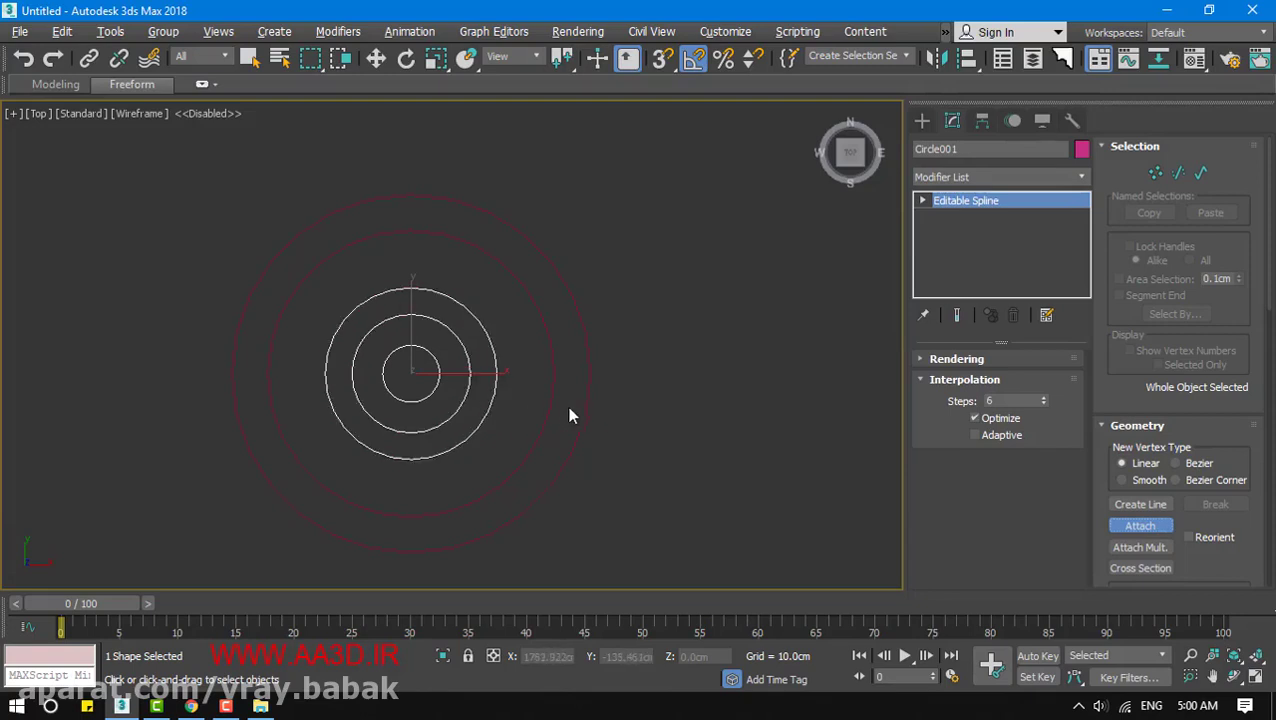
pyautogui.click(552, 406)
pyautogui.click(590, 428)
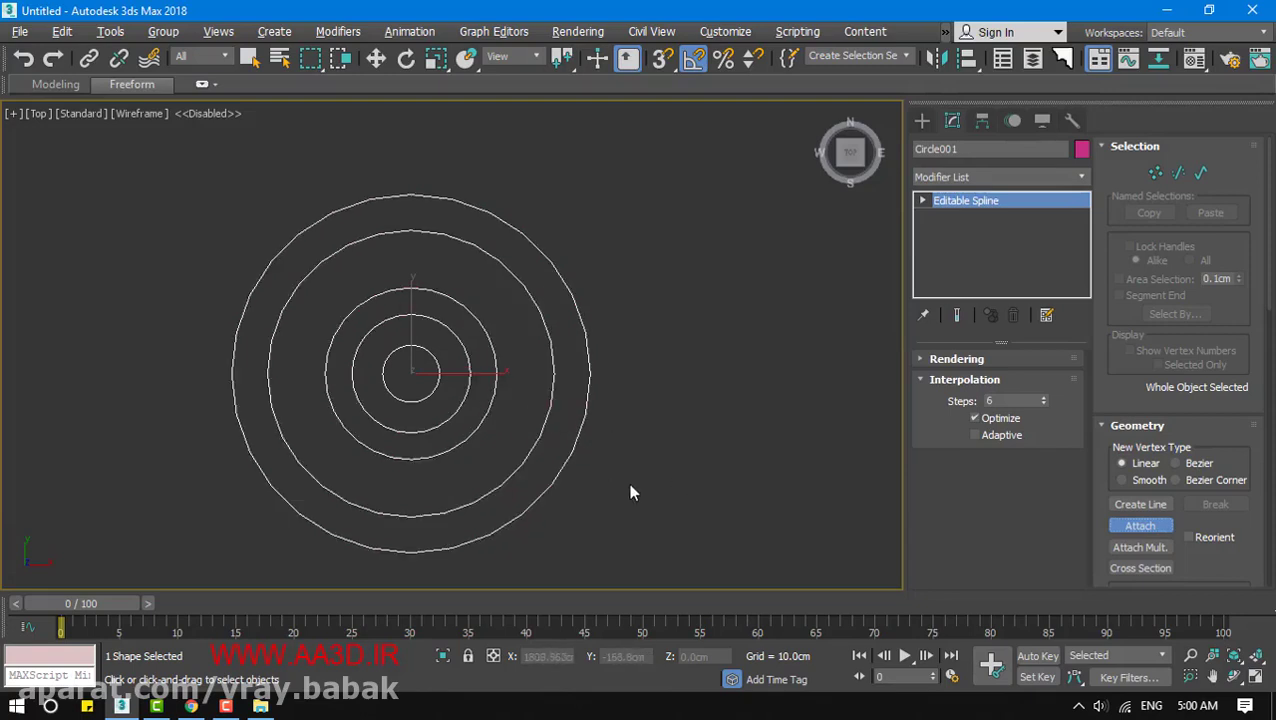
# Draw an arc with a radius of about 166 cm along the upper edge of the owl's yellow forehead
pyautogui.press('F3')
pyautogui.moveTo(313, 389); pyautogui.dragTo(377, 445, button='middle')
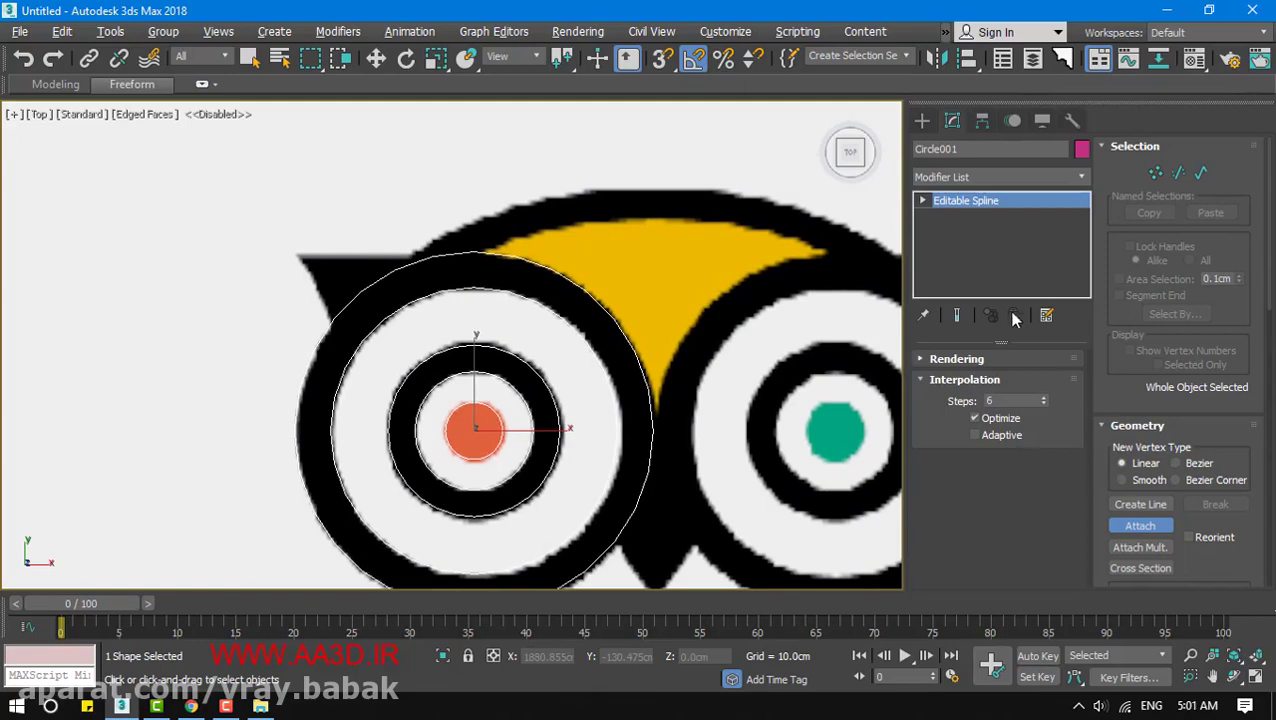
pyautogui.click(922, 120)
pyautogui.click(960, 289)
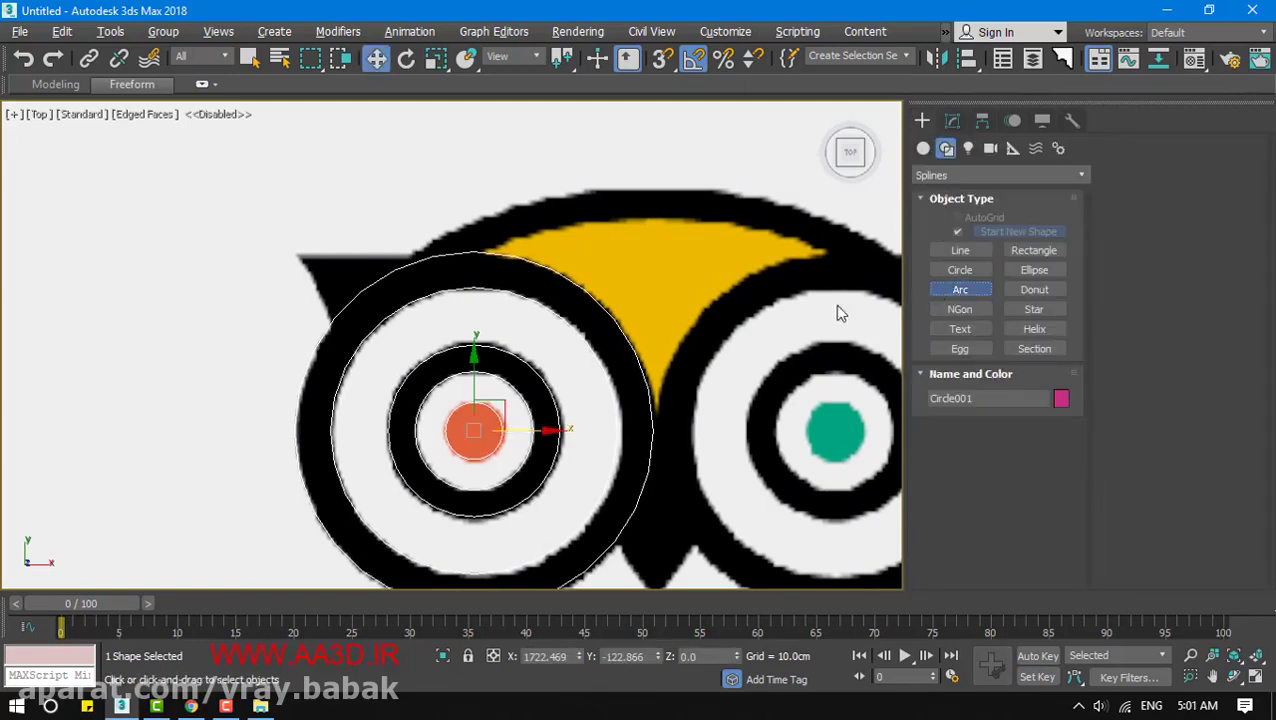
pyautogui.moveTo(834, 304); pyautogui.dragTo(600, 272, button='middle')
pyautogui.moveTo(613, 255); pyautogui.dragTo(276, 256)
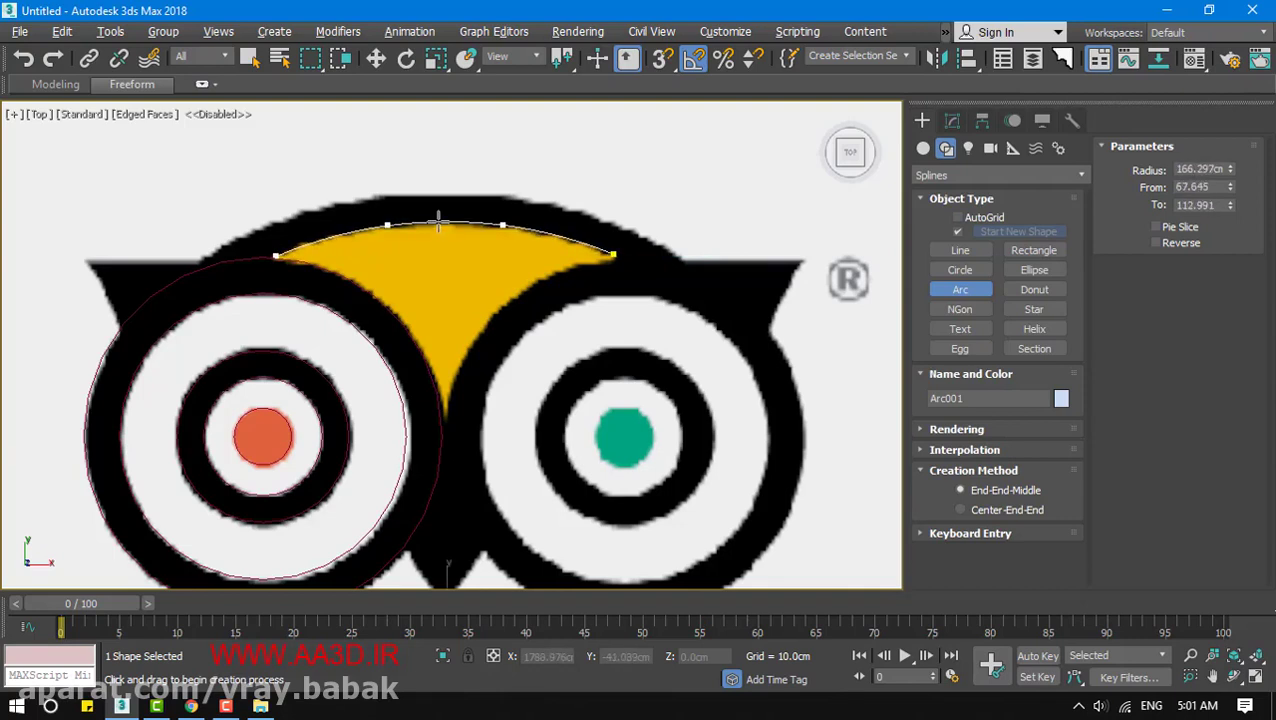
pyautogui.click(442, 221)
# Draw a second arc with a radius of about 175 cm along the outer top edge of the owl's head
pyautogui.moveTo(682, 257); pyautogui.dragTo(203, 258)
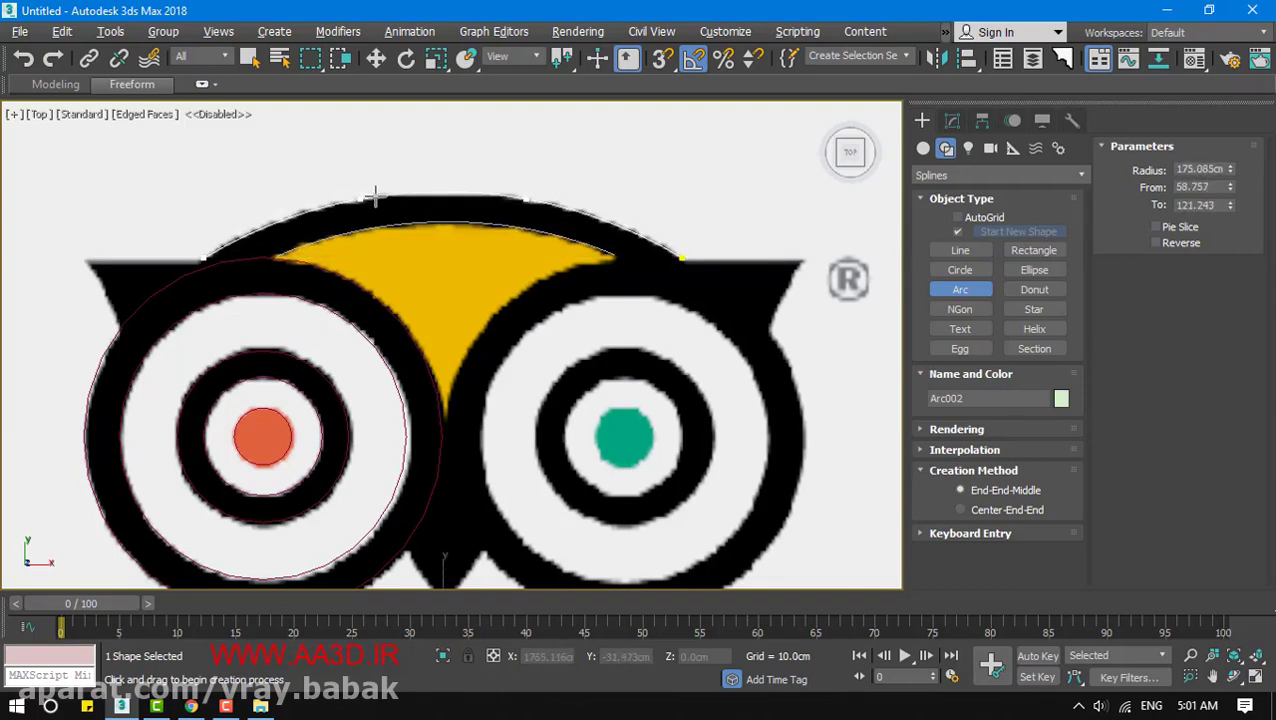
pyautogui.click(372, 197)
pyautogui.rightClick(148, 285)
# Trace the left ear with a line about 44 cm long along its top edge, continuing as a curve down its side to the eye circle
pyautogui.scroll(5, 362, 276)
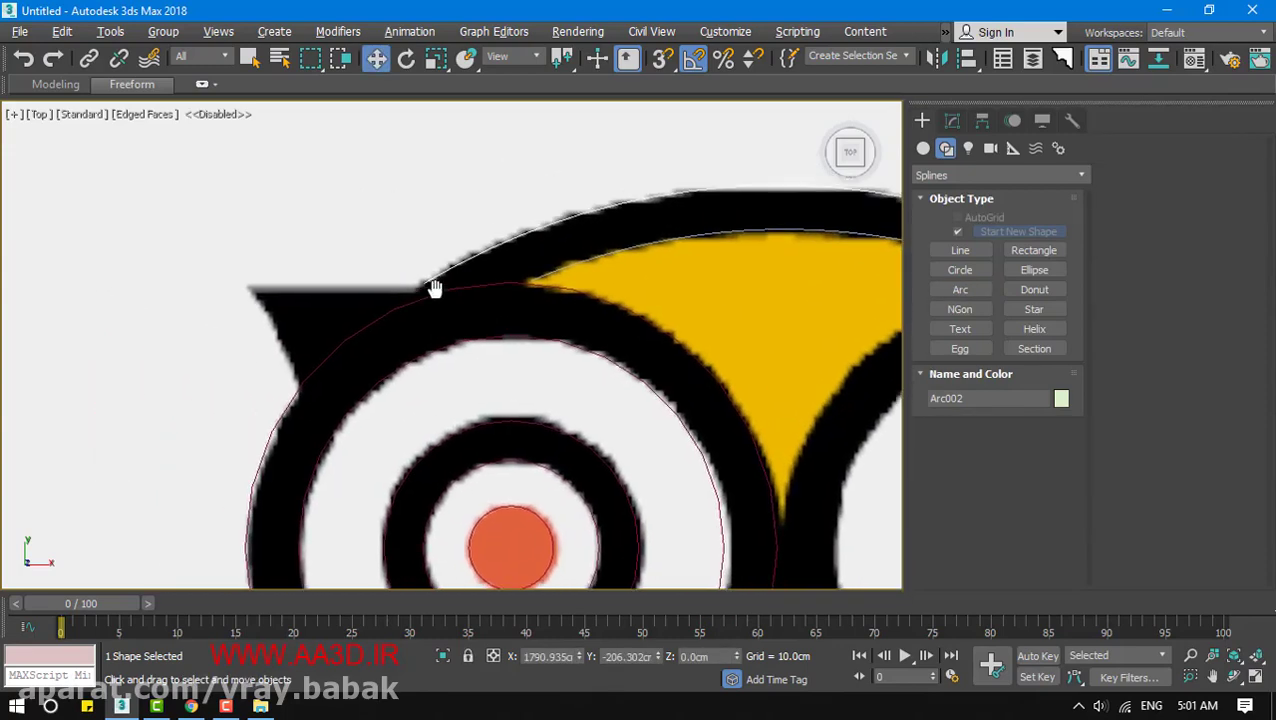
pyautogui.click(960, 250)
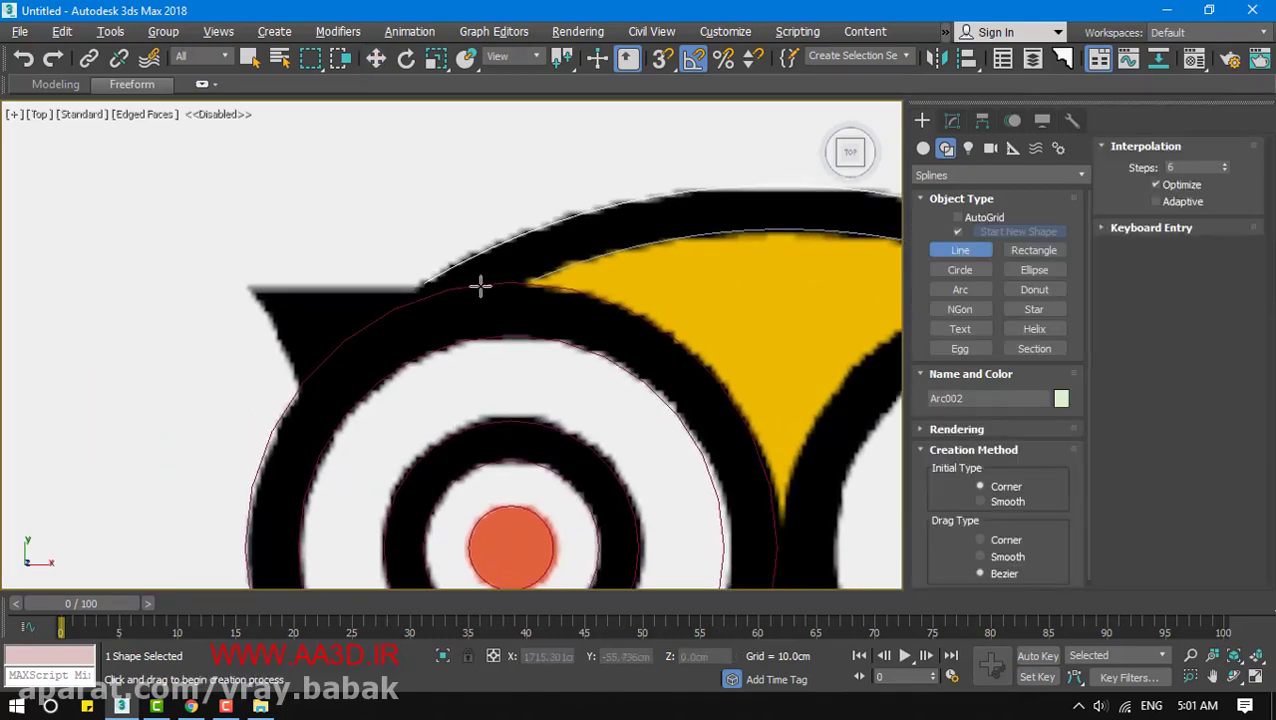
pyautogui.click(422, 285)
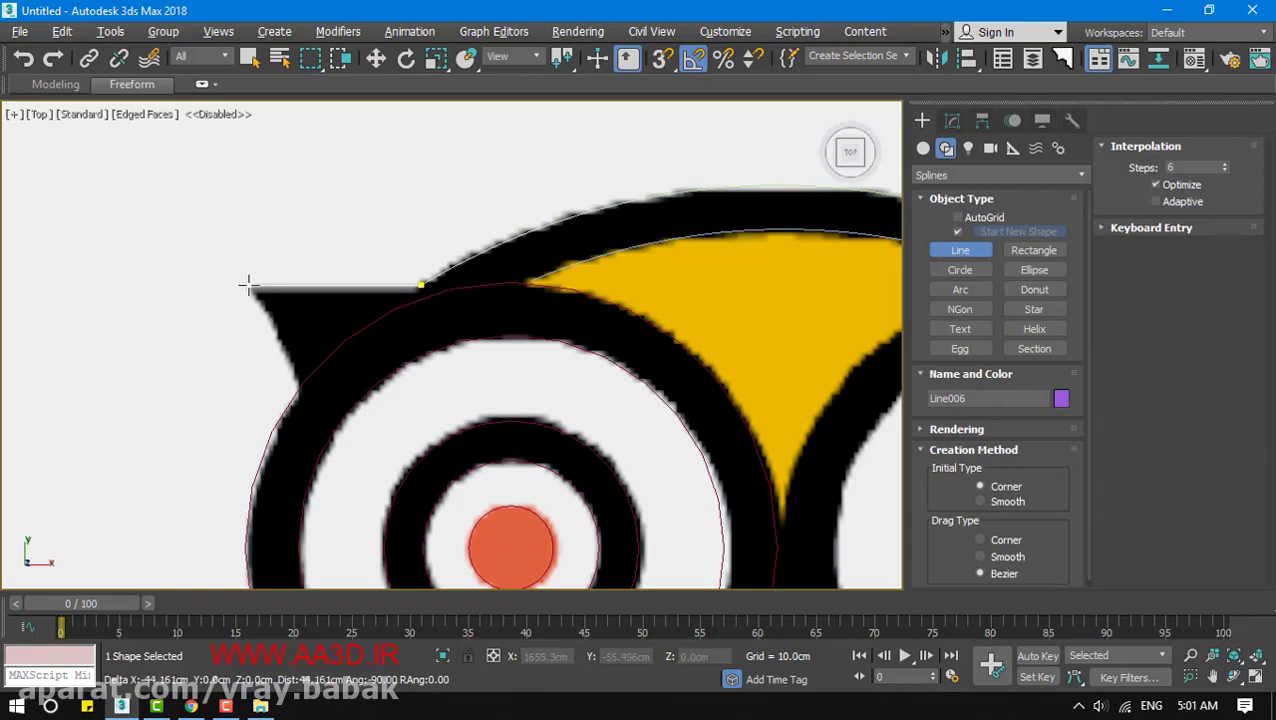
pyautogui.click(247, 284)
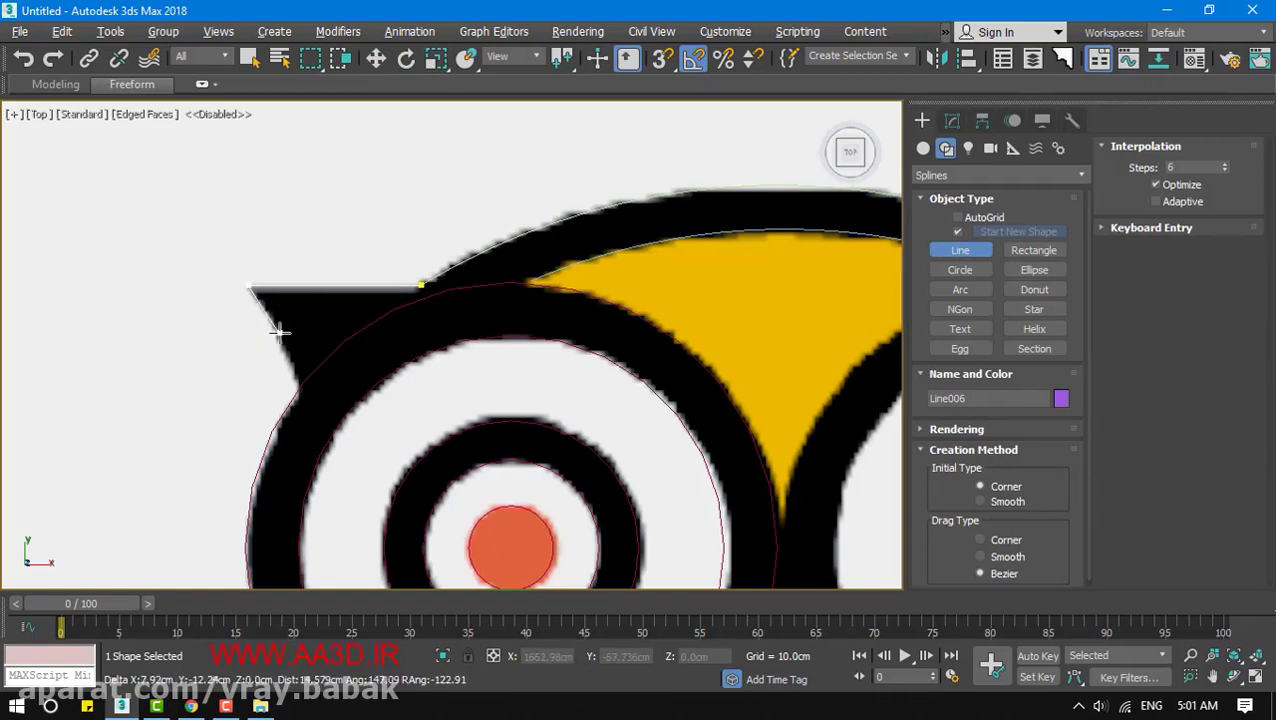
pyautogui.moveTo(280, 332); pyautogui.dragTo(287, 378)
pyautogui.rightClick(288, 382)
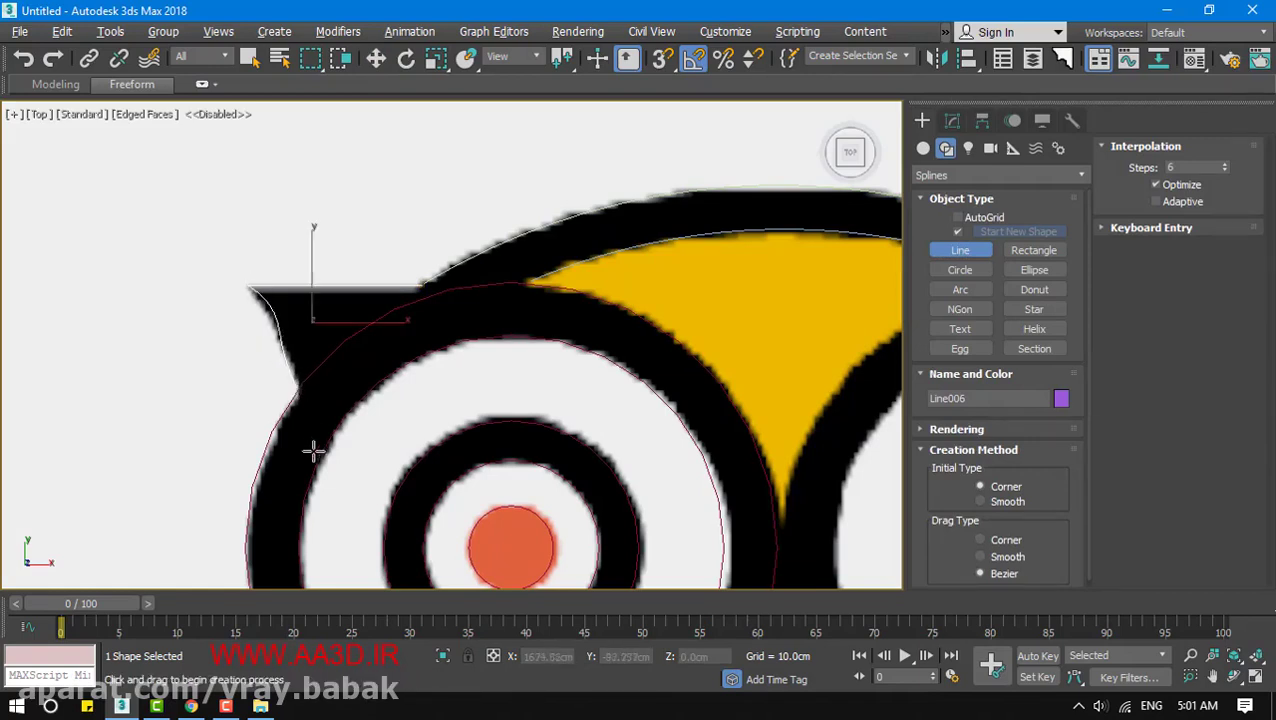
pyautogui.moveTo(279, 397); pyautogui.dragTo(299, 427, button='middle')
pyautogui.press('F3')
pyautogui.rightClick(238, 428)
# Attach both forehead arcs and the left ear line to the editable spline of the eye circles
pyautogui.click(238, 428)
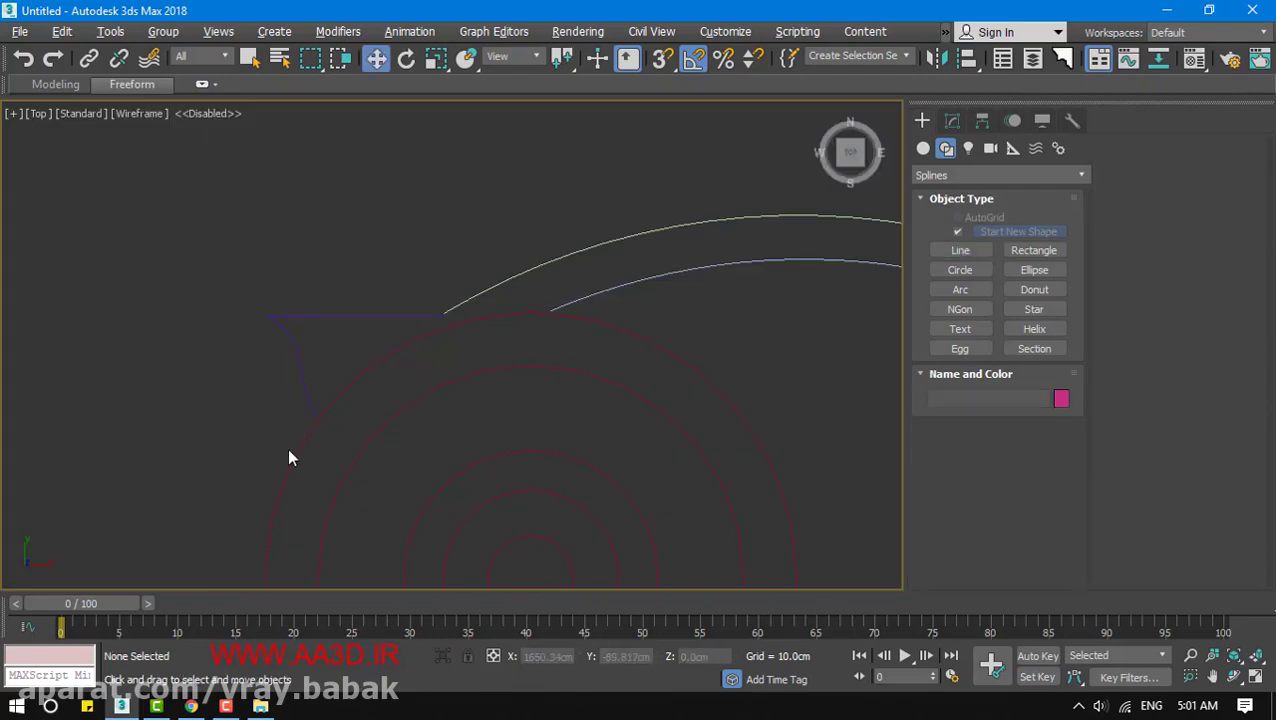
pyautogui.click(295, 456)
pyautogui.scroll(-3, 309, 477)
pyautogui.click(951, 120)
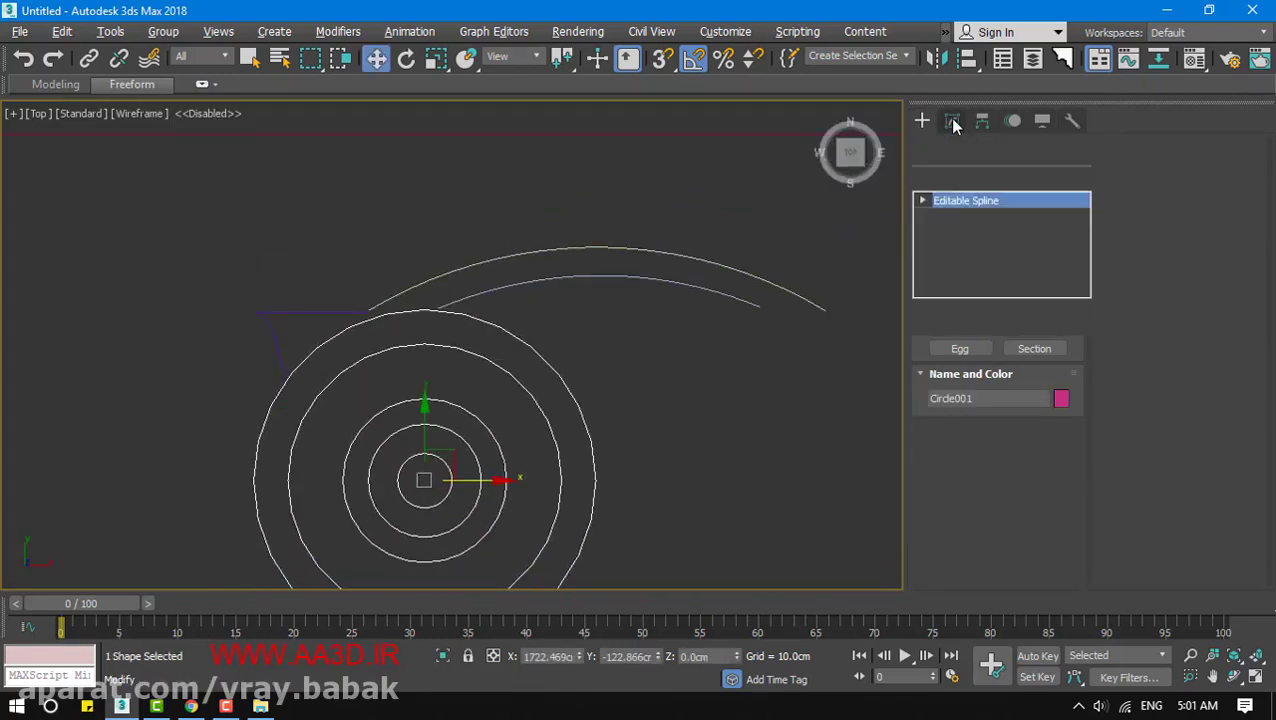
pyautogui.click(1140, 525)
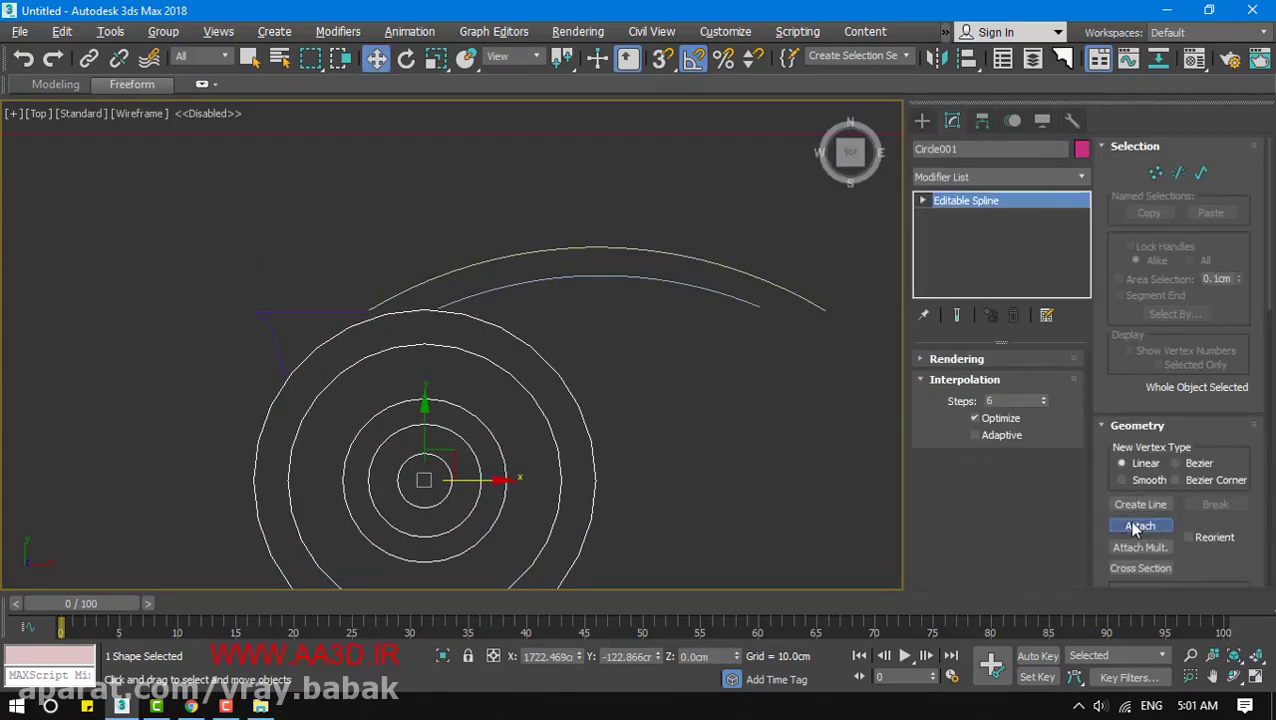
pyautogui.click(730, 302)
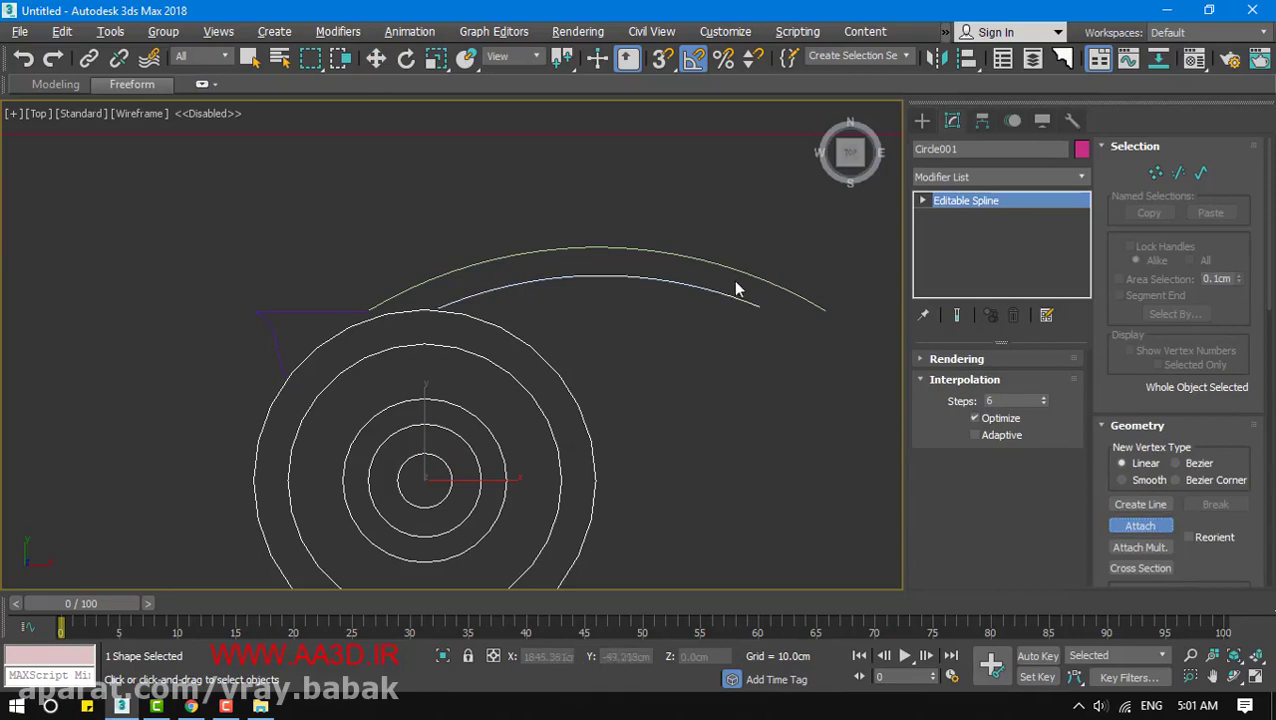
pyautogui.click(324, 310)
pyautogui.rightClick(258, 410)
# Turn on adaptive interpolation for the combined owl spline
pyautogui.scroll(1, 260, 409)
pyautogui.moveTo(260, 409); pyautogui.dragTo(390, 346, button='middle')
pyautogui.scroll(1, 390, 346)
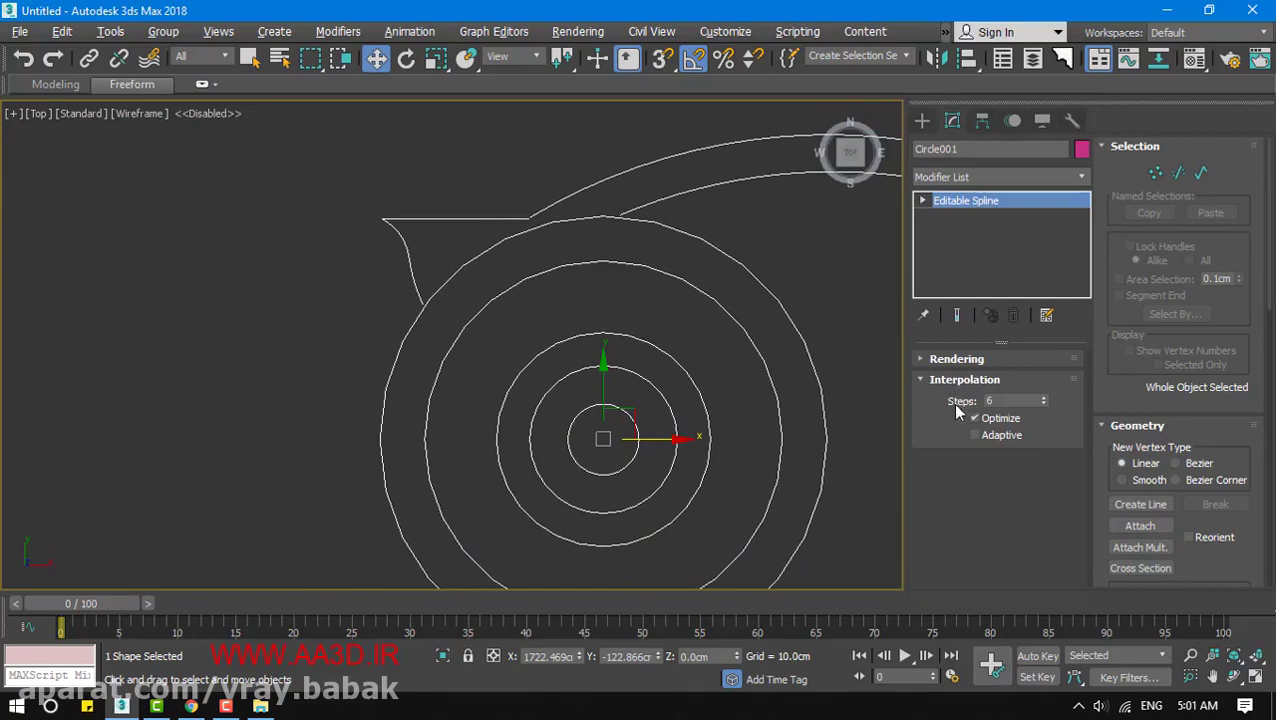
pyautogui.click(975, 435)
pyautogui.click(920, 380)
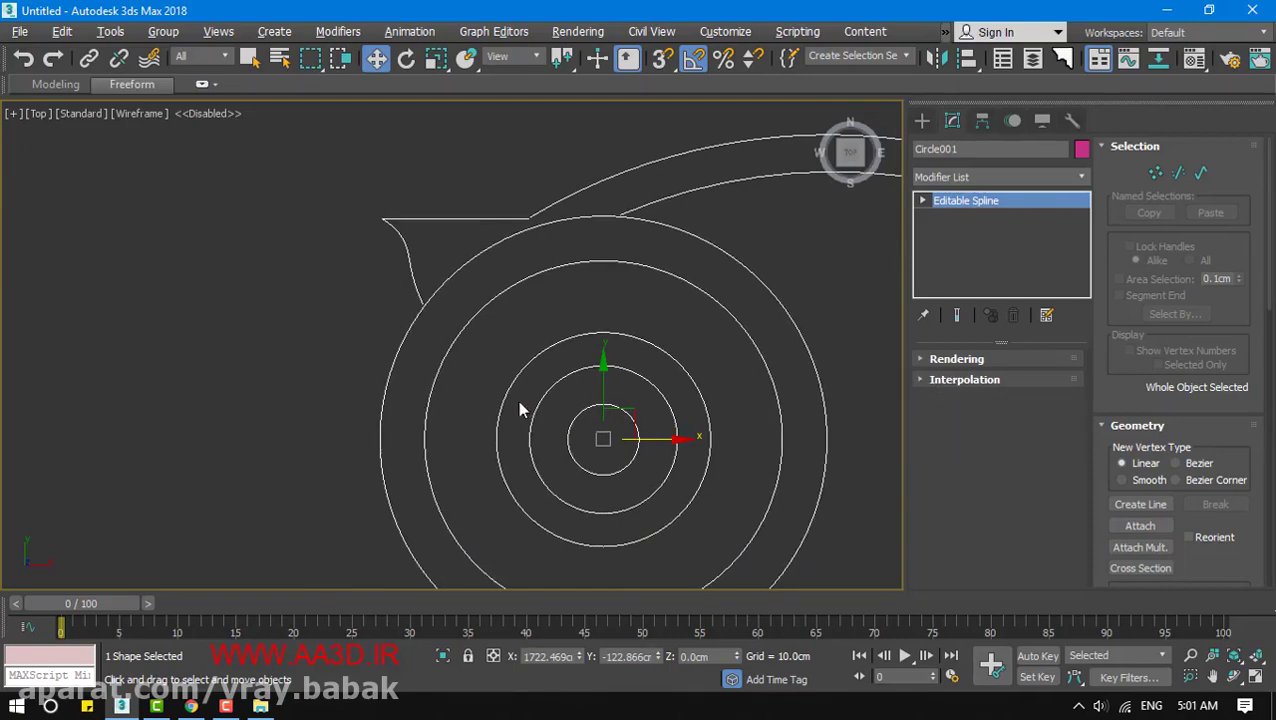
pyautogui.click(518, 410)
pyautogui.click(419, 316)
pyautogui.scroll(2, 449, 406)
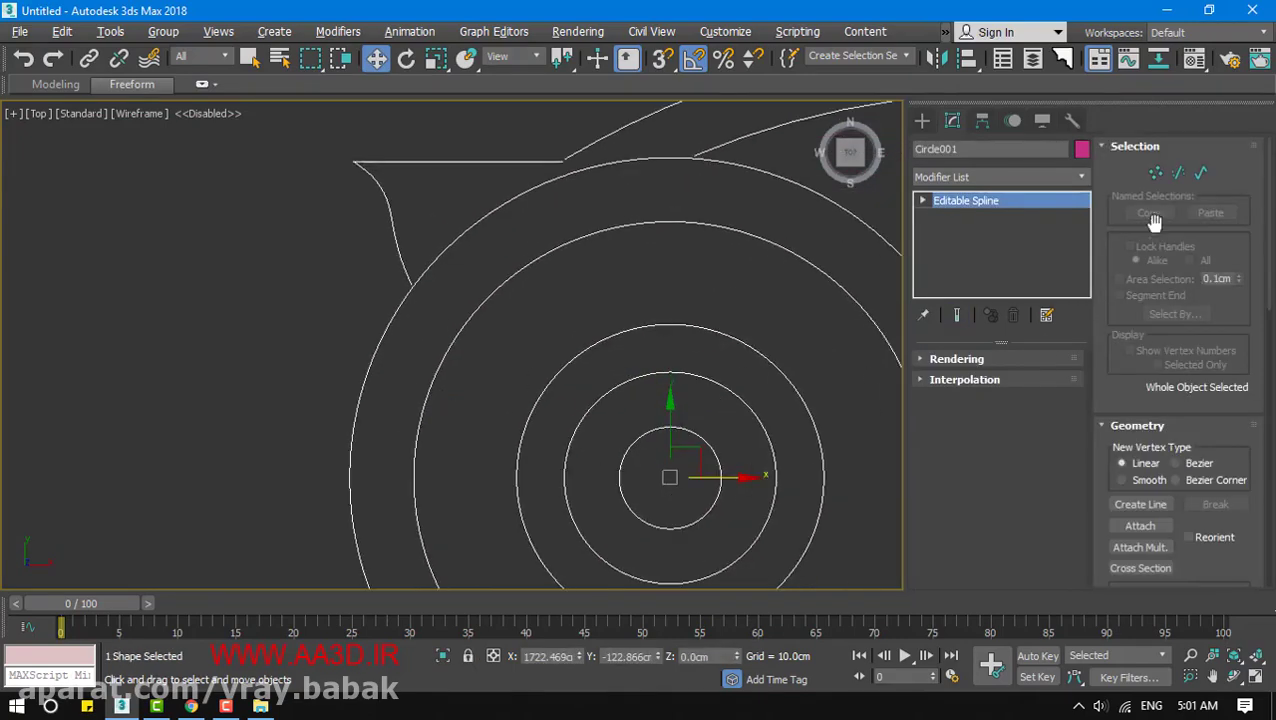
# Refine the outer eye circle with new vertices at the inner forehead arc's end, below the outer arc's end, and at the ear's lower end
pyautogui.click(1156, 173)
pyautogui.moveTo(453, 319); pyautogui.dragTo(421, 406, button='middle')
pyautogui.scroll(2, 421, 406)
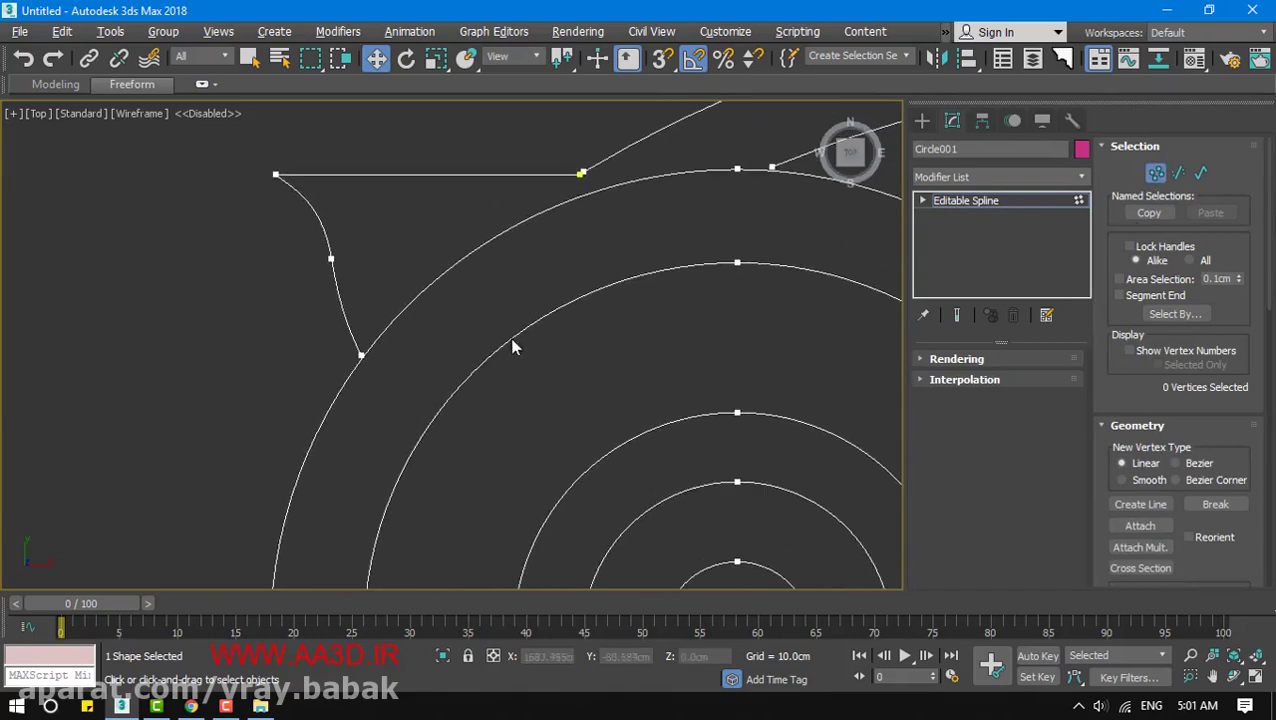
pyautogui.moveTo(596, 183); pyautogui.dragTo(462, 343, button='middle')
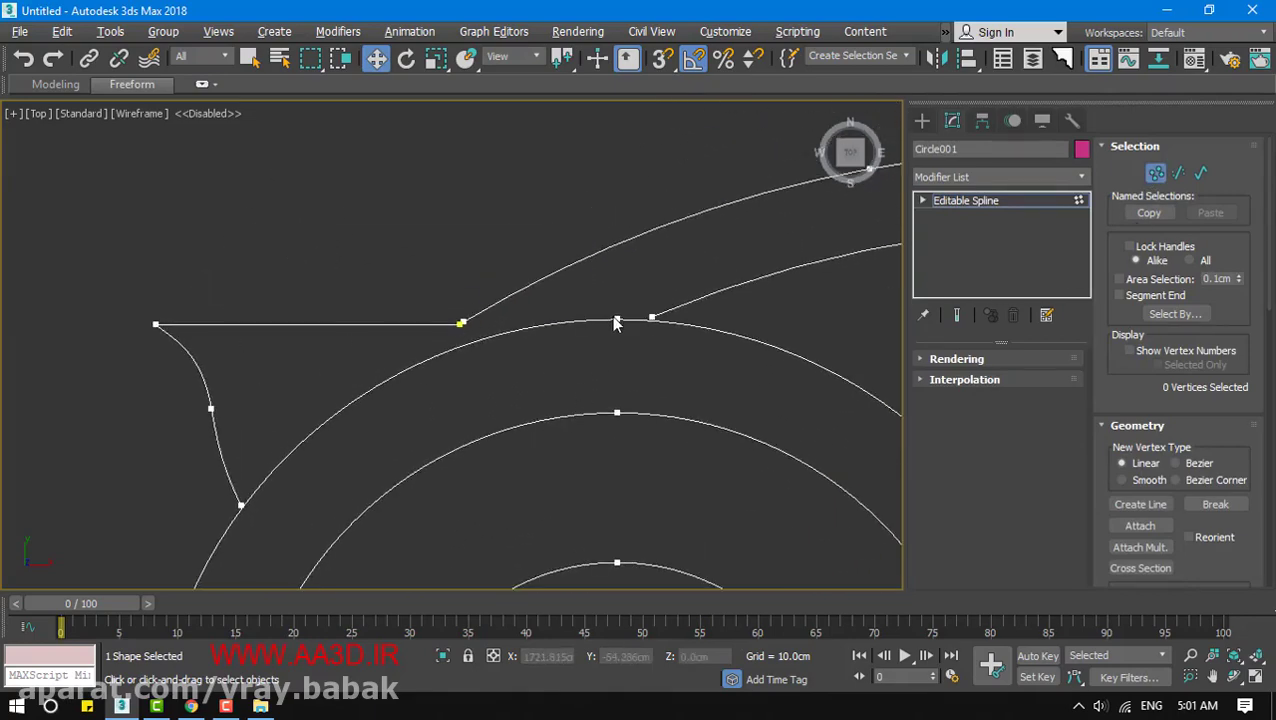
pyautogui.scroll(-3, 1170, 470)
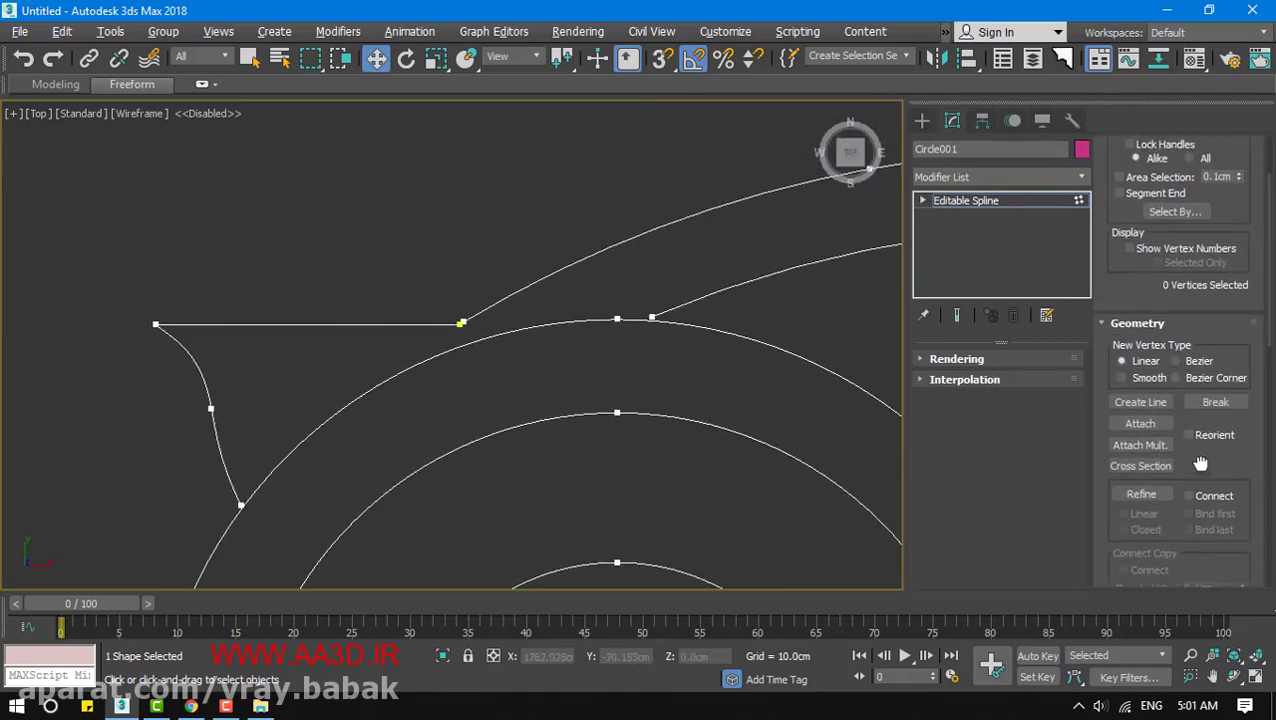
pyautogui.click(1139, 481)
pyautogui.scroll(3, 642, 342)
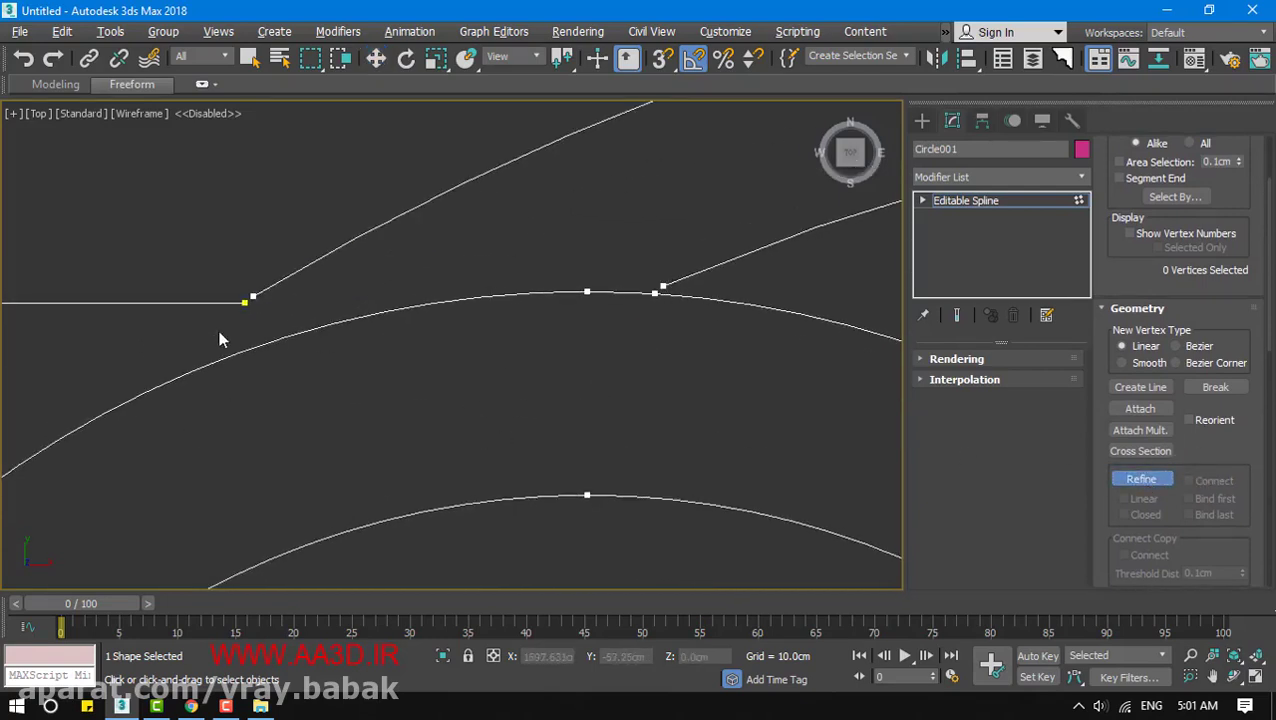
pyautogui.moveTo(257, 388); pyautogui.dragTo(490, 342, button='middle')
pyautogui.scroll(-3, 490, 342)
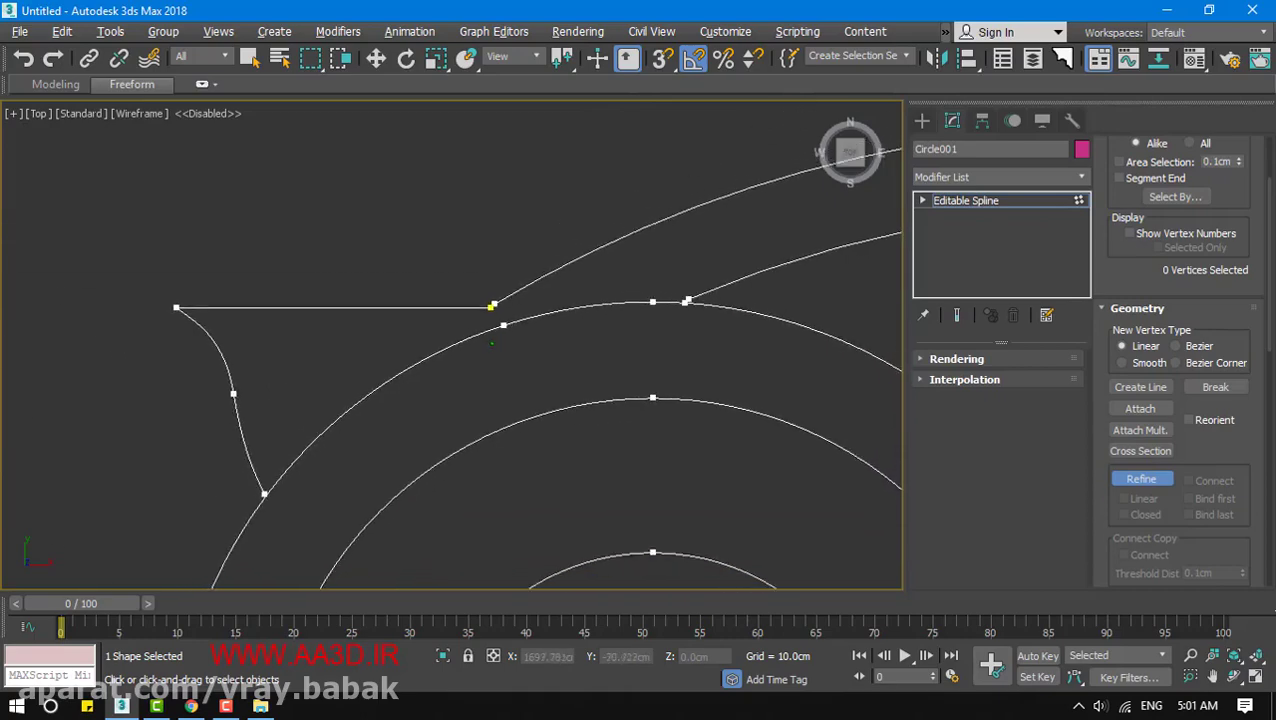
pyautogui.scroll(2, 289, 478)
pyautogui.scroll(5, 289, 478)
pyautogui.click(339, 361)
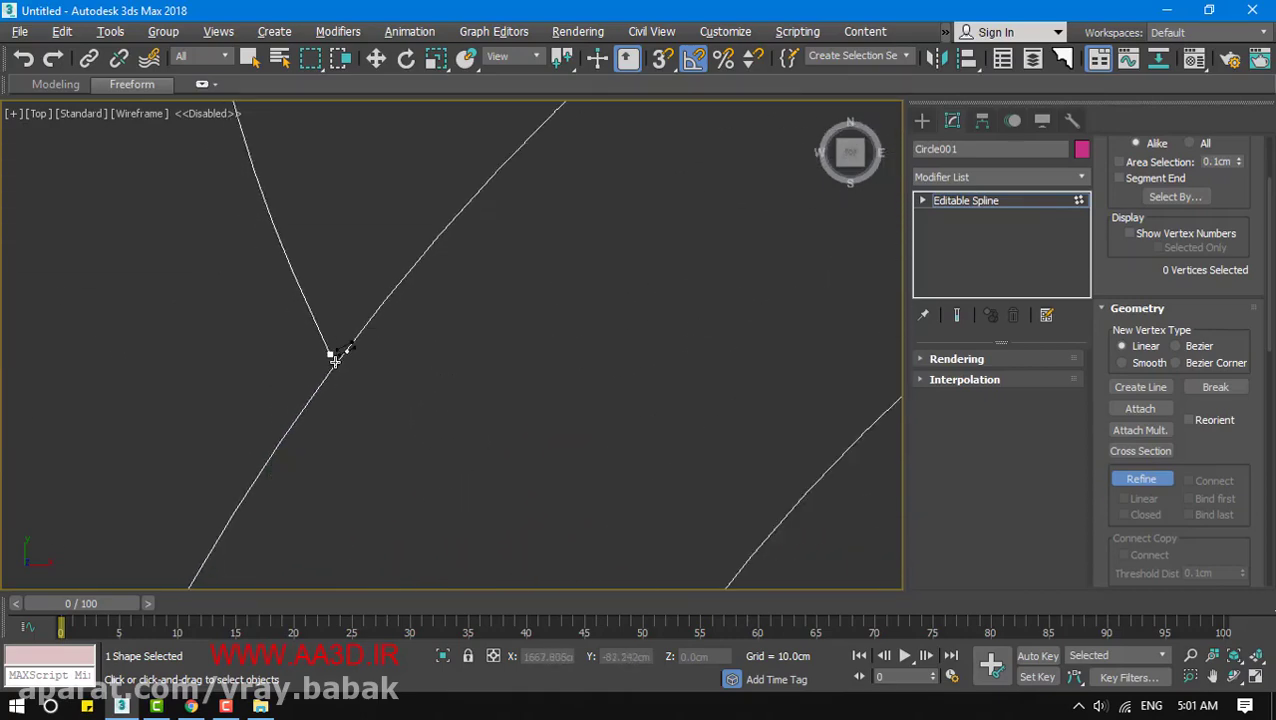
# Delete the extra vertex on the outer eye circle just below the end of the ear's top line
pyautogui.moveTo(603, 242); pyautogui.dragTo(424, 398, button='middle')
pyautogui.scroll(-2, 424, 398)
pyautogui.moveTo(583, 212); pyautogui.dragTo(439, 435, button='middle')
pyautogui.scroll(-2, 439, 435)
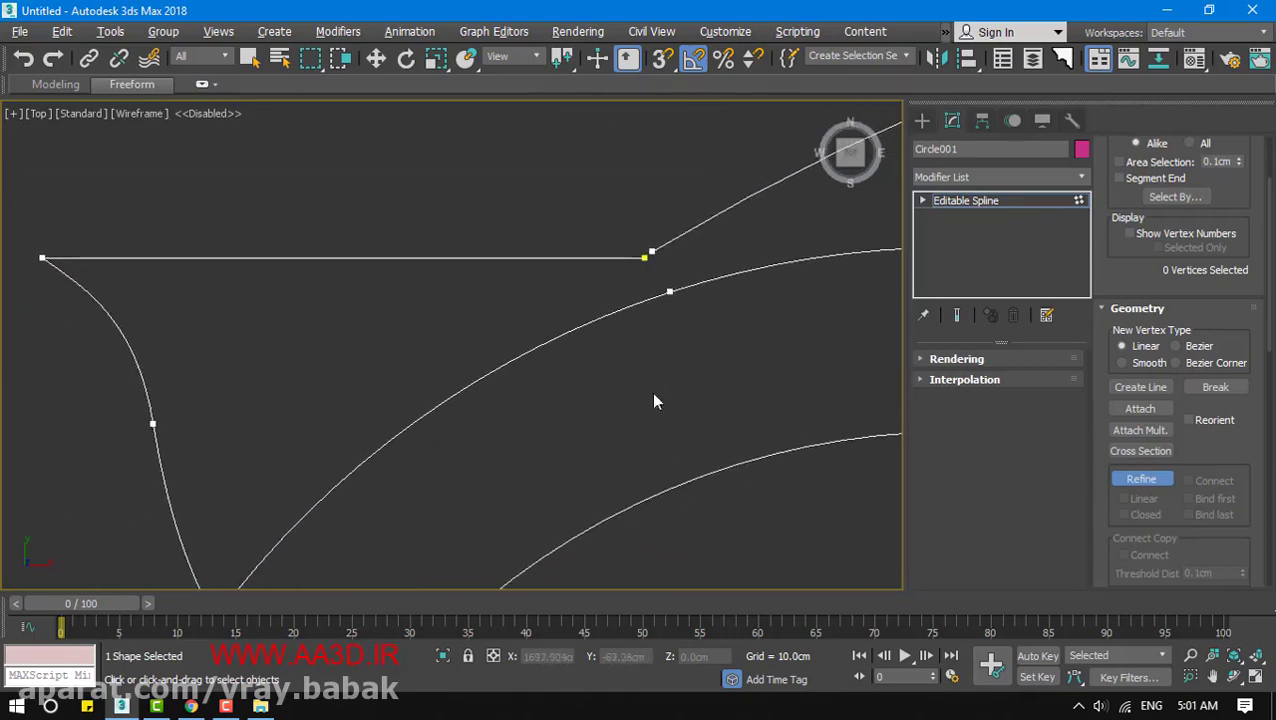
pyautogui.moveTo(621, 331); pyautogui.dragTo(473, 311, button='middle')
pyautogui.press('w')
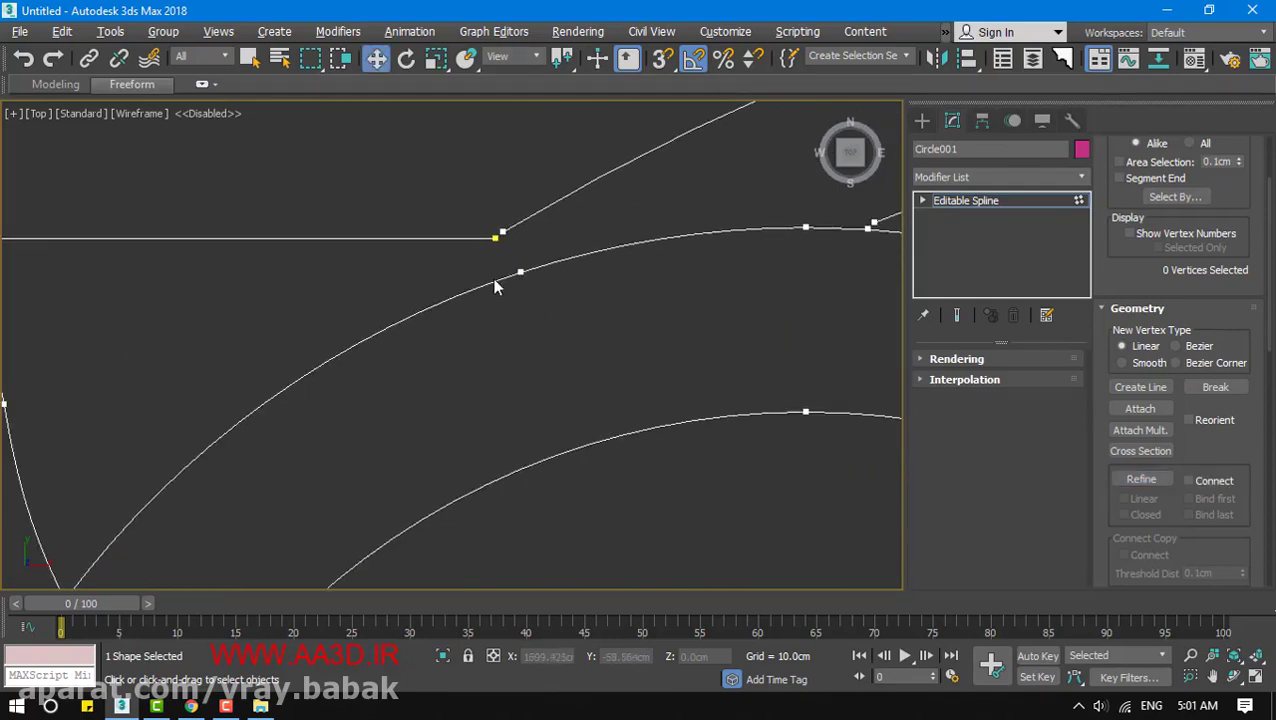
pyautogui.moveTo(546, 305); pyautogui.dragTo(546, 305)
pyautogui.moveTo(534, 319); pyautogui.dragTo(515, 286, button='middle')
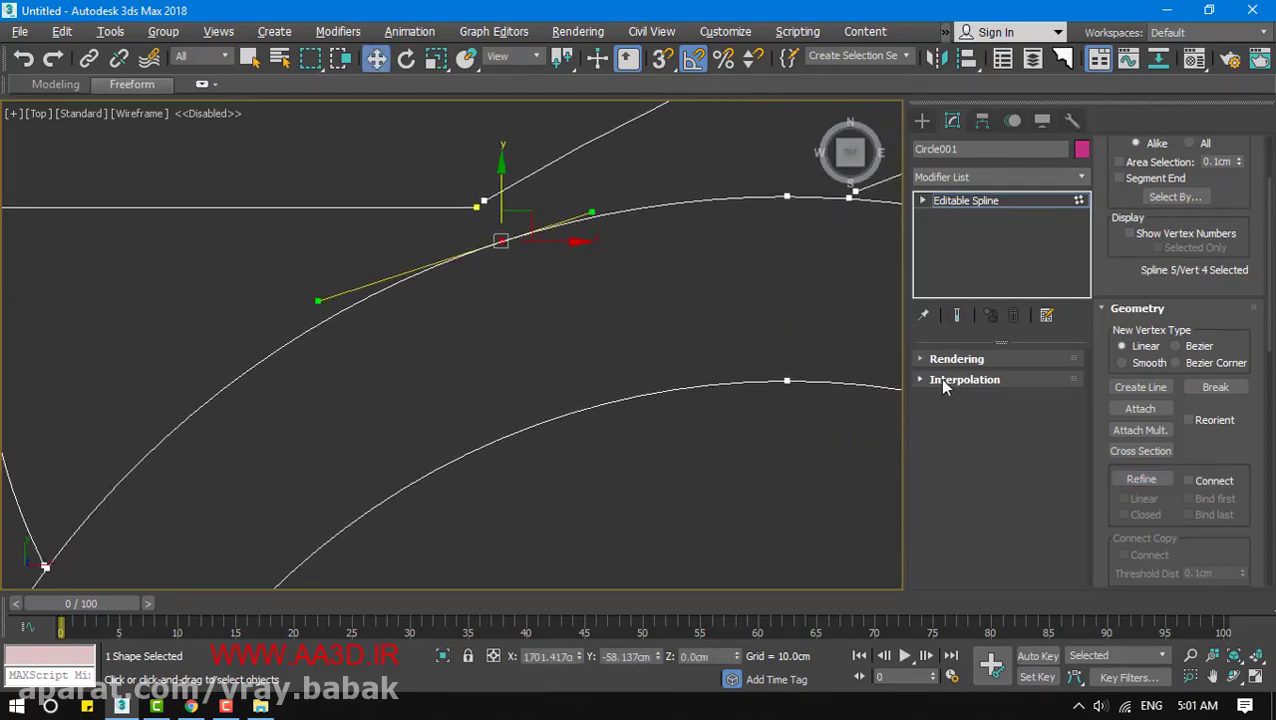
pyautogui.moveTo(400, 373); pyautogui.dragTo(396, 280, button='middle')
pyautogui.scroll(-3, 397, 280)
pyautogui.press('Delete')
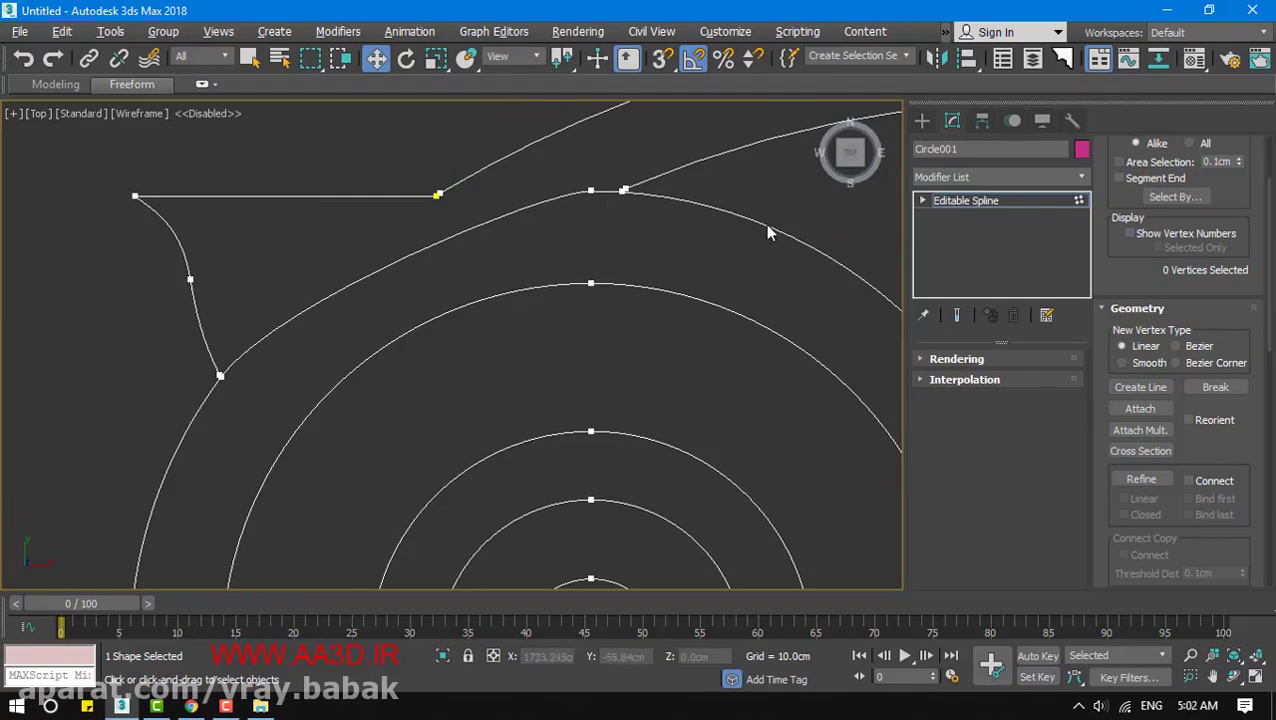
# Compare the outline with the logo image and delete the outer eye circle's two segments between the ear's lower end and the inner forehead arc
pyautogui.press('F3')
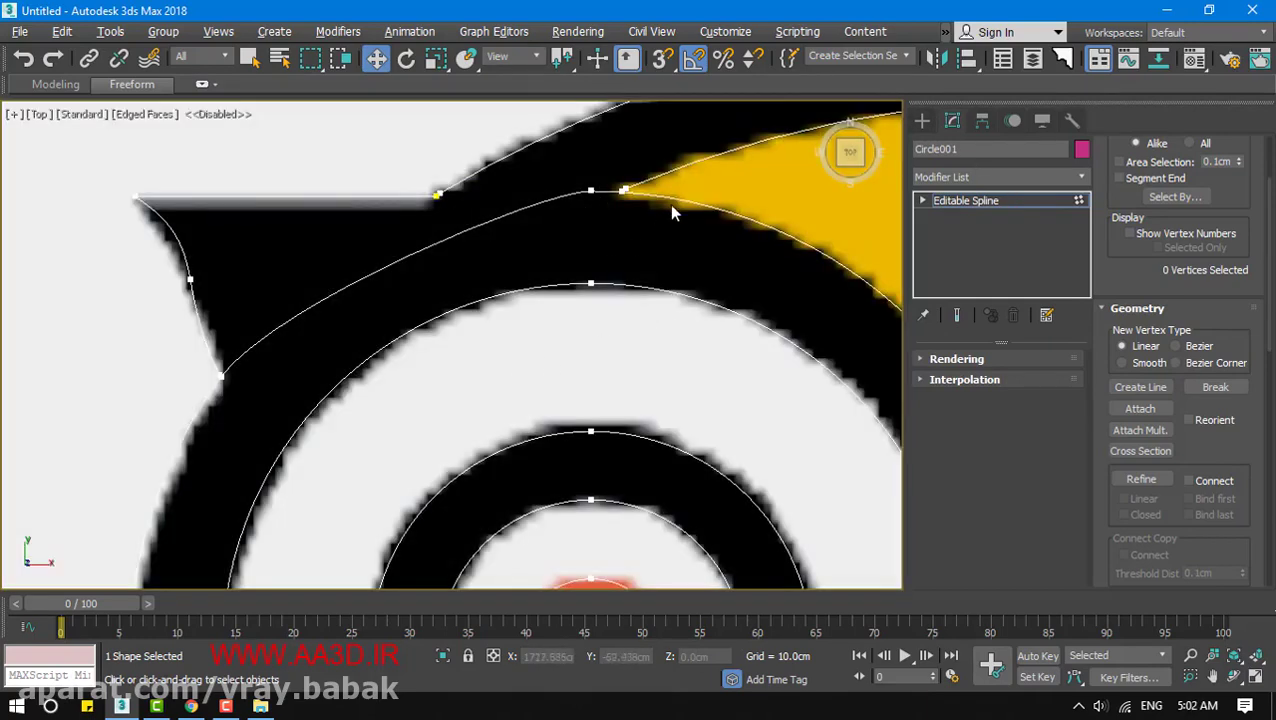
pyautogui.press('F3')
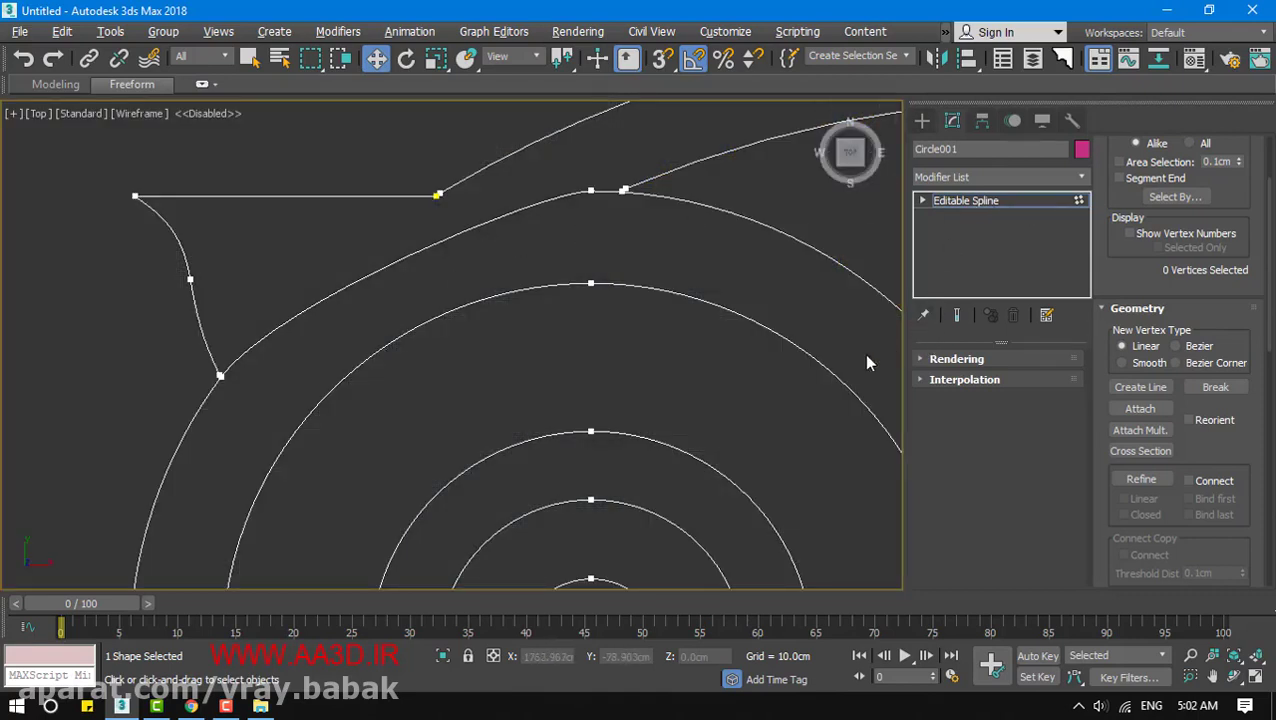
pyautogui.press('2')
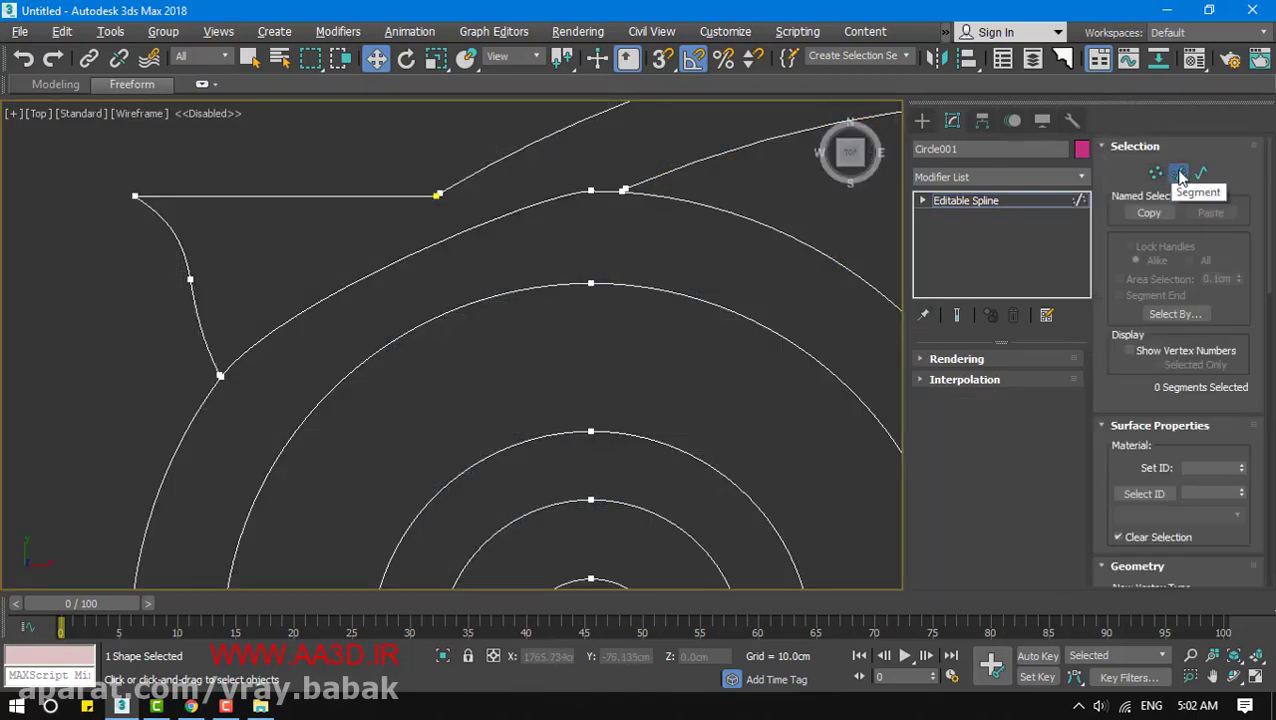
pyautogui.click(432, 243)
pyautogui.press('Delete')
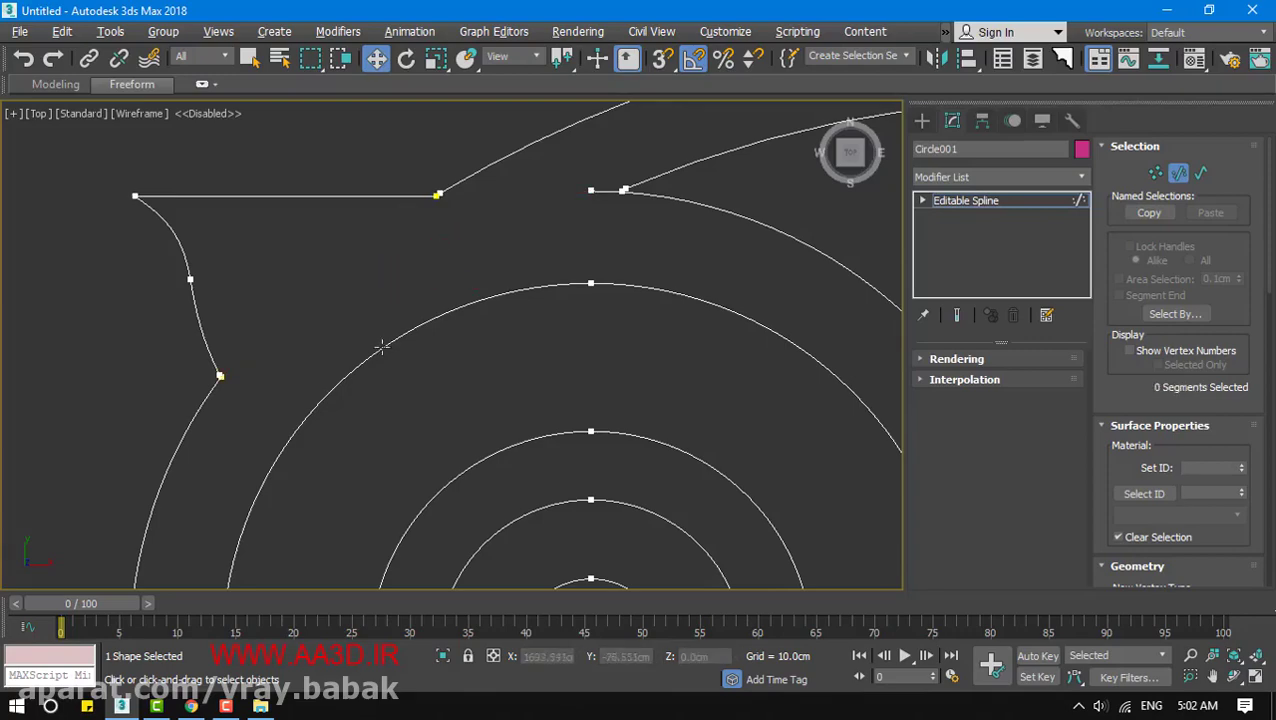
pyautogui.moveTo(556, 206); pyautogui.dragTo(460, 243, button='middle')
pyautogui.click(506, 228)
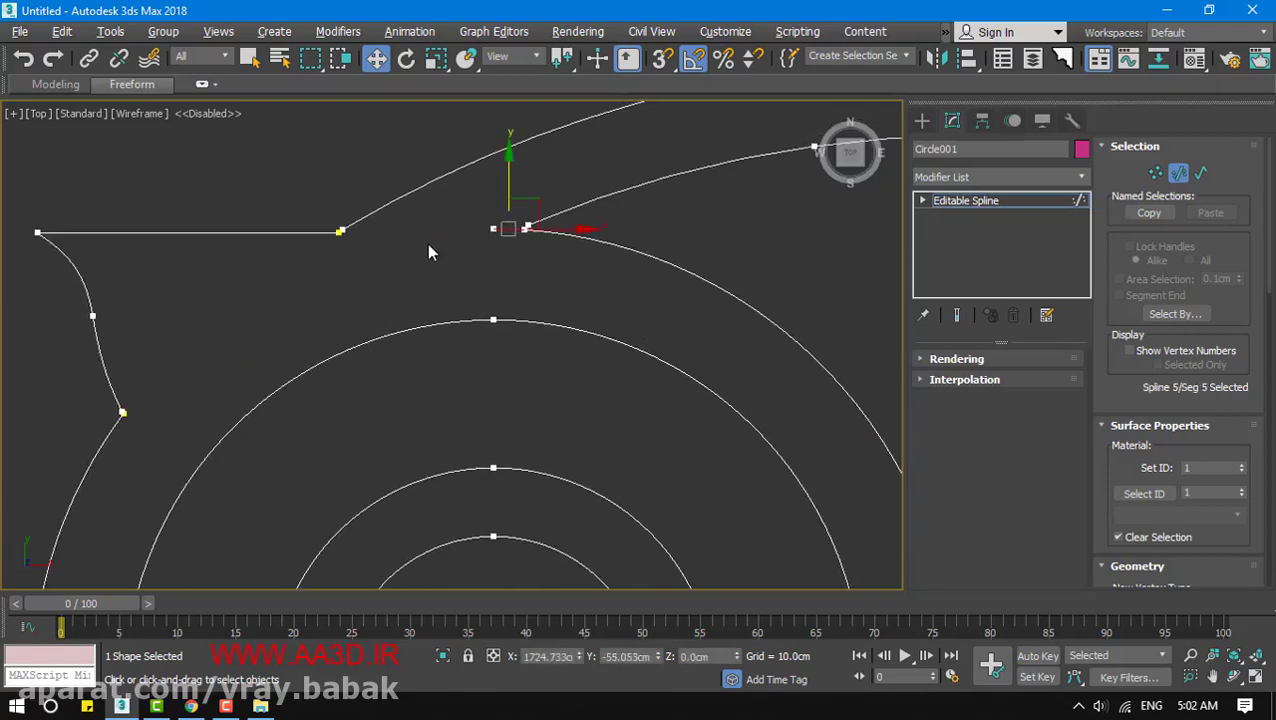
pyautogui.press('Delete')
pyautogui.scroll(-2, 478, 236)
pyautogui.scroll(-1, 478, 240)
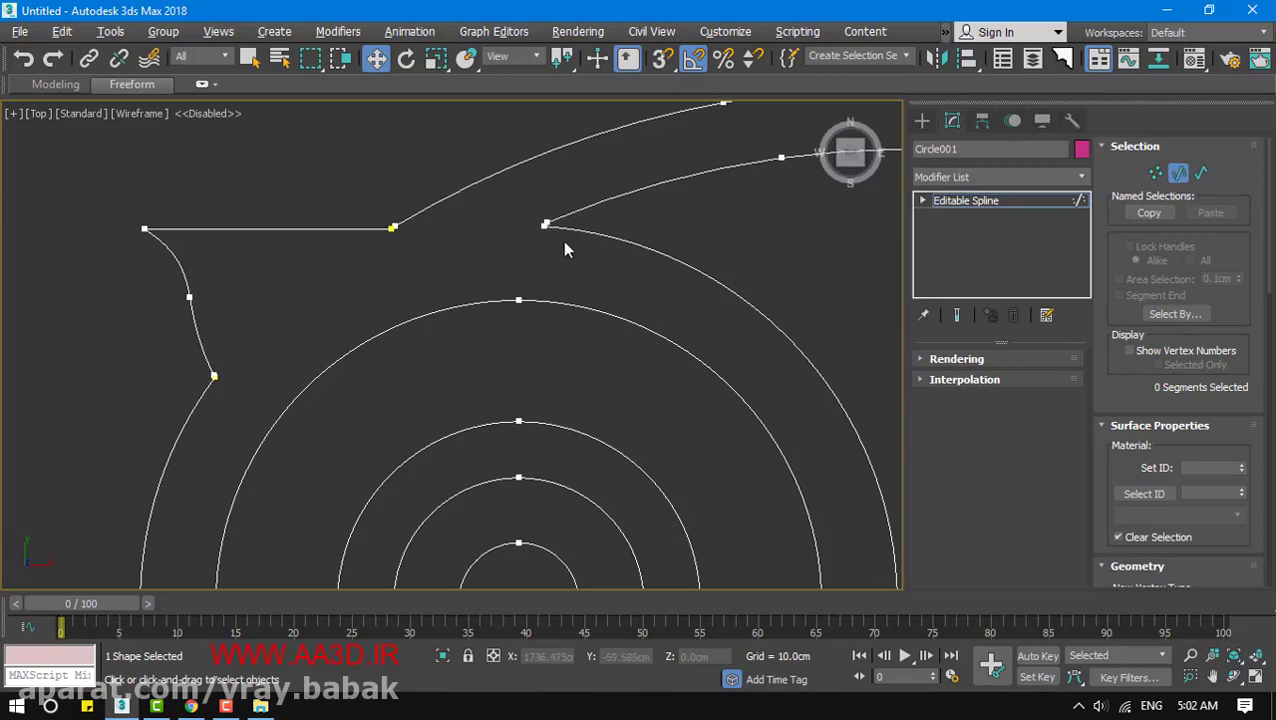
# Select the paired endpoints at both forehead arc ends and the ear's lower end, and weld them with a 1 cm threshold
pyautogui.click(1156, 173)
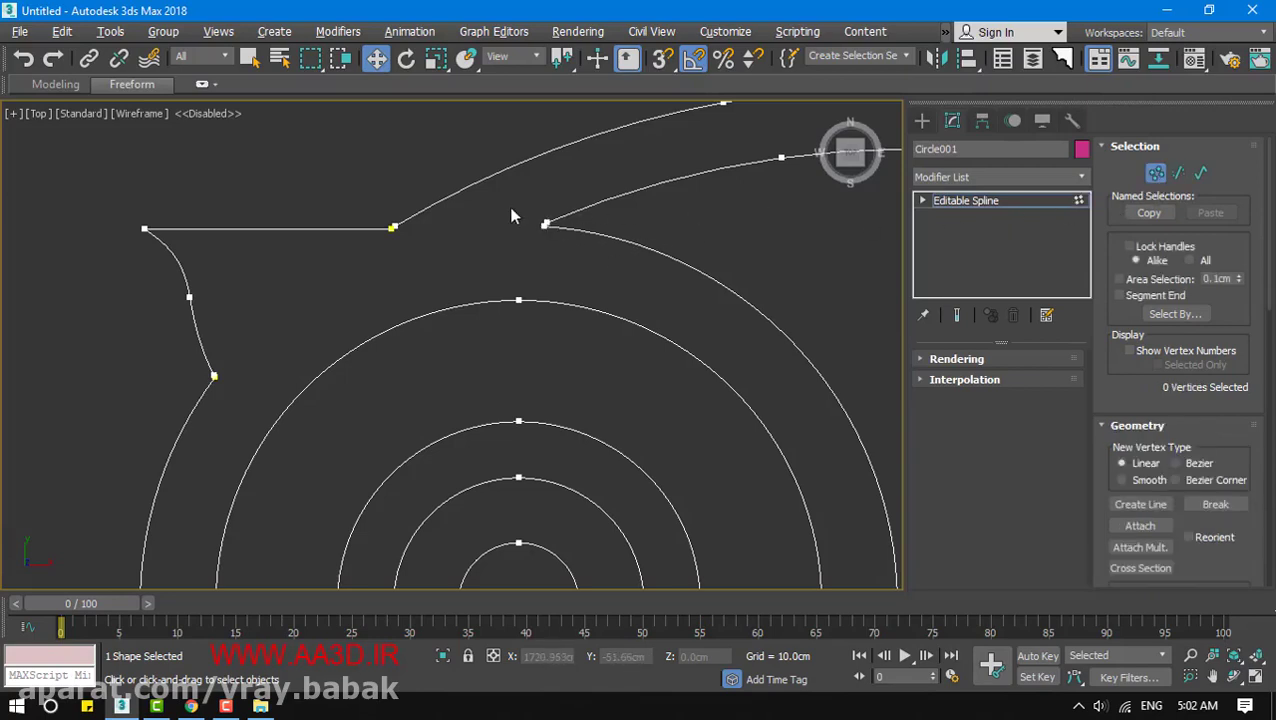
pyautogui.moveTo(368, 206); pyautogui.dragTo(425, 270)
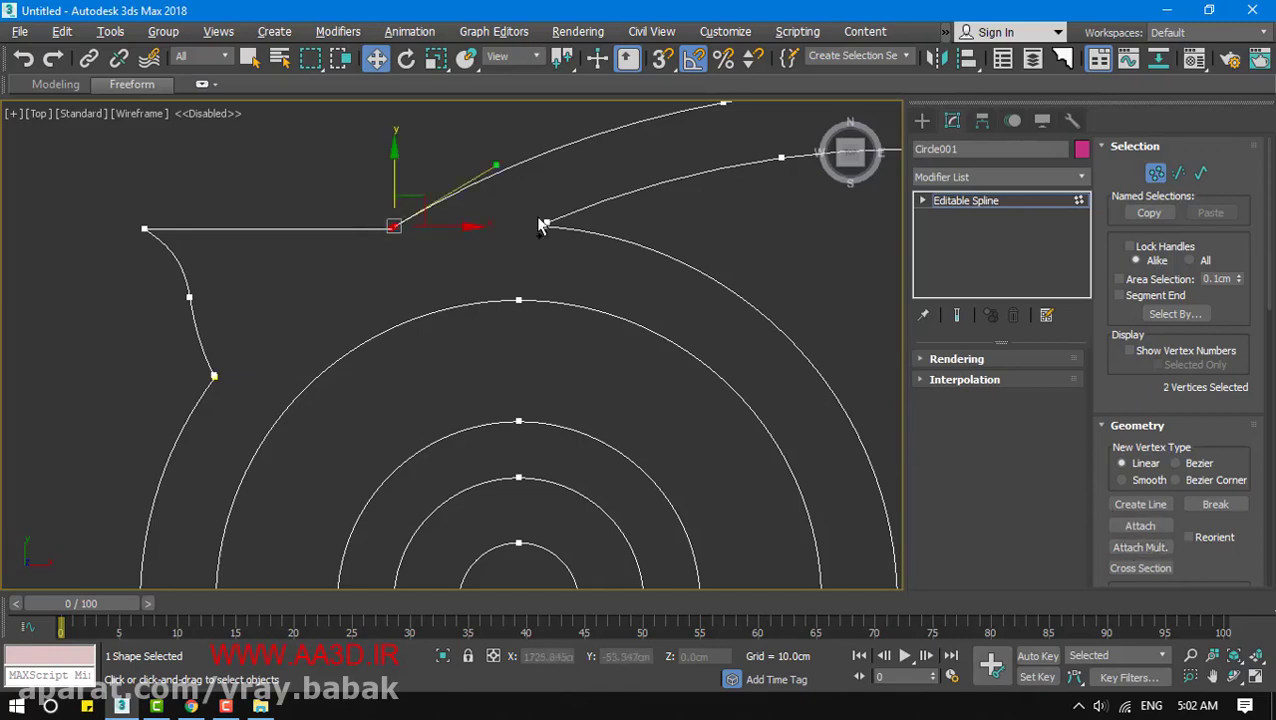
pyautogui.keyDown('ctrl'); pyautogui.moveTo(532, 212); pyautogui.dragTo(564, 242); pyautogui.keyUp('ctrl')
pyautogui.keyDown('ctrl'); pyautogui.moveTo(192, 356); pyautogui.dragTo(245, 400); pyautogui.keyUp('ctrl')
pyautogui.scroll(-5, 1140, 592)
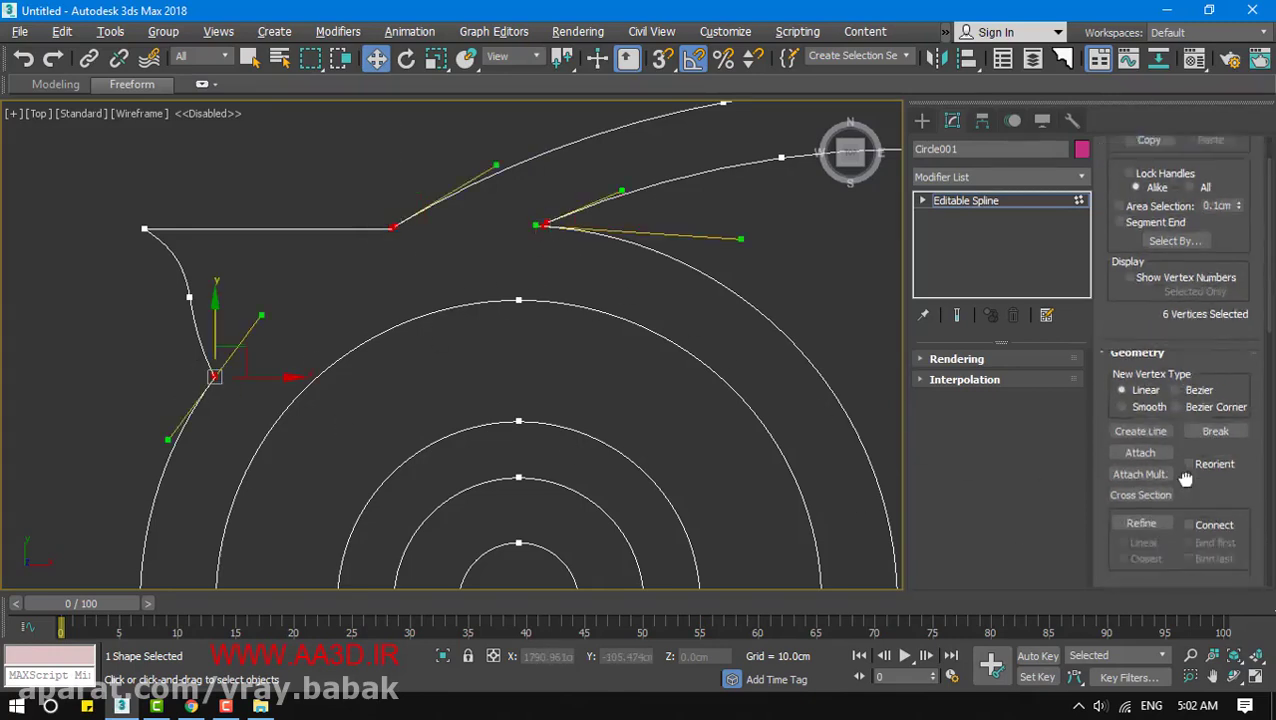
pyautogui.click(1141, 436)
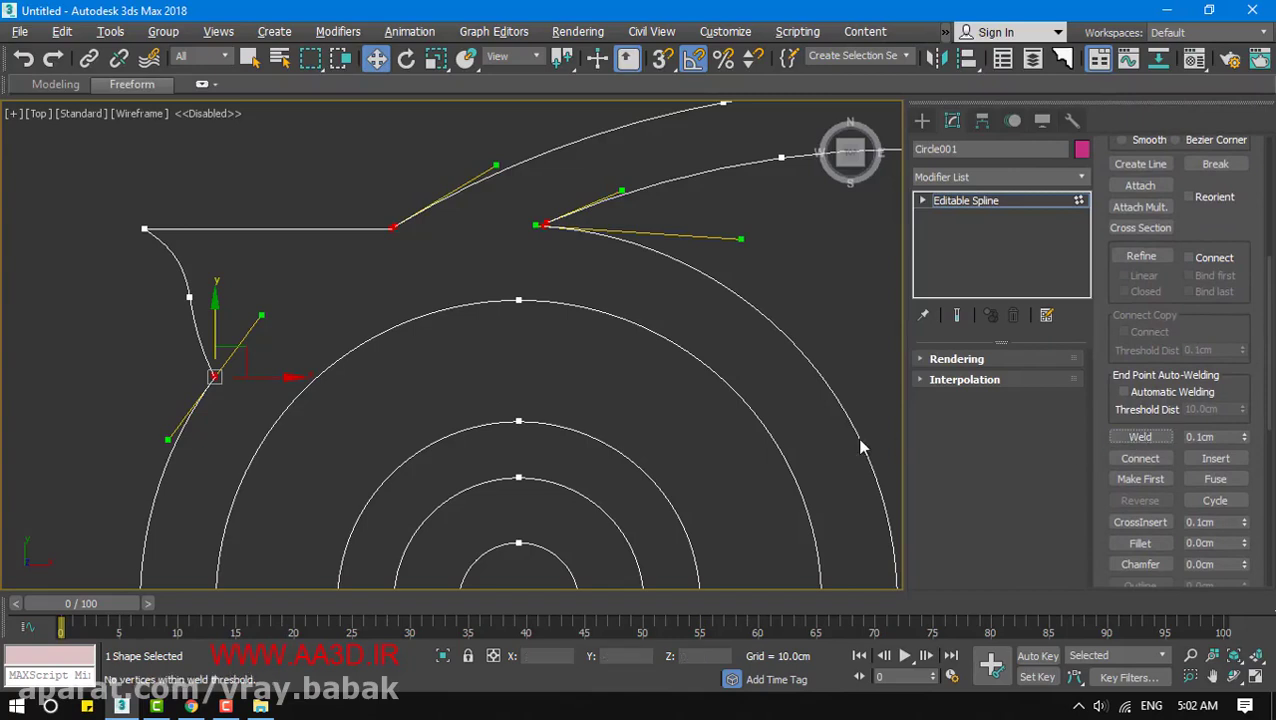
pyautogui.doubleClick(1200, 437)
pyautogui.write('1')
pyautogui.press('Return')
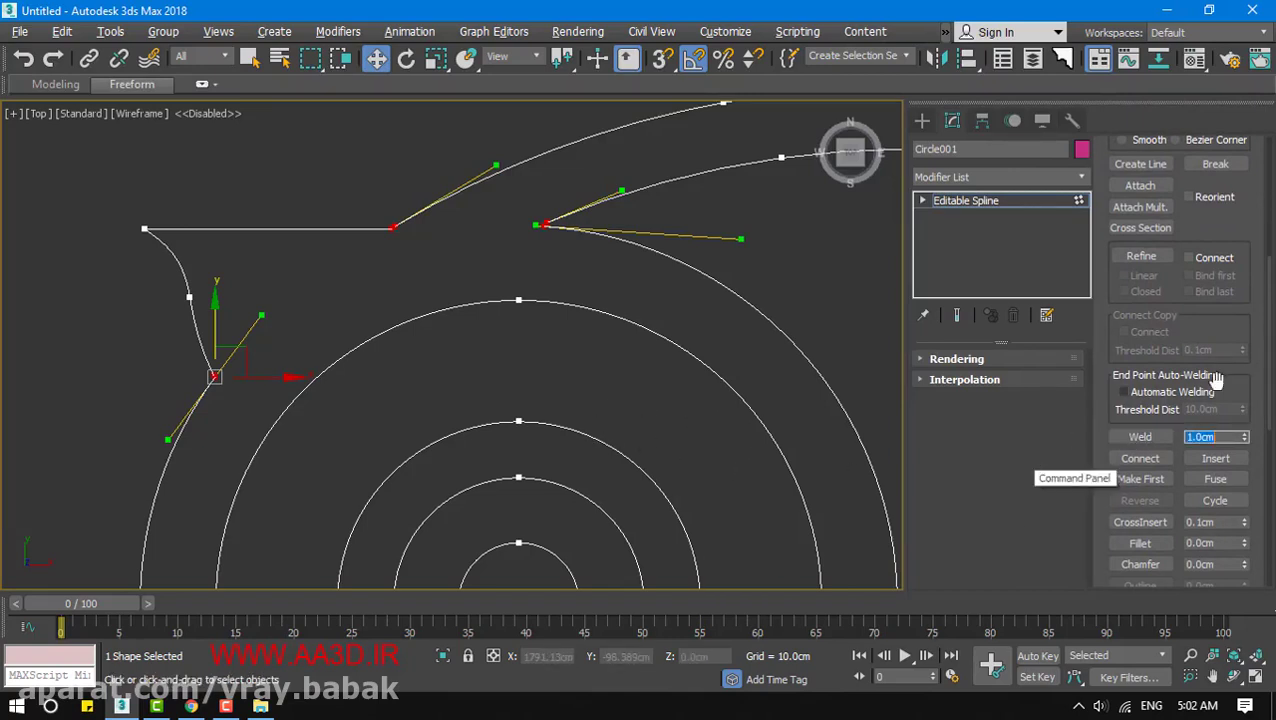
pyautogui.click(1139, 437)
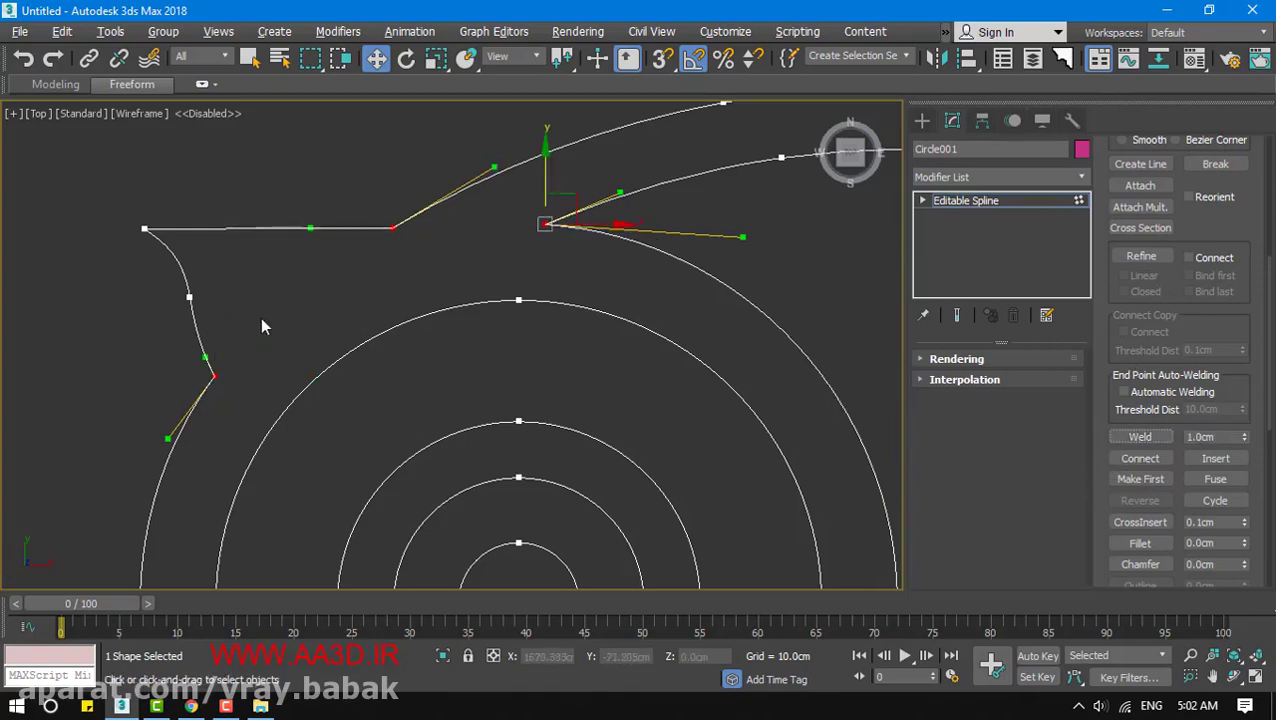
# Try welding the selected endpoints with an oversized threshold of 232 cm, and undo the weld
pyautogui.click(214, 376)
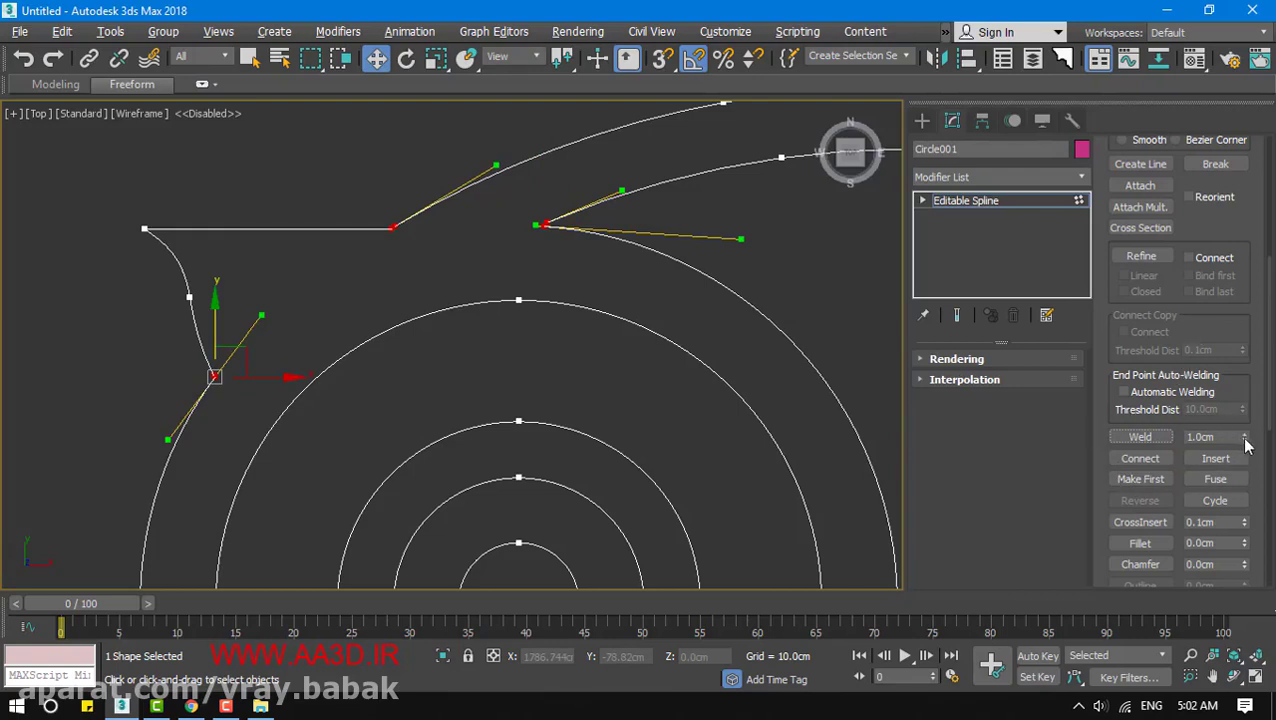
pyautogui.moveTo(1245, 437); pyautogui.dragTo(1227, 227)
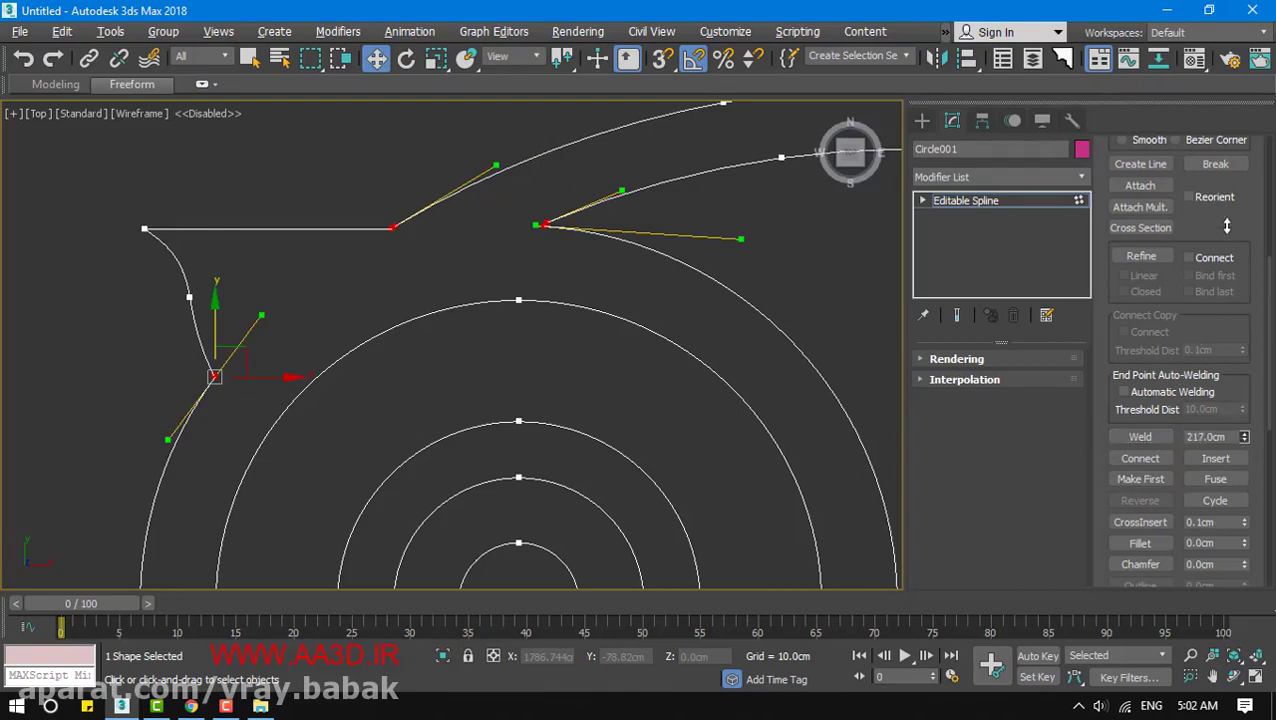
pyautogui.click(1141, 437)
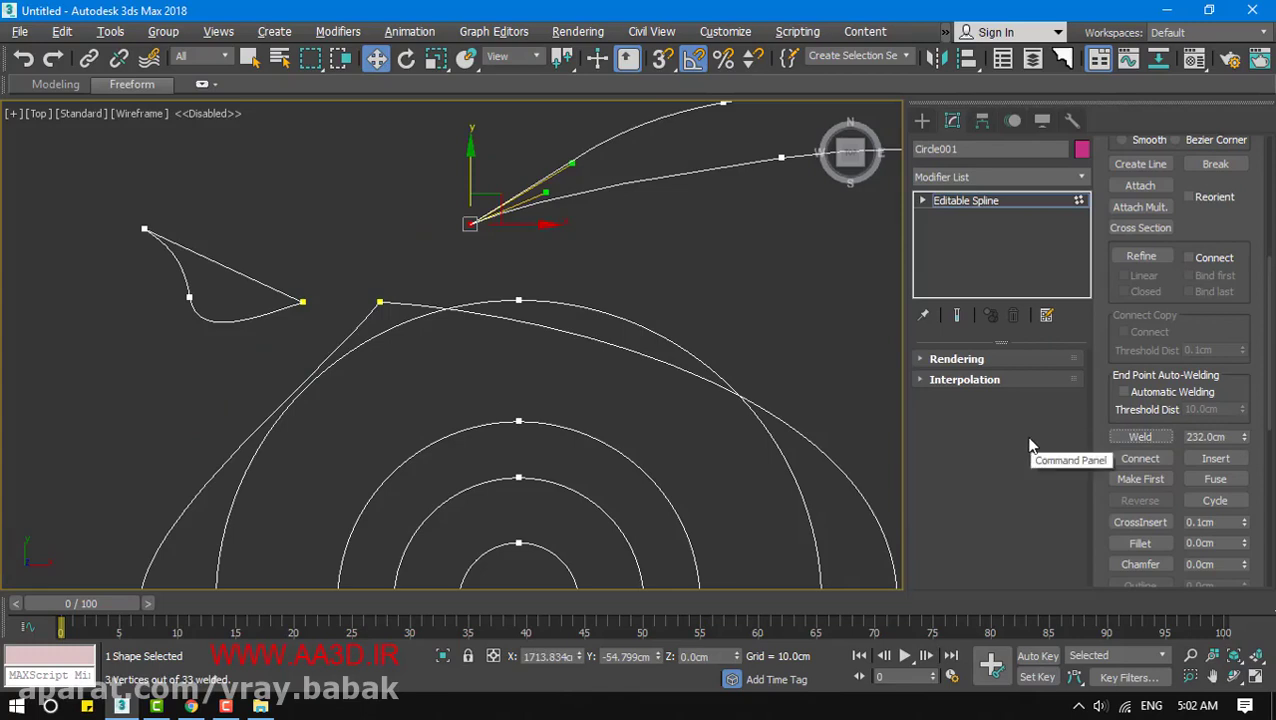
pyautogui.hotkey('ctrl', 'z')
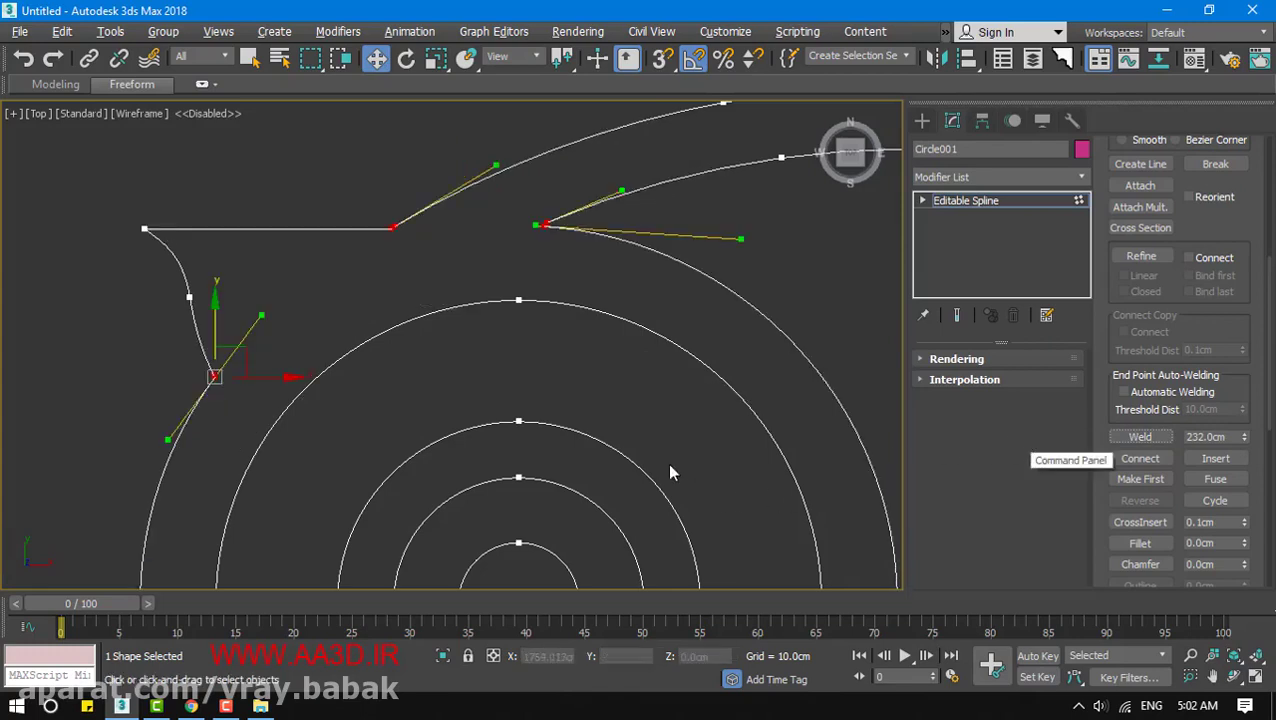
# Set the weld threshold back to 1 cm and weld the selected endpoints at the three junctions again
pyautogui.click(1224, 437)
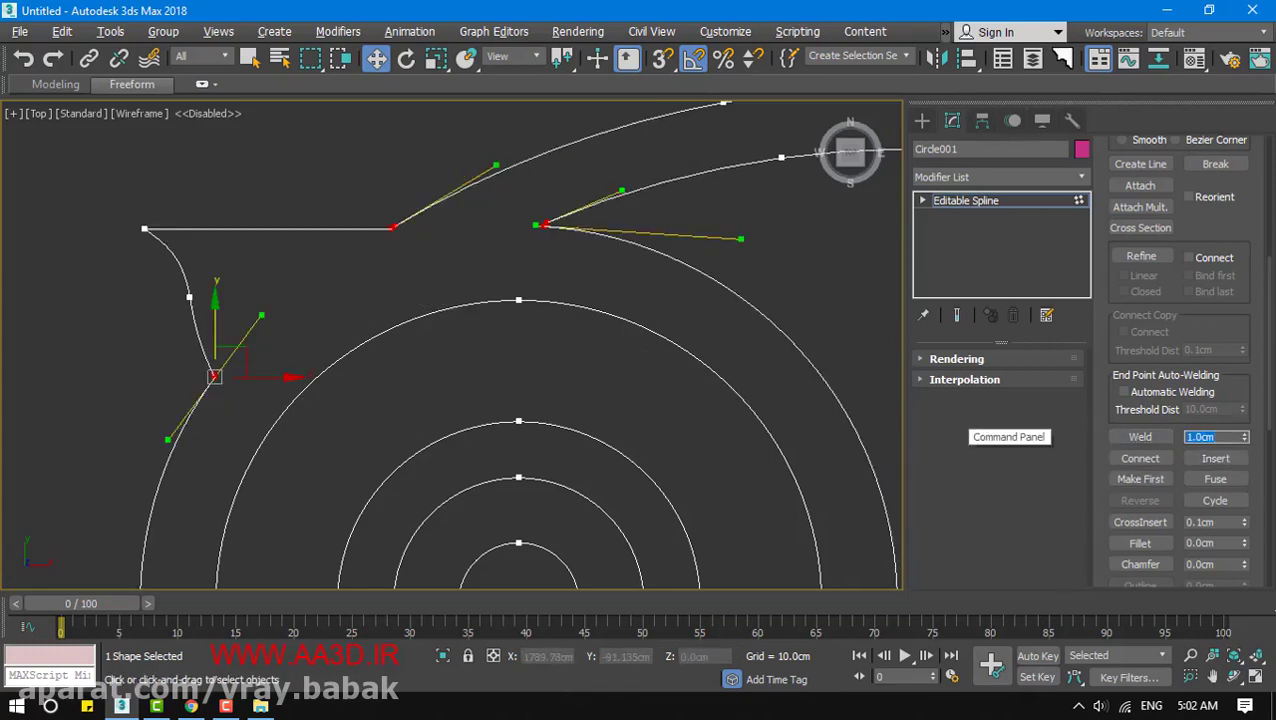
pyautogui.click(1140, 437)
pyautogui.moveTo(450, 352); pyautogui.dragTo(557, 383, button='middle')
pyautogui.click(498, 259)
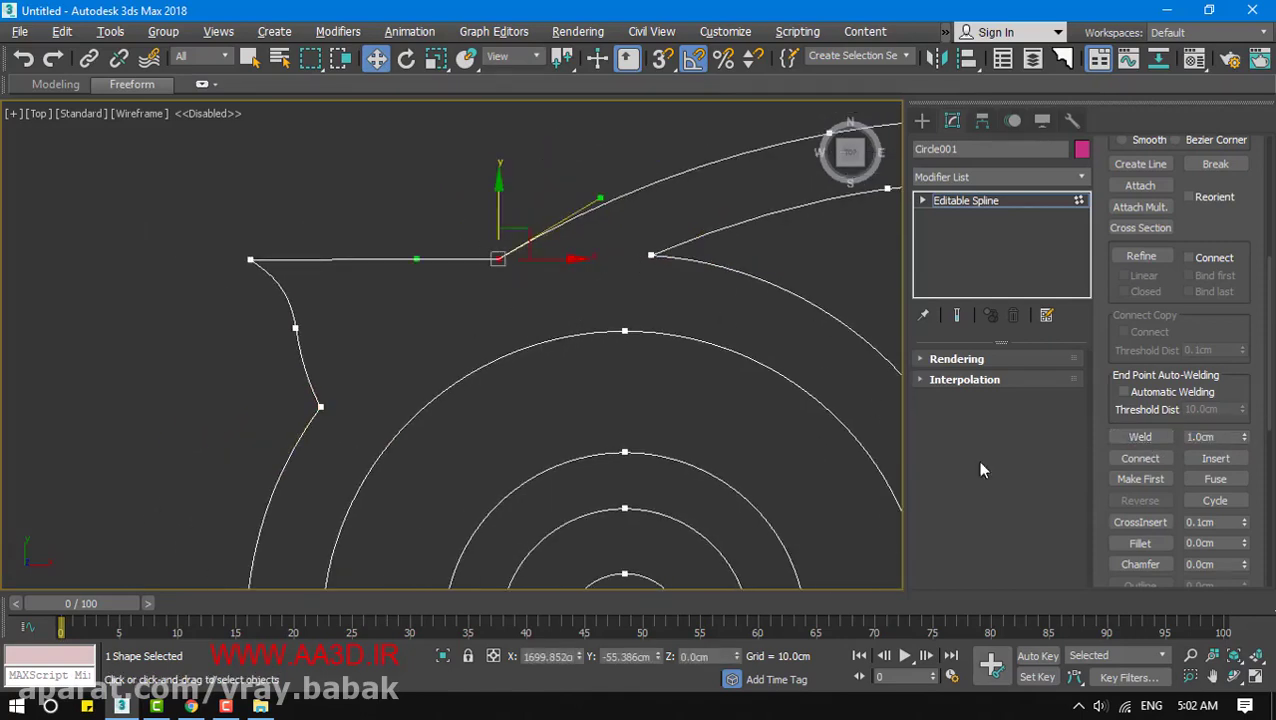
# Check each junction at the ear's lower end, the outer arc's end and the inner arc's end for a single welded vertex
pyautogui.scroll(6, 1181, 235)
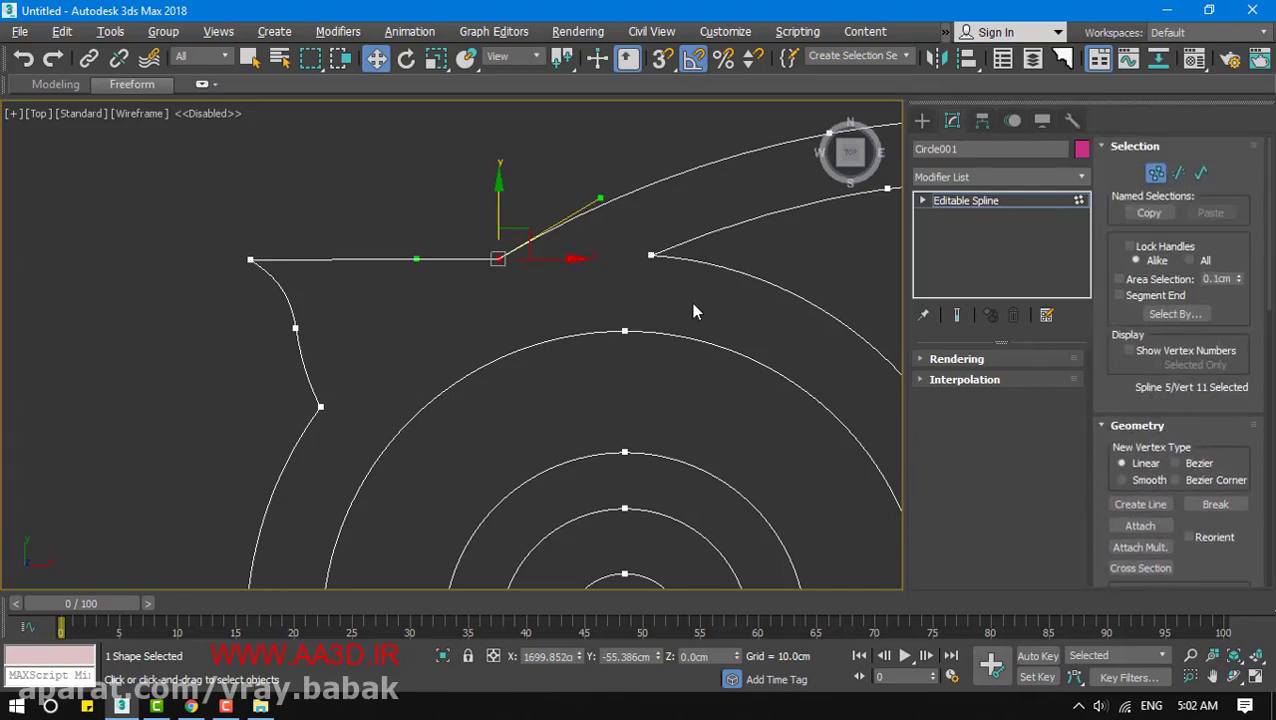
pyautogui.click(320, 407)
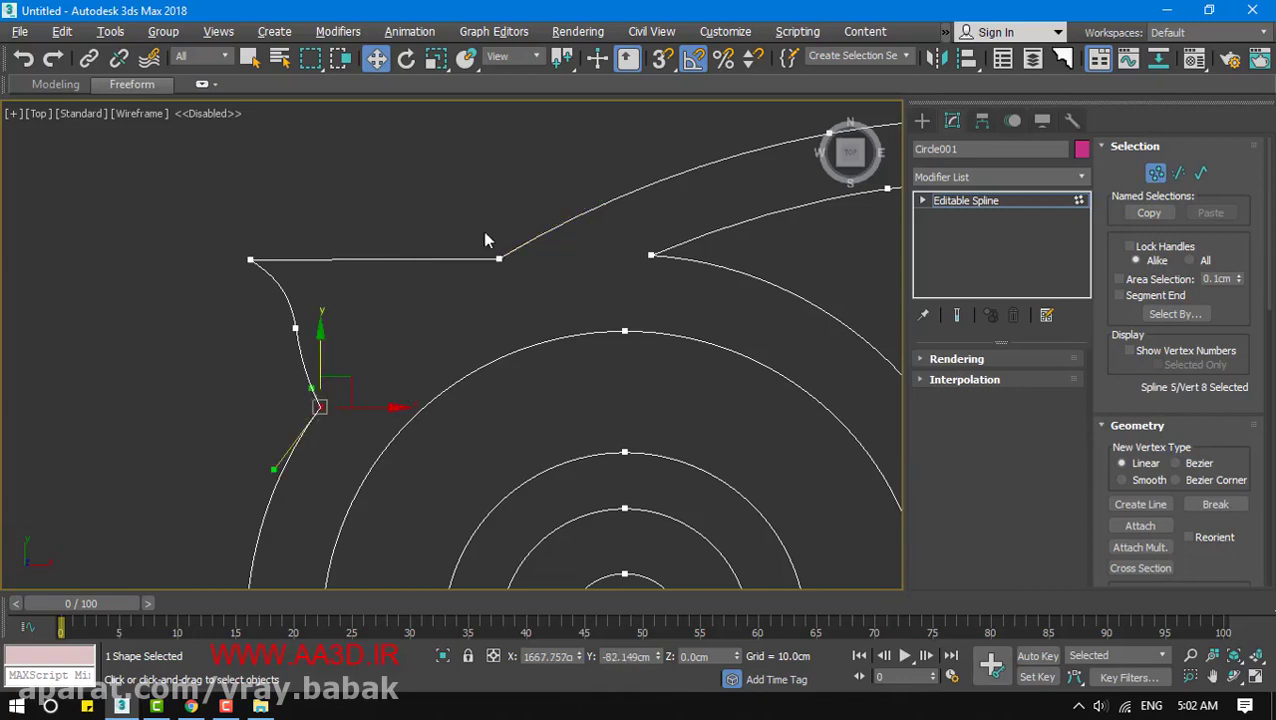
pyautogui.hotkey('ctrl', 'z')
pyautogui.hotkey('ctrl', 'z')
pyautogui.click(320, 407)
pyautogui.click(498, 259)
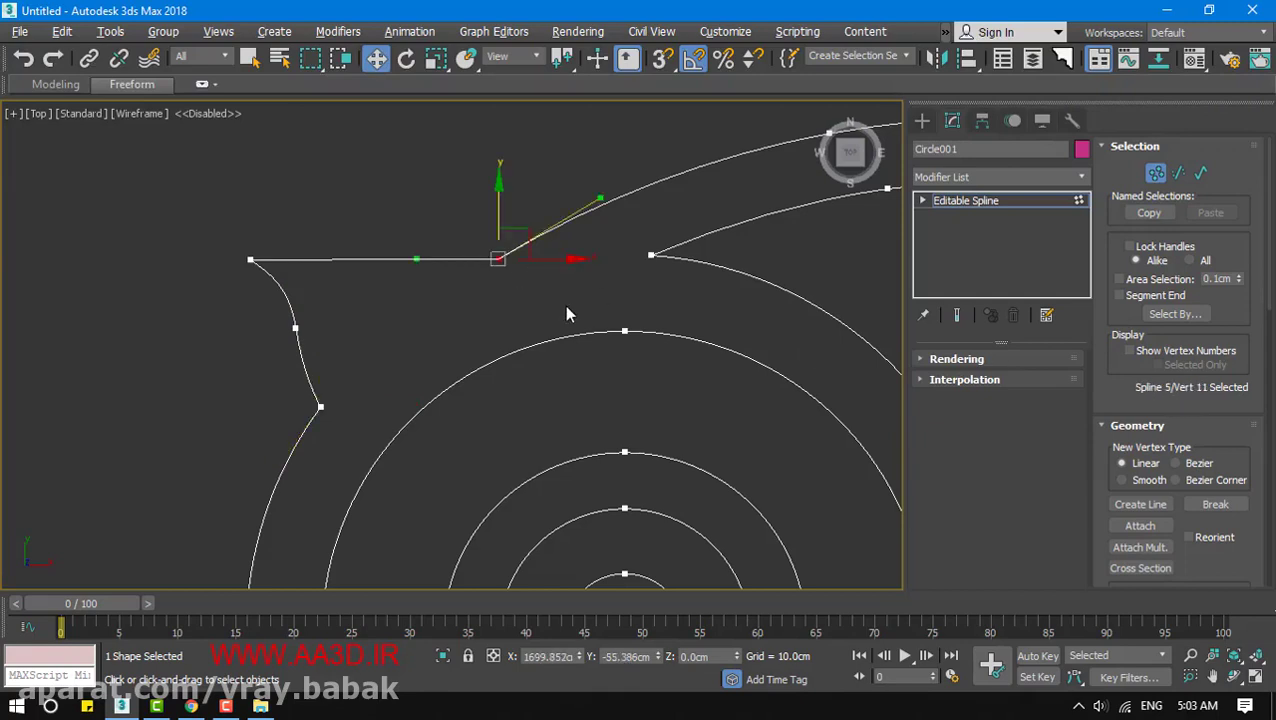
pyautogui.click(651, 255)
# Convert the middle vertex on the ear's side curve to Corner and move it slightly to follow the logo's edge
pyautogui.click(317, 350)
pyautogui.click(295, 330)
pyautogui.moveTo(388, 362); pyautogui.dragTo(545, 381, button='middle')
pyautogui.press('F3')
pyautogui.scroll(2, 446, 380)
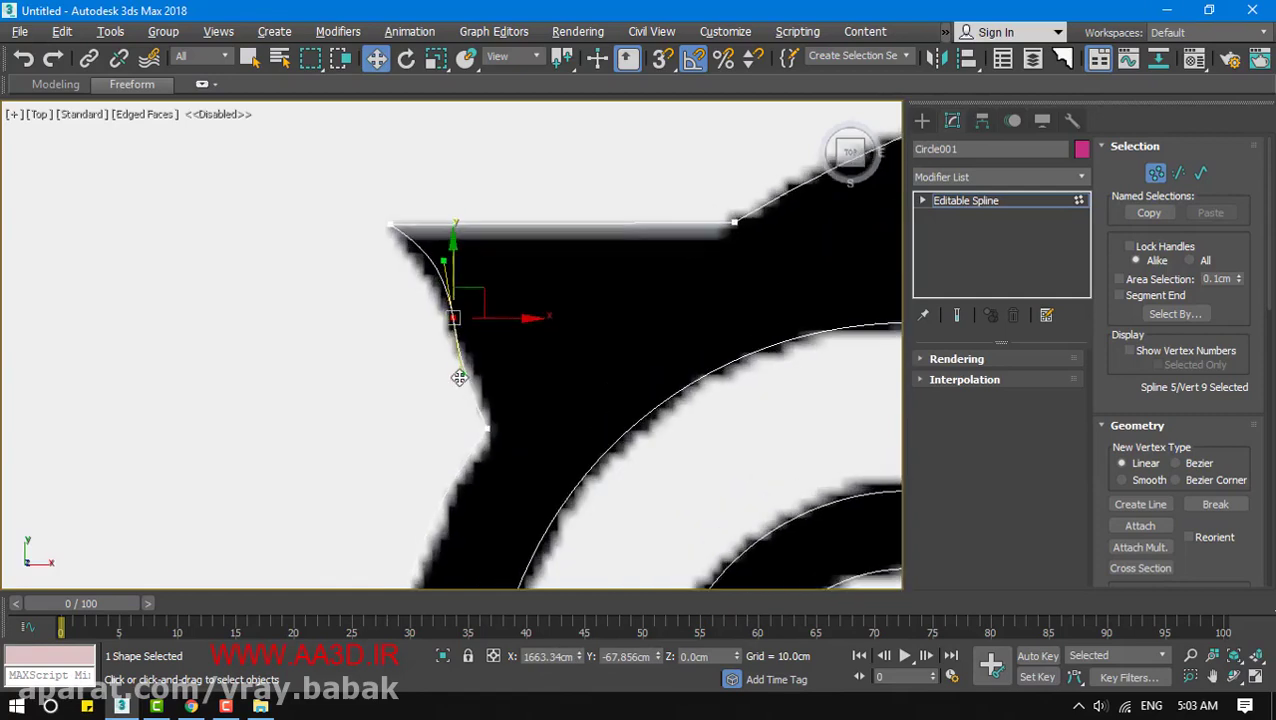
pyautogui.click(390, 226)
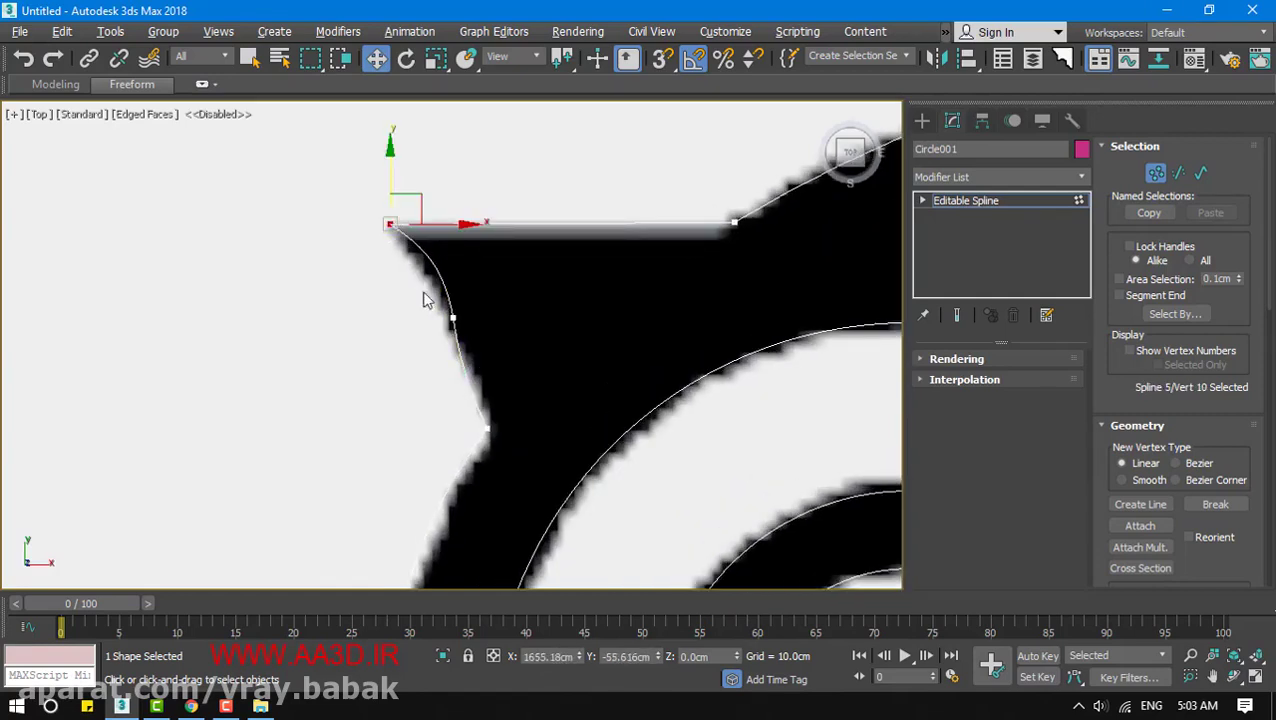
pyautogui.scroll(2, 426, 298)
pyautogui.moveTo(456, 327); pyautogui.dragTo(481, 399, button='middle')
pyautogui.click(481, 399)
pyautogui.rightClick(484, 400)
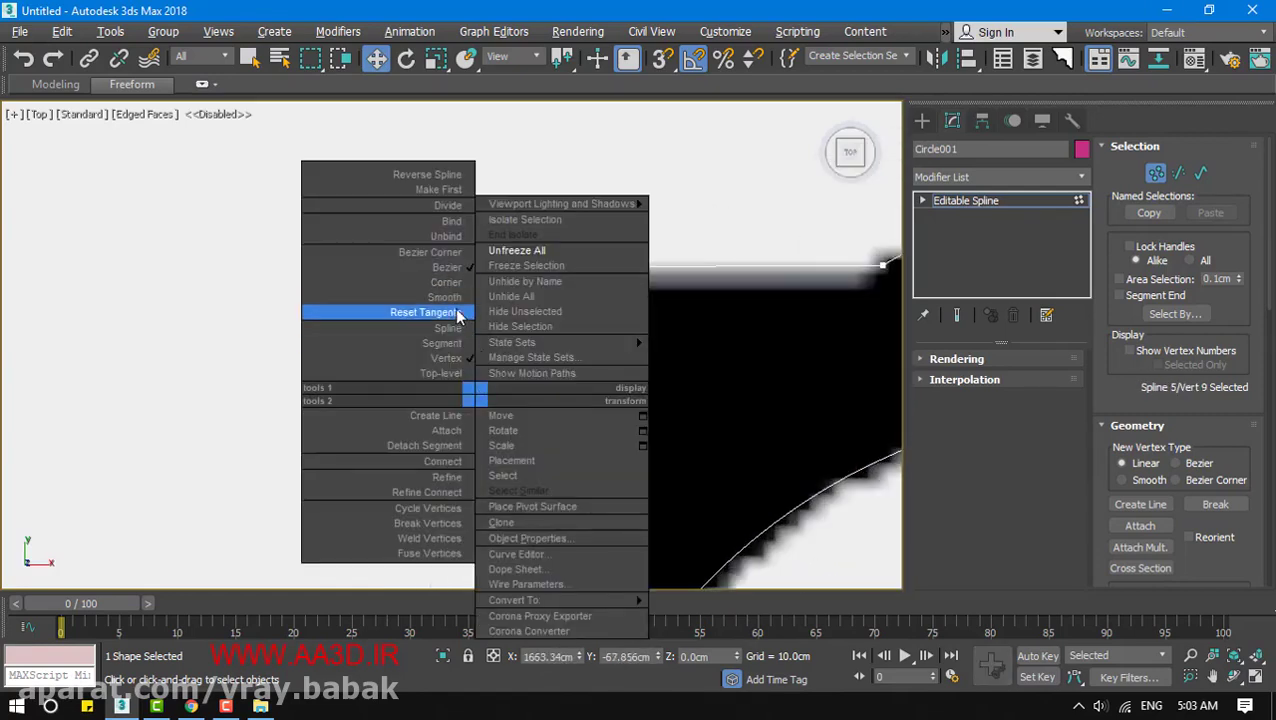
pyautogui.click(448, 285)
pyautogui.moveTo(489, 400)
pyautogui.mouseDown()
pyautogui.moveTo(482, 430)
pyautogui.moveTo(498, 416)
pyautogui.moveTo(490, 399)
pyautogui.moveTo(499, 413)
pyautogui.mouseUp()
# Change the middle vertex on the ear's side curve to the Smooth type
pyautogui.rightClick(482, 430)
pyautogui.click(402, 333)
pyautogui.moveTo(634, 493); pyautogui.dragTo(478, 379, button='middle')
pyautogui.scroll(-2, 478, 378)
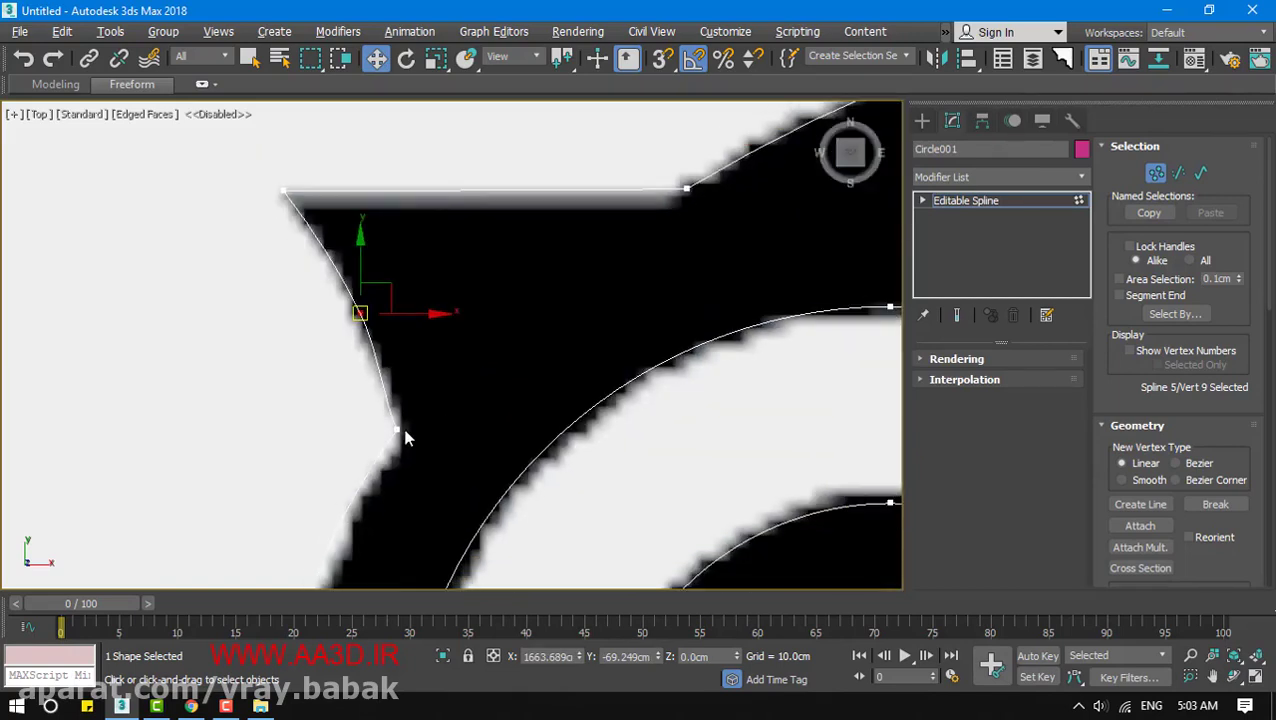
# Adjust the Bezier handle of the vertex at the ear's lower end so the side curve follows the logo's edge
pyautogui.click(398, 430)
pyautogui.moveTo(386, 397); pyautogui.dragTo(384, 371)
pyautogui.moveTo(757, 350); pyautogui.dragTo(541, 356, button='middle')
pyautogui.scroll(-5, 541, 356)
pyautogui.moveTo(480, 442); pyautogui.dragTo(322, 430, button='middle')
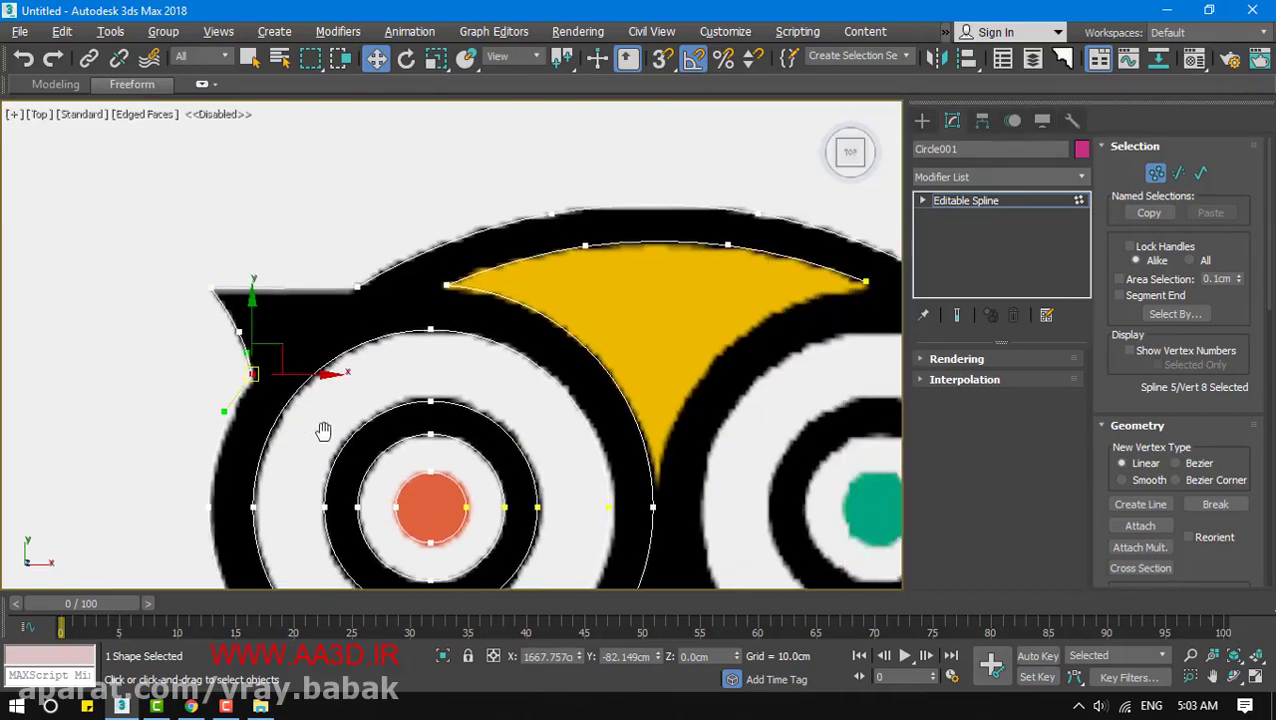
pyautogui.moveTo(666, 416); pyautogui.dragTo(532, 396, button='middle')
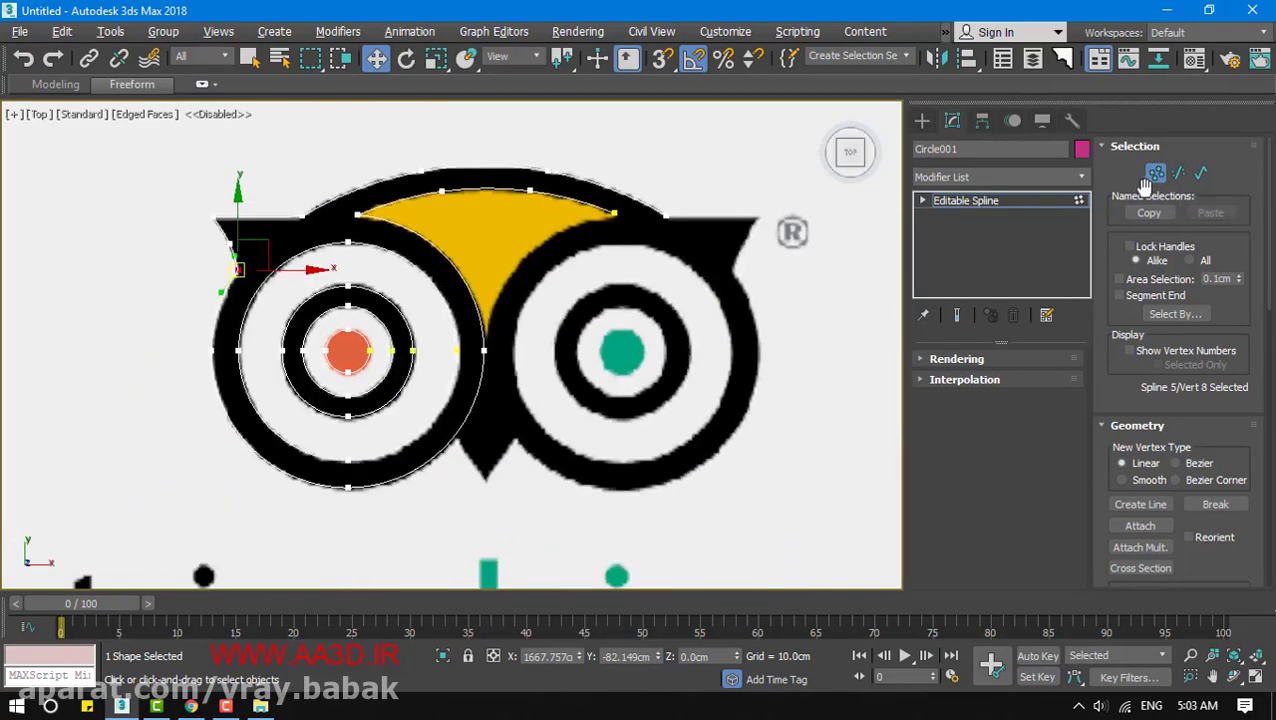
# Copy the four concentric circle splines of the orange-pupil eye onto the green-pupil eye
pyautogui.click(1201, 173)
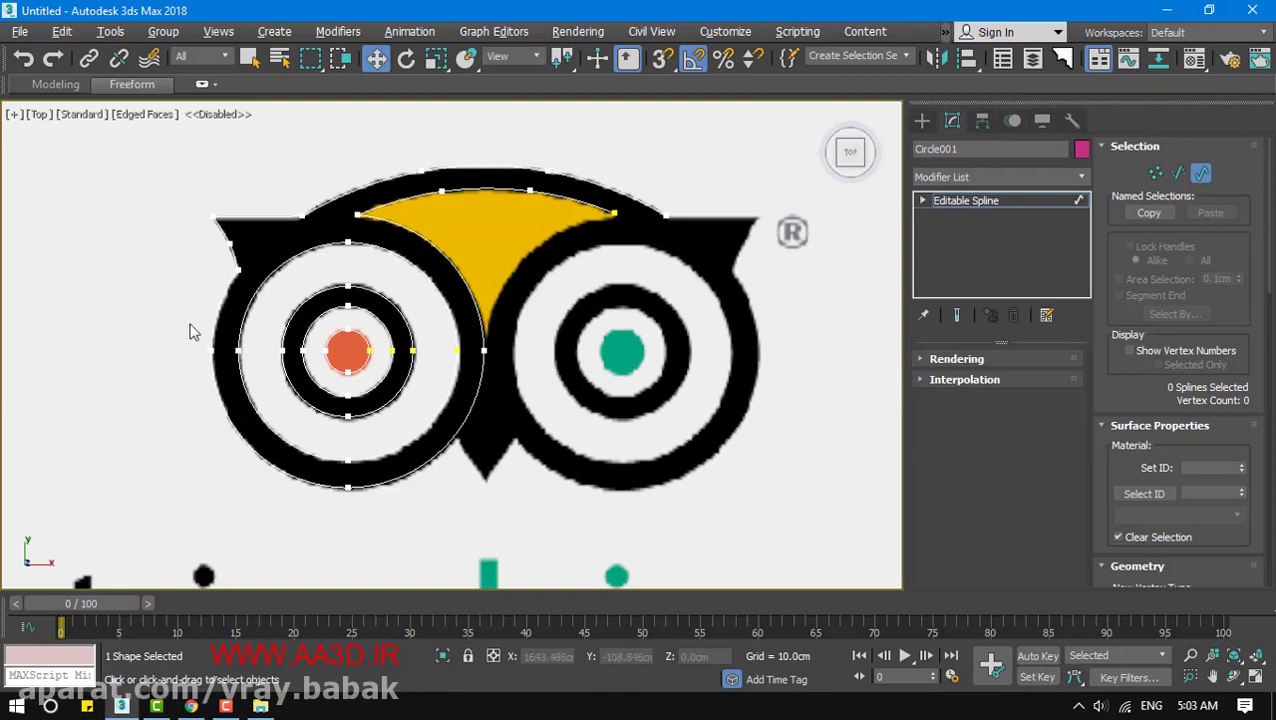
pyautogui.moveTo(302, 243); pyautogui.dragTo(393, 481)
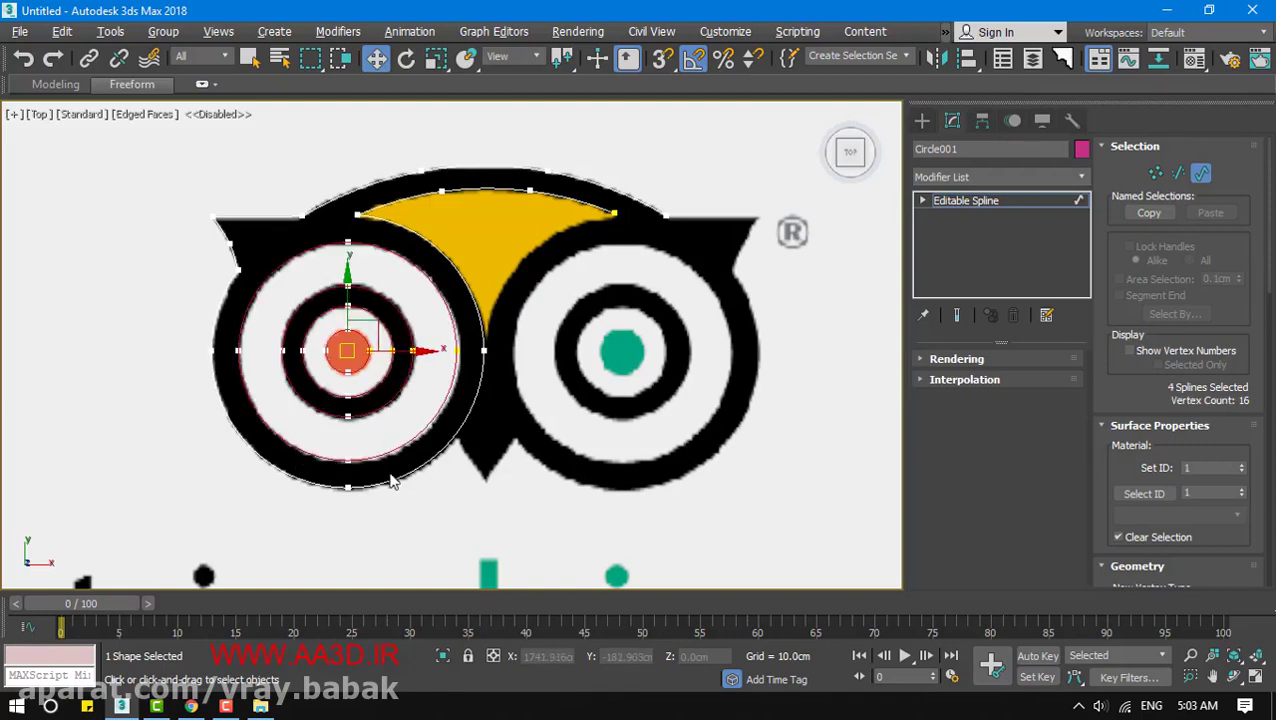
pyautogui.keyDown('shift'); pyautogui.moveTo(412, 350); pyautogui.dragTo(676, 356); pyautogui.keyUp('shift')
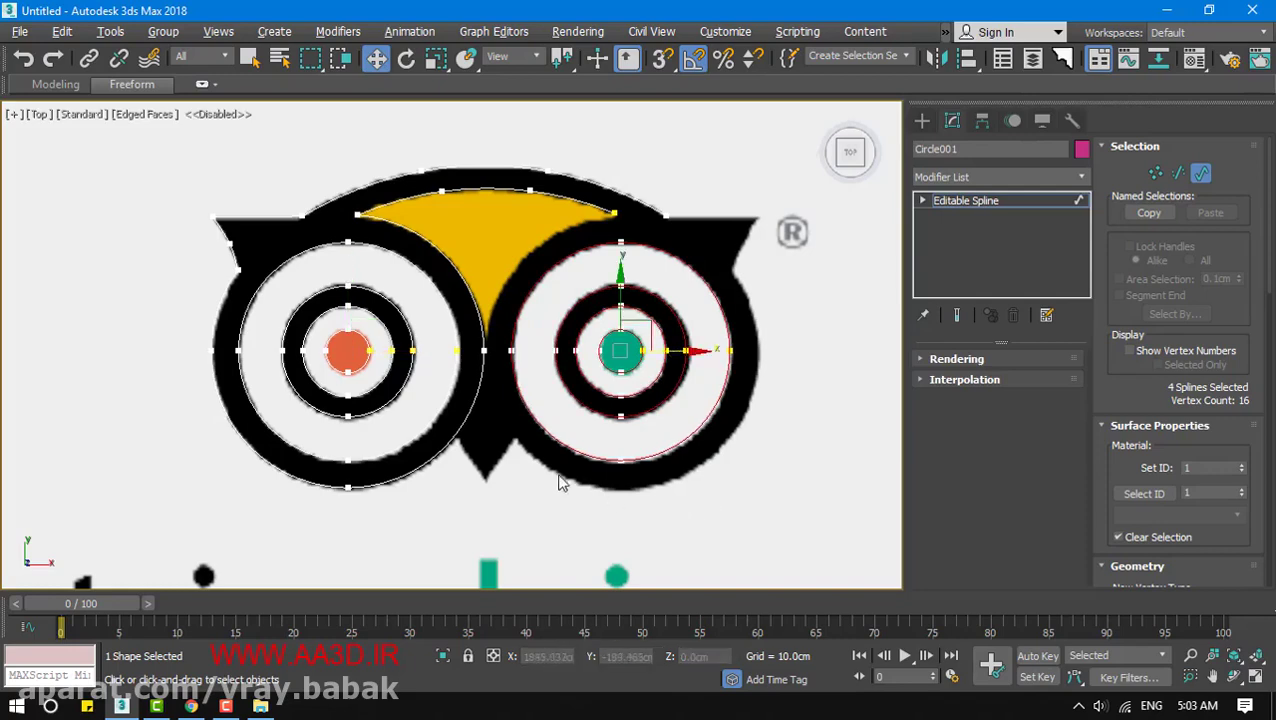
# Try to copy the whole outer outline spline across to the green-pupil eye
pyautogui.click(484, 340)
pyautogui.keyDown('shift'); pyautogui.moveTo(485, 337); pyautogui.dragTo(762, 340); pyautogui.keyUp('shift')
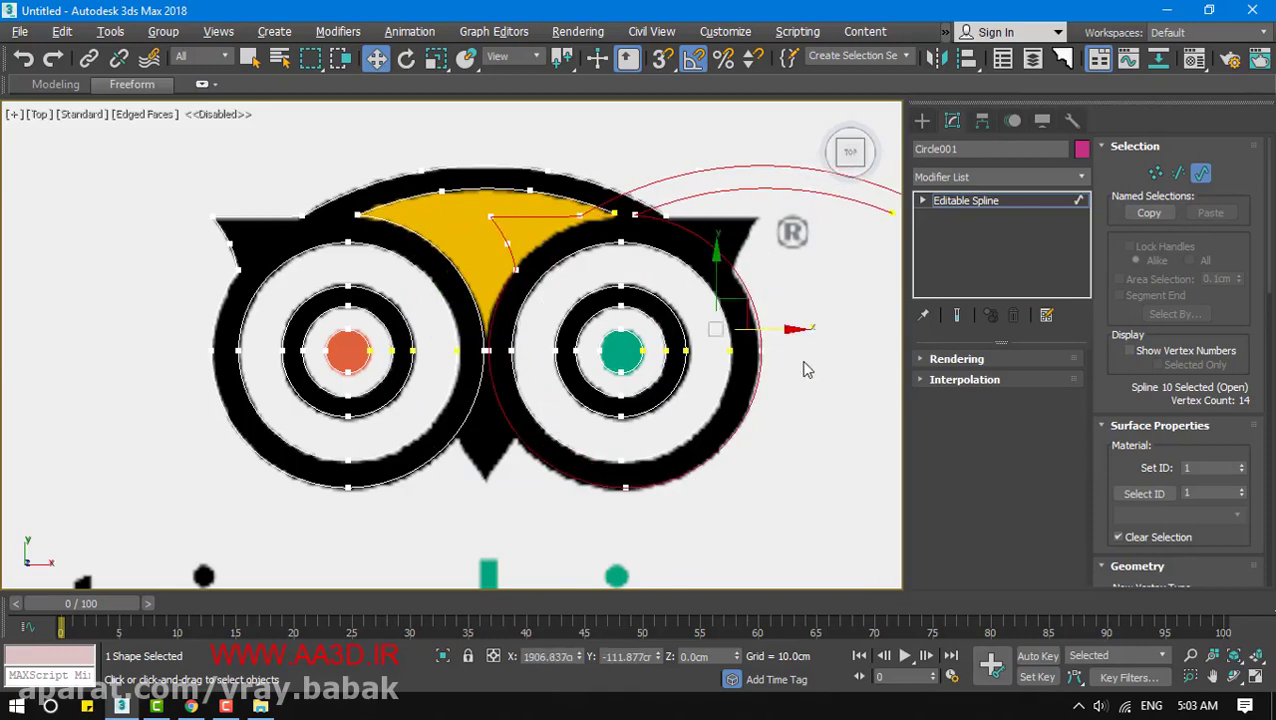
pyautogui.hotkey('ctrl', 'z')
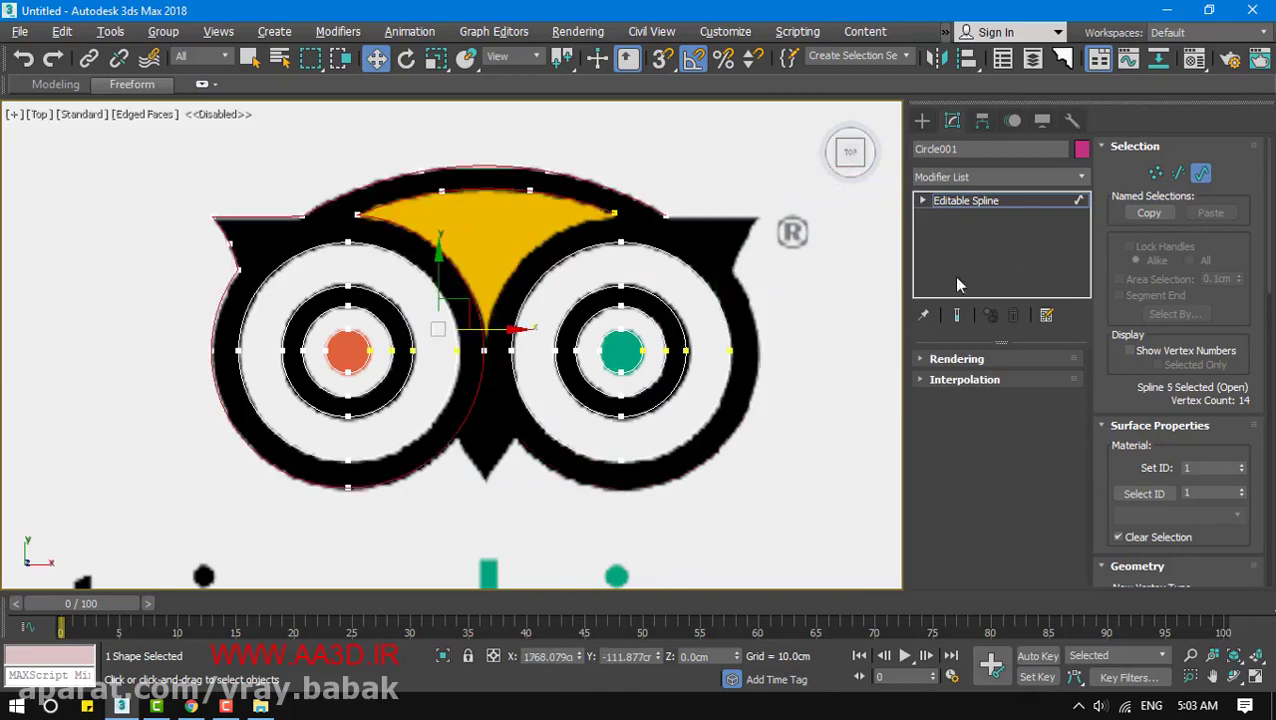
pyautogui.click(487, 460)
# Copy the seven segments forming the traced ear and outer eye circle onto the green-pupil eye
pyautogui.scroll(1, 463, 405)
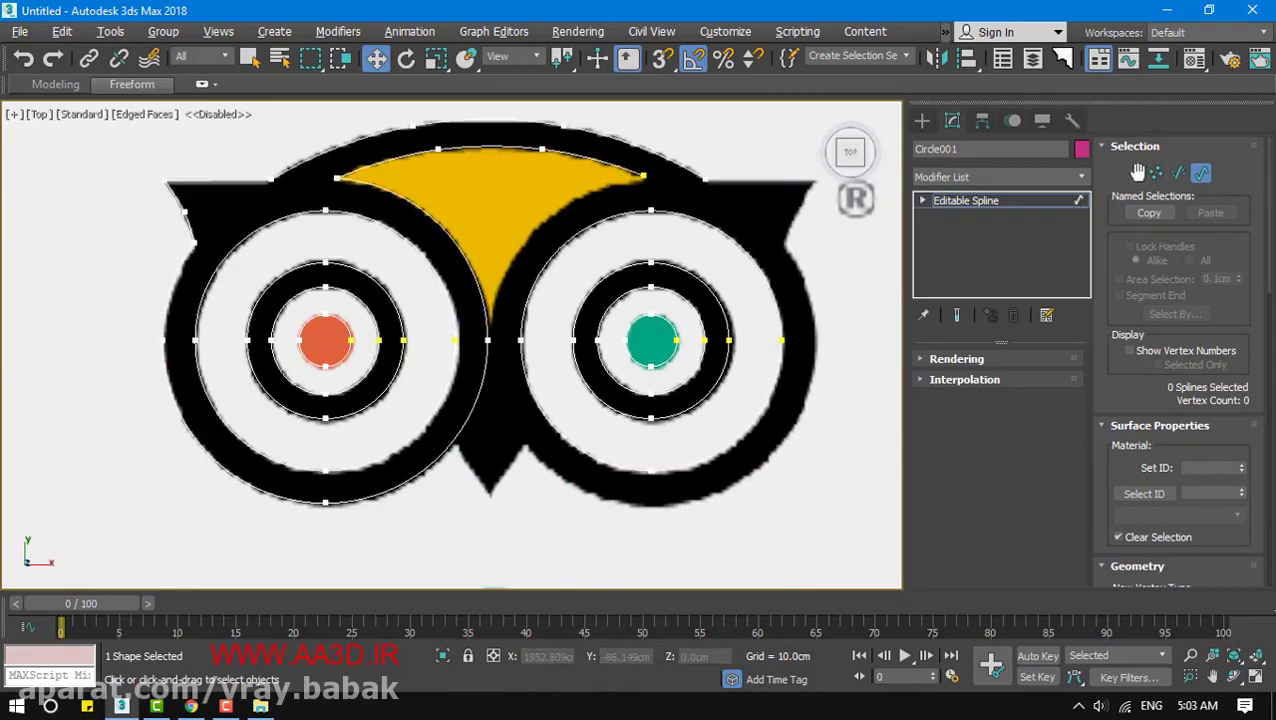
pyautogui.click(1179, 173)
pyautogui.click(359, 181)
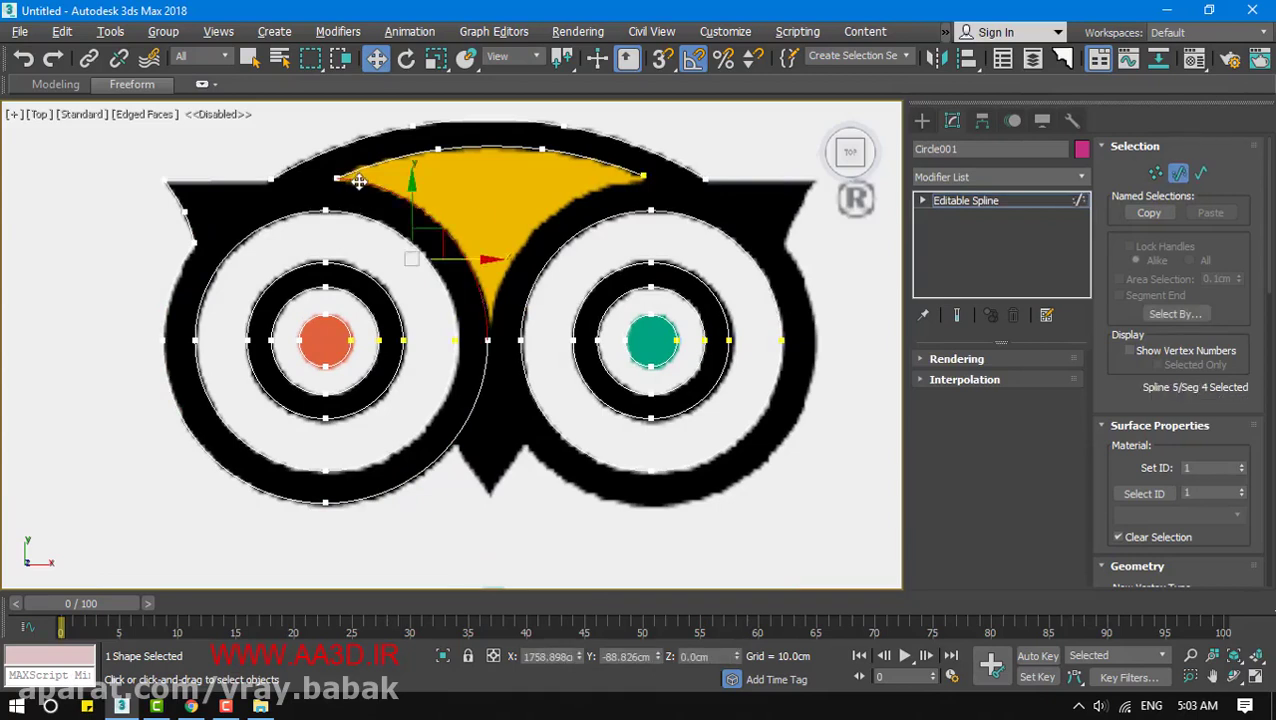
pyautogui.click(164, 226)
pyautogui.moveTo(234, 228); pyautogui.dragTo(232, 224)
pyautogui.moveTo(171, 260); pyautogui.dragTo(262, 492)
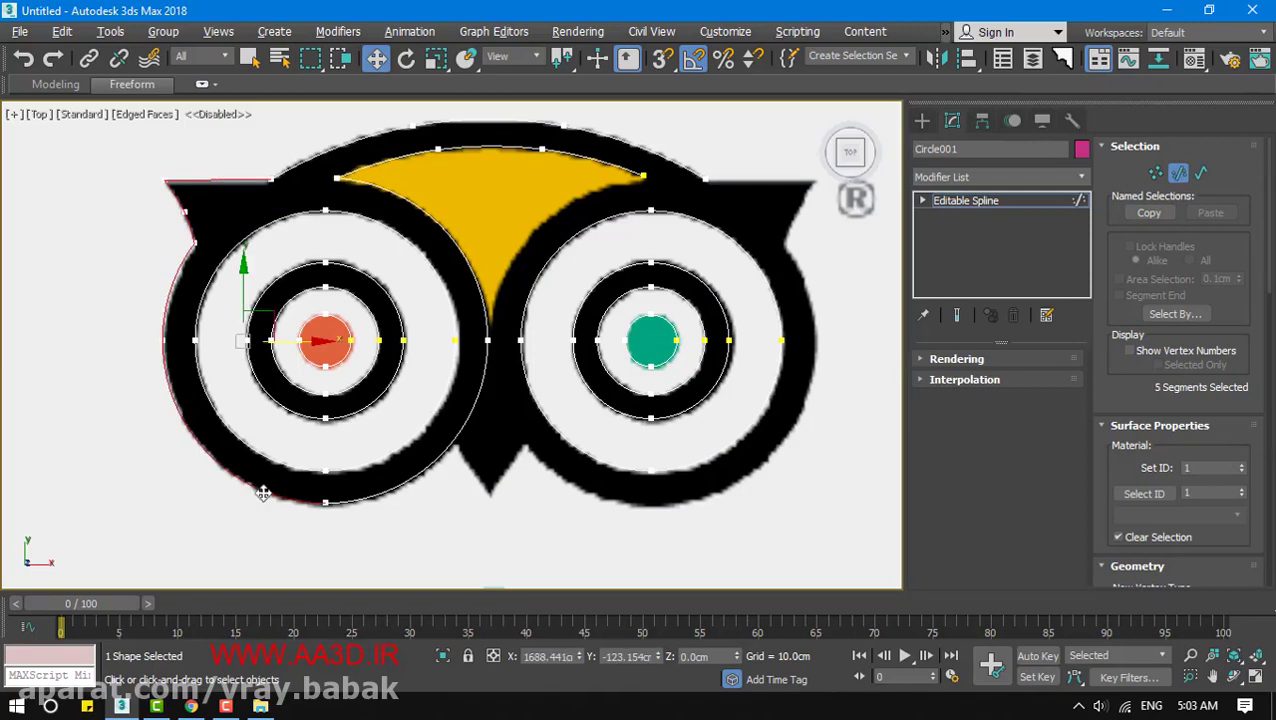
pyautogui.keyDown('ctrl'); pyautogui.click(444, 462); pyautogui.keyUp('ctrl')
pyautogui.keyDown('ctrl'); pyautogui.click(477, 285); pyautogui.keyUp('ctrl')
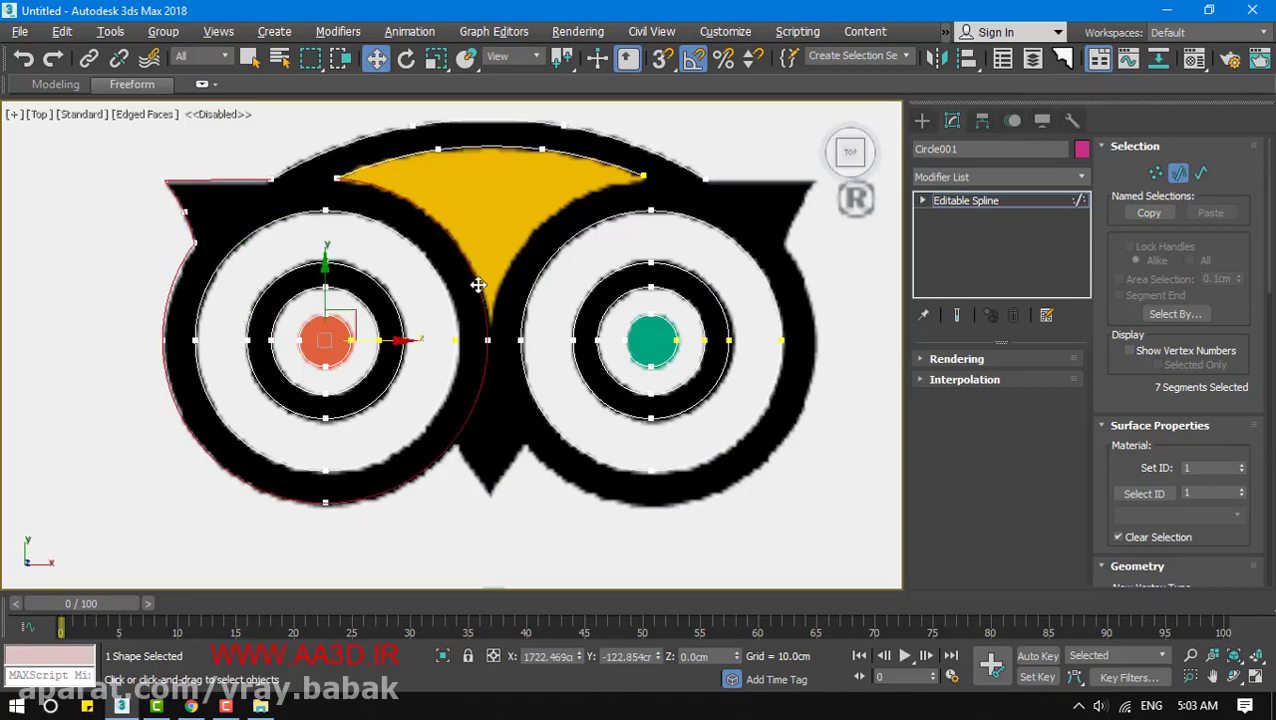
pyautogui.moveTo(404, 342); pyautogui.dragTo(163, 366)
pyautogui.hotkey('ctrl', 'z')
pyautogui.scroll(-4, 332, 332)
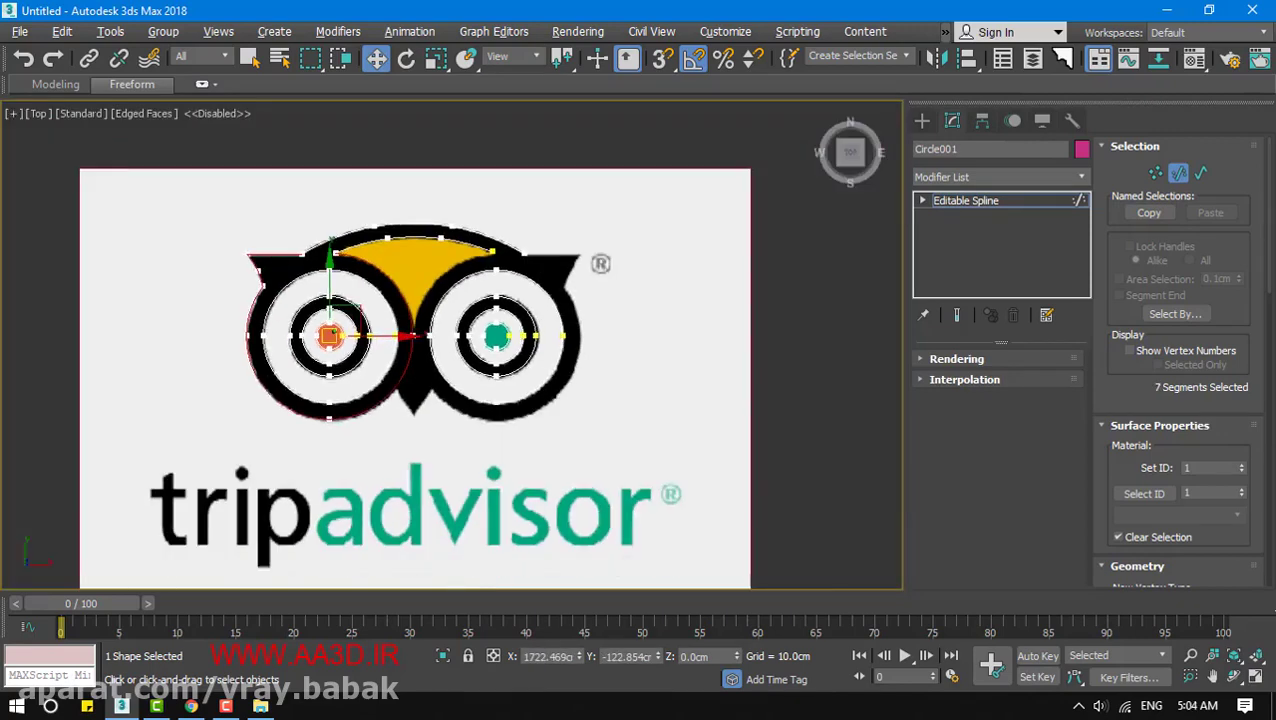
pyautogui.scroll(3, 366, 375)
pyautogui.moveTo(378, 325); pyautogui.dragTo(641, 336)
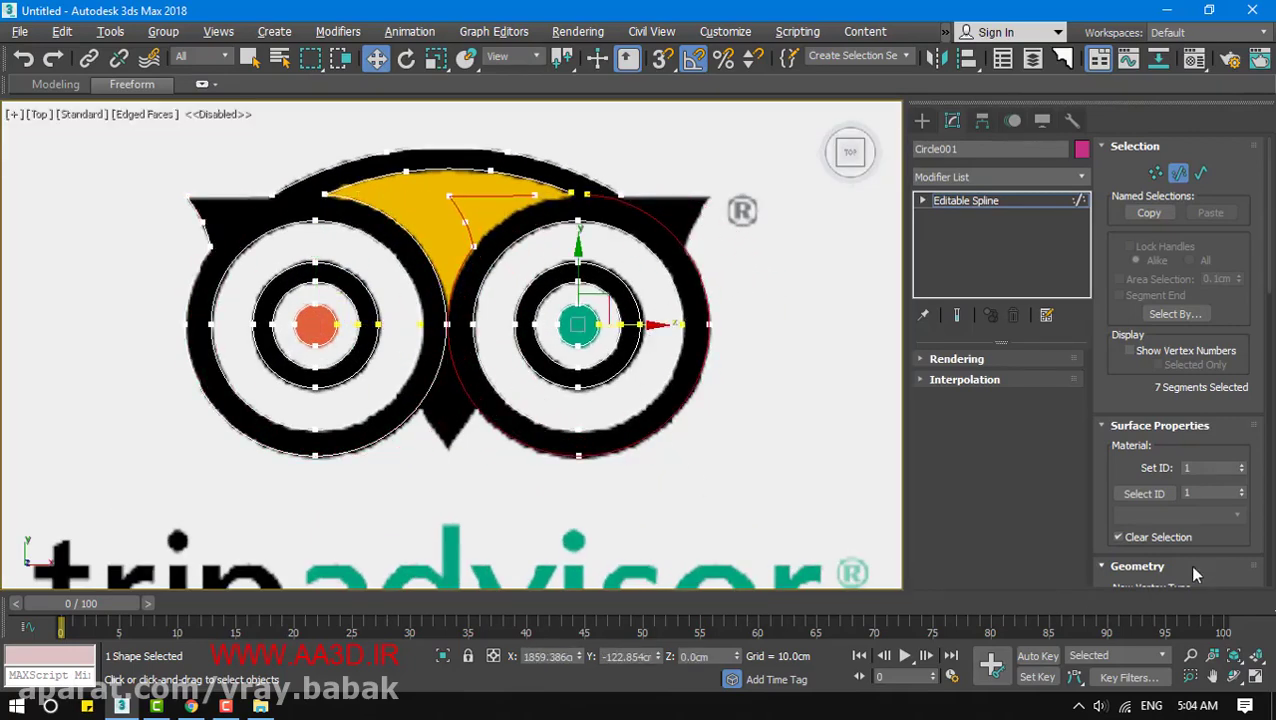
# Mirror the copied ear and outer eye circle spline horizontally
pyautogui.scroll(-10, 1208, 541)
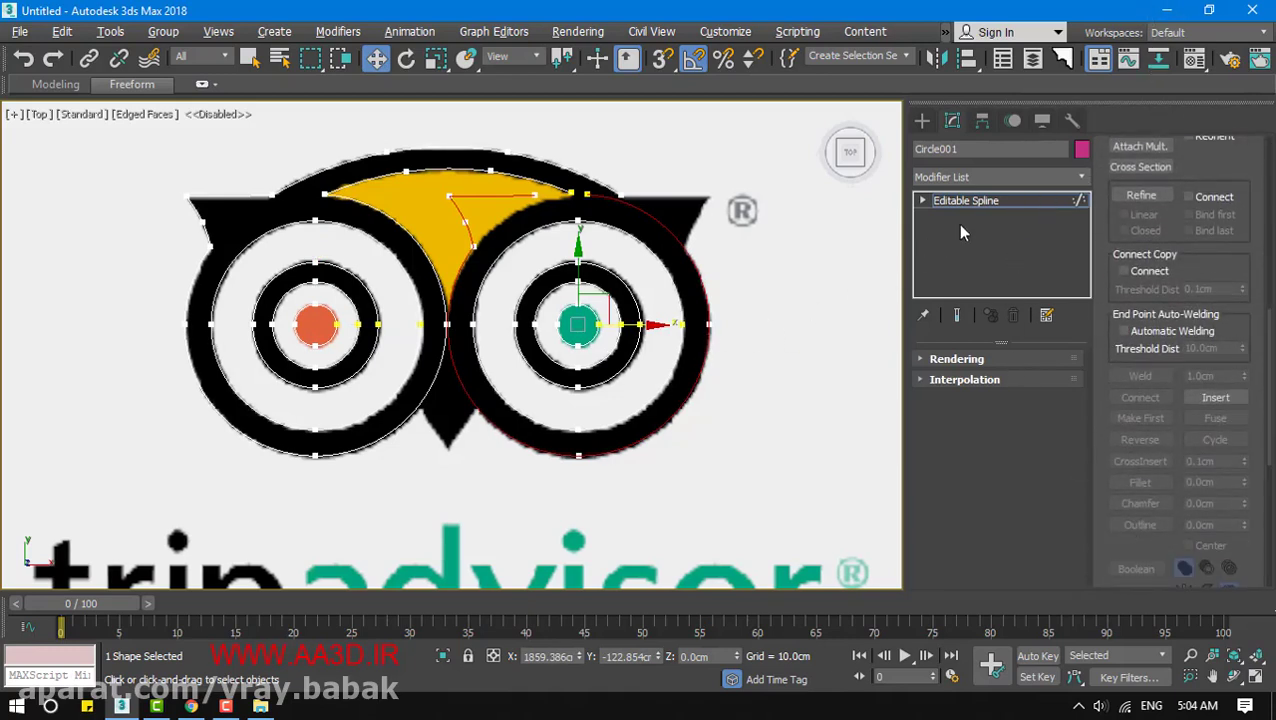
pyautogui.click(932, 199)
pyautogui.click(966, 250)
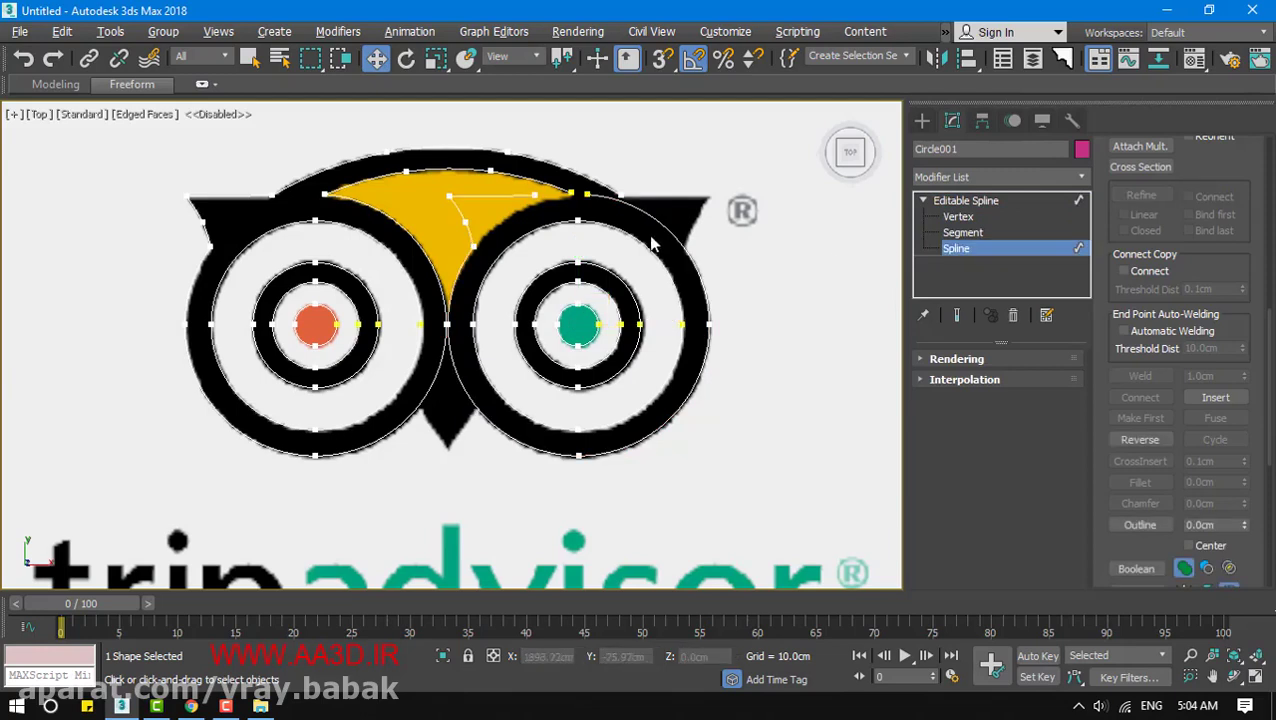
pyautogui.scroll(-5, 1140, 547)
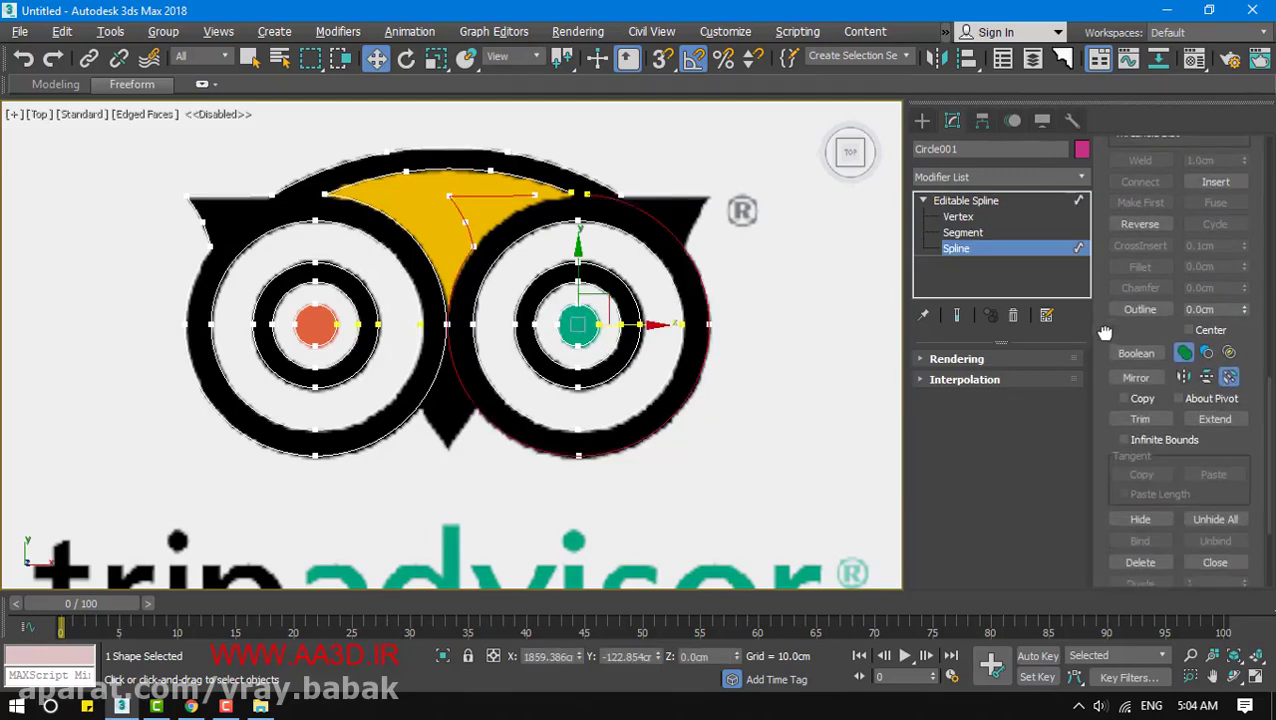
pyautogui.click(1140, 377)
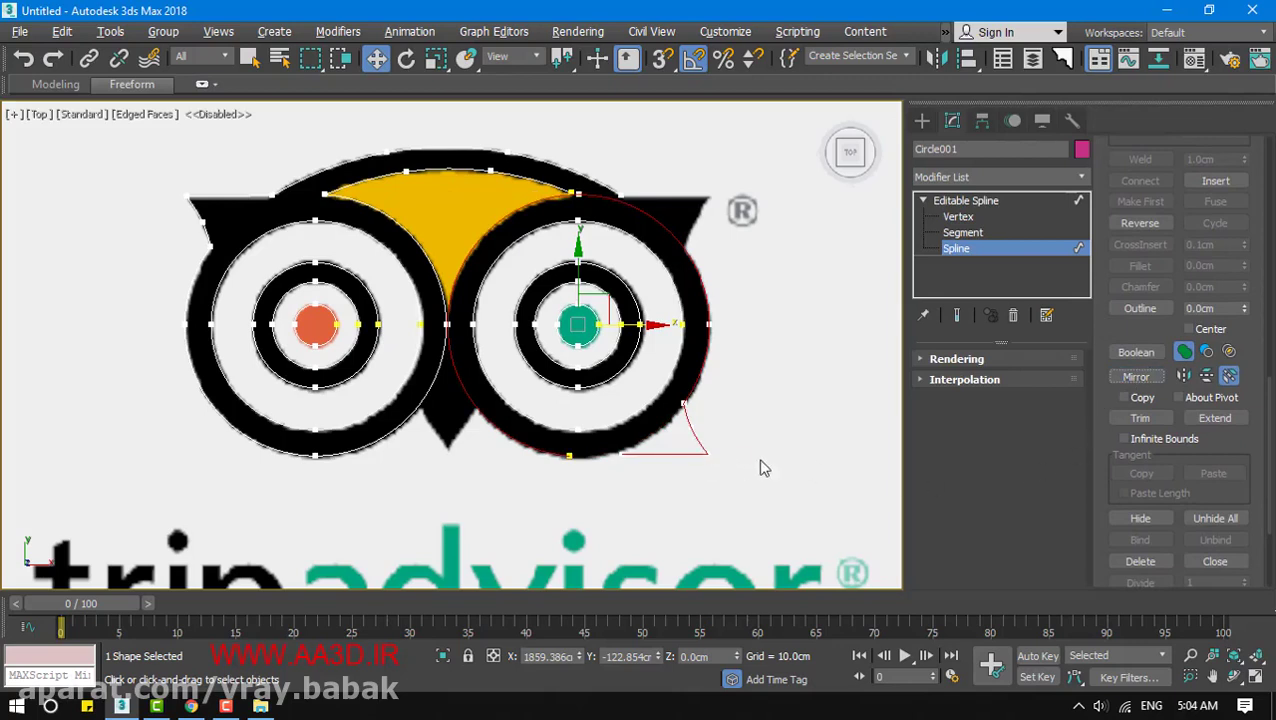
pyautogui.hotkey('ctrl', 'z')
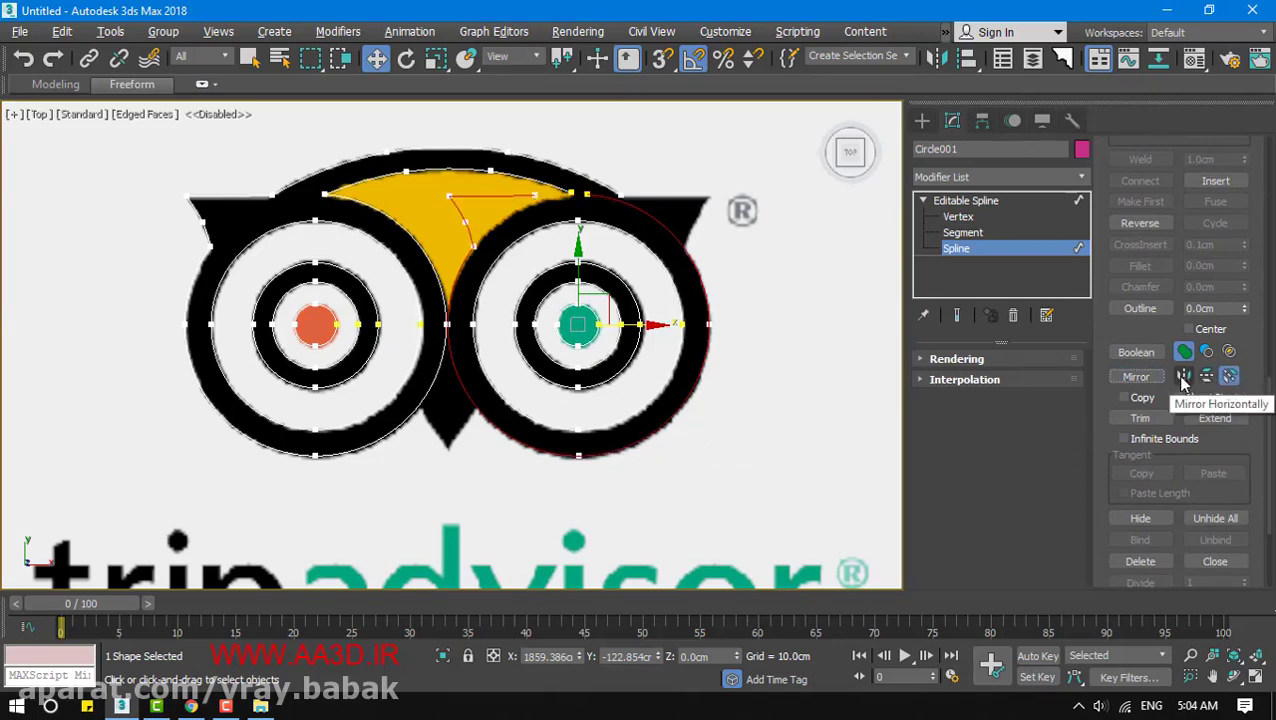
pyautogui.click(1183, 376)
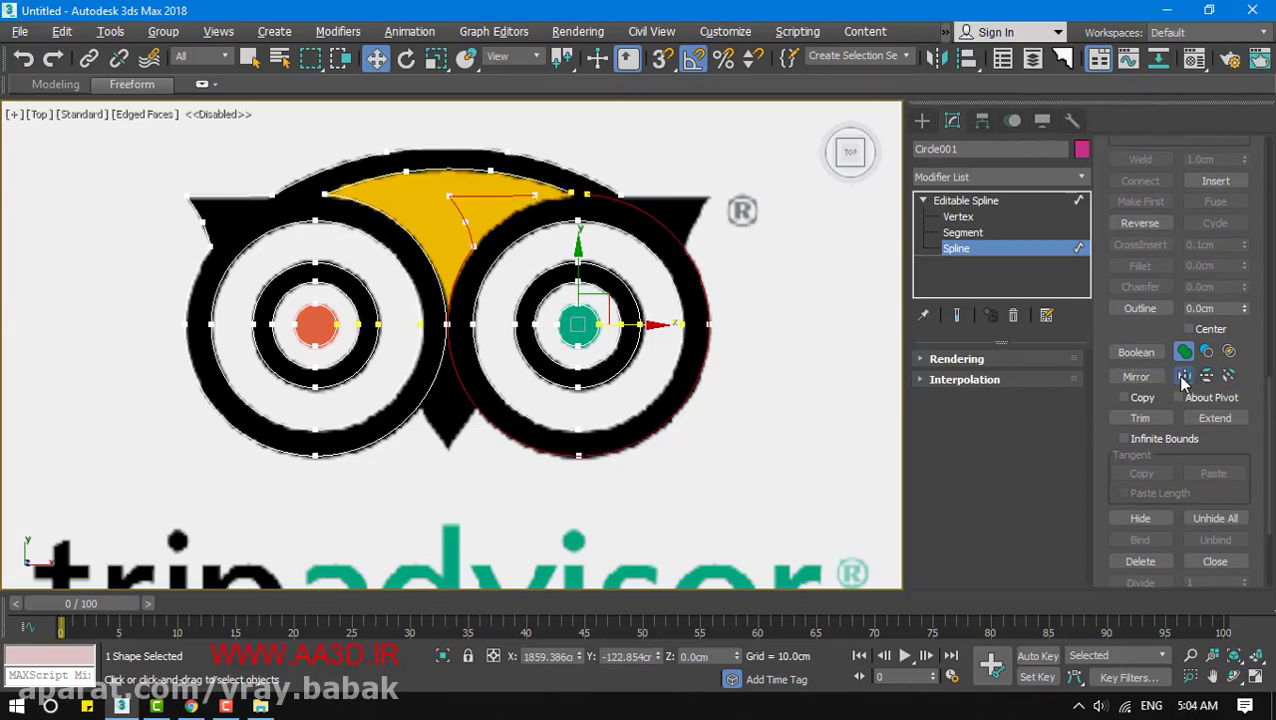
pyautogui.click(1136, 377)
# Move the mirrored spline about 0.86 cm along X to line it up with the logo
pyautogui.scroll(3, 605, 349)
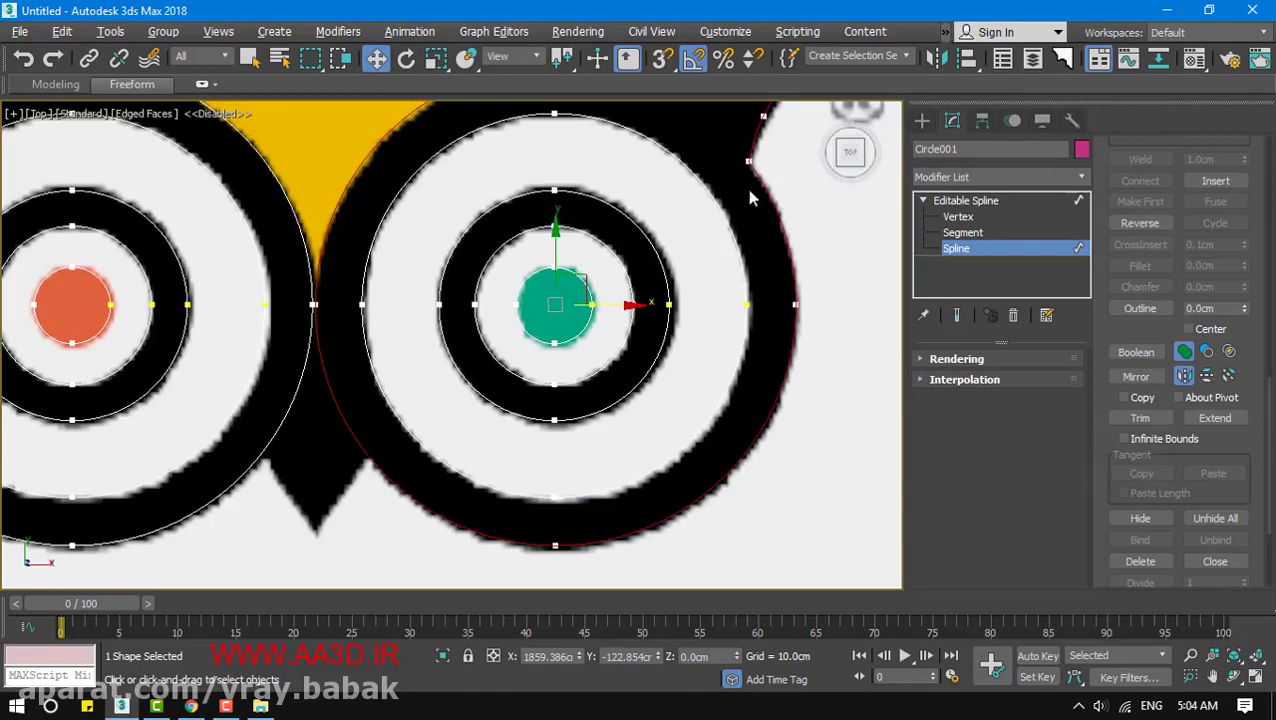
pyautogui.moveTo(450, 322); pyautogui.dragTo(456, 396, button='middle')
pyautogui.scroll(-1, 456, 396)
pyautogui.moveTo(618, 381); pyautogui.dragTo(621, 381)
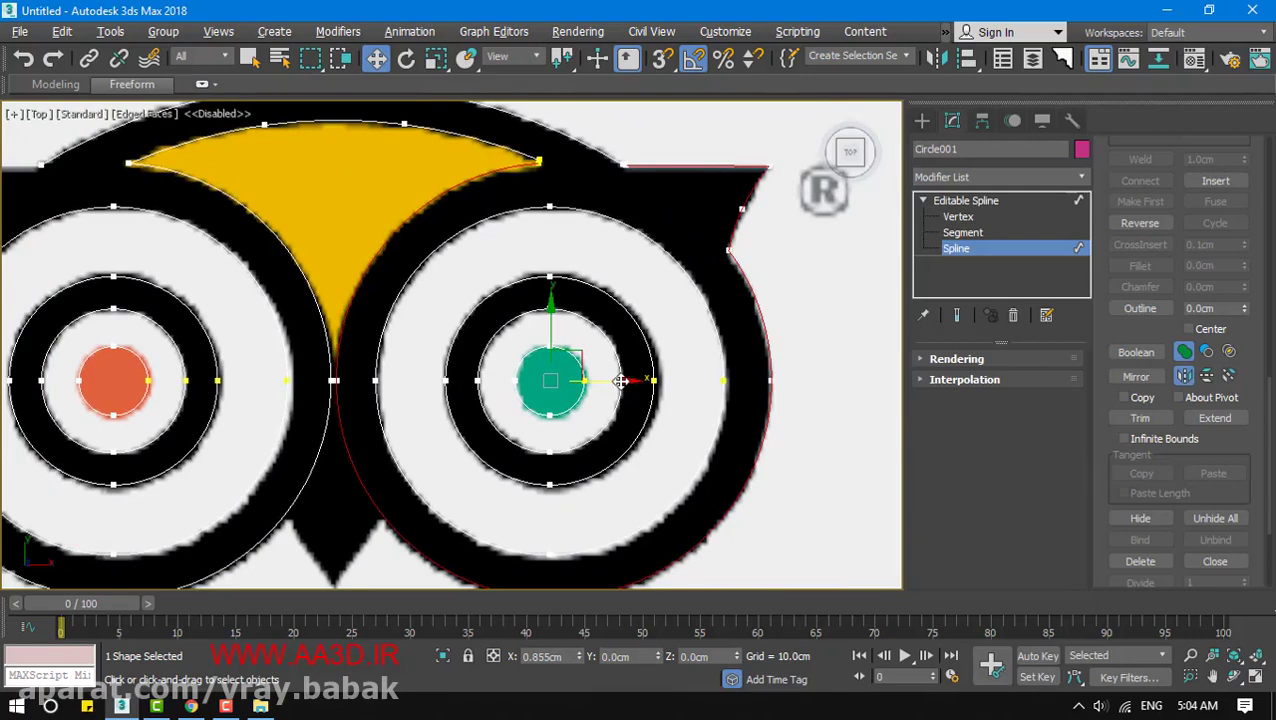
# Weld the two endpoints at the yellow area's tip above the green-pupil eye, using a weld threshold of 84 cm
pyautogui.scroll(2, 636, 305)
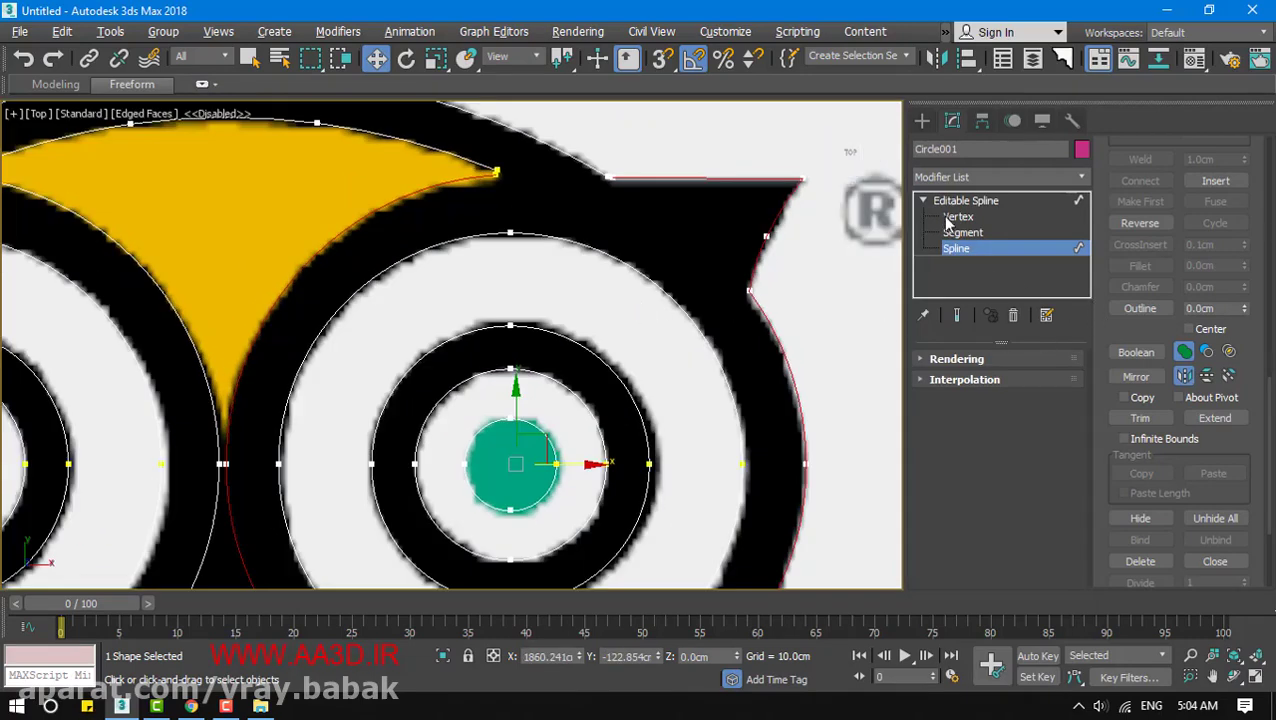
pyautogui.click(946, 218)
pyautogui.moveTo(558, 221); pyautogui.dragTo(570, 340, button='middle')
pyautogui.scroll(2, 570, 340)
pyautogui.moveTo(446, 260); pyautogui.dragTo(514, 306)
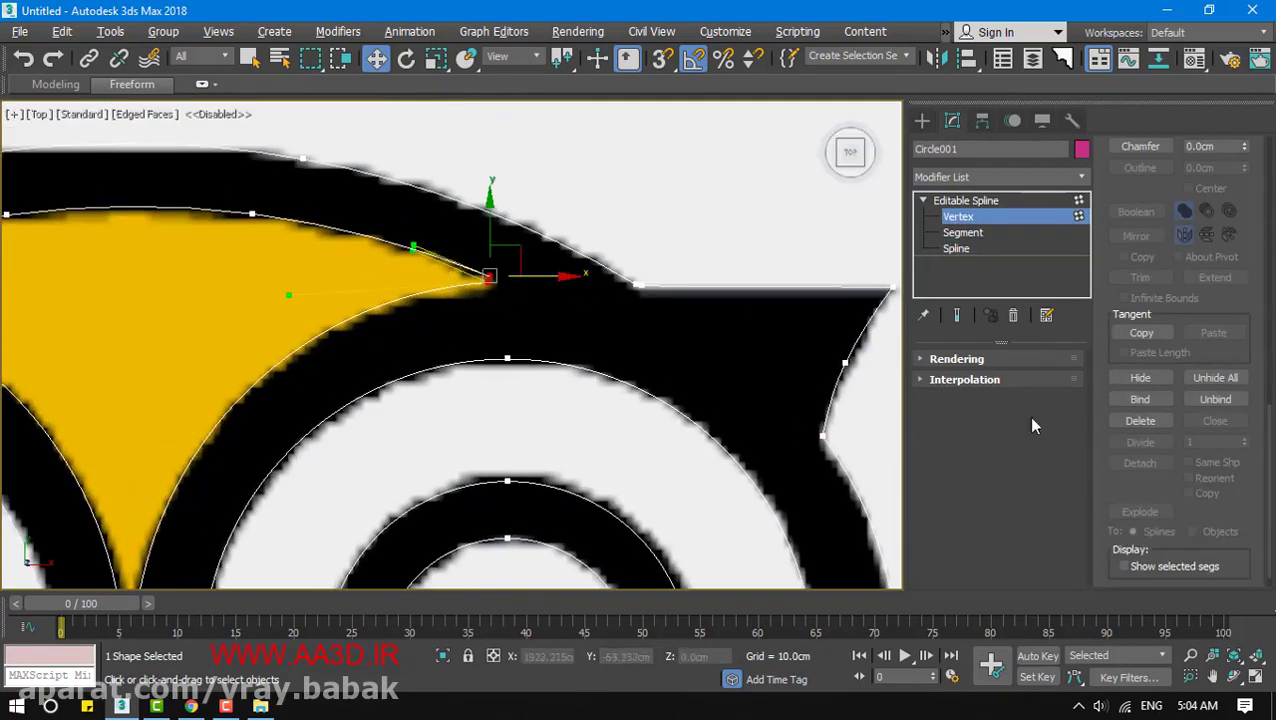
pyautogui.scroll(-1, 1140, 335)
pyautogui.scroll(5, 1111, 500)
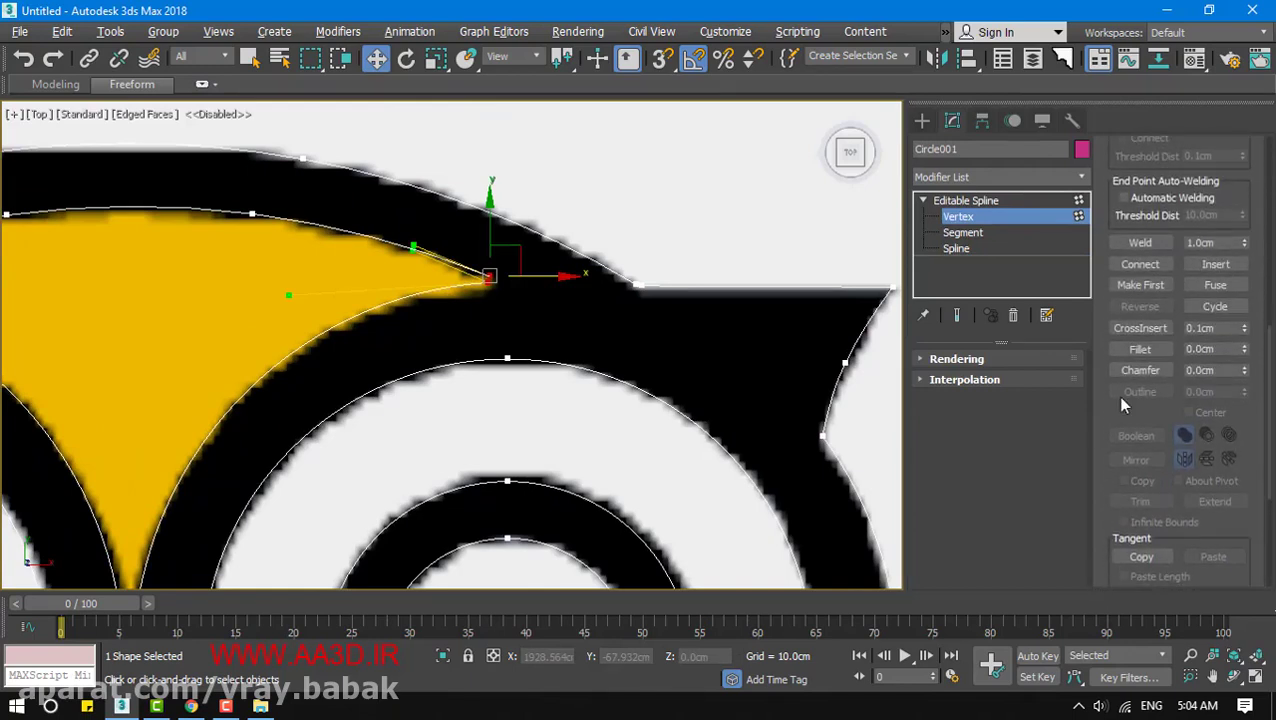
pyautogui.scroll(5, 1121, 403)
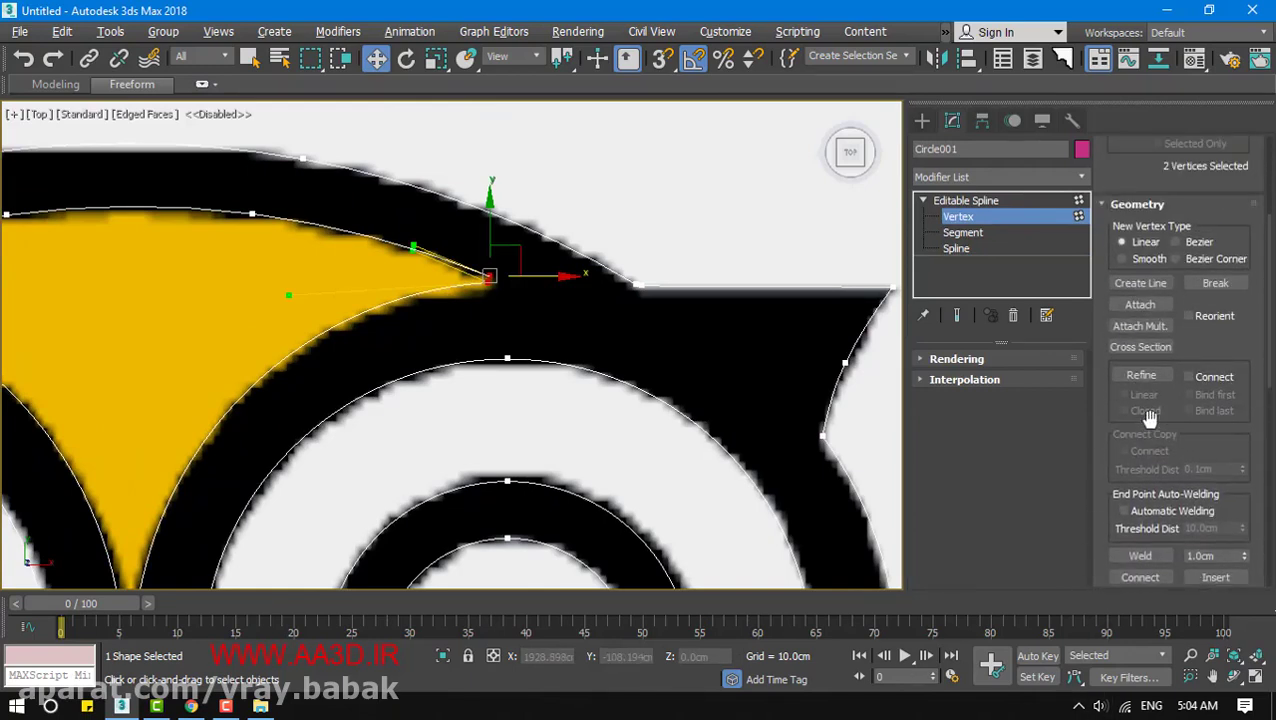
pyautogui.moveTo(1205, 353); pyautogui.dragTo(1204, 289)
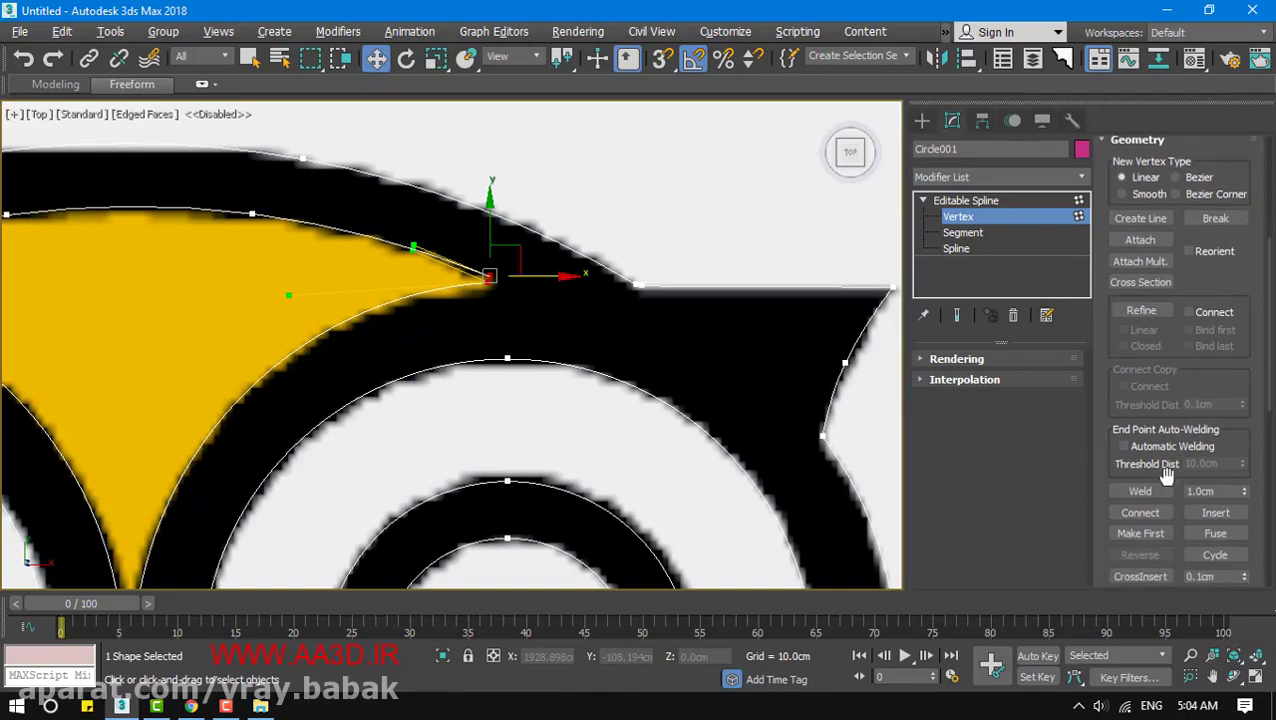
pyautogui.click(1141, 493)
pyautogui.moveTo(1244, 492); pyautogui.dragTo(1241, 470)
pyautogui.click(1148, 490)
# Refine both outer eye circles with a new vertex where each one meets the beak
pyautogui.moveTo(465, 330); pyautogui.dragTo(922, 322, button='middle')
pyautogui.scroll(-1, 396, 314)
pyautogui.moveTo(806, 390); pyautogui.dragTo(612, 277, button='middle')
pyautogui.moveTo(428, 450); pyautogui.dragTo(485, 195, button='middle')
pyautogui.moveTo(466, 410); pyautogui.dragTo(405, 333, button='middle')
pyautogui.scroll(-1, 695, 450)
pyautogui.moveTo(695, 450); pyautogui.dragTo(512, 431, button='middle')
pyautogui.moveTo(282, 424); pyautogui.dragTo(351, 485, button='middle')
pyautogui.click(1141, 310)
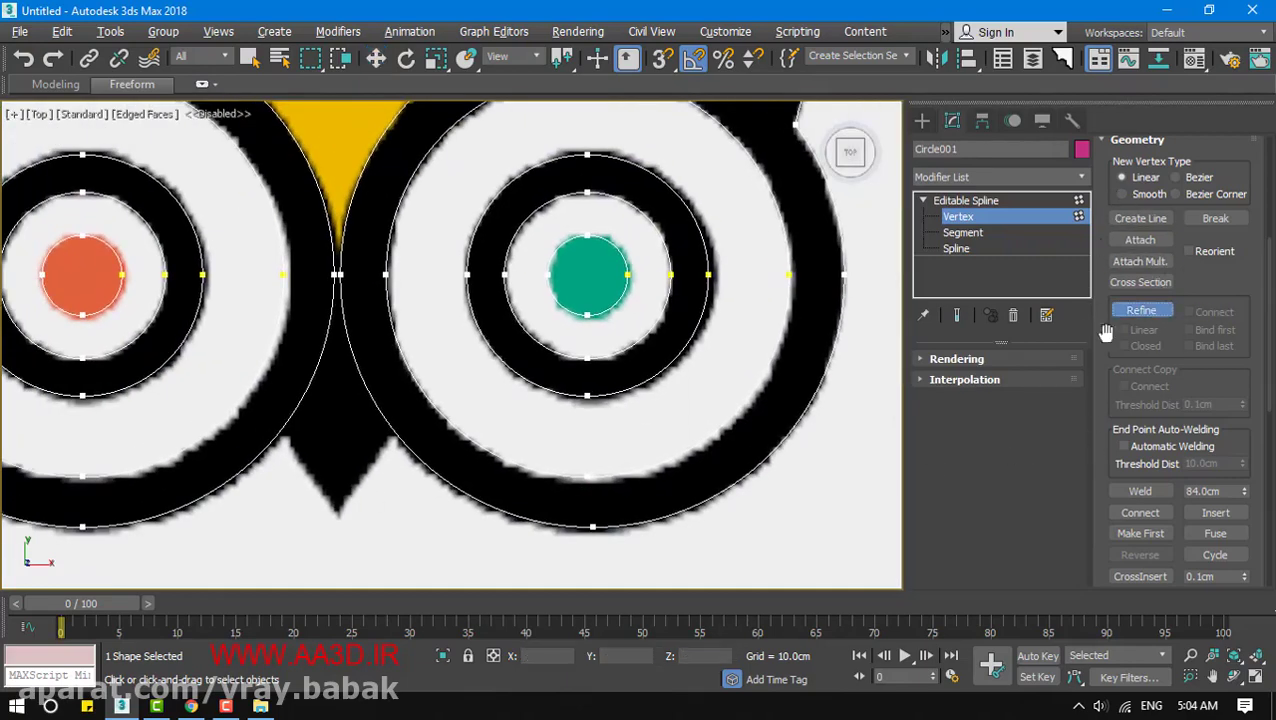
pyautogui.moveTo(328, 427); pyautogui.dragTo(386, 377, button='middle')
pyautogui.scroll(1, 336, 376)
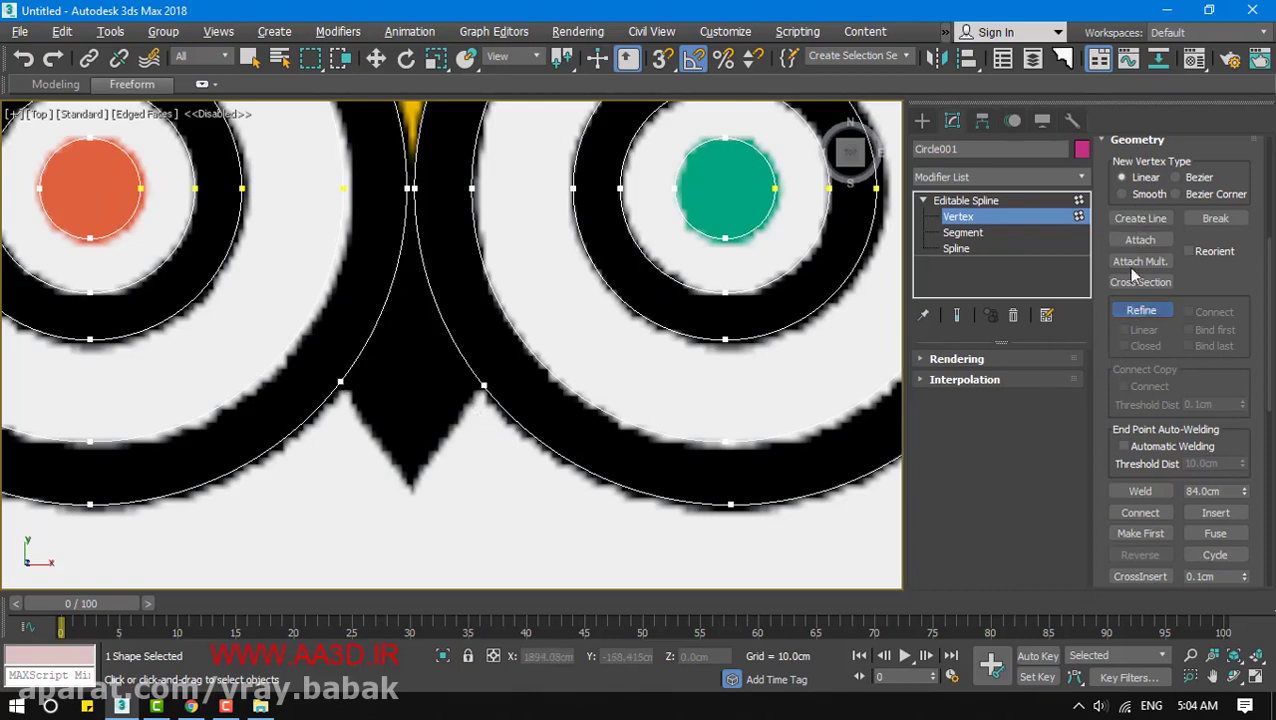
# Create a V-shaped line along the beak's edges, from one outer eye circle through the beak's tip to the other
pyautogui.click(1145, 218)
pyautogui.click(340, 384)
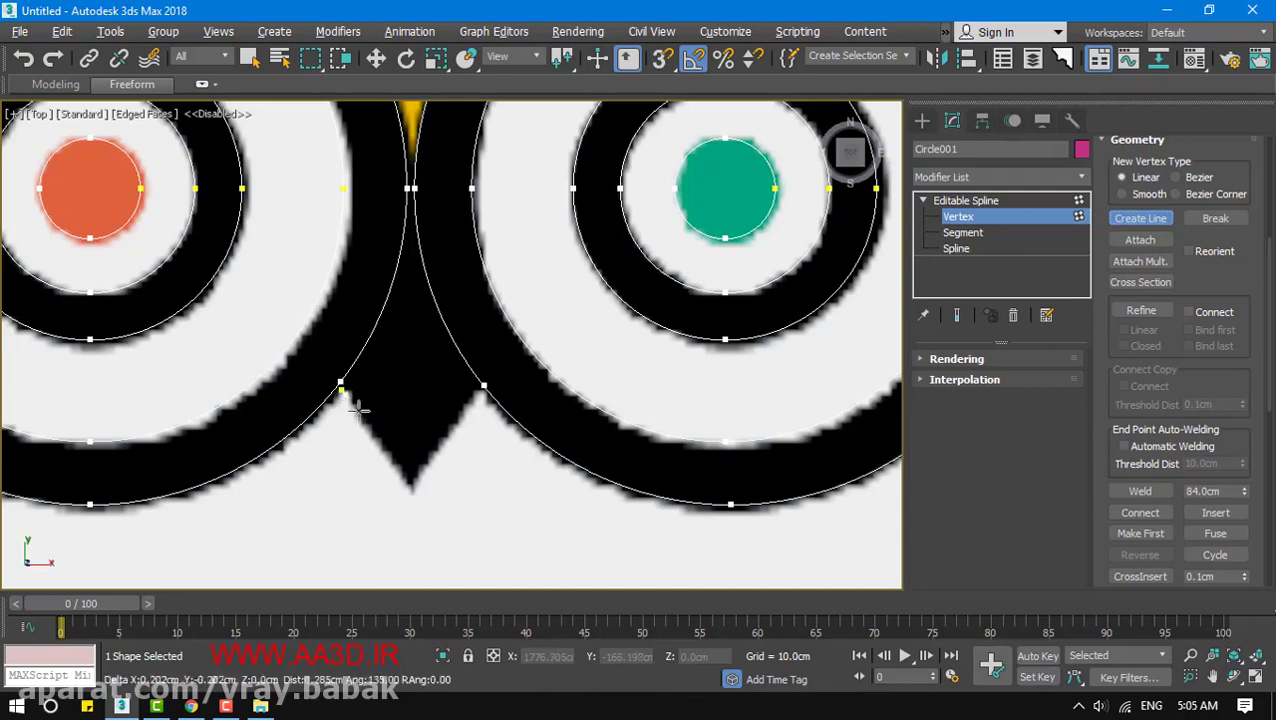
pyautogui.click(411, 489)
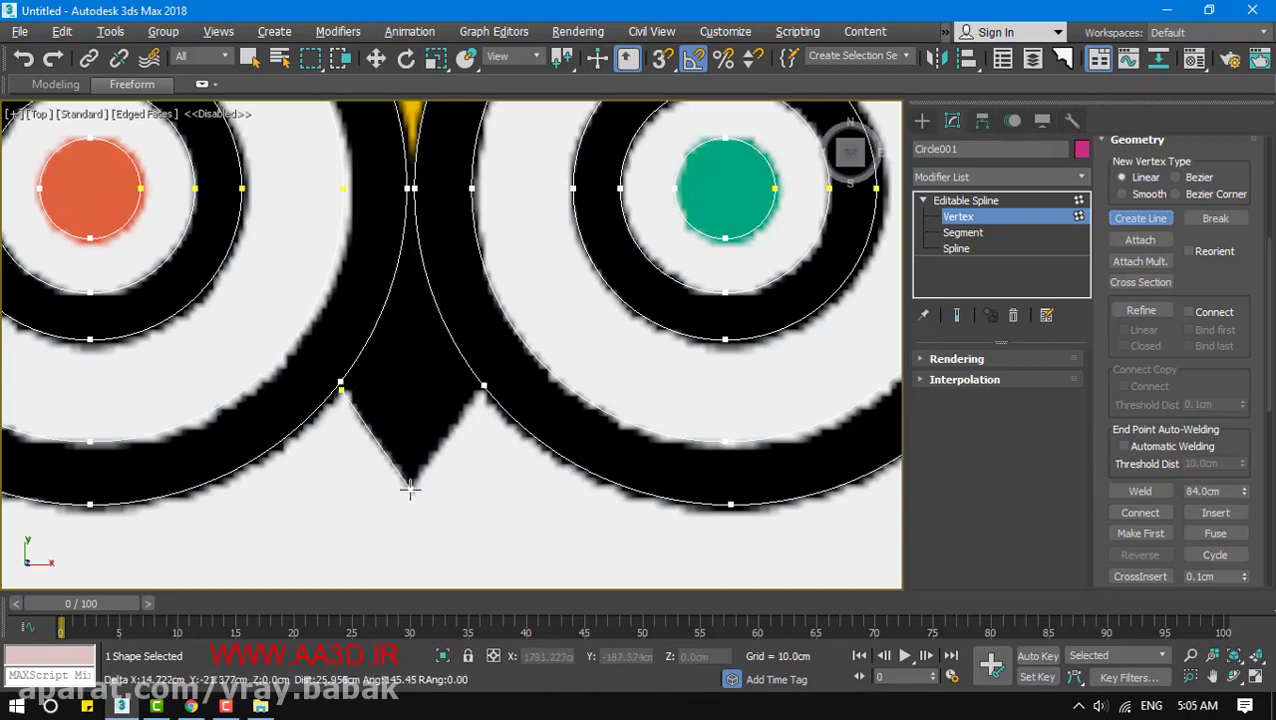
pyautogui.click(484, 386)
pyautogui.rightClick(497, 503)
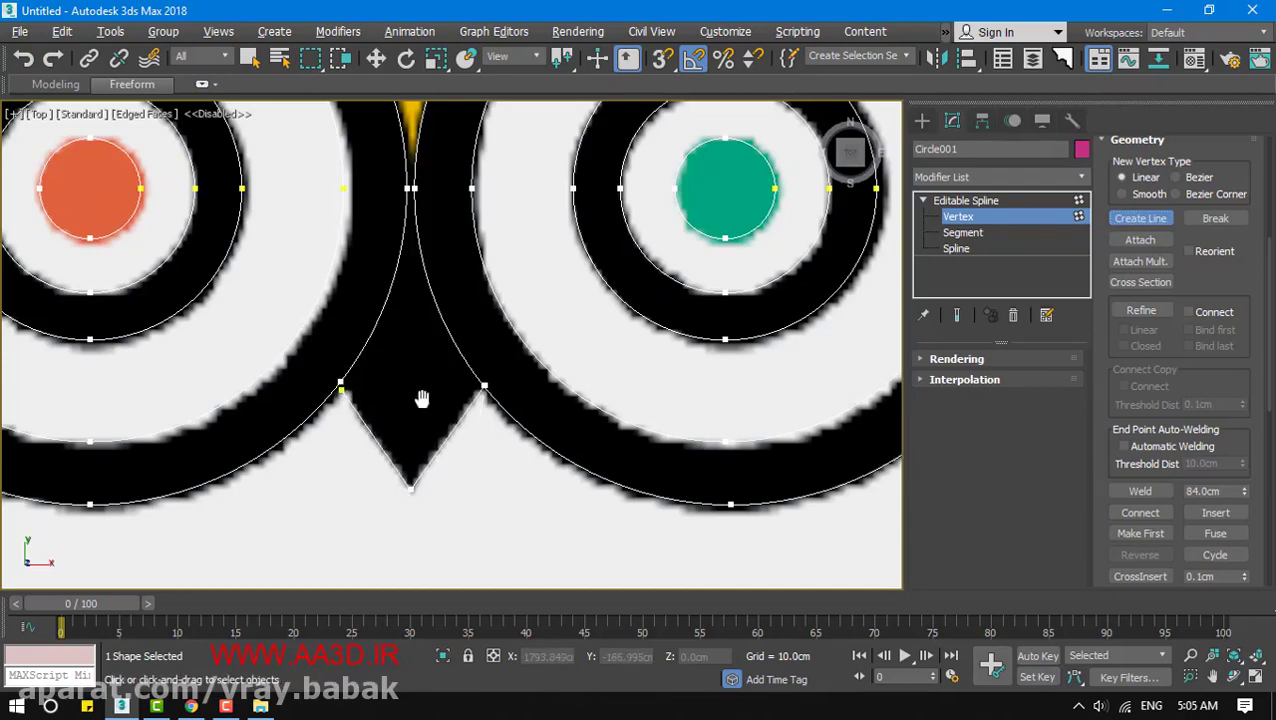
pyautogui.scroll(-2, 421, 410)
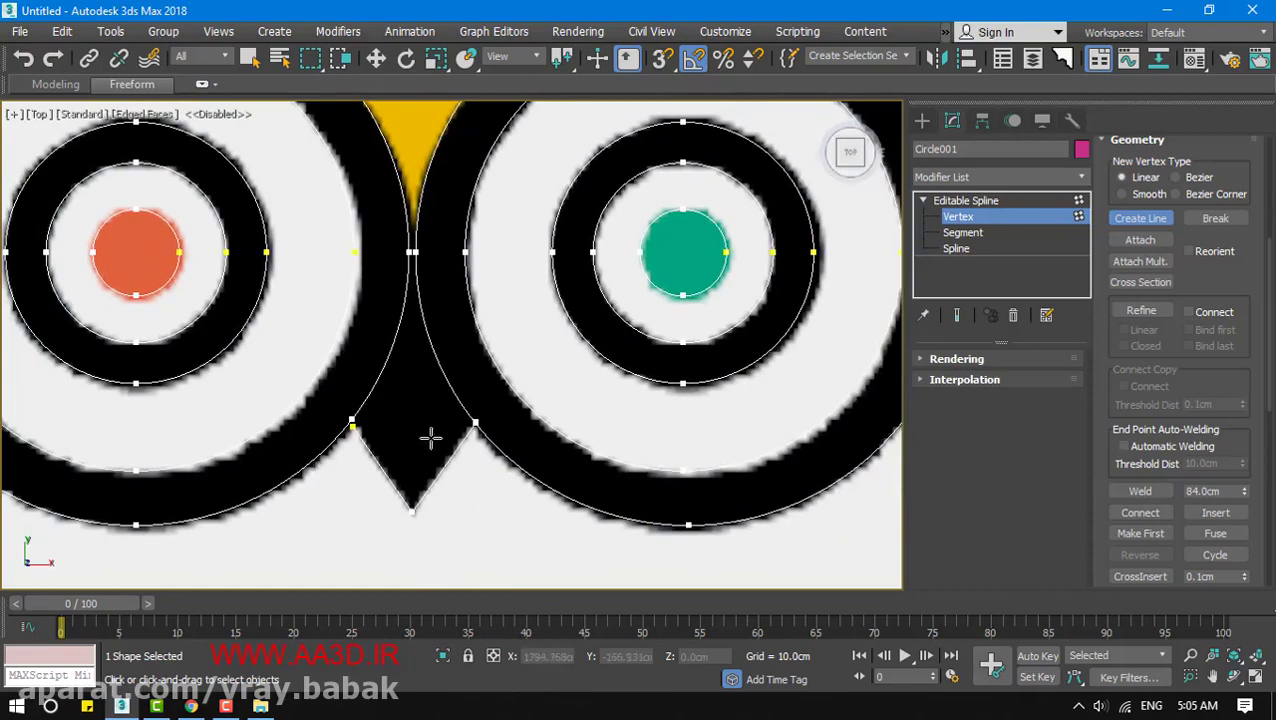
pyautogui.scroll(-3, 438, 316)
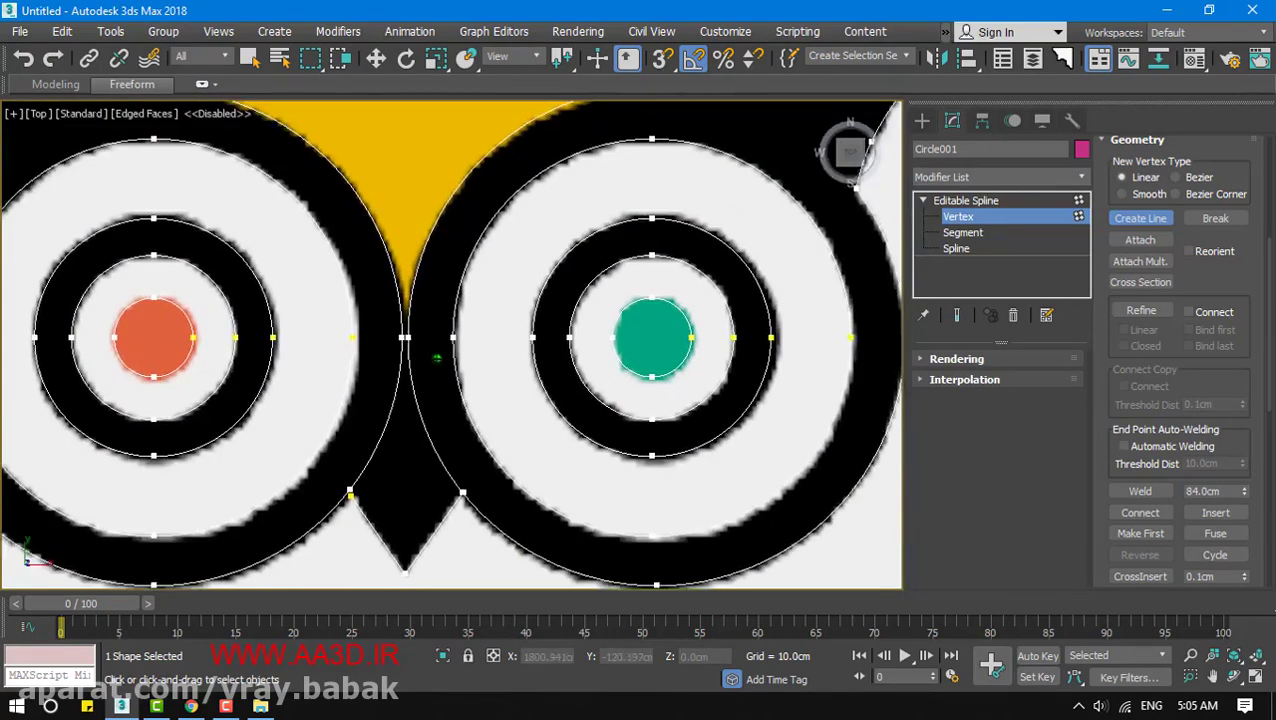
pyautogui.scroll(4, 437, 380)
pyautogui.scroll(5, 436, 484)
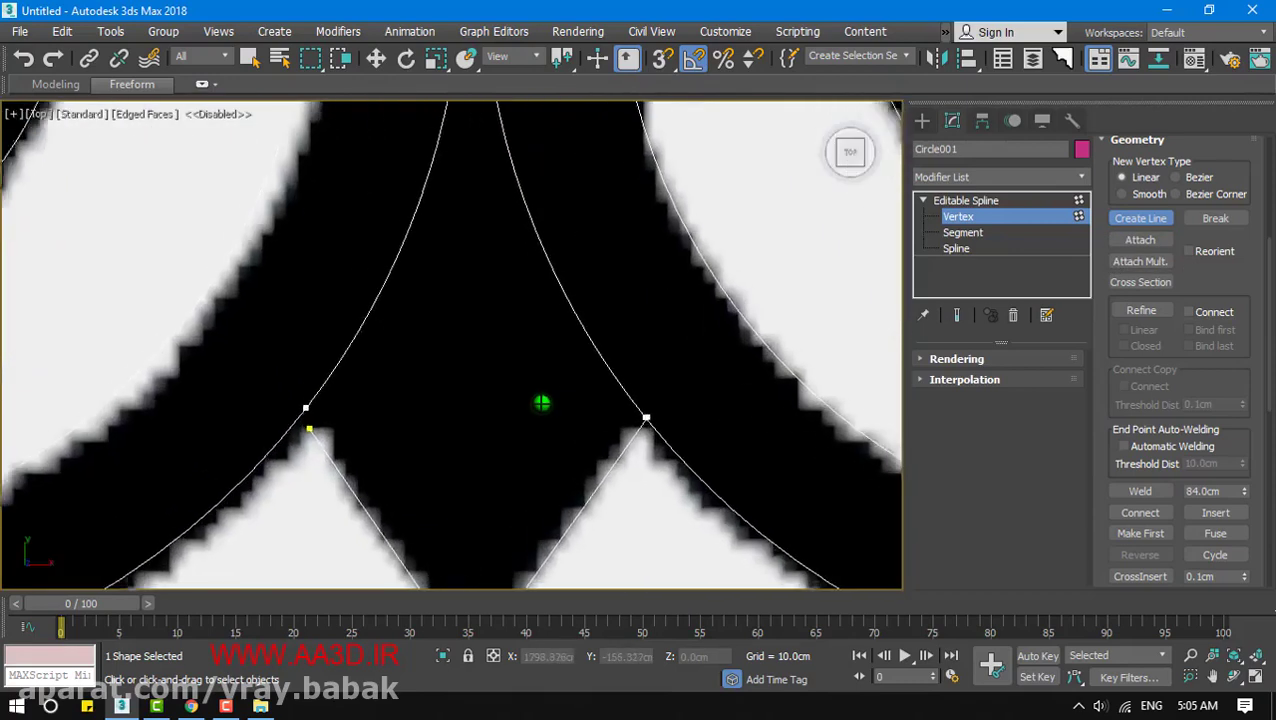
pyautogui.scroll(-1, 541, 402)
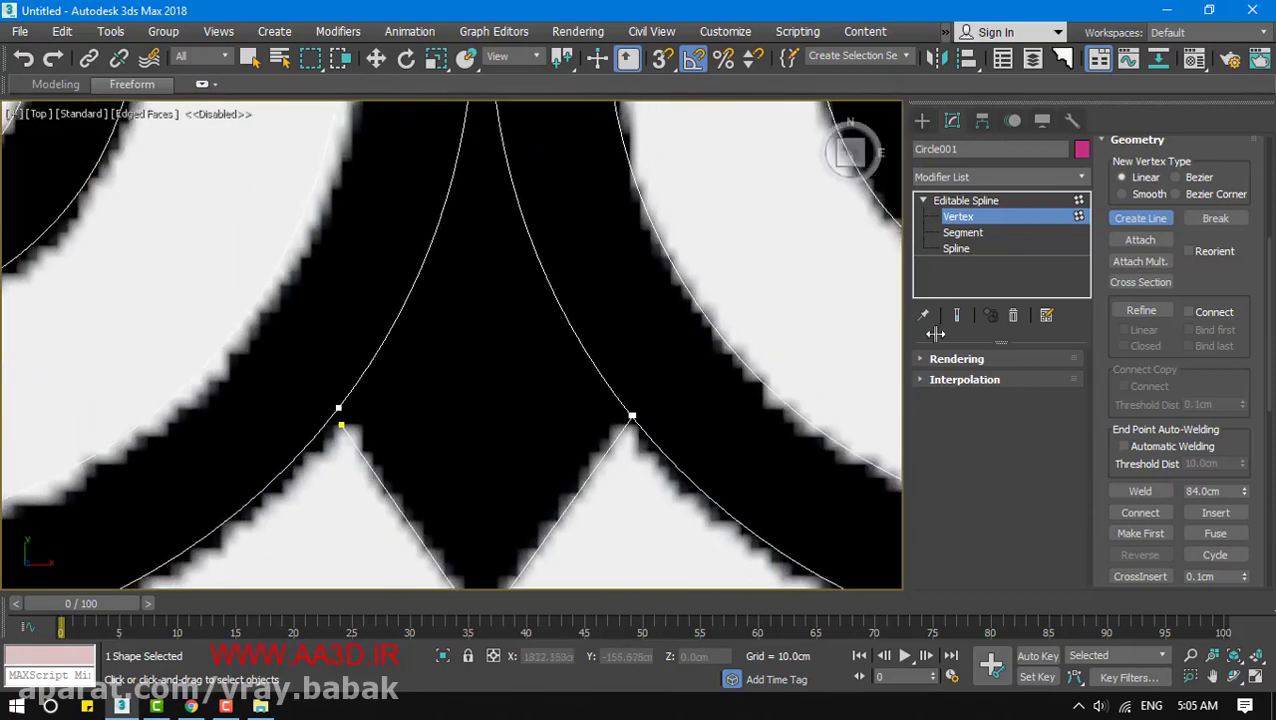
# Delete the two outer eye-circle segments running between the yellow area's tip and the beak's corners
pyautogui.click(957, 234)
pyautogui.moveTo(506, 303); pyautogui.dragTo(475, 462, button='middle')
pyautogui.click(365, 373)
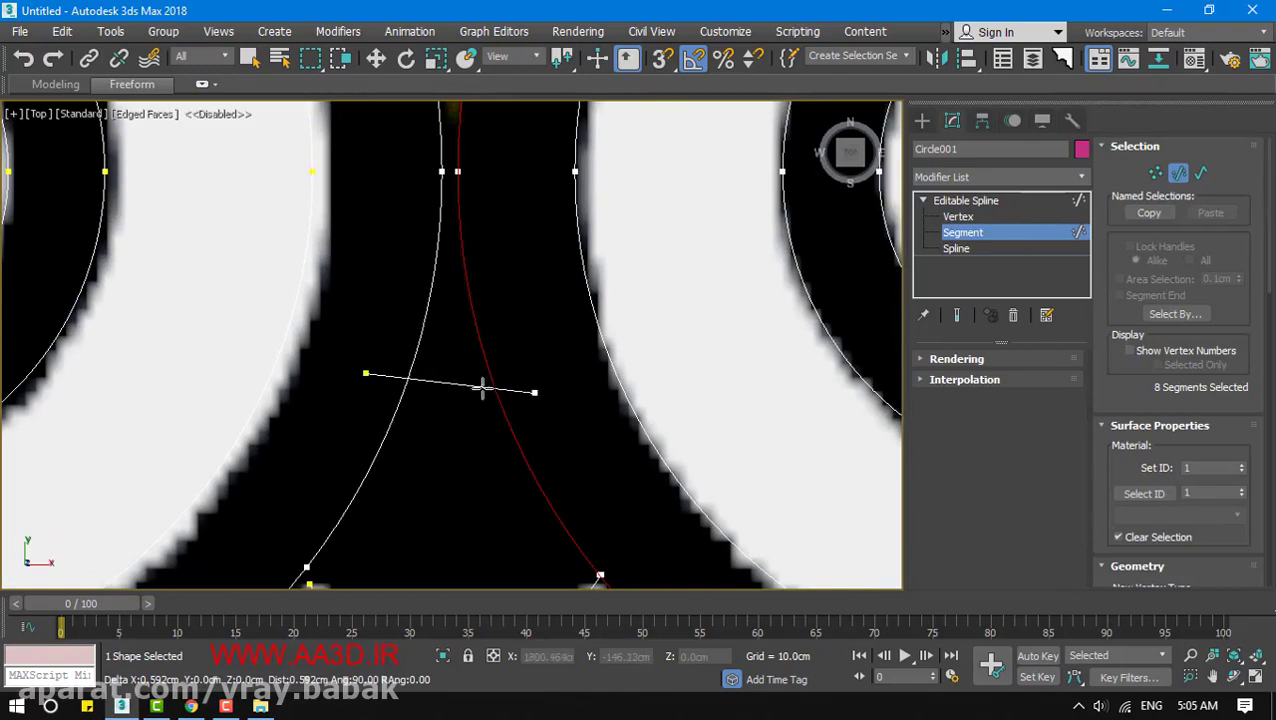
pyautogui.press('w')
pyautogui.moveTo(347, 373); pyautogui.dragTo(516, 411)
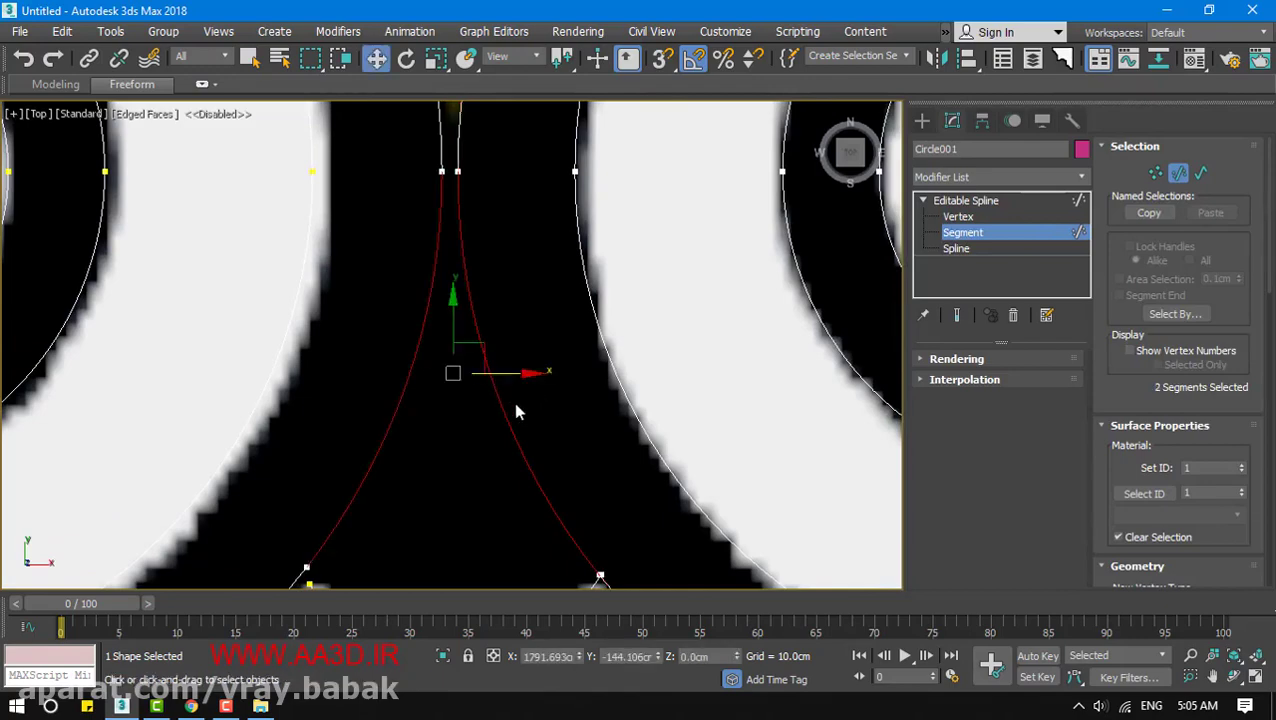
pyautogui.click(470, 440)
pyautogui.scroll(-5, 476, 384)
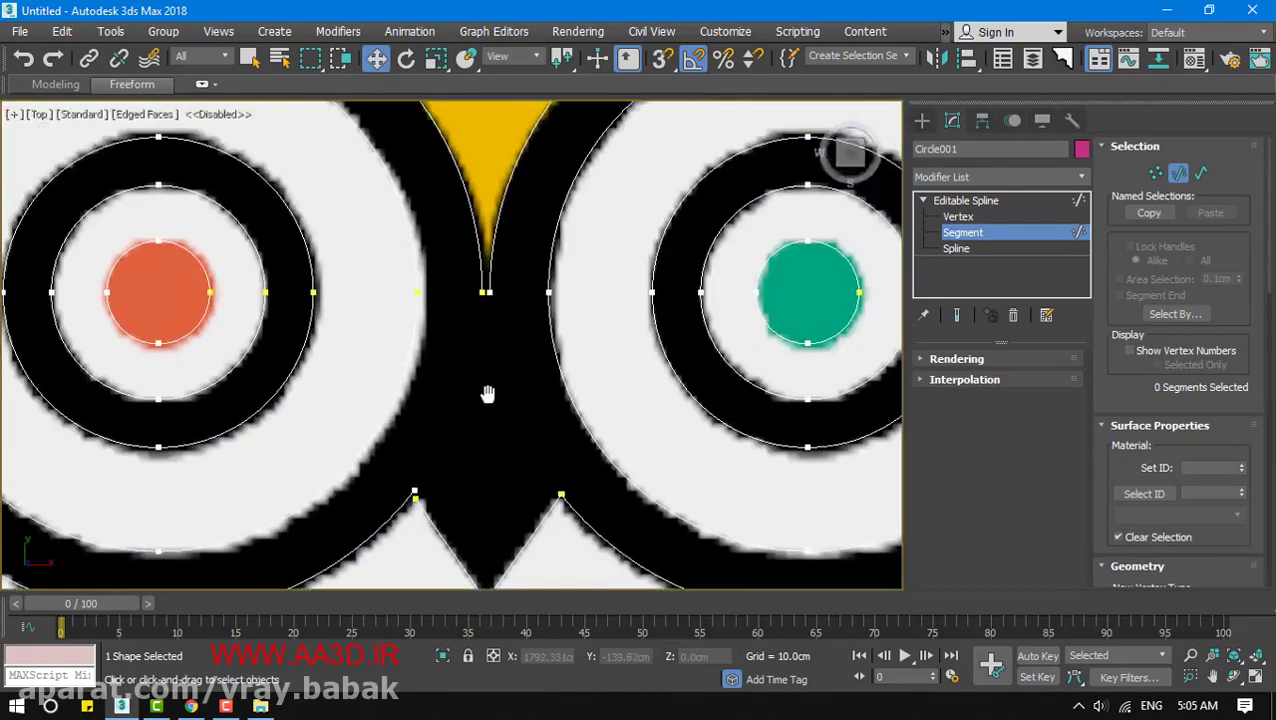
# Weld the two loose endpoints just below the yellow area's tip, using a weld threshold of 138 cm
pyautogui.scroll(3, 474, 344)
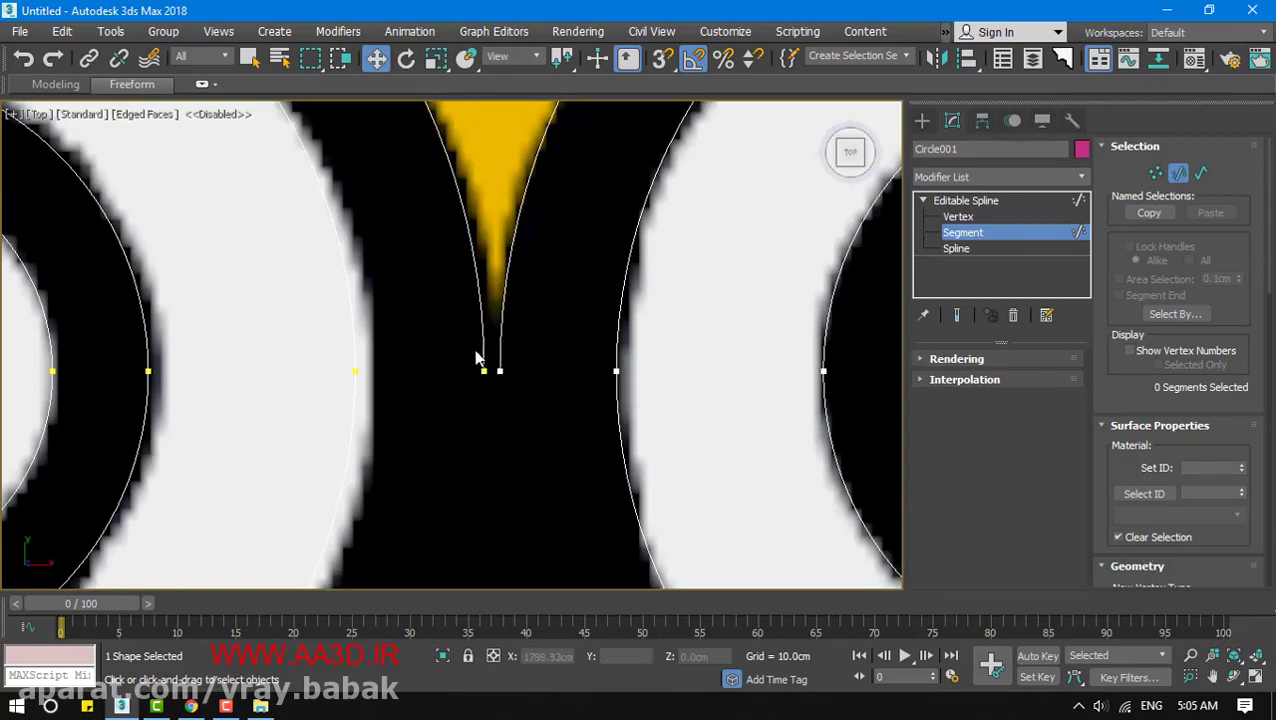
pyautogui.moveTo(526, 396); pyautogui.dragTo(430, 425)
pyautogui.click(960, 218)
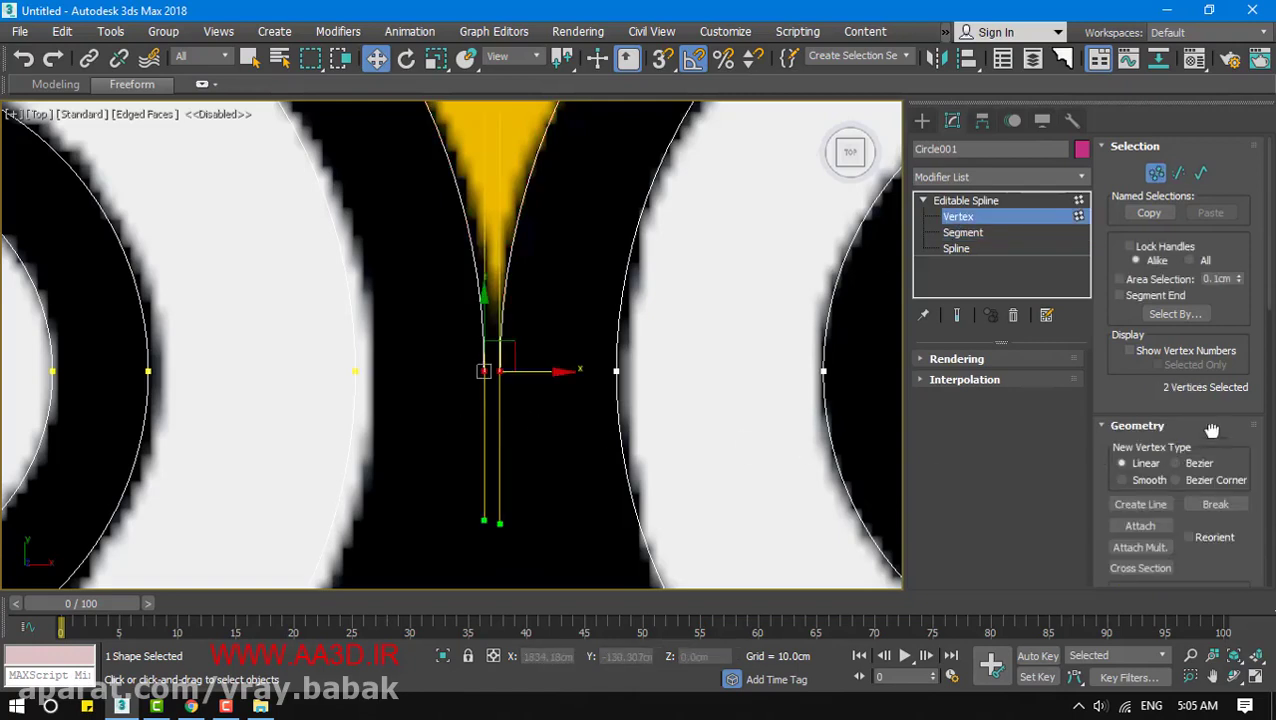
pyautogui.scroll(-5, 1211, 430)
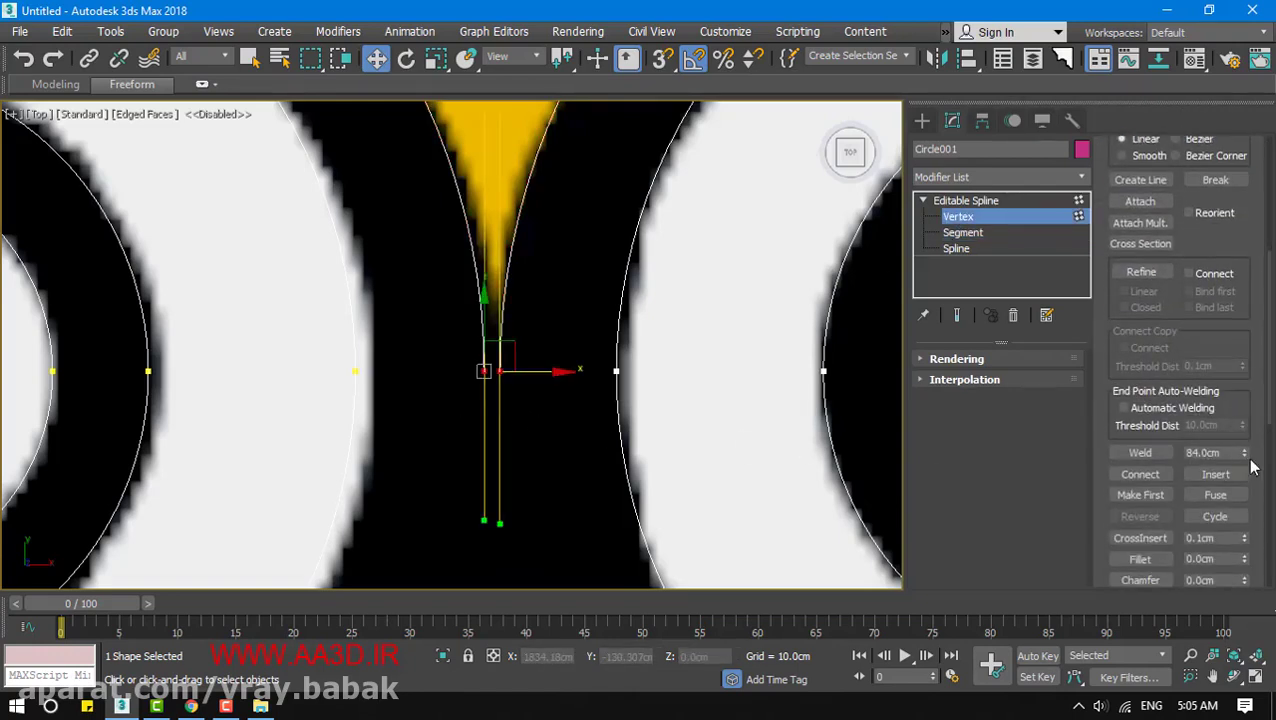
pyautogui.moveTo(1247, 455); pyautogui.dragTo(1242, 405)
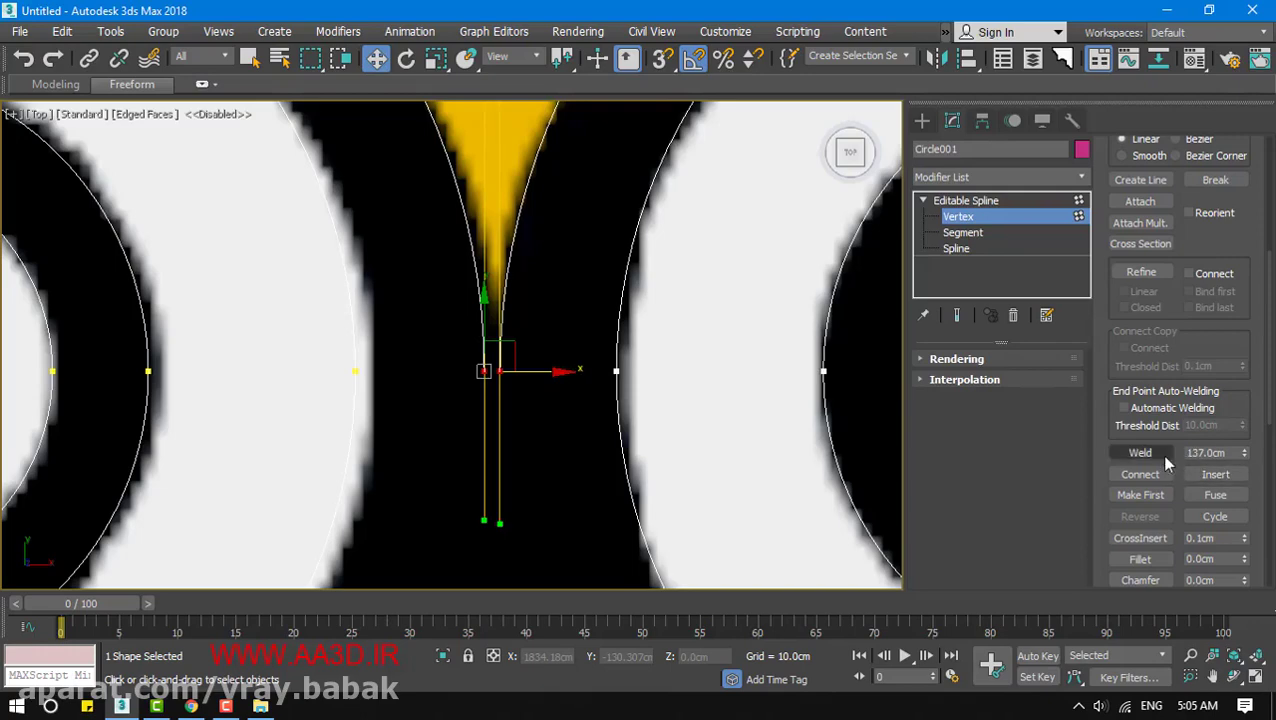
pyautogui.click(1140, 453)
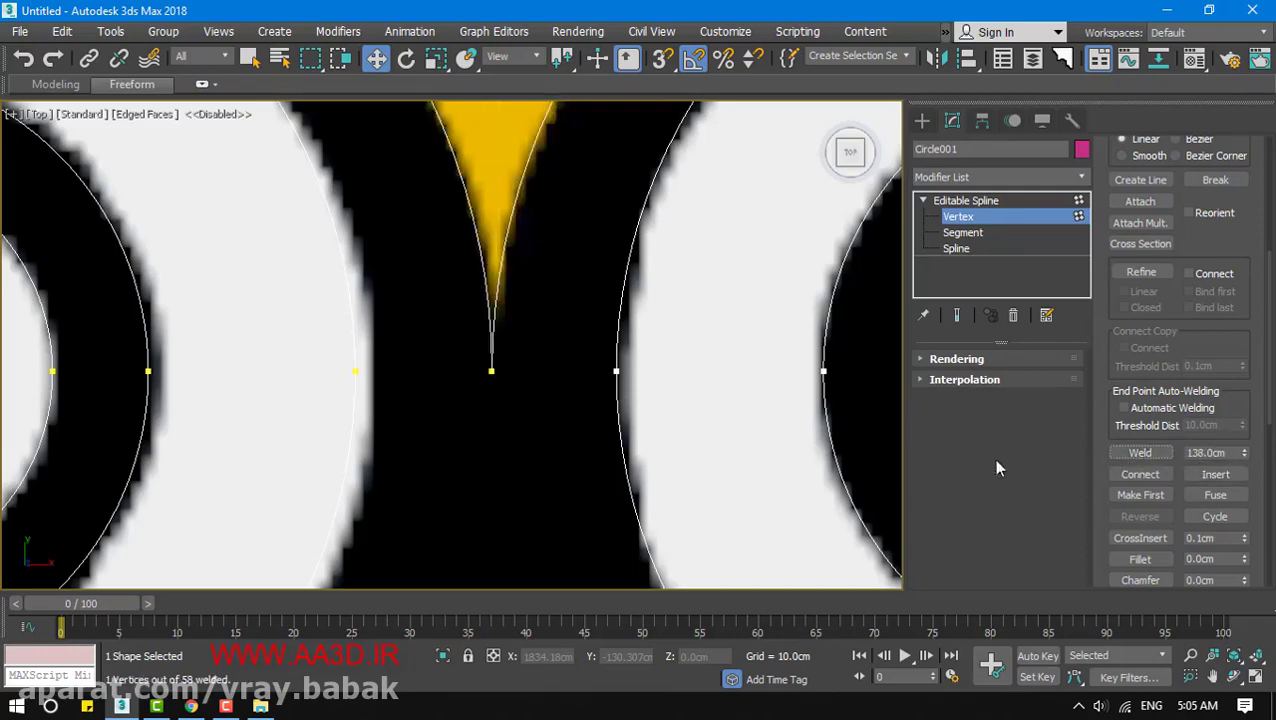
# Weld the beak line's two upper ends to the outer eye circles at both of the beak's corners
pyautogui.scroll(-5, 510, 465)
pyautogui.scroll(5, 486, 482)
pyautogui.click(457, 376)
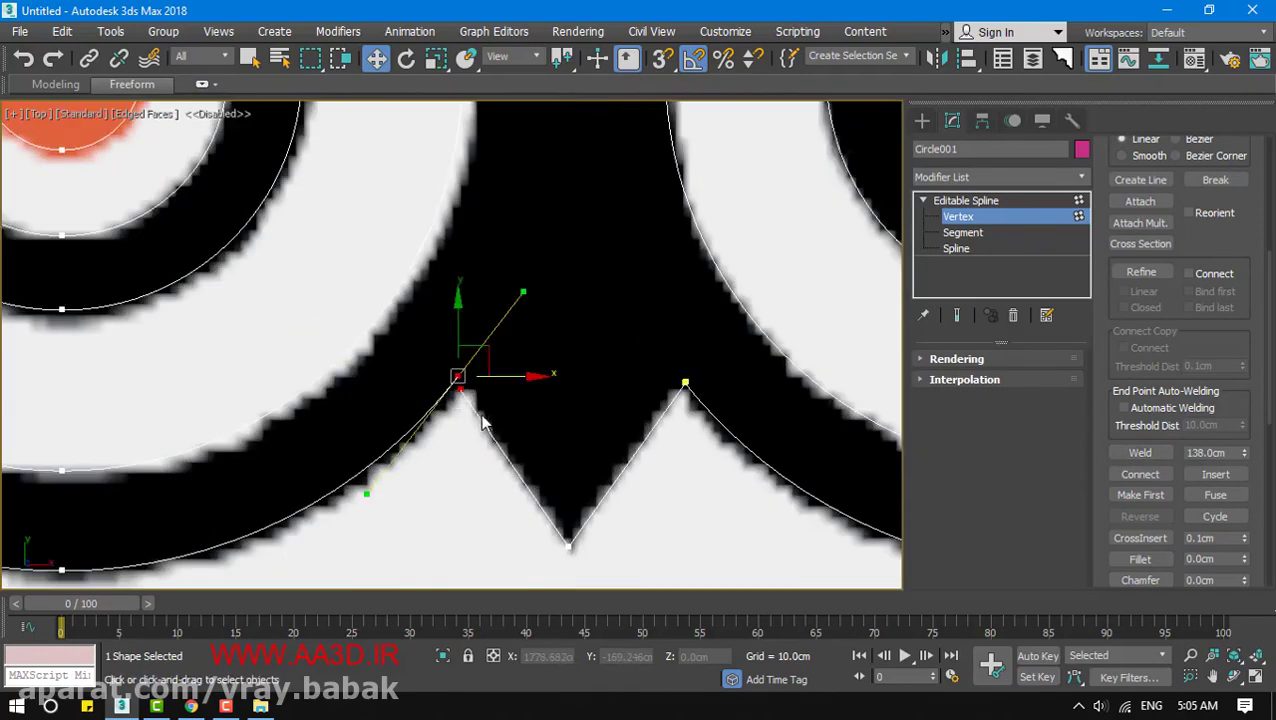
pyautogui.click(1140, 453)
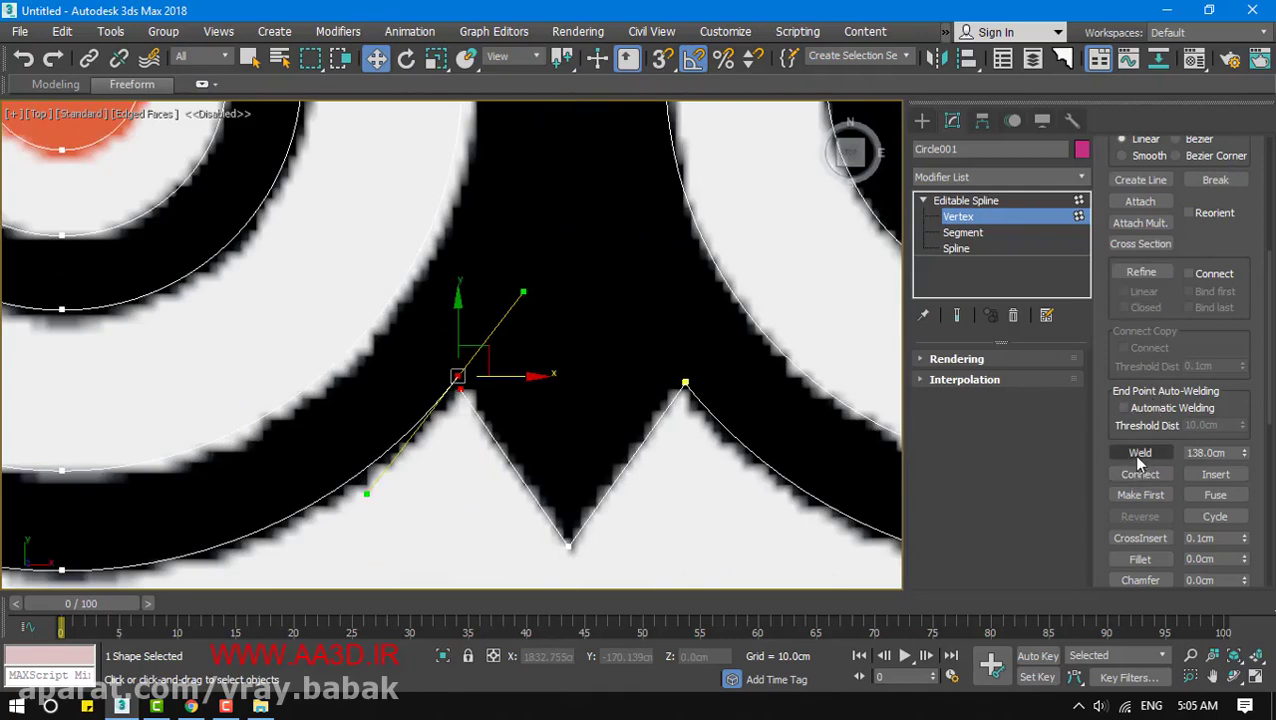
pyautogui.click(685, 383)
pyautogui.click(1130, 455)
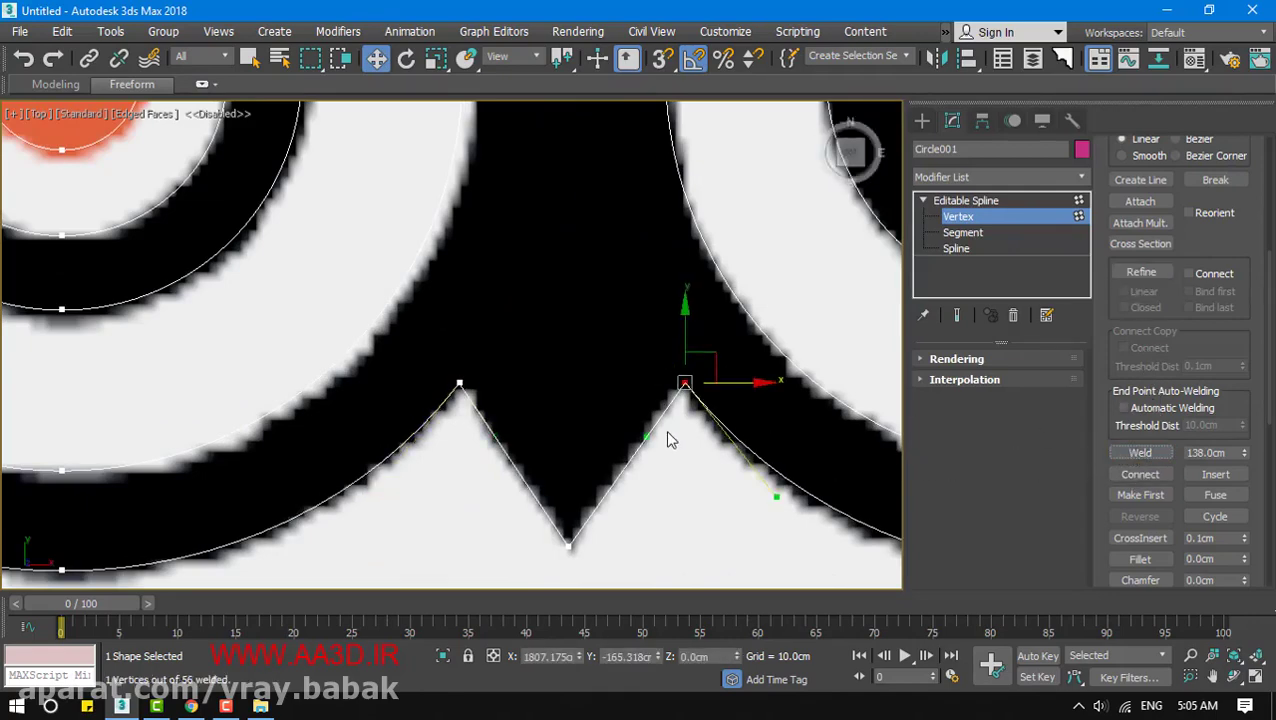
# Weld the two endpoints where the head's arc meets the ear's top edge above the green-pupil eye
pyautogui.scroll(-6, 669, 433)
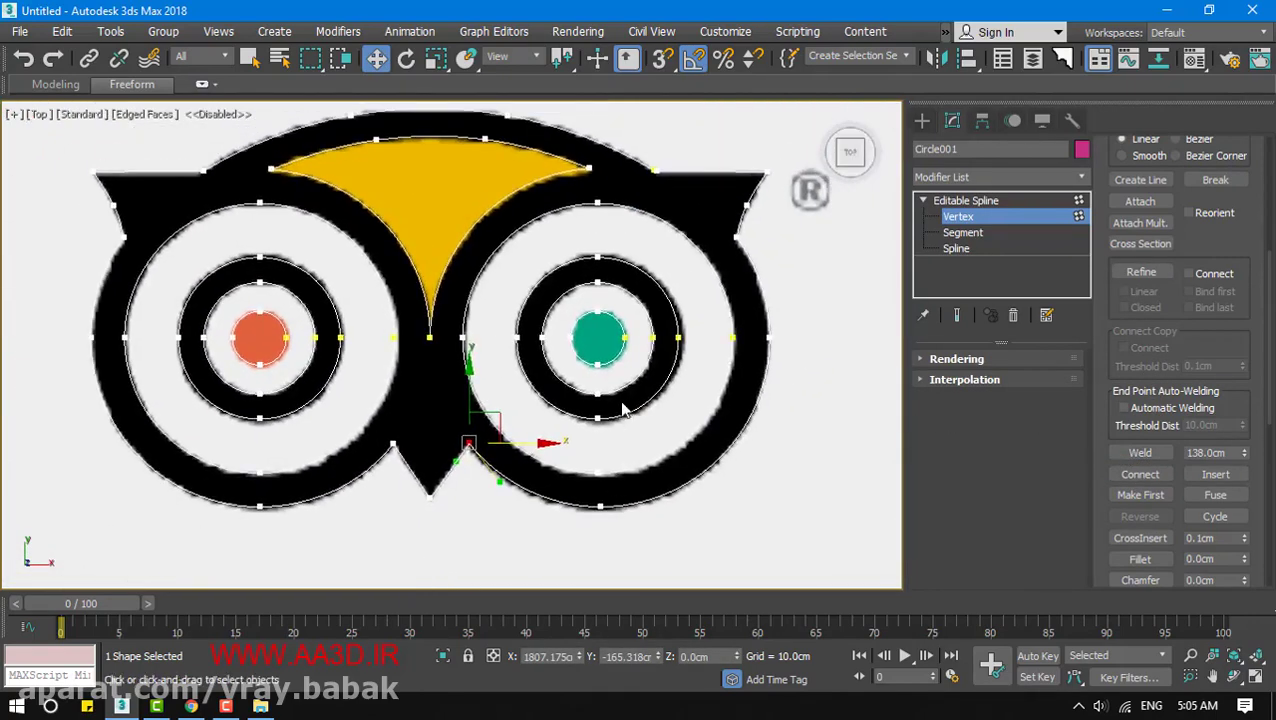
pyautogui.moveTo(655, 396); pyautogui.dragTo(672, 507, button='middle')
pyautogui.click(660, 288)
pyautogui.scroll(10, 661, 285)
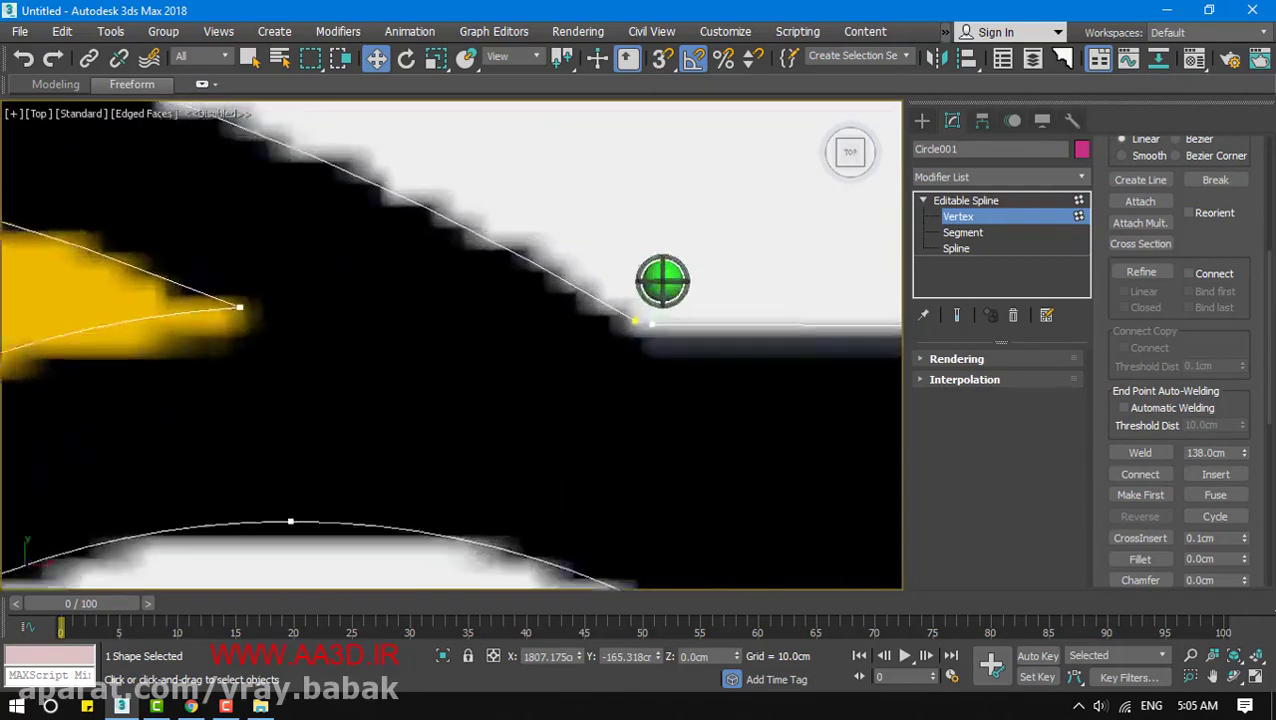
pyautogui.click(1140, 458)
pyautogui.moveTo(678, 410); pyautogui.dragTo(546, 387, button='middle')
pyautogui.scroll(-4, 546, 387)
pyautogui.moveTo(332, 381); pyautogui.dragTo(453, 281, button='middle')
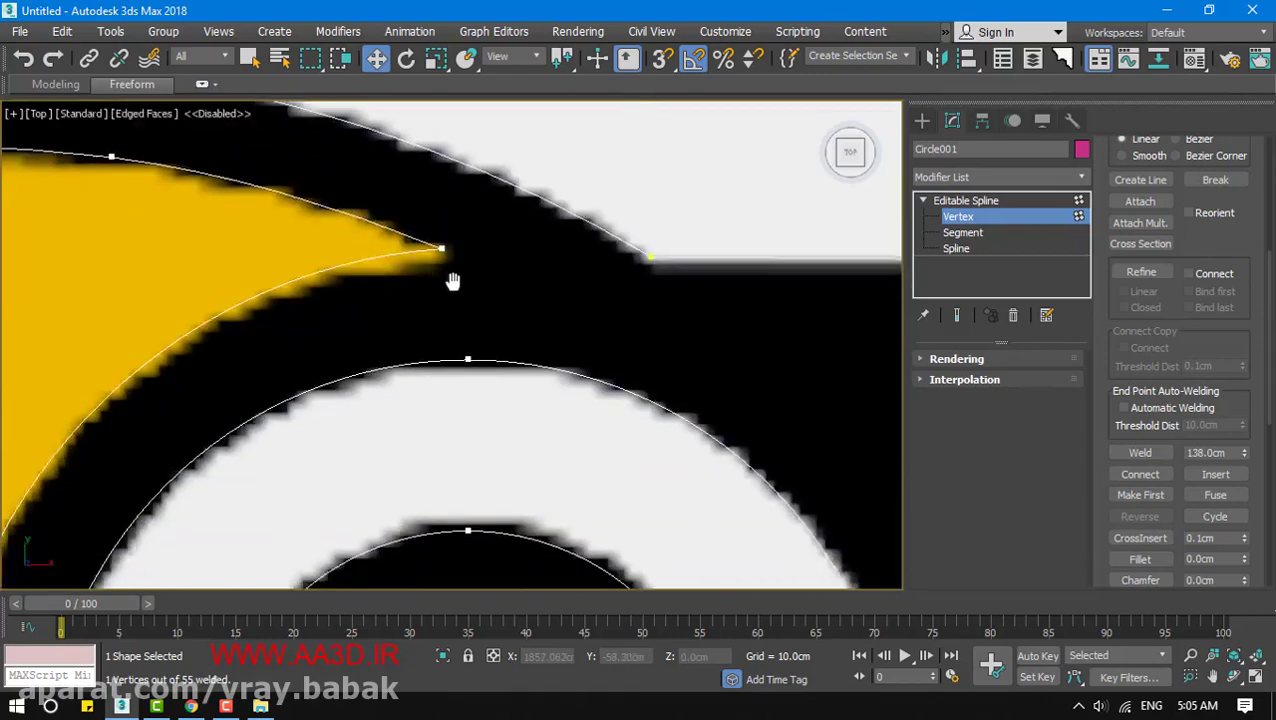
pyautogui.scroll(-2, 455, 282)
pyautogui.moveTo(734, 422); pyautogui.dragTo(594, 382, button='middle')
pyautogui.scroll(-3, 512, 405)
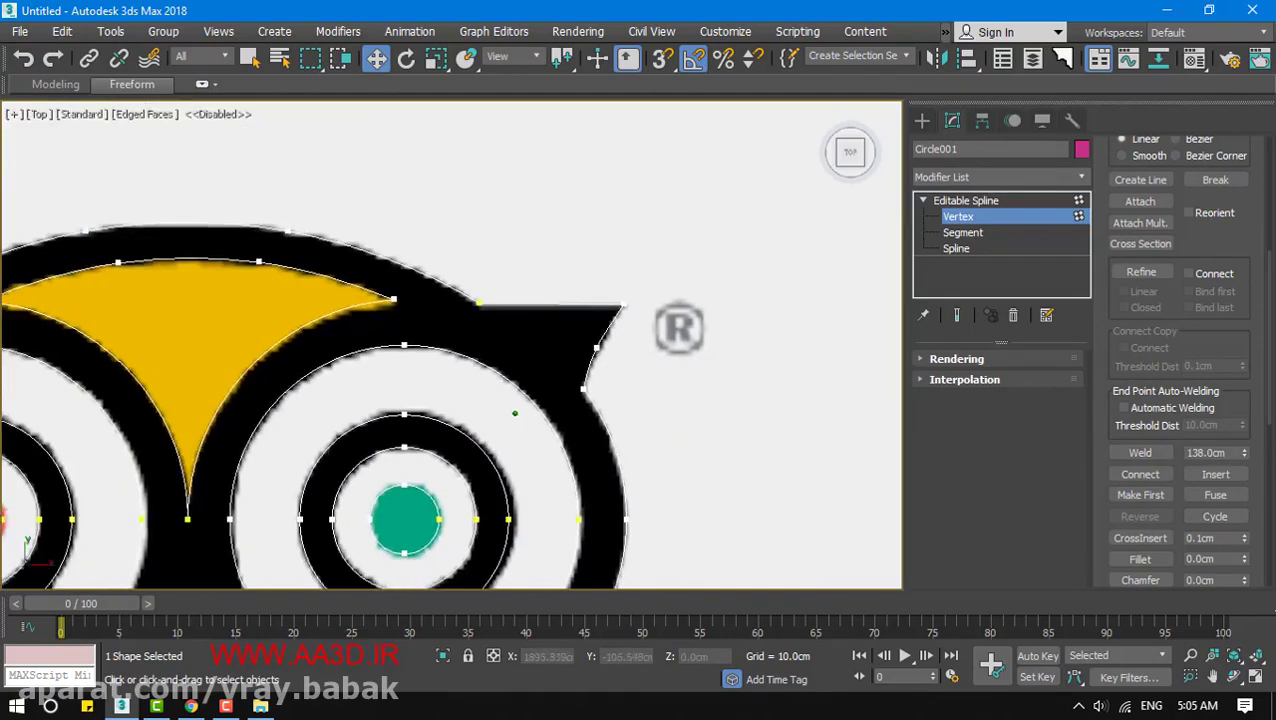
# Display the owl outline in wireframe and select the orange-pupil eye's circles one by one to check that they are closed
pyautogui.moveTo(524, 463); pyautogui.dragTo(649, 408, button='middle')
pyautogui.press('F3')
pyautogui.moveTo(542, 456); pyautogui.dragTo(630, 400, button='middle')
pyautogui.scroll(-1, 630, 400)
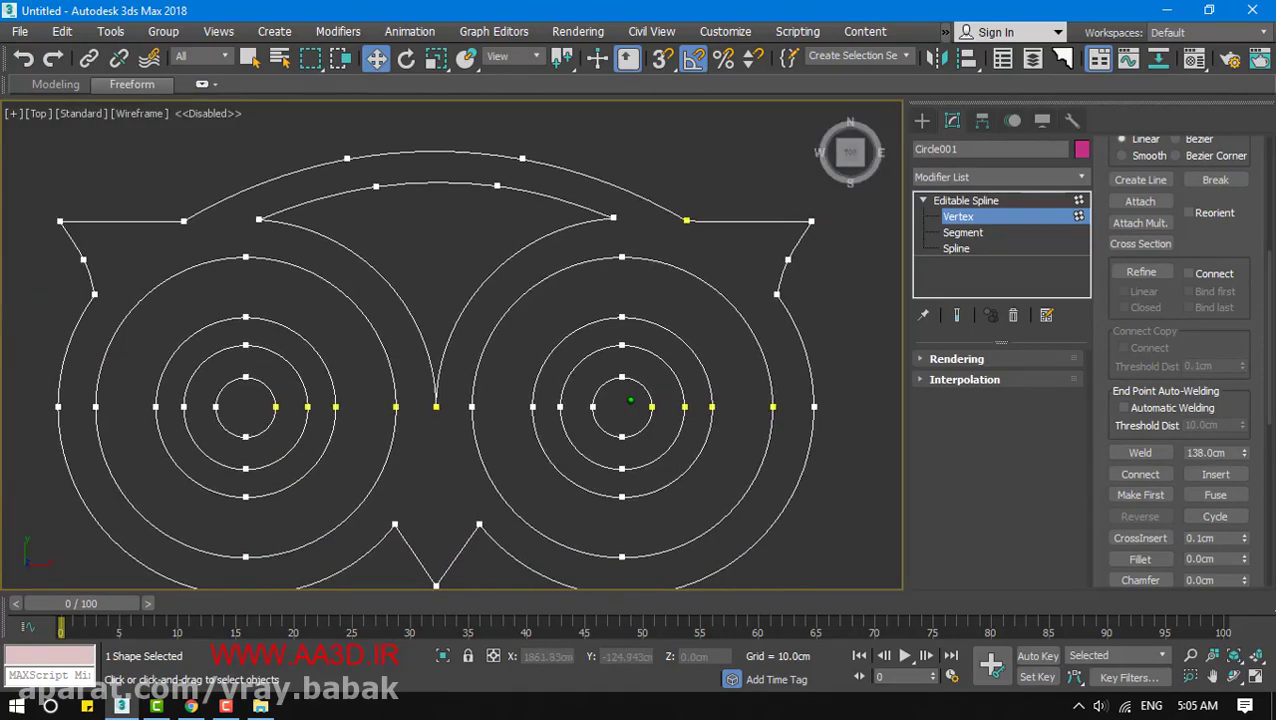
pyautogui.moveTo(360, 456); pyautogui.dragTo(418, 416, button='middle')
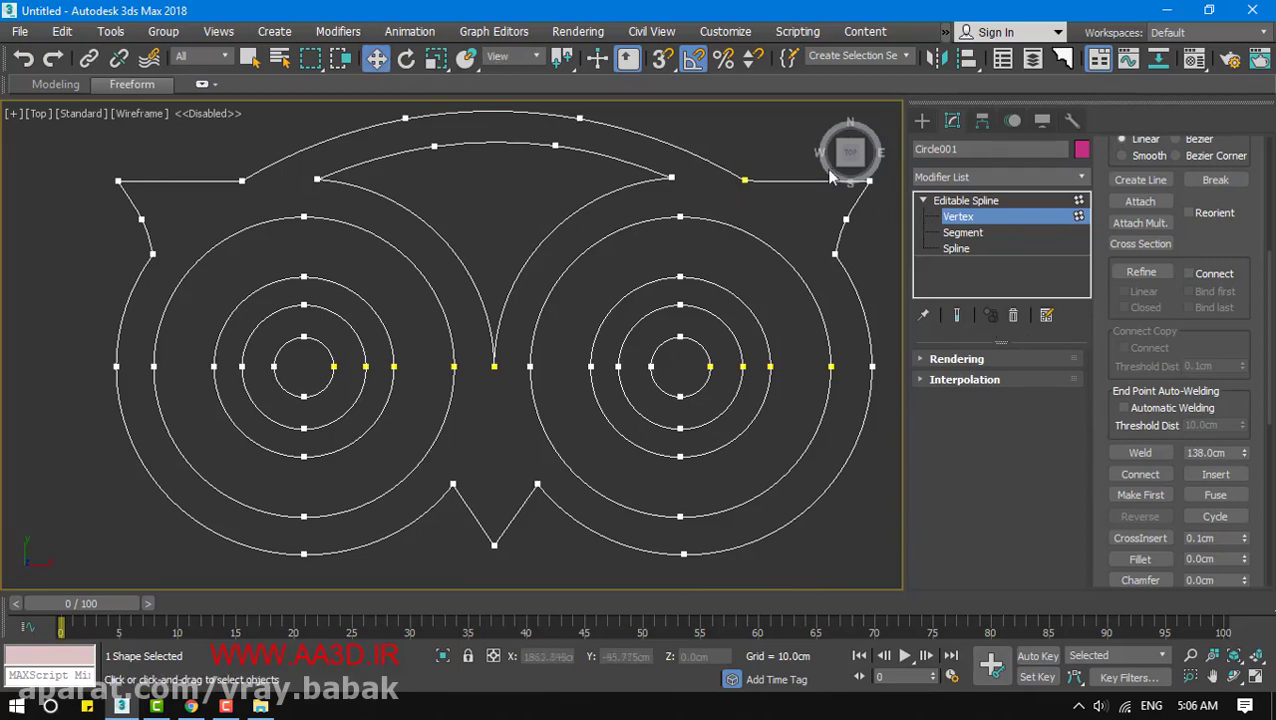
pyautogui.click(952, 248)
pyautogui.click(335, 357)
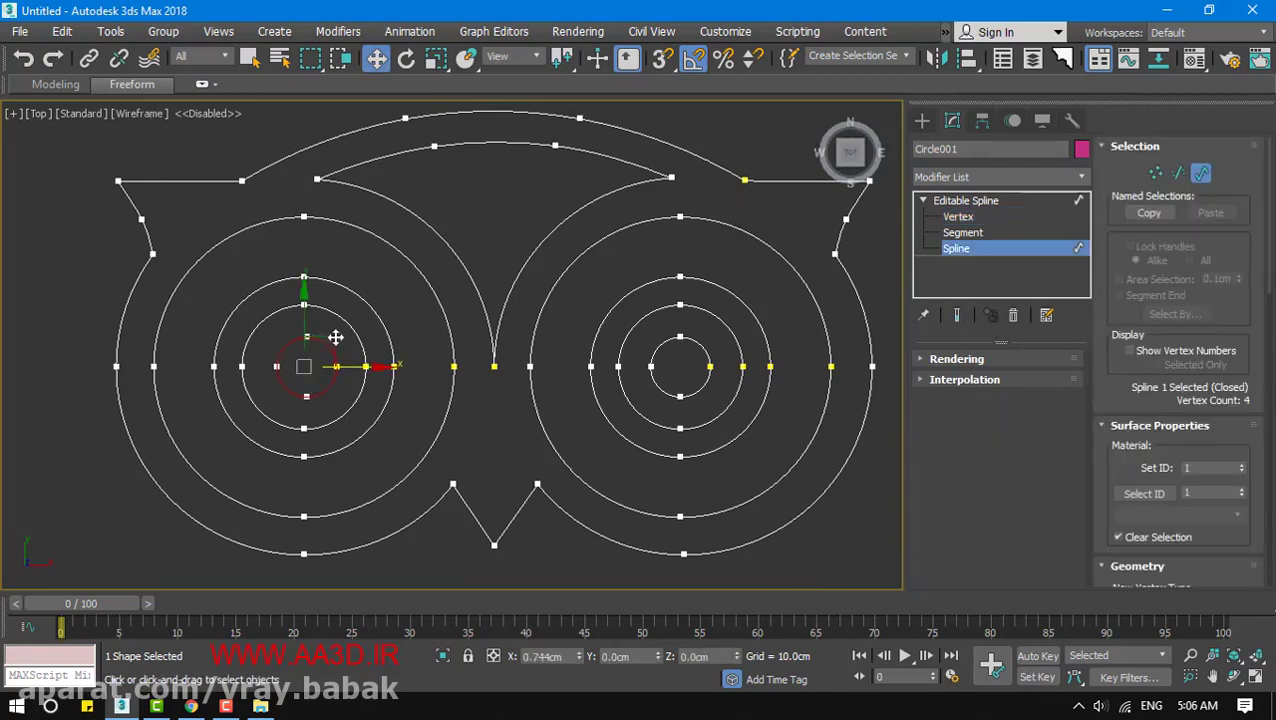
pyautogui.click(368, 369)
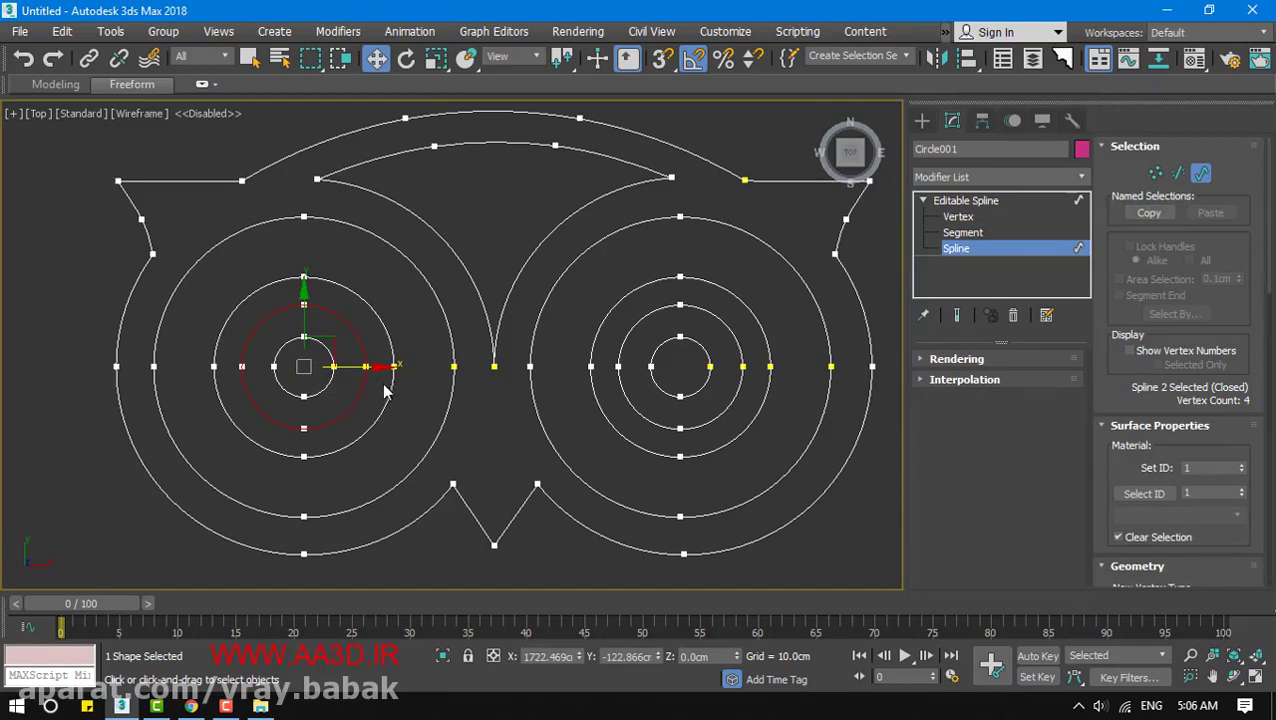
pyautogui.click(460, 366)
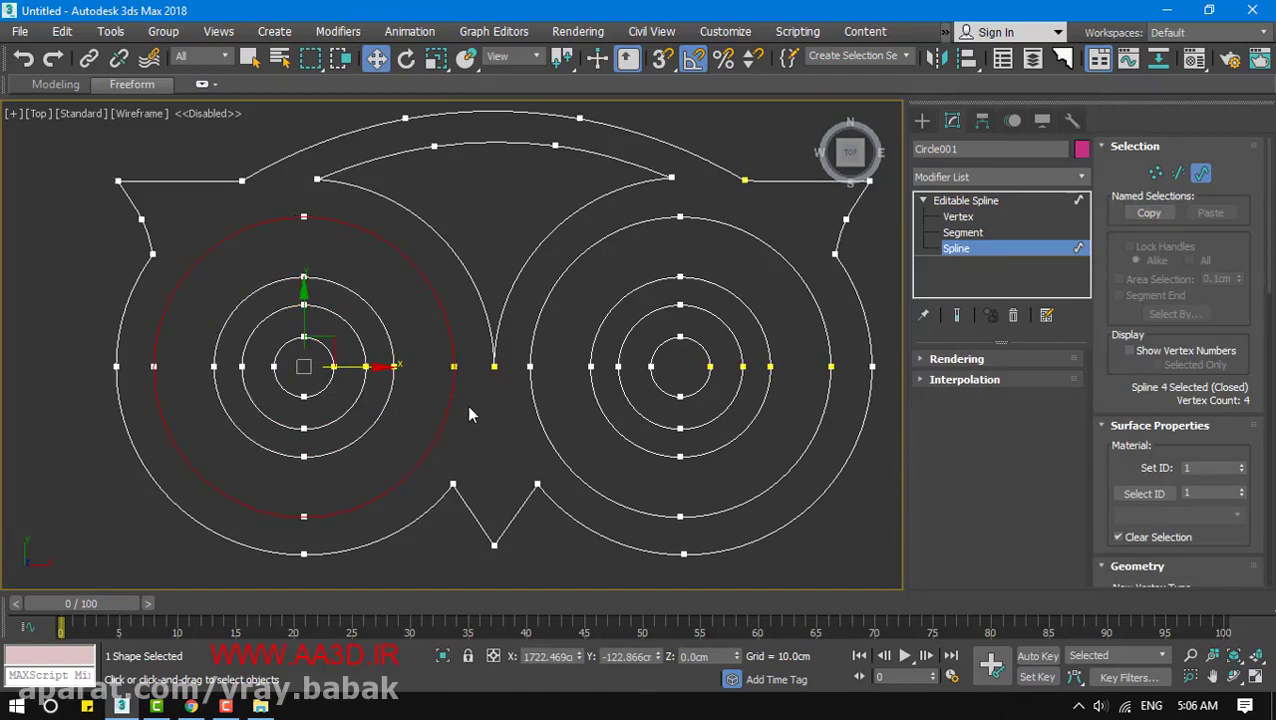
# Break the top vertex of the orange-pupil eye's largest full circle, pull one end away, and undo the move
pyautogui.click(1156, 173)
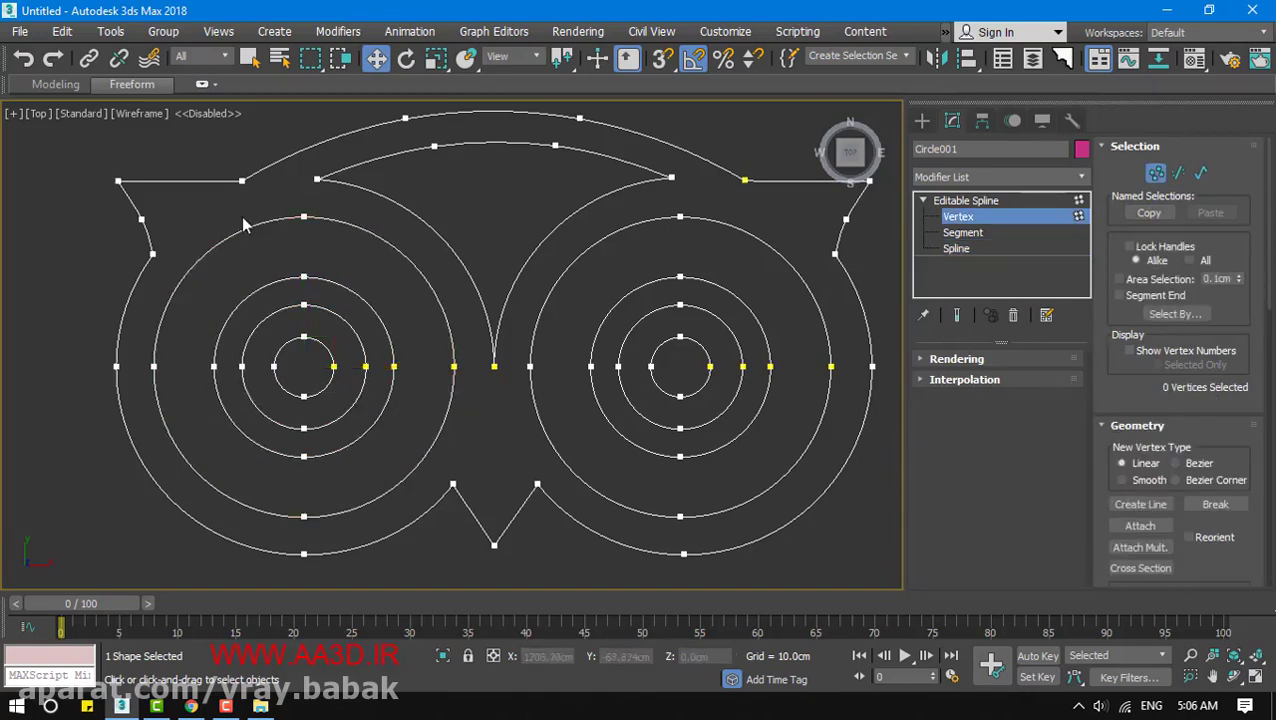
pyautogui.moveTo(330, 238); pyautogui.dragTo(331, 239)
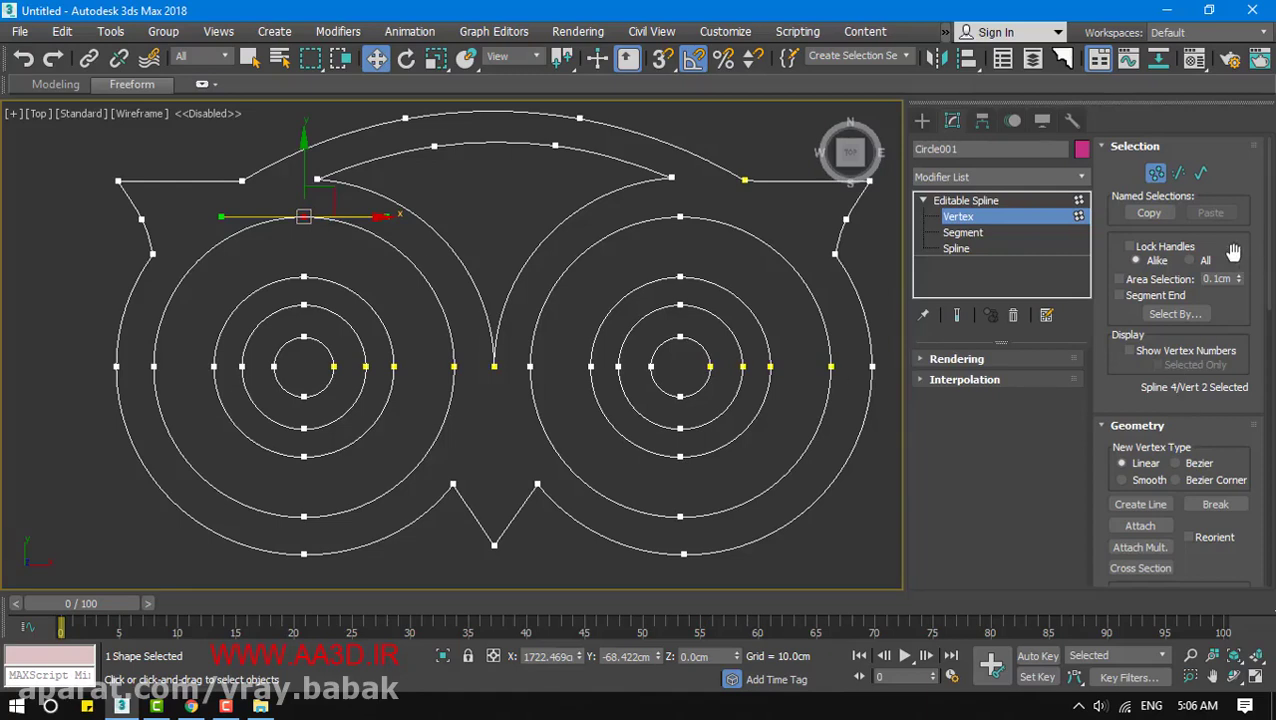
pyautogui.moveTo(1228, 234); pyautogui.dragTo(1228, 176)
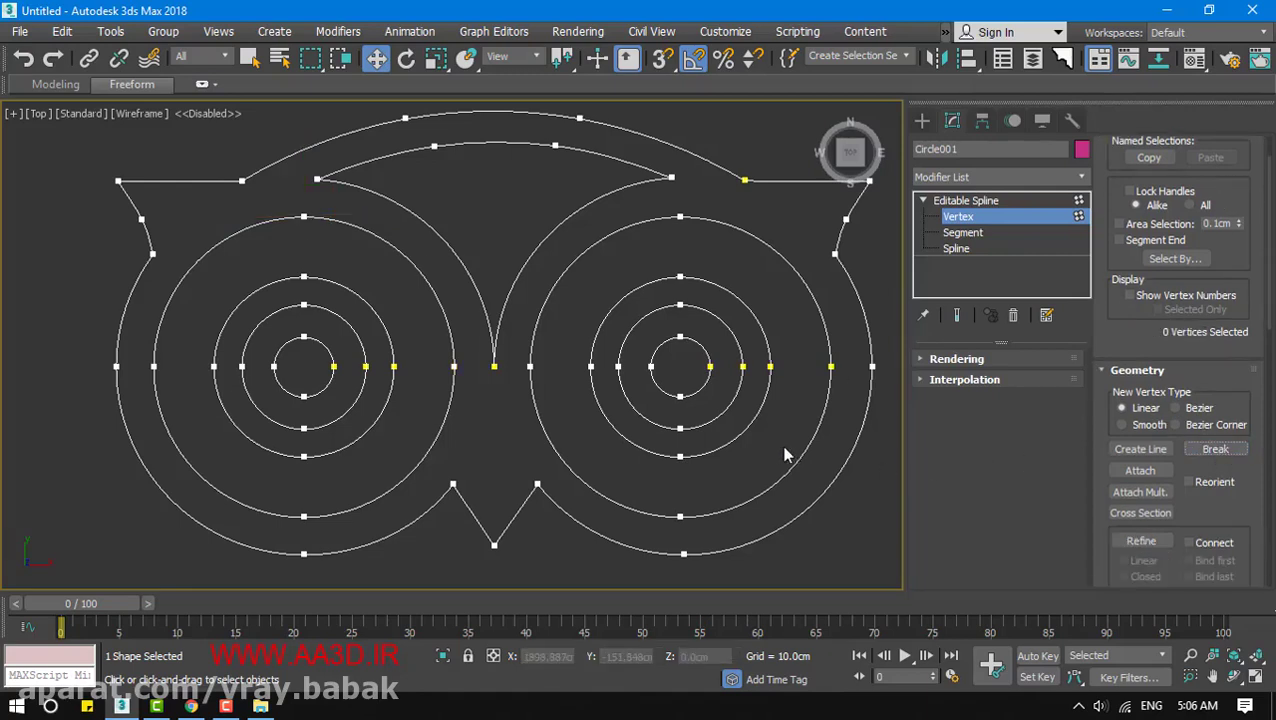
pyautogui.click(304, 216)
pyautogui.moveTo(333, 205); pyautogui.dragTo(369, 179)
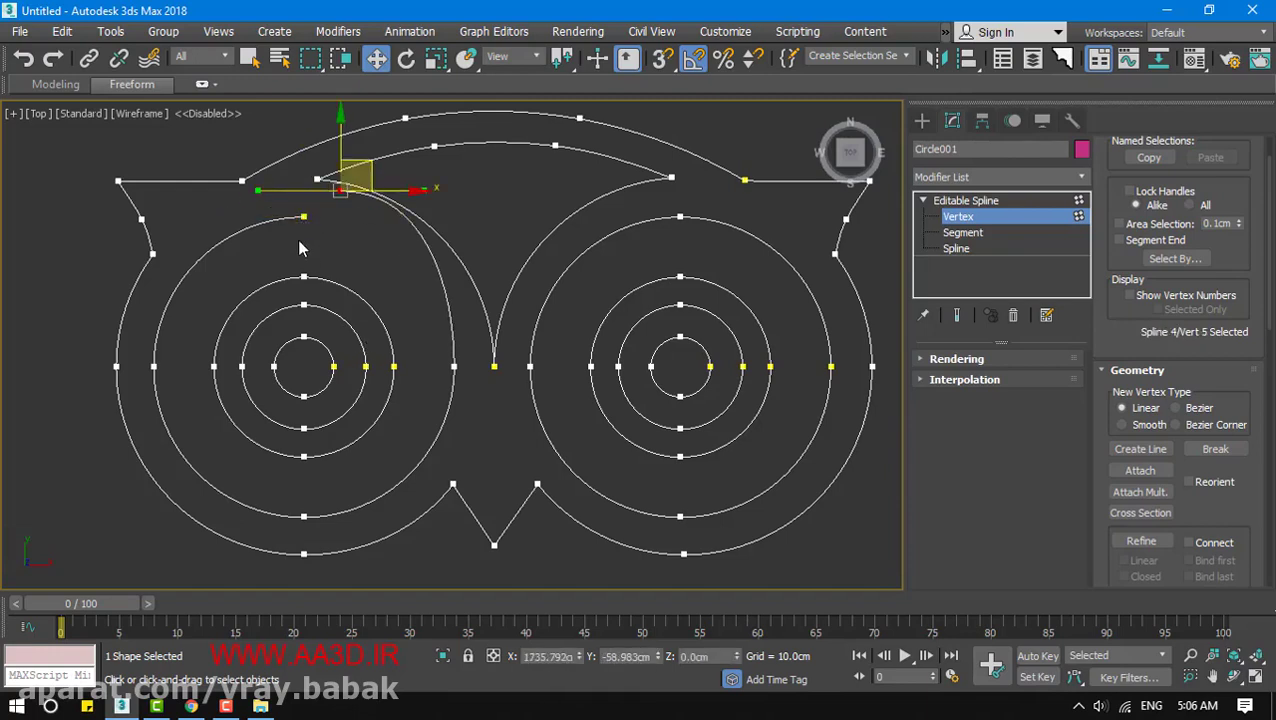
pyautogui.hotkey('ctrl', 'z')
pyautogui.hotkey('ctrl', 'z')
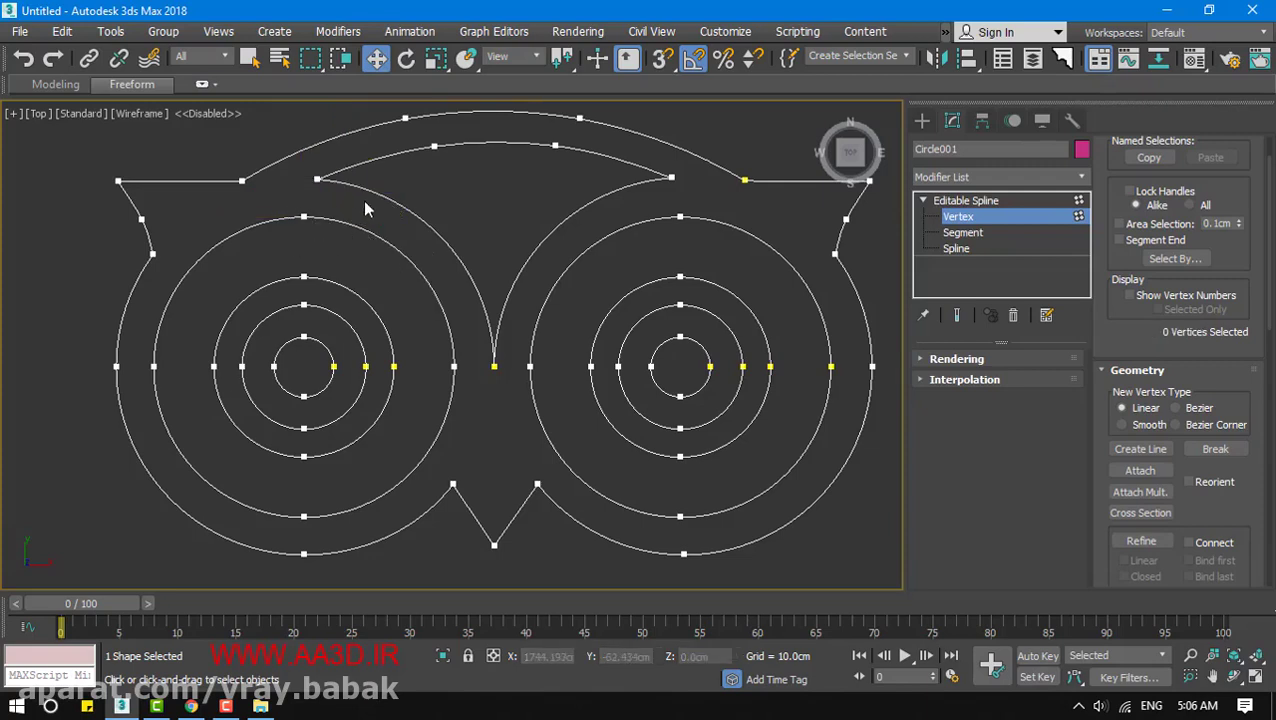
# Weld the two coincident vertices at the top of the broken circle to close it again
pyautogui.moveTo(314, 224); pyautogui.dragTo(317, 229)
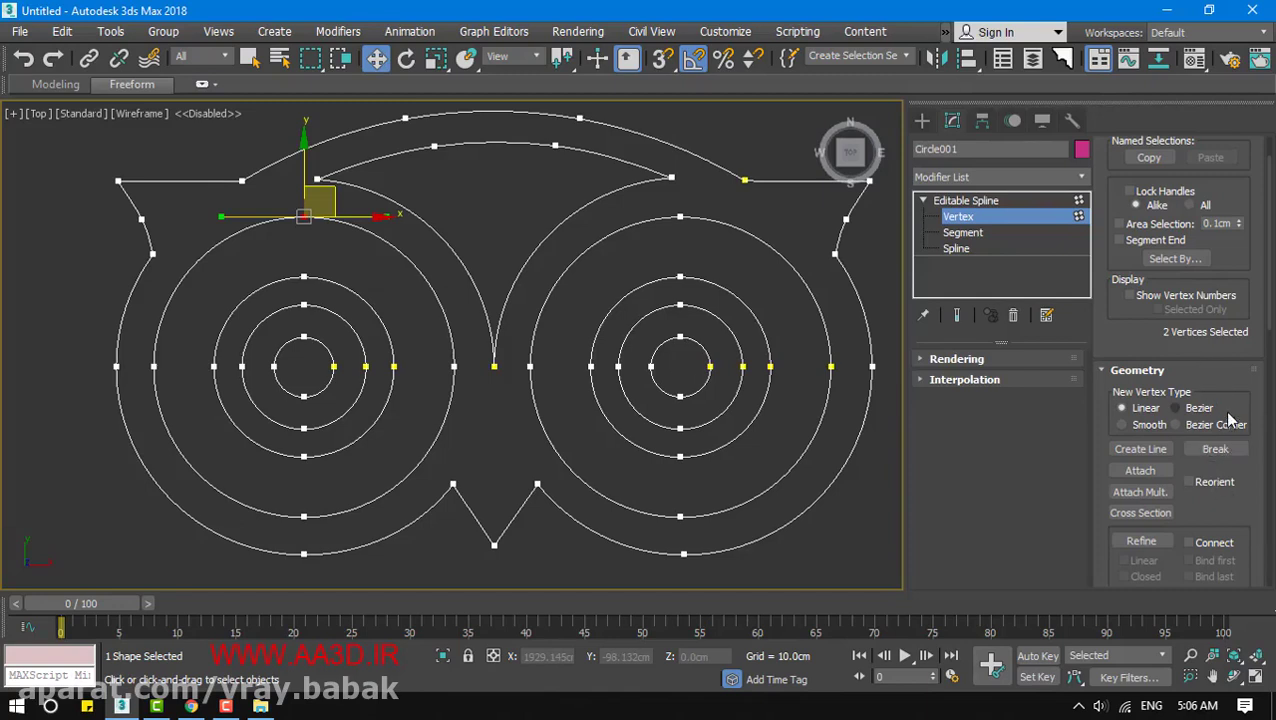
pyautogui.scroll(-5, 1220, 380)
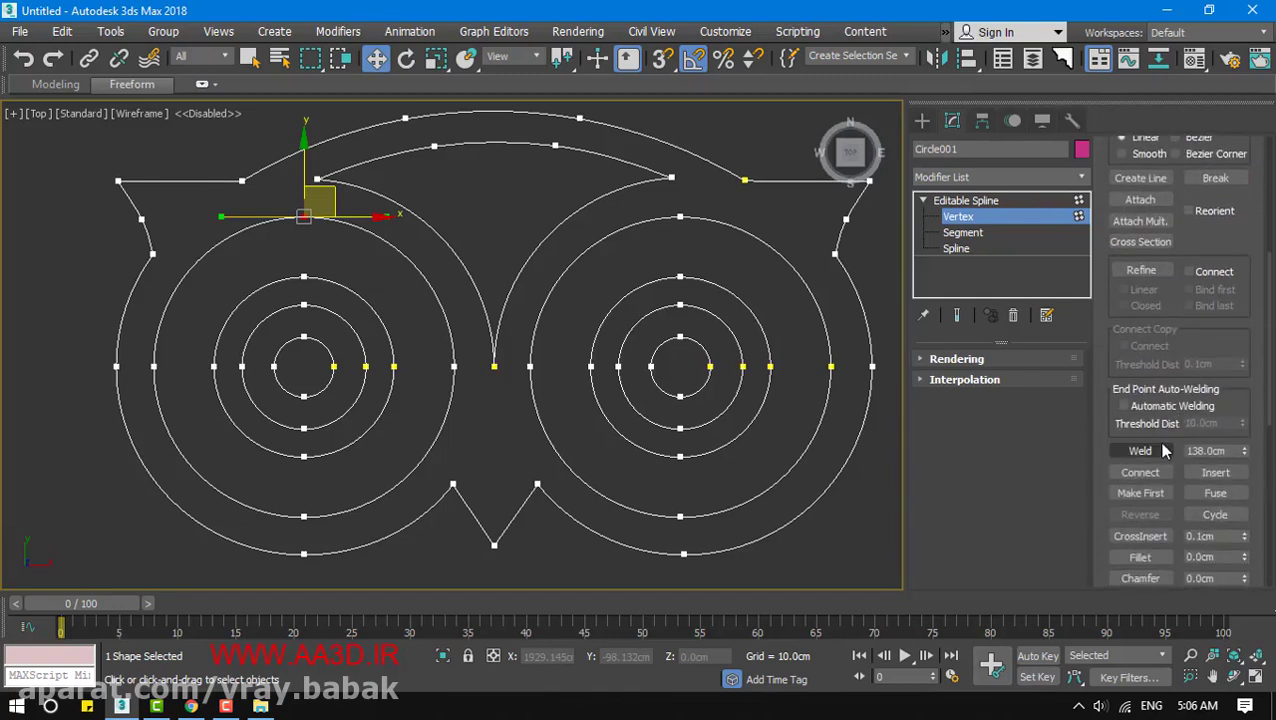
pyautogui.click(1140, 451)
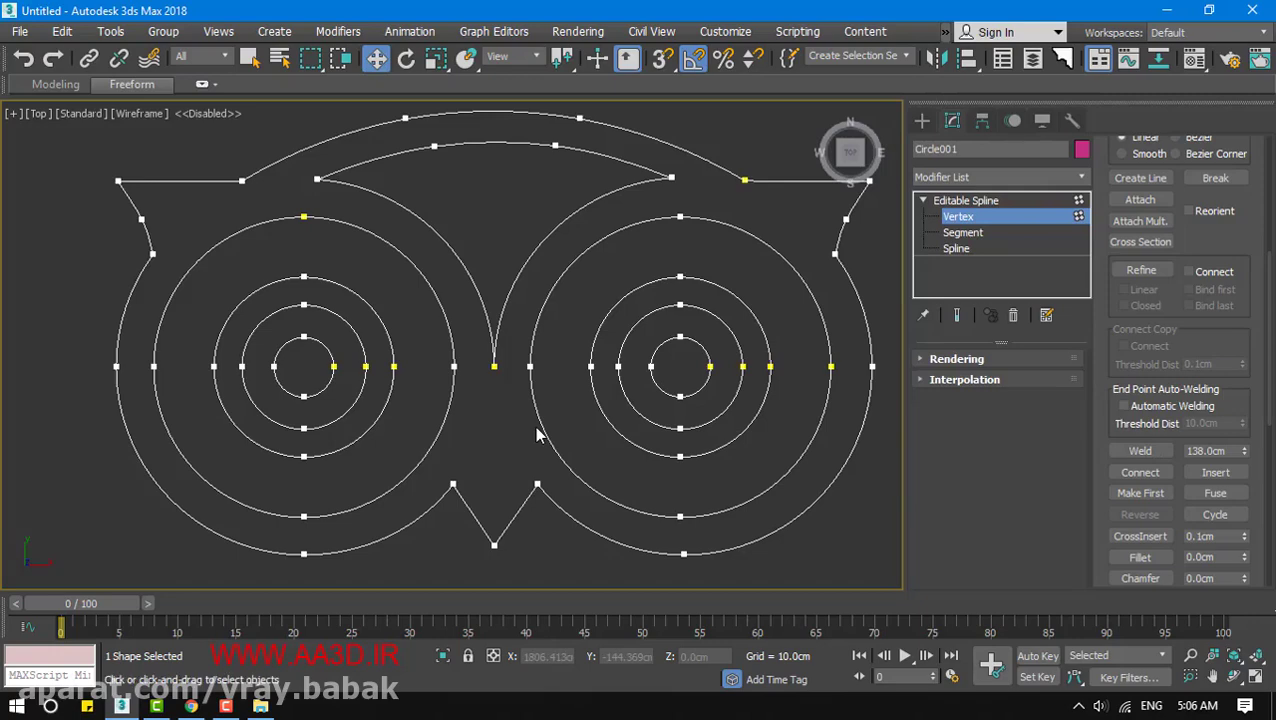
# Apply an Extrude modifier to the owl outline with an amount of 8.5 cm and show it shaded
pyautogui.keyDown('alt'); pyautogui.moveTo(536, 434); pyautogui.dragTo(513, 320, button='middle'); pyautogui.keyUp('alt')
pyautogui.click(961, 180)
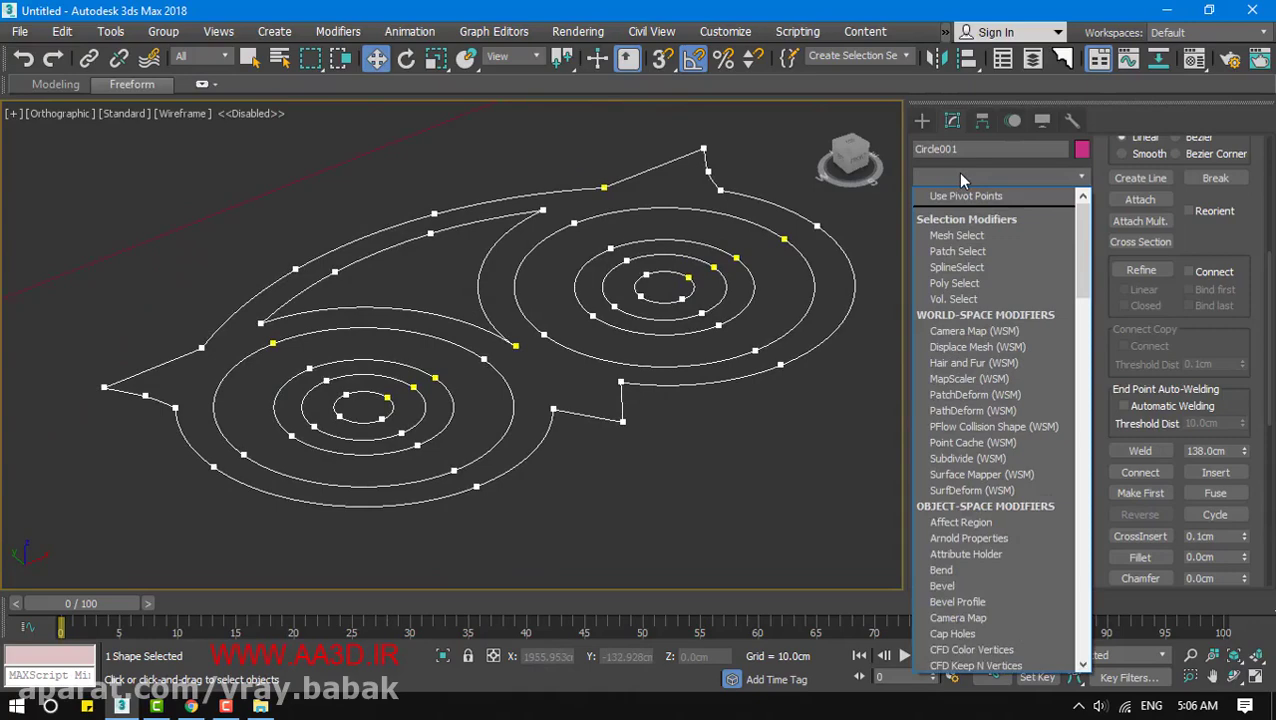
pyautogui.write('ex')
pyautogui.press('Return')
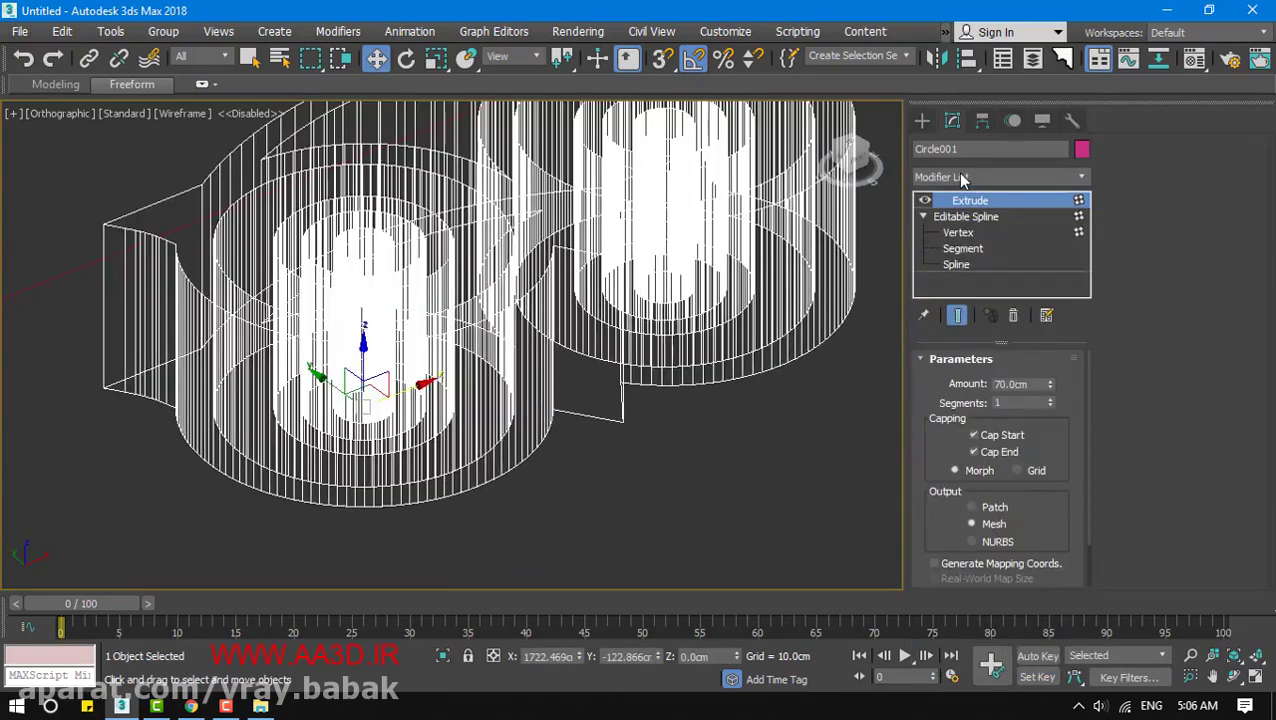
pyautogui.press('F3')
pyautogui.moveTo(620, 140); pyautogui.dragTo(586, 310, button='middle')
pyautogui.scroll(-2, 616, 250)
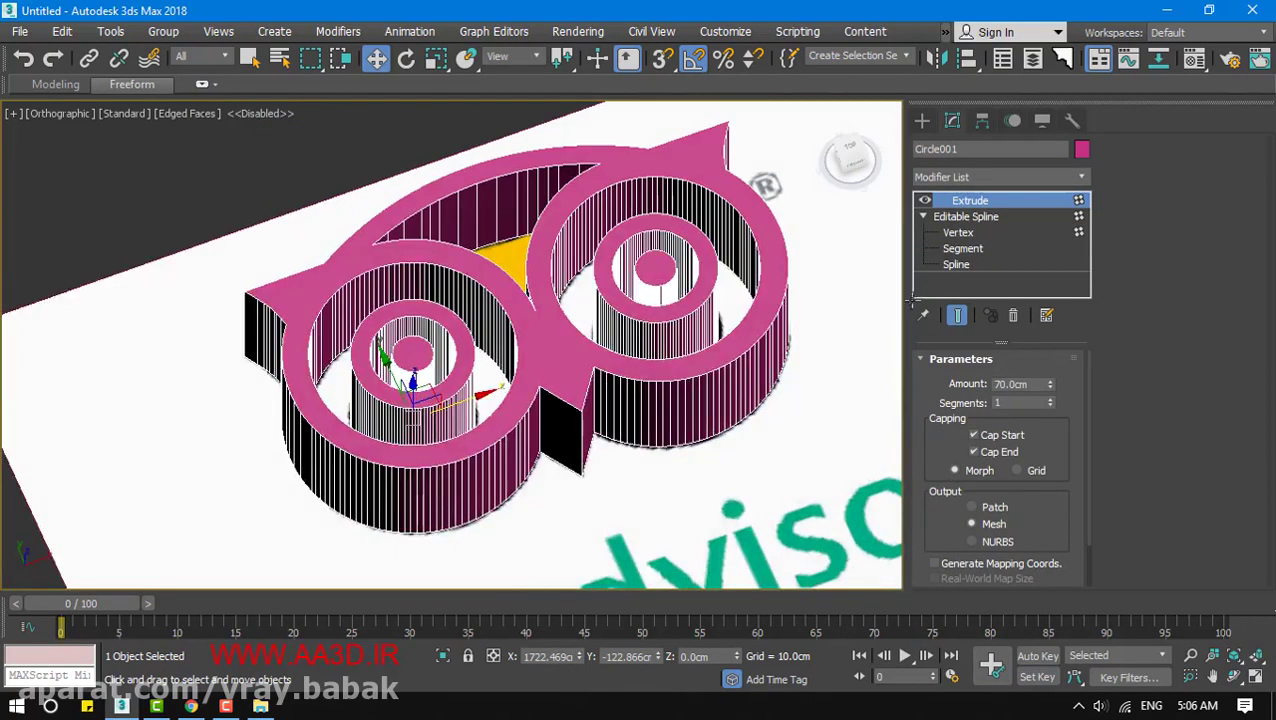
pyautogui.moveTo(1049, 384); pyautogui.dragTo(1048, 488)
pyautogui.keyDown('alt'); pyautogui.moveTo(624, 399); pyautogui.dragTo(599, 436, button='middle'); pyautogui.keyUp('alt')
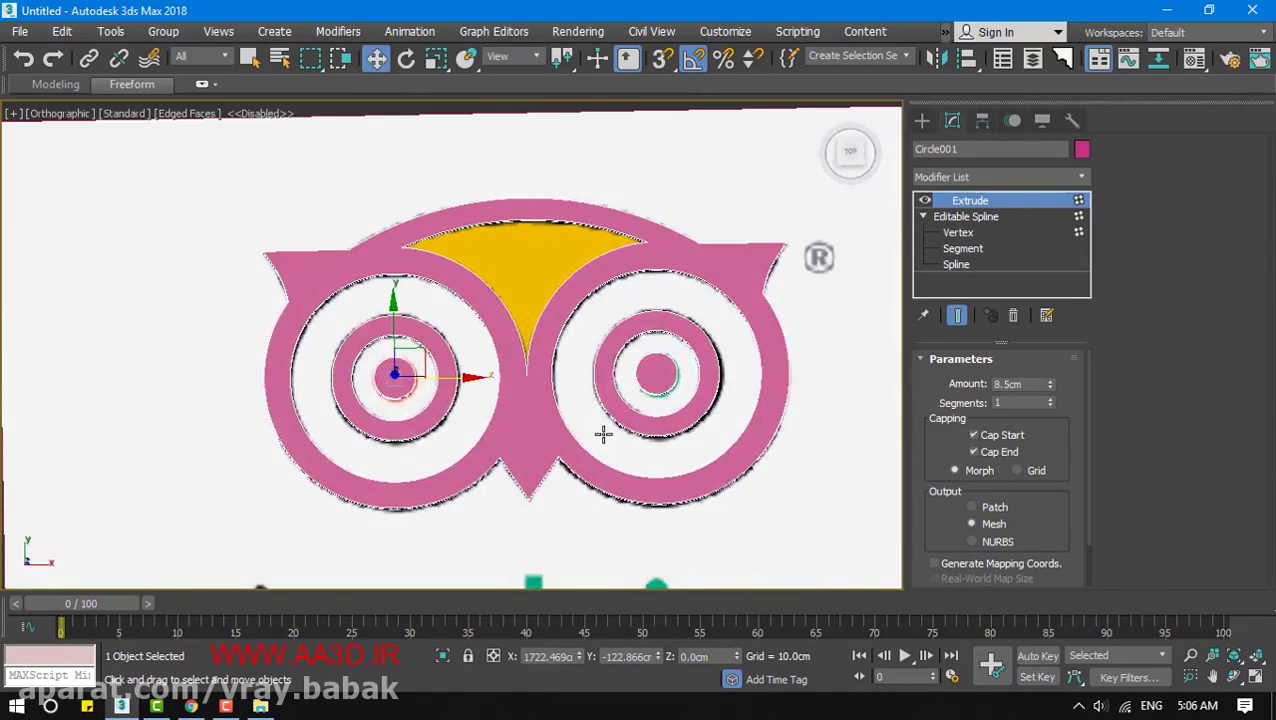
# Return to the top view and select the tripadvisor logo's reference plane
pyautogui.press('t')
pyautogui.scroll(-5, 616, 429)
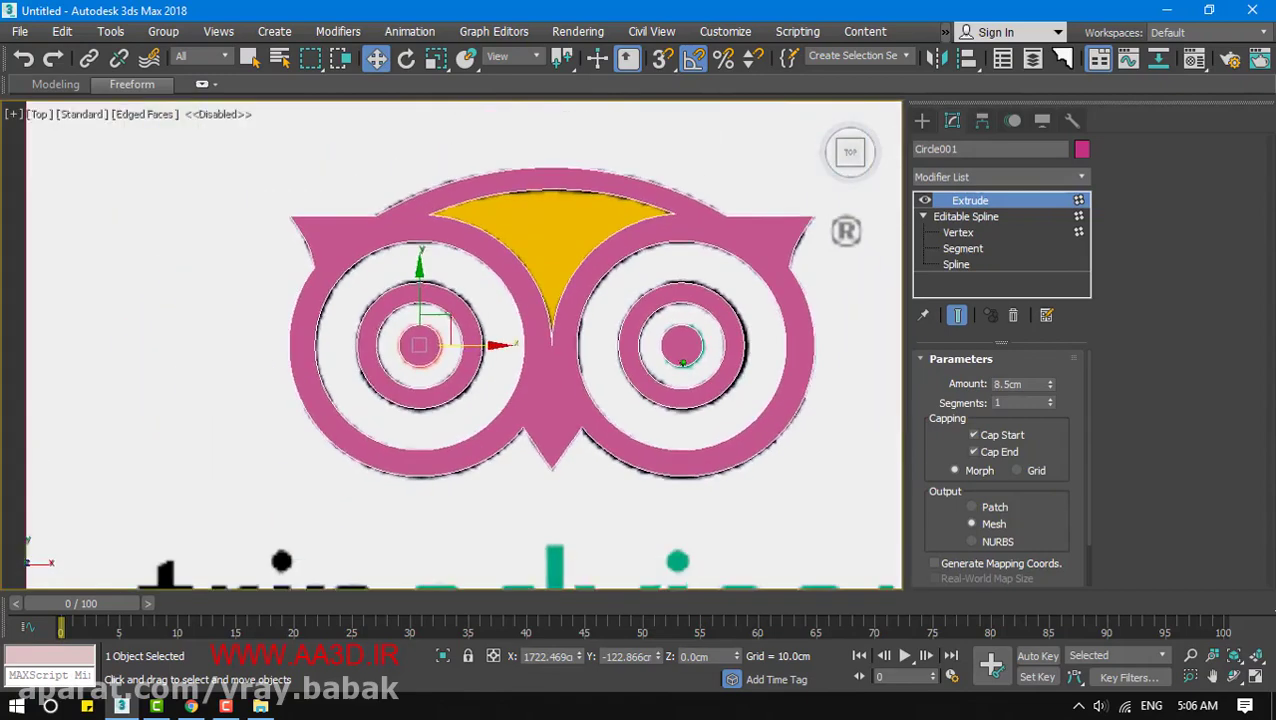
pyautogui.click(587, 489)
pyautogui.moveTo(587, 489); pyautogui.dragTo(590, 335, button='middle')
pyautogui.scroll(-2, 590, 335)
pyautogui.moveTo(587, 455); pyautogui.dragTo(570, 550, button='middle')
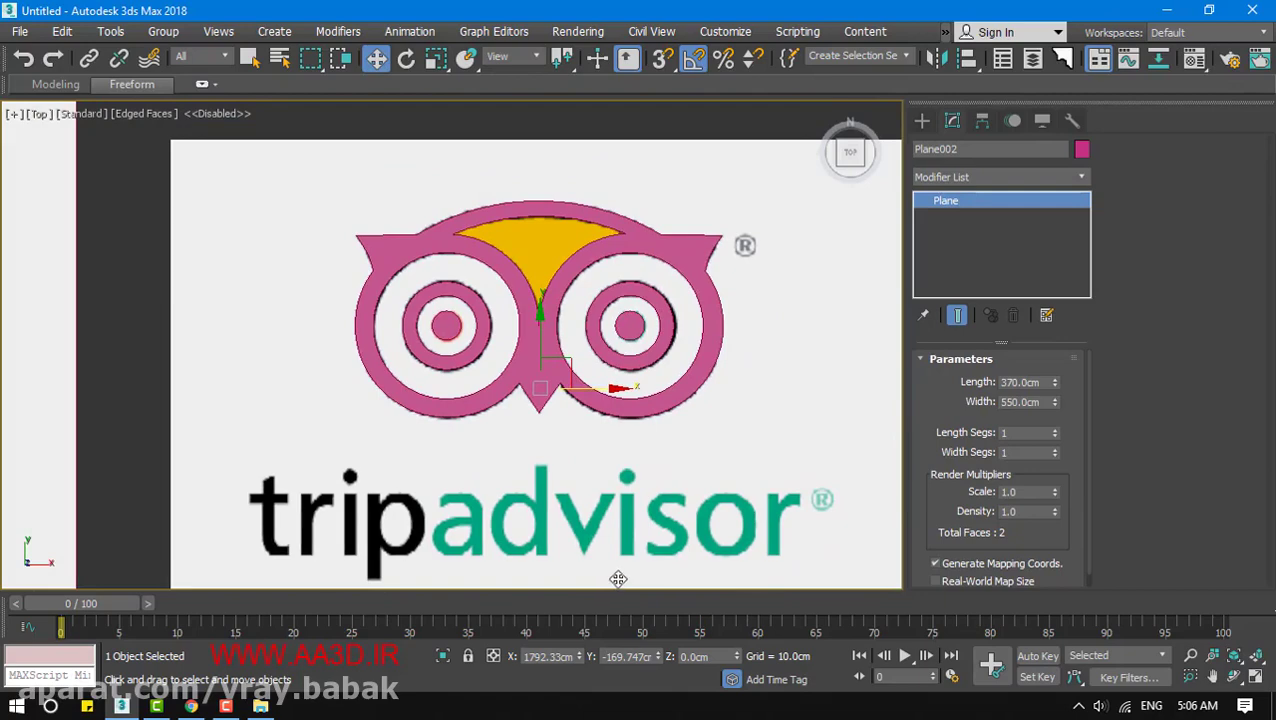
pyautogui.moveTo(558, 468); pyautogui.dragTo(664, 419, button='middle')
pyautogui.scroll(-3, 666, 420)
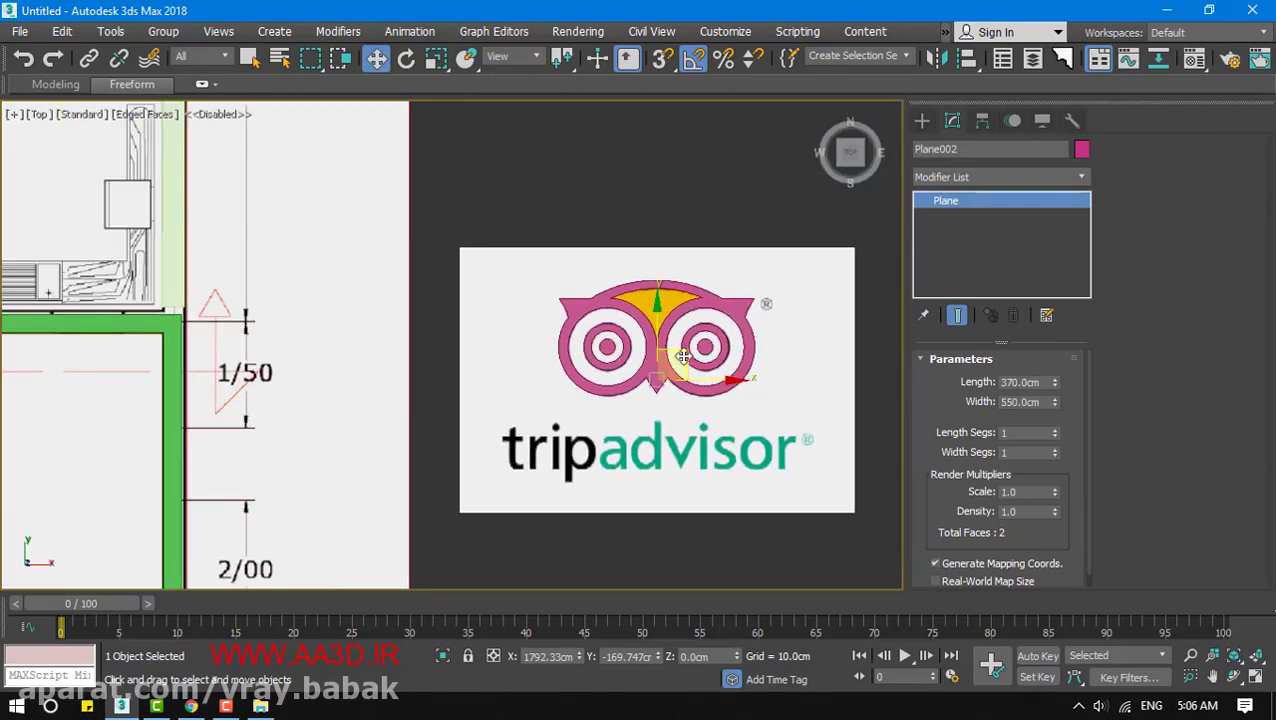
# Move the logo's reference plane away from the owl and place the extruded owl in the plan's upper room
pyautogui.moveTo(682, 355); pyautogui.dragTo(1030, 539)
pyautogui.moveTo(592, 477); pyautogui.dragTo(734, 354, button='middle')
pyautogui.scroll(-3, 740, 342)
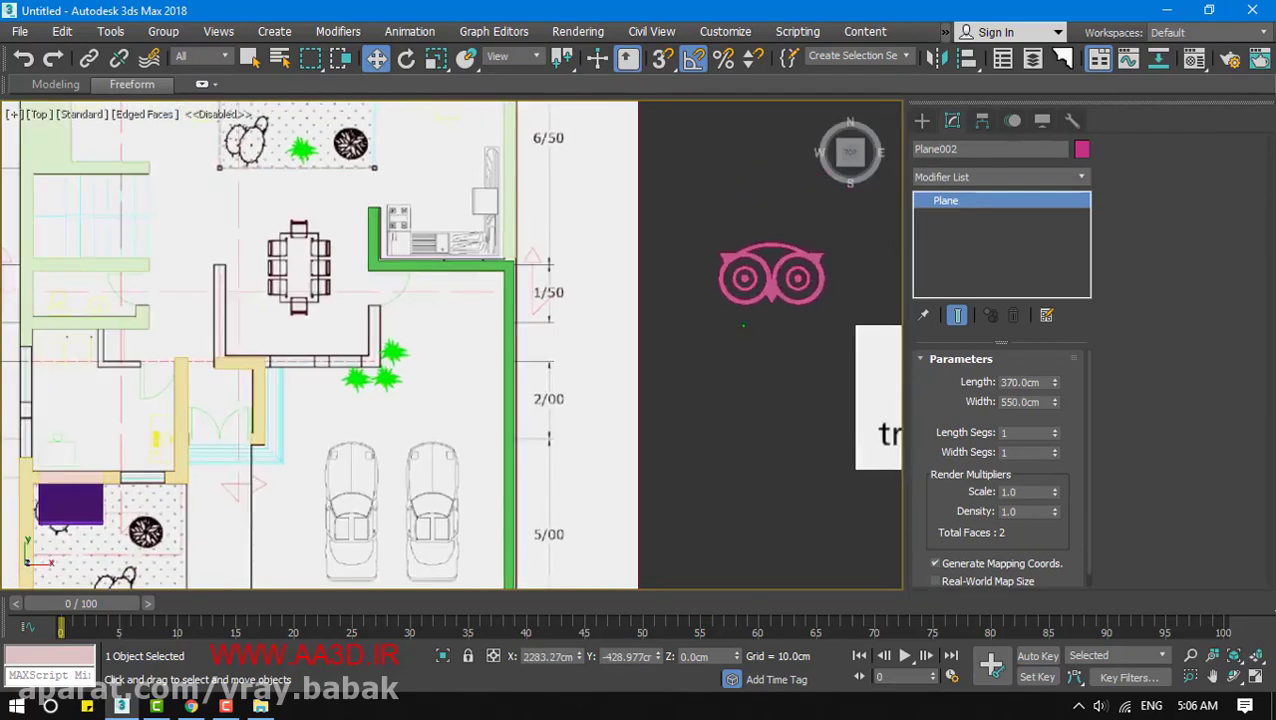
pyautogui.moveTo(770, 282); pyautogui.dragTo(366, 184)
# Rotate the extruded owl so it stands upright in the room, facing away from the back wall
pyautogui.moveTo(421, 293); pyautogui.dragTo(509, 539, button='middle')
pyautogui.keyDown('alt'); pyautogui.moveTo(509, 539); pyautogui.dragTo(379, 151, button='middle'); pyautogui.keyUp('alt')
pyautogui.click(406, 58)
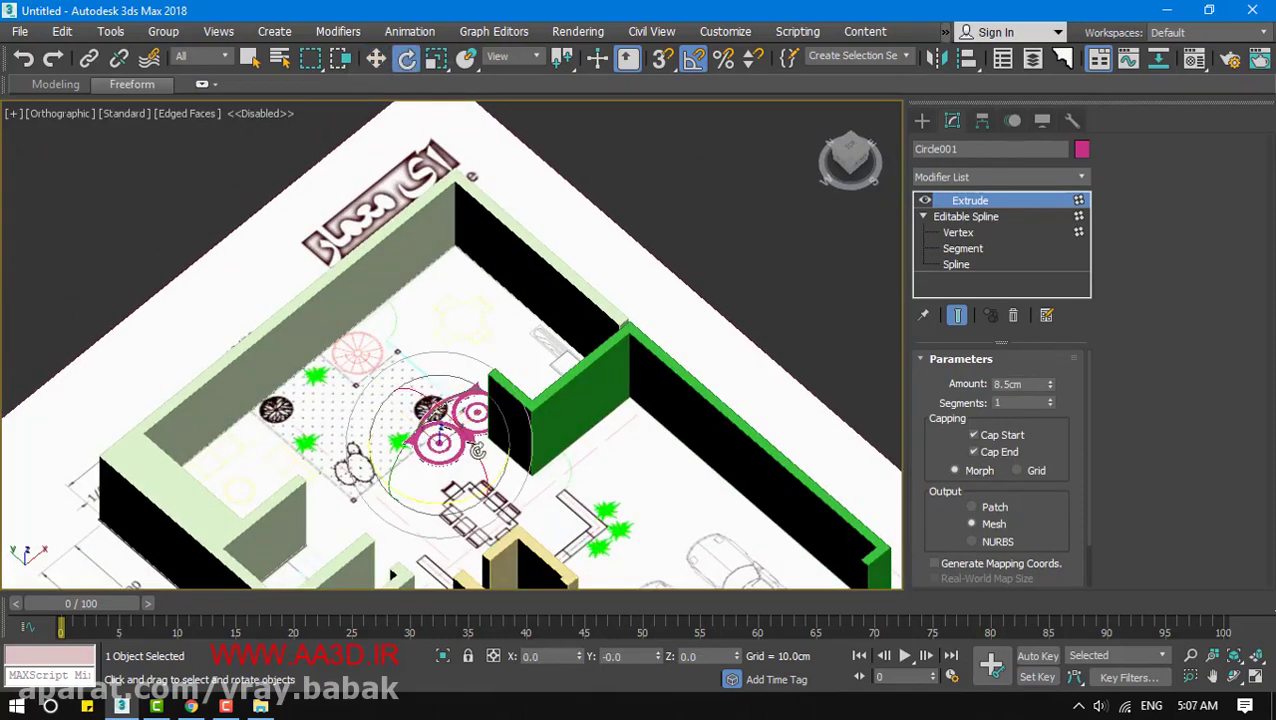
pyautogui.moveTo(456, 429); pyautogui.dragTo(503, 485)
pyautogui.hotkey('ctrl', 'z')
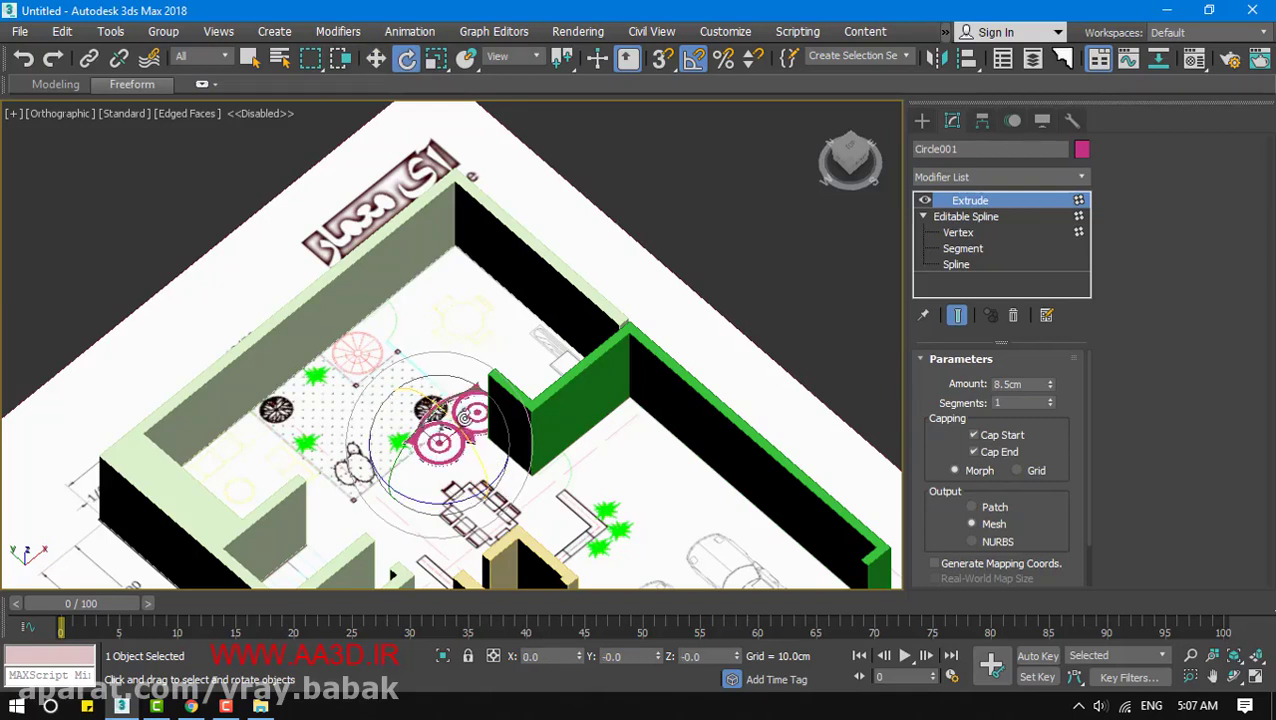
pyautogui.moveTo(456, 418); pyautogui.dragTo(518, 473)
# Move the upright owl against the inner face of the house's back wall, raised above the floor, and deselect it
pyautogui.click(376, 58)
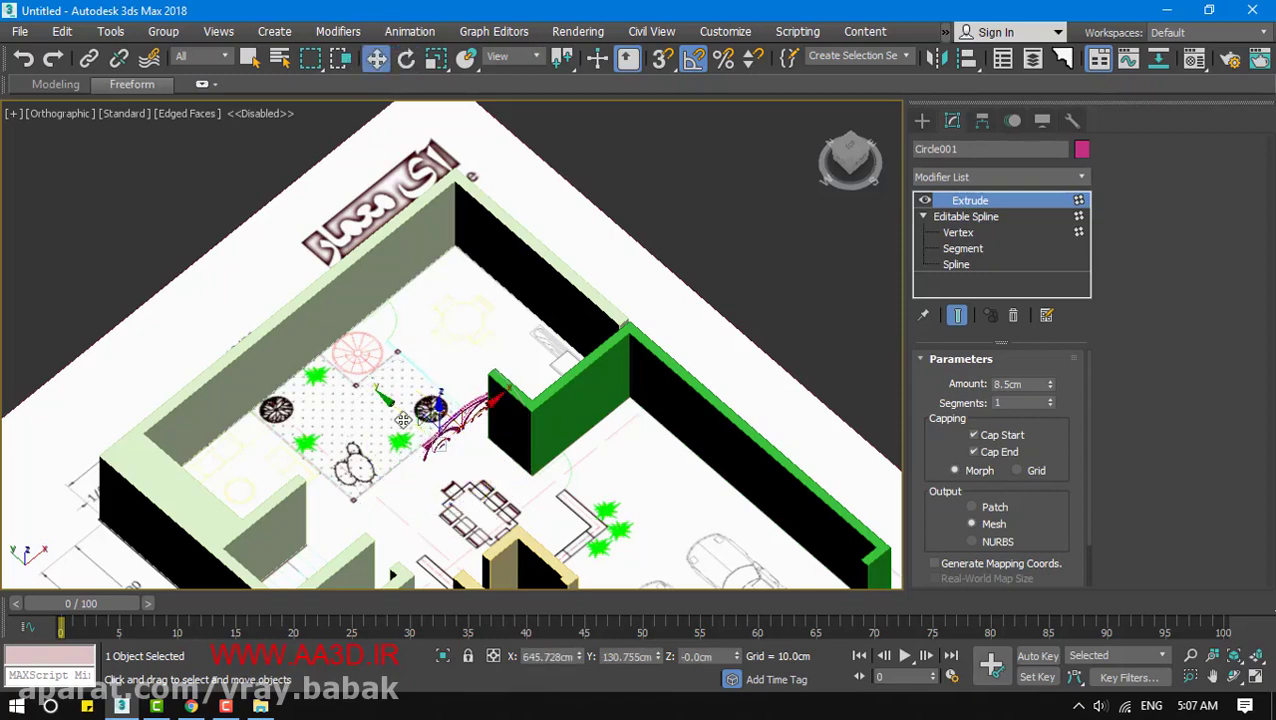
pyautogui.moveTo(402, 420); pyautogui.dragTo(225, 256)
pyautogui.scroll(5, 270, 315)
pyautogui.scroll(-5, 389, 222)
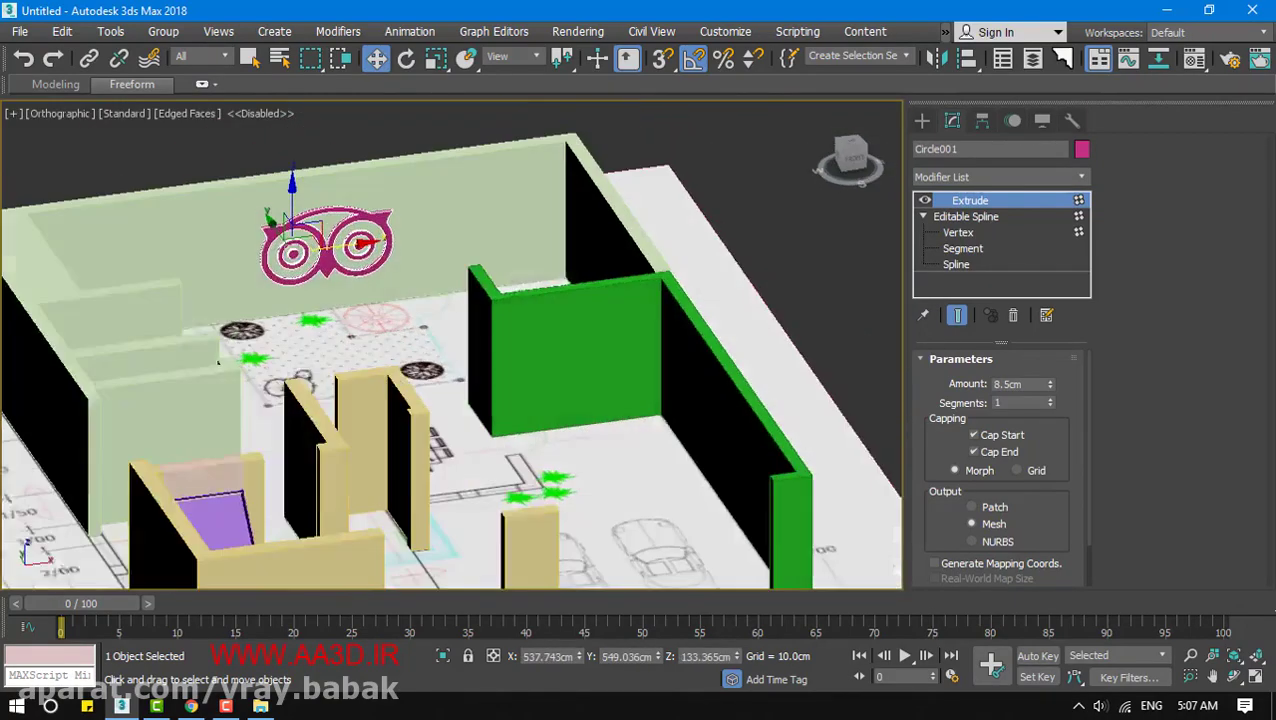
pyautogui.press('f')
pyautogui.keyDown('alt'); pyautogui.moveTo(423, 330); pyautogui.dragTo(524, 458, button='middle'); pyautogui.keyUp('alt')
pyautogui.click(285, 255)
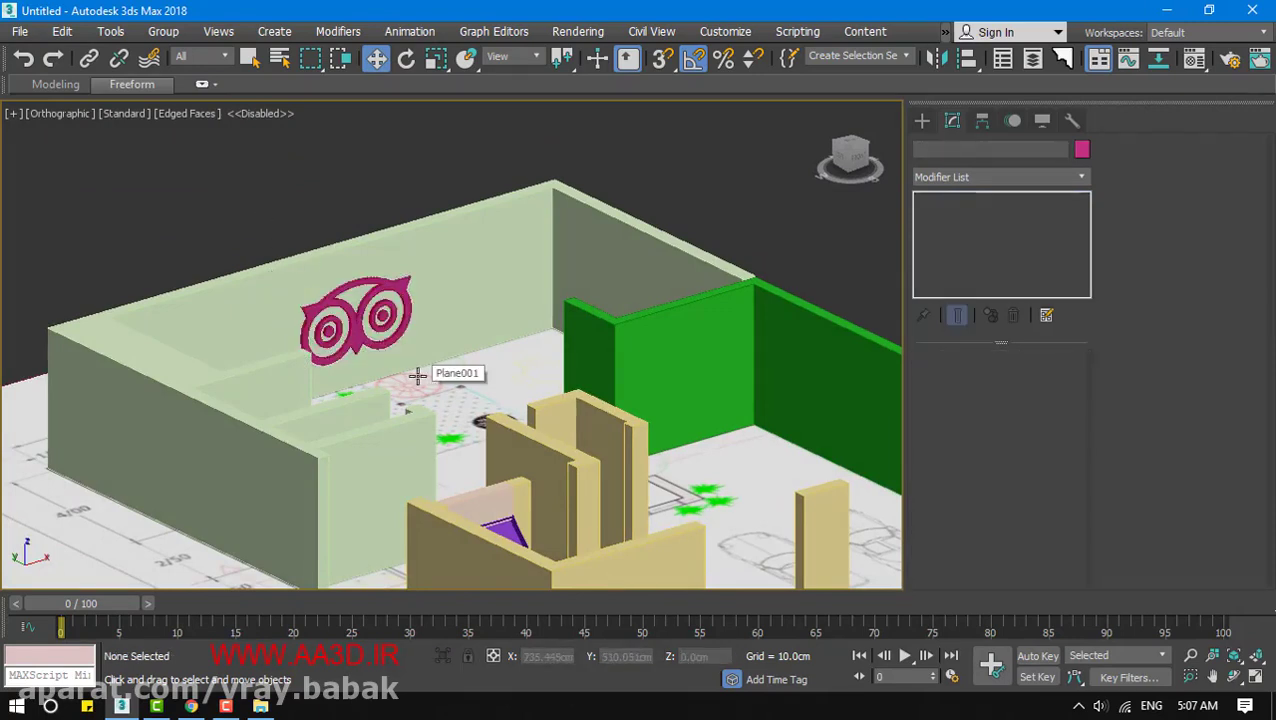
# Return to the top view and delete the tripadvisor logo's reference plane
pyautogui.press('t')
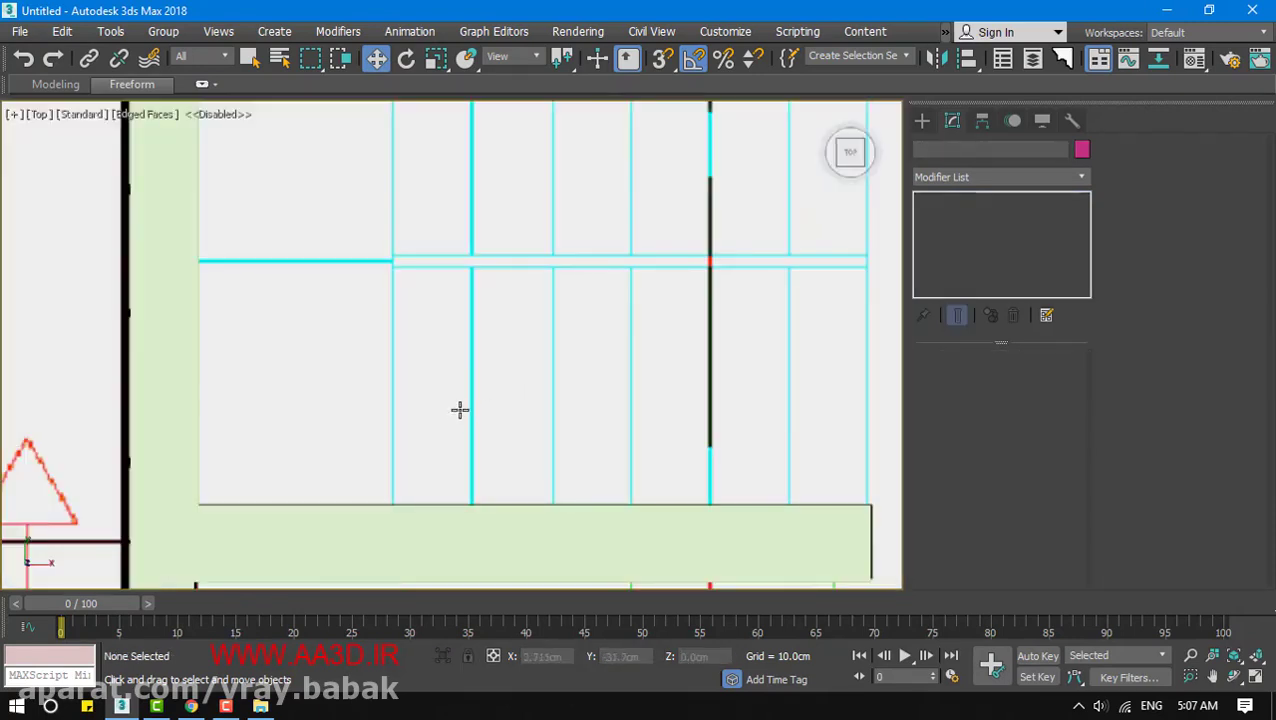
pyautogui.press('z')
pyautogui.moveTo(550, 331); pyautogui.dragTo(480, 315, button='middle')
pyautogui.click(606, 420)
pyautogui.moveTo(604, 435); pyautogui.dragTo(477, 439, button='middle')
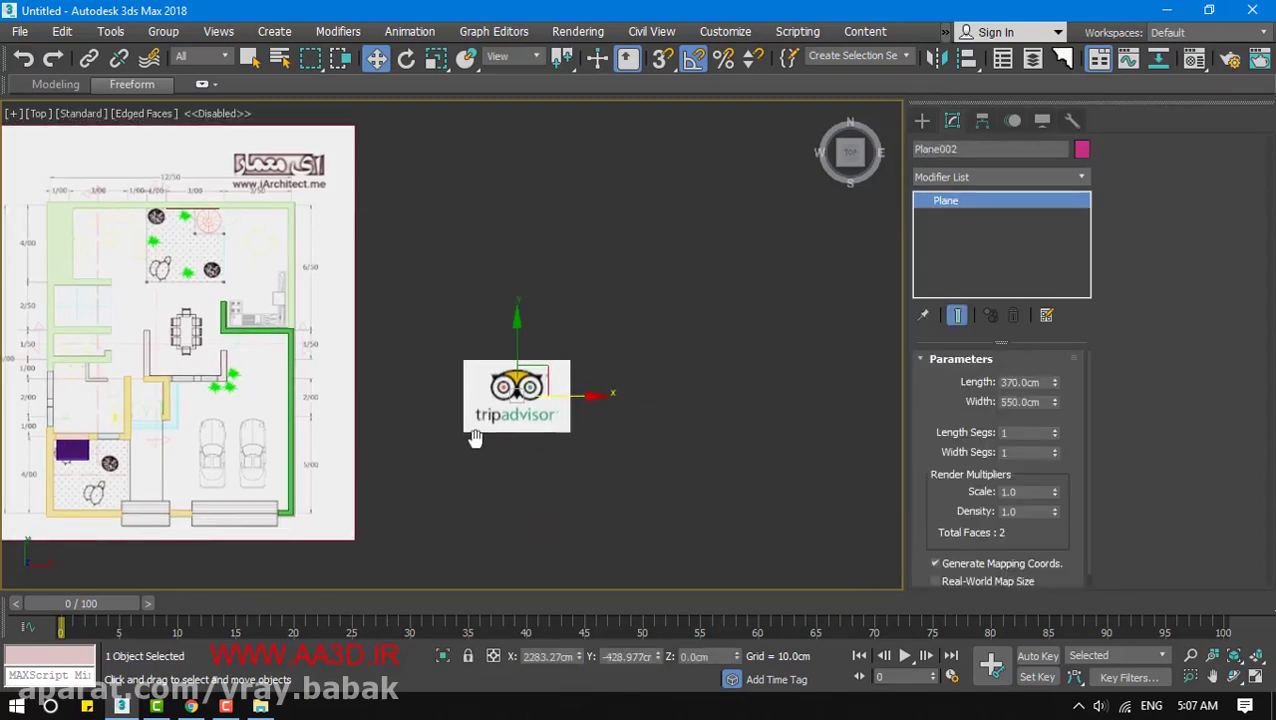
pyautogui.press('Delete')
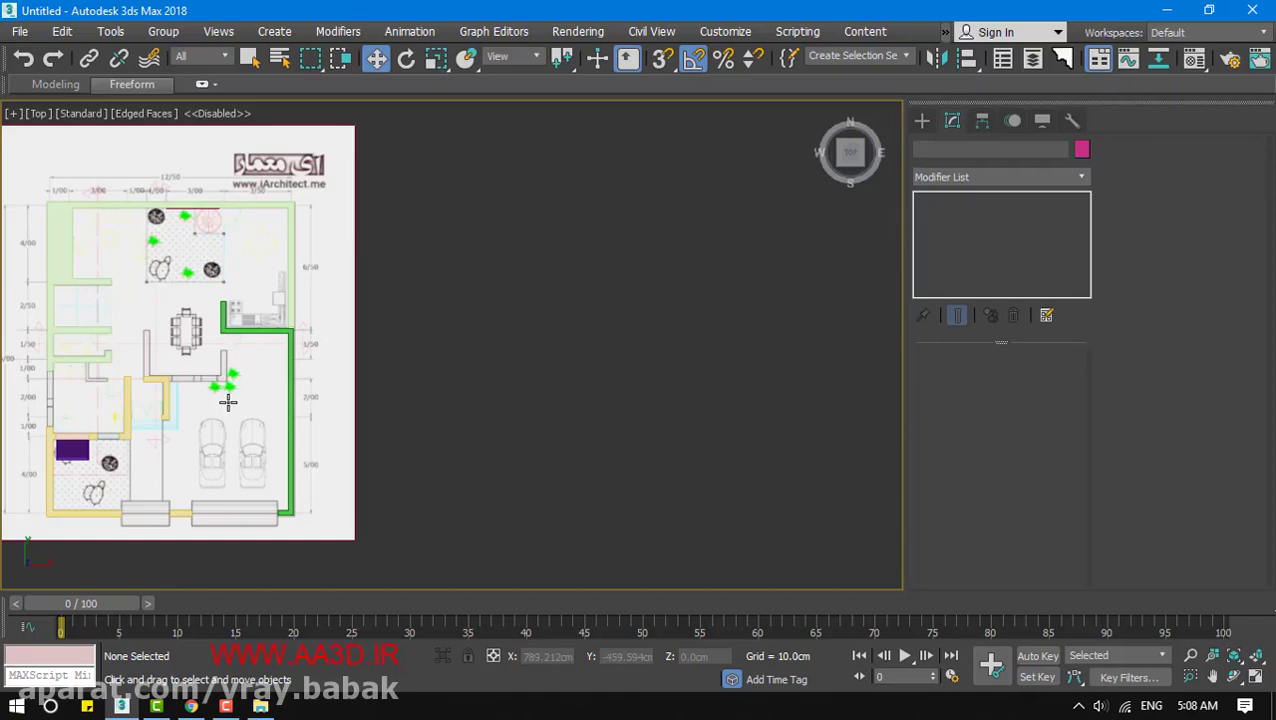
# Draw a curved open spline with the Line tool in the empty area beside the floor plan
pyautogui.rightClick(225, 346)
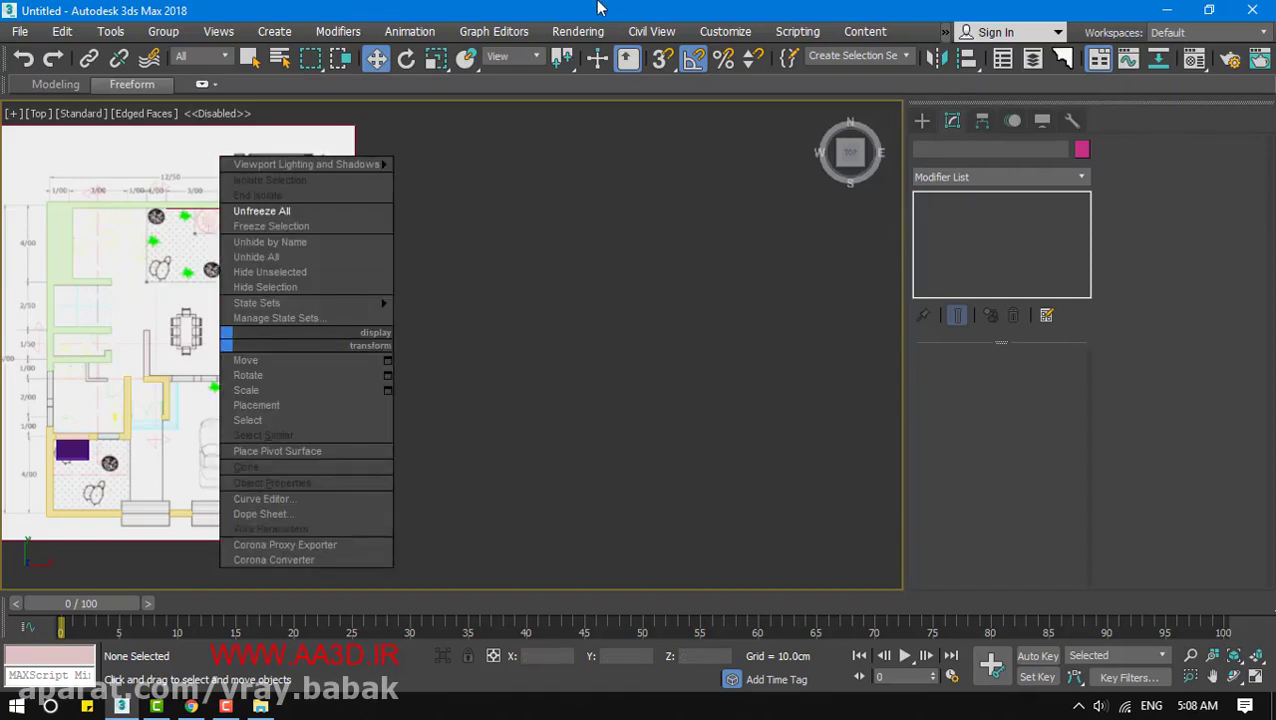
pyautogui.moveTo(520, 390); pyautogui.dragTo(726, 404, button='middle')
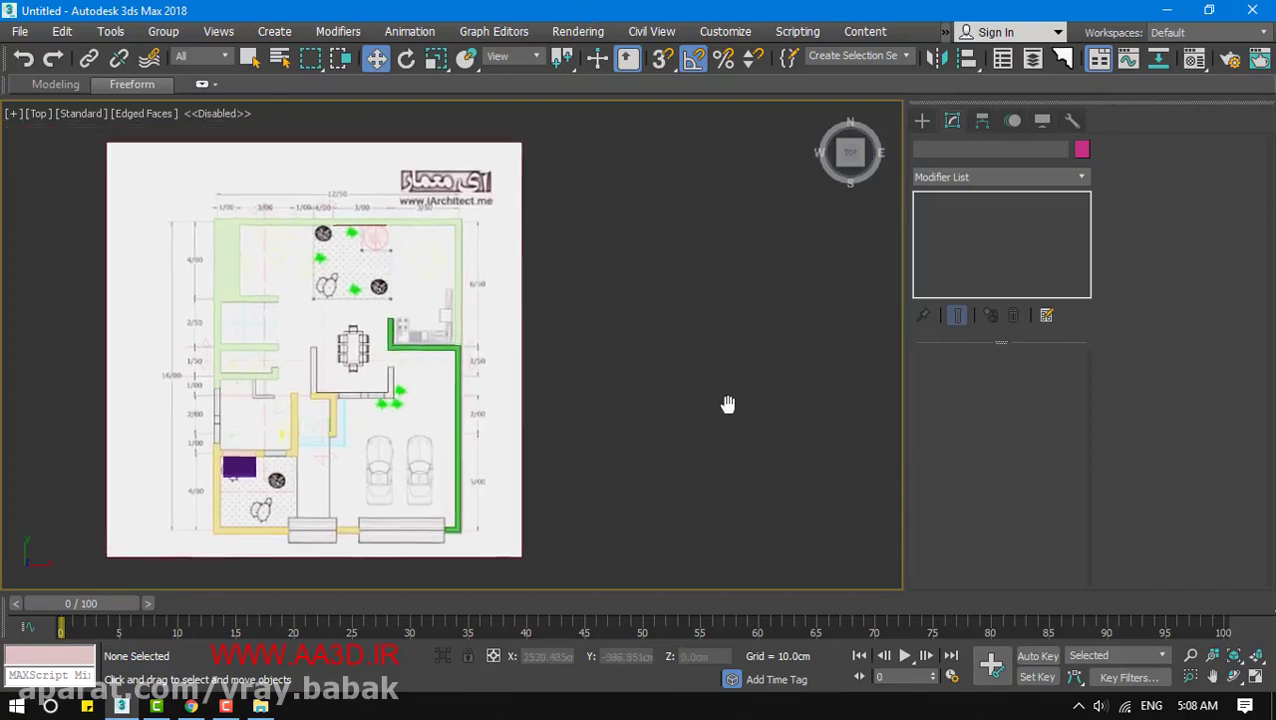
pyautogui.scroll(-2, 726, 404)
pyautogui.click(922, 120)
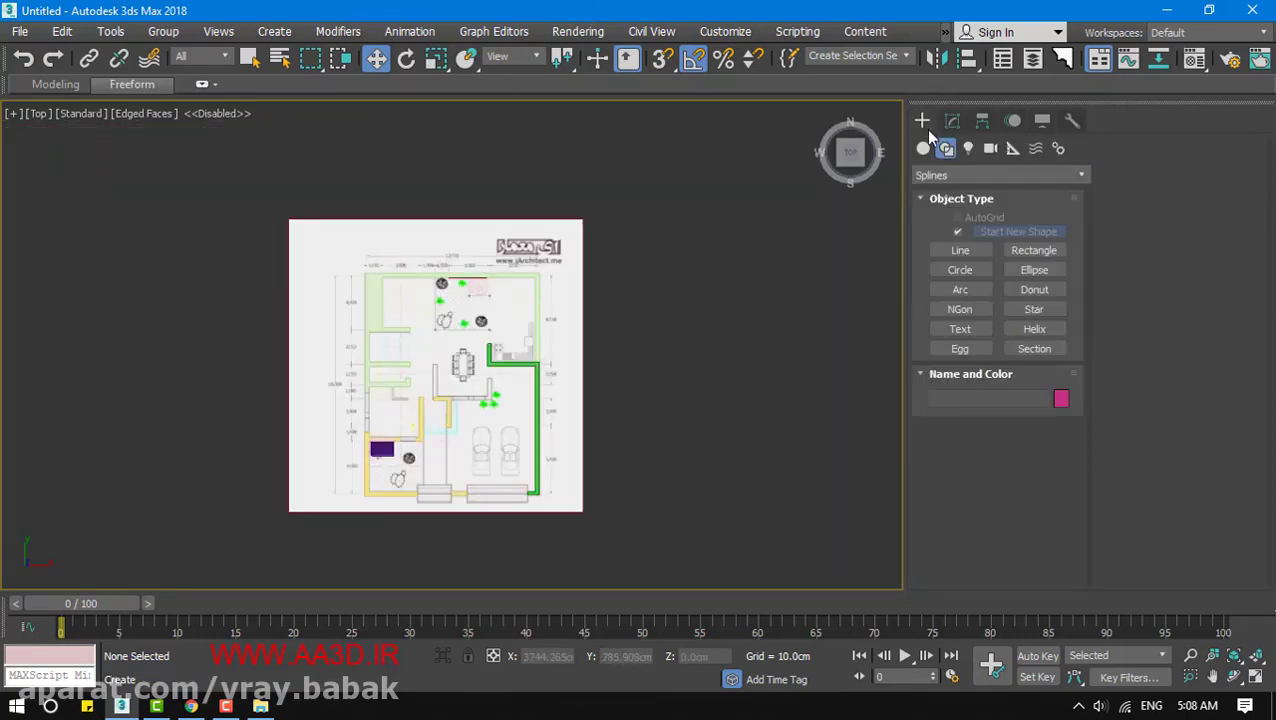
pyautogui.click(958, 250)
pyautogui.click(611, 350)
pyautogui.click(796, 397)
pyautogui.rightClick(818, 424)
pyautogui.moveTo(842, 508); pyautogui.dragTo(789, 461, button='middle')
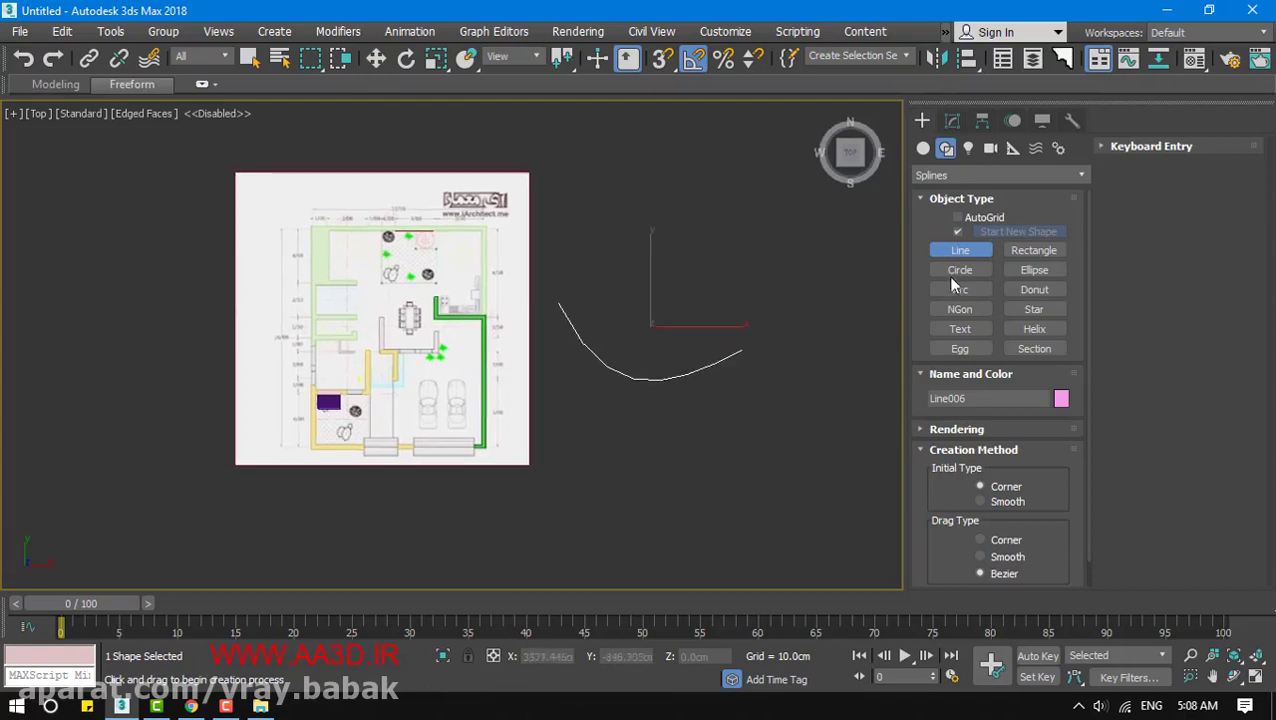
# Review the curved line's Geometry editing options and delete the line
pyautogui.click(952, 120)
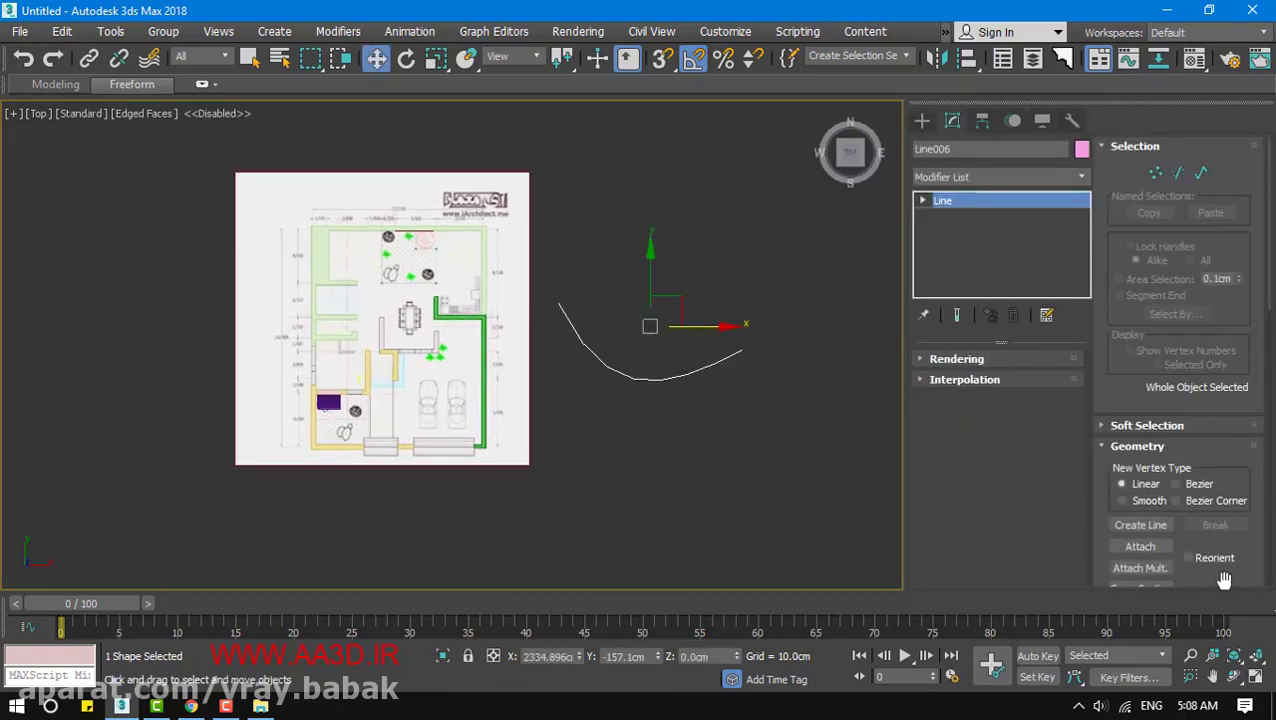
pyautogui.moveTo(1219, 579); pyautogui.dragTo(1232, 135)
pyautogui.scroll(6, 1233, 142)
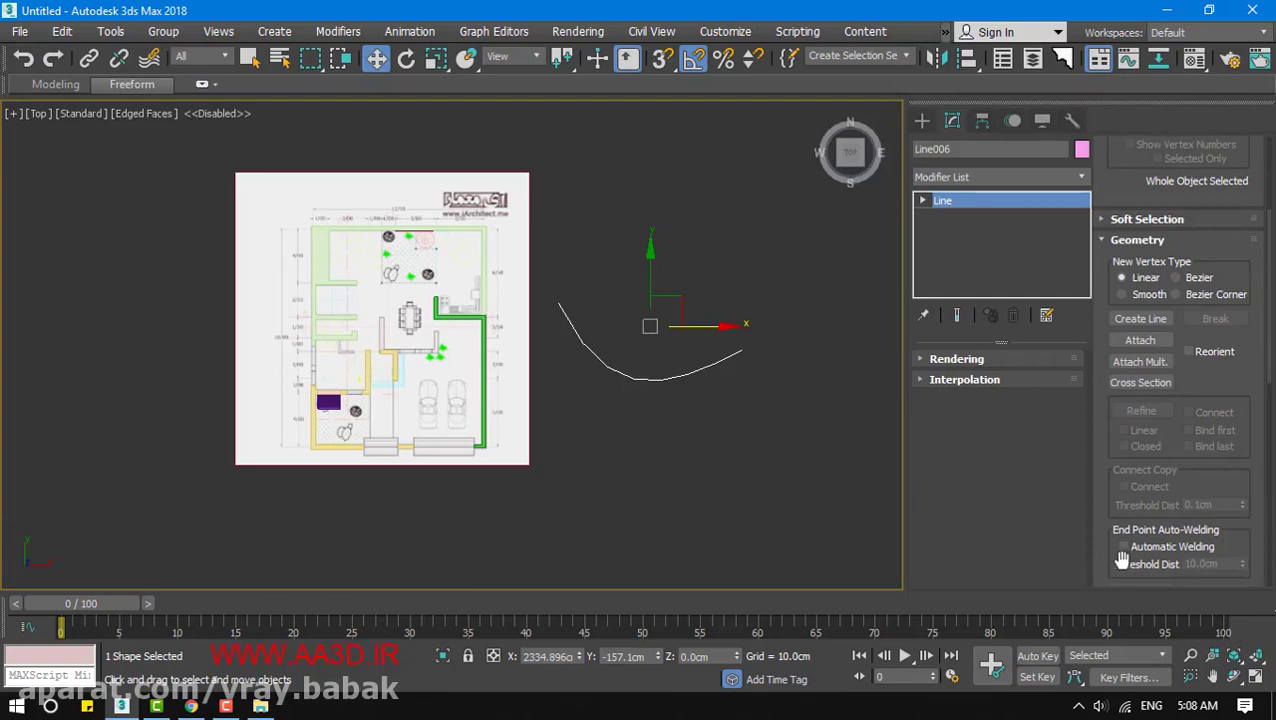
pyautogui.moveTo(1119, 561); pyautogui.dragTo(1131, 22)
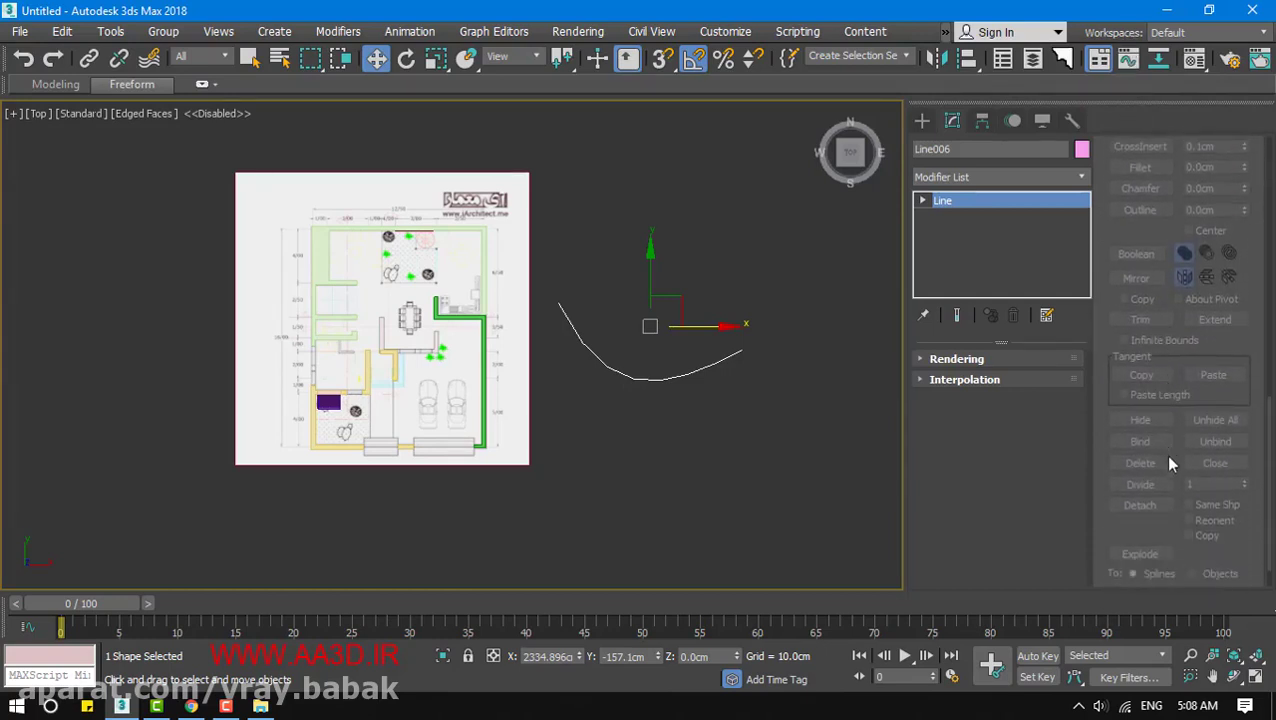
pyautogui.scroll(-2, 1159, 541)
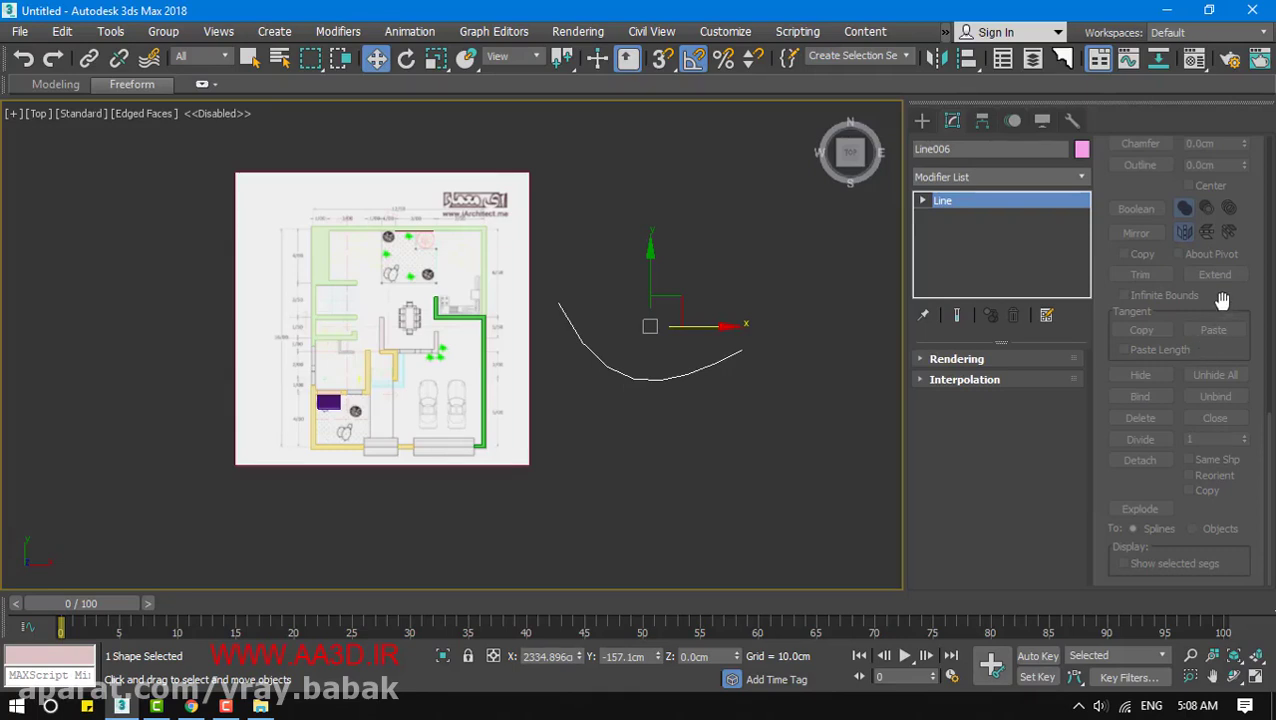
pyautogui.moveTo(641, 352); pyautogui.dragTo(702, 490)
pyautogui.press('Delete')
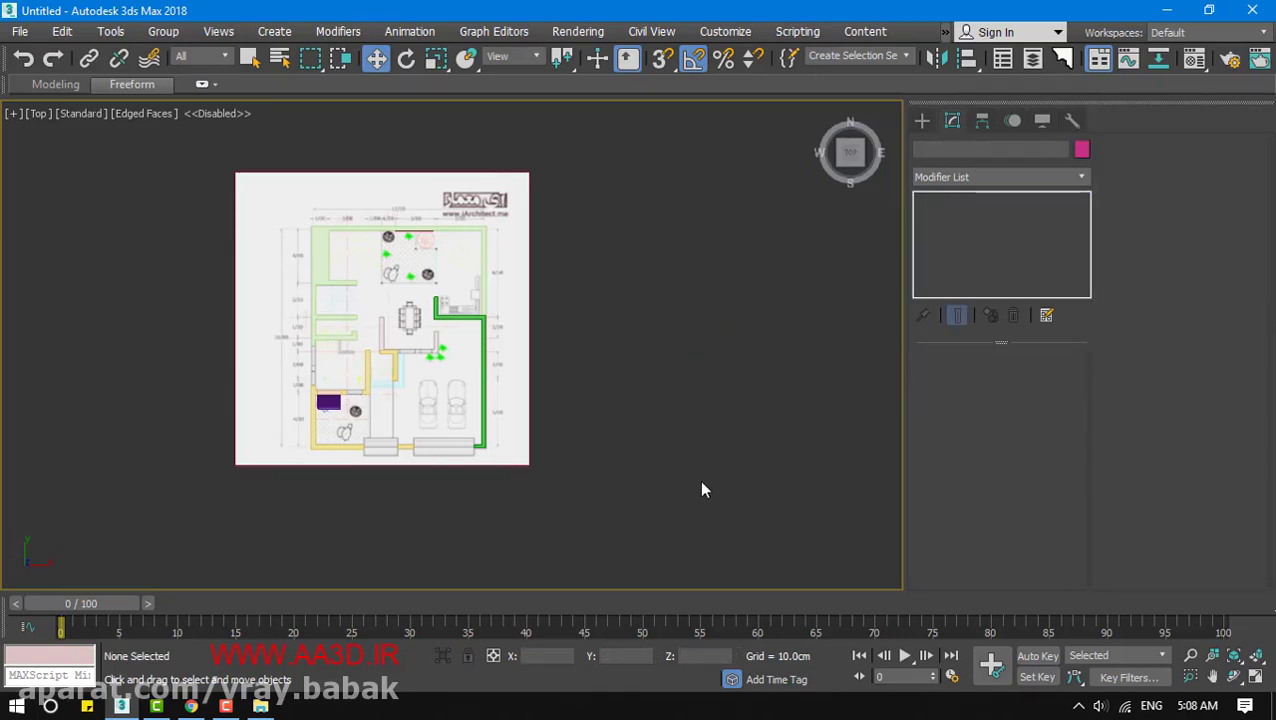